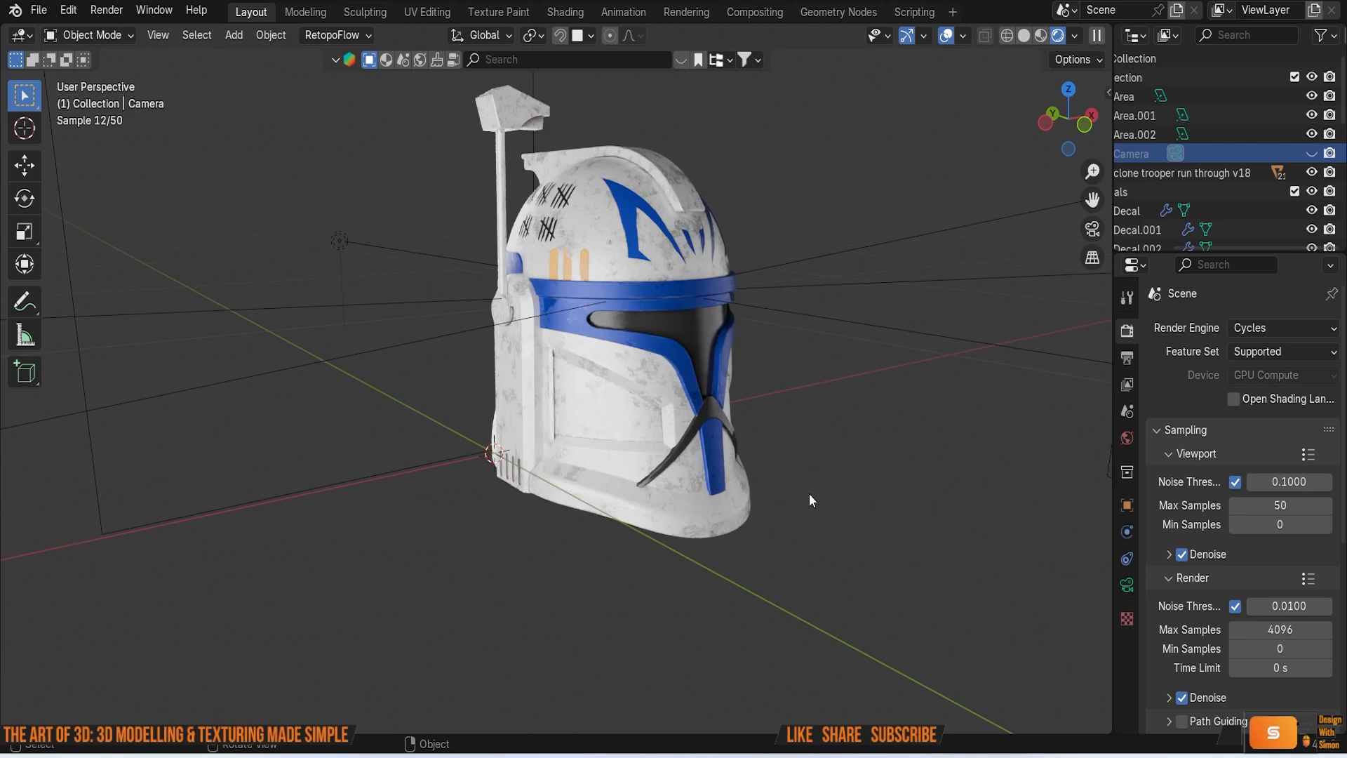
middle_click_drag(849, 542, 849, 542)
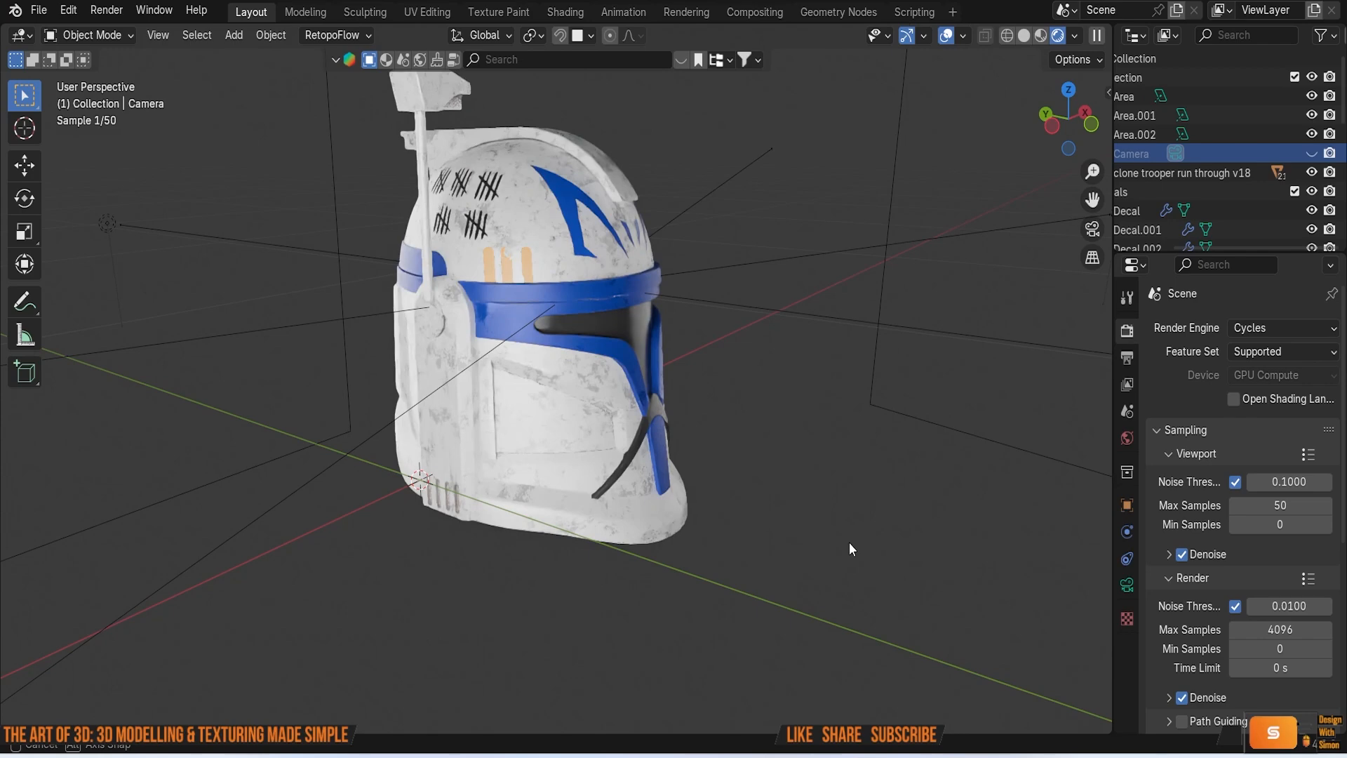
middle_click_drag(849, 542, 907, 574)
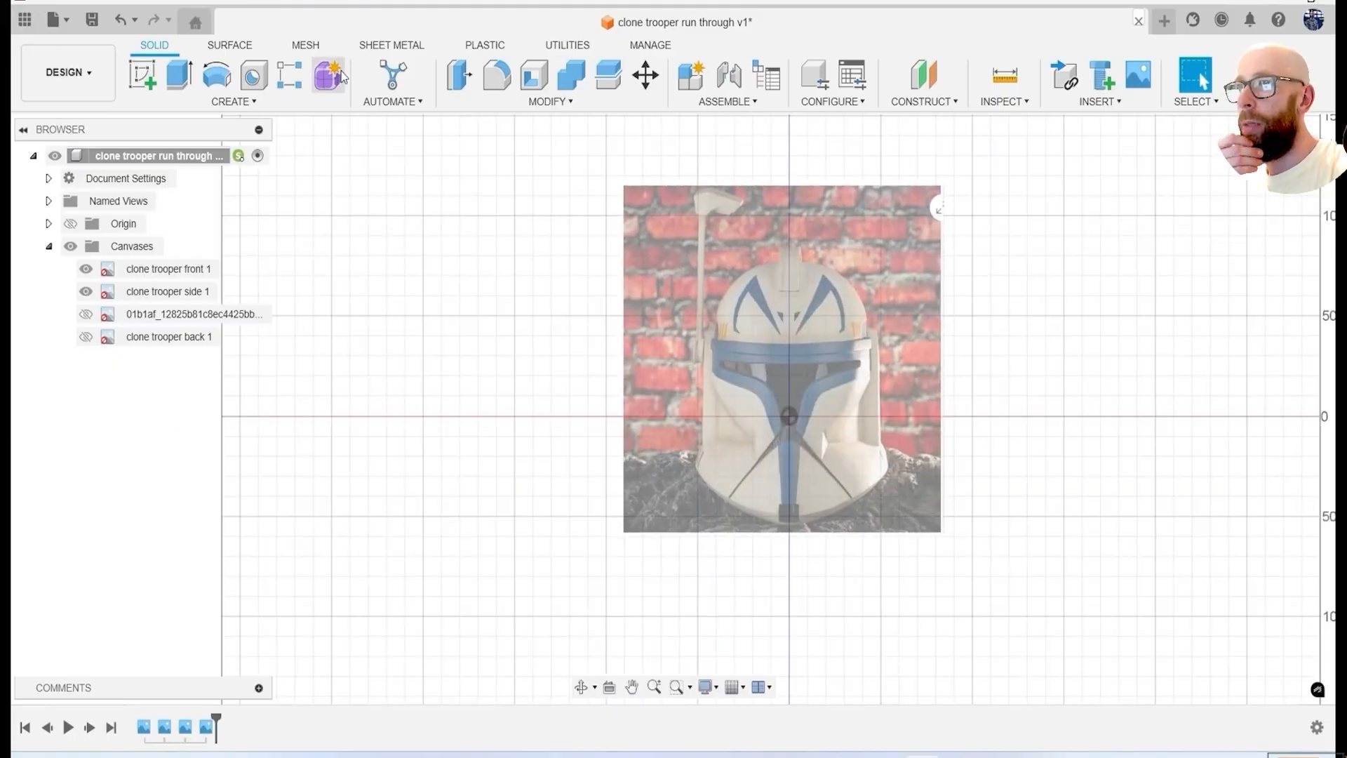
Create a new form with a quadball centred at the origin on the front plane, enlarged to roughly the helmet dome's width.
left_click(340, 75)
left_click(290, 75)
middle_click_drag(520, 334, 913, 435, "shift")
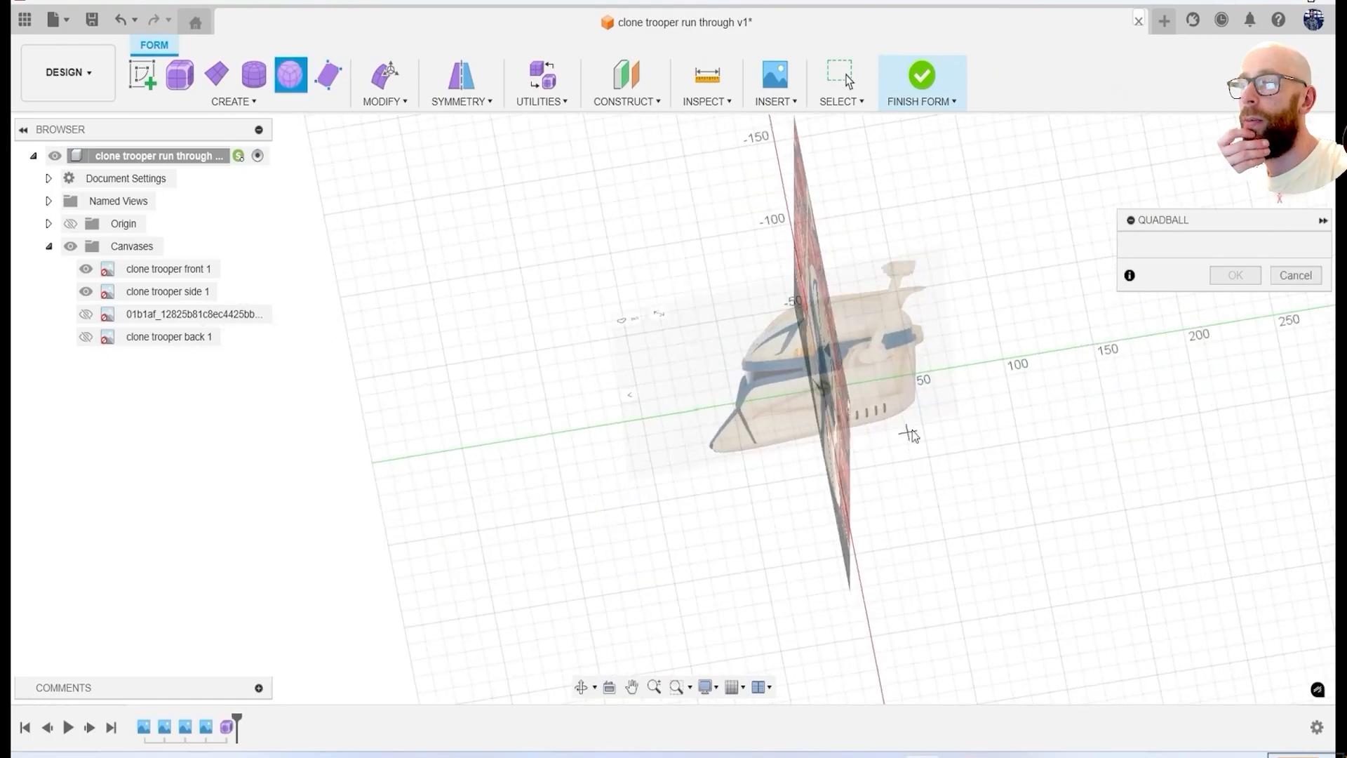
left_click(821, 436)
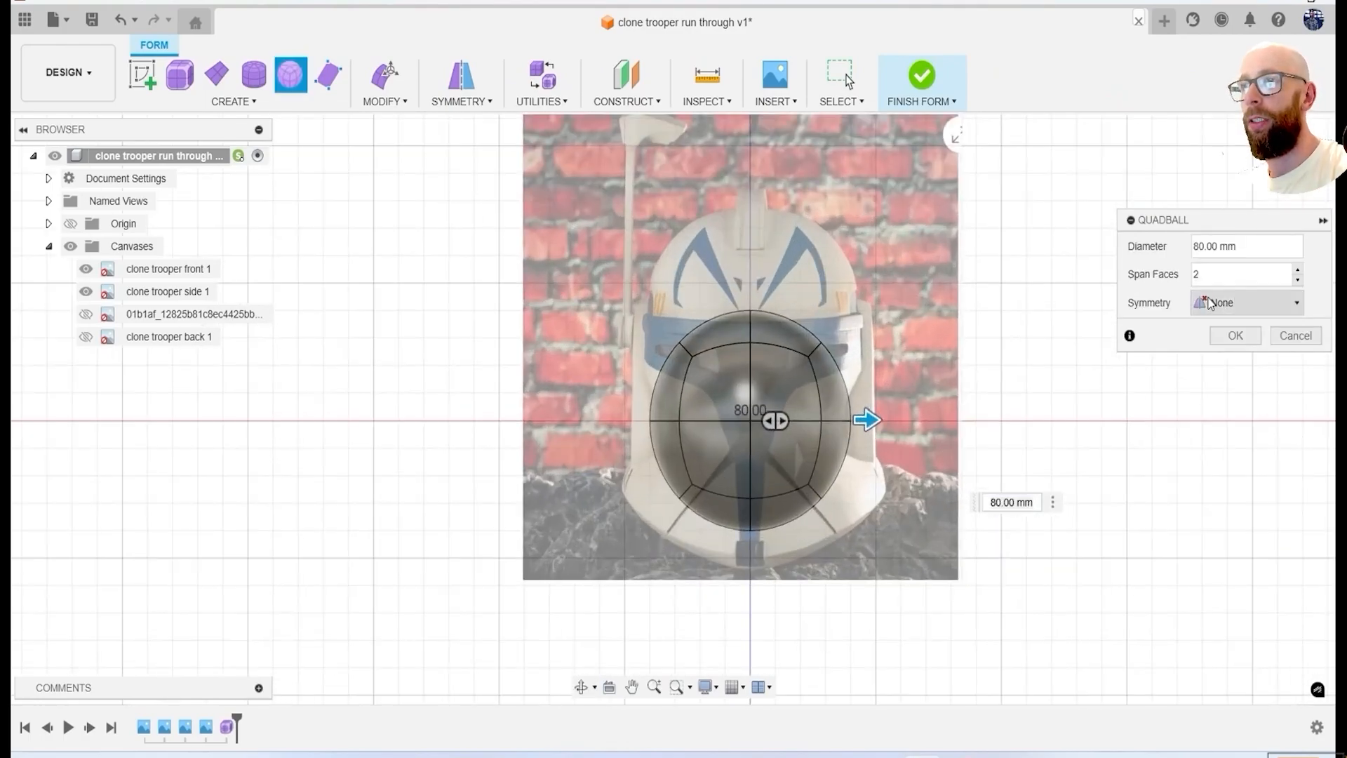
left_click_drag(869, 418, 889, 419)
left_click(1236, 335)
Move the quadball body upward until its top lines up with the helmet dome in the front canvas.
left_click(140, 269)
right_click(335, 290)
left_click(274, 169)
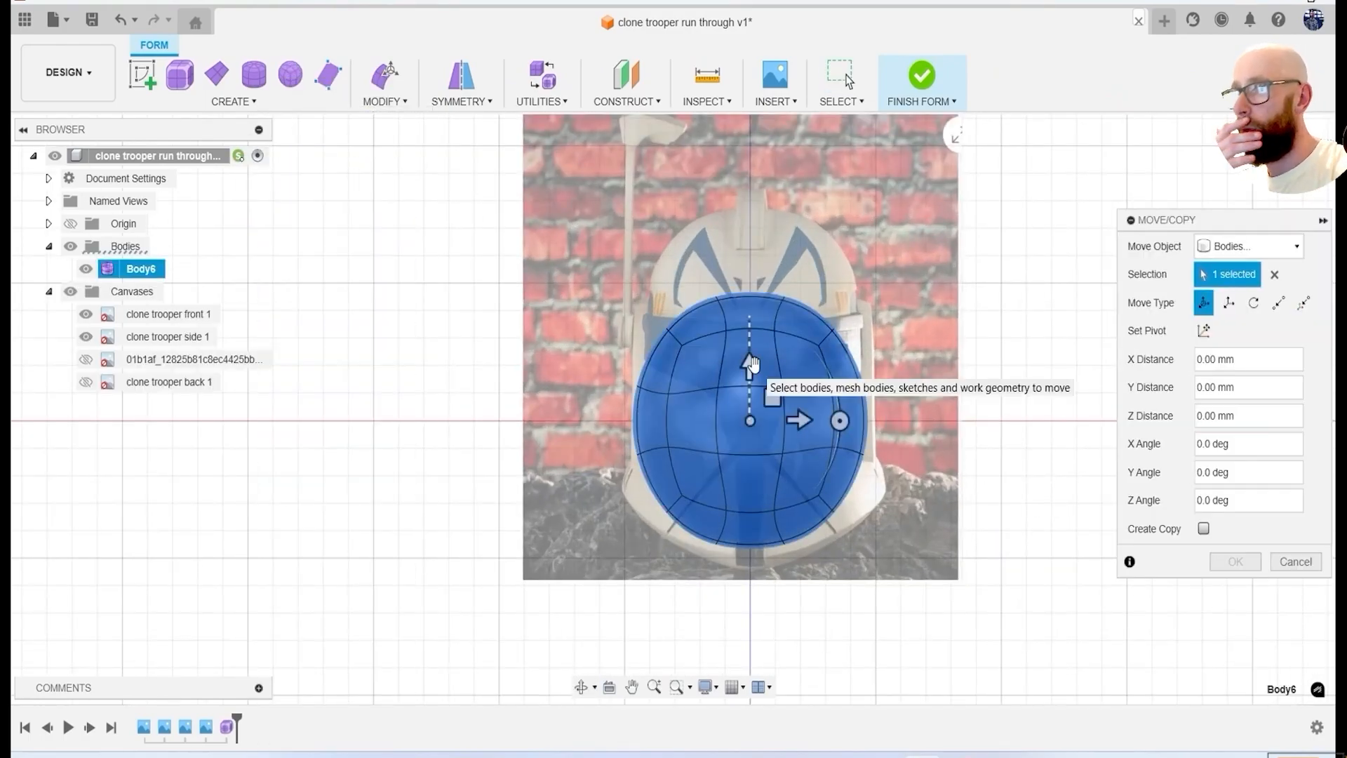
left_click_drag(751, 366, 750, 294)
scroll(891, 319, "up", 3)
scroll(815, 336, "up", 1)
left_click_drag(715, 348, 711, 348)
key("ctrl+z")
left_click_drag(660, 436, 663, 291)
left_click(1235, 561)
right_click(1153, 267)
left_click(1219, 253)
left_click(701, 343)
mouse_move(701, 343)
left_mouse_down()
mouse_move(686, 344)
mouse_move(702, 324)
left_mouse_up()
left_click(1300, 541)
Delete the lower faces of the quadball, leaving only the dome down to visor level.
right_click(1153, 142)
left_click(1218, 115)
left_click(811, 358)
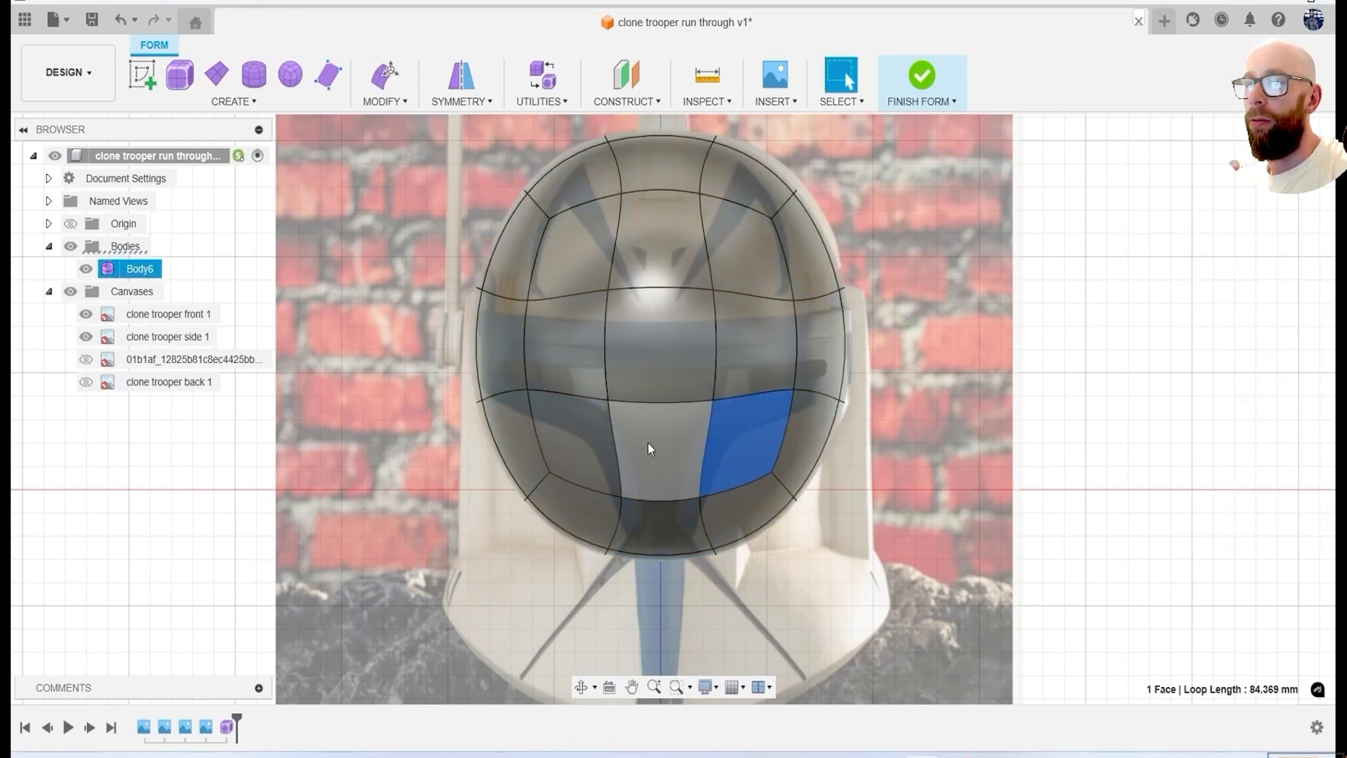
left_click(647, 533)
key("Delete")
Extend the dome's open lower edge loop straight down with Edit Form, adding a ring of faces for the helmet sides.
right_click(1089, 396)
left_click(1157, 365)
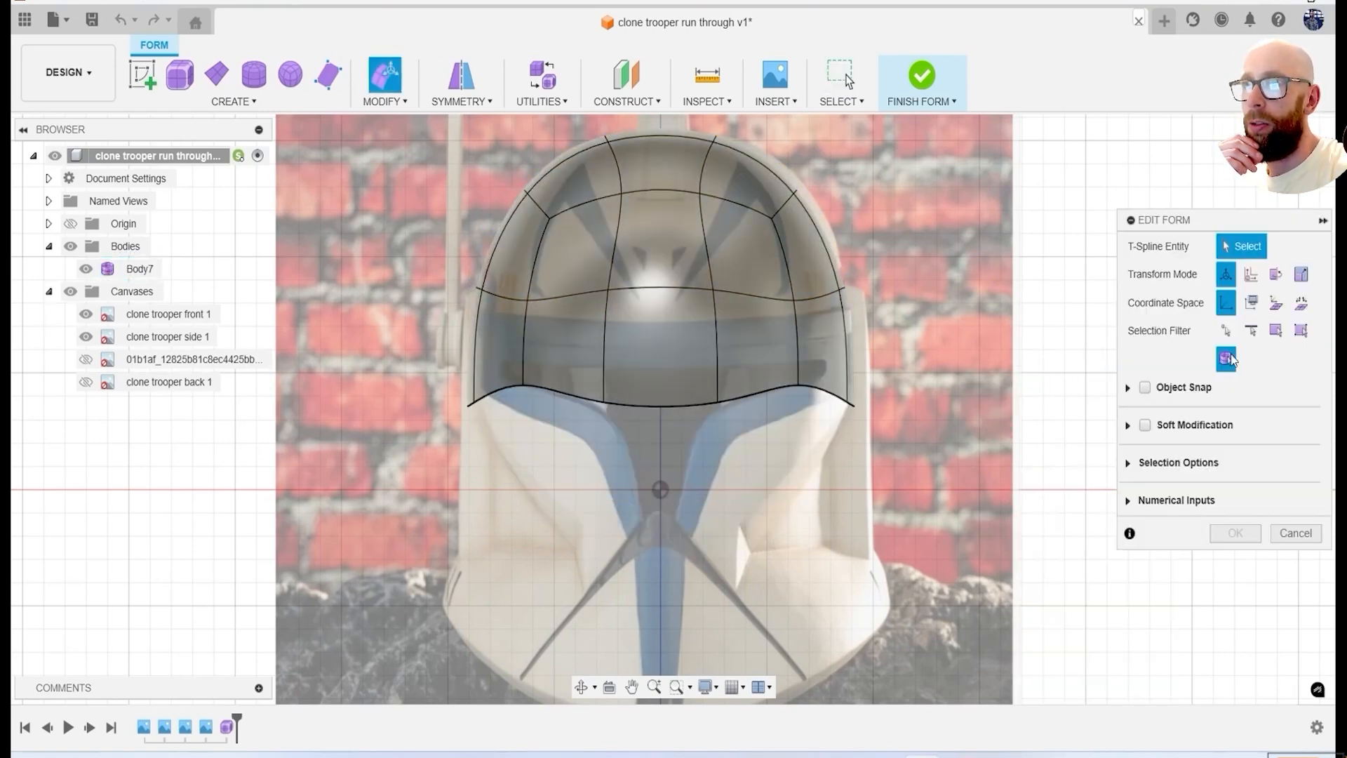
double_click(672, 410)
key("Return")
right_click(1143, 267)
left_click(1203, 239)
mouse_move(807, 562)
middle_mouse_down("shift")
mouse_move(800, 499)
mouse_move(807, 558)
middle_mouse_up("shift")
middle_click_drag(908, 550, 929, 503)
left_click_drag(680, 303, 681, 569, "alt")
key("Return")
Apply internal mirror symmetry to the form, using matching faces on the left and right of the dome.
left_click(461, 102)
left_click(492, 125)
left_click(603, 205)
left_click(766, 205)
left_click(1236, 283)
left_click(1300, 287)
left_click(462, 76)
left_click(602, 207)
left_click(770, 206)
left_click(1239, 280)
Pull the form's rear vertices outward with Edit Form to follow the helmet's back outline in the side canvas.
middle_click_drag(1250, 270, 975, 206, "shift")
scroll(976, 207, "up", 2)
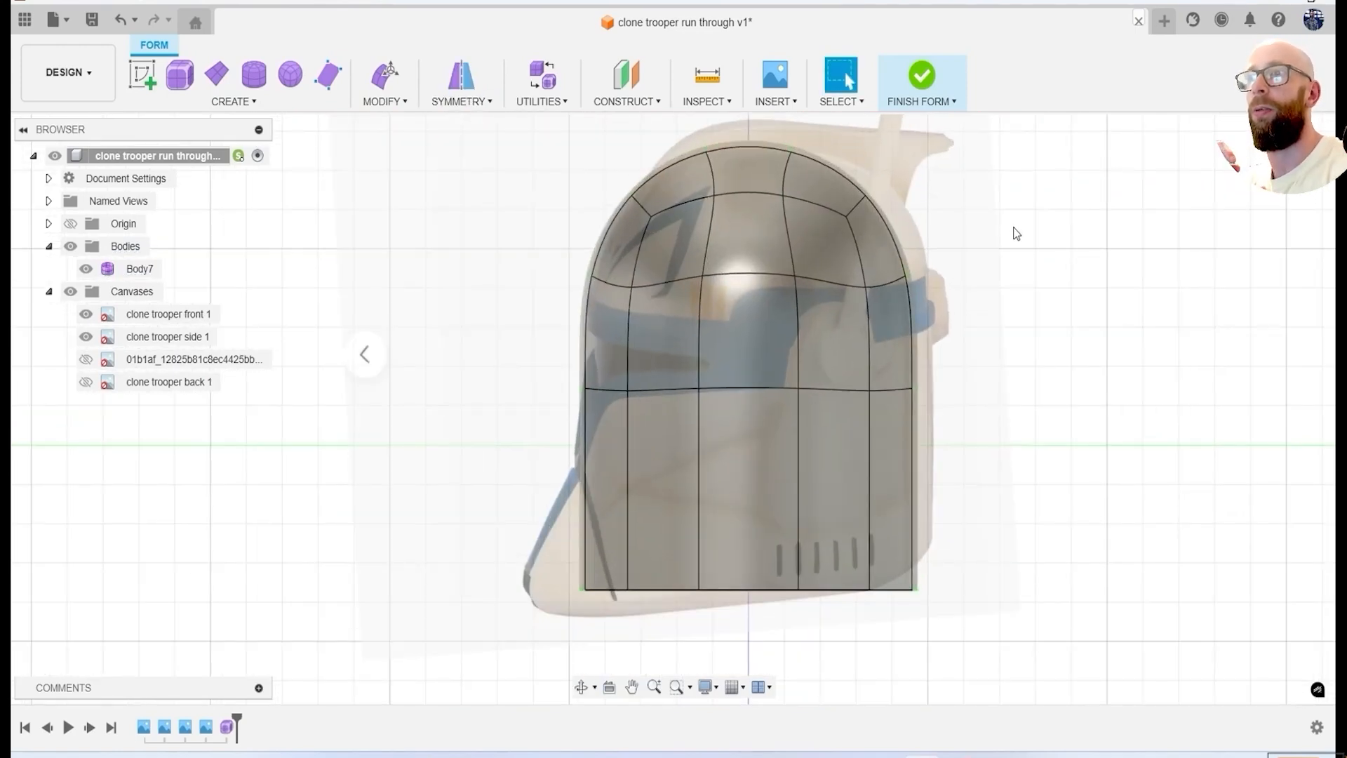
right_click(1016, 234)
left_click(1067, 176)
scroll(891, 202, "up", 4)
middle_click_drag(945, 301, 971, 407)
scroll(912, 337, "up", 2)
left_click_drag(864, 256, 932, 238)
middle_click_drag(943, 345, 867, 237)
left_click_drag(846, 303, 935, 328)
left_click_drag(849, 533, 894, 579)
middle_click_drag(908, 461, 875, 313)
left_click_drag(895, 409, 922, 409)
middle_click_drag(905, 435, 895, 232)
left_click_drag(883, 394, 914, 394)
Raise the form's lower rear corner vertices and adjust the neighbouring bottom vertices to match the curved corner in the side canvas.
left_click_drag(810, 505, 858, 551)
left_click_drag(854, 504, 886, 440)
left_click_drag(793, 551, 737, 506)
left_click_drag(778, 504, 784, 502)
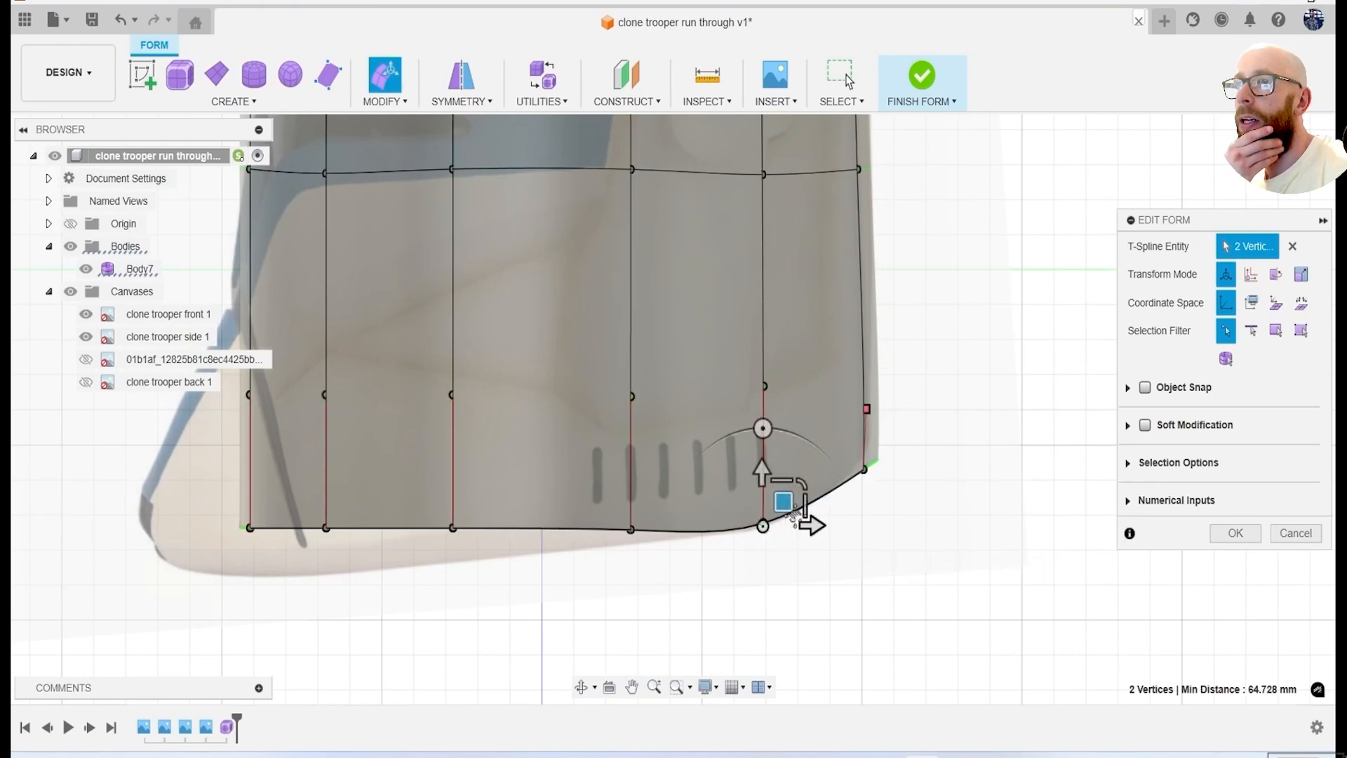
Reposition the remaining bottom edge vertices one pair after another toward the front, following the helmet's lower rim in the side canvas.
middle_click_drag(701, 533, 785, 496)
left_click_drag(741, 516, 688, 467)
left_click_drag(735, 468, 733, 479)
middle_click_drag(561, 516, 736, 488)
left_click_drag(737, 490, 691, 446)
left_click_drag(730, 445, 722, 480)
middle_click_drag(613, 488, 781, 480)
left_click_drag(782, 482, 659, 436)
left_click_drag(696, 436, 610, 474)
scroll(805, 502, "down", 4)
Lower the two front centre vertices of the bottom edge toward the chin in the front canvas and finish the form edit.
left_click(1246, 168)
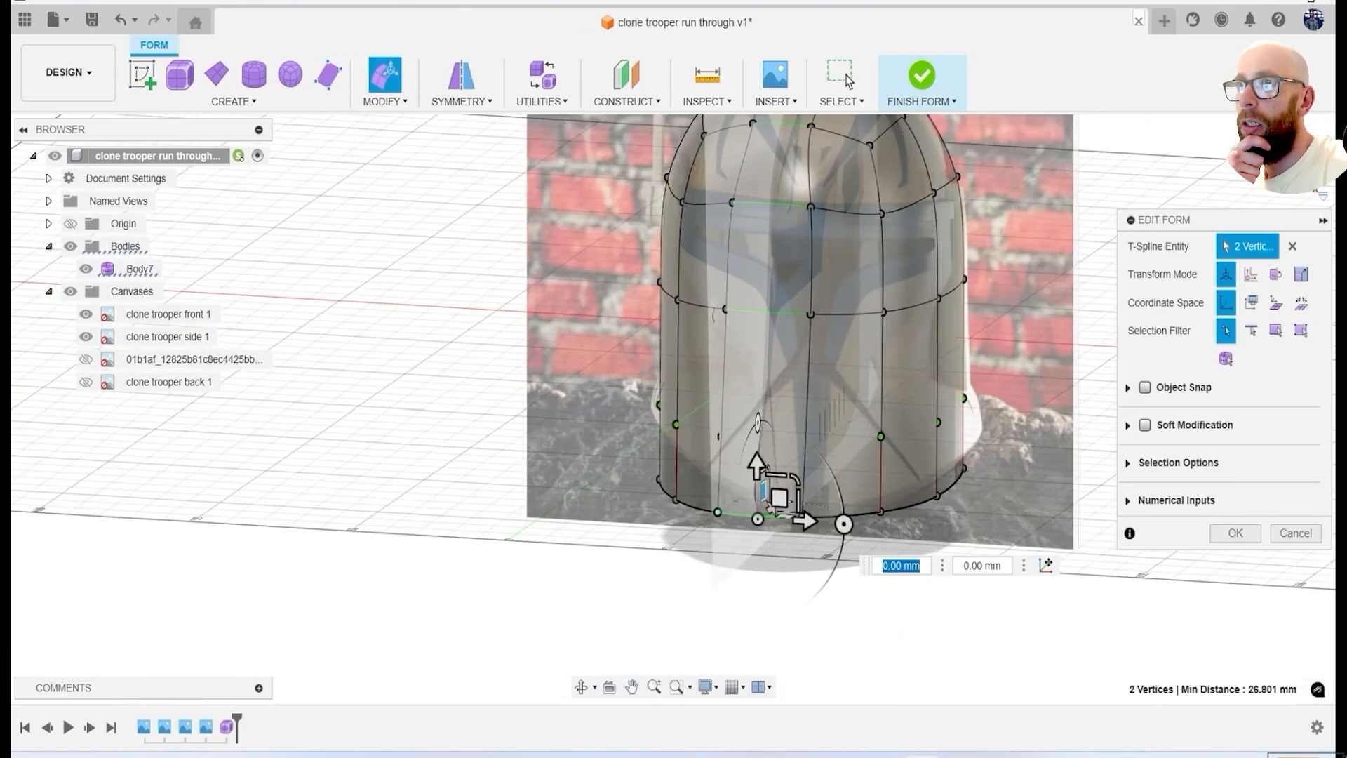
scroll(849, 489, "up", 4)
left_click_drag(799, 402, 800, 474)
scroll(919, 372, "down", 3)
middle_click_drag(997, 309, 743, 429)
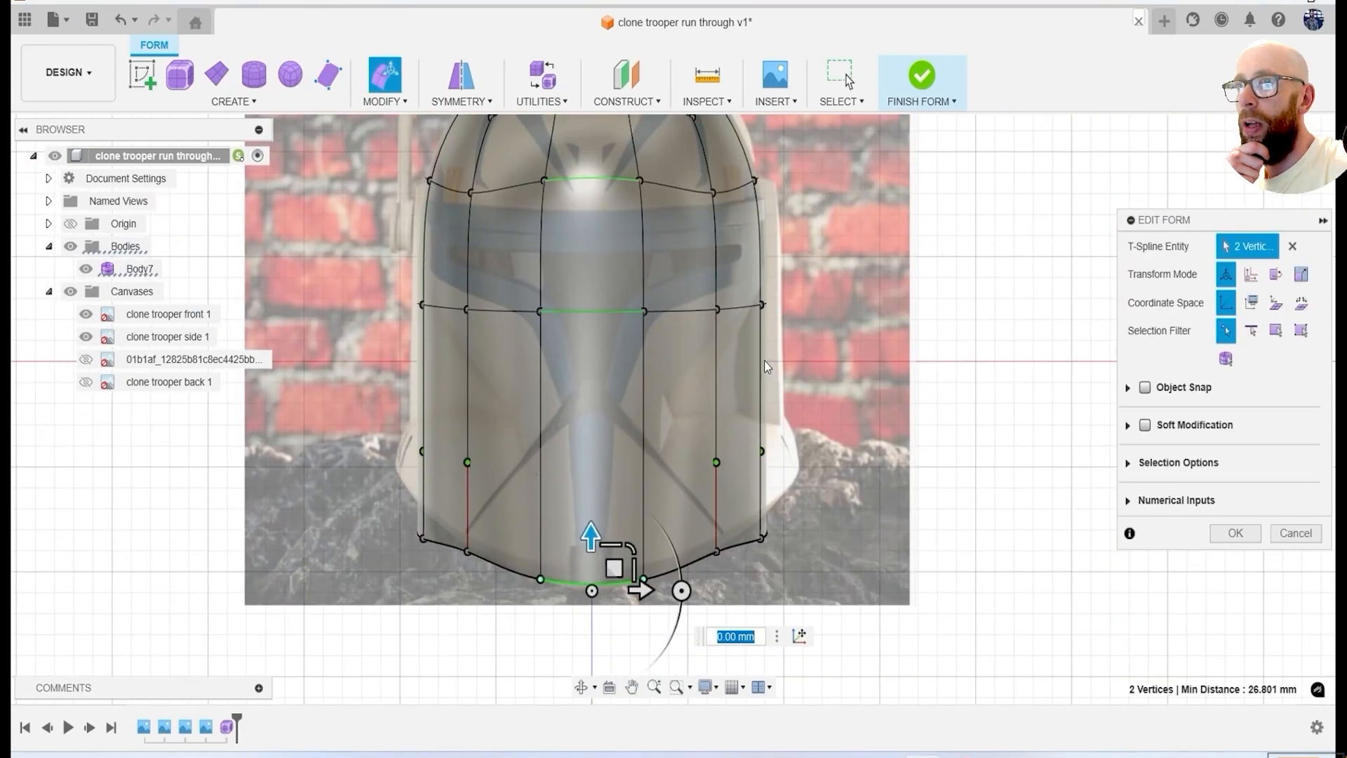
scroll(767, 366, "down", 2)
left_click(1241, 532)
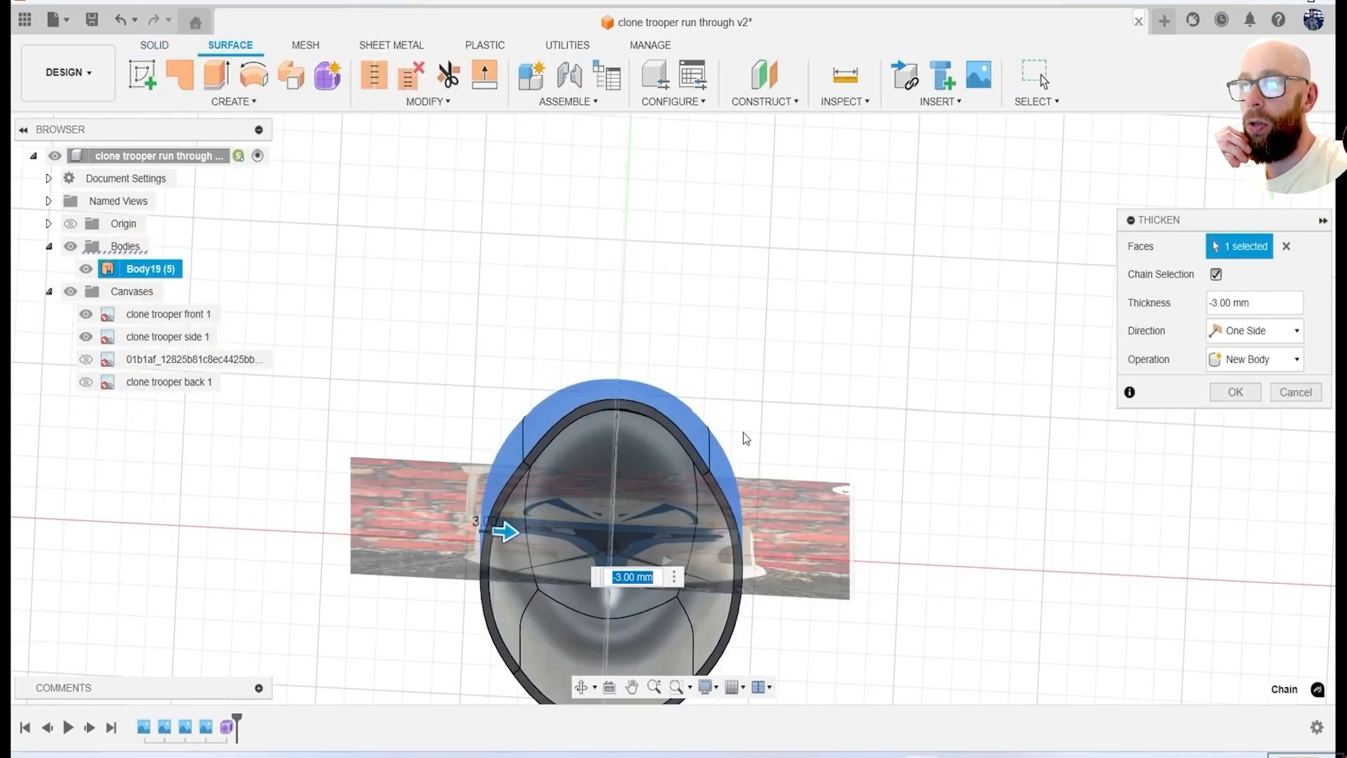
Thicken the helmet surface by -3 mm on one side as a new body.
type("3")
key("Return")
middle_click_drag(857, 334, 1021, 415, "shift")
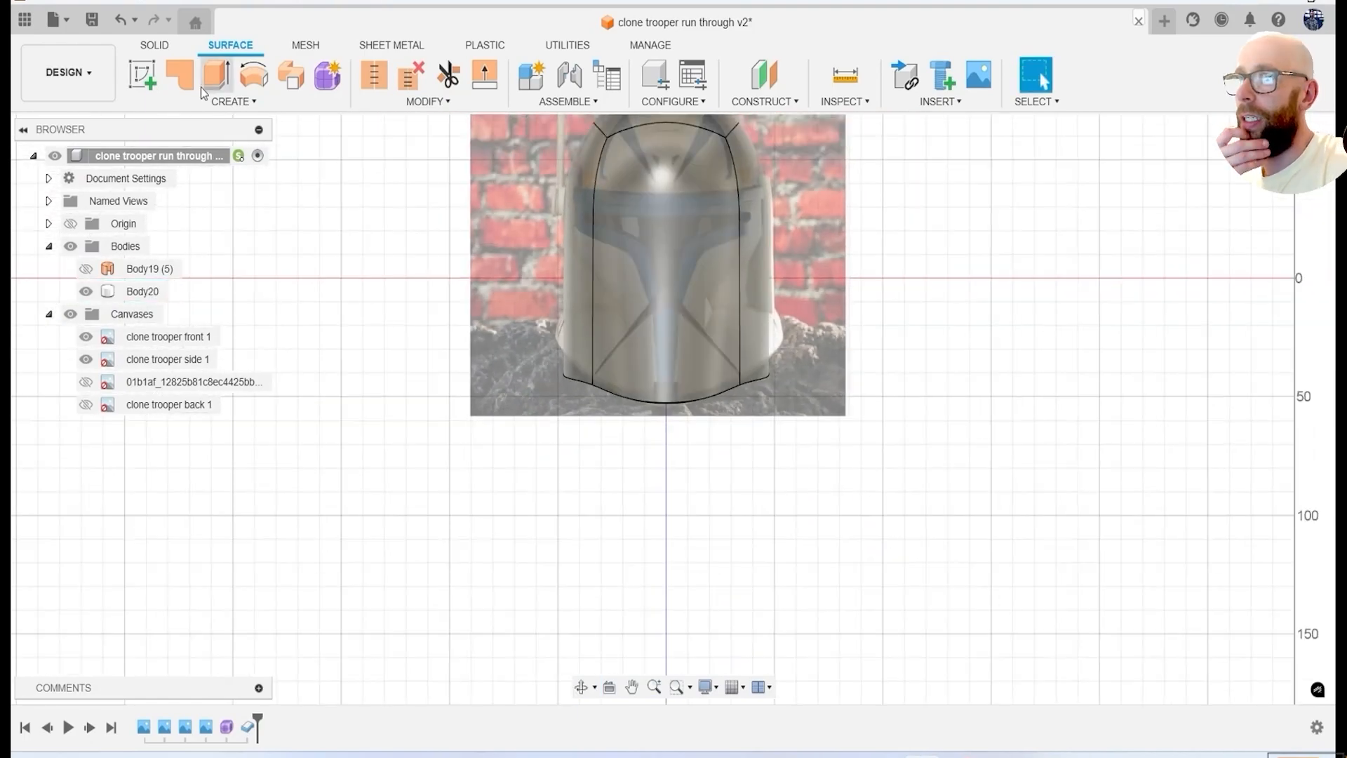
Construct an offset plane parallel to the front canvas, placed out in front of the helmet.
left_click(765, 101)
left_click(777, 120)
left_click(758, 257)
mouse_move(758, 257)
middle_mouse_down("shift")
mouse_move(785, 262)
mouse_move(779, 309)
mouse_move(734, 264)
middle_mouse_up("shift")
left_click_drag(787, 382, 533, 388)
left_click(1234, 337)
Start a sketch on the offset plane and project the helmet body's front face edges into it.
middle_click_drag(968, 365, 1151, 382, "shift")
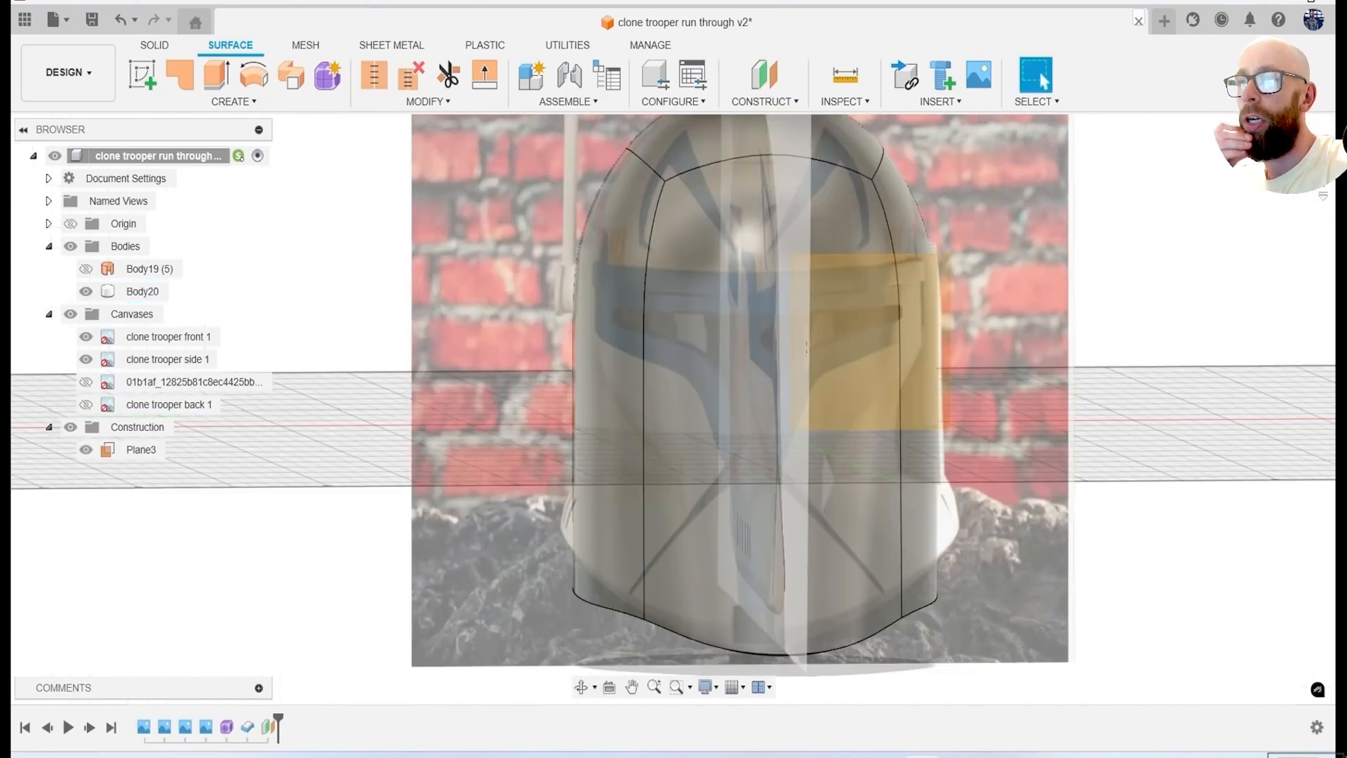
left_click(1285, 161)
left_click(157, 46)
left_click(146, 76)
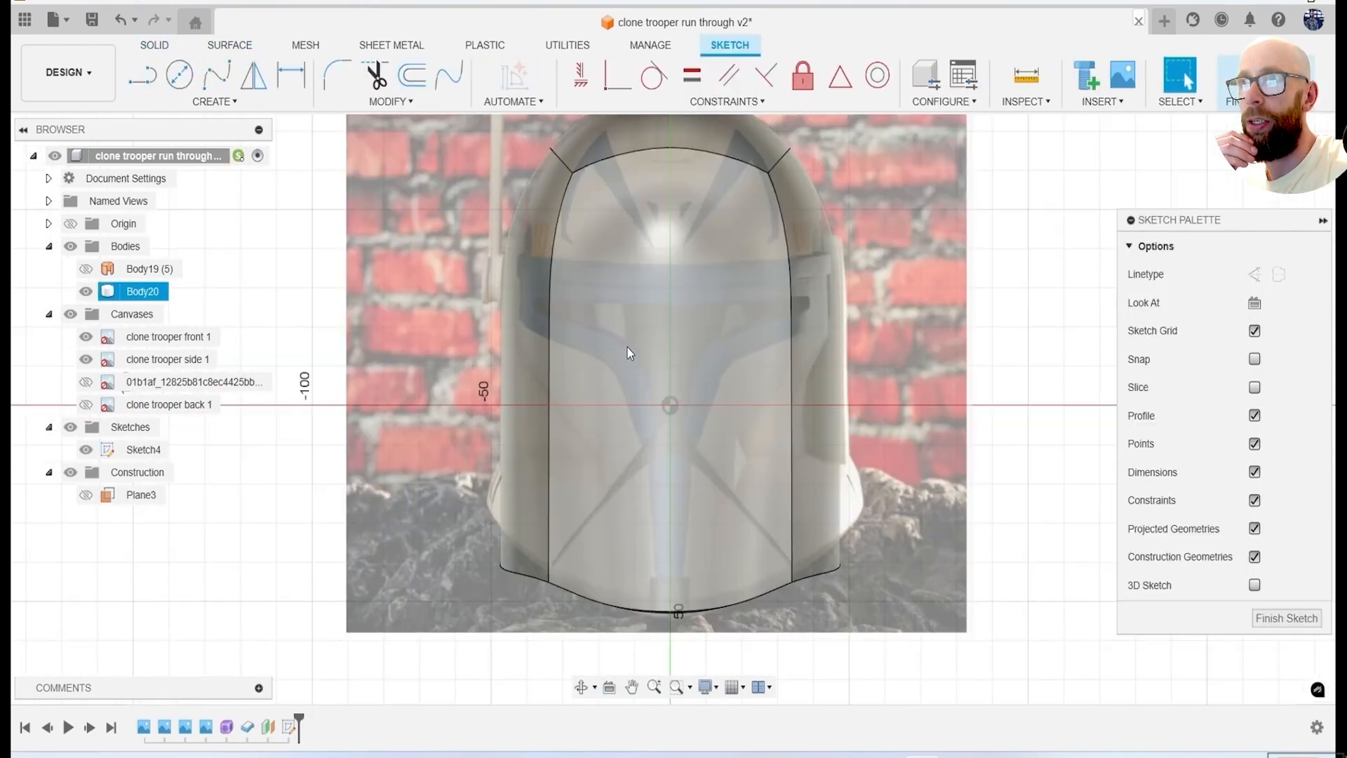
key("p")
left_click(709, 372)
left_click(1017, 335)
scroll(586, 168, "up", 6)
Draw a horizontal line between the two upper projected corners and a vertical centreline from its midpoint down past the helmet's bottom.
key("l")
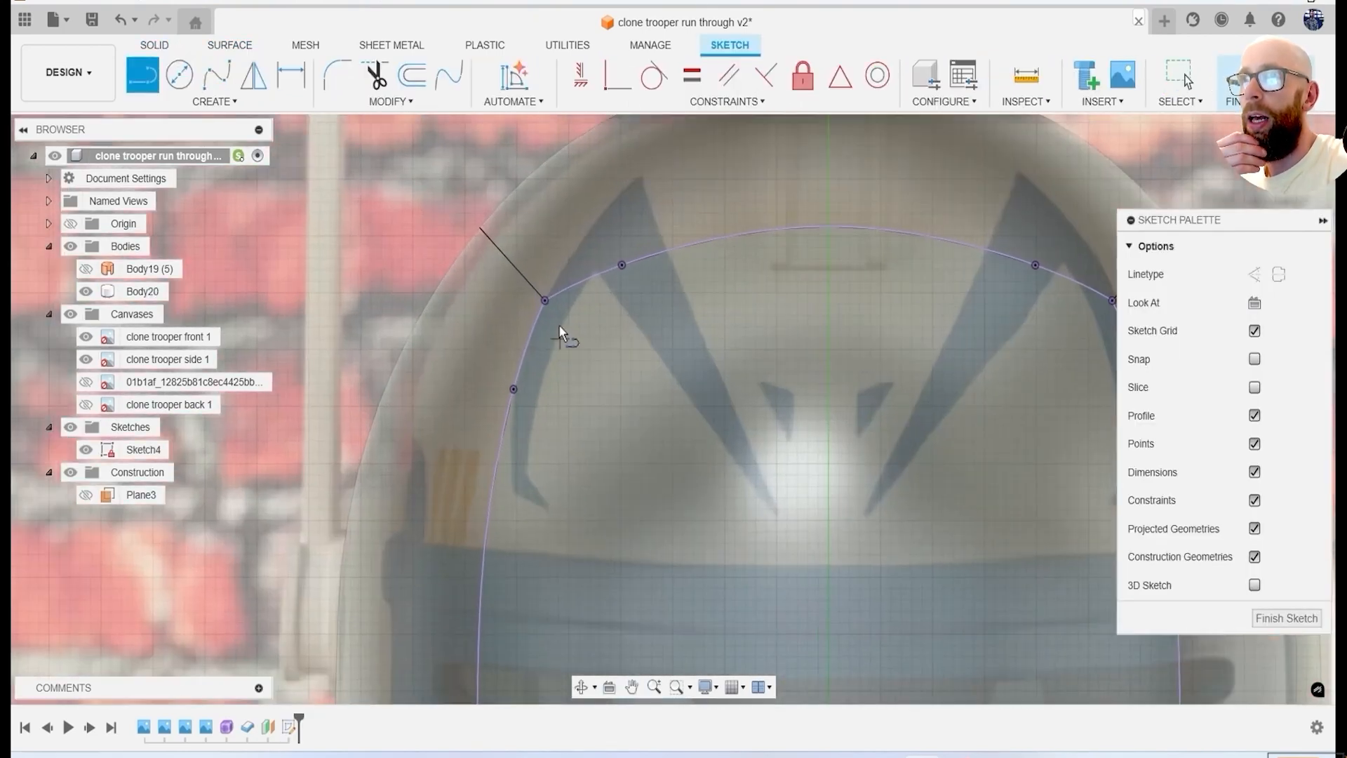
left_click(550, 296)
scroll(959, 334, "up", 2)
left_click(987, 304)
scroll(778, 419, "down", 3)
scroll(778, 418, "down", 2)
middle_click_drag(778, 419, 771, 266)
left_click(739, 216)
scroll(719, 290, "down", 4)
left_click(724, 560)
key("Escape")
Draw the visor's top edge horizontally from the centreline to its outer end, then a short vertical line down.
scroll(761, 368, "up", 4)
left_click(795, 247)
key("l")
scroll(792, 295, "up", 6)
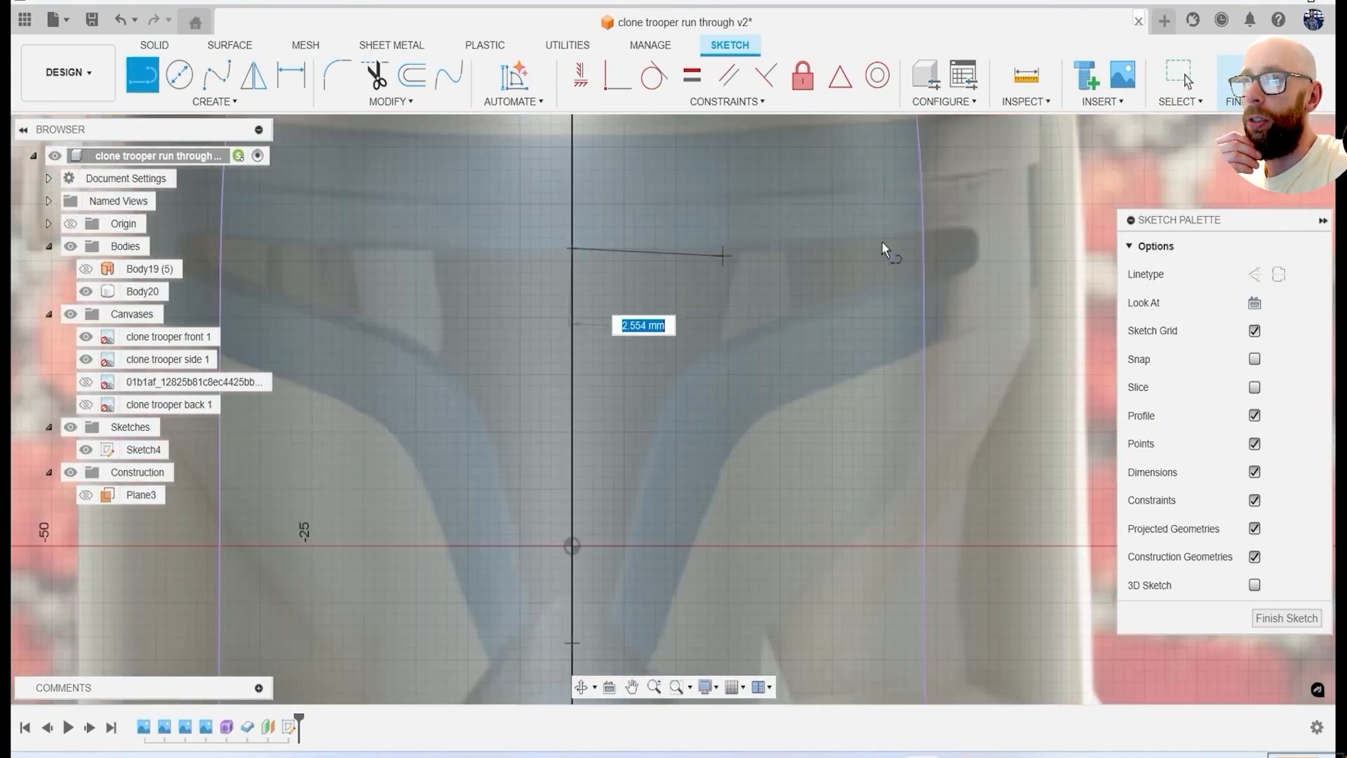
left_click(986, 248)
left_click(986, 311)
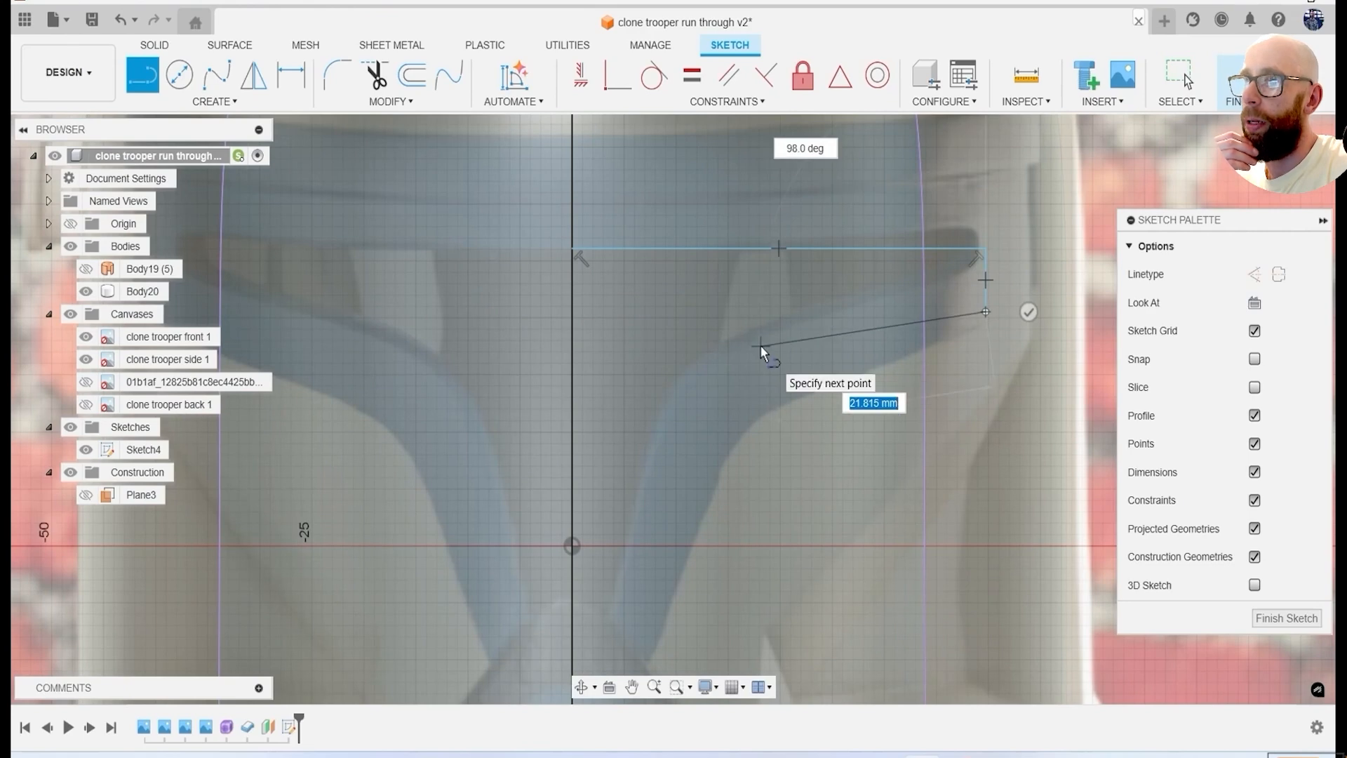
Draw three-point arcs from the short vertical line along the visor's lower edge and around its inward bend.
left_click(214, 101)
mouse_move(147, 175)
left_click(346, 175)
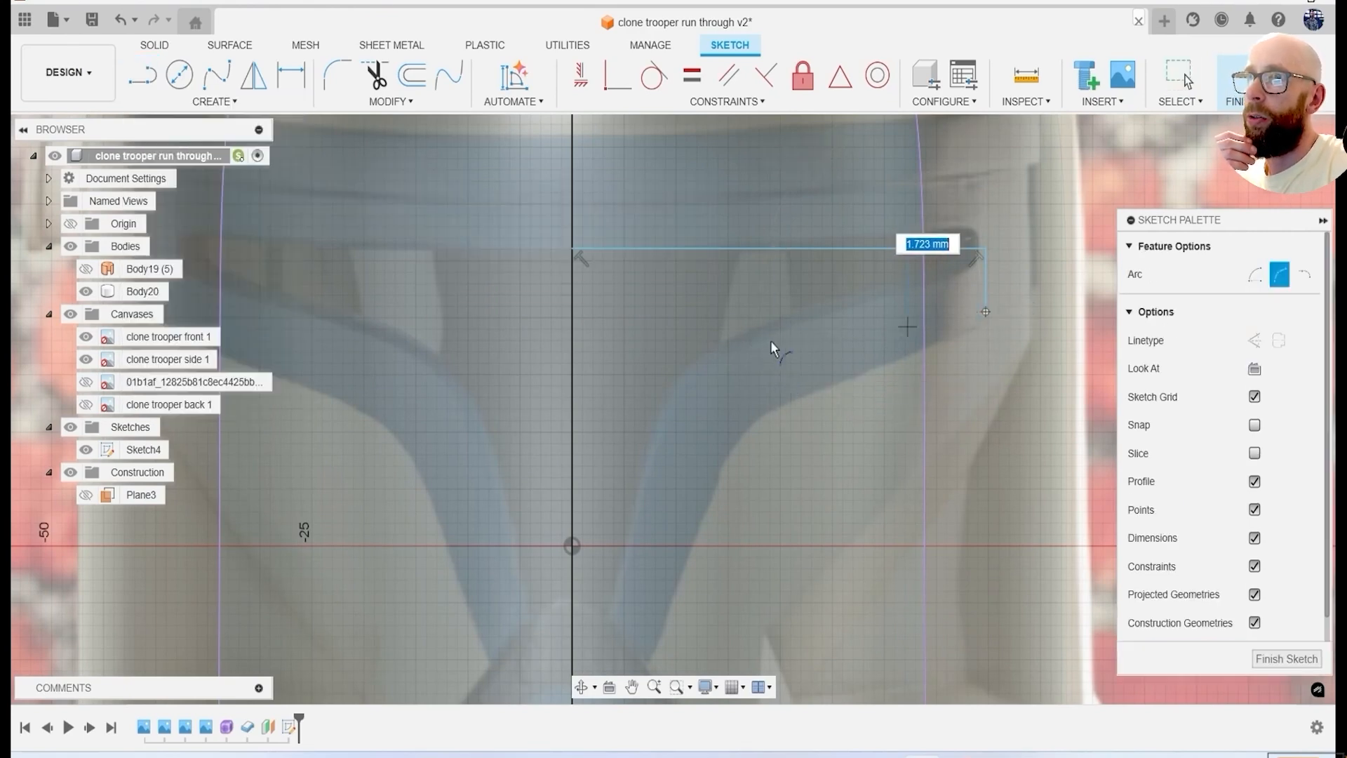
left_click(894, 322)
middle_click_drag(740, 359, 816, 238)
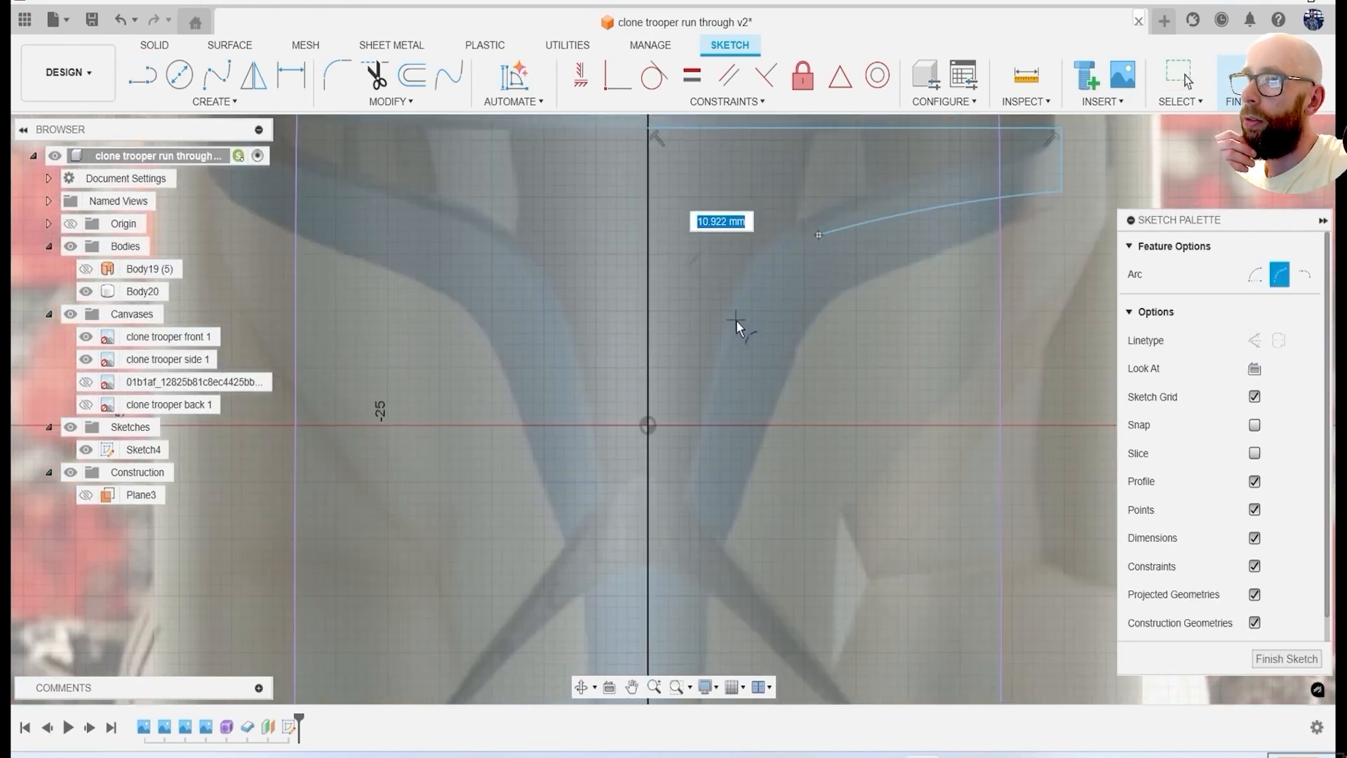
left_click(772, 267)
middle_click_drag(744, 359, 776, 271)
Draw a slanted line down the inner visor edge and a horizontal line across the centreline at the visor's lower tip.
key("l")
left_click(768, 235)
left_click(722, 413)
left_click(632, 414)
scroll(650, 415, "up", 3)
key("Escape")
Draw a three-point arc bulging upward over the horizontal line at the visor's lower tip.
left_click(214, 101)
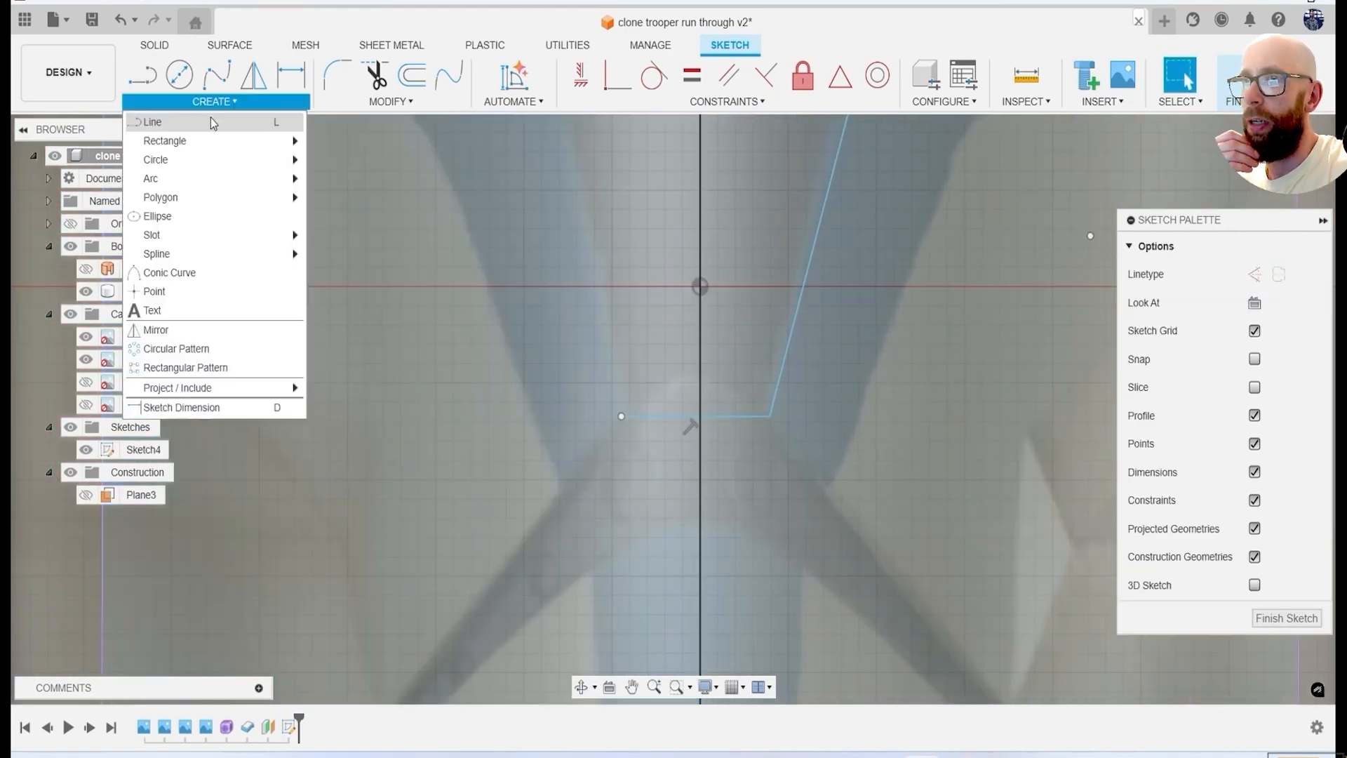
mouse_move(151, 176)
left_click(346, 174)
scroll(557, 295, "up", 1)
Trim away the horizontal line and the half of the tip arc on the far side of the centreline.
key("t")
left_click(761, 441)
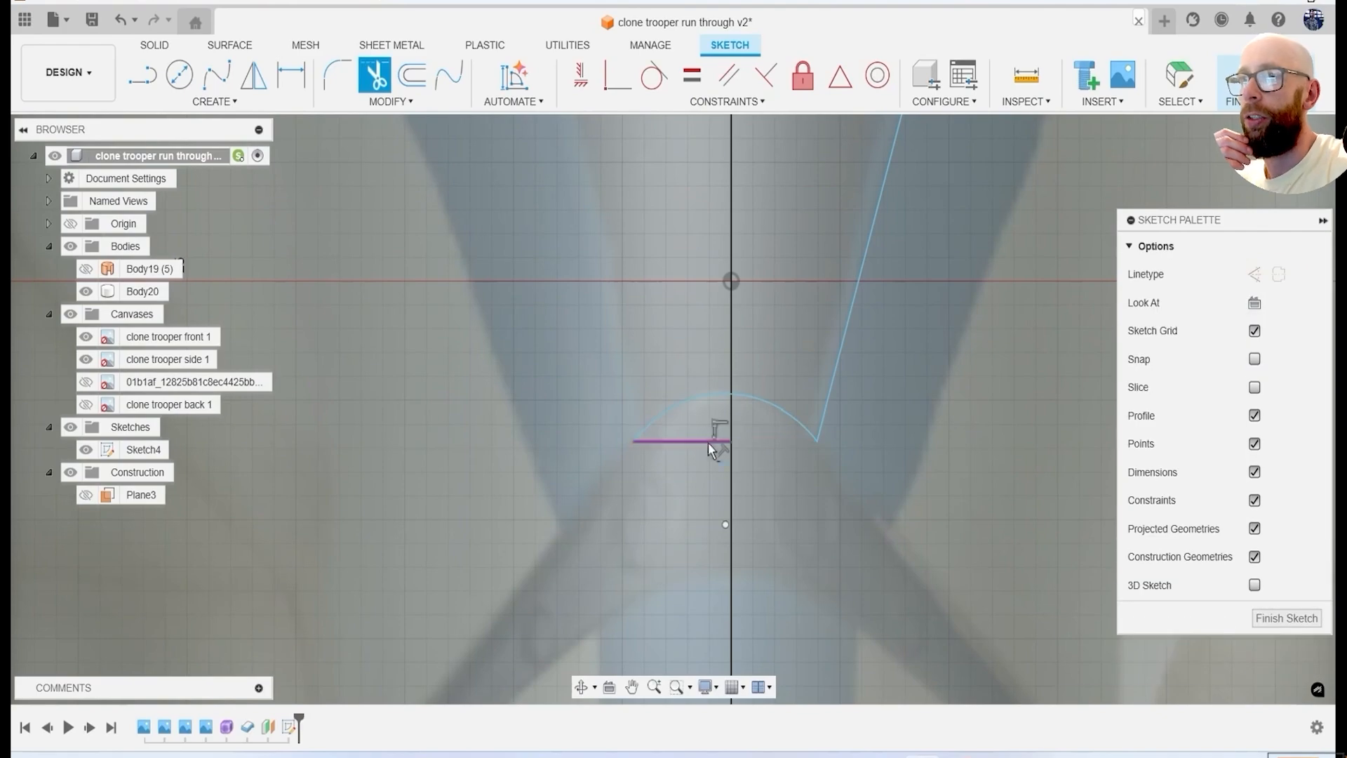
left_click(709, 442)
left_click(711, 395)
Fillet the junction of the inner visor arc and the slanted line with a 4 mm radius.
scroll(711, 389, "down", 5)
key("f")
scroll(818, 284, "up", 3)
key("Return")
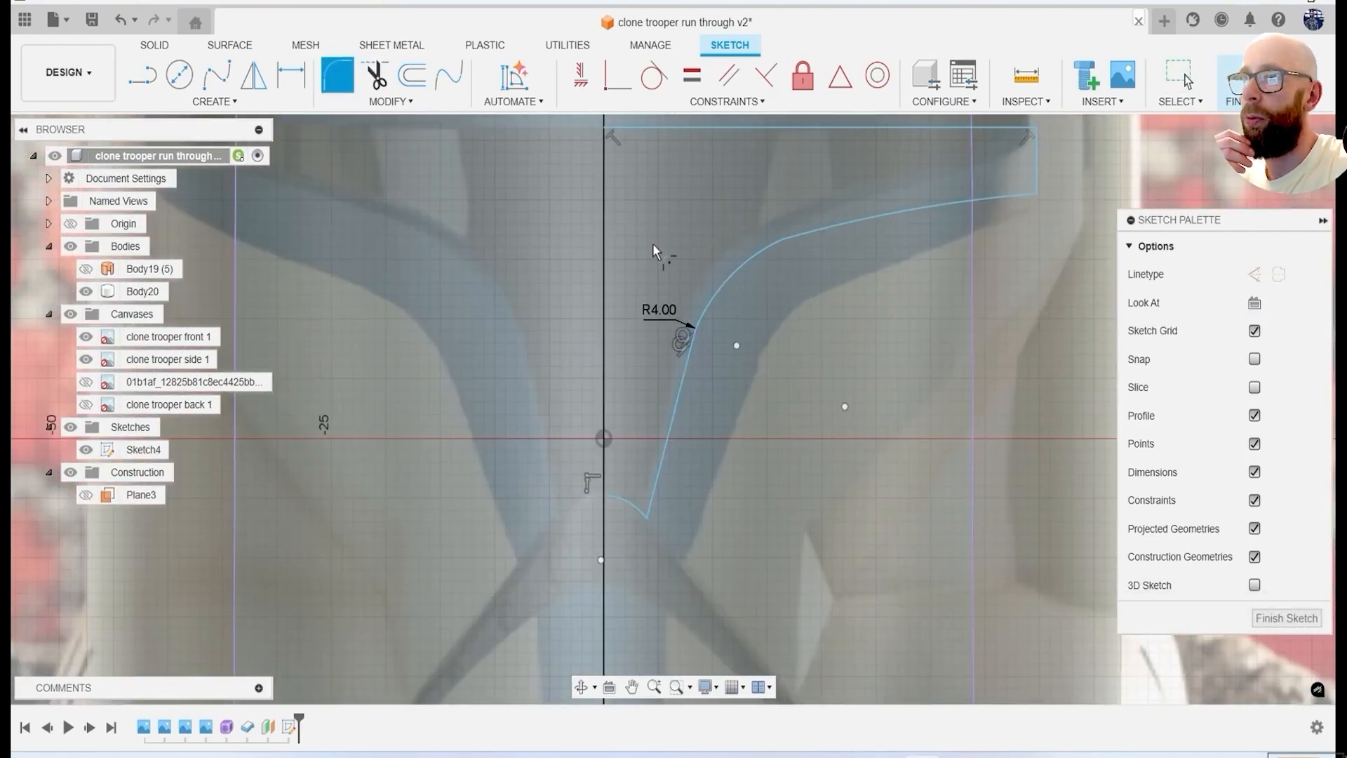
Round the outer end of the visor outline with fillets of about 2.952 mm radius and finish the sketch.
left_click(844, 223)
scroll(789, 235, "up", 5)
left_click(823, 246)
scroll(824, 247, "down", 4)
left_click(638, 284)
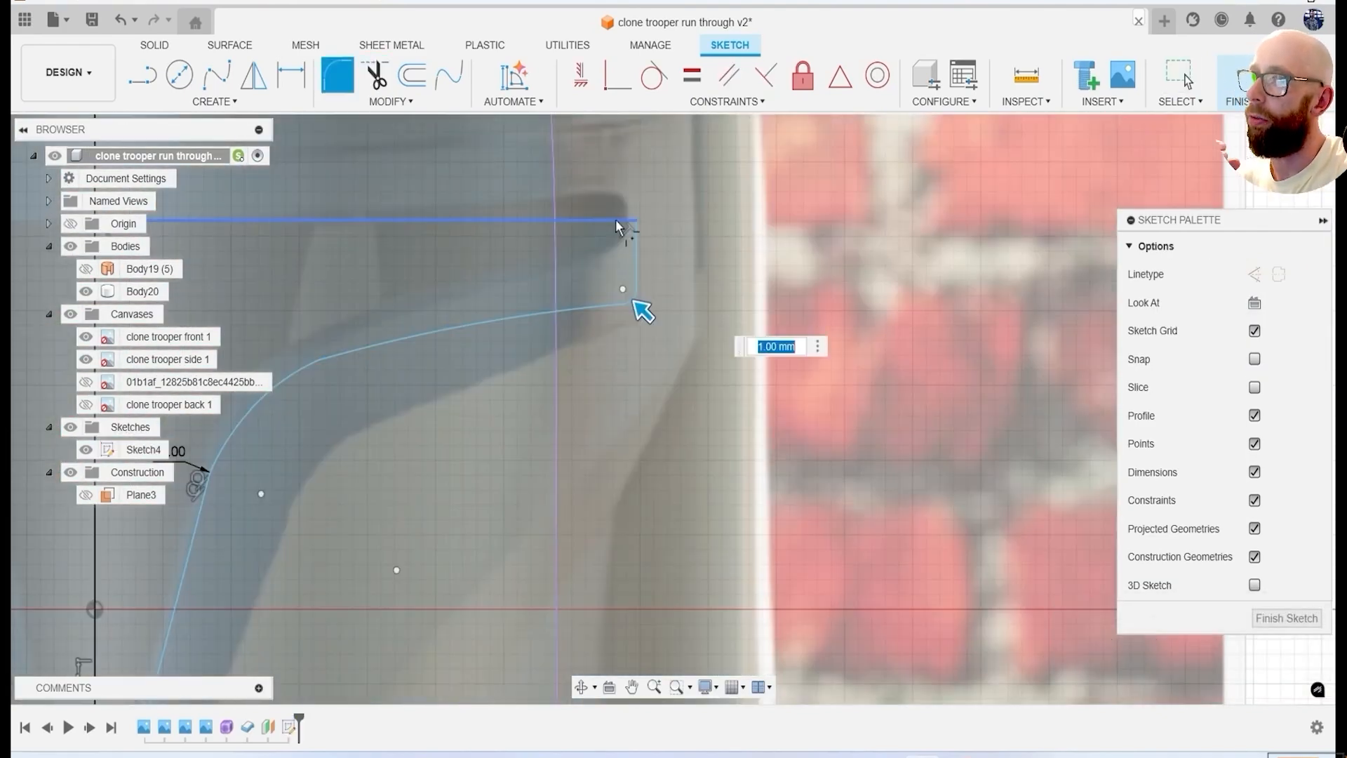
left_click(616, 219)
scroll(644, 246, "up", 1)
left_click(636, 210)
left_click_drag(635, 205, 621, 216)
scroll(615, 232, "down", 5)
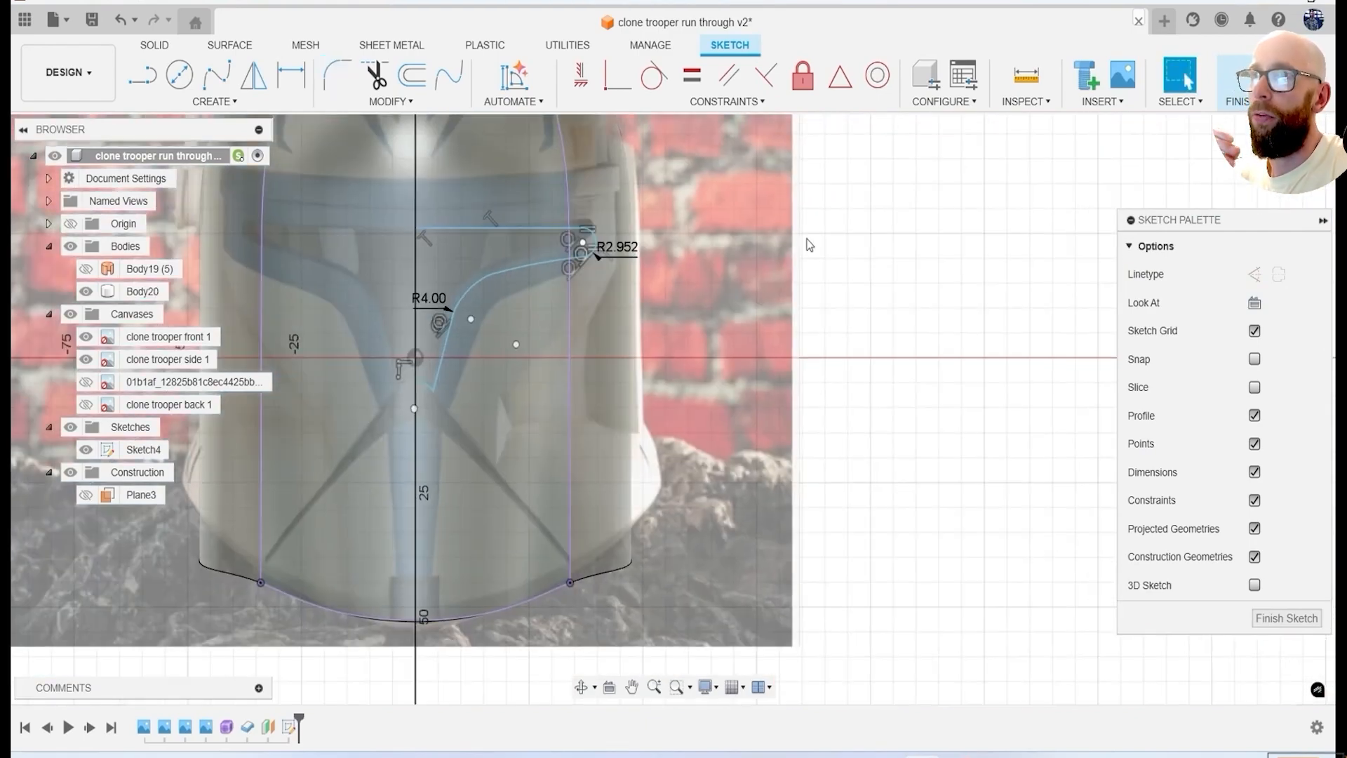
left_click(1237, 79)
scroll(579, 246, "up", 2)
scroll(537, 269, "down", 3)
scroll(538, 270, "down", 3)
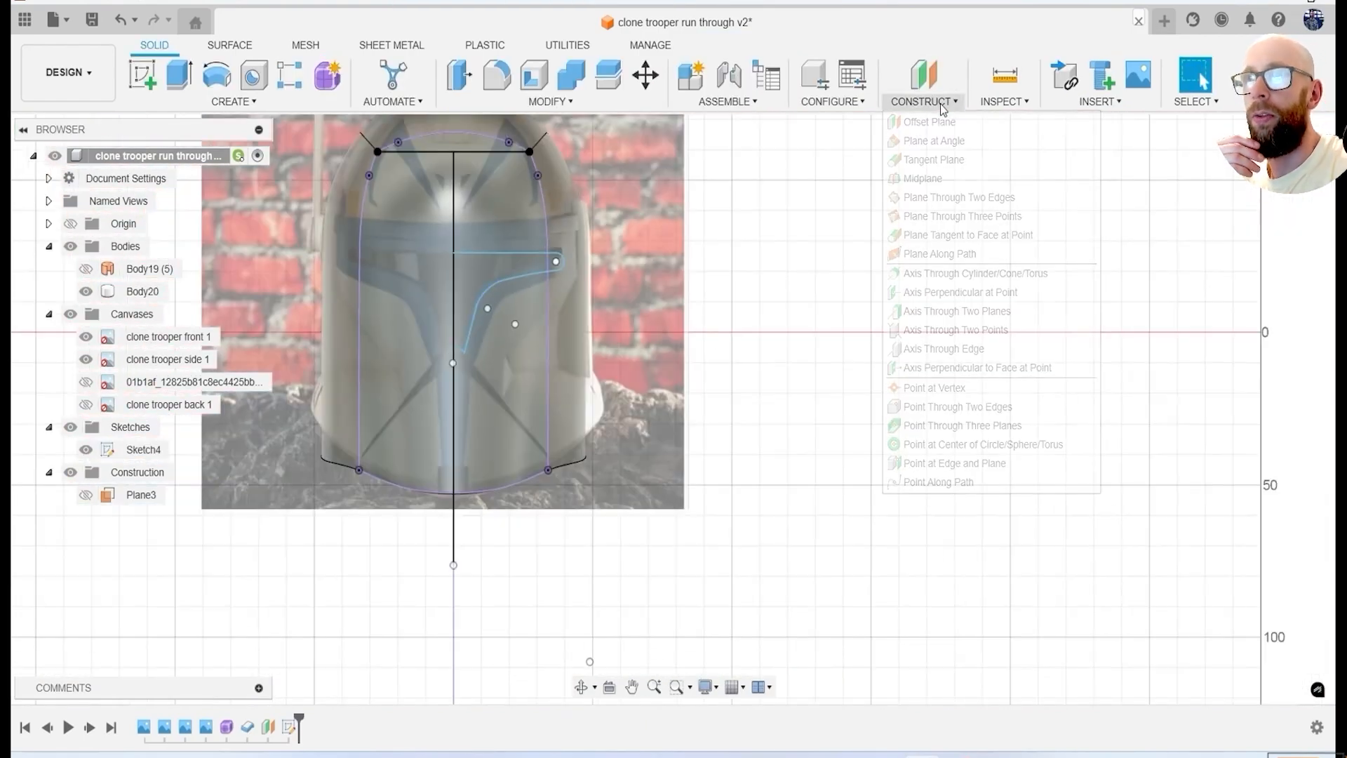
Create a plane at a 90 degree angle through the sketch's vertical centreline.
left_click(940, 107)
left_click(941, 153)
left_click(454, 319)
type("90")
key("Return")
scroll(576, 332, "down", 2)
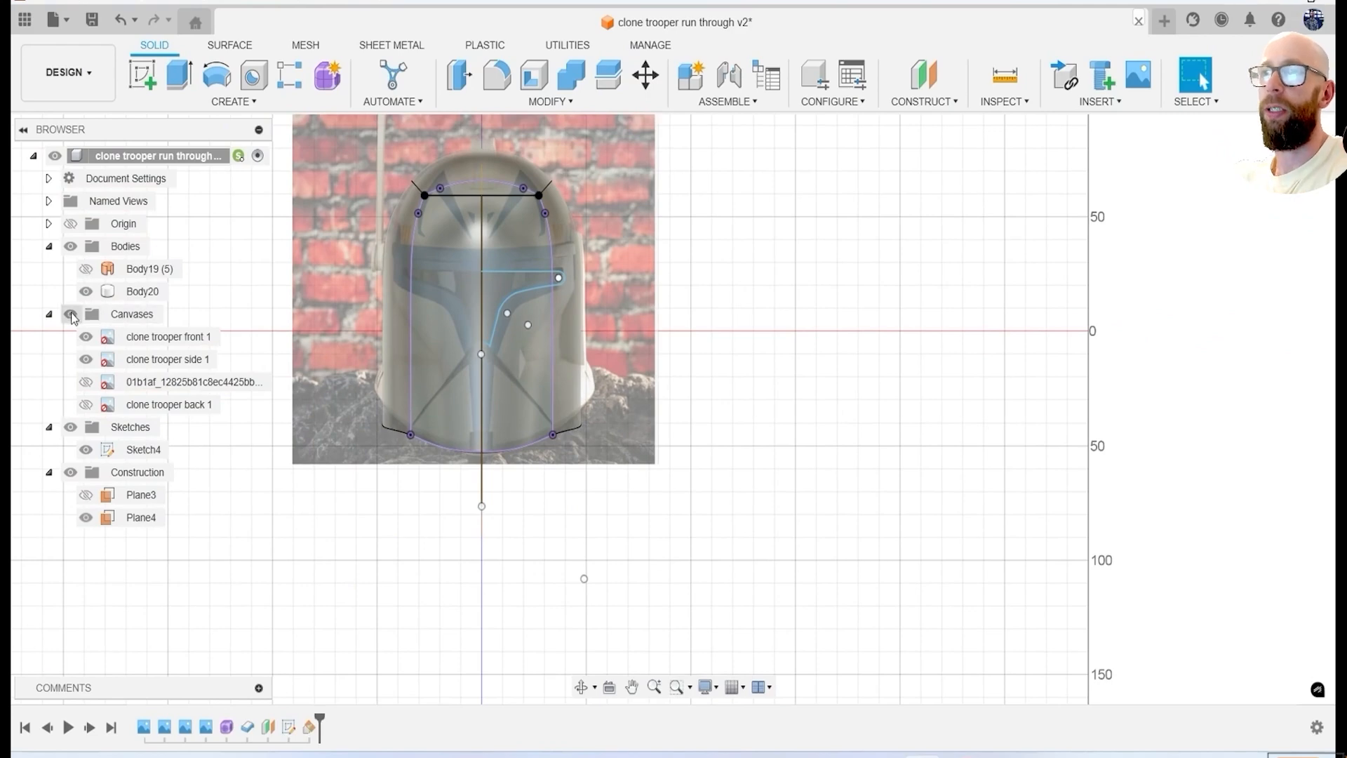
Hide the canvases, split the helmet body with the new centre plane, and hide one half.
left_click(70, 315)
middle_click_drag(576, 344, 491, 379, "shift")
left_click(609, 76)
left_click(579, 281)
left_click(1259, 274)
left_click(436, 523)
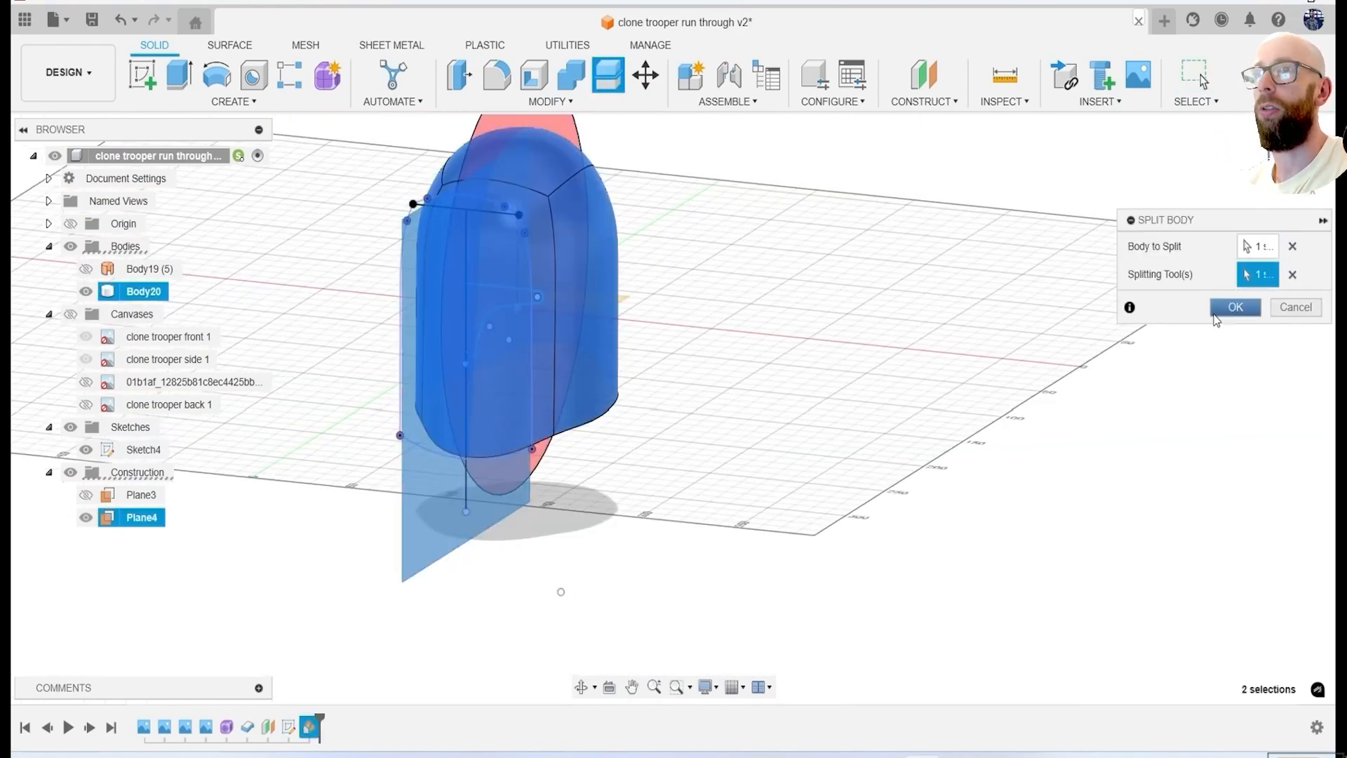
key("Return")
key("v")
scroll(625, 344, "up", 3)
Extrude the visor profile through the front of the remaining helmet half to cut the eye opening.
key("e")
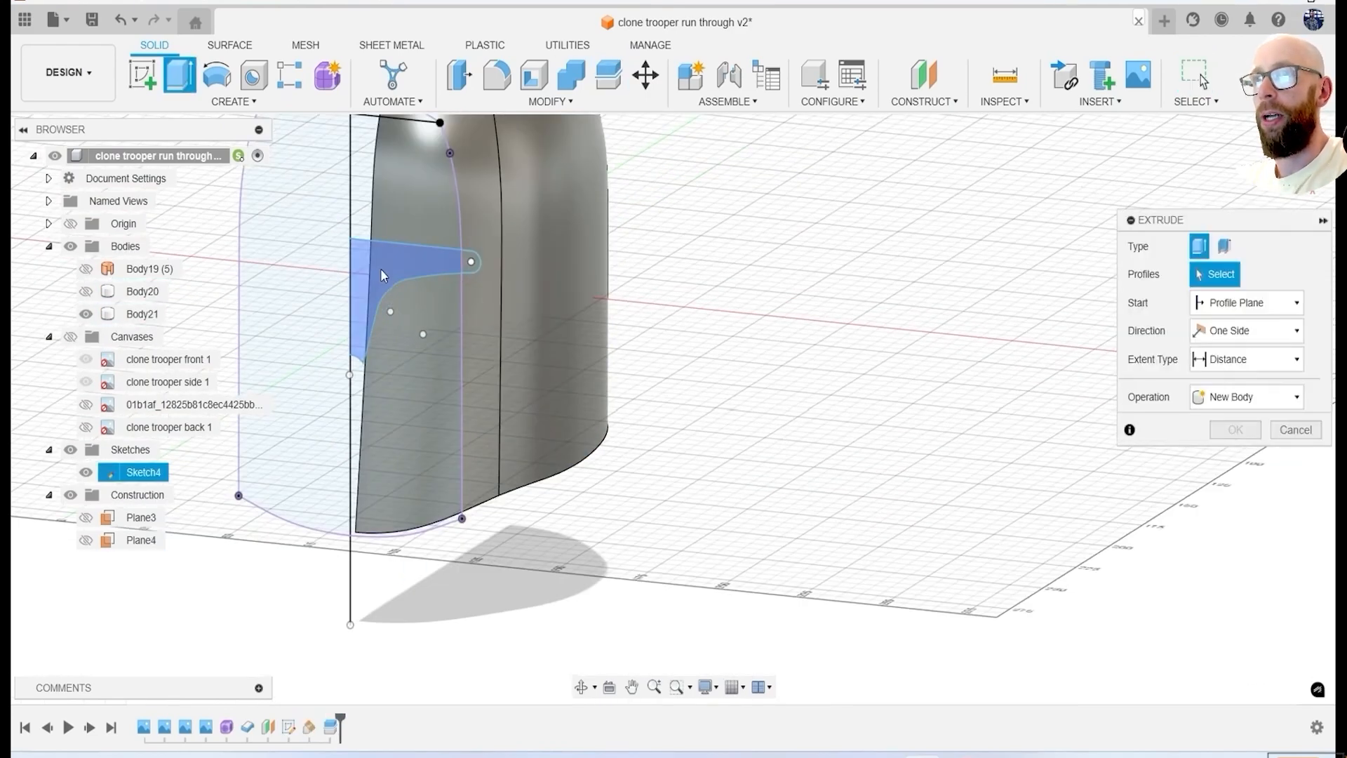
left_click(381, 268)
scroll(415, 272, "up", 2)
left_click(493, 257)
left_click_drag(497, 256, 615, 210)
key("Return")
In a new front sketch, draw a horizontal line about 44 mm long above the visor and a vertical line down from its outer end.
mouse_move(832, 375)
middle_mouse_down("shift")
mouse_move(983, 436)
mouse_move(959, 484)
mouse_move(852, 372)
middle_mouse_up("shift")
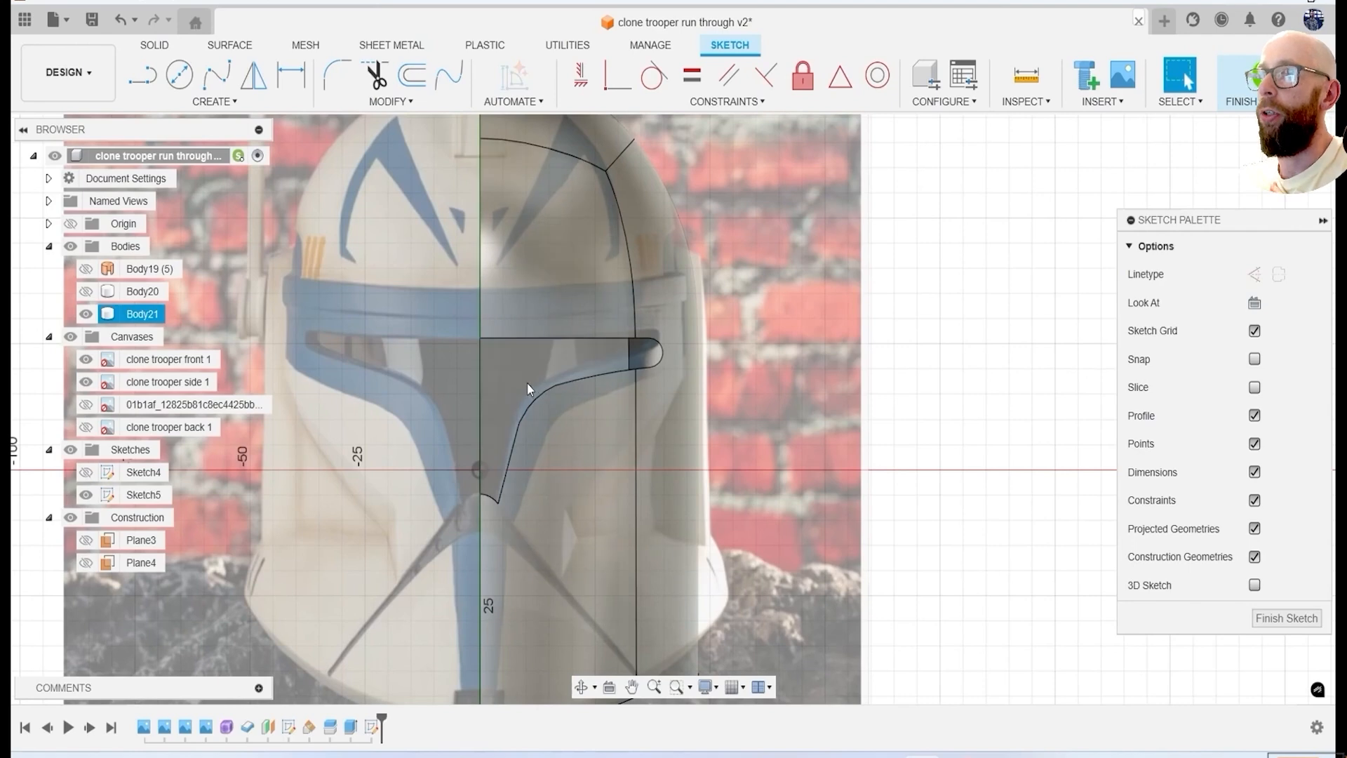
key("l")
scroll(528, 383, "up", 5)
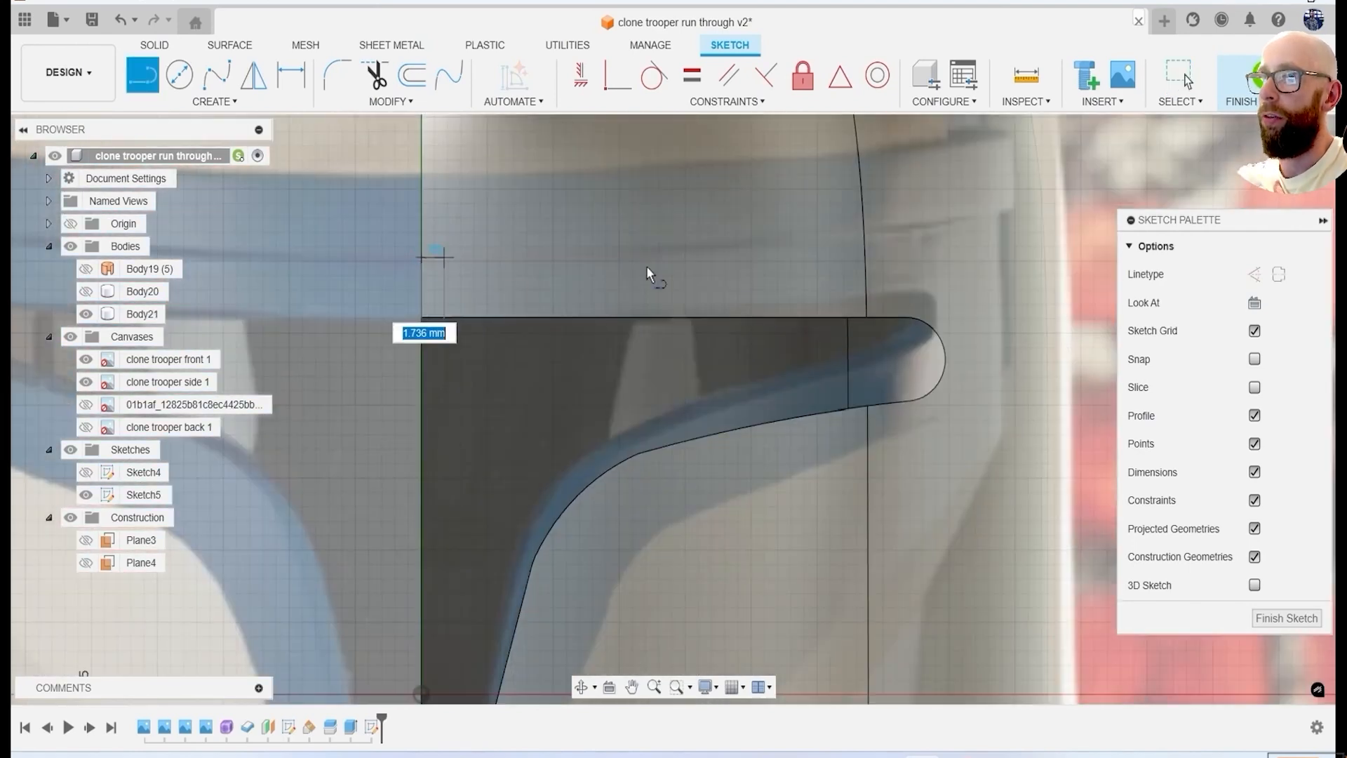
left_click(1001, 257)
left_click(1003, 433)
middle_click_drag(1003, 433, 935, 309)
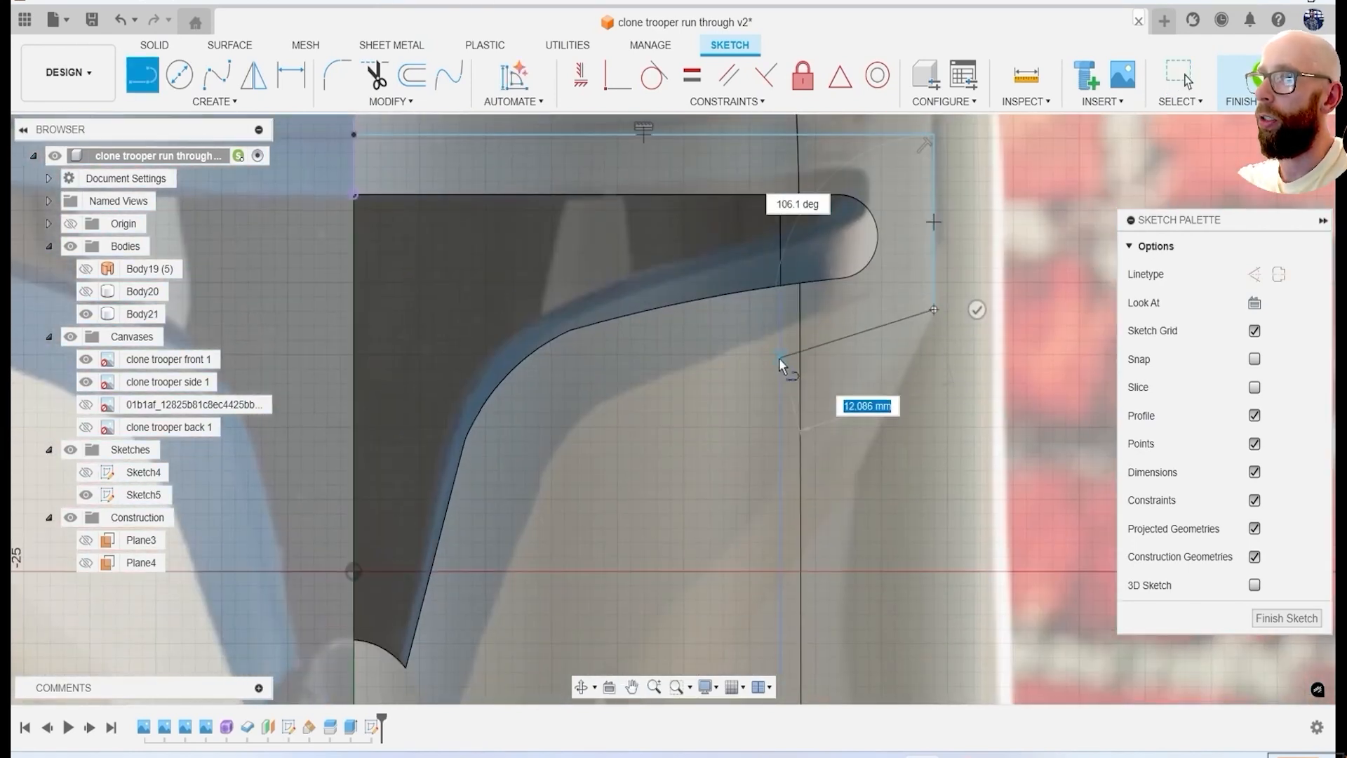
Continue the visor border with a slanted line inward and a three-point arc curving down beside the opening.
key("f")
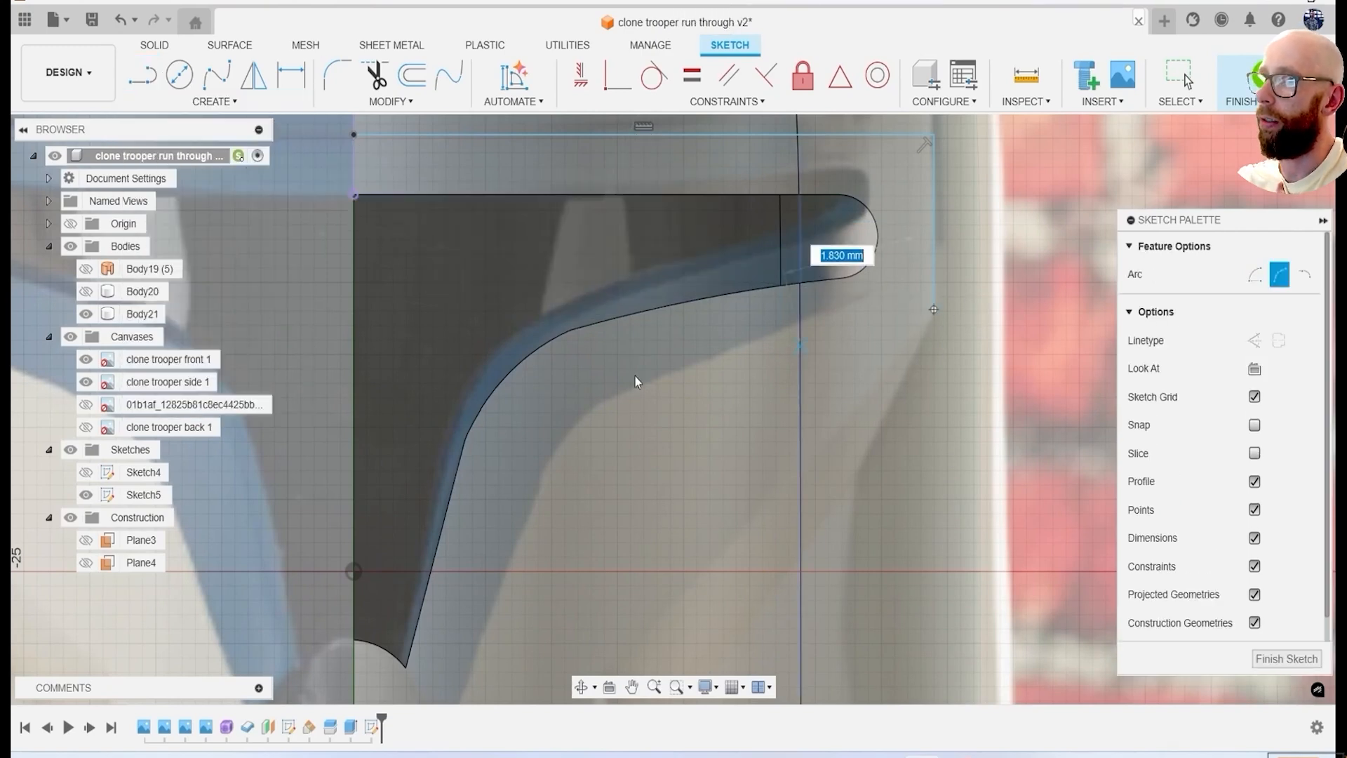
left_click(799, 345)
scroll(610, 414, "up", 2)
middle_click_drag(610, 414, 750, 251)
left_click(751, 252)
left_click(652, 383)
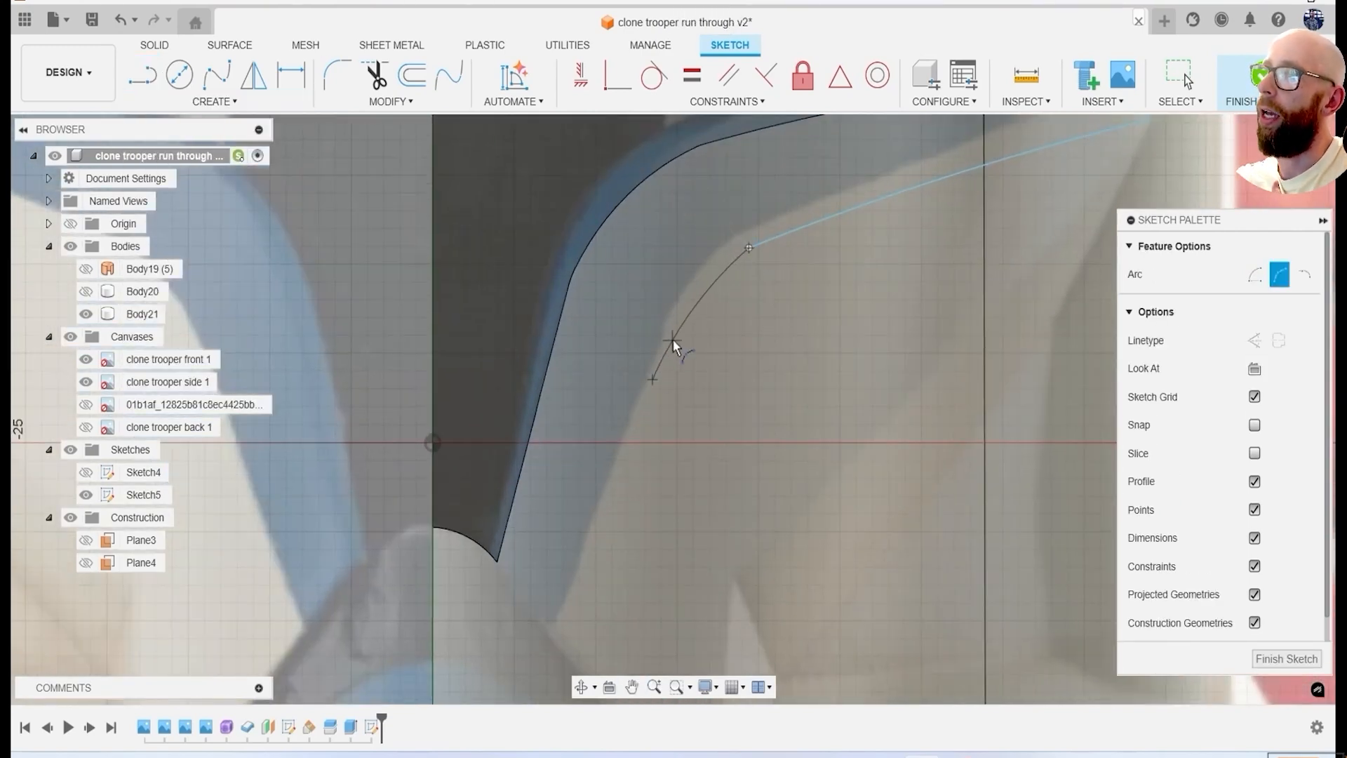
left_click(672, 339)
Close the border with lines to the visor's lower tip and fillet the slanted line's junction with the arc at 4 mm radius.
middle_click_drag(679, 410, 713, 324)
key("f")
scroll(555, 428, "down", 3)
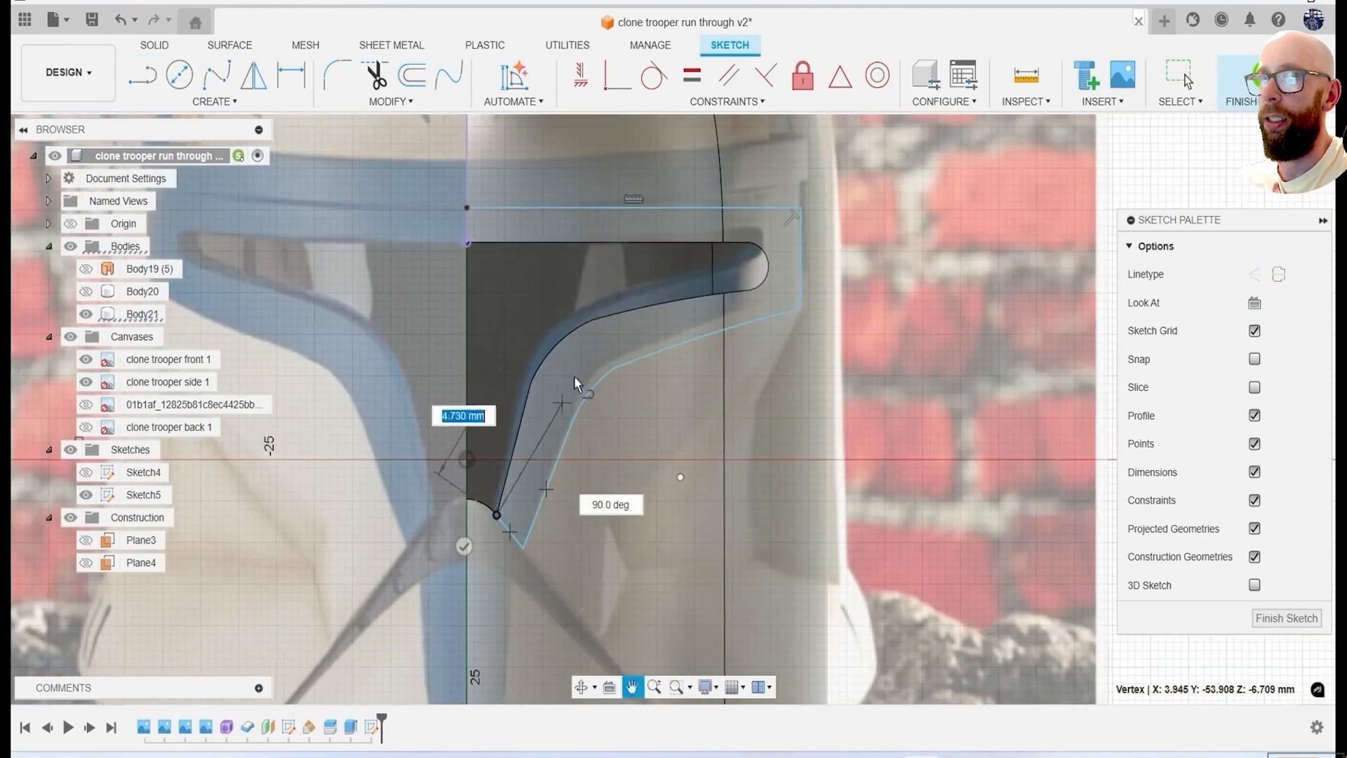
scroll(631, 358, "up", 4)
scroll(632, 361, "up", 2)
left_click(602, 398)
key("Return")
scroll(489, 406, "down", 5)
scroll(737, 210, "up", 2)
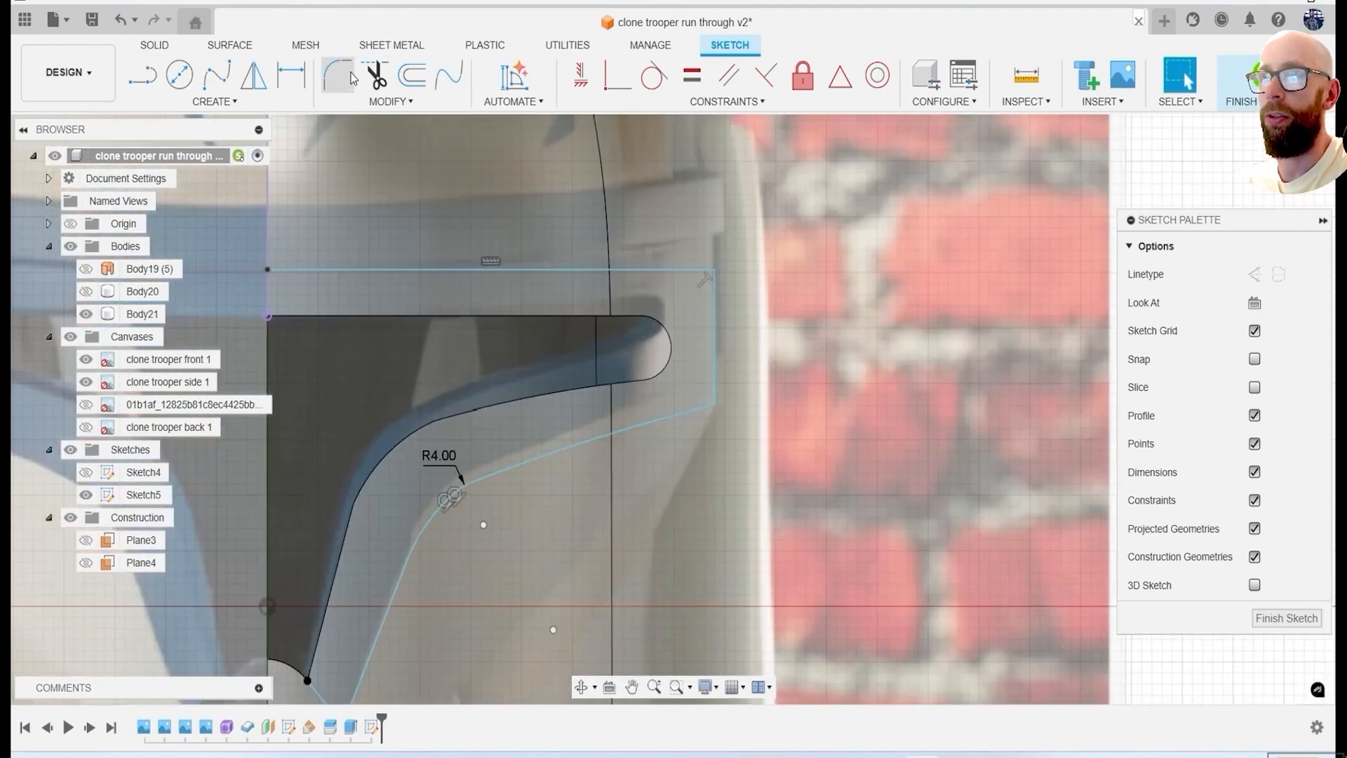
Draw a line along the groove's upper edge from the border's lower corner to near the helmet rim, plus a short end line.
scroll(464, 337, "down", 5)
middle_click_drag(396, 532, 549, 375)
scroll(524, 470, "up", 3)
key("l")
middle_click_drag(699, 407, 639, 461)
scroll(596, 303, "up", 1)
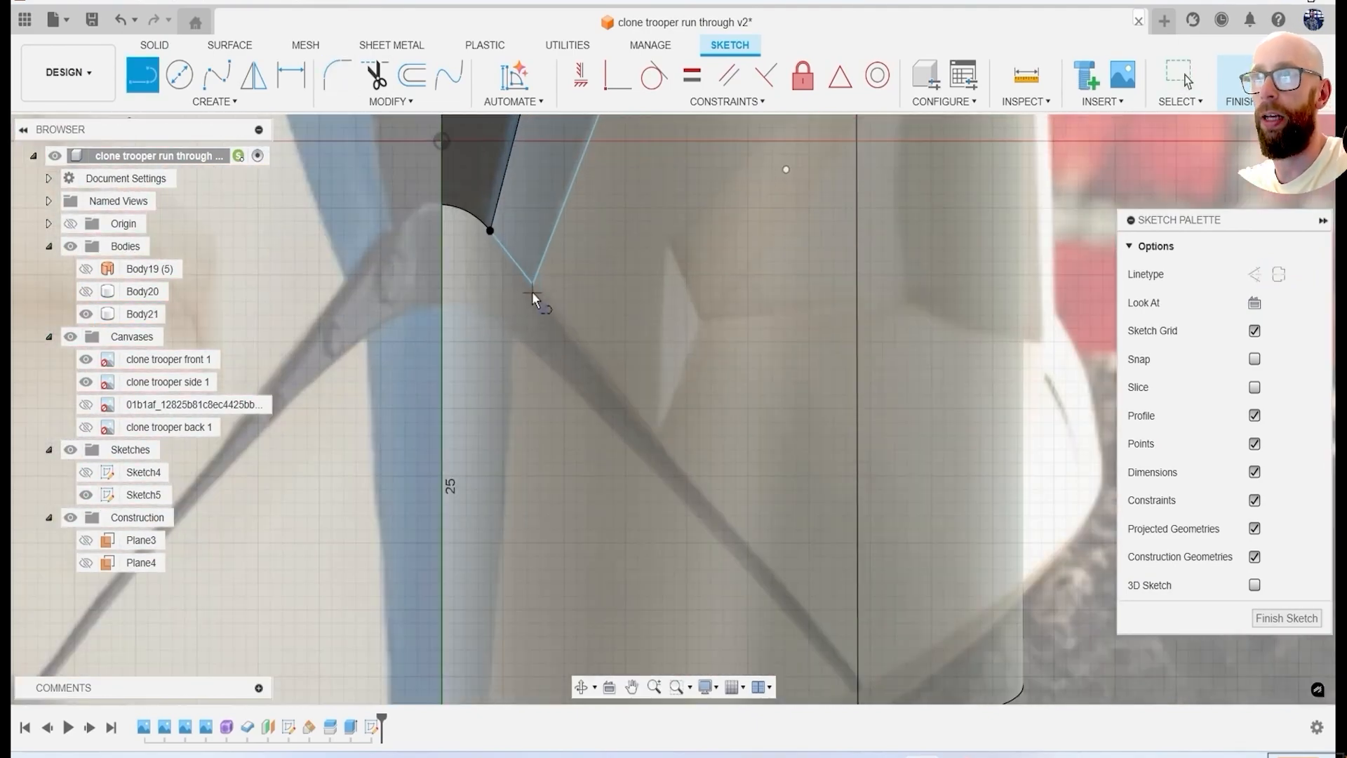
left_click(532, 289)
scroll(704, 359, "down", 3)
scroll(780, 540, "up", 6)
scroll(782, 546, "up", 2)
left_click(786, 559)
scroll(768, 589, "up", 2)
left_click(752, 609)
scroll(632, 534, "down", 8)
mouse_move(423, 391)
middle_mouse_down()
mouse_move(487, 466)
mouse_move(679, 607)
middle_mouse_up()
Draw a three-point arc along the groove's lower edge from the short end line back up towards the chin.
left_click(216, 104)
mouse_move(160, 178)
left_click(348, 180)
scroll(659, 516, "down", 3)
scroll(712, 632, "up", 6)
left_click(794, 520)
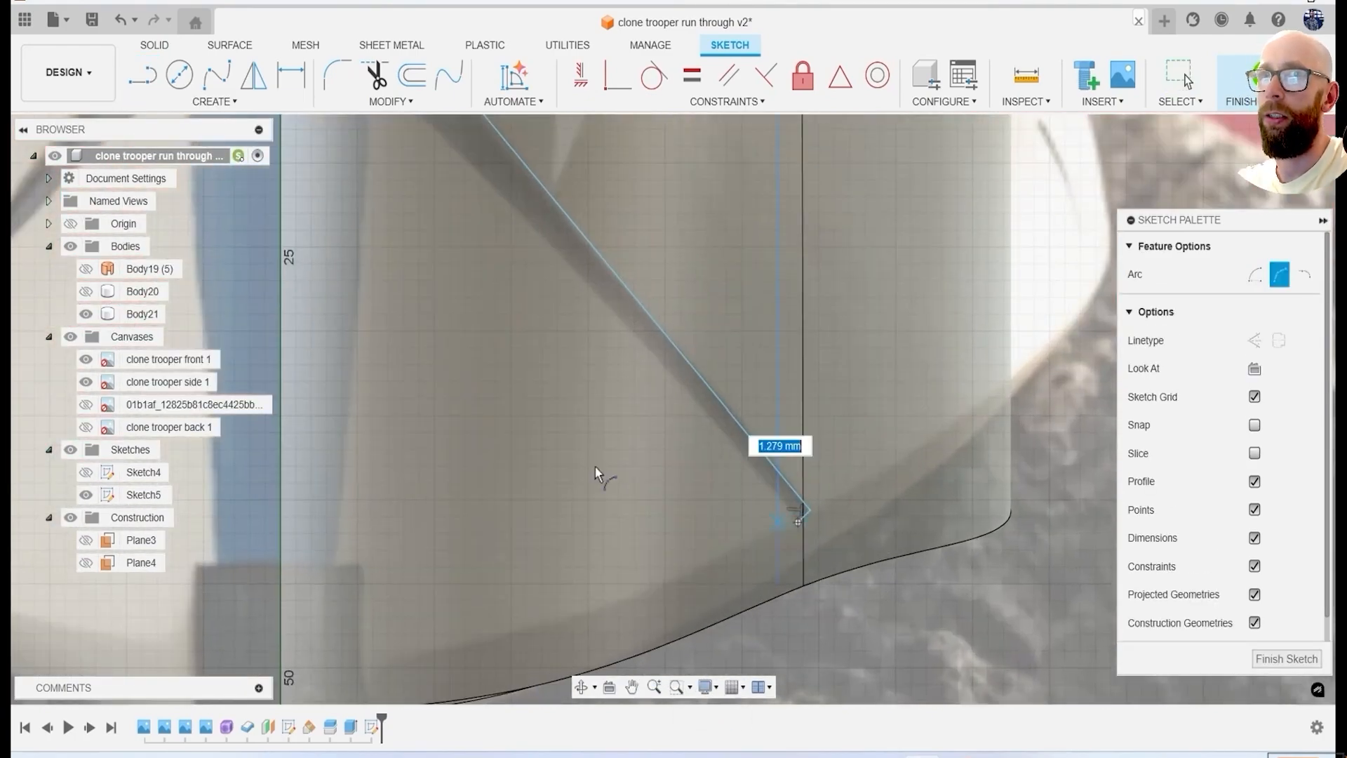
scroll(695, 498, "down", 3)
scroll(541, 302, "up", 3)
left_click(637, 362)
scroll(637, 362, "down", 3)
scroll(590, 316, "up", 5)
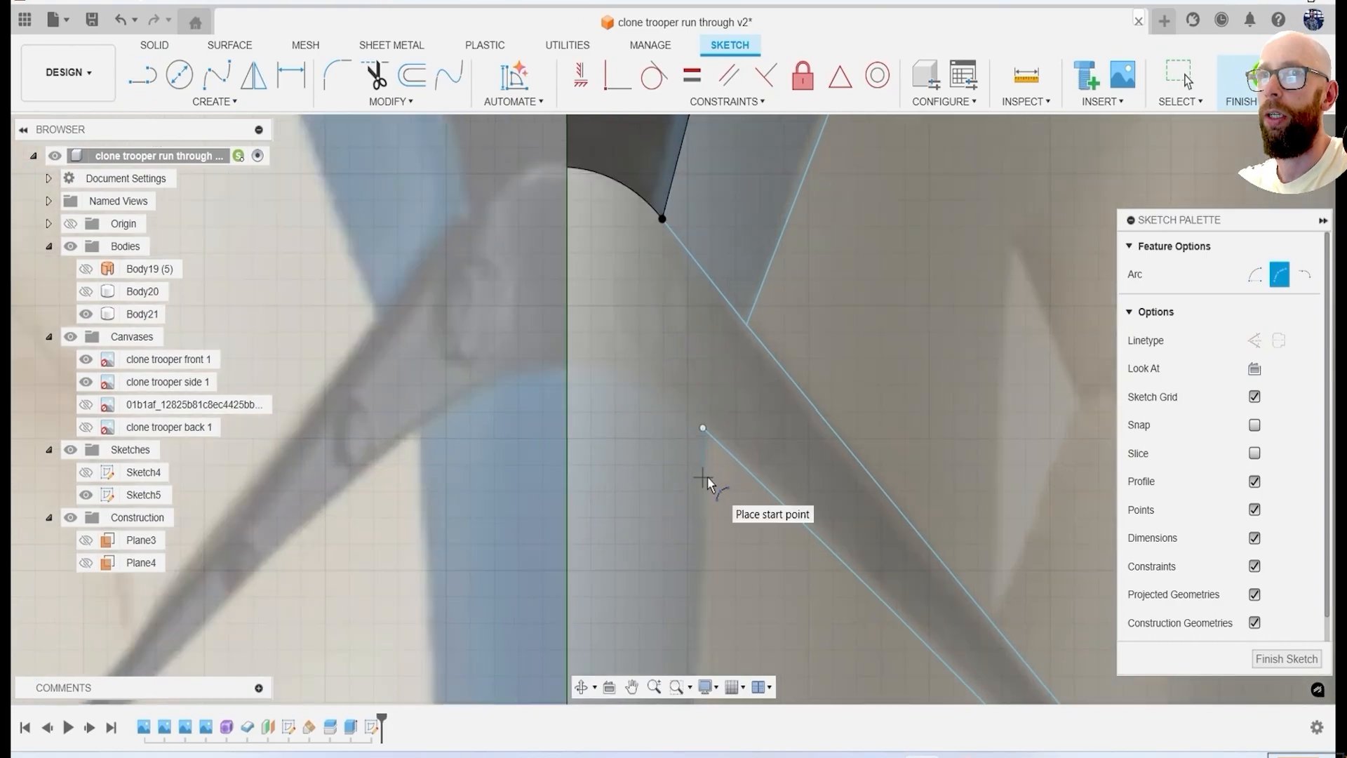
Draw a three-point arc over a horizontal line across the centreline at the chin, and trim the horizontal line away.
key("l")
left_click(704, 427)
left_click(417, 427)
left_click(216, 103)
mouse_move(228, 178)
left_click(347, 180)
scroll(660, 399, "up", 2)
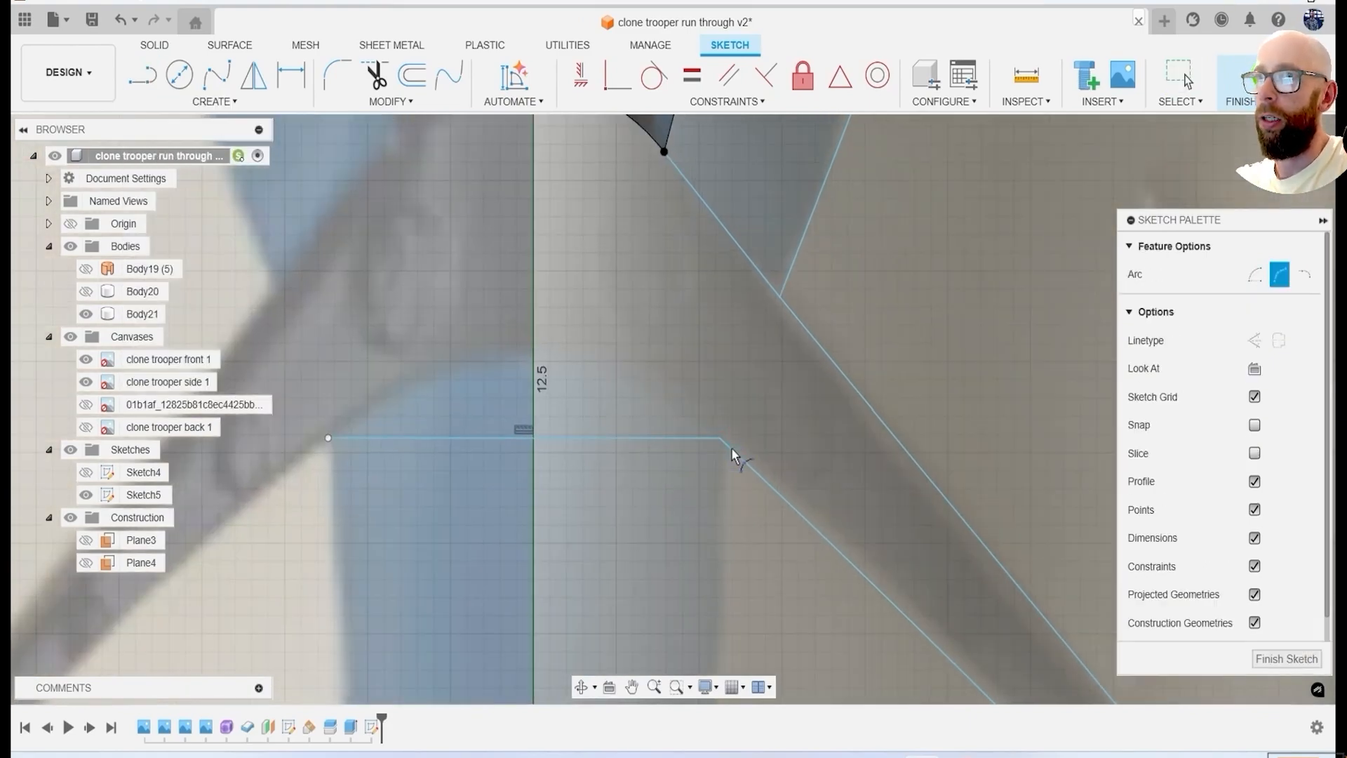
left_click(528, 365)
key("Escape")
scroll(643, 458, "down", 5)
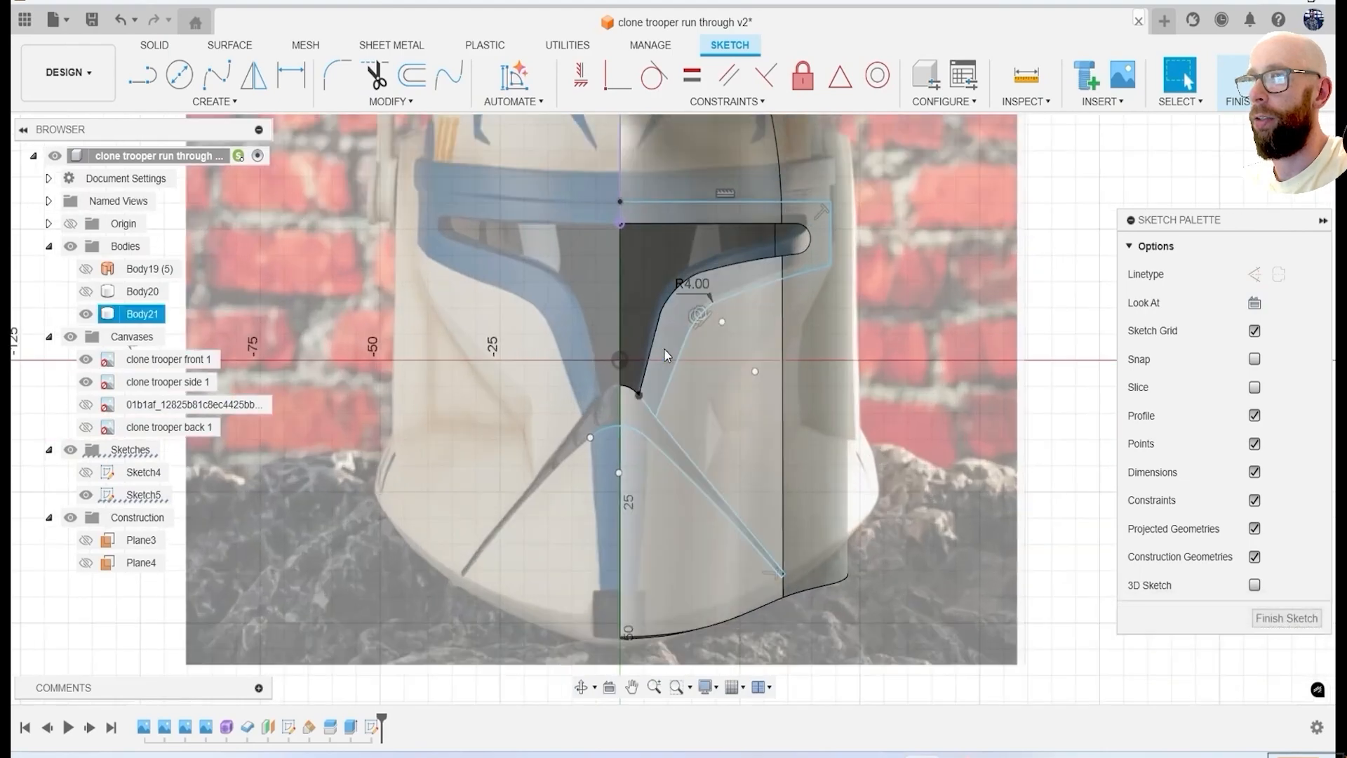
scroll(664, 349, "up", 2)
Draw a line along the edge of the blue chin strip from the groove arc down to the helmet's bottom edge.
left_click(73, 247)
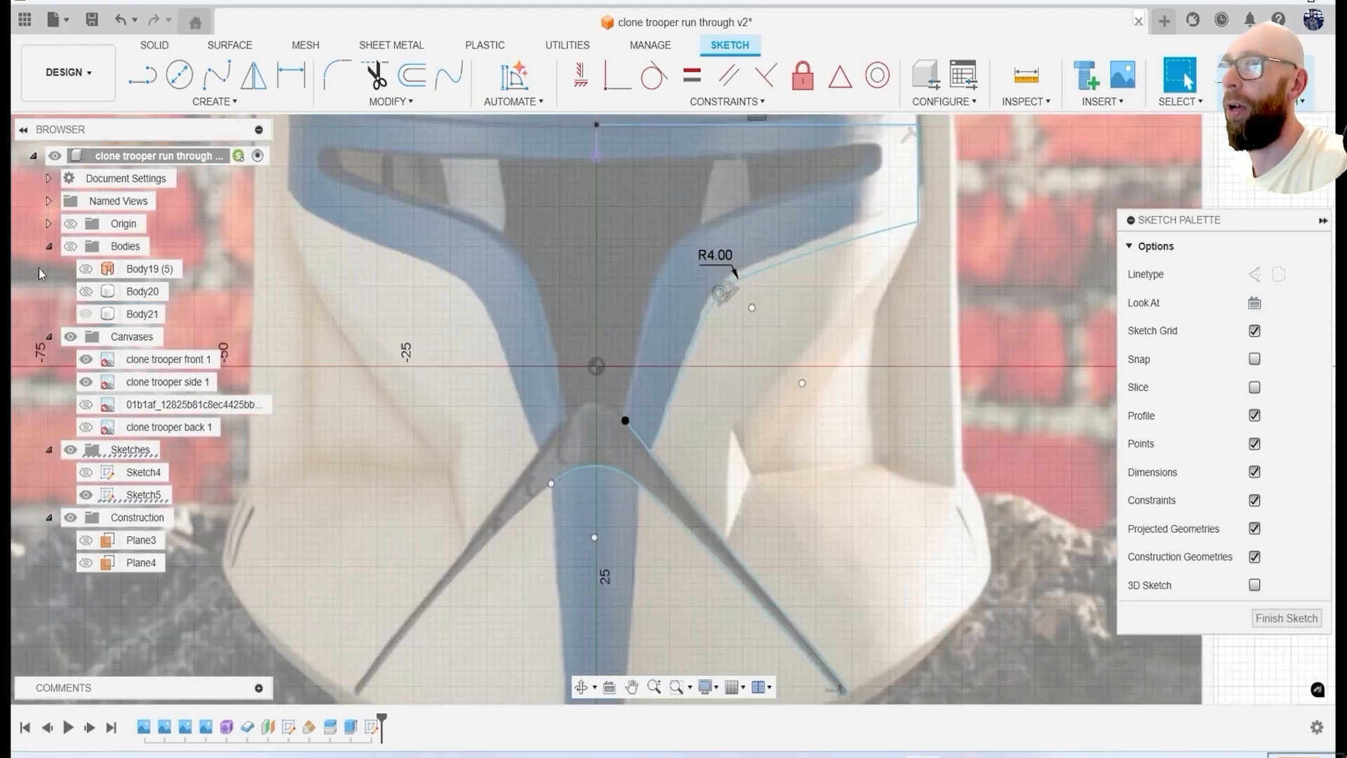
left_click(85, 313)
scroll(396, 402, "down", 2)
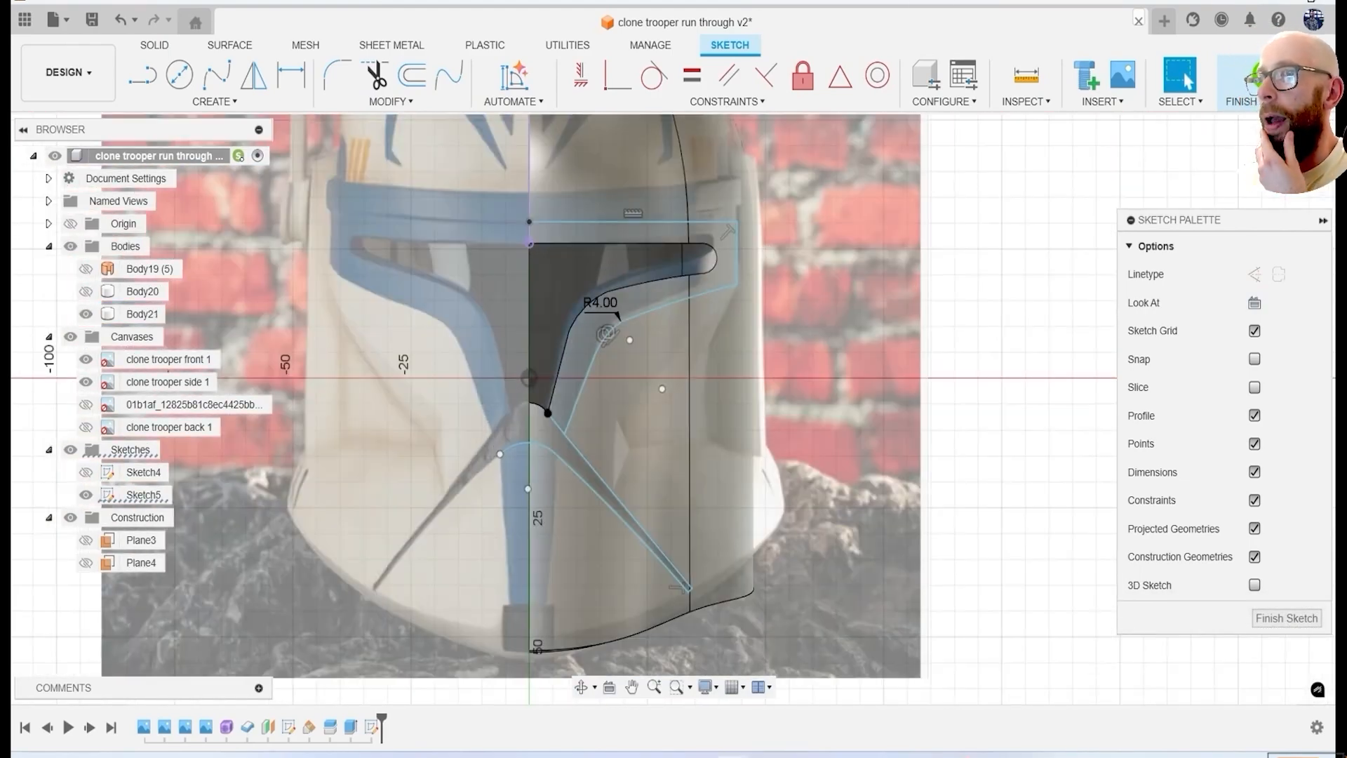
scroll(584, 475, "up", 5)
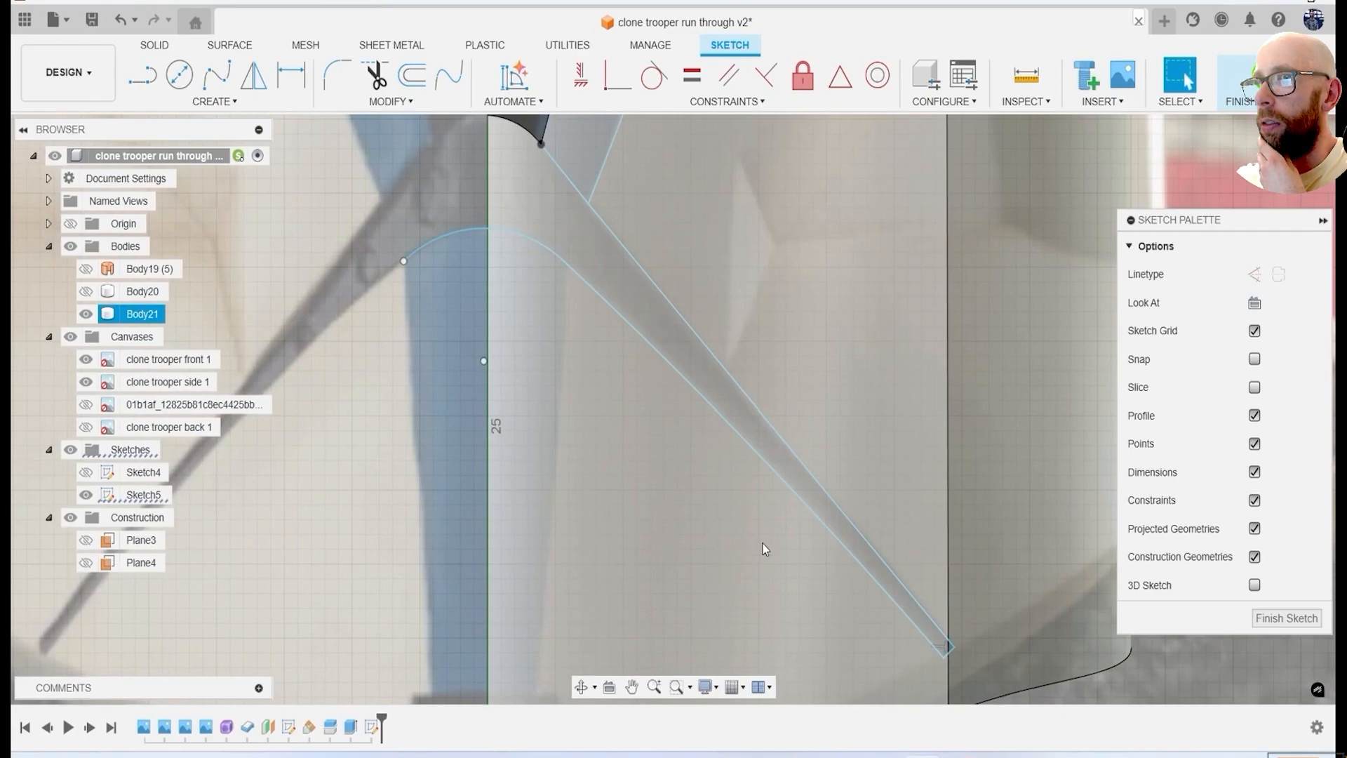
key("l")
left_click(567, 273)
scroll(566, 272, "down", 4)
scroll(553, 407, "up", 4)
left_click(559, 635)
scroll(558, 635, "down", 5)
key("Escape")
Project the front faces of the helmet half and the outer end of the visor opening into the sketch.
key("p")
scroll(671, 432, "up", 2)
scroll(523, 440, "down", 2)
scroll(548, 231, "up", 3)
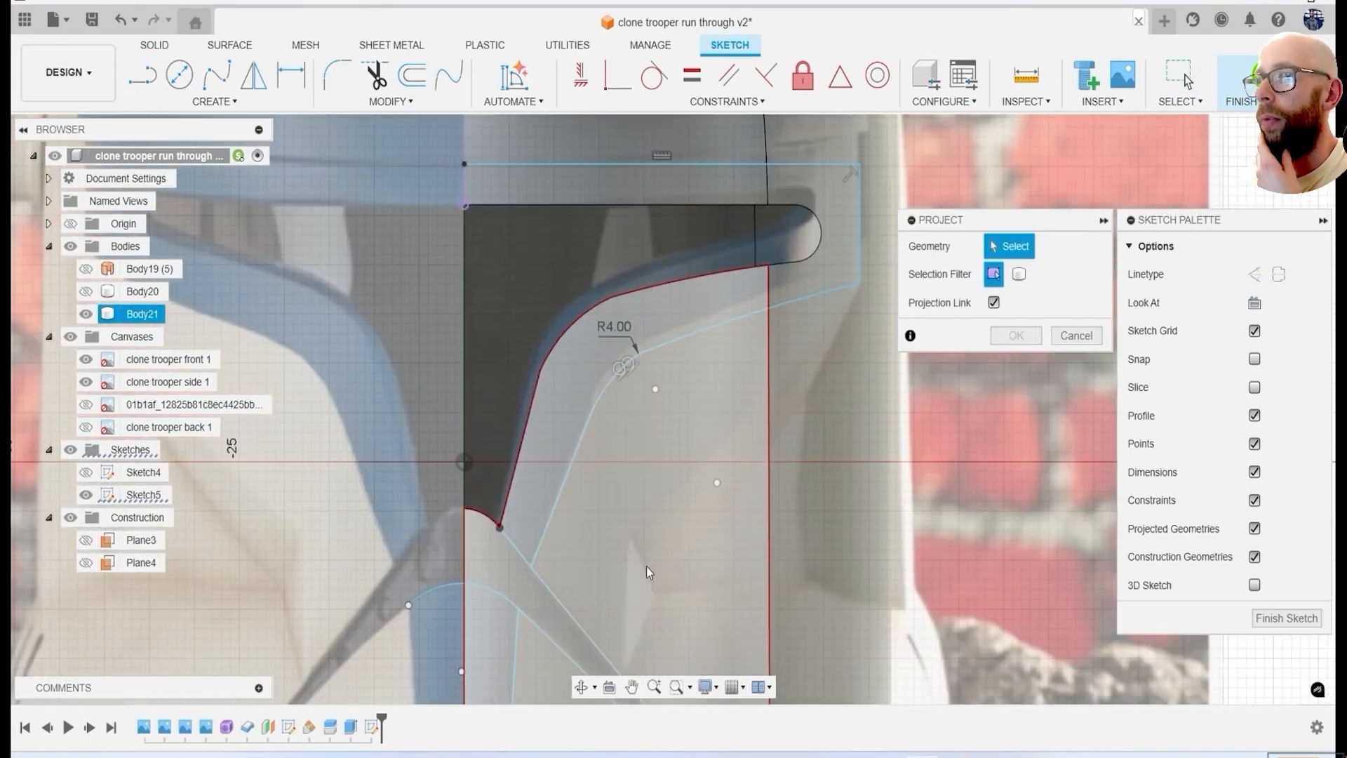
left_click(647, 566)
left_click(667, 166)
left_click(838, 231)
left_click(1031, 337)
left_click(772, 241)
key("Escape")
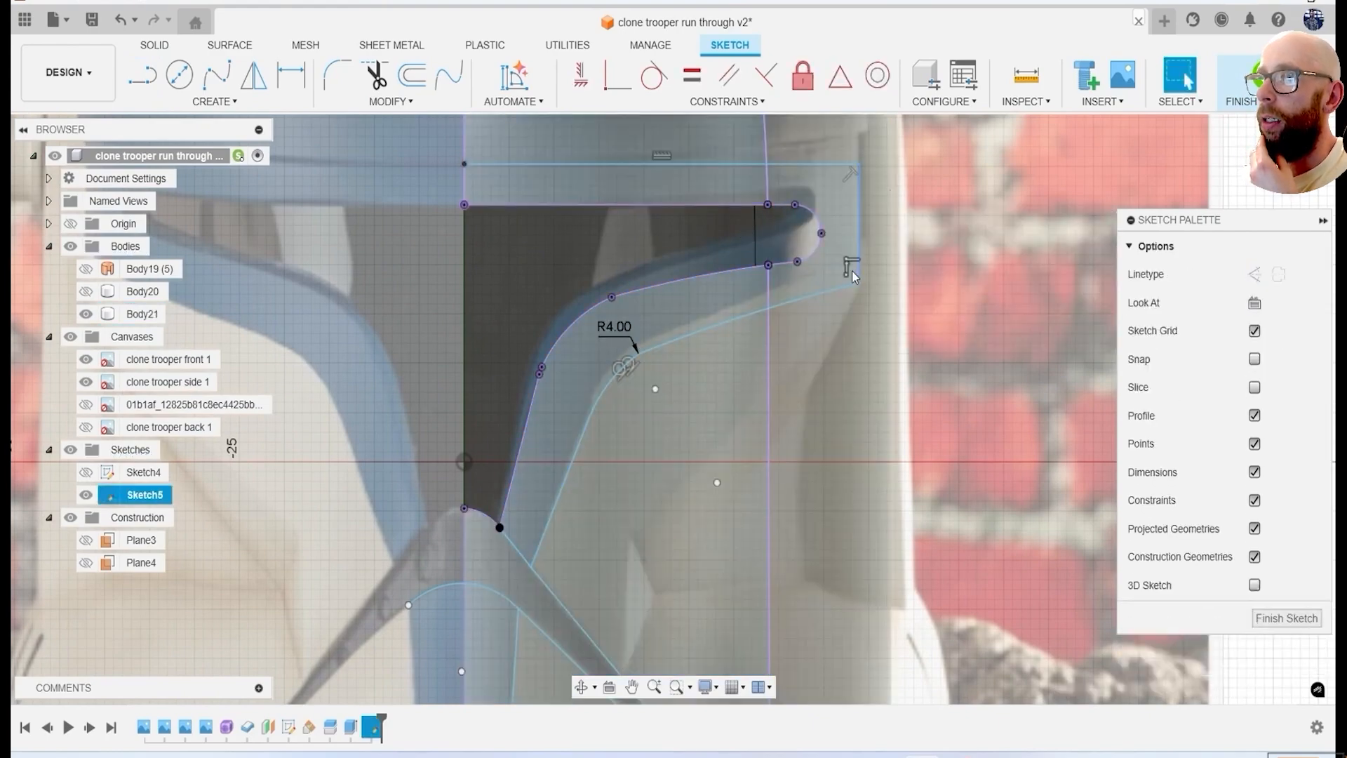
Finish the sketch and hide the reference canvases.
scroll(632, 286, "down", 2)
left_click(1246, 84)
left_click(70, 341)
mouse_move(786, 400)
middle_mouse_down("shift")
mouse_move(668, 428)
mouse_move(758, 407)
middle_mouse_up("shift")
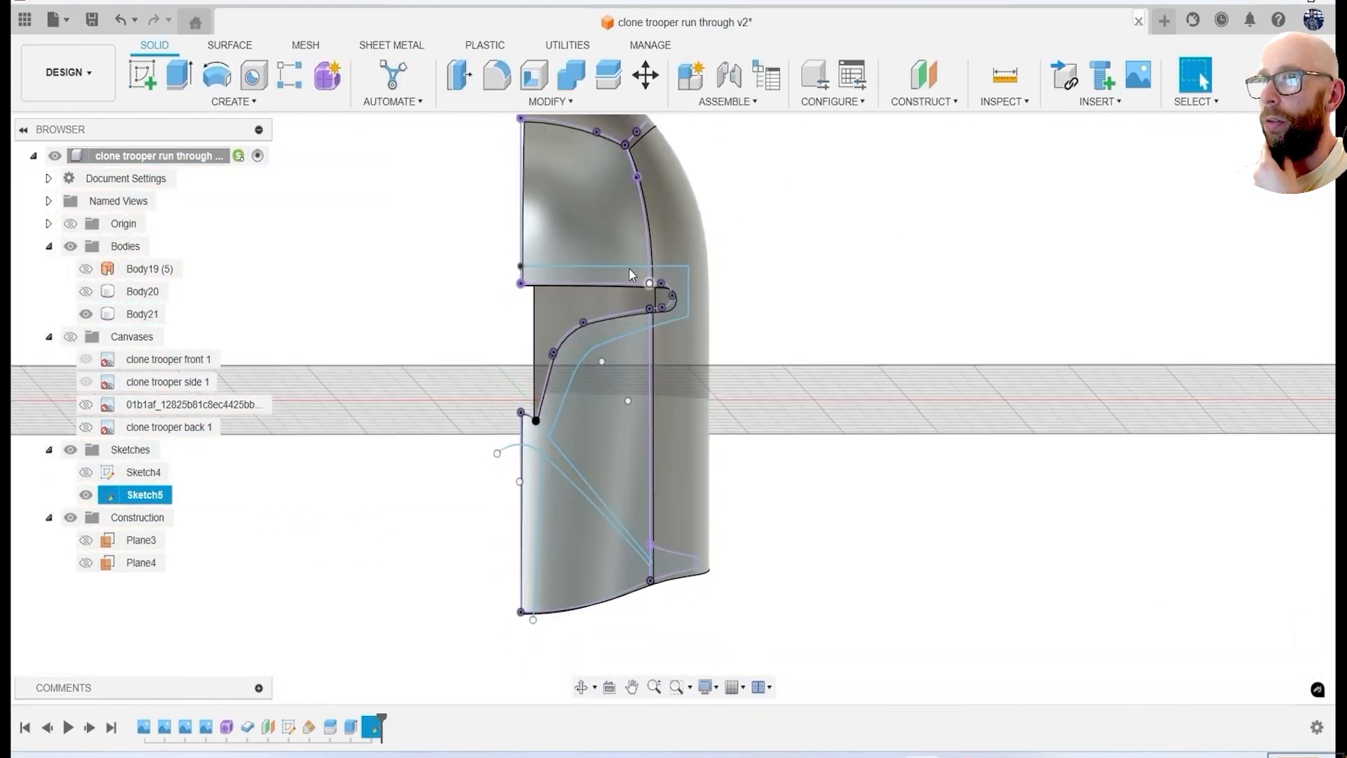
Try extruding the visor border and chin detail profiles through the helmet half, and undo the last extrusion.
key("e")
left_click(604, 276)
left_click(675, 294)
left_click(622, 325)
middle_click_drag(622, 325, 434, 432, "shift")
left_click_drag(433, 431, 863, 379)
left_click(1250, 454)
left_click(1165, 514)
middle_click_drag(912, 407, 962, 393, "shift")
left_click(496, 588)
middle_click_drag(505, 587, 540, 597, "shift")
left_click(410, 528)
middle_click_drag(449, 527, 653, 569, "shift")
left_click(1235, 514)
middle_click_drag(828, 484, 744, 526, "shift")
key("ctrl+z")
key("e")
left_click(612, 287)
left_click(540, 266)
left_click(501, 338)
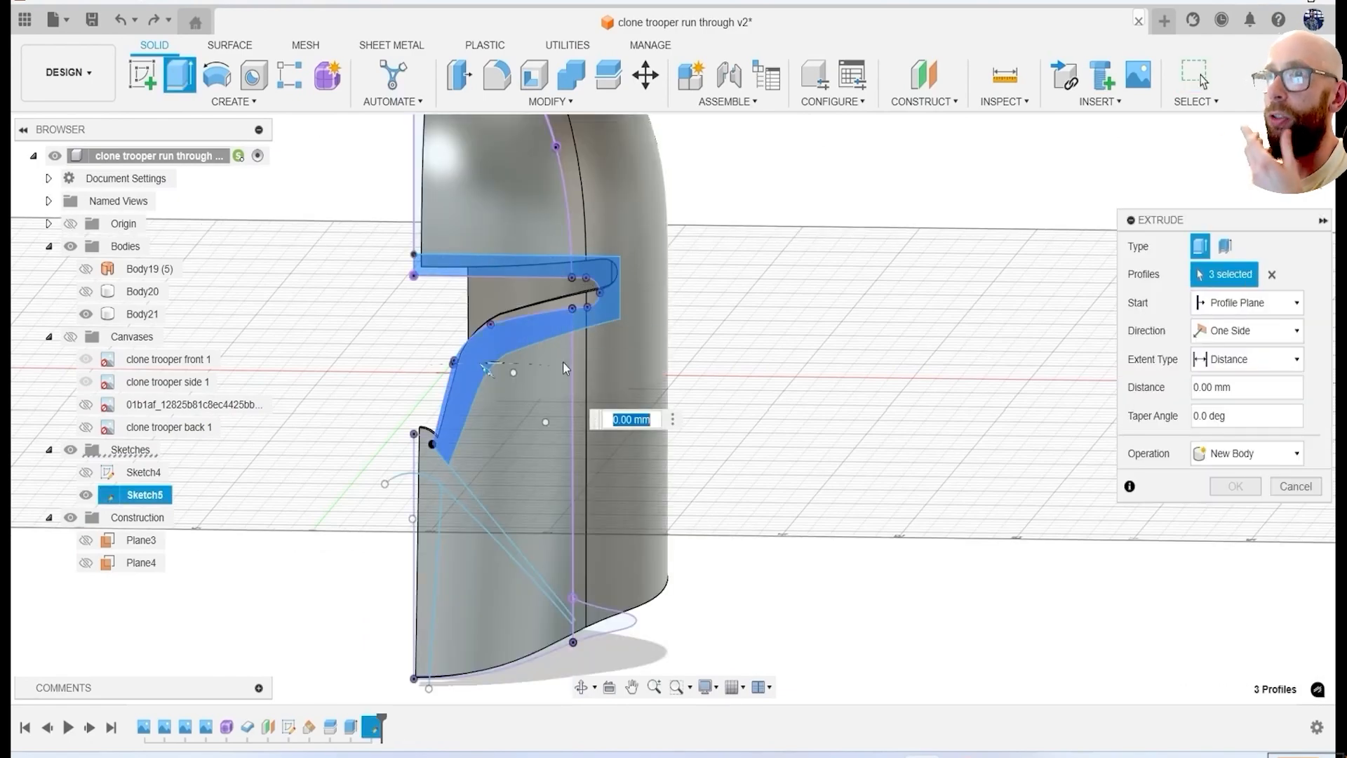
middle_click_drag(786, 365, 709, 428, "shift")
left_click_drag(439, 398, 598, 273)
left_click(1246, 454)
left_click(1240, 514)
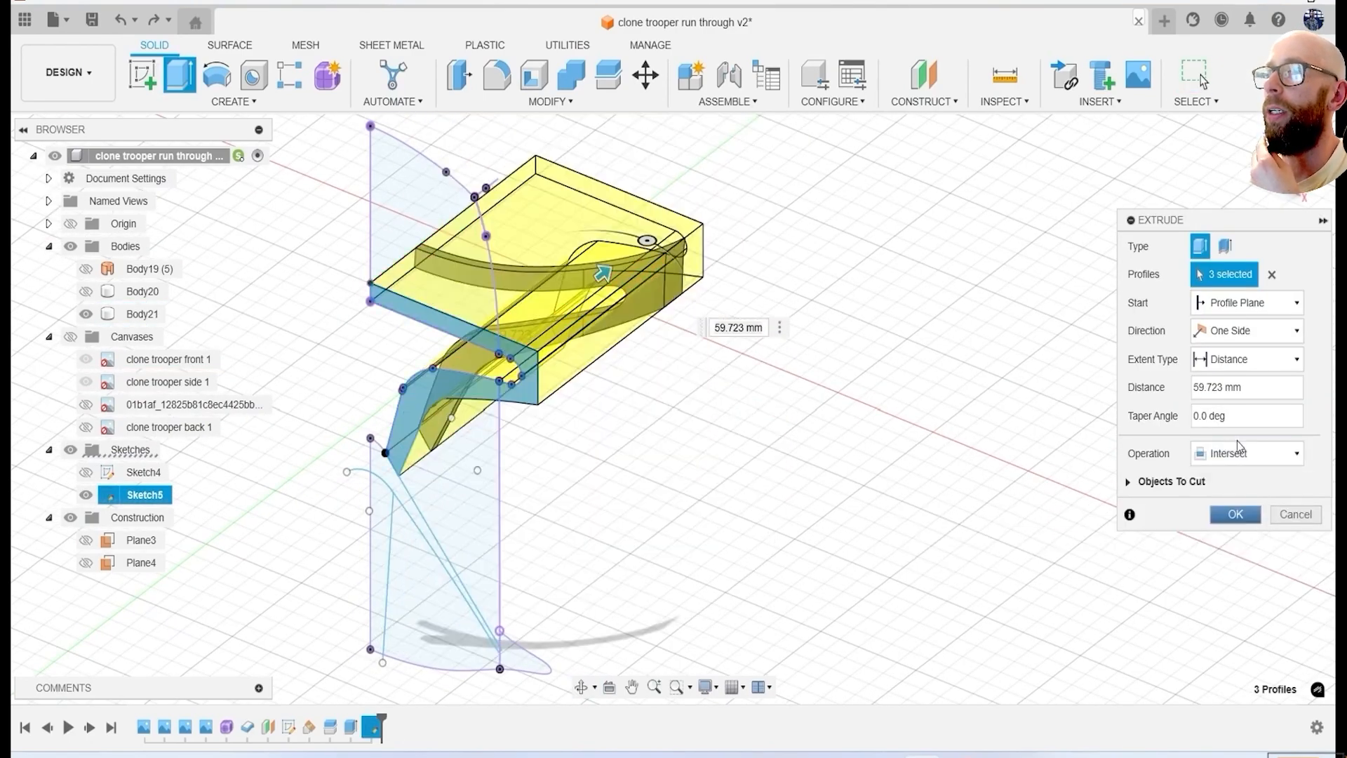
left_click(1304, 514)
Duplicate the helmet half body and extrude the visor border profiles through one copy with the Intersect operation.
left_click(154, 318)
key("e")
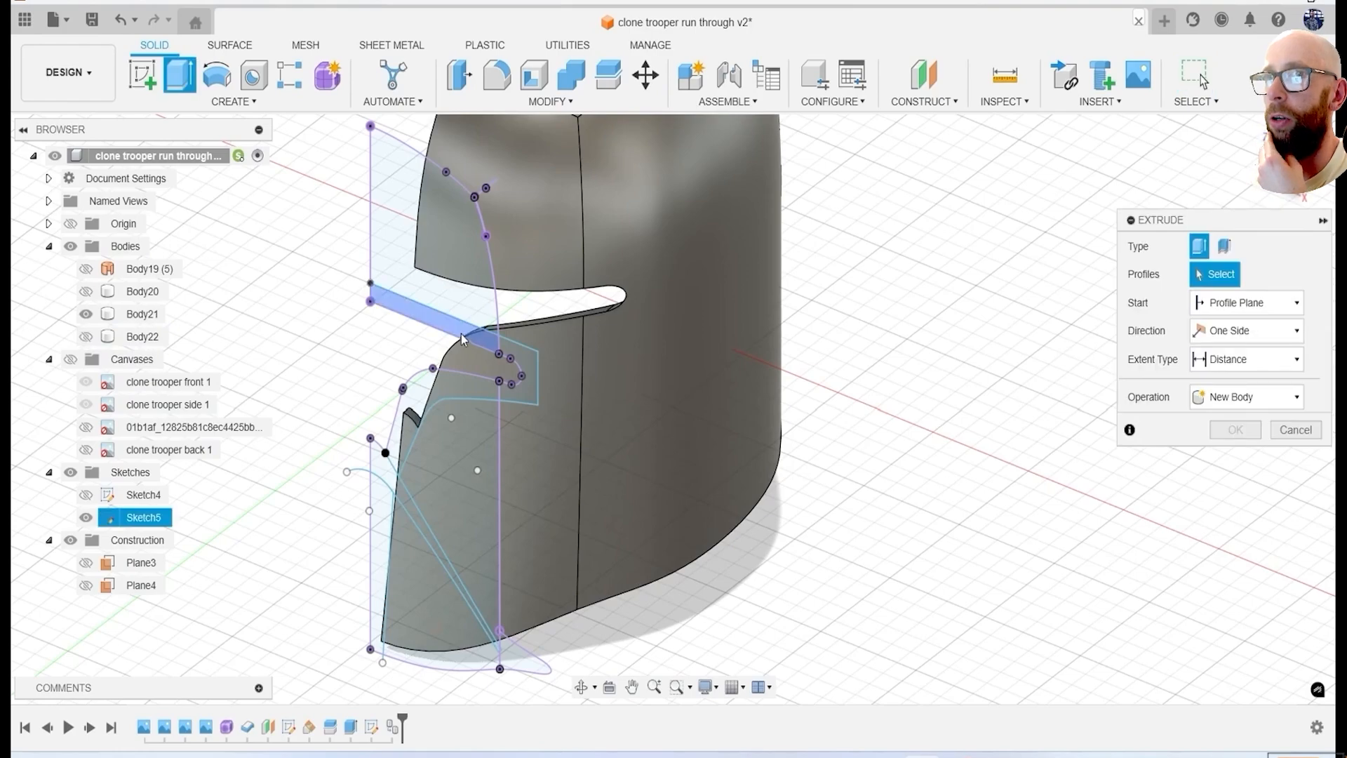
left_click_drag(579, 339, 608, 315)
left_click(1269, 456)
left_click(1238, 514)
left_click(1235, 515)
Make another copy of the complete helmet half body and hide the source body.
middle_click_drag(819, 553, 851, 449, "shift")
left_click(140, 314)
left_click(86, 336)
left_click(143, 340)
key("ctrl+c")
key("ctrl+v")
left_click(90, 336)
Extrude the chin strip profile through the new helmet copy with the Intersect operation.
key("e")
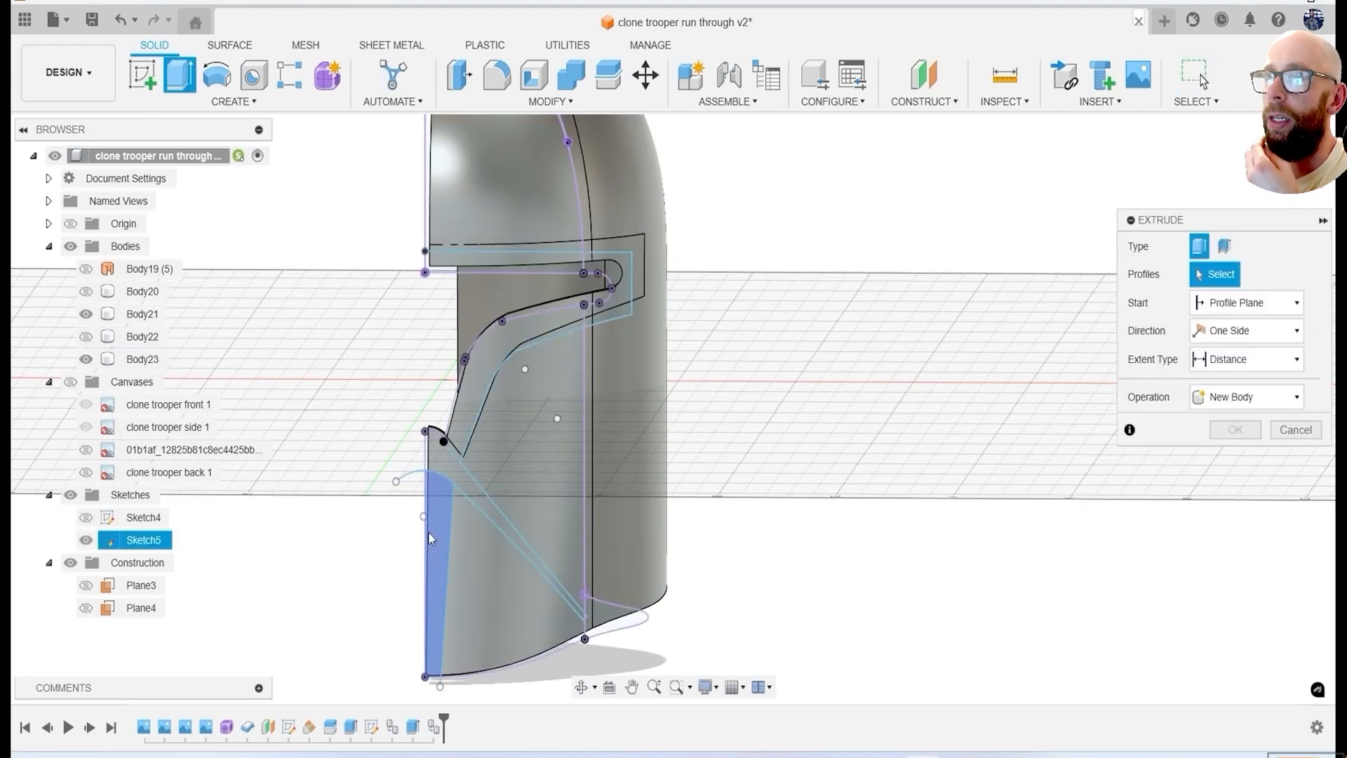
left_click(469, 522)
middle_click_drag(492, 561, 533, 646, "shift")
left_click(1249, 456)
left_click(1239, 515)
left_click(1235, 515)
middle_click_drag(965, 481, 988, 548, "shift")
Hide the visor border and chin strip bodies, show the complete helmet half, and duplicate it again.
left_click(85, 315)
left_click(87, 364)
left_click(86, 340)
left_click(145, 346)
key("ctrl+c")
key("ctrl+v")
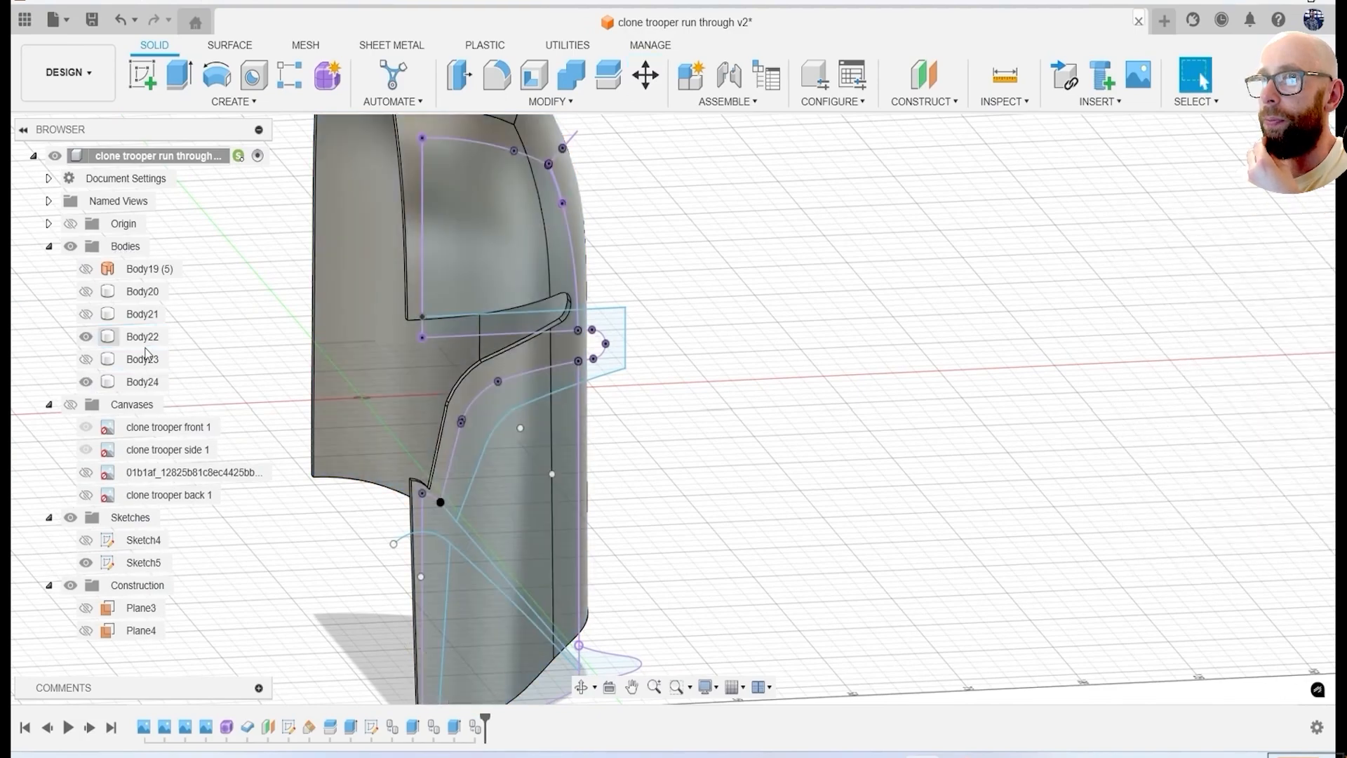
Extrude the diagonal cheek strip profile through the helmet copy with the Intersect operation and hide the sketch.
key("e")
left_click(453, 525)
mouse_move(409, 558)
middle_mouse_down("shift")
mouse_move(450, 541)
mouse_move(562, 554)
middle_mouse_up("shift")
left_click_drag(500, 585, 391, 572)
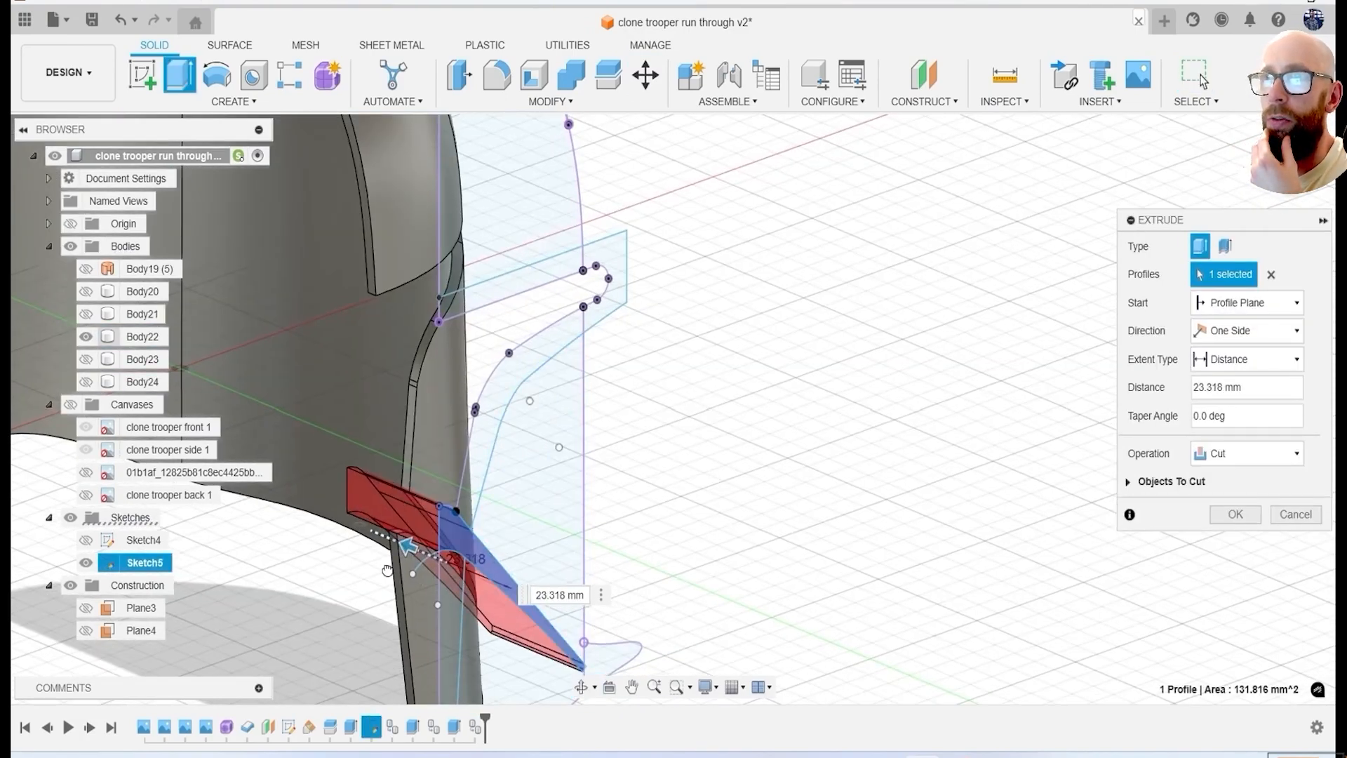
left_click(1256, 515)
left_click(1250, 515)
middle_click_drag(1001, 502, 877, 516, "shift")
left_click(86, 563)
scroll(523, 551, "down", 3)
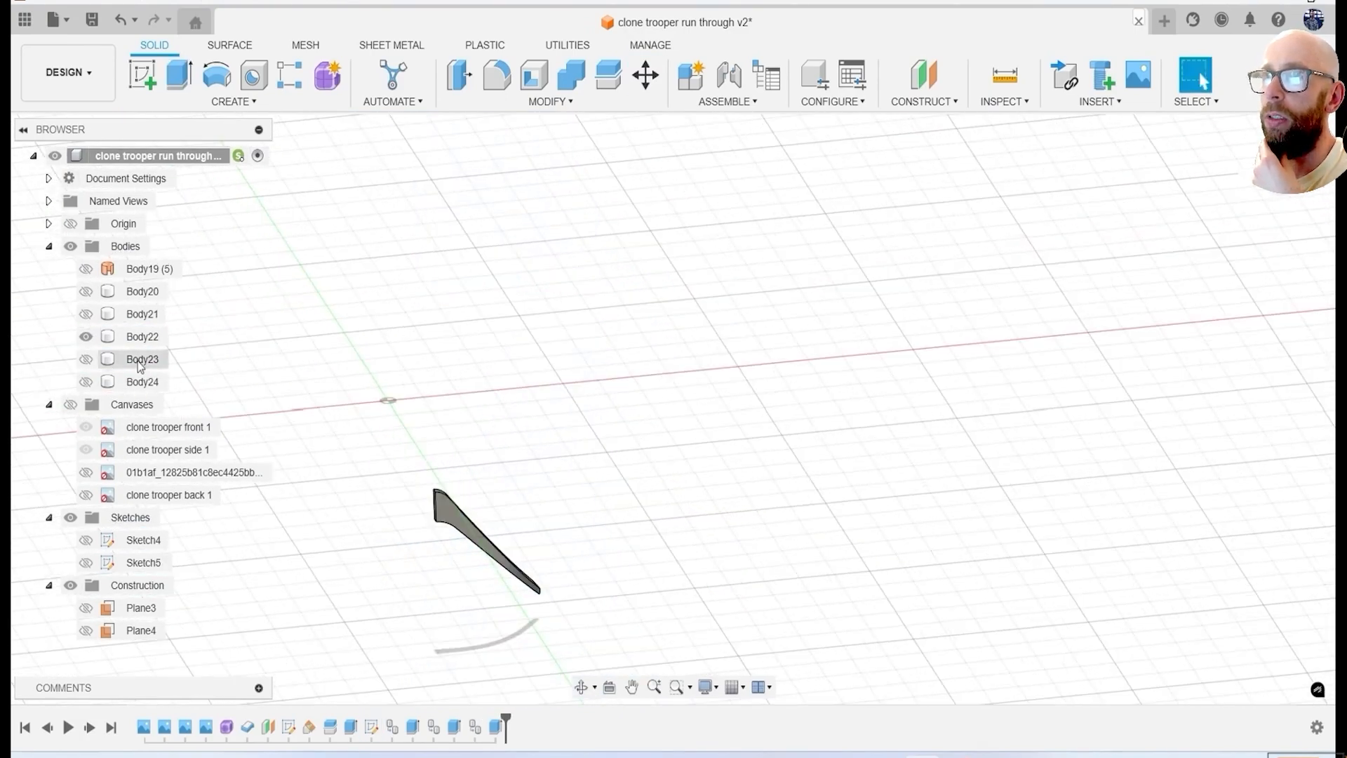
Show the complete helmet half, visor border and chin strip bodies together with the diagonal strip.
left_click(86, 292)
middle_click_drag(491, 421, 421, 372, "shift")
left_click(86, 292)
left_click(86, 382)
middle_click_drag(519, 369, 450, 406, "shift")
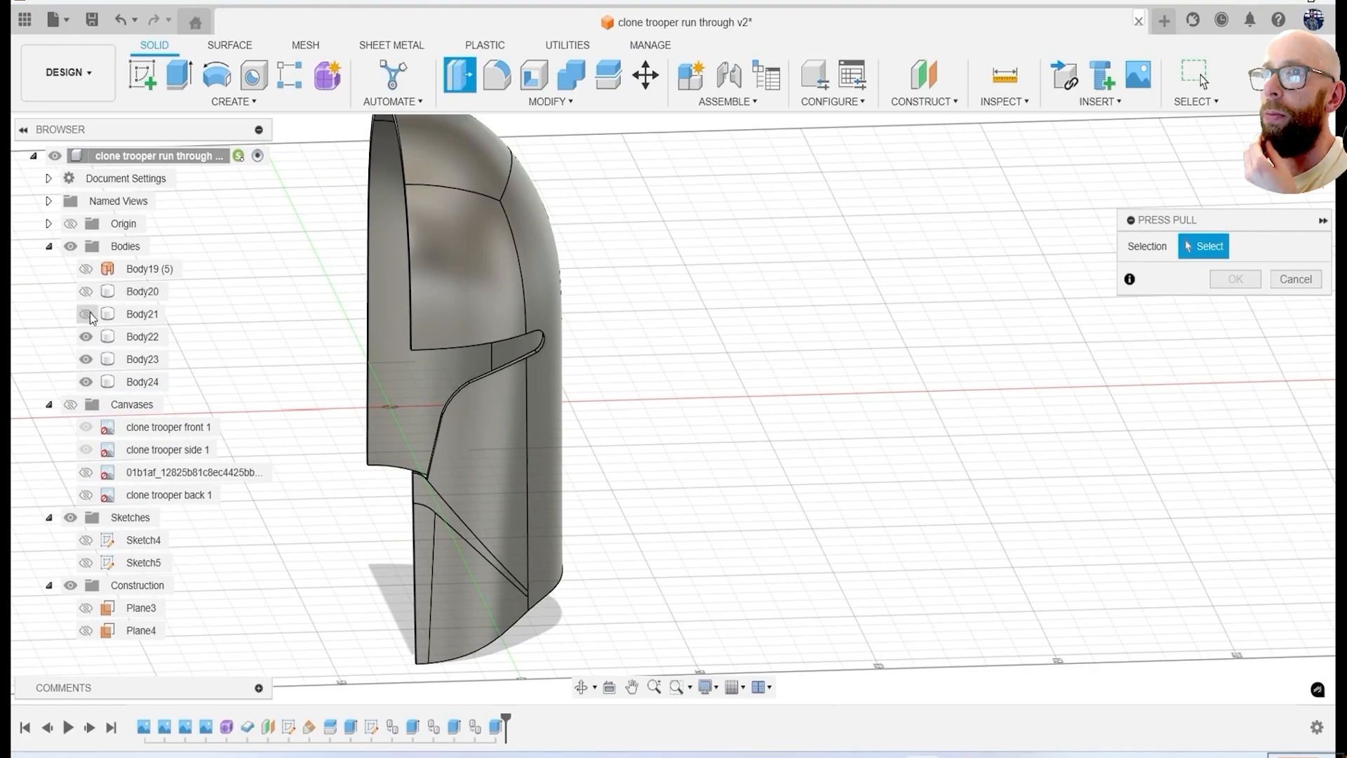
Hide the helmet half and offset the outer faces of the visor border and chin strip outward by about 1.06 mm.
left_click(85, 381)
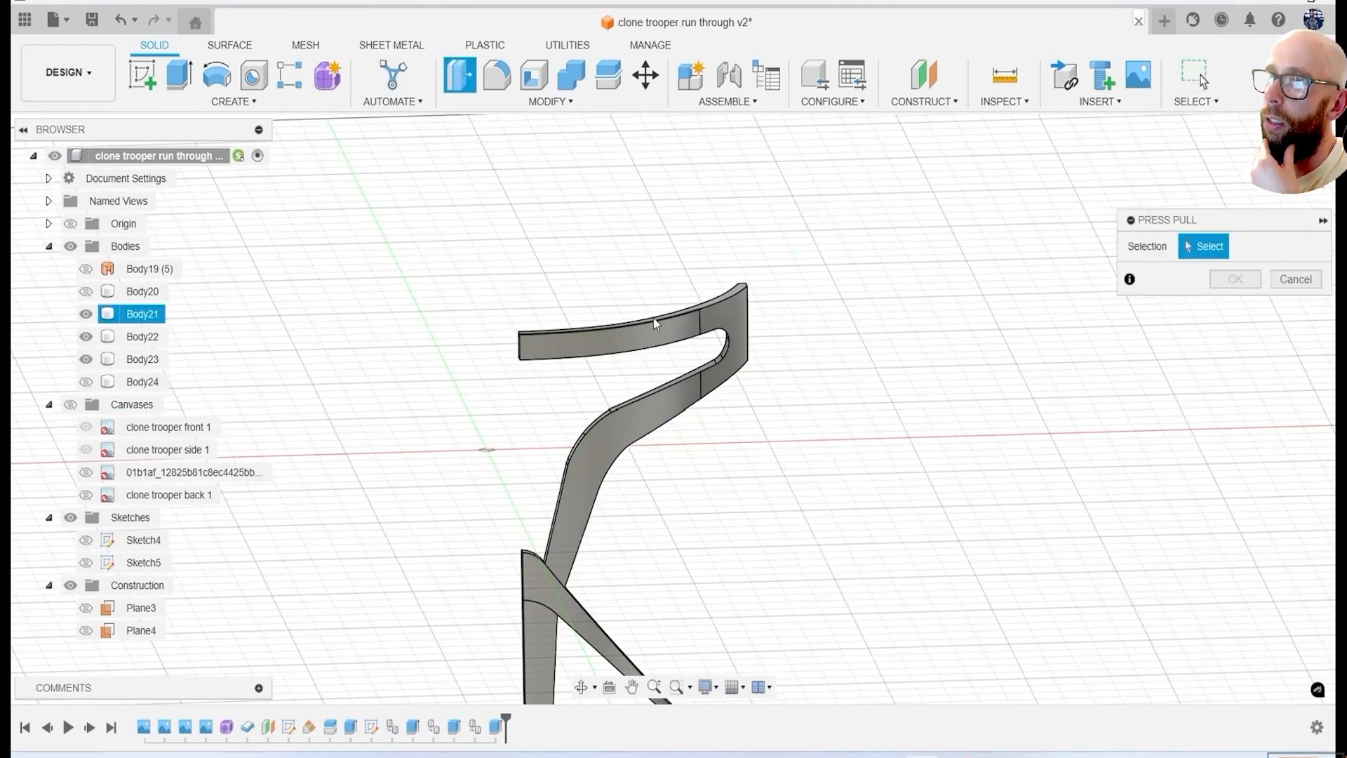
scroll(656, 325, "up", 3)
left_click(656, 328)
left_click(772, 307)
left_click(684, 445)
scroll(609, 544, "down", 4)
left_click(588, 441)
middle_click_drag(605, 439, 537, 379, "shift")
scroll(532, 374, "up", 3)
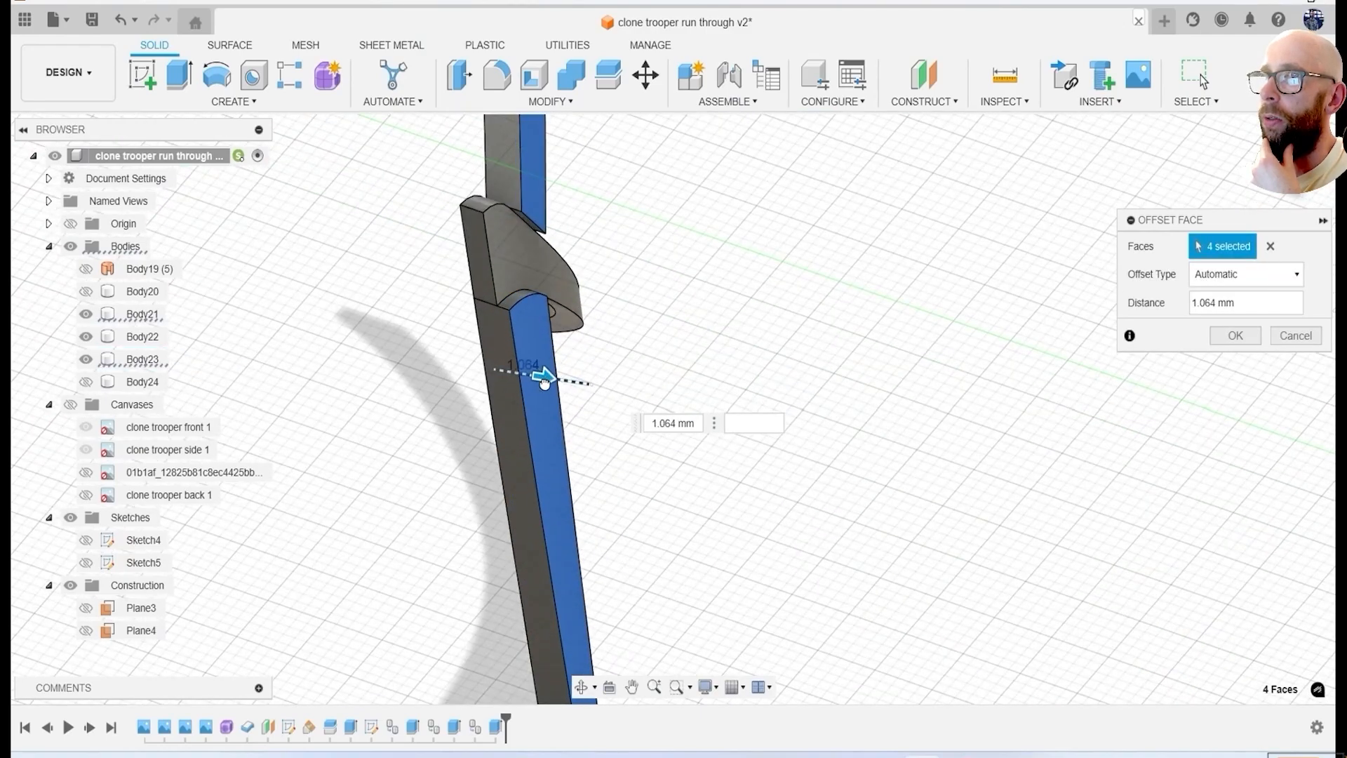
left_click(1229, 339)
Show the helmet half and offset the diagonal strip's outer face outward by 0.847 mm.
left_click(86, 382)
scroll(433, 382, "down", 4)
middle_click_drag(433, 382, 772, 248, "shift")
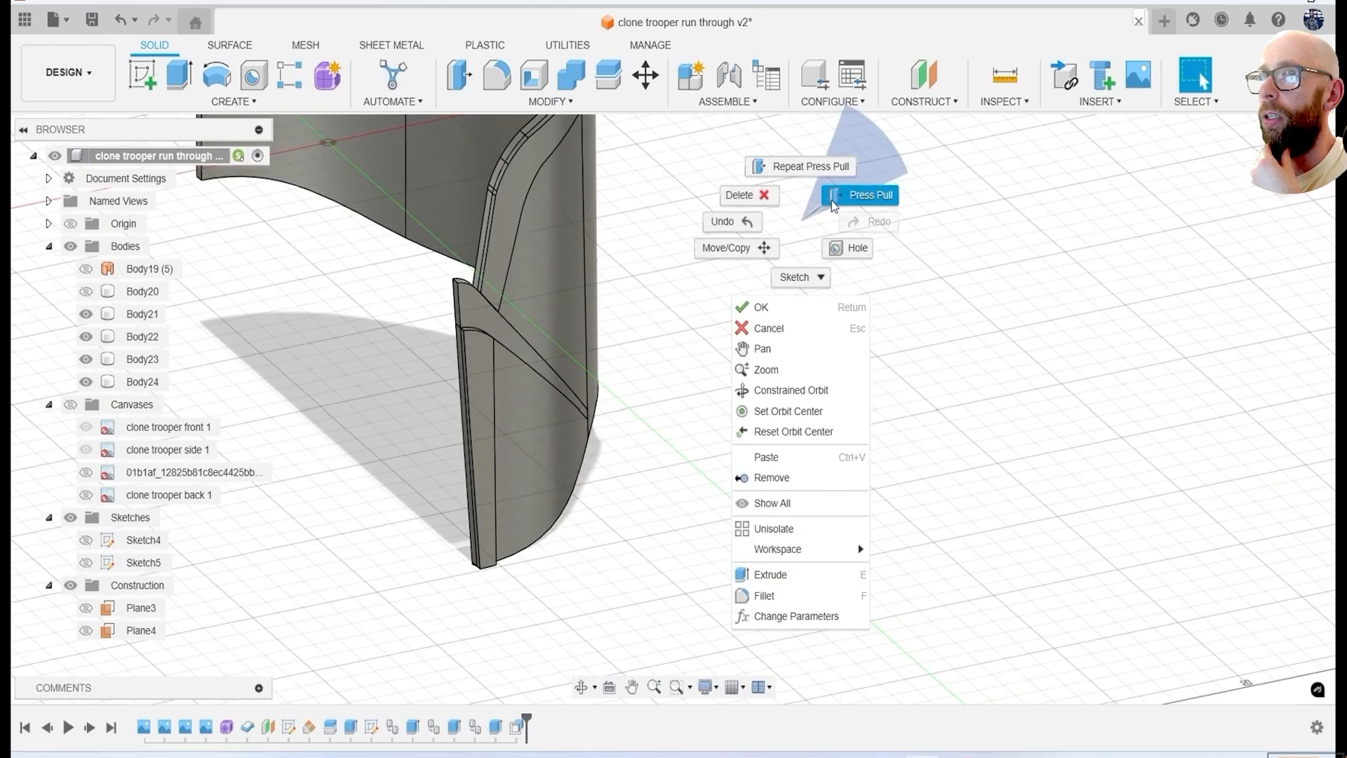
left_click(833, 206)
scroll(504, 307, "up", 4)
left_click(456, 319)
middle_click_drag(457, 321, 486, 358, "shift")
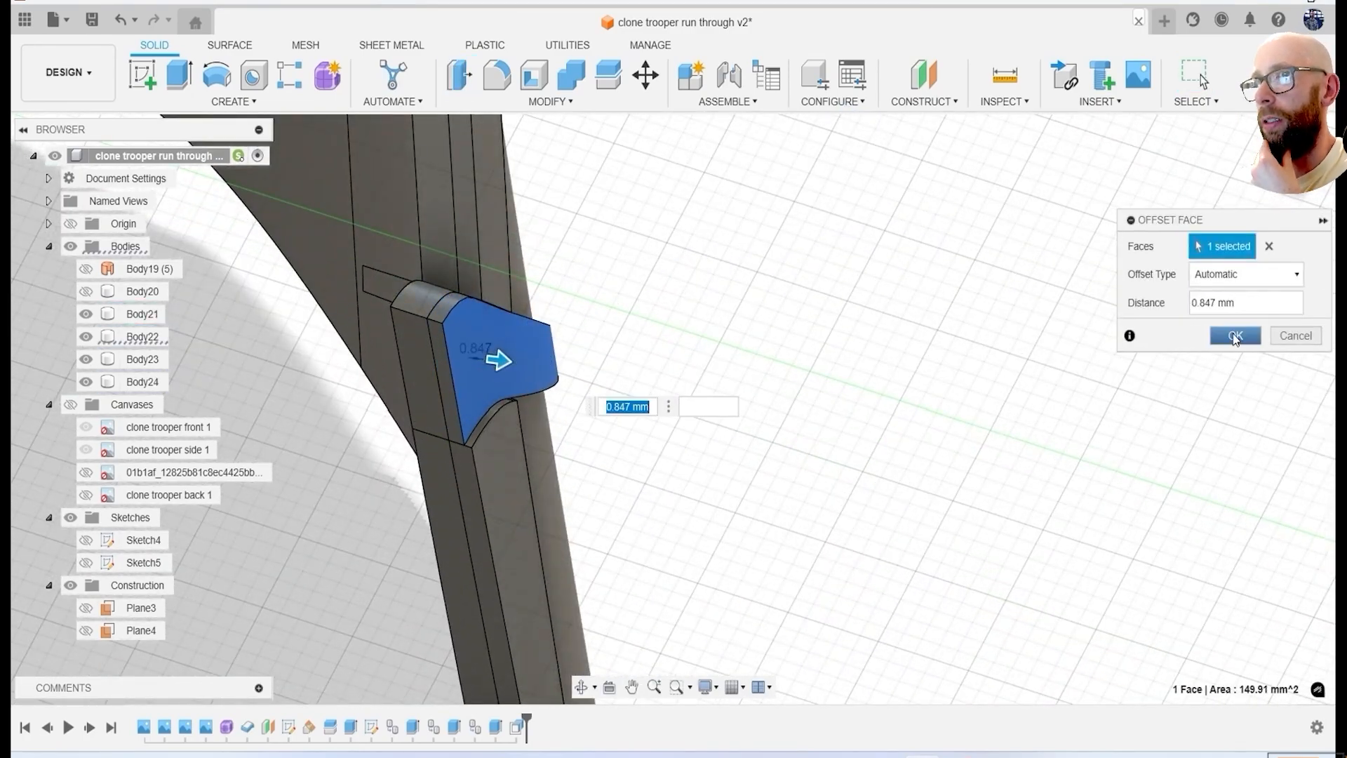
middle_click_drag(261, 348, 660, 393, "shift")
scroll(570, 361, "down", 4)
scroll(777, 188, "up", 6)
key("f")
left_click(608, 193)
left_click_drag(625, 435, 626, 437)
scroll(627, 435, "down", 4)
middle_click_drag(626, 435, 678, 401, "shift")
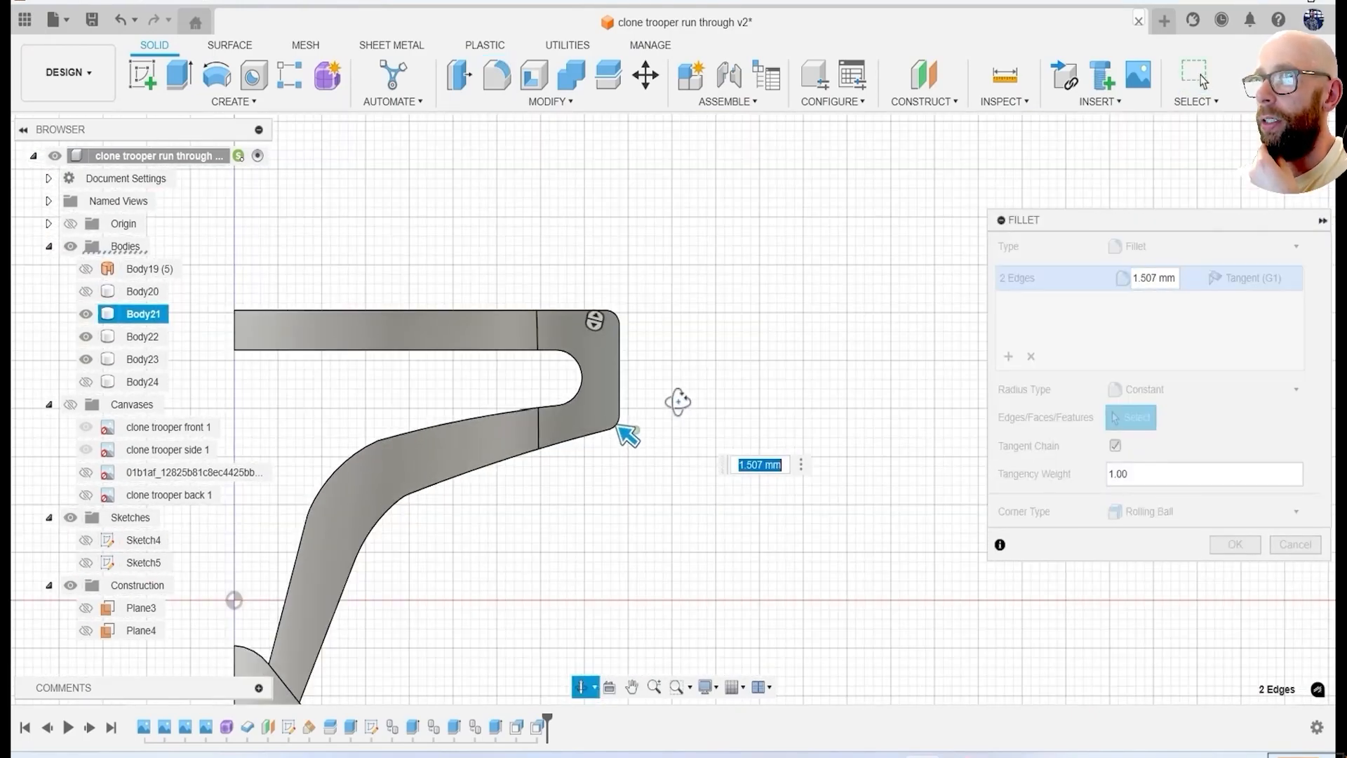
left_click(1295, 545)
scroll(902, 523, "down", 4)
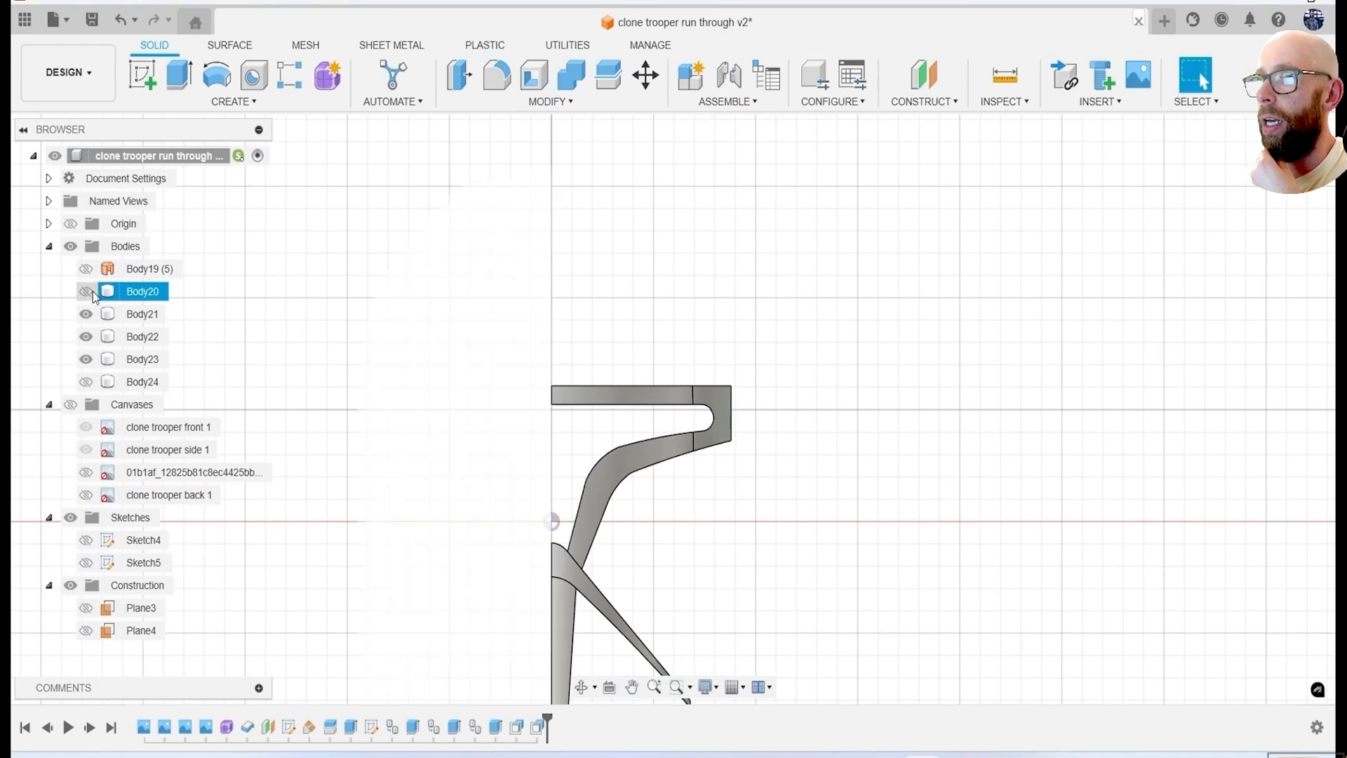
Show the canvases, start a sketch on the front construction plane and draw a horizontal line about 51 mm long along the brow band's upper edge.
left_click(85, 382)
left_click(70, 404)
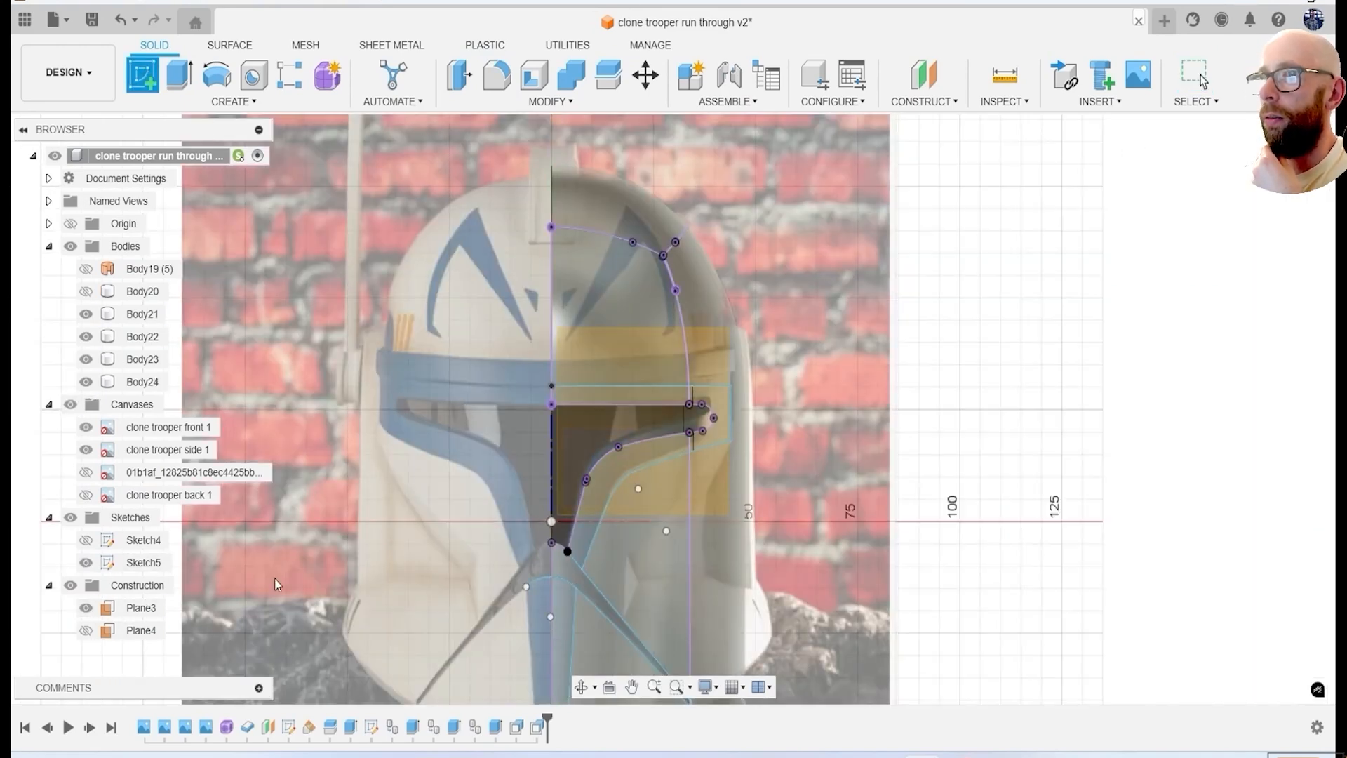
left_click(146, 607)
scroll(578, 369, "up", 5)
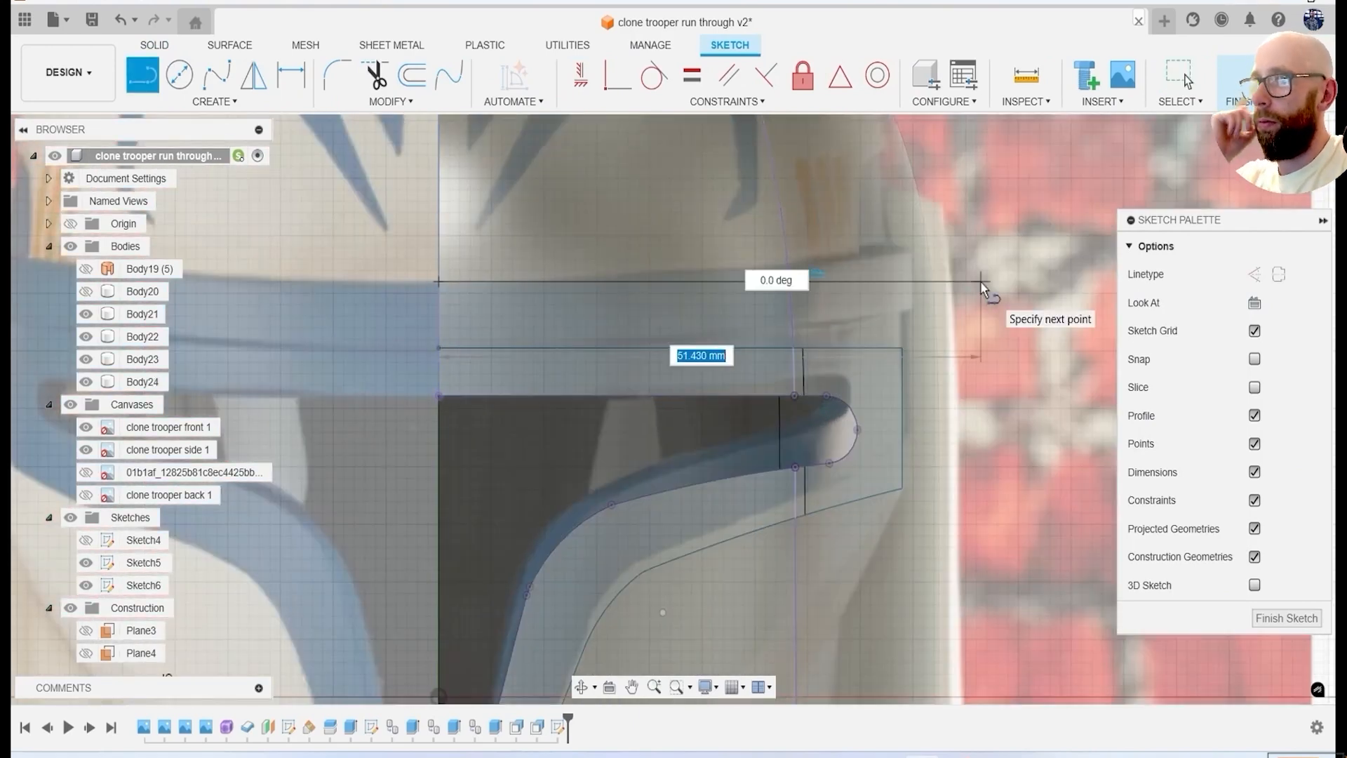
left_click(980, 281)
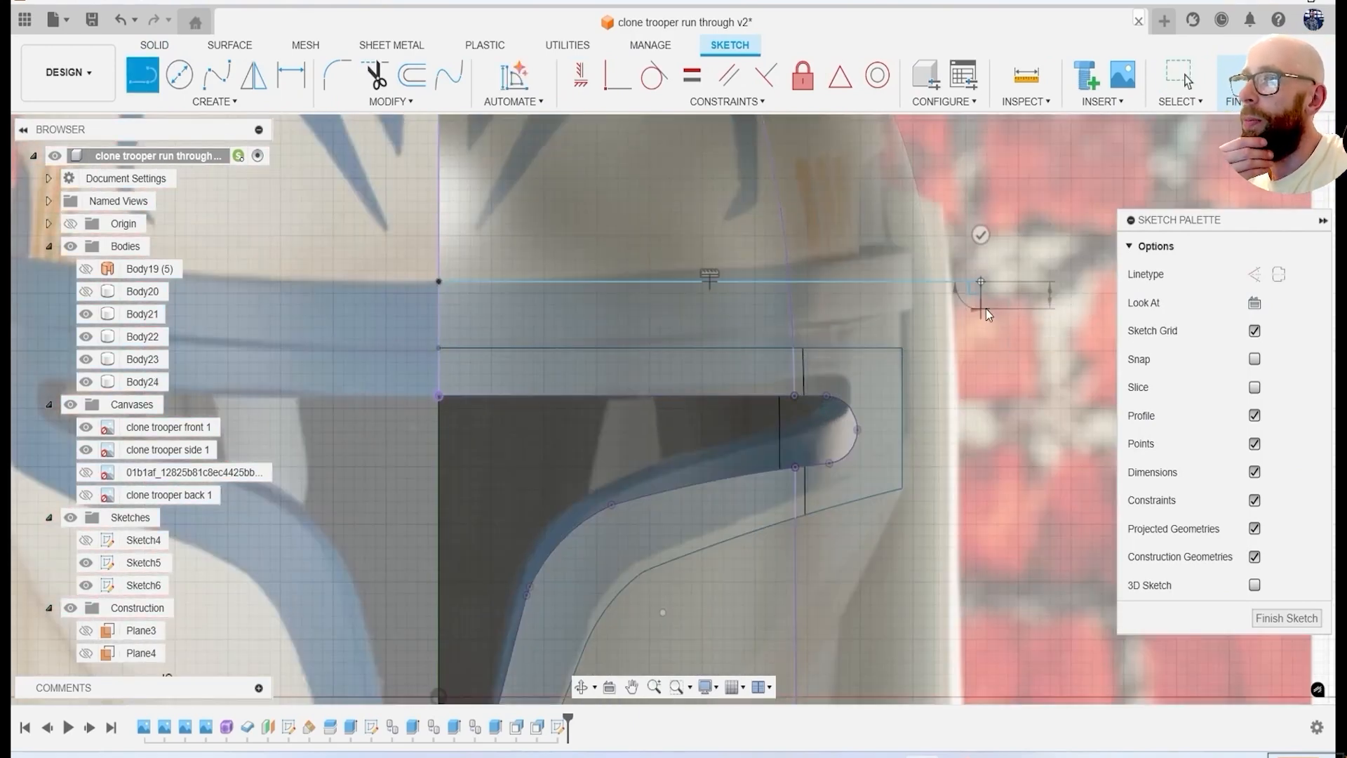
key("Escape")
Draw the brow band's lower edge and short vertical end line, finish the sketch and hide the canvases.
middle_click_drag(986, 309, 853, 365)
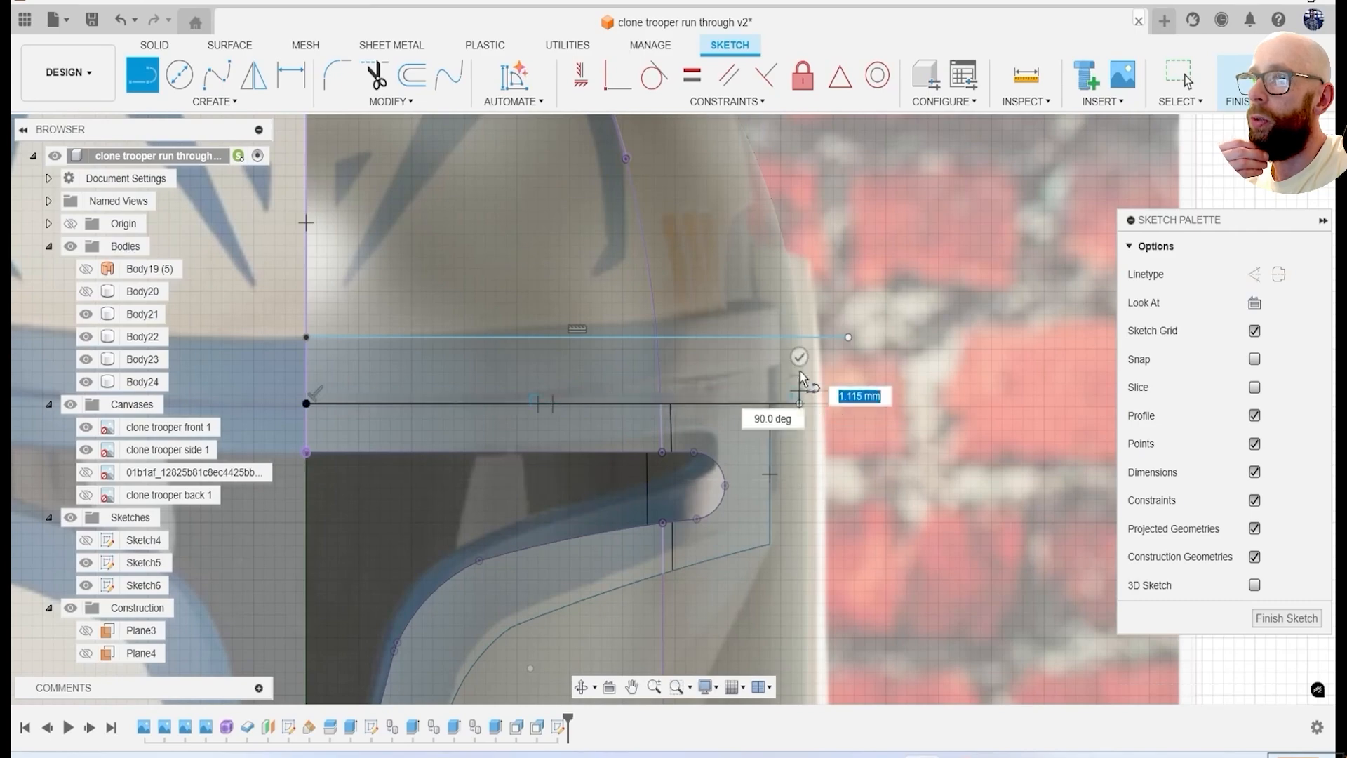
key("Escape")
left_click(1265, 77)
left_click(70, 405)
scroll(309, 407, "down", 4)
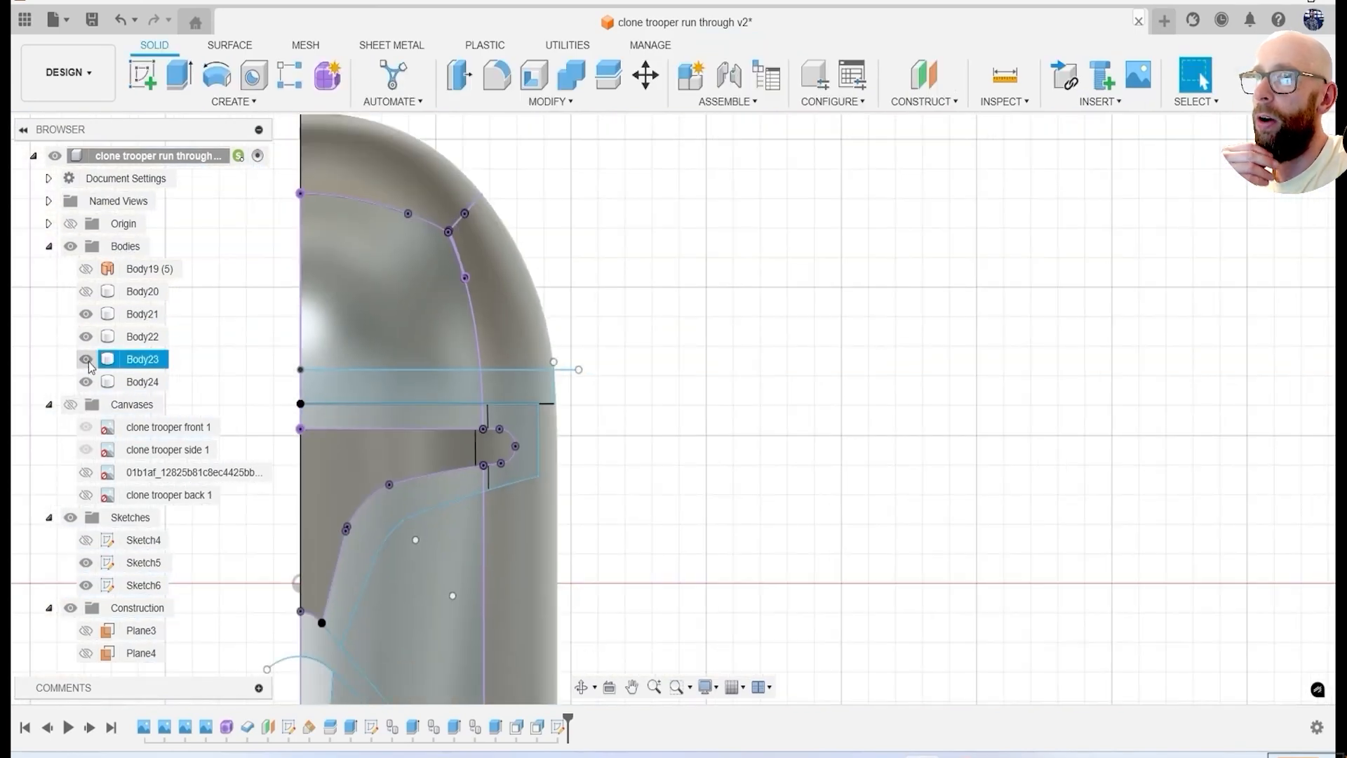
Duplicate the complete helmet half body in place and hide the copy.
key("e")
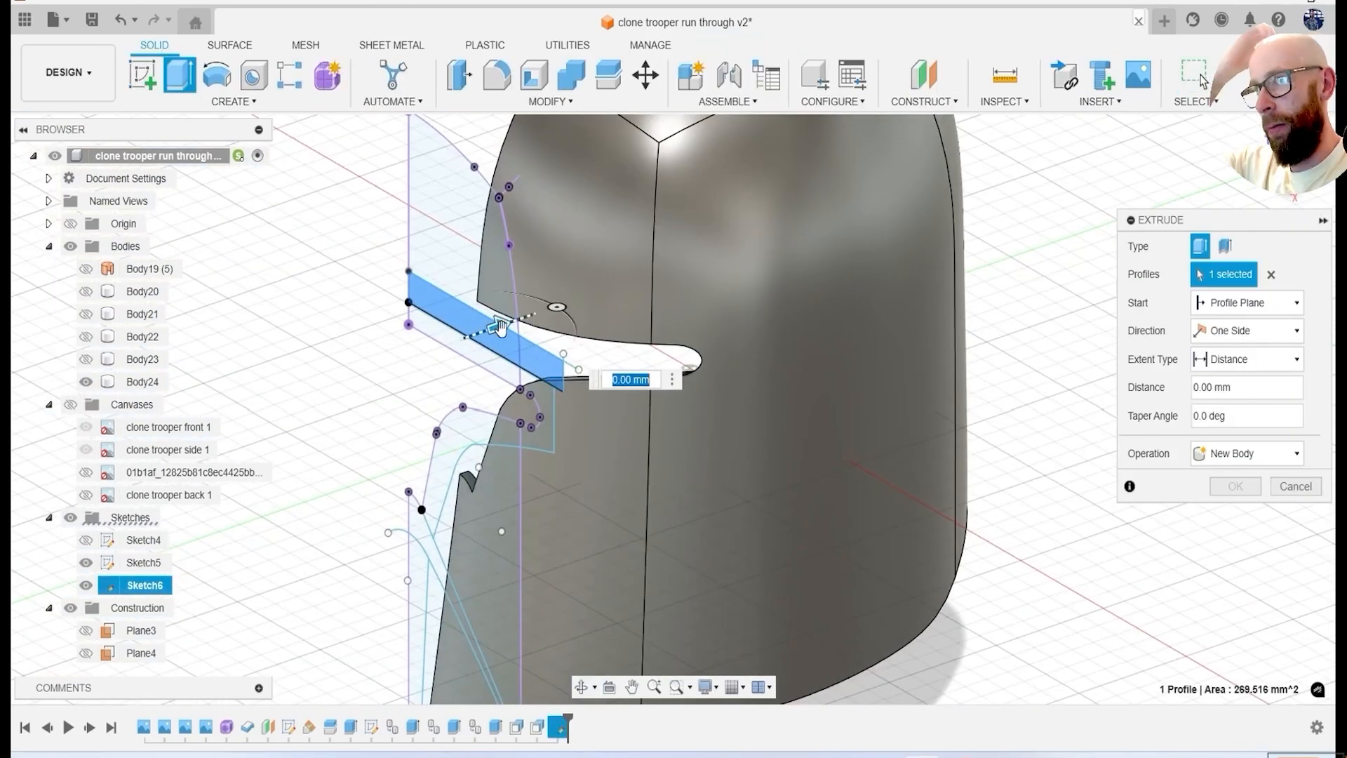
key("Return")
left_click(155, 383)
key("ctrl+c")
key("ctrl+v")
key("Return")
left_click(83, 405)
Extrude the brow band profile about 45.7 mm through the visible helmet body with the Intersect operation.
key("e")
left_click(515, 344)
left_click(516, 344)
left_click_drag(515, 348, 678, 294)
left_click_drag(959, 290, 730, 372)
mouse_move(744, 414)
middle_mouse_down("shift")
mouse_move(812, 400)
mouse_move(719, 410)
mouse_move(727, 424)
middle_mouse_up("shift")
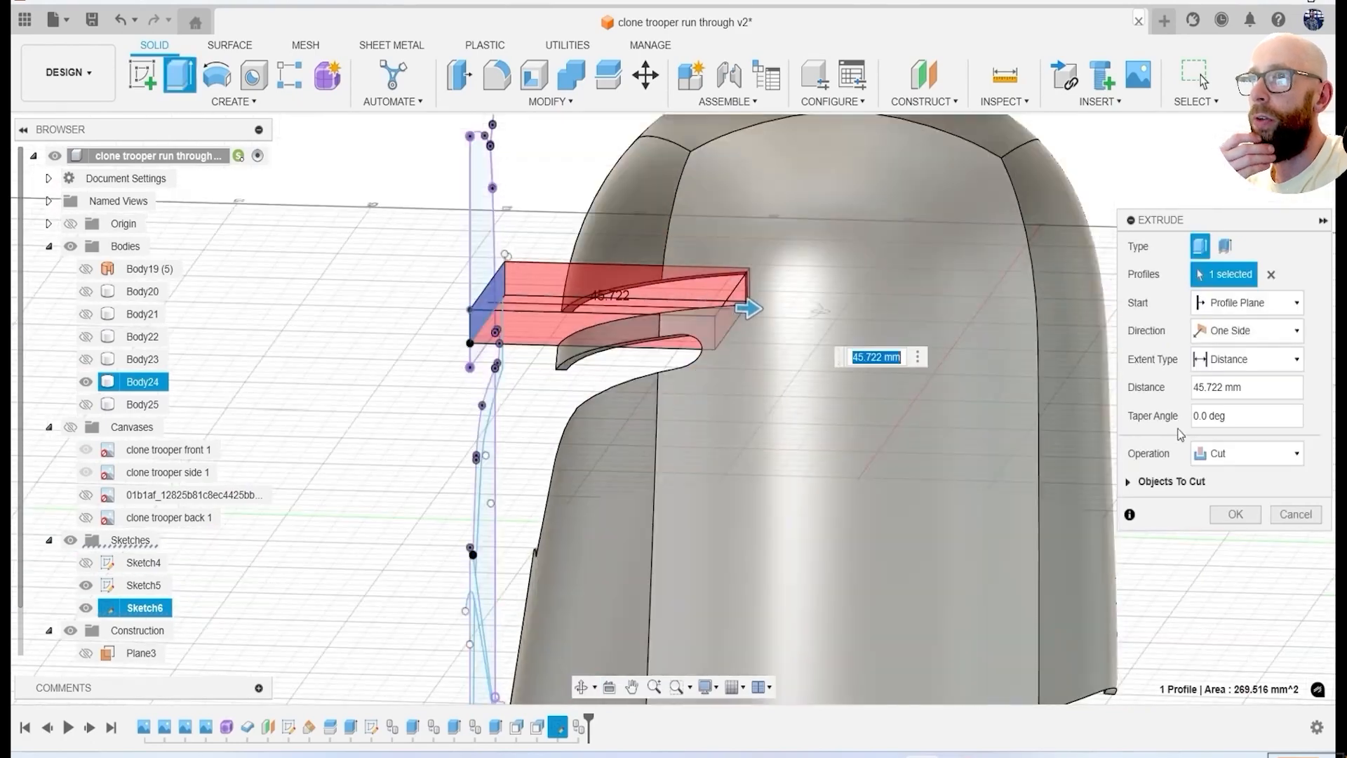
left_click(1214, 454)
left_click(1214, 516)
left_click(1228, 518)
Show the helmet half and all strip bodies, and hide the visor sketch.
middle_click_drag(561, 421, 786, 414, "shift")
left_click(85, 405)
middle_click_drag(491, 435, 505, 372, "shift")
left_click(85, 360)
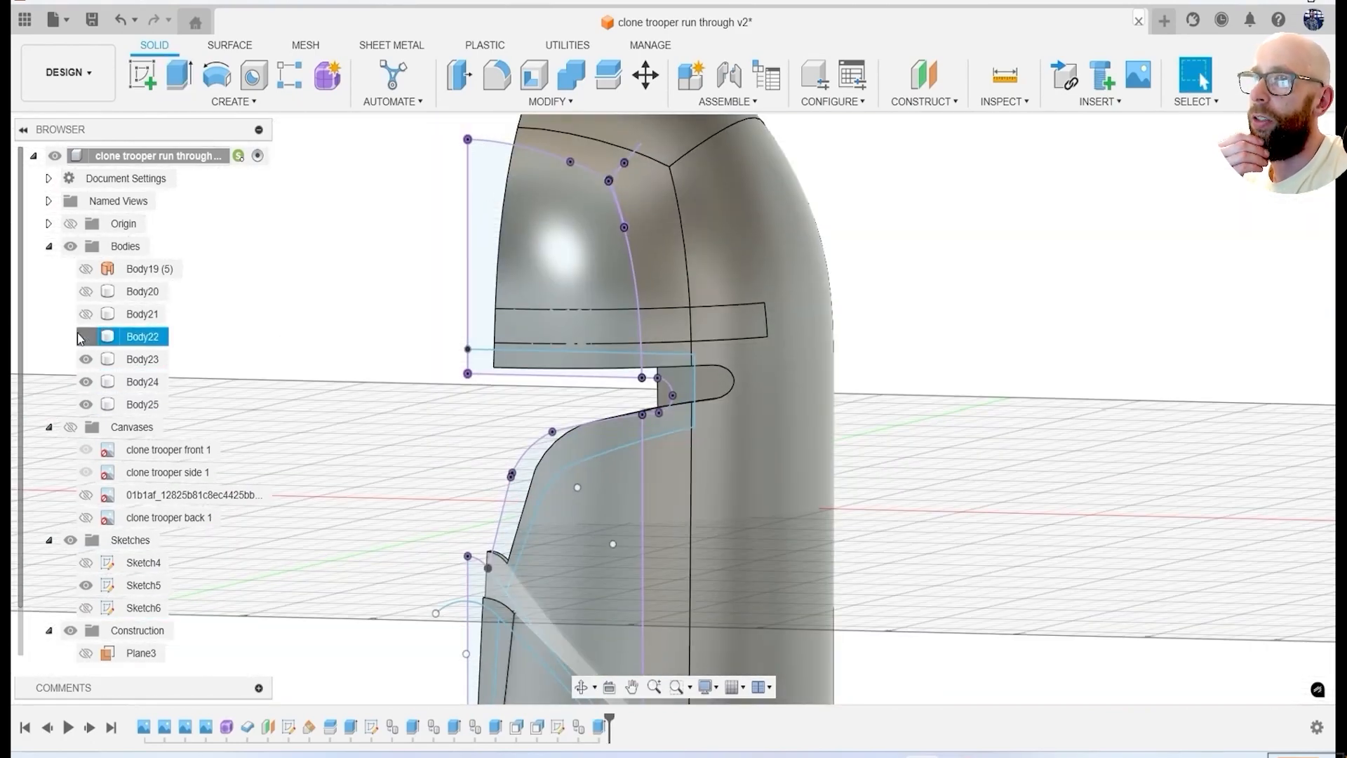
mouse_move(405, 385)
middle_mouse_down("shift")
mouse_move(328, 439)
mouse_move(262, 367)
mouse_move(397, 384)
middle_mouse_up("shift")
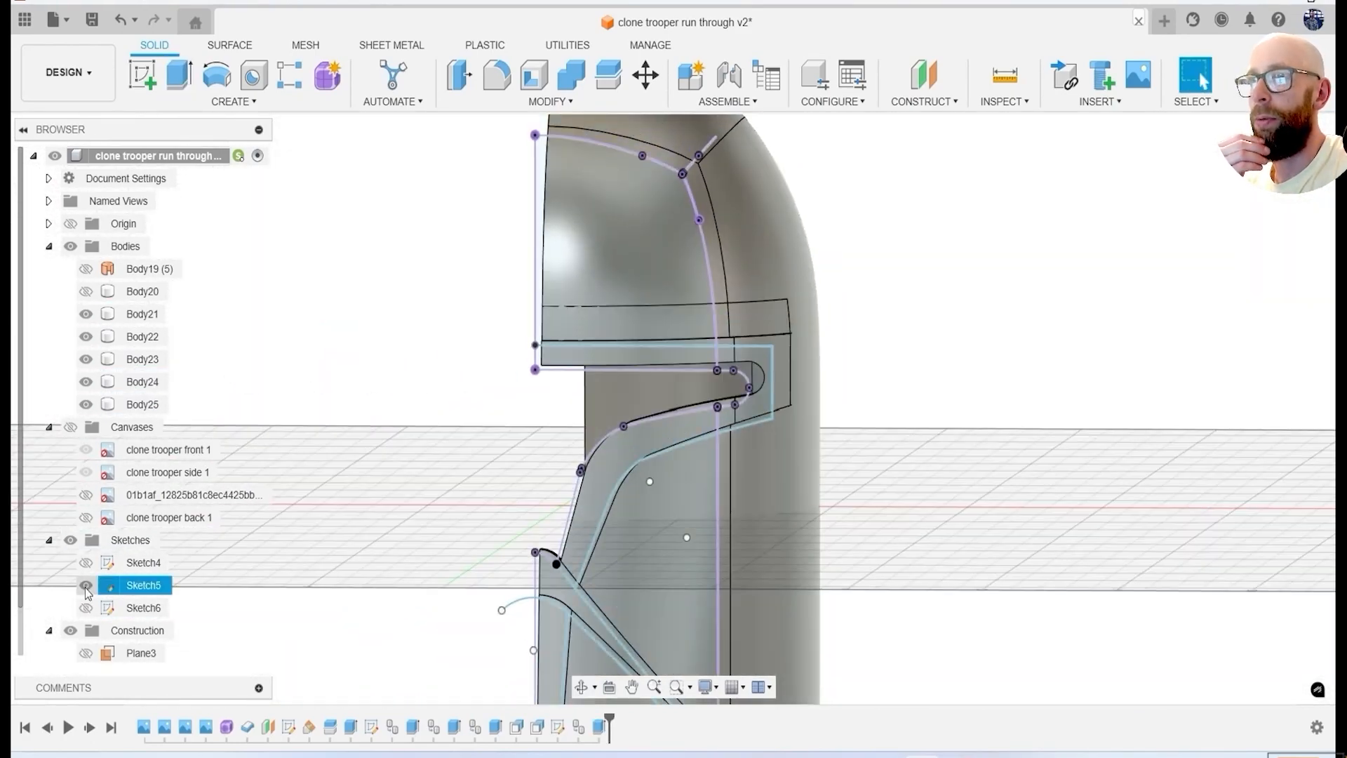
left_click(85, 586)
Hide the helmet half and offset the two outer faces of the brow band outward.
scroll(491, 323, "down", 3)
middle_click_drag(614, 183, 660, 235, "shift")
scroll(659, 235, "up", 3)
key("q")
left_click(85, 405)
left_click(702, 330)
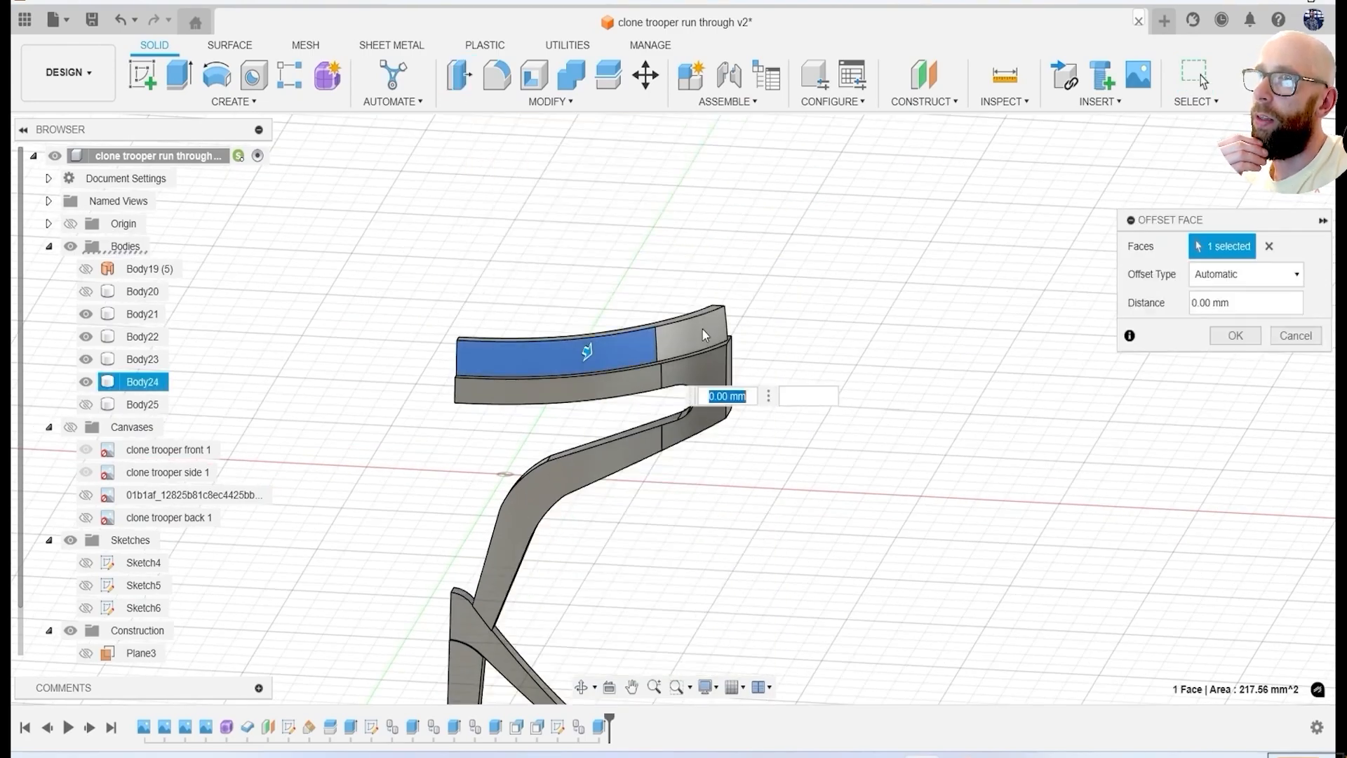
scroll(731, 381, "up", 4)
middle_click_drag(702, 360, 925, 296, "shift")
key("Return")
scroll(842, 499, "down", 5)
middle_click_drag(842, 502, 842, 463, "shift")
Show the helmet half and canvases, replacing the clone trooper side 1 canvas with the other side-view reference.
left_click(86, 405)
middle_click_drag(538, 376, 512, 401, "shift")
left_click(71, 428)
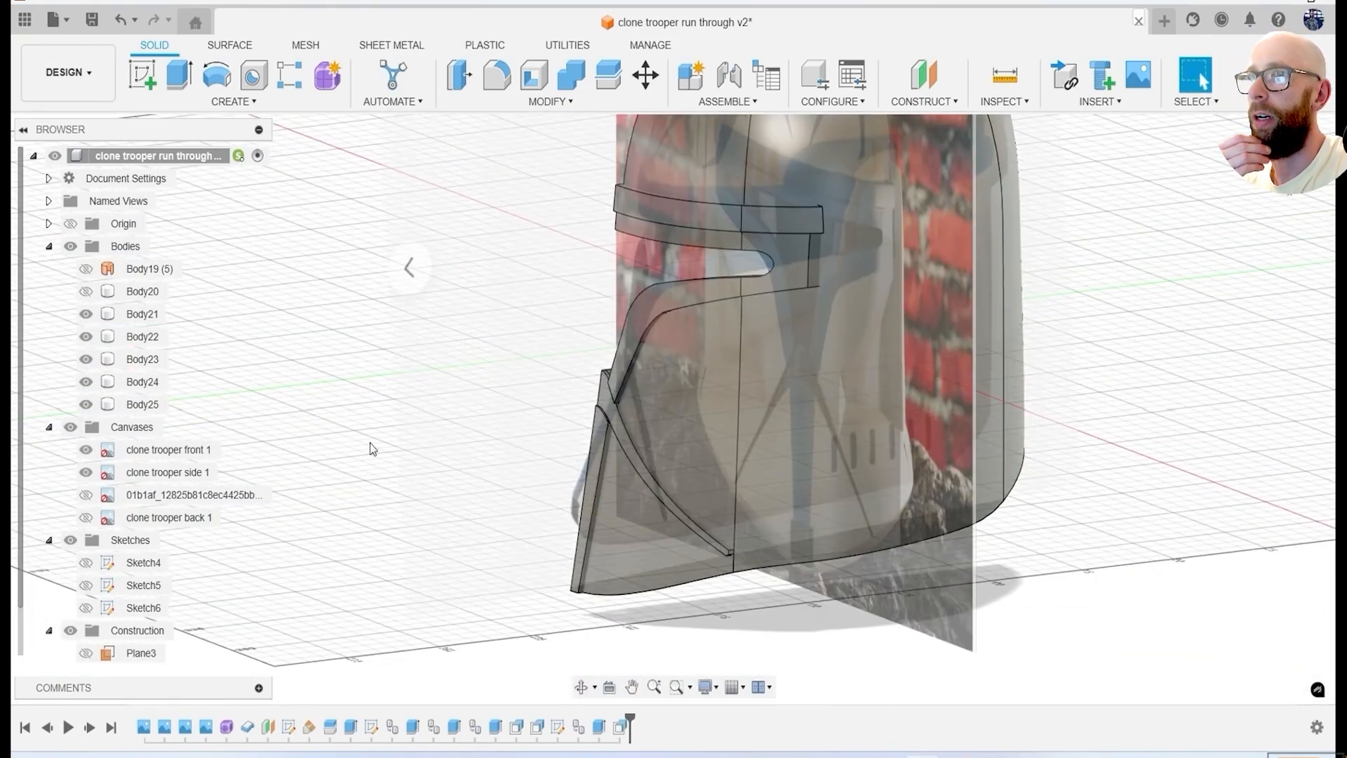
left_click(1290, 159)
left_click(85, 472)
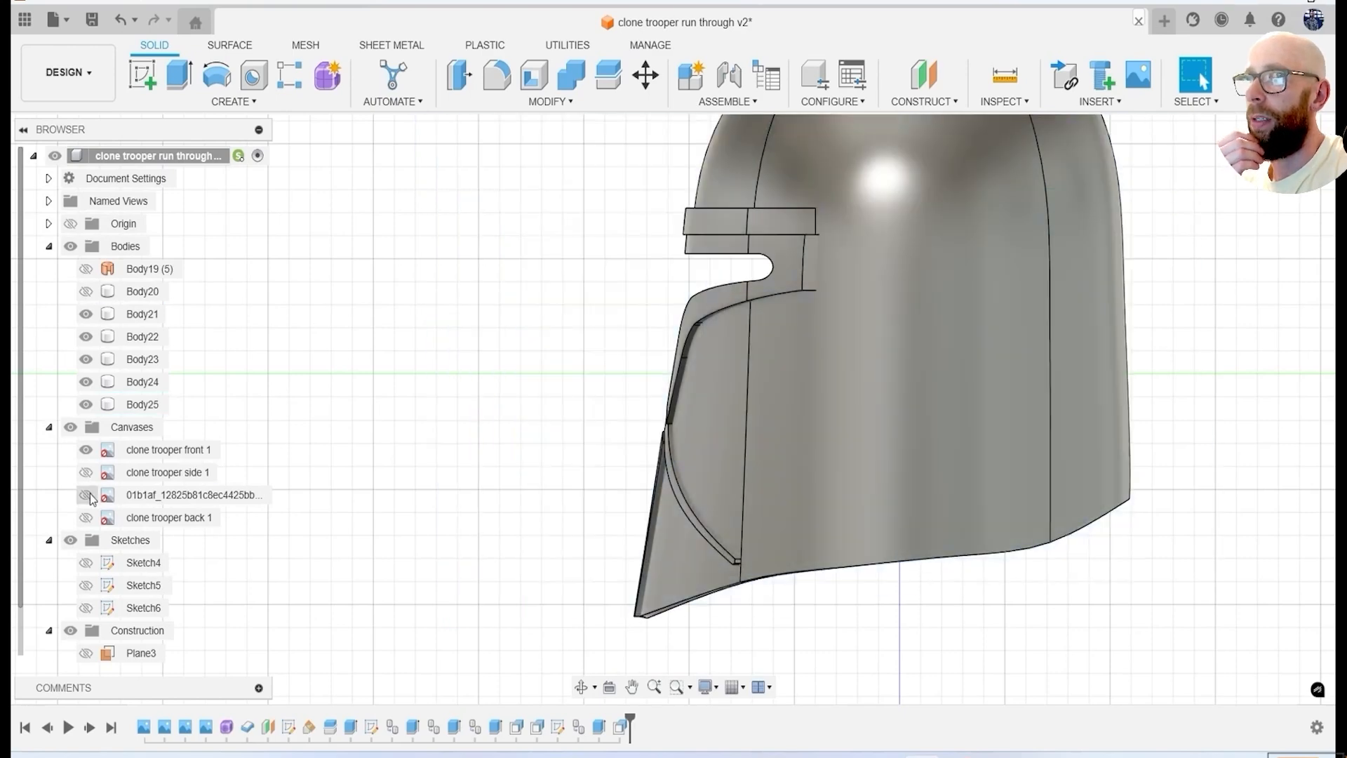
left_click(86, 496)
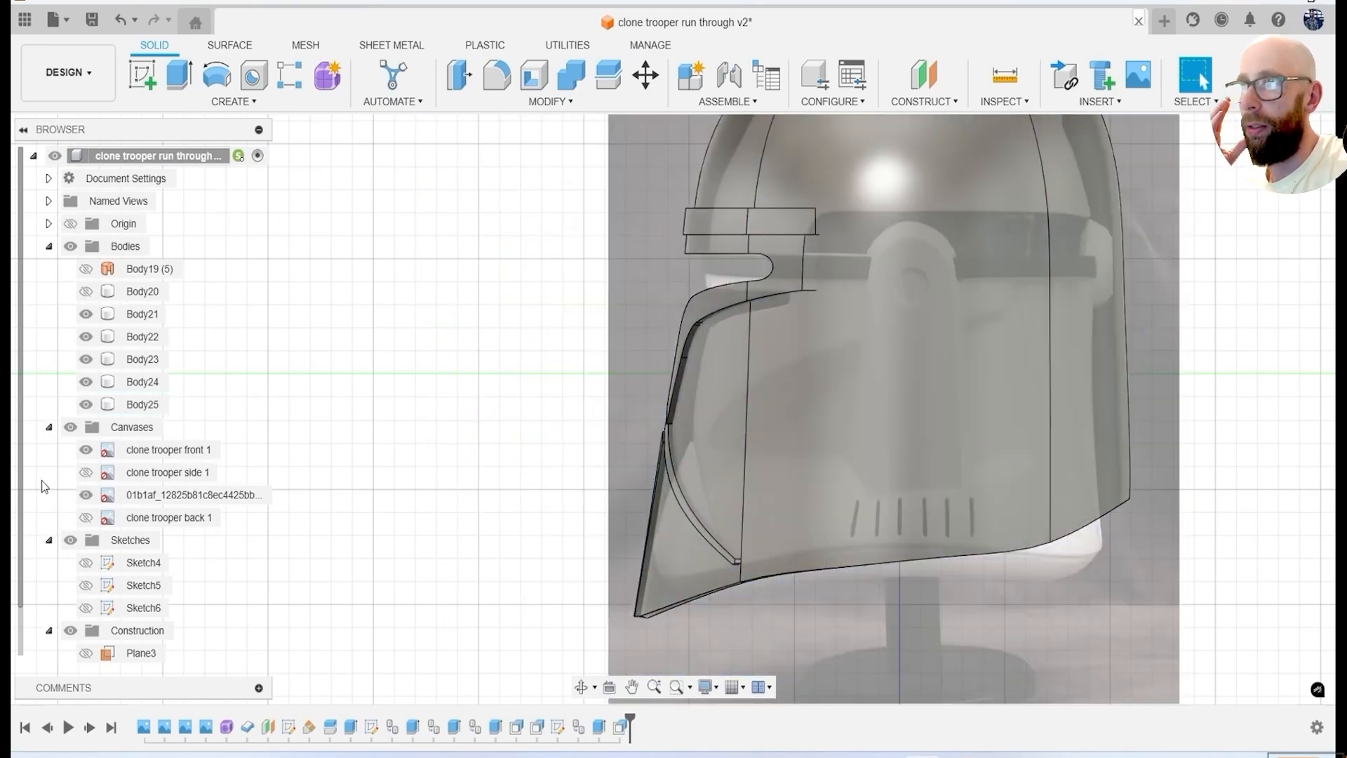
Create an offset construction plane beside the helmet's outer side.
left_click(923, 104)
left_click(930, 124)
scroll(786, 389, "down", 2)
left_click(926, 346)
middle_click_drag(926, 346, 1003, 379, "shift")
left_click_drag(767, 295, 895, 325)
mouse_move(879, 412)
middle_mouse_down("shift")
mouse_move(932, 383)
mouse_move(867, 414)
middle_mouse_up("shift")
left_click(1235, 336)
Start a sketch on the new side plane and draw an upright rectangle about 50 mm tall over the ear panel.
left_click(1290, 159)
left_click(870, 276)
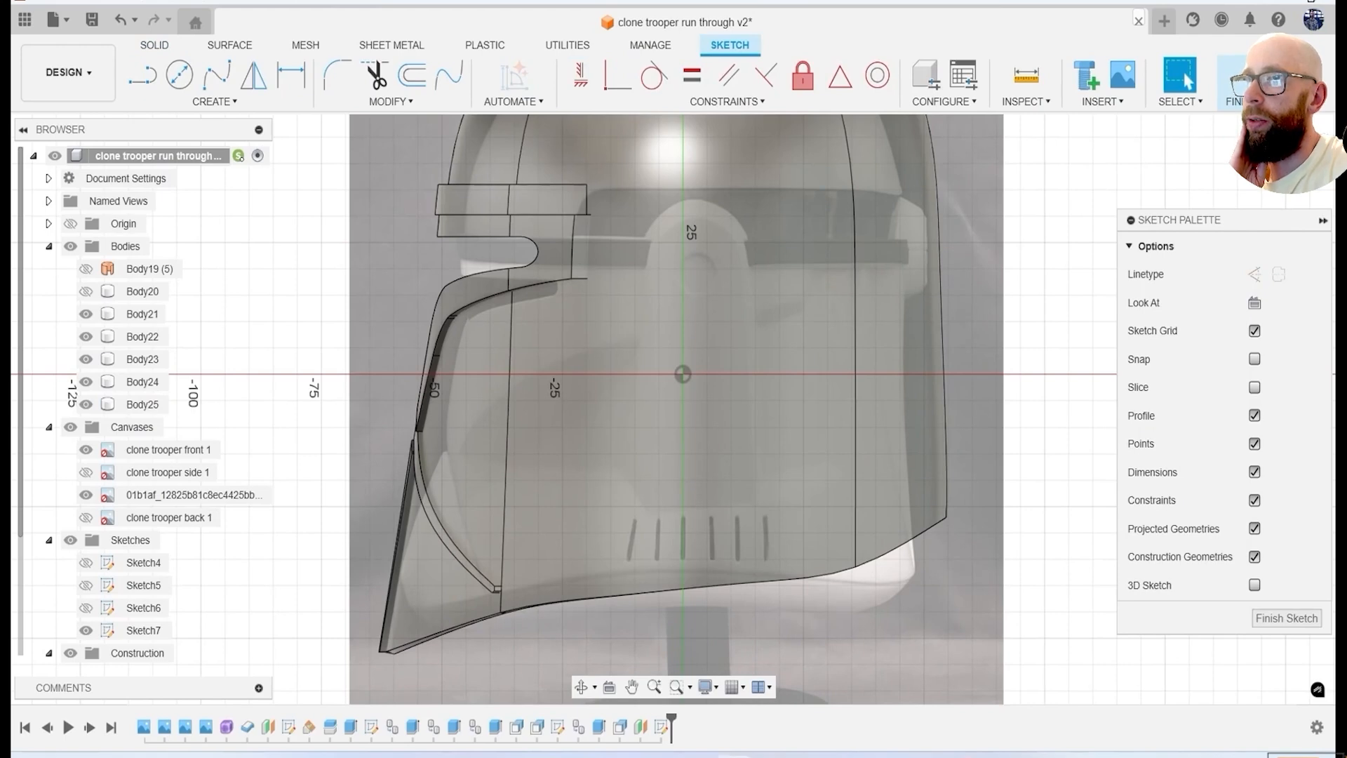
scroll(737, 400, "up", 1)
key("l")
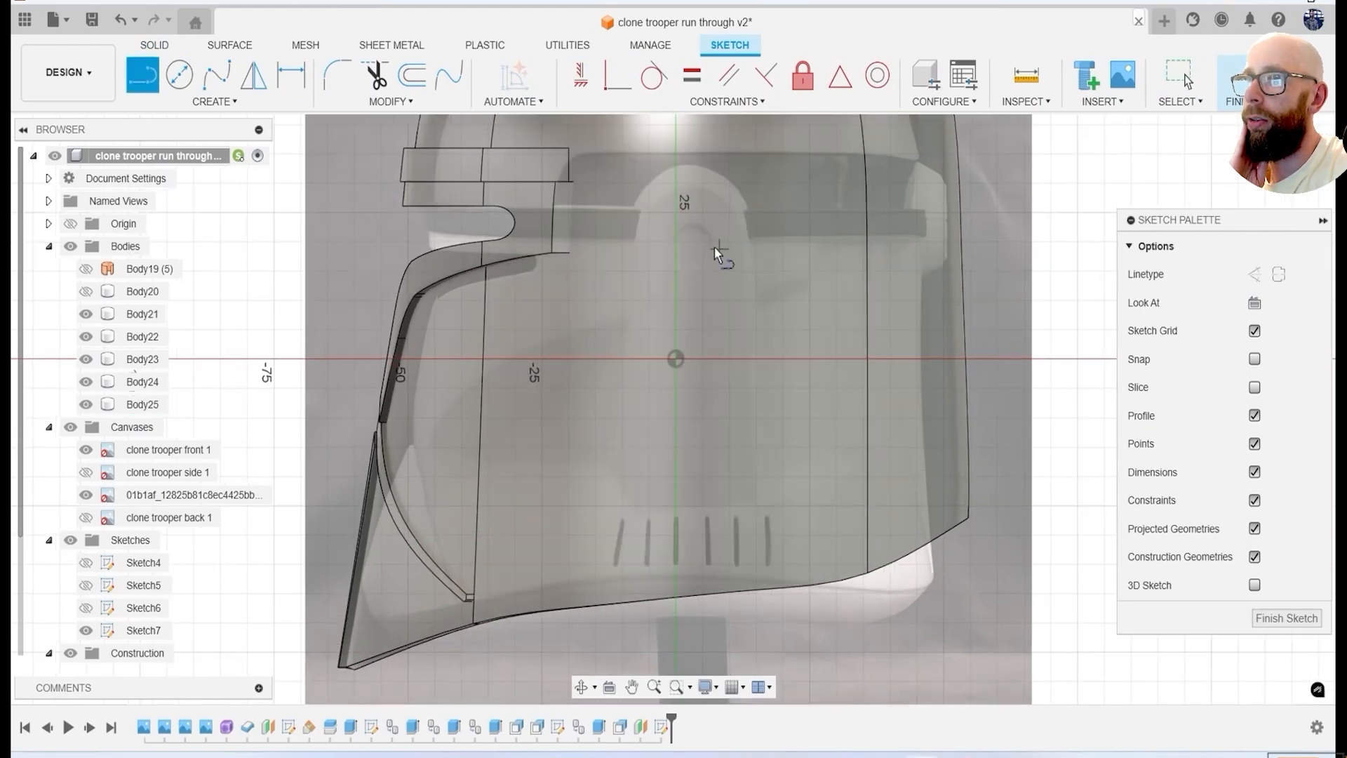
scroll(779, 511, "up", 1)
left_click(749, 502)
middle_click_drag(751, 143, 781, 330)
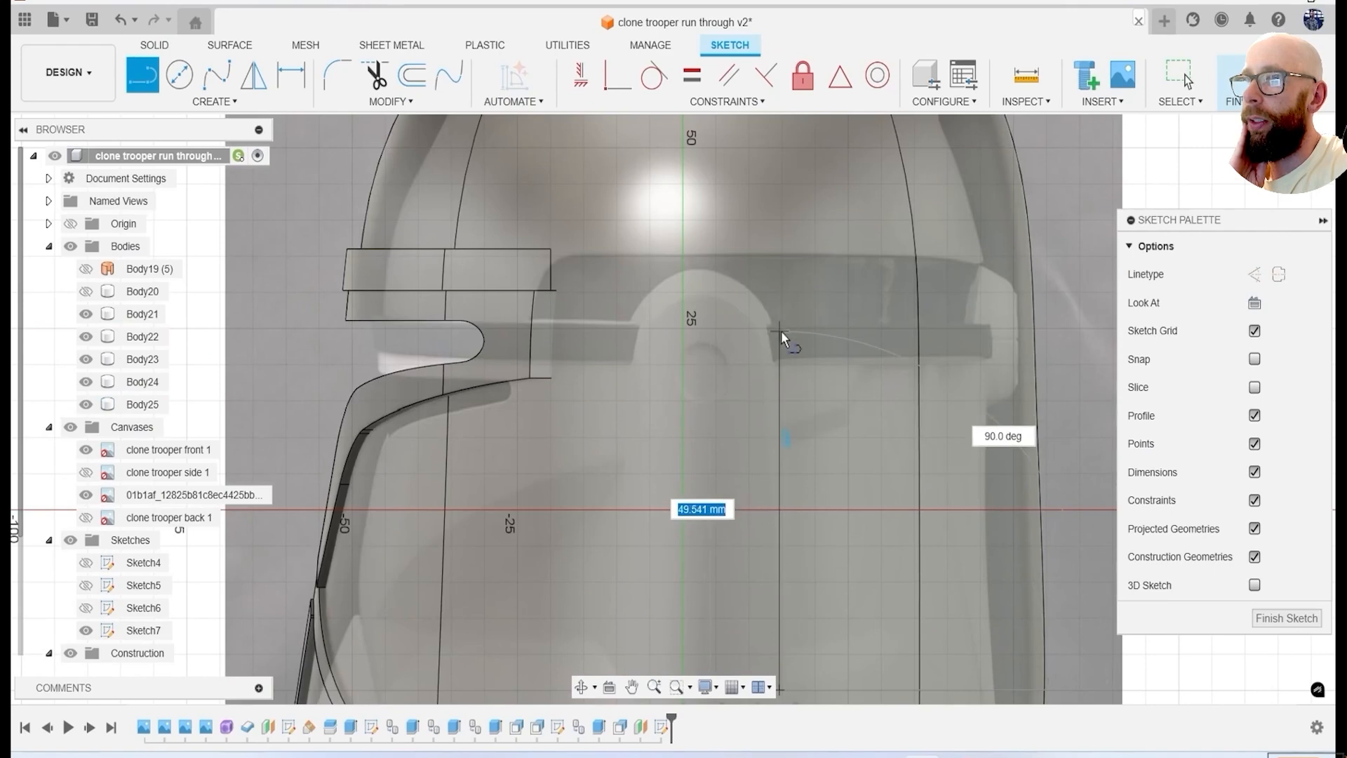
left_click(780, 331)
left_click(612, 330)
mouse_move(612, 396)
middle_mouse_down()
mouse_move(625, 266)
mouse_move(621, 282)
middle_mouse_up()
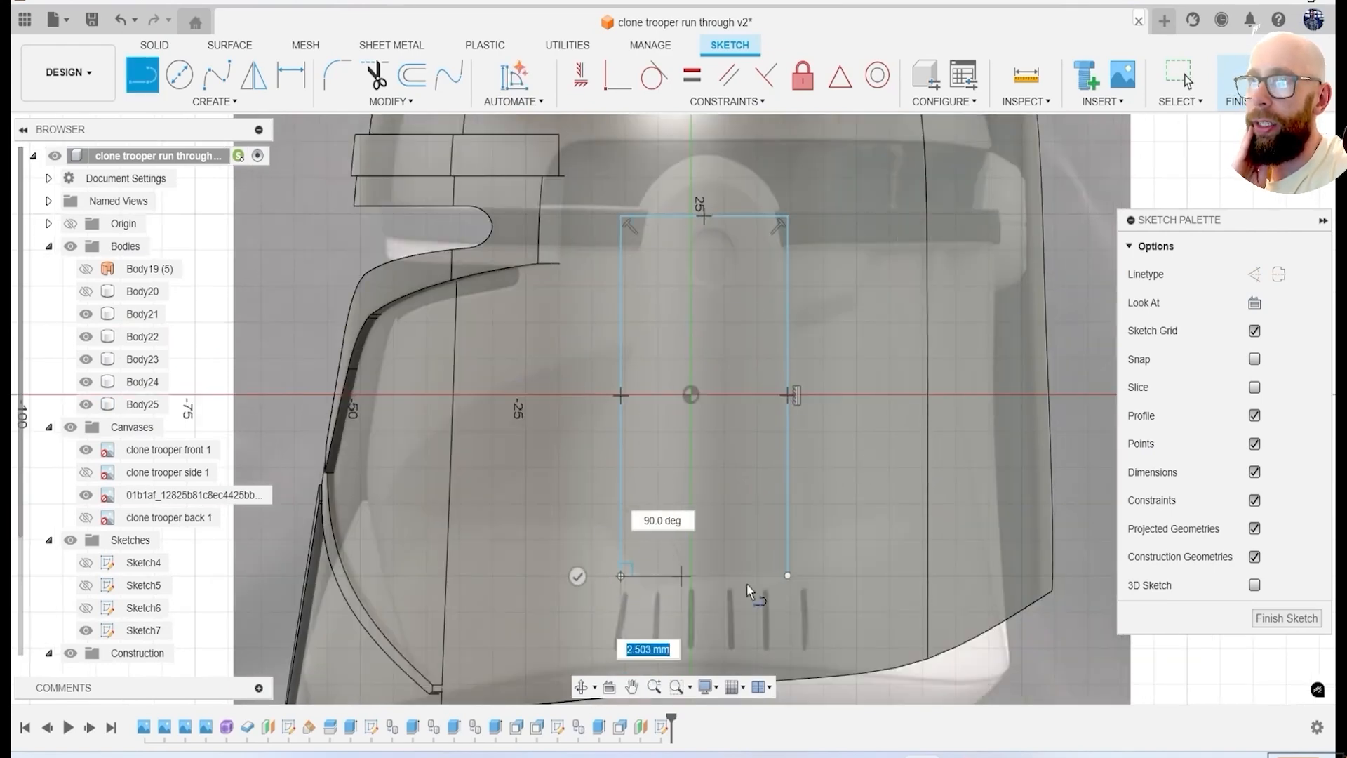
middle_click_drag(794, 563, 790, 627)
Try to round the upper corners of the ear panel rectangle with sketch fillets.
left_click(213, 103)
mouse_move(163, 159)
left_click(365, 160)
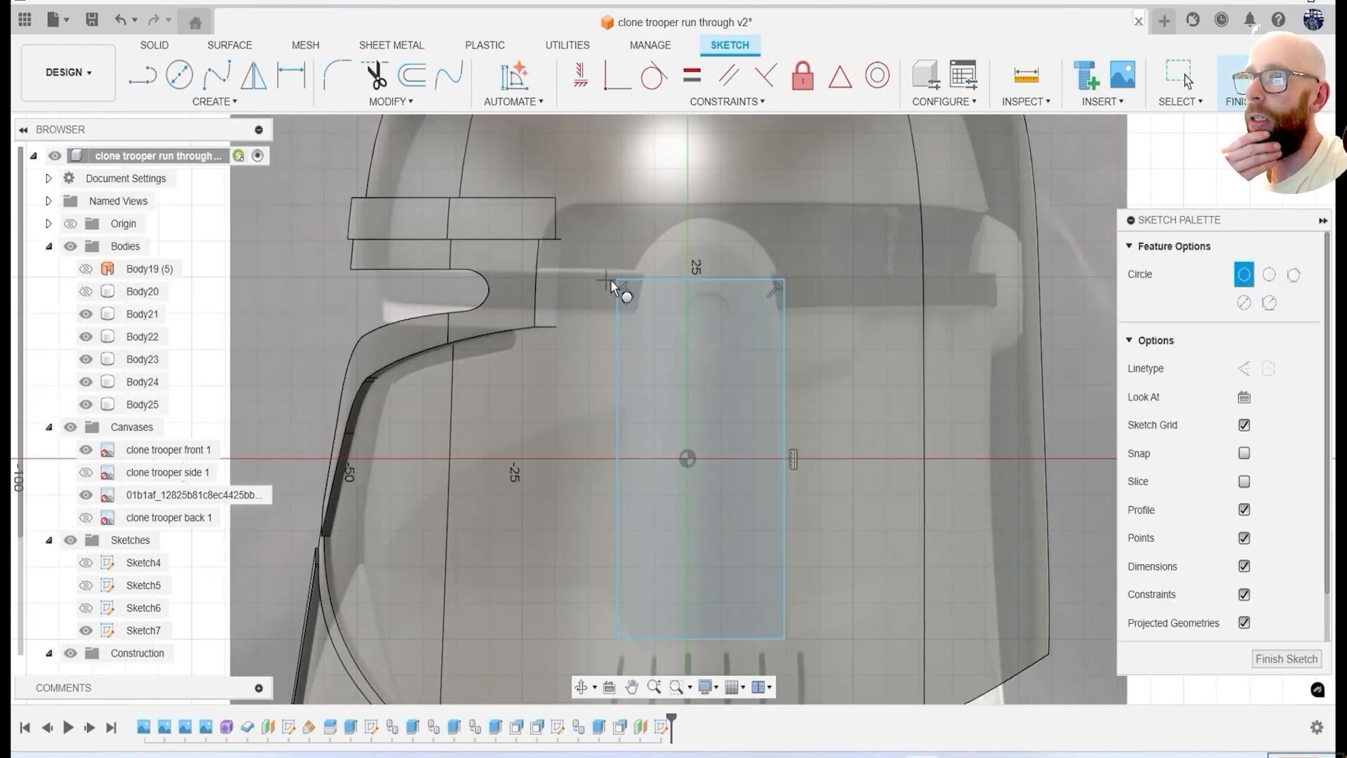
left_click(213, 102)
left_click(365, 196)
scroll(650, 260, "up", 1)
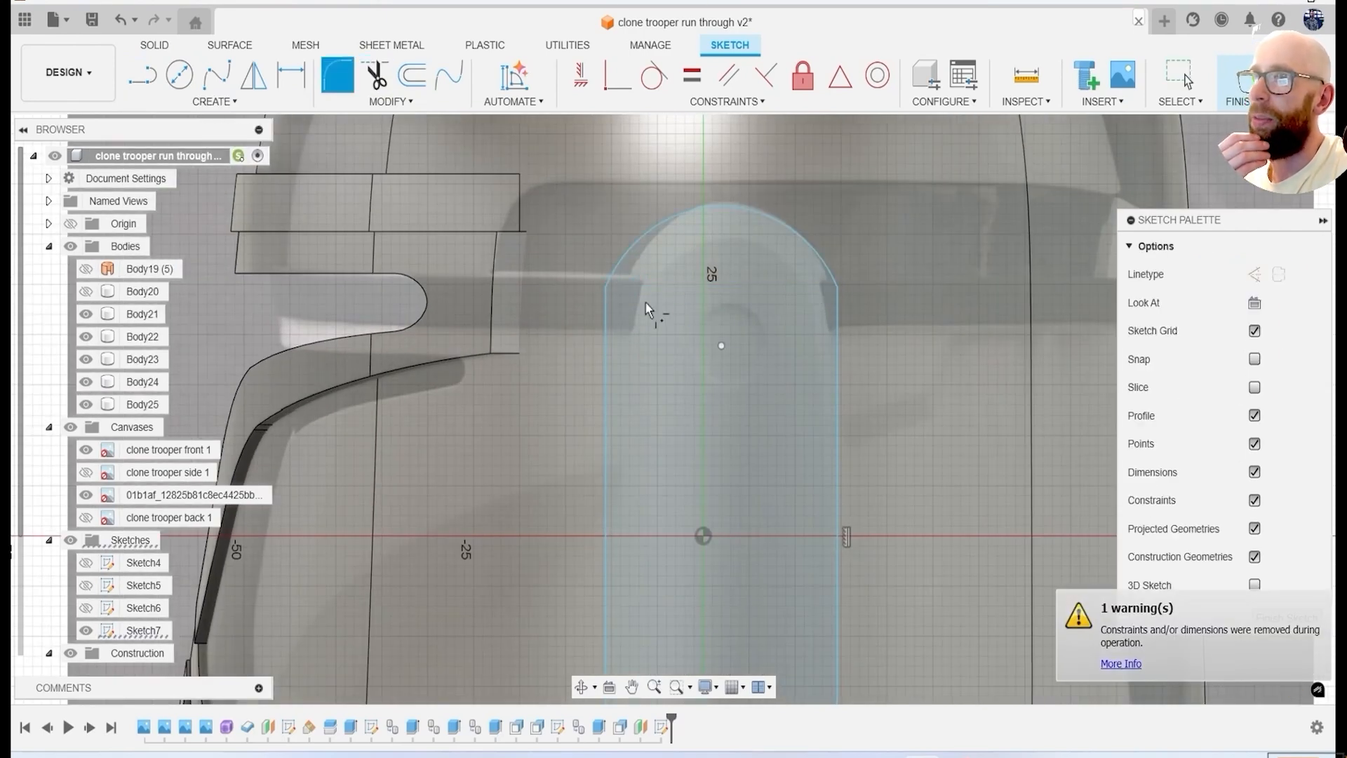
scroll(842, 289, "up", 2)
key("ctrl+z")
key("ctrl+z")
key("ctrl+z")
Draw a circle spanning the rectangle's upper edge to give the ear panel outline a rounded top.
key("c")
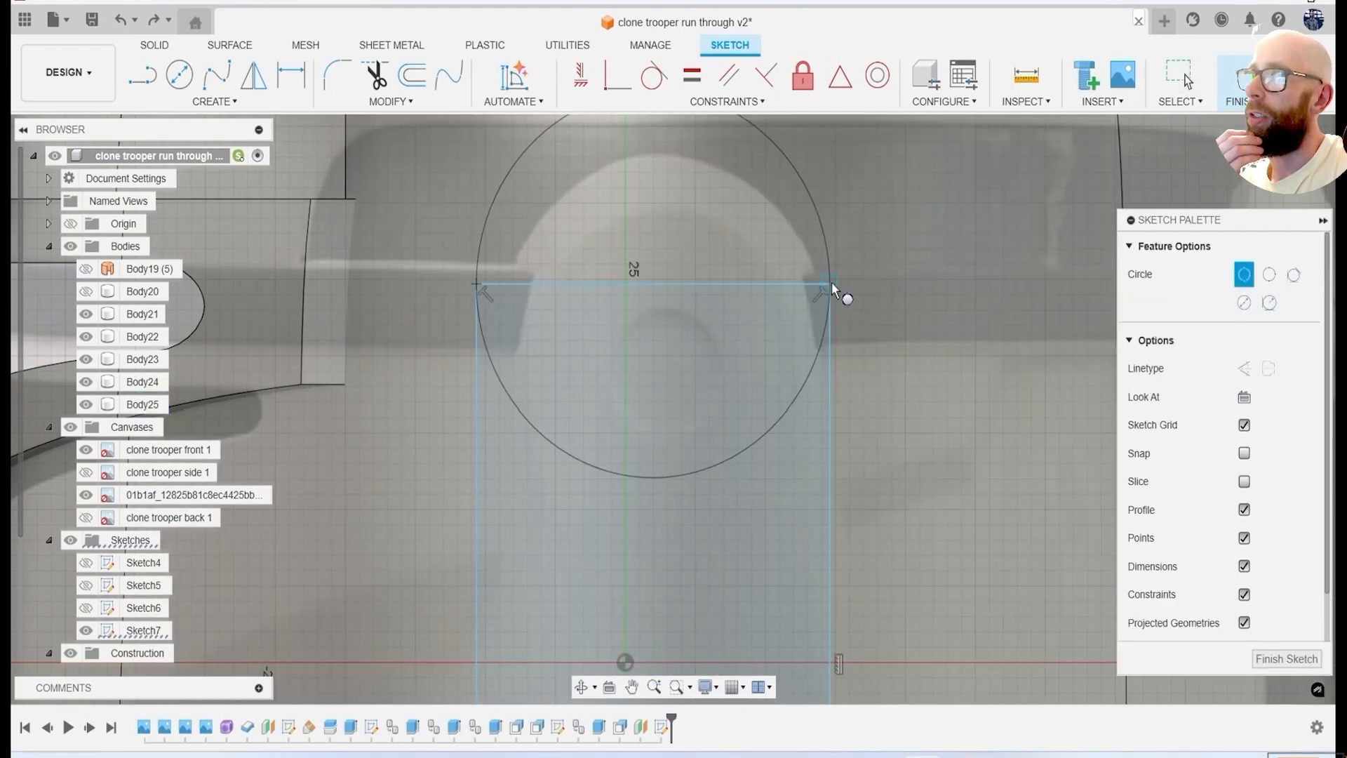
left_click(833, 286)
scroll(807, 329, "down", 3)
left_click(714, 392)
scroll(820, 415, "down", 3)
scroll(785, 414, "up", 2)
Hide the canvases and extrude the round-topped ear panel profile as a new body.
key("e")
middle_click_drag(785, 412, 884, 421, "shift")
left_click(737, 421)
left_click(70, 427)
left_click(714, 446)
mouse_move(715, 446)
middle_mouse_down("shift")
mouse_move(818, 469)
mouse_move(794, 433)
middle_mouse_up("shift")
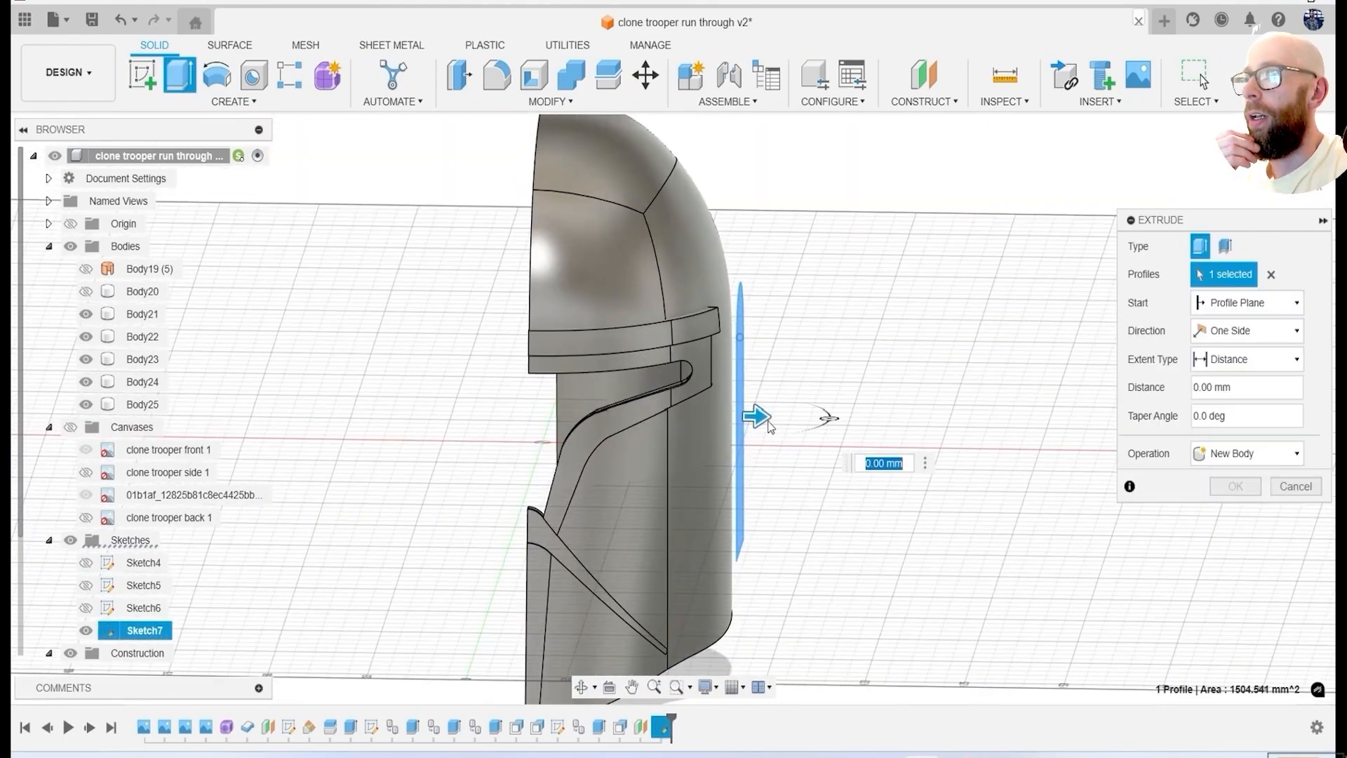
left_click(1248, 494)
middle_click_drag(885, 428, 730, 421, "shift")
Show the canvases and chamfer the ear panel's outer side and arch edges by about 2.57 mm with equal distance.
left_click(70, 449)
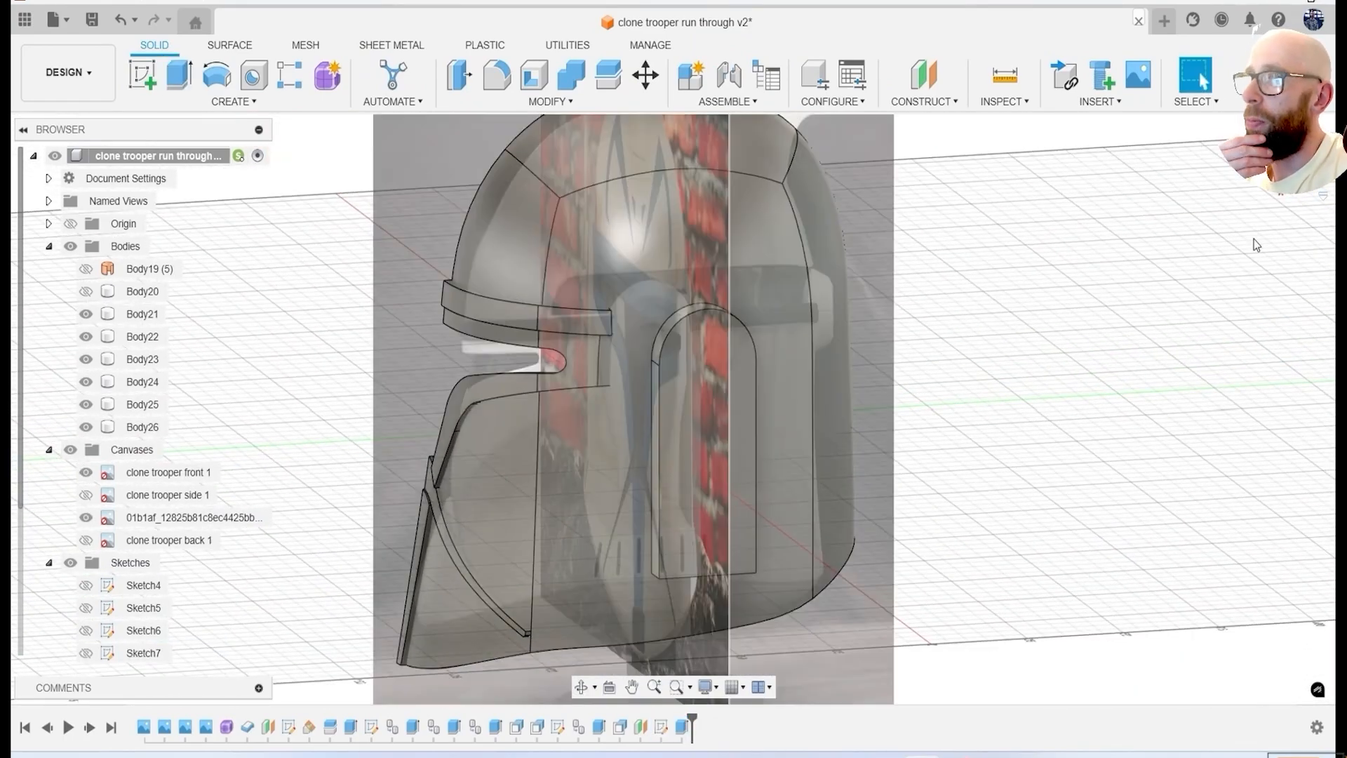
left_click(1279, 165)
scroll(755, 394, "up", 3)
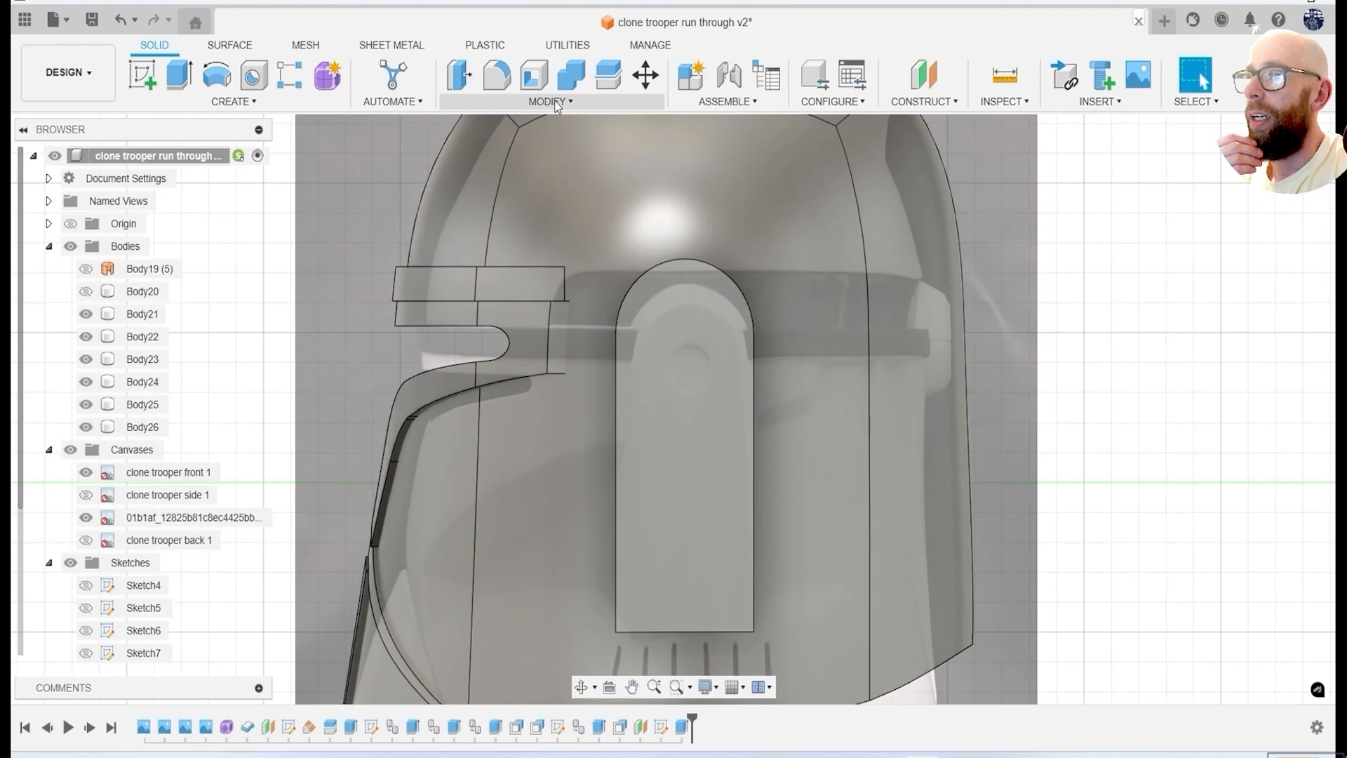
left_click(556, 105)
left_click(555, 168)
left_click(678, 259)
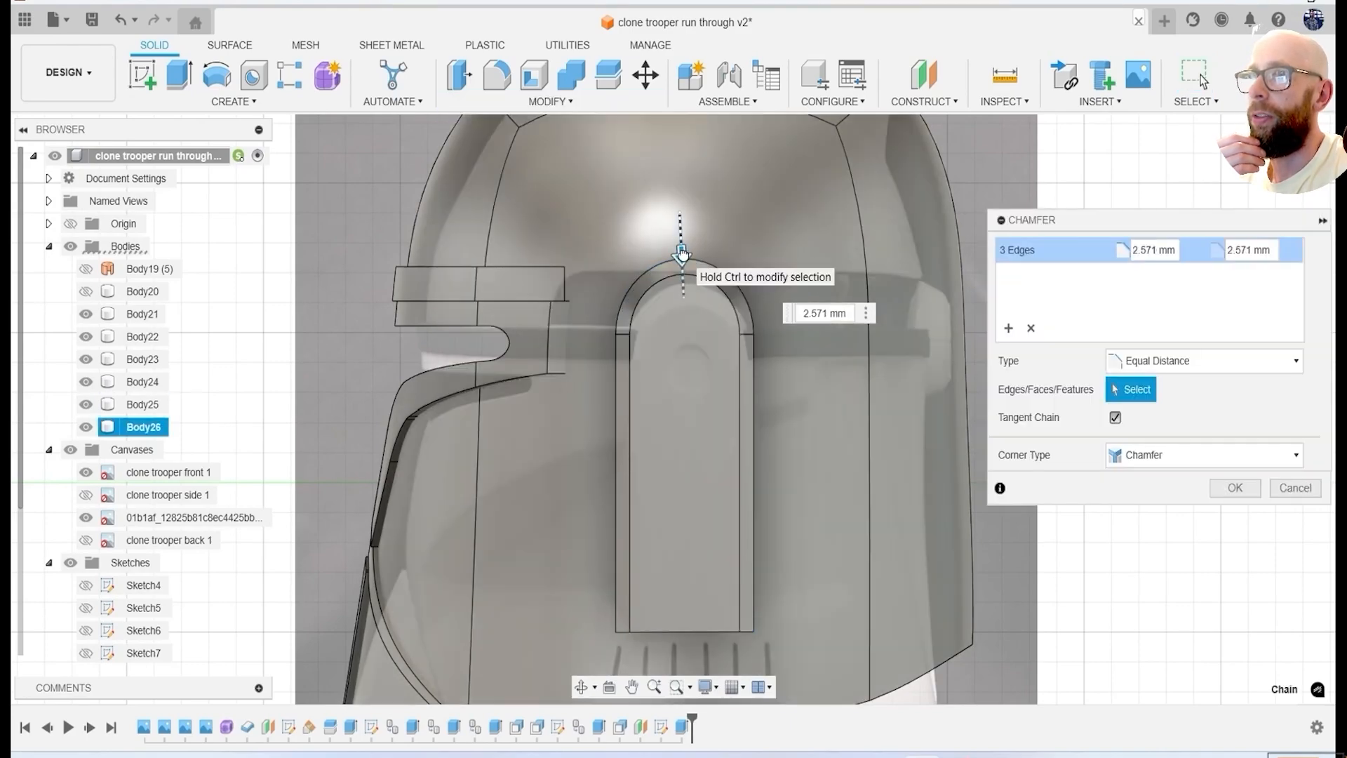
left_click(1236, 489)
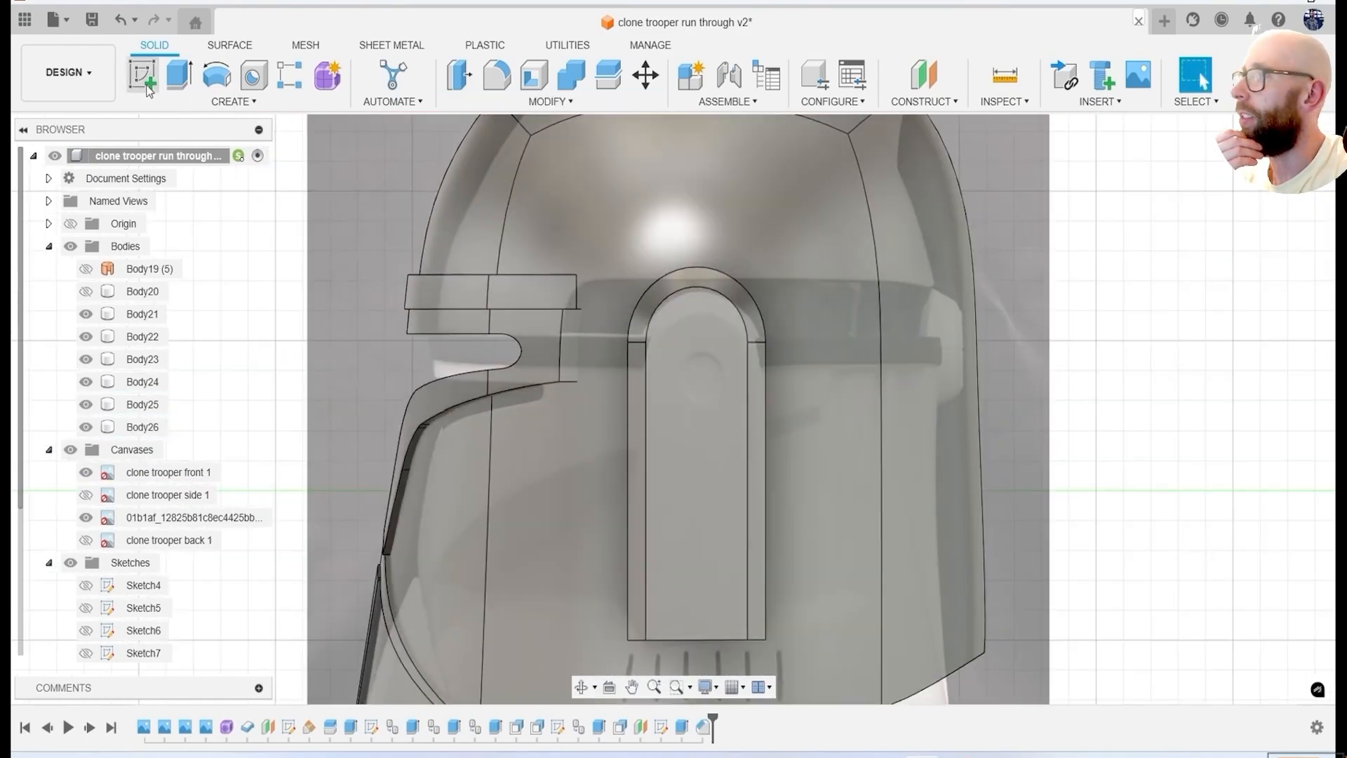
Sketch a circle about 6 mm across near the ear panel's arched end and cut a shallow round recess.
key("c")
left_click(688, 382)
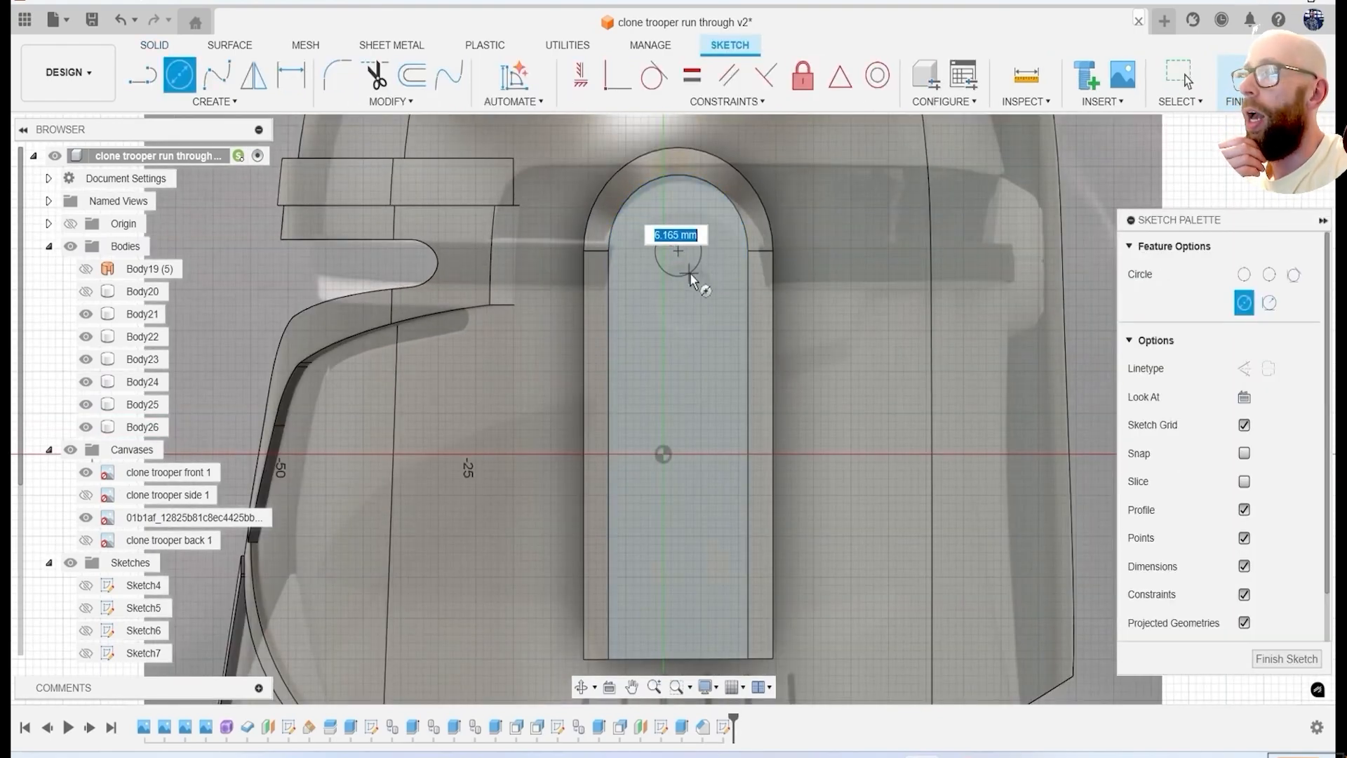
left_click(692, 279)
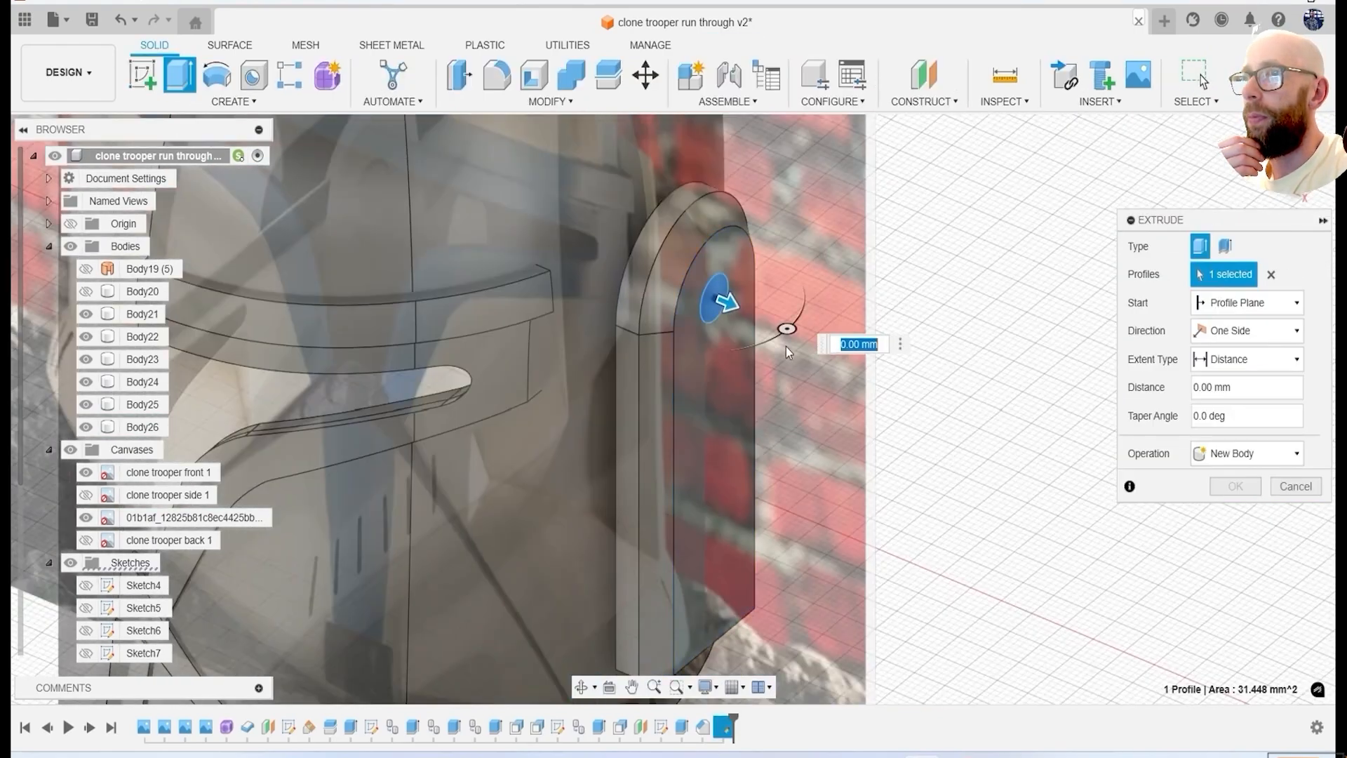
left_click_drag(715, 301, 677, 280)
key("Return")
Chamfer the rim edge of the round recess in the ear panel.
left_click(551, 101)
left_click(468, 157)
left_click(679, 242)
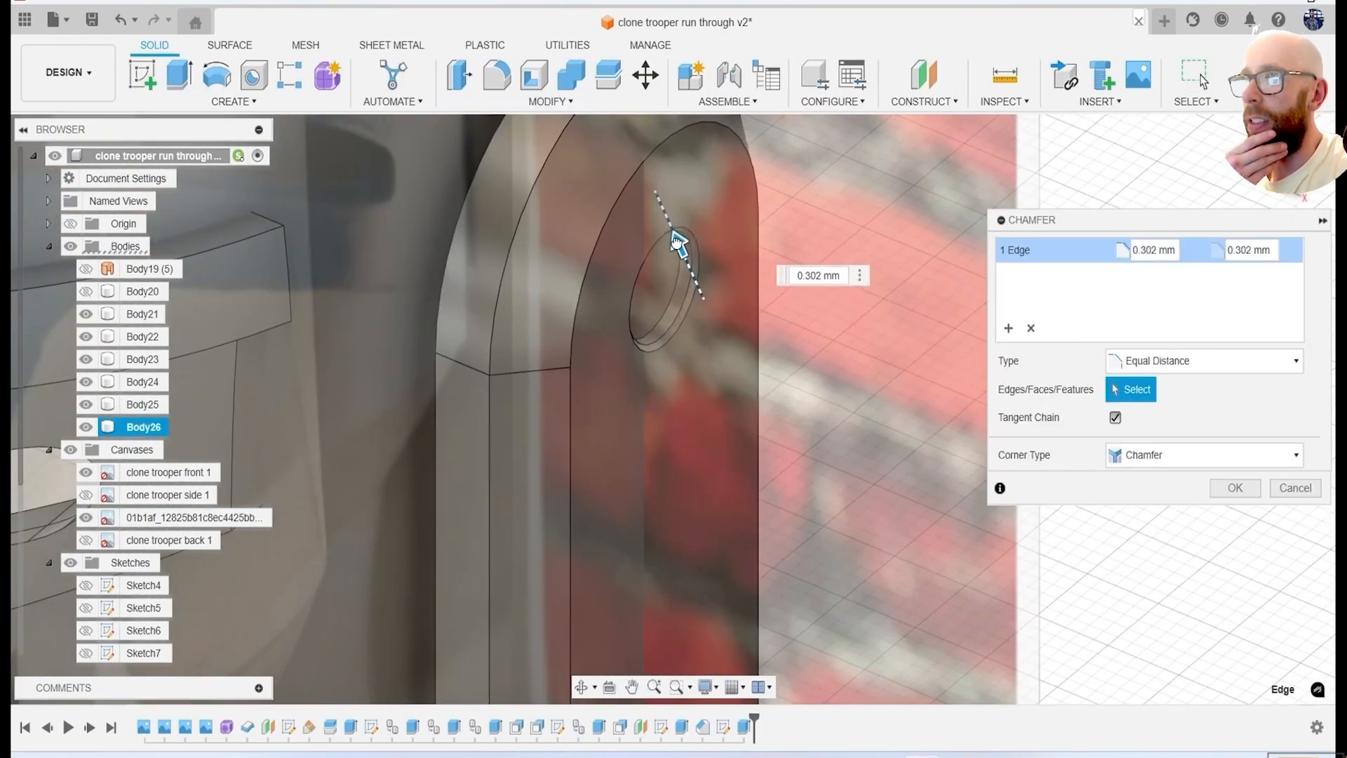
key("Return")
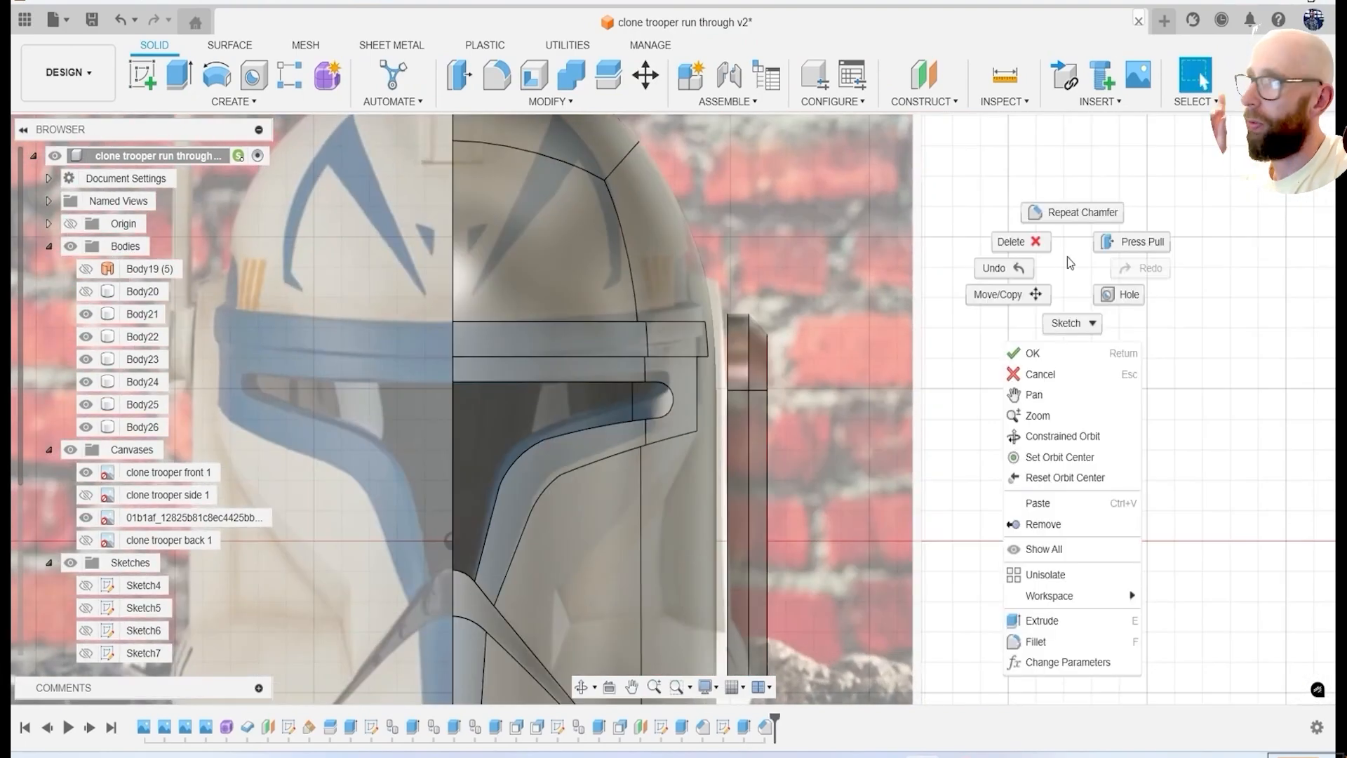
left_click(1008, 294)
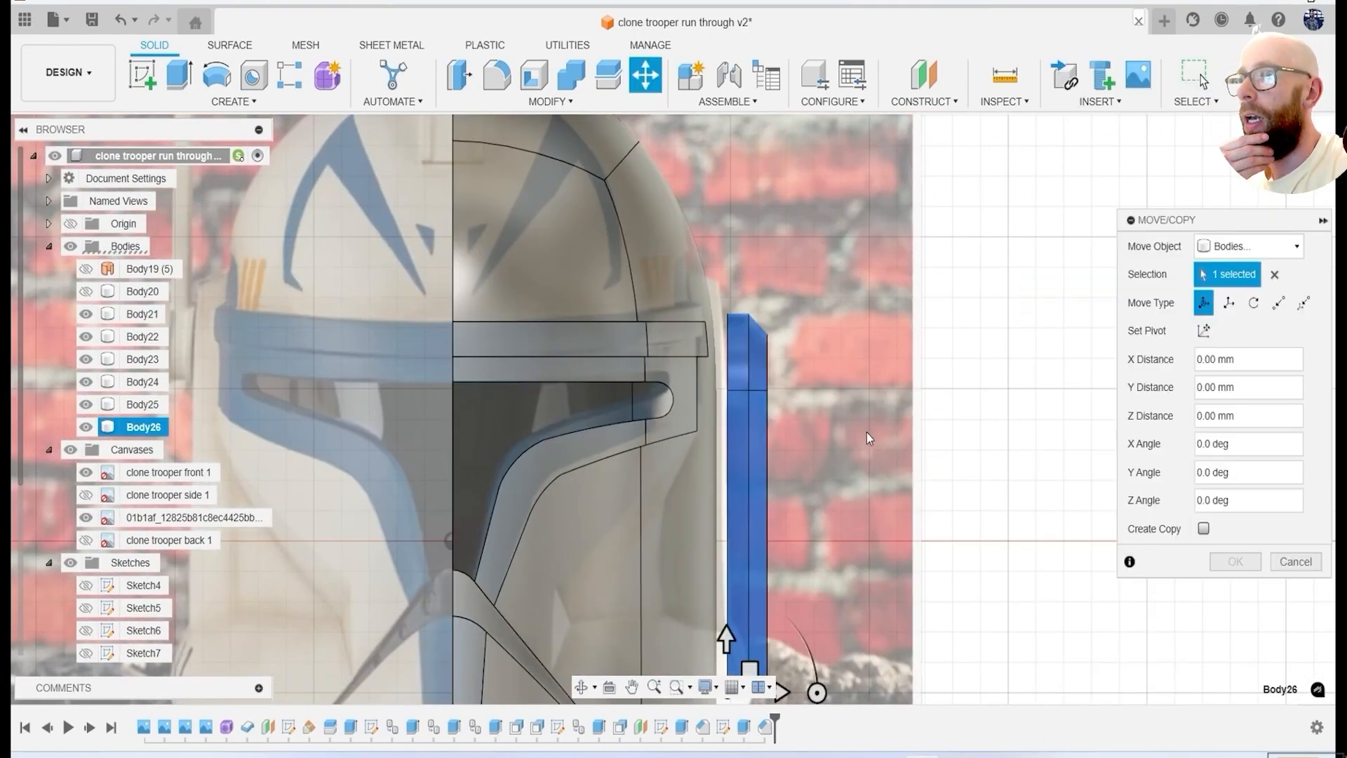
Move the ear panel body about -1.24 mm along X toward the helmet and hide the canvases.
left_click_drag(776, 623, 771, 623)
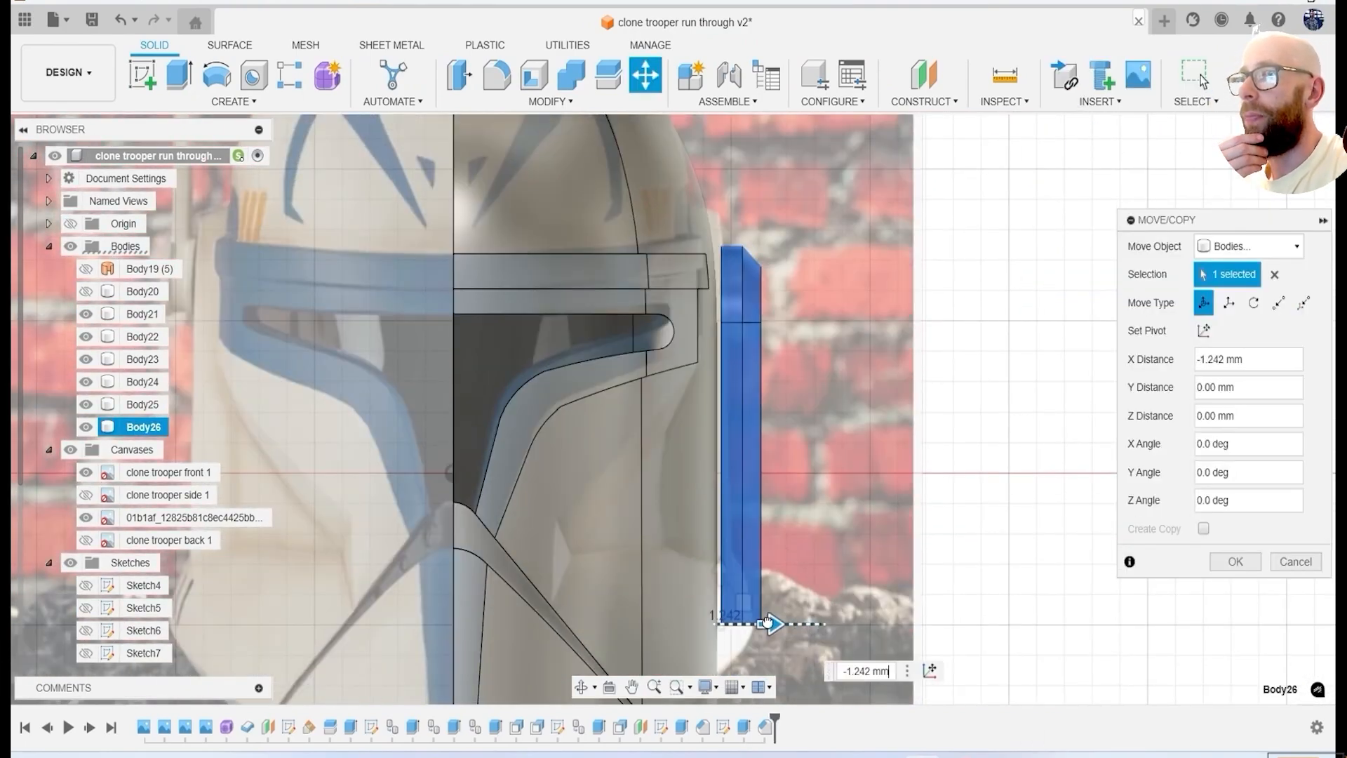
key("Return")
left_click(71, 450)
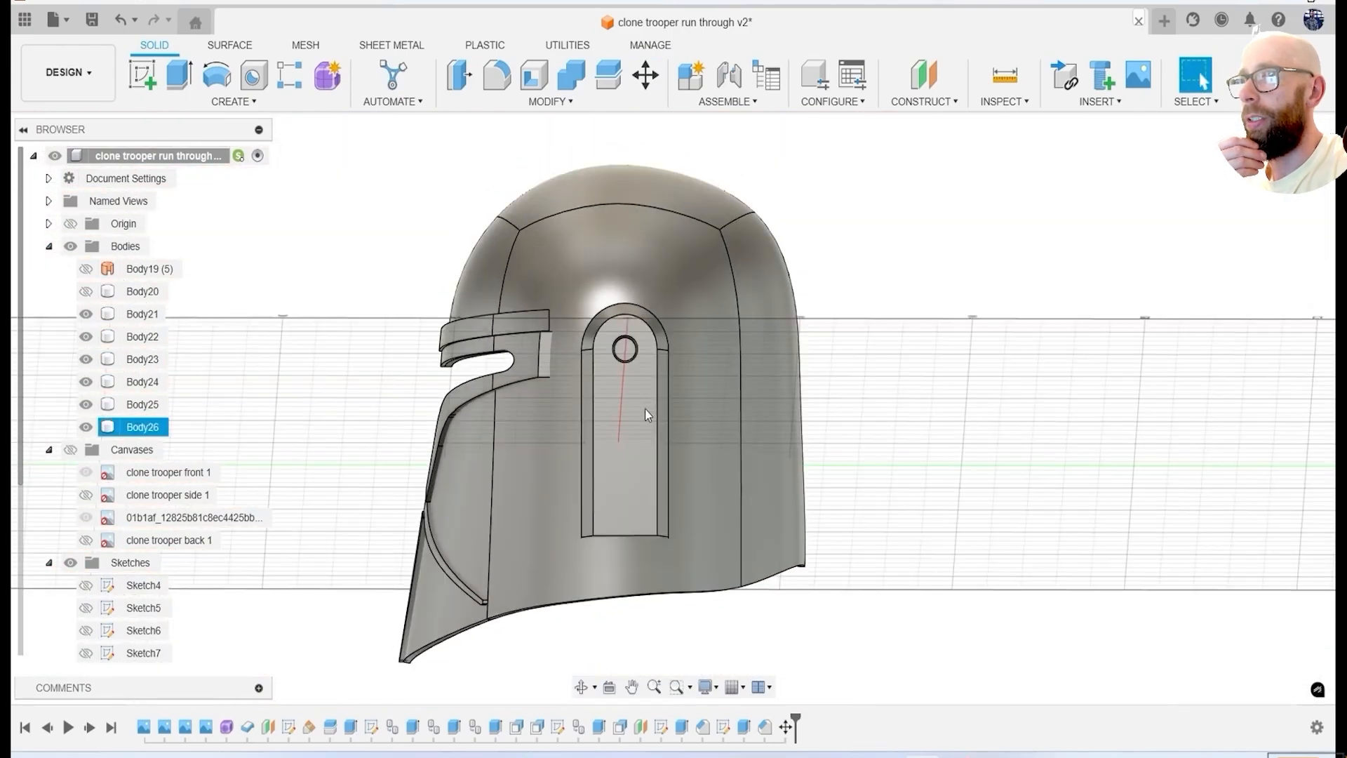
middle_click_drag(646, 409, 737, 484, "shift")
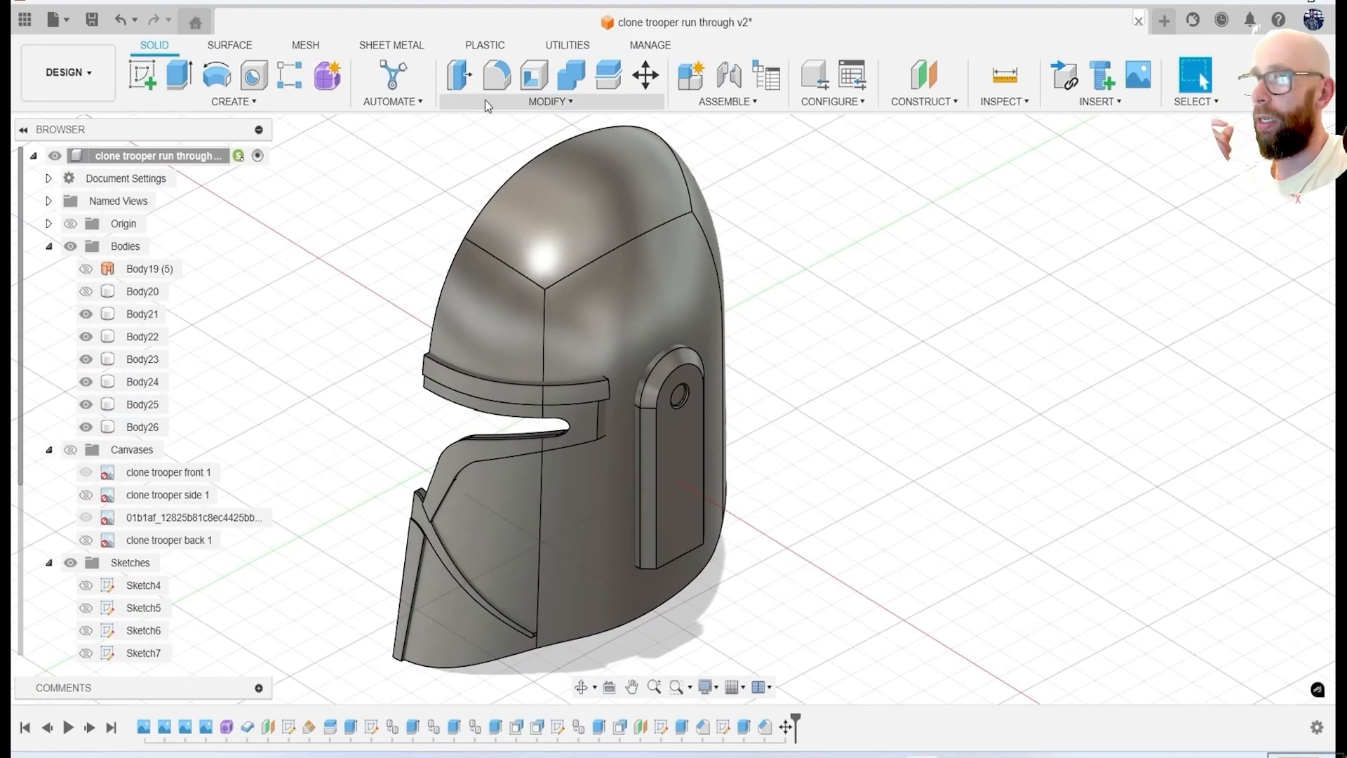
Try to extend the visor border's rear end face toward the ear panel with Offset Face.
left_click(460, 76)
scroll(610, 414, "up", 3)
scroll(609, 414, "up", 3)
left_click(596, 421)
left_click_drag(609, 429, 621, 440)
key("Return")
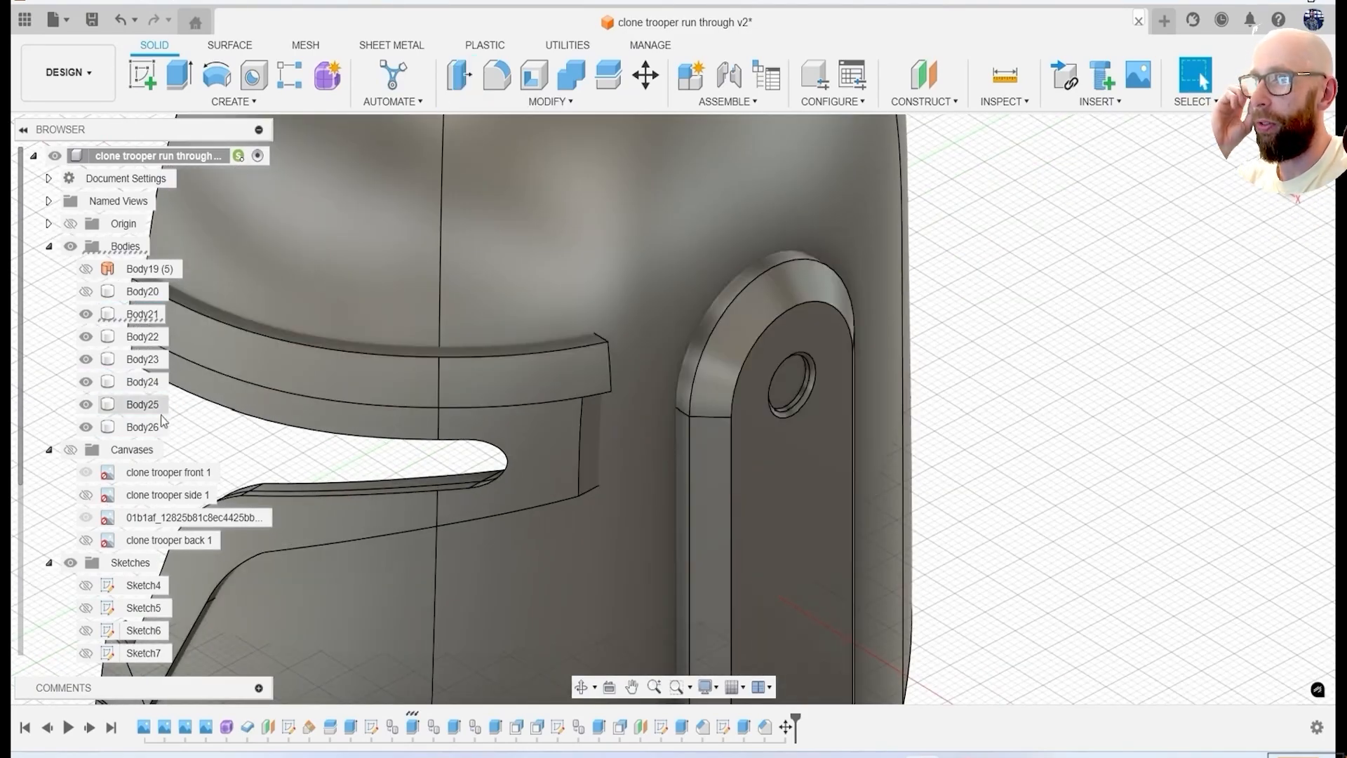
Hide the helmet shell to expose the rear ends of the visor border and brow strip.
left_click(87, 384)
left_click(86, 405)
middle_click_drag(534, 393, 416, 457, "shift")
left_click(551, 102)
left_click(484, 123)
left_click(594, 469)
left_click_drag(610, 477, 659, 523)
middle_click_drag(659, 522, 691, 570, "shift")
left_click_drag(529, 505, 546, 510)
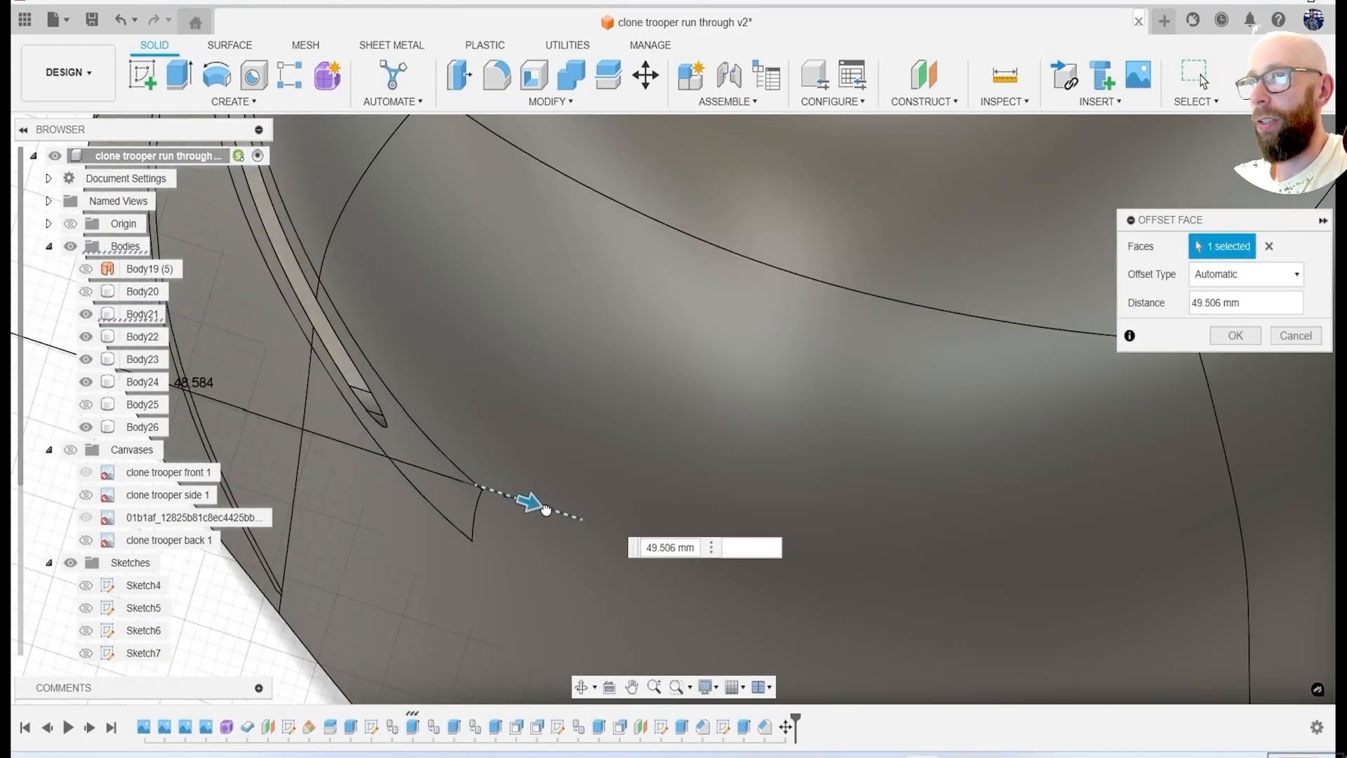
key("Escape")
Extrude the visor border's rear end face about 6.9 mm toward the ear panel with the Join operation.
middle_click_drag(668, 556, 629, 487, "shift")
scroll(602, 442, "up", 3)
key("e")
left_click(575, 443)
scroll(572, 452, "down", 2)
left_click_drag(586, 440, 631, 525)
middle_click_drag(632, 525, 789, 210, "shift")
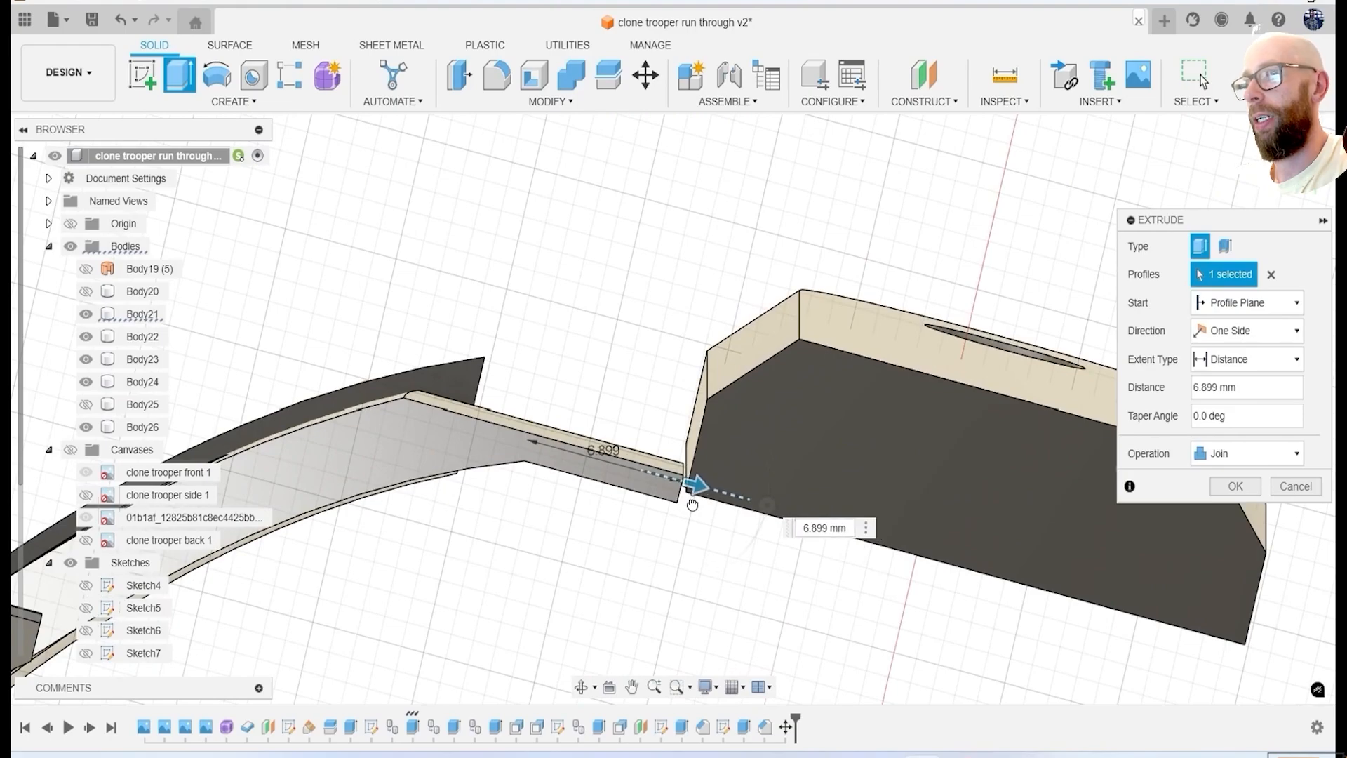
left_click(1250, 484)
Extrude the brow strip's rear end face about 9.17 mm toward the ear panel with the Join operation.
middle_click_drag(1067, 516, 612, 359, "shift")
scroll(743, 328, "down", 5)
scroll(620, 273, "up", 5)
key("e")
left_click(623, 288)
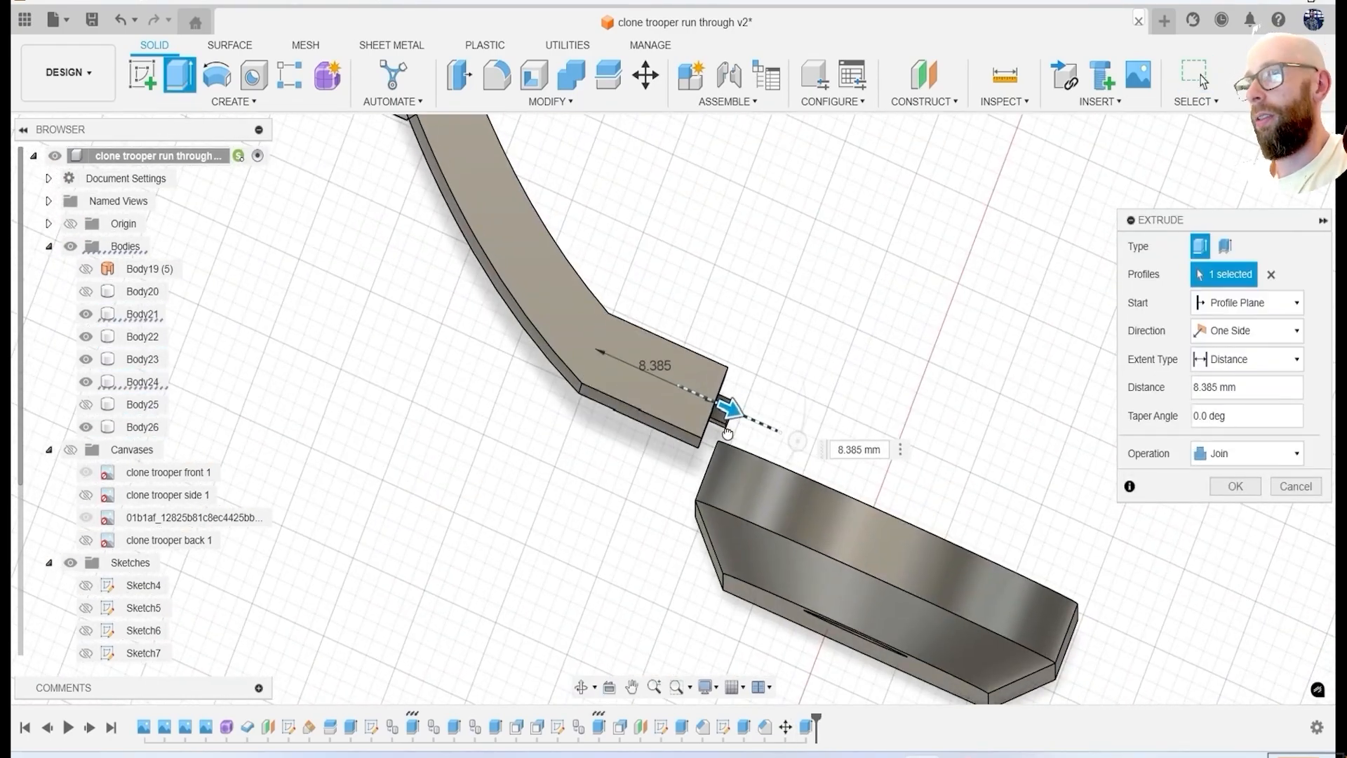
left_click_drag(734, 439, 735, 440)
left_click(1237, 487)
Inspect the extended strips against the helmet shell by showing the shell and hiding the visor border body.
middle_click_drag(1151, 449, 947, 422, "shift")
middle_click_drag(948, 421, 801, 440)
scroll(583, 444, "up", 3)
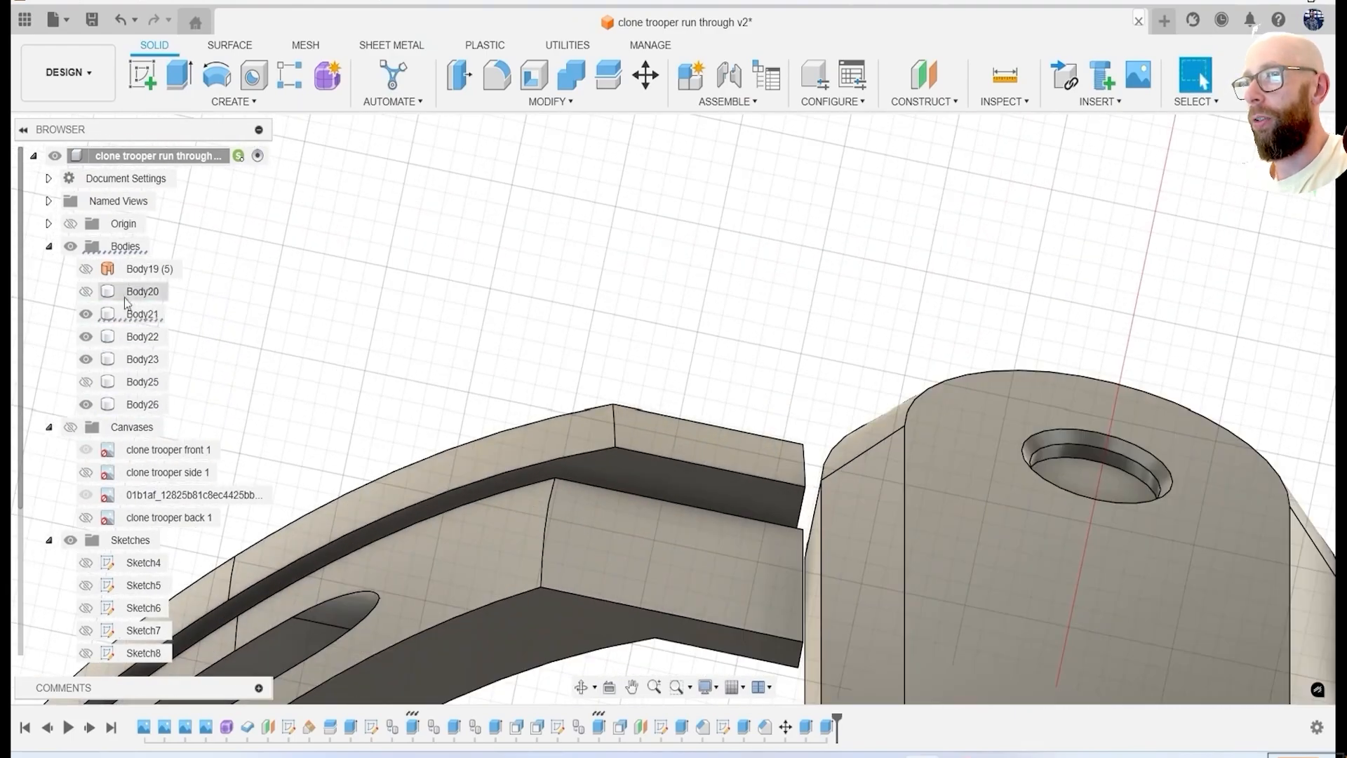
left_click(85, 382)
scroll(600, 450, "down", 3)
left_click(85, 314)
middle_click_drag(484, 351, 592, 535, "shift")
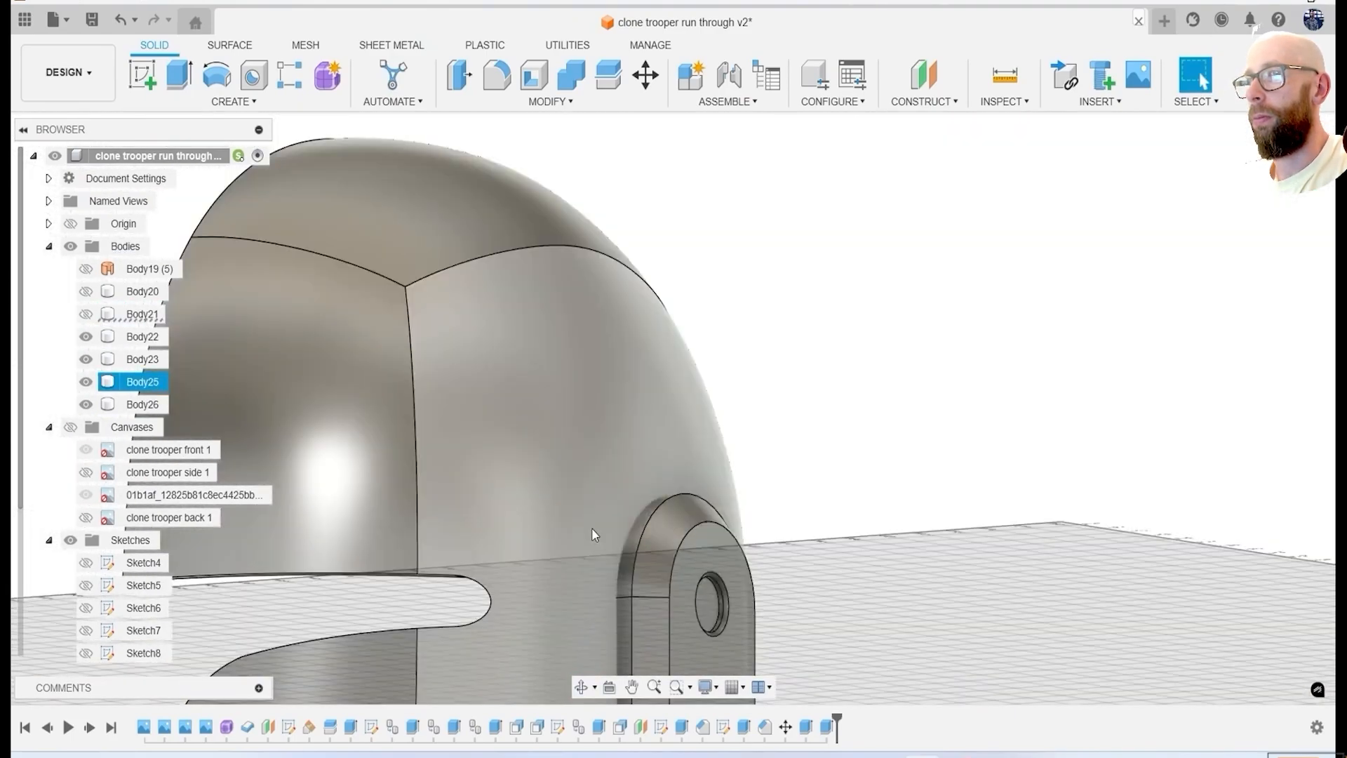
Change the operation of both strip end extrusions from Join to New Body.
scroll(618, 531, "down", 5)
scroll(203, 453, "down", 1)
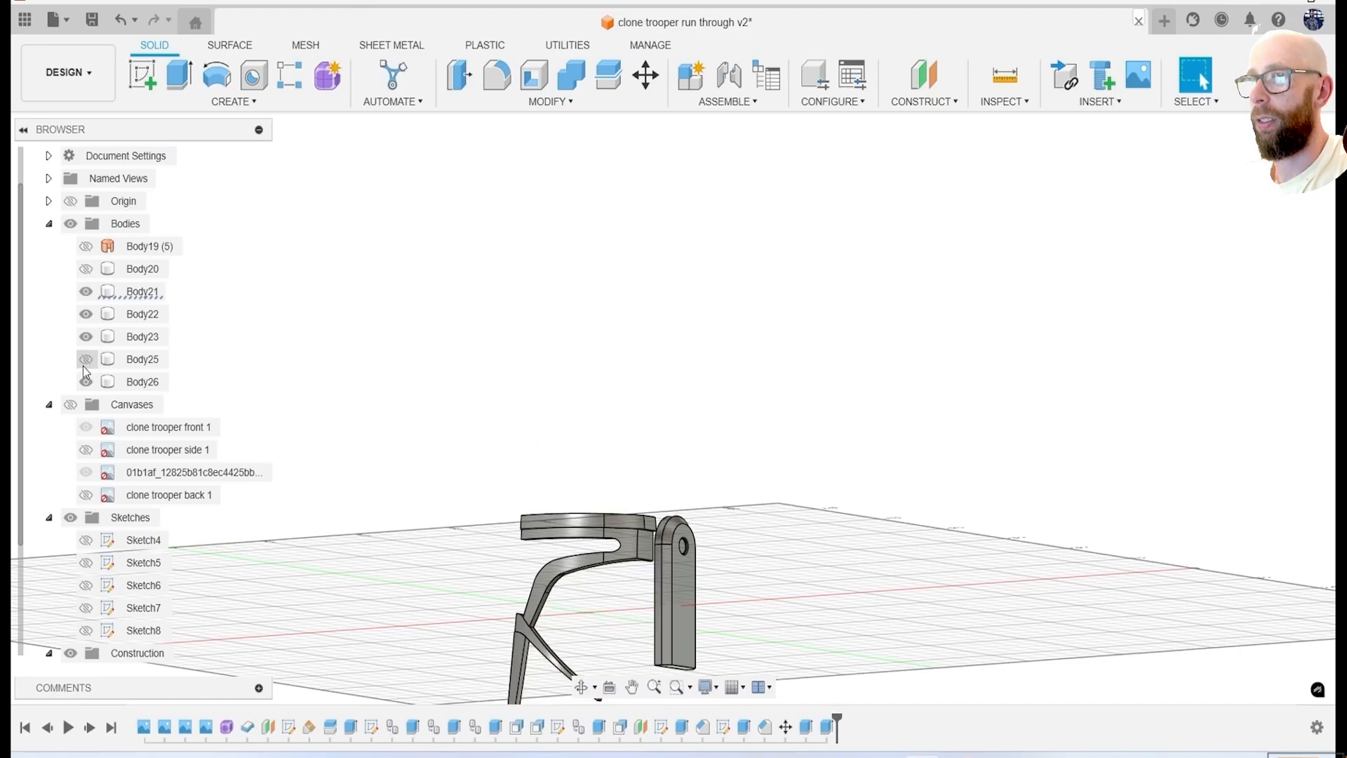
left_click(1237, 534)
left_click(1233, 487)
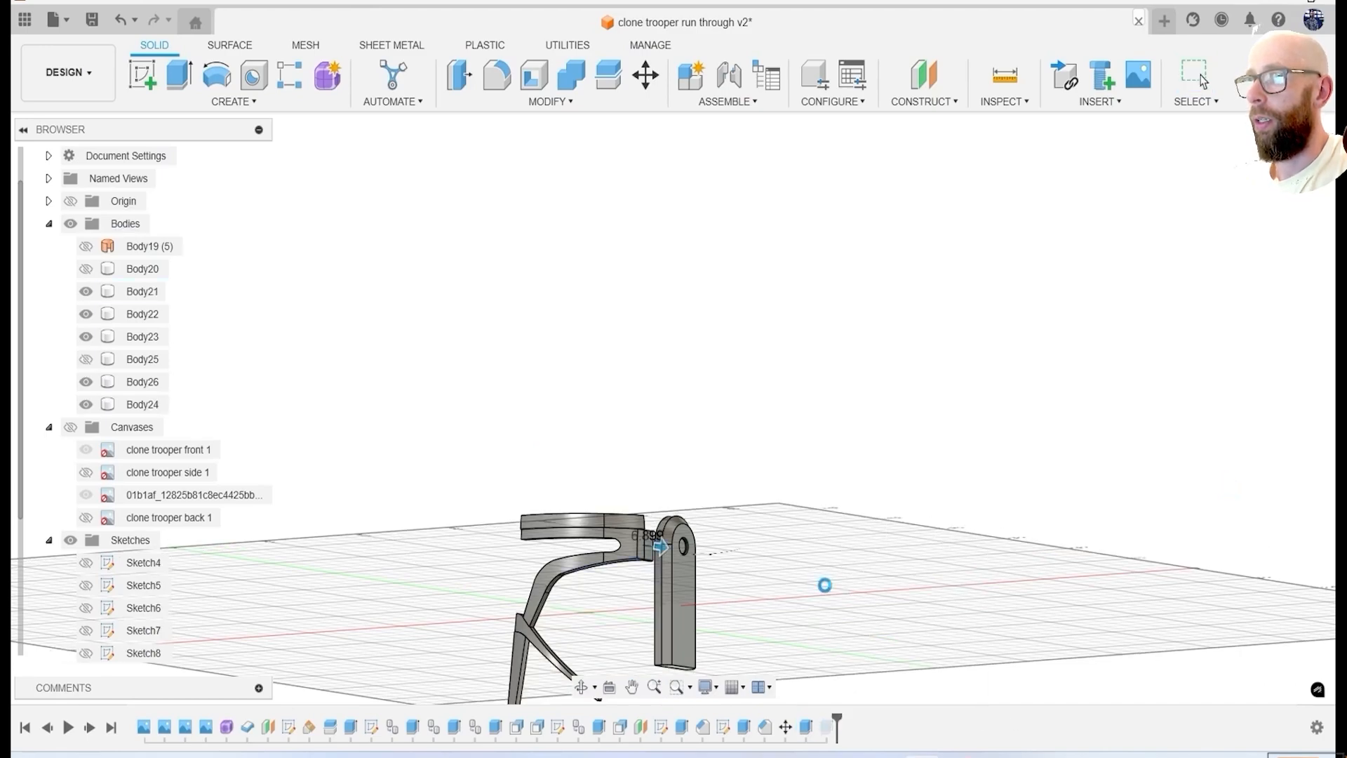
left_click(878, 548)
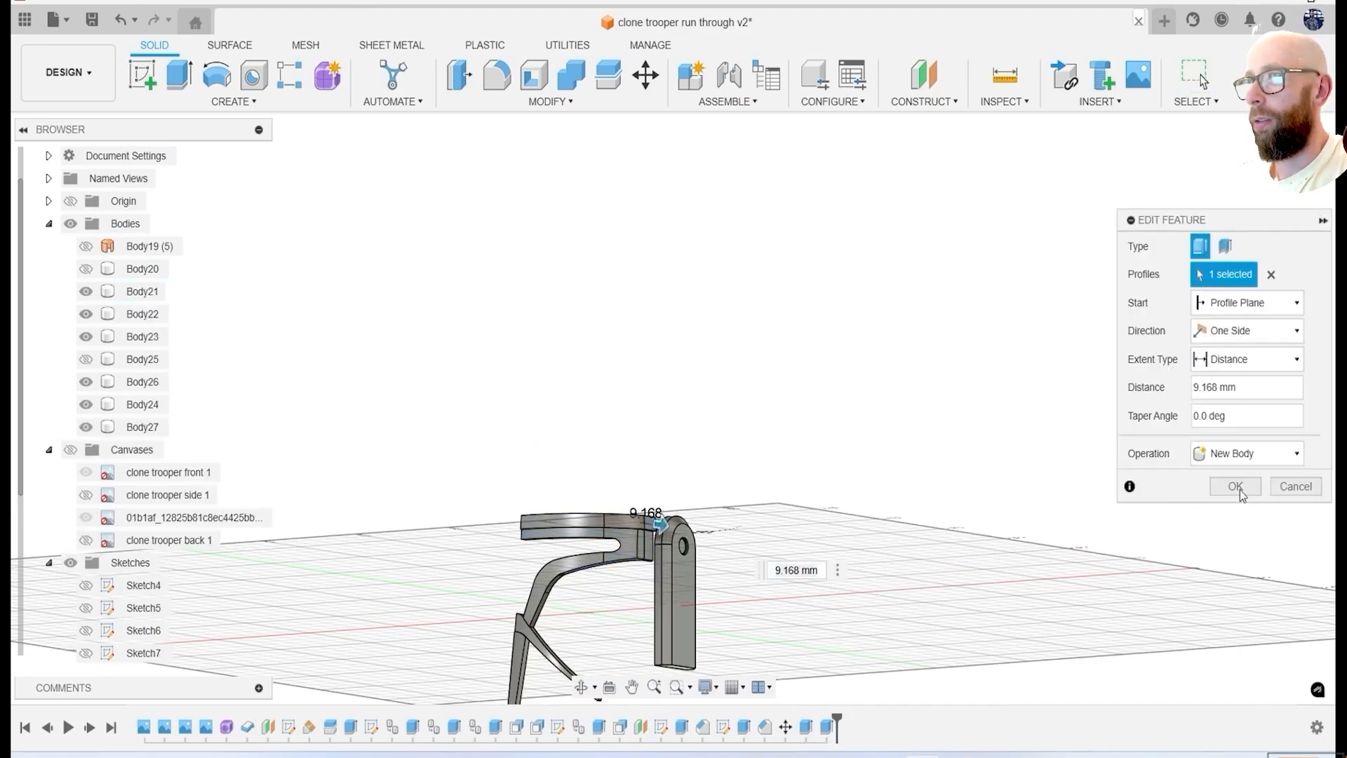
left_click(1235, 486)
Combine the new end extensions with their visor border and brow strip bodies.
scroll(660, 534, "up", 10)
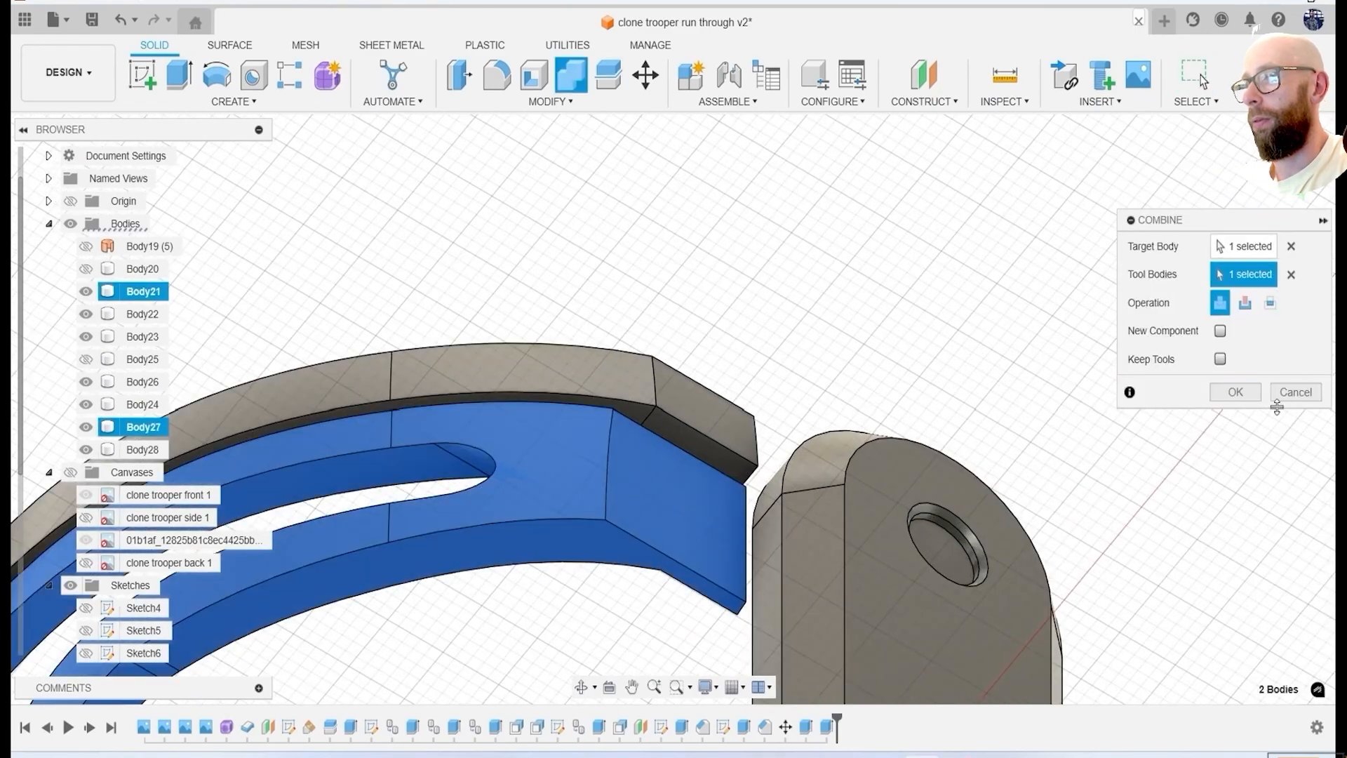
right_click(821, 258)
left_click(818, 242)
left_click(1232, 388)
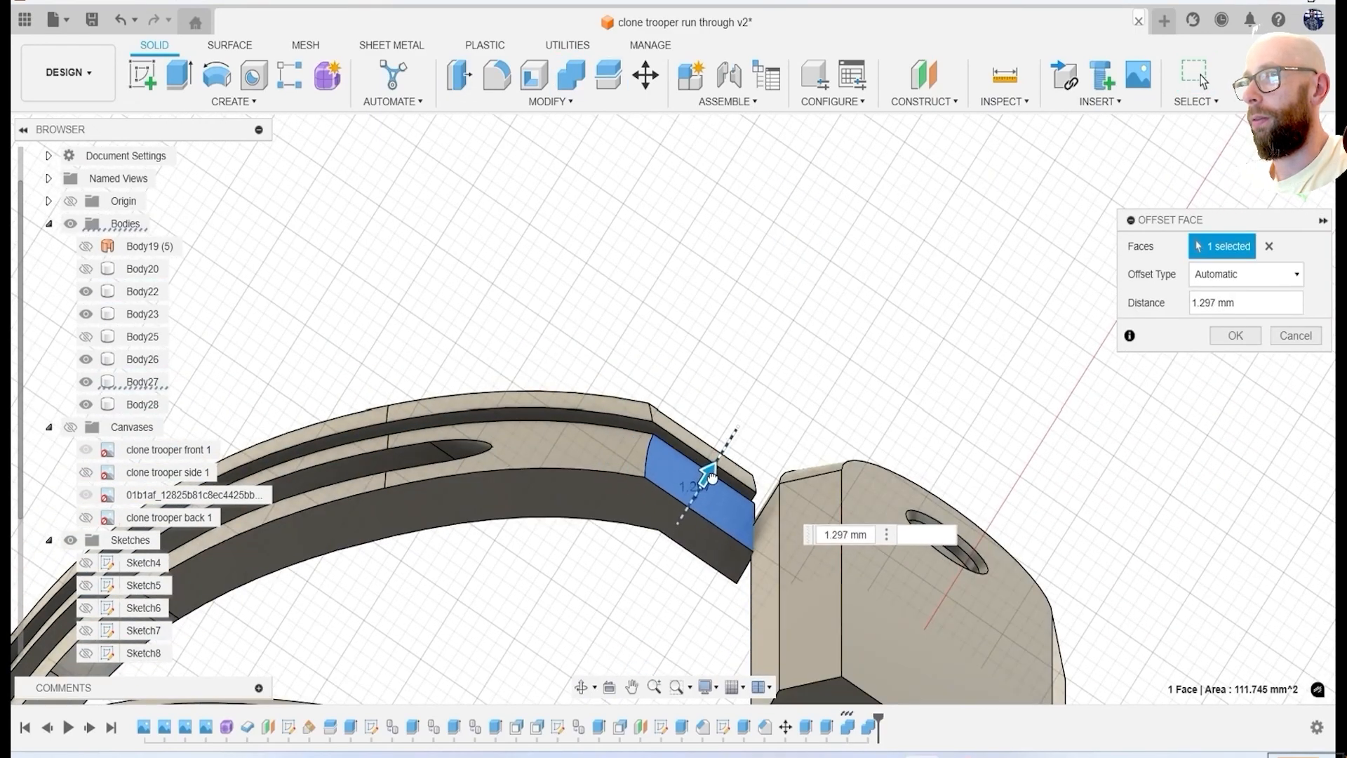
Offset the outer side face of the visor border extension outward, showing the helmet shell temporarily as reference.
left_click(86, 338)
left_click_drag(726, 450, 729, 446)
middle_click_drag(729, 447, 729, 499, "shift")
left_click_drag(723, 496, 725, 493)
middle_click_drag(724, 493, 730, 323, "shift")
left_click(1230, 339)
scroll(871, 435, "down", 4)
middle_click_drag(870, 435, 874, 406, "shift")
left_click(87, 337)
Offset the outer side face of the brow strip's end extension outward.
middle_click_drag(706, 467, 701, 302, "shift")
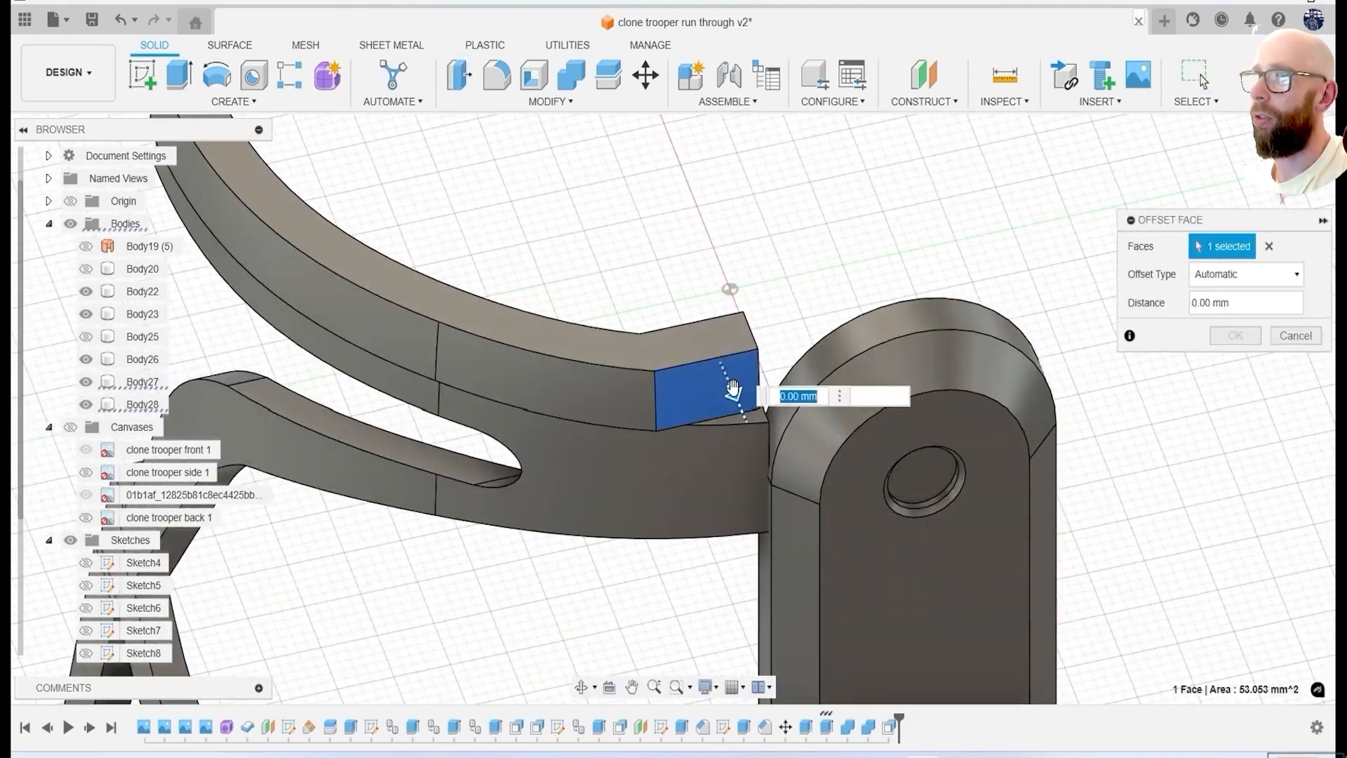
left_click_drag(752, 401, 759, 419)
middle_click_drag(777, 435, 782, 301, "shift")
left_click(1233, 337)
Extrude the brow strip's rear end into the ear panel as a new body and combine it with the strip.
scroll(802, 432, "up", 3)
middle_click_drag(800, 430, 785, 512, "shift")
left_click_drag(859, 318, 981, 357)
middle_click_drag(969, 400, 1028, 382, "shift")
left_click(1266, 461)
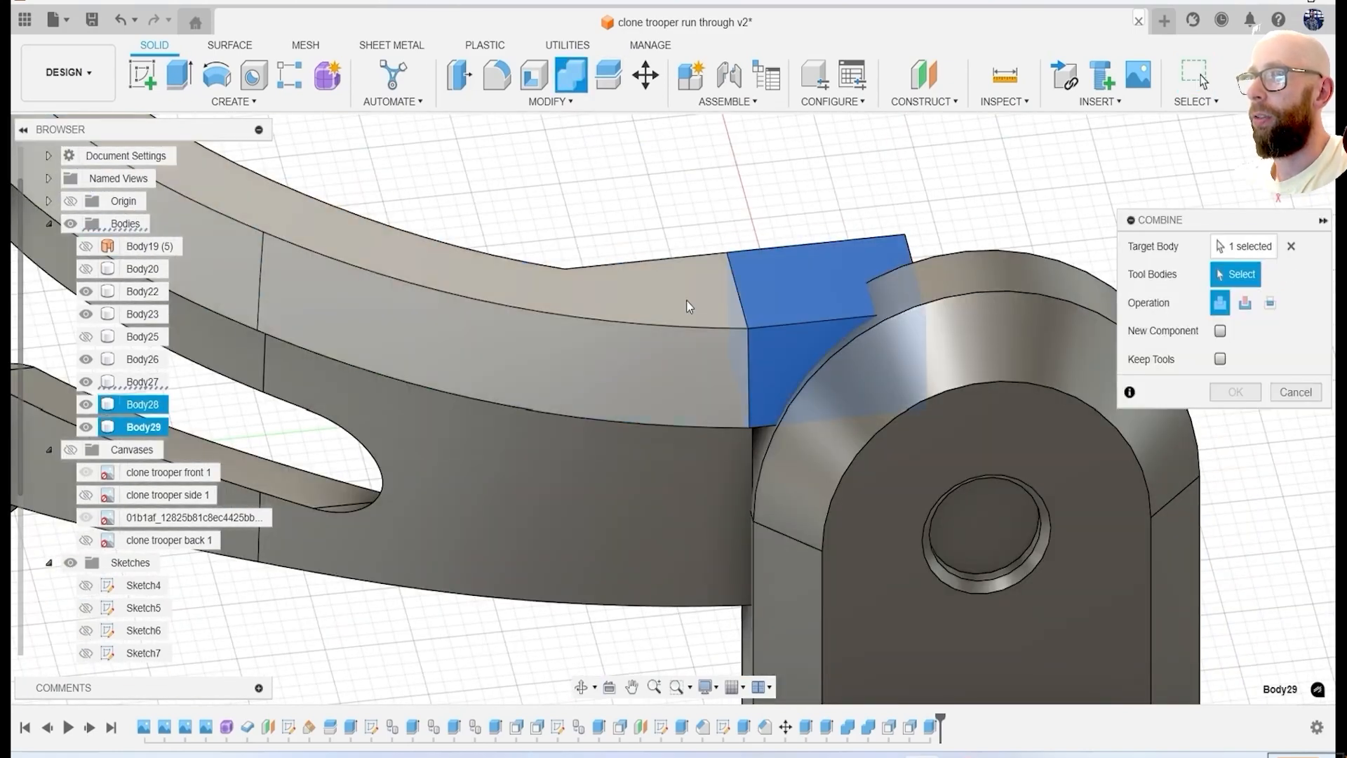
key("Return")
Extrude the visor border's rear end into the ear panel as a new body and combine it with the border.
key("e")
middle_click_drag(863, 456, 754, 463, "shift")
left_click(709, 517)
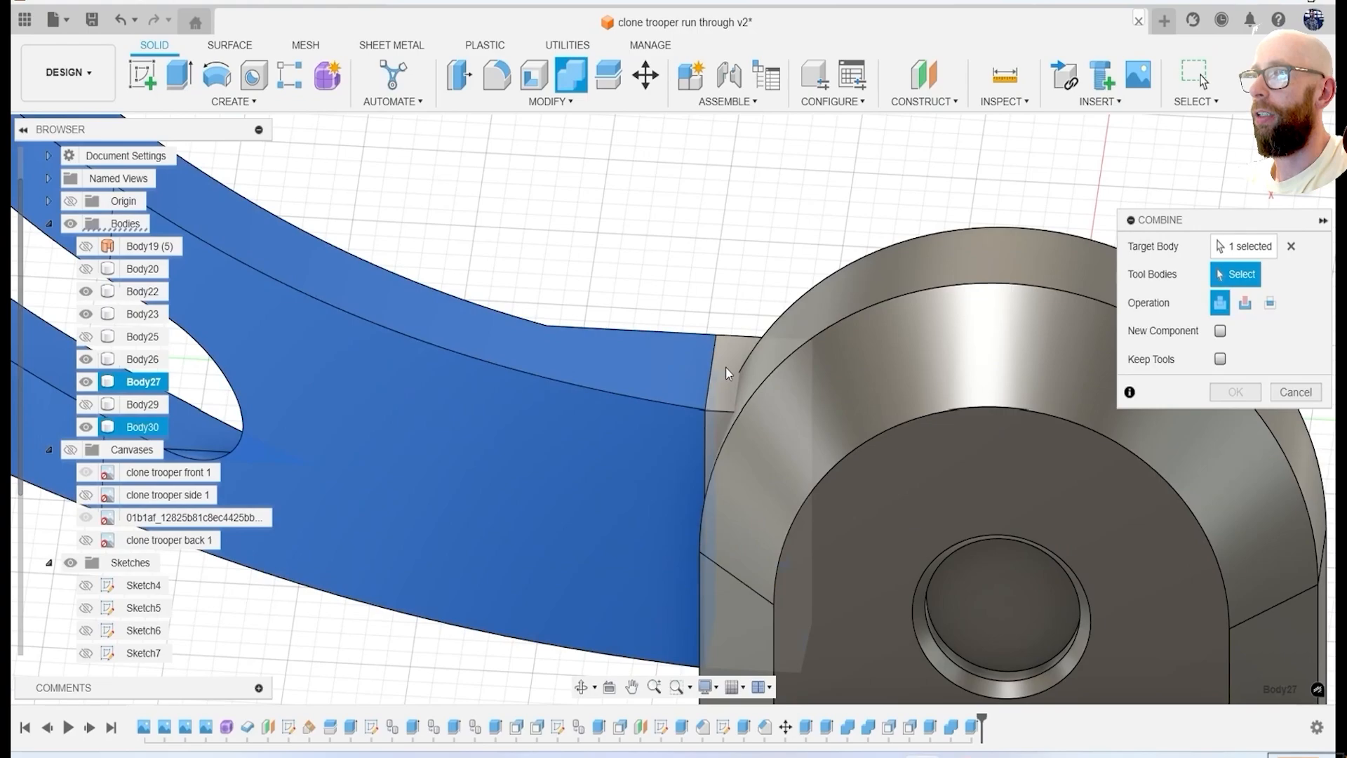
key("Return")
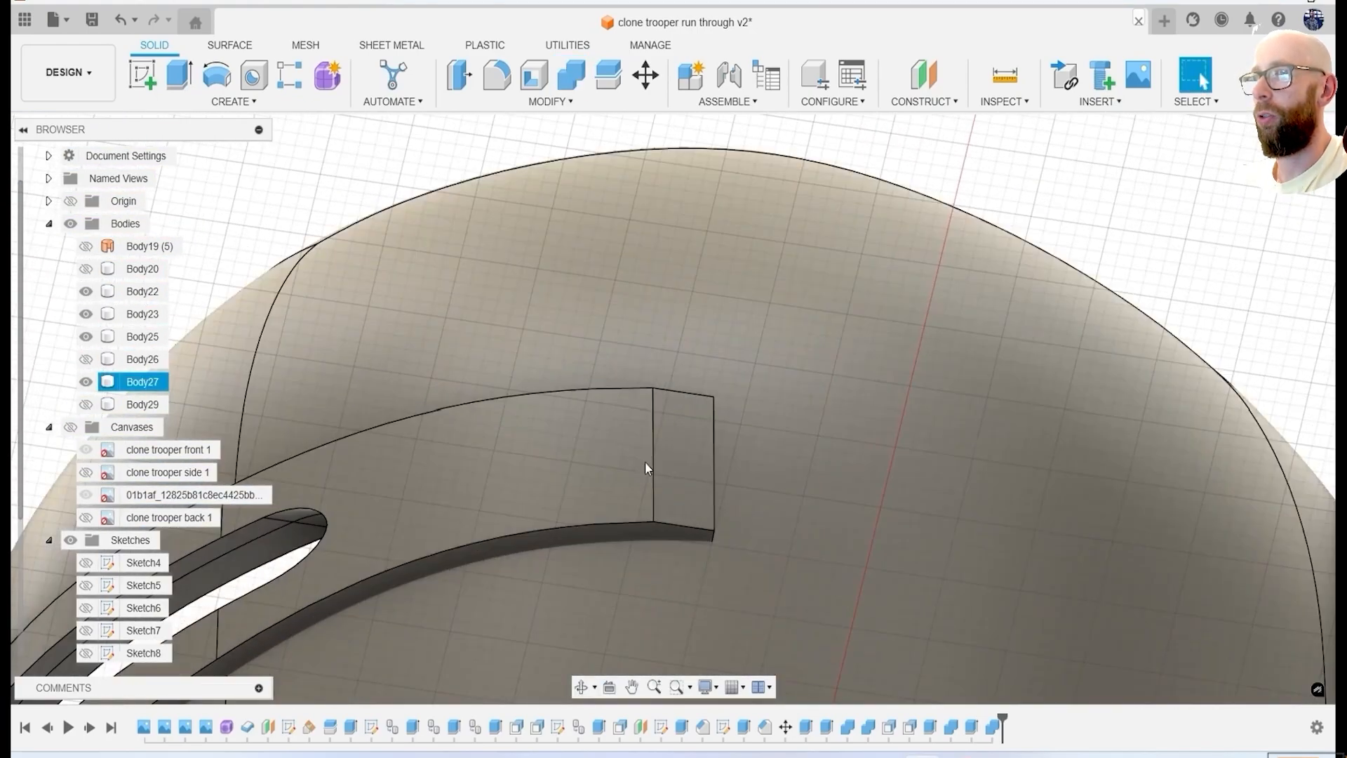
Fillet the outer bend edge of the visor border extension with a radius of about 24.47 mm.
key("f")
left_click(646, 438)
scroll(656, 442, "down", 2)
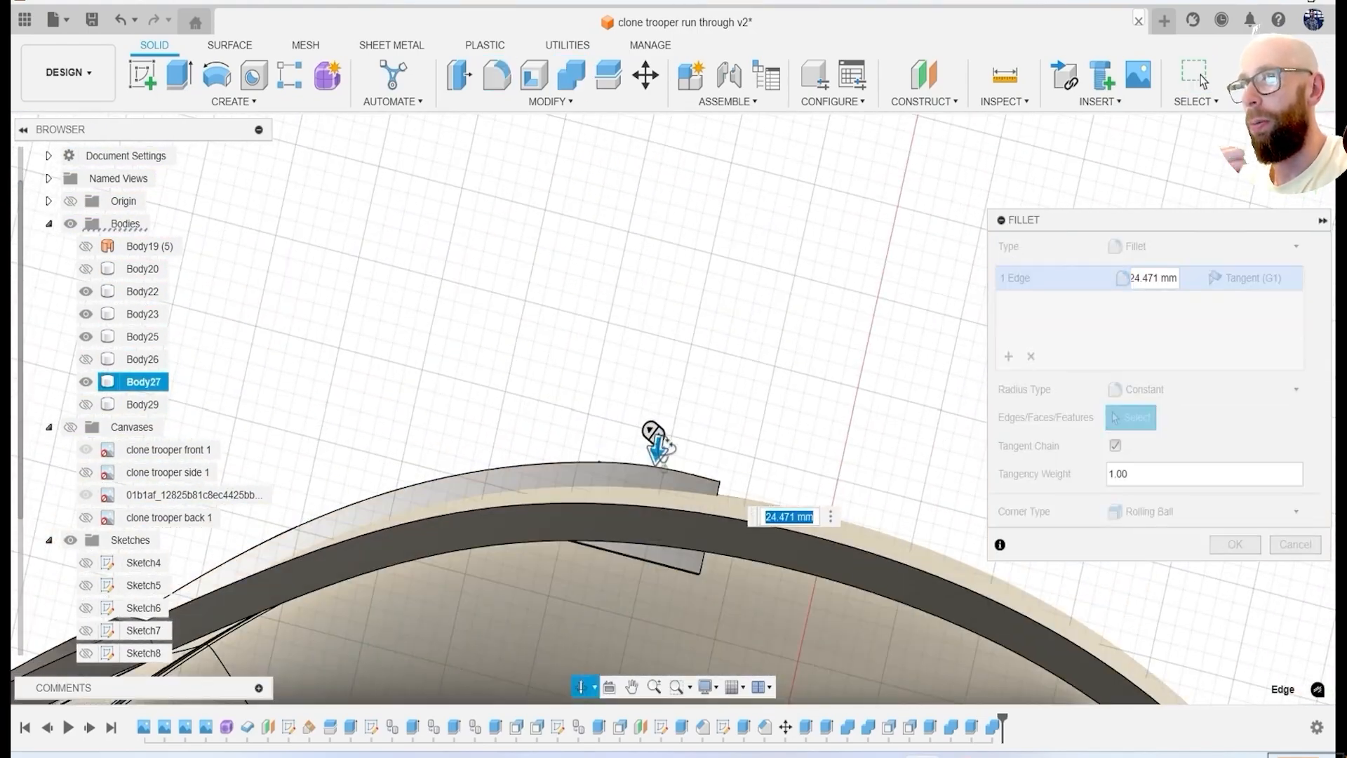
key("Return")
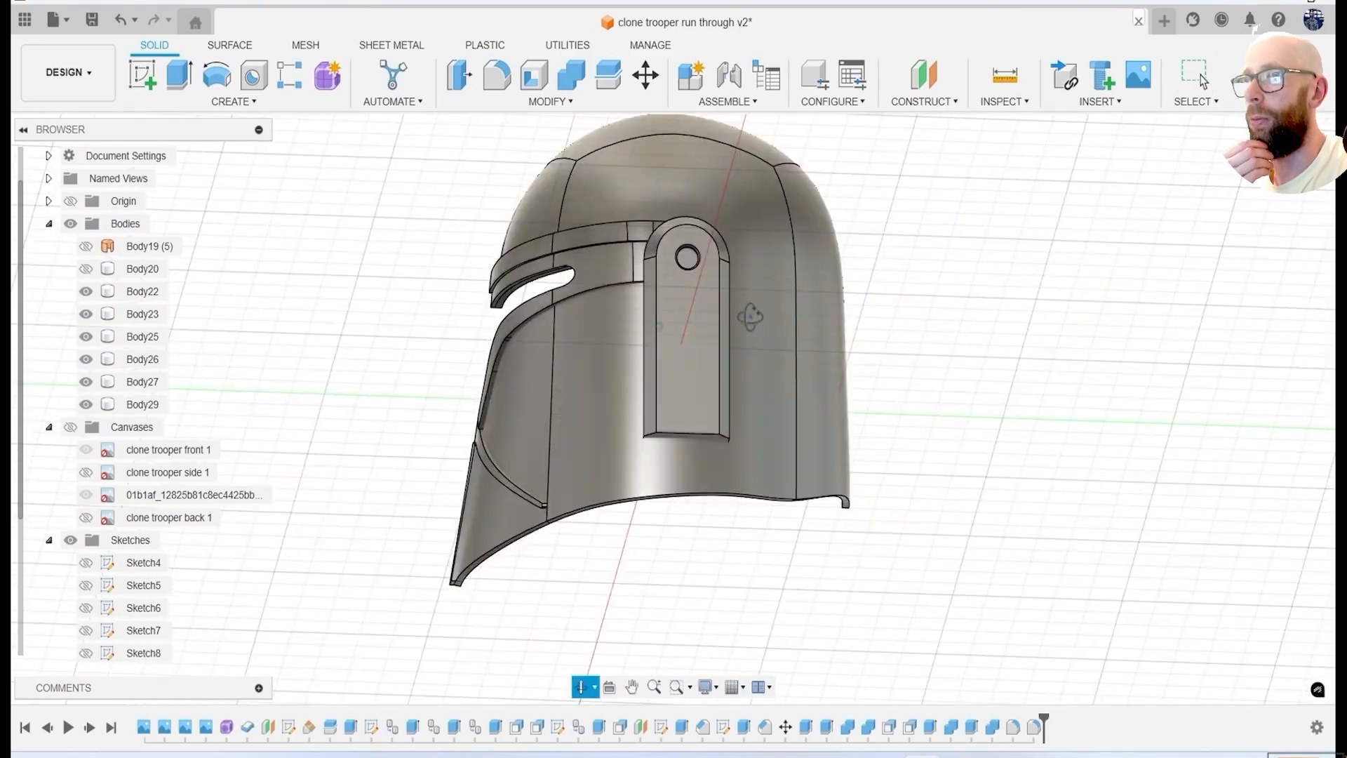
Save the helmet design as a new version.
middle_click_drag(751, 317, 878, 351, "shift")
left_click(96, 25)
left_click(761, 465)
Show the reference canvases and align the view side-on to compare the helmet with the side image.
middle_click_drag(914, 482, 765, 579, "shift")
scroll(690, 385, "up", 8)
middle_click_drag(677, 379, 764, 403, "shift")
middle_click_drag(894, 437, 859, 367)
left_click(71, 427)
left_click(1278, 163)
left_click(859, 366)
left_click(1279, 163)
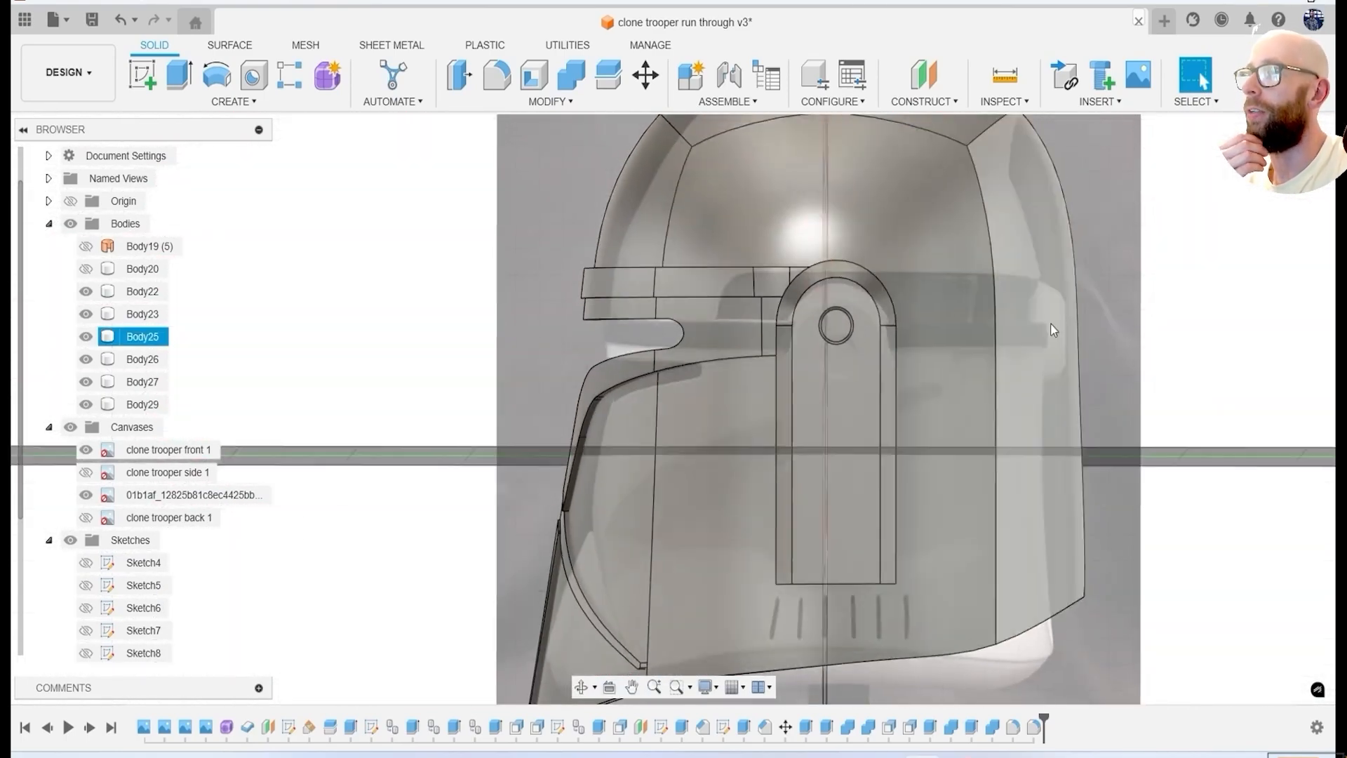
scroll(351, 396, "down", 3)
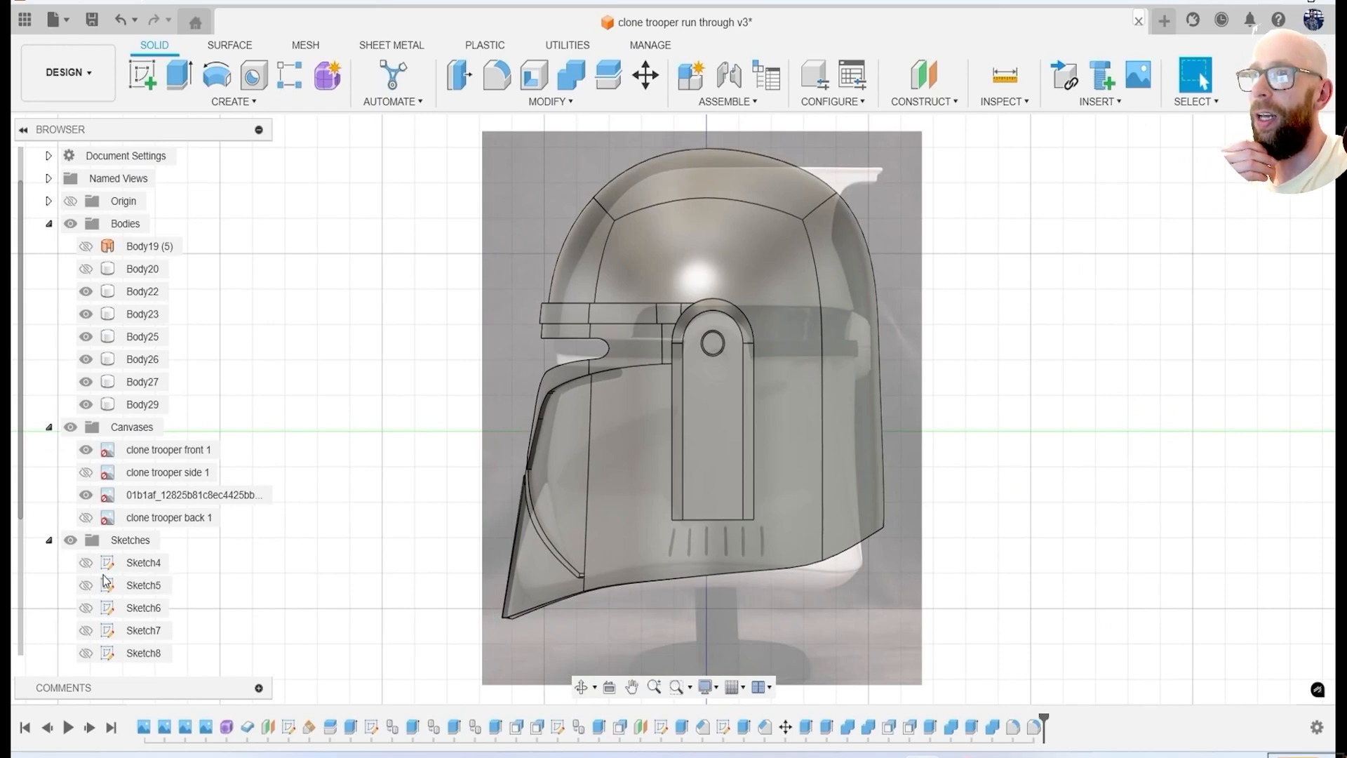
mouse_move(791, 526)
middle_mouse_down()
mouse_move(821, 469)
mouse_move(815, 414)
middle_mouse_up()
Start a sketch on Plane5 beside the helmet and show the clone trooper side 1 canvas.
scroll(105, 617, "down", 3)
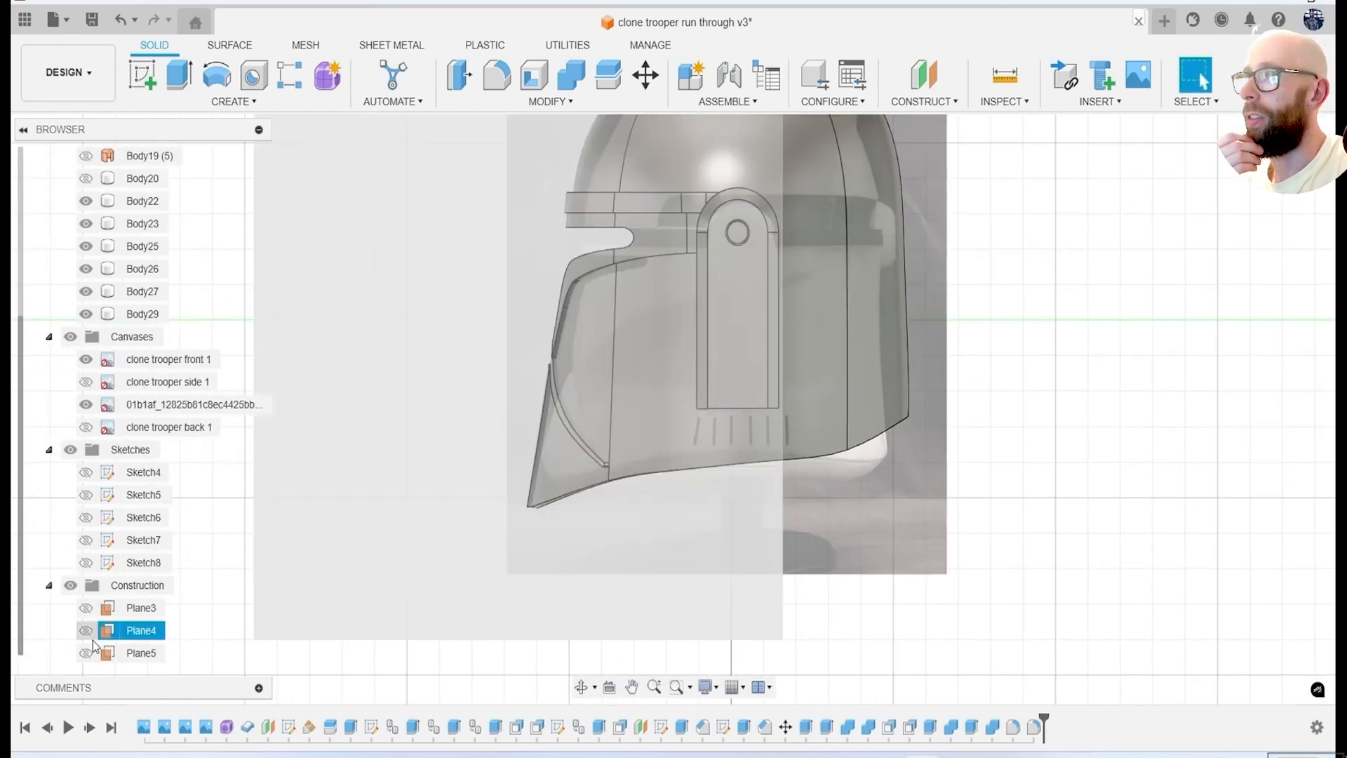
left_click(86, 653)
left_click(142, 75)
left_click(781, 265)
left_click(86, 381)
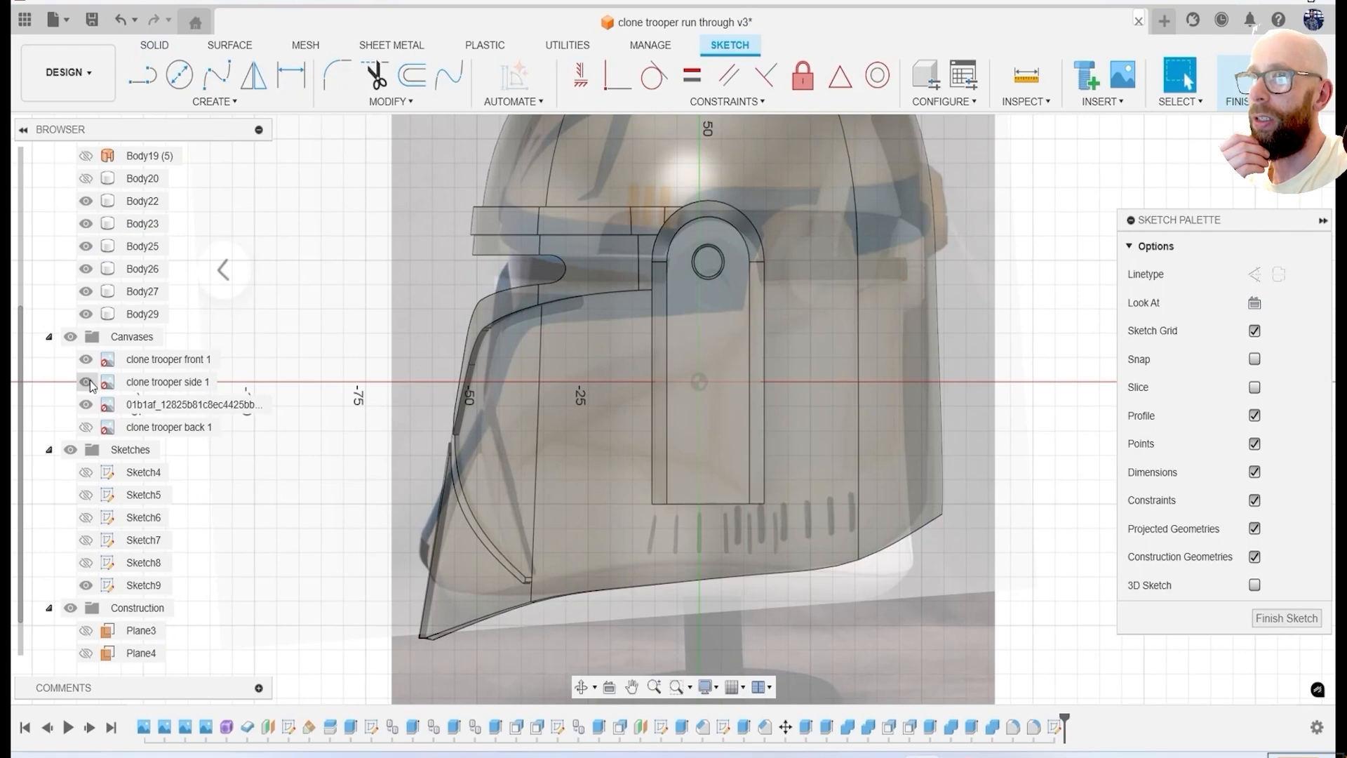
Hide the side 1 canvas, sketch a closed right triangle on the cheek ahead of the ear panel, and hide all canvases.
key("l")
scroll(651, 464, "up", 4)
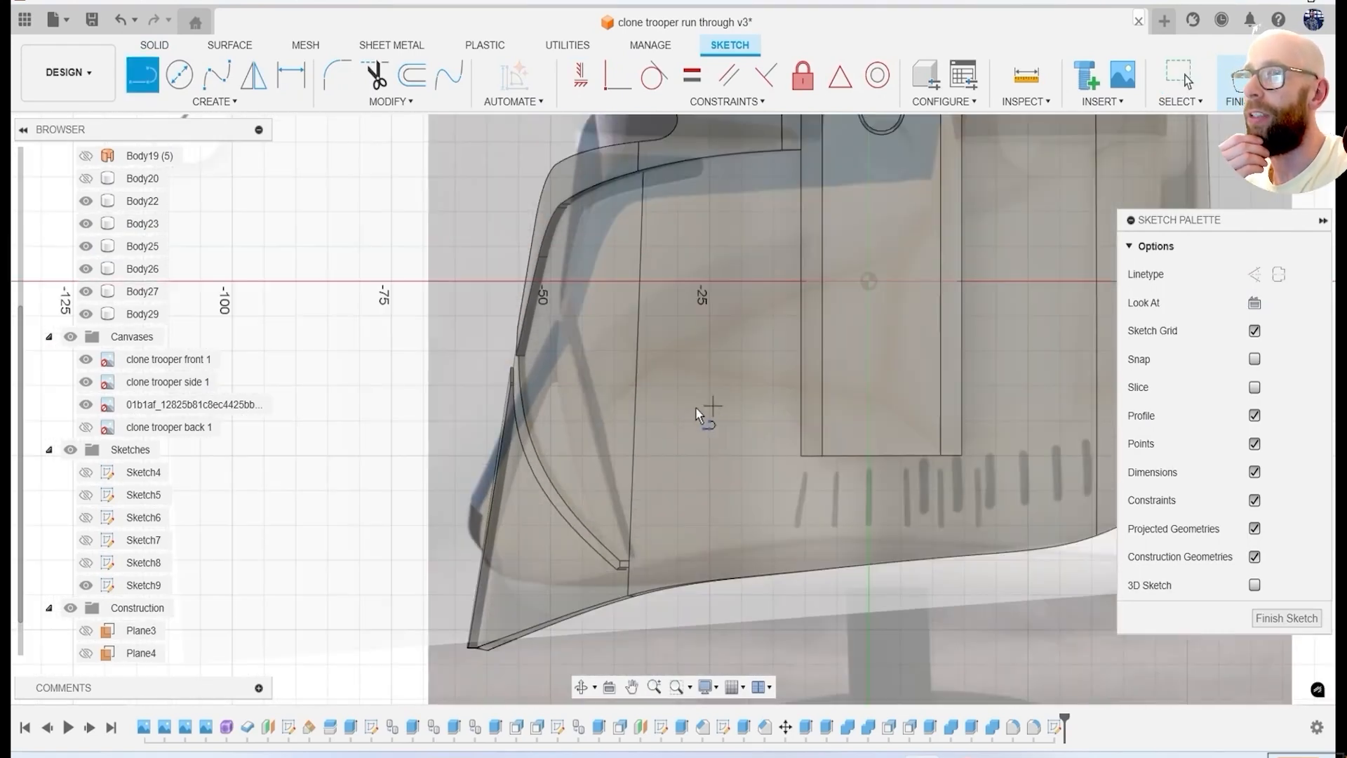
left_click(86, 382)
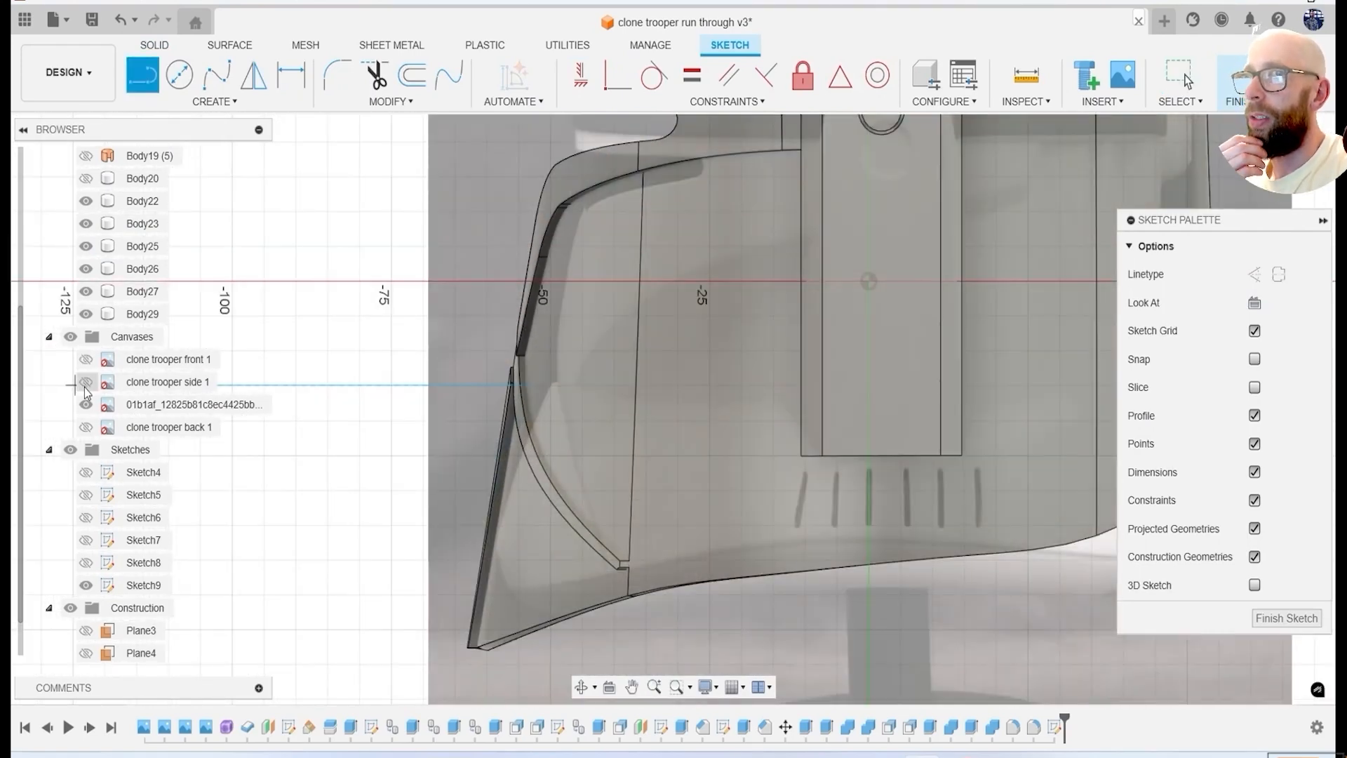
left_click(779, 405)
left_click(575, 405)
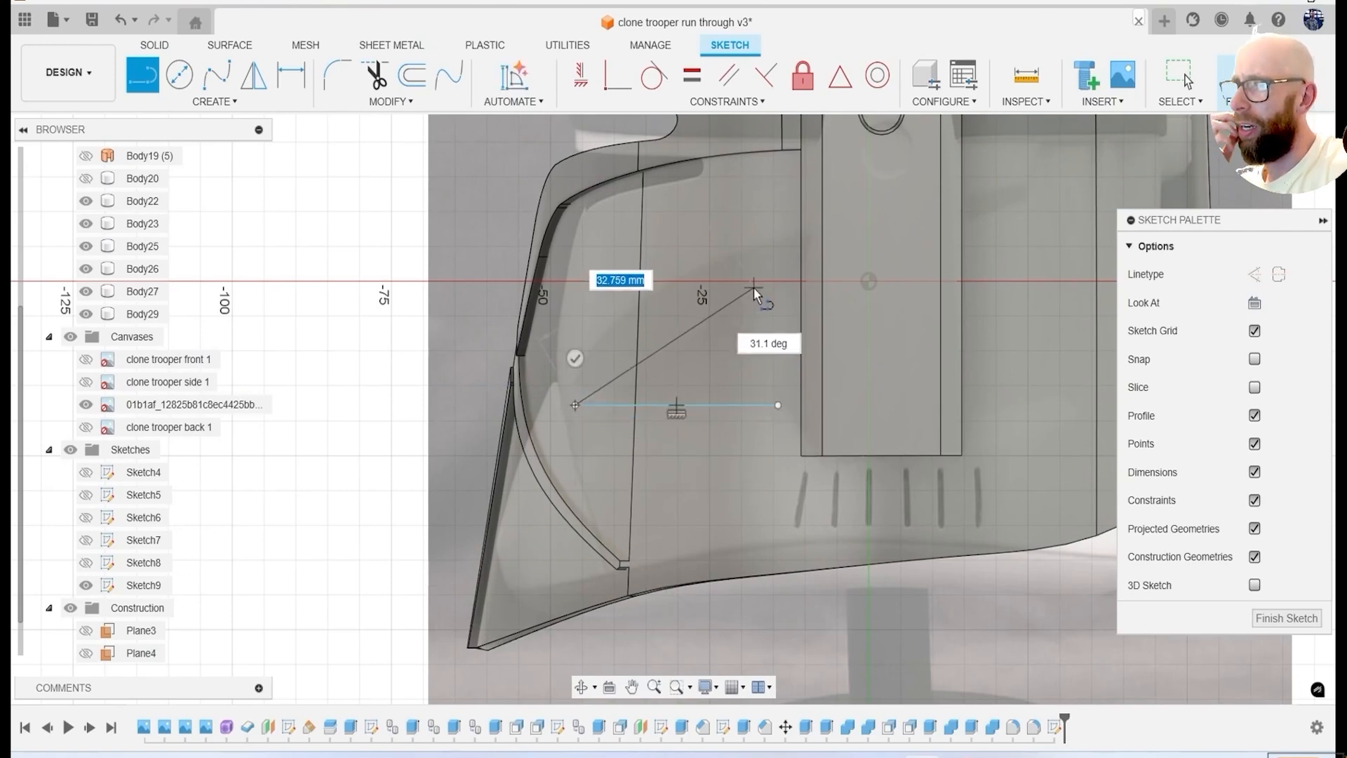
left_click(778, 278)
left_click(778, 405)
left_click(1237, 75)
left_click(70, 337)
middle_click_drag(589, 344, 712, 353, "shift")
left_click(712, 358)
key("e")
left_click_drag(711, 354, 646, 355)
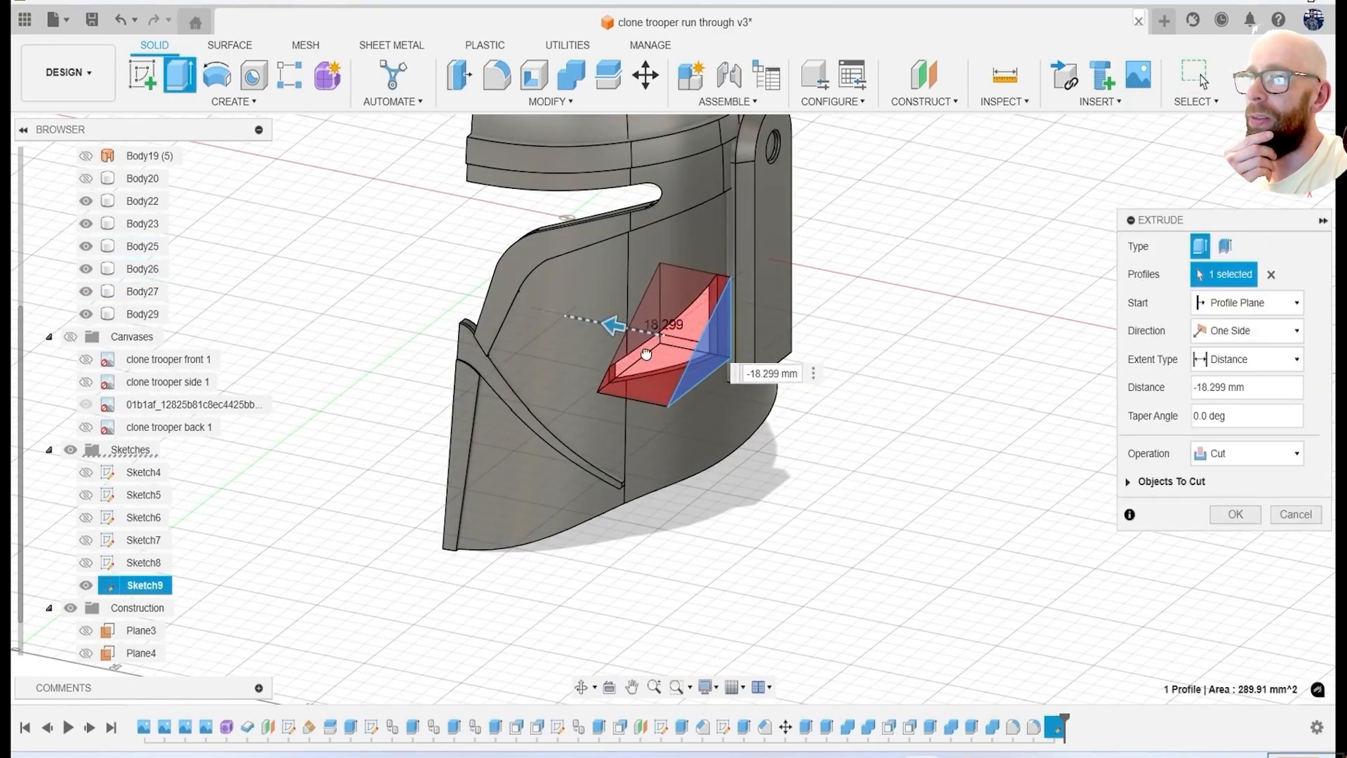
left_click(1295, 514)
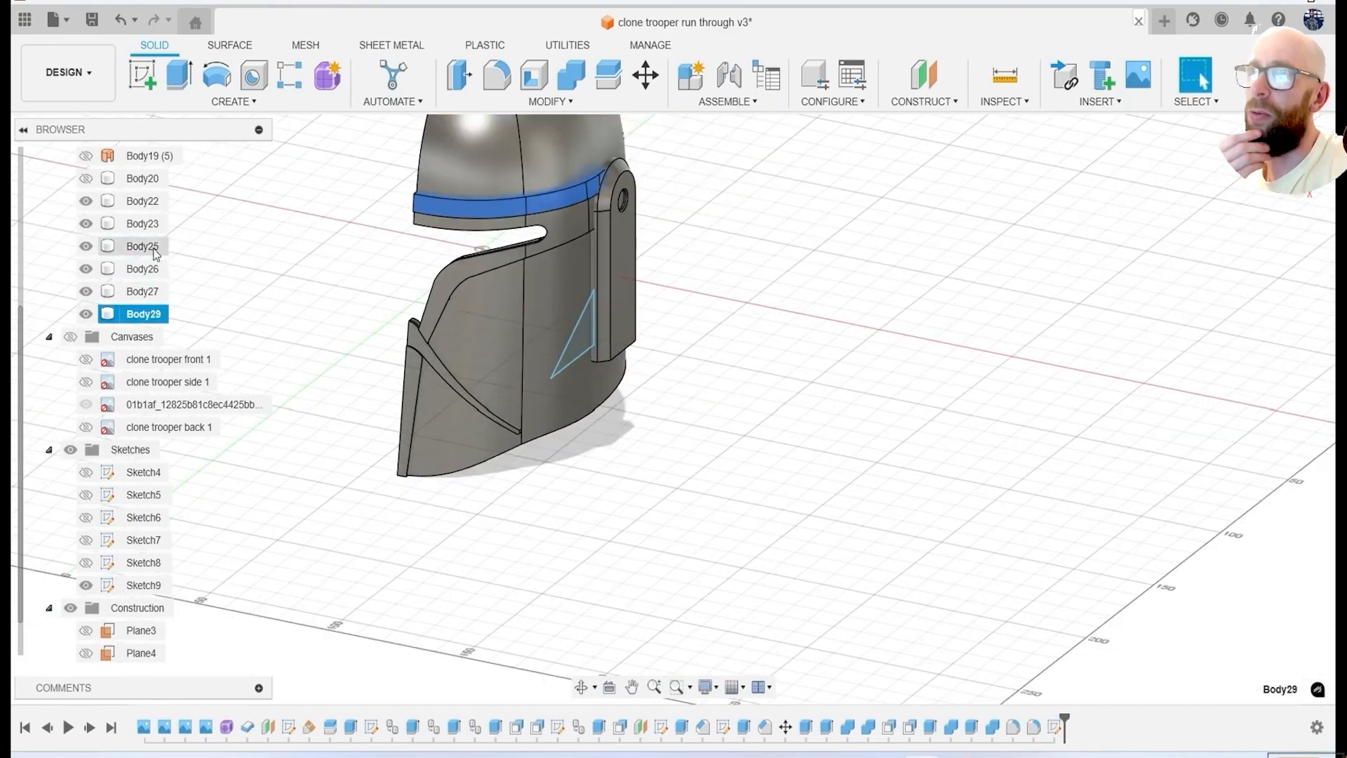
Isolate a copy of the helmet shell by hiding the other bodies.
left_click(86, 291)
left_click(86, 269)
scroll(577, 332, "up", 3)
Extrude the cheek triangle about -34.26 mm through the copied shell with the Intersect operation.
left_click(579, 336)
key("e")
left_click_drag(584, 338, 418, 304)
left_click(1227, 456)
left_click(1248, 513)
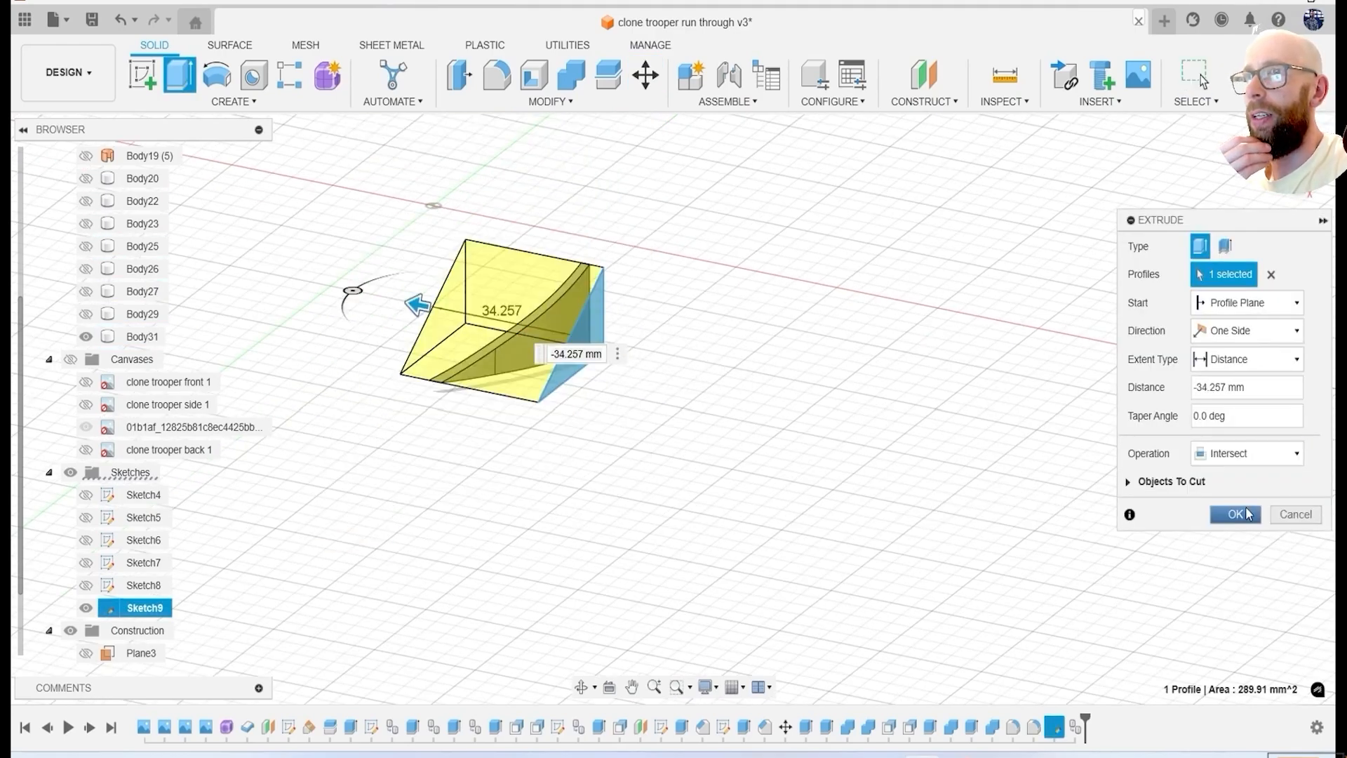
left_click(1248, 515)
Show the ear panel beside the triangular cheek piece, briefly displaying the helmet shell to check the piece's position.
left_click(85, 201)
left_click(86, 201)
left_click(86, 268)
left_click(85, 246)
middle_click_drag(415, 338, 566, 316, "shift")
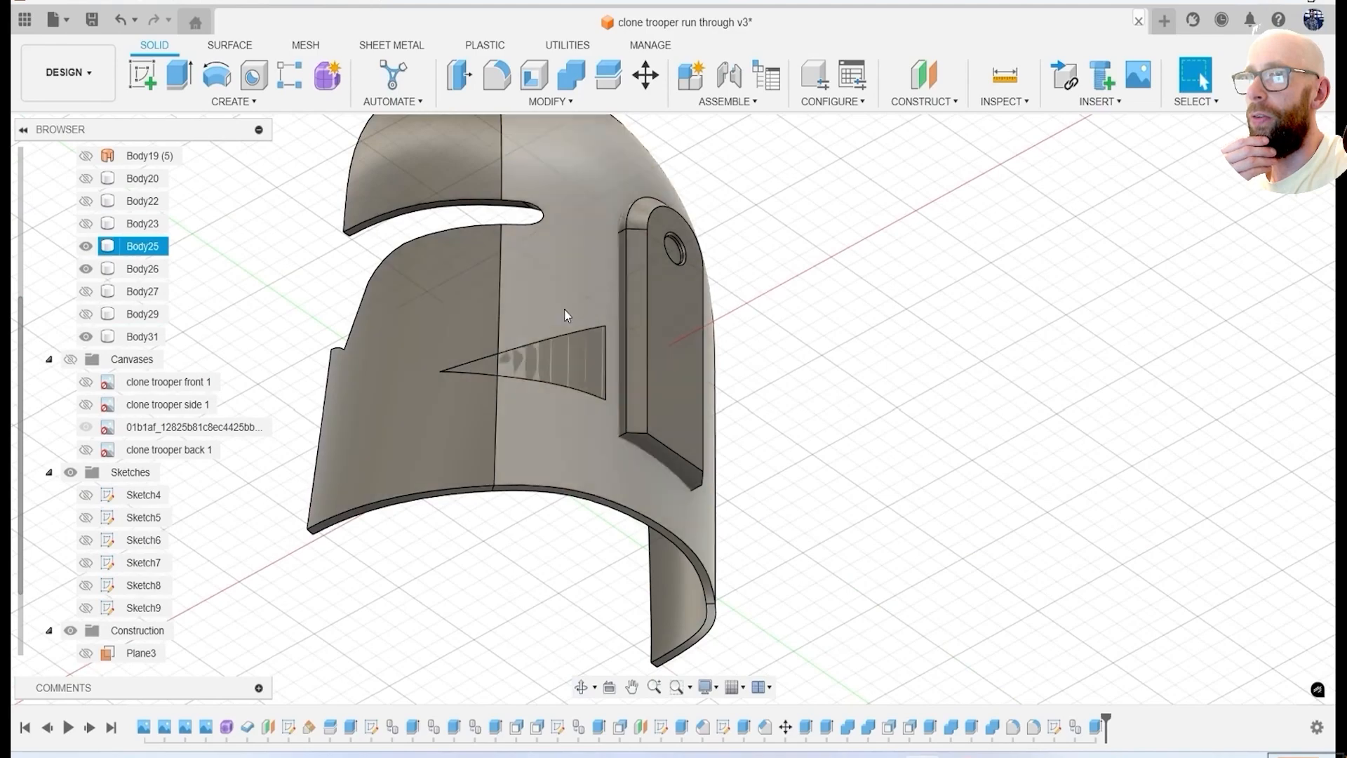
left_click(586, 361)
middle_click_drag(586, 361, 636, 452, "shift")
left_click(85, 247)
middle_click_drag(383, 286, 352, 283, "shift")
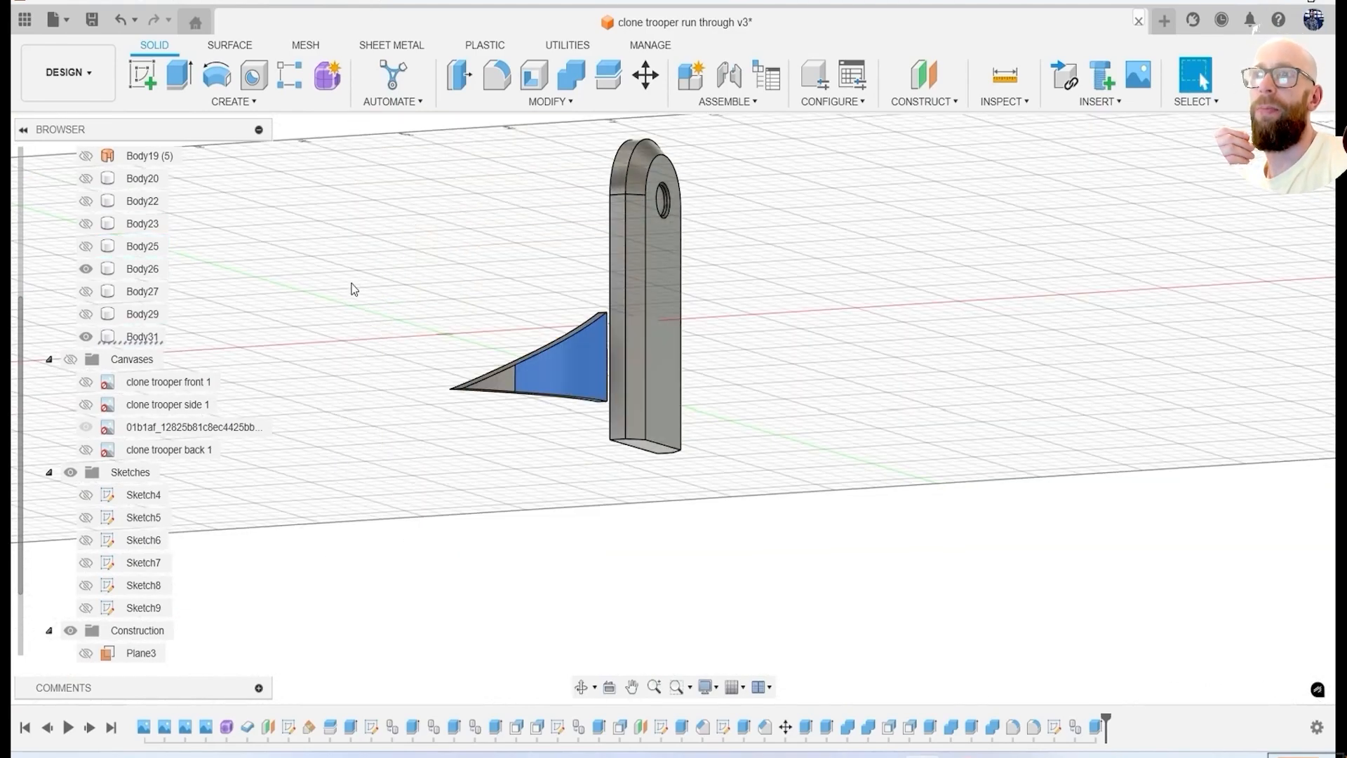
Thicken the triangular cheek piece by offsetting its two outer faces about 4.66 mm, and offset its two inner faces as well.
middle_click_drag(646, 408, 716, 505, "shift")
scroll(610, 400, "up", 2)
left_click(460, 75)
scroll(593, 359, "up", 2)
left_click(581, 385)
left_click_drag(470, 446, 492, 456)
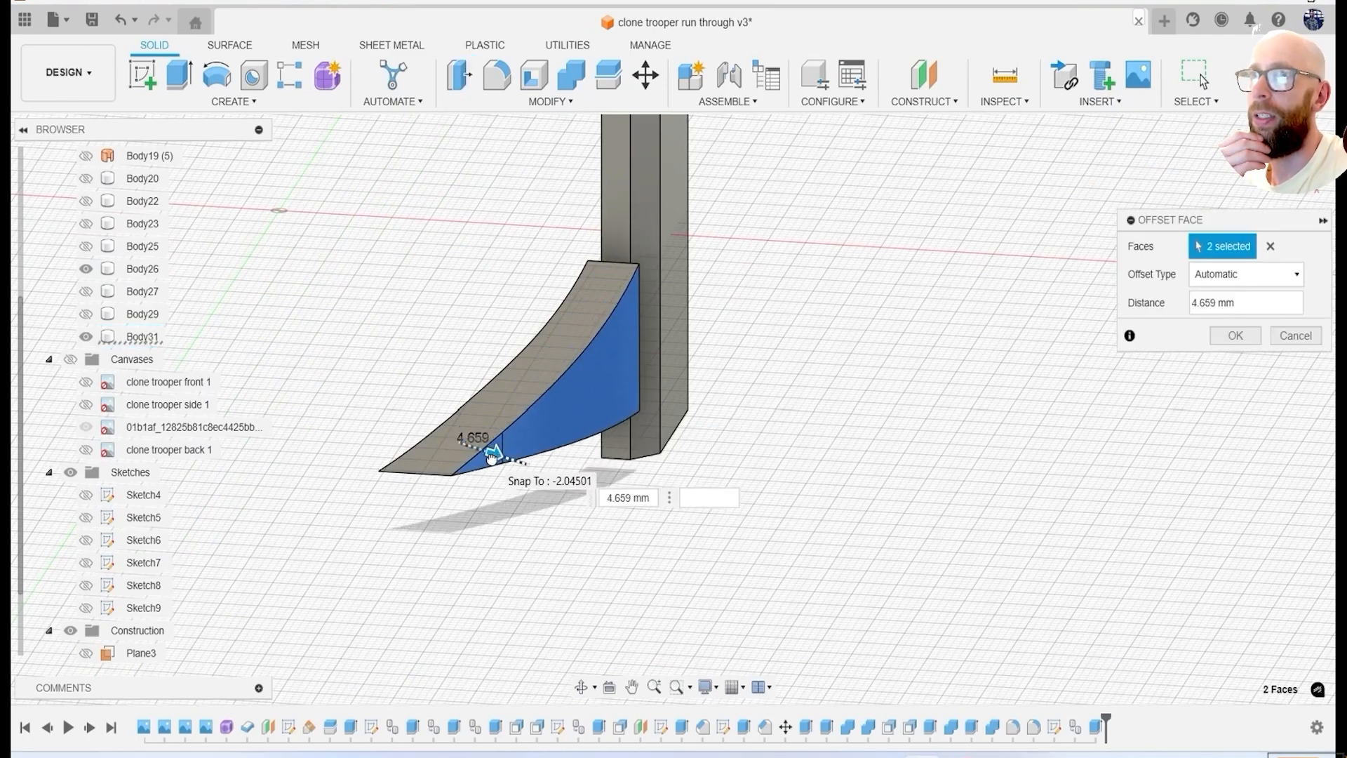
left_click(1235, 335)
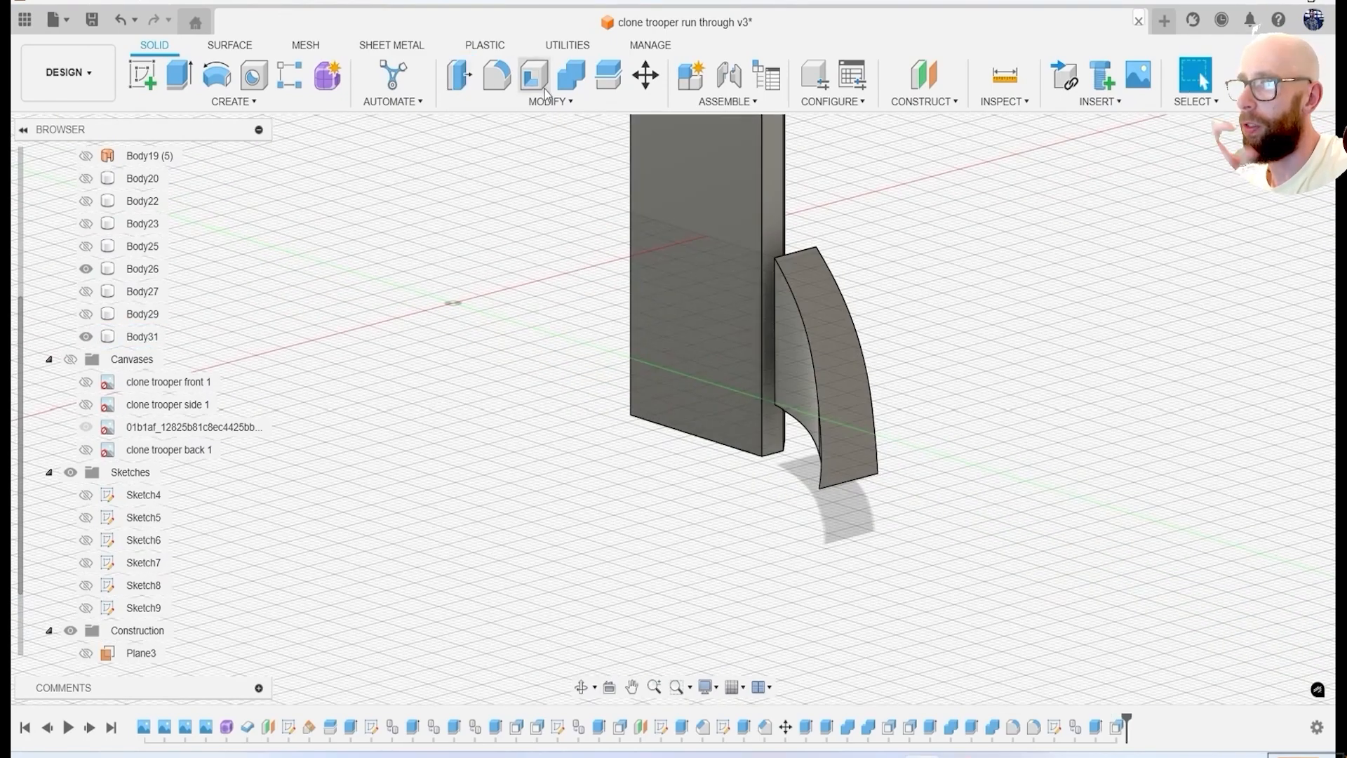
key("q")
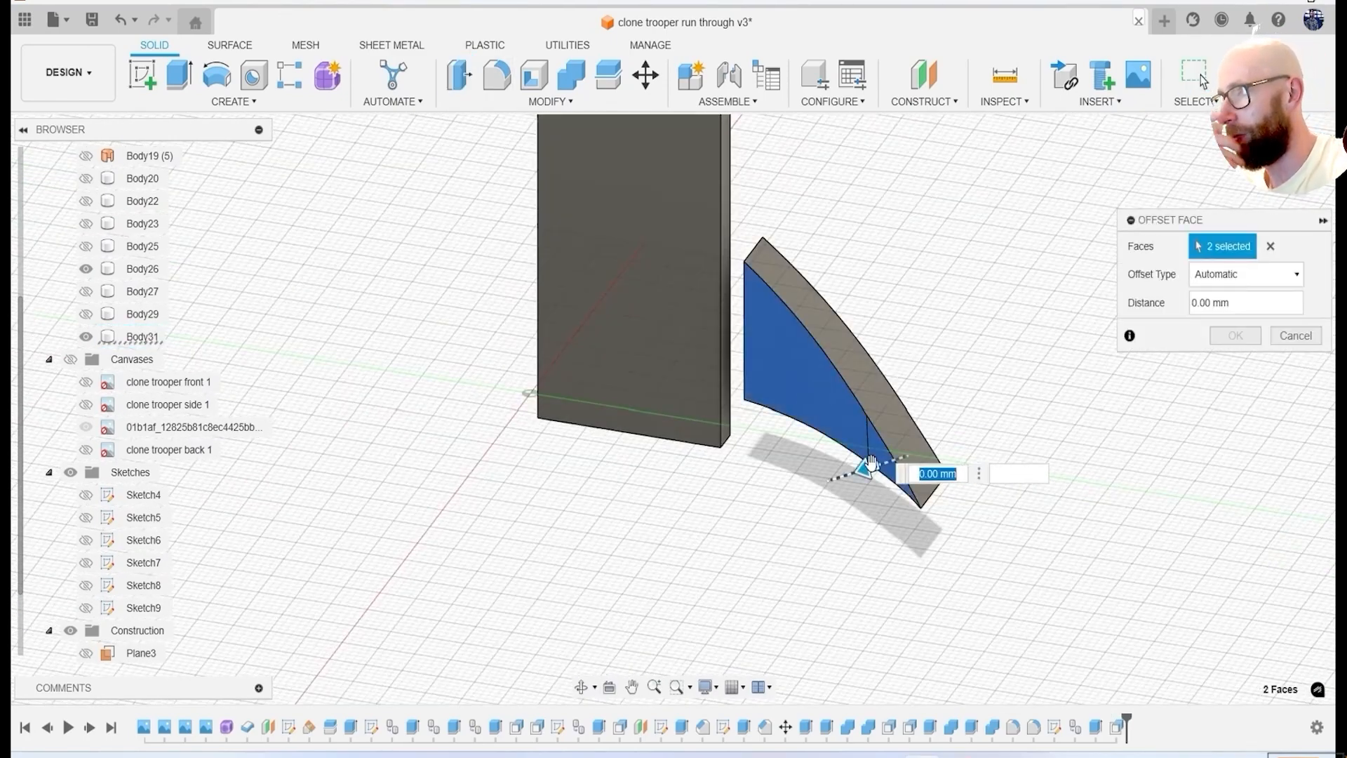
left_click(1240, 340)
Show the helmet shell and combine it with the triangular cheek piece as the tool body, using the Cut operation.
left_click(86, 315)
left_click(85, 314)
left_click(86, 246)
middle_click_drag(393, 309, 712, 417, "shift")
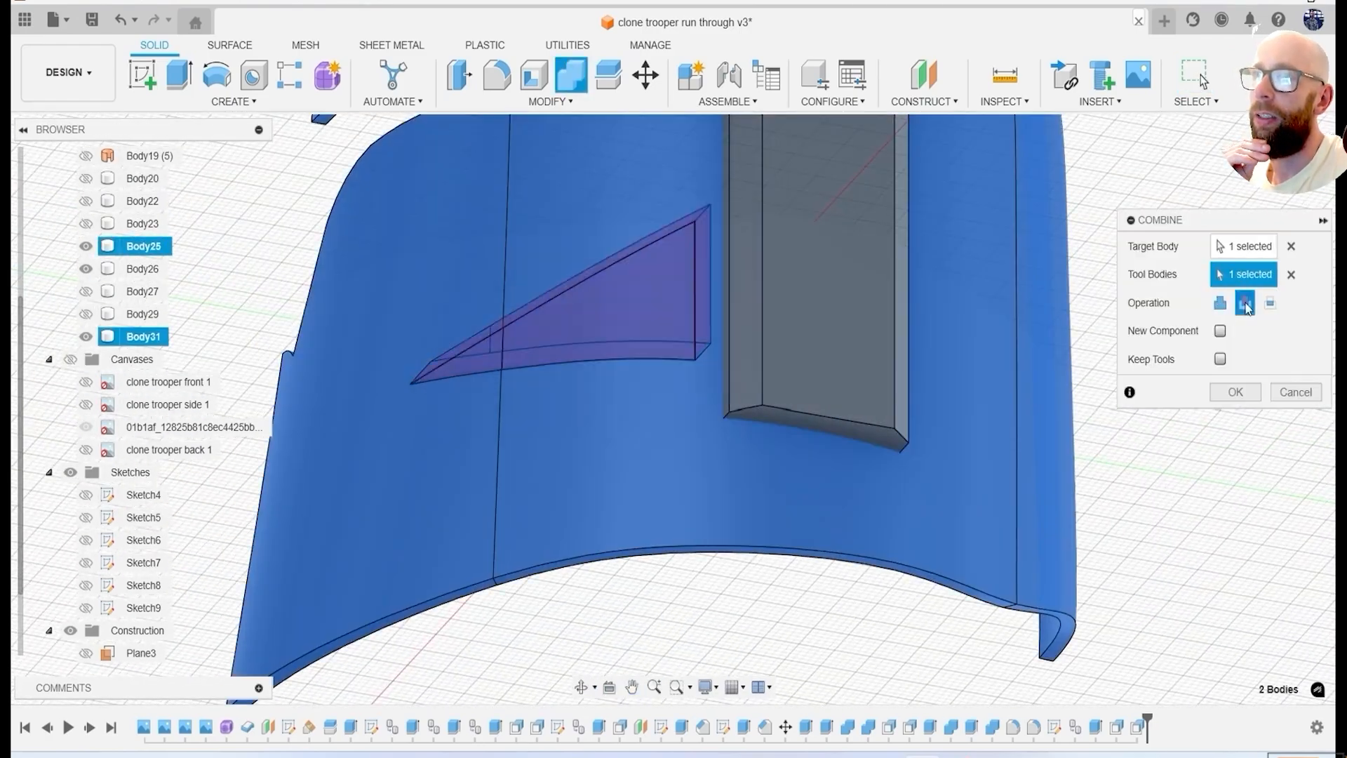
middle_click_drag(692, 372, 941, 292, "shift")
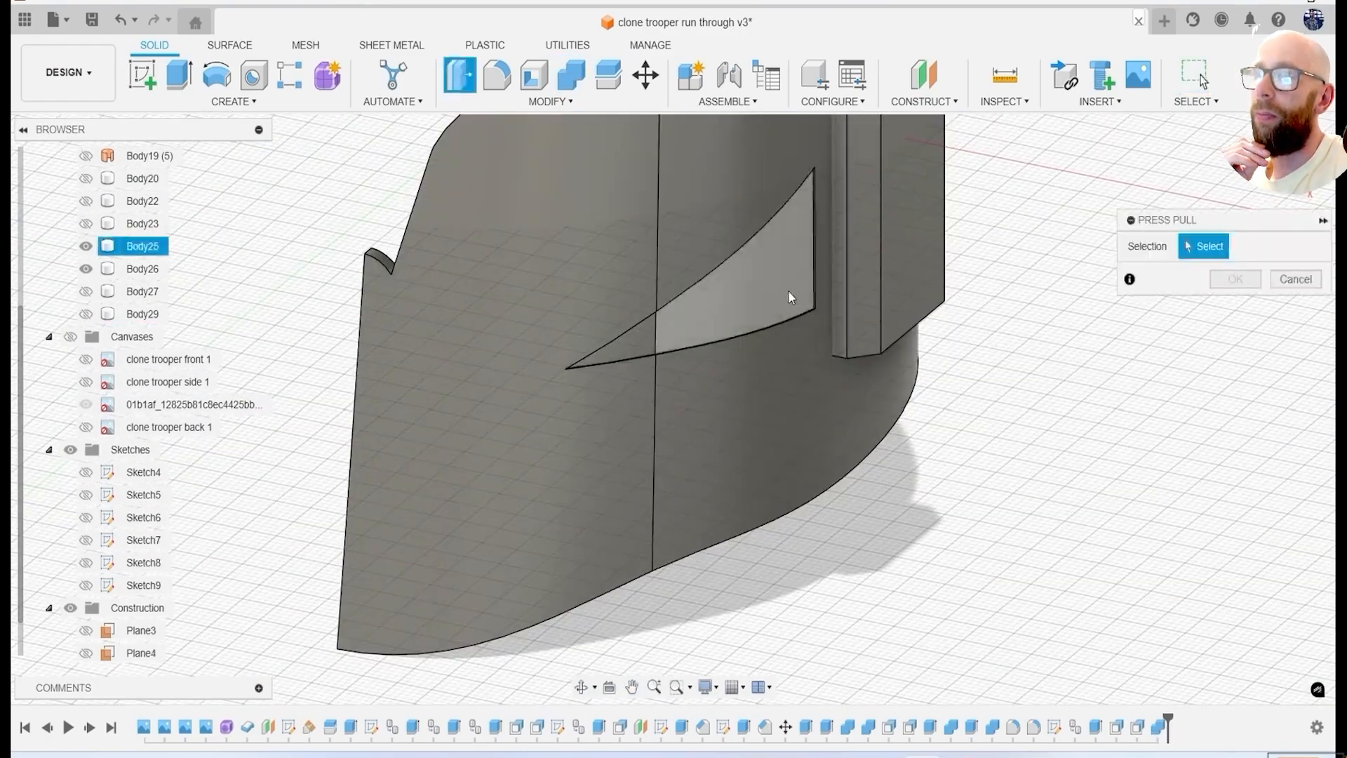
Offset the two triangular floor faces of the cheek recess by -2.421 mm.
left_click(631, 344)
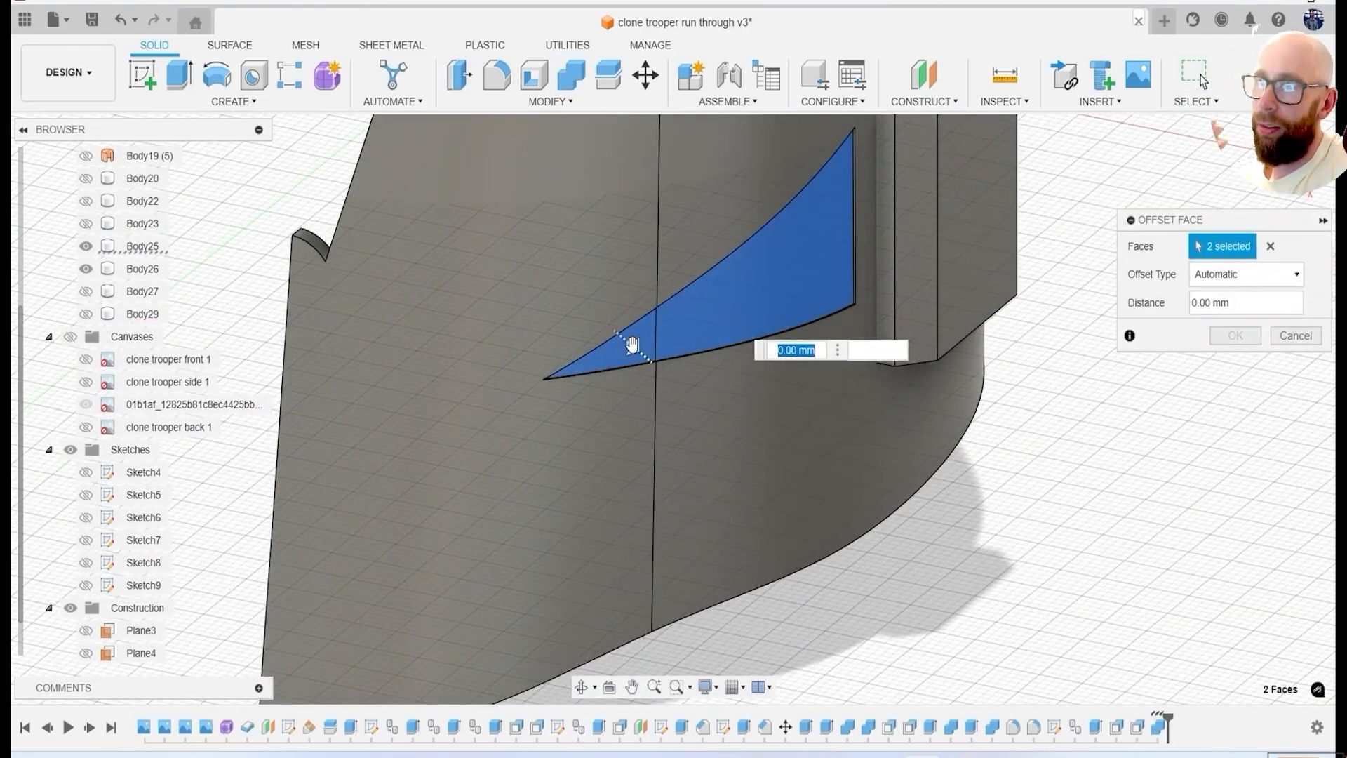
left_click_drag(616, 334, 640, 352)
middle_click_drag(640, 352, 812, 620, "shift")
left_click(1235, 335)
middle_click_drag(941, 393, 1003, 547, "shift")
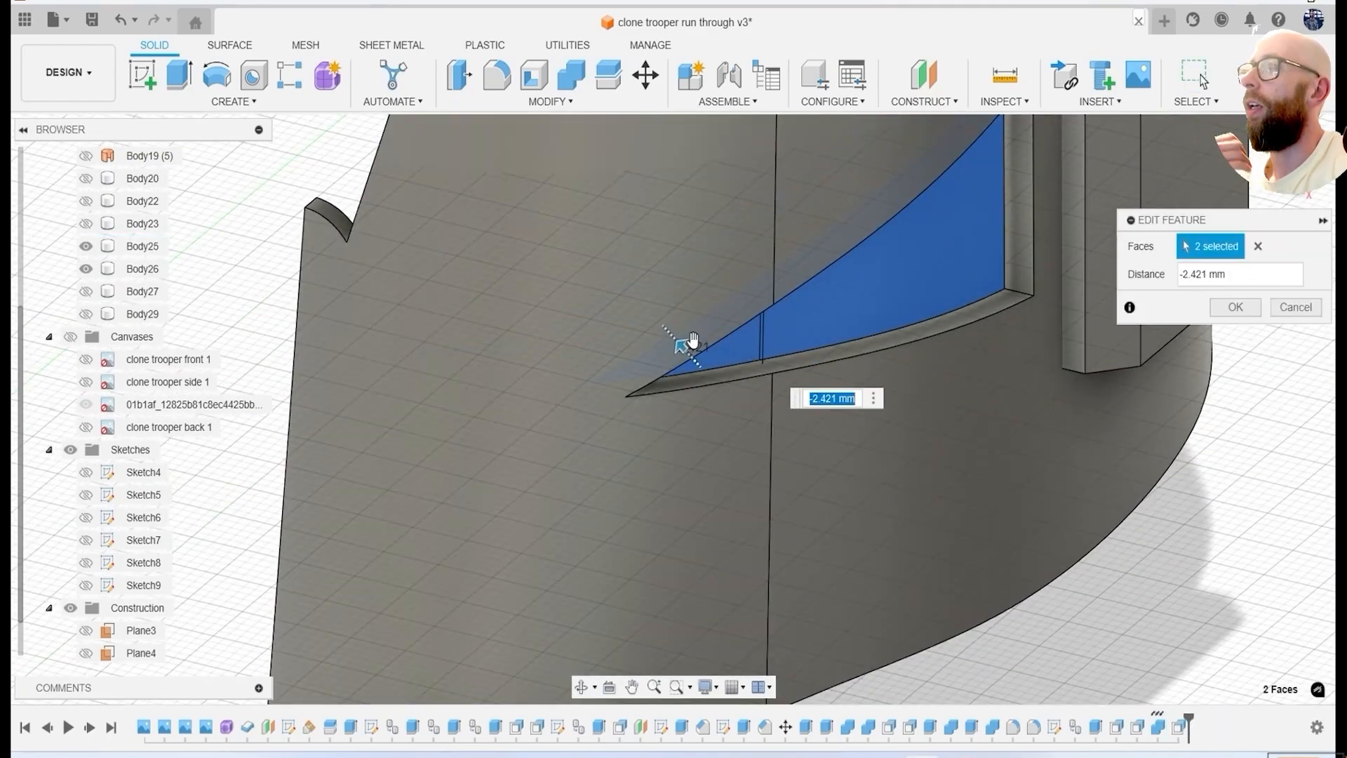
key("Return")
scroll(1081, 426, "down", 4)
Roll the timeline back to just before the cheek recess's floor offset.
left_click_drag(1180, 719, 1168, 719)
scroll(1144, 593, "down", 4)
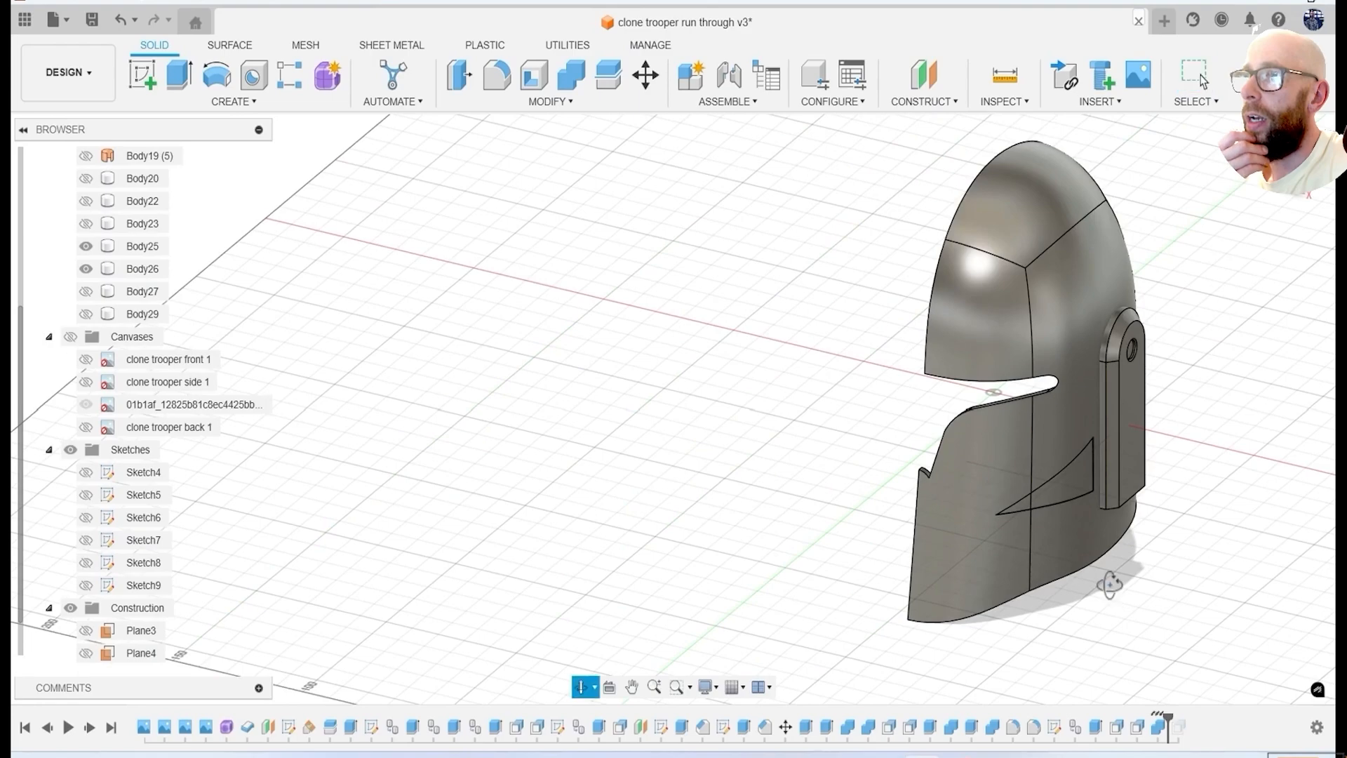
middle_click_drag(1110, 586, 1305, 566, "shift")
Thicken the helmet shell inward by offsetting its five inner faces 4 mm.
key("q")
left_click(1035, 283)
left_click(1056, 197)
left_click(941, 310)
middle_click_drag(941, 313, 818, 529, "shift")
left_click(818, 529)
left_click(788, 343)
middle_click_drag(787, 342, 853, 428, "shift")
left_click_drag(779, 369, 770, 373)
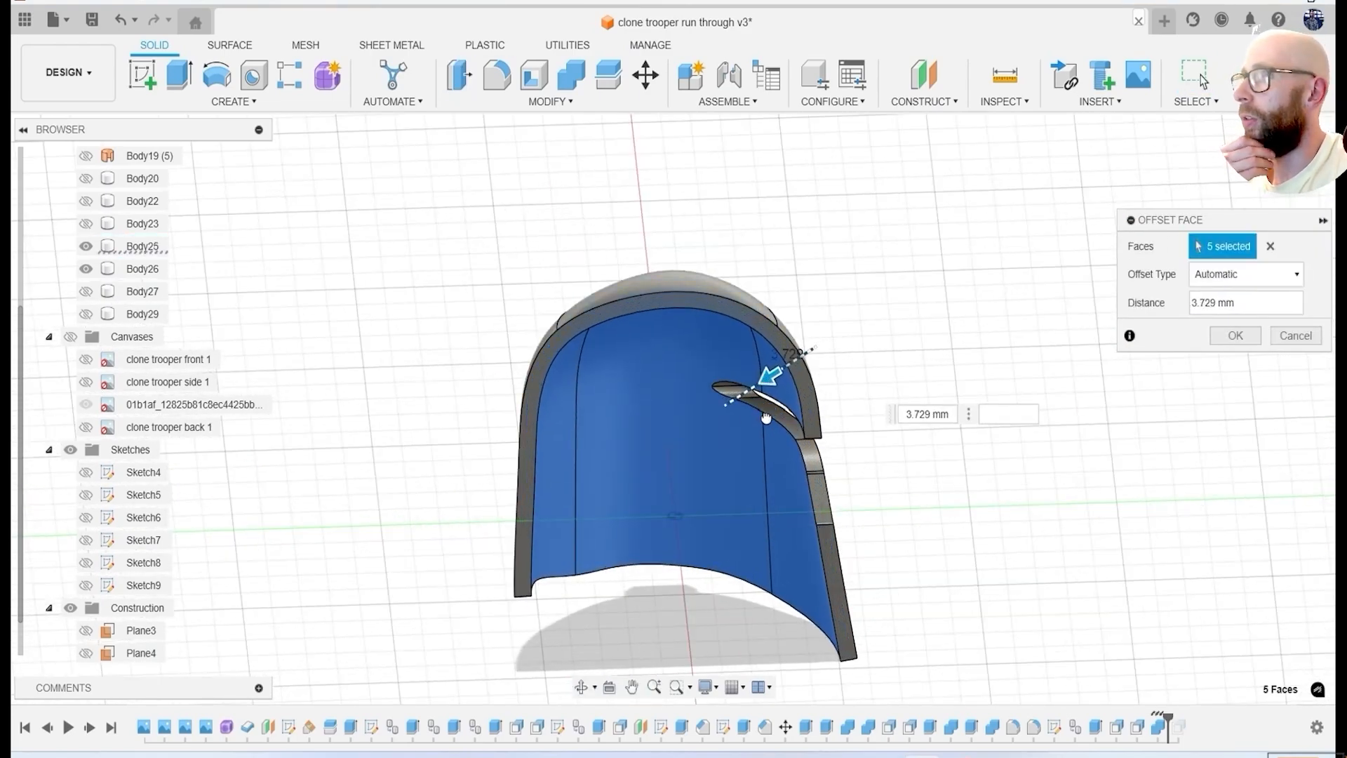
left_click_drag(1059, 532, 1055, 535)
middle_click_drag(1056, 534, 995, 472, "shift")
type("234")
key("BackSpace")
key("BackSpace")
type("4")
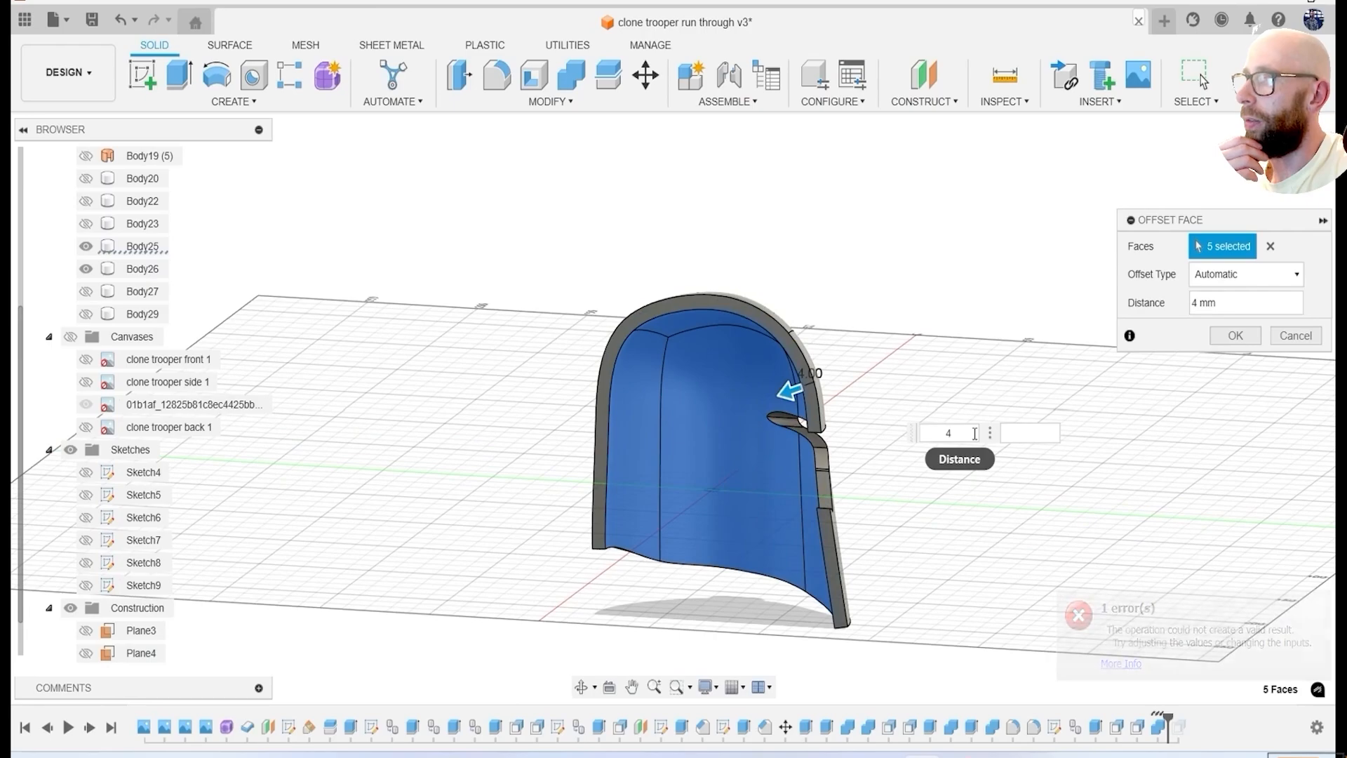
left_click(1240, 338)
Offset the two triangular cheek faces inward to sink a recess into the thickened shell.
middle_click_drag(1081, 497, 912, 491, "shift")
scroll(743, 522, "up", 5)
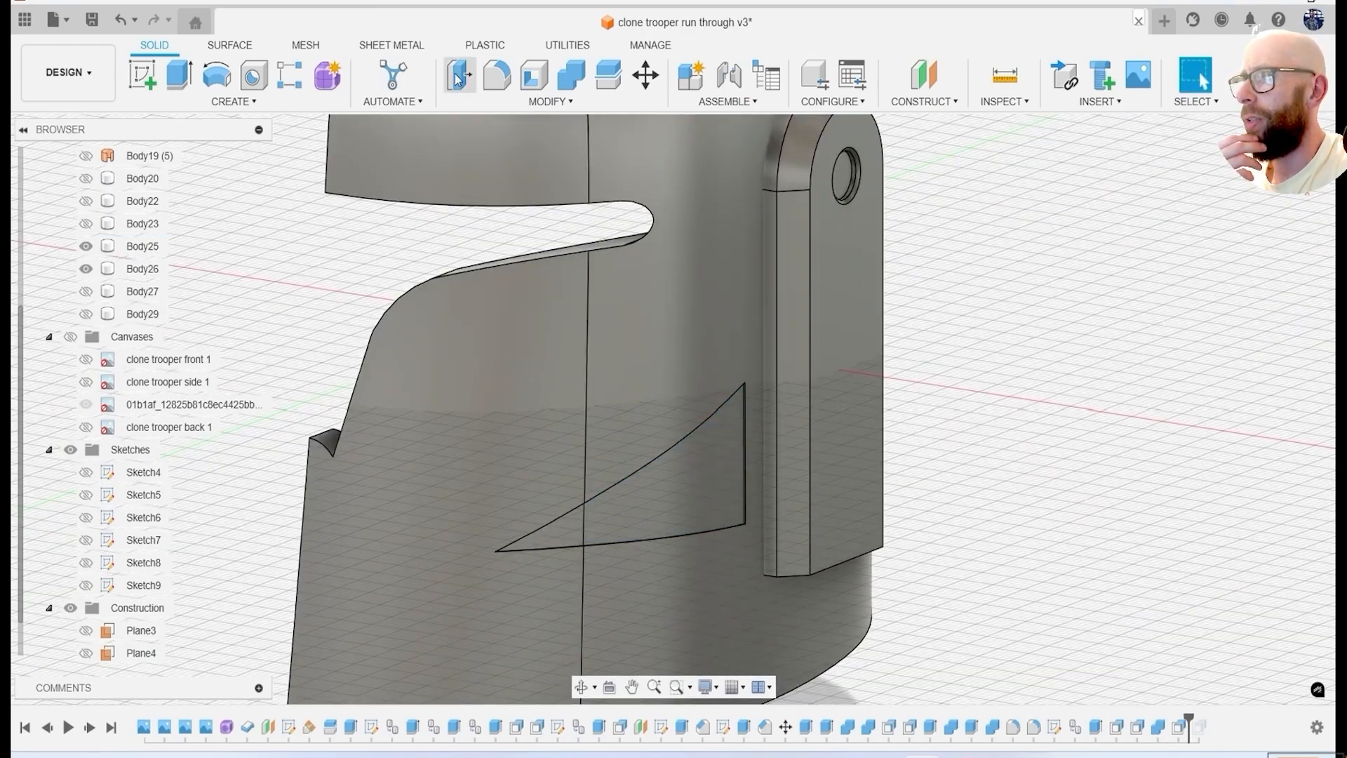
key("q")
left_click(702, 503)
left_click(563, 534)
middle_click_drag(563, 533, 530, 551, "shift")
left_click_drag(570, 536, 583, 543)
left_click(1235, 338)
Try an equal-distance chamfer of 3.3 mm on the five outer edges of the triangular cheek recess.
middle_click_drag(1179, 404, 1123, 480, "shift")
left_click(551, 102)
left_click(491, 162)
left_click(682, 386)
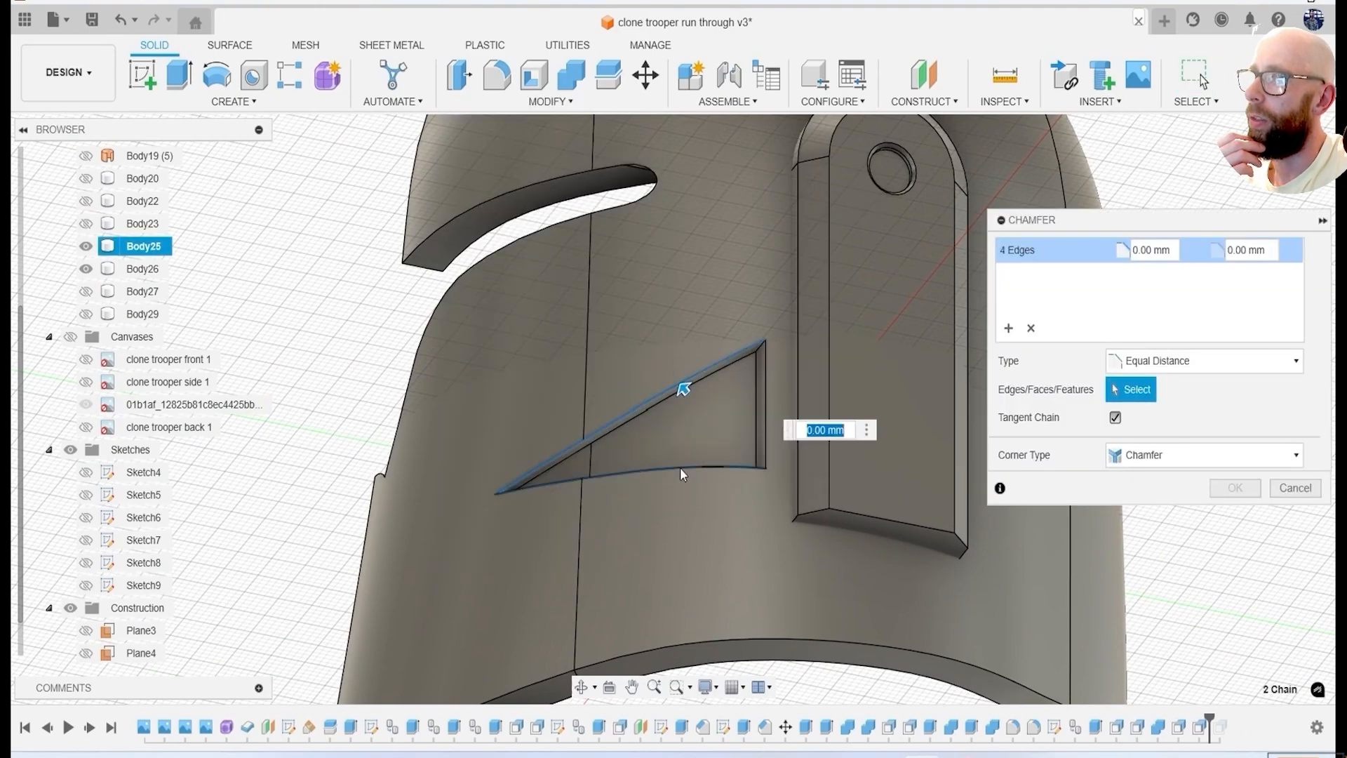
left_click_drag(682, 385, 681, 380)
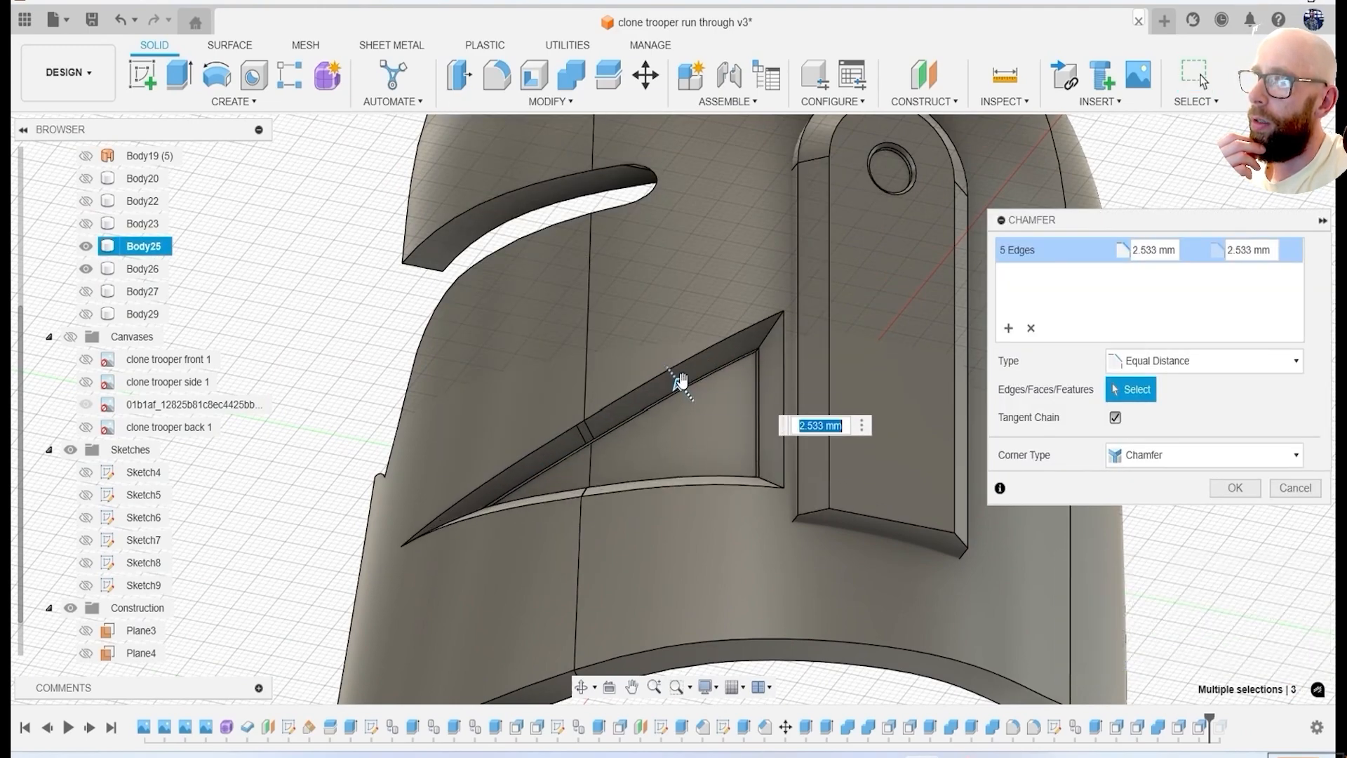
type("3.1")
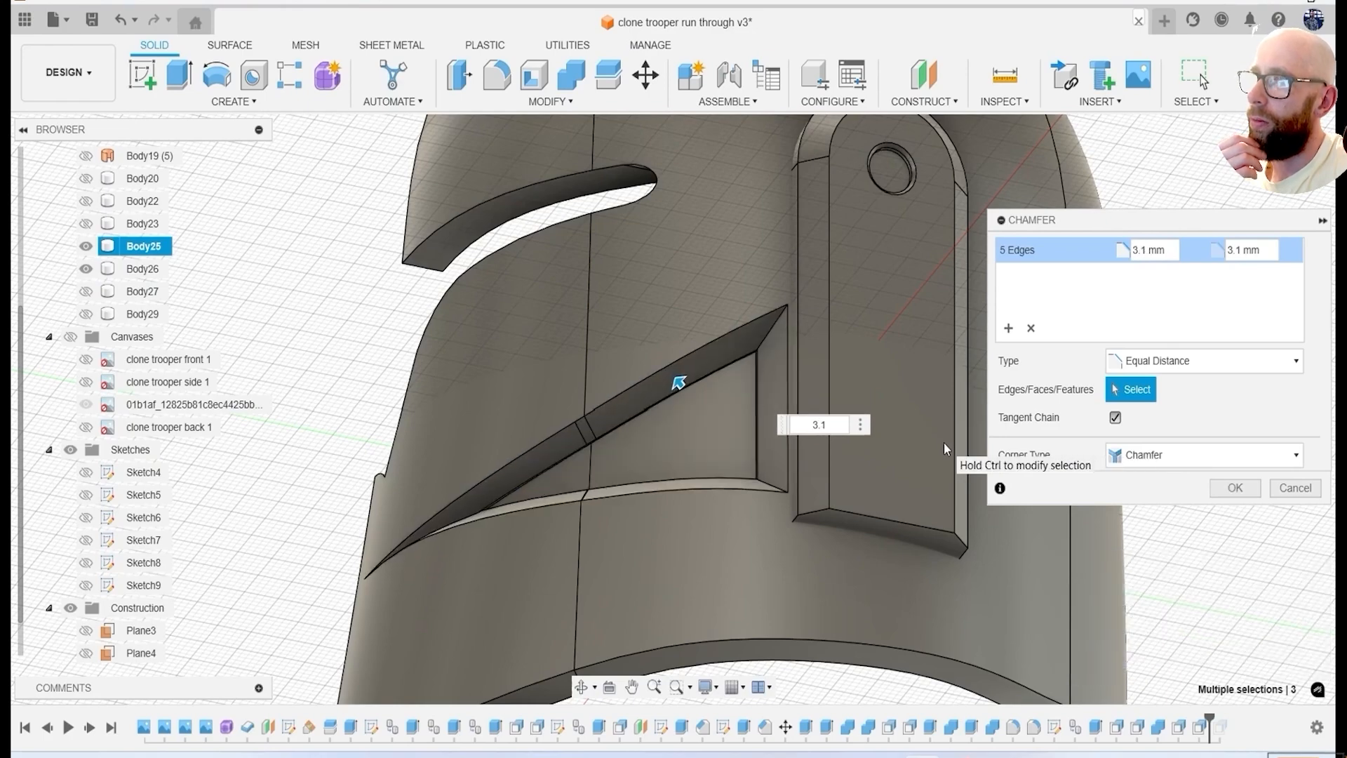
key("BackSpace")
type("2")
key("BackSpace")
type("3")
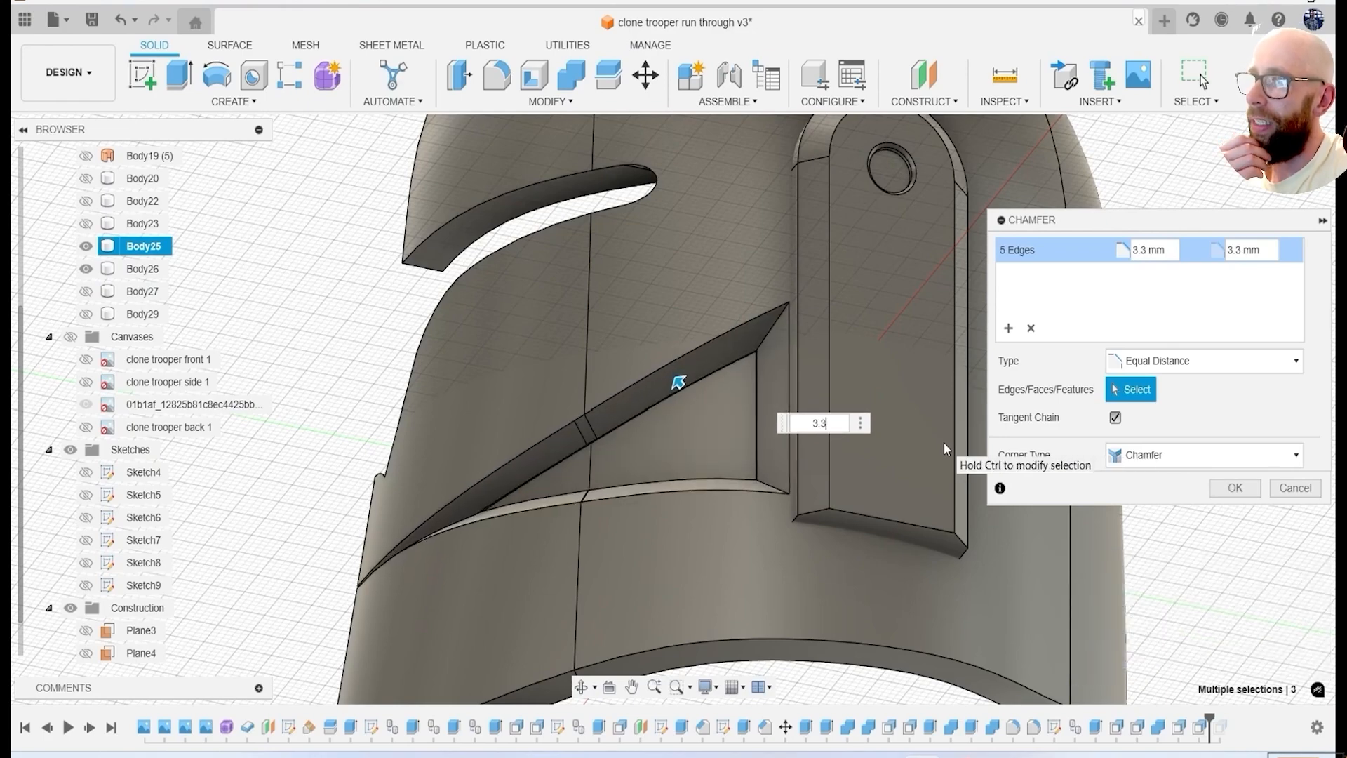
key("Return")
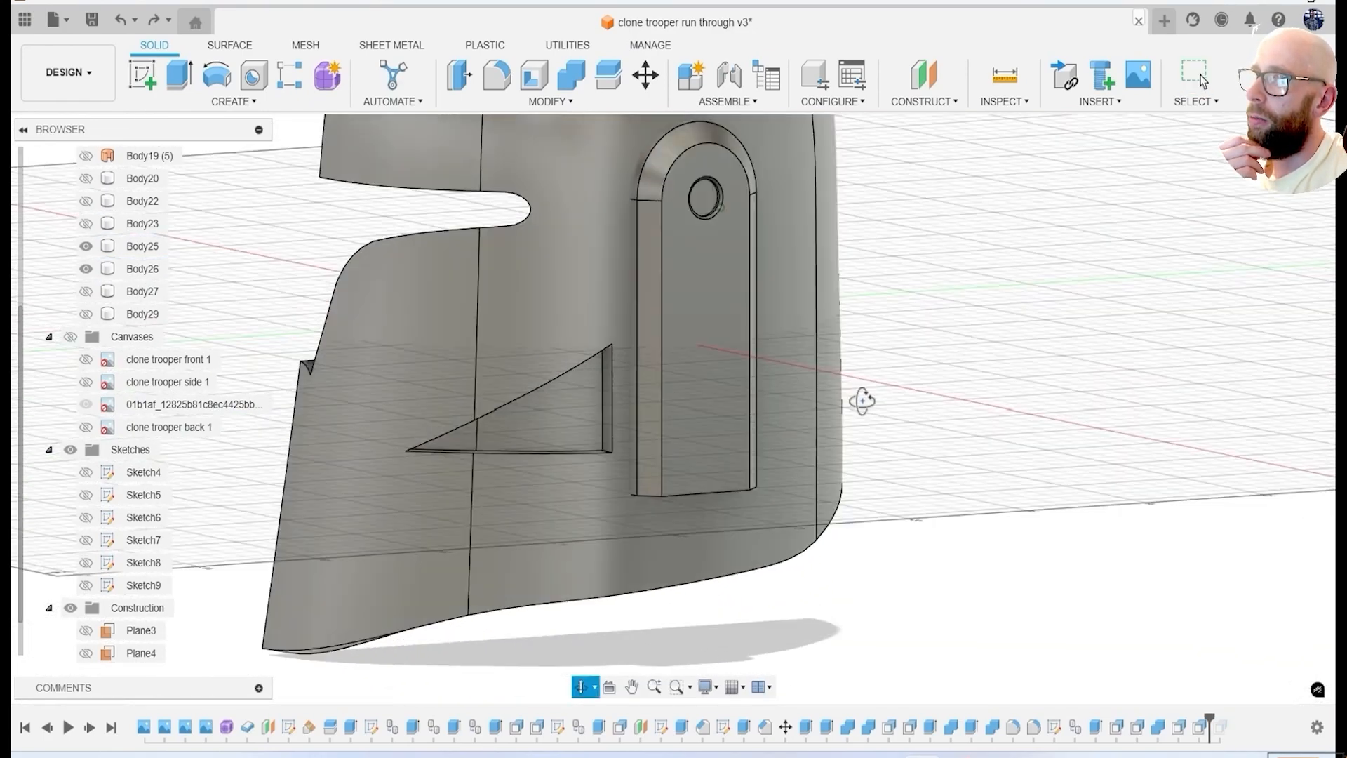
right_click(983, 211)
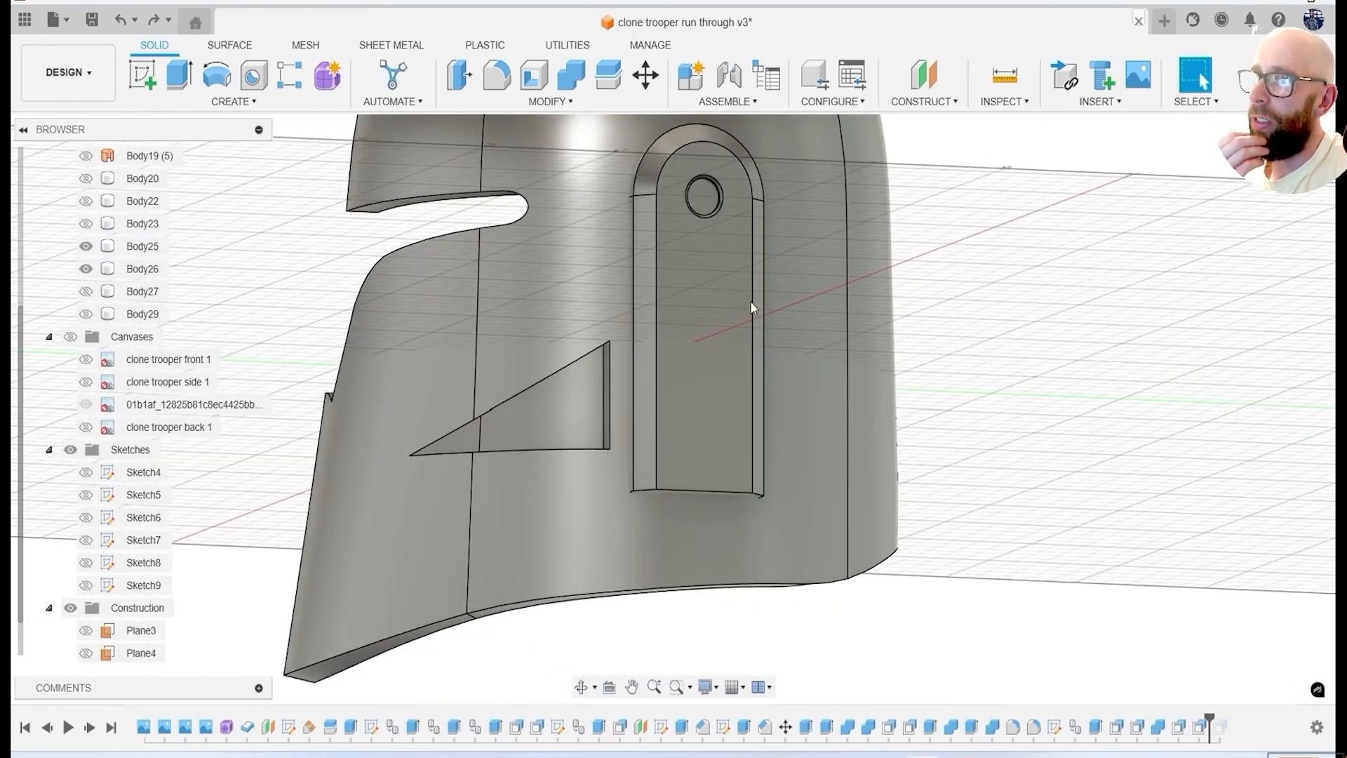
Try a 1.45 mm equal-distance chamfer around the cheek recess, and deselect the short edge at its pointed front tip.
left_click(956, 114)
scroll(442, 491, "up", 5)
left_click(451, 470)
scroll(538, 487, "down", 5)
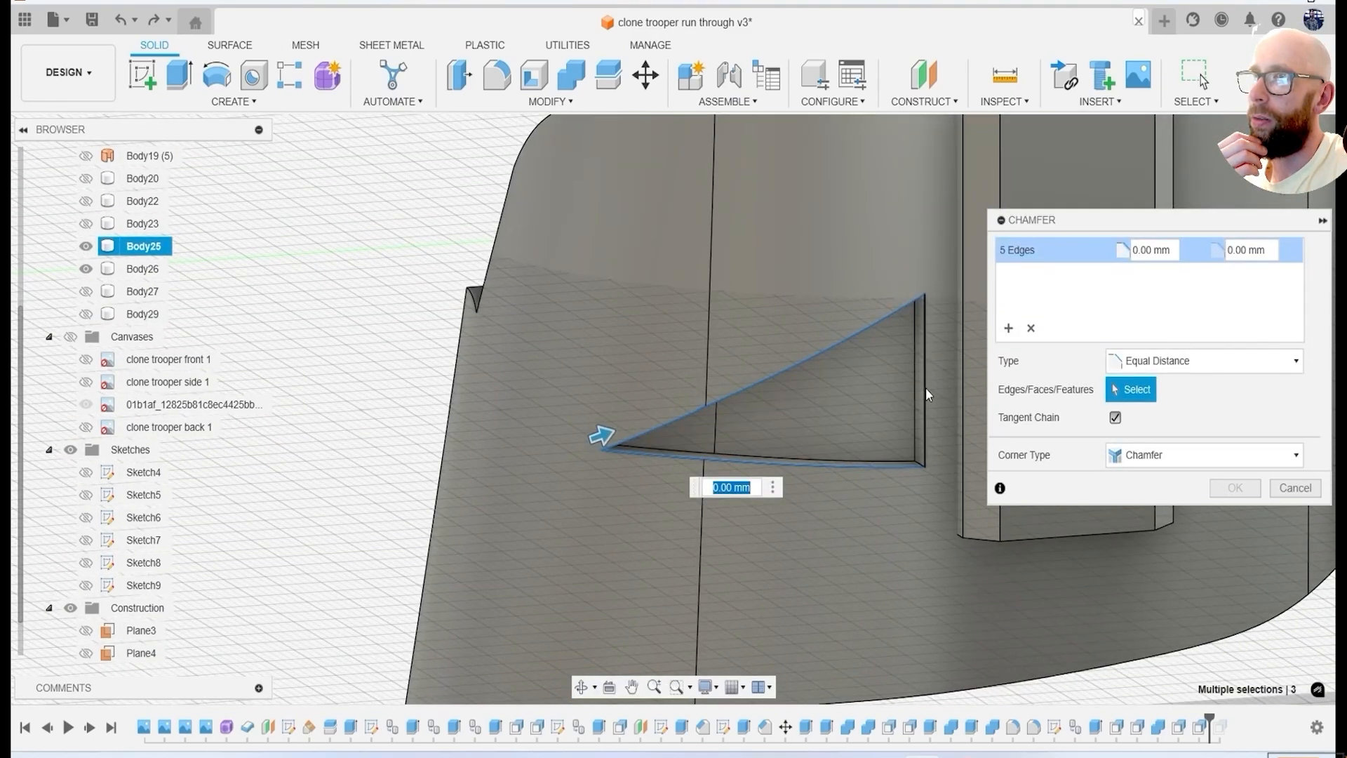
left_click(927, 389)
scroll(771, 427, "up", 3)
left_click_drag(539, 442, 568, 434)
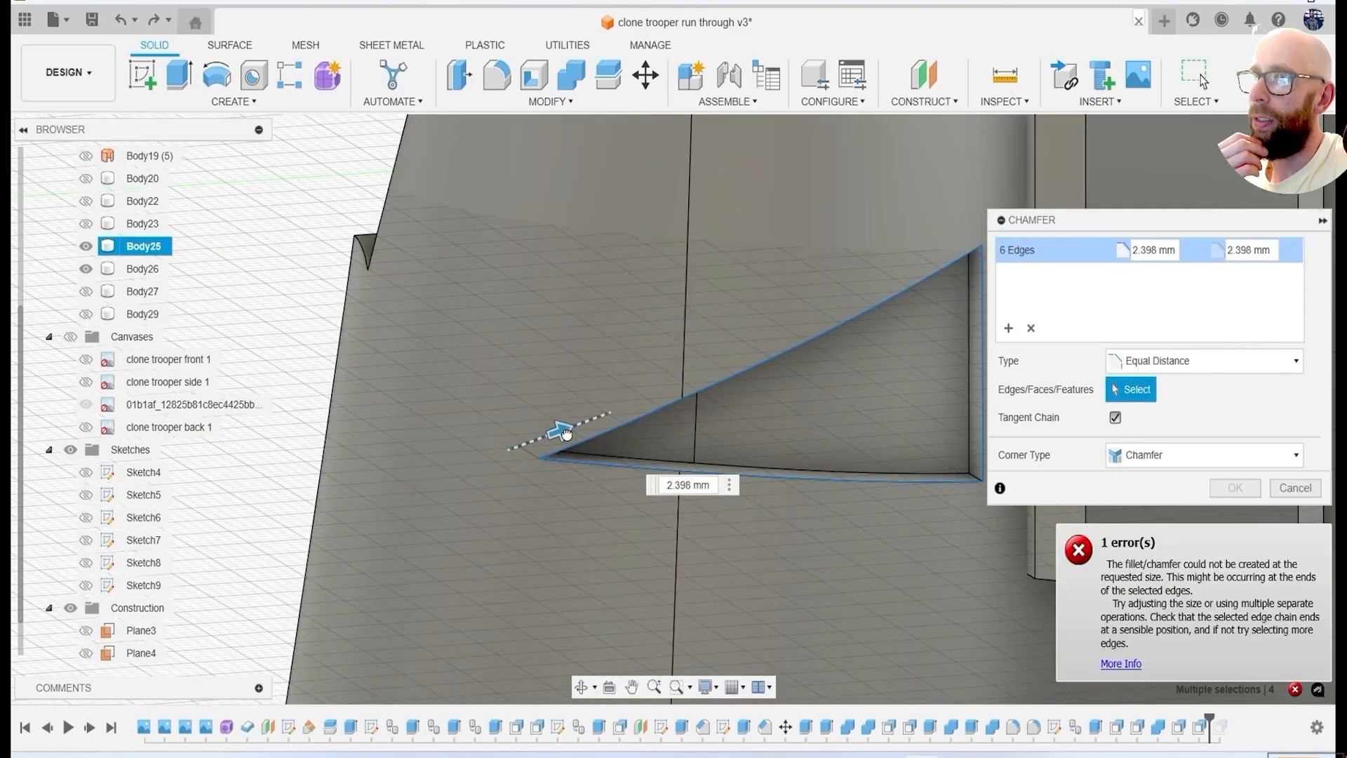
middle_click_drag(562, 430, 491, 463, "shift")
scroll(451, 442, "up", 5)
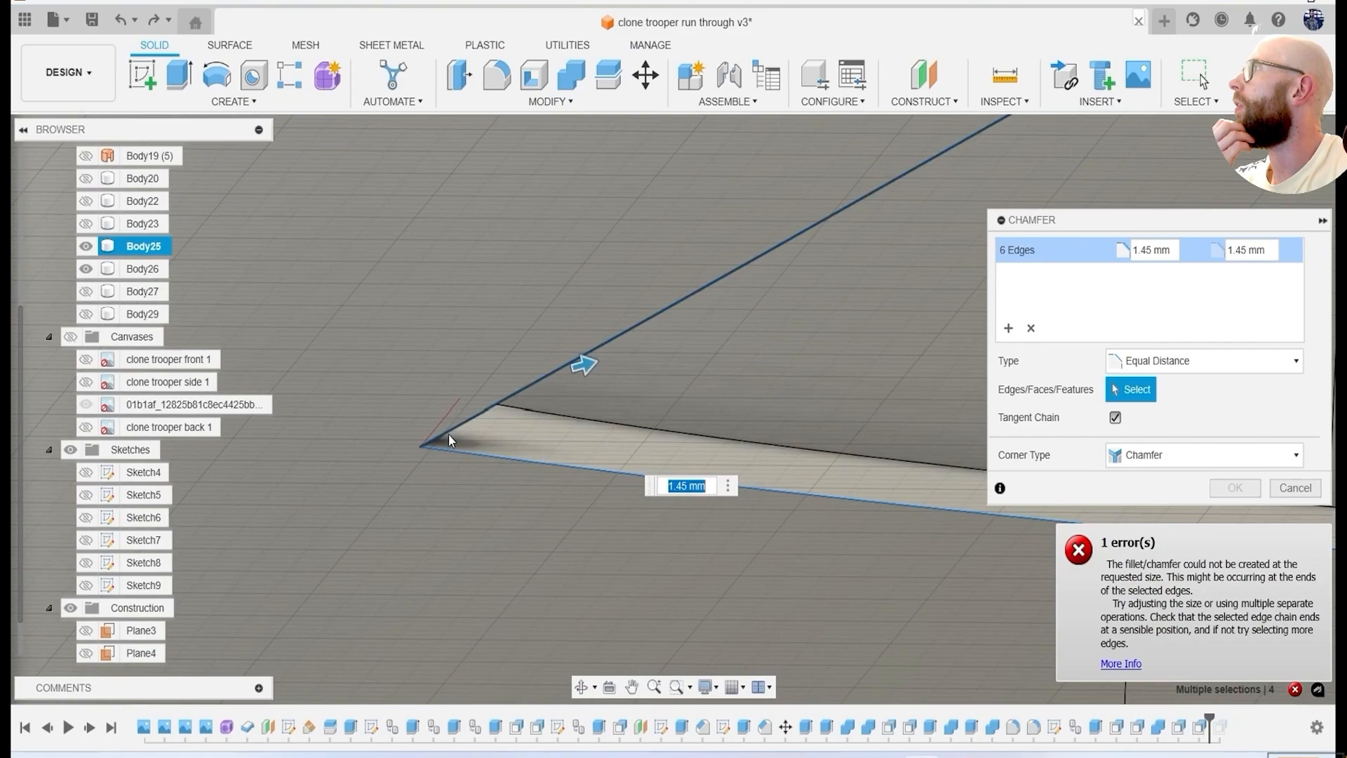
left_click(450, 438)
Chamfer the five outline edges of the cheek recess with the Two Distance type.
scroll(571, 452, "down", 8)
middle_click_drag(765, 491, 1106, 472, "shift")
left_click(1205, 360)
left_click(1142, 400)
scroll(796, 491, "up", 4)
mouse_move(797, 490)
middle_mouse_down("shift")
mouse_move(815, 453)
mouse_move(782, 496)
middle_mouse_up("shift")
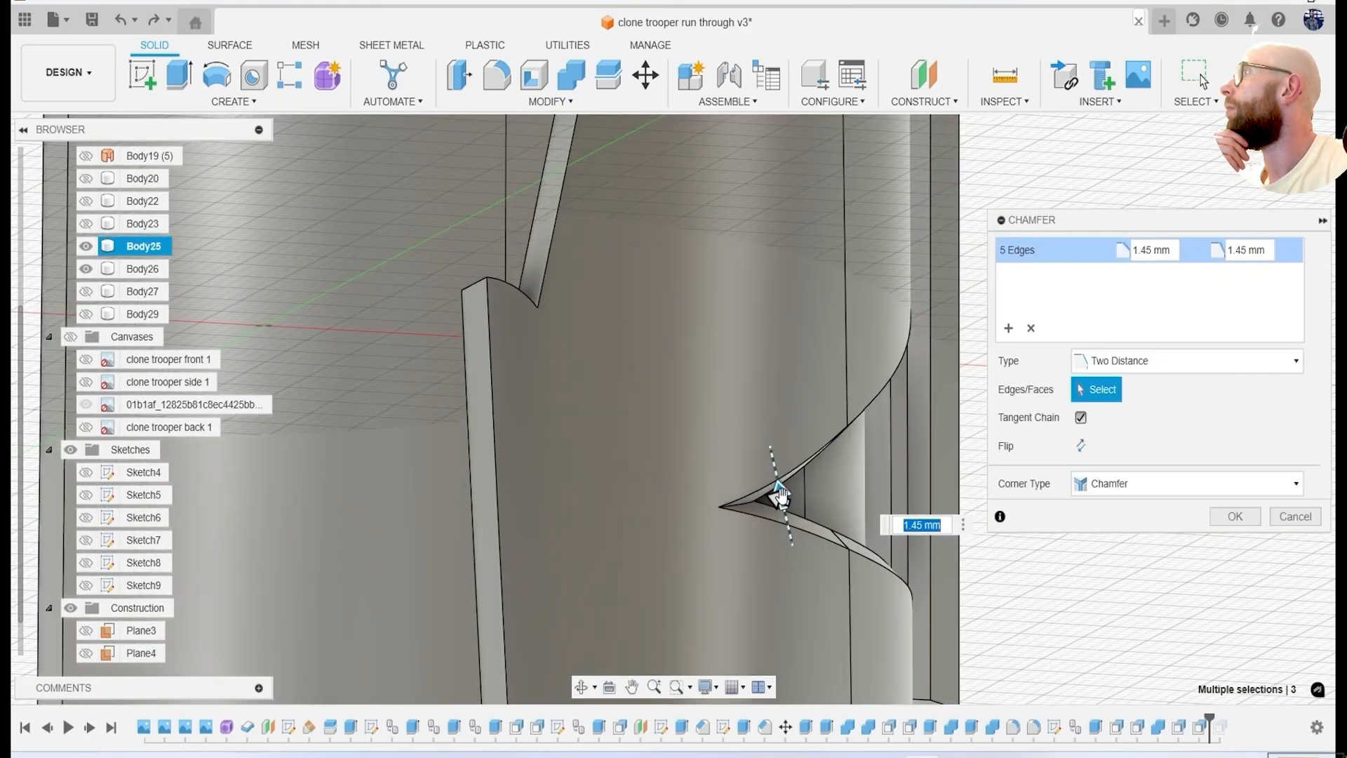
left_click_drag(784, 487, 769, 442)
middle_click_drag(821, 505, 761, 455, "shift")
mouse_move(723, 439)
left_mouse_down()
mouse_move(735, 424)
mouse_move(720, 434)
left_mouse_up()
scroll(721, 432, "down", 3)
middle_click_drag(754, 453, 821, 484, "shift")
left_click(1241, 518)
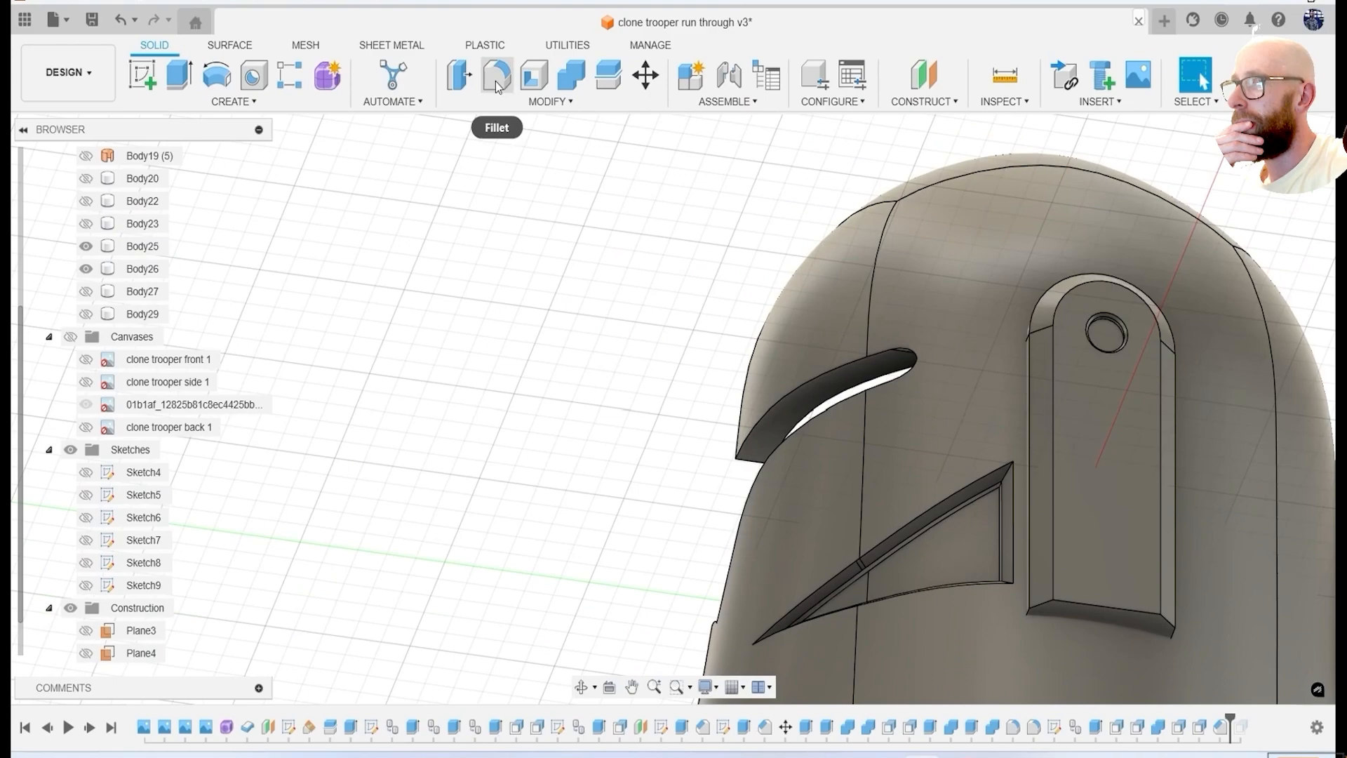
Try to offset the upper chamfered face of the cheek recess by 2.896 mm.
left_click(461, 75)
scroll(980, 535, "up", 2)
left_click(980, 535)
scroll(959, 544, "up", 5)
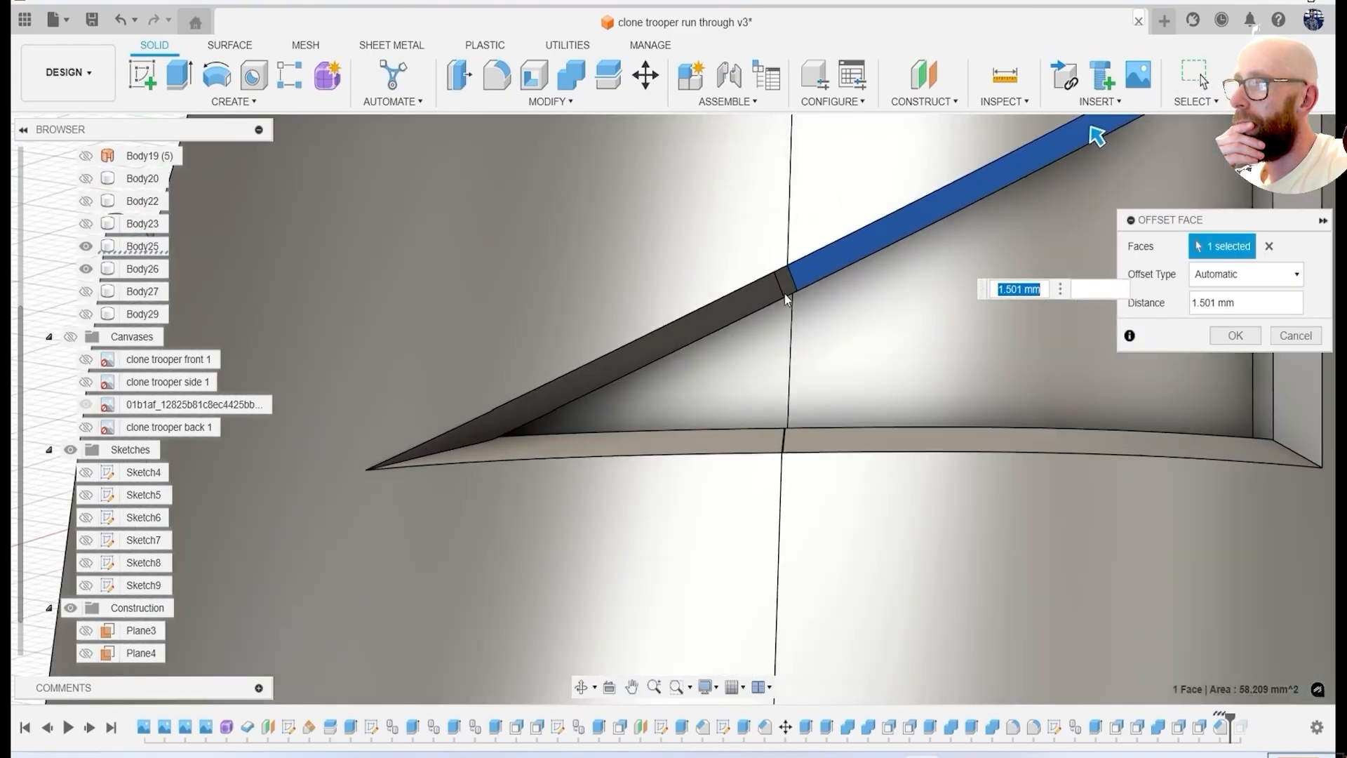
scroll(976, 260, "down", 3)
left_click_drag(1050, 173, 1051, 177)
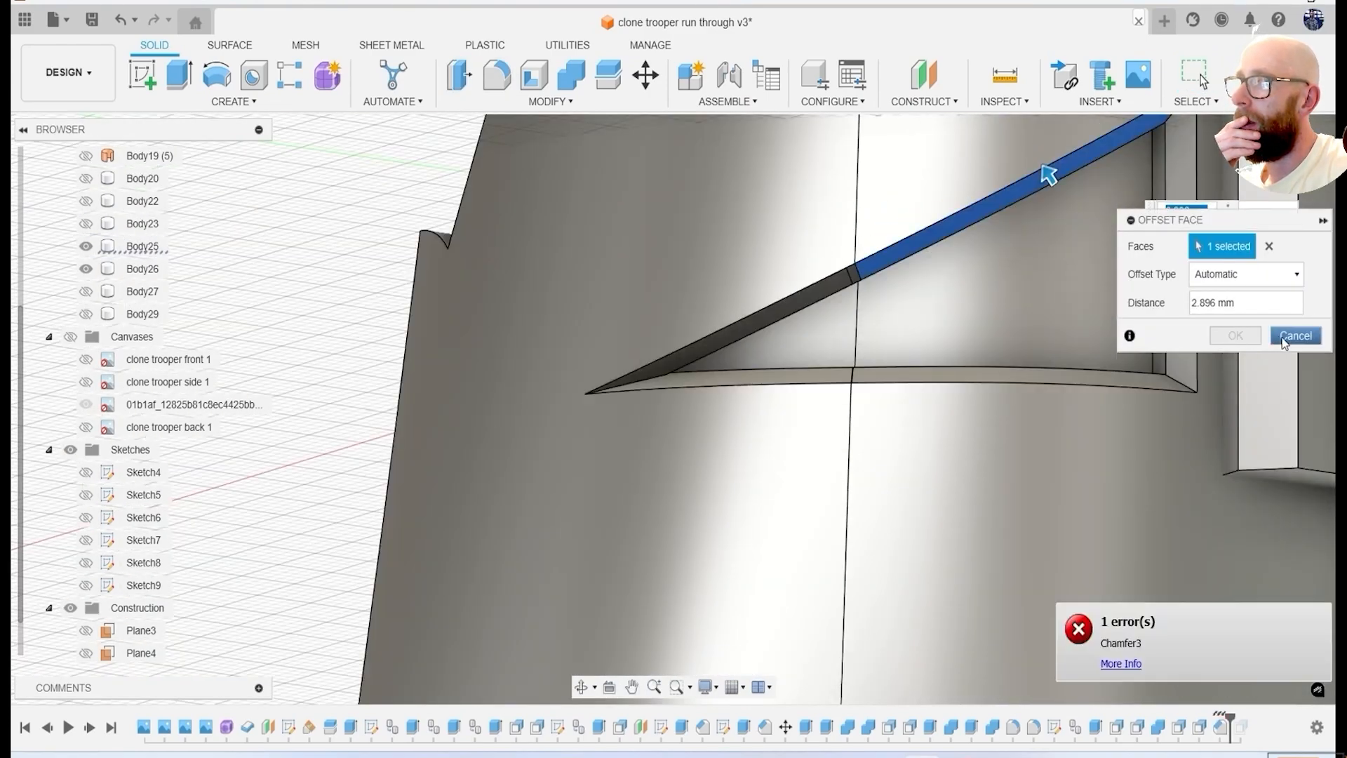
left_click(1285, 337)
Show the hidden helmet parts together and remove the surplus Body20.
scroll(986, 368, "down", 5)
scroll(87, 231, "up", 1)
left_click(85, 225)
left_click(85, 245)
left_click(86, 268)
middle_click_drag(733, 414, 737, 349, "shift")
left_click(85, 337)
left_click(86, 359)
scroll(788, 410, "down", 2)
left_click(86, 224)
key("Delete")
middle_click_drag(676, 439, 545, 448, "shift")
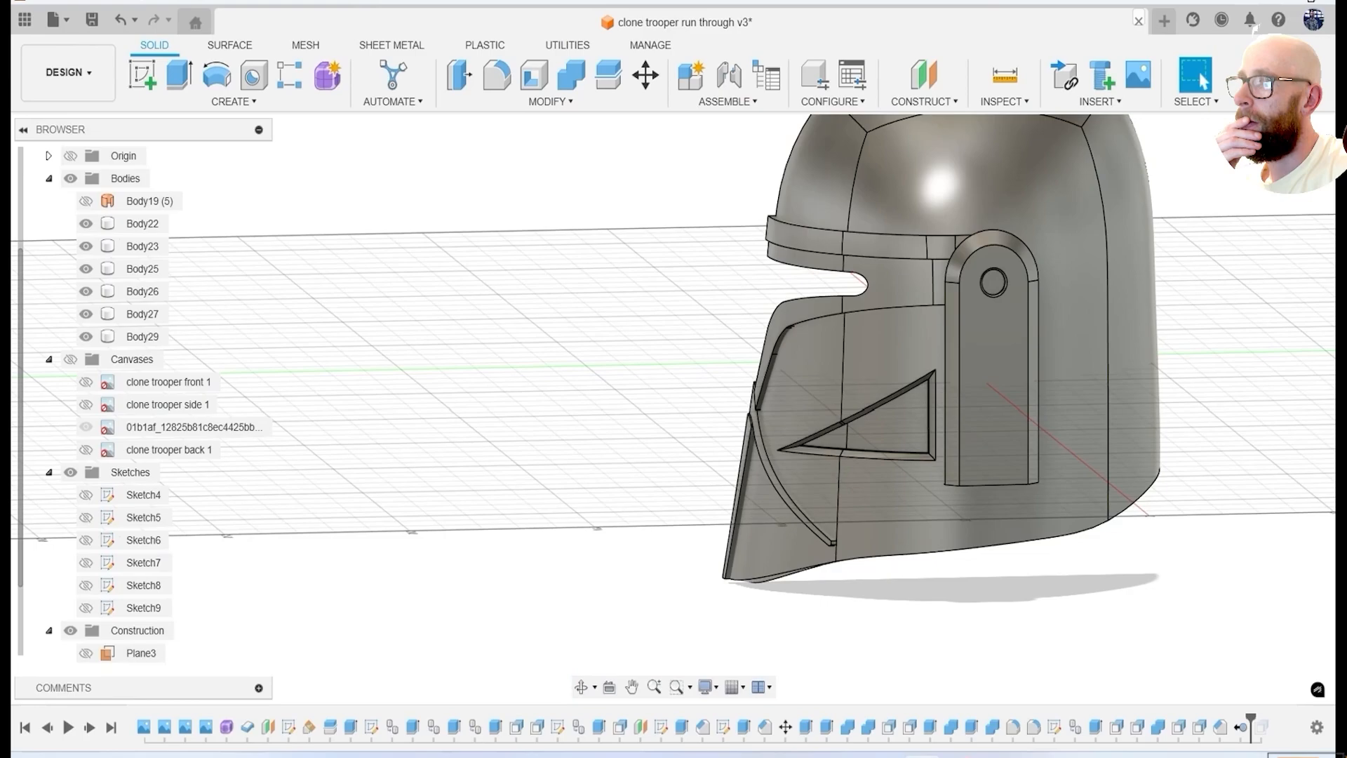
Delete the cheek recess's chamfer, triangle extrusion and failing offset features from the timeline.
left_click(1284, 163)
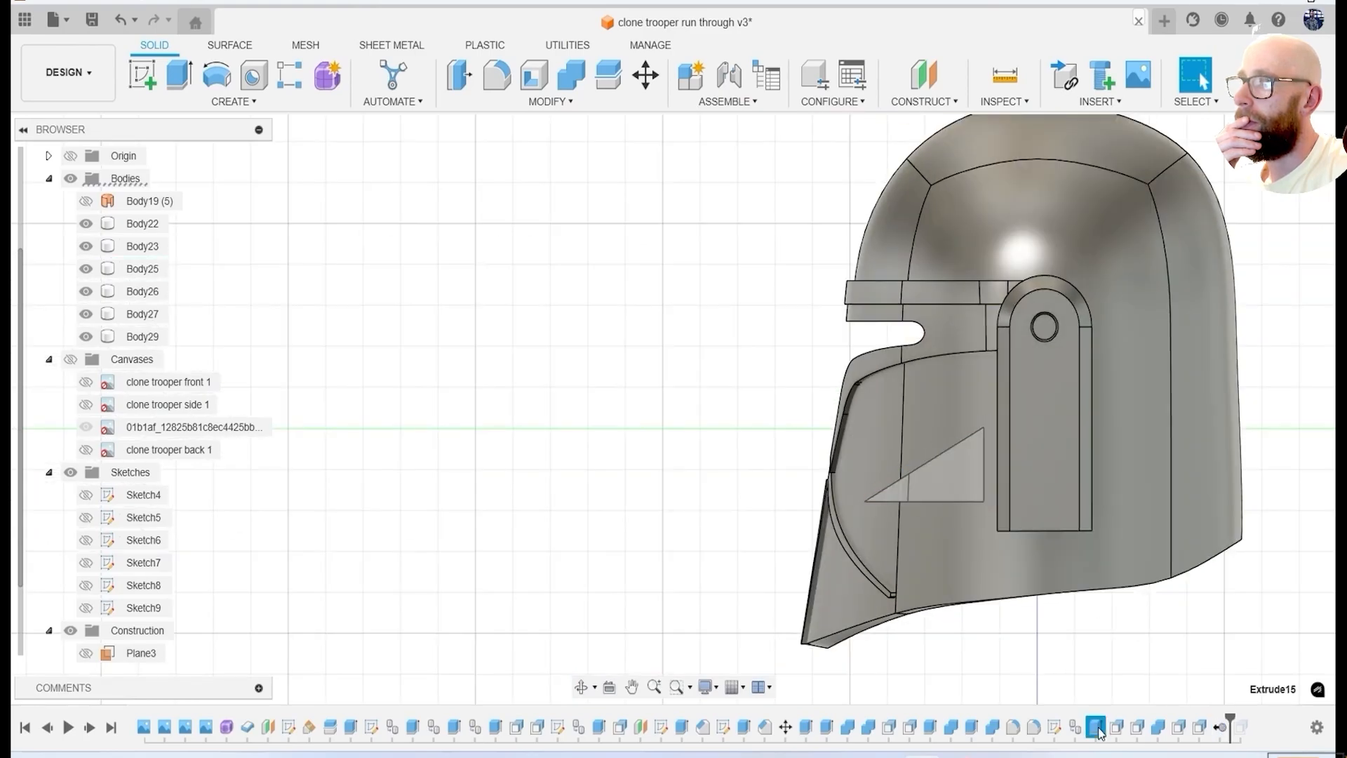
left_click(917, 592)
middle_click_drag(918, 593, 1187, 668, "shift")
middle_click_drag(1230, 438, 966, 460, "shift")
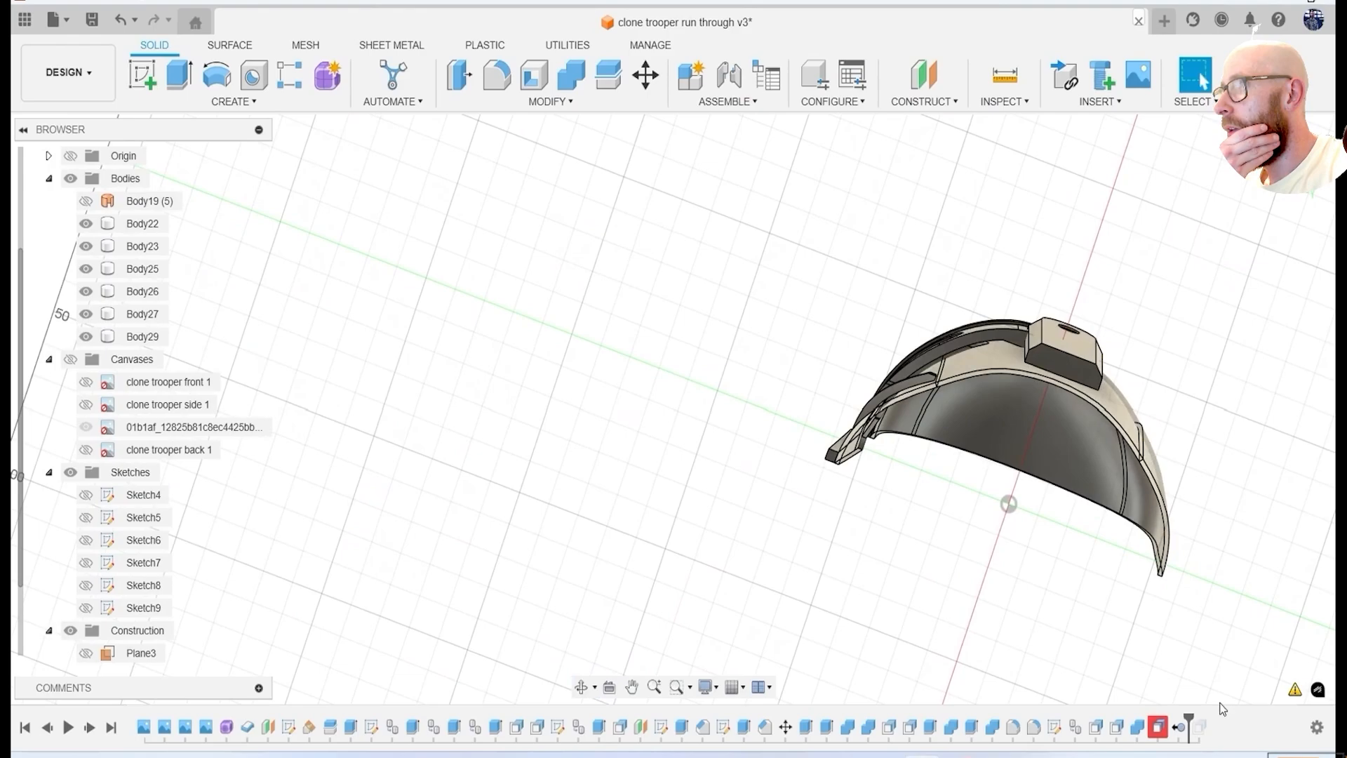
key("Delete")
middle_click_drag(1123, 520, 1059, 610, "shift")
View the helmet from the side and show the 01b1af side reference canvas over it.
left_click(1284, 161)
left_click(1188, 305)
left_click(71, 360)
scroll(829, 421, "down", 4)
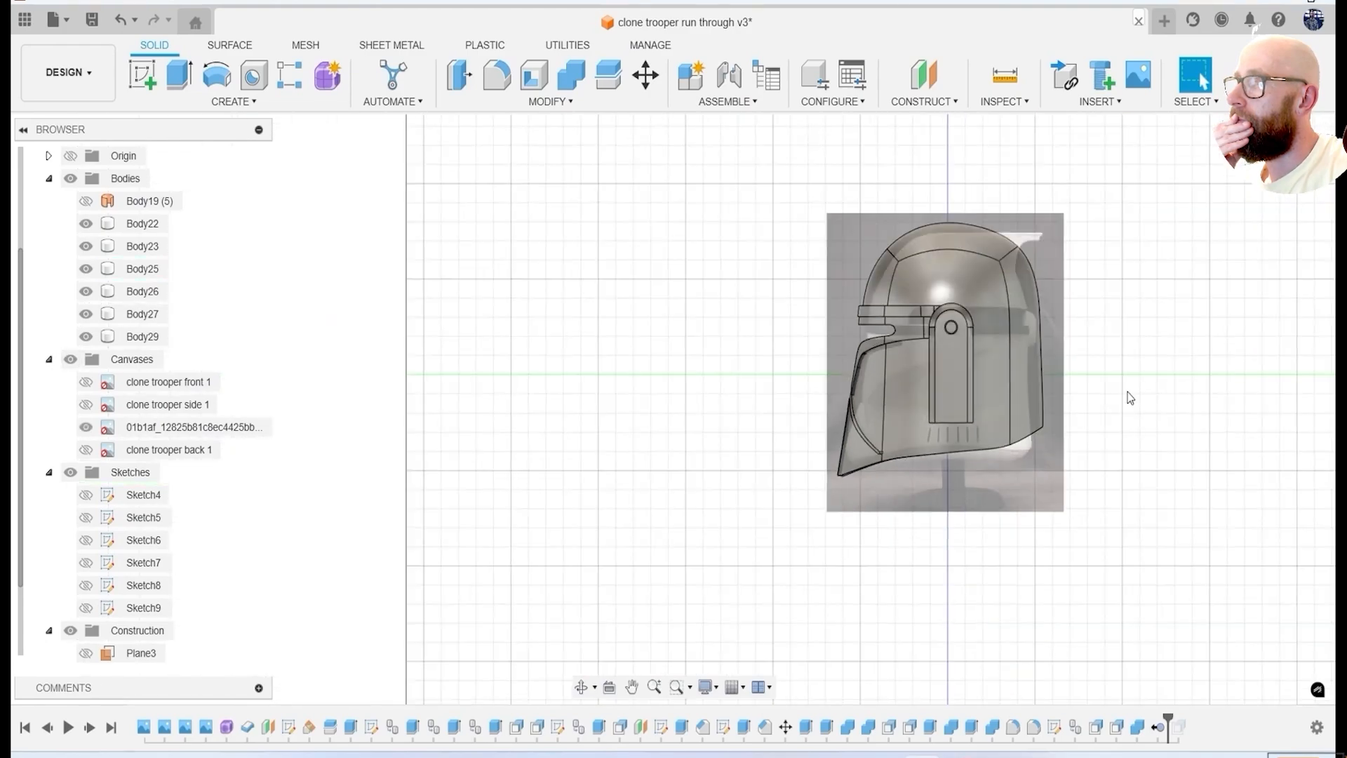
scroll(983, 271, "up", 5)
scroll(686, 301, "down", 3)
Start a new sketch on the side plane, over the helmet and its reference canvas.
left_click(143, 75)
scroll(114, 551, "down", 2)
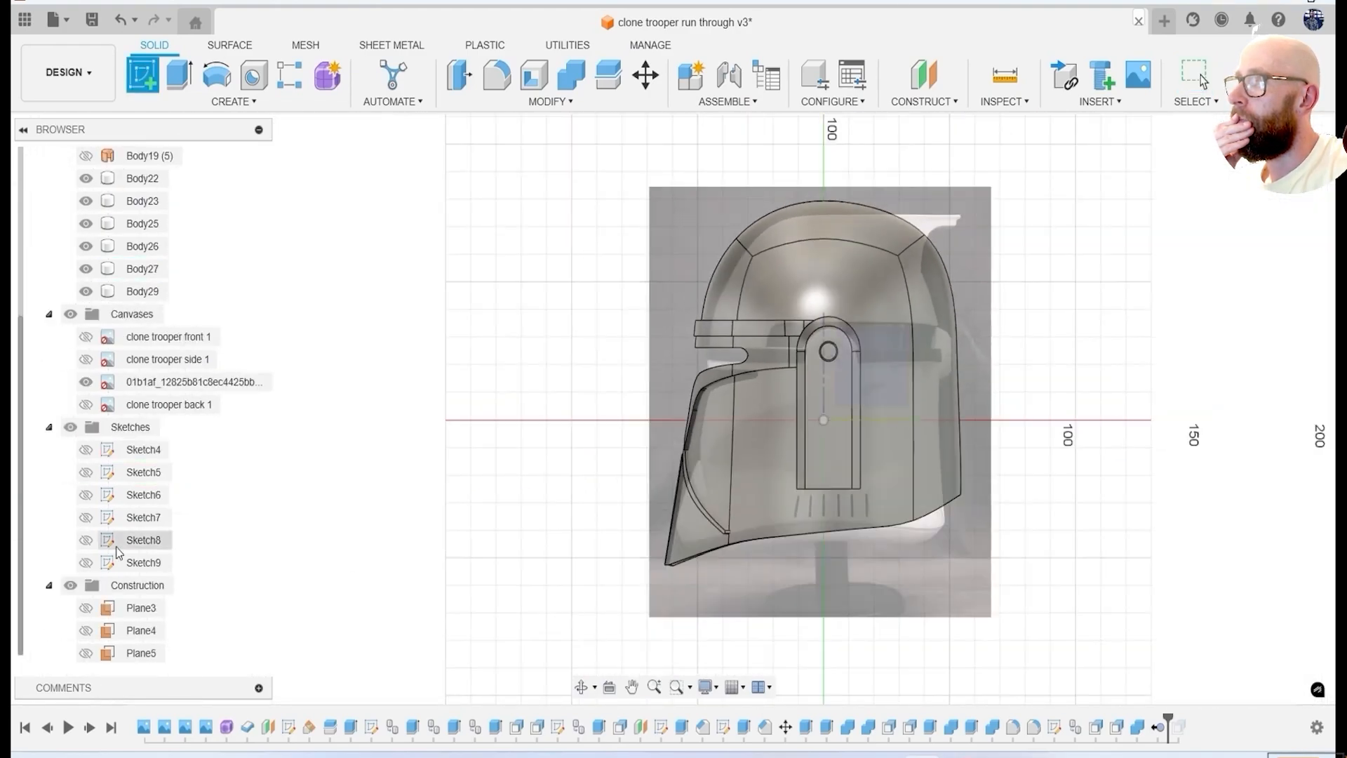
left_click(86, 653)
scroll(1013, 313, "down", 3)
left_click(1013, 313)
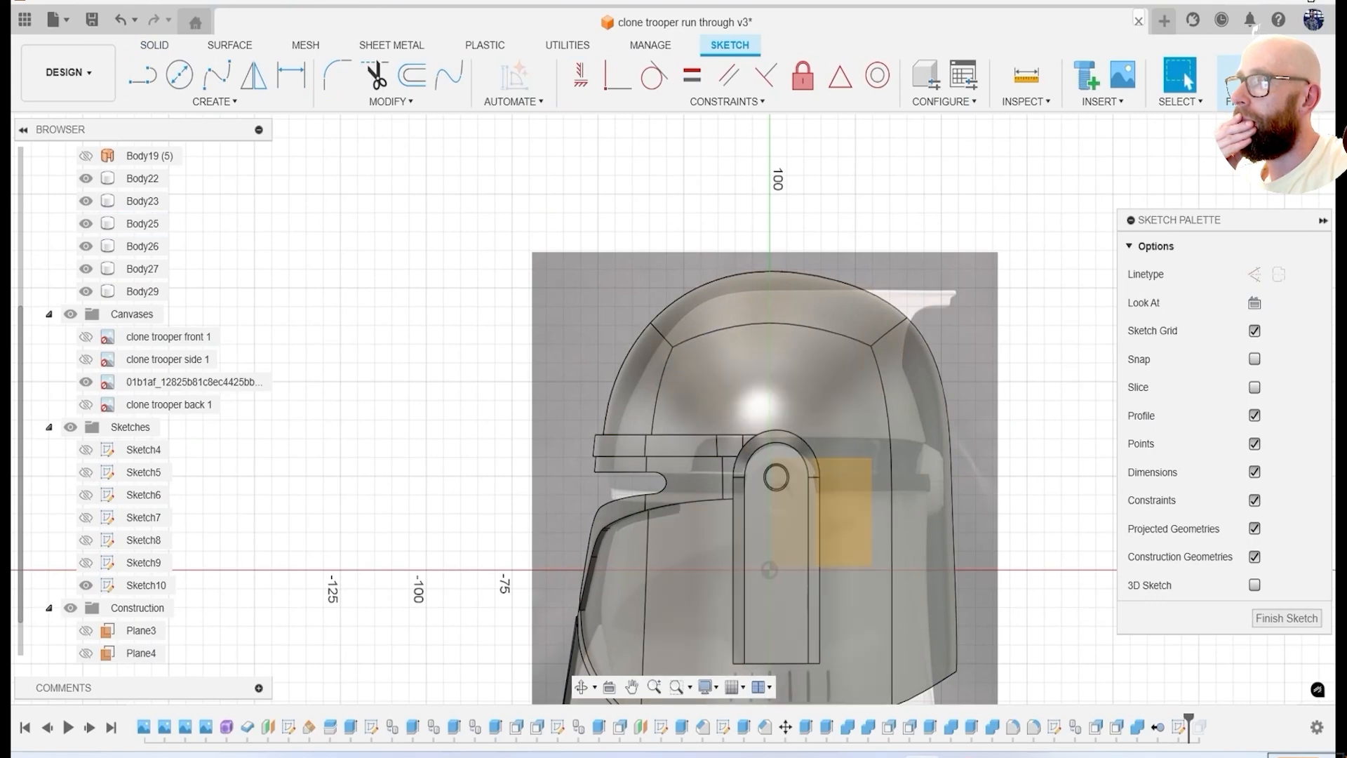
middle_click_drag(846, 470, 740, 424)
Project the whole helmet shell body's outline into the sketch, with the projection link kept on.
key("l")
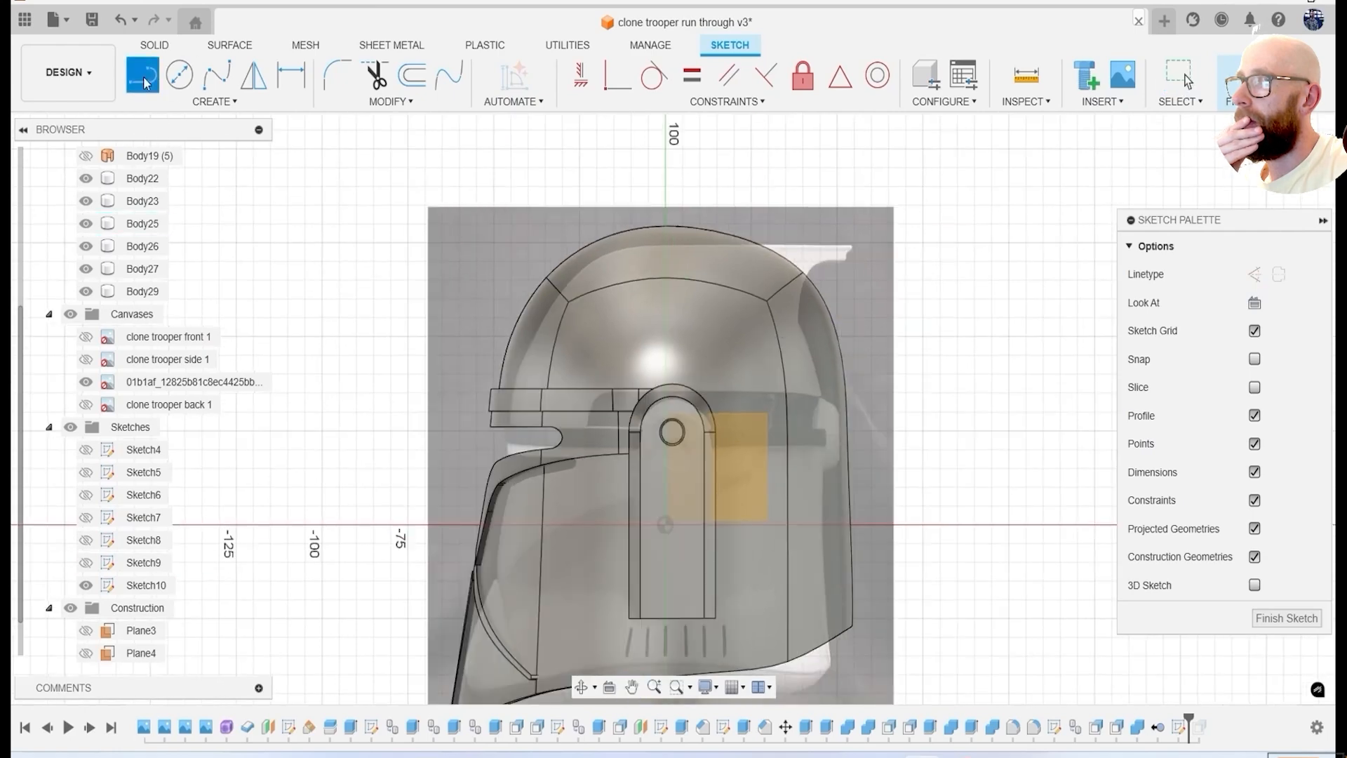
scroll(544, 335, "up", 3)
scroll(548, 340, "down", 2)
scroll(814, 280, "up", 4)
key("p")
left_click(1019, 275)
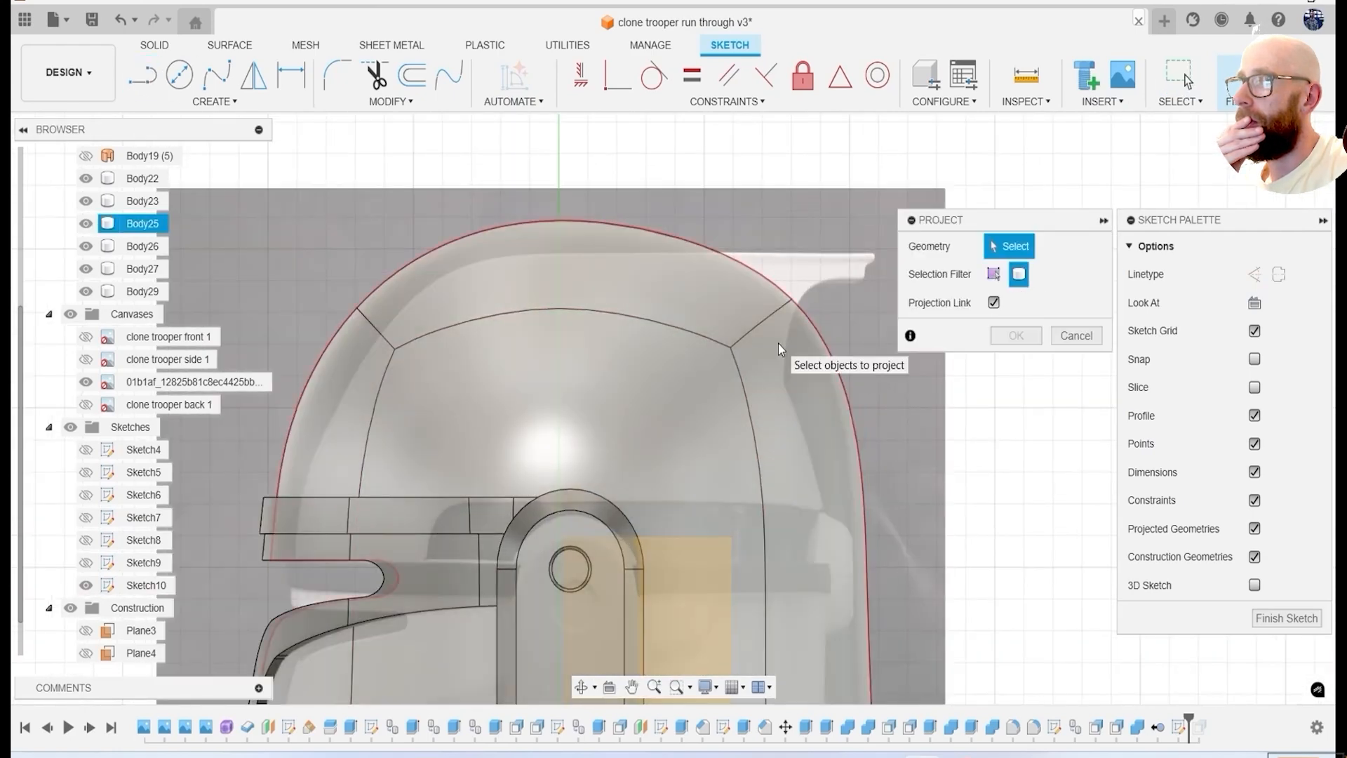
left_click(782, 349)
left_click(1016, 336)
Offset the projected shell outline outward by 3.521 mm.
left_click(390, 101)
left_click(357, 177)
left_click(559, 221)
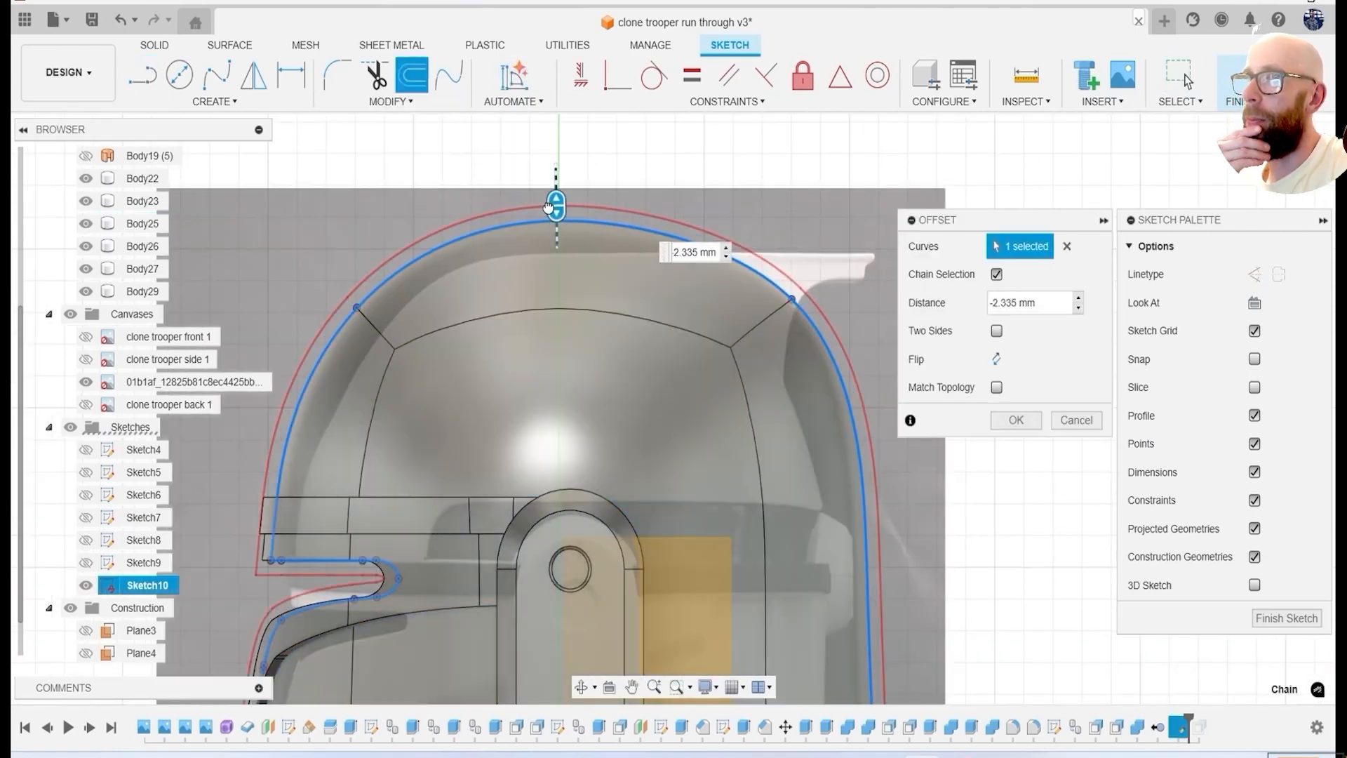
left_click(1018, 420)
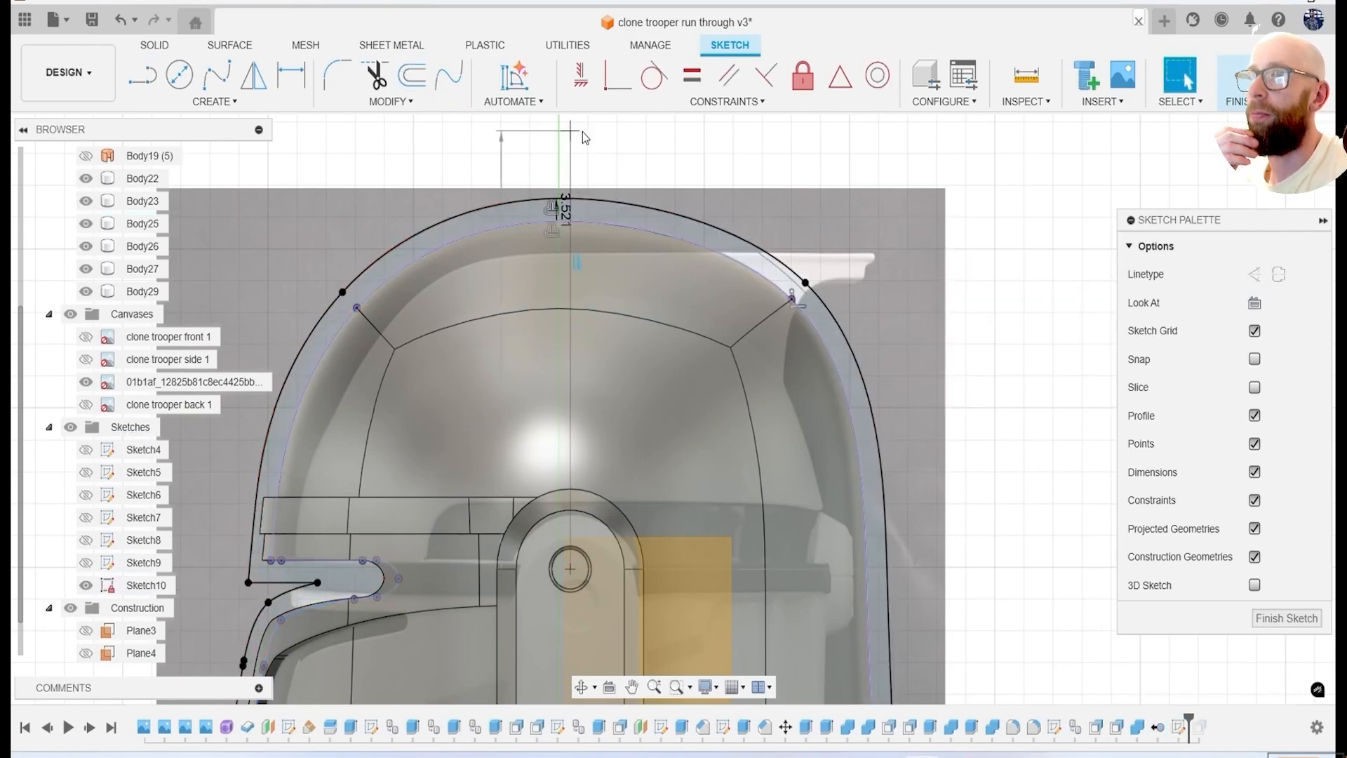
Sketch a stepped fin profile with straight lines from the dome's crest rearward, back inward and down across the offset outline.
left_click(896, 202)
scroll(895, 207, "up", 3)
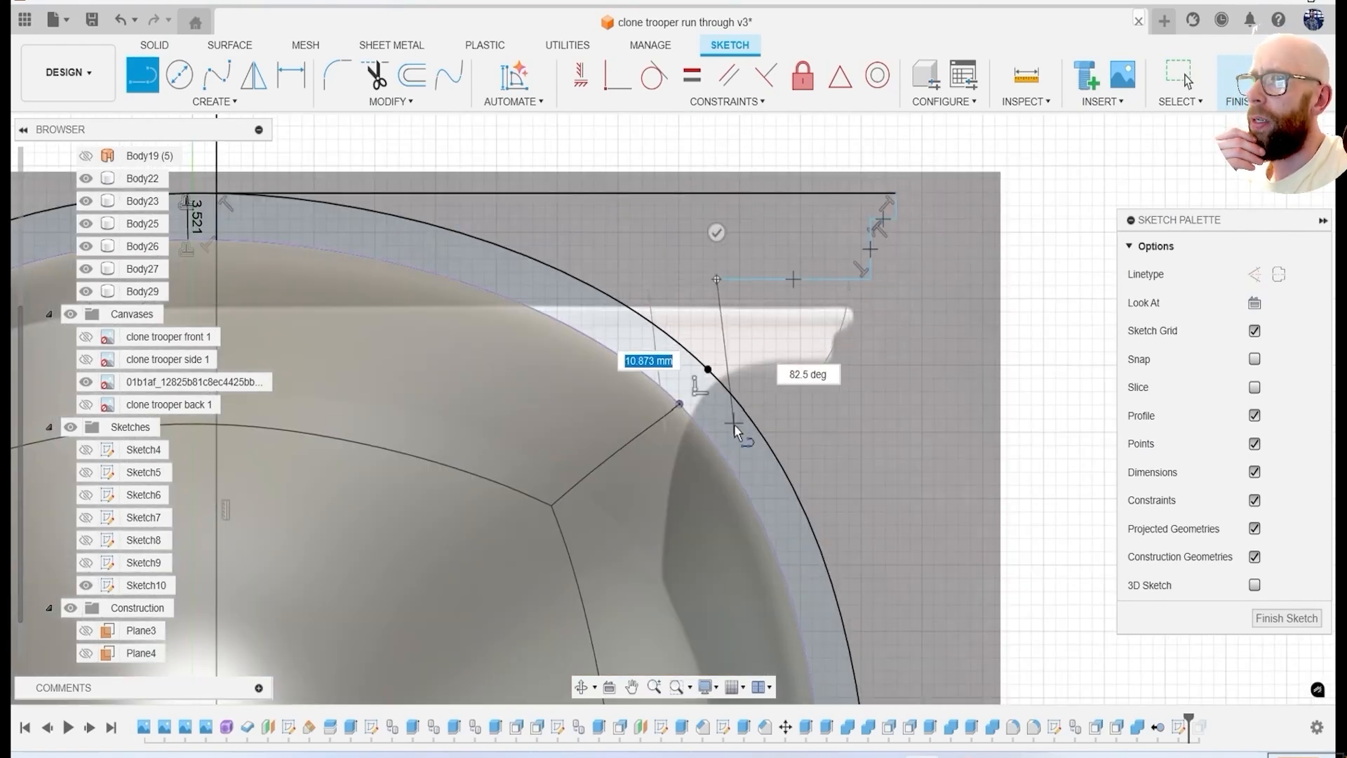
left_click(716, 520)
scroll(716, 521, "down", 3)
Fillet the fin profile's corners: 9.779 mm on the large inner corner, 1 mm on the step corners and 0.712 mm at the tip.
key("f")
left_click(513, 360)
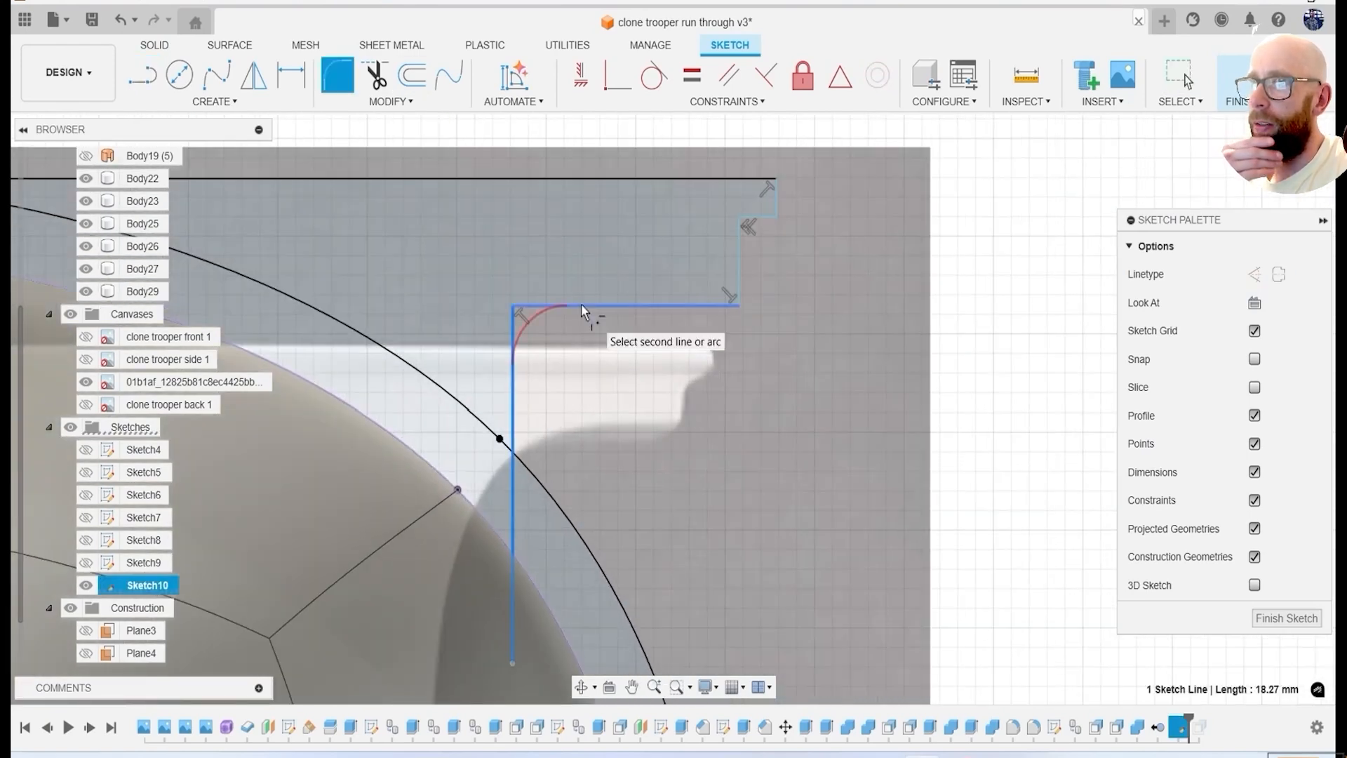
left_click_drag(529, 325, 535, 362)
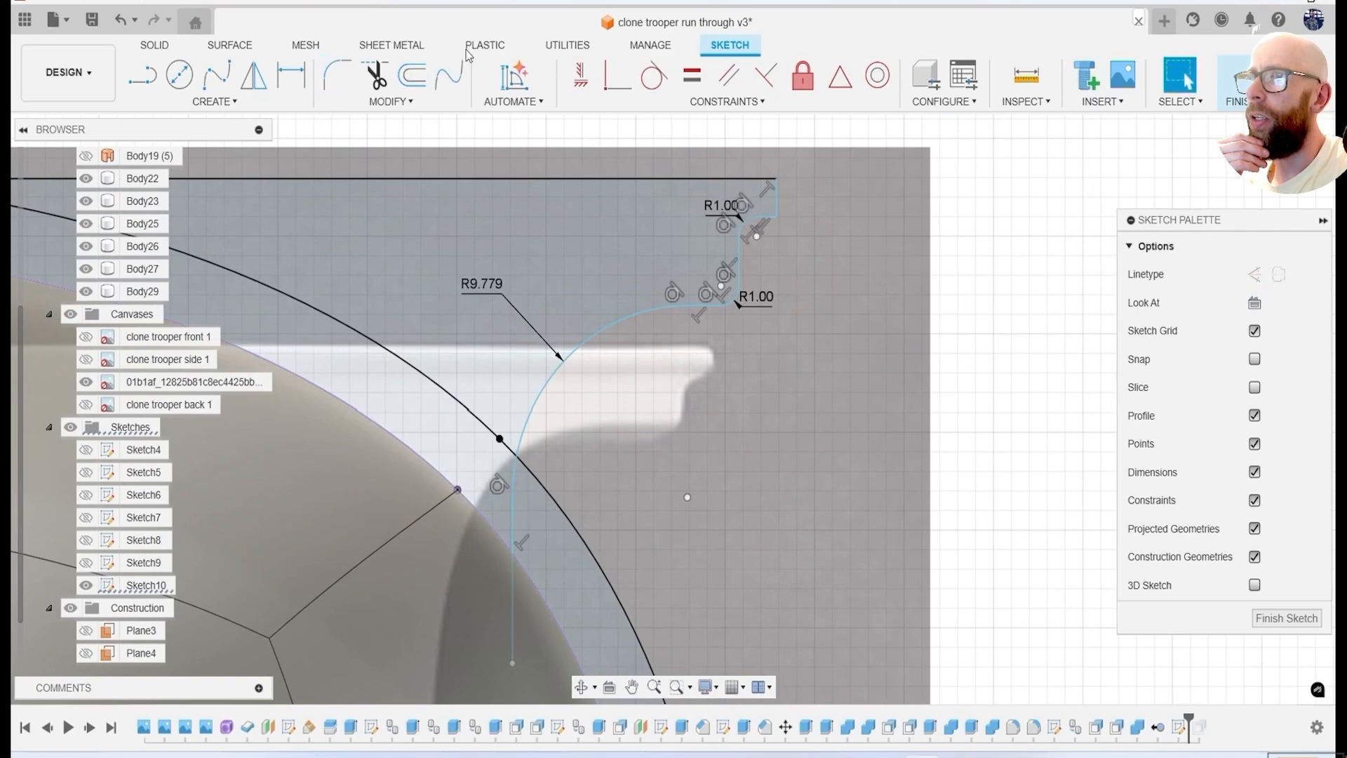
key("f")
scroll(774, 242, "up", 2)
key("Return")
scroll(504, 558, "down", 8)
middle_click_drag(480, 583, 733, 404)
scroll(659, 351, "up", 3)
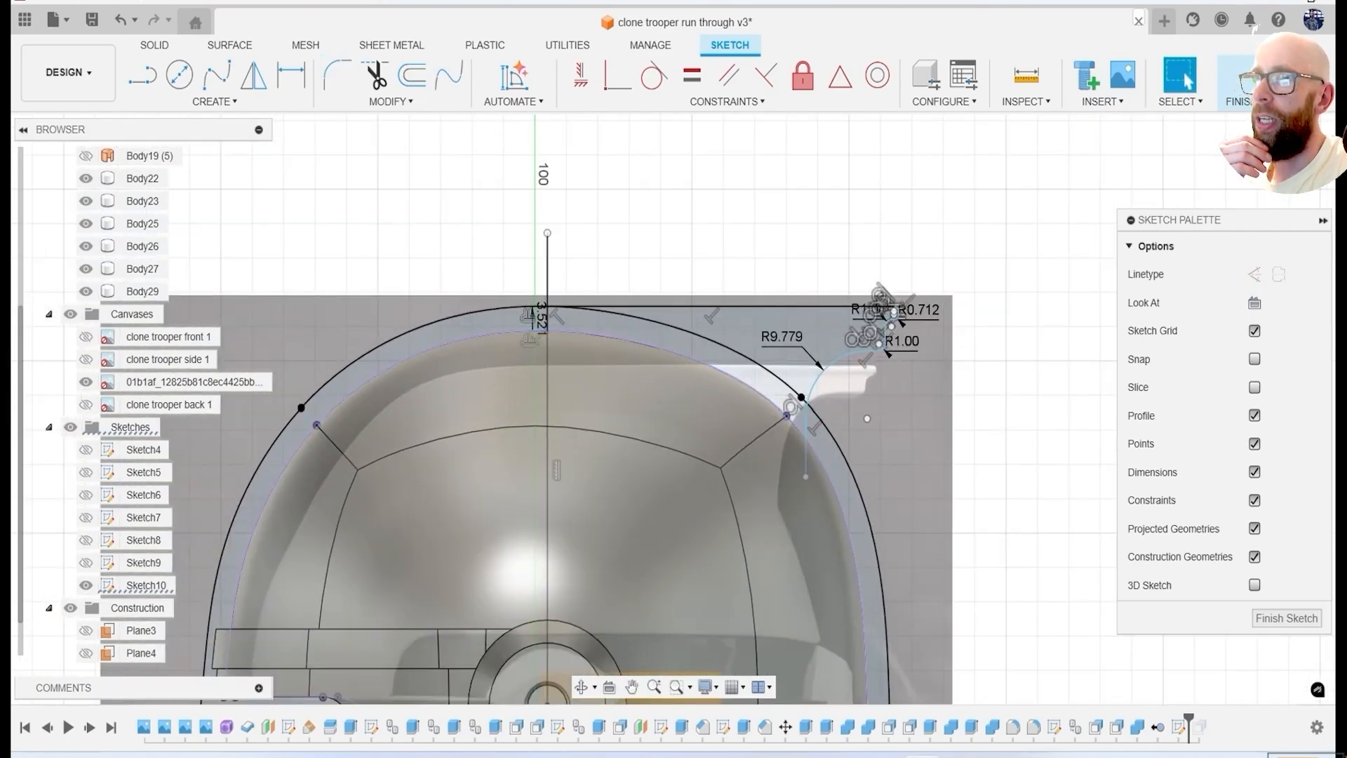
Show the front and side canvases and sketch a short horizontal line across the offset gap to close the fin's front end.
mouse_move(582, 420)
middle_mouse_down()
mouse_move(871, 352)
mouse_move(495, 397)
middle_mouse_up()
left_click(85, 337)
left_click(86, 360)
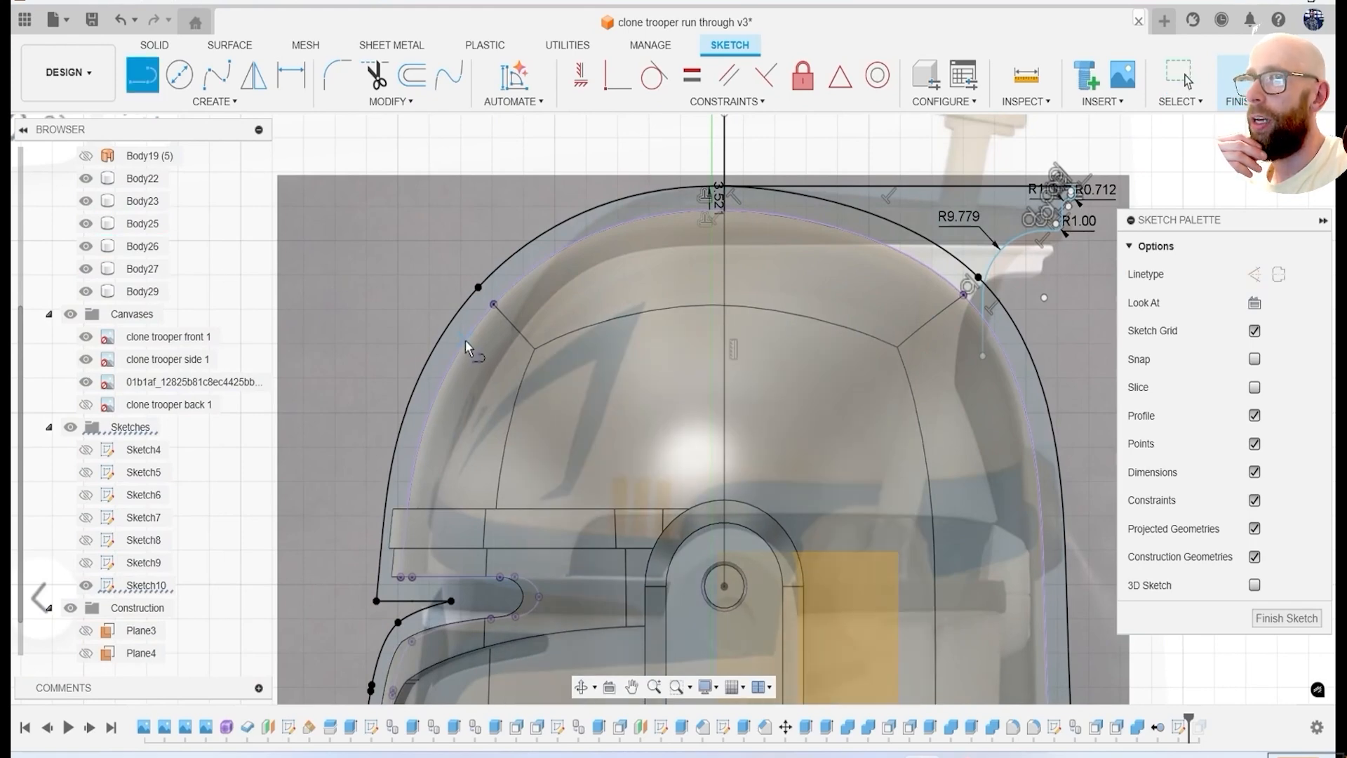
left_click(431, 351)
left_click(481, 352)
key("Escape")
Extrude the three fin profiles sideways from the centre plane as a new body, matching half the fin's width on the front canvas.
key("e")
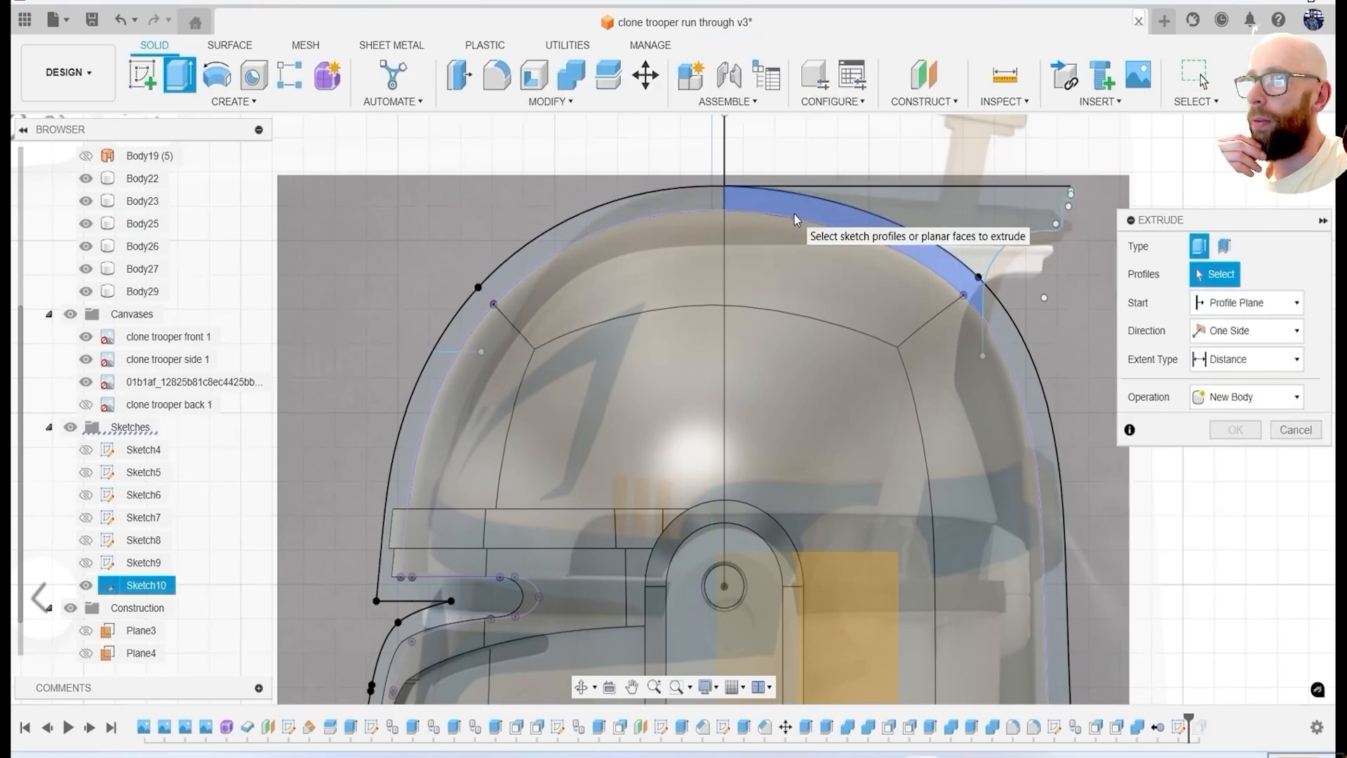
left_click(795, 214)
left_click(677, 201)
left_click(843, 202)
middle_click_drag(842, 202, 1039, 232, "shift")
left_click_drag(535, 282, 559, 291)
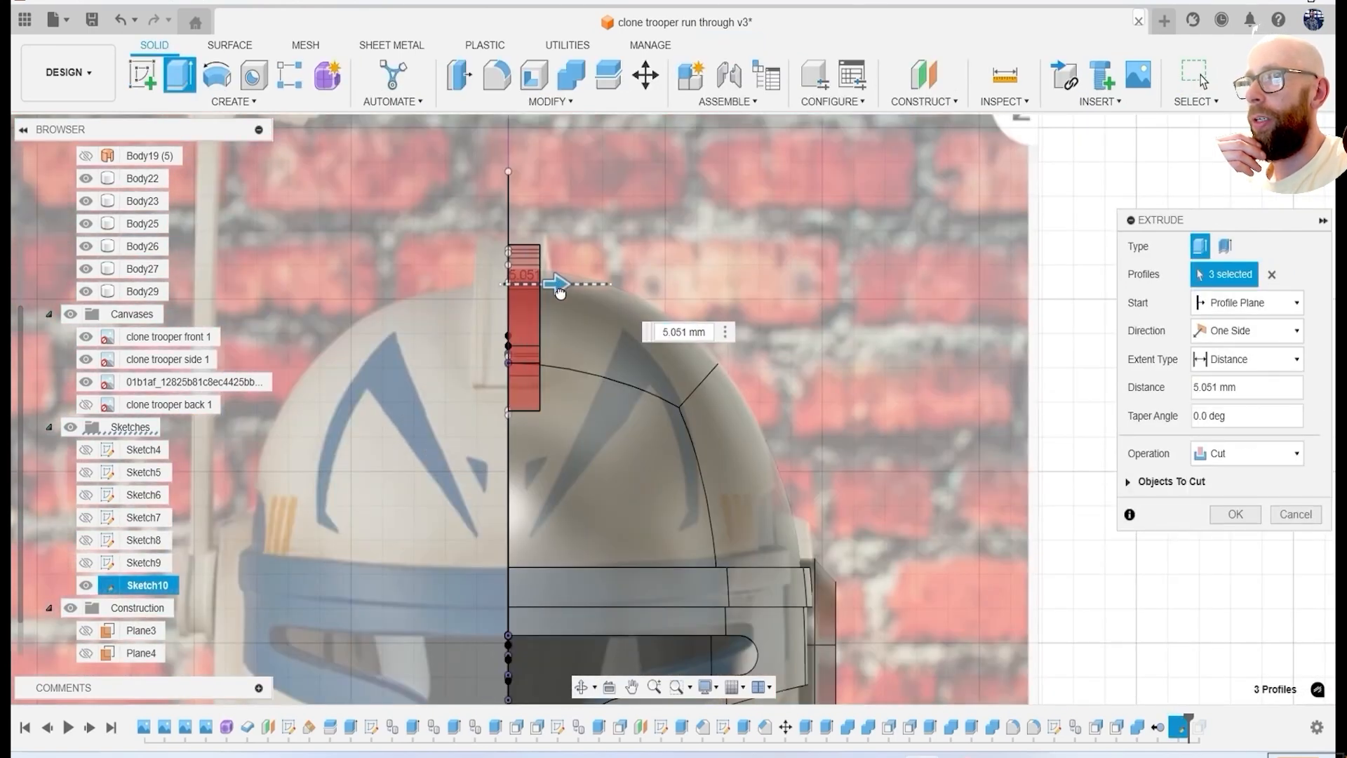
left_click(1254, 534)
key("Return")
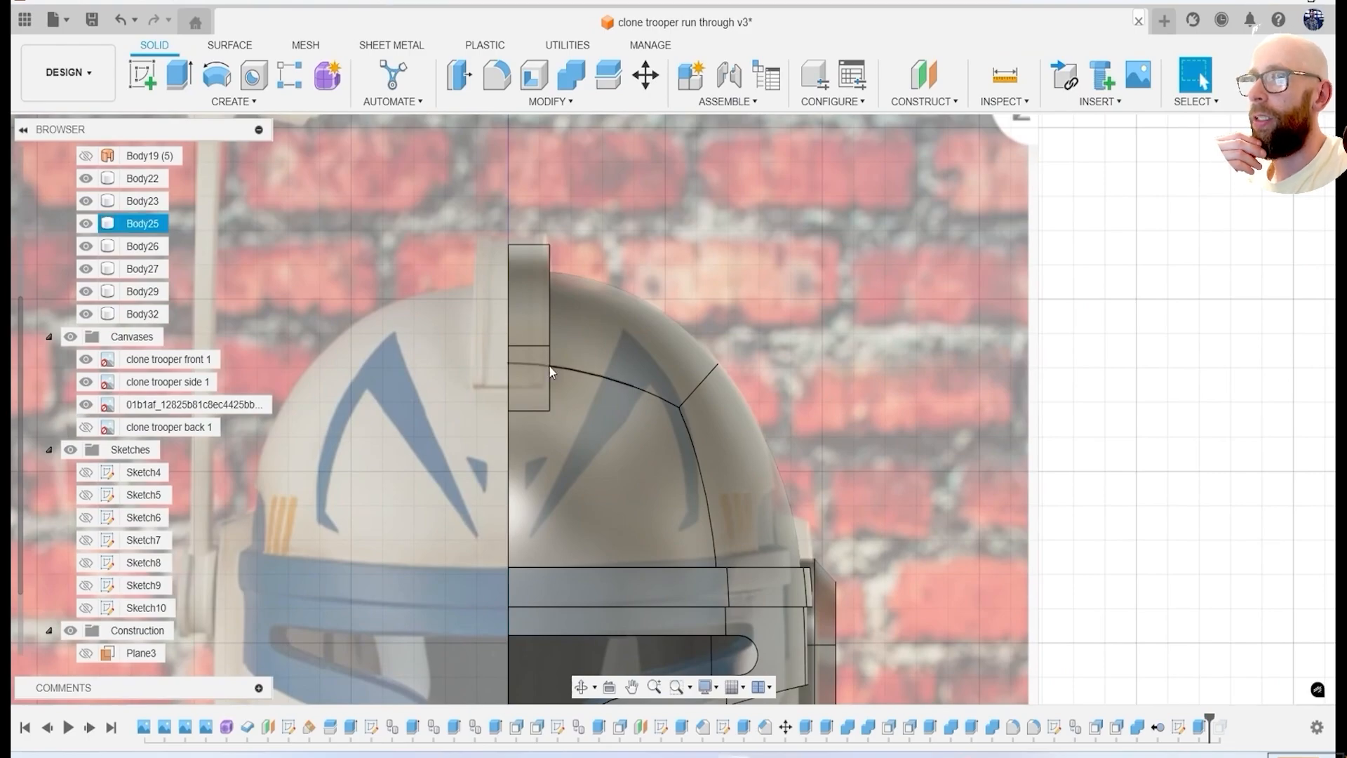
Hide the reference canvases and Plane5, and save the design.
left_click(70, 338)
middle_click_drag(726, 432, 660, 441, "shift")
left_click(92, 21)
left_click(661, 404)
middle_click_drag(903, 475, 890, 473)
scroll(115, 610, "down", 2)
left_click(86, 654)
middle_click_drag(735, 446, 457, 403, "shift")
Fillet the outer corner edge at the fin's lower front end.
key("f")
scroll(512, 372, "up", 5)
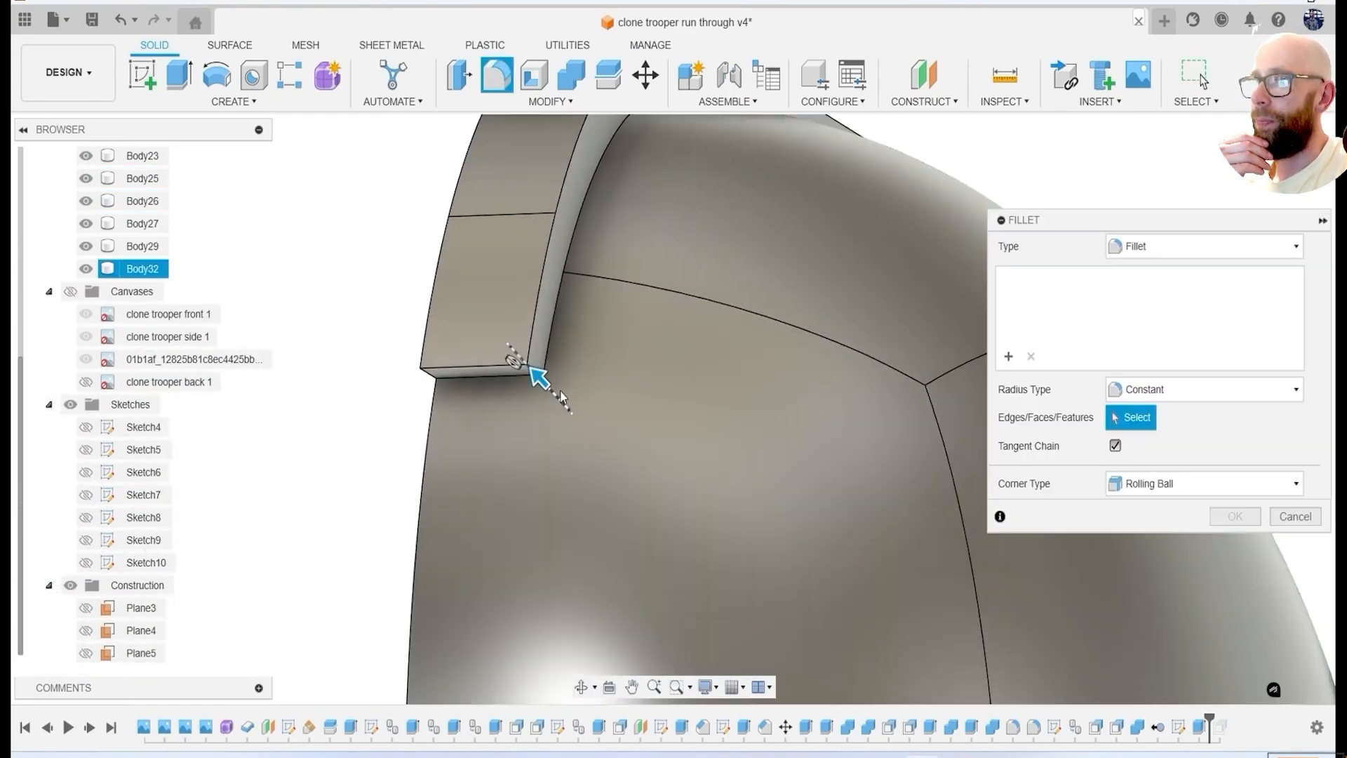
left_click(526, 363)
key("Return")
Compare the fin with the front reference canvas and examine the whole helmet.
scroll(535, 350, "down", 5)
middle_click_drag(621, 397, 786, 424, "shift")
left_click(70, 291)
left_click(1288, 160)
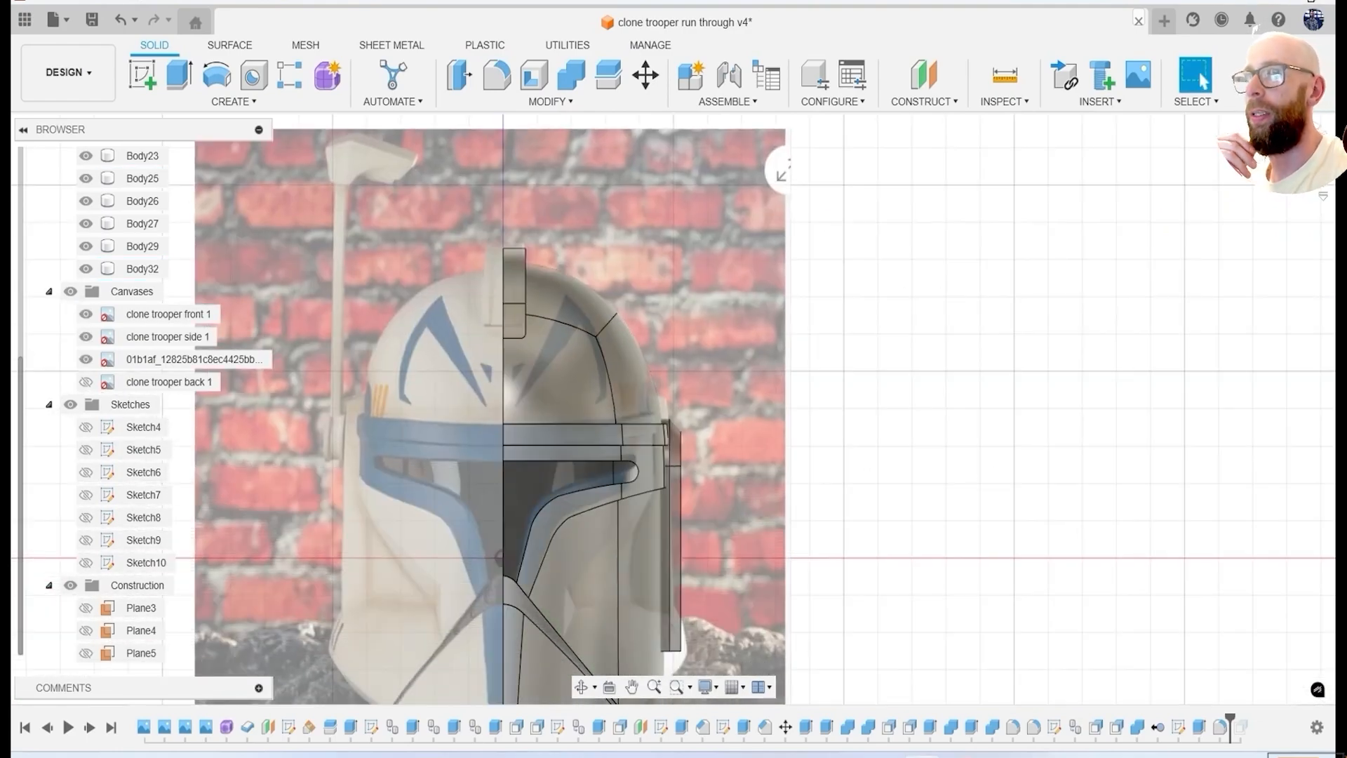
middle_click_drag(761, 398, 586, 413, "shift")
left_click(70, 291)
middle_click_drag(544, 277, 510, 286, "shift")
scroll(917, 474, "down", 4)
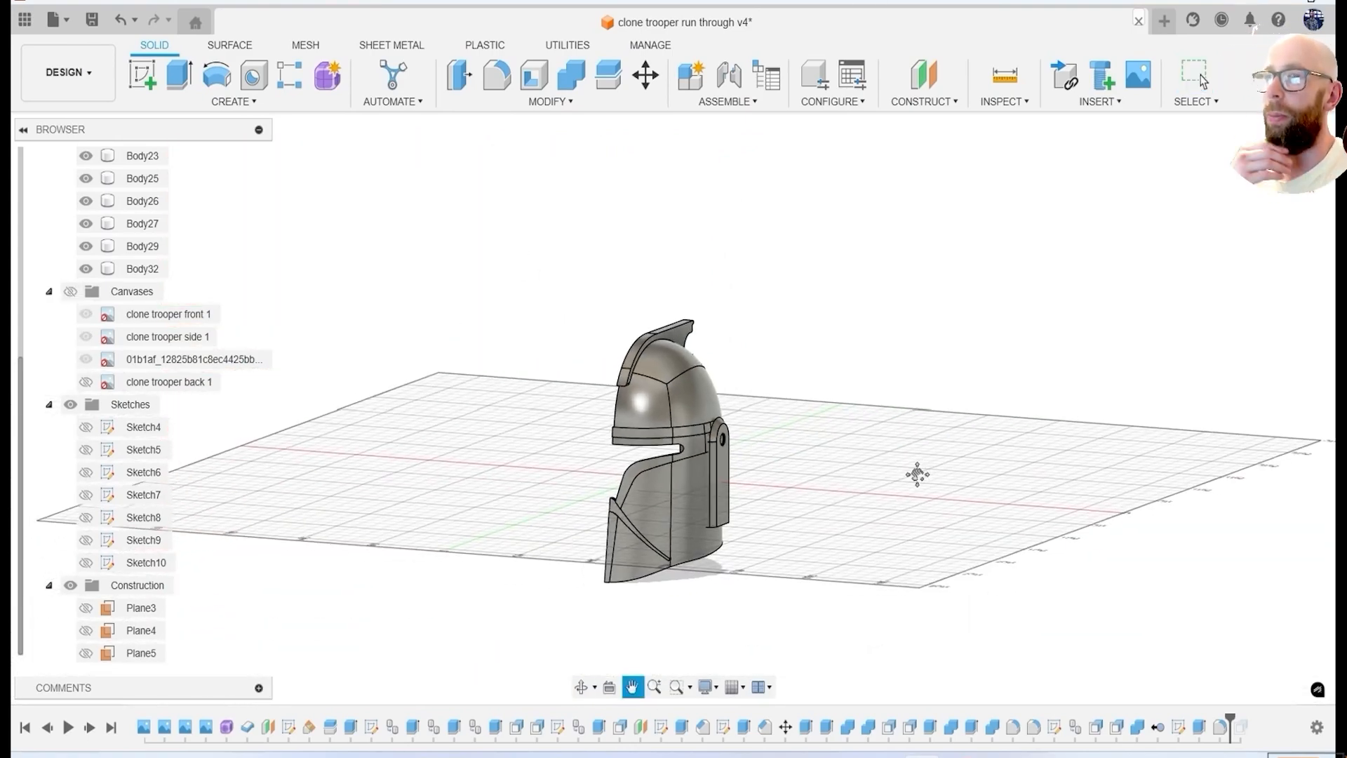
Save the design with the finished fin as a new version.
left_click(92, 20)
left_click(651, 416)
mouse_move(836, 490)
middle_mouse_down("shift")
mouse_move(803, 496)
mouse_move(673, 465)
mouse_move(819, 478)
mouse_move(833, 501)
middle_mouse_up("shift")
middle_click_drag(721, 490, 626, 490)
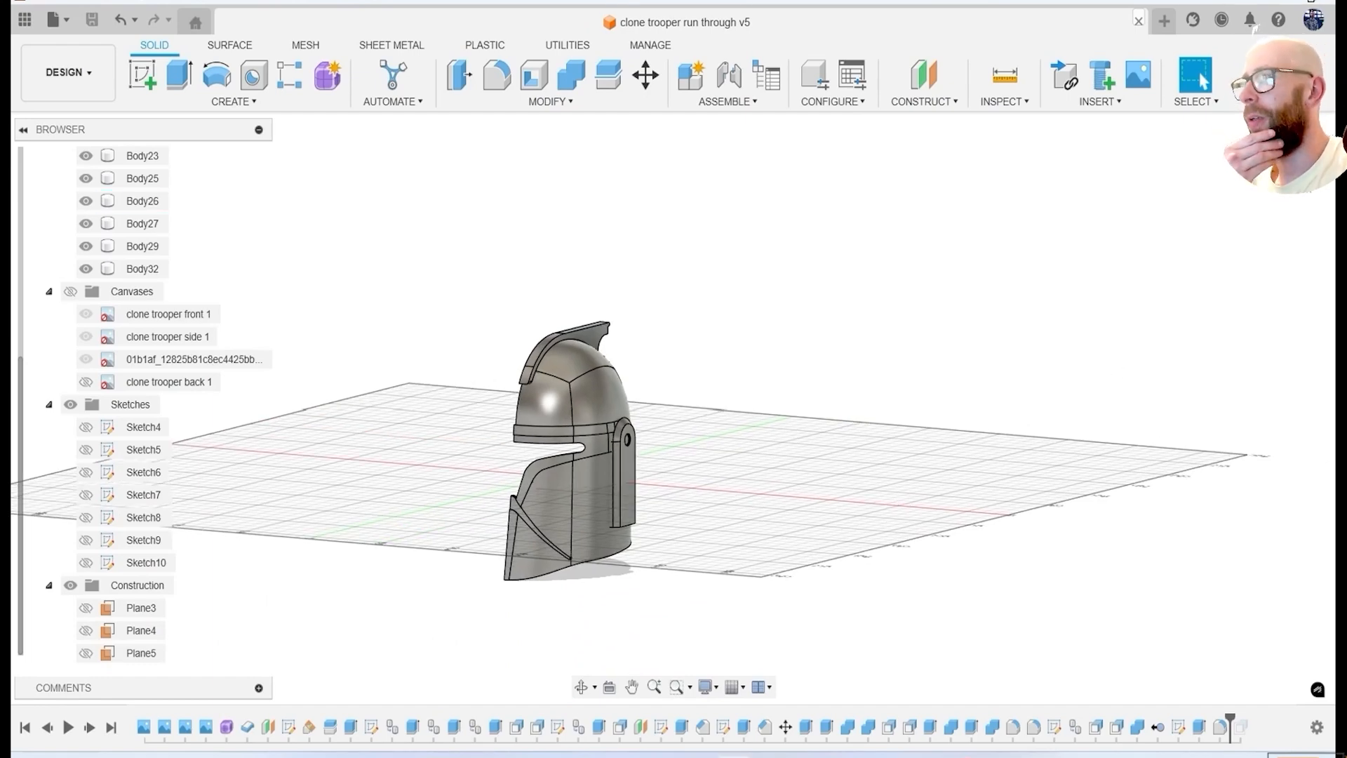
Start a sketch on Plane5 with the canvases shown and extend the brow strip's edges rearward as horizontal lines with a vertical end line.
middle_click_drag(1172, 337, 1089, 381, "shift")
left_click(1291, 160)
left_click(71, 291)
scroll(641, 410, "up", 5)
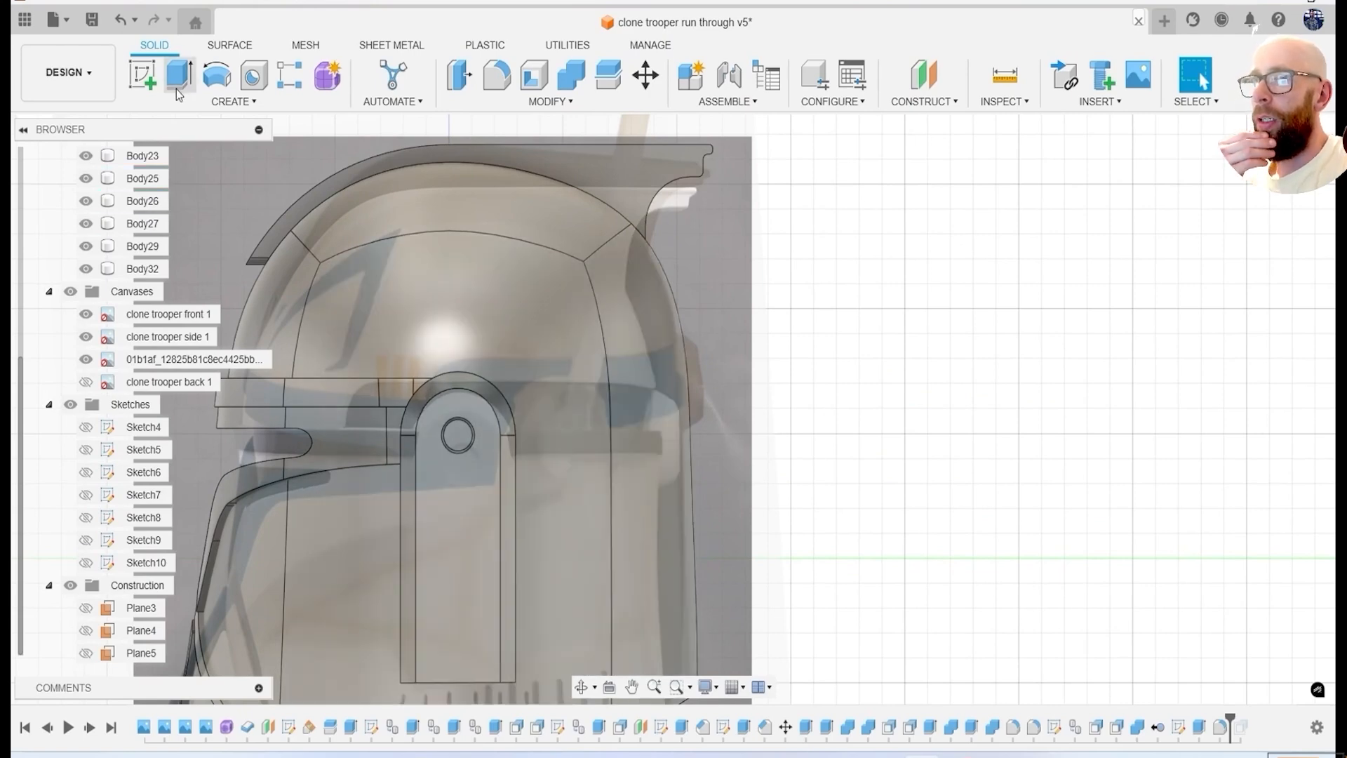
left_click(144, 75)
left_click(92, 652)
middle_click_drag(653, 318, 581, 406)
key("l")
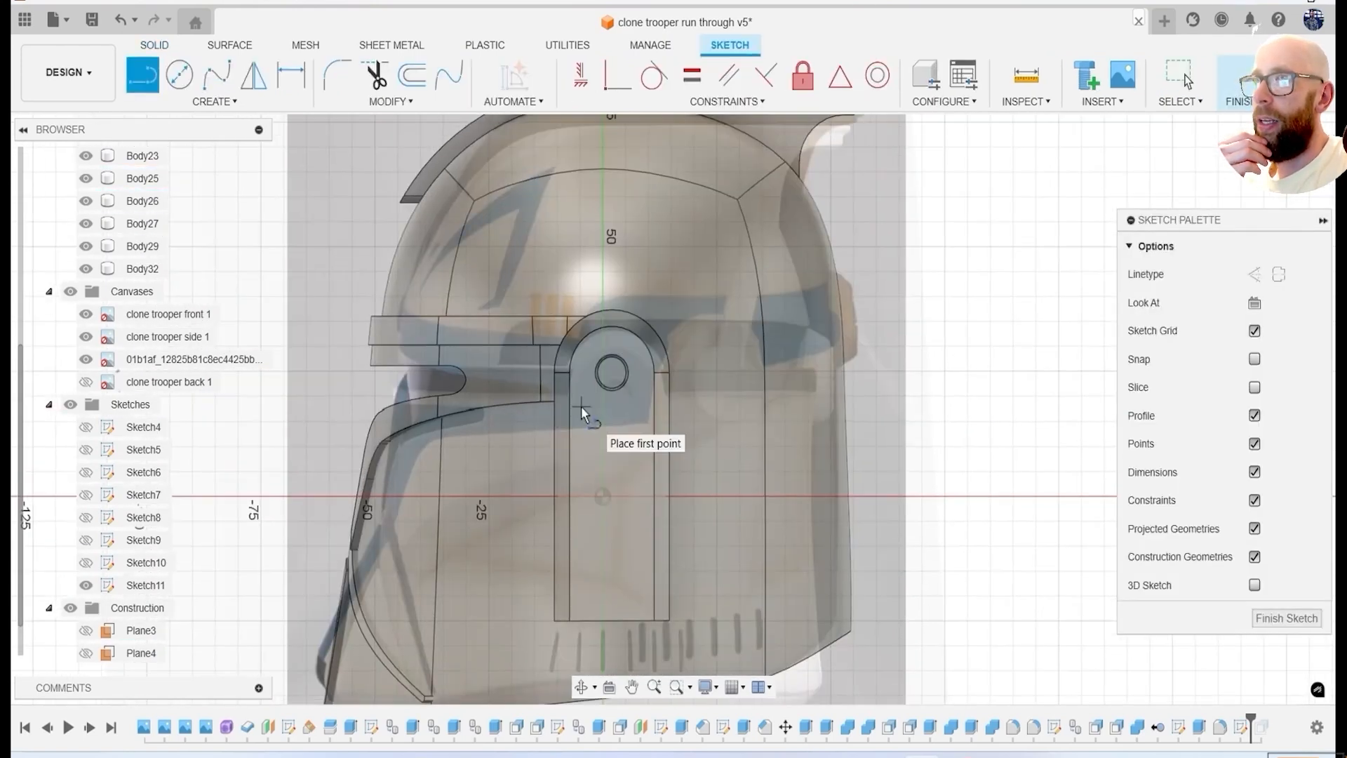
scroll(463, 317, "up", 5)
left_click(601, 361)
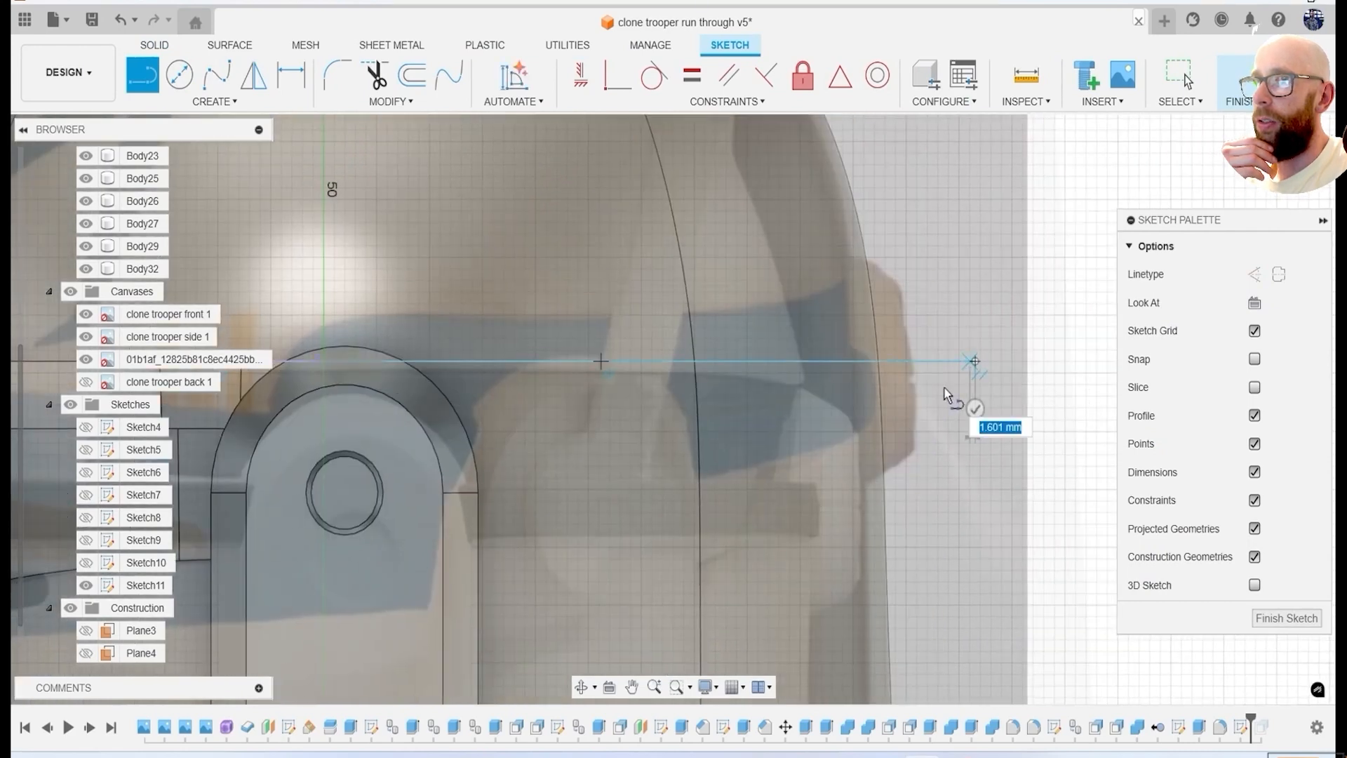
scroll(942, 393, "down", 3)
left_click(961, 414)
scroll(413, 417, "up", 1)
left_click(990, 418)
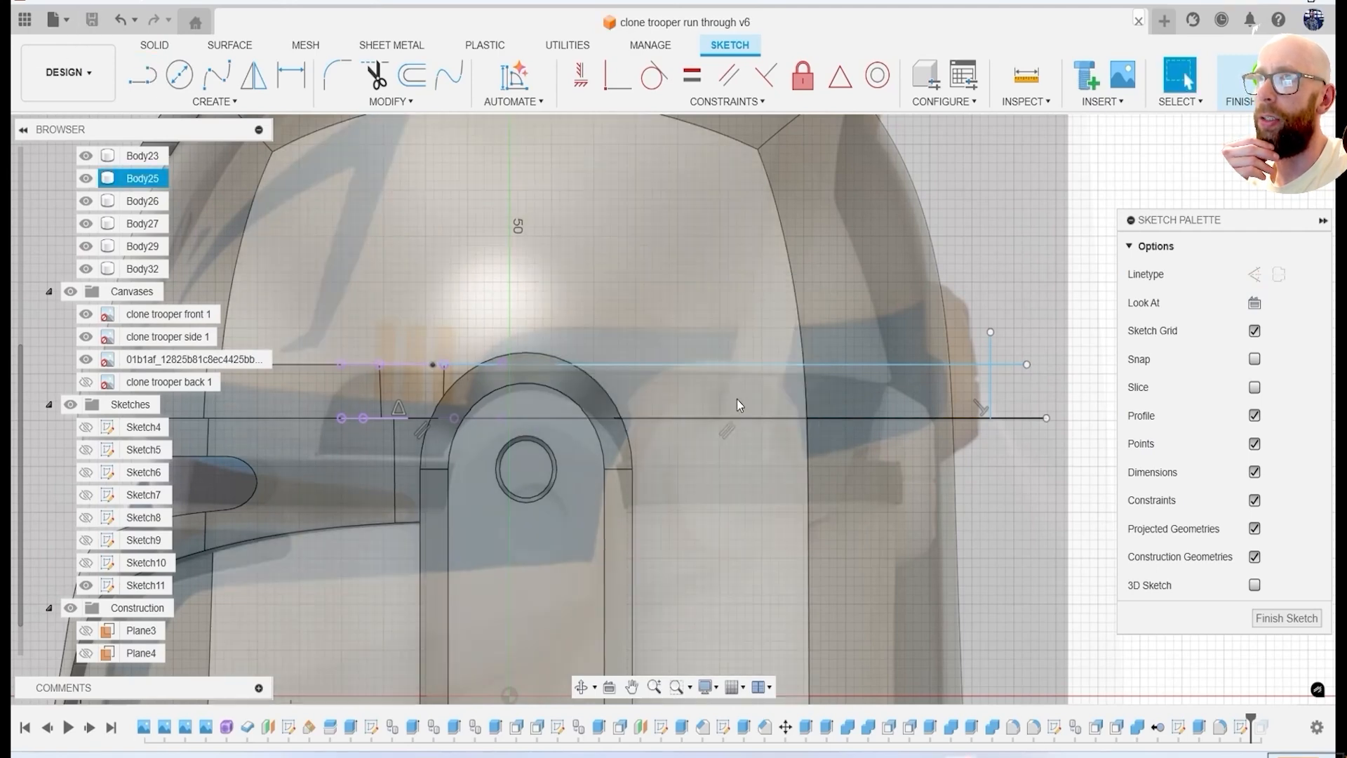
Outline the taller rear band above the brow line with straight lines and round its upper front corner to a 6.918 mm radius.
scroll(543, 366, "up", 1)
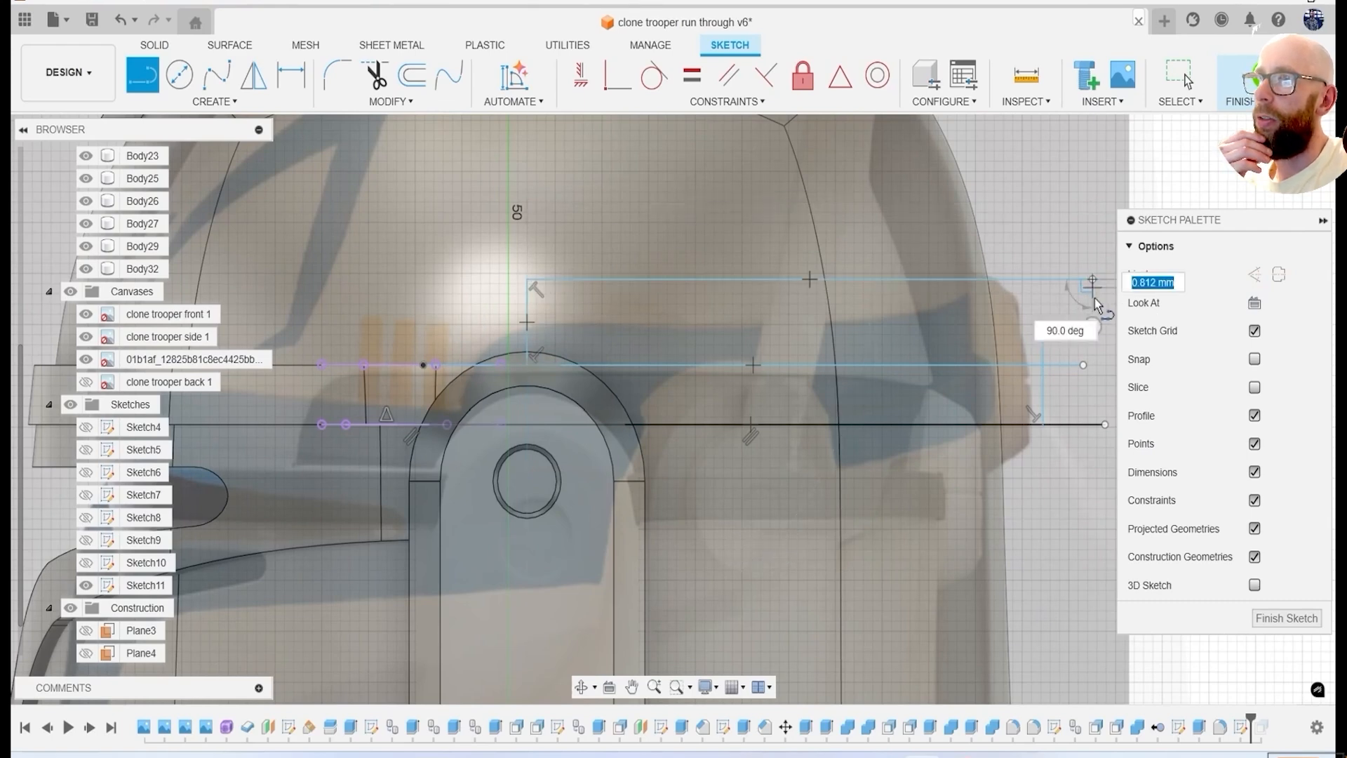
key("Escape")
left_click(391, 102)
left_click(393, 216)
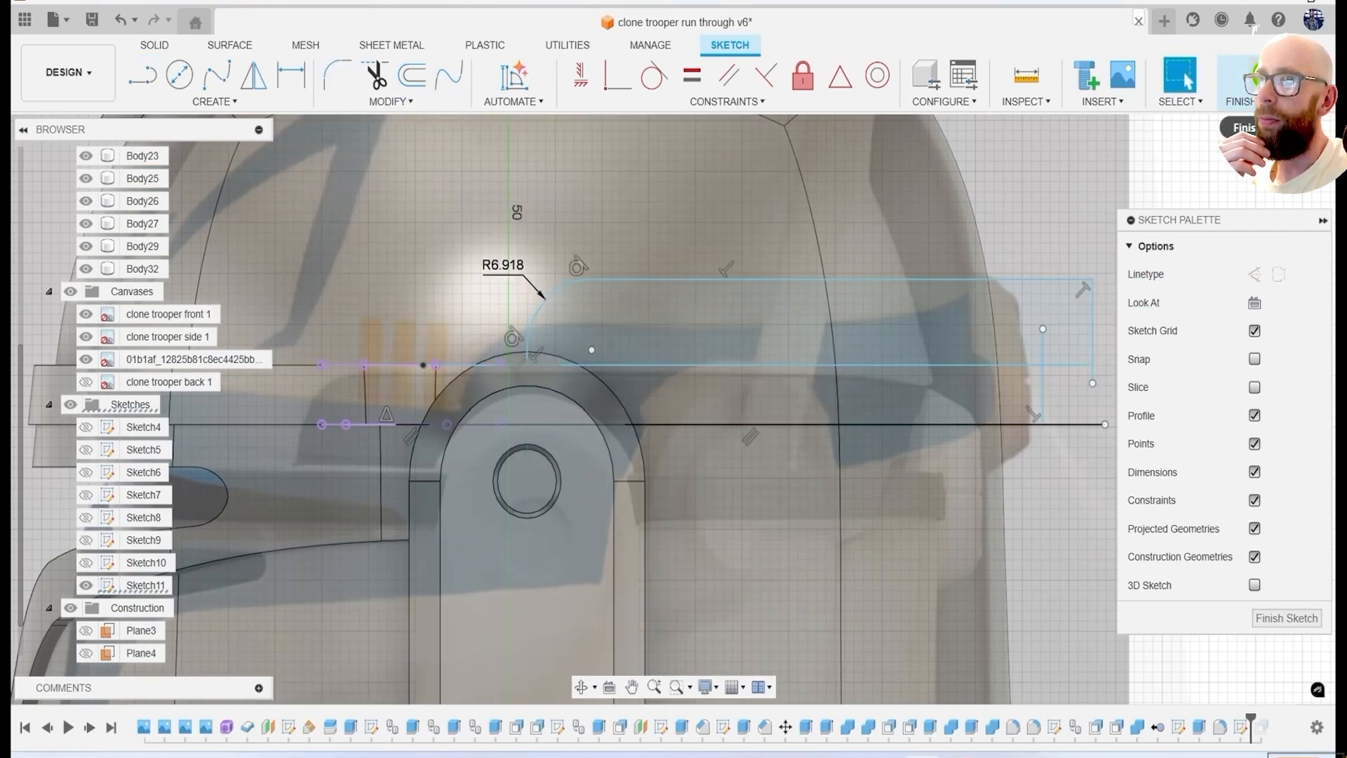
left_click(1239, 77)
Edit Sketch11 and close the lower rear band's front end with a vertical line behind the ear panel.
scroll(140, 316, "up", 1)
left_click(70, 358)
left_click(86, 313)
left_click(86, 291)
left_click(86, 269)
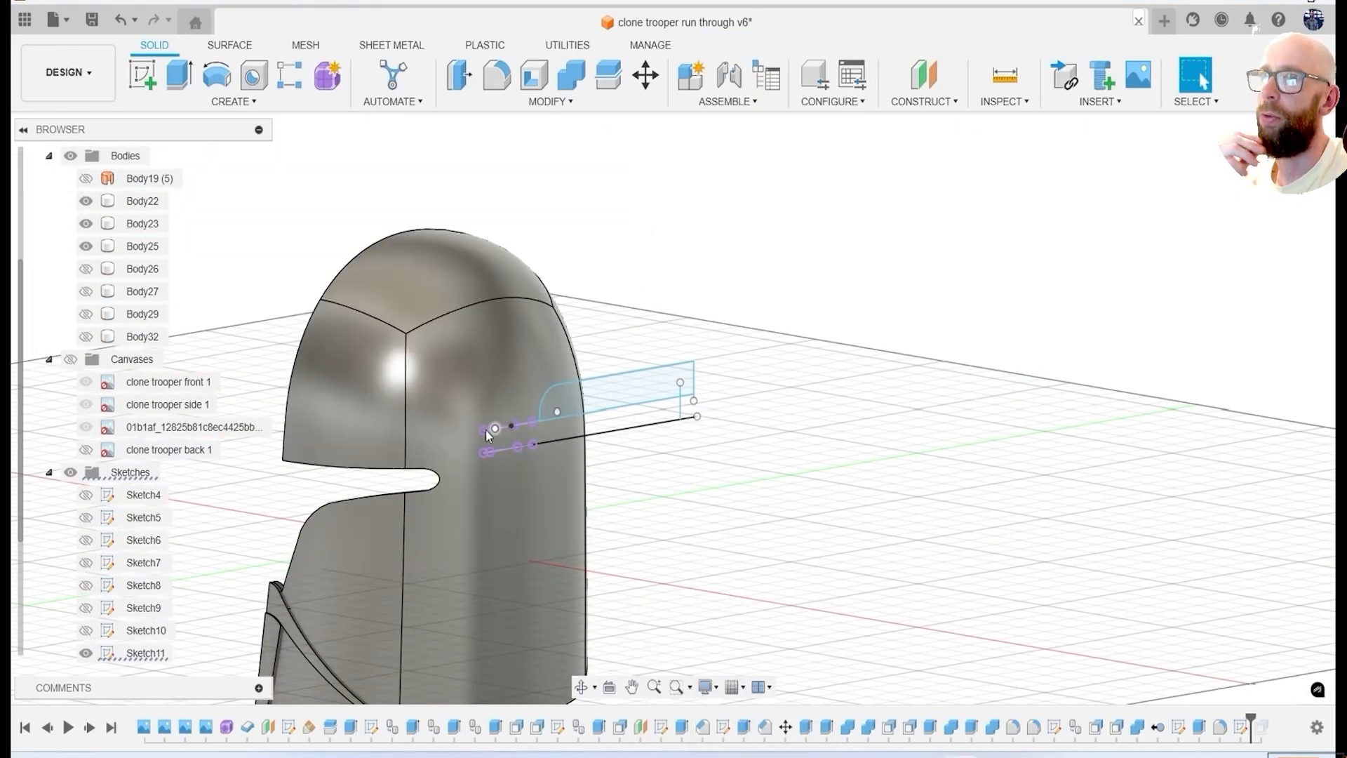
right_click(1240, 732)
left_click(1212, 525)
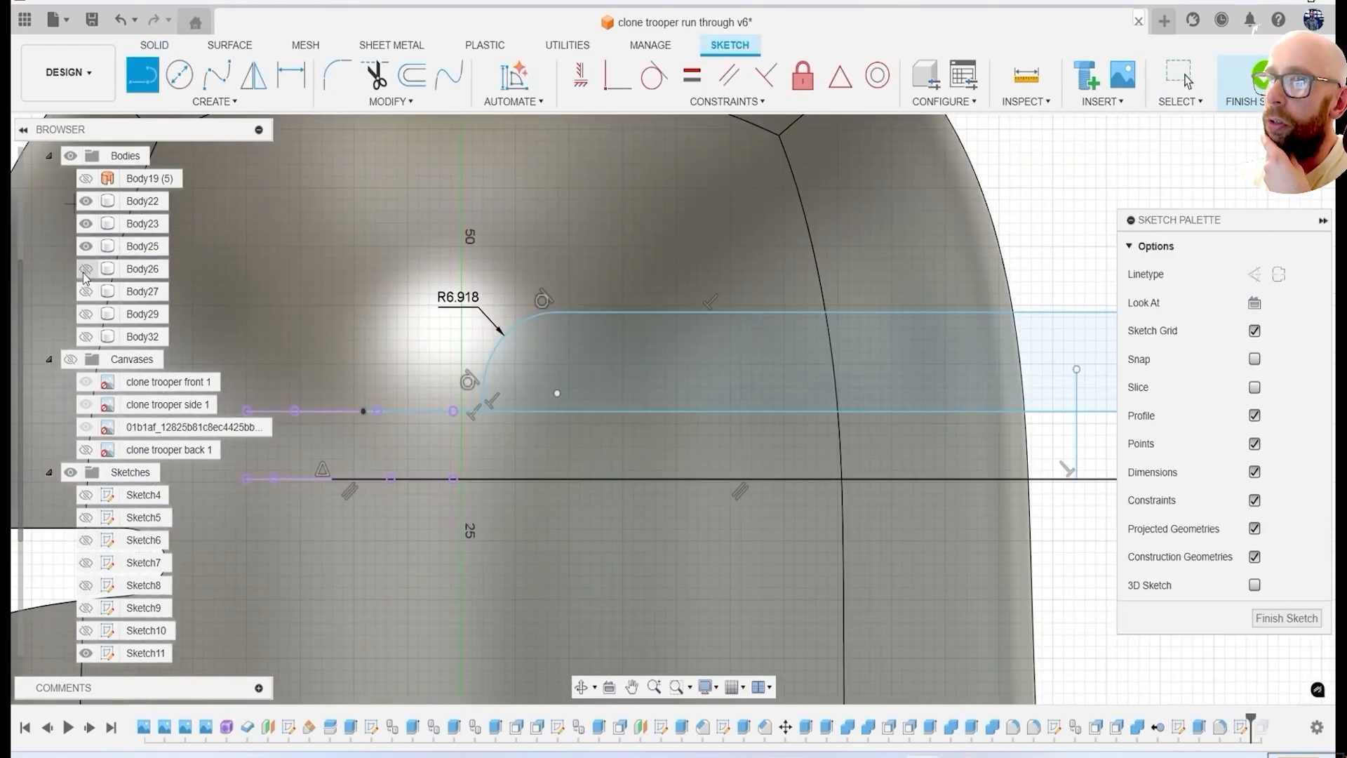
left_click(86, 270)
scroll(491, 477, "down", 3)
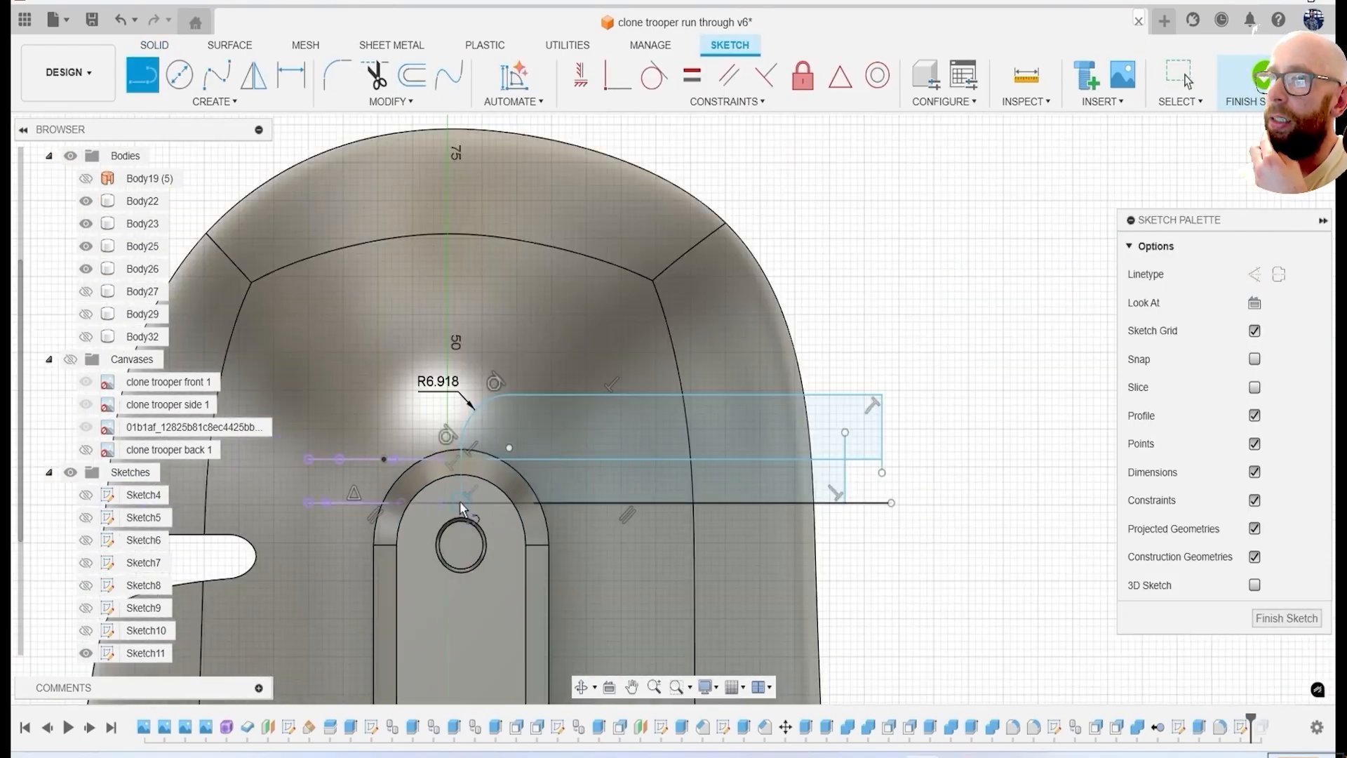
left_click(1263, 77)
Hide every body except the helmet shell, Body25.
left_click(85, 270)
left_click(86, 246)
left_click(85, 223)
left_click(86, 202)
left_click(85, 246)
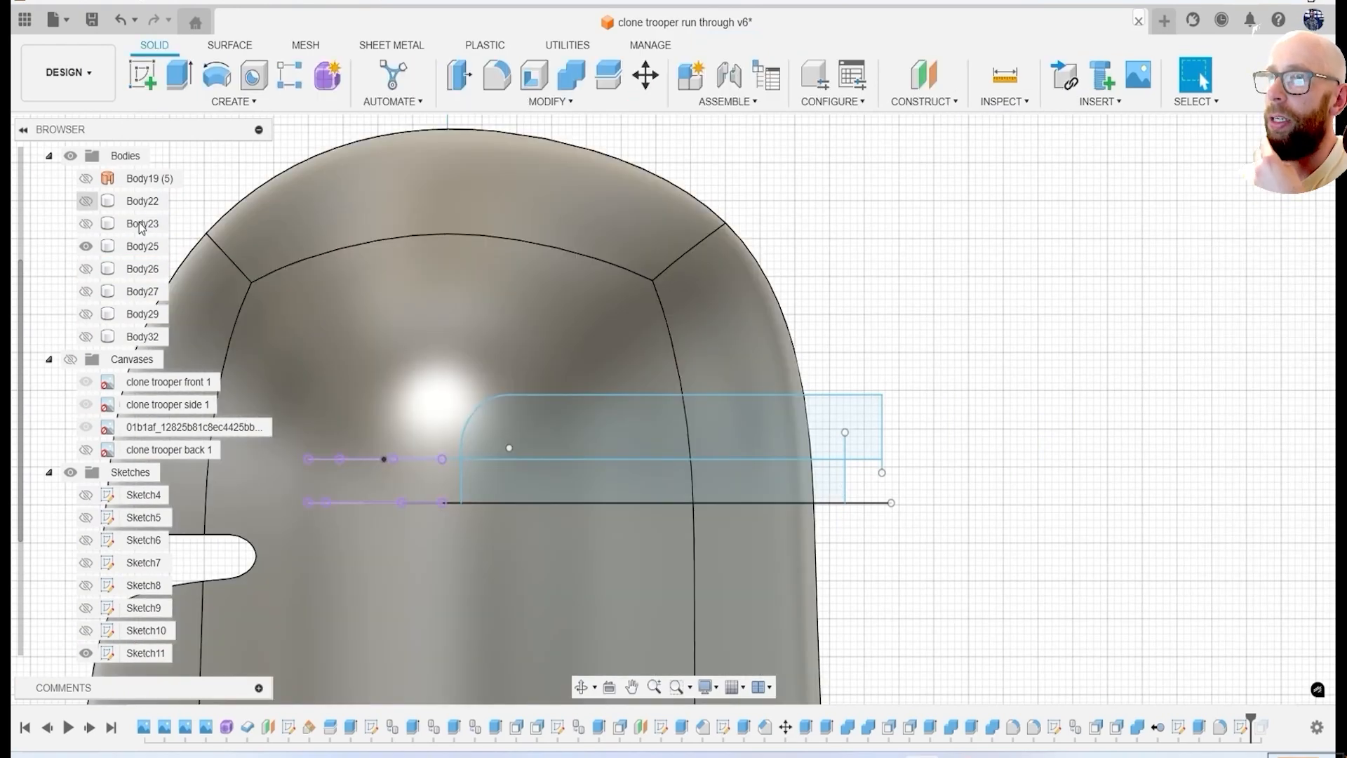
Extrude the lower rear band profile 84.122 mm through a copy of the helmet shell, using the Intersect operation.
middle_click_drag(761, 491, 806, 536, "shift")
key("e")
left_click(678, 480)
left_click_drag(661, 484, 553, 339)
scroll(553, 338, "down", 3)
middle_click_drag(597, 365, 901, 464, "shift")
key("Return")
left_click(86, 246)
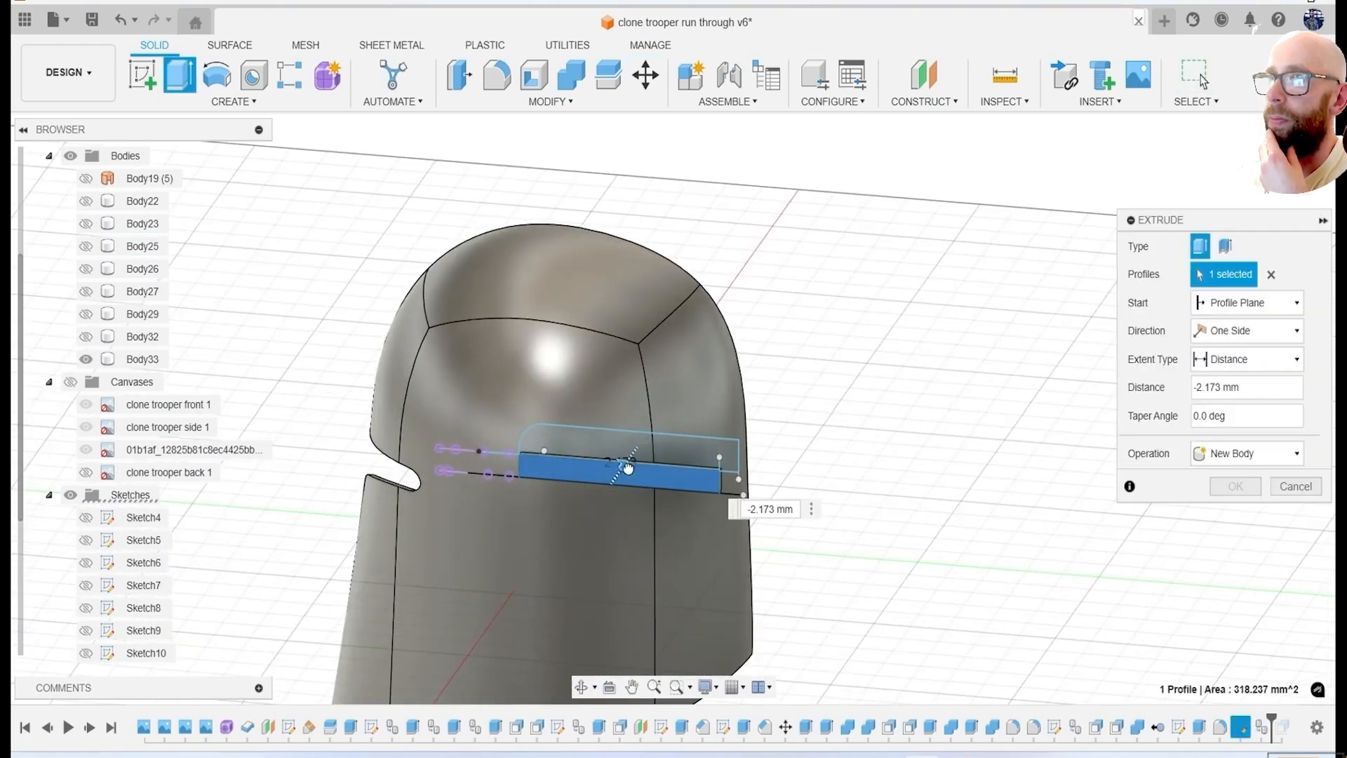
left_click(1256, 440)
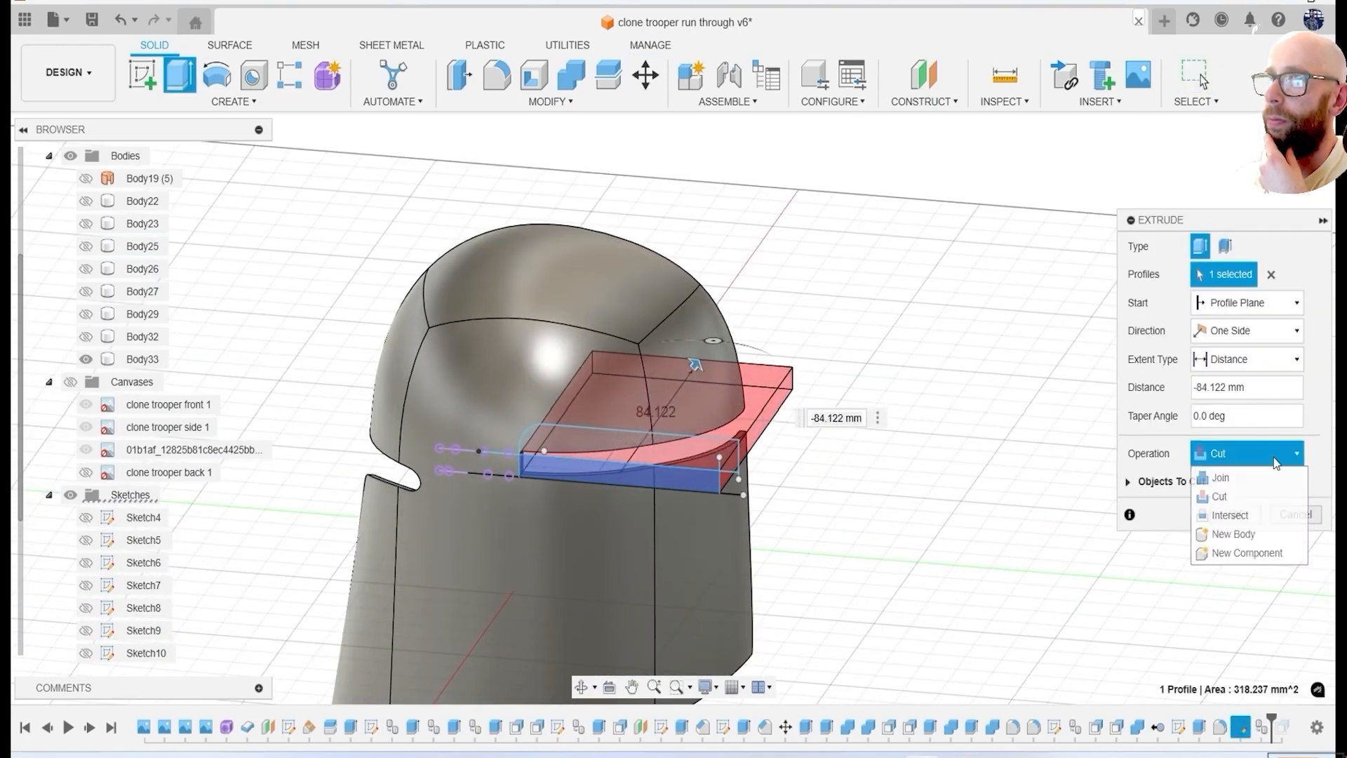
left_click(1233, 499)
key("Return")
Show the strip, ear panel and fin bodies and offset the lower rear band's two outer faces outward.
left_click(86, 269)
middle_click_drag(232, 280, 428, 372, "shift")
key("q")
scroll(631, 477, "up", 5)
left_click(645, 404)
left_click(732, 352)
middle_click_drag(744, 354, 814, 421, "shift")
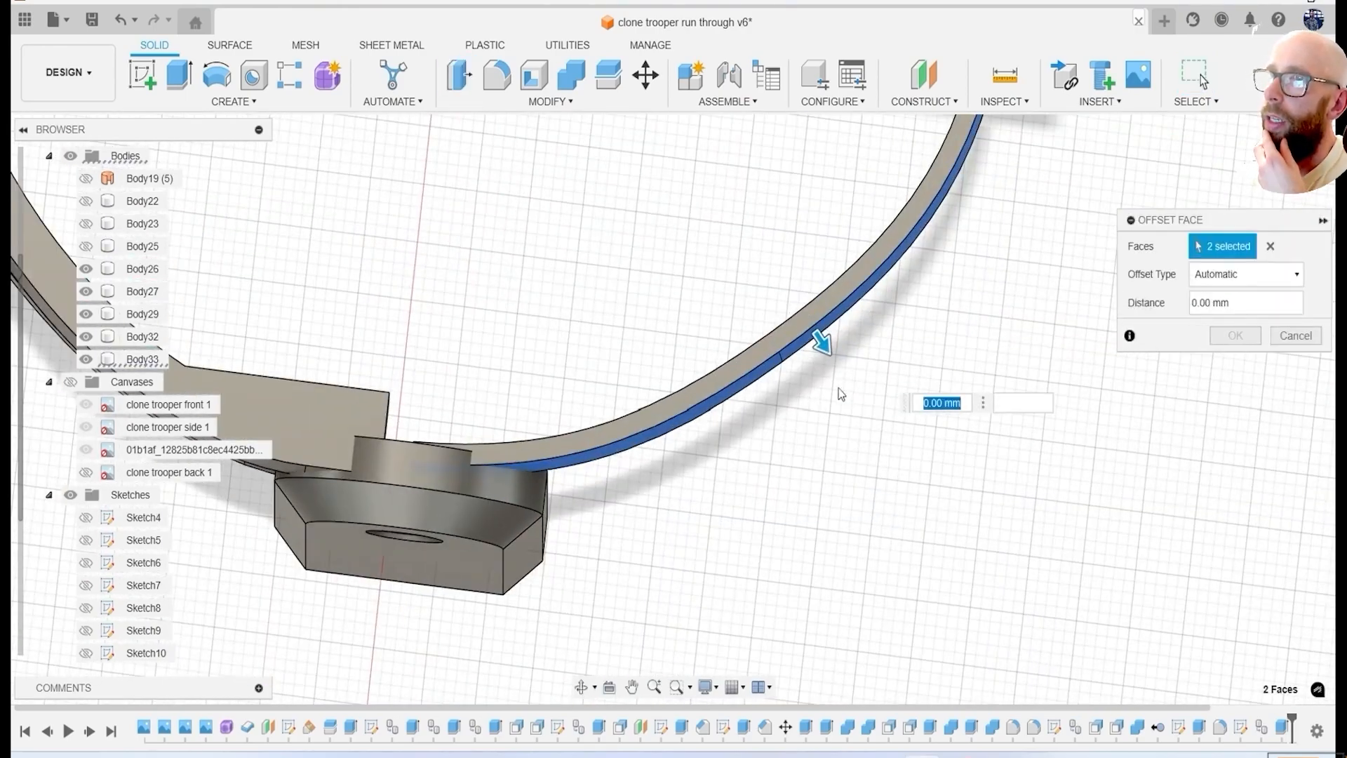
key("Return")
middle_click_drag(824, 347, 632, 365, "shift")
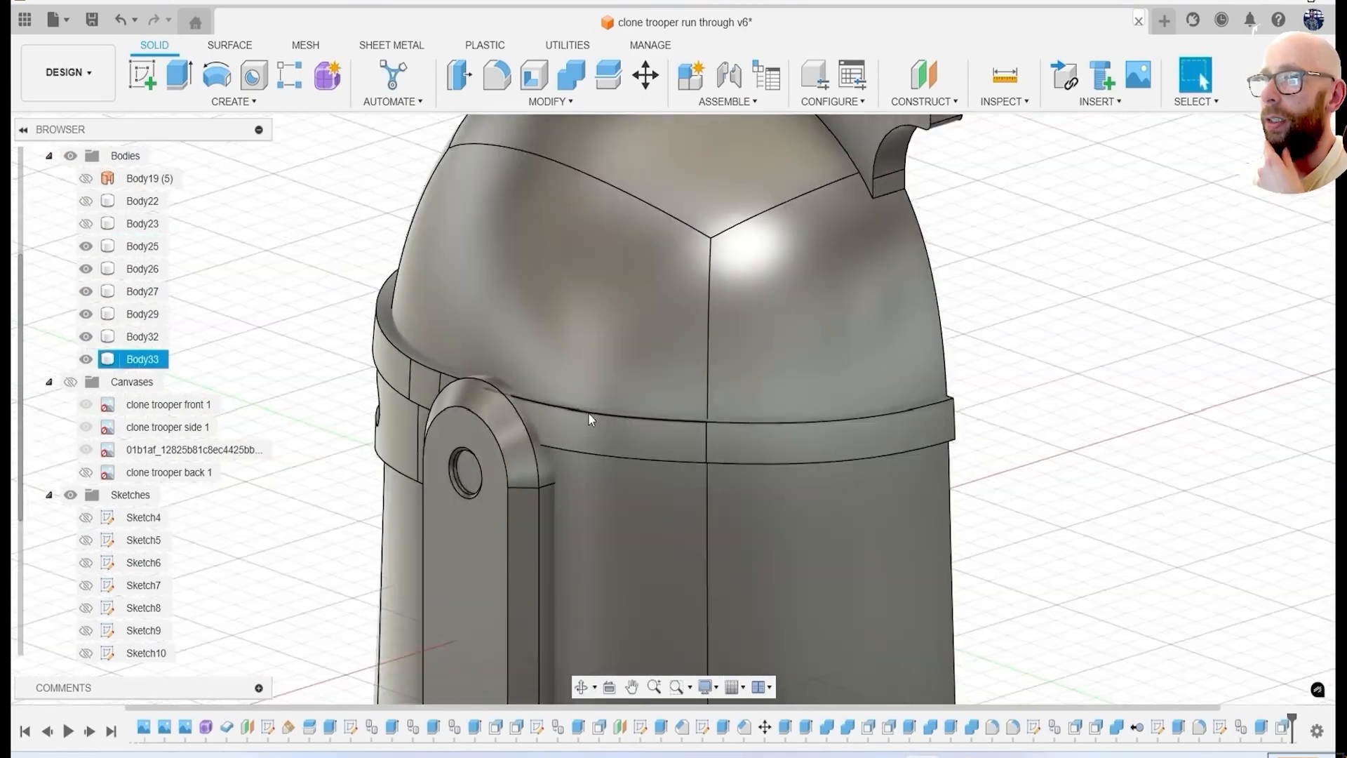
Show the shell and Sketch11 again, and duplicate the helmet shell Body25 in place.
left_click(911, 462)
middle_click_drag(589, 419, 919, 519, "shift")
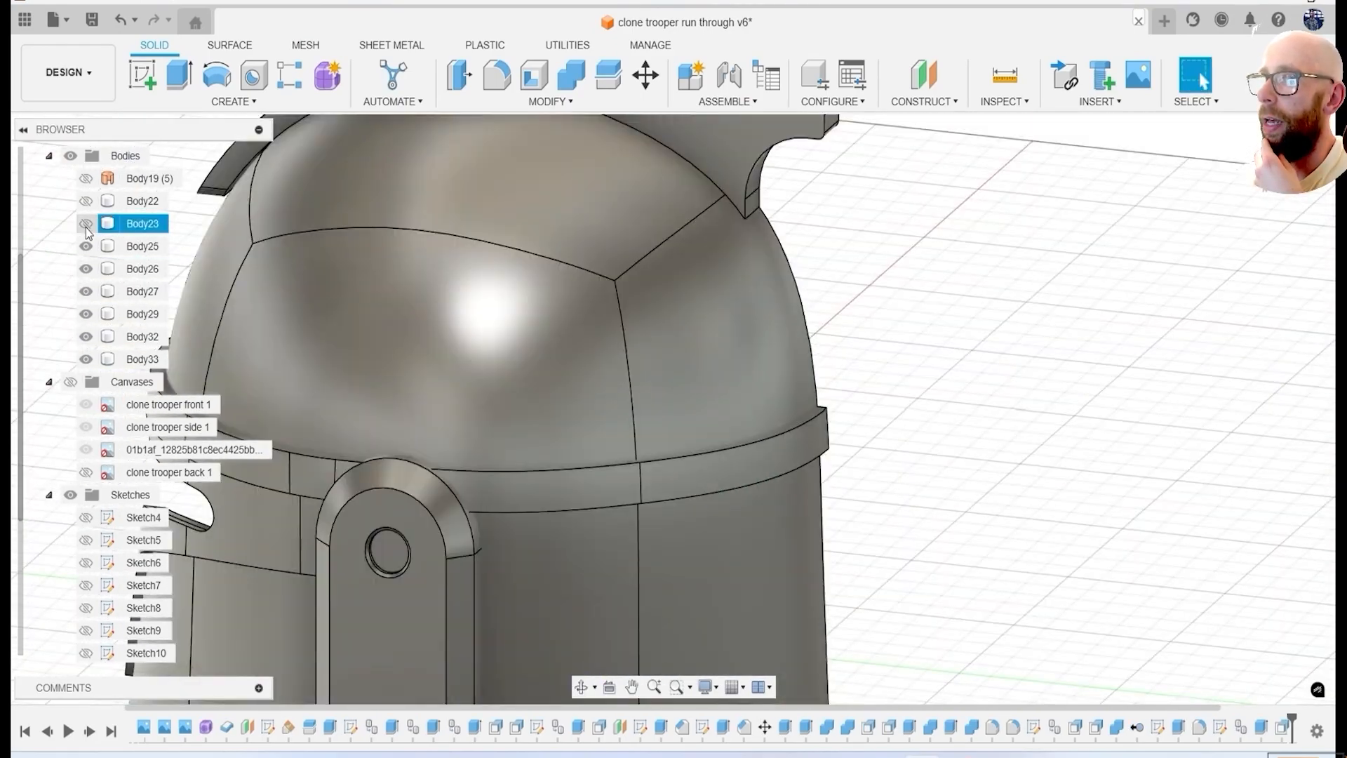
scroll(158, 549, "down", 1)
scroll(159, 549, "down", 1)
left_click(85, 563)
scroll(561, 482, "down", 3)
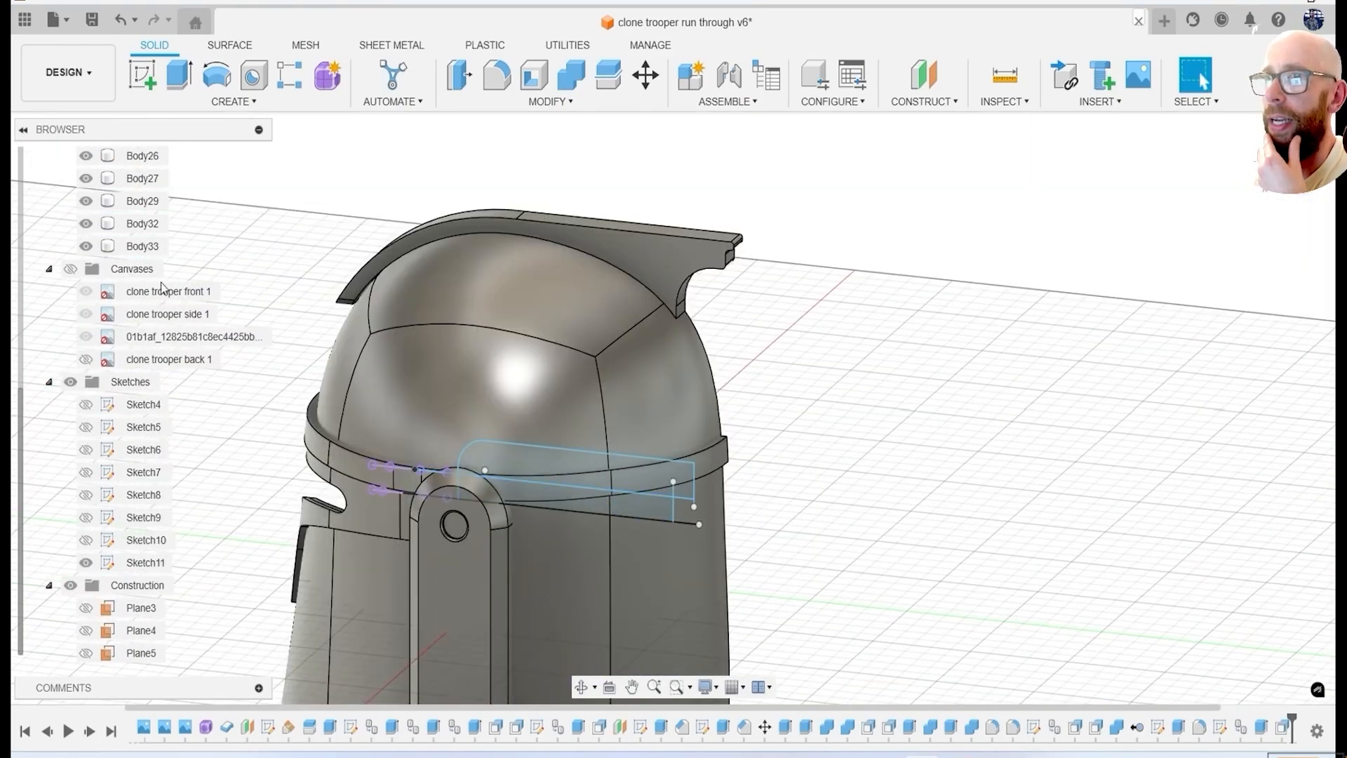
scroll(186, 278, "up", 2)
left_click(140, 271)
key("ctrl+c")
key("ctrl+v")
key("Return")
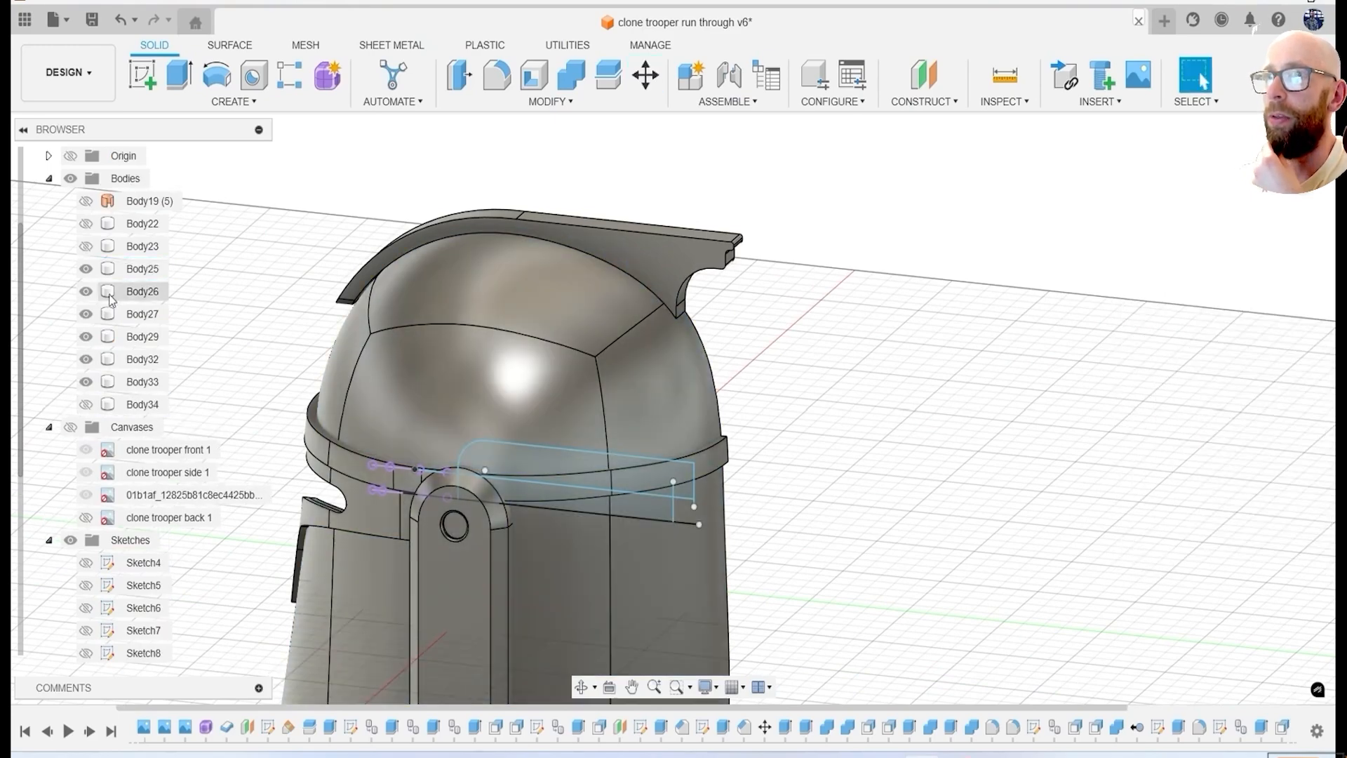
Extrude the upper rear band profile about 60 mm through Body25 with the Intersect operation, and hide Sketch11.
key("e")
left_click_drag(582, 469, 650, 413)
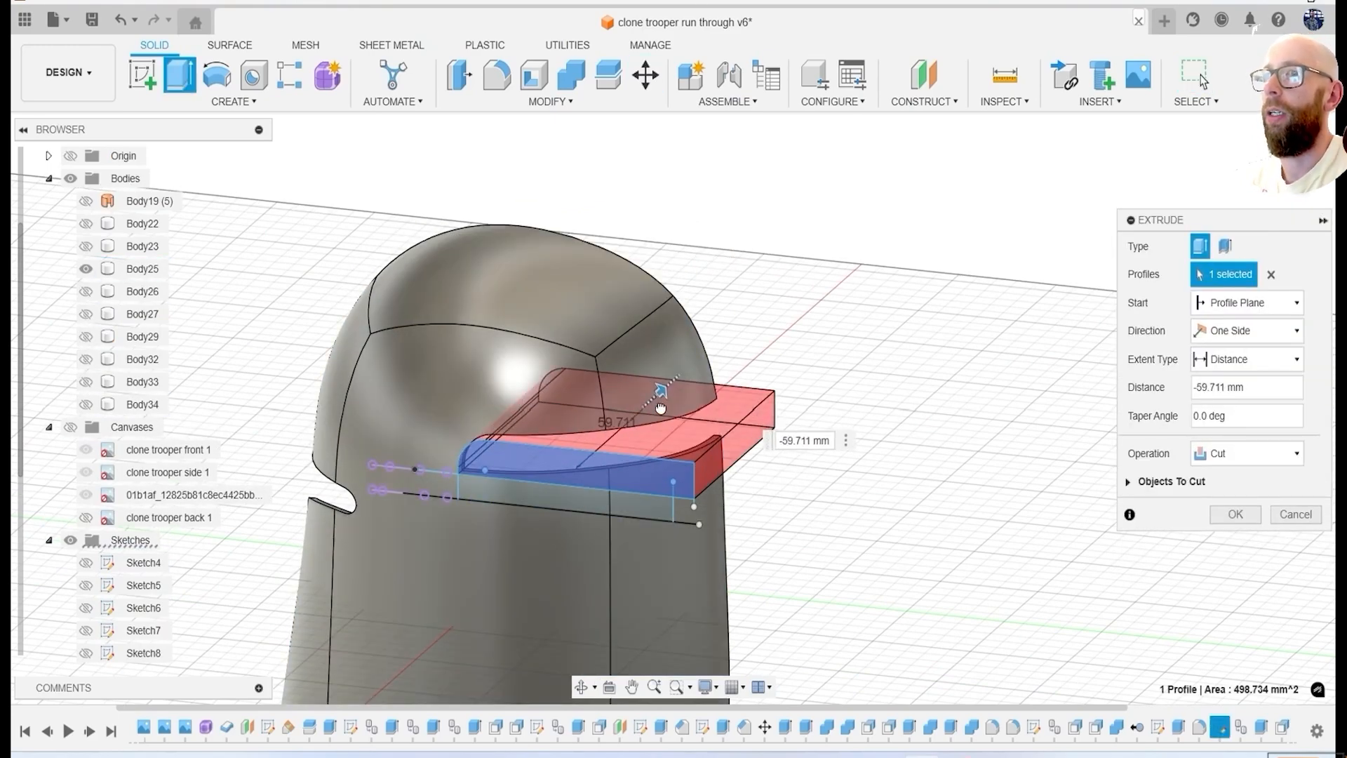
left_click(1231, 515)
left_click(1236, 515)
scroll(95, 589, "down", 2)
left_click(86, 608)
scroll(96, 323, "up", 2)
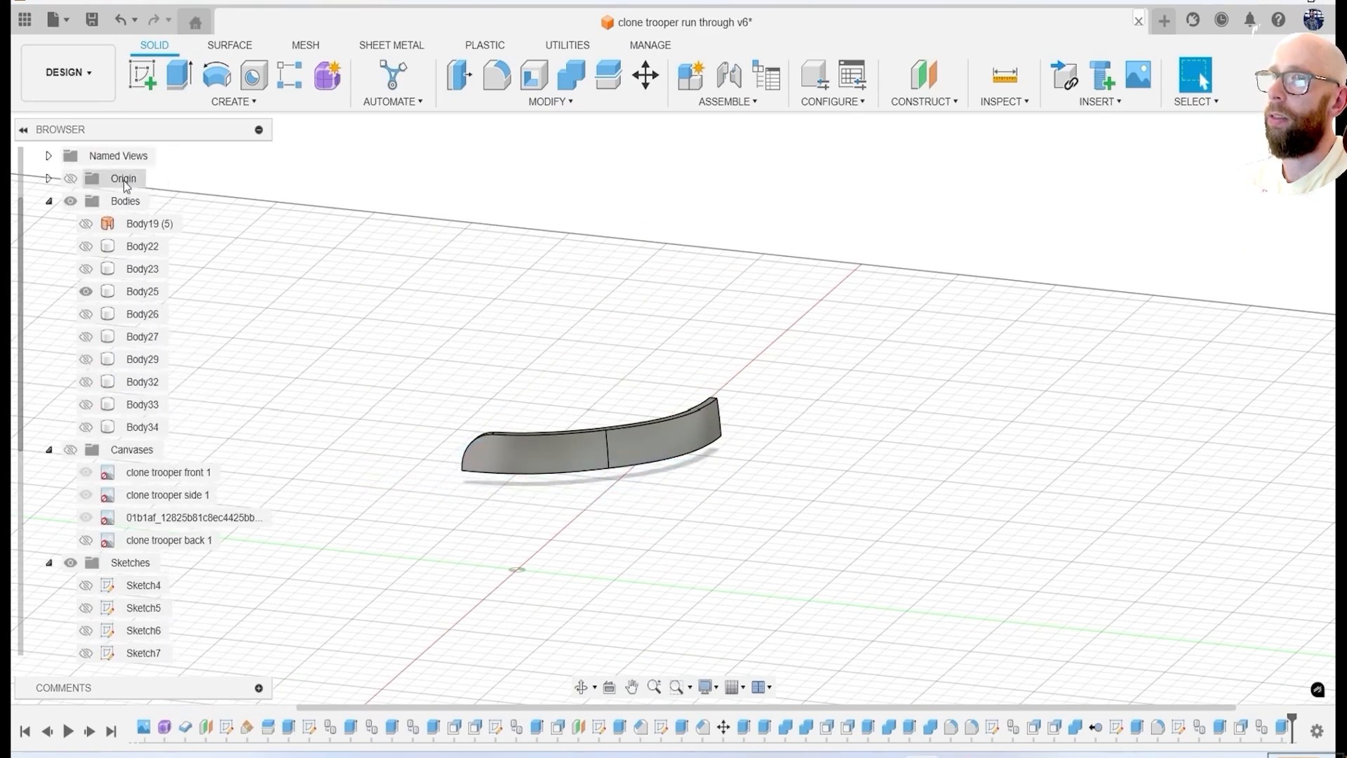
Offset the upper rear band's two outer faces outward by 3.17 mm with the full shell hidden.
left_click(85, 427)
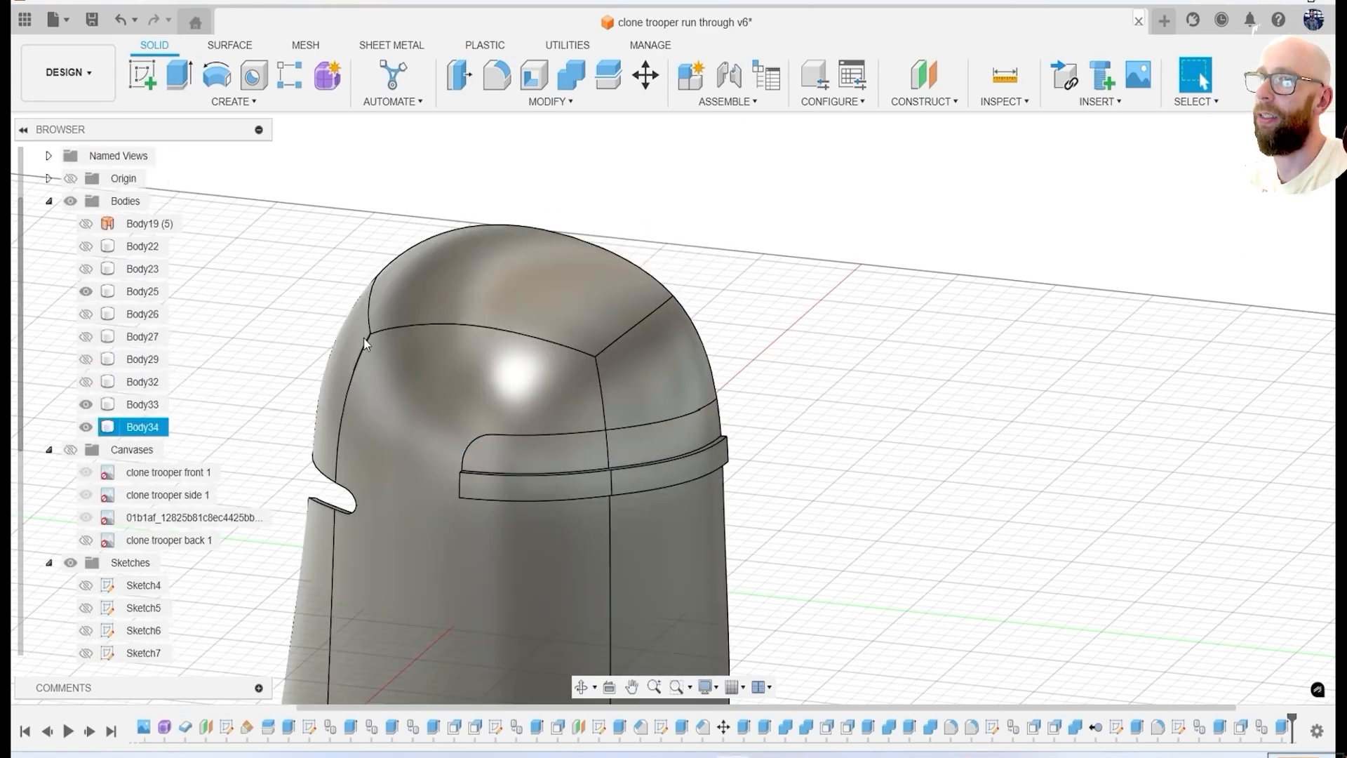
left_click(85, 291)
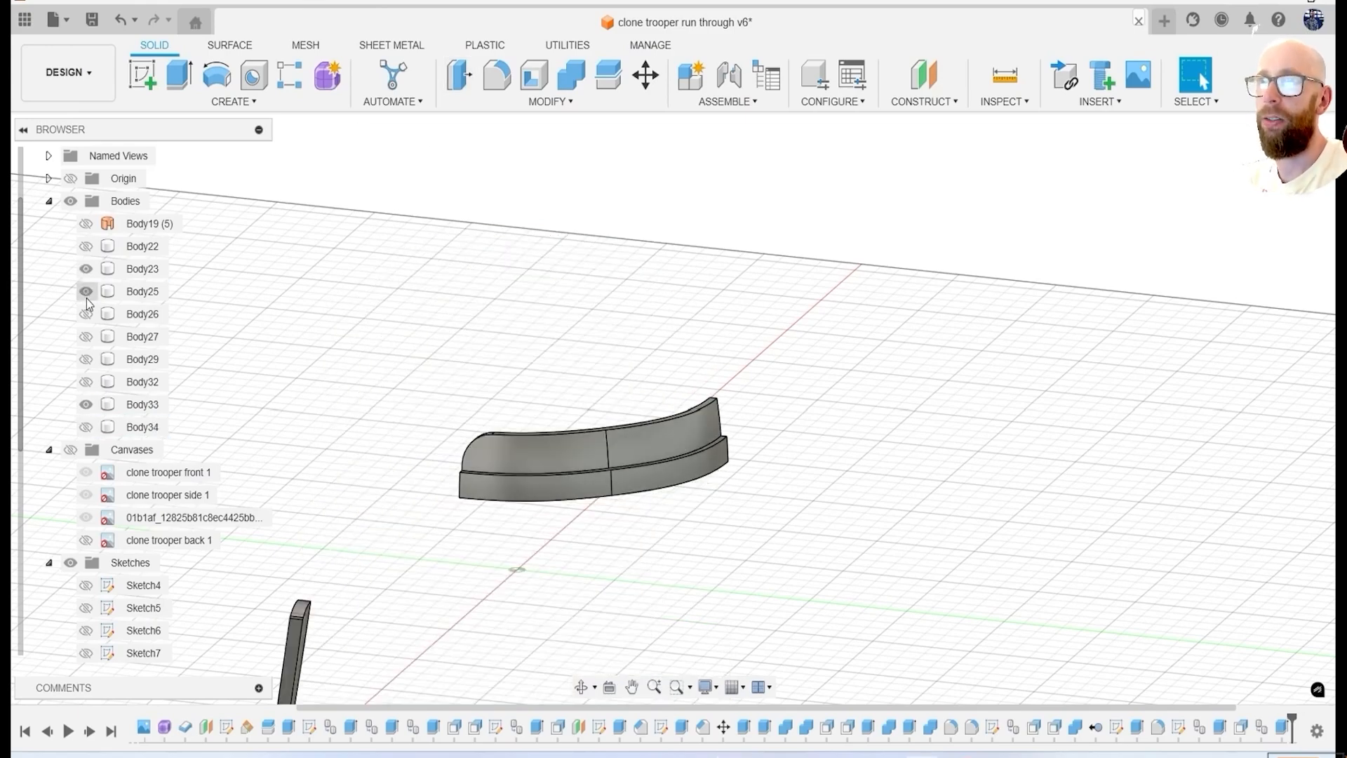
left_click(589, 455)
left_click(627, 450)
middle_click_drag(635, 453, 671, 481, "shift")
scroll(663, 471, "up", 4)
left_click_drag(588, 433, 602, 453)
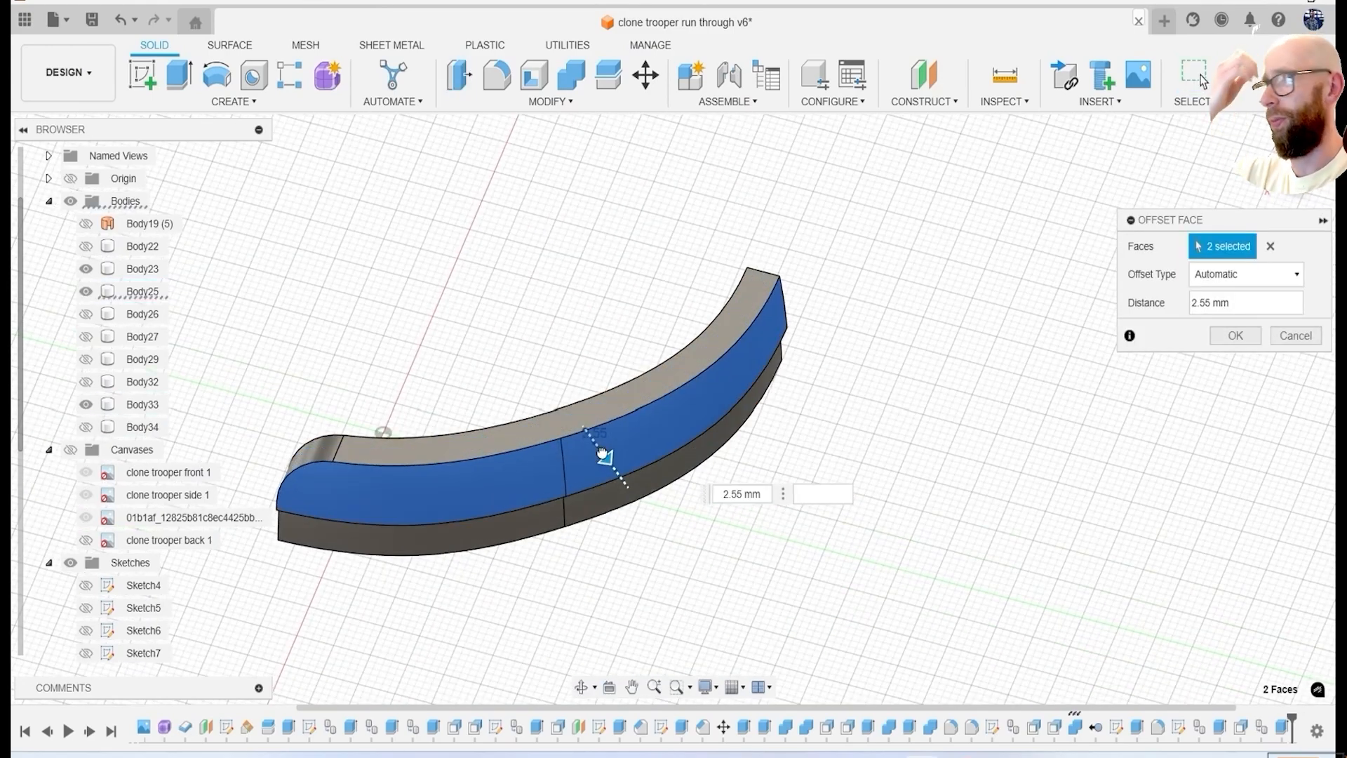
left_click(1239, 334)
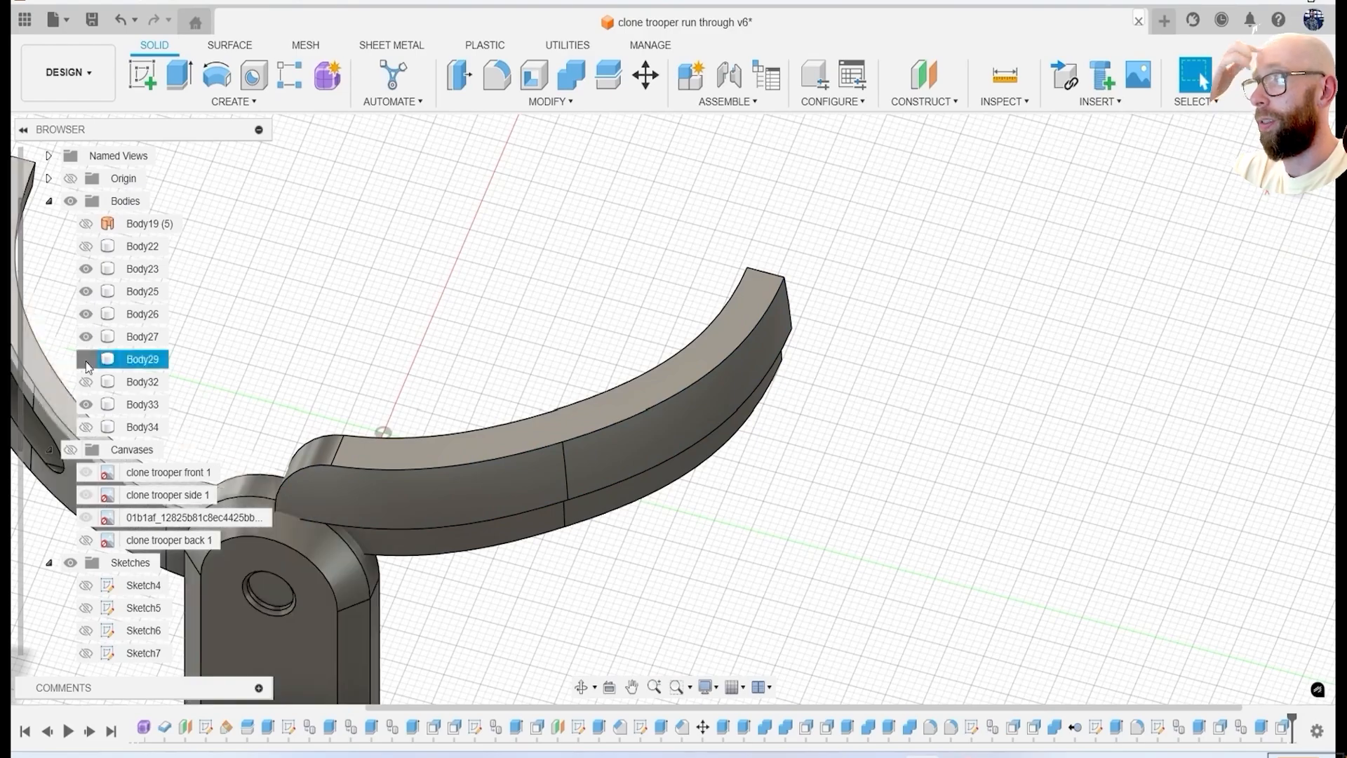
Show the hidden helmet bodies again, including the full shell Body34.
scroll(492, 393, "down", 3)
middle_click_drag(491, 393, 551, 379, "shift")
scroll(551, 379, "up", 6)
middle_click_drag(432, 339, 442, 519, "shift")
left_click(1146, 503)
scroll(414, 436, "down", 3)
left_click(85, 478)
scroll(518, 475, "down", 3)
middle_click_drag(518, 476, 611, 494, "shift")
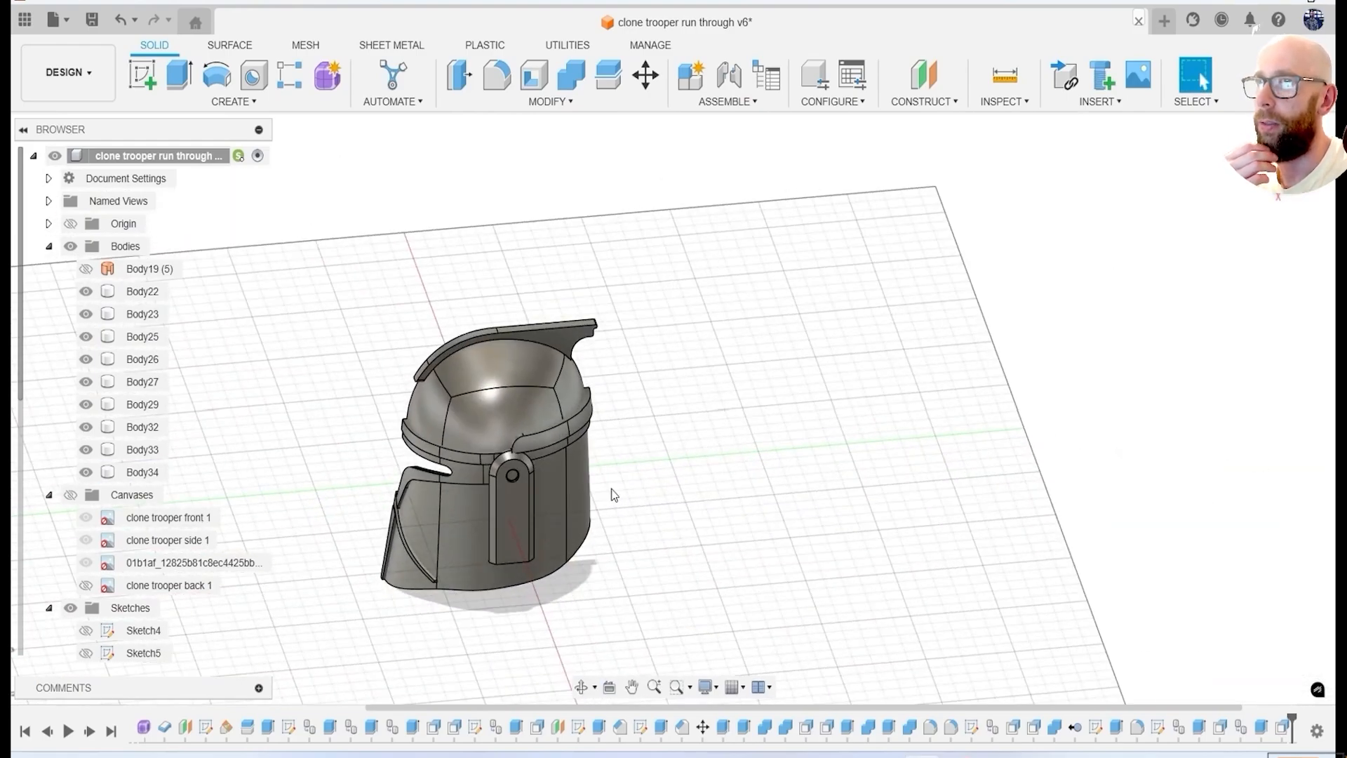
Offset one face near the ear panel and rear bands slightly with Press Pull.
scroll(538, 444, "up", 5)
middle_click_drag(537, 443, 652, 477, "shift")
left_click(467, 81)
scroll(570, 495, "up", 3)
left_click(600, 544)
left_click_drag(601, 545, 608, 546)
left_click(1234, 337)
Show the reference canvases over the helmet in a straight side view.
middle_click_drag(806, 457, 596, 472, "shift")
scroll(734, 472, "down", 4)
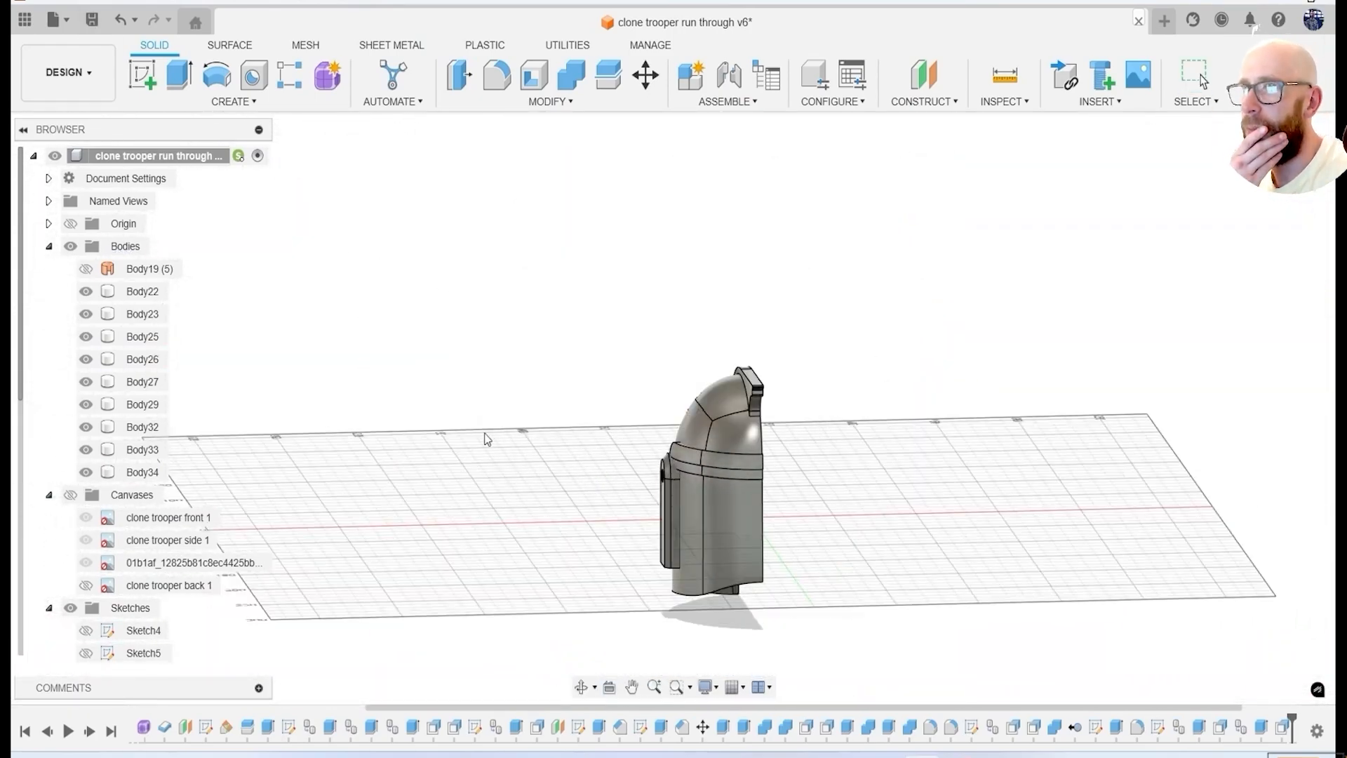
middle_click_drag(1290, 184, 1151, 235, "shift")
left_click(1284, 160)
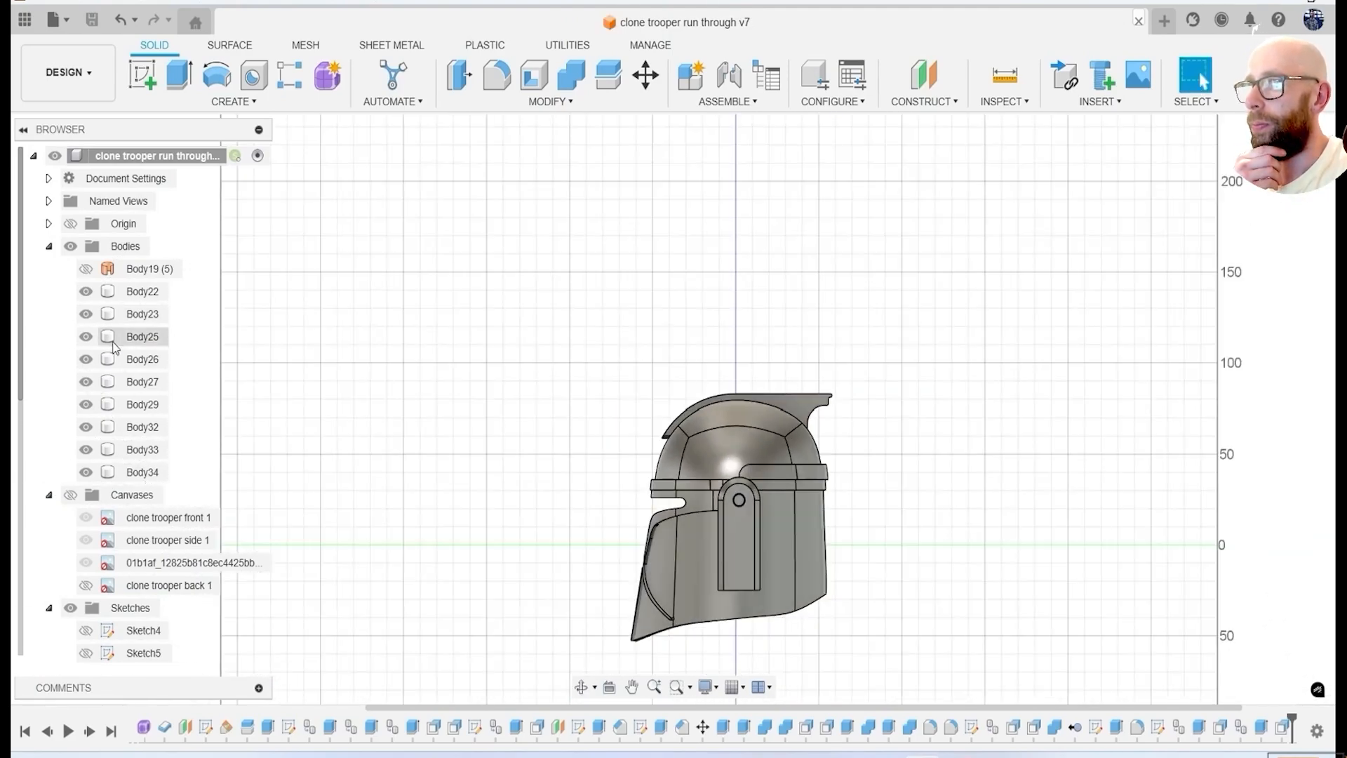
left_click(70, 495)
scroll(793, 549, "up", 4)
middle_click_drag(880, 559, 878, 428)
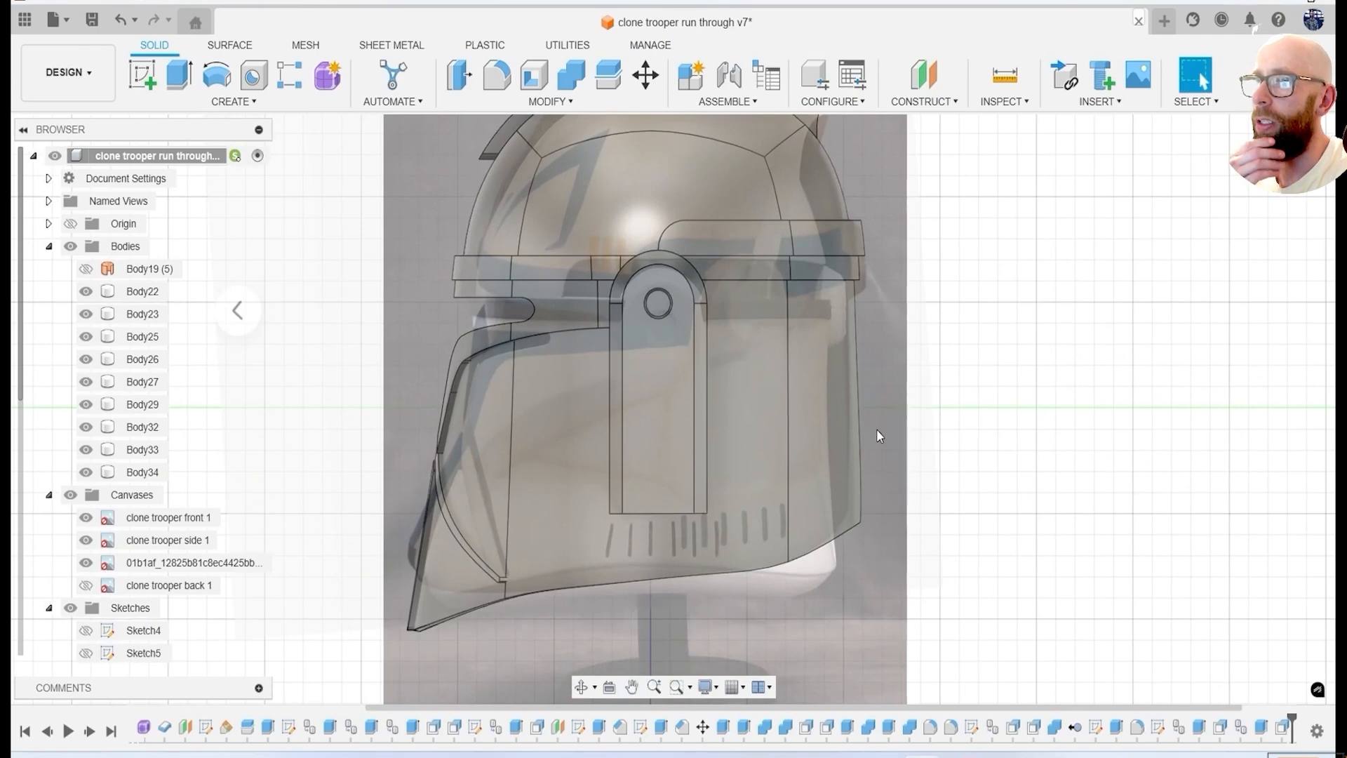
Start a side-plane sketch, hide the 01b1af canvas and project the outline of the shell Body34.
left_click(475, 380)
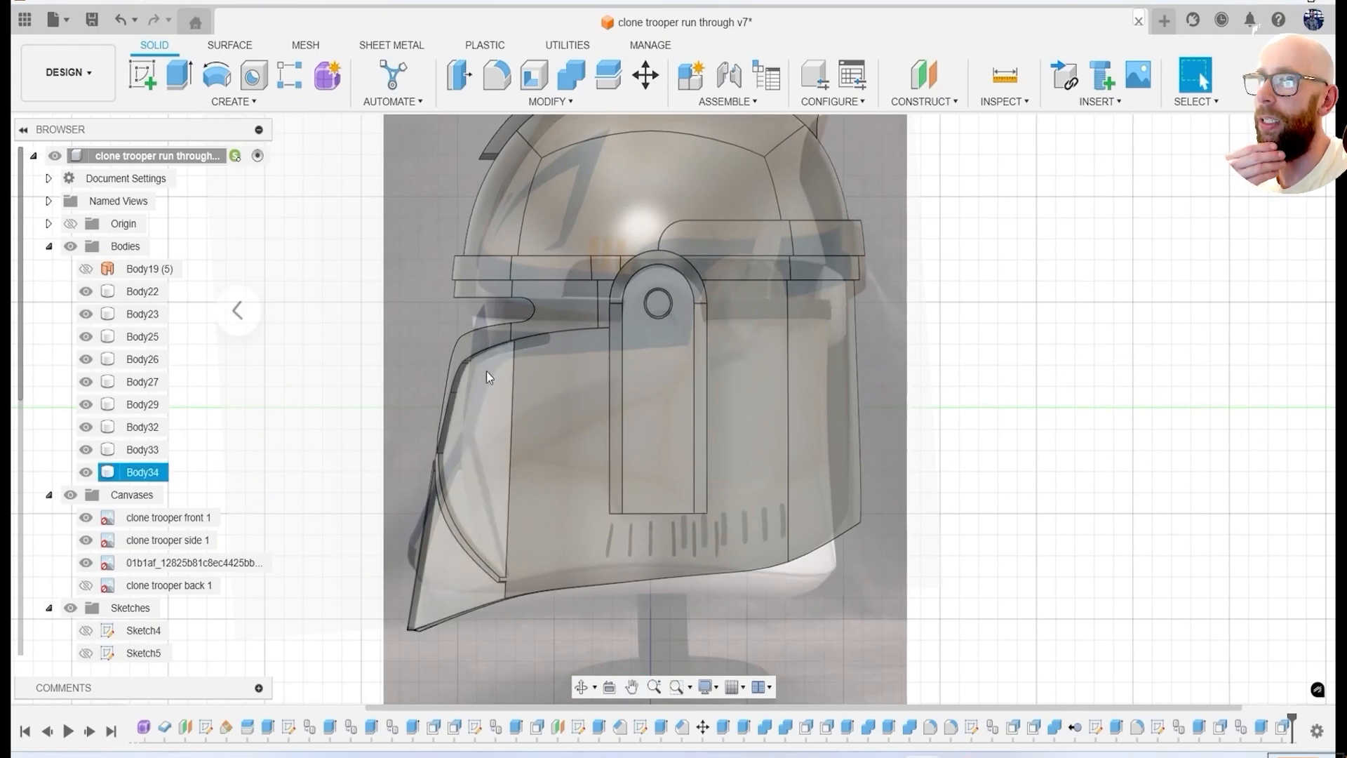
left_click(475, 375)
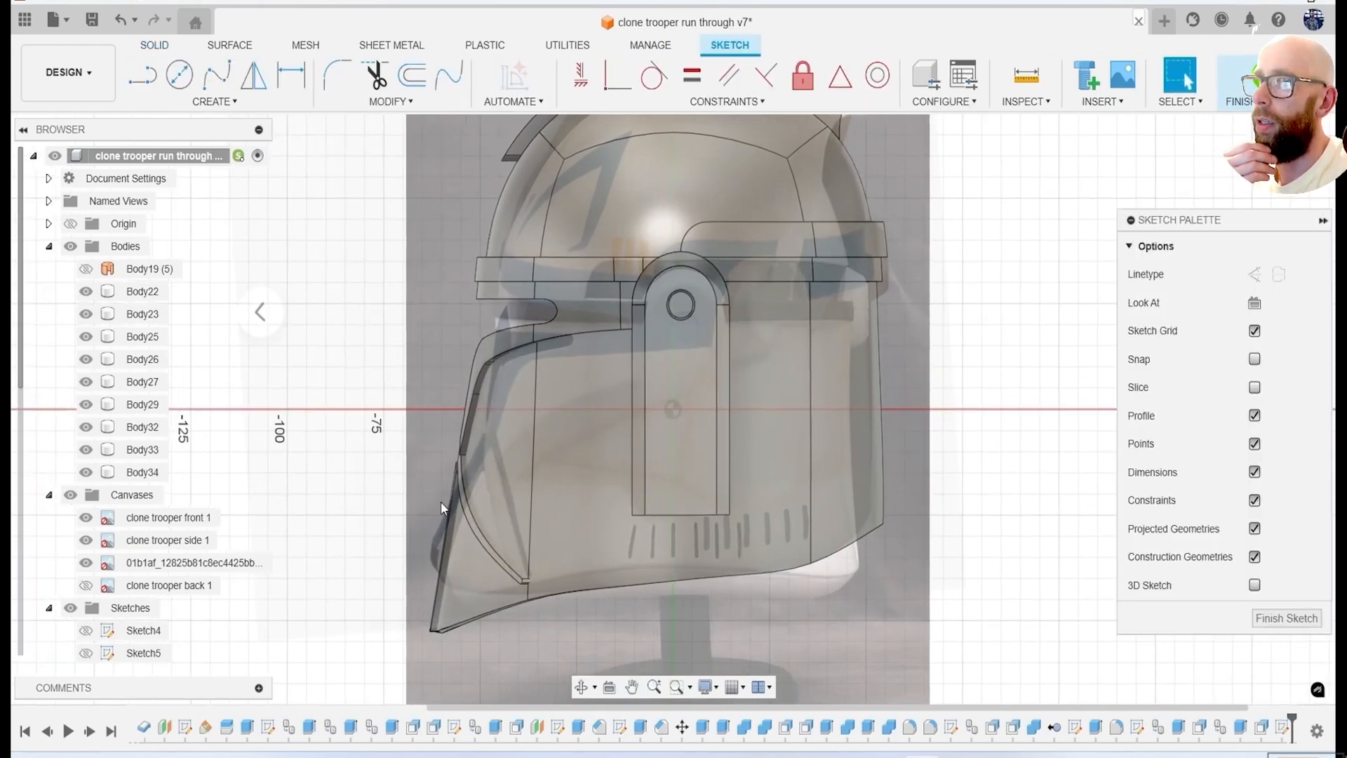
middle_click_drag(838, 580, 851, 507)
left_click(86, 585)
left_click(85, 562)
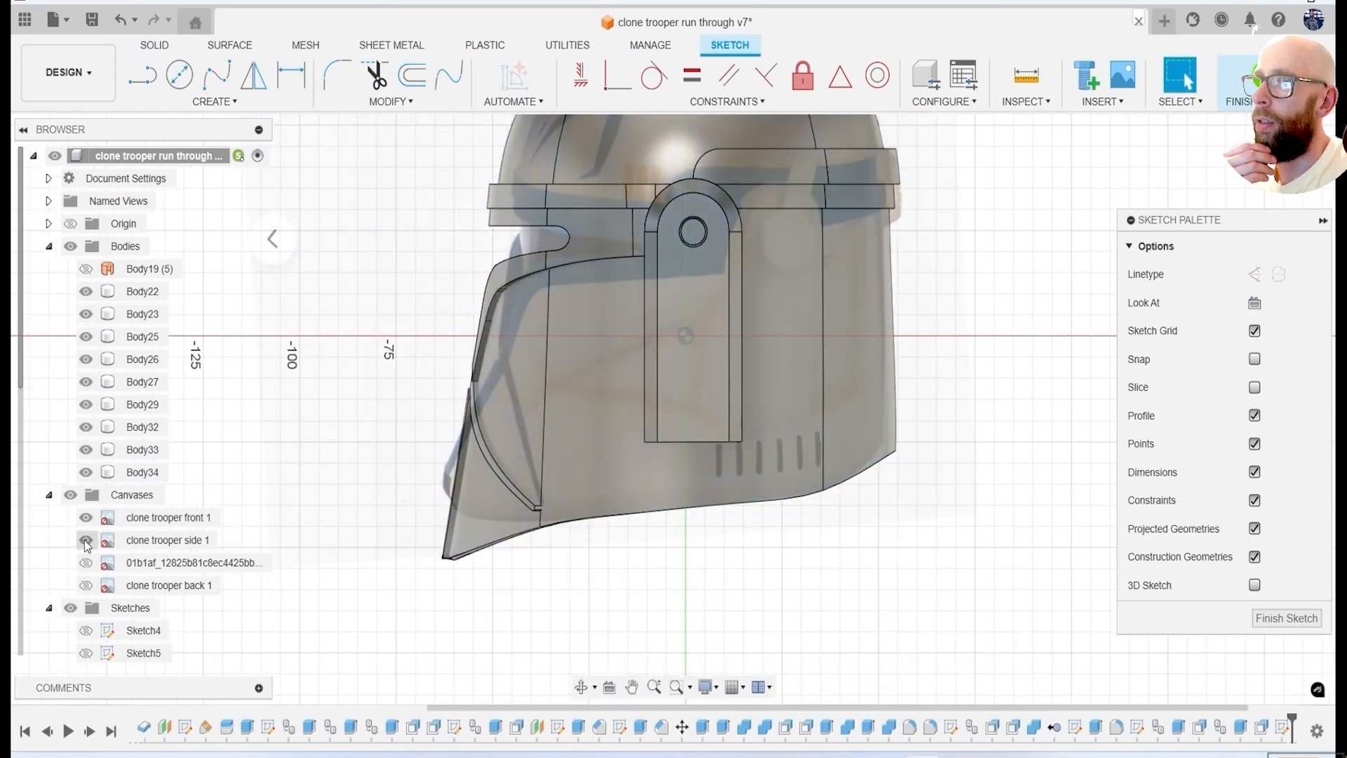
key("p")
left_click(799, 458)
left_click(1013, 338)
Offset the four projected bottom edge curves upward by 13.877 mm with Chain Selection off.
left_click(414, 84)
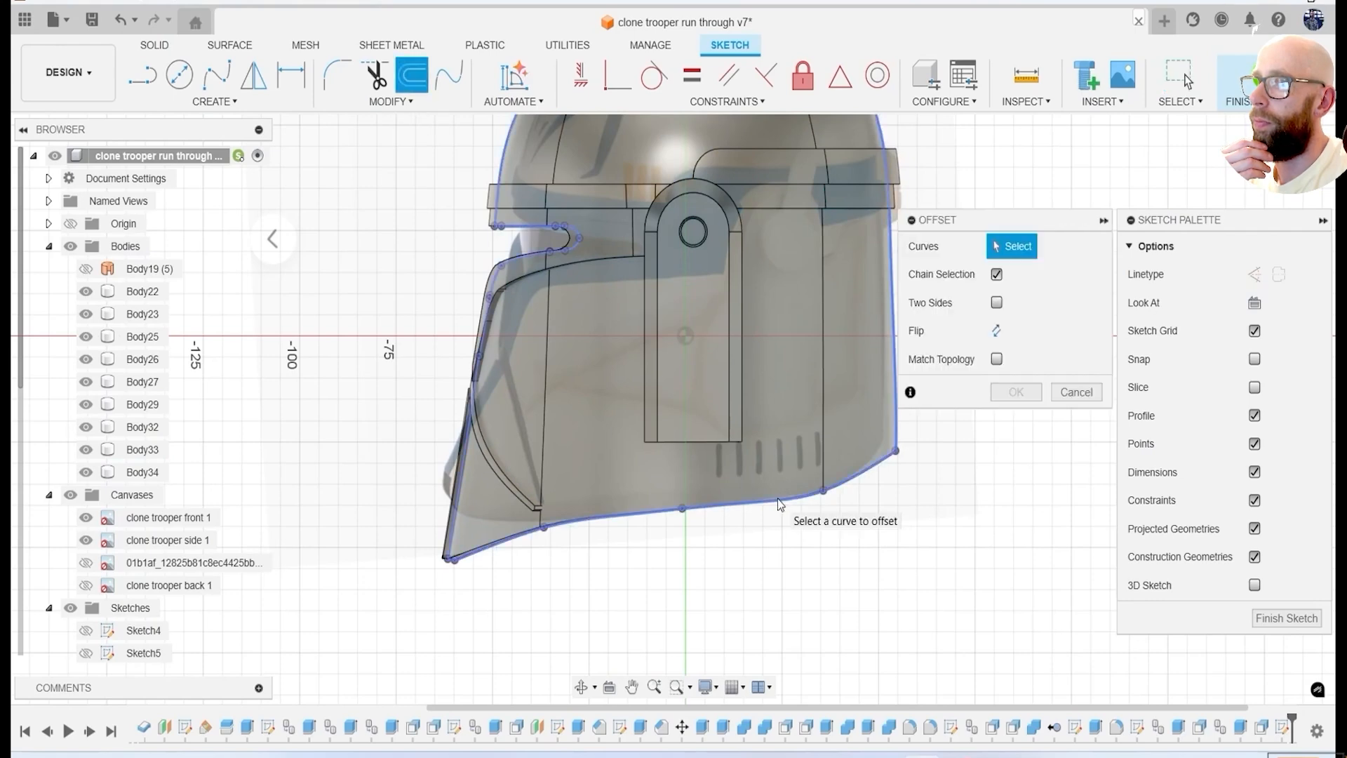
left_click(635, 513)
scroll(513, 550, "up", 5)
left_click(522, 533)
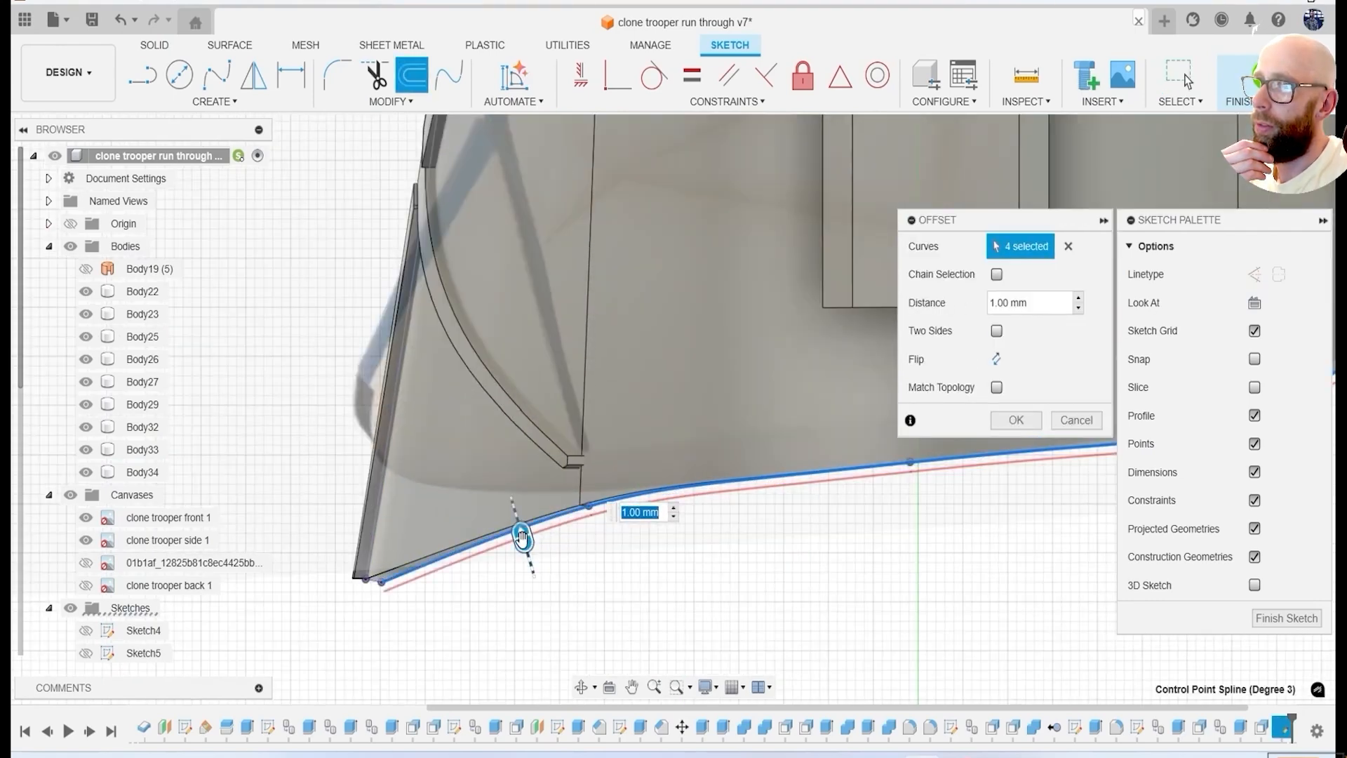
left_click_drag(521, 537, 494, 455)
scroll(621, 484, "down", 5)
middle_click_drag(676, 490, 506, 551)
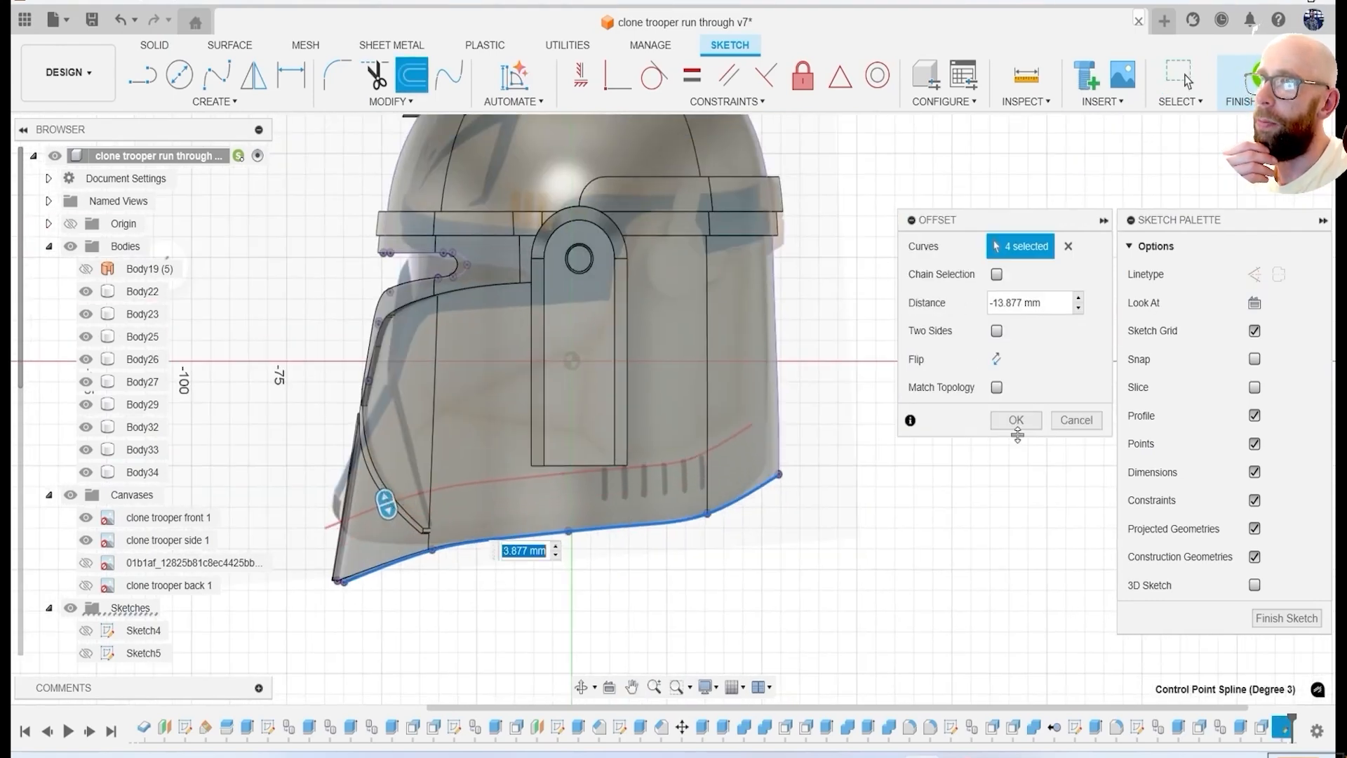
left_click(1017, 424)
Finish the sketch, isolate Body34 with the canvases hidden, and split off its lower band along the offset curve.
left_click(1255, 77)
left_click_drag(86, 342, 85, 451)
middle_click_drag(309, 500, 533, 502, "shift")
left_click(70, 495)
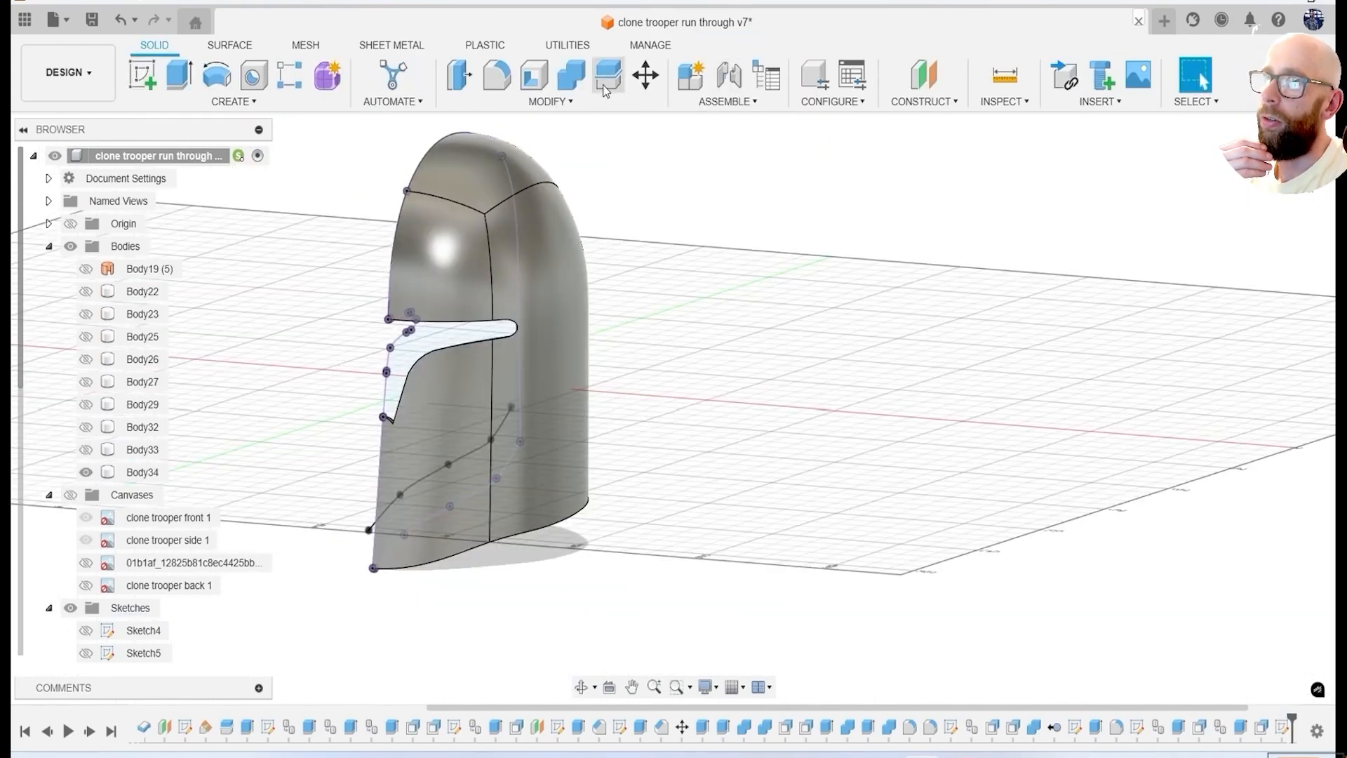
left_click(605, 89)
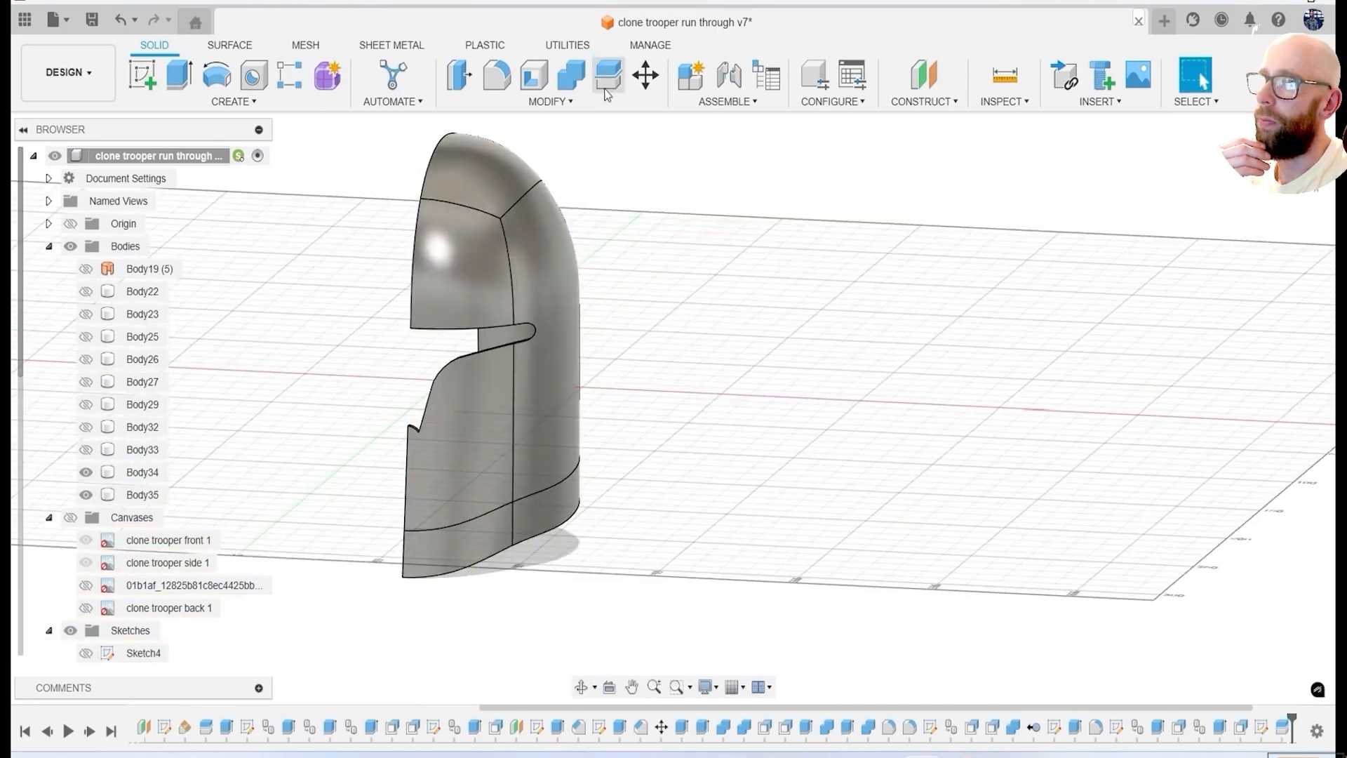
left_click(454, 556)
middle_click_drag(454, 556, 699, 465, "shift")
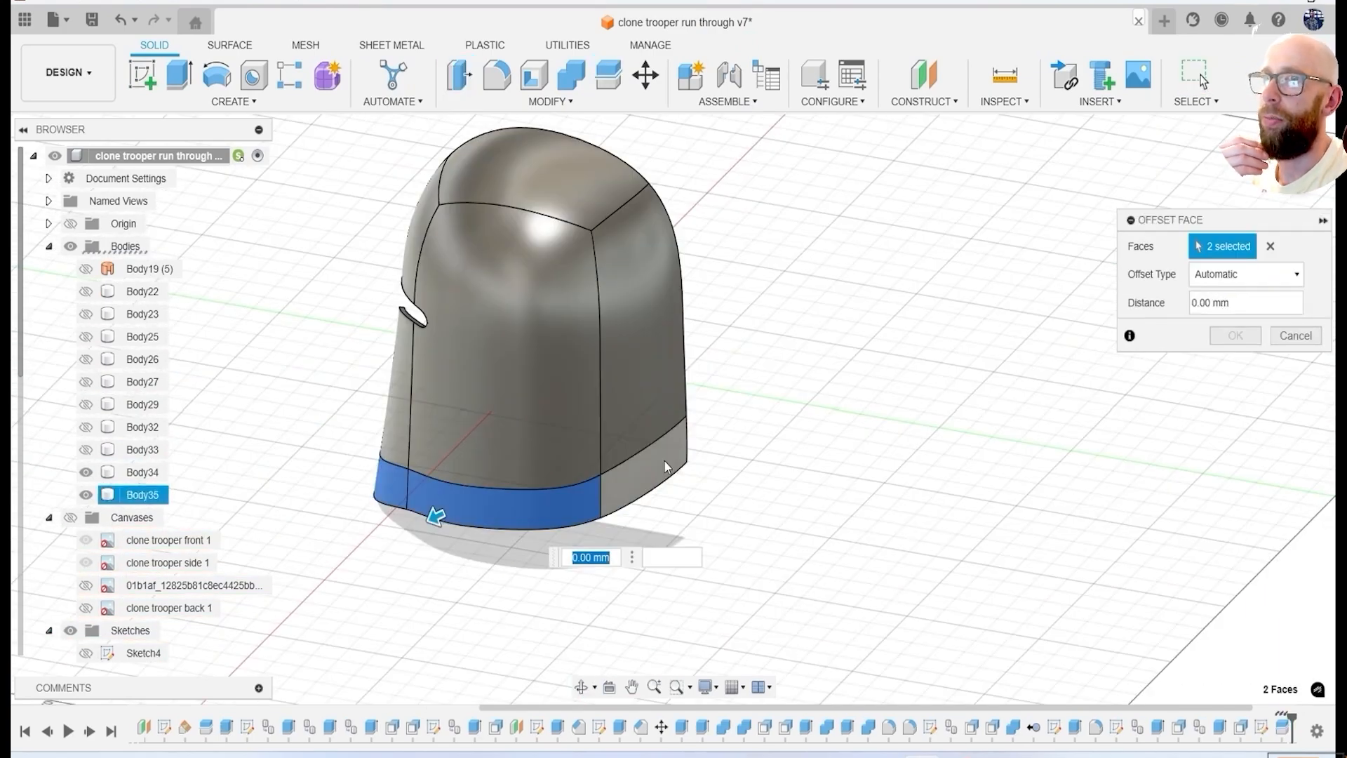
key("Escape")
Examine the shell and its lower band from behind against the clone trooper back canvas.
mouse_move(830, 466)
middle_mouse_down("shift")
mouse_move(923, 438)
mouse_move(839, 460)
middle_mouse_up("shift")
middle_click_drag(1179, 238, 1018, 281, "shift")
middle_click_drag(1123, 376, 1010, 380, "shift")
left_click(1290, 160)
left_click(70, 518)
left_click(86, 563)
left_click(86, 541)
left_click(86, 587)
left_click(86, 608)
left_click(85, 587)
middle_click_drag(540, 531, 553, 485)
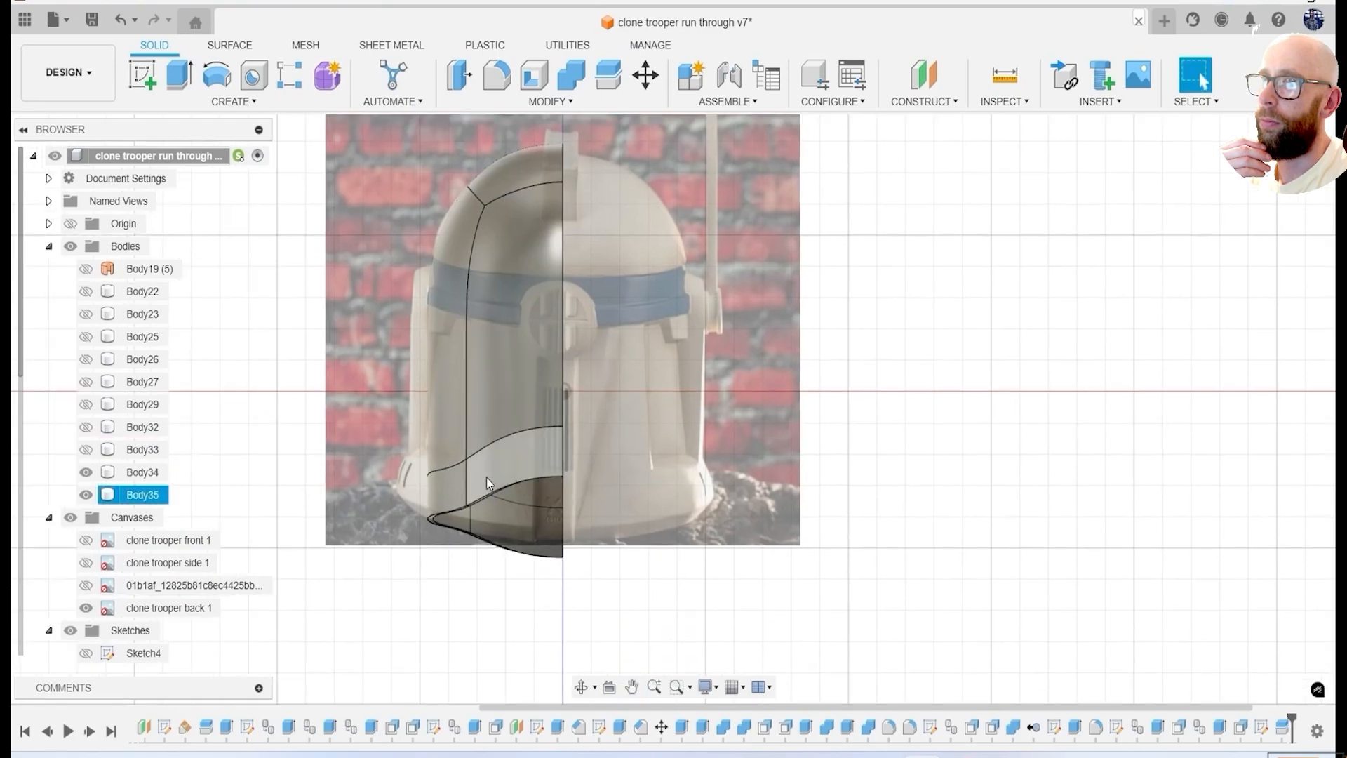
left_click(86, 608)
Offset the lower band's three outer faces outward by about 5 mm.
mouse_move(351, 485)
middle_mouse_down("shift")
mouse_move(469, 509)
mouse_move(674, 502)
middle_mouse_up("shift")
left_click(461, 89)
left_click(430, 532)
left_click(494, 515)
middle_click_drag(828, 439, 758, 442, "shift")
left_click(632, 464)
scroll(597, 432, "up", 2)
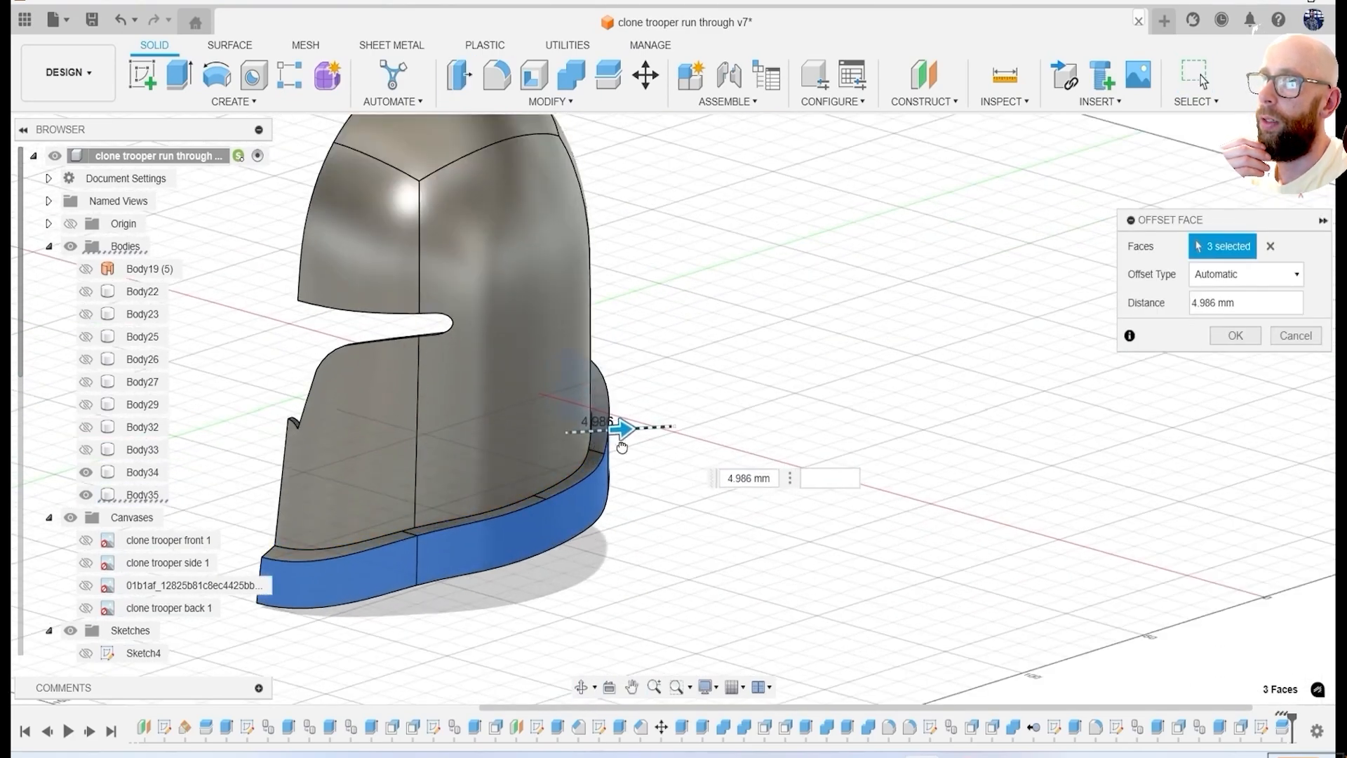
left_click(1233, 336)
Chamfer the lower band's upper outer edges by 5.696 mm using Equal Distance, and show the other helmet bodies.
middle_click_drag(590, 466, 718, 417, "shift")
left_click(575, 102)
left_click(536, 161)
left_click(605, 465)
middle_click_drag(604, 421, 859, 362, "shift")
left_click(678, 461)
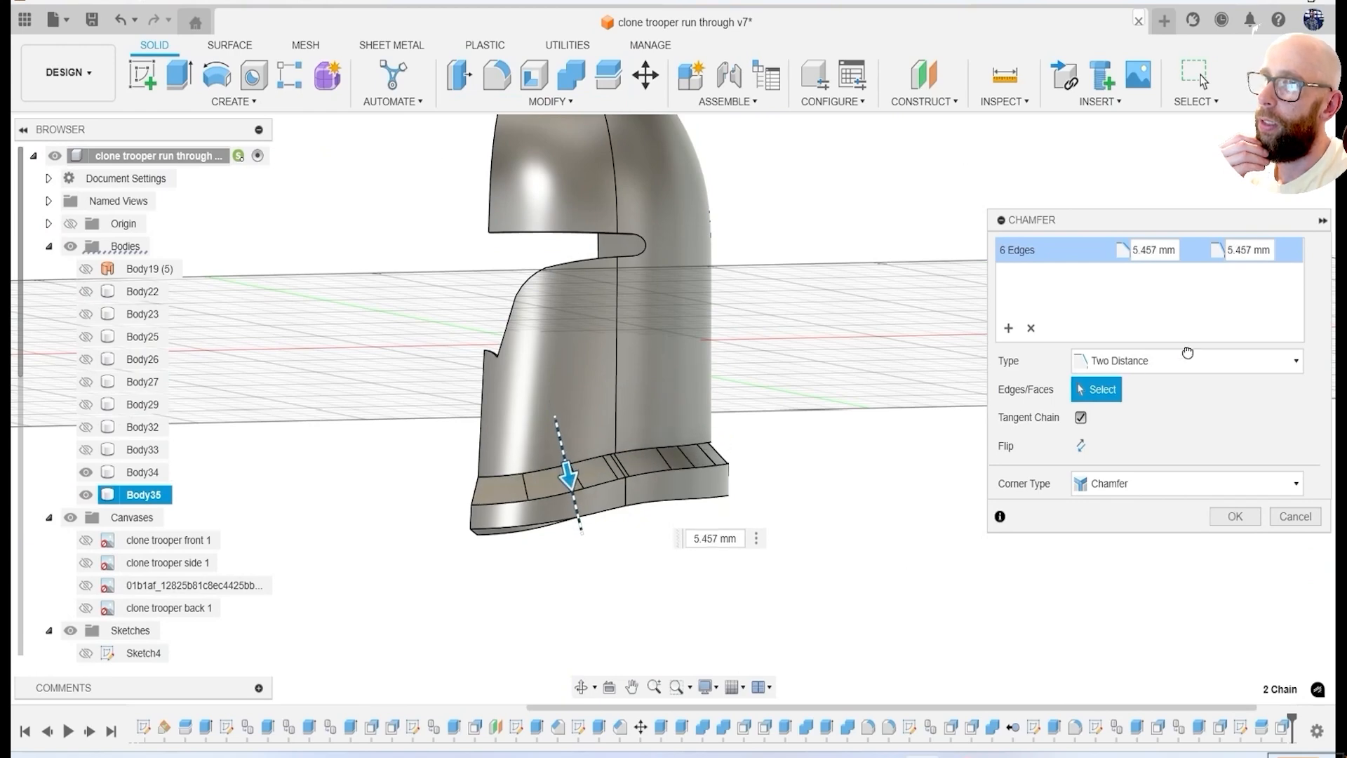
left_click(1130, 387)
middle_click_drag(702, 397, 114, 307, "shift")
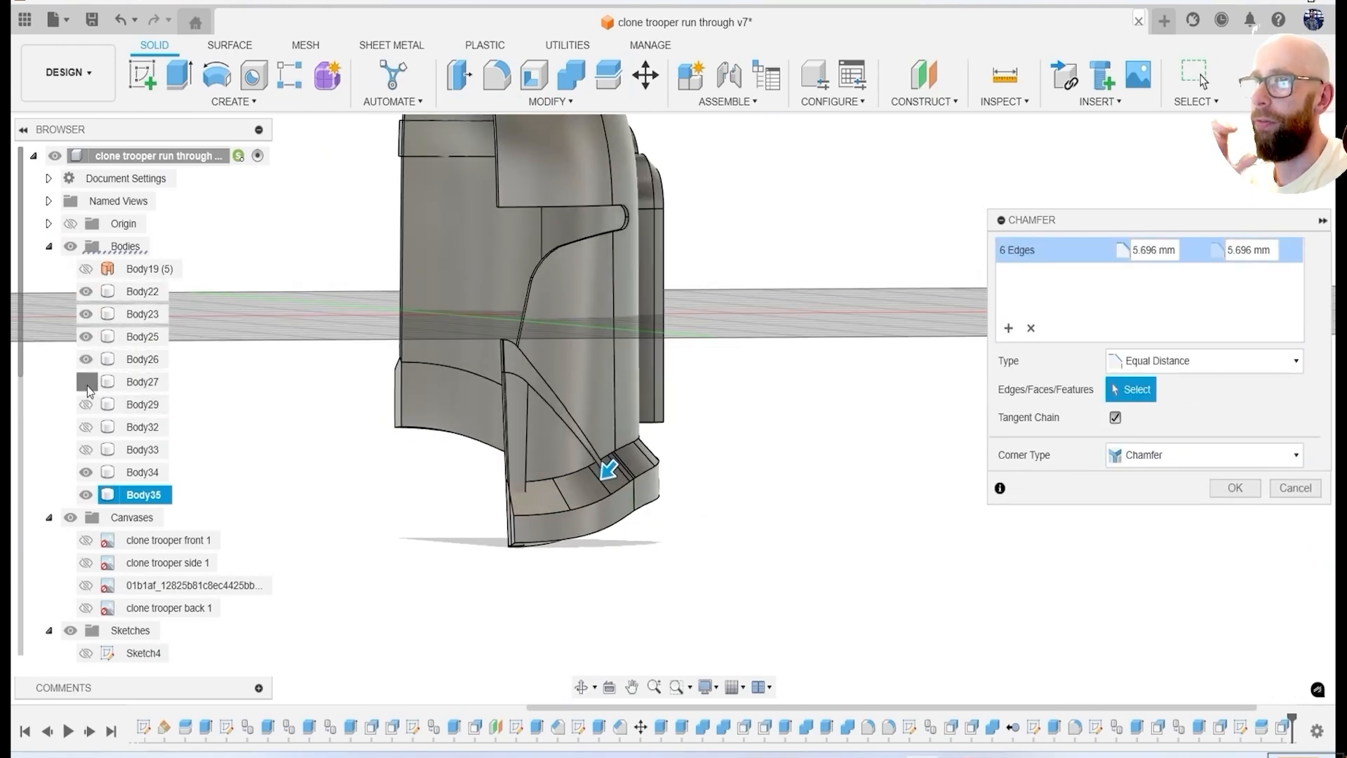
middle_click_drag(784, 526, 572, 518, "shift")
left_click(1235, 488)
scroll(596, 509, "up", 3)
scroll(588, 485, "up", 3)
key("q")
scroll(587, 504, "up", 1)
left_click(572, 519)
left_click_drag(582, 512, 615, 512)
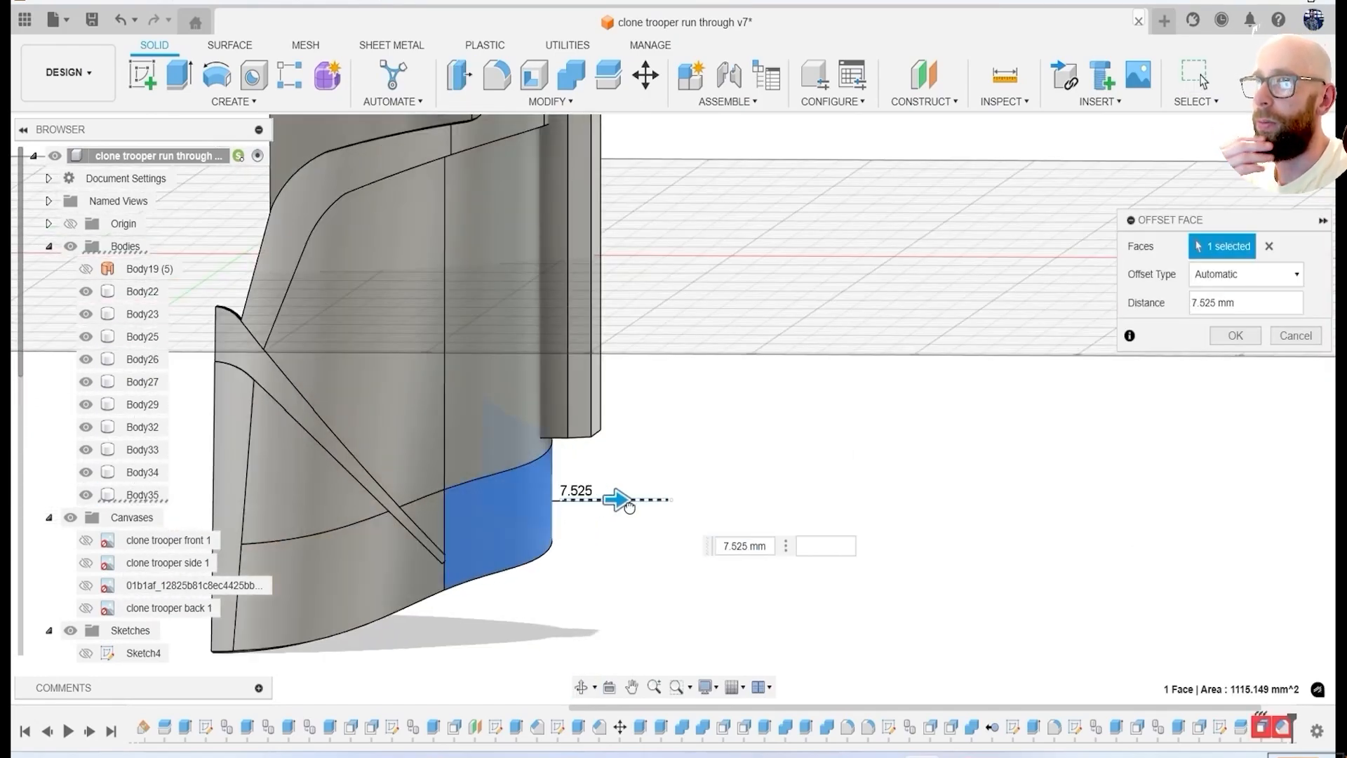
left_click(1298, 341)
Extrude the ear panel's bottom face down 22.878 mm as a new body.
middle_click_drag(646, 590, 624, 524, "shift")
key("e")
left_click(604, 477)
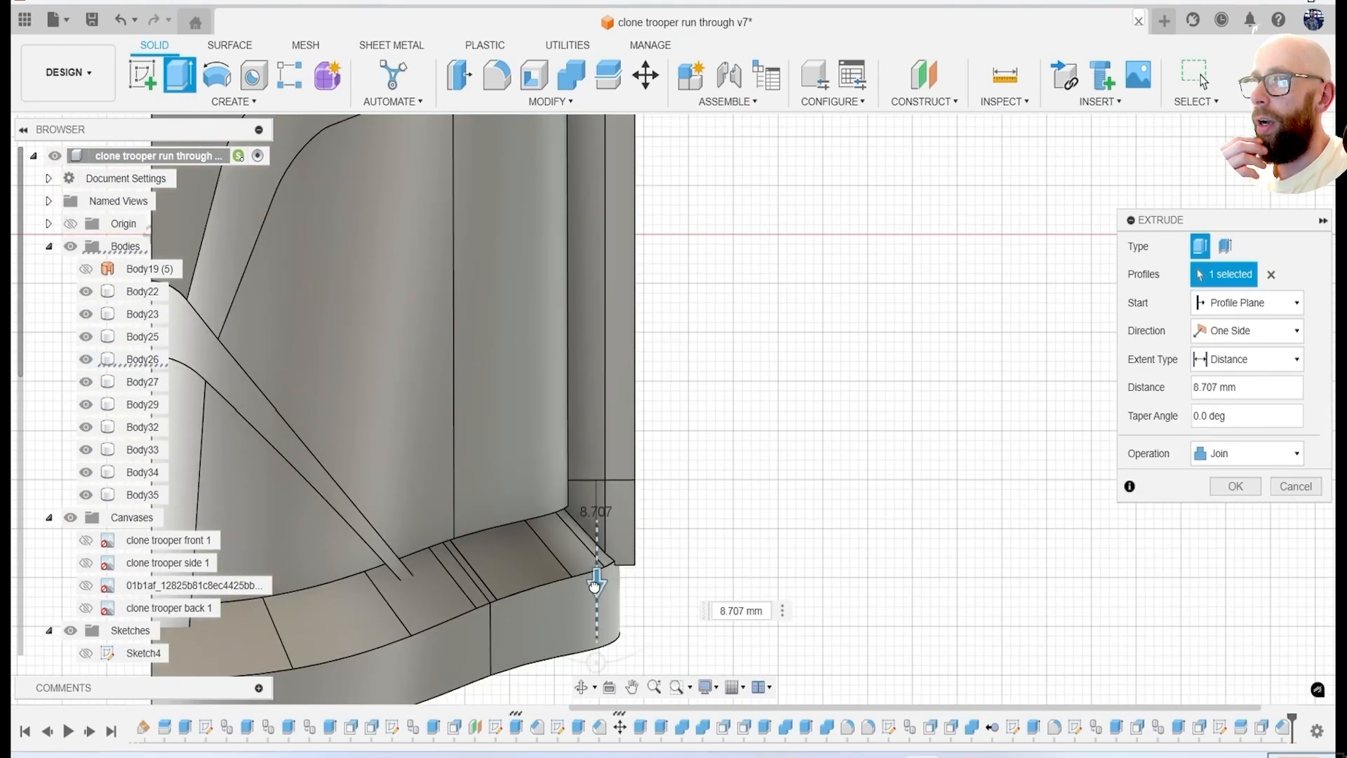
left_click_drag(658, 560, 658, 559)
scroll(658, 559, "down", 3)
middle_click_drag(658, 558, 682, 593, "shift")
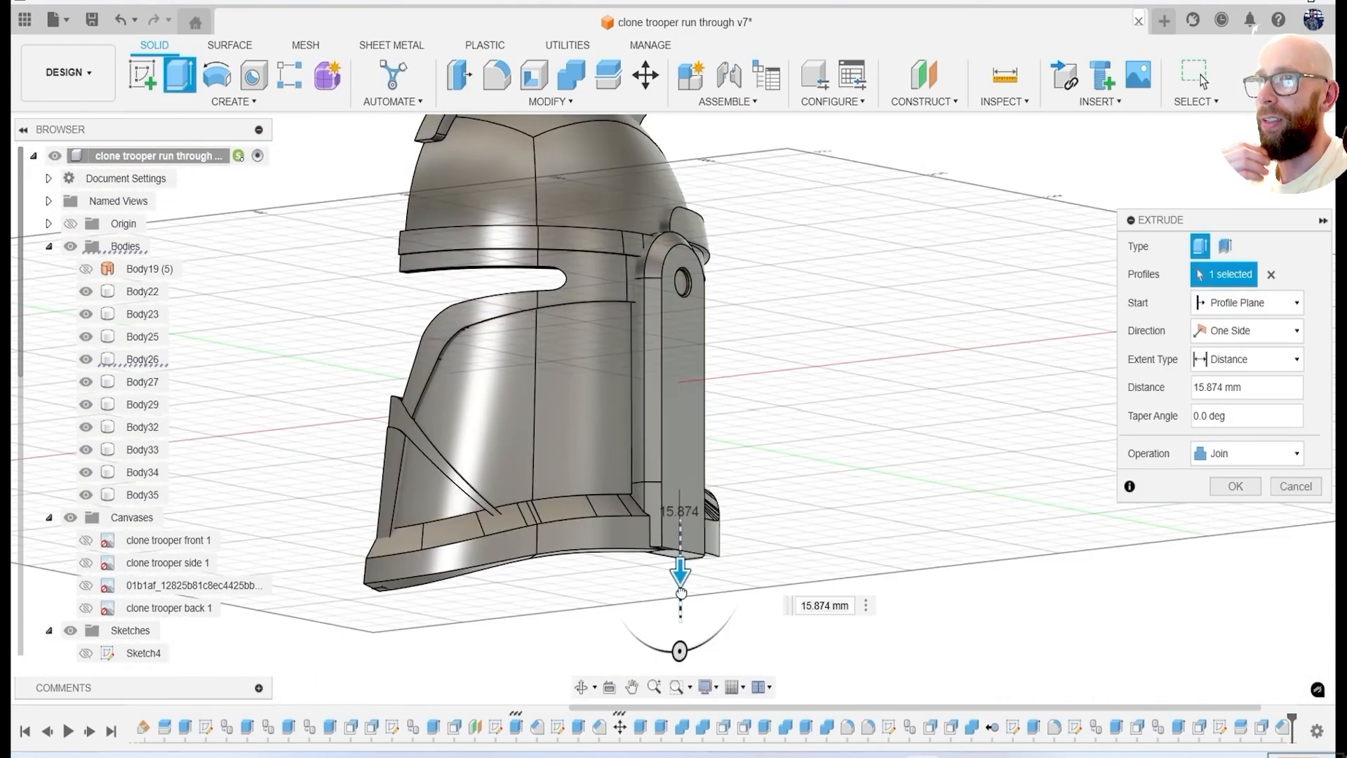
left_click(1235, 486)
Split the ear panel extension Body36 with the lower band Body35 and delete the surplus piece.
middle_click_drag(982, 365, 853, 226, "shift")
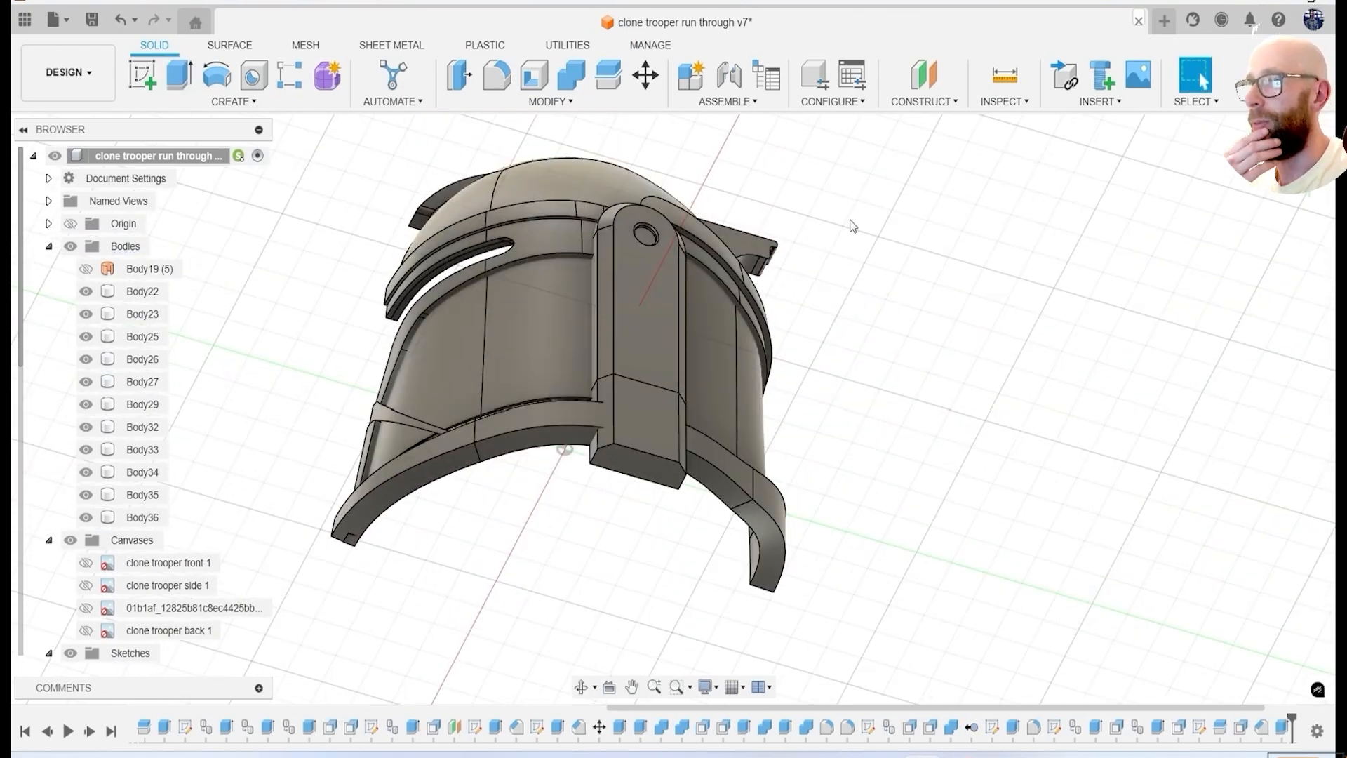
left_click(723, 485)
left_click(1233, 336)
key("Delete")
Combine the remaining extension piece with the ear panel into one body.
middle_click_drag(561, 435, 745, 487, "shift")
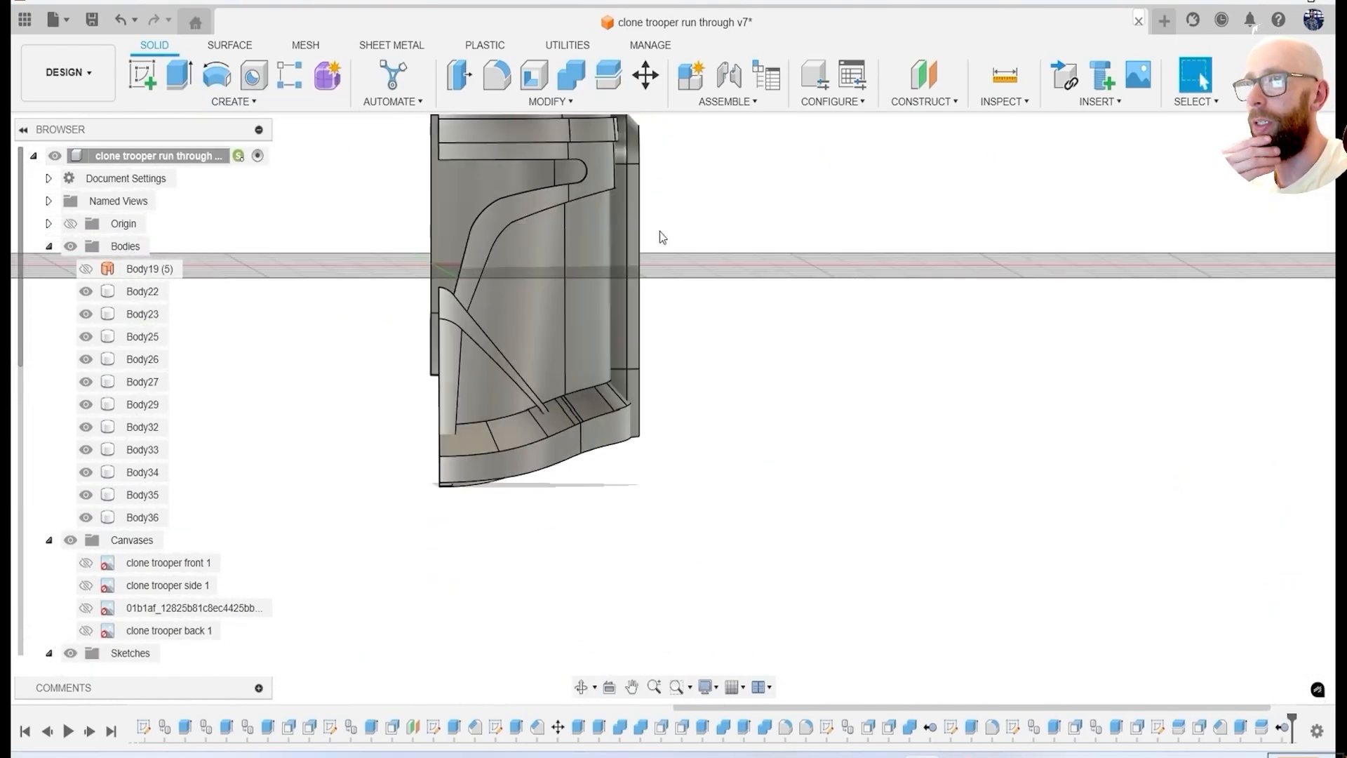
left_click(570, 75)
middle_click_drag(659, 294, 711, 321, "shift")
left_click(1235, 392)
Show the clone trooper back canvas and compare the helmet with it from behind.
middle_click_drag(1053, 422, 1092, 421, "shift")
scroll(851, 474, "down", 3)
middle_click_drag(851, 475, 822, 469, "shift")
mouse_move(795, 554)
middle_mouse_down("shift")
mouse_move(929, 550)
mouse_move(698, 440)
mouse_move(613, 553)
middle_mouse_up("shift")
left_click(86, 608)
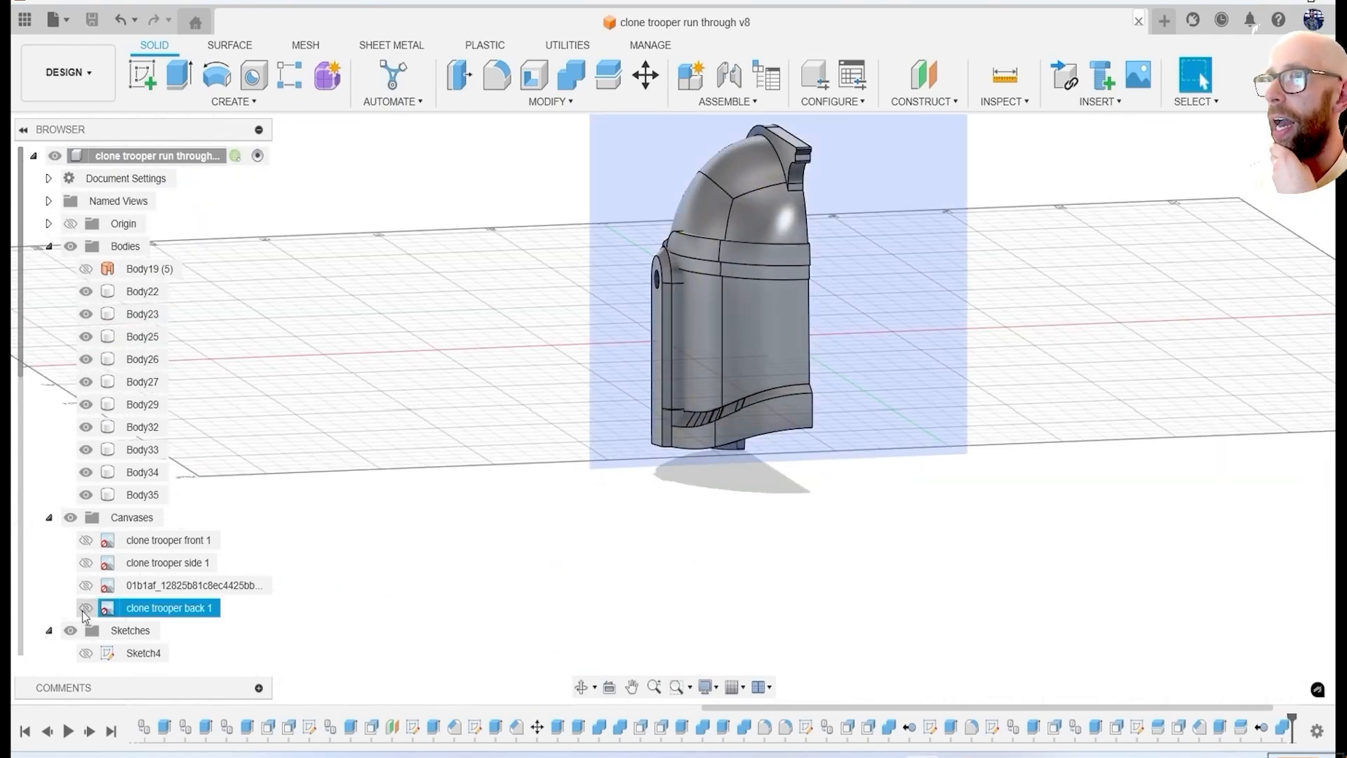
left_click(85, 608)
left_click(70, 246)
left_click(70, 246)
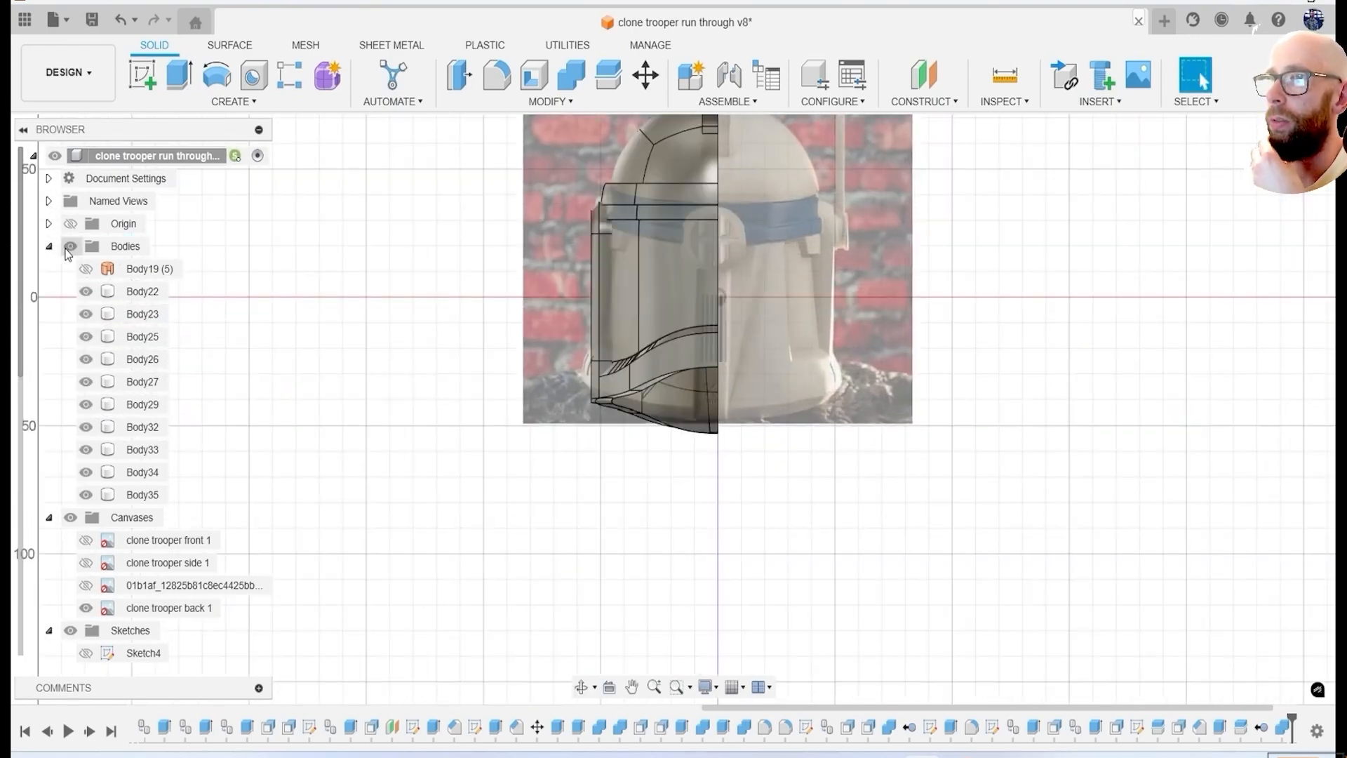
scroll(94, 634, "down", 4)
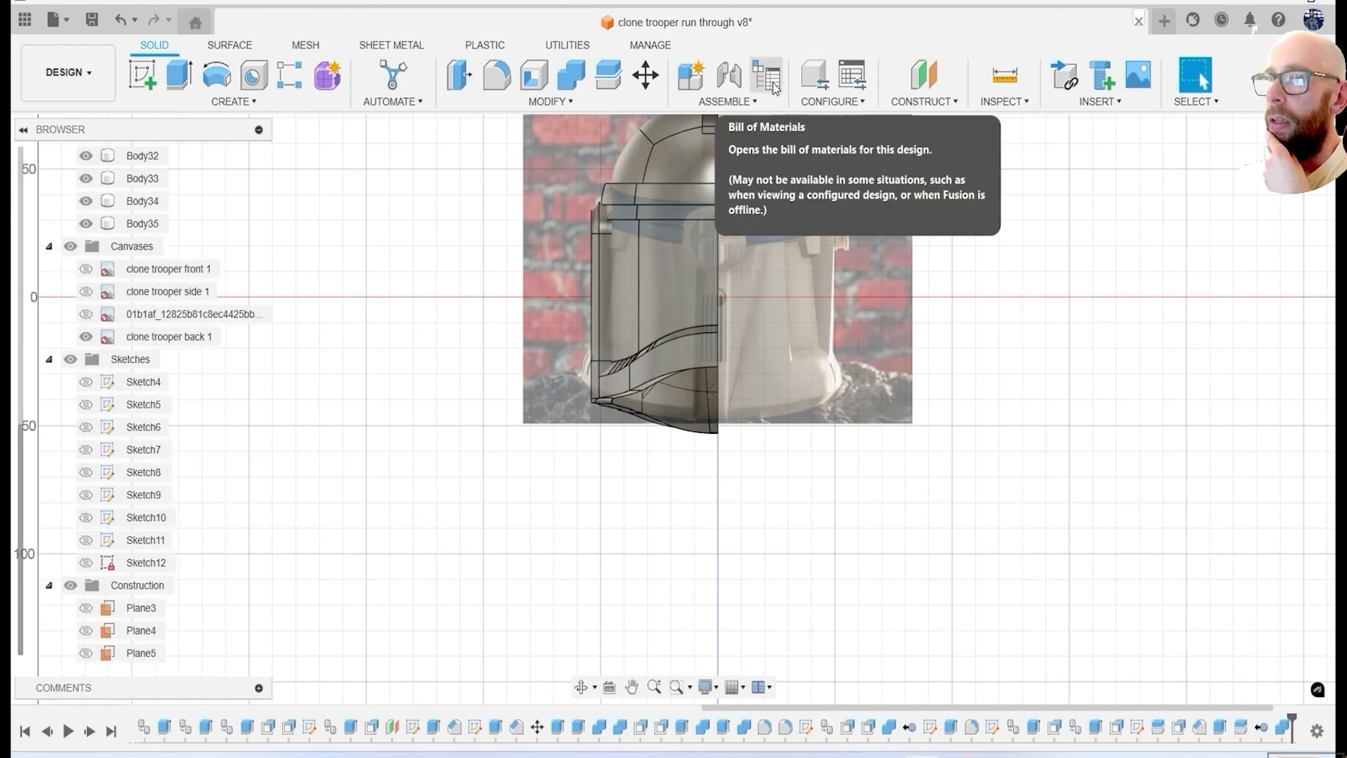
Create a construction plane offset from the XZ plane toward the back of the helmet.
left_click(924, 78)
left_click(733, 327)
left_click(1288, 156)
left_click_drag(636, 368, 681, 379)
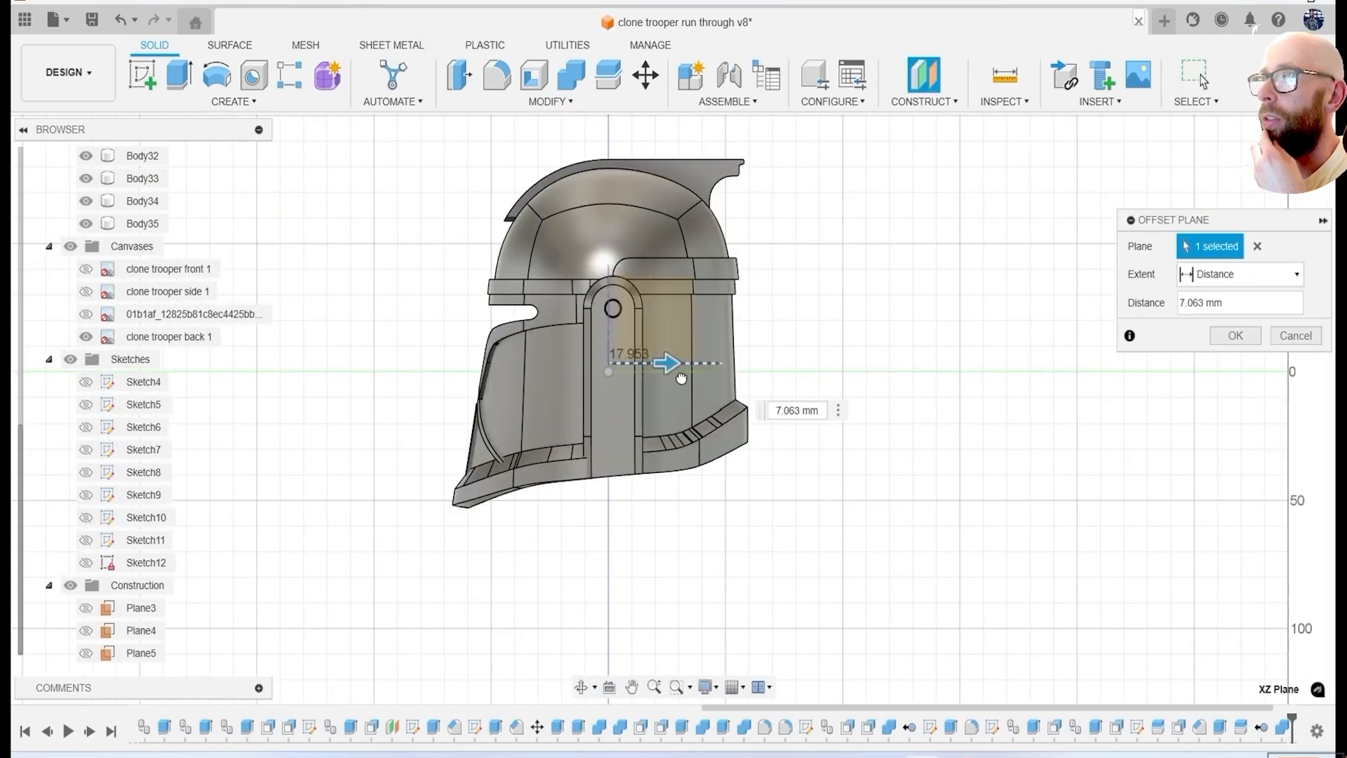
left_click(1236, 336)
Sketch a near-vertical line on the new plane from the lower band's upper edge to the lower edge of the rear brow band.
middle_click_drag(905, 274, 645, 286, "shift")
left_click(1288, 156)
left_click(143, 75)
left_click(512, 330)
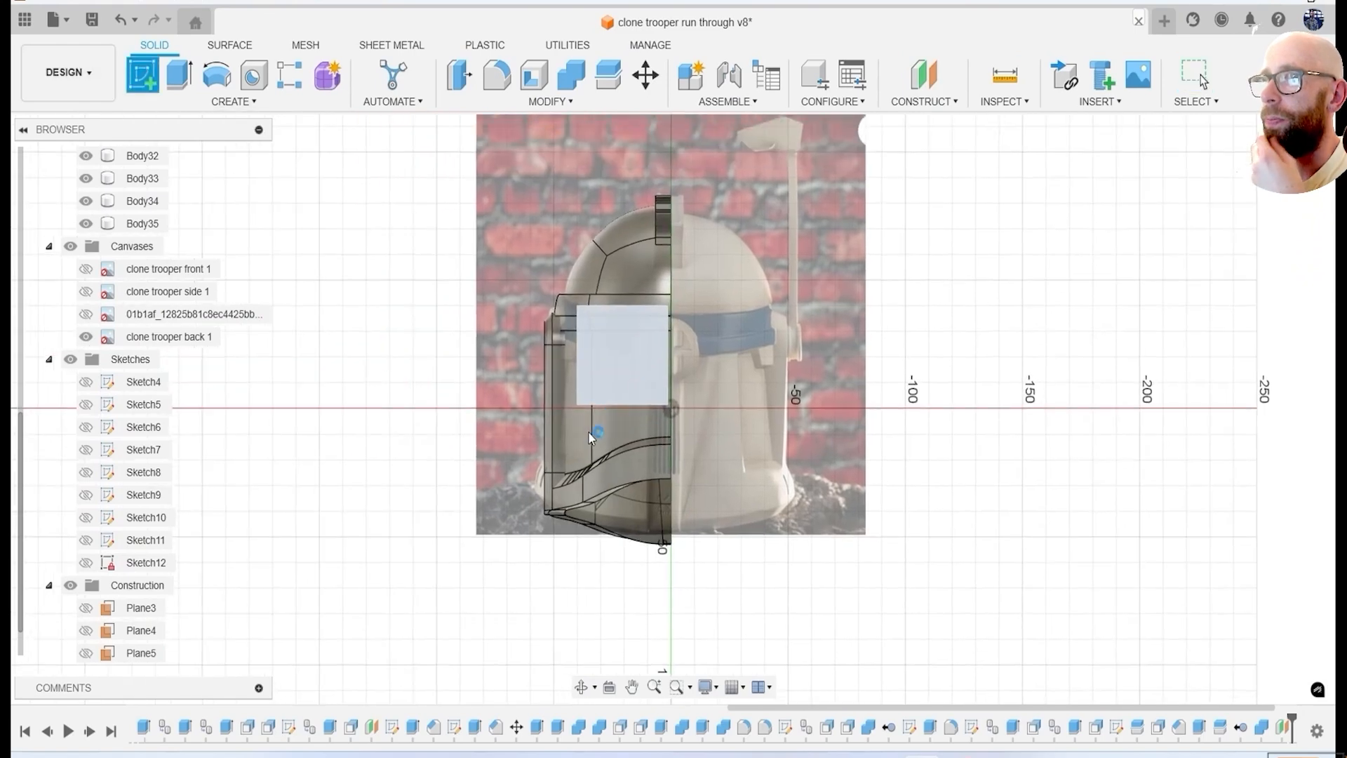
scroll(606, 438, "up", 4)
scroll(74, 254, "up", 5)
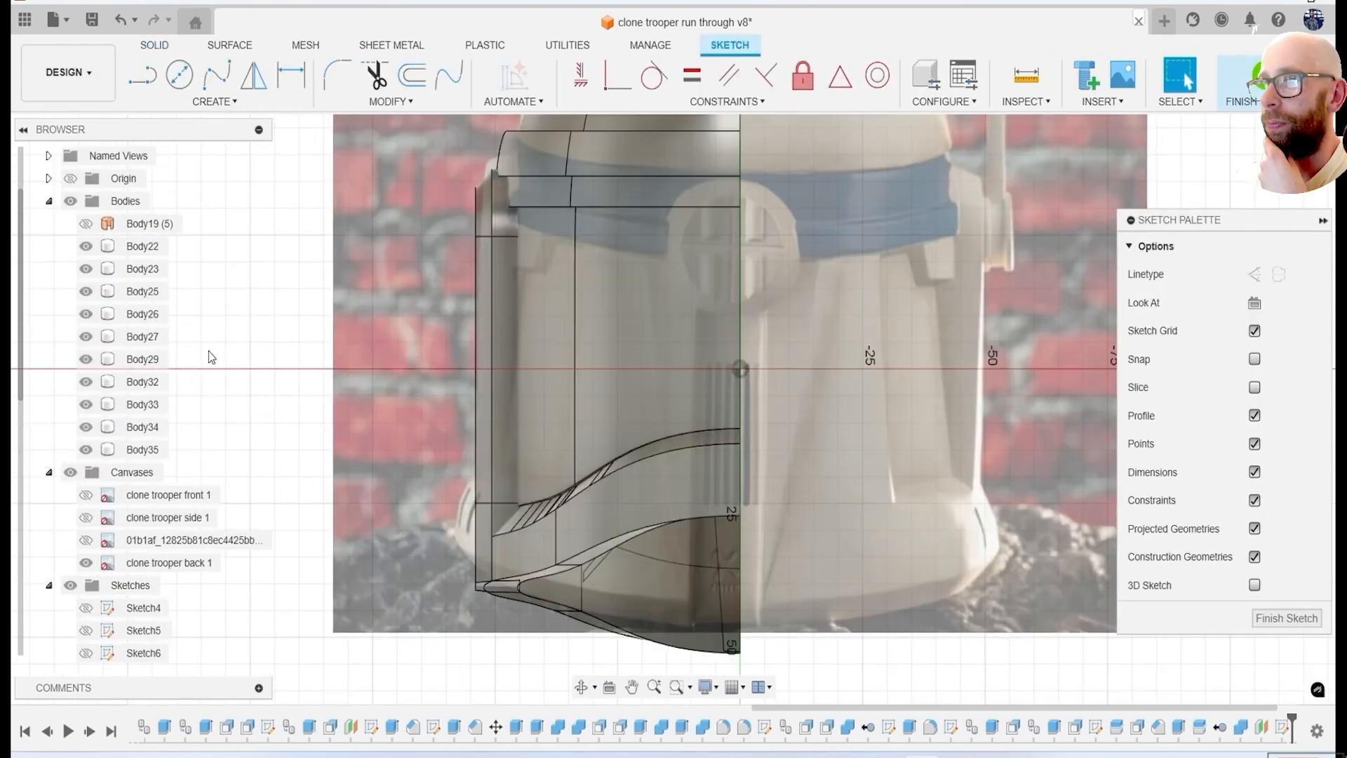
key("l")
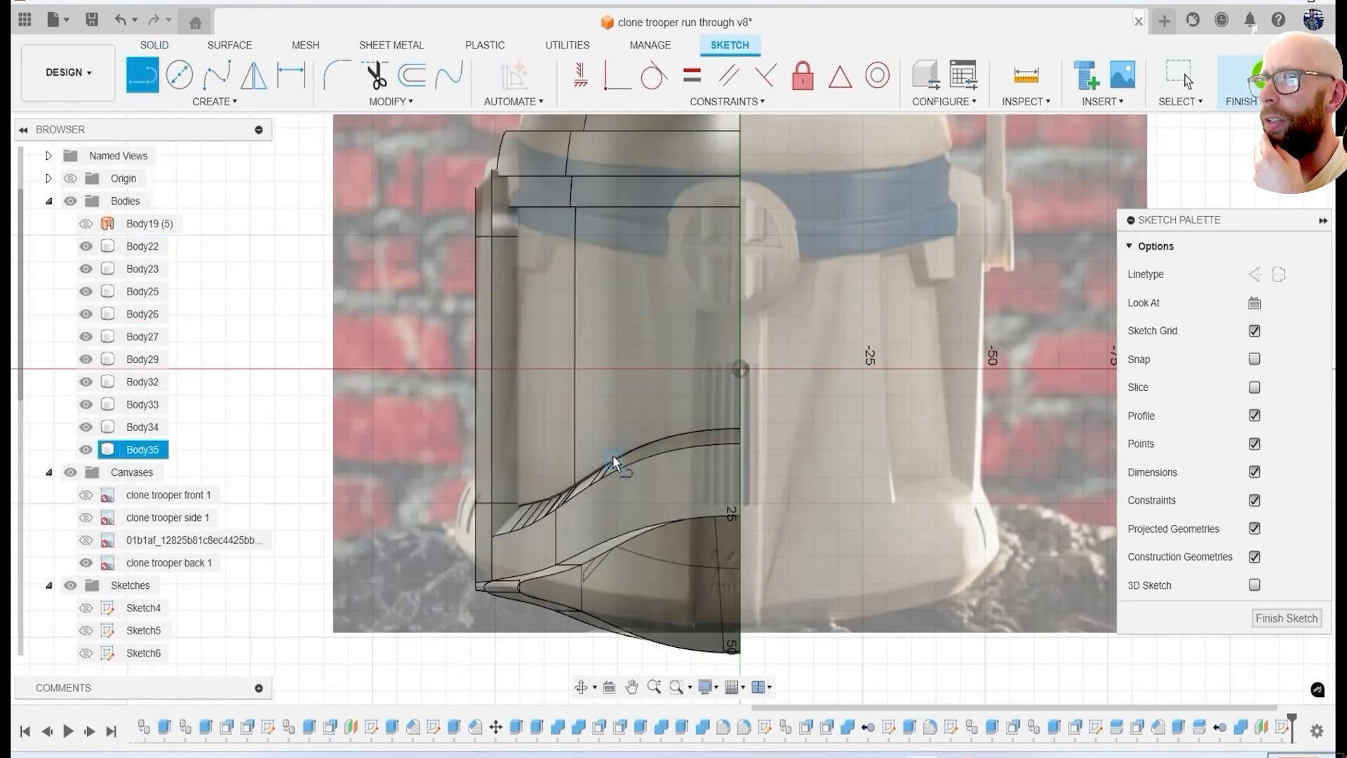
double_click(625, 209)
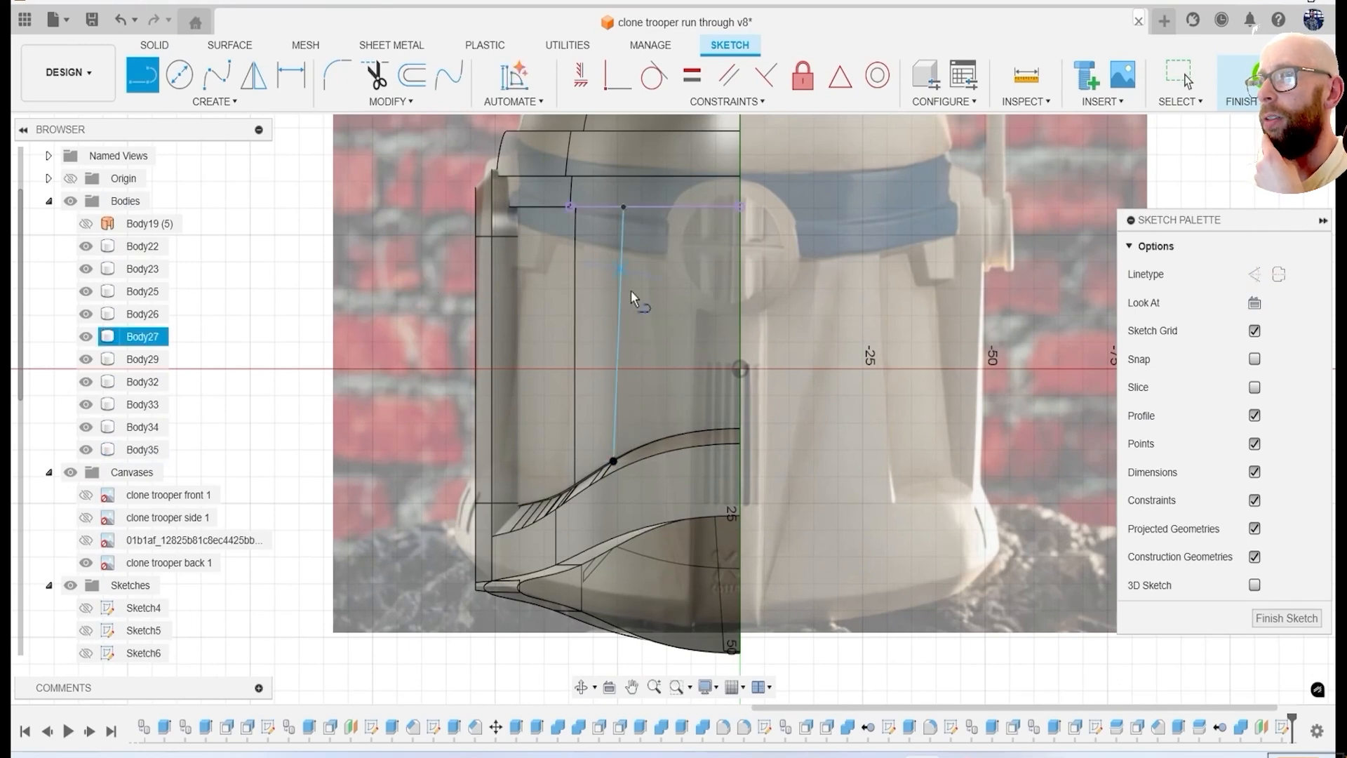
Project the lower band's outline into the sketch, and hide the canvases and every body except Body34.
key("p")
left_click(681, 481)
left_click(1015, 334)
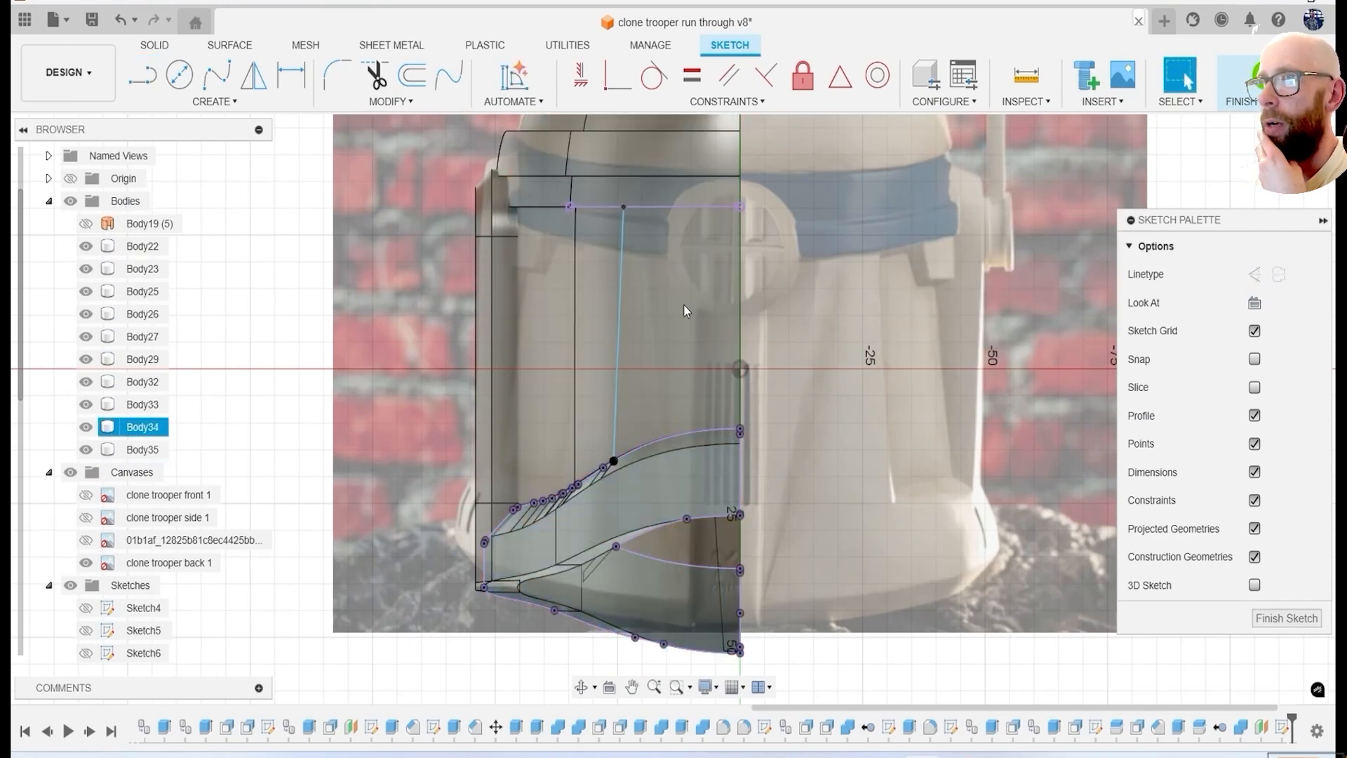
scroll(663, 205, "up", 3)
left_click(71, 473)
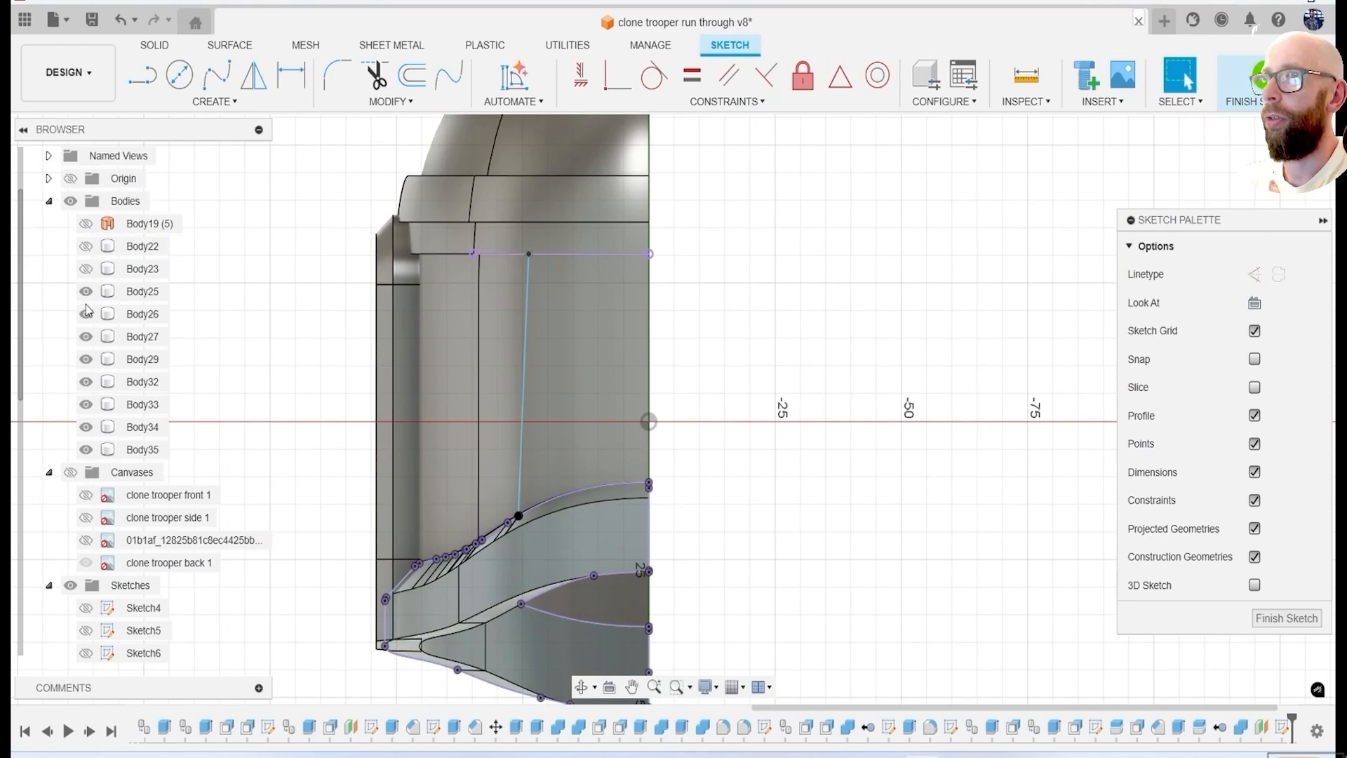
left_click(85, 428)
left_click(85, 428)
left_click(84, 451)
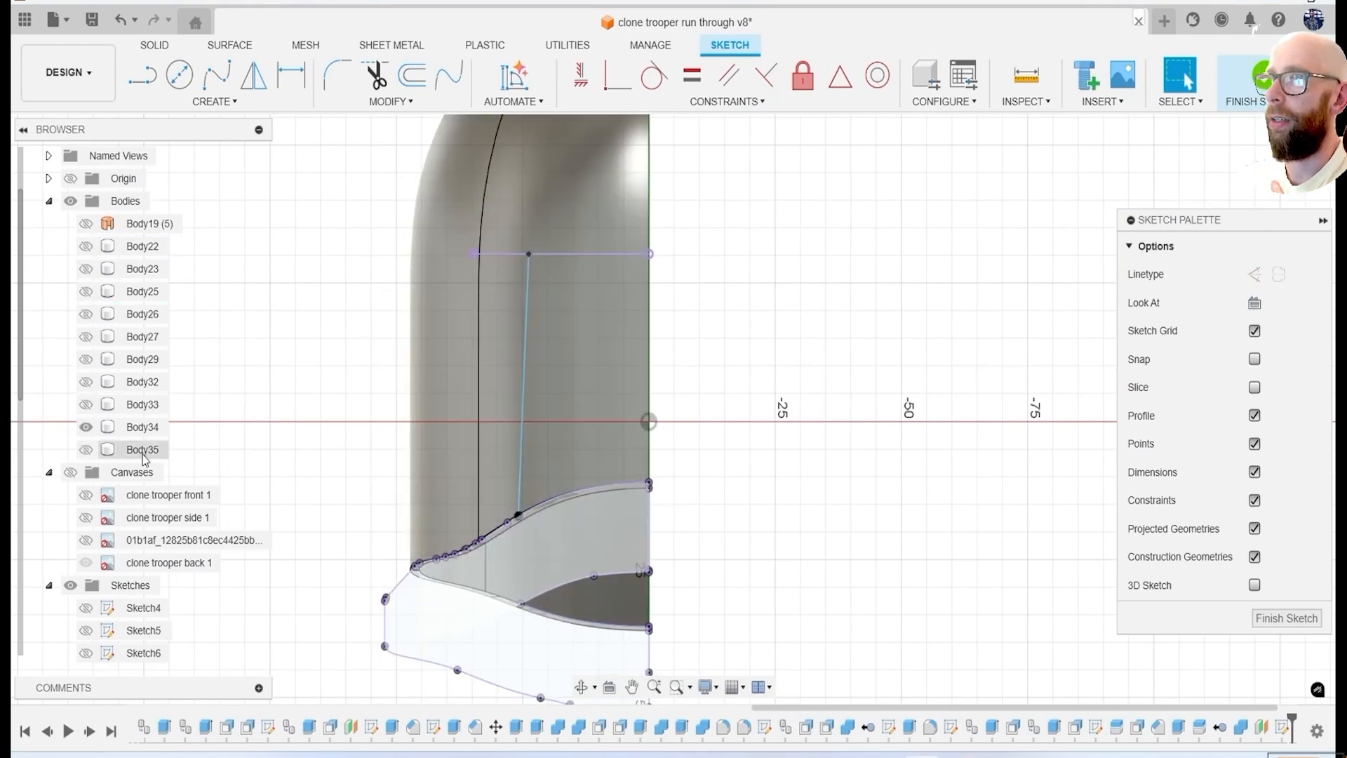
scroll(693, 477, "up", 3)
Close the rear panel profile with three lines extending past the helmet's centre plane, and finish the sketch.
key("l")
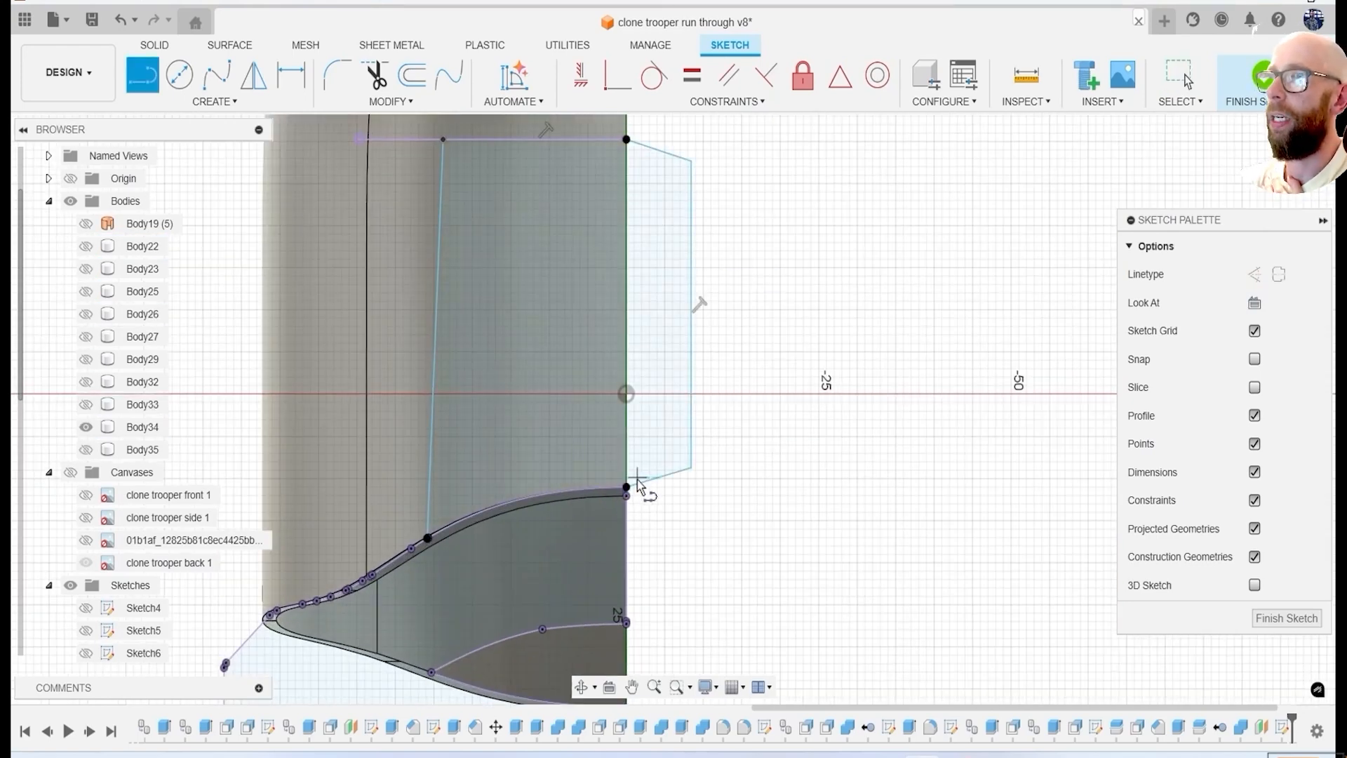
key("Escape")
scroll(635, 485, "down", 3)
middle_click_drag(635, 484, 716, 463, "shift")
left_click(1248, 78)
Duplicate the shell Body34 in place and hide the original.
middle_click_drag(506, 435, 644, 439, "shift")
left_click(156, 429)
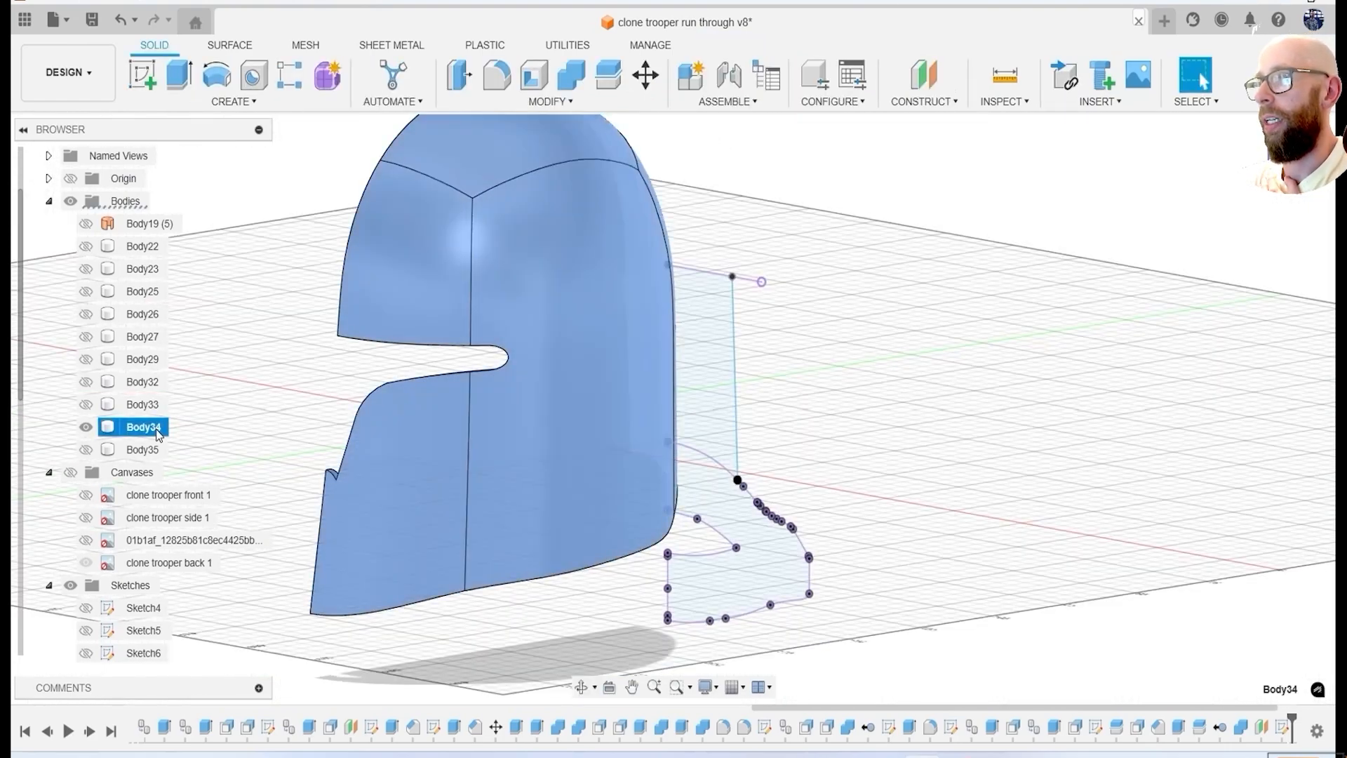
key("ctrl+c")
key("ctrl+v")
left_click(86, 427)
Extrude the rear panel profile through the copied shell, keeping only the intersecting panel.
left_click(692, 322)
mouse_move(828, 435)
middle_mouse_down("shift")
mouse_move(692, 337)
mouse_move(785, 446)
middle_mouse_up("shift")
key("e")
left_click_drag(785, 446, 714, 431)
left_click(1230, 515)
left_click(1242, 515)
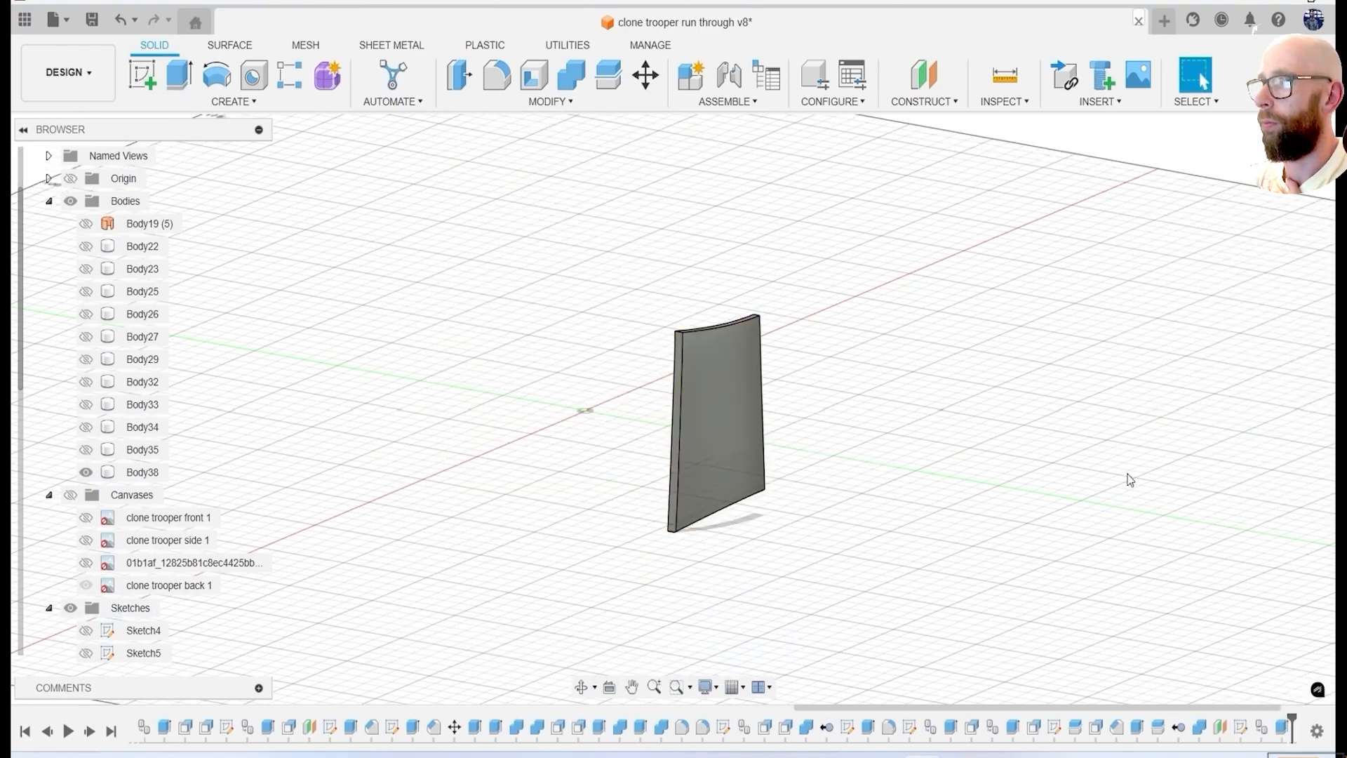
Offset the rear panel's outer face, with the other helmet bodies shown to judge its thickness against them.
left_click(460, 75)
left_click(723, 419)
middle_click_drag(723, 419, 779, 445, "shift")
left_click_drag(87, 248, 88, 448)
middle_click_drag(235, 407, 247, 482, "shift")
scroll(589, 493, "up", 2)
left_click_drag(671, 504, 677, 505)
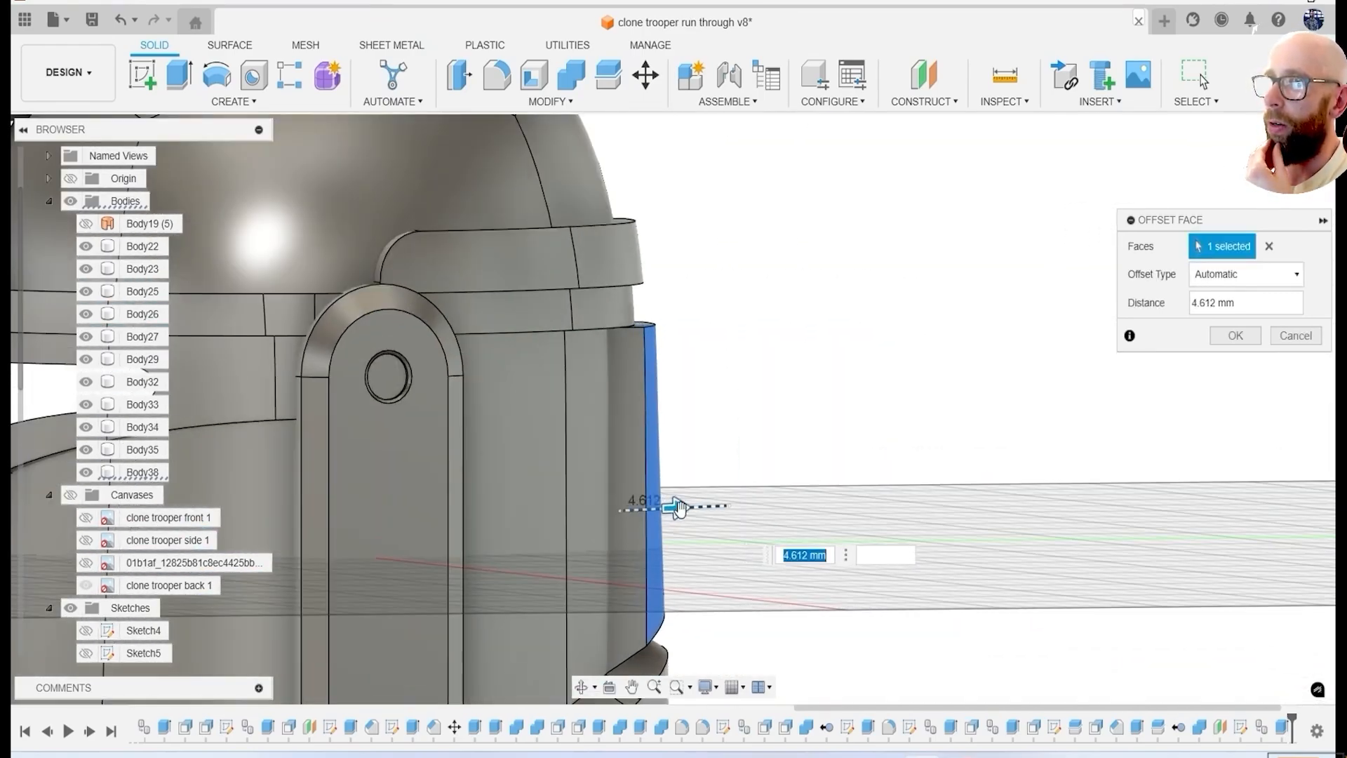
scroll(676, 504, "down", 2)
middle_click_drag(681, 502, 628, 496, "shift")
left_click(1240, 347)
Hide every body except the lower band and the rear panel, and combine the two into one body.
middle_click_drag(856, 351, 1004, 351, "shift")
scroll(1004, 350, "down", 1)
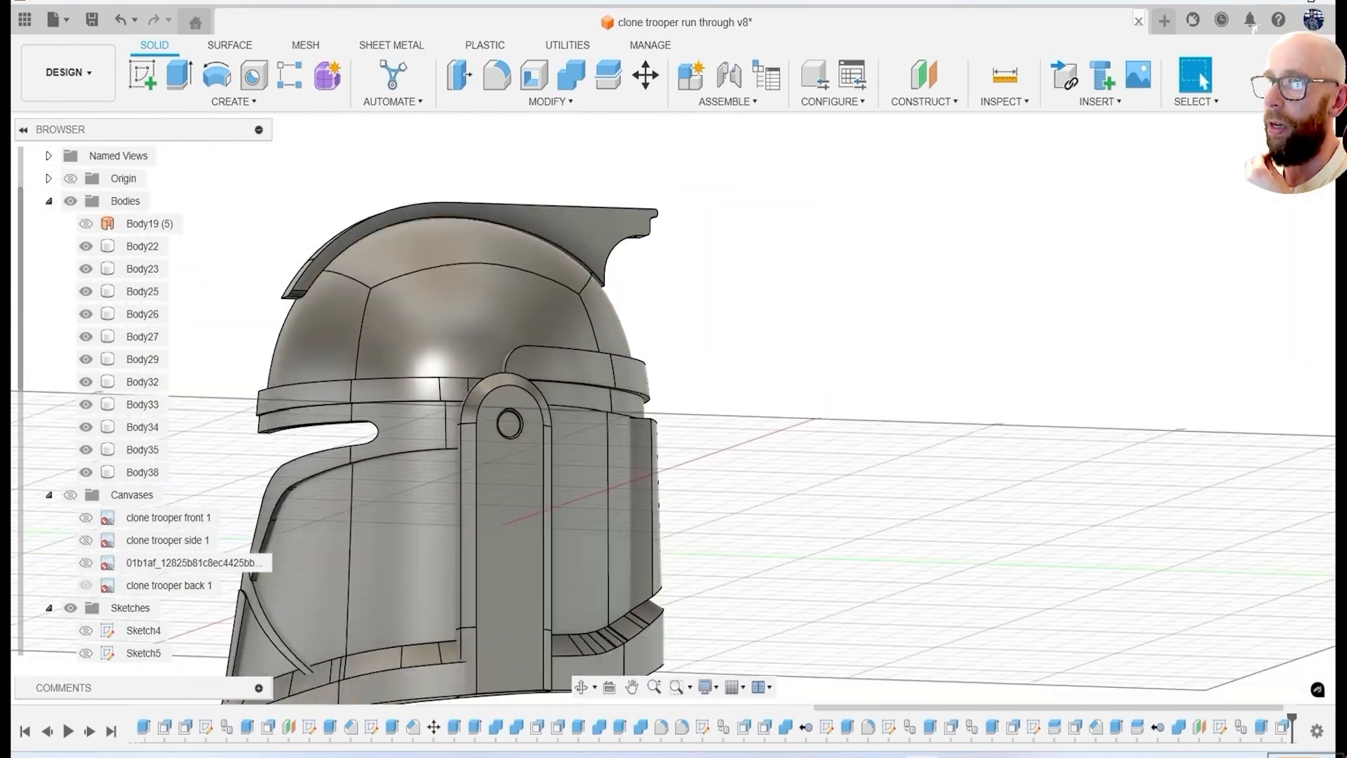
middle_click_drag(732, 499, 572, 539, "shift")
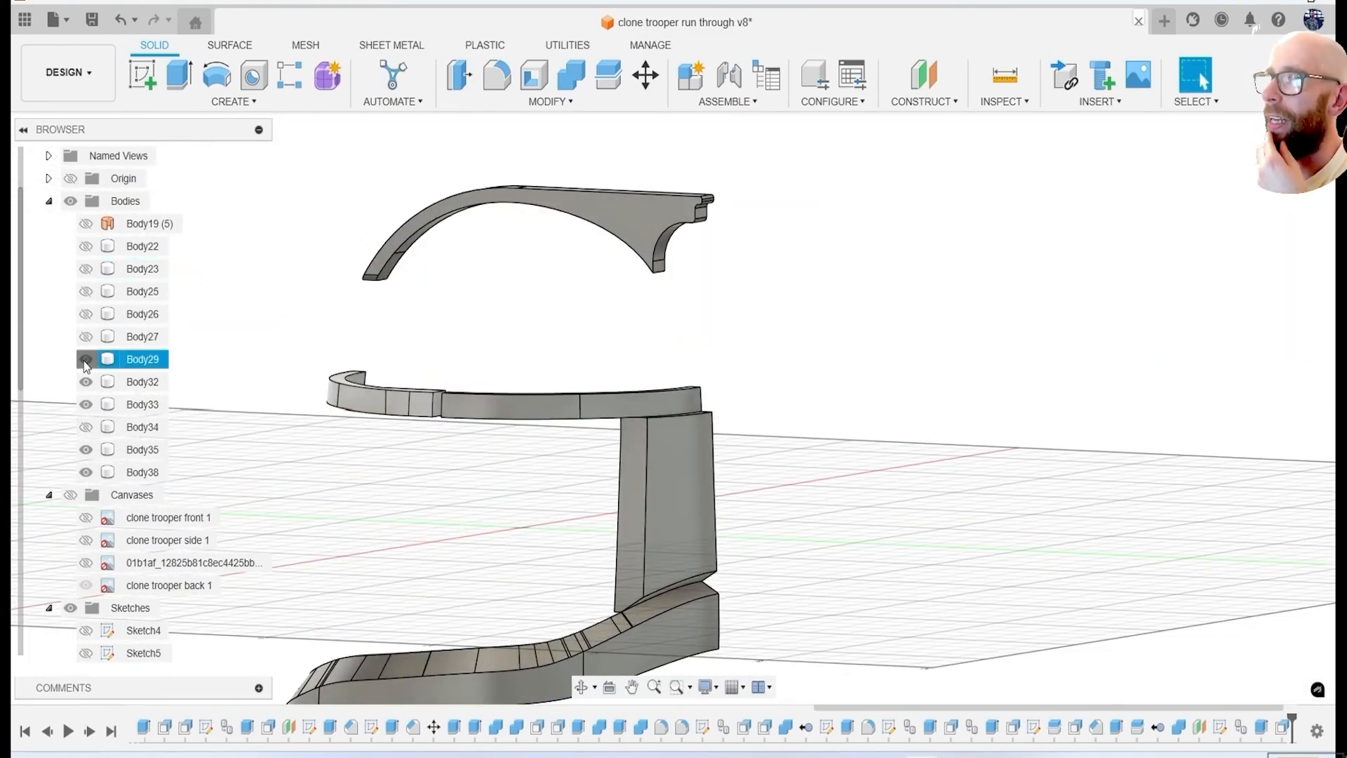
left_click(90, 410)
middle_click_drag(793, 505, 772, 357, "shift")
scroll(620, 421, "up", 3)
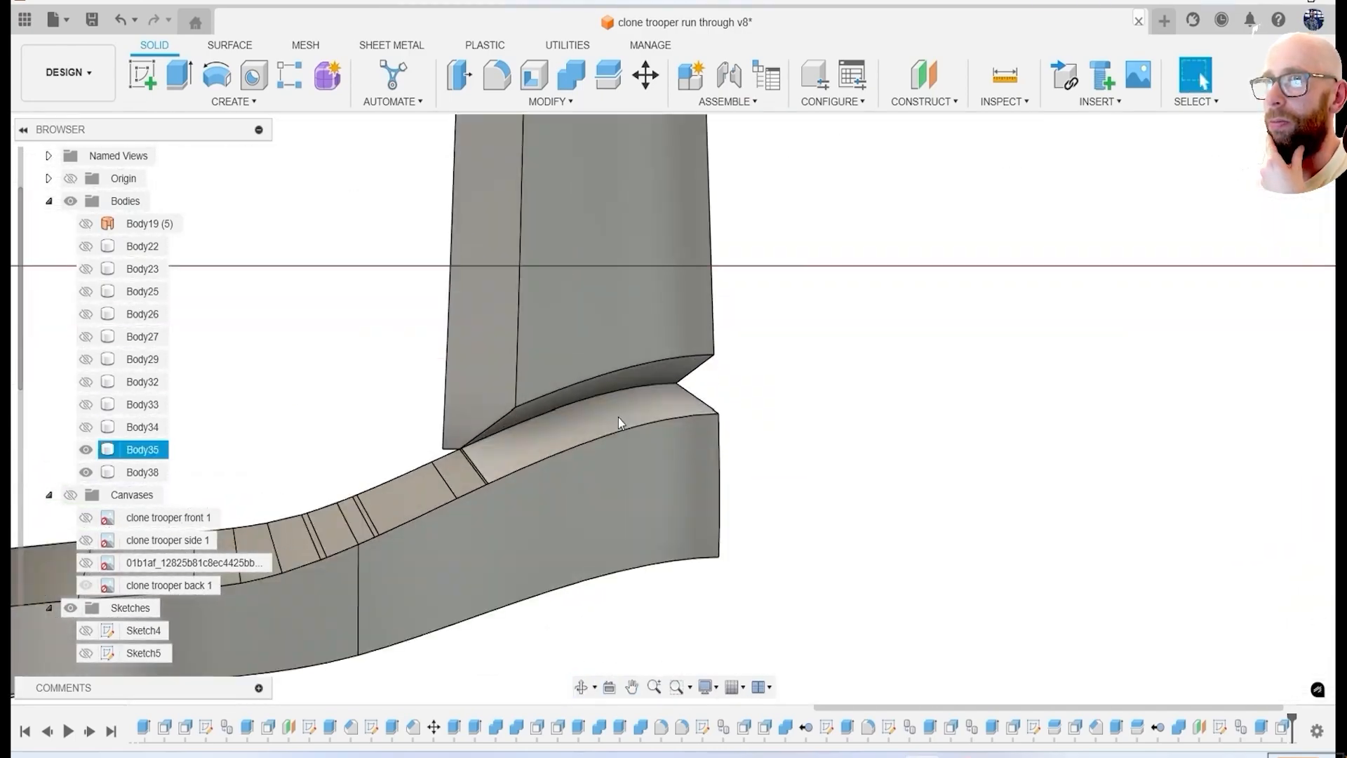
scroll(611, 418, "down", 3)
middle_click_drag(601, 413, 639, 404, "shift")
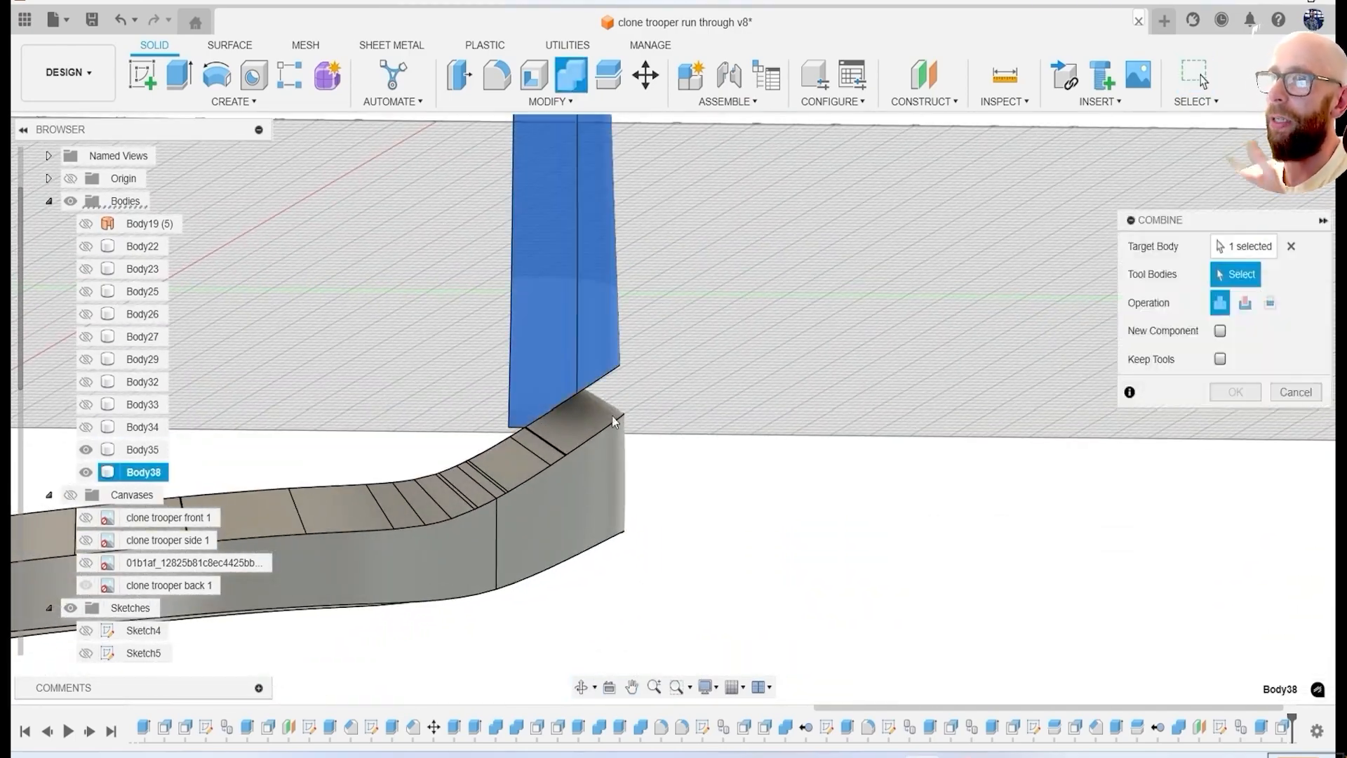
left_click(1224, 394)
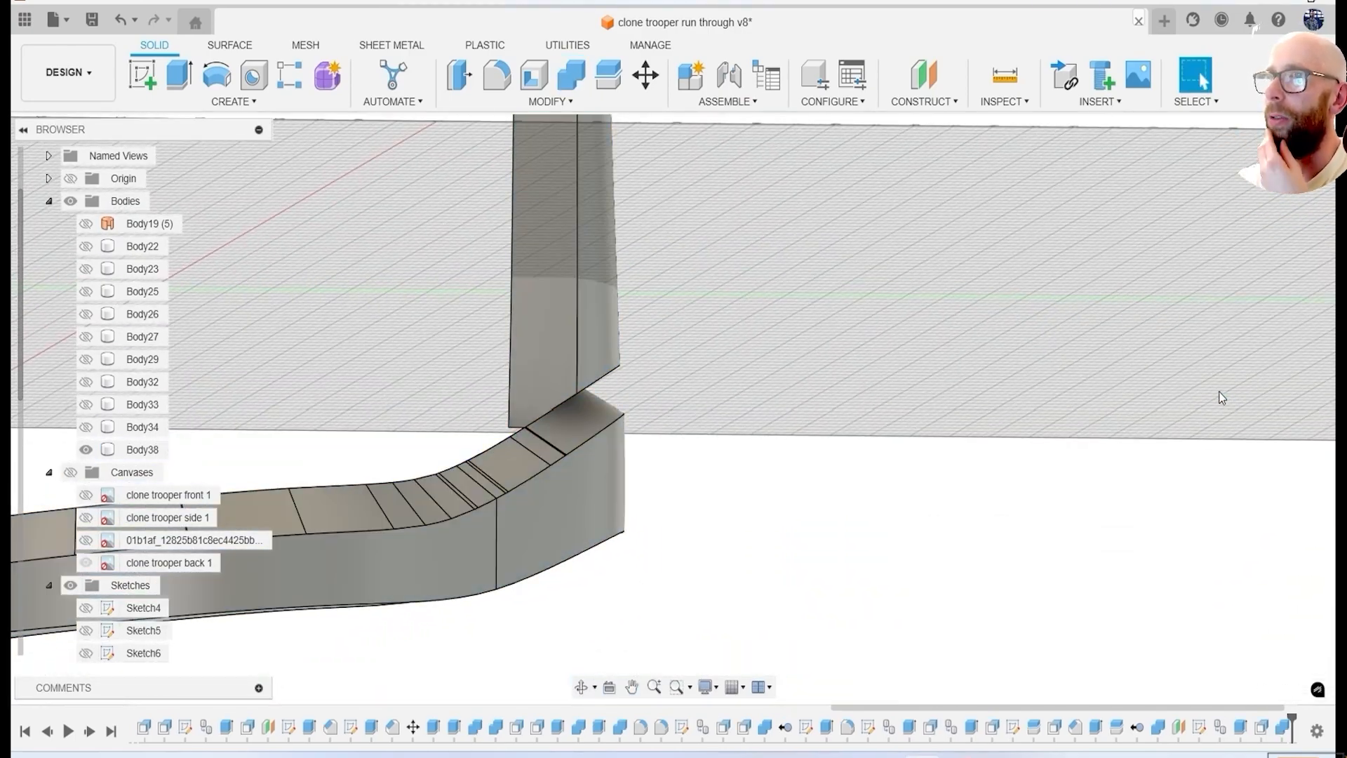
Try to close the notch between rear panel and band with Replace Face on the two facing sloped faces.
middle_click_drag(1224, 394, 604, 413, "shift")
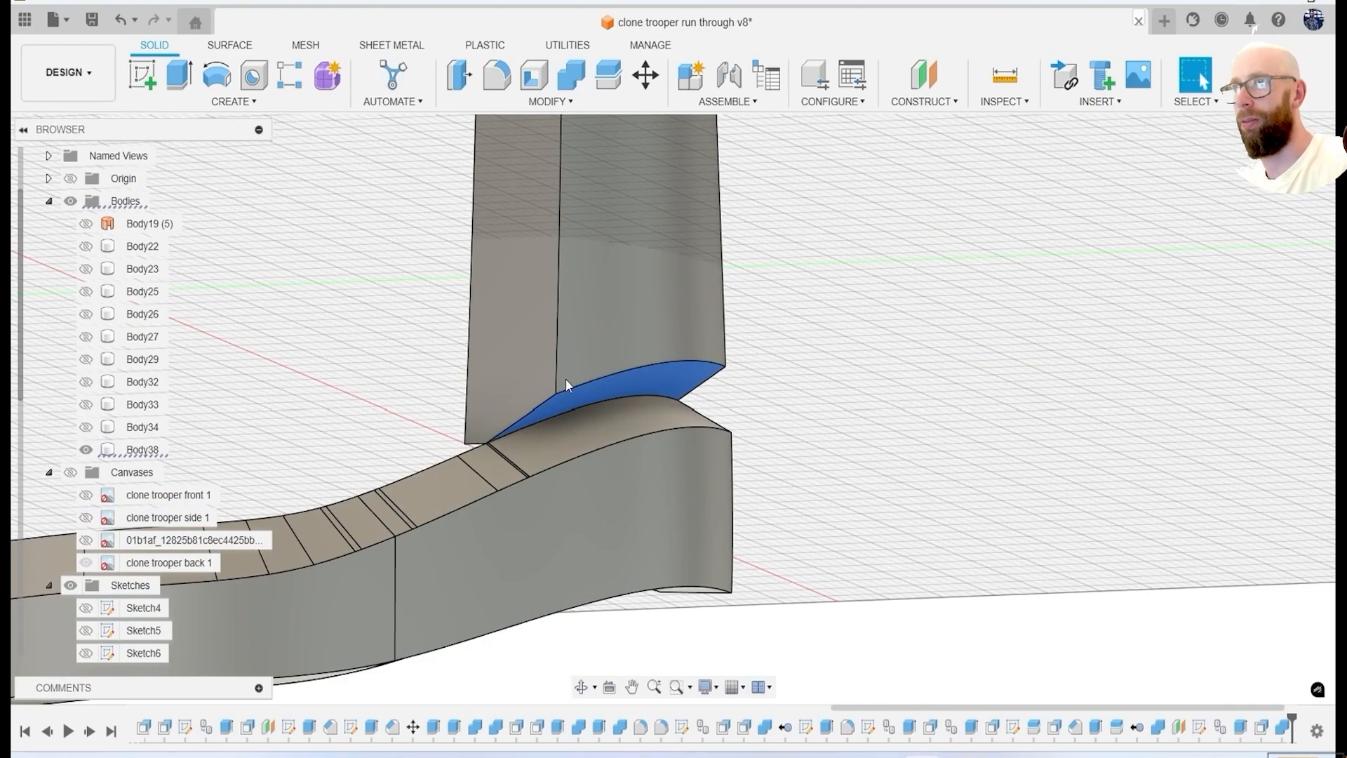
left_click(550, 101)
left_click(534, 277)
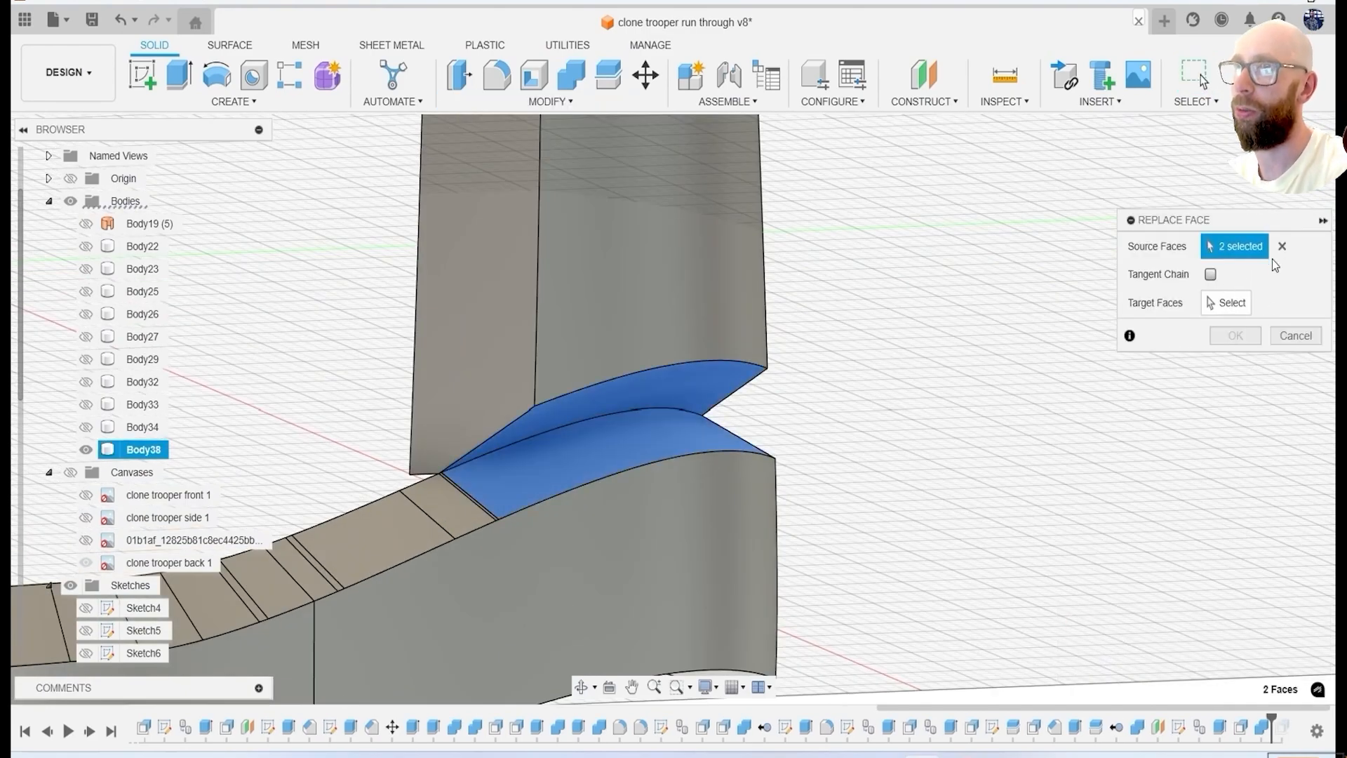
left_click(1227, 303)
left_click(624, 450)
left_click(1296, 336)
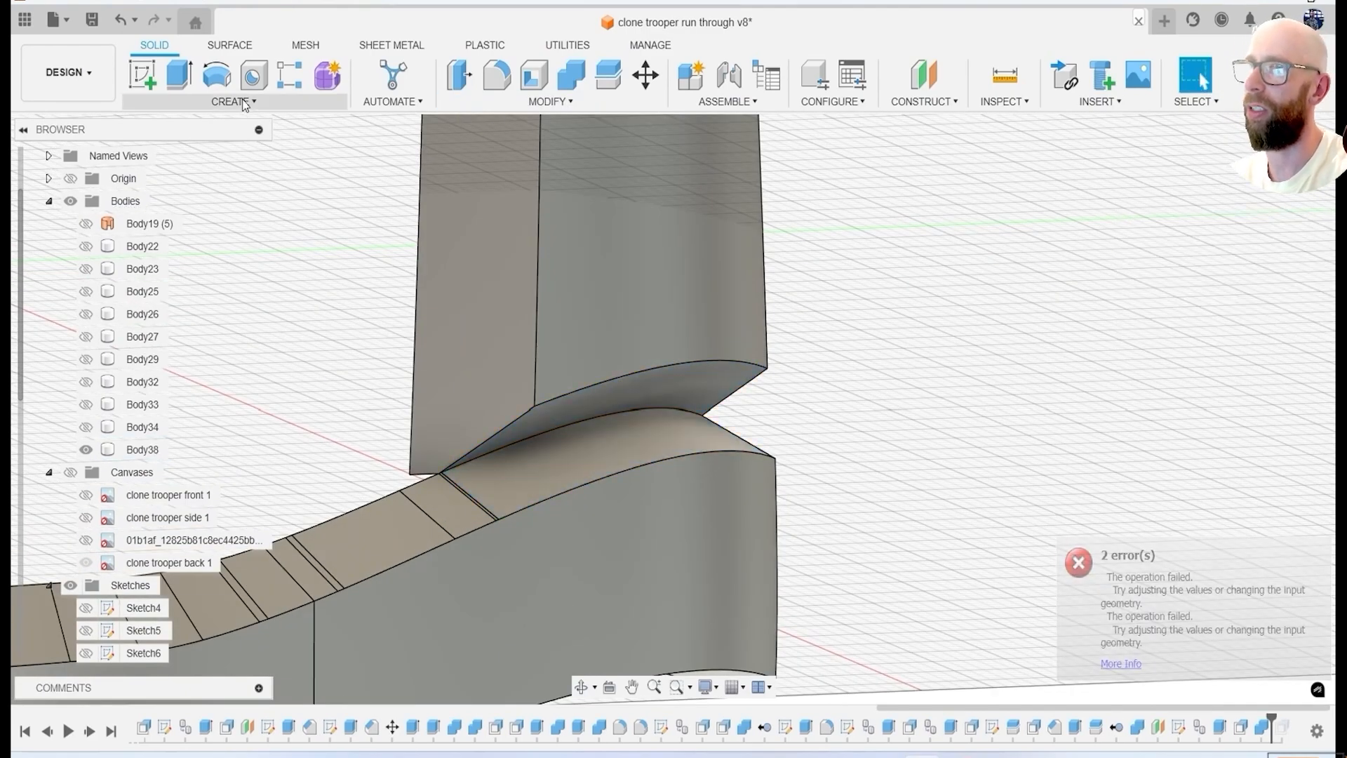
Try to loft between the panel's sloped underside and the band's chamfered face at the rear notch.
left_click(242, 103)
left_click(172, 242)
left_click(635, 396)
left_click(636, 449)
left_click(1297, 656)
Try to extrude the band's chamfered face toward the rear panel.
middle_click_drag(1045, 569, 786, 469, "shift")
left_click(702, 467)
left_click(179, 75)
left_click(1293, 431)
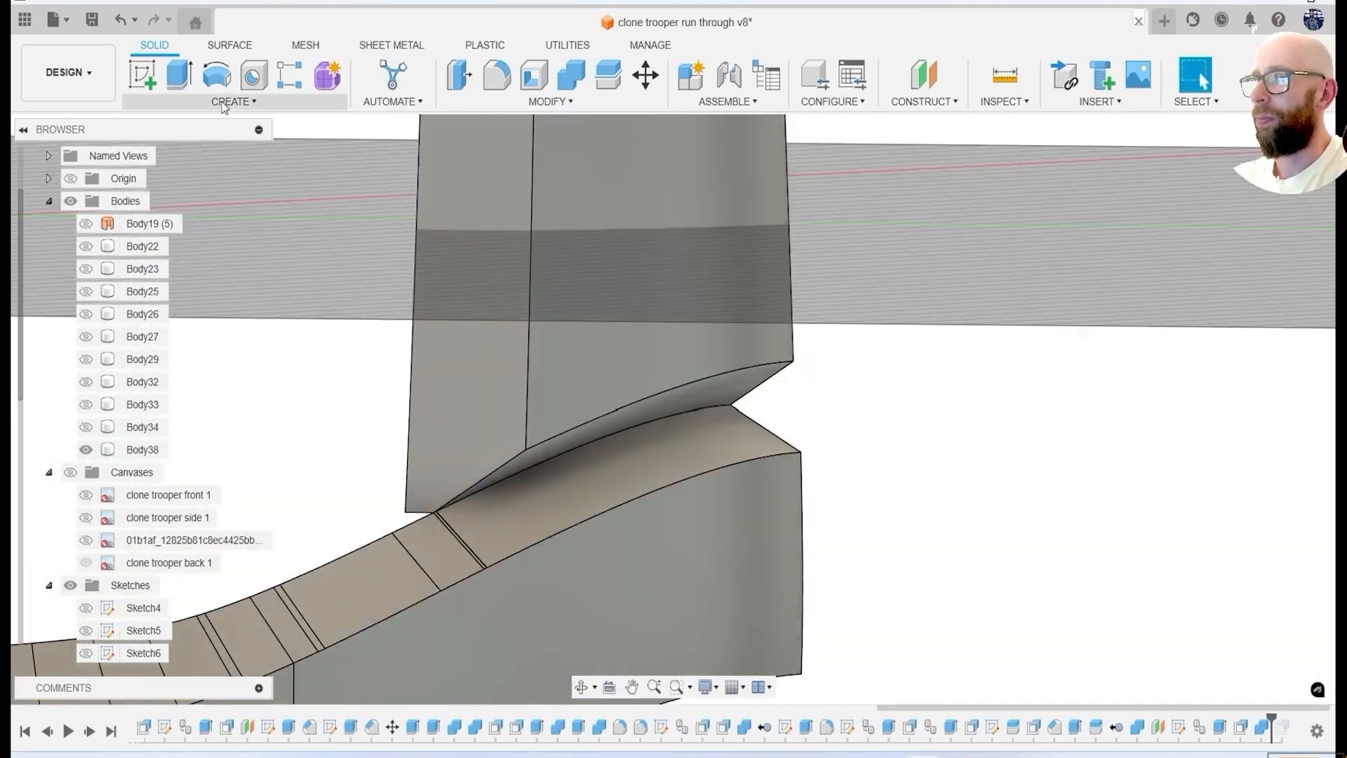
Retry the loft across the rear notch from a different viewing angle, reselecting its faces.
left_click(243, 102)
left_click(172, 242)
left_click(642, 439)
middle_click_drag(649, 463, 703, 433, "shift")
left_click(702, 428)
left_click(1296, 656)
Try Replace Face again with the band's chamfered face as source and a single target face at the notch.
left_click(551, 102)
left_click(524, 274)
left_click(667, 469)
left_click(1239, 304)
left_click(765, 421)
left_click(1296, 335)
Try to delete the band's chamfered face below the rear panel.
middle_click_drag(1039, 421, 1130, 449, "shift")
middle_click_drag(908, 459, 1140, 486, "shift")
left_click(1140, 485)
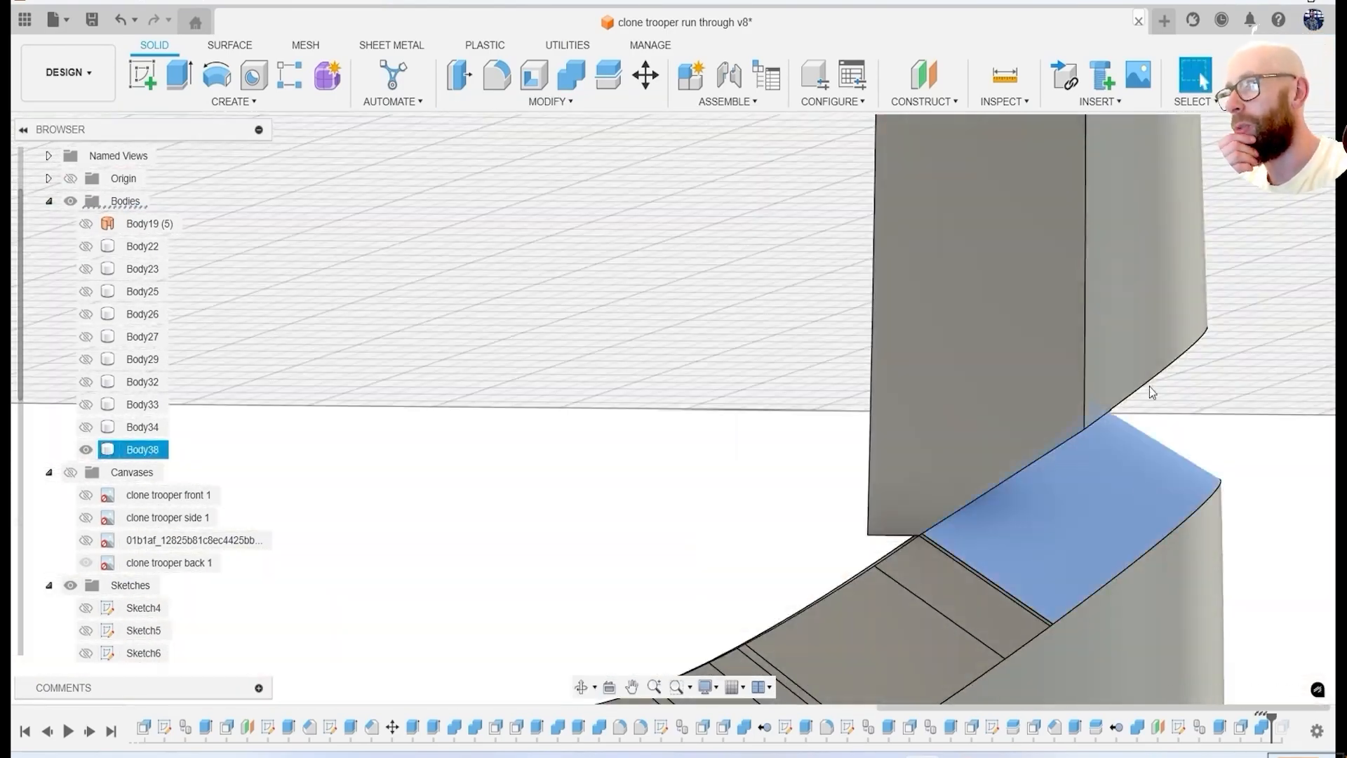
key("Delete")
Try to close the notch by offsetting its faces, including the band's chamfered face by about 4.8 mm.
middle_click_drag(1131, 394, 1089, 418, "shift")
key("q")
left_click(1089, 417)
left_click_drag(1120, 421, 1128, 443)
left_click(1296, 337)
middle_click_drag(1281, 428, 1025, 388, "shift")
key("q")
left_click(929, 375)
left_click_drag(936, 353, 941, 340)
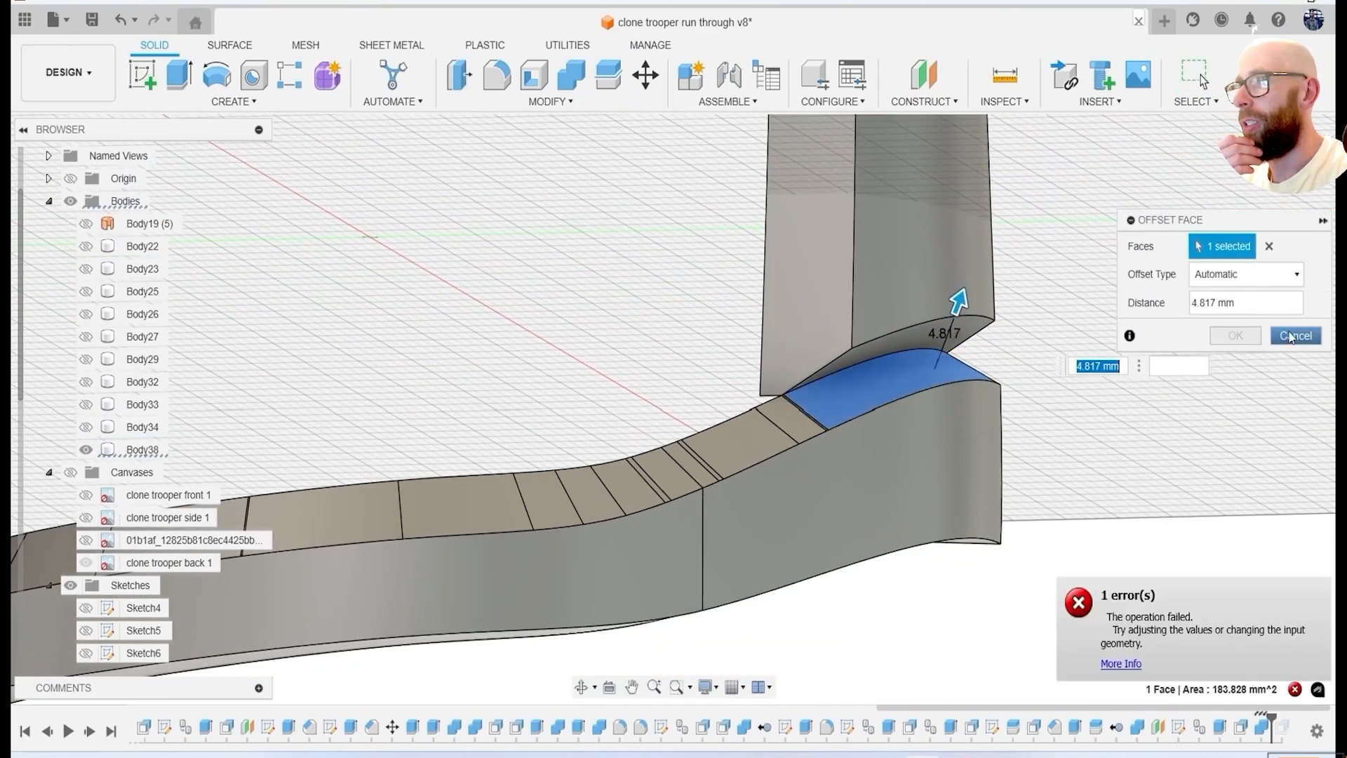
left_click(1295, 336)
Roll the design history back to just before OffsetFaces14, with all solid helmet bodies shown.
scroll(1213, 340, "down", 3)
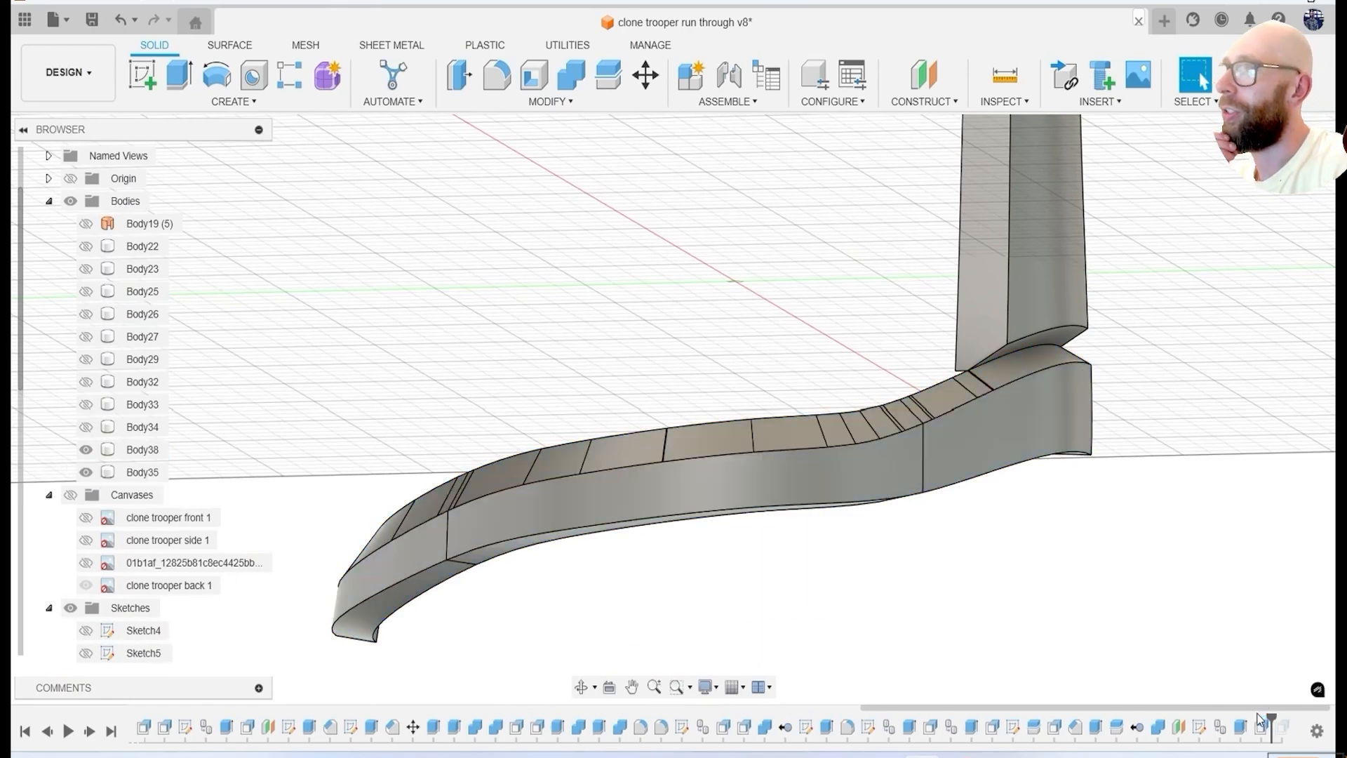
left_click_drag(1230, 716, 1188, 711)
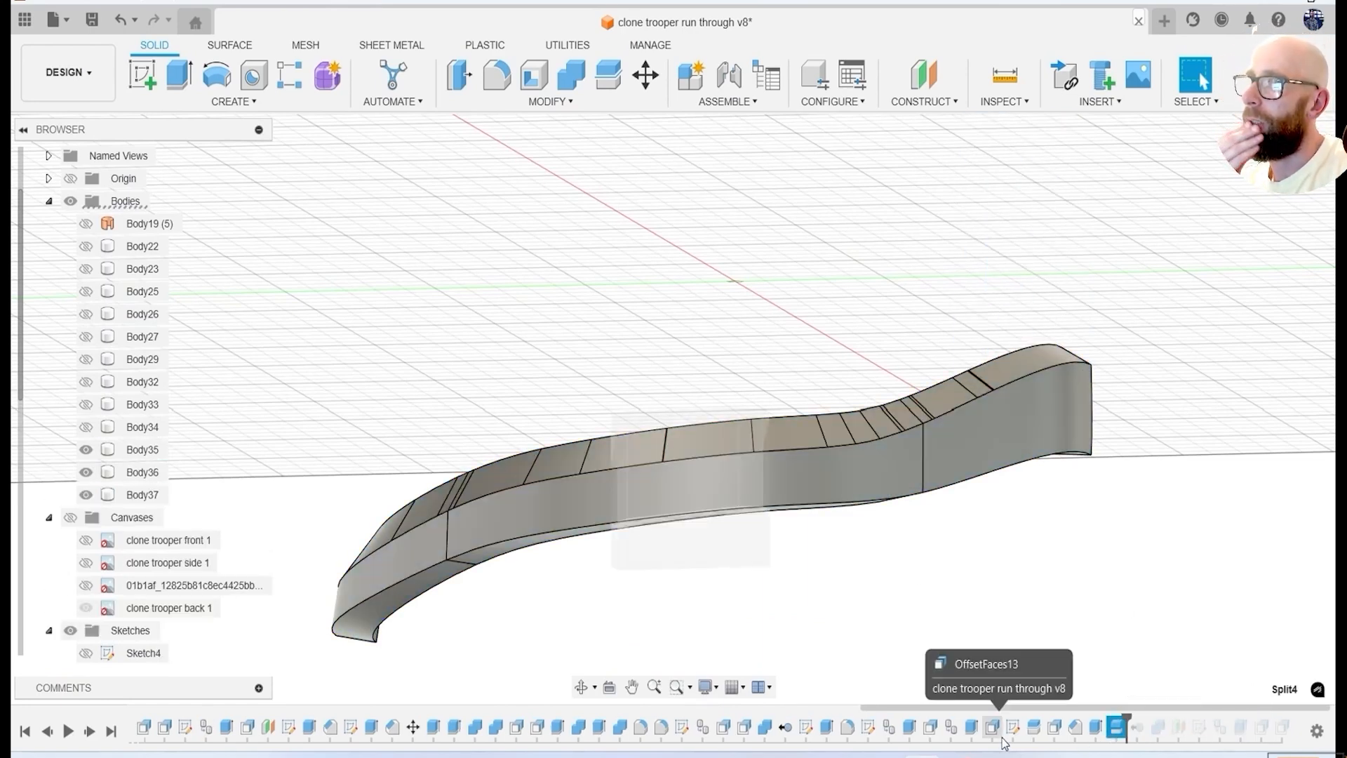
left_click(974, 730)
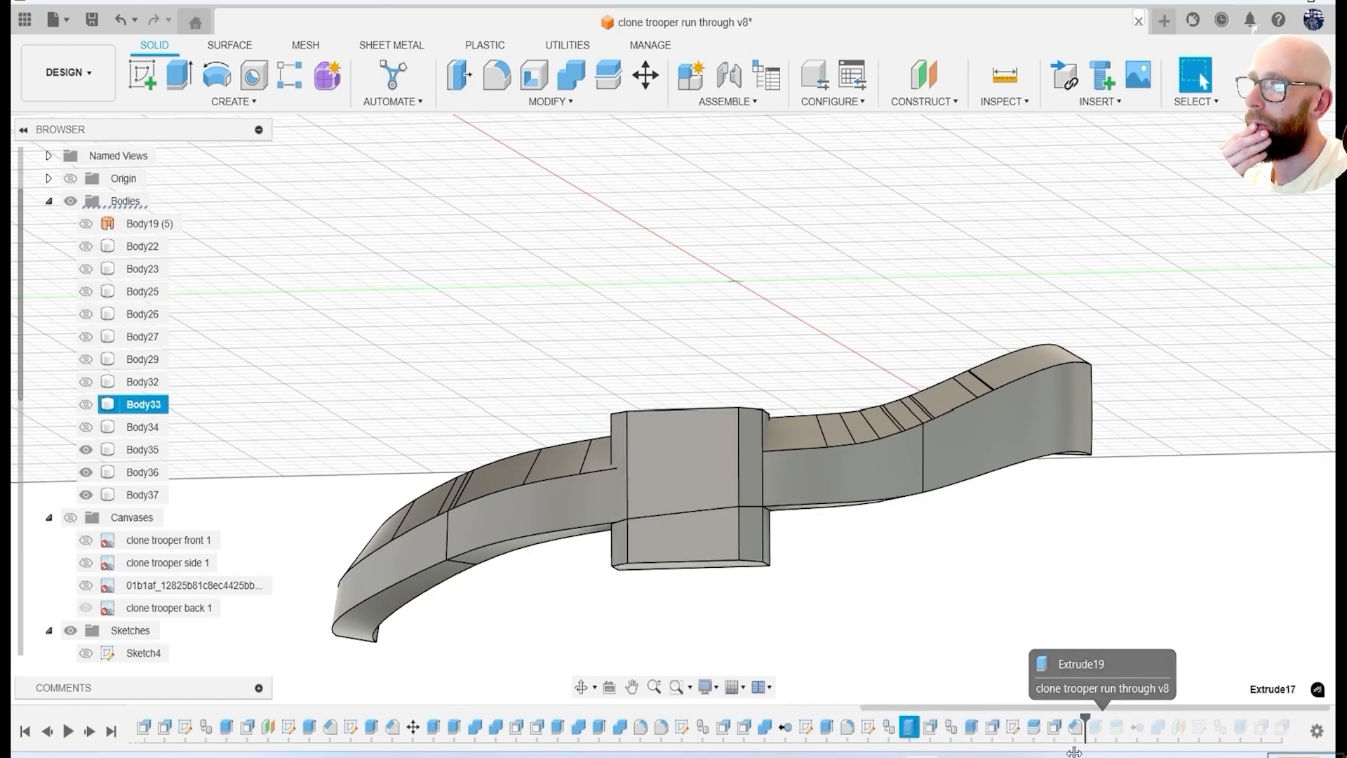
left_click_drag(952, 742, 943, 638)
left_click_drag(85, 382, 86, 256)
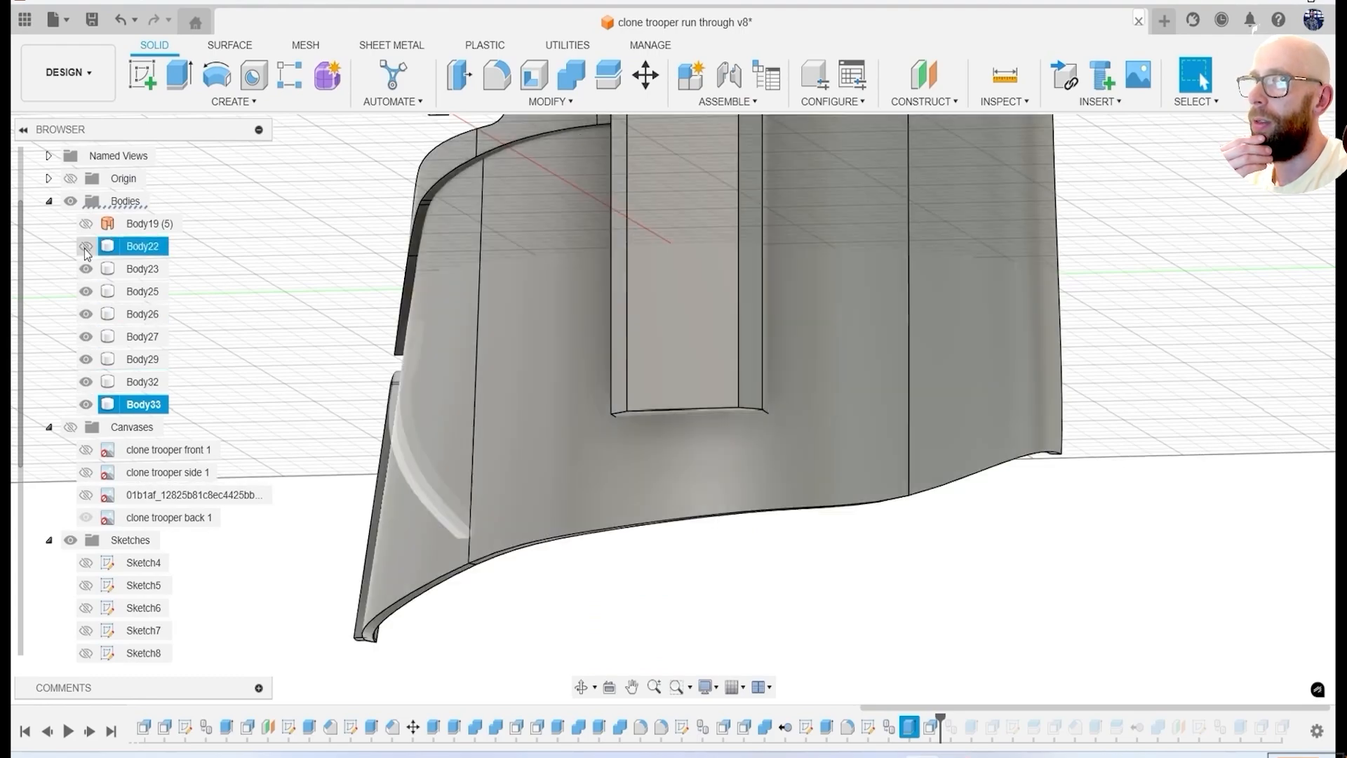
left_click_drag(941, 716, 994, 716)
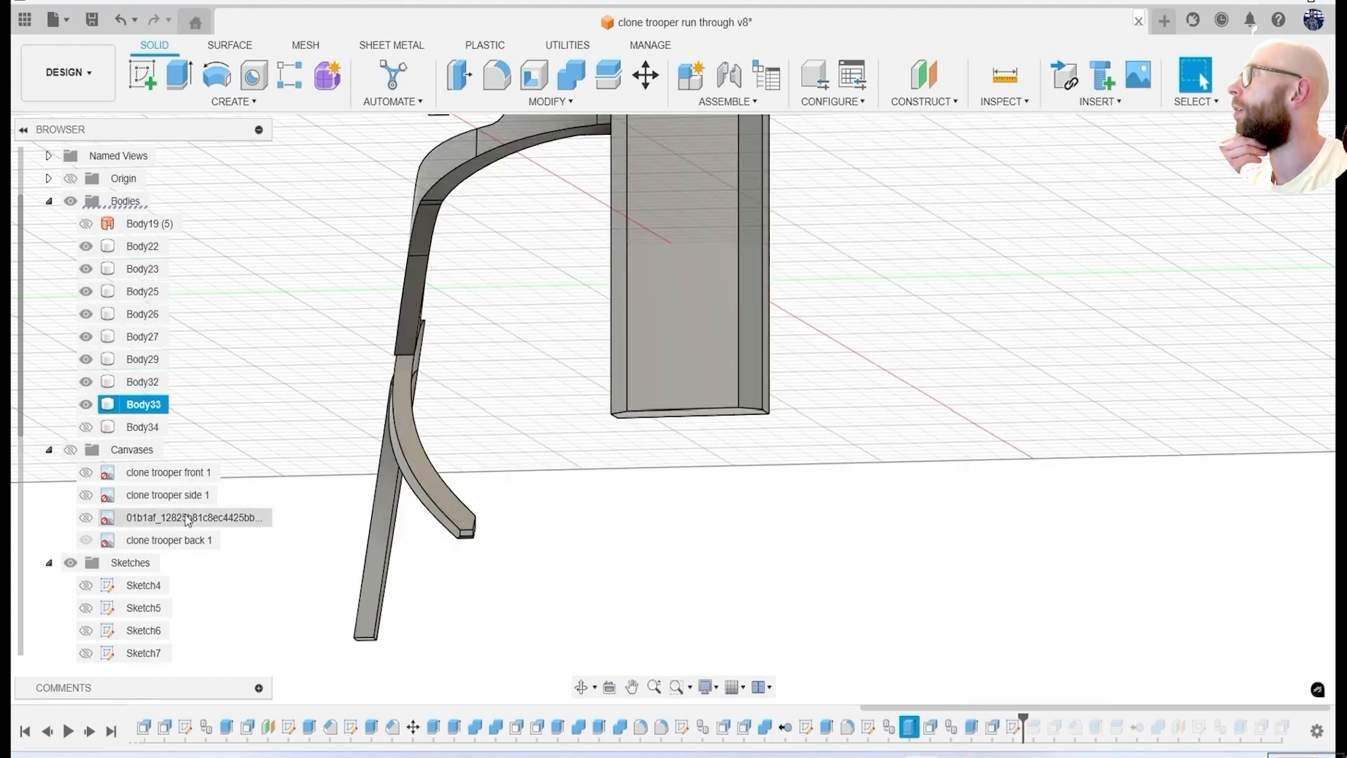
left_click(86, 427)
scroll(800, 616, "down", 5)
left_click(1059, 520)
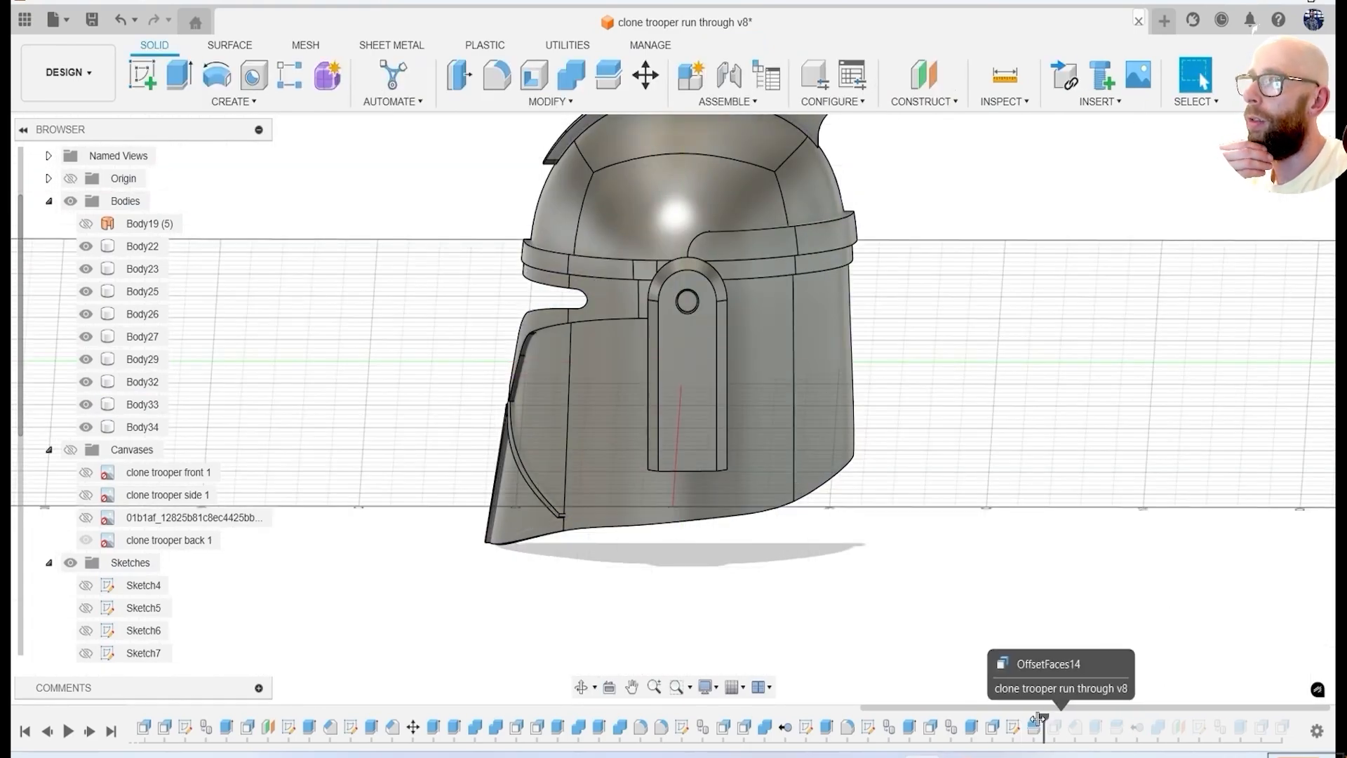
Show Sketch12 and create an offset construction plane behind the back of the helmet.
middle_click_drag(1010, 649, 828, 612, "shift")
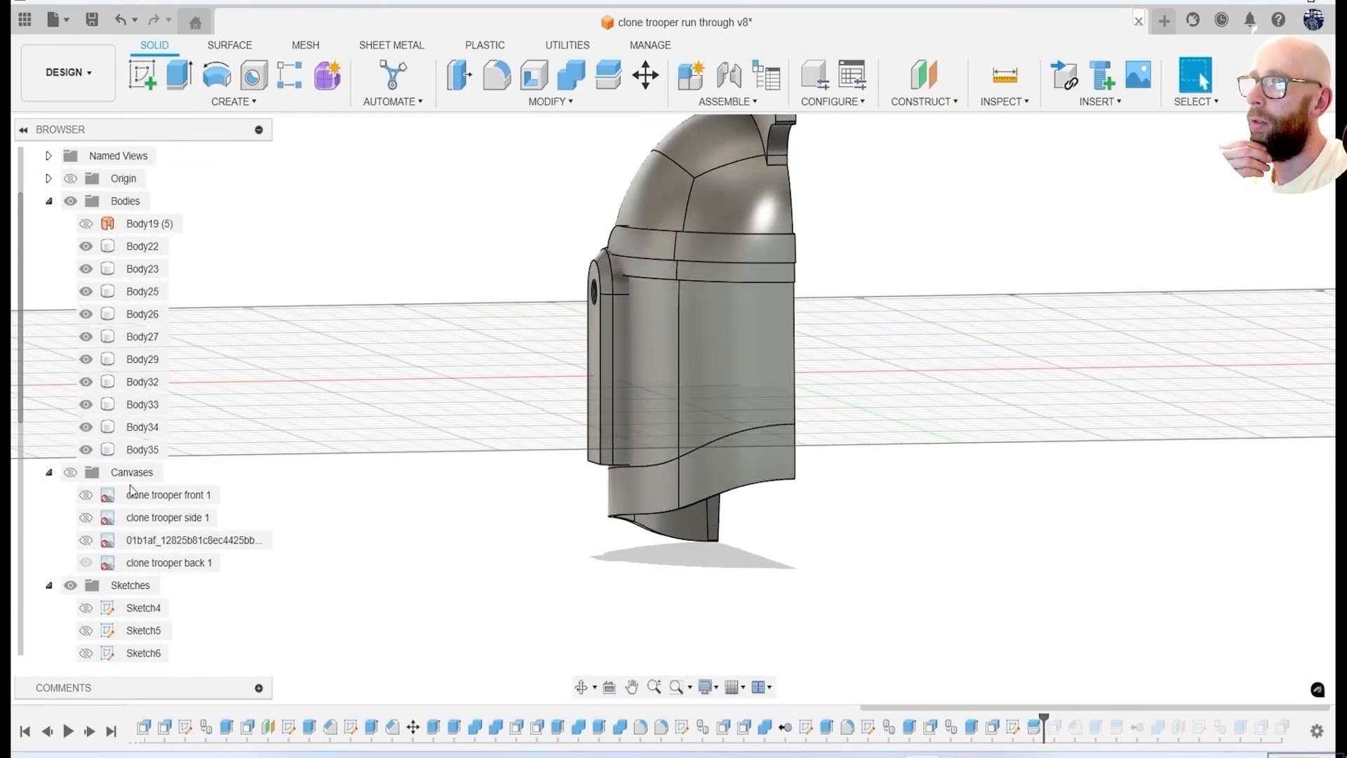
scroll(113, 561, "down", 3)
left_click(93, 635)
middle_click_drag(883, 523, 852, 521, "shift")
left_click(1274, 167)
left_click(918, 102)
left_click(944, 127)
left_click(722, 328)
middle_click_drag(730, 336, 870, 372, "shift")
left_click_drag(748, 335, 1010, 392)
key("Return")
Sketch the rear panel's slanted side line on the new plane, from the projected top line to the band's projected edge.
left_click(143, 75)
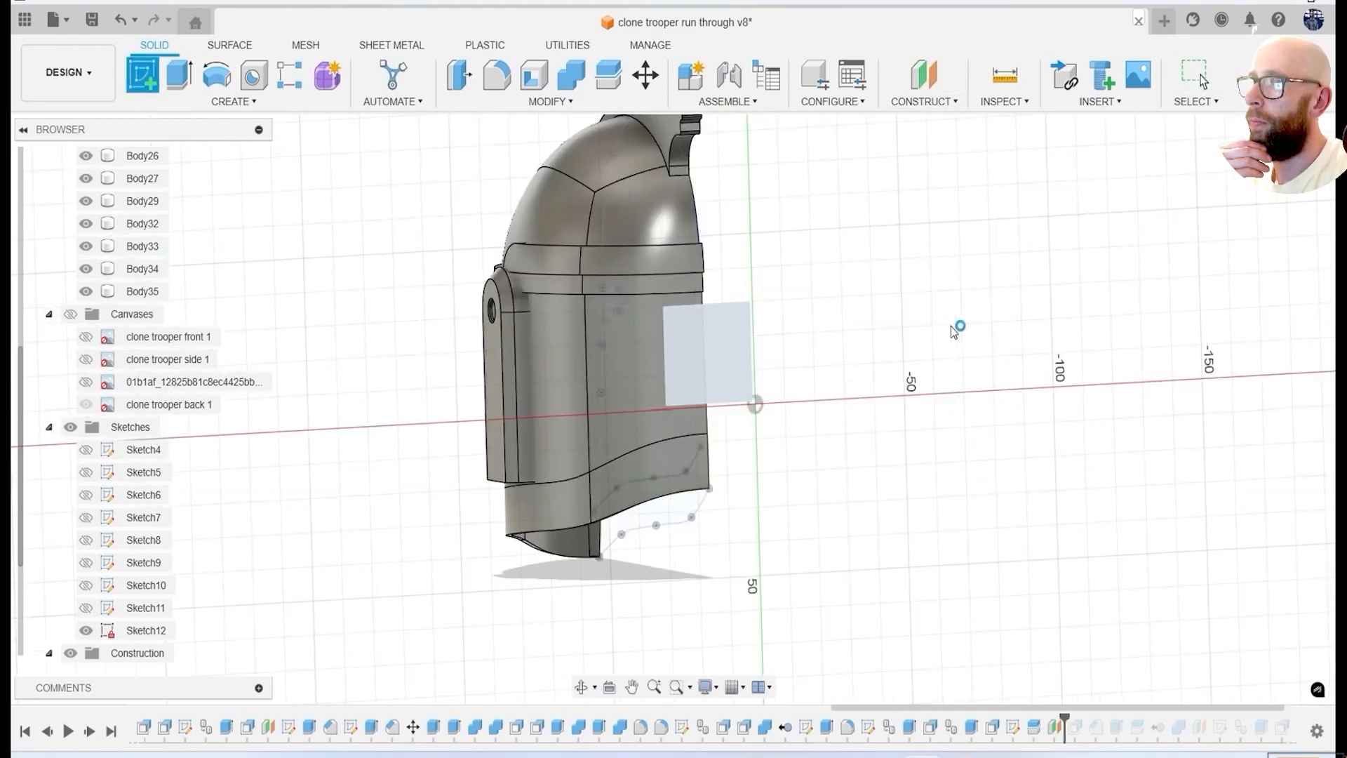
left_click(905, 354)
scroll(622, 316, "up", 2)
key("l")
left_click(612, 261)
left_click(580, 553)
left_click(1241, 79)
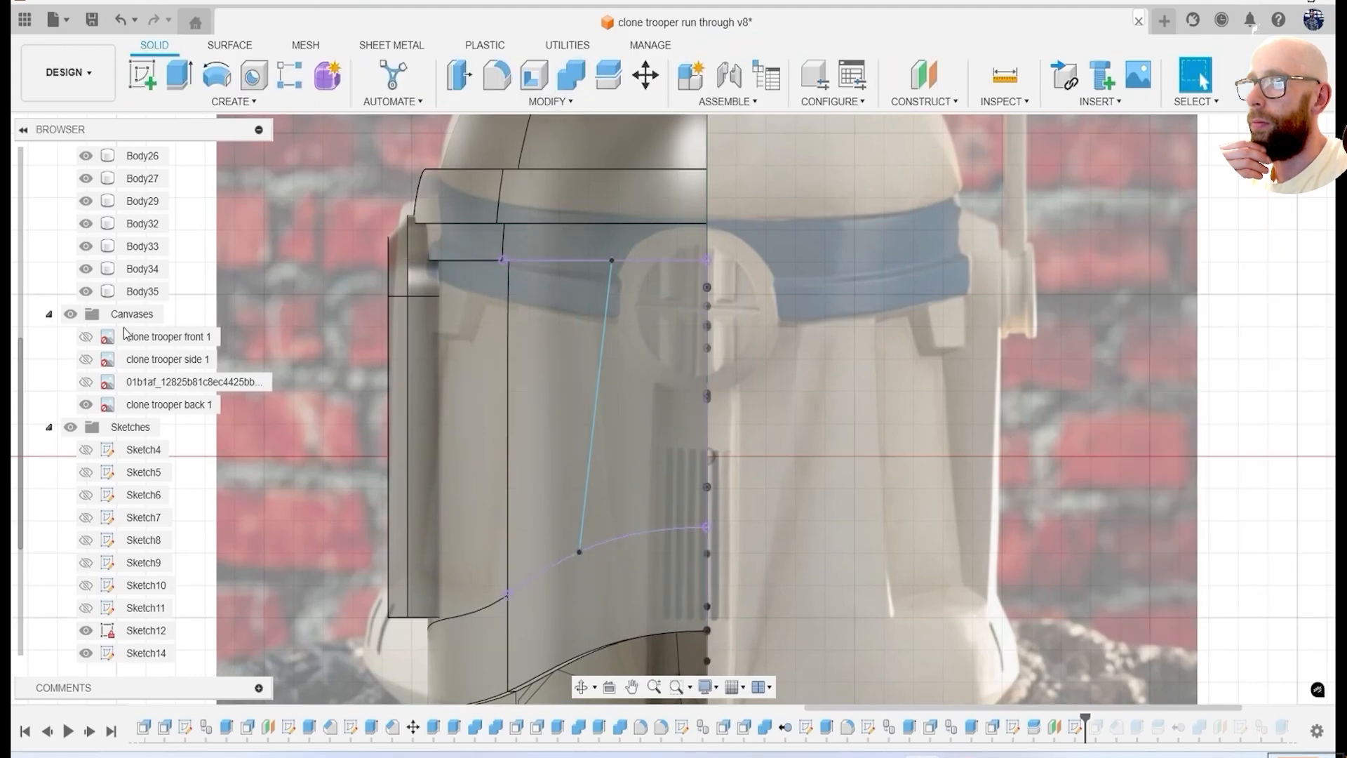
Hide the canvases, reopen Sketch14 and close the rear panel profile past the helmet's centre plane.
left_click(70, 314)
scroll(632, 421, "down", 2)
middle_click_drag(834, 415, 868, 467, "shift")
double_click(1078, 730)
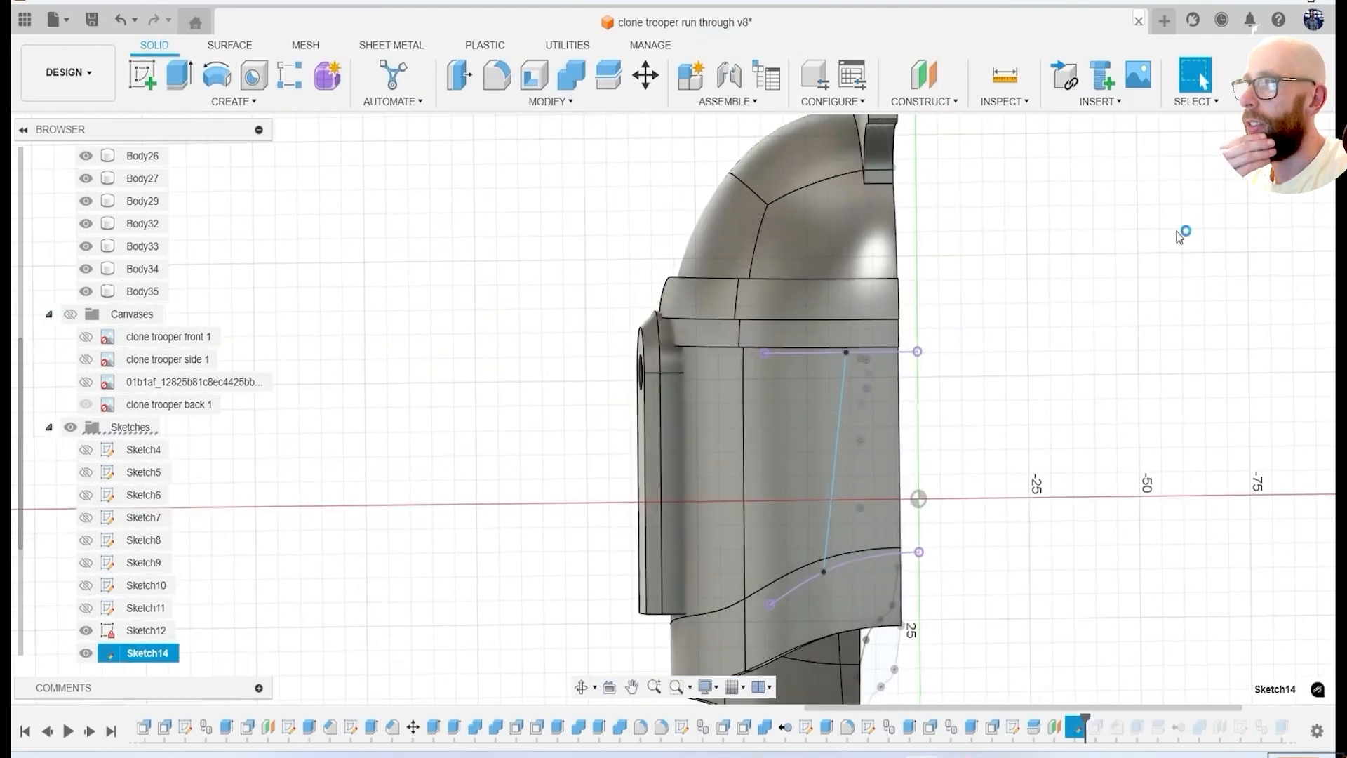
left_click(1238, 79)
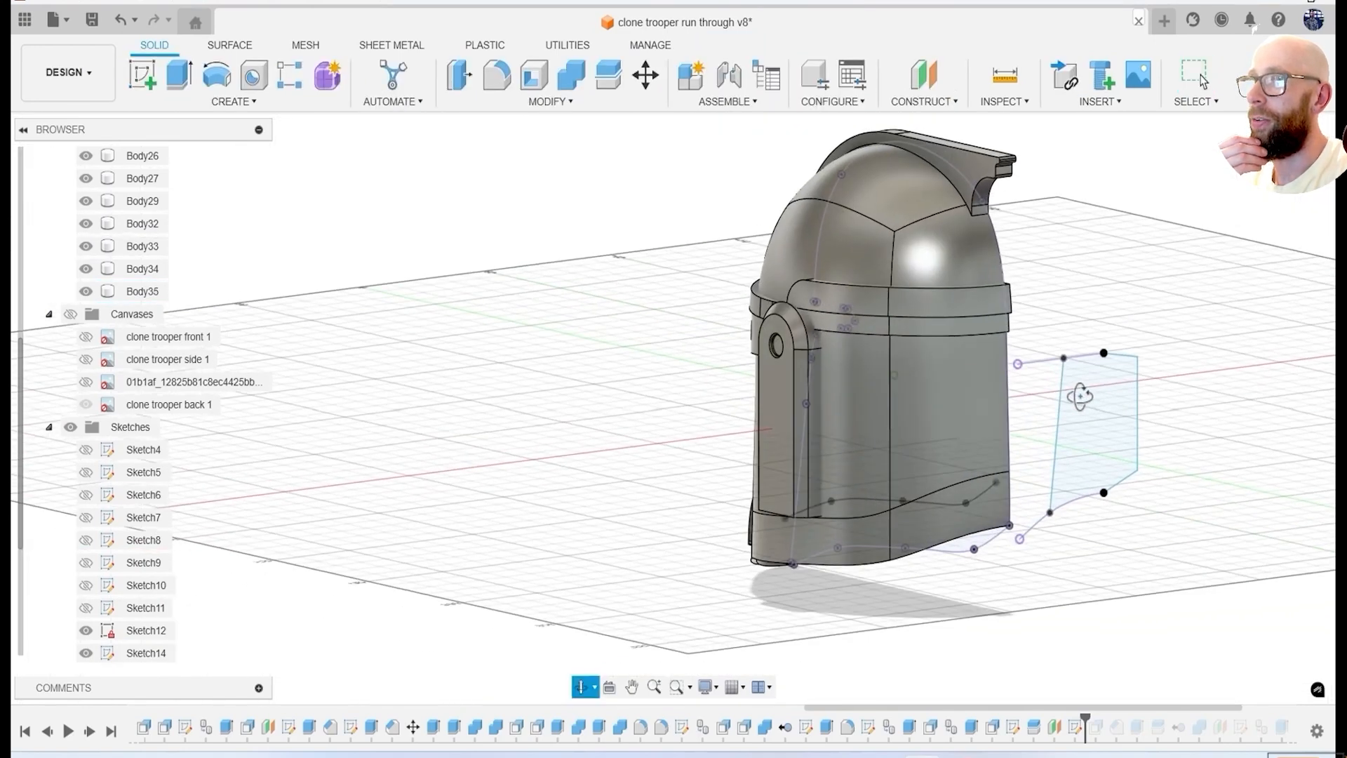
Duplicate the shell Body34 in place and hide the copy.
left_click(144, 269)
key("ctrl+c")
key("ctrl+v")
key("Return")
left_click(86, 314)
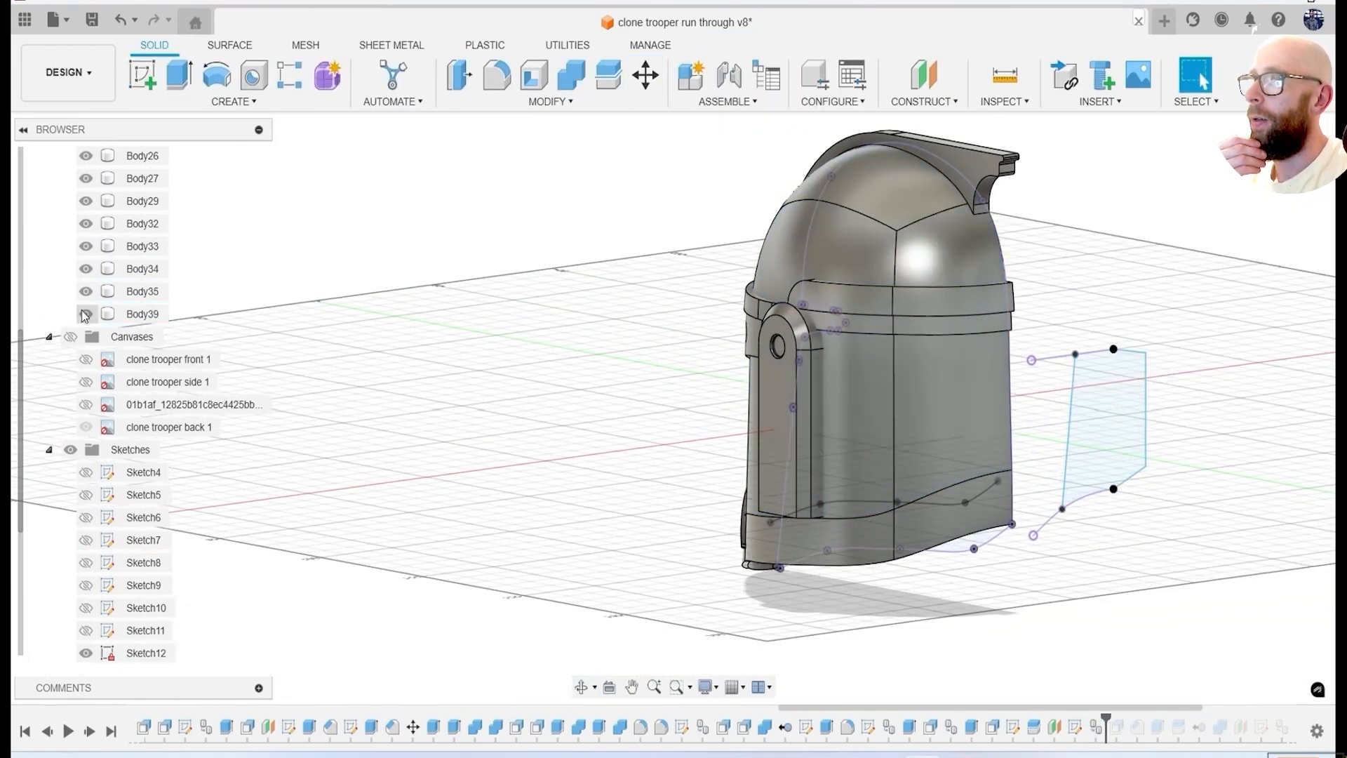
Extrude the rear panel profile about 70 mm through the shell, keeping only the intersecting part.
key("e")
left_click(1107, 407)
middle_click_drag(1131, 479, 972, 486)
scroll(972, 490, "up", 3)
left_click_drag(951, 420, 777, 390)
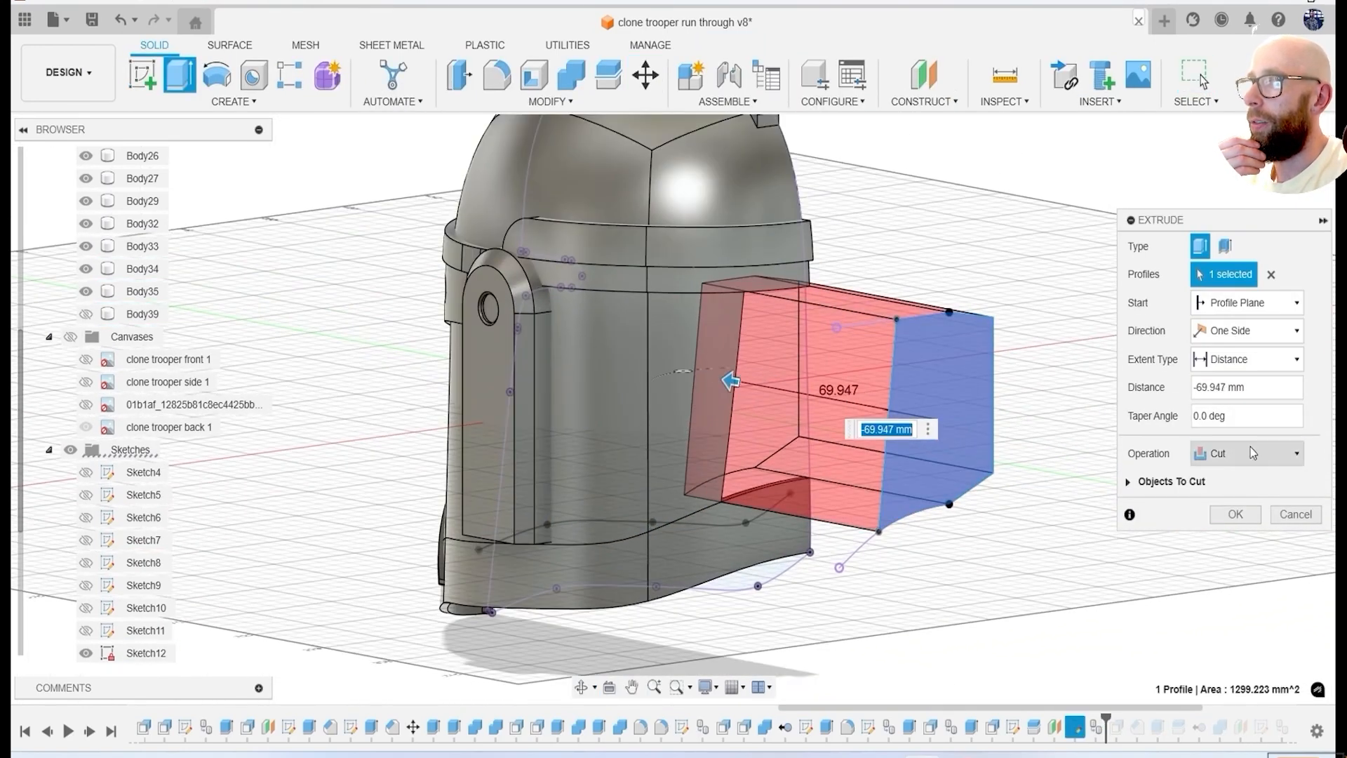
left_click(1253, 453)
left_click(1242, 517)
left_click(1236, 514)
Isolate the new rear panel and the lower band, and combine them into one body.
middle_click_drag(347, 425, 396, 450, "shift")
scroll(117, 247, "up", 3)
left_click_drag(86, 337, 83, 445)
left_click(571, 75)
left_click(728, 430)
left_click(733, 523)
left_click(1233, 392)
Try to offset the three outer faces of the combined band and rear panel.
middle_click_drag(1221, 414, 765, 435, "shift")
left_click(421, 610)
middle_click_drag(422, 609, 618, 562, "shift")
left_click(291, 542)
left_click_drag(292, 543, 287, 559)
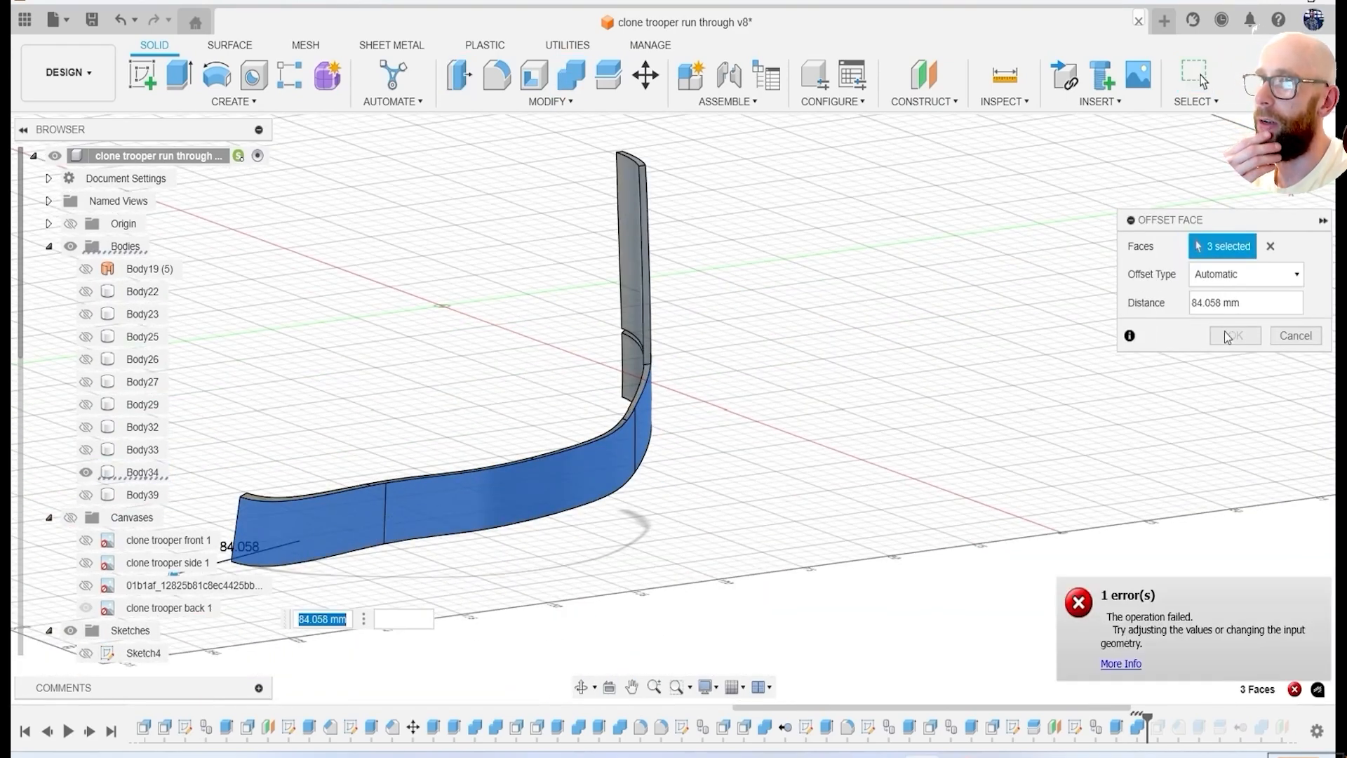
key("Escape")
Undo the band-and-panel combination and the rear panel extrusion.
key("ctrl+z")
key("ctrl+z")
key("ctrl+z")
key("ctrl+z")
key("ctrl+z")
key("ctrl+z")
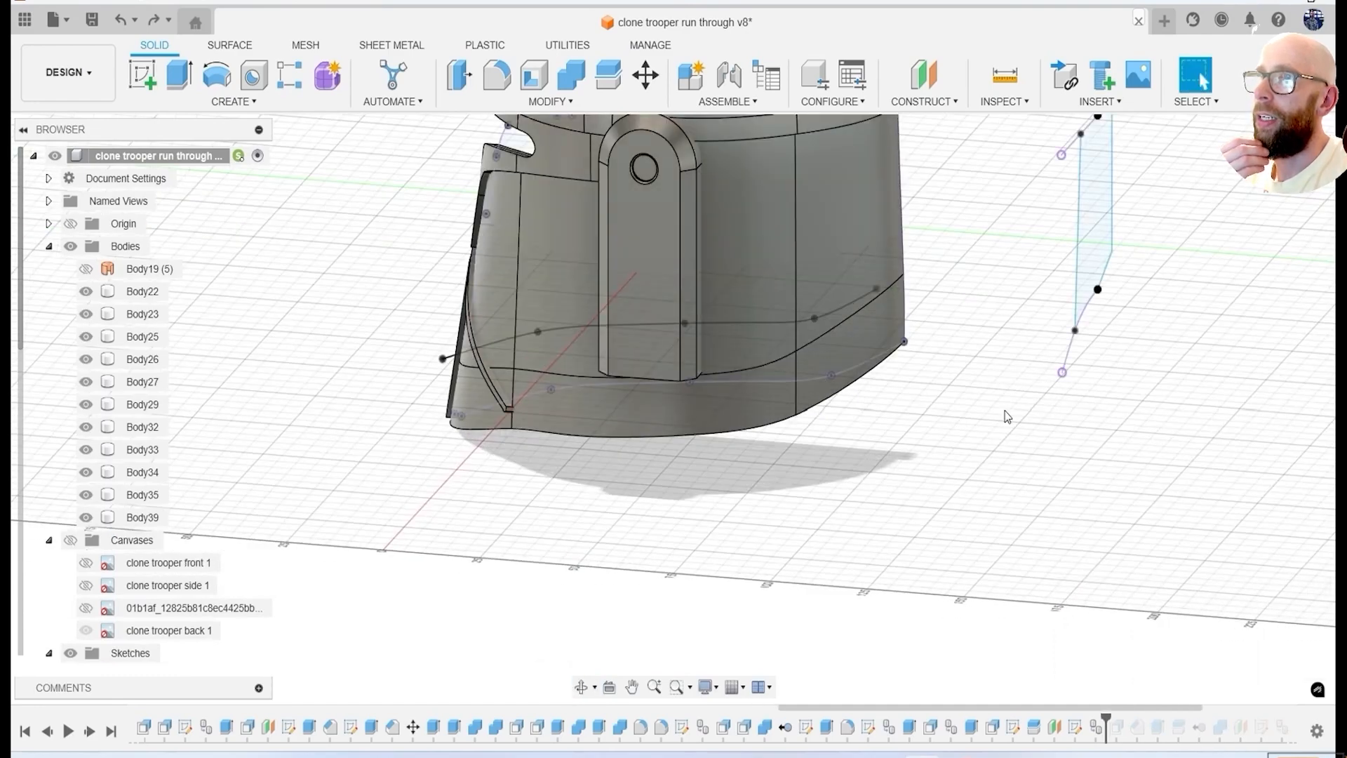
Roll the design history forward to its end and hide Sketch14.
left_click_drag(1186, 727, 1317, 723)
mouse_move(943, 519)
middle_mouse_down("shift")
mouse_move(866, 485)
mouse_move(971, 433)
mouse_move(982, 484)
middle_mouse_up("shift")
scroll(88, 554, "down", 5)
left_click(86, 563)
mouse_move(421, 519)
middle_mouse_down("shift")
mouse_move(662, 490)
mouse_move(599, 478)
mouse_move(563, 481)
mouse_move(840, 482)
mouse_move(800, 502)
middle_mouse_up("shift")
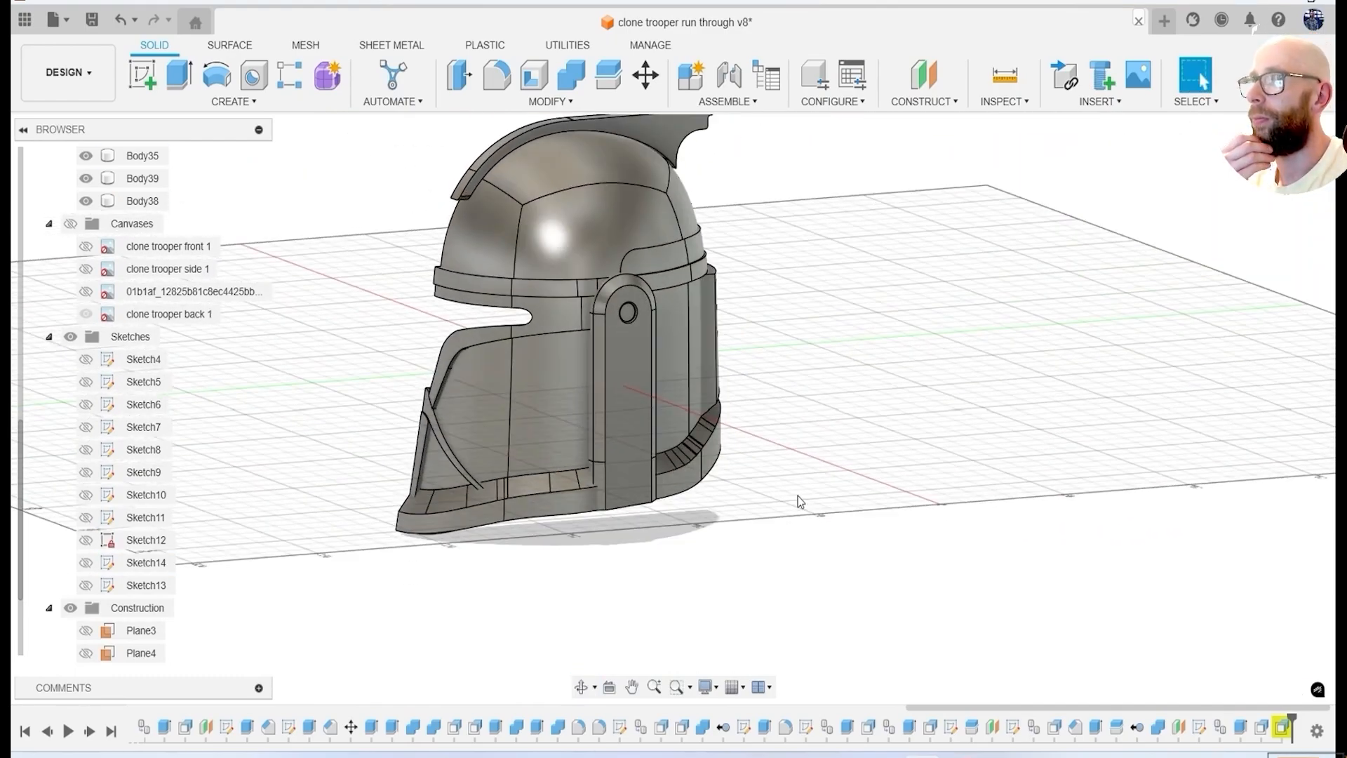
View the helmet squarely from the front with the front reference canvas shown.
middle_click_drag(486, 358, 931, 477, "shift")
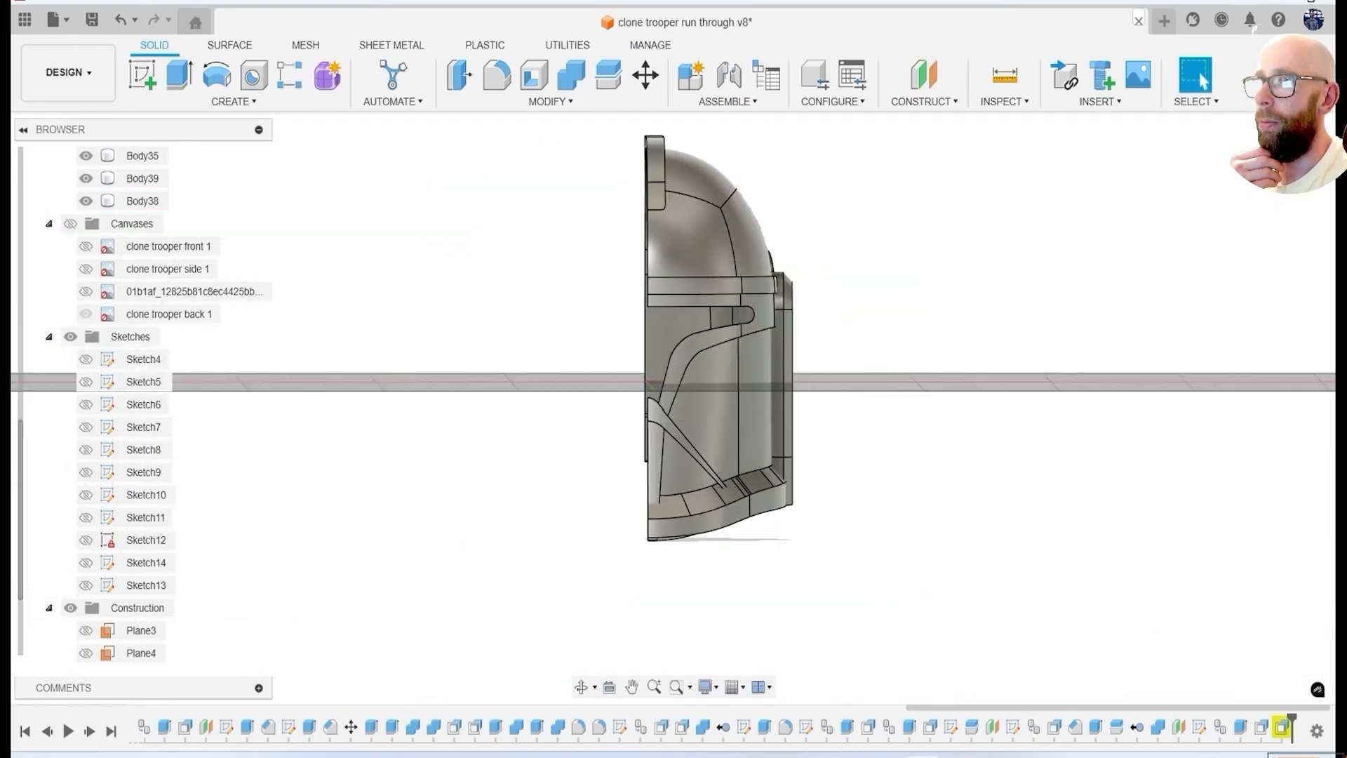
left_click(1285, 159)
middle_click_drag(726, 393, 688, 425, "shift")
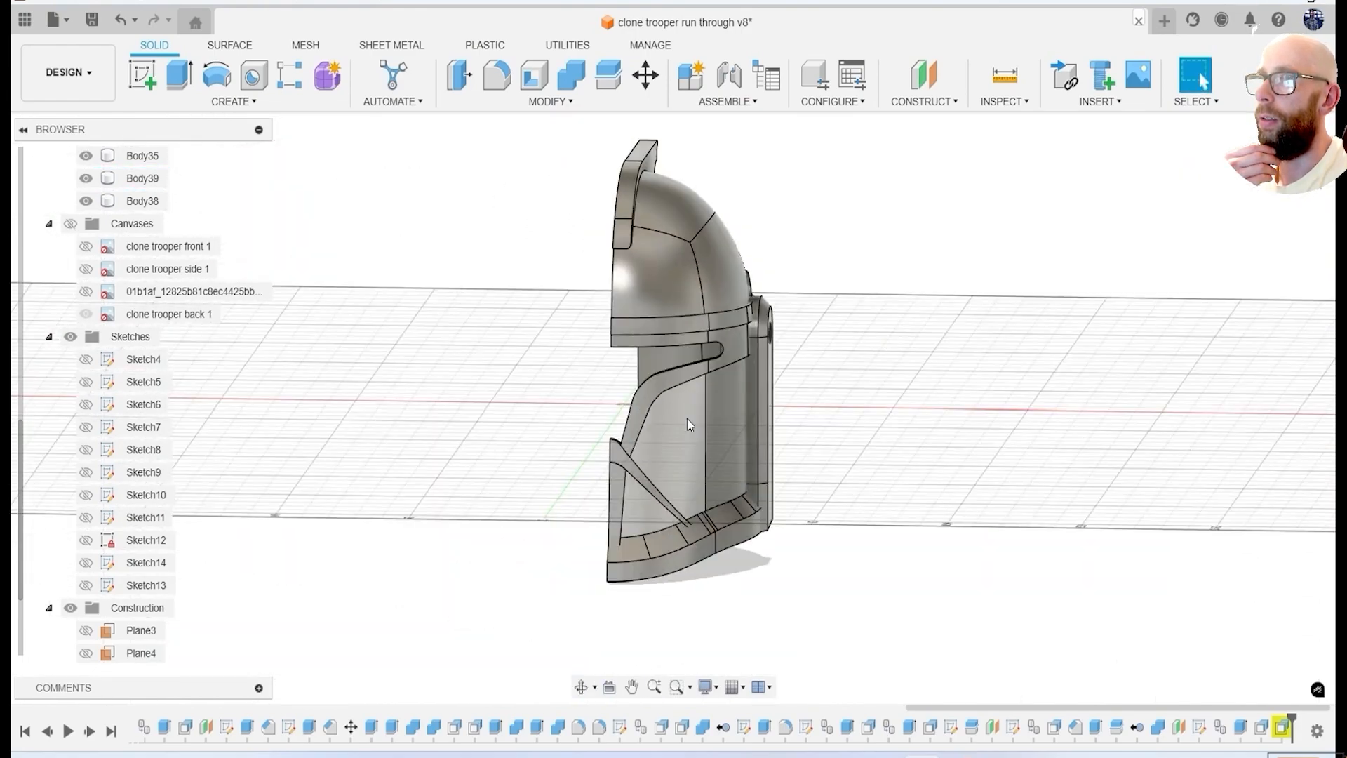
left_click(1283, 162)
left_click(70, 224)
left_click(85, 313)
left_click(85, 246)
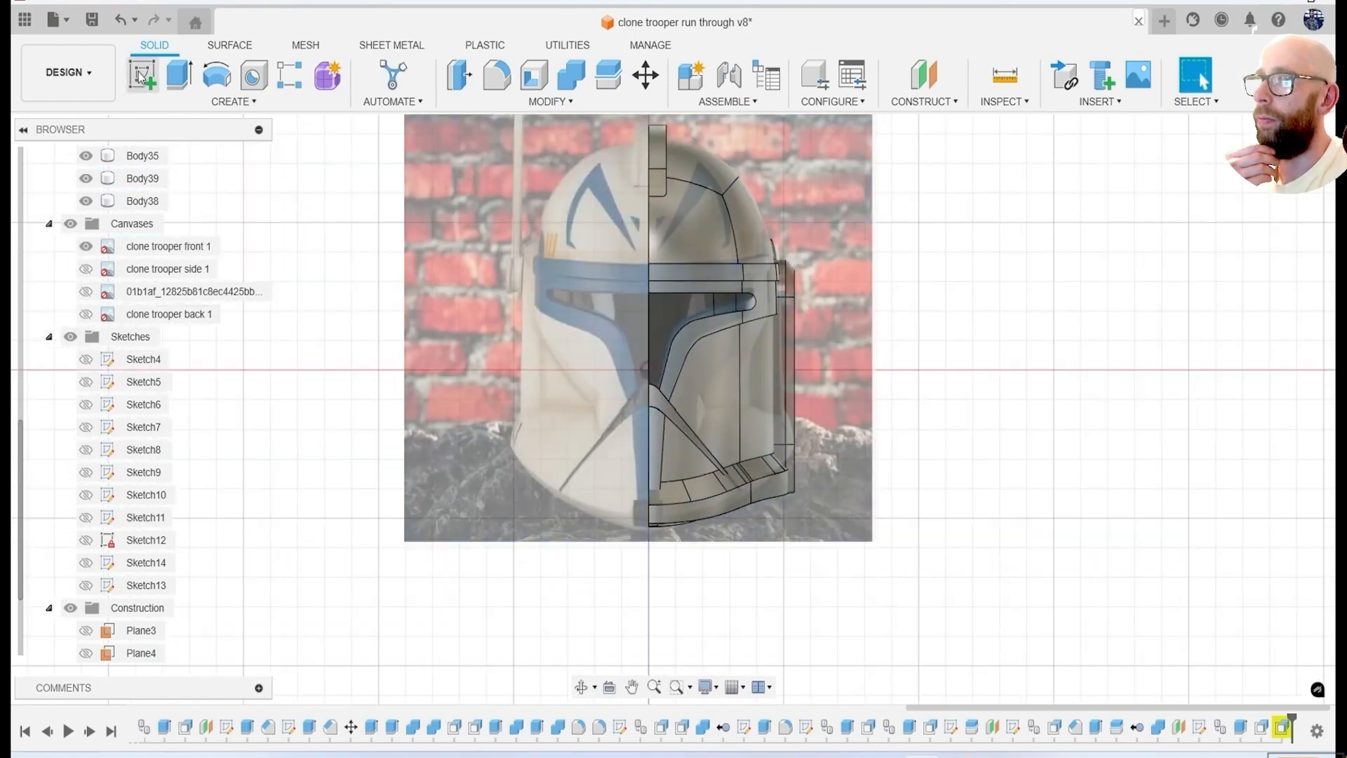
Sketch a closed four-sided cheek cutout profile over the front canvas, with one vertical side on the helmet's centre side.
left_click(142, 75)
scroll(133, 589, "down", 2)
left_click(84, 564)
left_click(702, 351)
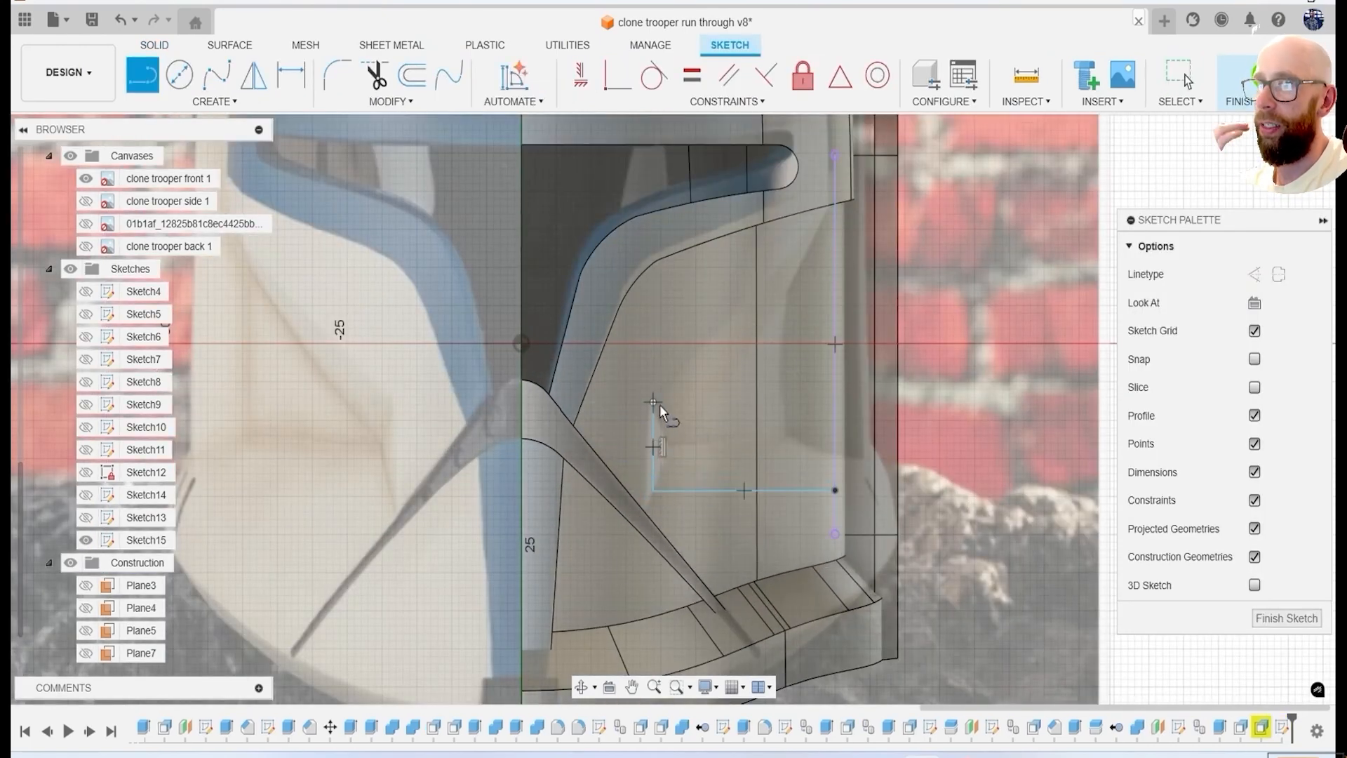
Extrude the cheek profile about 55.7 mm as a cut through the helmet shell.
key("e")
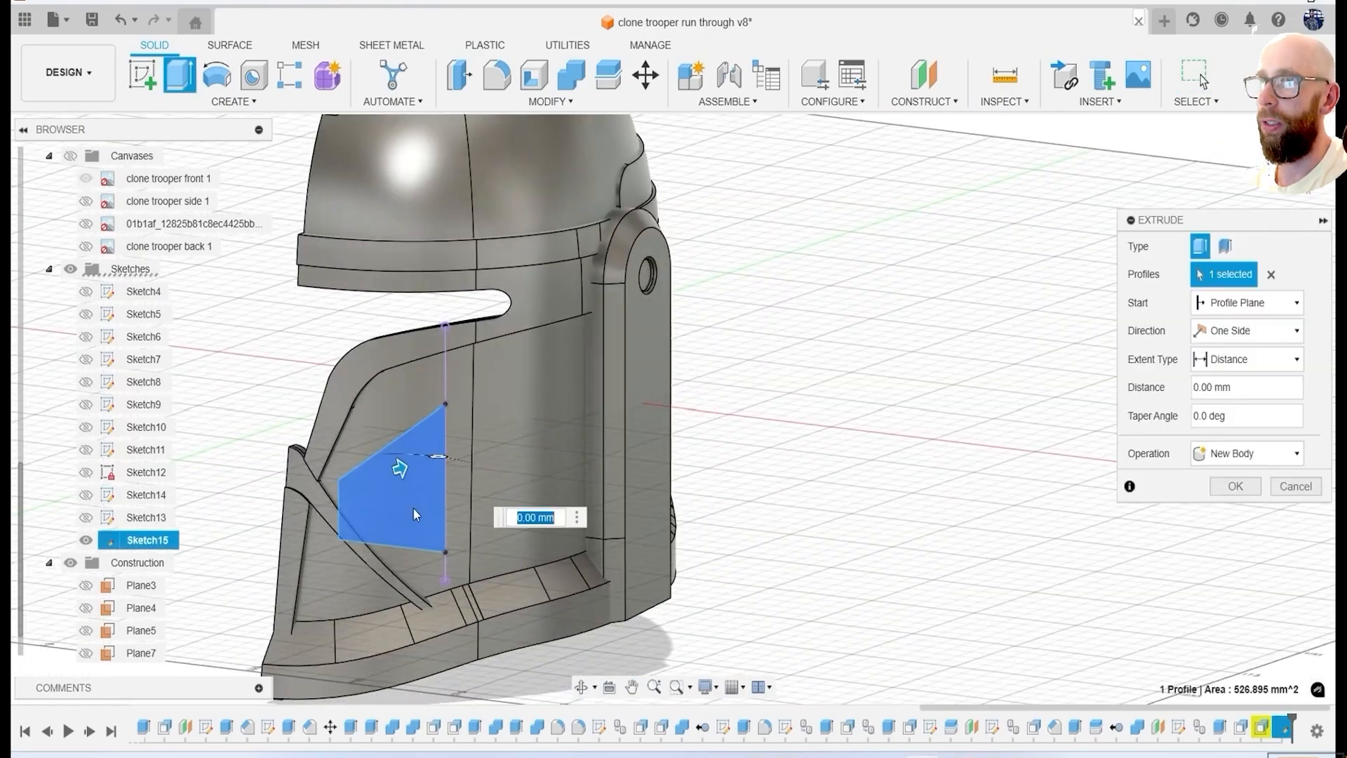
left_click_drag(396, 467, 535, 435)
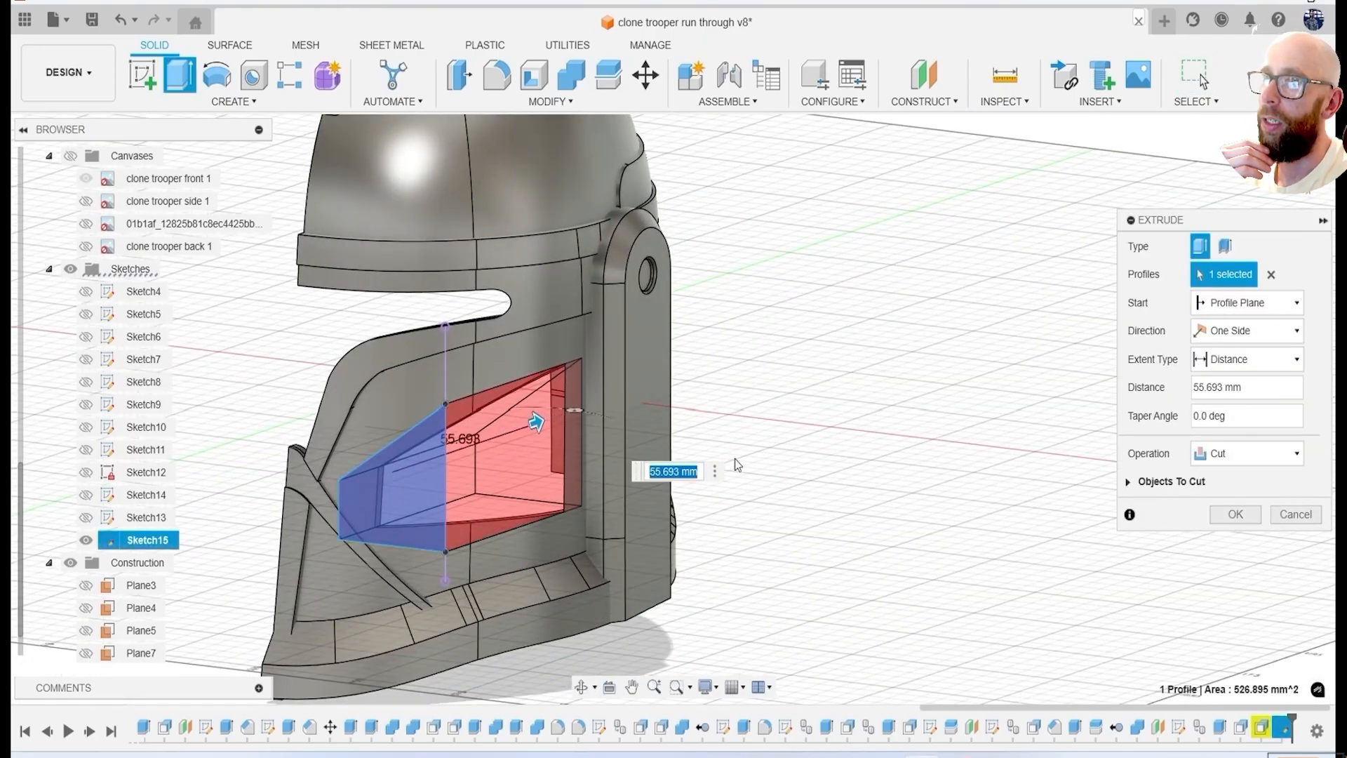
left_click(1247, 520)
Try to chamfer the edges around the cheek cutout with an equal-distance chamfer.
middle_click_drag(1087, 527, 947, 506, "shift")
scroll(602, 385, "up", 3)
left_click(560, 104)
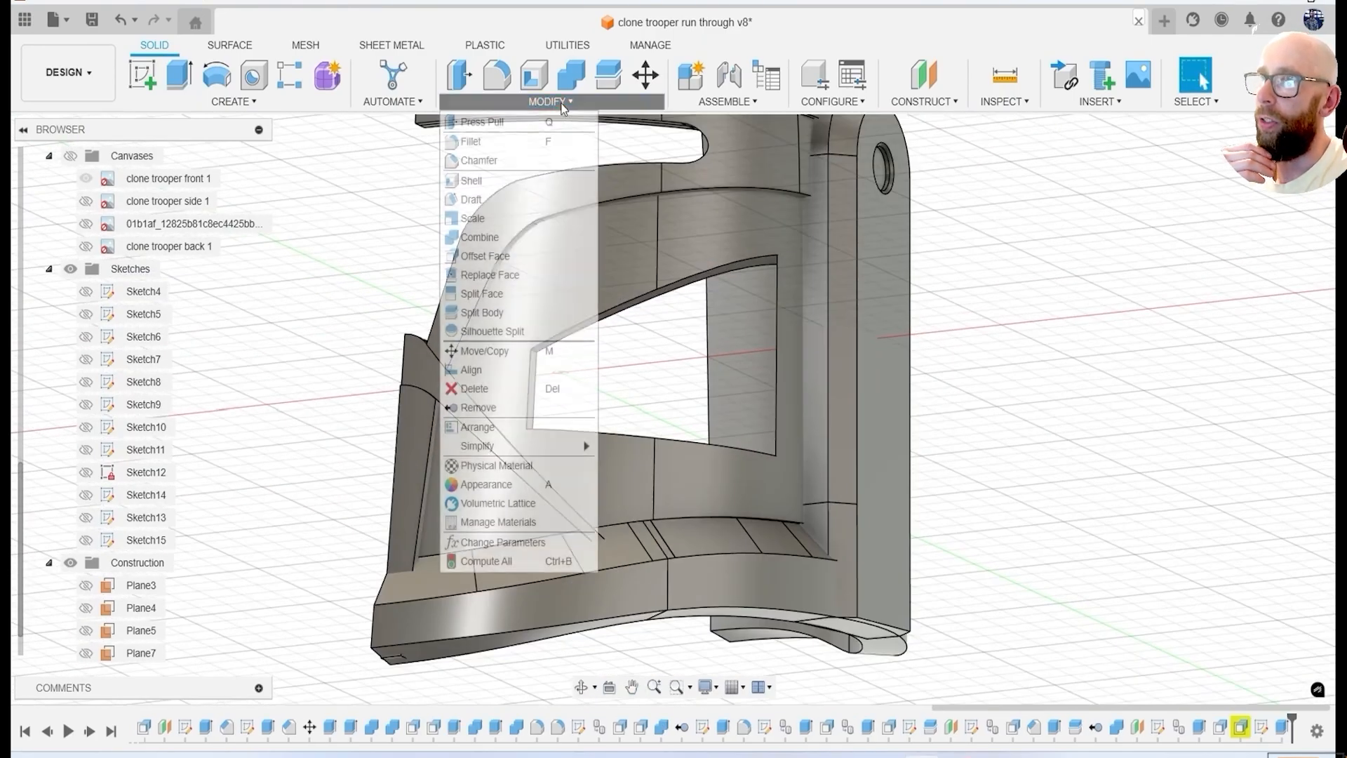
left_click(523, 160)
scroll(574, 339, "up", 1)
left_click(574, 340)
scroll(533, 379, "up", 1)
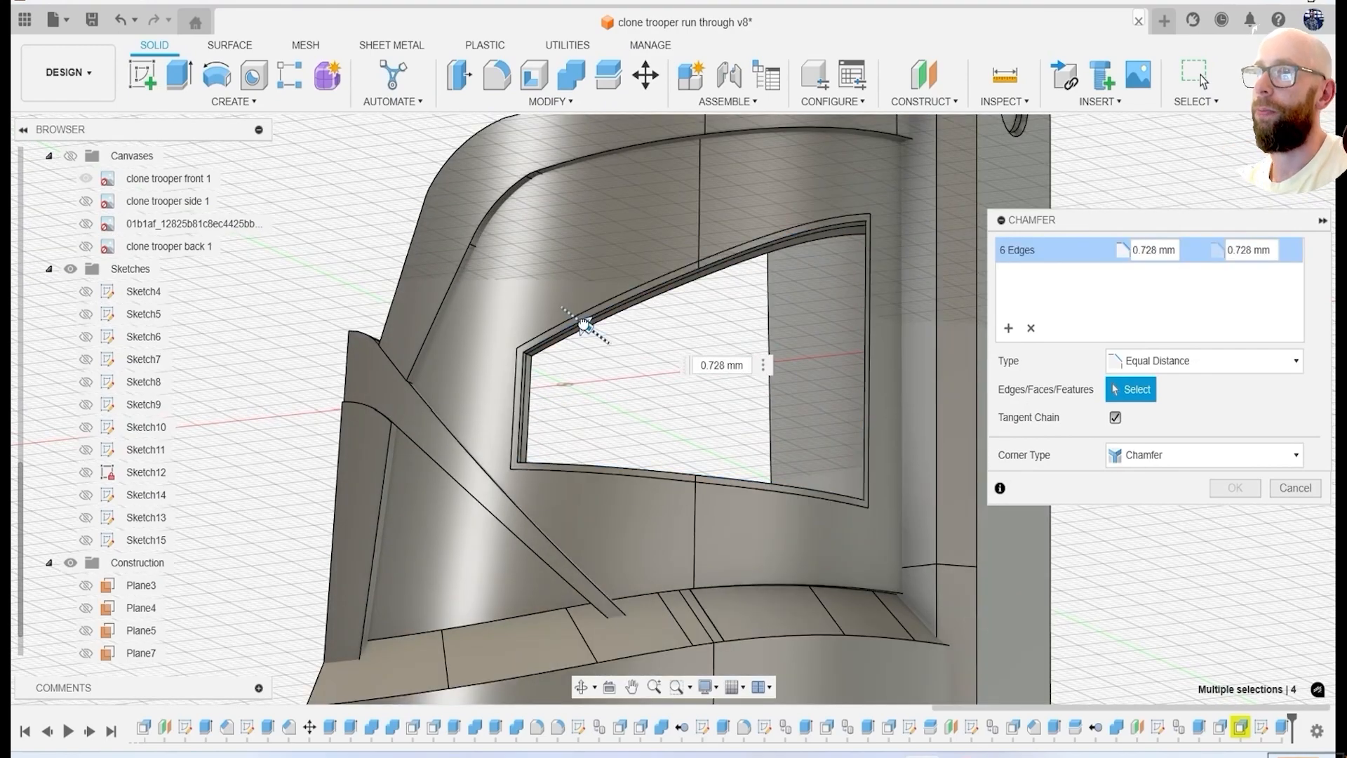
left_click_drag(585, 326, 592, 330)
left_click(1296, 489)
Hide Body39 to clear the view of the cheek cutout.
scroll(136, 374, "up", 5)
left_click(143, 472)
scroll(684, 379, "down", 4)
middle_click_drag(684, 379, 694, 412, "shift")
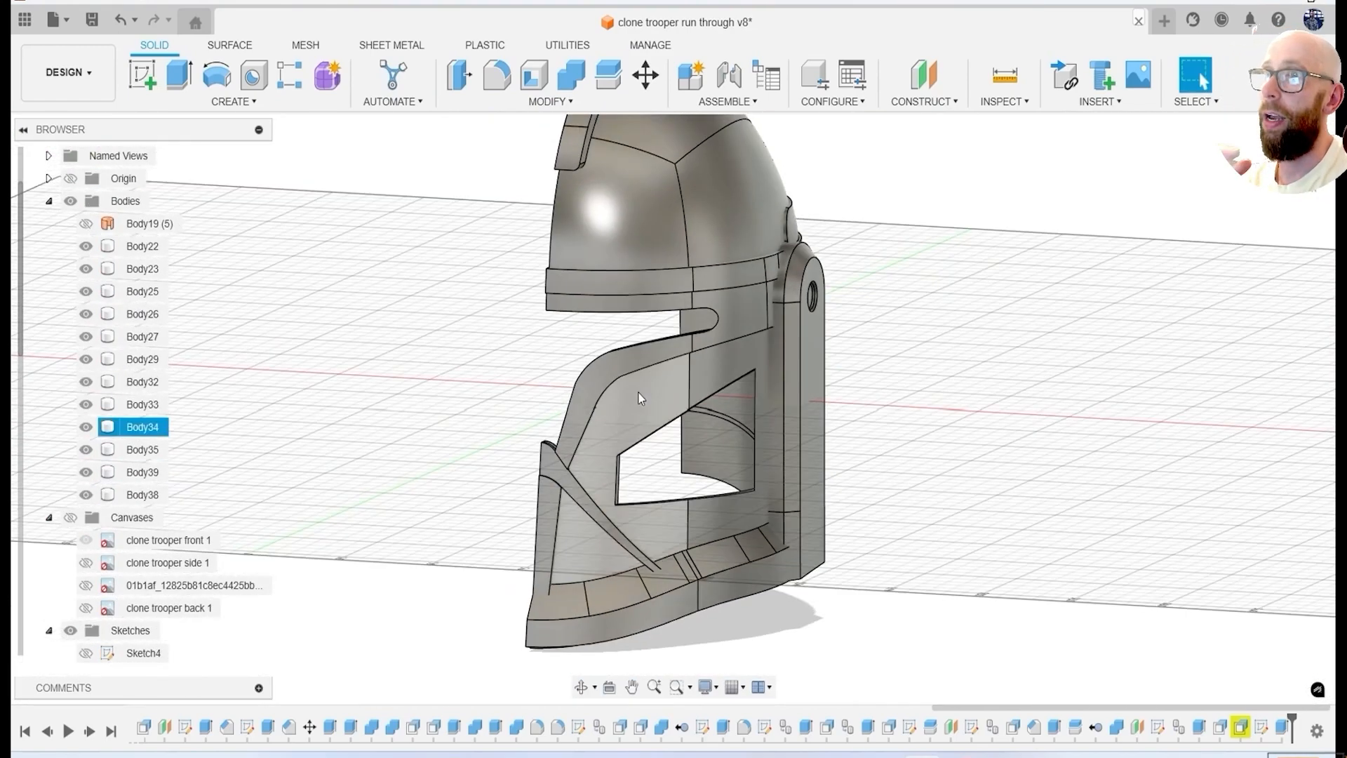
middle_click_drag(1039, 428, 982, 351, "shift")
Start a new chamfer on the outer edges around the cheek cutout.
left_click(551, 103)
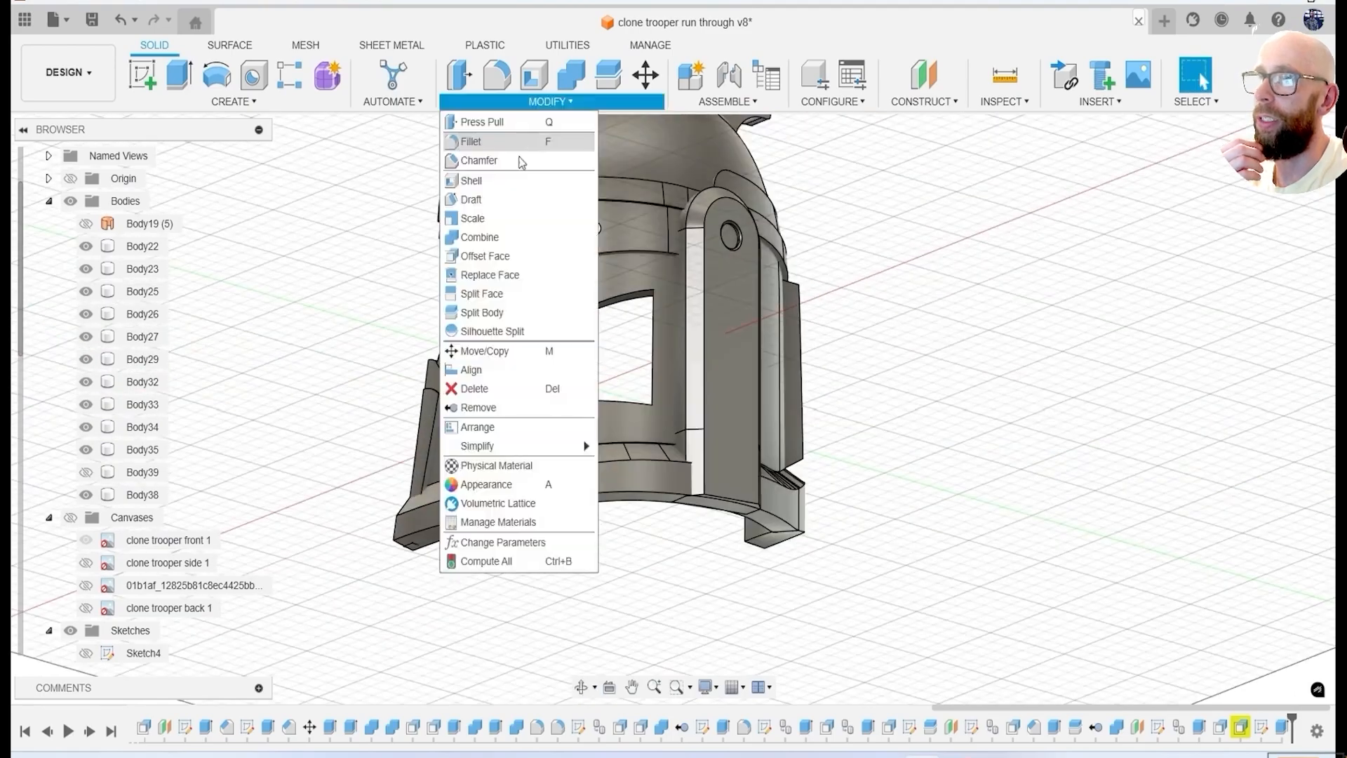
left_click(516, 161)
left_click(506, 341)
scroll(484, 379, "up", 2)
left_click(432, 423)
left_click(502, 461)
left_click(755, 415)
middle_click_drag(751, 416, 697, 426, "shift")
scroll(695, 449, "up", 1)
left_click_drag(683, 459, 680, 451)
scroll(682, 449, "down", 2)
middle_click_drag(685, 449, 811, 514, "shift")
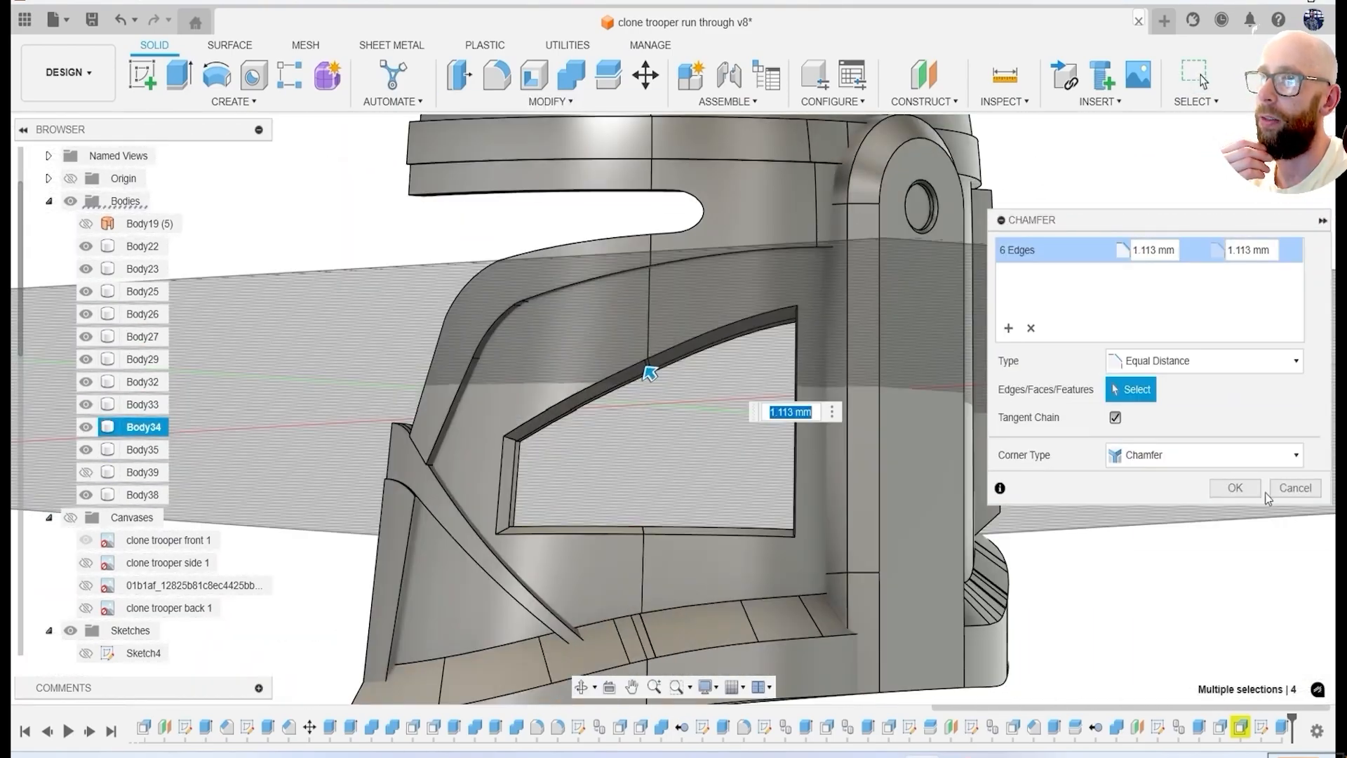
Make the cheek cutout's chamfer a two-distance chamfer of about 3.3 mm by 1.1 mm and apply it.
left_click(1184, 407)
middle_click_drag(793, 456, 695, 350, "shift")
scroll(631, 309, "up", 3)
left_click_drag(624, 329, 609, 302)
scroll(611, 303, "down", 3)
middle_click_drag(624, 316, 515, 400, "shift")
scroll(708, 414, "up", 3)
left_click_drag(748, 388, 746, 378)
scroll(746, 379, "down", 3)
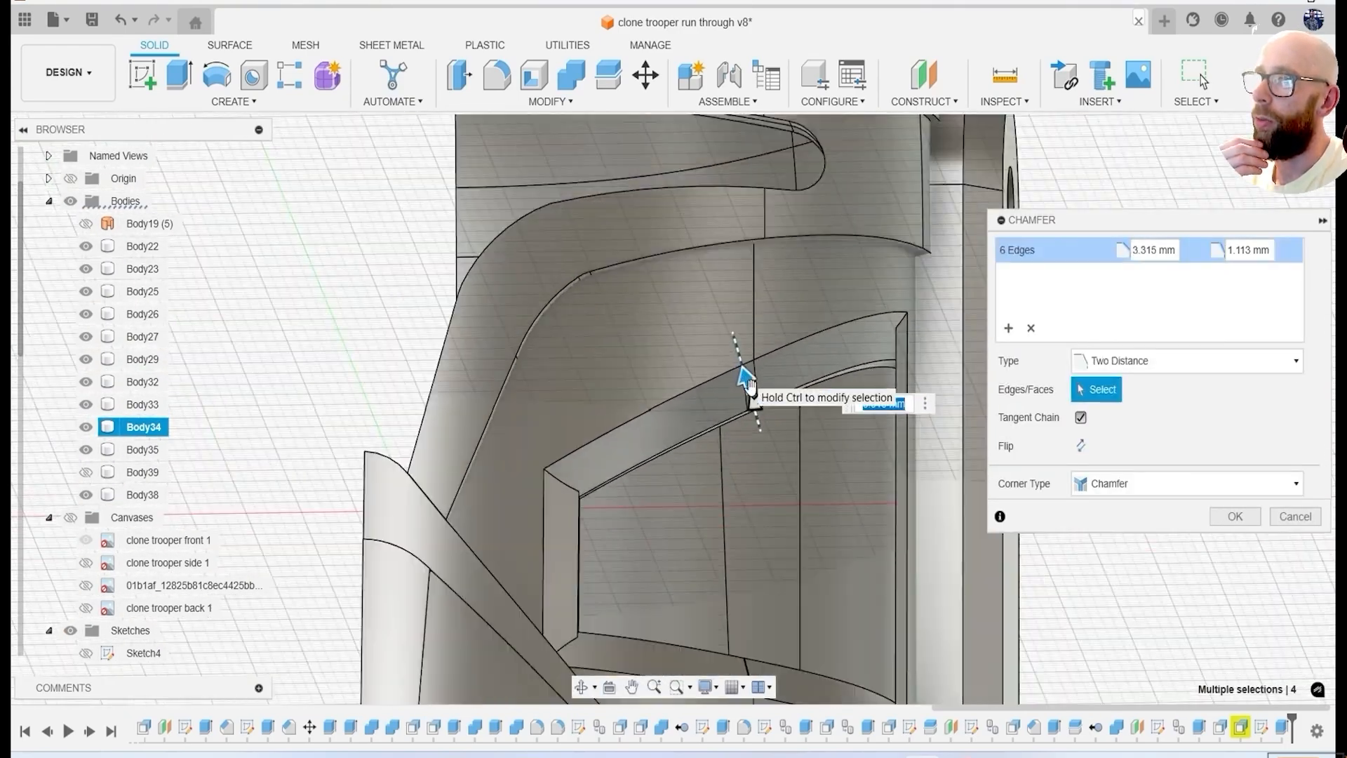
scroll(751, 395, "down", 2)
middle_click_drag(751, 395, 500, 242, "shift")
scroll(509, 294, "up", 4)
left_click_drag(527, 340, 531, 370)
scroll(533, 369, "down", 5)
middle_click_drag(631, 407, 807, 458, "shift")
scroll(876, 459, "up", 5)
left_click(1244, 518)
Save the helmet design as a new version.
scroll(906, 443, "down", 5)
scroll(906, 444, "down", 1)
middle_click_drag(905, 443, 825, 390, "shift")
left_click(95, 27)
left_click(657, 412)
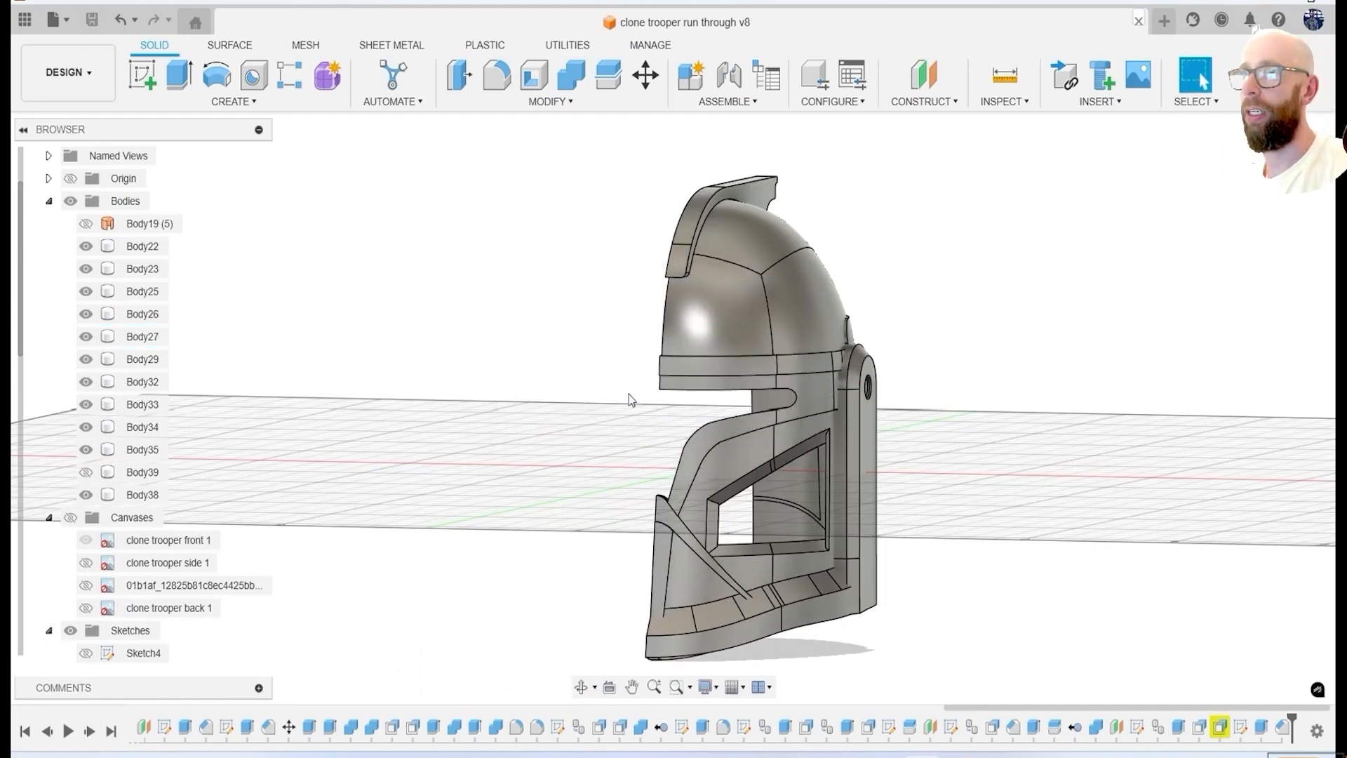
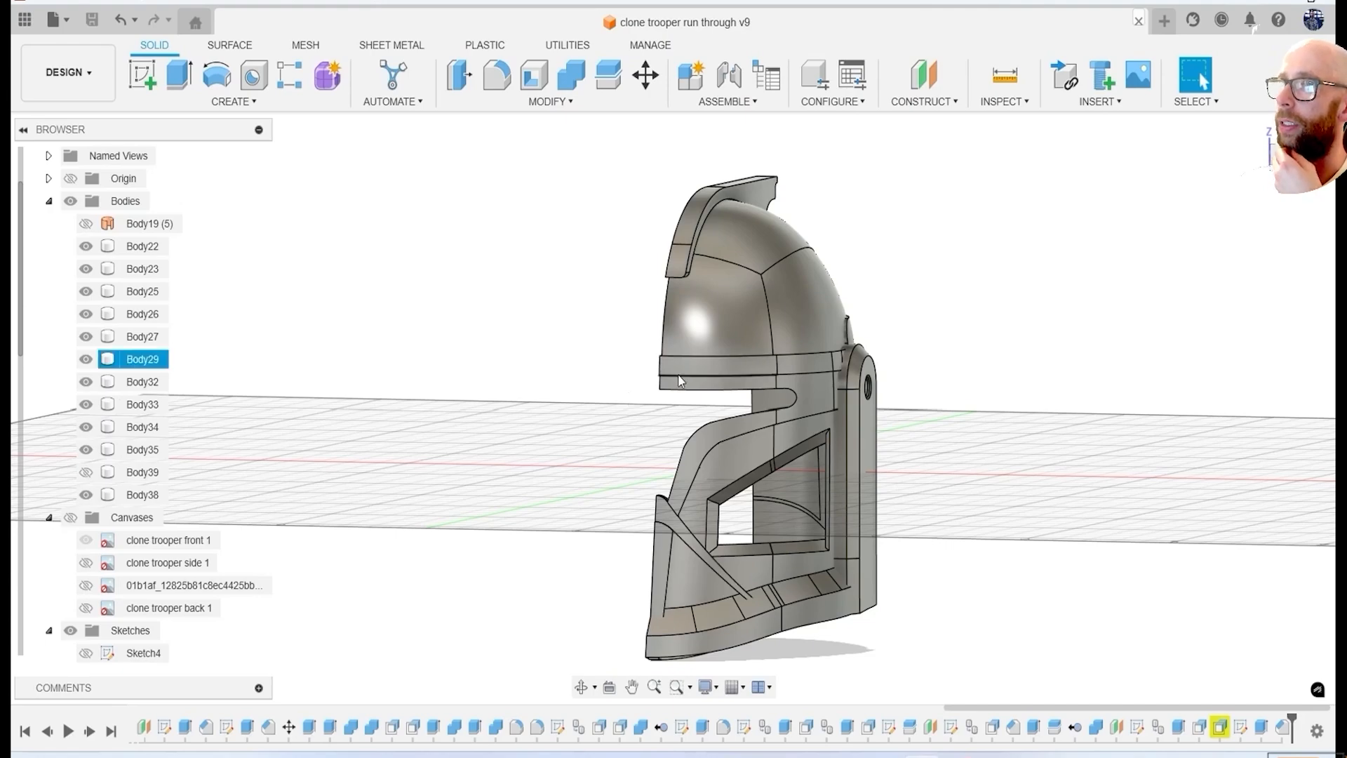
Show the back reference canvas and compare the rear of the helmet with it from behind.
middle_click_drag(1131, 496, 234, 341, "shift")
left_click(69, 517)
left_click(1290, 165)
middle_click_drag(1029, 364, 499, 331)
left_click(86, 541)
left_click(86, 608)
scroll(850, 385, "up", 4)
scroll(842, 389, "down", 3)
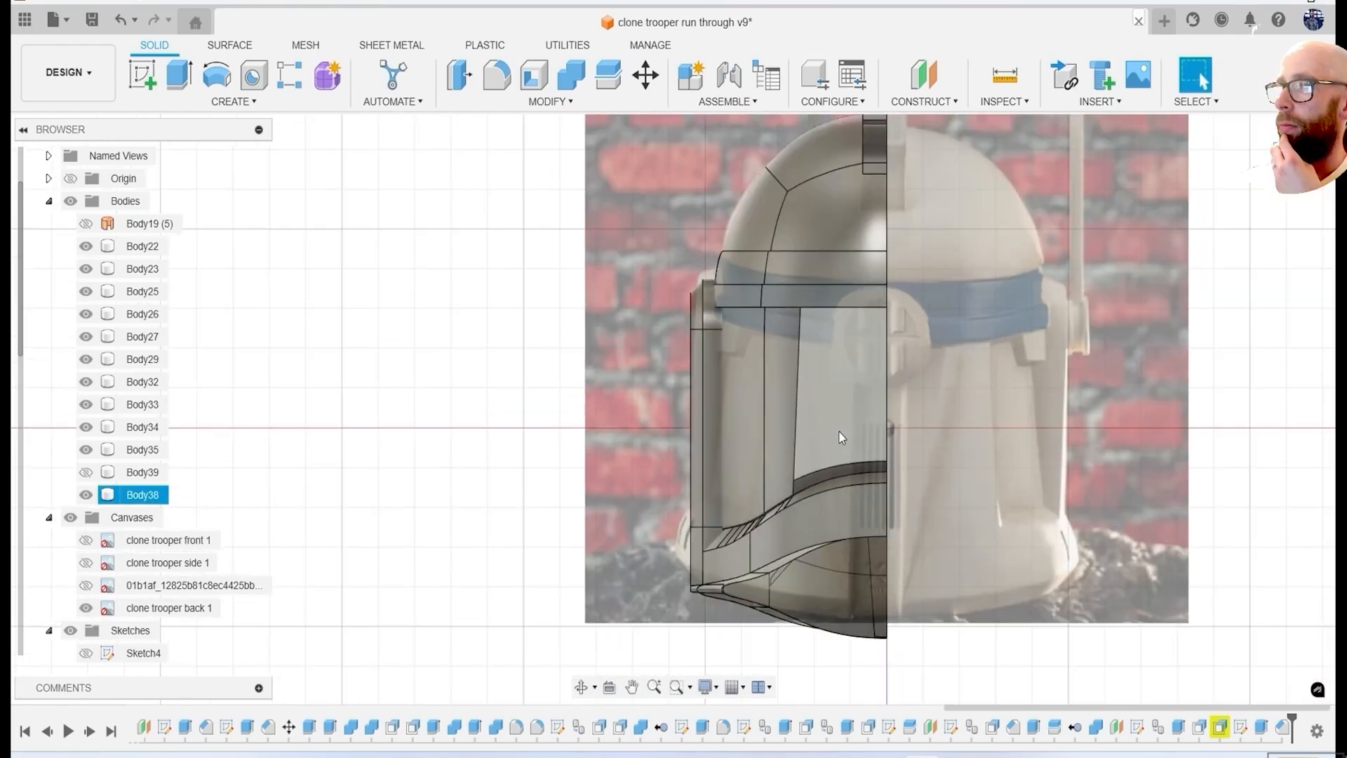
Show the 01b1af side reference canvas over the helmet's side view and hide the back reference canvas.
middle_click_drag(833, 422, 1186, 439, "shift")
left_click(1291, 164)
left_click(86, 586)
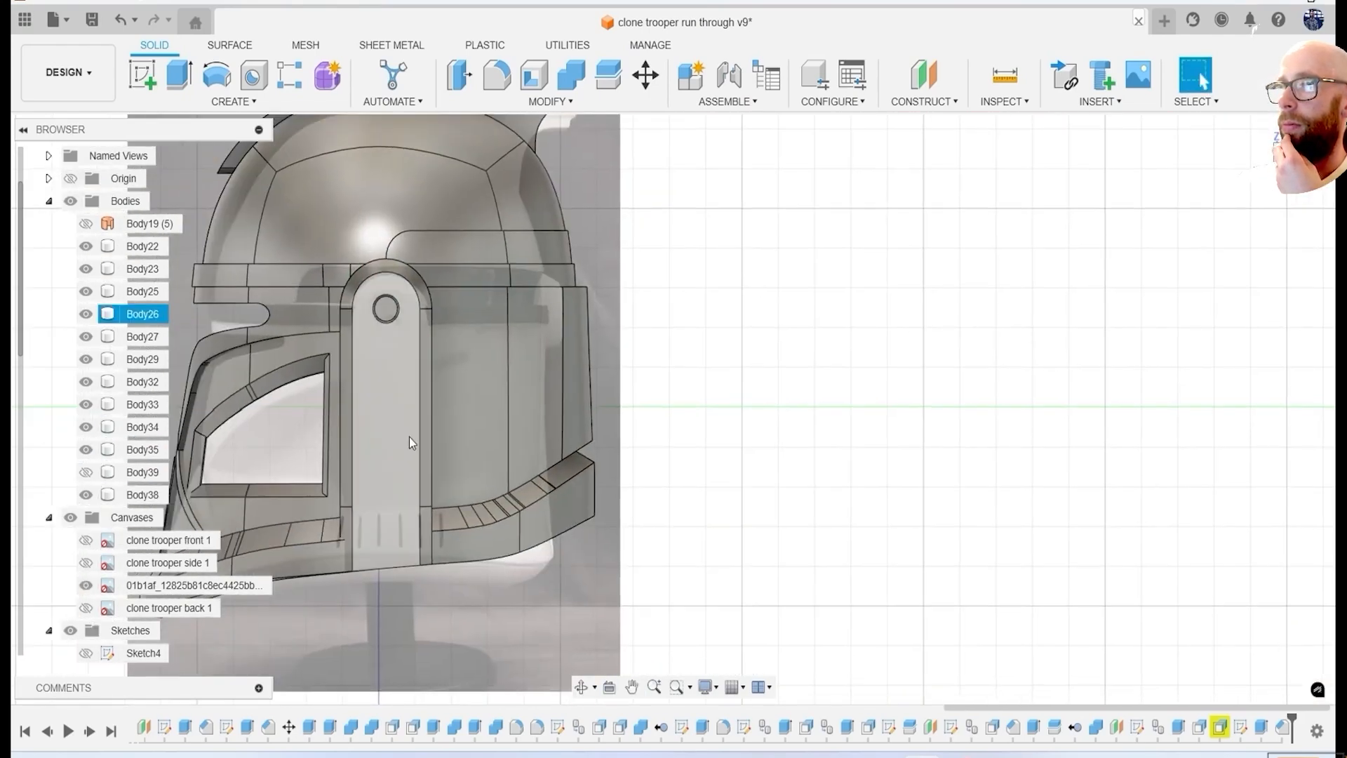
scroll(87, 603, "down", 5)
left_click(87, 585)
middle_click_drag(737, 407, 905, 450, "shift")
left_click(86, 586)
left_click(86, 609)
Sketch a stepped cutout outline behind the ear panel over the side reference, closed by projected ear panel and lower band edges.
left_click(142, 74)
left_click(442, 461)
scroll(516, 386, "up", 5)
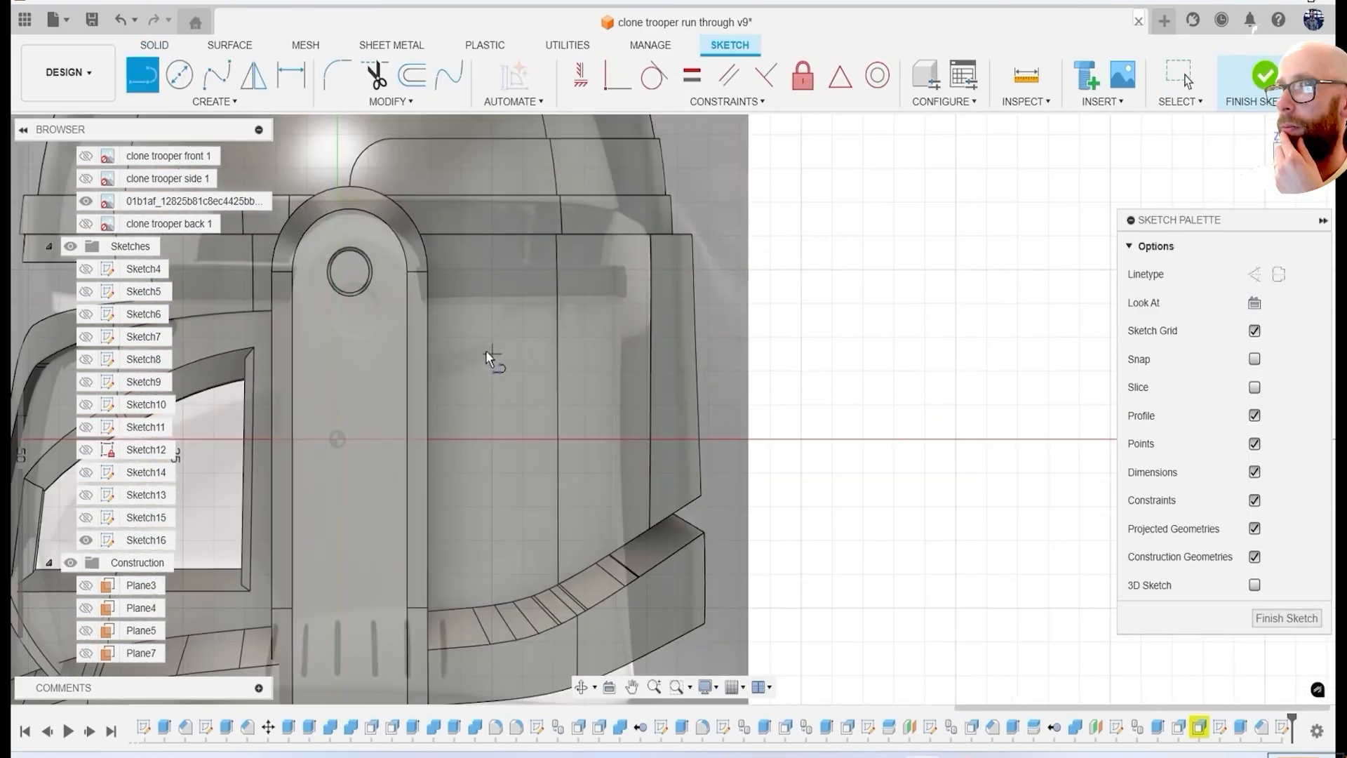
left_click(587, 289)
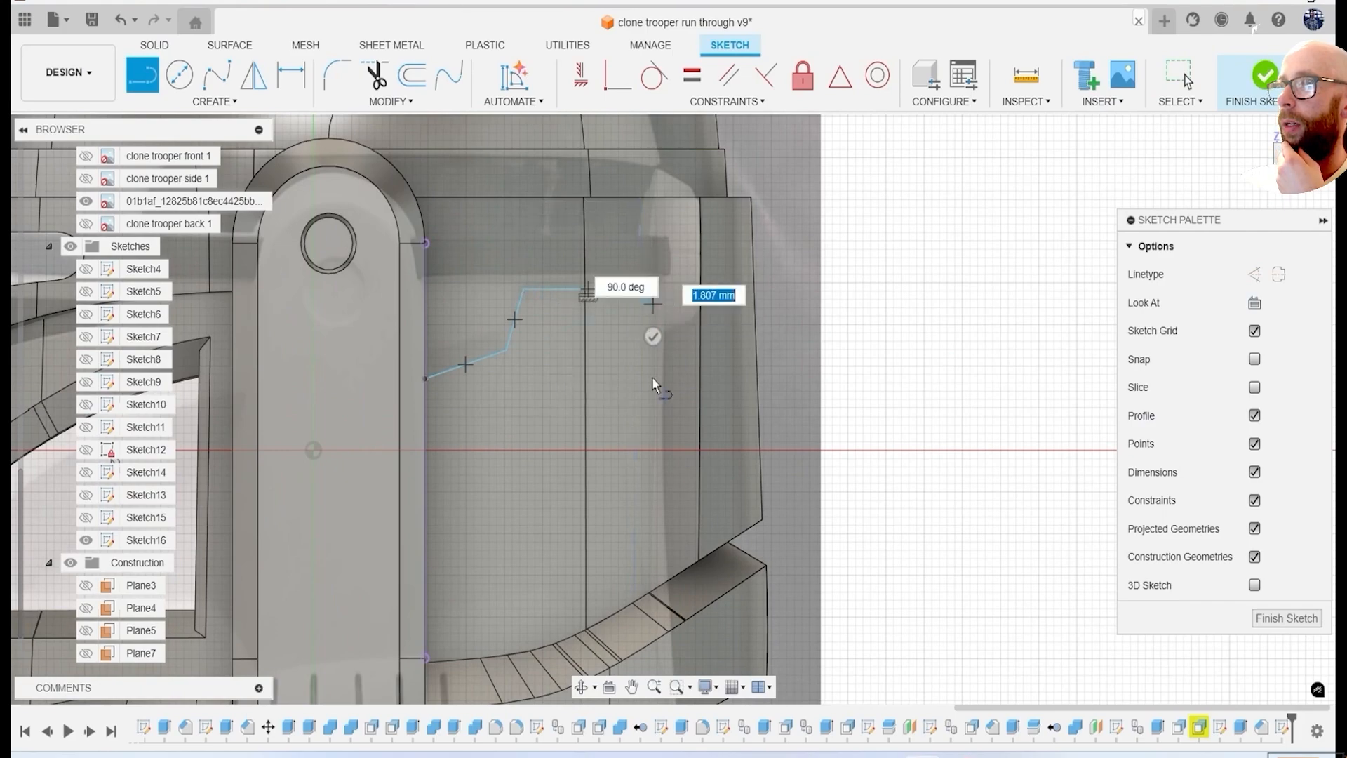
key("p")
left_click(358, 298)
left_click(509, 670)
left_click(1016, 334)
scroll(495, 438, "down", 3)
left_click(1266, 75)
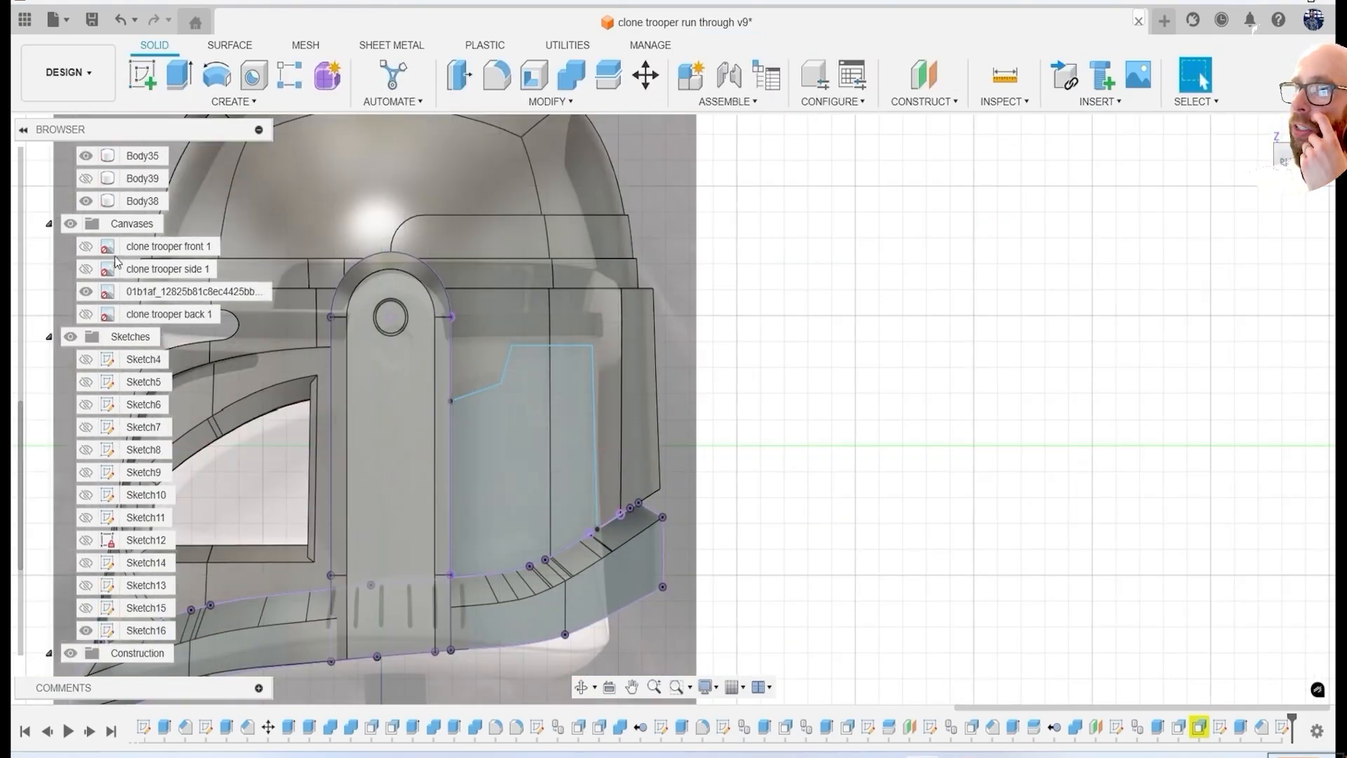
Hide the canvases and every body except the main shell Body34.
left_click(71, 224)
mouse_move(456, 415)
middle_mouse_down("shift")
mouse_move(412, 430)
mouse_move(475, 483)
mouse_move(395, 436)
mouse_move(459, 408)
middle_mouse_up("shift")
left_click(86, 360)
left_click(86, 382)
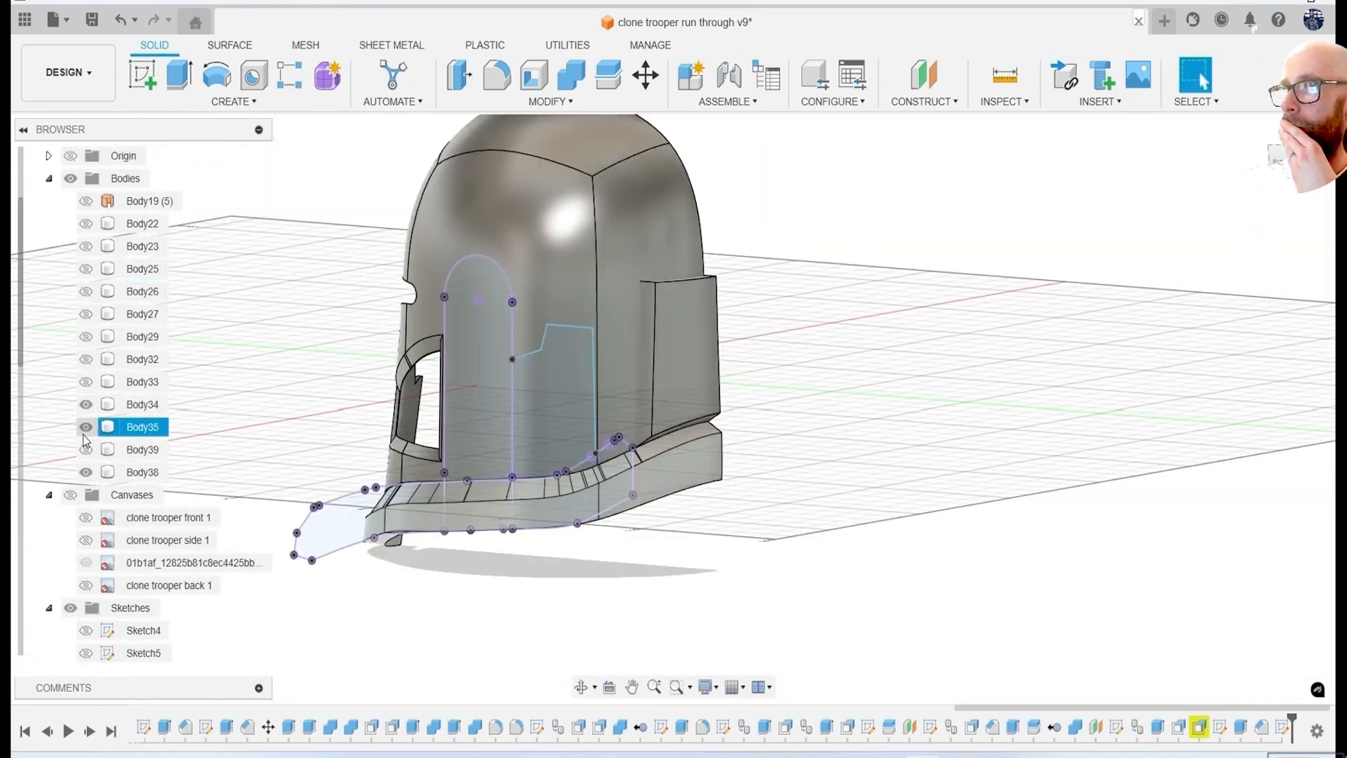
left_click(85, 428)
left_click(85, 472)
Extrude the stepped profile about 36 mm inward as a cut through the side of Body34.
key("e")
left_click(539, 412)
left_click_drag(544, 405, 606, 388)
middle_click_drag(606, 379, 735, 435, "shift")
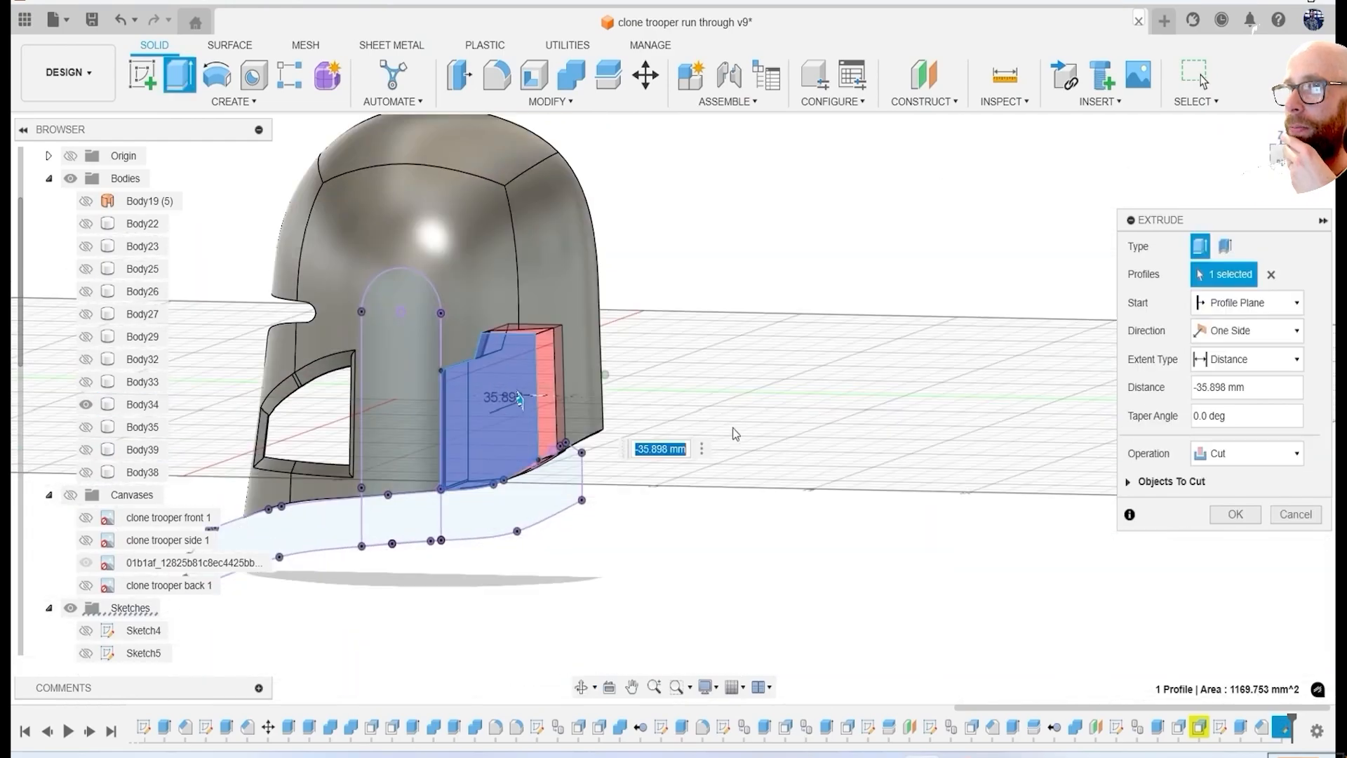
middle_click_drag(841, 479, 709, 471, "shift")
left_click(1218, 518)
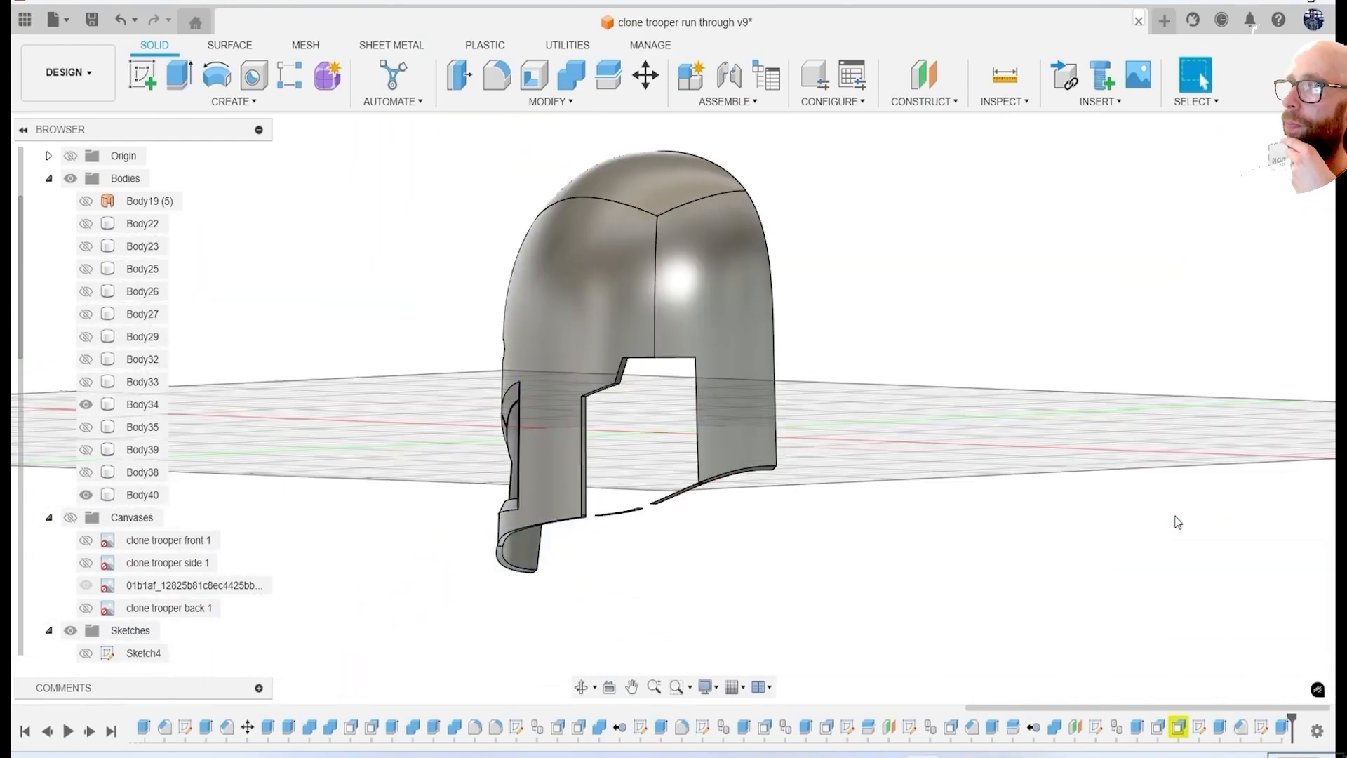
Try to delete the thin leftover faces along the lower edge of the rear side cutout.
middle_click_drag(686, 526, 704, 496, "shift")
scroll(513, 207, "up", 6)
left_click(512, 201)
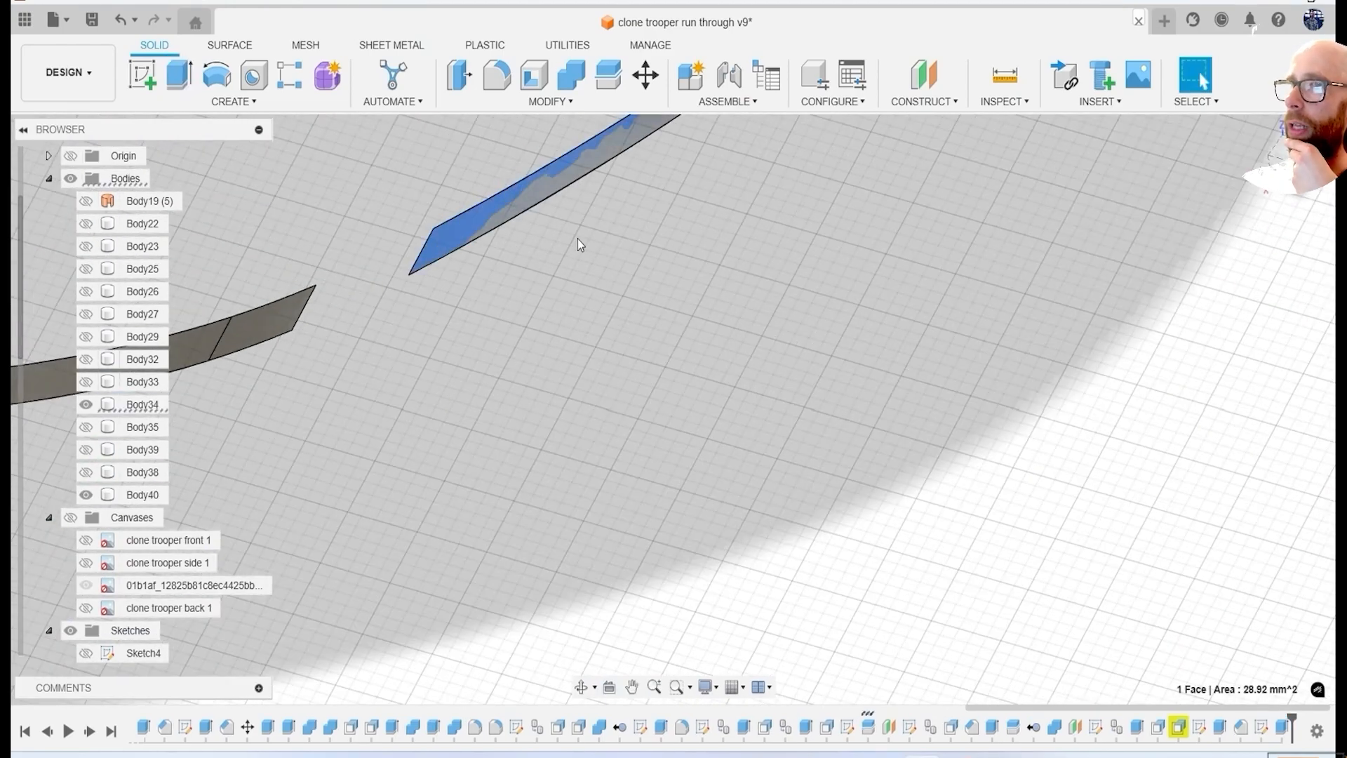
key("Delete")
scroll(578, 242, "down", 2)
scroll(595, 287, "down", 4)
middle_click_drag(604, 291, 827, 354, "shift")
scroll(439, 402, "up", 4)
left_click(438, 402)
key("Delete")
scroll(537, 321, "up", 2)
left_click(563, 318)
key("Delete")
Delete the small isolated remnant of the shell beneath the rear side cutout.
scroll(668, 344, "down", 8)
middle_click_drag(668, 344, 707, 390, "shift")
scroll(707, 390, "up", 5)
left_click(665, 266)
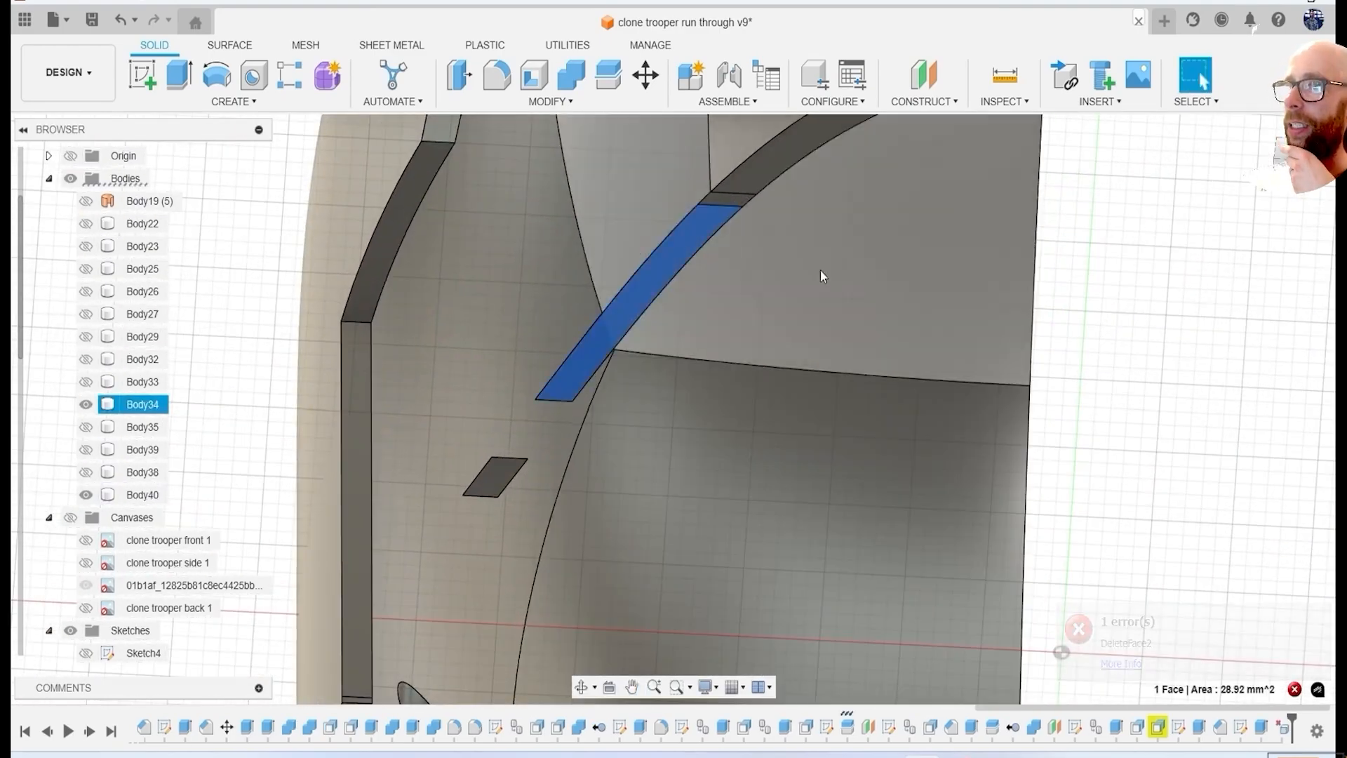
key("Delete")
left_click(497, 477)
key("Delete")
scroll(553, 419, "down", 5)
Sketch a line outline around the remaining thin strip at the bottom of the rear side cutout.
middle_click_drag(553, 420, 673, 337, "shift")
left_click(142, 74)
left_click(436, 236)
scroll(878, 493, "up", 2)
middle_click_drag(807, 477, 573, 397)
scroll(640, 397, "up", 6)
key("l")
left_click(800, 477)
middle_click_drag(802, 551, 911, 306)
left_click(912, 307)
left_click(912, 229)
Extrude the new outline as a cut to remove the thin strip below the rear side cutout.
key("e")
mouse_move(883, 258)
middle_mouse_down("shift")
mouse_move(782, 391)
mouse_move(667, 351)
middle_mouse_up("shift")
scroll(632, 344, "down", 5)
left_click_drag(551, 330, 681, 493)
left_click(1235, 515)
Start a two-distance chamfer of about 1.1 mm by 1.1 mm on the outer edges of the rear side cutout.
middle_click_drag(1039, 491, 853, 320, "shift")
scroll(912, 372, "down", 3)
left_click(550, 105)
left_click(491, 172)
scroll(827, 407, "up", 3)
left_click(827, 406)
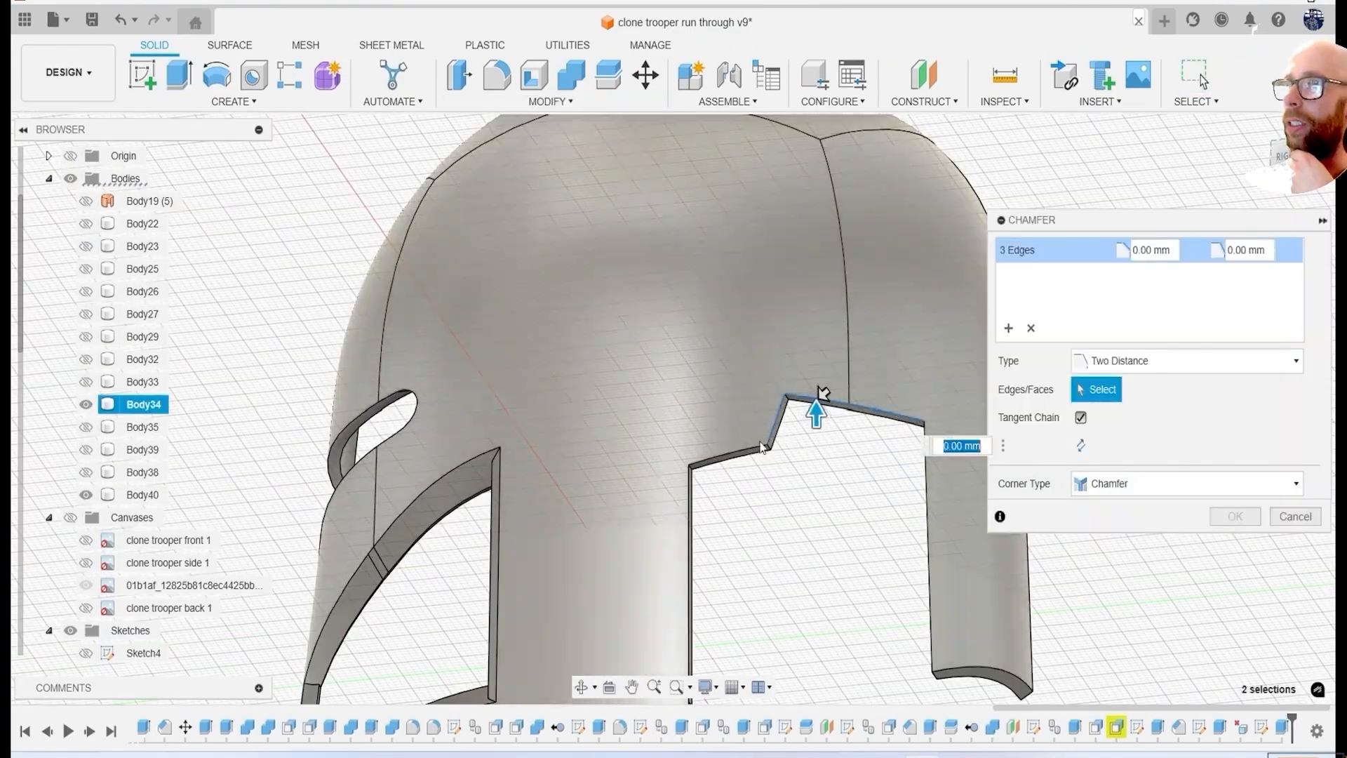
scroll(771, 421, "up", 3)
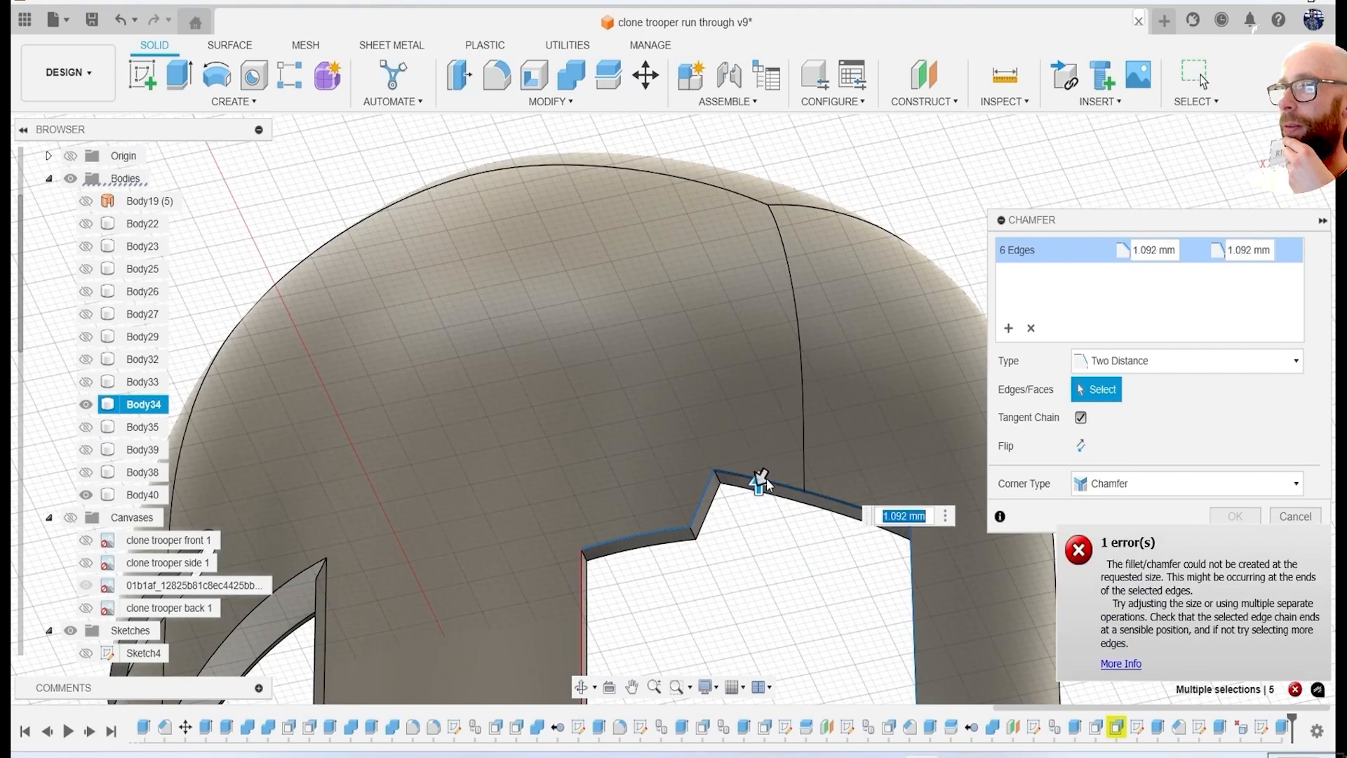
Add the missing short edge at the bottom of the rear side cutout to the chamfer selection.
scroll(769, 484, "down", 3)
middle_click_drag(788, 526, 624, 442, "shift")
scroll(785, 477, "up", 5)
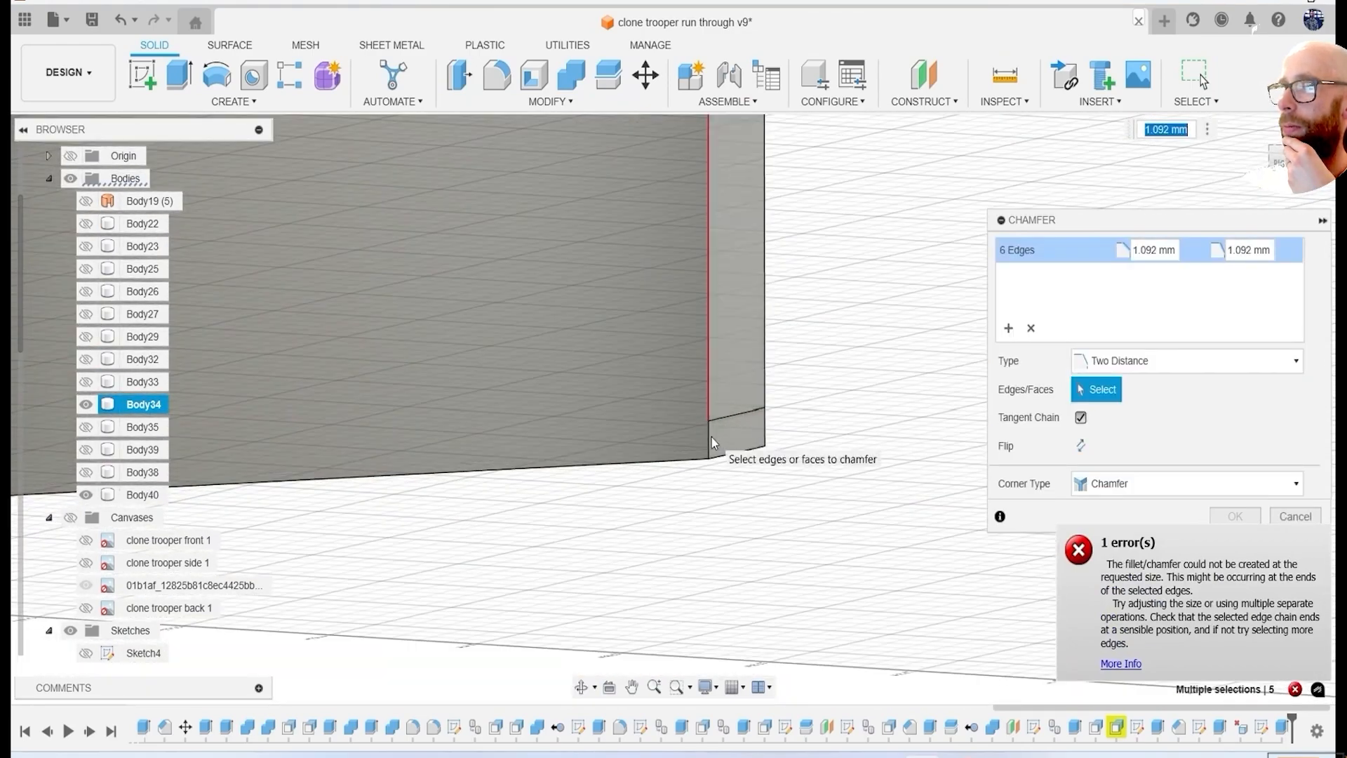
scroll(712, 437, "down", 5)
left_click(772, 338)
scroll(780, 537, "up", 5)
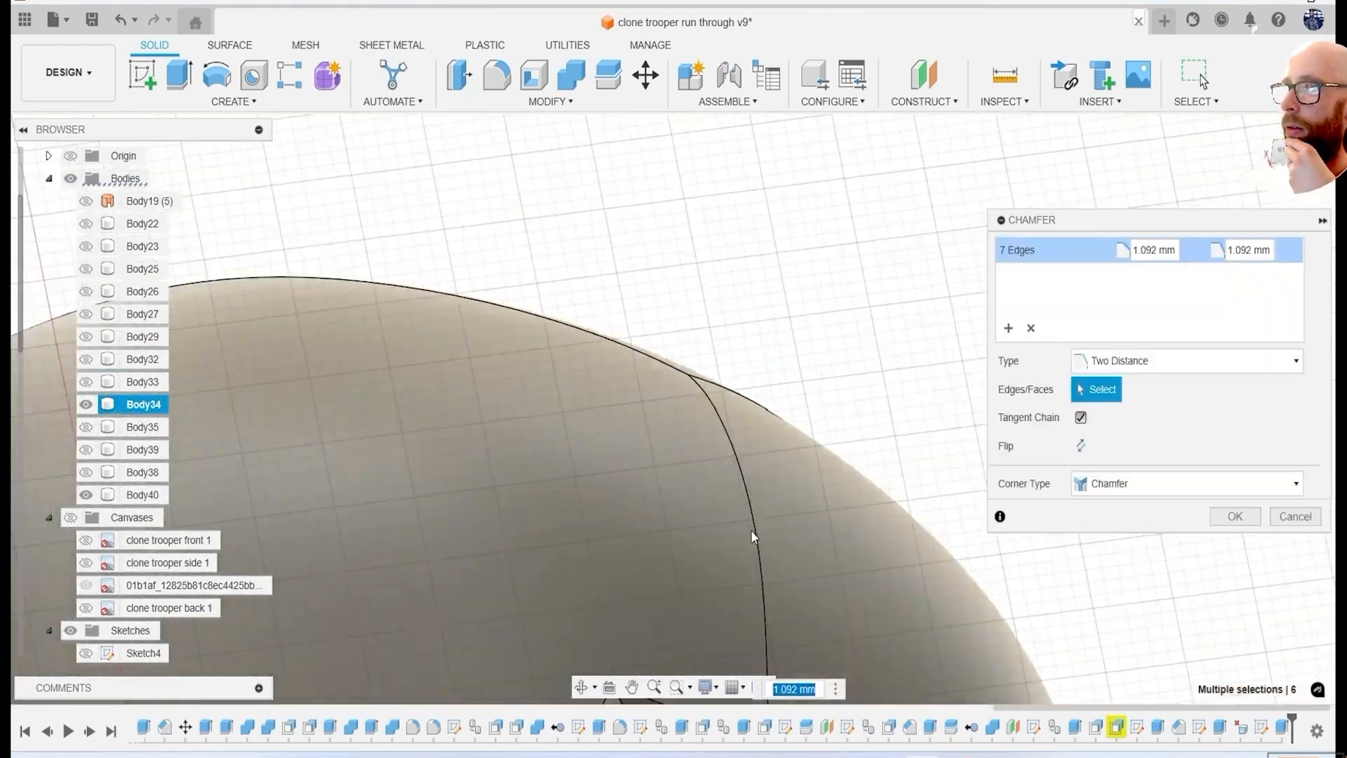
Adjust the rear side cutout's chamfer distances and apply the chamfer.
scroll(751, 537, "down", 5)
scroll(704, 503, "up", 7)
left_click_drag(667, 389, 652, 327)
scroll(776, 421, "down", 6)
mouse_move(788, 424)
middle_mouse_down("shift")
mouse_move(771, 481)
mouse_move(772, 428)
middle_mouse_up("shift")
scroll(727, 393, "up", 6)
left_click_drag(681, 334, 670, 347)
mouse_move(685, 286)
left_mouse_down()
mouse_move(684, 275)
mouse_move(685, 287)
left_mouse_up()
key("Return")
Show the helmet bodies again except Body39 and save the design as a new version.
scroll(881, 470, "down", 8)
left_click(86, 473)
left_click(87, 451)
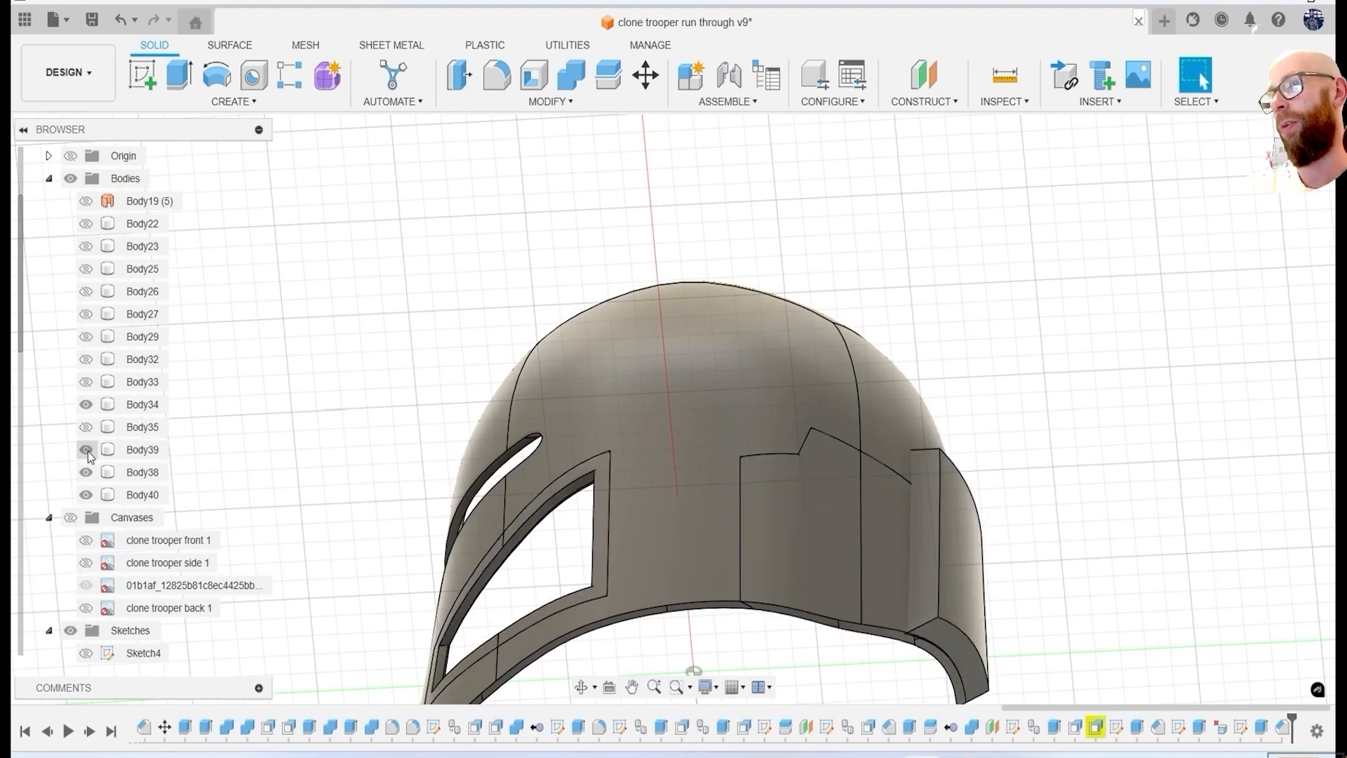
left_click(86, 449)
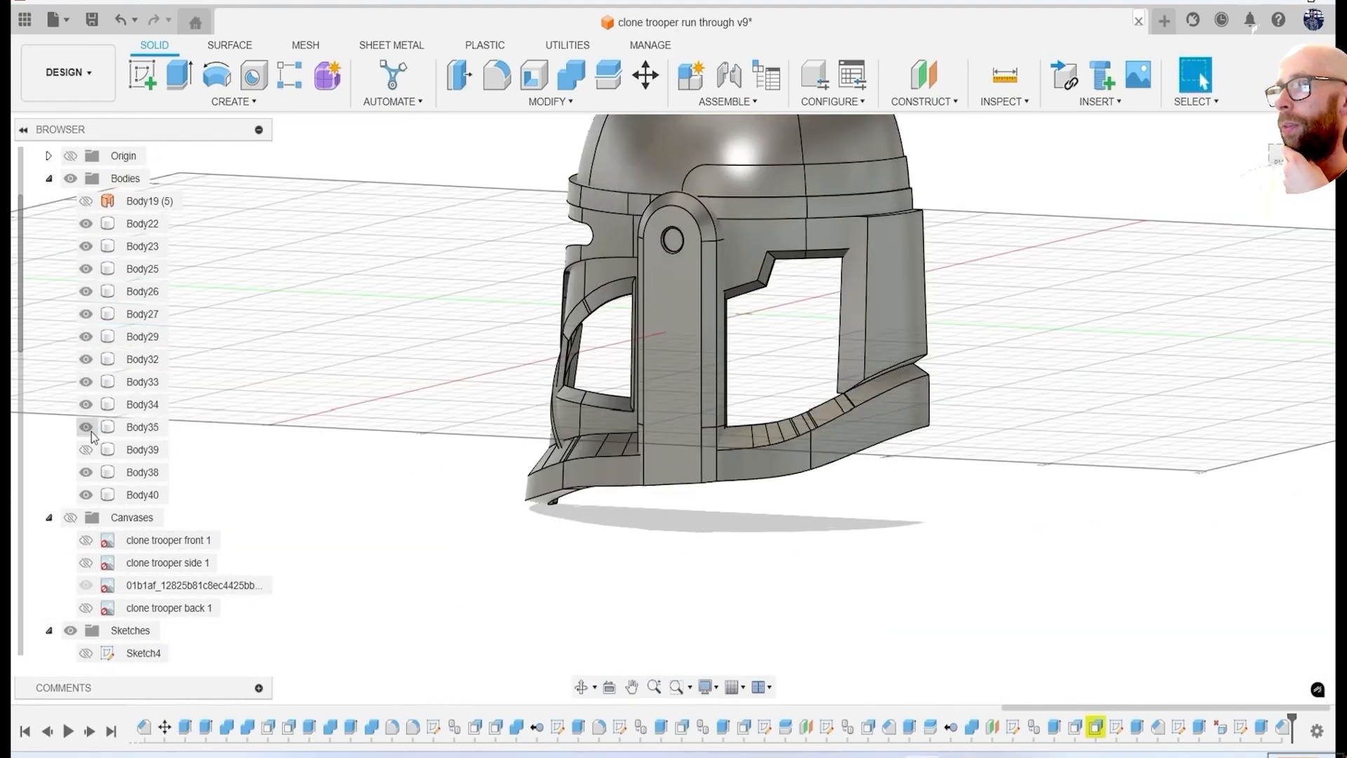
left_click(92, 456)
middle_click_drag(653, 426, 744, 438, "shift")
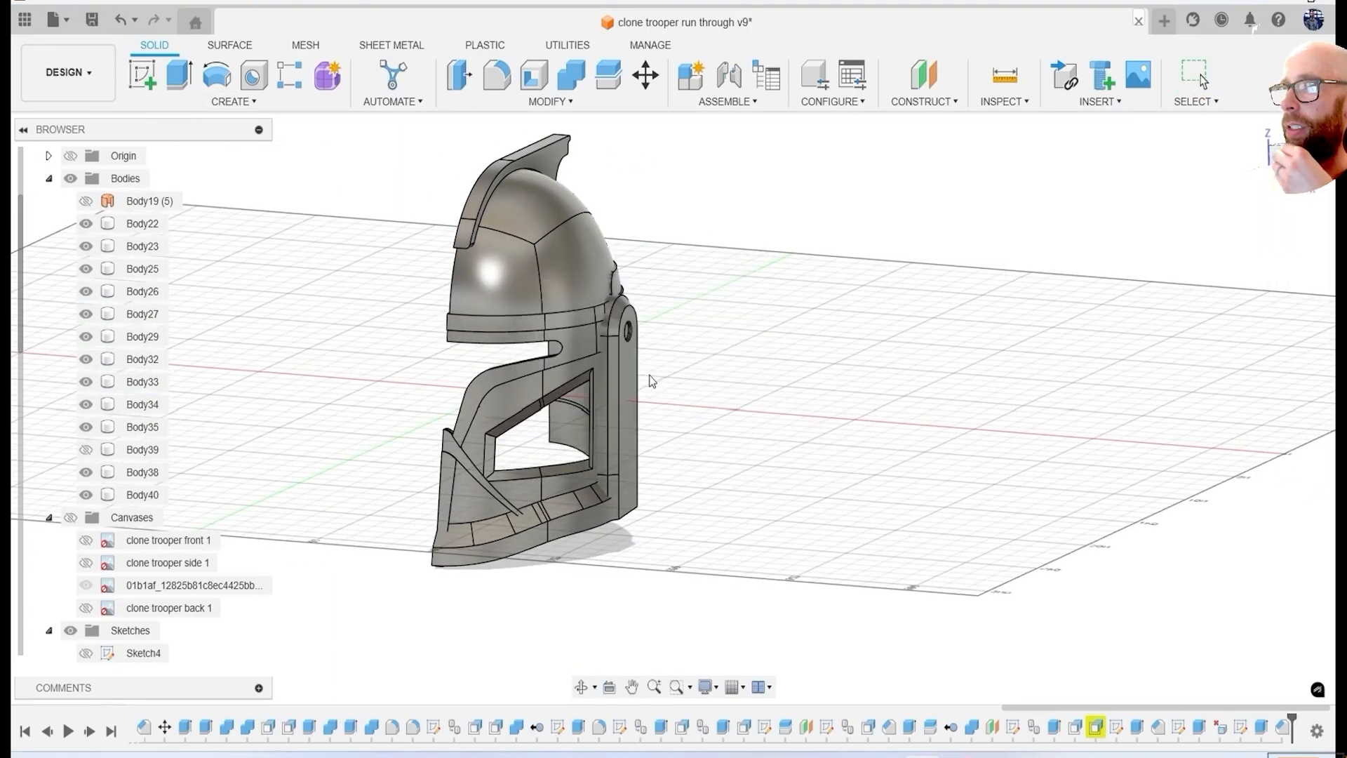
middle_click_drag(792, 414, 751, 552, "shift")
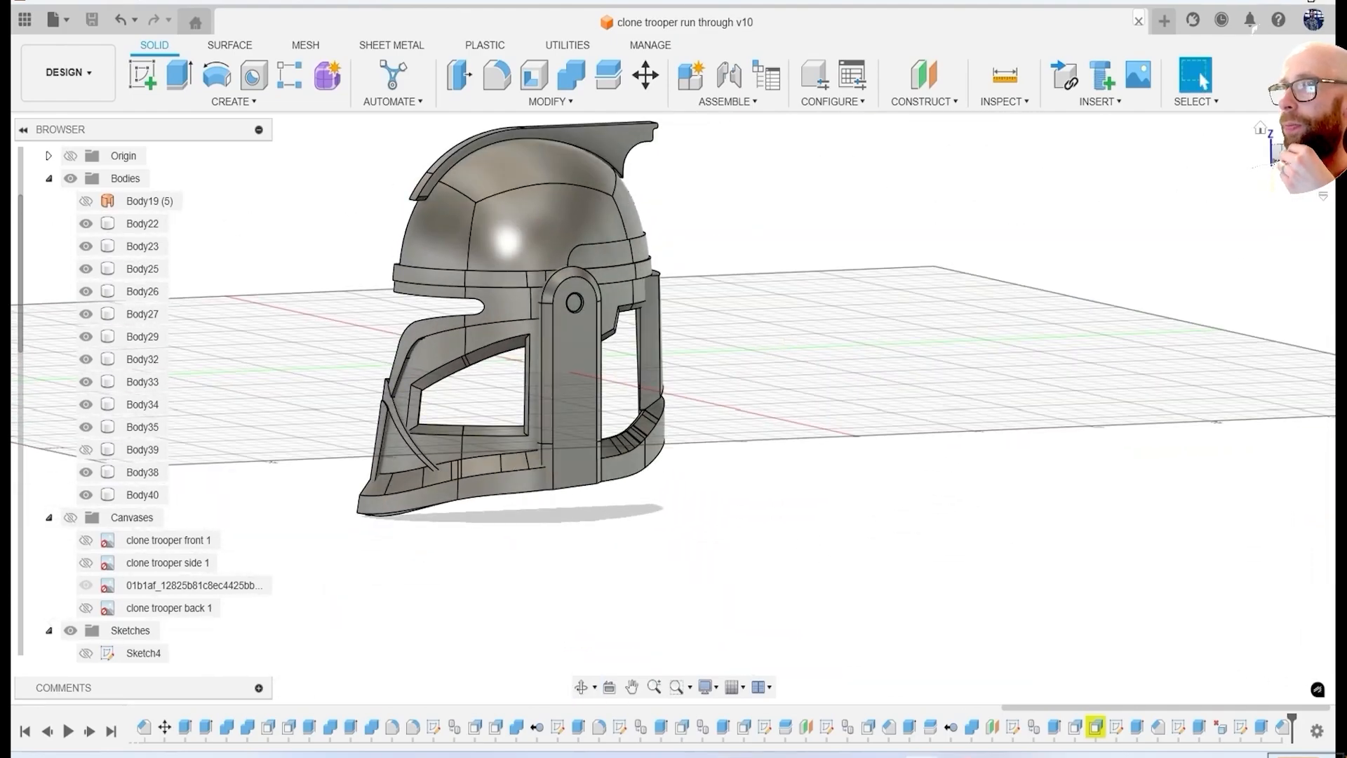
Fillet the upper outer edge chain of the lower band with a 5 mm radius.
middle_click_drag(751, 552, 597, 519, "shift")
scroll(452, 473, "up", 2)
middle_click_drag(451, 472, 491, 457, "shift")
scroll(421, 456, "up", 2)
key("f")
left_click(423, 451)
scroll(488, 450, "up", 3)
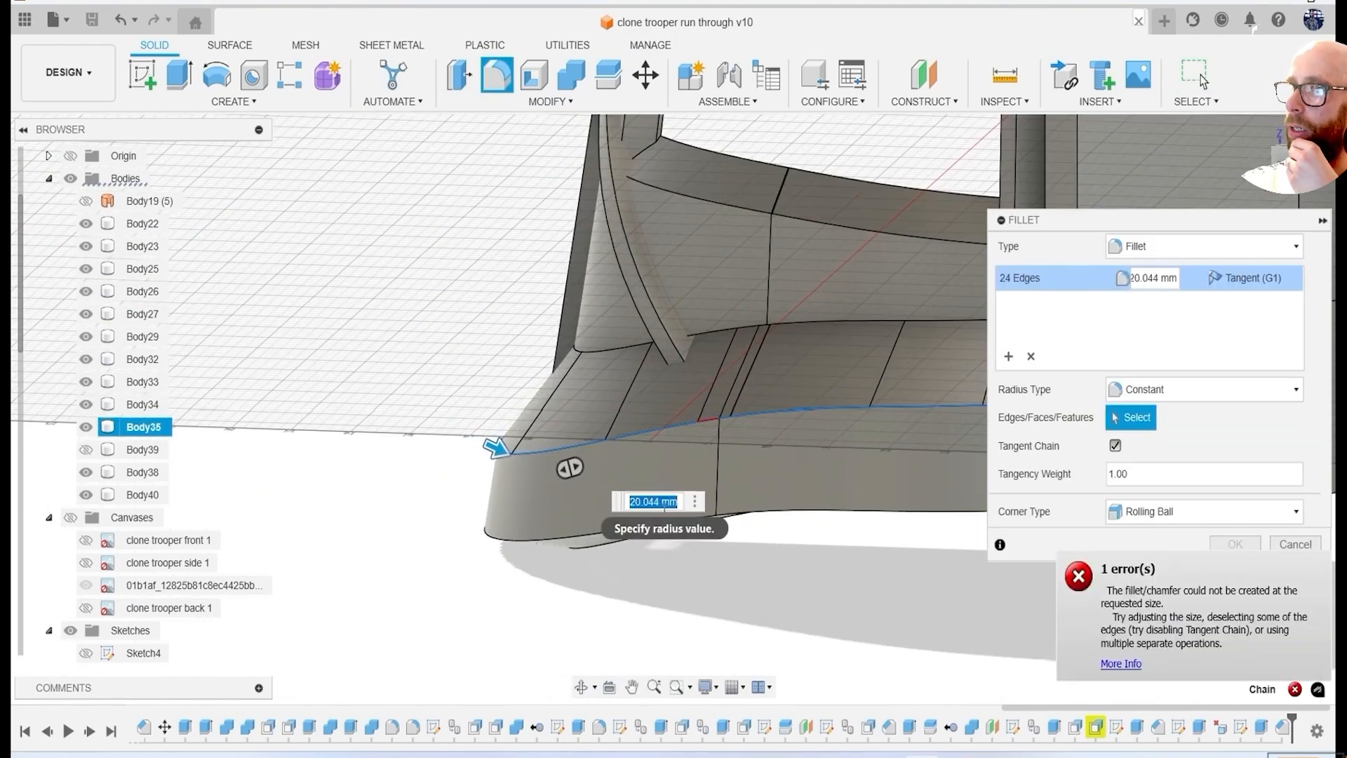
type("5")
key("Return")
scroll(672, 522, "down", 5)
key("Return")
Try a fillet of about 8.6 mm on the lower outer edge of the rear panel.
middle_click_drag(875, 502, 974, 554, "shift")
scroll(770, 415, "up", 4)
scroll(975, 554, "up", 3)
key("f")
left_click(793, 490)
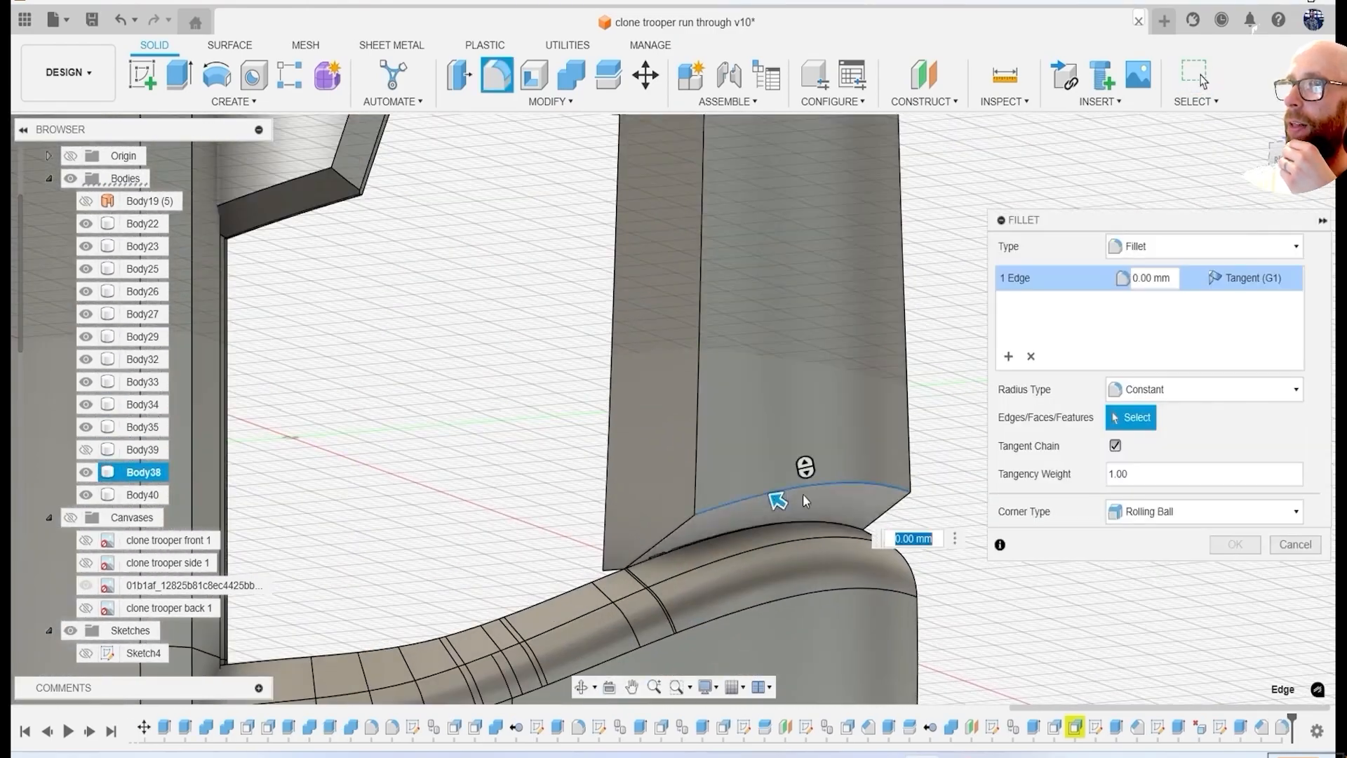
scroll(767, 491, "down", 5)
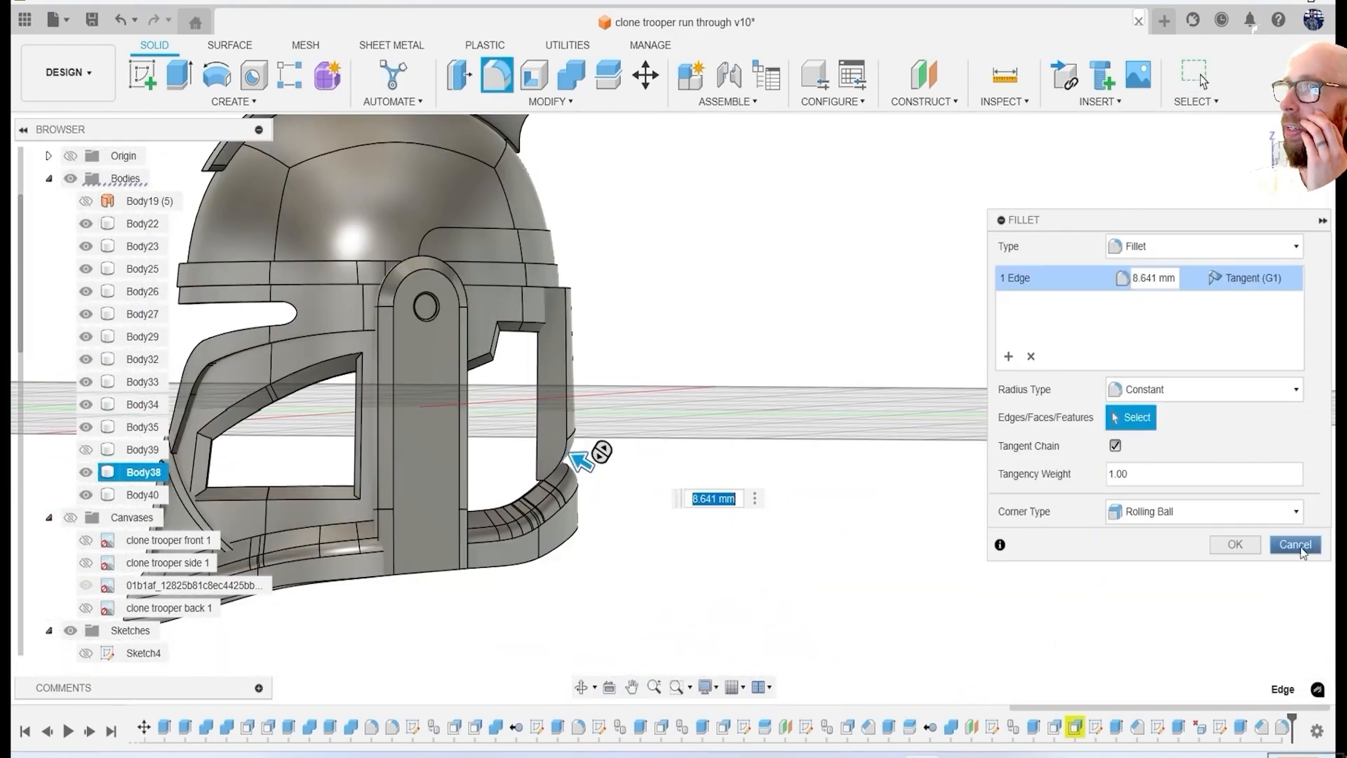
key("Escape")
Try a two-distance chamfer on the rear panel's lower outer edge, about 5.2 mm by 33.5 mm.
left_click(551, 101)
left_click(551, 160)
scroll(554, 481, "up", 8)
left_click(572, 395)
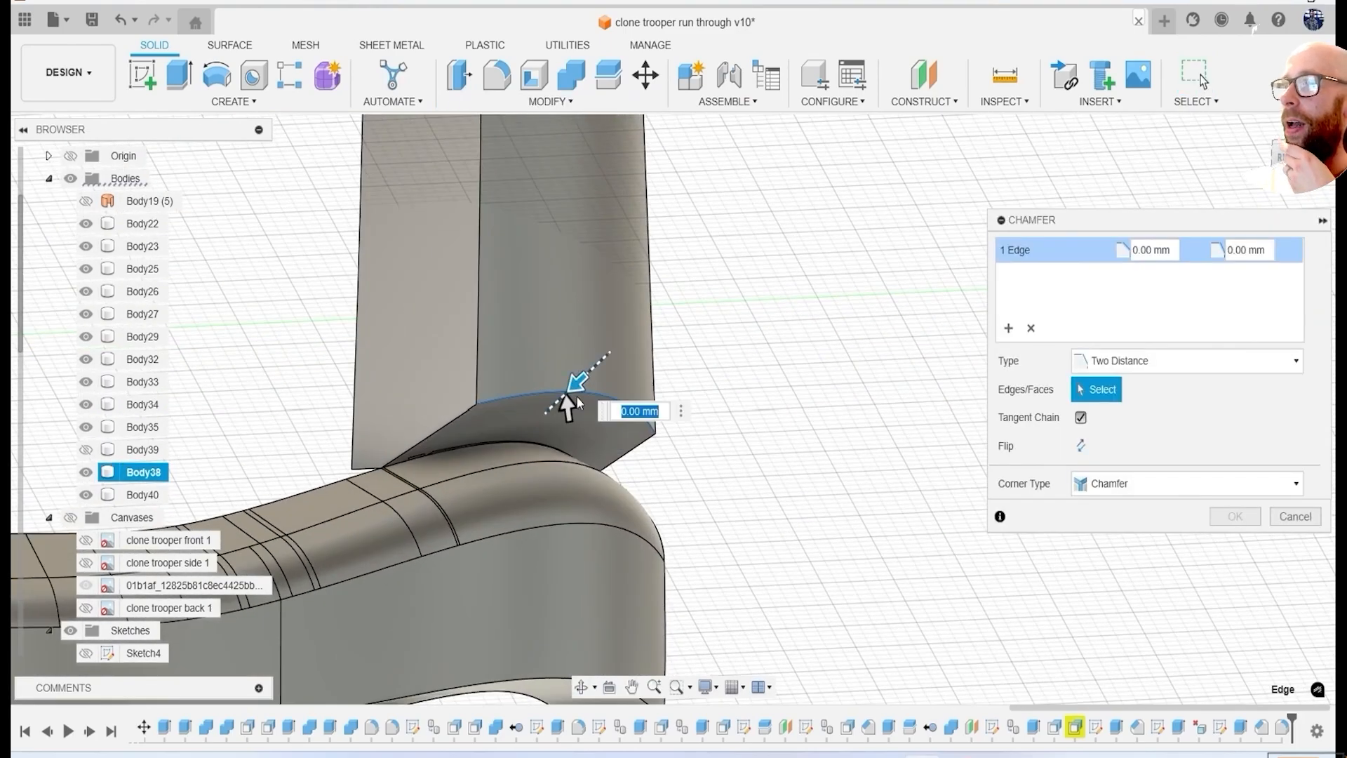
left_click_drag(555, 406, 548, 429)
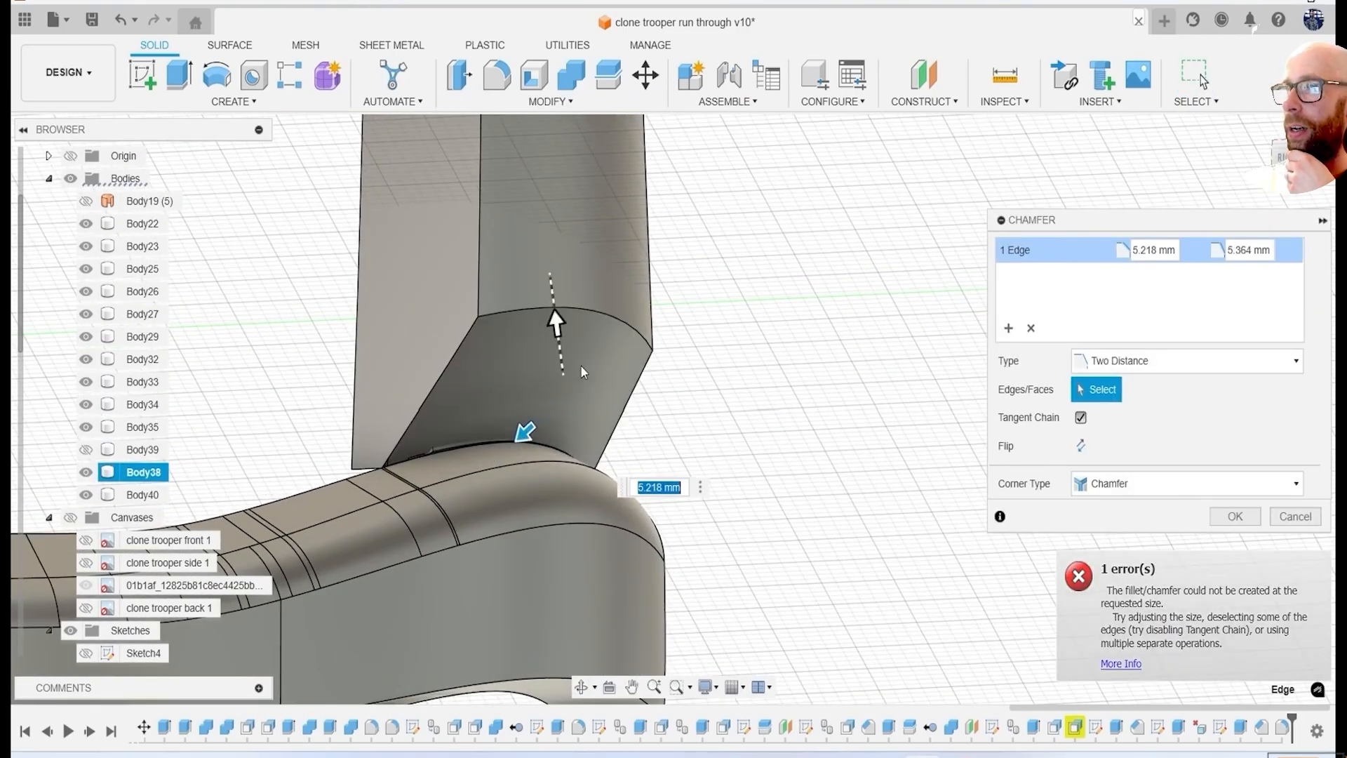
middle_click_drag(582, 366, 446, 321, "shift")
left_click_drag(397, 215, 388, 144)
scroll(535, 340, "down", 5)
middle_click_drag(535, 339, 660, 363, "shift")
scroll(659, 358, "up", 4)
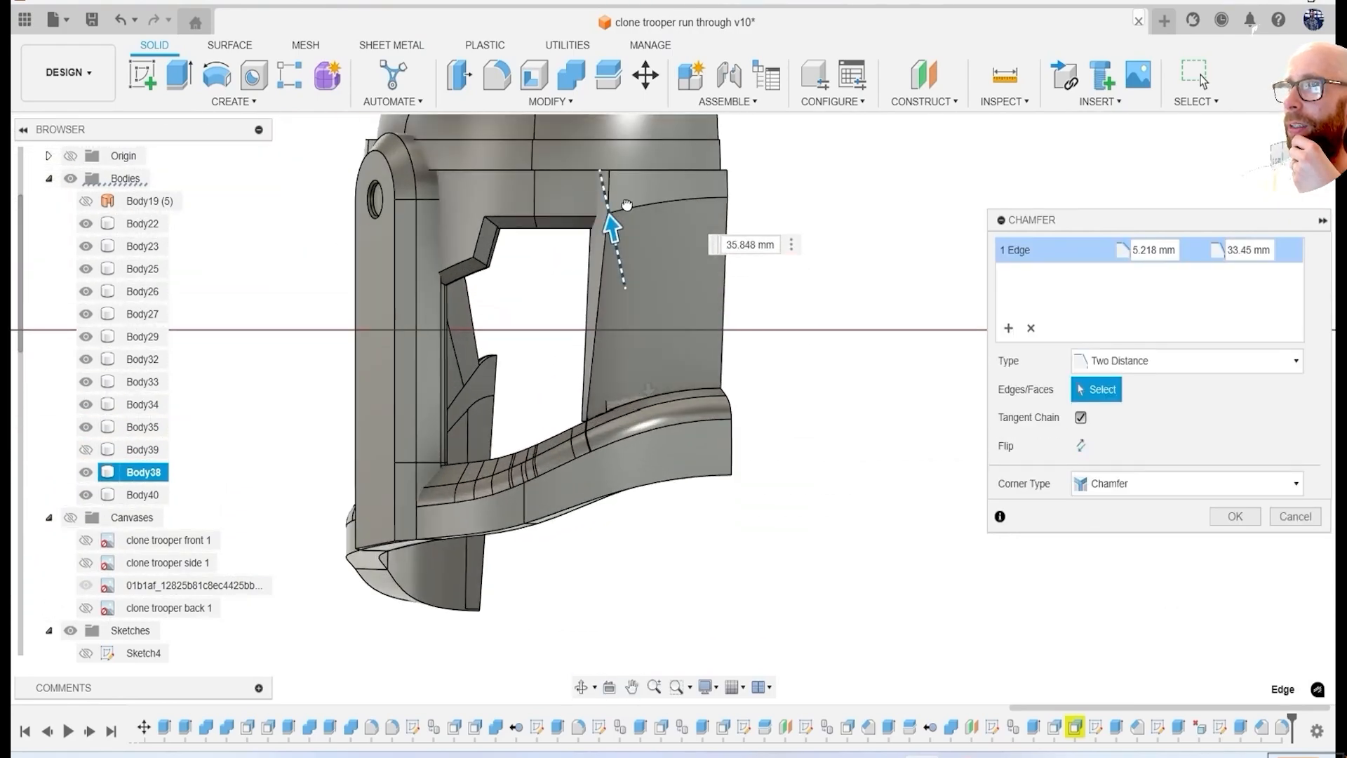
left_click_drag(625, 181, 626, 184)
scroll(627, 186, "down", 3)
middle_click_drag(632, 197, 737, 309, "shift")
scroll(379, 298, "up", 4)
middle_click_drag(379, 302, 449, 463, "shift")
left_click(1295, 516)
Show the back reference canvas in place of the side one and make Plane6 behind the helmet visible.
scroll(894, 484, "down", 4)
mouse_move(894, 484)
middle_mouse_down("shift")
mouse_move(933, 460)
mouse_move(725, 488)
mouse_move(601, 351)
middle_mouse_up("shift")
scroll(932, 460, "down", 3)
left_click(1291, 157)
left_click(71, 518)
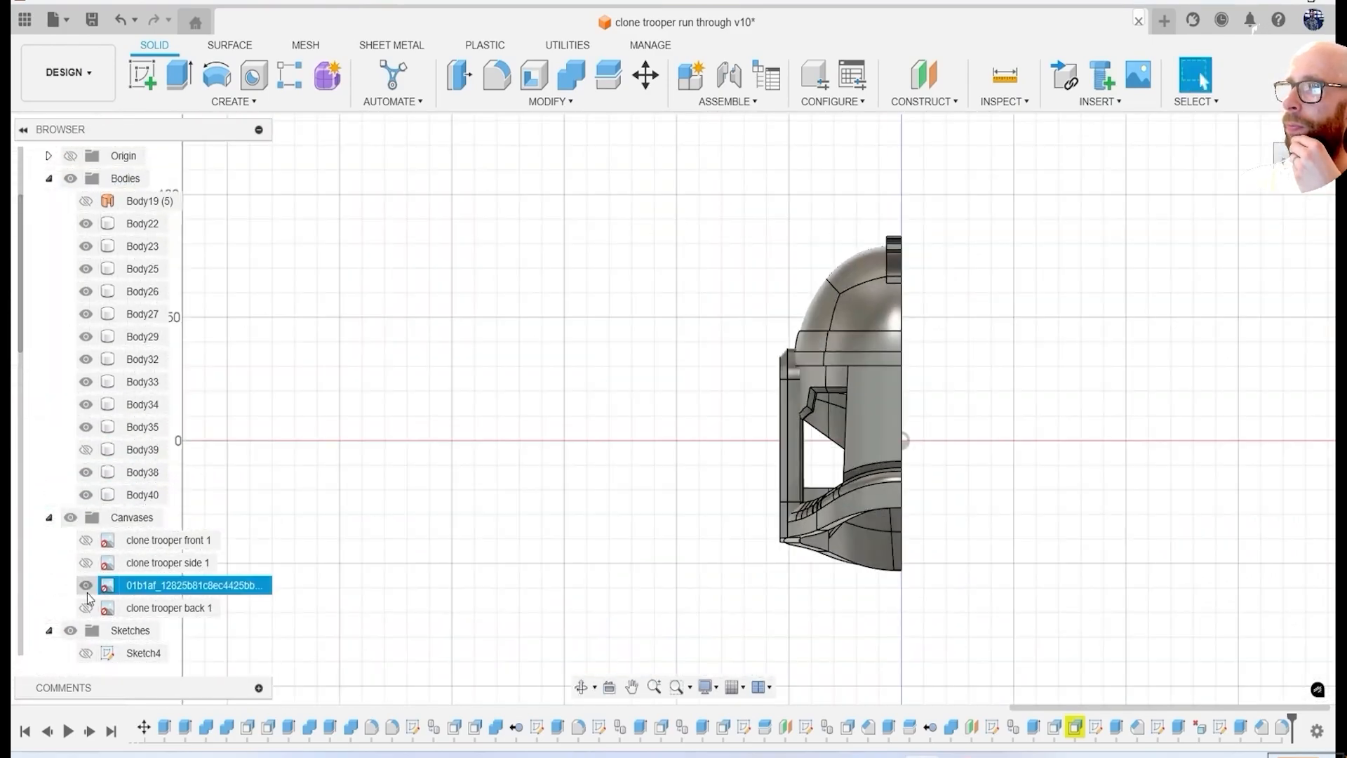
left_click(86, 586)
left_click(86, 608)
middle_click_drag(966, 449, 785, 405)
scroll(734, 364, "up", 3)
scroll(176, 449, "down", 2)
middle_click_drag(484, 467, 621, 526, "shift")
scroll(622, 526, "down", 4)
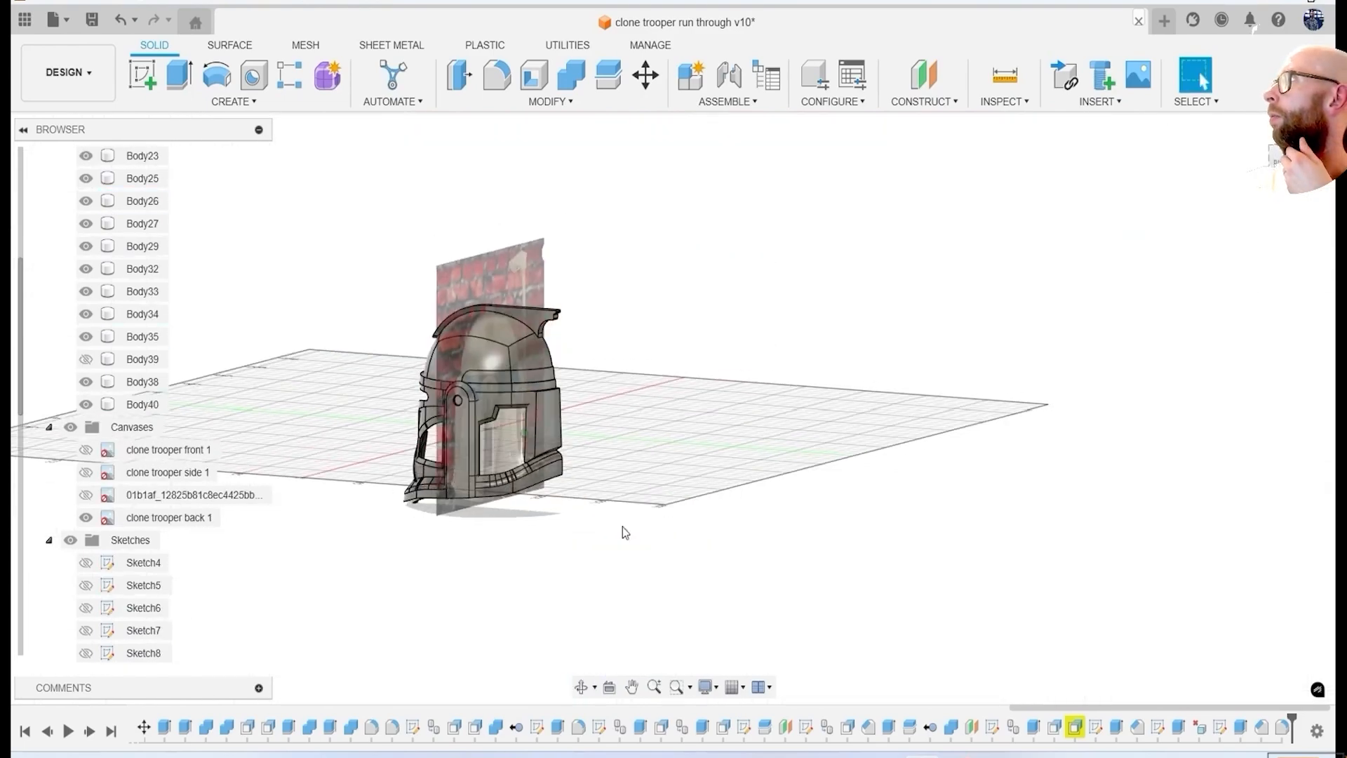
Sketch a circle on Plane6 around the round detail at the rear centre of the back reference.
left_click(150, 88)
left_click(569, 432)
key("c")
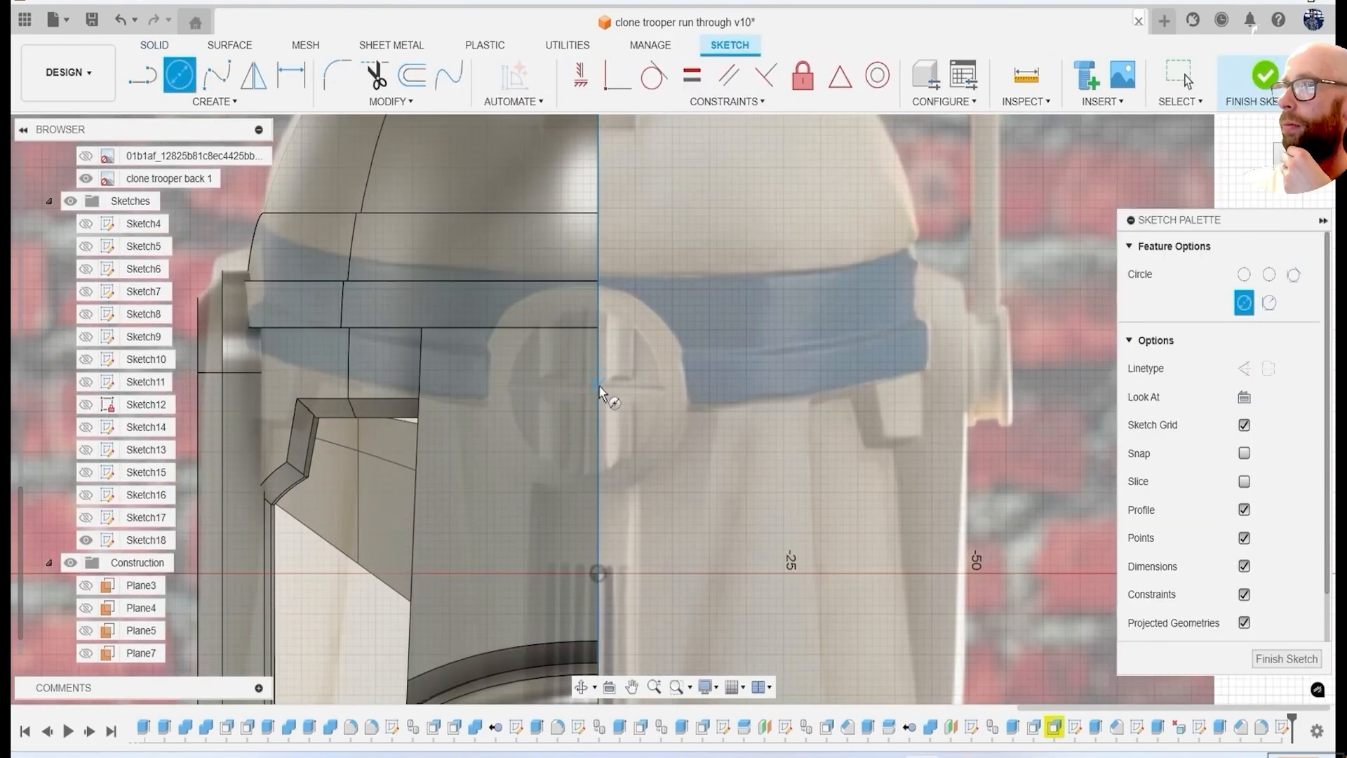
left_click(708, 460)
Extrude the rear circle 10.909 mm with a -18.6° taper to form a separate tapered disc.
key("e")
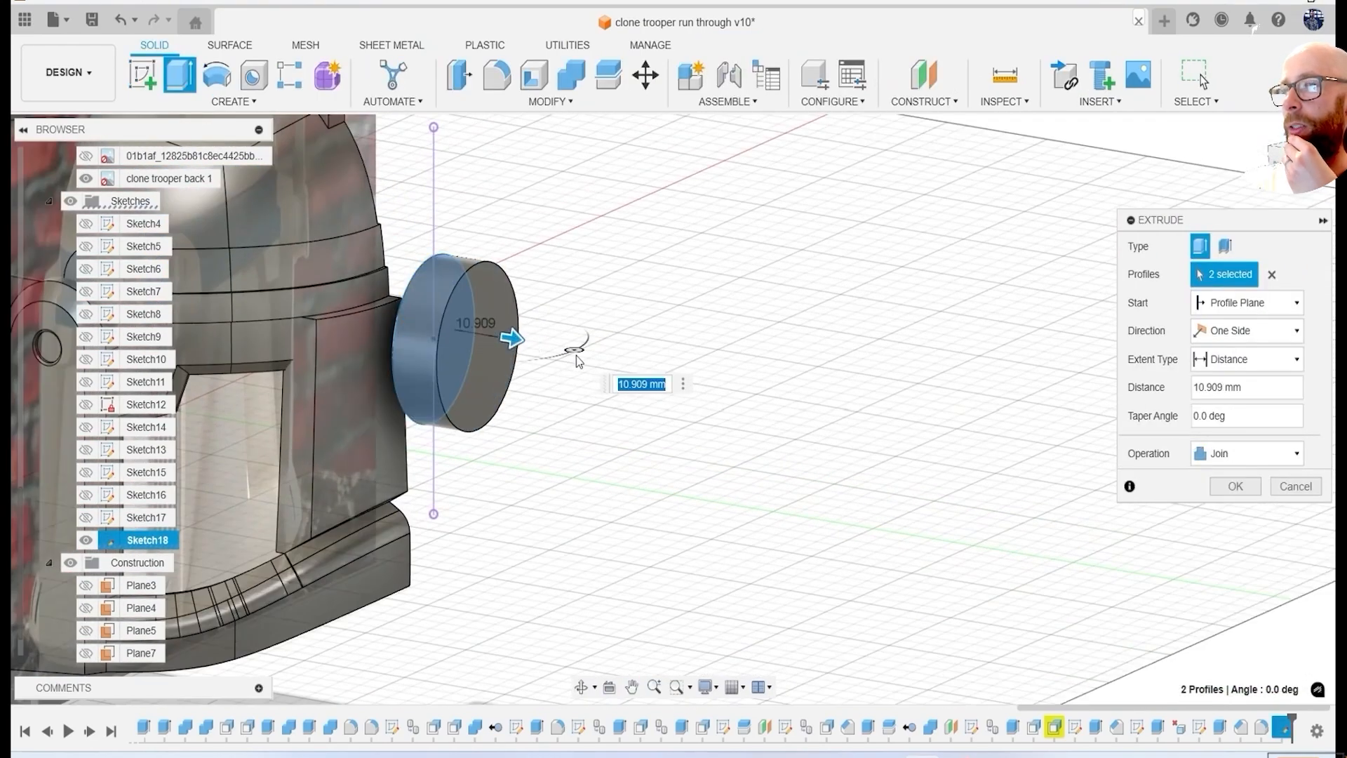
middle_click_drag(808, 429, 653, 523, "shift")
scroll(683, 372, "up", 4)
scroll(508, 422, "down", 4)
scroll(653, 522, "up", 2)
left_click(1247, 454)
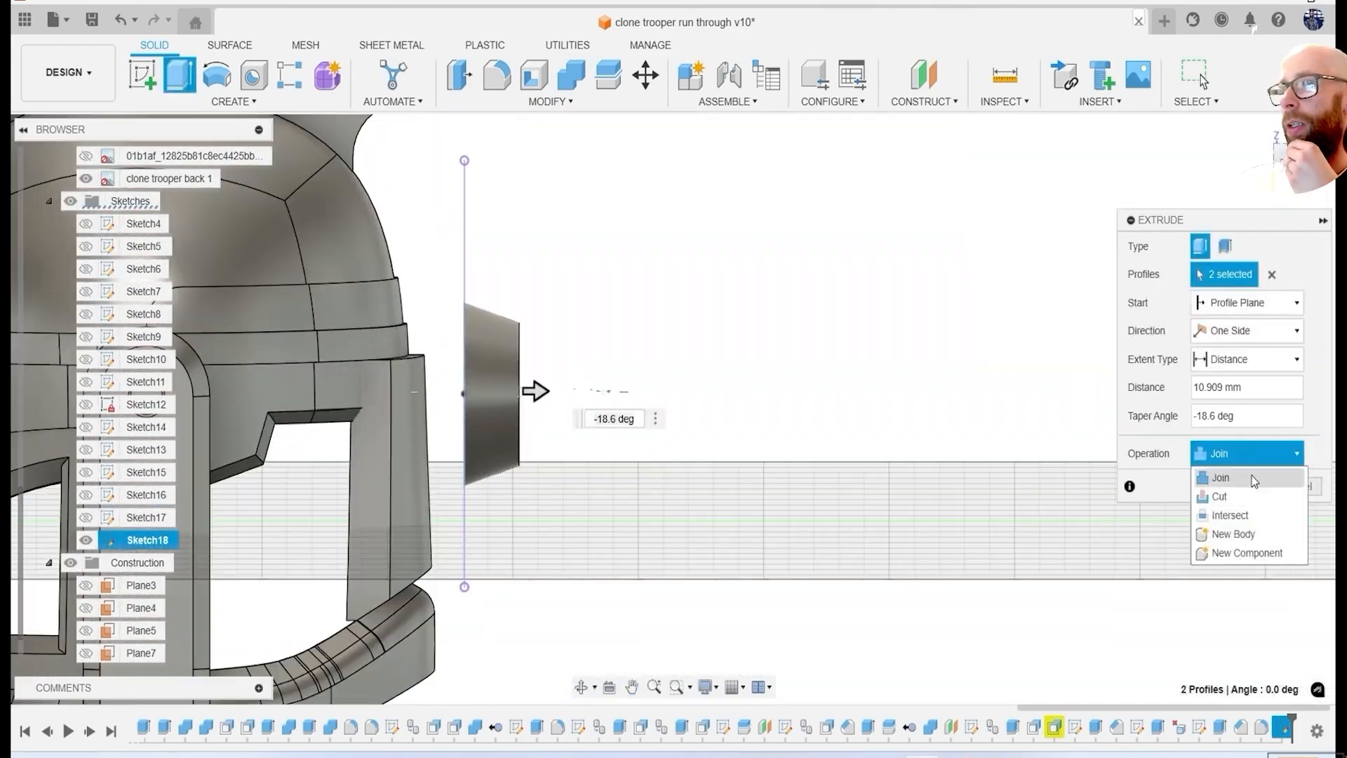
left_click(1236, 493)
Move the tapered disc body inward against the rear surface of the helmet.
middle_click_drag(618, 302, 550, 322, "shift")
scroll(149, 425, "up", 3)
left_click(143, 291)
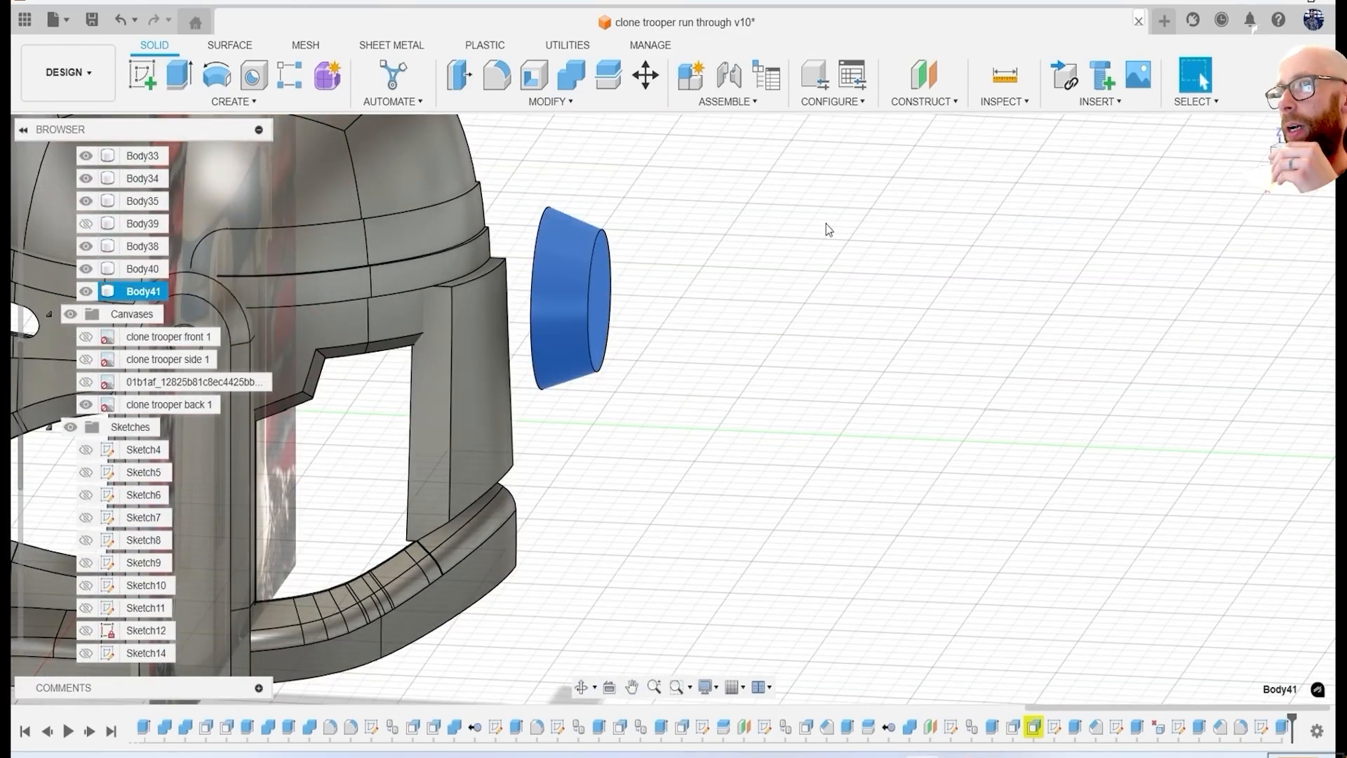
right_click(767, 232)
left_click(790, 281)
left_click(1236, 561)
scroll(1123, 544, "down", 3)
middle_click_drag(1123, 544, 891, 502, "shift")
left_click(1293, 156)
scroll(1058, 449, "up", 4)
scroll(1058, 450, "down", 3)
middle_click_drag(412, 428, 581, 440, "shift")
scroll(581, 441, "down", 2)
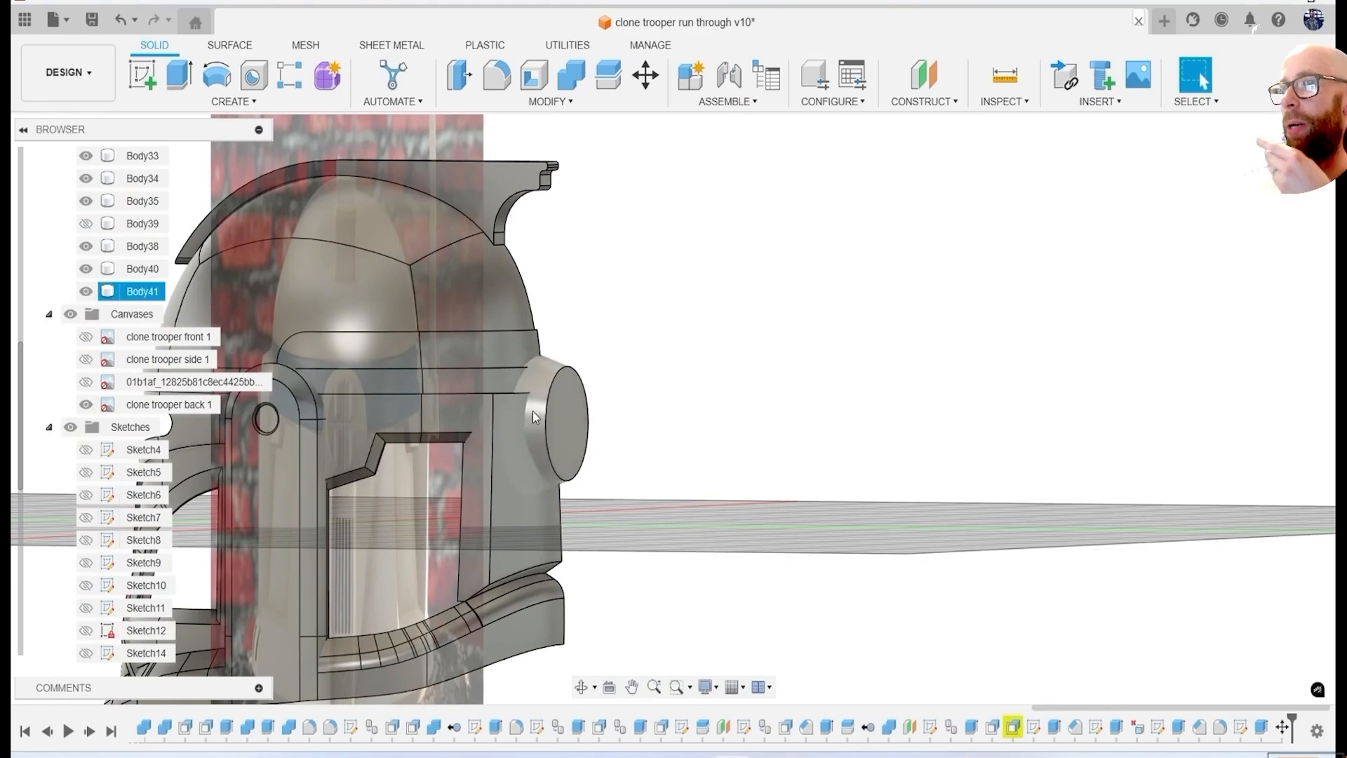
Edit the disc's base sketch so that its circle is about 28 mm in diameter.
left_click(1238, 518)
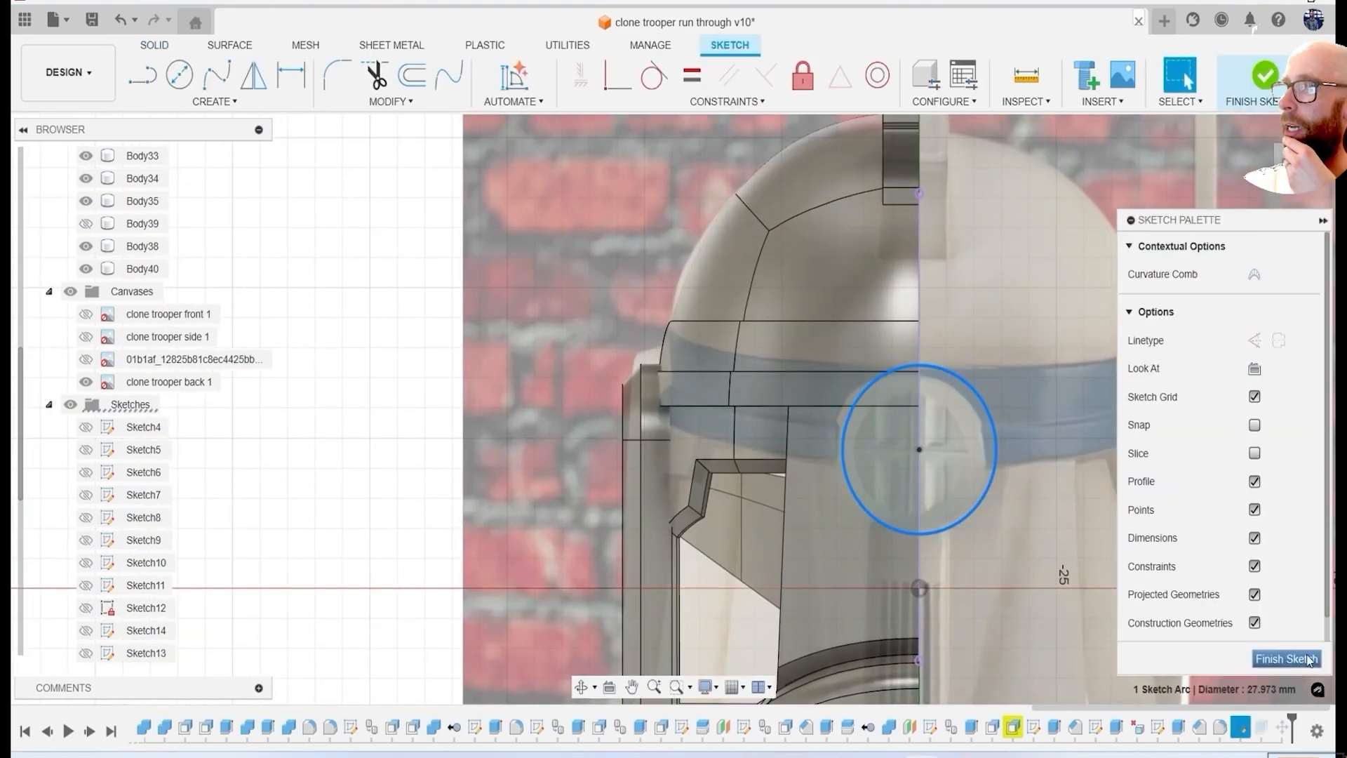
left_click(1310, 660)
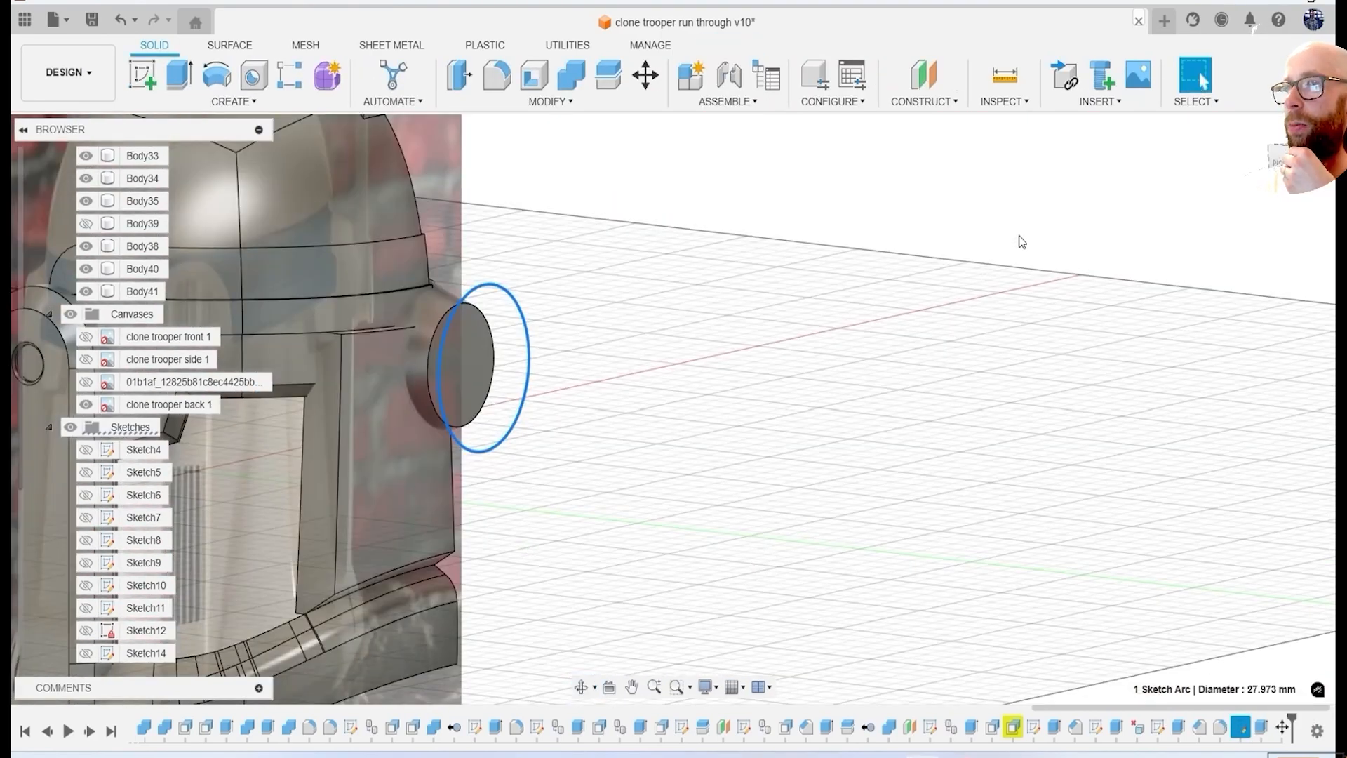
left_click(1279, 158)
middle_click_drag(896, 475, 764, 448)
key("Escape")
Sketch a vertical and a horizontal line through the centre of the disc's outer face, spanning its diameter.
left_click(143, 75)
left_click(747, 382)
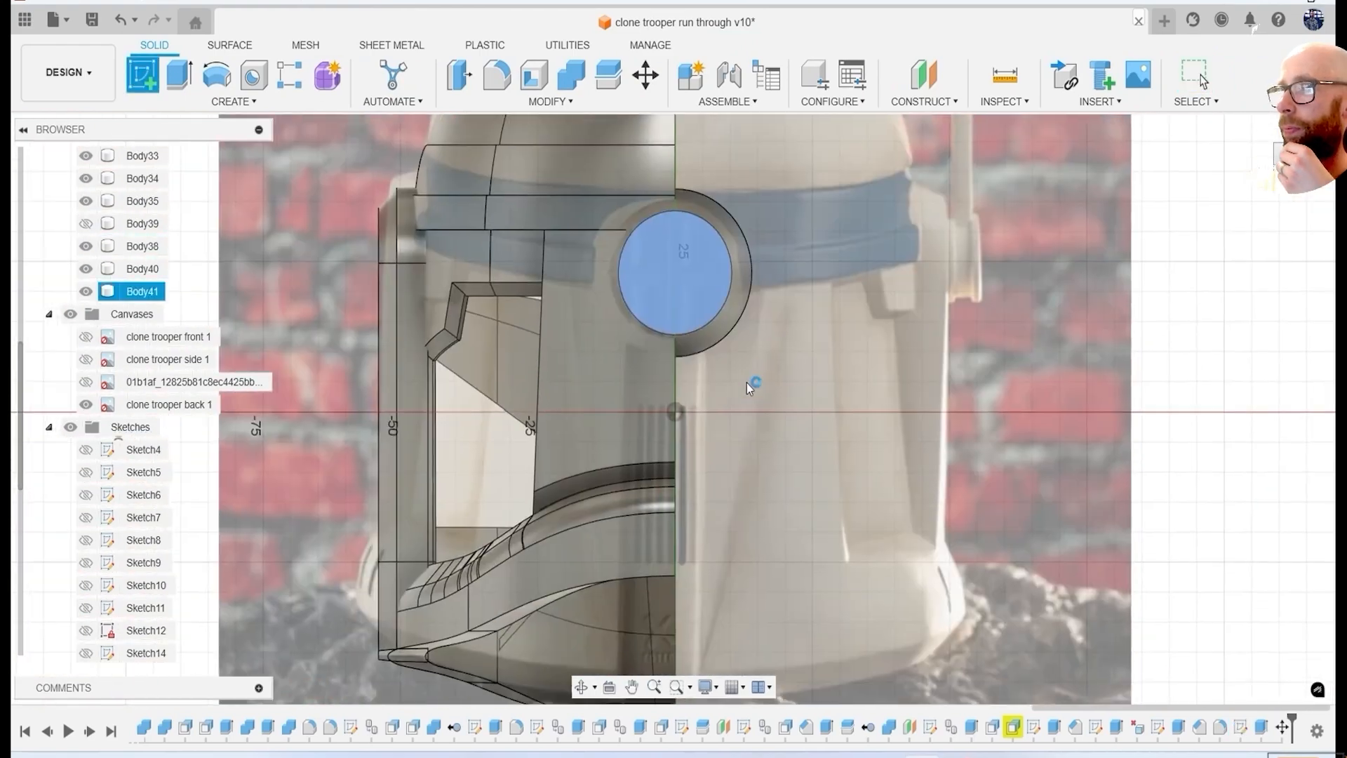
scroll(686, 307, "up", 3)
middle_click_drag(686, 307, 637, 421)
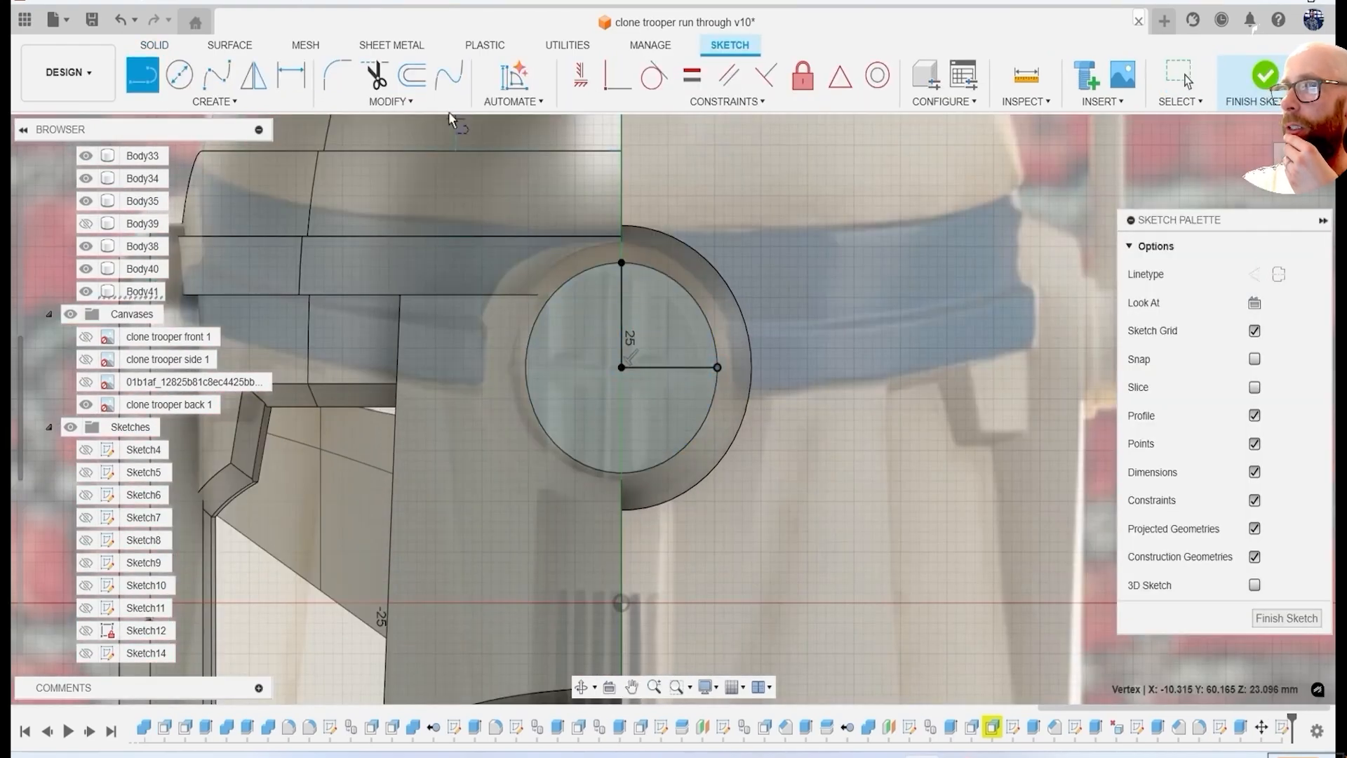
left_click(425, 89)
left_click(390, 101)
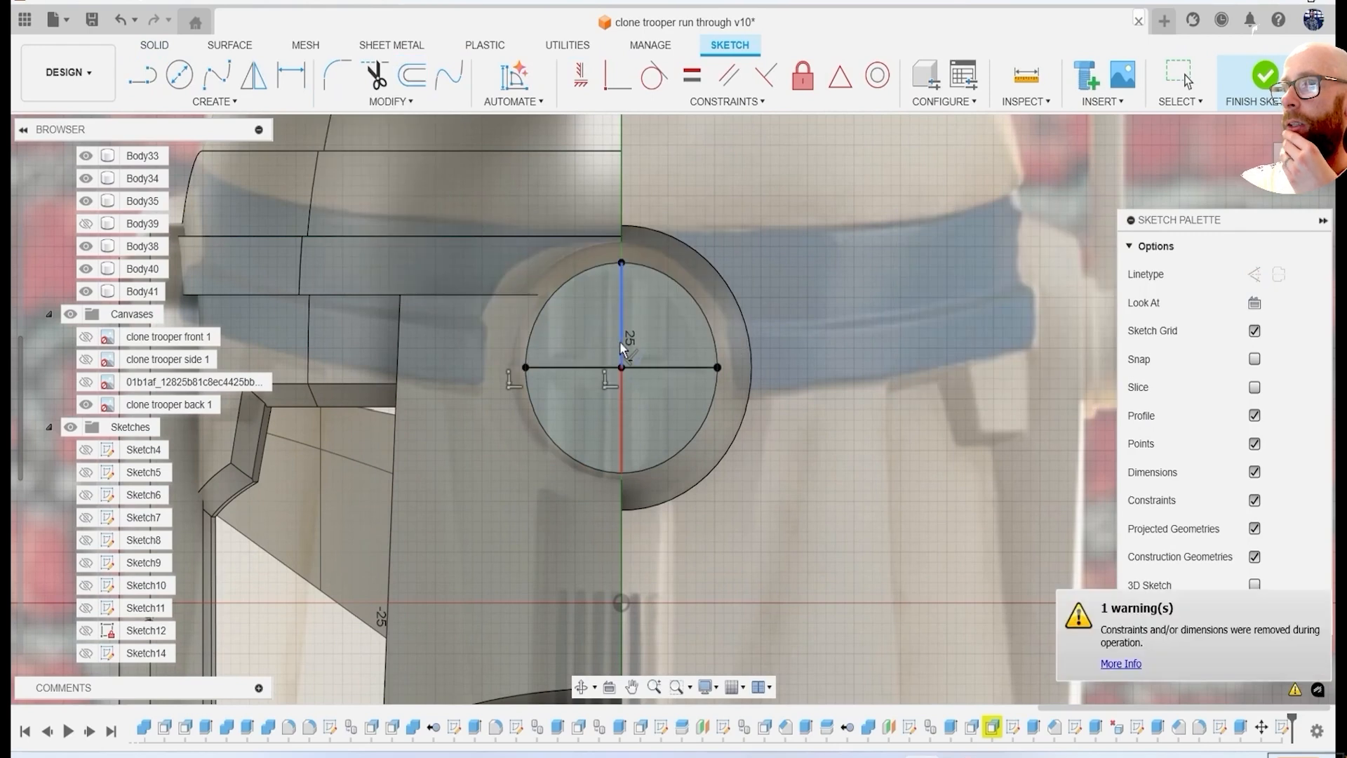
Offset the horizontal and vertical centre lines by 1 mm on both sides to outline a cross.
key("o")
scroll(620, 341, "up", 1)
left_click(653, 377)
key("Return")
left_click(413, 83)
left_click(597, 378)
type("-1")
key("Return")
left_click(412, 89)
left_click(621, 339)
key("Return")
left_click(414, 84)
left_click(620, 337)
type("-1")
key("Return")
Extrude all the cross profiles inward to cut crossing grooves into the disc's outer face.
key("e")
scroll(612, 354, "up", 2)
left_click(616, 354)
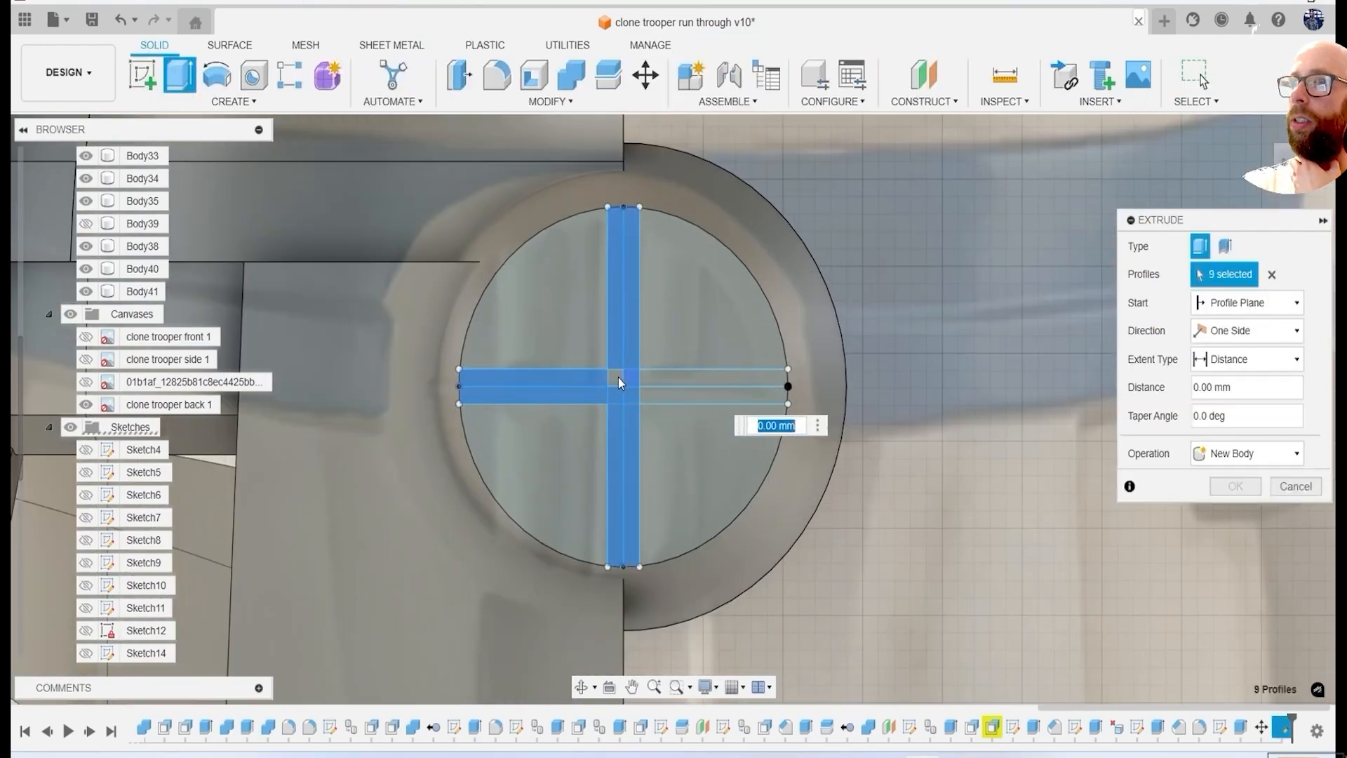
left_click(625, 378)
left_click(615, 378)
left_click(695, 378)
left_click(691, 395)
middle_click_drag(653, 457, 657, 414, "shift")
scroll(673, 484, "up", 4)
left_click_drag(695, 512, 696, 534)
key("Return")
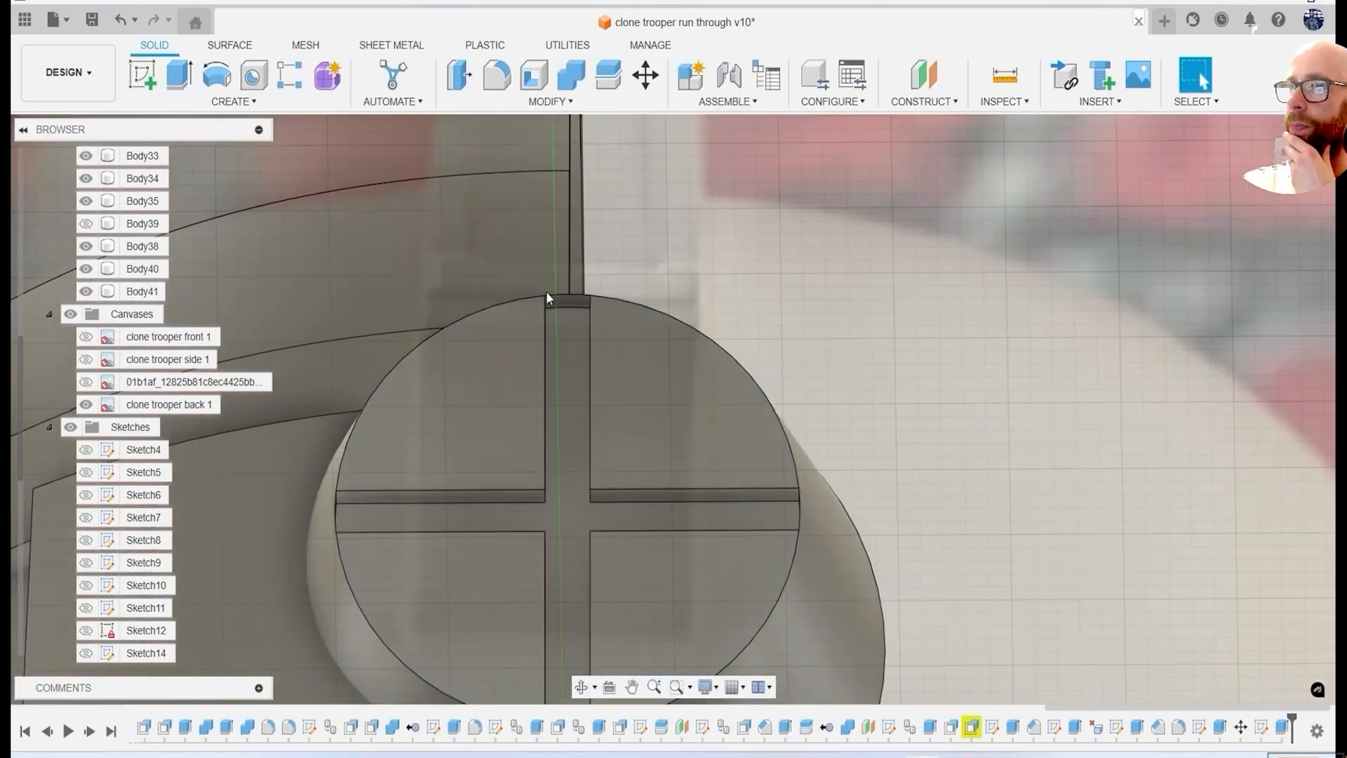
Delete the leftover faces closing off the four outer ends of the cross grooves.
scroll(558, 302, "up", 2)
left_click(570, 302)
key("Delete")
middle_click_drag(626, 290, 716, 315, "shift")
scroll(422, 295, "up", 6)
left_click(419, 286)
key("Delete")
scroll(475, 372, "down", 6)
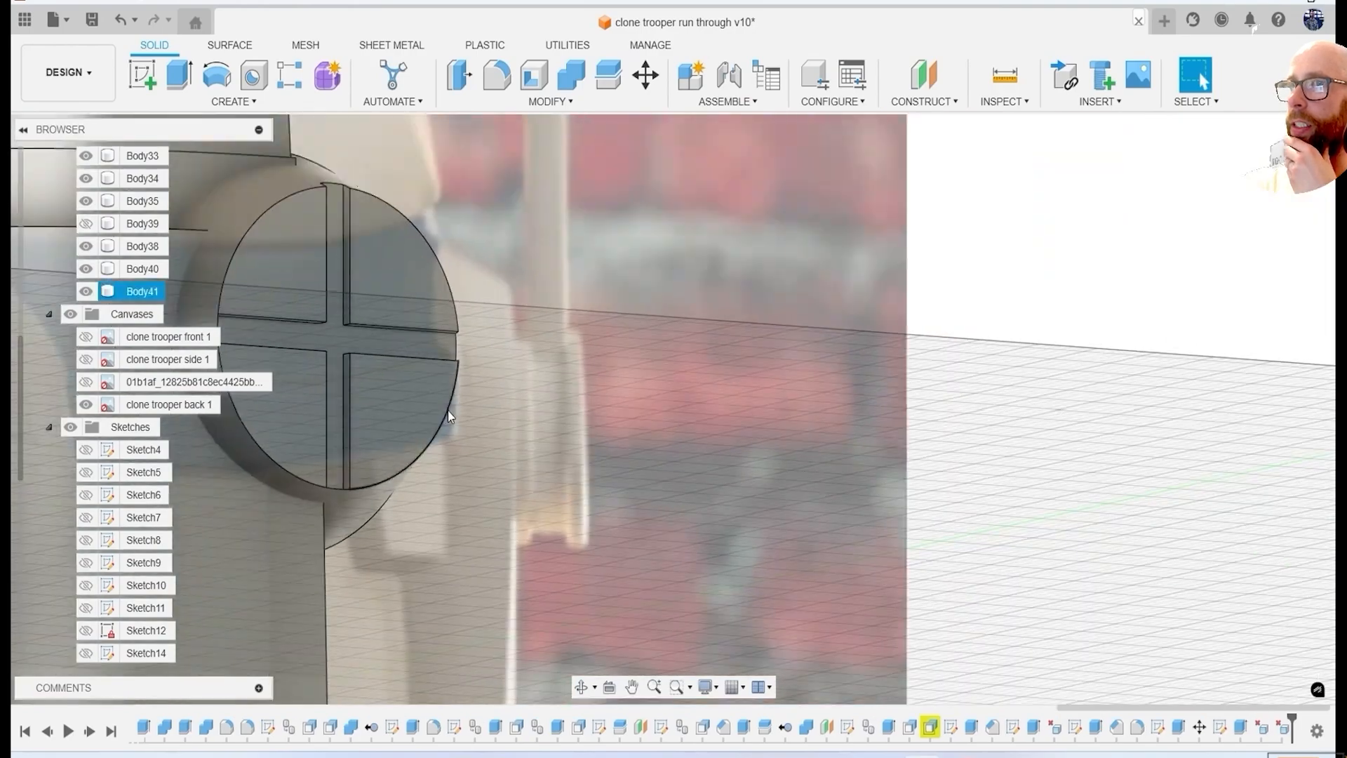
scroll(603, 436, "up", 5)
scroll(578, 364, "down", 4)
scroll(653, 423, "up", 5)
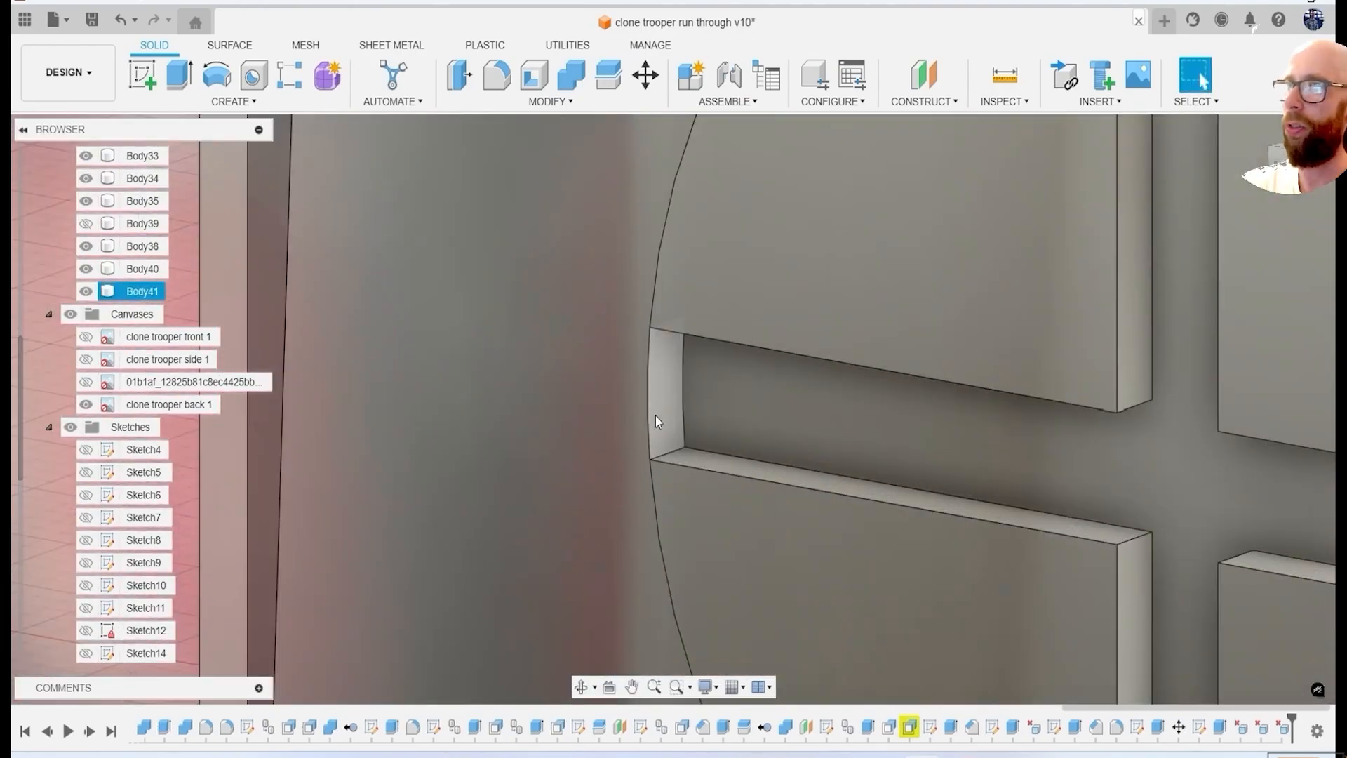
scroll(653, 424, "down", 4)
Sketch an upright rectangle on the disc's upper-left quadrant face, extending past the face's curved edge.
middle_click_drag(752, 358, 1128, 276, "shift")
left_click(1297, 165)
middle_click_drag(786, 351, 698, 391)
scroll(807, 337, "up", 4)
left_click(142, 75)
left_click(837, 232)
middle_click_drag(842, 231, 825, 491)
scroll(625, 344, "up", 2)
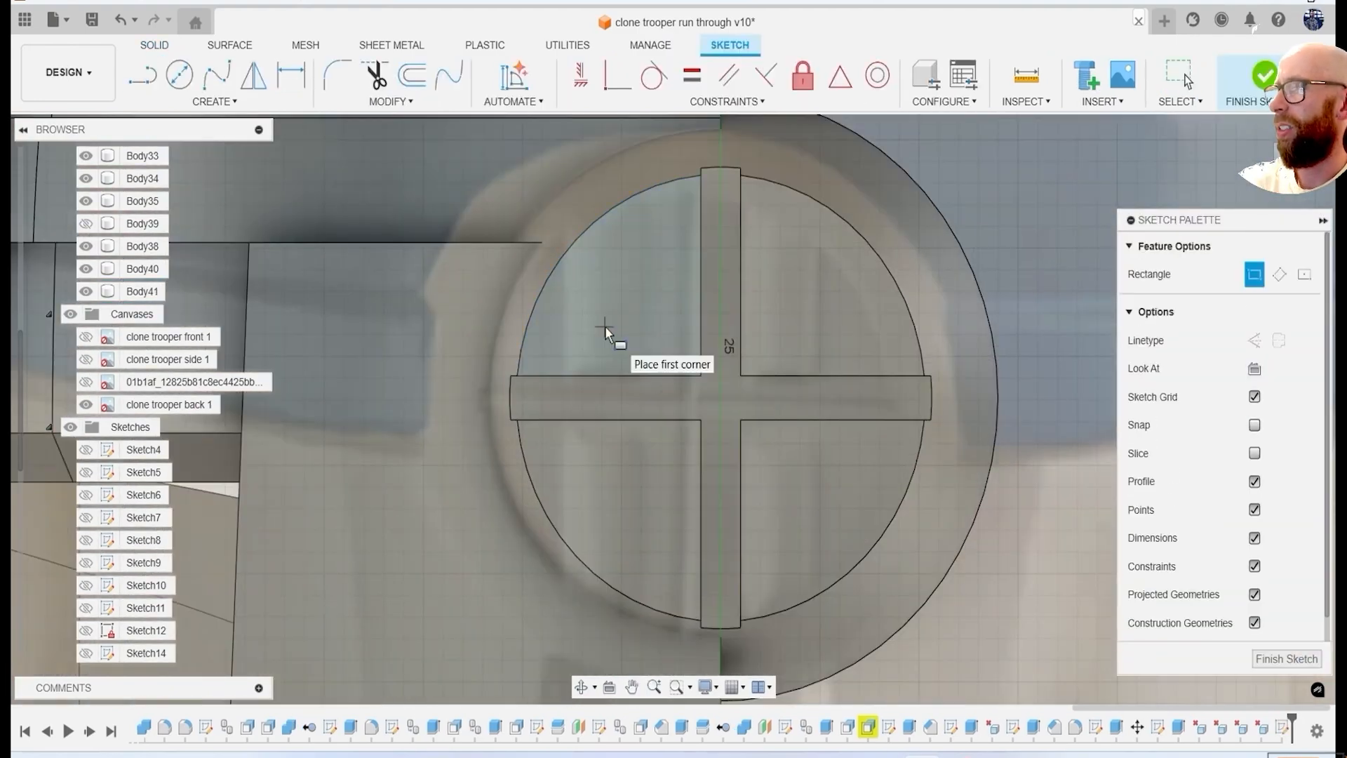
left_click(646, 360)
Extrude the rectangle's area inside the disc face 0.59 mm as a join, and fillet three edges of the raised block.
key("e")
left_click(615, 274)
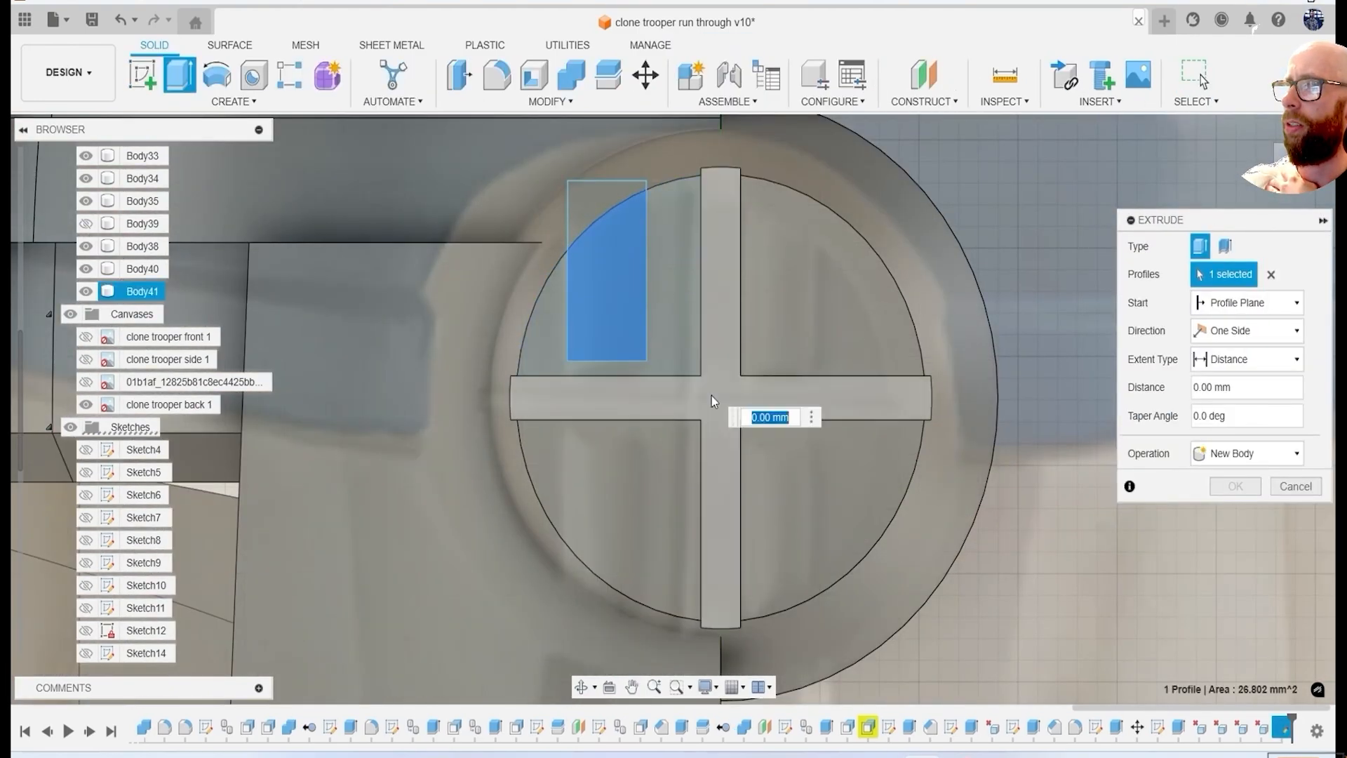
middle_click_drag(712, 396, 749, 536, "shift")
middle_click_drag(737, 596, 660, 343)
scroll(660, 344, "up", 5)
left_click_drag(652, 345, 652, 341)
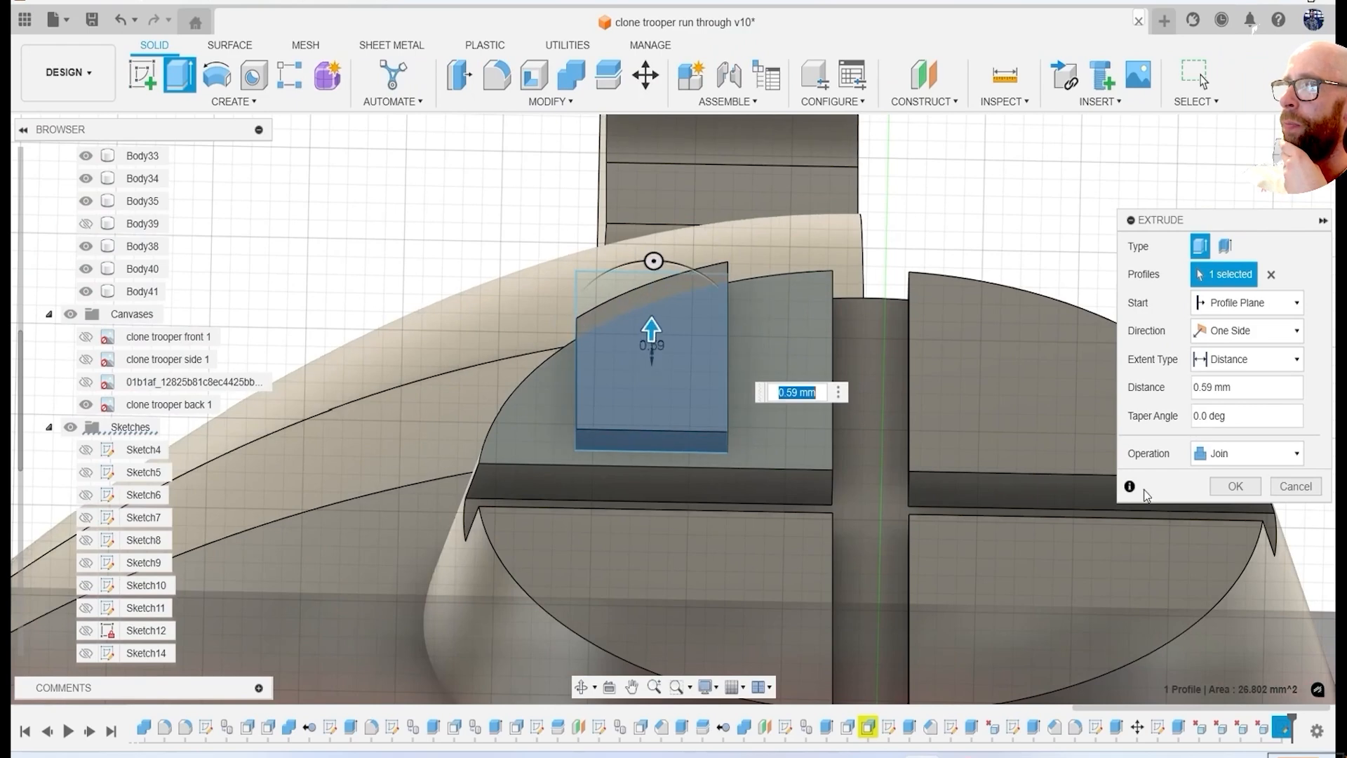
left_click(1228, 487)
key("f")
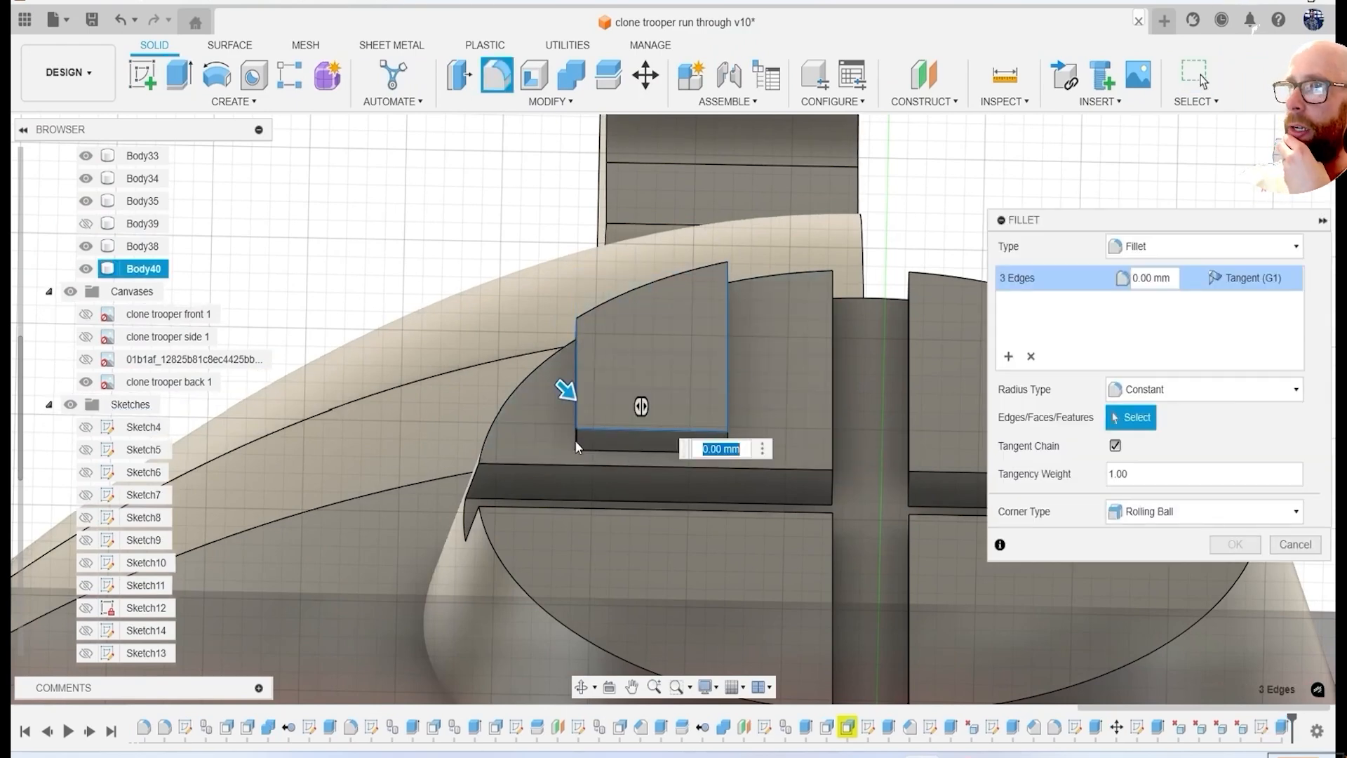
key("Return")
Try a full circular pattern of the raised block and its fillet around the disc's axis, with quantities of 4 and 7.
left_click(234, 101)
left_click(1230, 336)
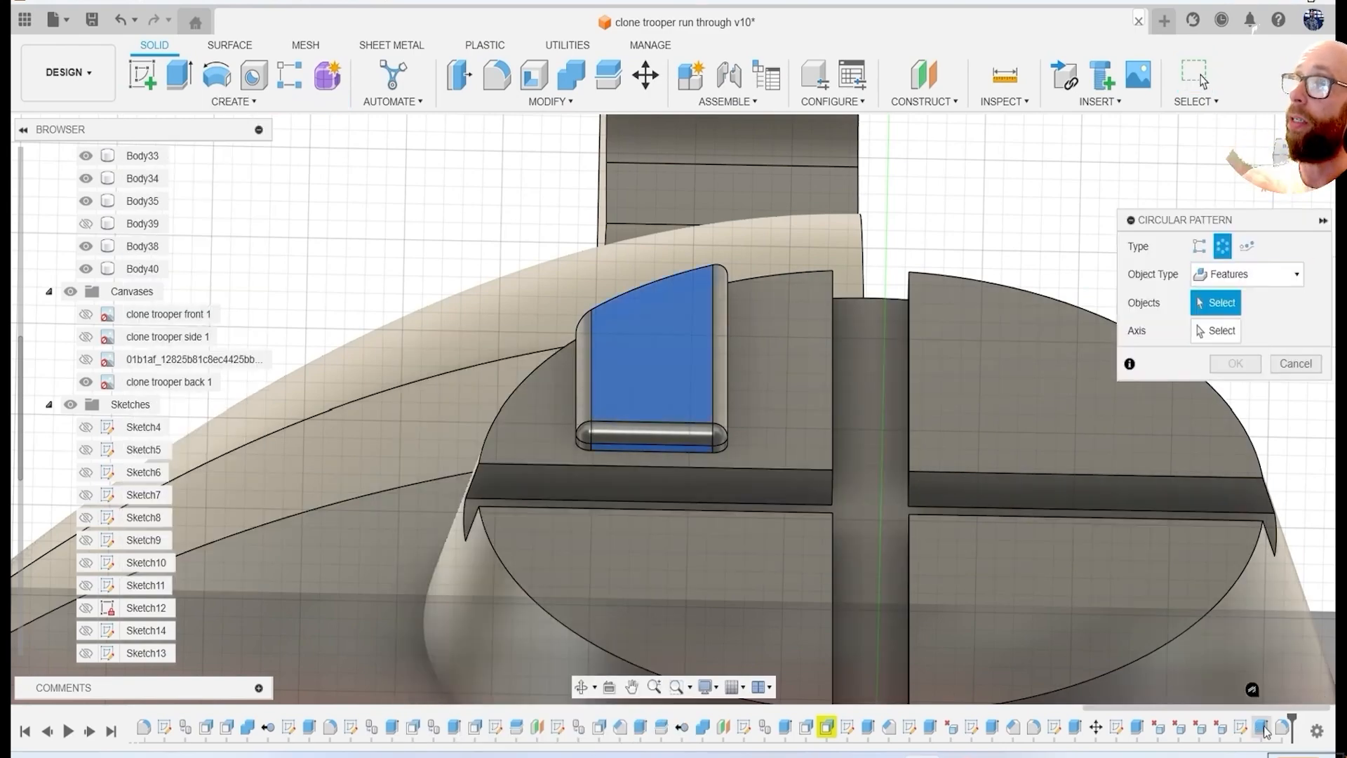
left_click(650, 365)
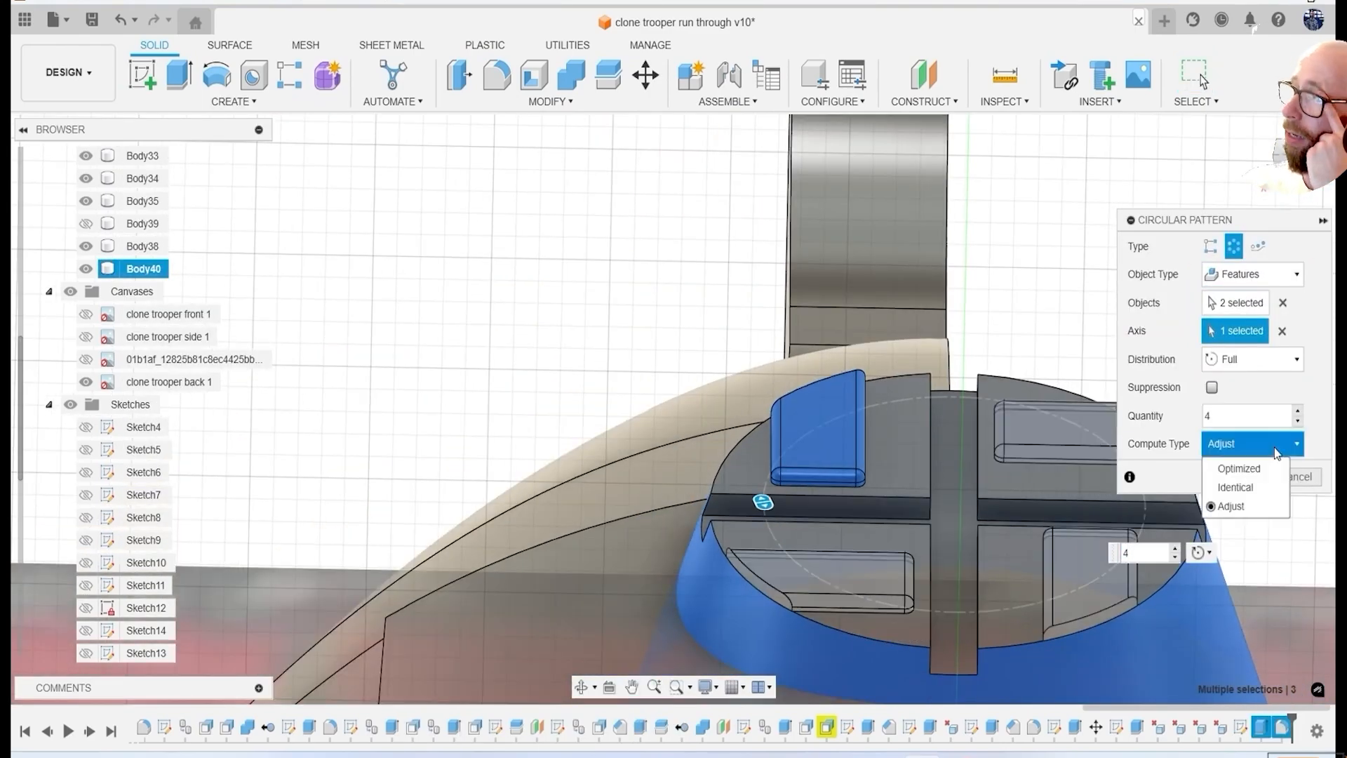
key("Return")
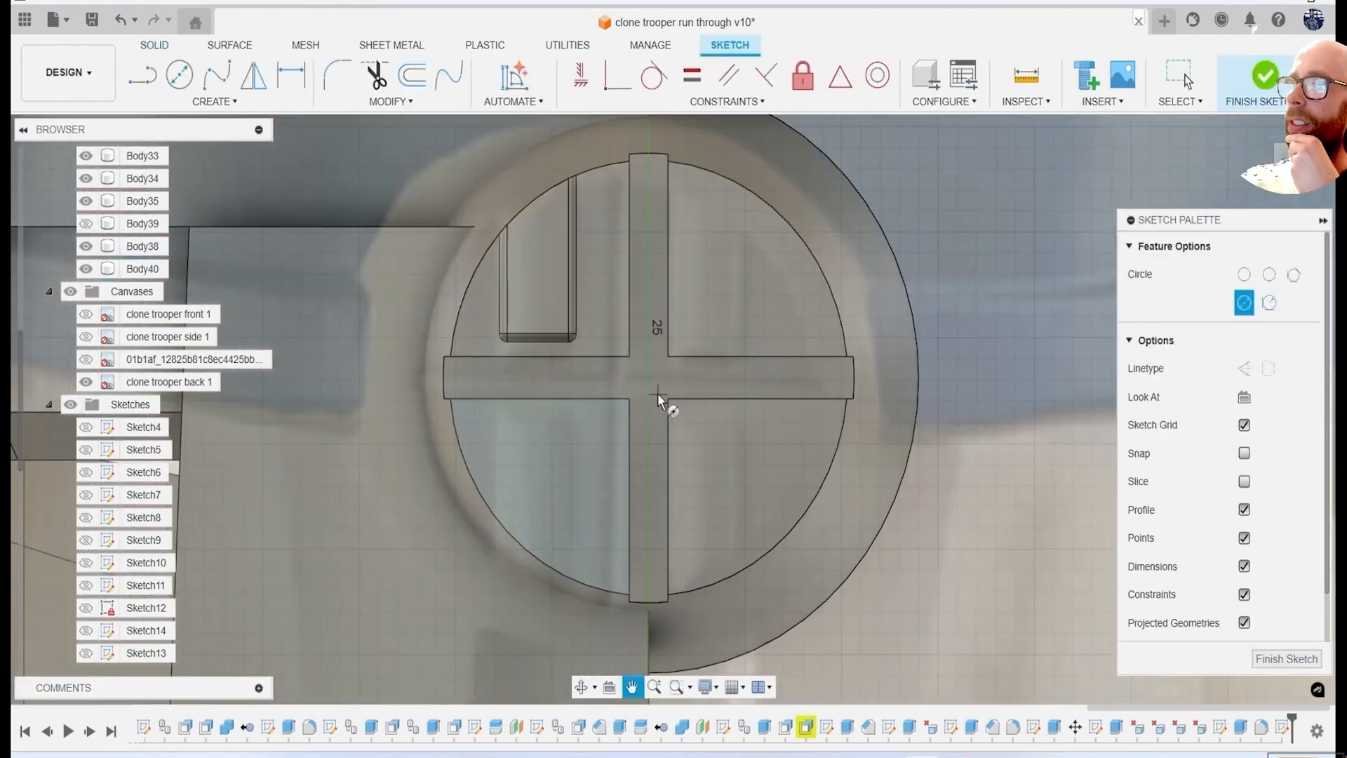
scroll(663, 401, "up", 2)
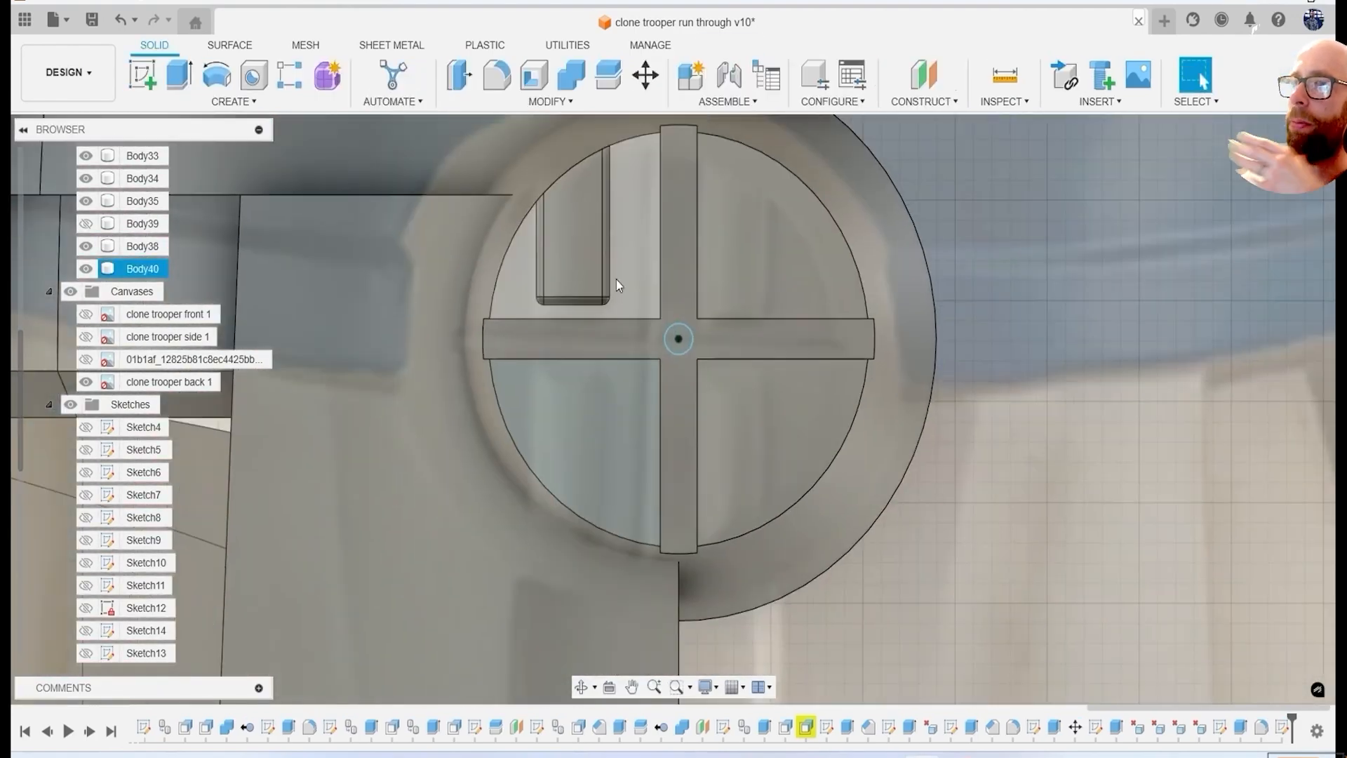
left_click(234, 101)
mouse_move(231, 483)
left_click(312, 501)
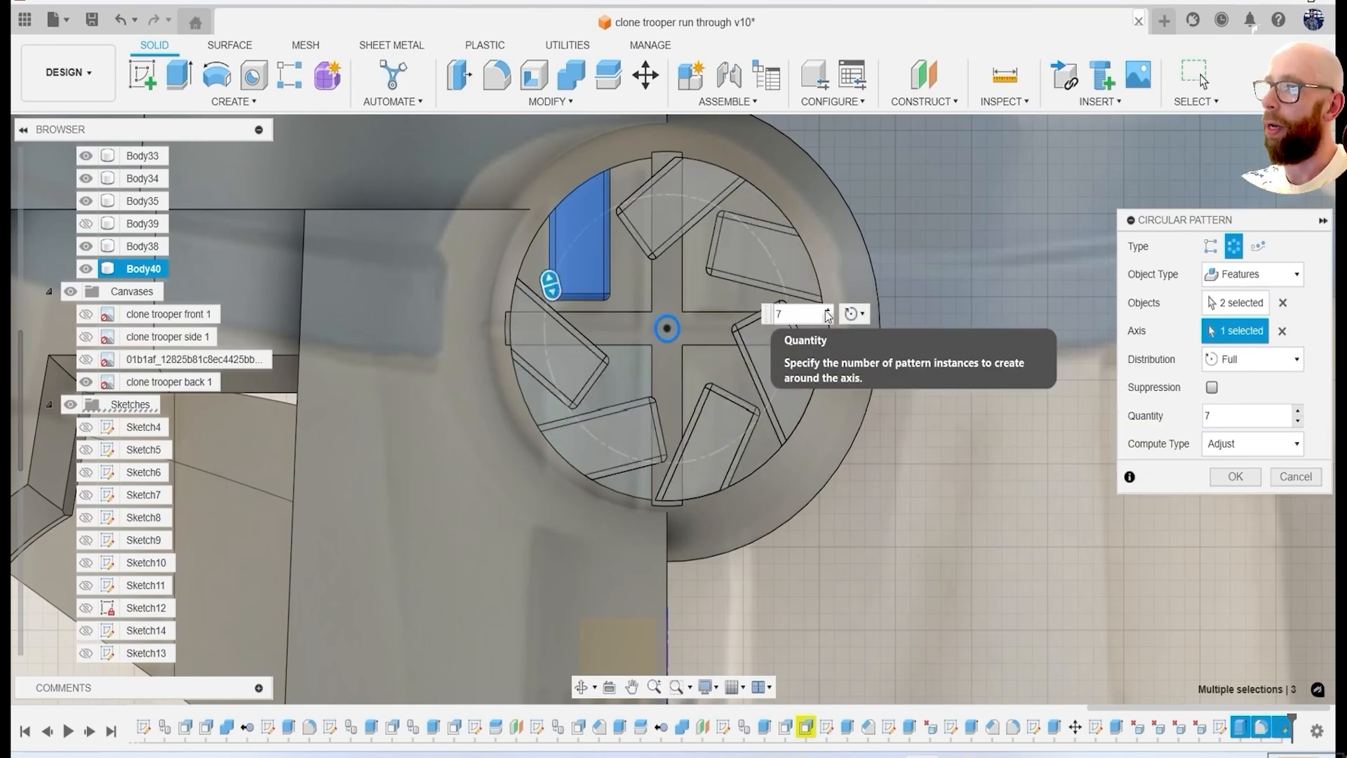
left_click(1301, 480)
Isolate the rear disc body and construct a midplane between the side walls of its vertical groove.
scroll(524, 370, "down", 3)
right_click(144, 270)
left_click(182, 692)
left_click(936, 503)
left_click(914, 105)
left_click(918, 177)
middle_click_drag(905, 193, 802, 254, "shift")
left_click(803, 254)
middle_click_drag(449, 260, 612, 279, "shift")
scroll(612, 279, "down", 5)
scroll(587, 258, "up", 6)
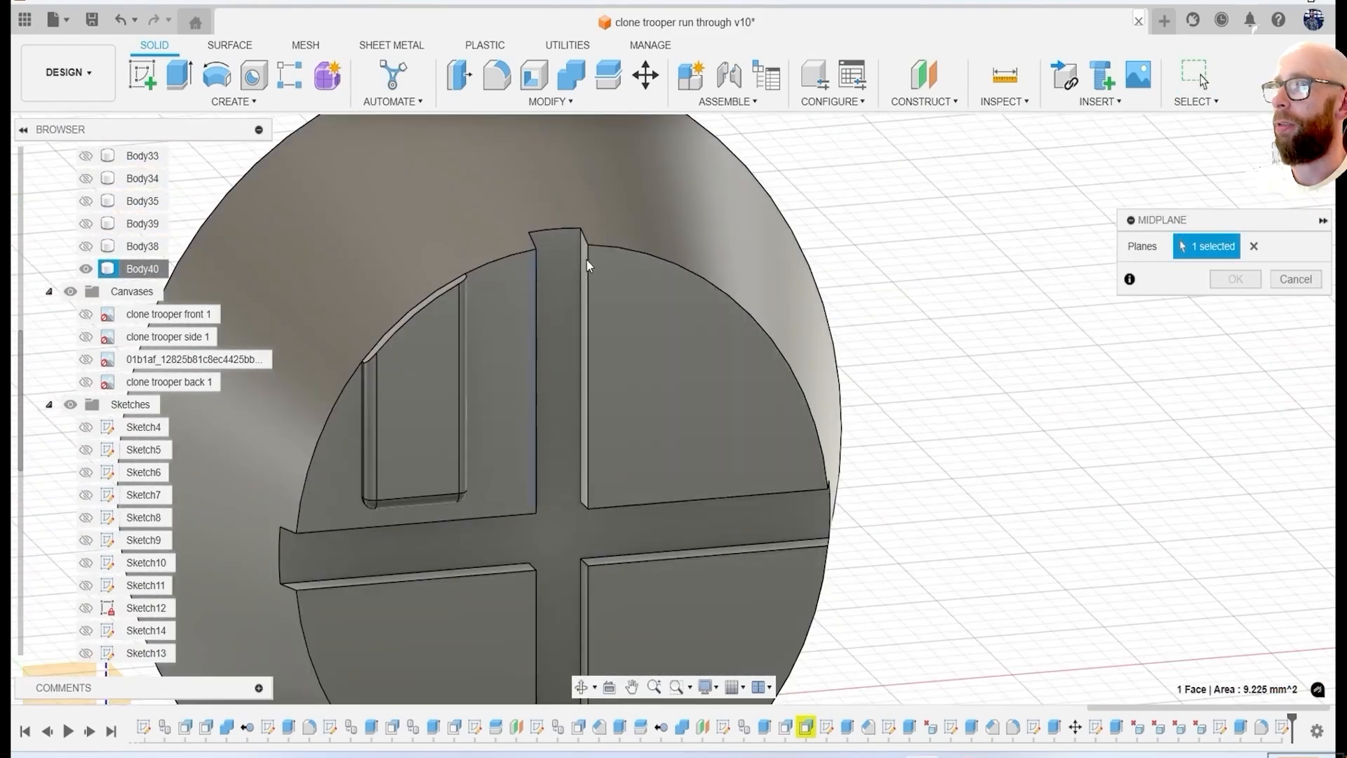
left_click(588, 258)
left_click(1235, 280)
Split the disc body along the vertical midplane and remove the half without the raised block.
scroll(856, 275, "down", 3)
left_click(608, 75)
left_click(765, 281)
left_click(1248, 315)
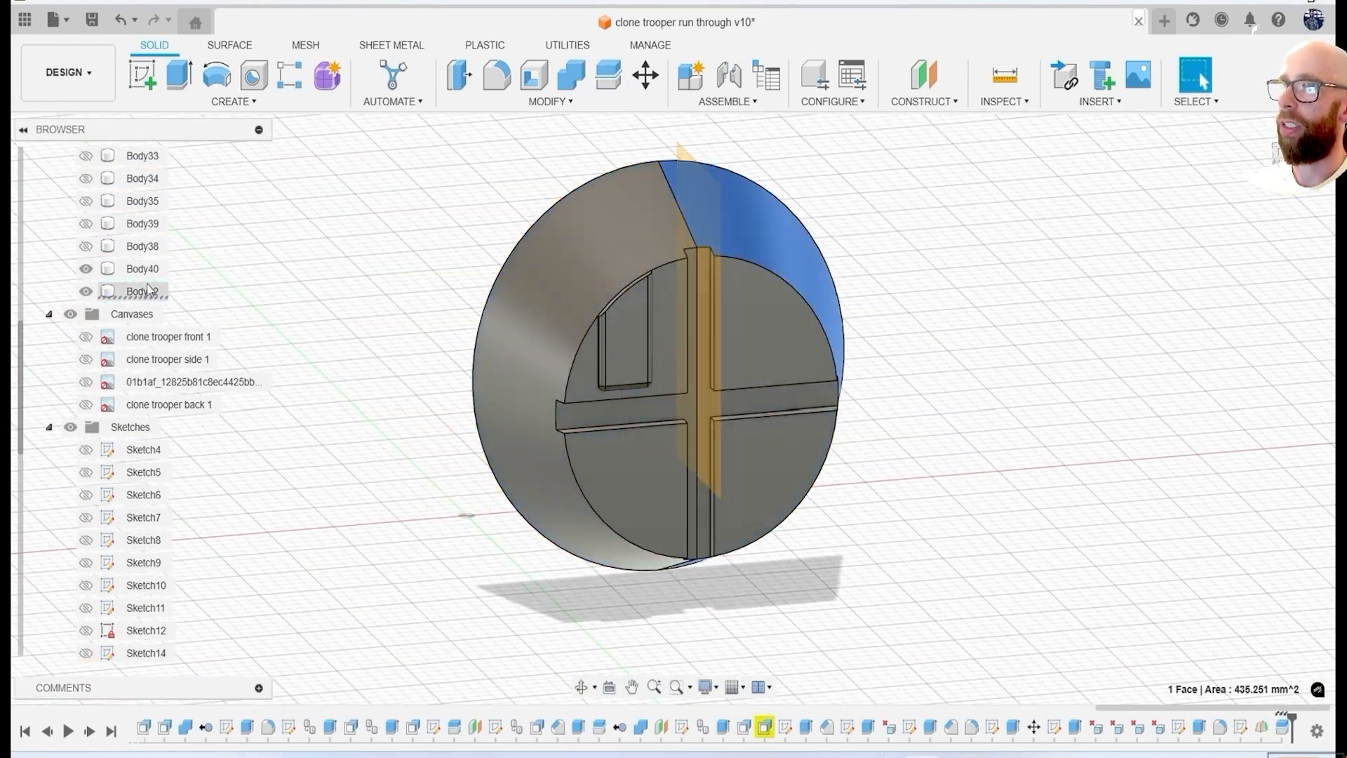
right_click(146, 292)
left_click(263, 587)
Construct a midplane between the upper and lower walls of the horizontal groove.
middle_click_drag(730, 449, 841, 231, "shift")
left_click(924, 102)
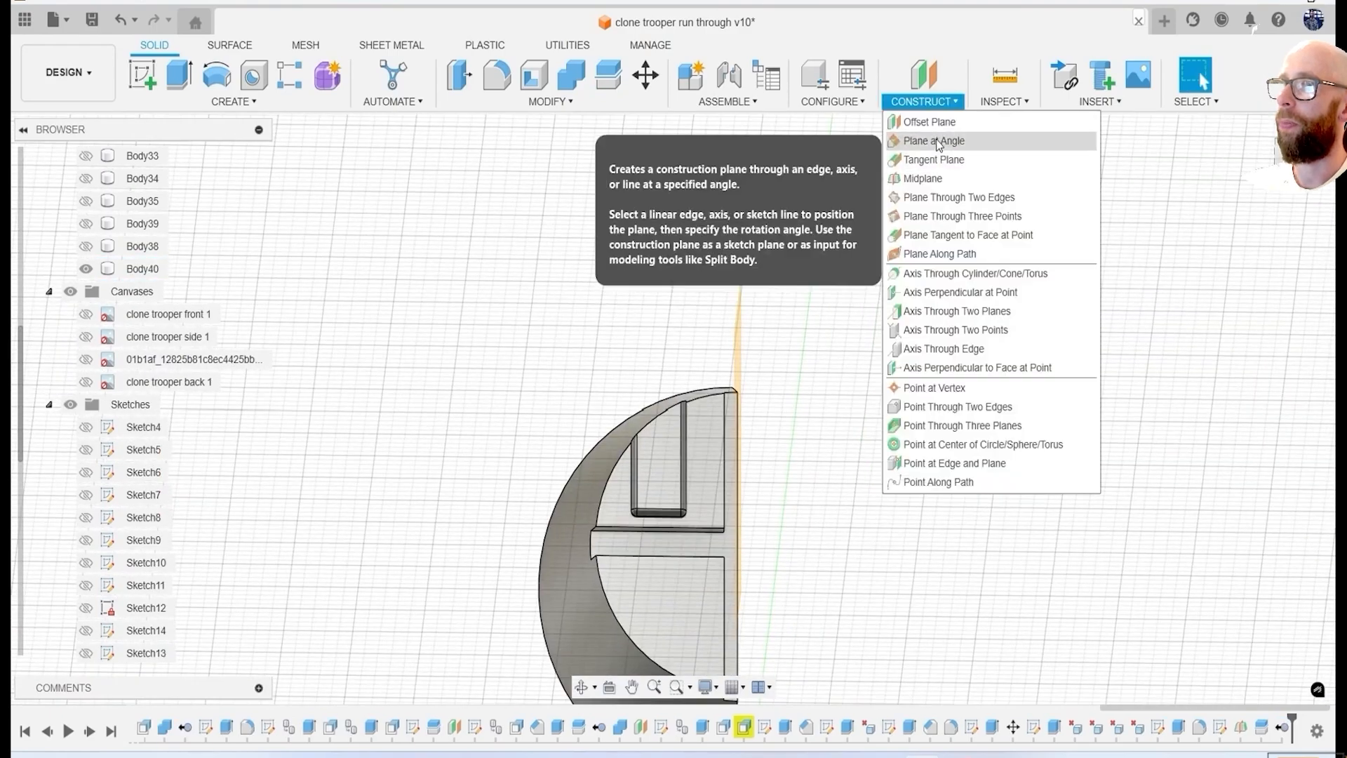
left_click(930, 177)
scroll(631, 537, "up", 6)
left_click(573, 509)
middle_click_drag(573, 509, 475, 328, "shift")
left_click(475, 334)
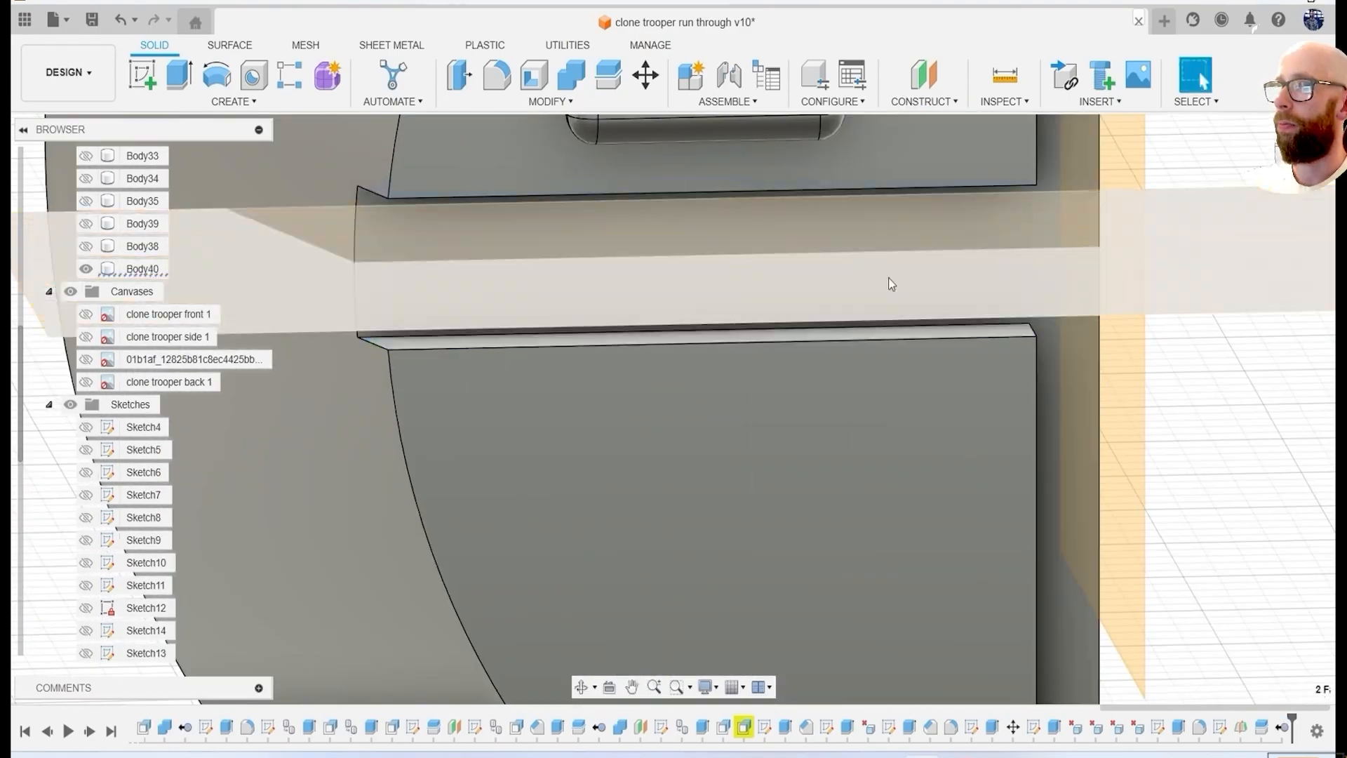
left_click(1235, 279)
Split the half disc along the horizontal midplane and remove the lower piece, keeping the quarter with the raised block.
scroll(855, 271, "down", 5)
left_click(608, 75)
left_click(805, 377)
key("Return")
right_click(147, 291)
left_click(186, 599)
Mirror the quarter disc body across the vertical midplane to form the upper half of the disc.
middle_click_drag(702, 491, 887, 291, "shift")
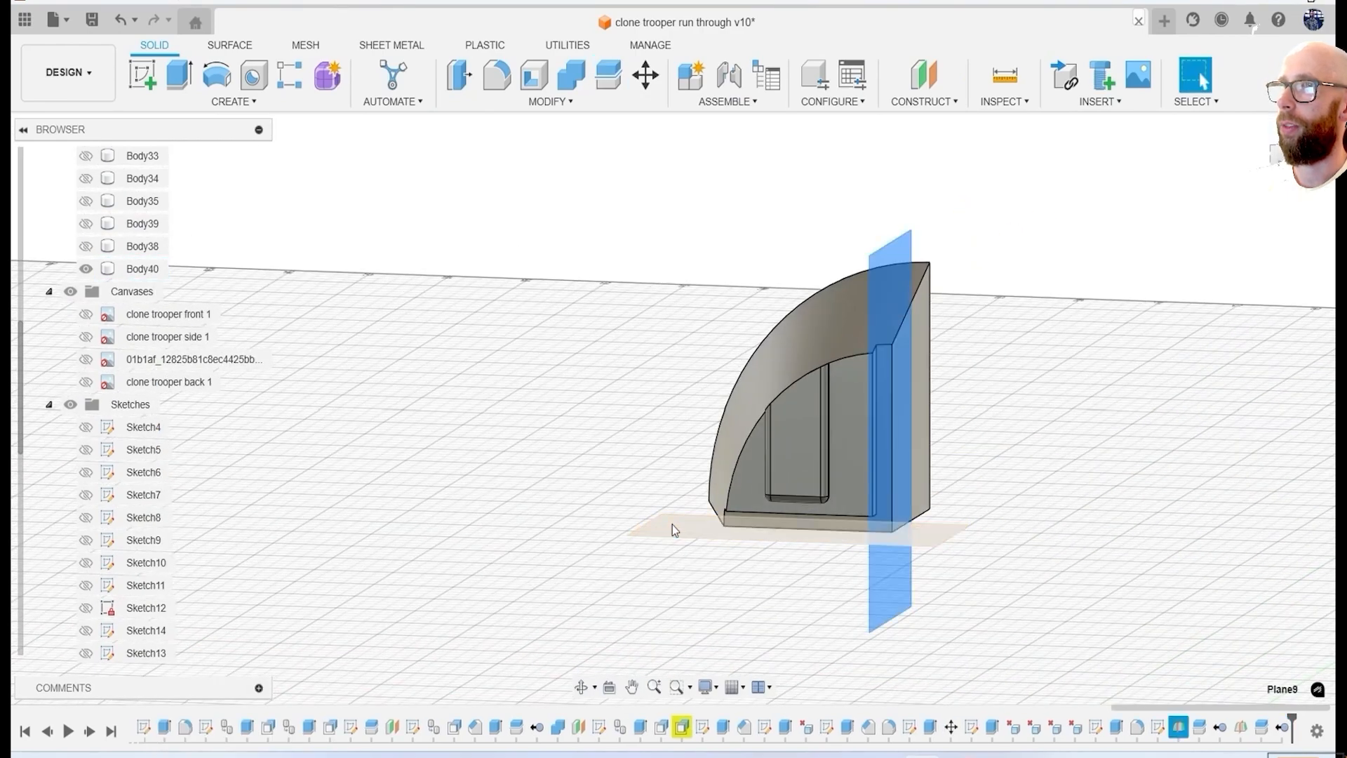
left_click(233, 102)
left_click(209, 505)
left_click(821, 393)
left_click(1230, 307)
left_click(913, 351)
key("Return")
Mirror the half disc body across its flat lower face with the Join operation to complete the disc.
right_click(611, 243)
left_click(611, 191)
left_click(901, 395)
middle_click_drag(1005, 513, 876, 570, "shift")
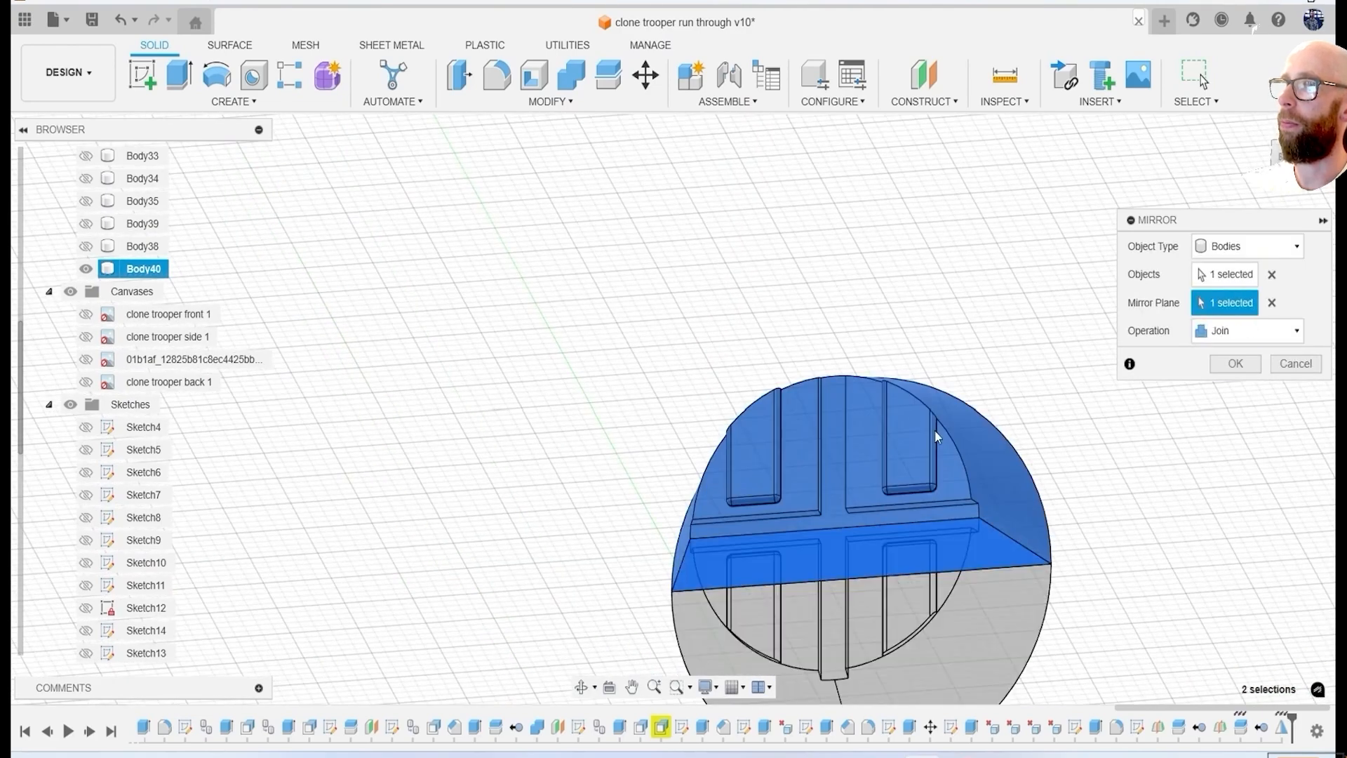
key("Return")
Try a 0.1 mm fillet on the edges of the completed disc.
middle_click_drag(1052, 445, 769, 370, "shift")
scroll(644, 282, "up", 5)
key("f")
left_click(643, 276)
left_click(517, 393)
scroll(702, 365, "down", 4)
left_click_drag(781, 656, 379, 266)
type(".1")
left_click(1293, 545)
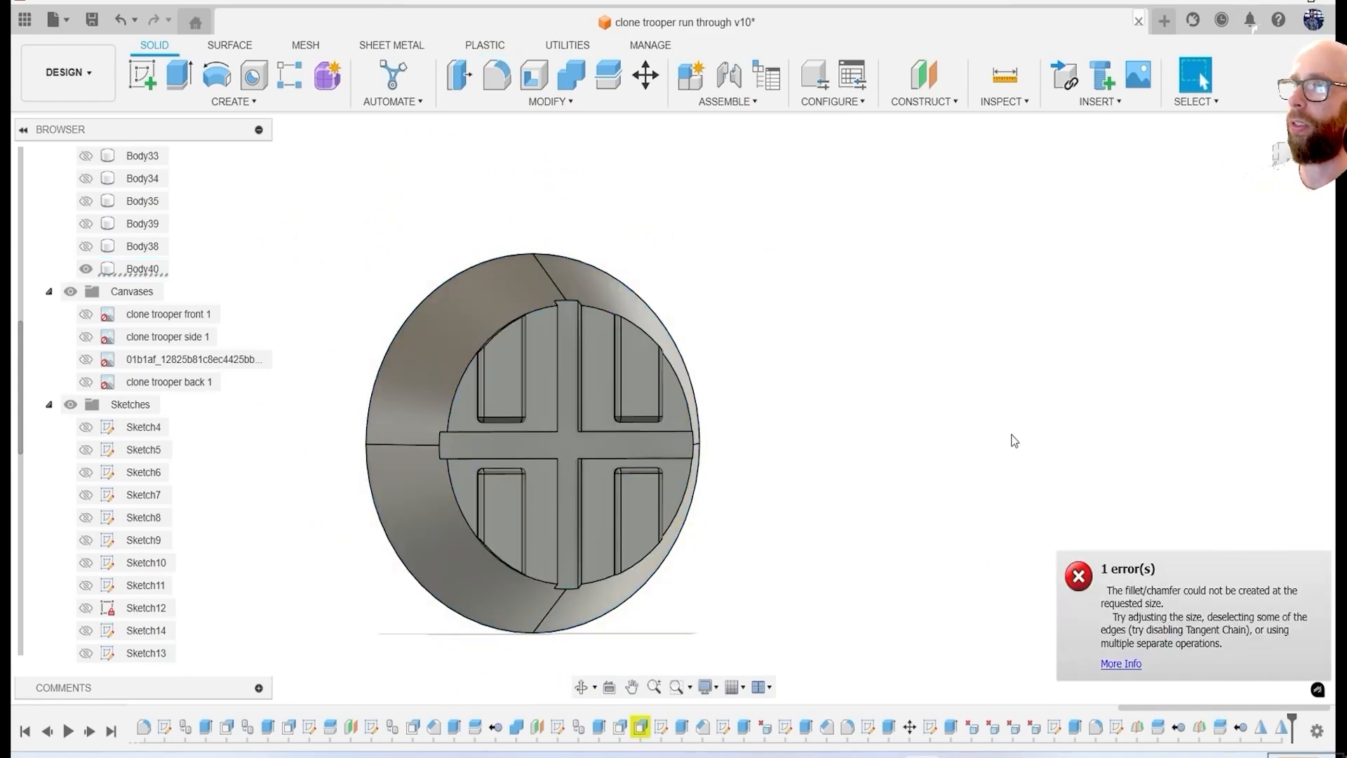
scroll(516, 320, "up", 5)
scroll(461, 368, "down", 3)
middle_click_drag(461, 368, 293, 312, "shift")
scroll(327, 275, "up", 5)
scroll(552, 329, "down", 3)
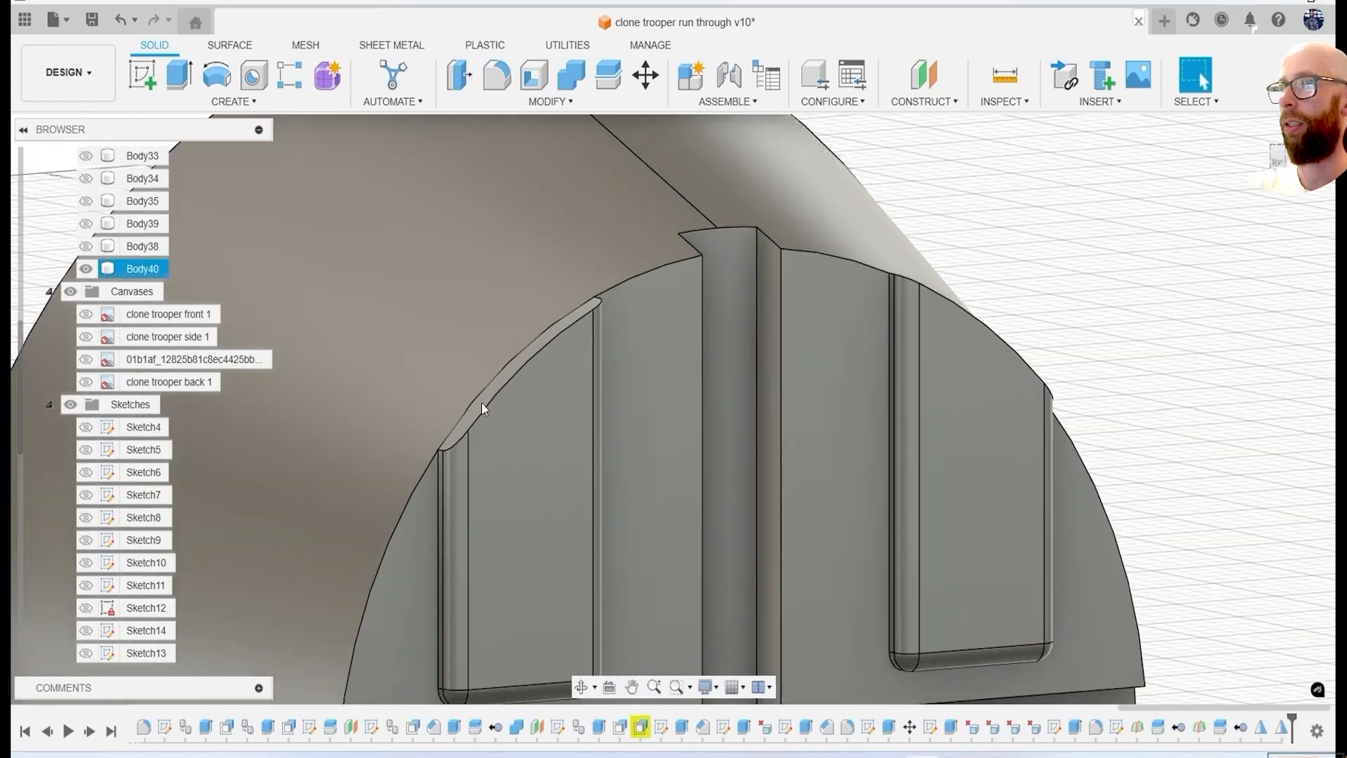
Delete the narrow sliver faces at the outer rim ends of the first two raised blocks on the disc.
scroll(553, 330, "up", 3)
left_click(666, 264)
key("Delete")
scroll(769, 245, "down", 5)
middle_click_drag(800, 268, 609, 326, "shift")
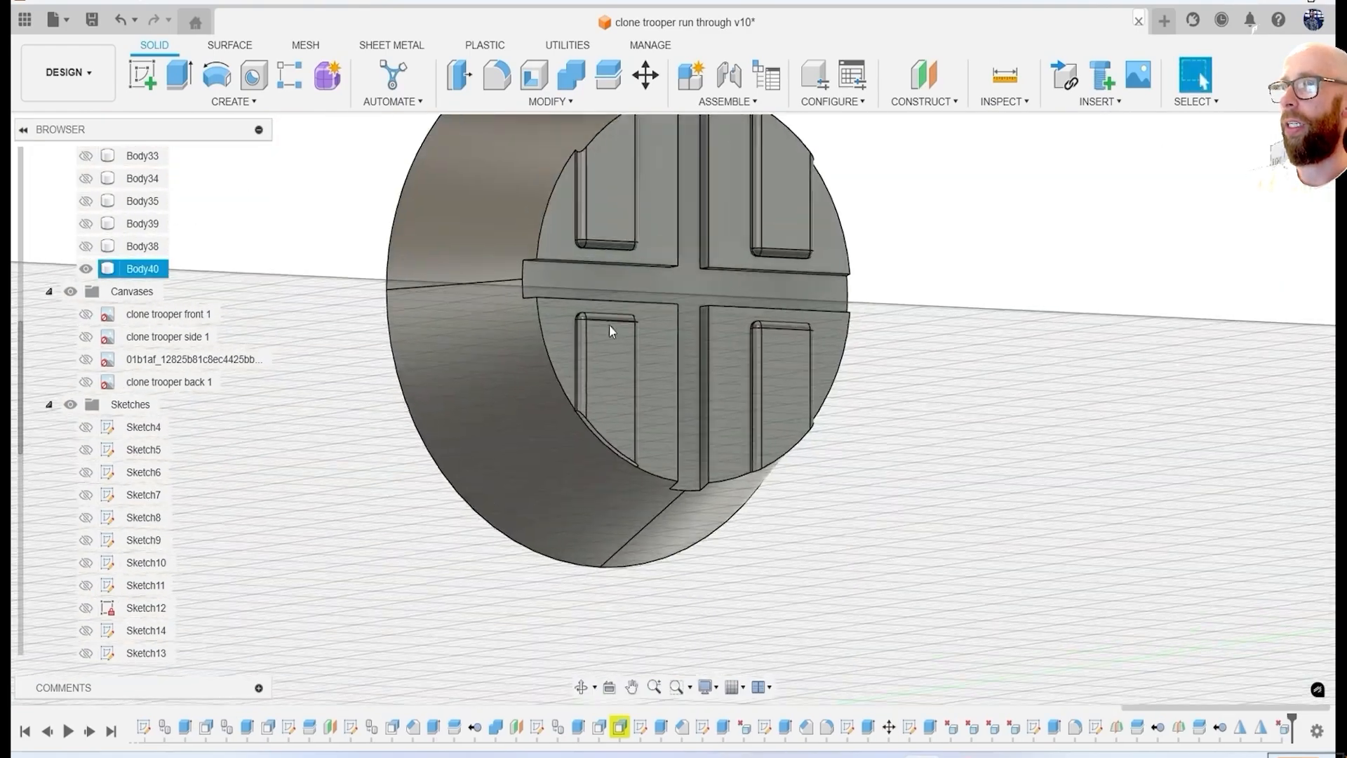
scroll(590, 400, "up", 5)
left_click(587, 532)
scroll(593, 539, "up", 2)
left_click(591, 553)
key("Delete")
scroll(763, 344, "down", 5)
Delete the matching sliver faces at the rim ends of the other two raised blocks.
middle_click_drag(763, 344, 755, 424, "shift")
scroll(721, 456, "up", 5)
left_click(720, 456)
key("Delete")
scroll(790, 326, "down", 5)
scroll(765, 319, "up", 5)
left_click(737, 358)
key("Delete")
scroll(764, 312, "down", 6)
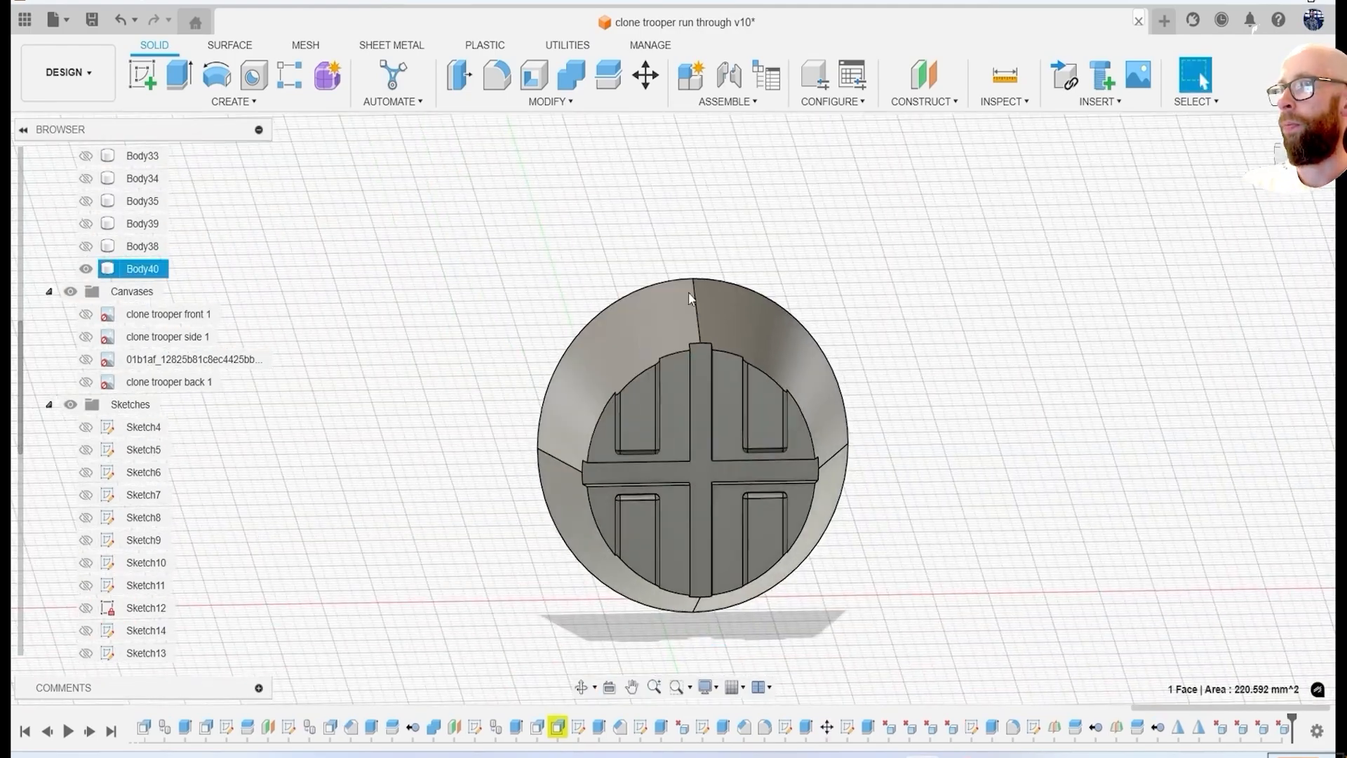
Remove the seams on the disc's tapered outer wall by deleting its split faces.
middle_click_drag(675, 210, 695, 155, "shift")
left_click(799, 393)
key("Delete")
Fillet all edges of the cleaned disc body with a 0.1 mm radius.
middle_click_drag(924, 517, 625, 383, "shift")
scroll(620, 384, "up", 3)
type("f")
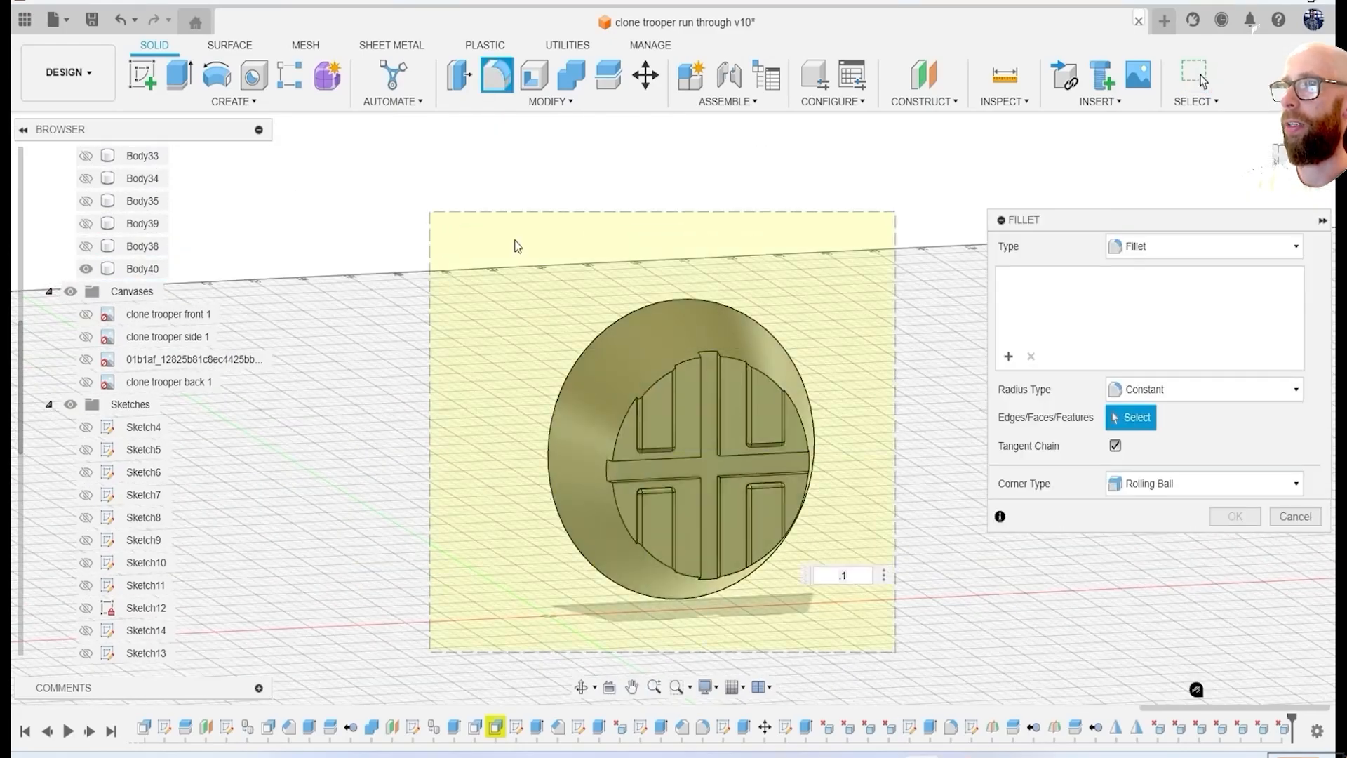
type(".2")
key("BackSpace")
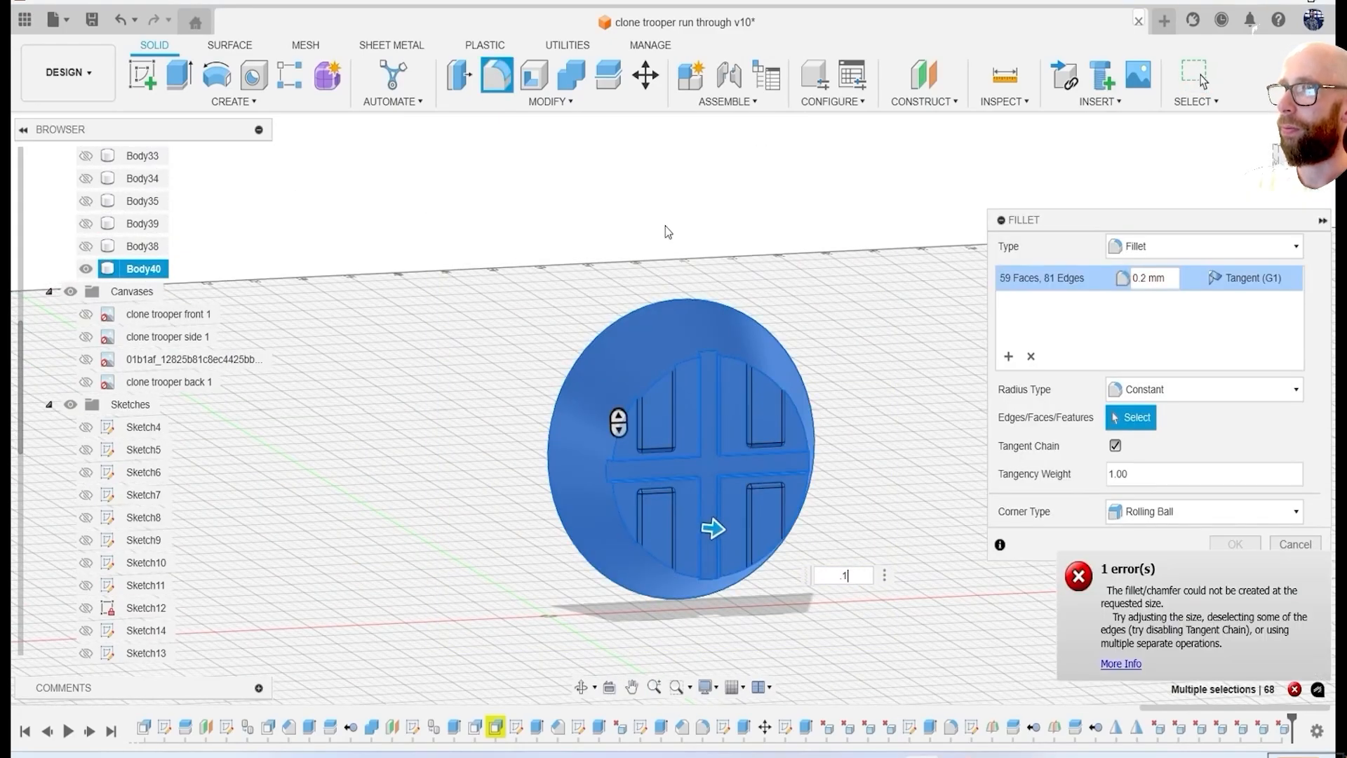
type("1")
key("Return")
Unisolate the disc body to bring back the rest of the helmet and hide the reference canvases.
right_click(147, 272)
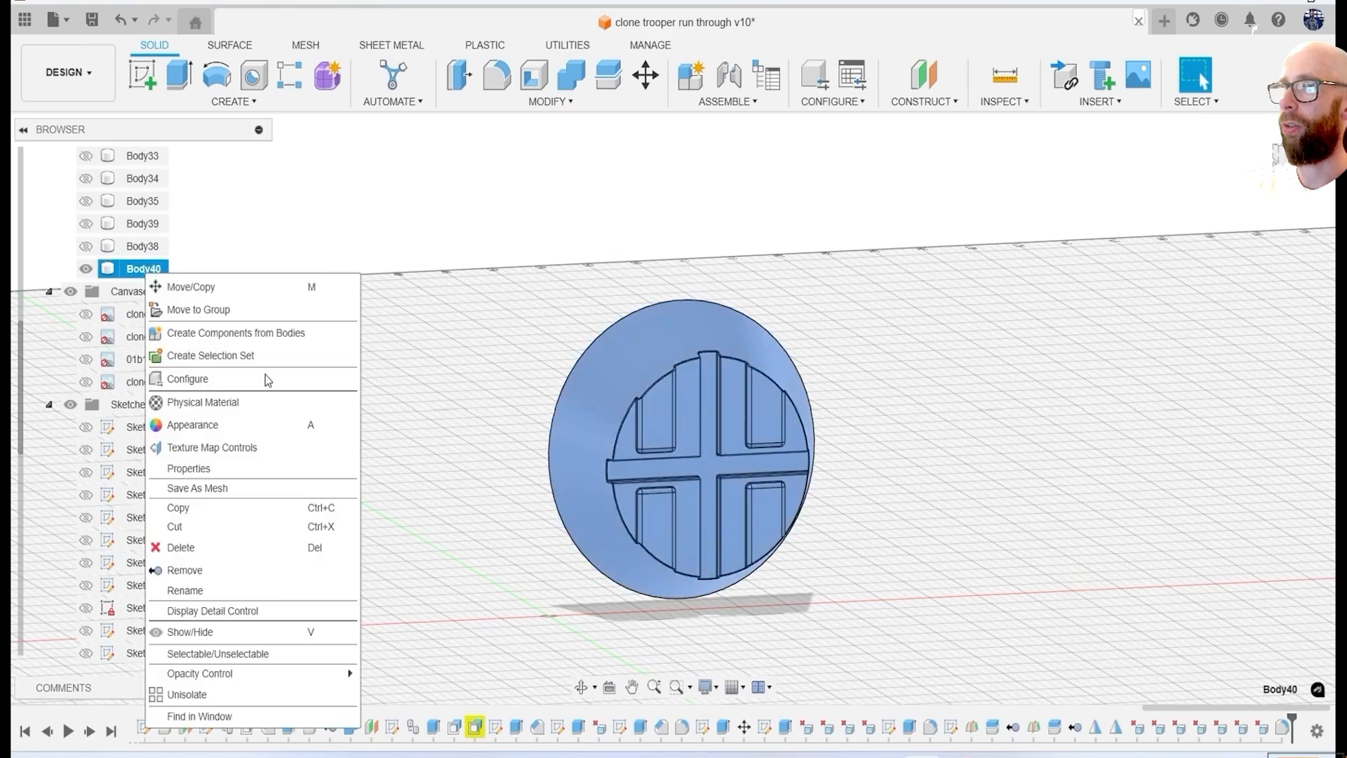
left_click(195, 694)
left_click(71, 292)
scroll(1053, 625, "down", 4)
middle_click_drag(1060, 635, 977, 499)
Remove Body39 from the design and toggle the visibility of Body38.
left_click(105, 226)
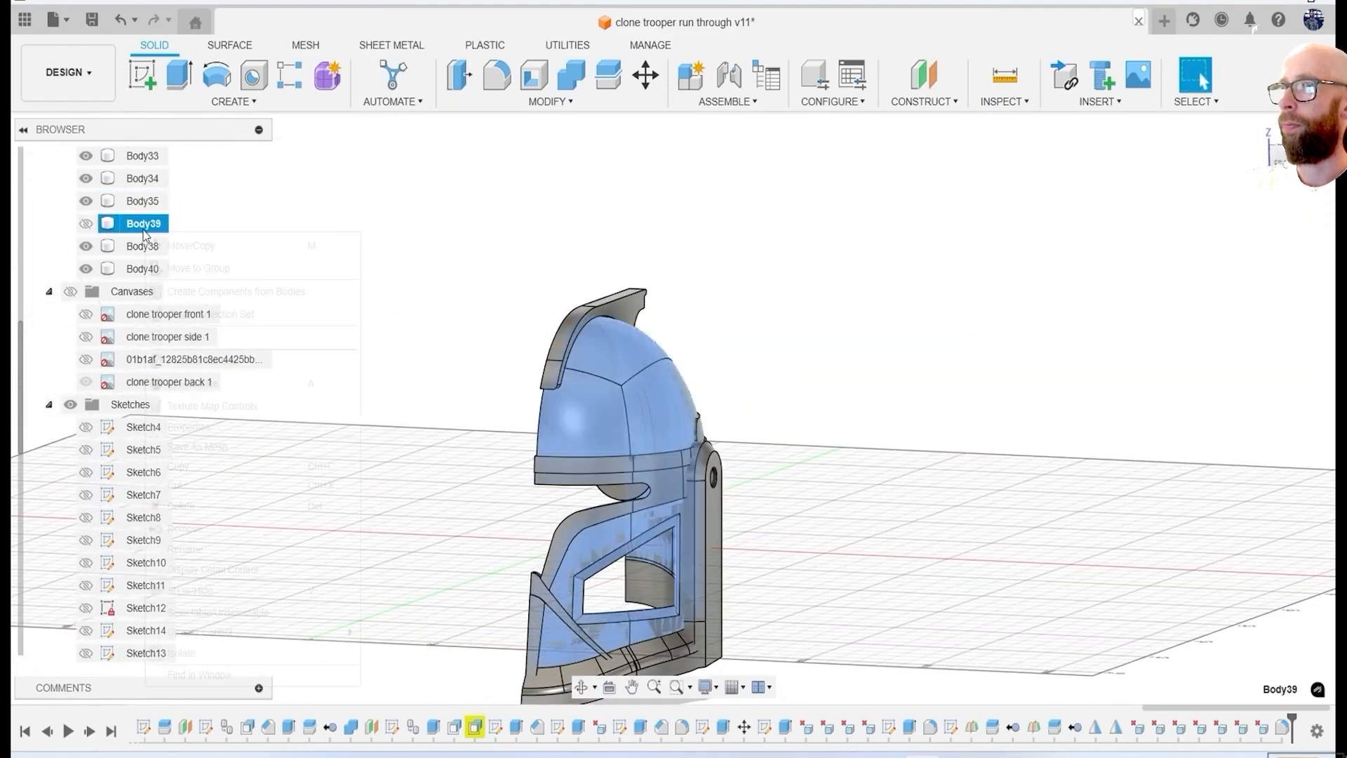
left_click(184, 528)
middle_click_drag(924, 514, 842, 358)
middle_click_drag(842, 379, 810, 523, "shift")
scroll(809, 524, "up", 3)
left_click(85, 223)
middle_click_drag(819, 382, 1030, 506, "shift")
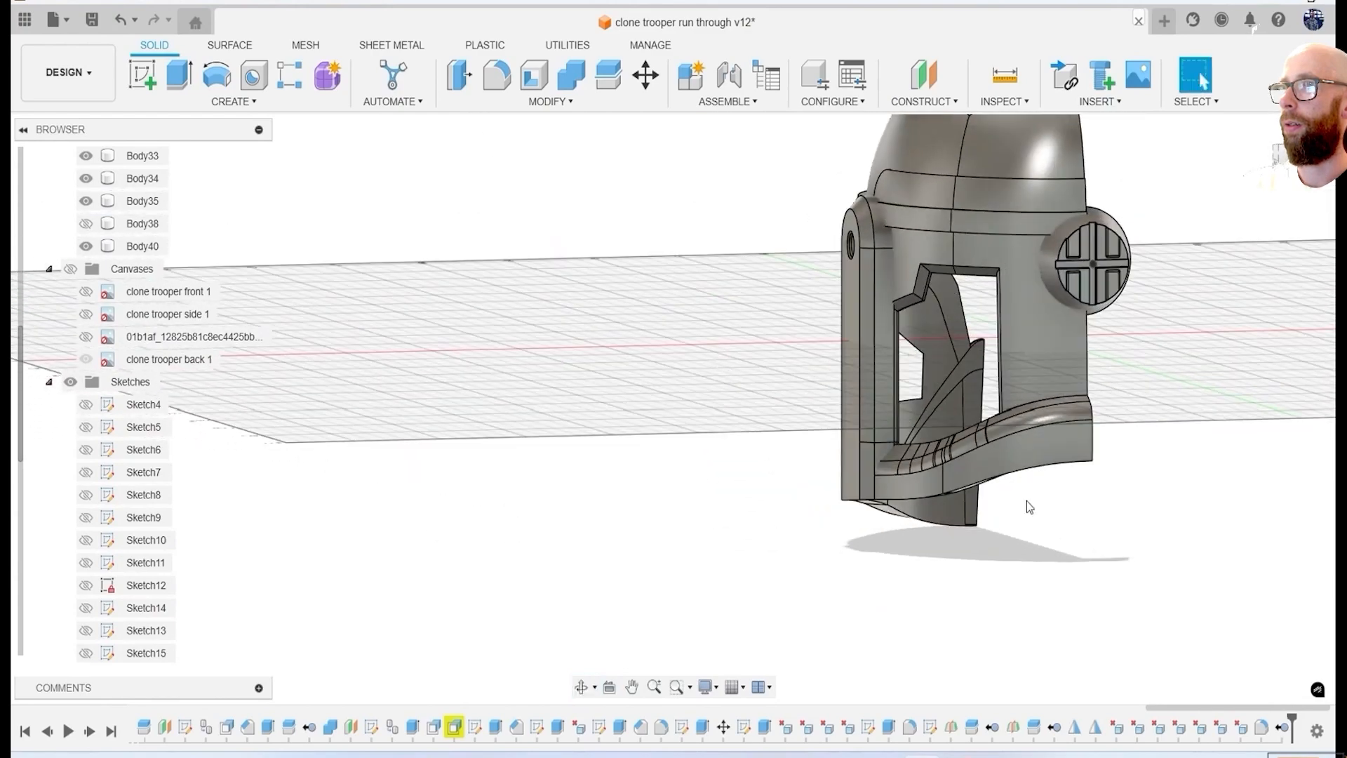
middle_click_drag(996, 323, 1253, 361, "shift")
left_click(545, 103)
left_click(516, 167)
scroll(785, 343, "up", 2)
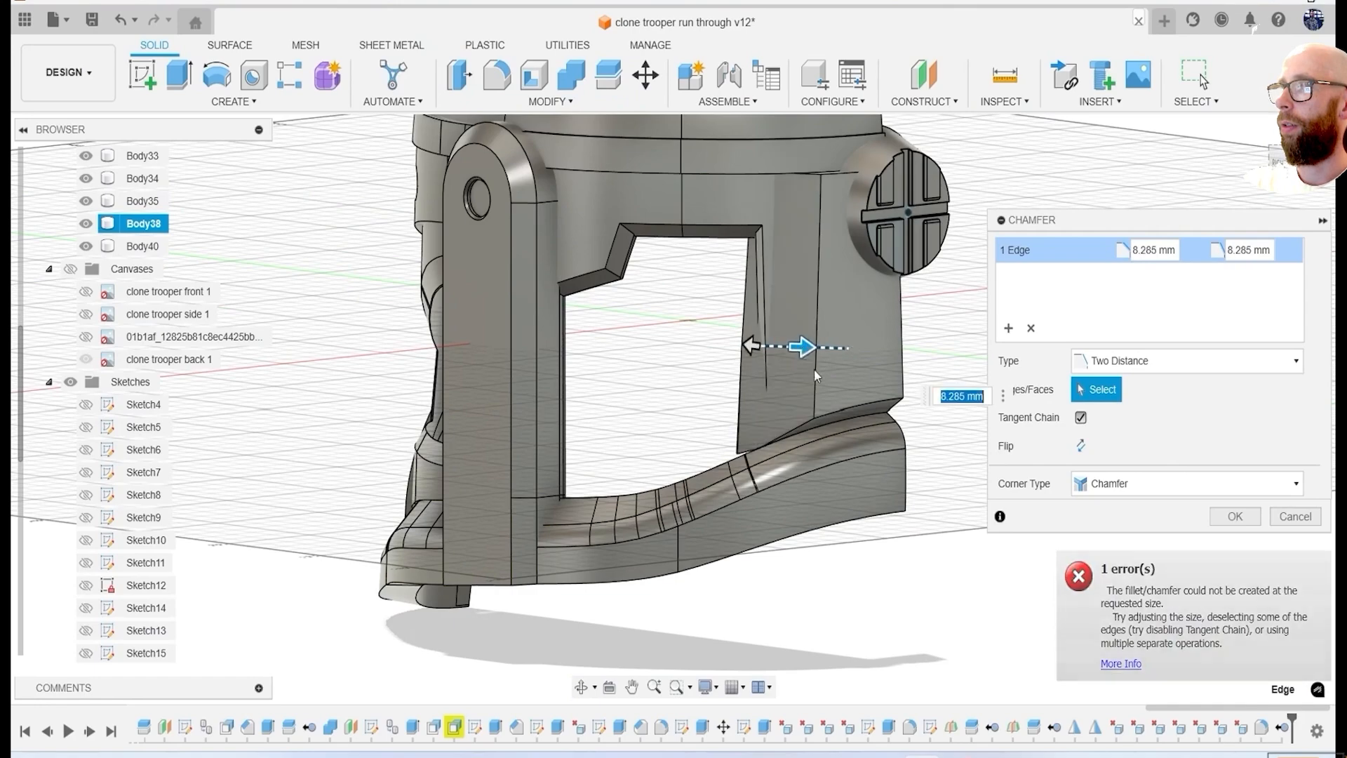
left_click_drag(803, 346, 775, 348)
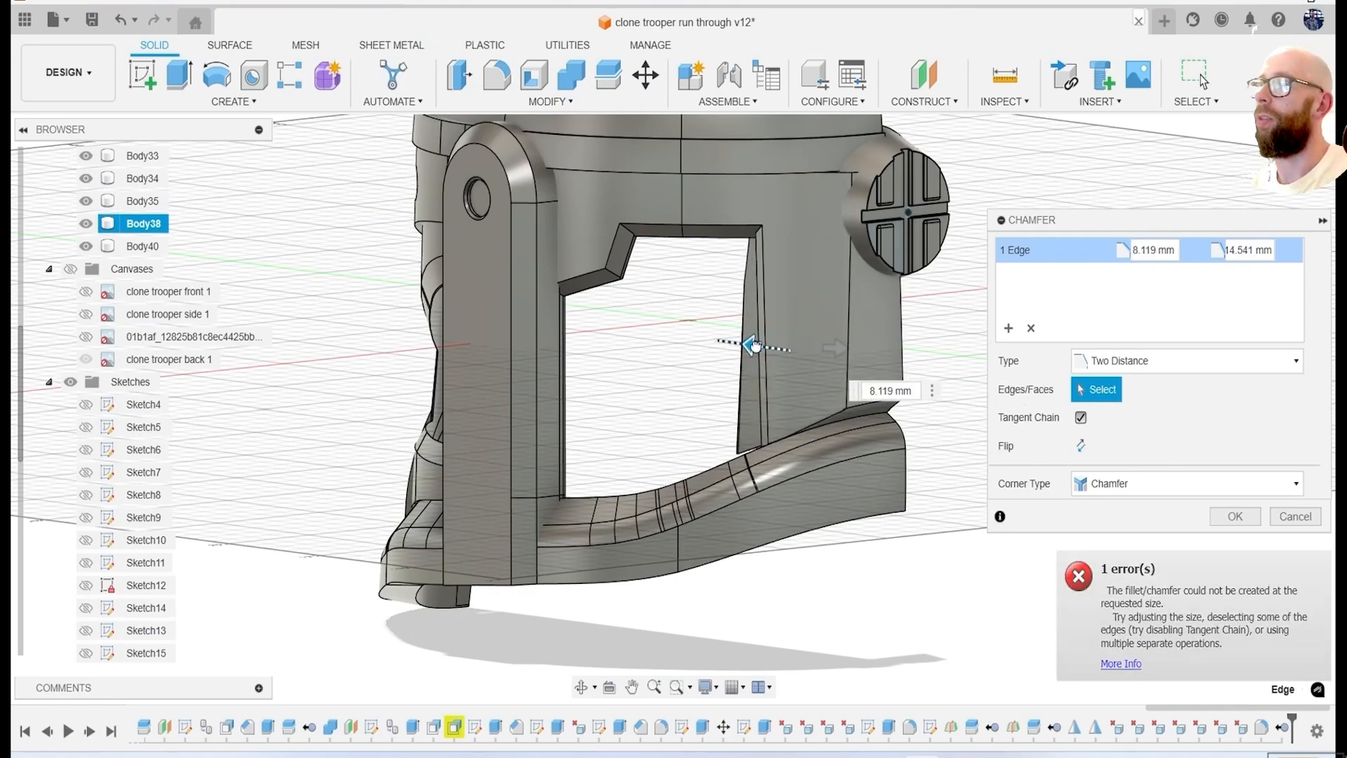
left_click_drag(786, 364, 789, 363)
middle_click_drag(788, 364, 748, 397, "shift")
scroll(748, 397, "up", 3)
left_click(1277, 520)
Chamfer the vertical edge of the raised rear panel beside the side opening with an equal distance of 3.429 mm.
scroll(906, 451, "down", 5)
middle_click_drag(905, 451, 786, 277, "shift")
left_click(551, 102)
left_click(479, 160)
left_click(1137, 363)
middle_click_drag(846, 491, 828, 351, "shift")
mouse_move(798, 309)
left_mouse_down()
mouse_move(813, 309)
mouse_move(799, 319)
left_mouse_up()
middle_click_drag(737, 365, 702, 348, "shift")
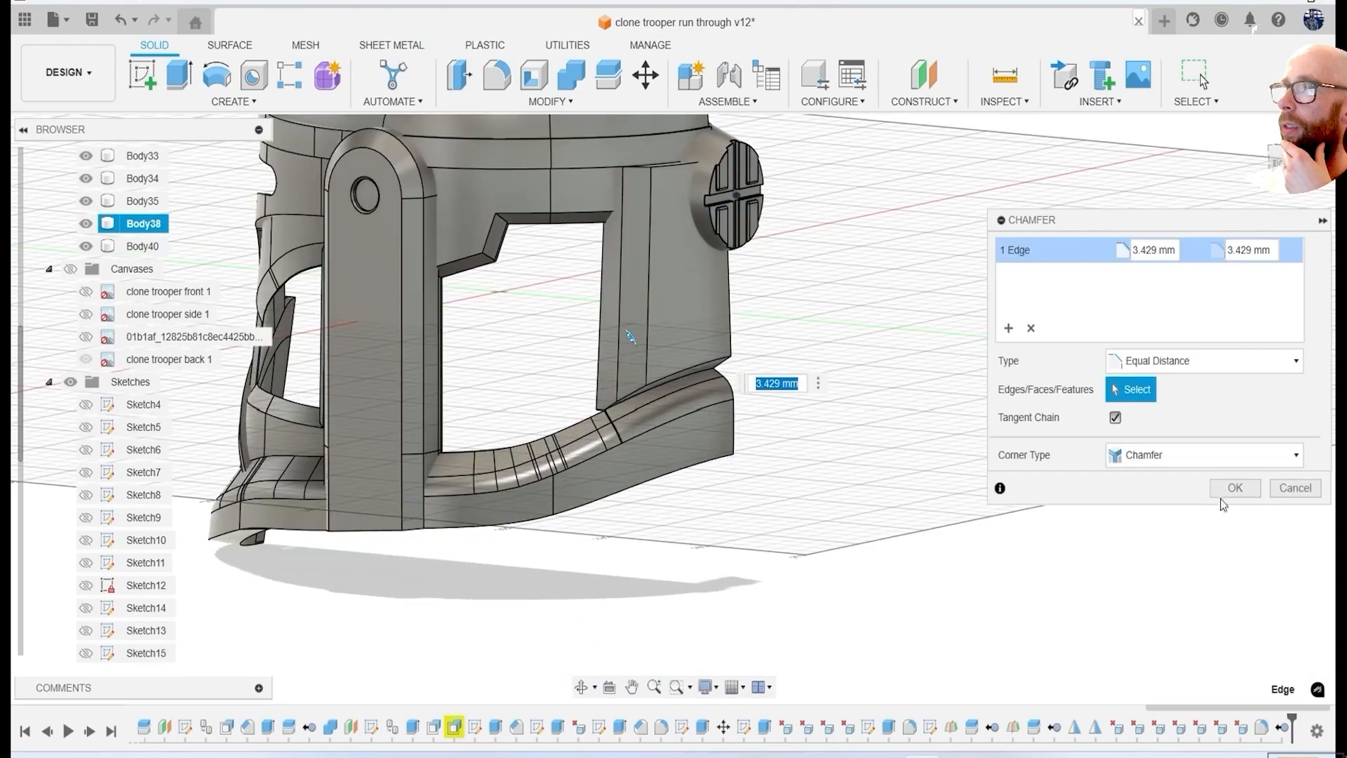
left_click(1229, 489)
Delete a face near the chamfered rear panel and undo the deletion.
scroll(604, 189, "up", 6)
left_click(595, 192)
scroll(633, 401, "down", 5)
key("Delete")
key("ctrl+z")
middle_click_drag(746, 454, 1011, 505, "shift")
scroll(941, 490, "down", 4)
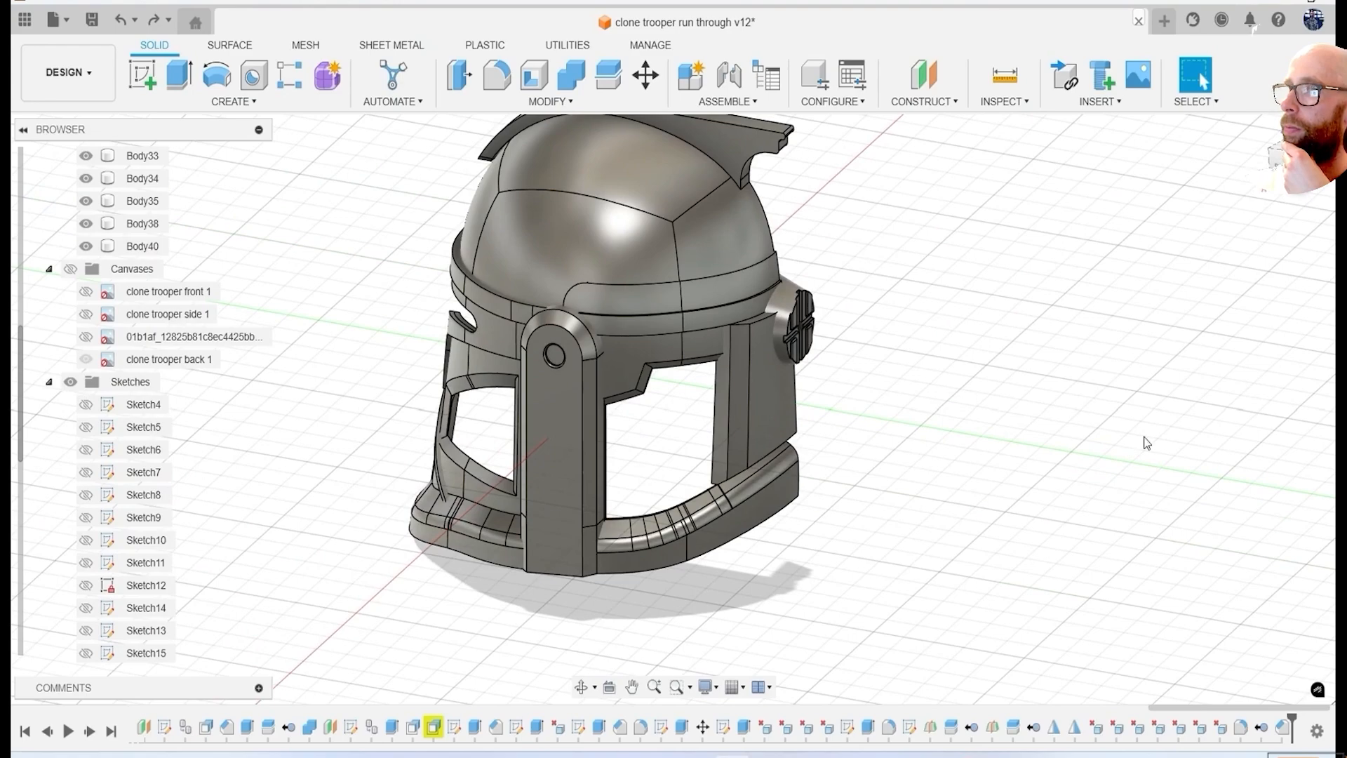
Chamfer the upper edges of the raised rear panel, including the chamfered corner, with an equal-distance chamfer up to the helmet band.
scroll(779, 315, "up", 6)
right_click(947, 184)
left_click(517, 103)
left_click(521, 161)
scroll(717, 379, "up", 3)
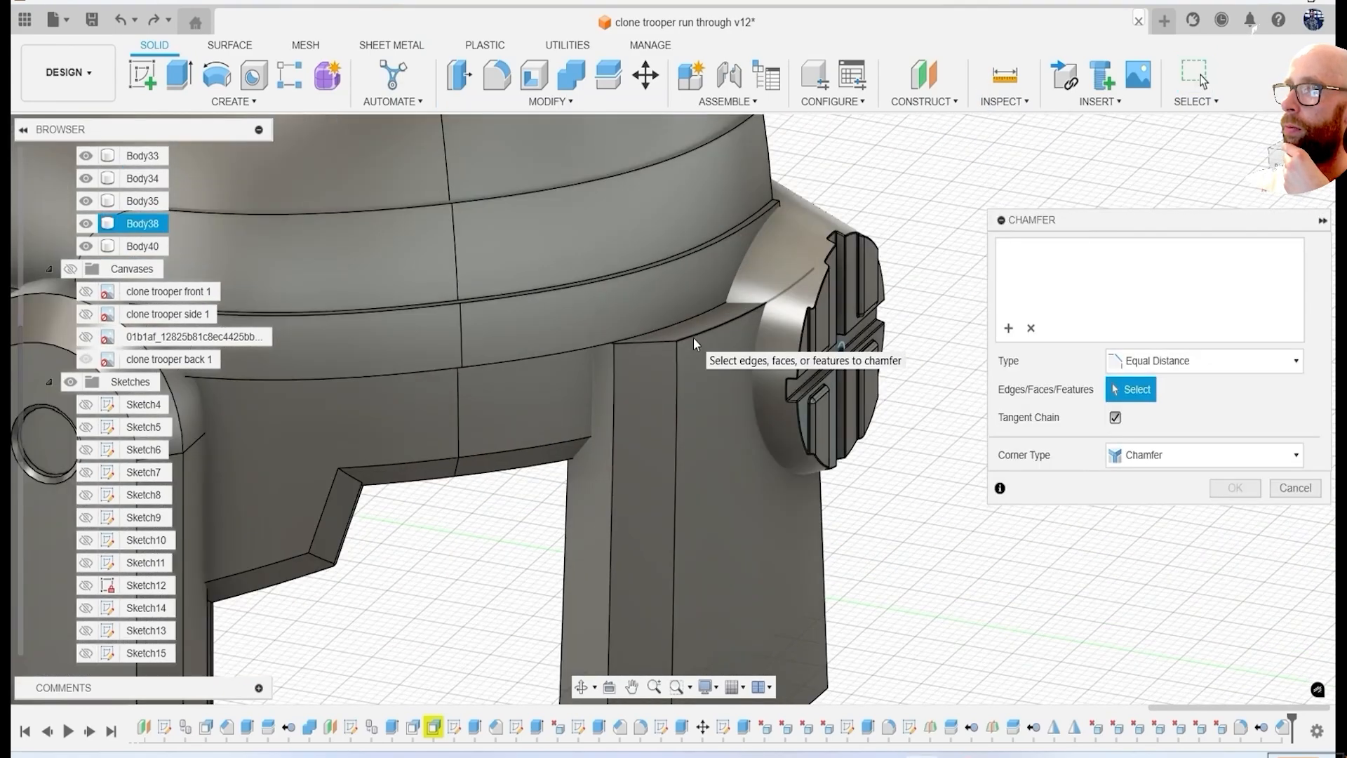
left_click(655, 336)
scroll(658, 342, "up", 4)
left_click(682, 341)
scroll(712, 365, "up", 2)
middle_click_drag(713, 365, 807, 421, "shift")
scroll(712, 398, "down", 4)
scroll(812, 428, "up", 5)
left_click(1235, 489)
scroll(917, 441, "down", 4)
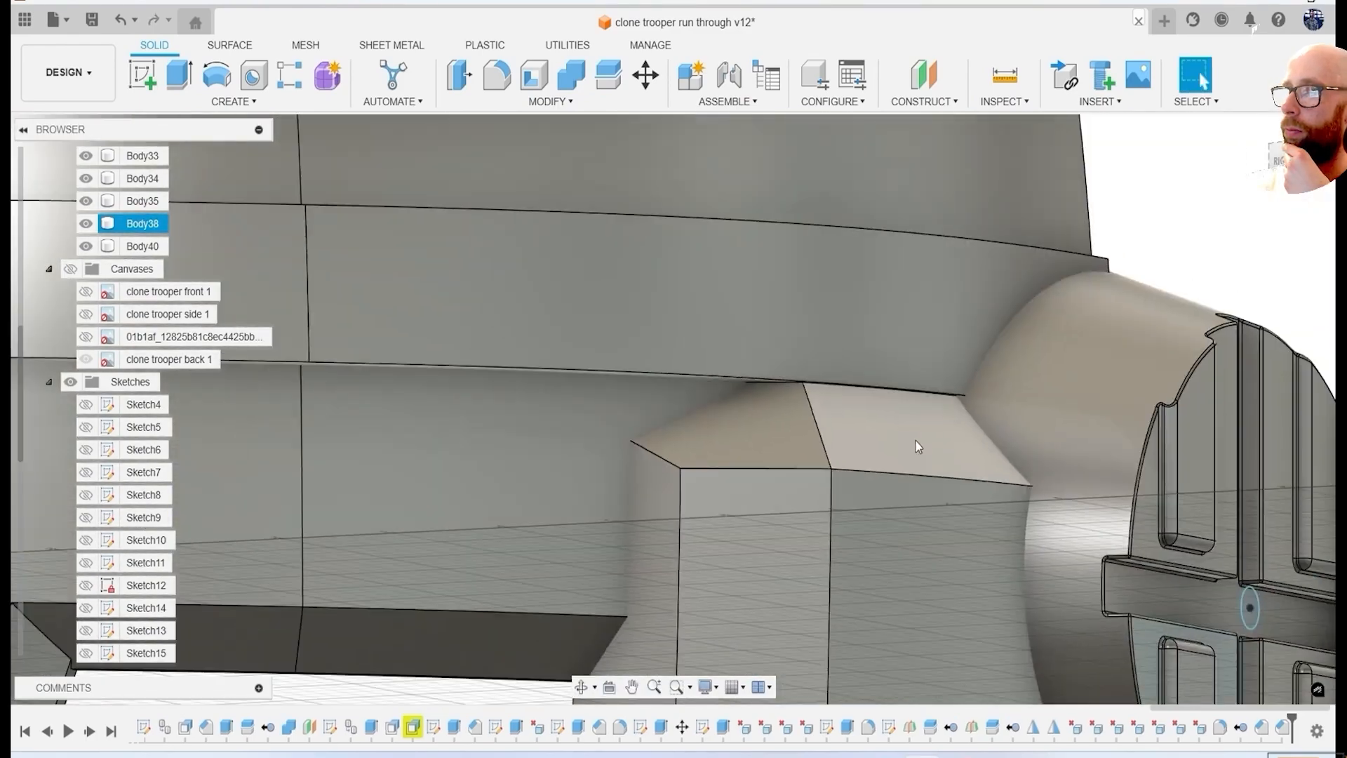
scroll(917, 442, "down", 8)
left_click_drag(916, 442, 905, 467, "shift")
middle_click_drag(905, 466, 1038, 520, "shift")
scroll(1053, 526, "up", 5)
right_click(1210, 307)
left_click(1207, 254)
left_click(800, 469)
middle_click_drag(800, 469, 653, 441, "shift")
left_click_drag(636, 430, 664, 398)
left_click(1297, 489)
Hide the other bodies and show only the half helmet shell Body34 together with the vertical construction plane Plane4.
scroll(765, 421, "down", 8)
middle_click_drag(765, 421, 680, 471, "shift")
scroll(680, 472, "down", 3)
middle_click_drag(477, 464, 881, 464, "shift")
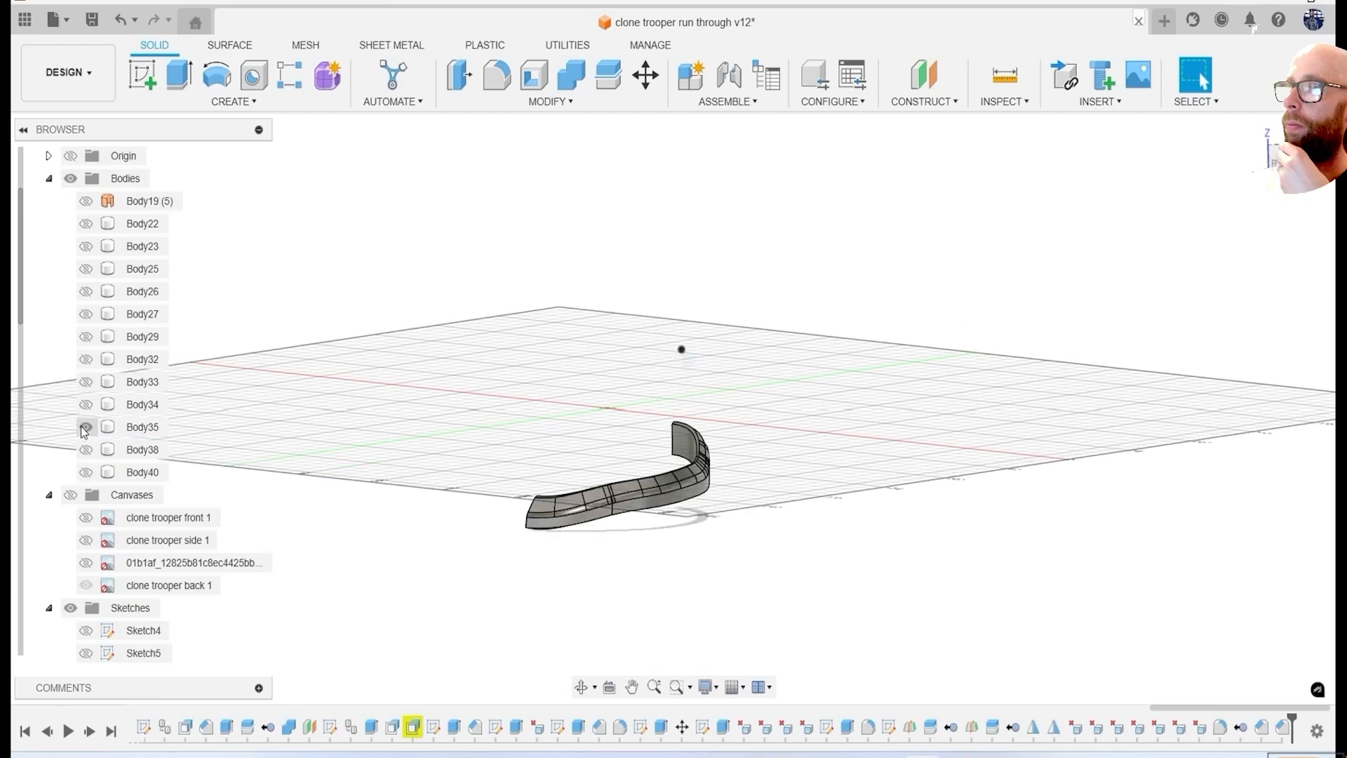
mouse_move(410, 414)
middle_mouse_down("shift")
mouse_move(557, 384)
mouse_move(787, 268)
middle_mouse_up("shift")
scroll(130, 568, "down", 2)
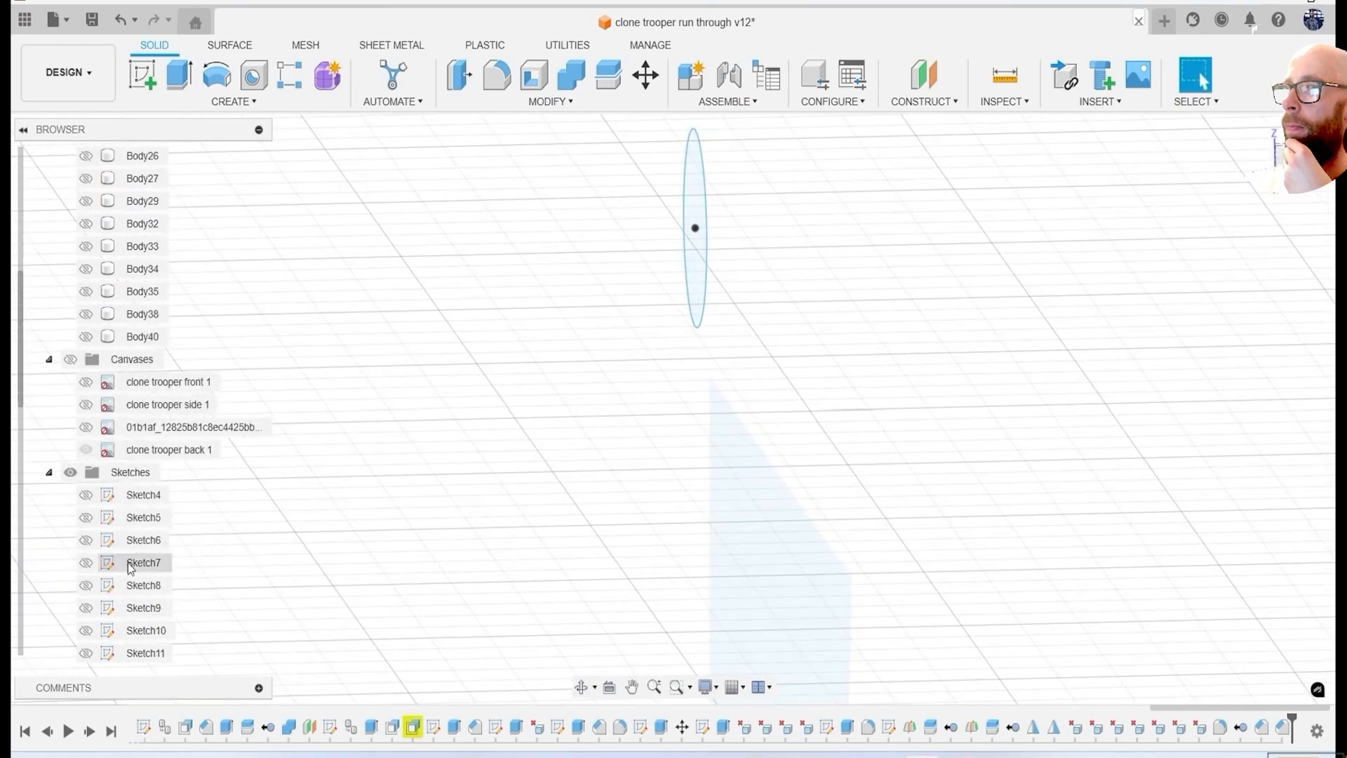
middle_click_drag(419, 460, 597, 491, "shift")
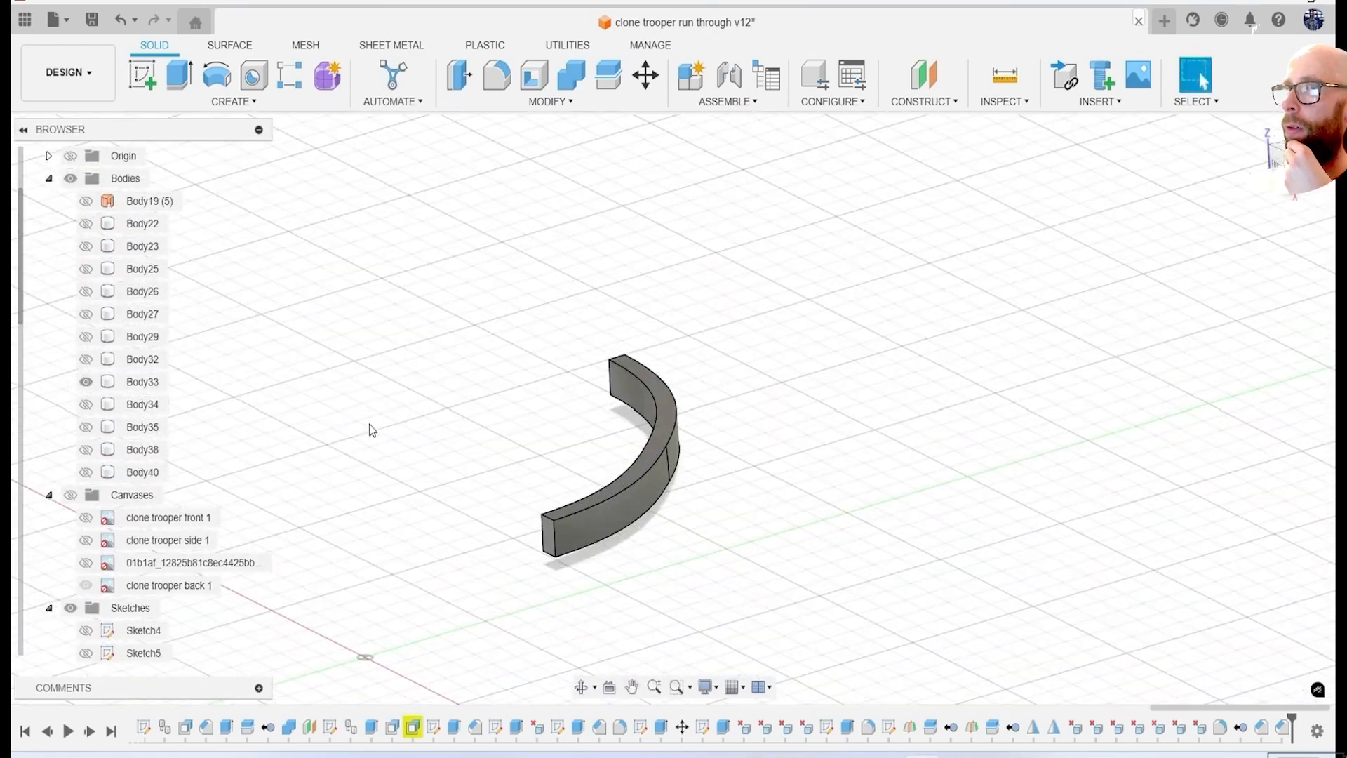
left_click(86, 382)
left_click(86, 405)
scroll(835, 393, "down", 4)
middle_click_drag(842, 403, 878, 442, "shift")
scroll(86, 567, "down", 2)
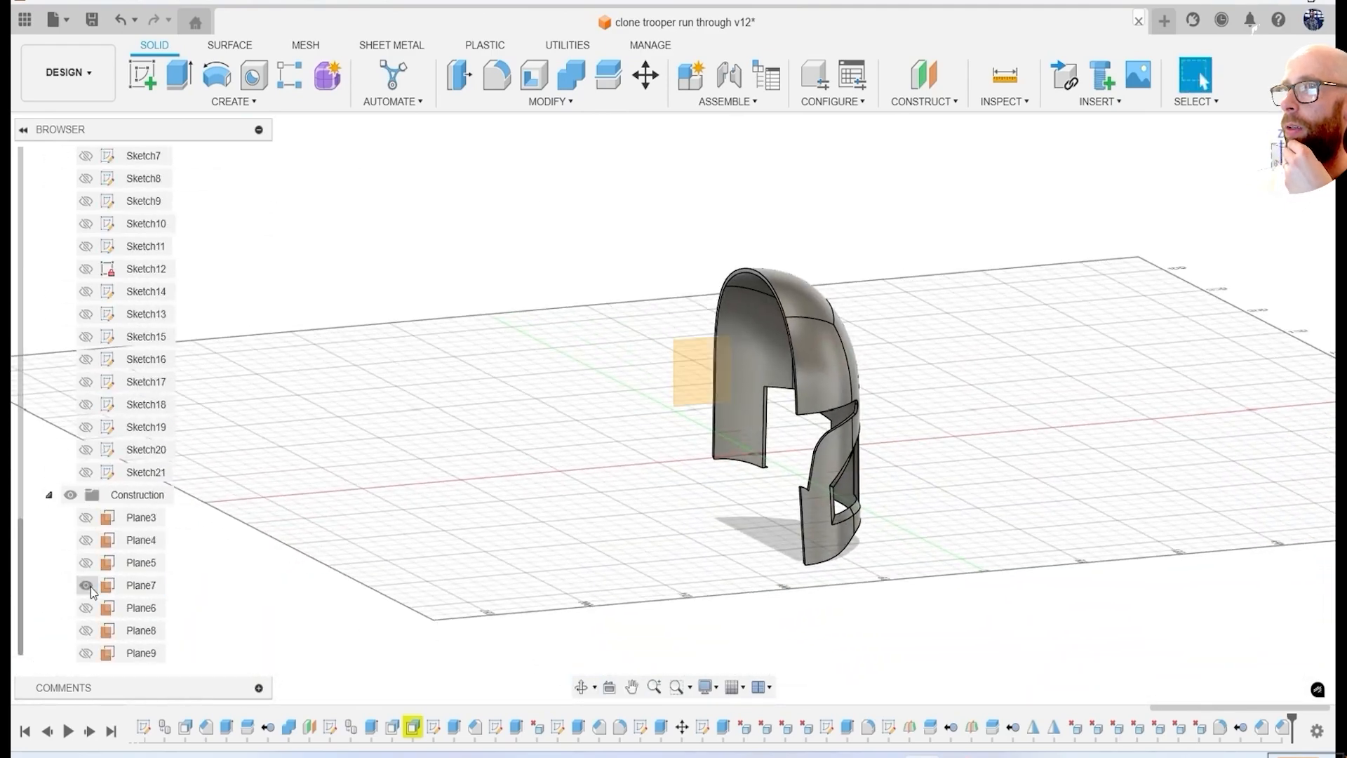
left_click(86, 540)
left_click(48, 495)
Mirror the half helmet shell across the vertical midplane to form the full shell.
left_click(234, 101)
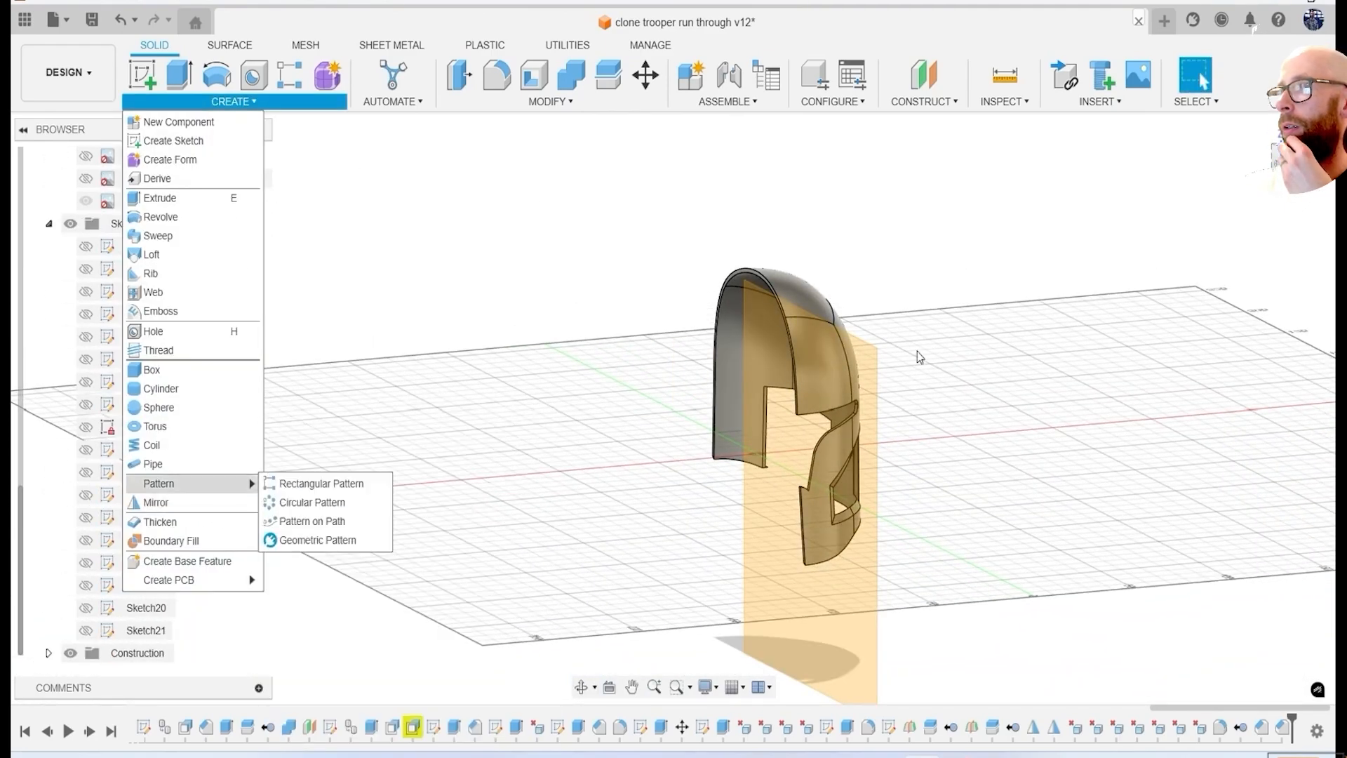
left_click(857, 337)
left_click(230, 102)
left_click(246, 503)
left_click(1248, 247)
left_click(1227, 287)
left_click(815, 309)
left_click(1235, 364)
middle_click_drag(1186, 541, 630, 518, "shift")
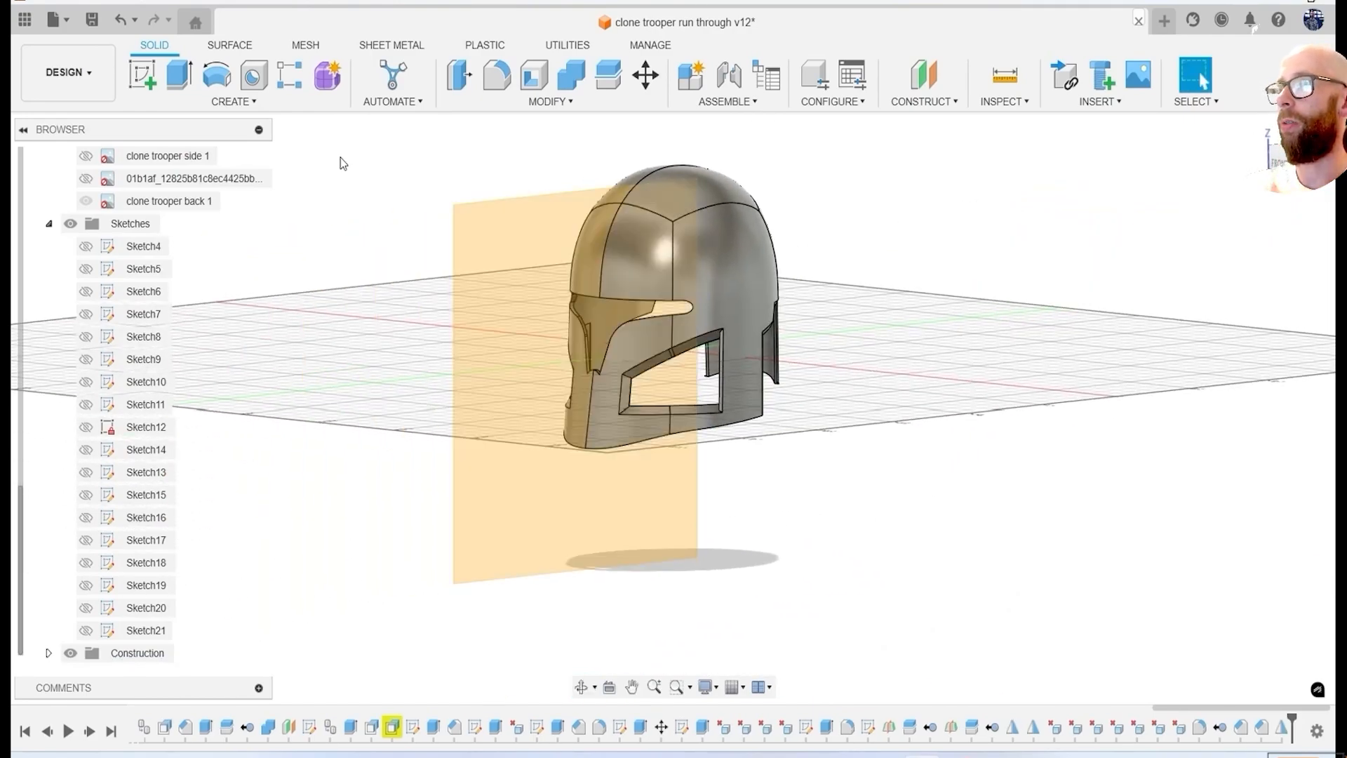
Show the helmet surface Body19 and thicken it 0.1 mm on one side as a new body.
left_click(85, 269)
middle_click_drag(716, 449, 769, 438, "shift")
left_click(201, 370)
left_click(150, 269)
middle_click_drag(758, 487, 927, 351, "shift")
scroll(859, 483, "up", 4)
type(".1")
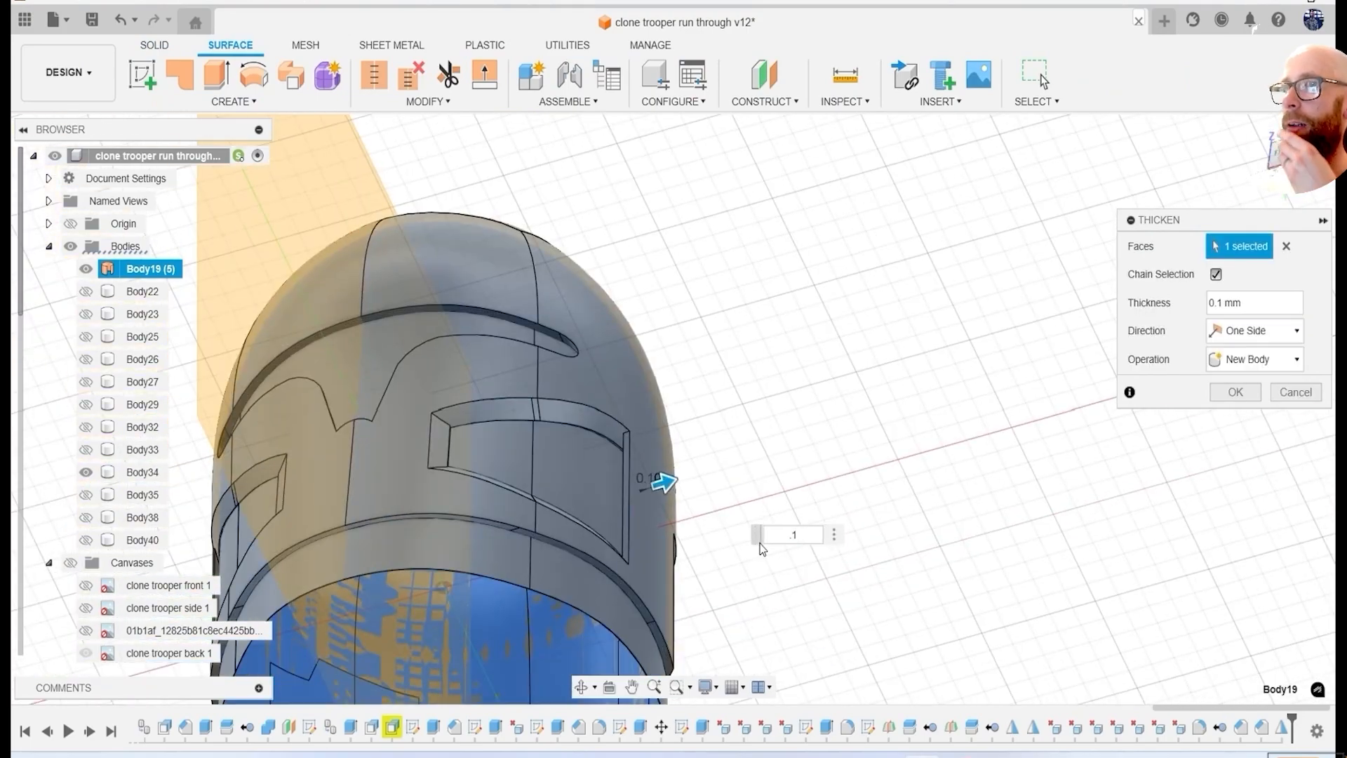
key("Return")
Cut the full helmet shell out of the thin thickened body with Combine, keeping the shell.
scroll(761, 548, "down", 4)
middle_click_drag(761, 547, 872, 363, "shift")
left_click(579, 77)
left_click(779, 532)
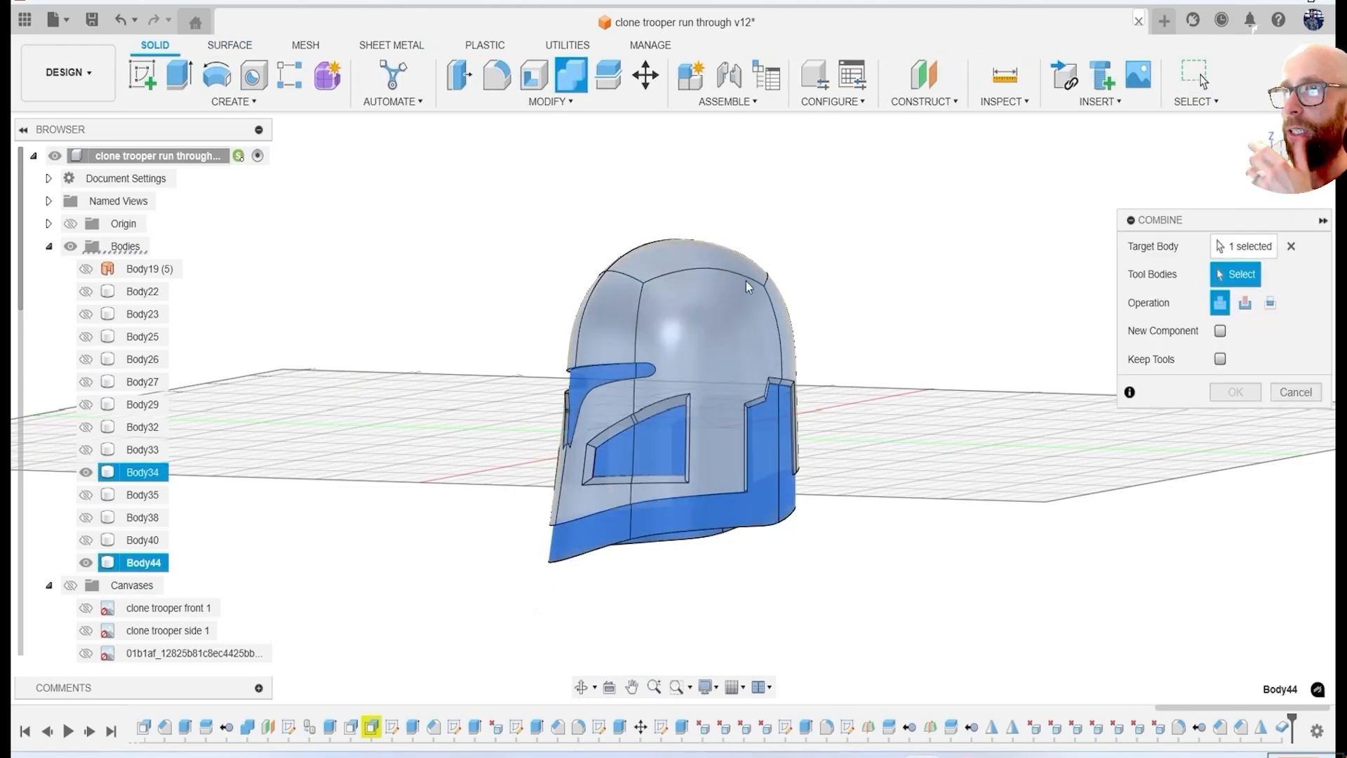
left_click(748, 283)
left_click(1245, 303)
left_click(1235, 392)
View the remaining thin pieces from the side and show Sketch16 over them.
middle_click_drag(393, 519, 554, 569, "shift")
left_click(1304, 165)
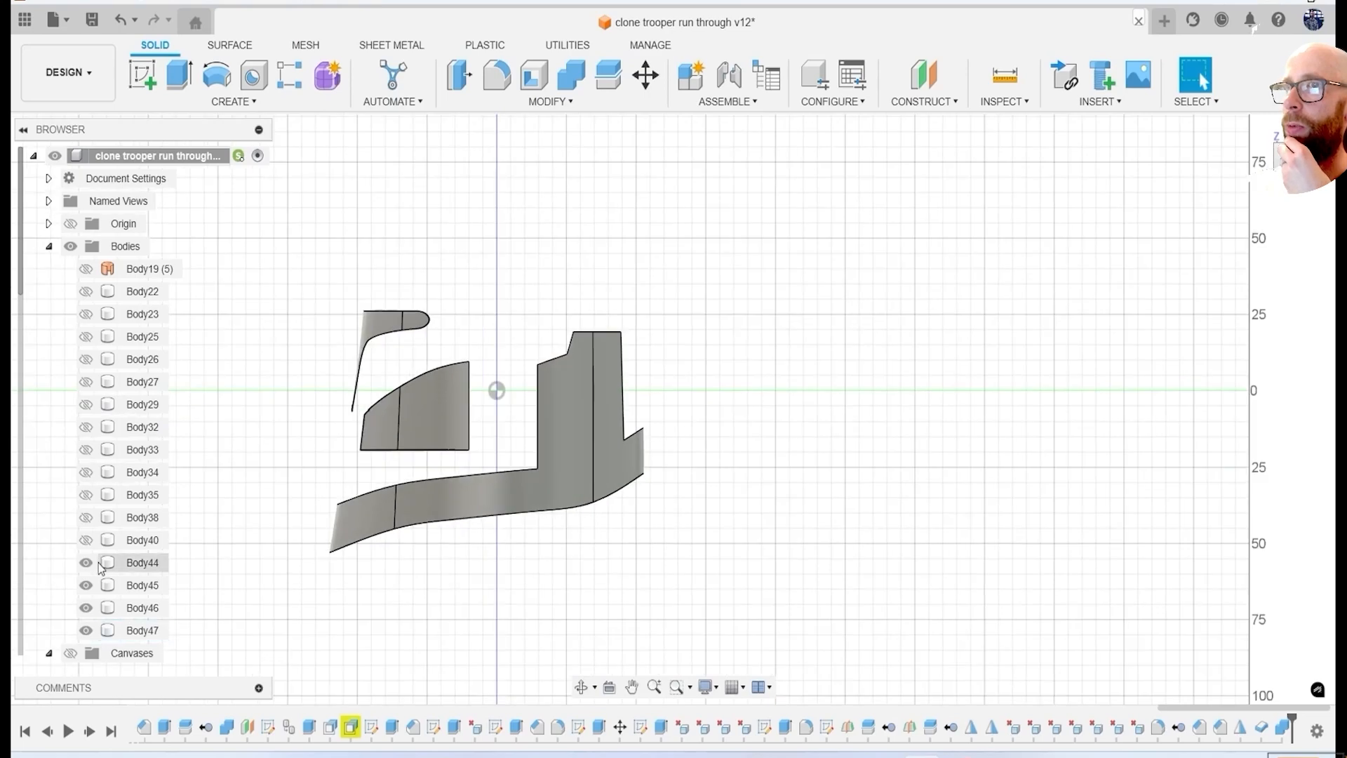
left_click(90, 248)
left_click(82, 562)
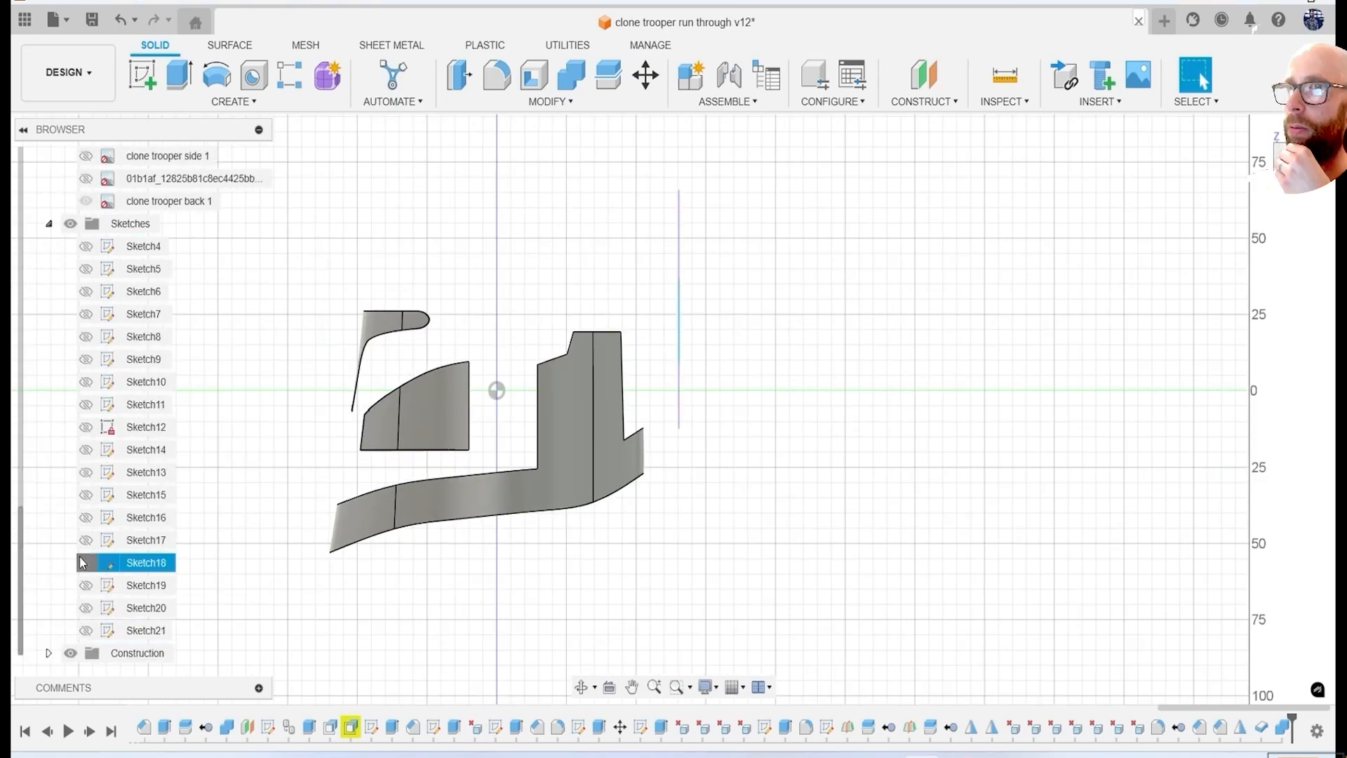
left_click(85, 518)
scroll(674, 423, "up", 3)
middle_click_drag(673, 424, 758, 401)
Try to split the thin lower band and rear panel piece with a Sketch16 curve, keeping Extend Splitting Tool(s) on.
left_click(609, 75)
left_click(671, 351)
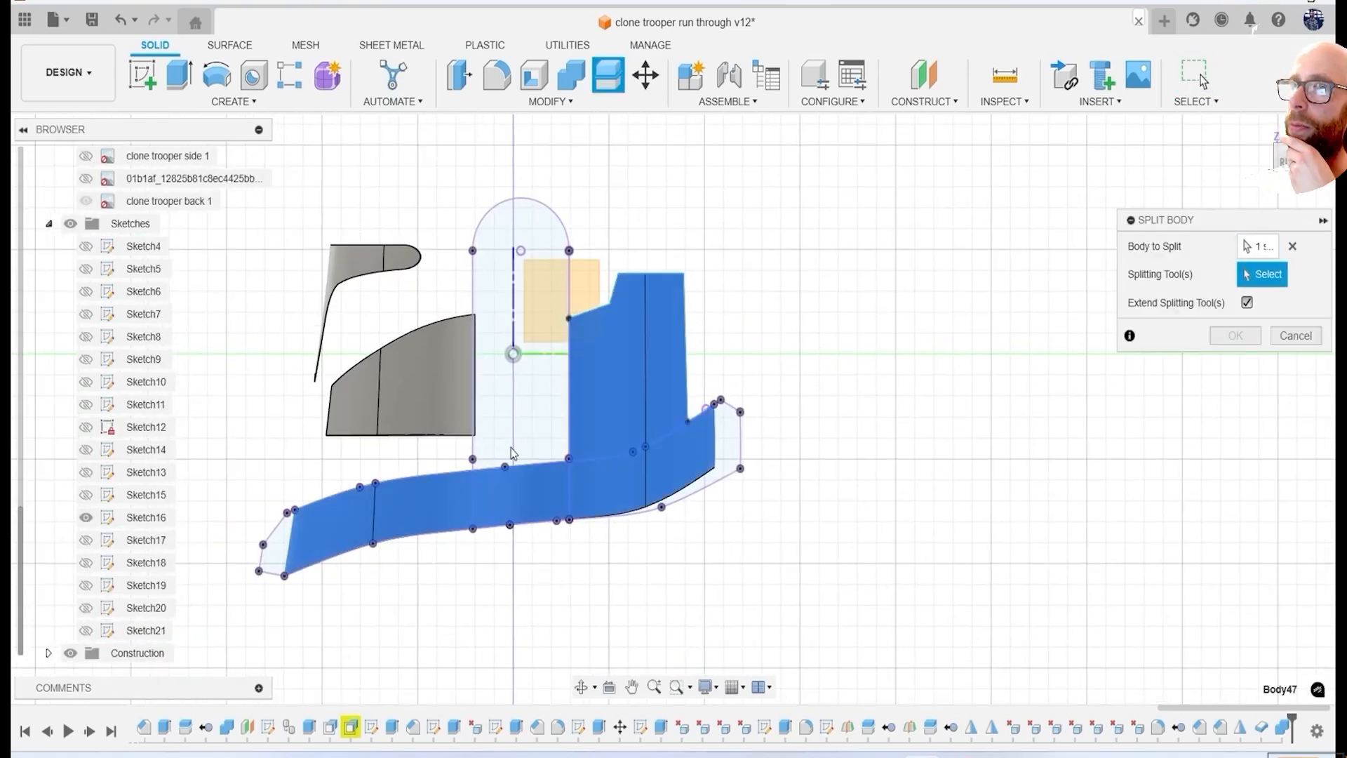
left_click(1235, 336)
Try to split the band and rear panel piece by Sketch16 with Extend Splitting Tool(s) turned off.
middle_click_drag(818, 275, 808, 202)
left_click(609, 75)
left_click(660, 281)
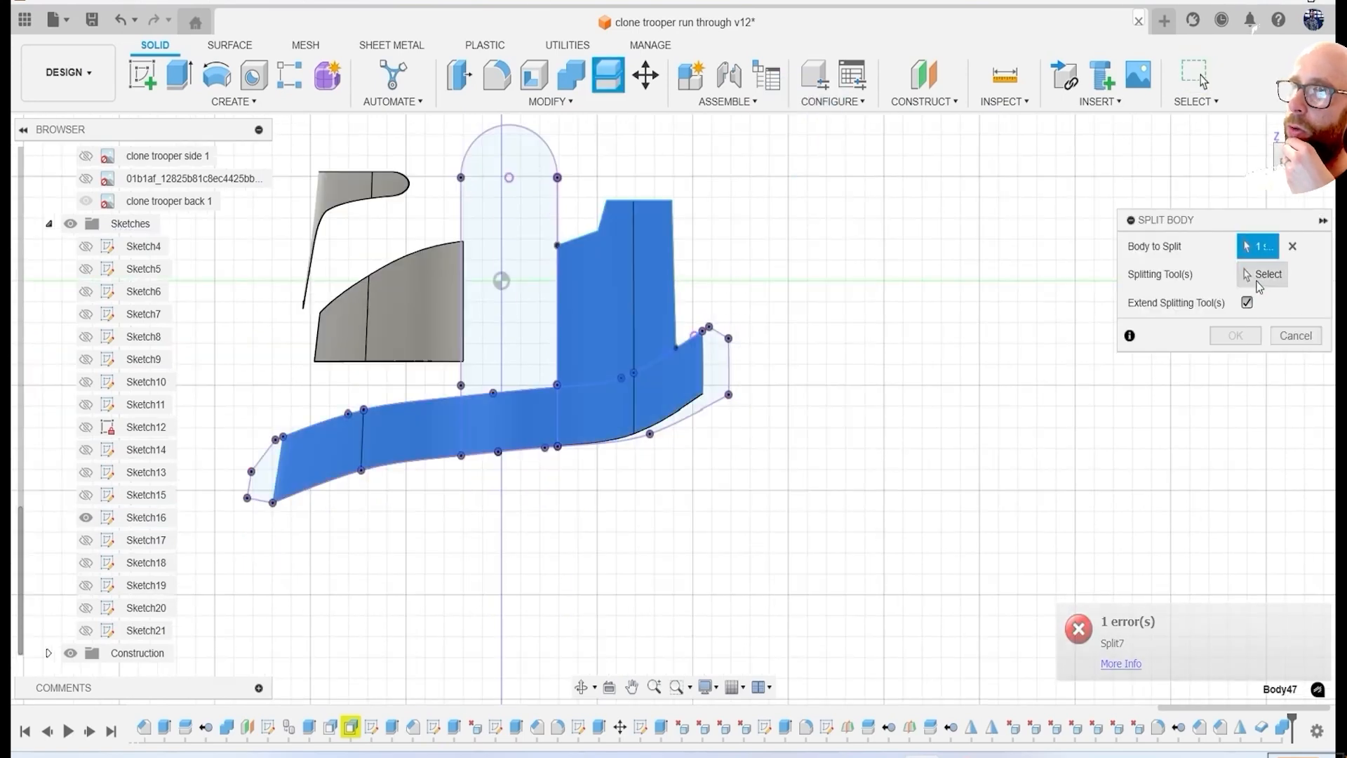
left_click(1258, 279)
left_click(1247, 303)
scroll(579, 358, "up", 3)
left_click(589, 405)
left_click(1235, 336)
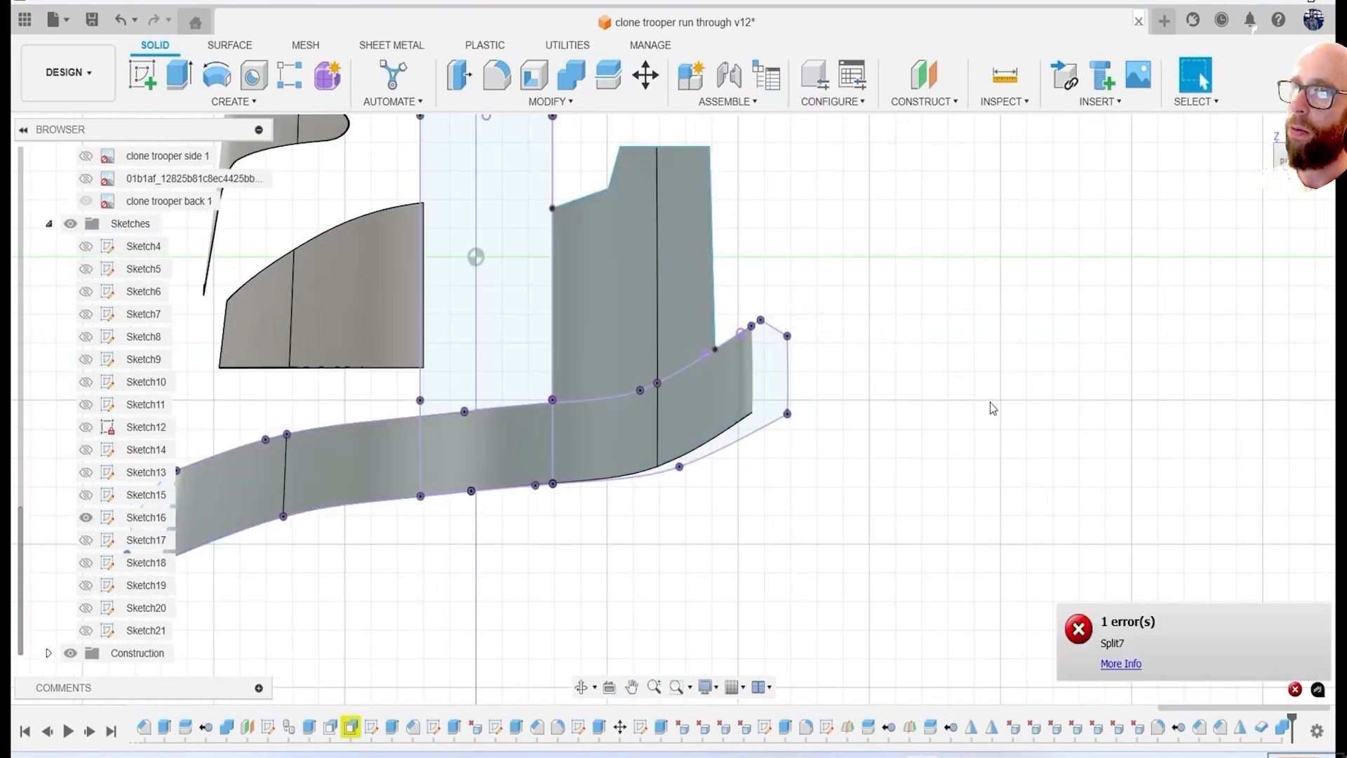
Sketch a spline along the lower band's upper edge across the rear panel and split the piece along it.
left_click(142, 74)
left_click(588, 457)
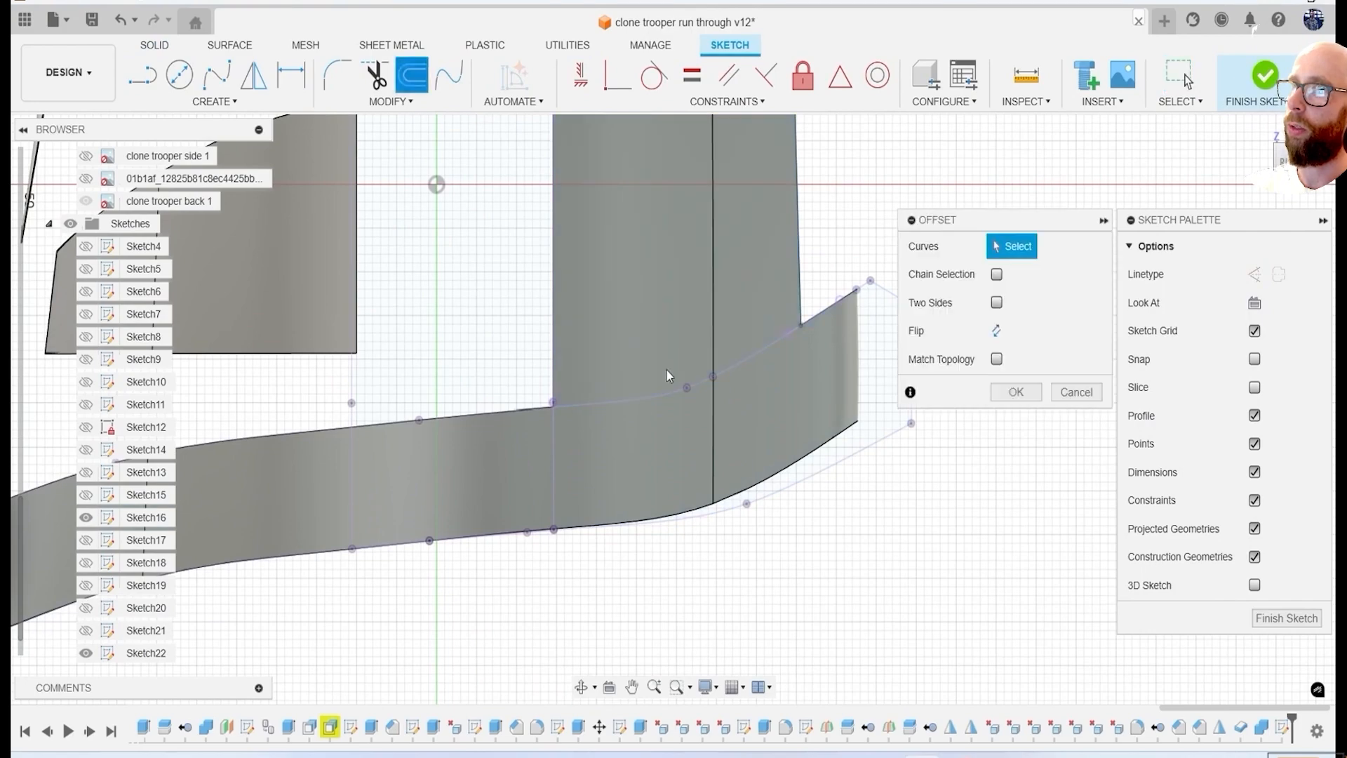
key("p")
middle_click_drag(658, 398, 235, 160, "shift")
left_click(1282, 158)
left_click(217, 74)
scroll(436, 397, "up", 5)
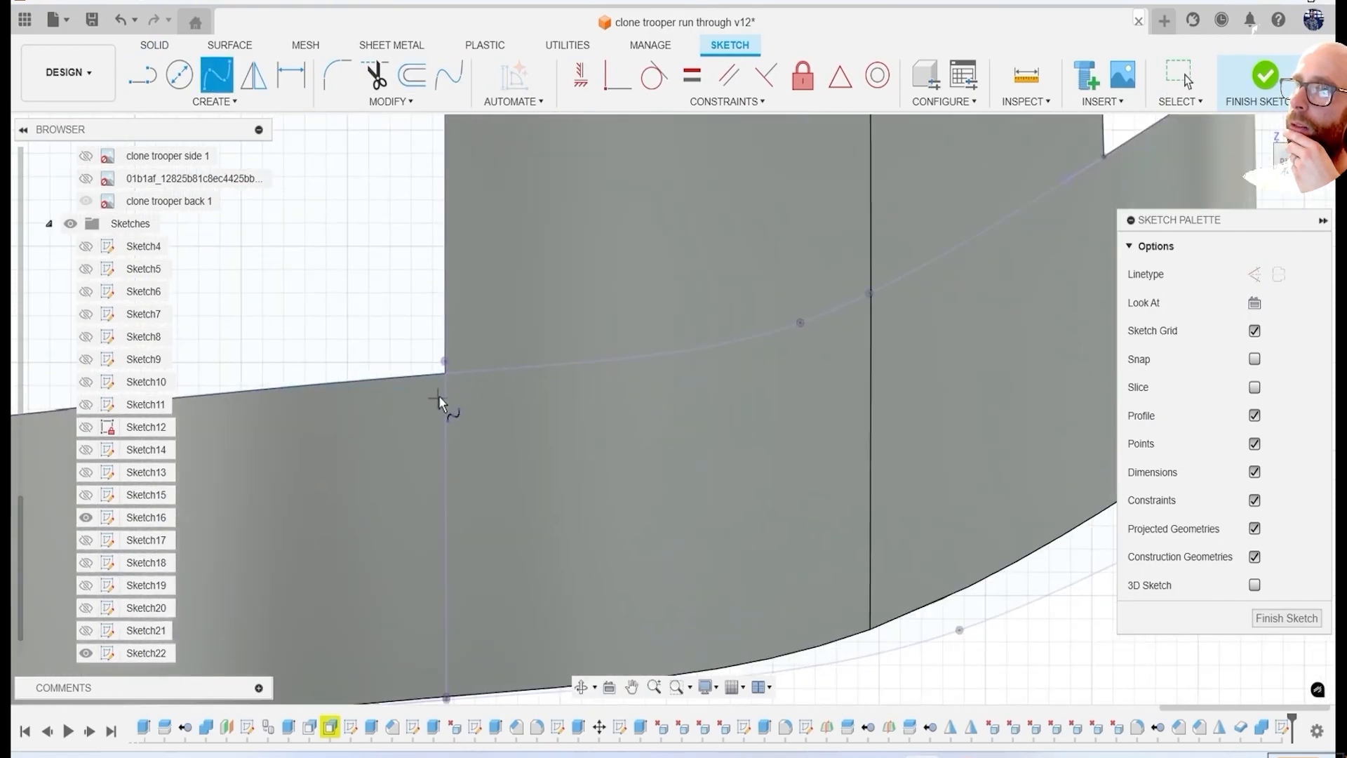
left_click(800, 323)
middle_click_drag(870, 296, 665, 432)
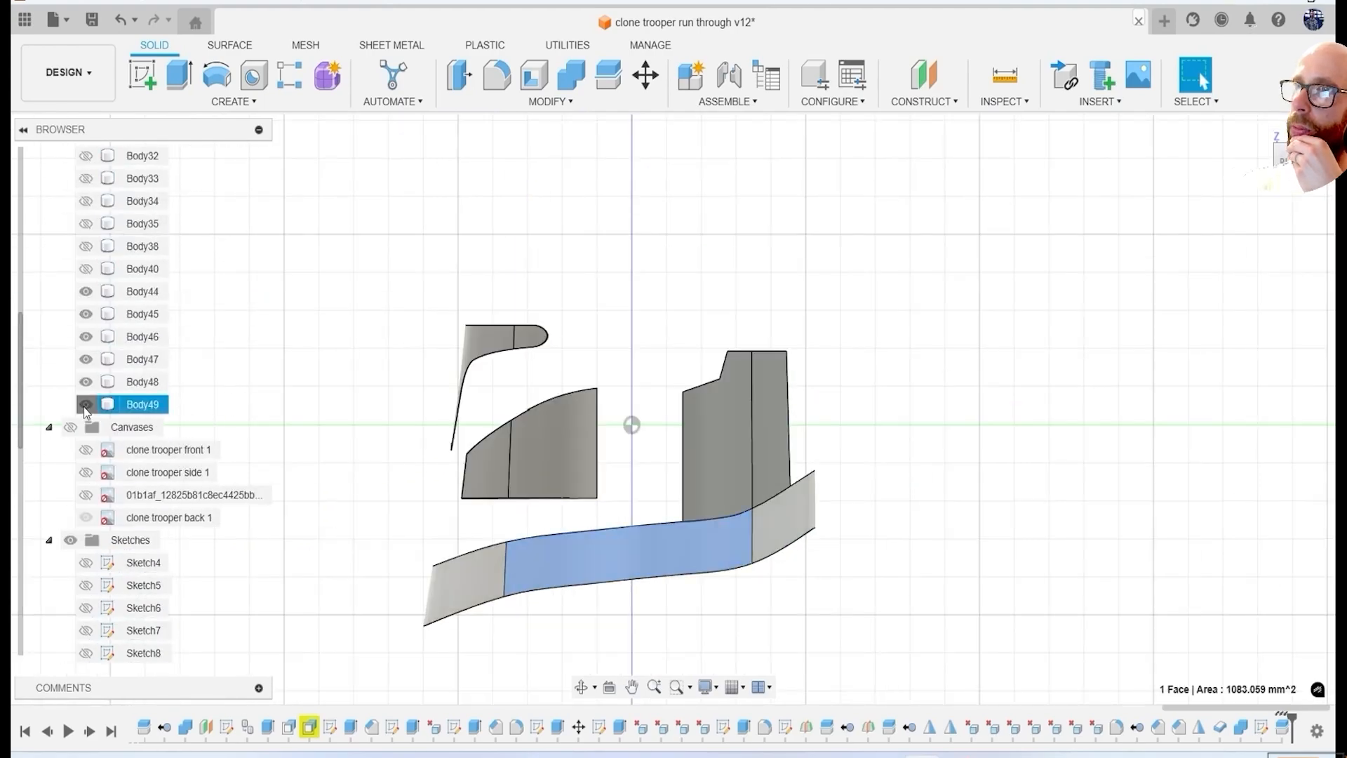
Remove the thin lower band piece, Body49.
right_click(85, 410)
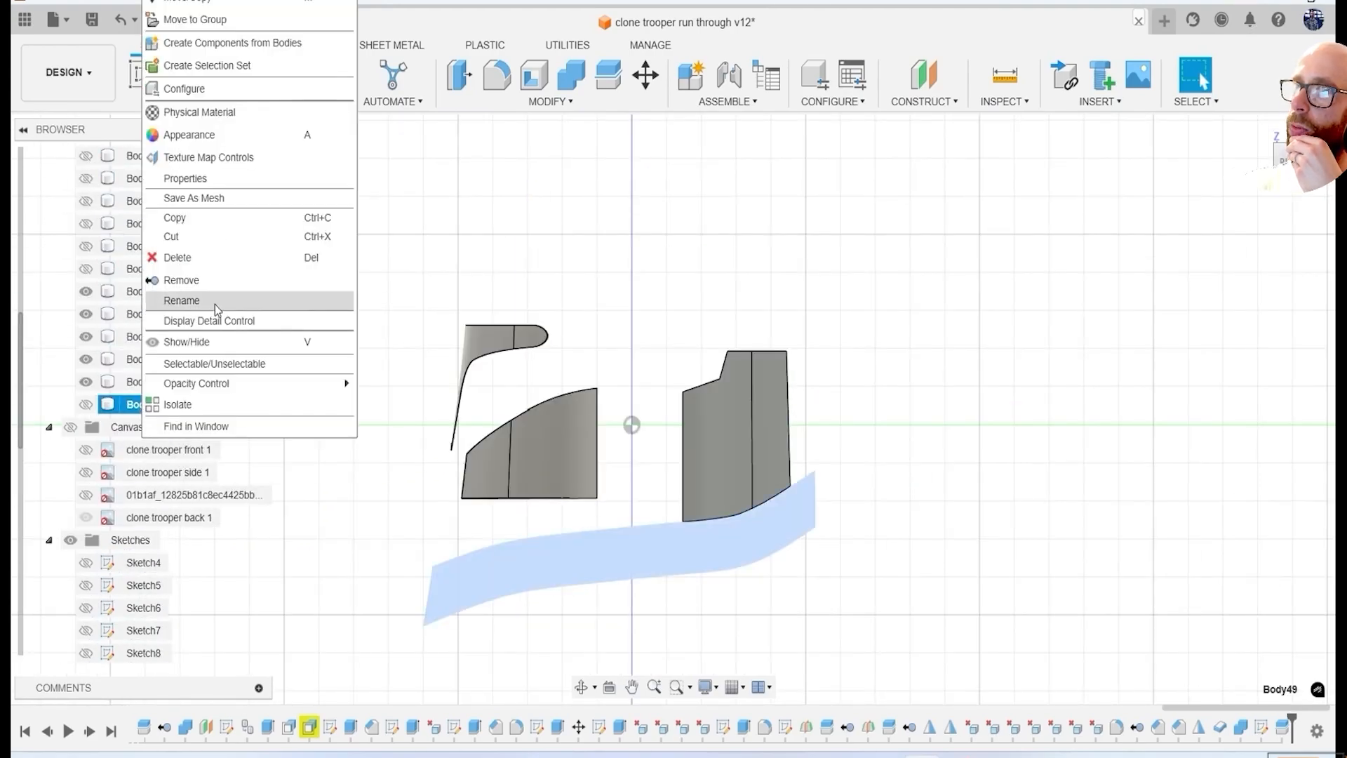
left_click(210, 364)
middle_click_drag(562, 435, 730, 459, "shift")
Show the hidden helmet bodies again, including the side parts and the crest.
left_click(87, 452)
middle_click_drag(709, 414, 540, 443, "shift")
left_click(89, 430)
left_click(86, 405)
left_click(85, 381)
middle_click_drag(533, 393, 616, 405, "shift")
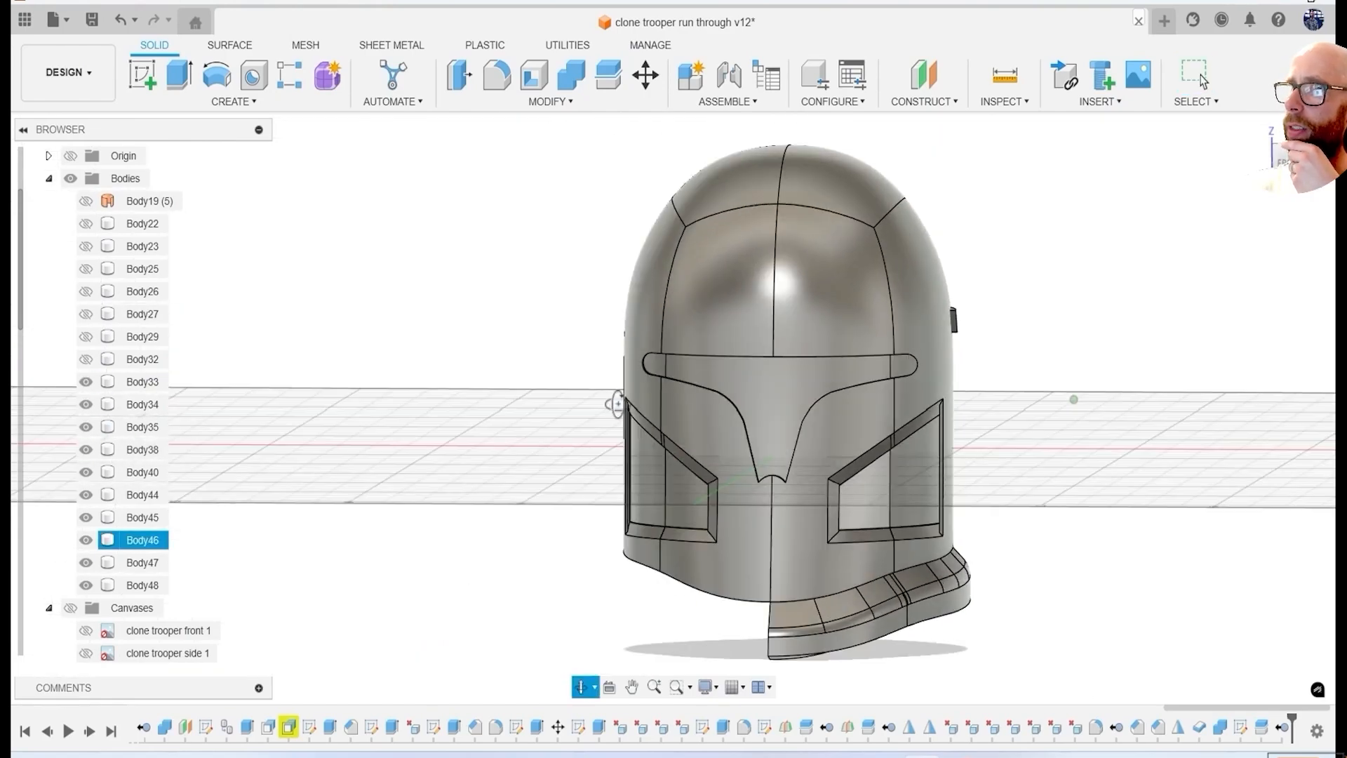
left_click(87, 225)
middle_click_drag(936, 527, 888, 530, "shift")
scroll(164, 611, "down", 4)
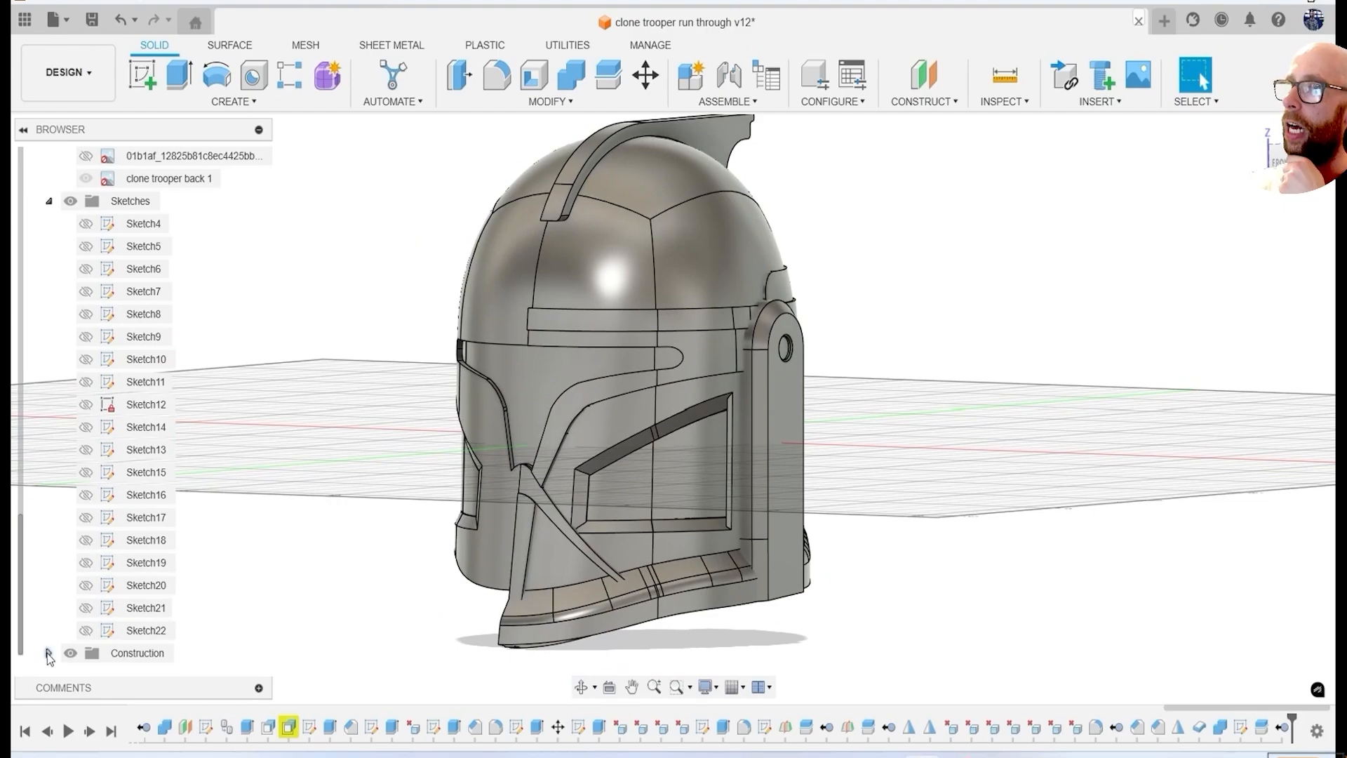
Show Plane4 and mirror the one-sided helmet pieces, including the brow band, across it as new bodies.
left_click(87, 565)
left_click(253, 104)
left_click(208, 502)
left_click(702, 320)
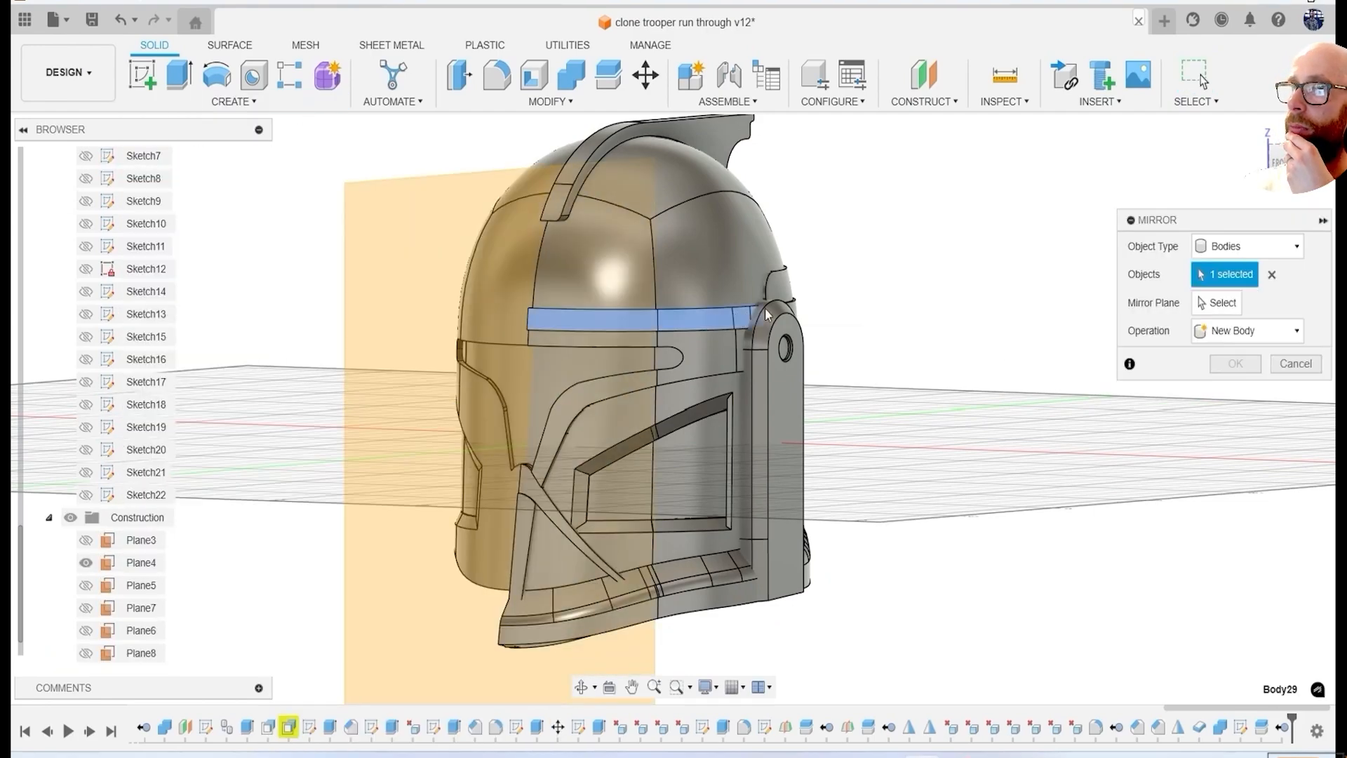
scroll(710, 328, "up", 2)
left_click(702, 361)
left_click(559, 673)
left_click(772, 505)
middle_click_drag(905, 337, 791, 393, "shift")
left_click(793, 184)
middle_click_drag(852, 319, 765, 357, "shift")
left_click(812, 463)
left_click(1217, 304)
left_click(442, 477)
left_click(1250, 331)
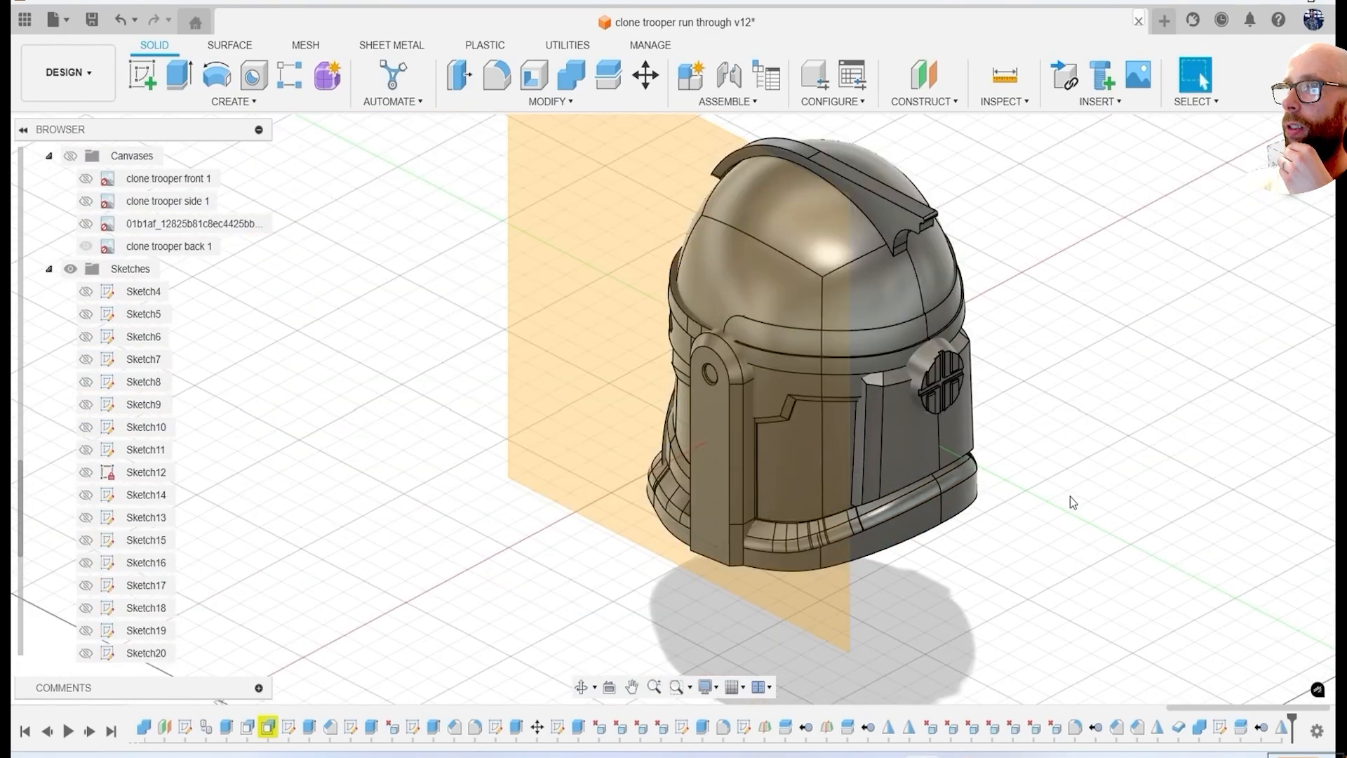
Mirror the crest half across the helmet's centre plane as a body.
middle_click_drag(1071, 499, 1083, 413, "shift")
left_click(245, 103)
left_click(208, 502)
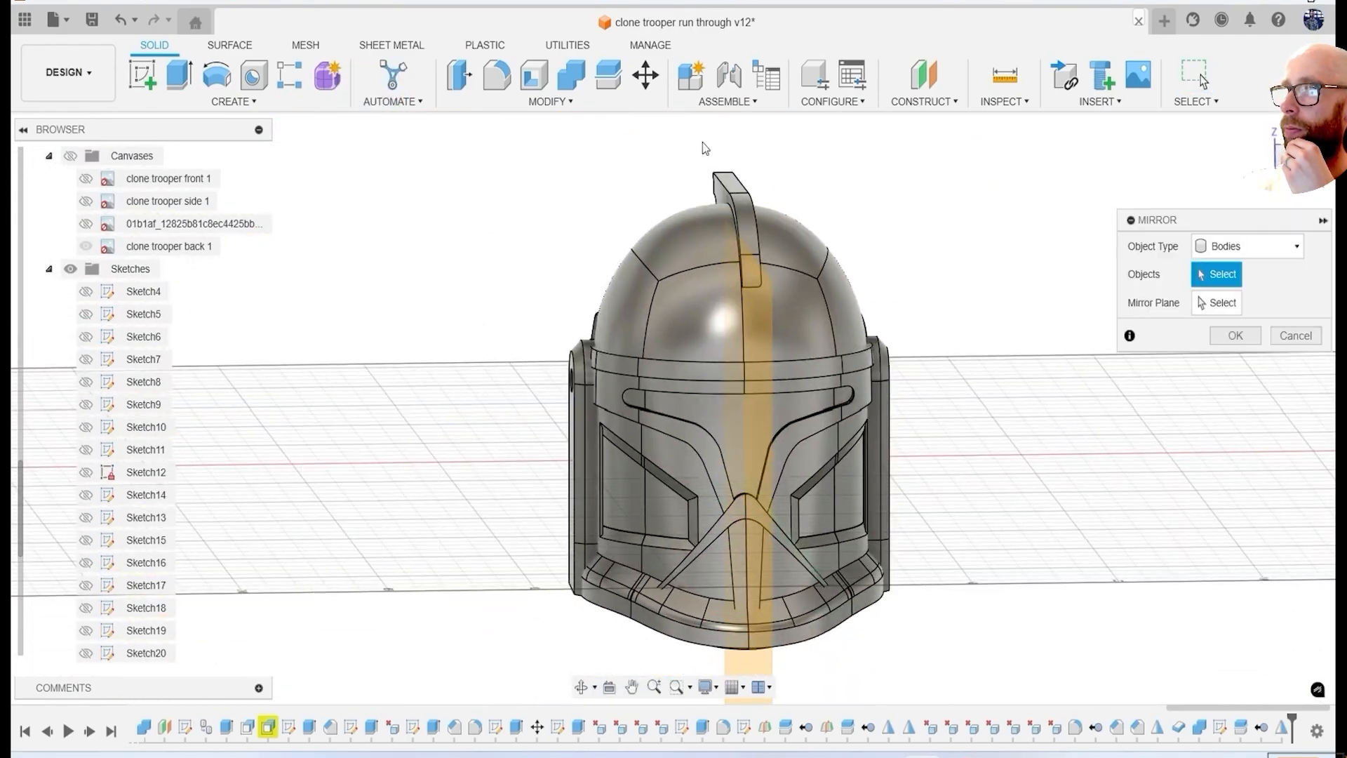
left_click(1220, 313)
middle_click_drag(1010, 621, 1178, 602, "shift")
left_click(1178, 602)
left_click(1236, 364)
Combine the two crest halves into one body with the Join operation.
middle_click_drag(1115, 560, 1101, 536, "shift")
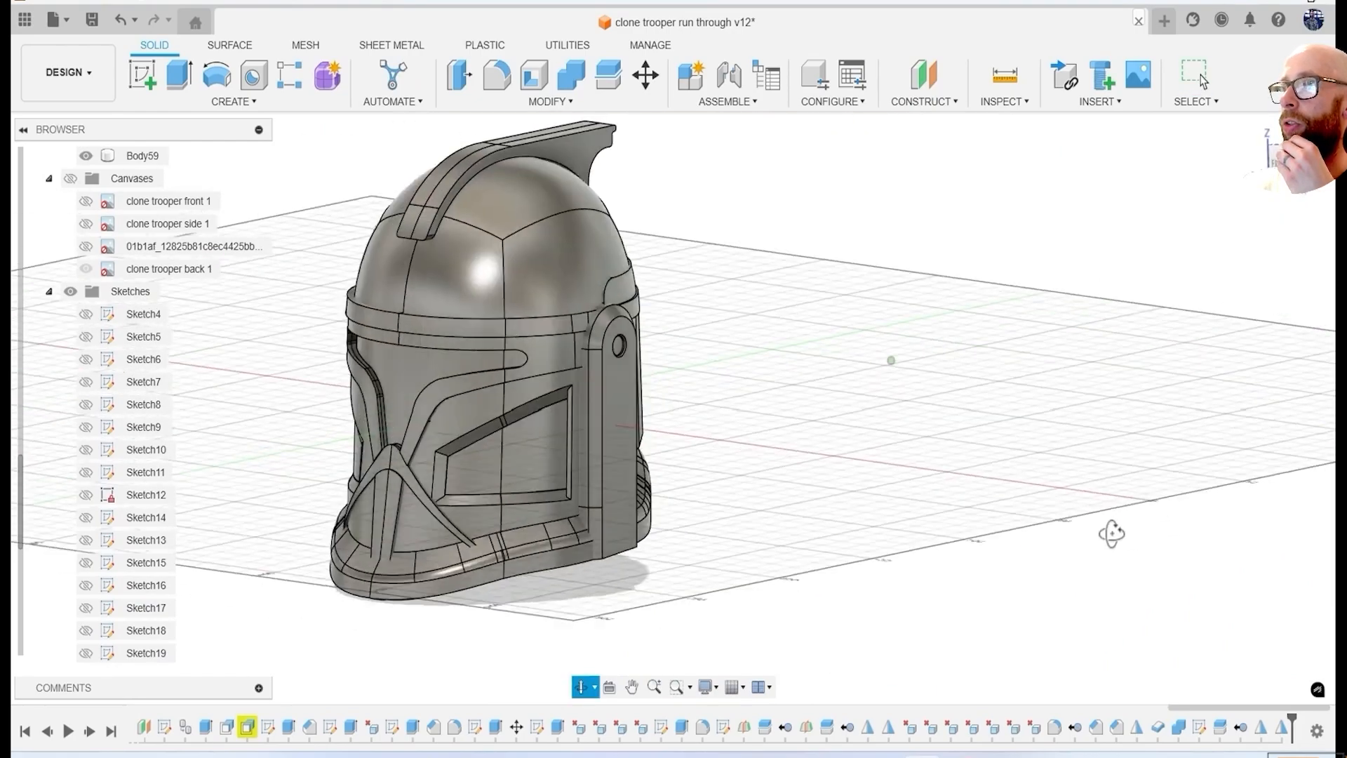
middle_click_drag(727, 257, 689, 289, "shift")
left_click(690, 289)
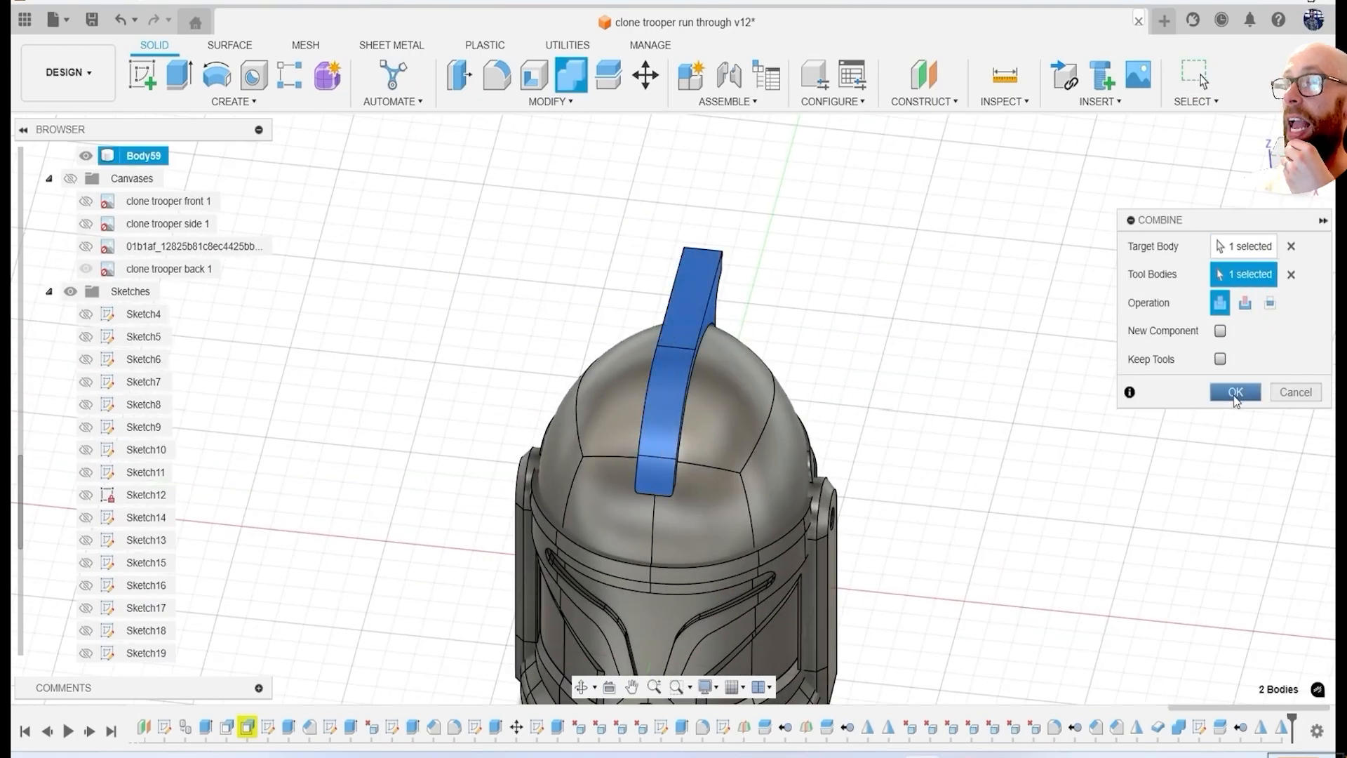
left_click(1235, 391)
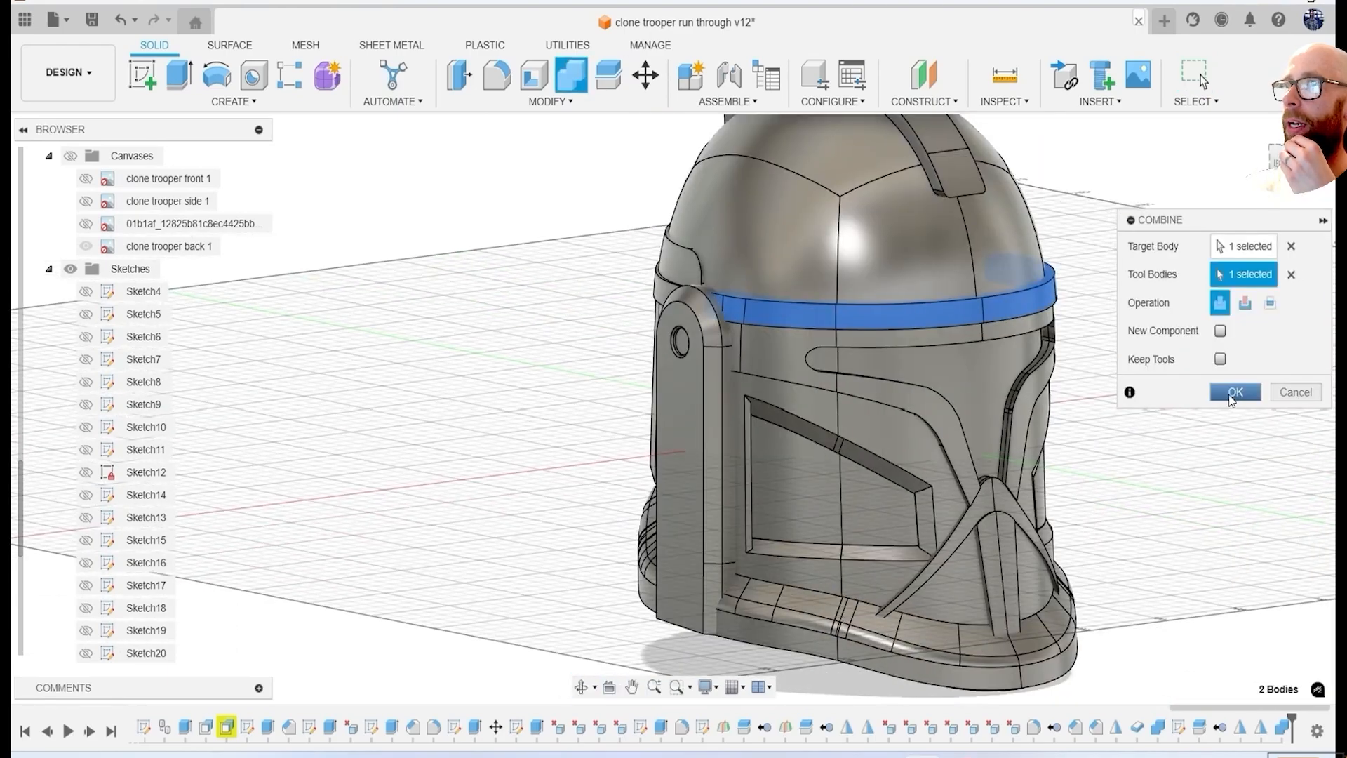
Join the two halves of the brow band and of the visor surround into single bodies.
left_click(1233, 391)
right_click(554, 250)
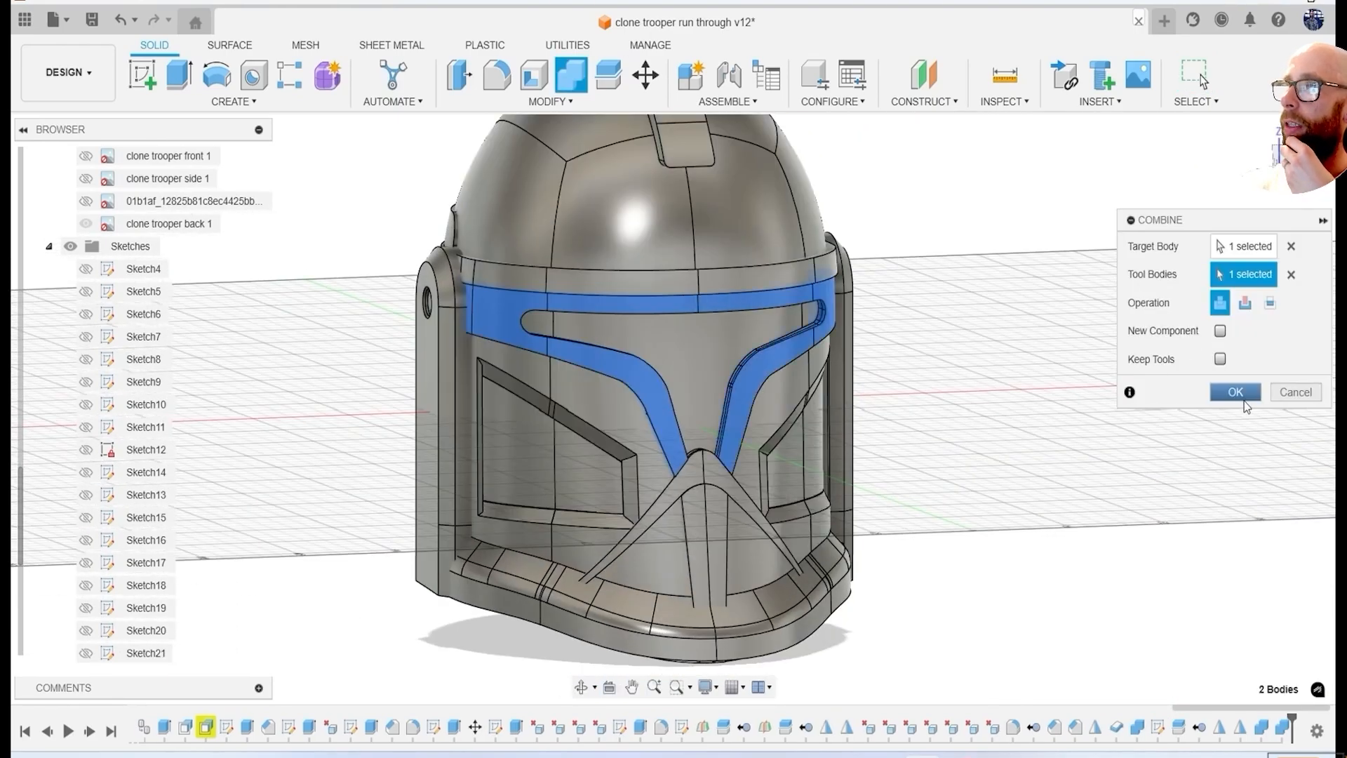
left_click(1235, 392)
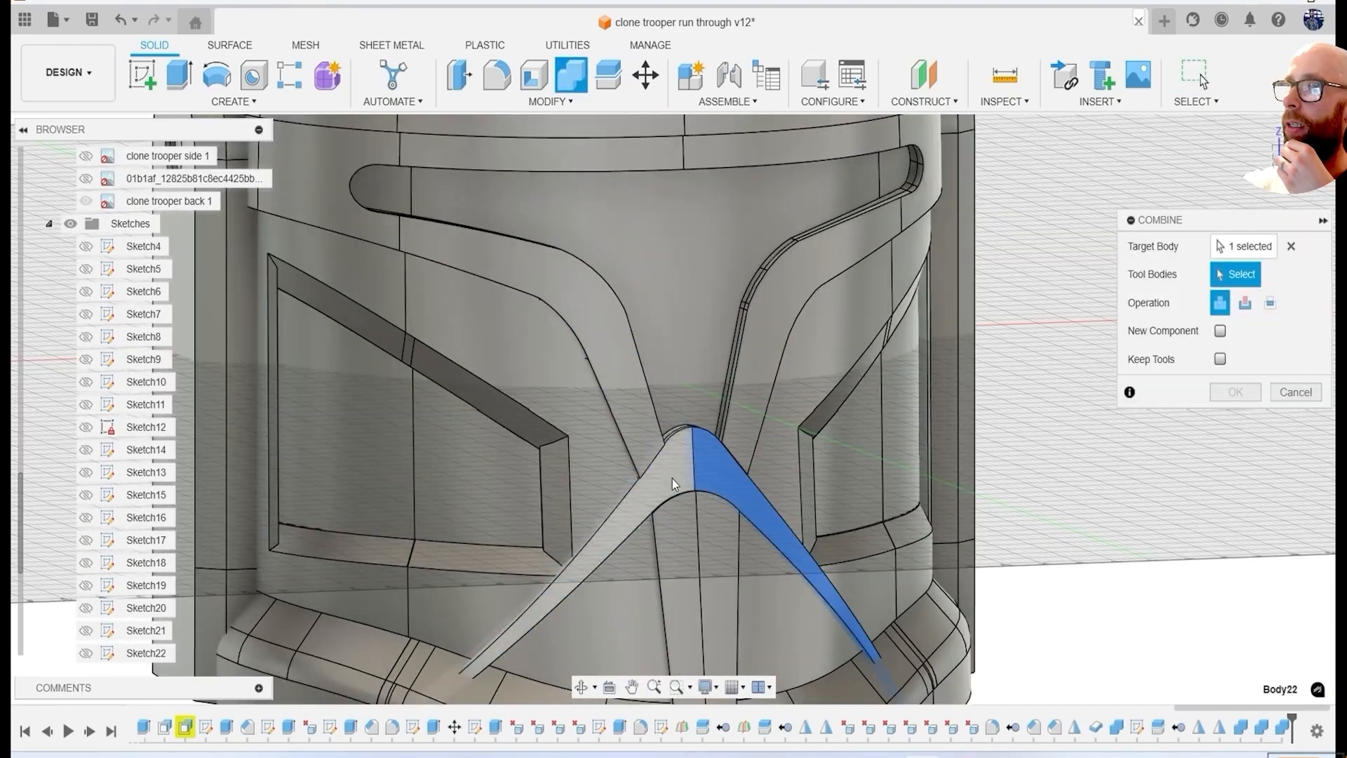
left_click(1235, 392)
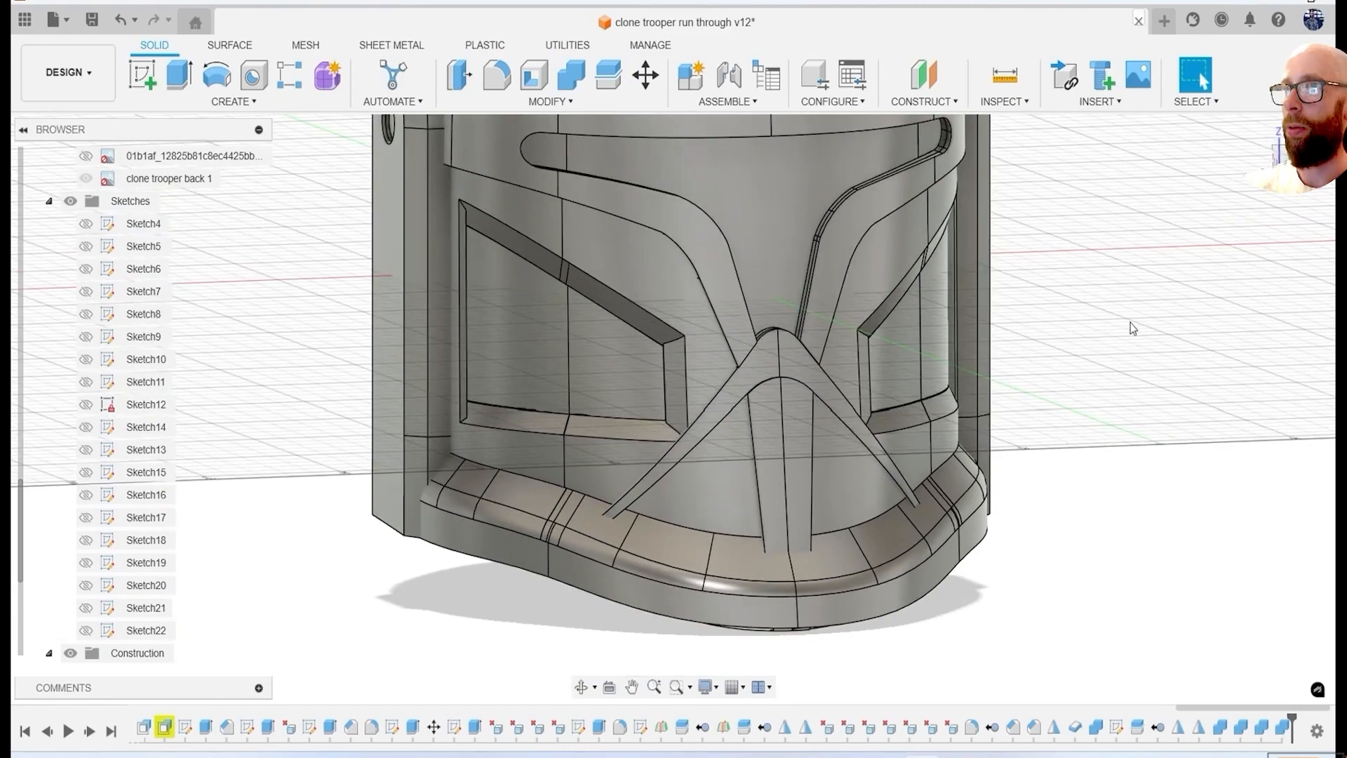
Join the mirrored halves of the remaining front helmet pieces with Combine.
right_click(1140, 338)
left_click(1133, 277)
left_click(1235, 392)
scroll(1095, 533, "down", 3)
middle_click_drag(1094, 583, 842, 575, "shift")
scroll(1102, 590, "down", 2)
left_click(578, 82)
left_click(1235, 392)
Join the mirrored halves of the raised rear band and the remaining rear pieces into single bodies.
middle_click_drag(1076, 472, 772, 491, "shift")
right_click(510, 205)
left_click(510, 148)
scroll(804, 273, "up", 3)
left_click(843, 315)
left_click(935, 303)
left_click(1234, 392)
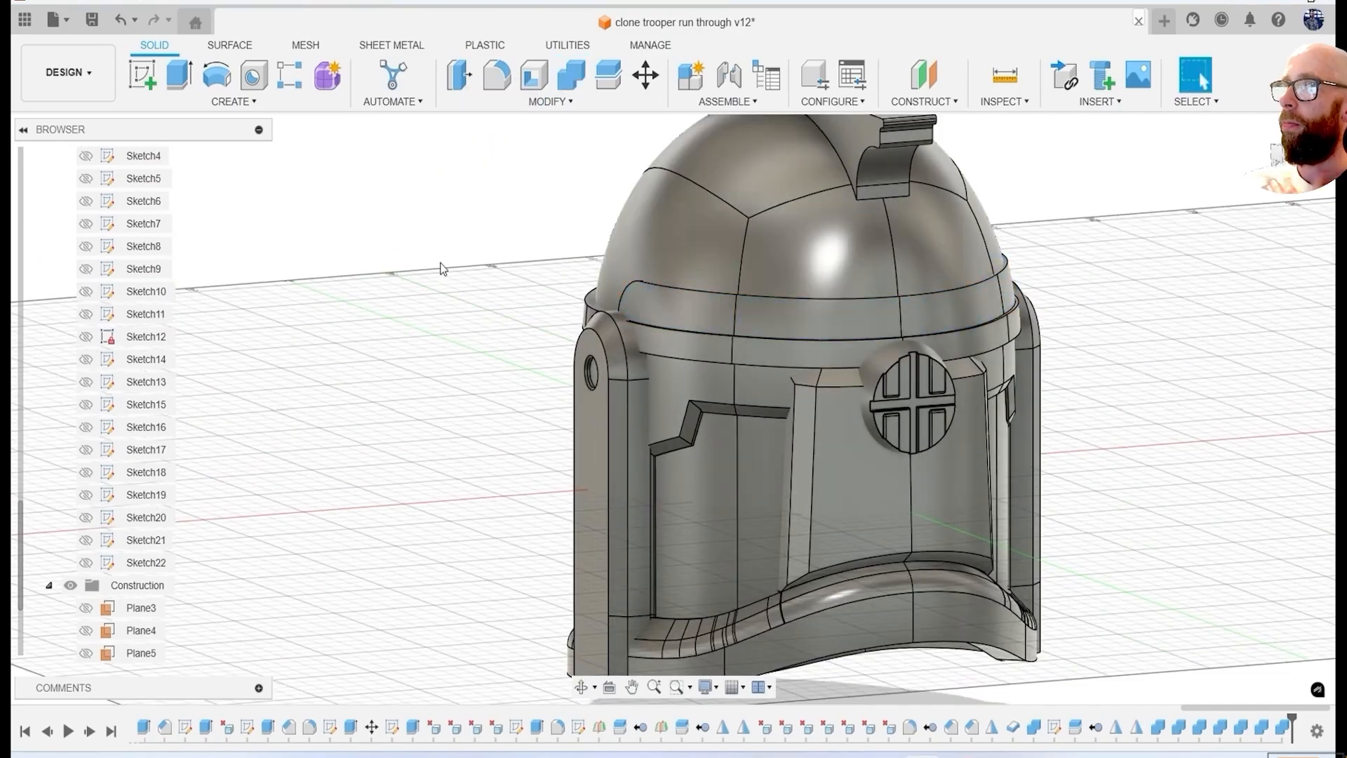
left_click(962, 353)
left_click(1235, 392)
middle_click_drag(1146, 296, 1104, 287)
left_click(930, 490)
left_click(1235, 392)
Examine the joined helmet from all sides, highlighting the bodies in turn to check which piece each one is.
scroll(1151, 450, "down", 2)
middle_click_drag(997, 491, 365, 449, "shift")
scroll(863, 304, "up", 2)
middle_click_drag(1123, 337, 1151, 393, "shift")
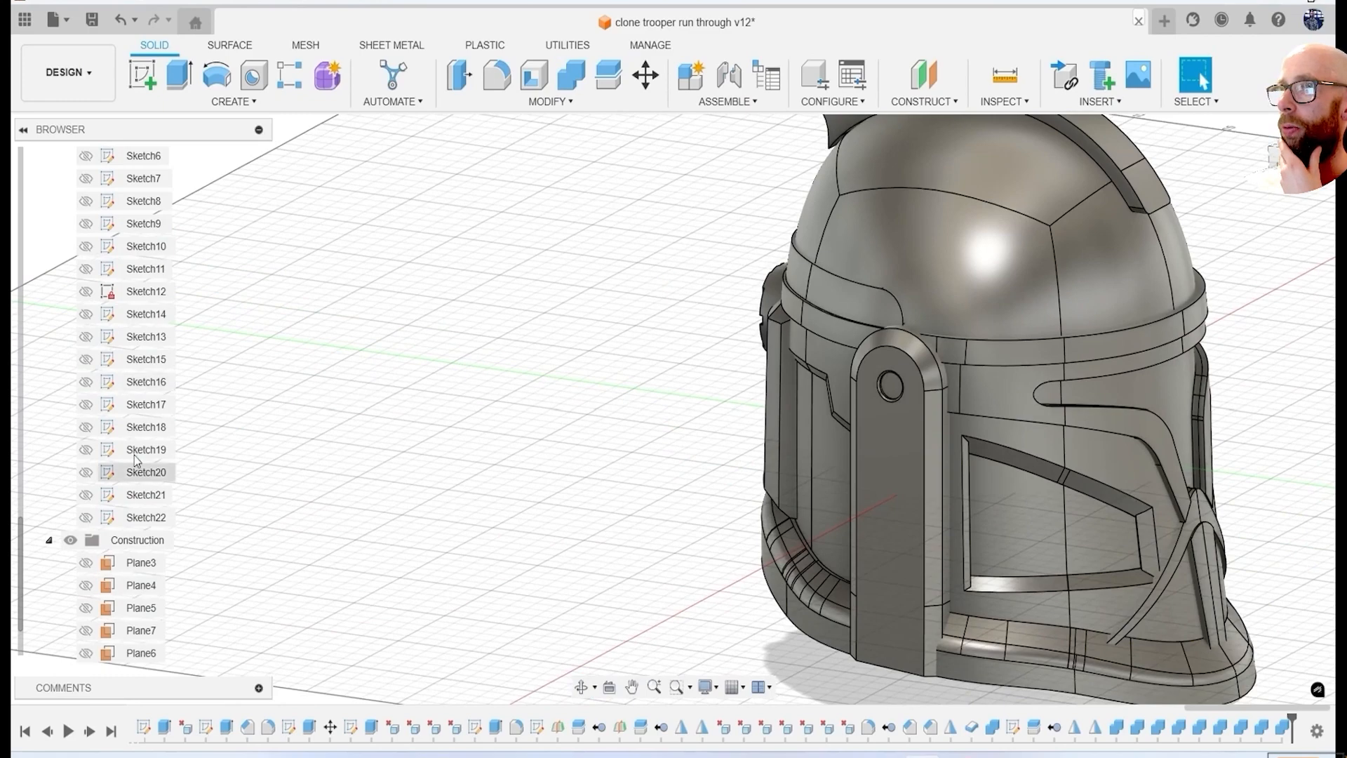
scroll(301, 335, "down", 4)
middle_click_drag(983, 519, 891, 484, "shift")
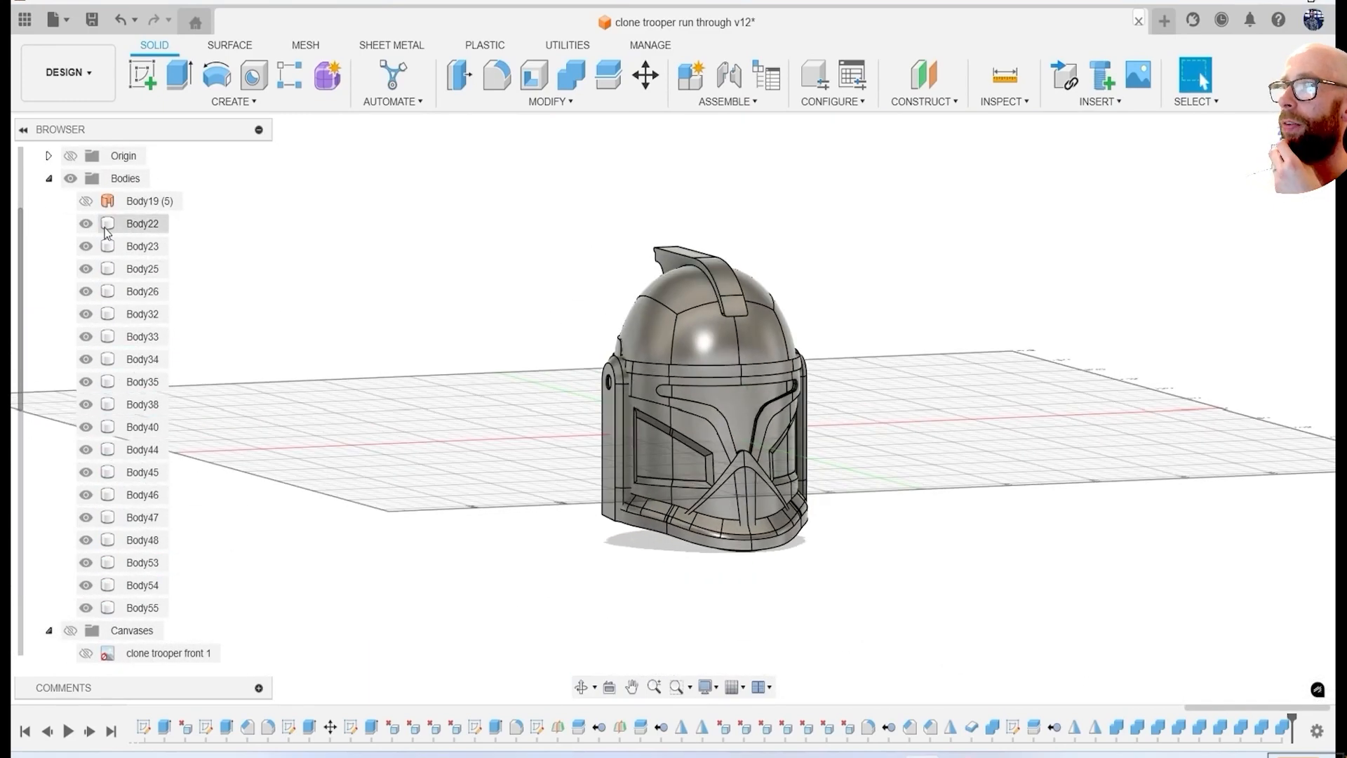
middle_click_drag(618, 337, 1004, 414, "shift")
scroll(776, 374, "up", 5)
left_click(82, 268)
scroll(674, 379, "down", 4)
middle_click_drag(491, 365, 832, 400, "shift")
left_click(88, 294)
middle_click_drag(744, 508, 344, 372)
left_click(160, 359)
middle_click_drag(919, 467, 330, 403, "shift")
left_click(160, 382)
middle_click_drag(852, 407, 744, 430, "shift")
left_click(160, 405)
middle_click_drag(835, 438, 793, 432, "shift")
left_click(160, 427)
middle_click_drag(829, 425, 628, 436, "shift")
left_click(144, 451)
middle_click_drag(540, 439, 447, 544, "shift")
left_click(150, 473)
left_click(152, 539)
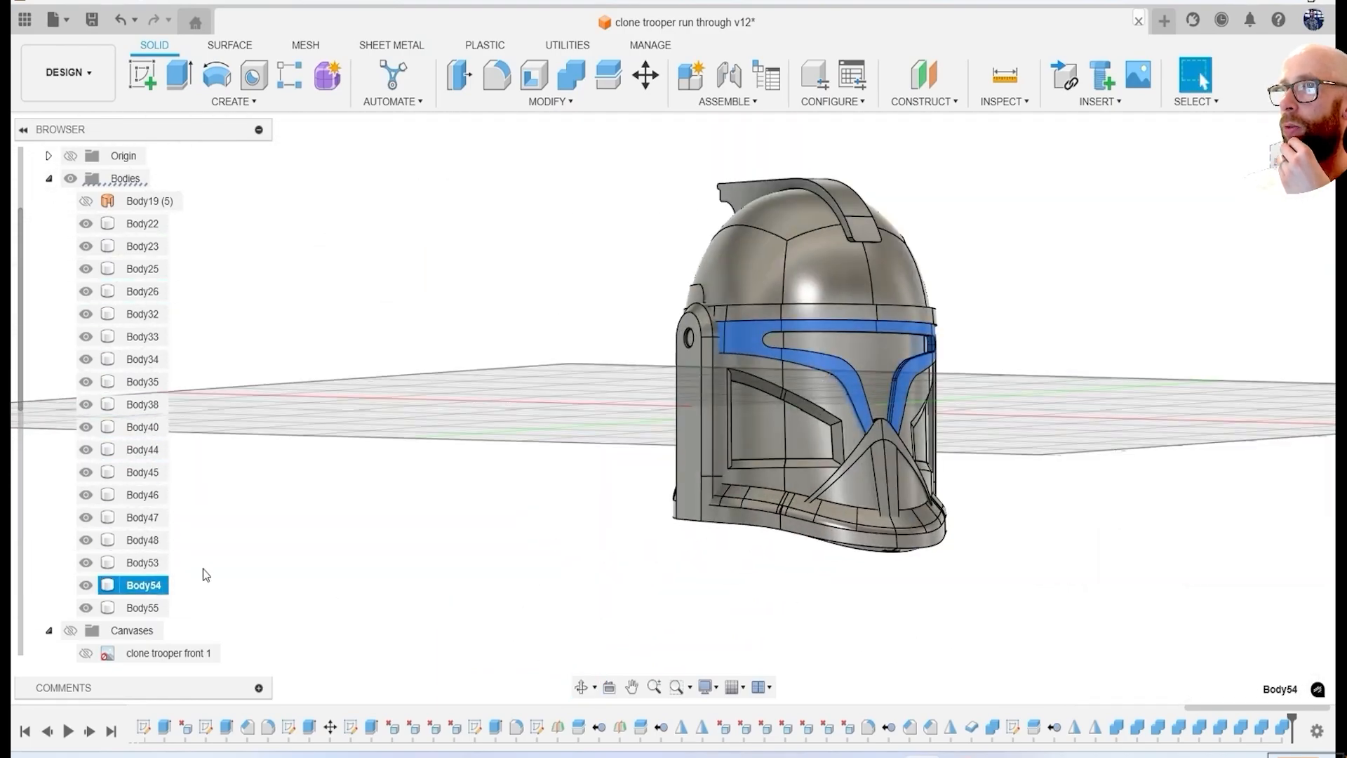
Save the design as a new version.
left_click(562, 429)
middle_click_drag(562, 429, 1151, 400, "shift")
left_click(98, 23)
left_click(685, 412)
View the helmet from the side, show the clone trooper side 1 canvas and compare with the 01b1af canvas.
left_click(1293, 156)
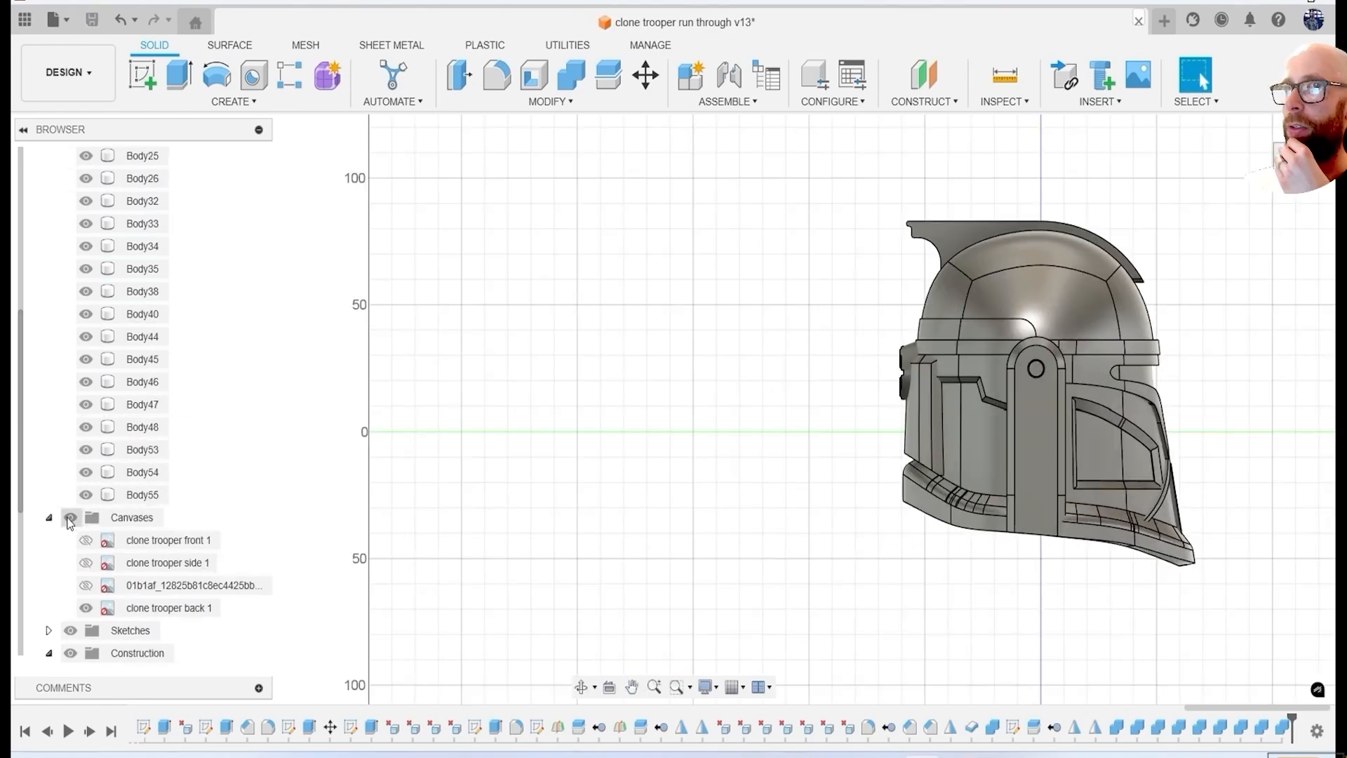
left_click(86, 542)
middle_click_drag(1102, 501, 839, 526)
scroll(753, 424, "up", 2)
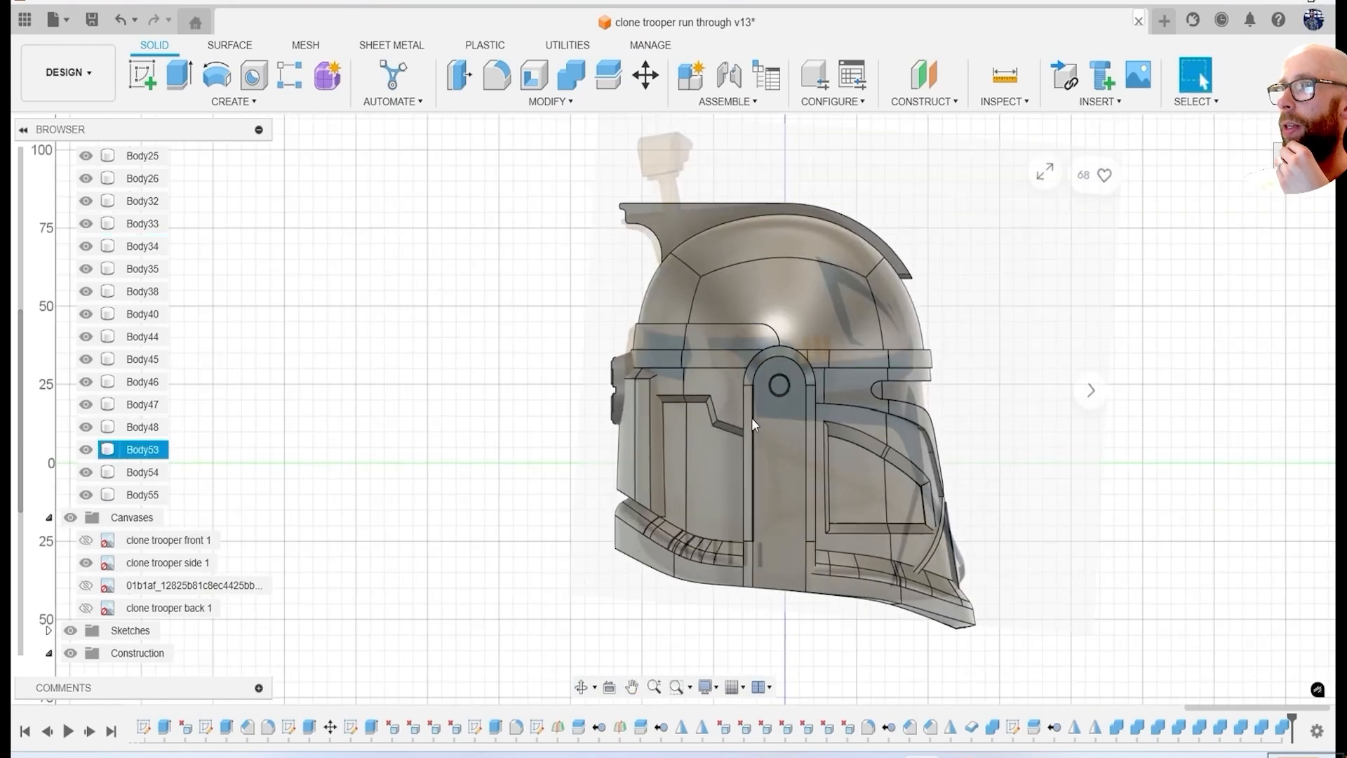
left_click(85, 585)
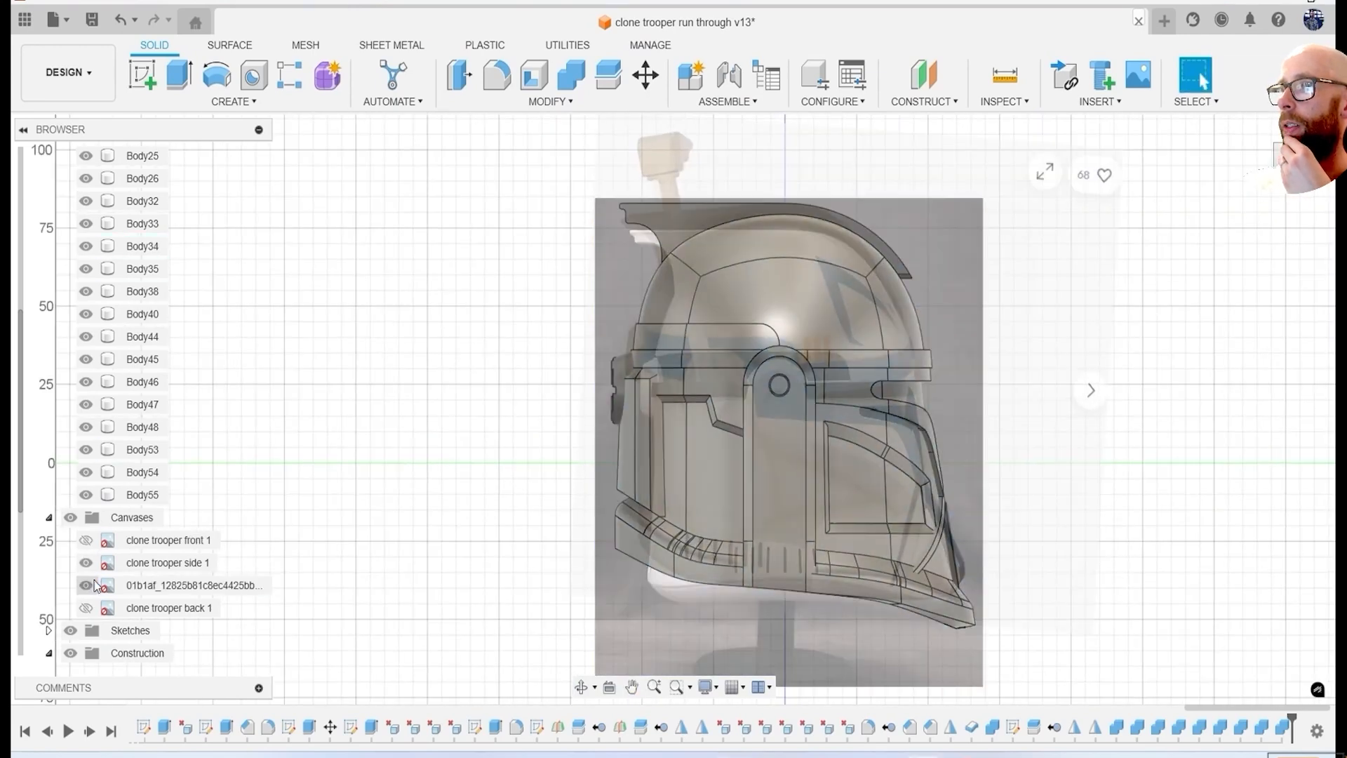
left_click(86, 585)
Sketch a circle about 11.7 mm in diameter on the side ear piece's face, centred on its round hole.
scroll(520, 534, "down", 4)
left_click(143, 75)
scroll(628, 344, "up", 2)
middle_click_drag(748, 526, 721, 455)
left_click(723, 454)
scroll(673, 393, "up", 6)
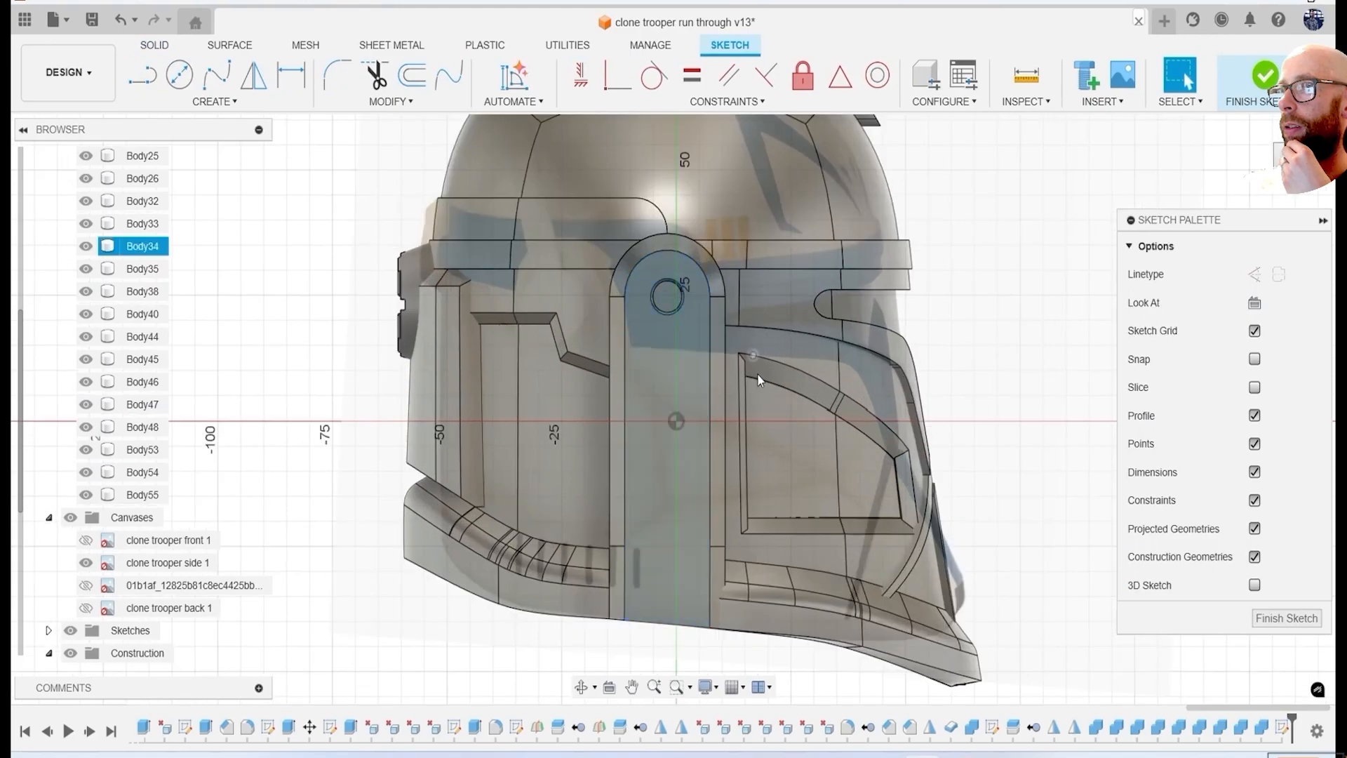
key("c")
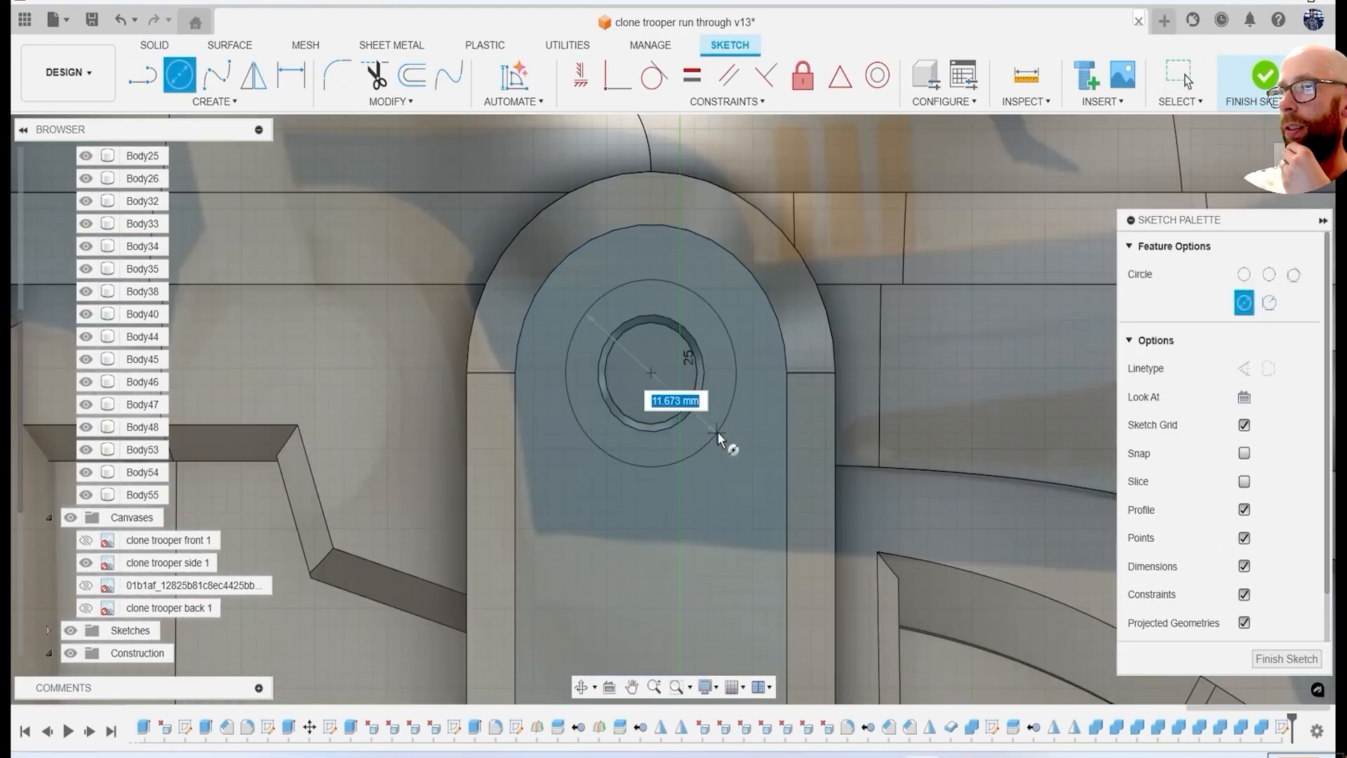
left_click(718, 438)
Extrude the circle's profiles outward as a new ear disc body, showing the clone trooper front 1 canvas as reference.
key("e")
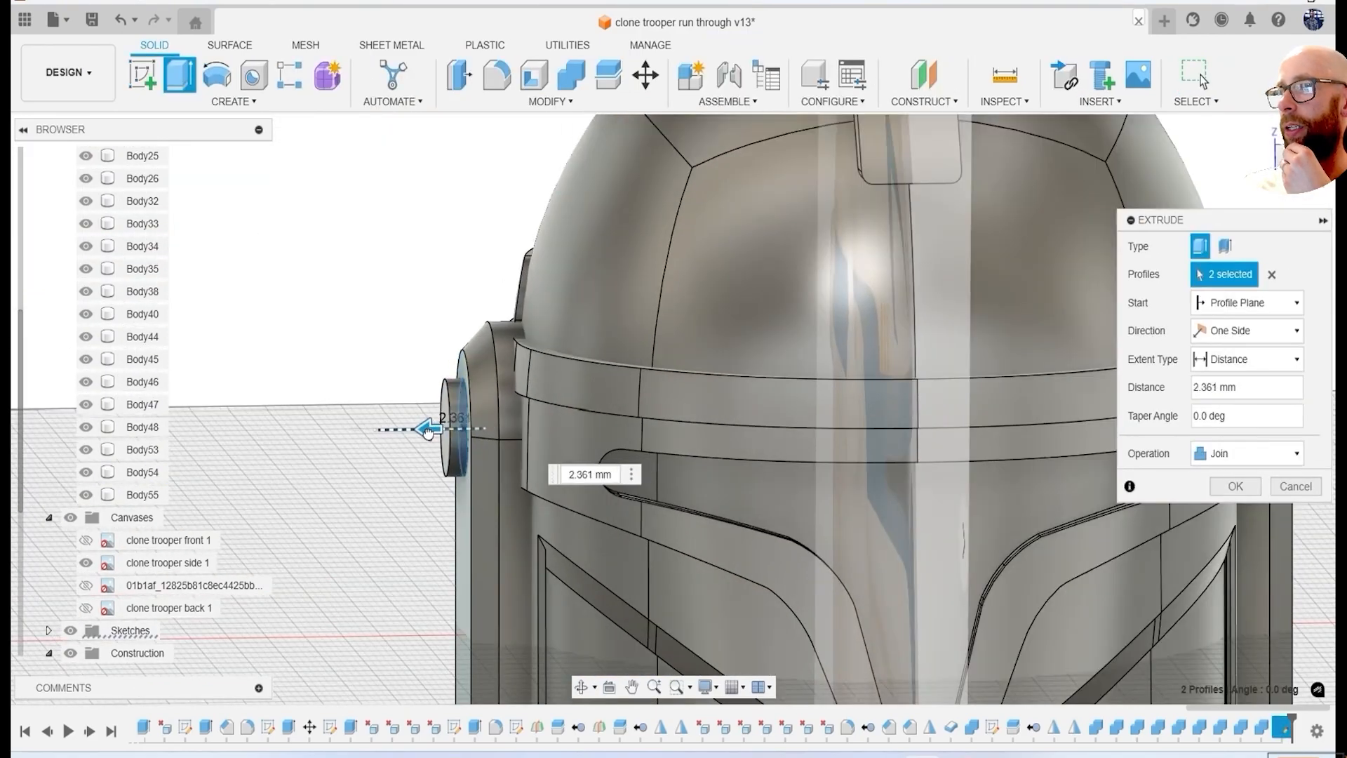
left_click(1290, 156)
left_click(86, 540)
left_click(1290, 156)
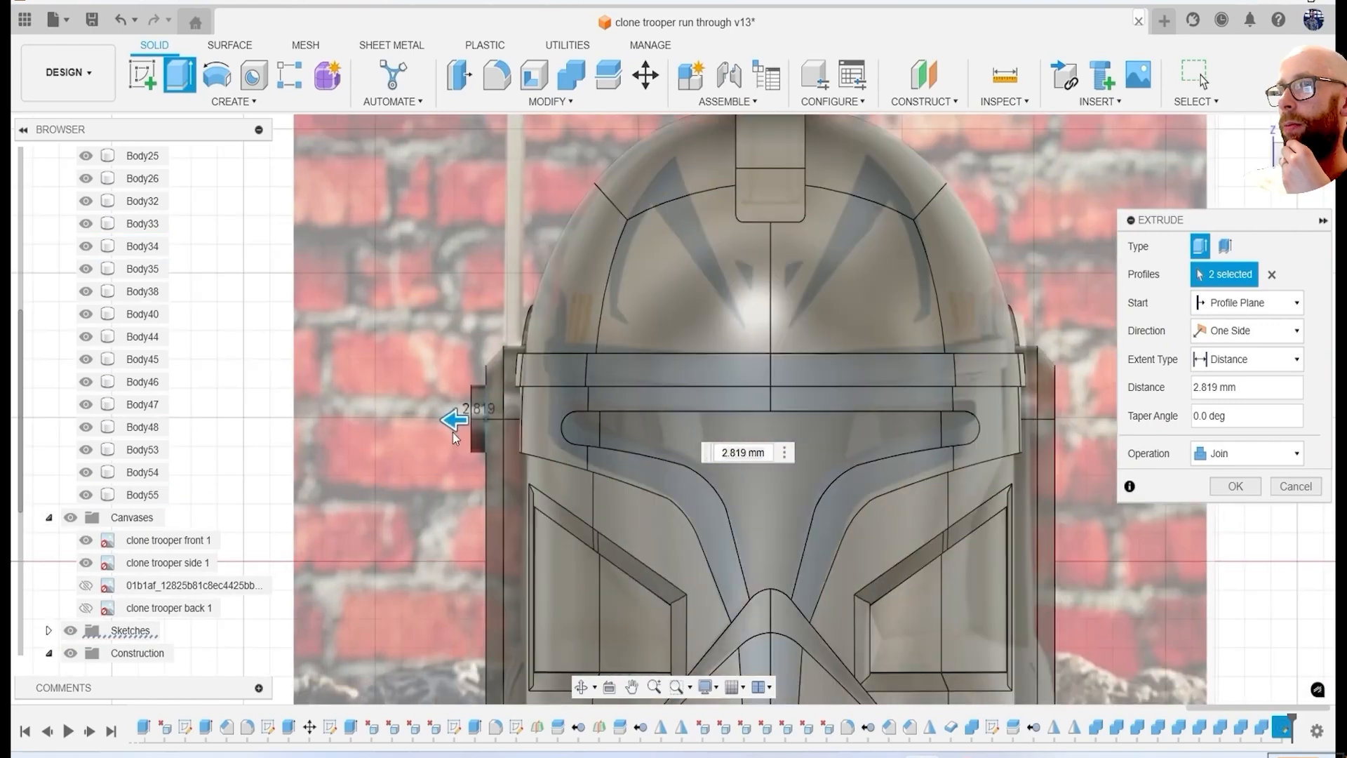
scroll(452, 442, "up", 3)
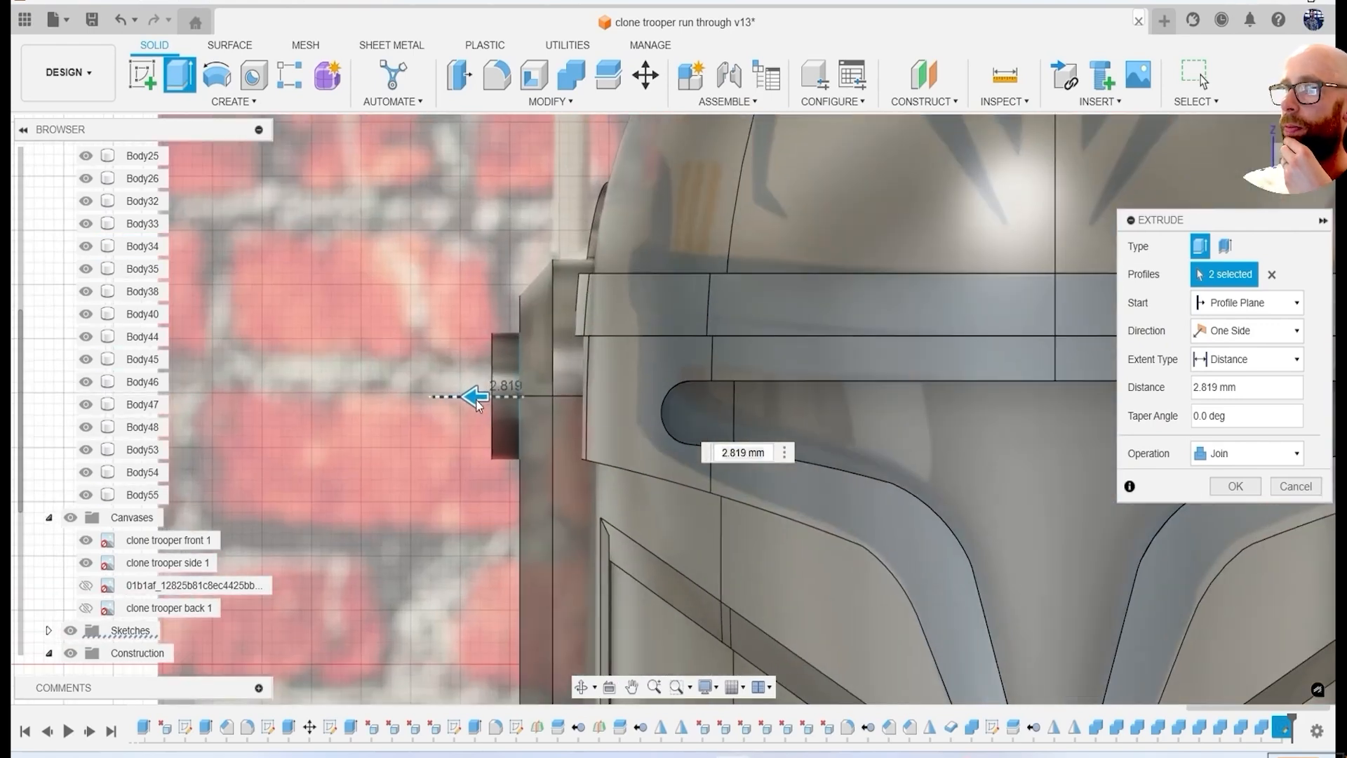
left_click(1235, 486)
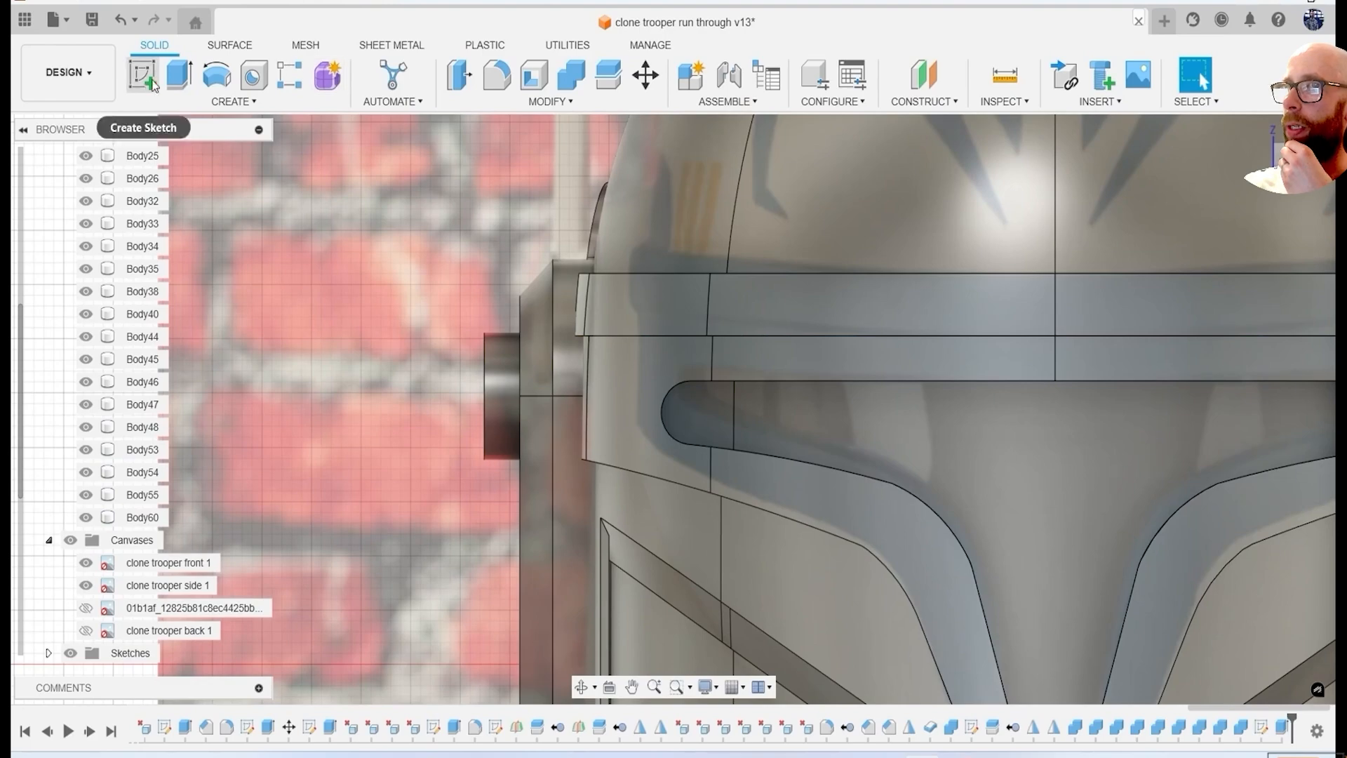
Start a front-view sketch, project the ear disc's outline and draw a rectangle across its rim.
left_click(152, 85)
left_click(292, 351)
key("r")
scroll(292, 351, "up", 4)
middle_click_drag(292, 352, 456, 379)
scroll(764, 302, "up", 2)
left_click(1304, 275)
key("p")
left_click(601, 351)
left_click(1015, 337)
key("r")
left_click(610, 328)
left_click(1256, 98)
Split the ear disc body with the sketched rectangle to separate a rim inlay piece.
left_click(610, 78)
left_click(600, 372)
left_click(1267, 274)
left_click(609, 464)
left_click(1235, 335)
Try to offset the rim inlay's curved face by -2 mm.
left_click(448, 76)
left_click(600, 379)
middle_click_drag(601, 379, 674, 393, "shift")
scroll(674, 393, "up", 3)
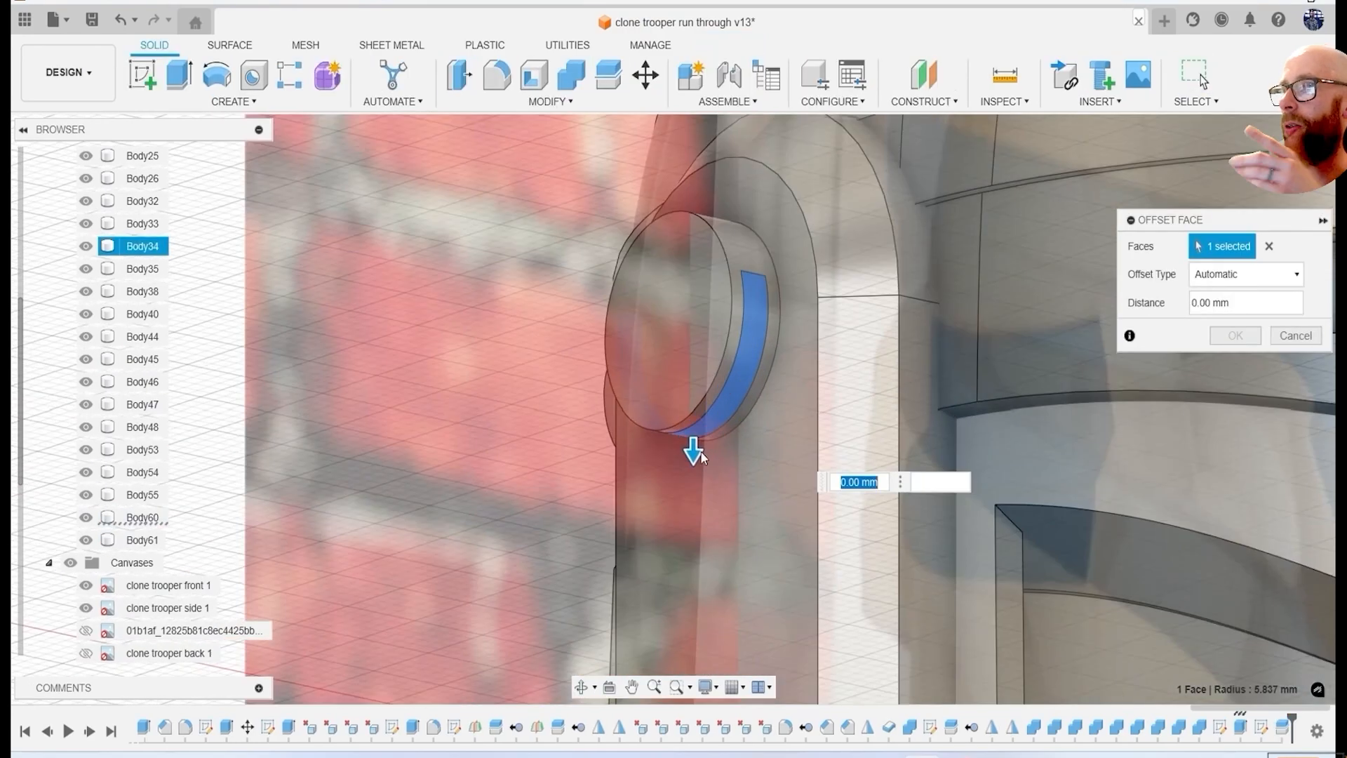
type("-2")
key("Return")
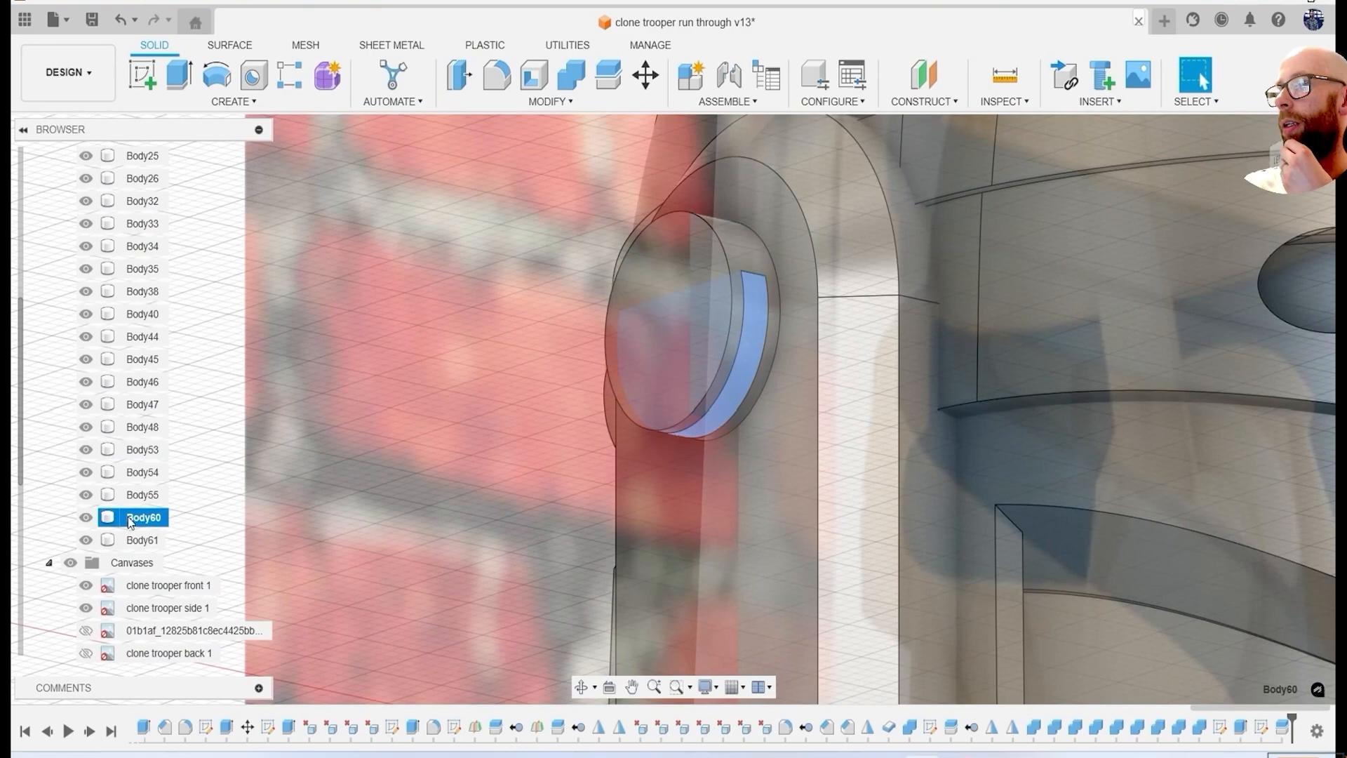
Replace the rim inlay Body60 with a copy and offset the copy's curved face inward.
right_click(130, 520)
left_click(223, 372)
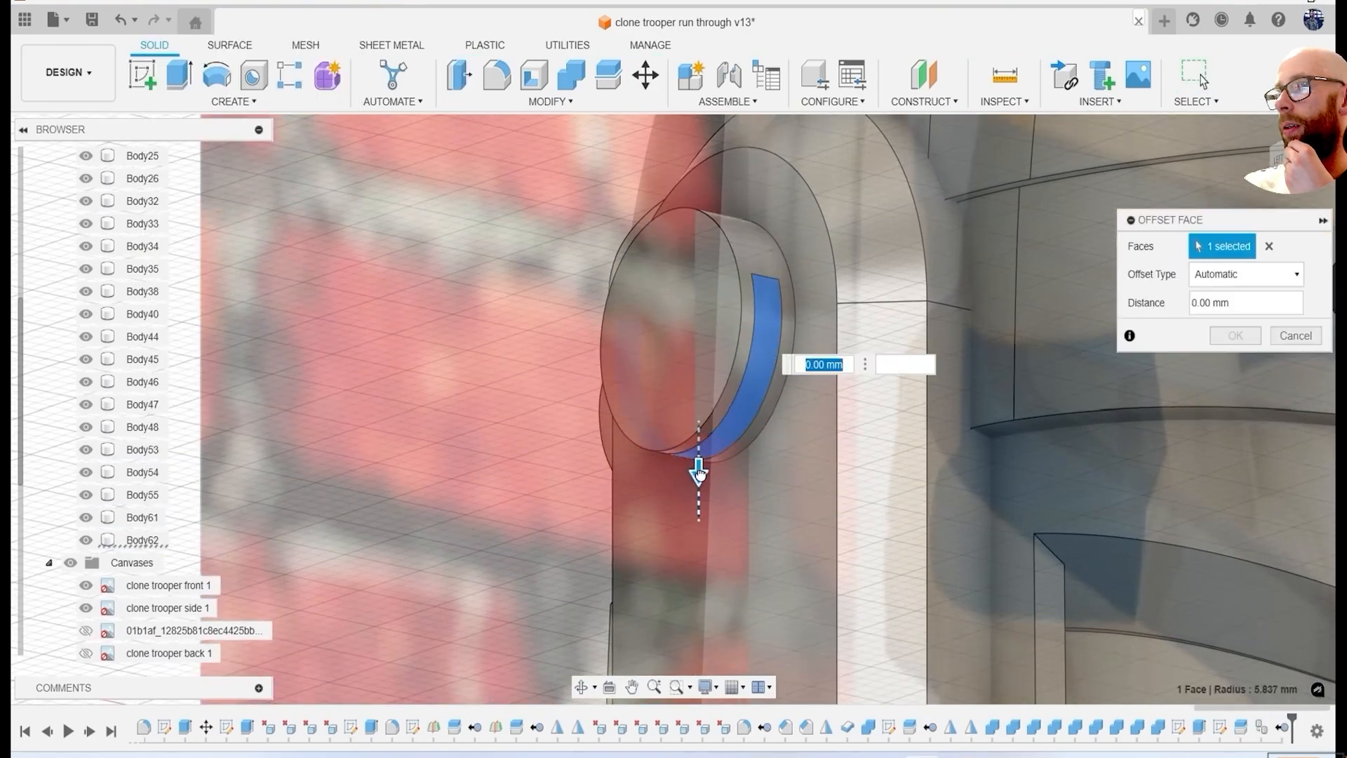
key("Return")
Join the ear disc and its recessed rim inlay into one body.
left_click(572, 75)
left_click(776, 327)
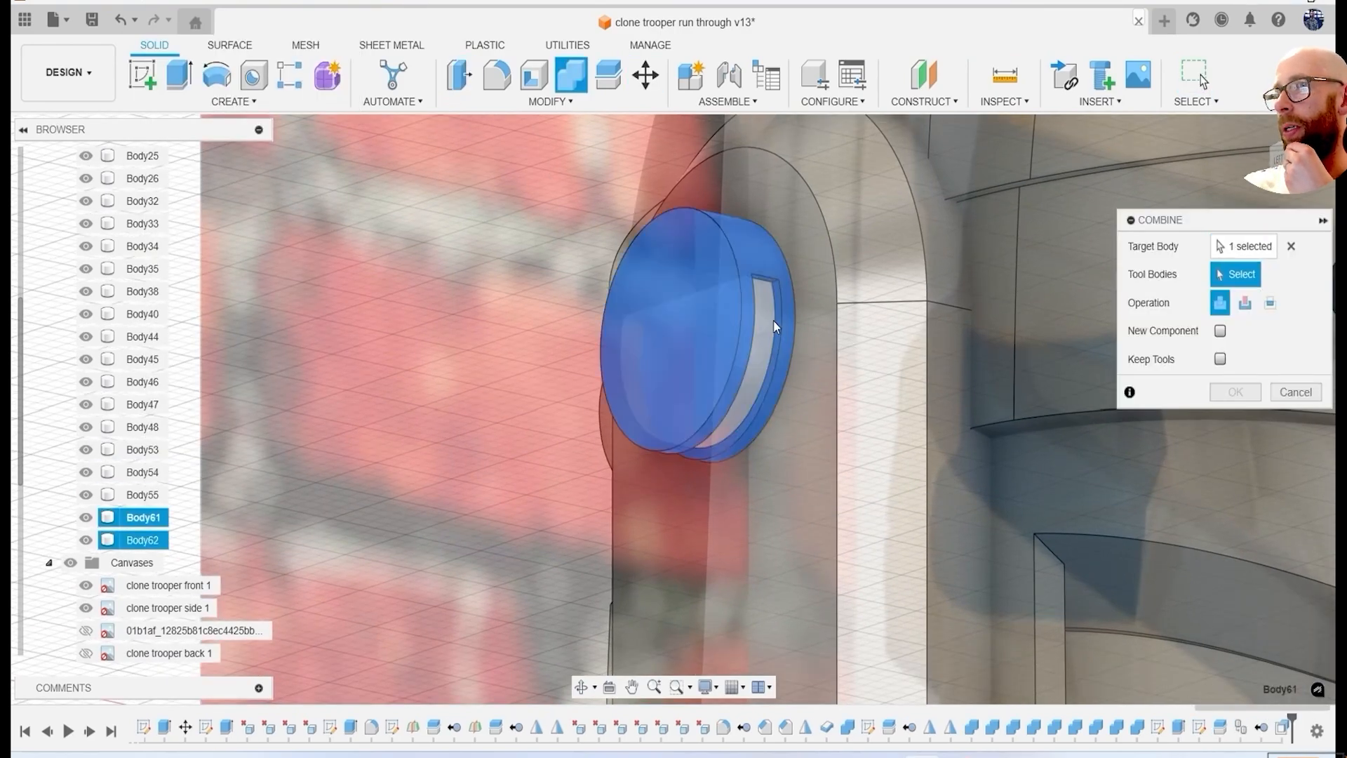
left_click(1236, 392)
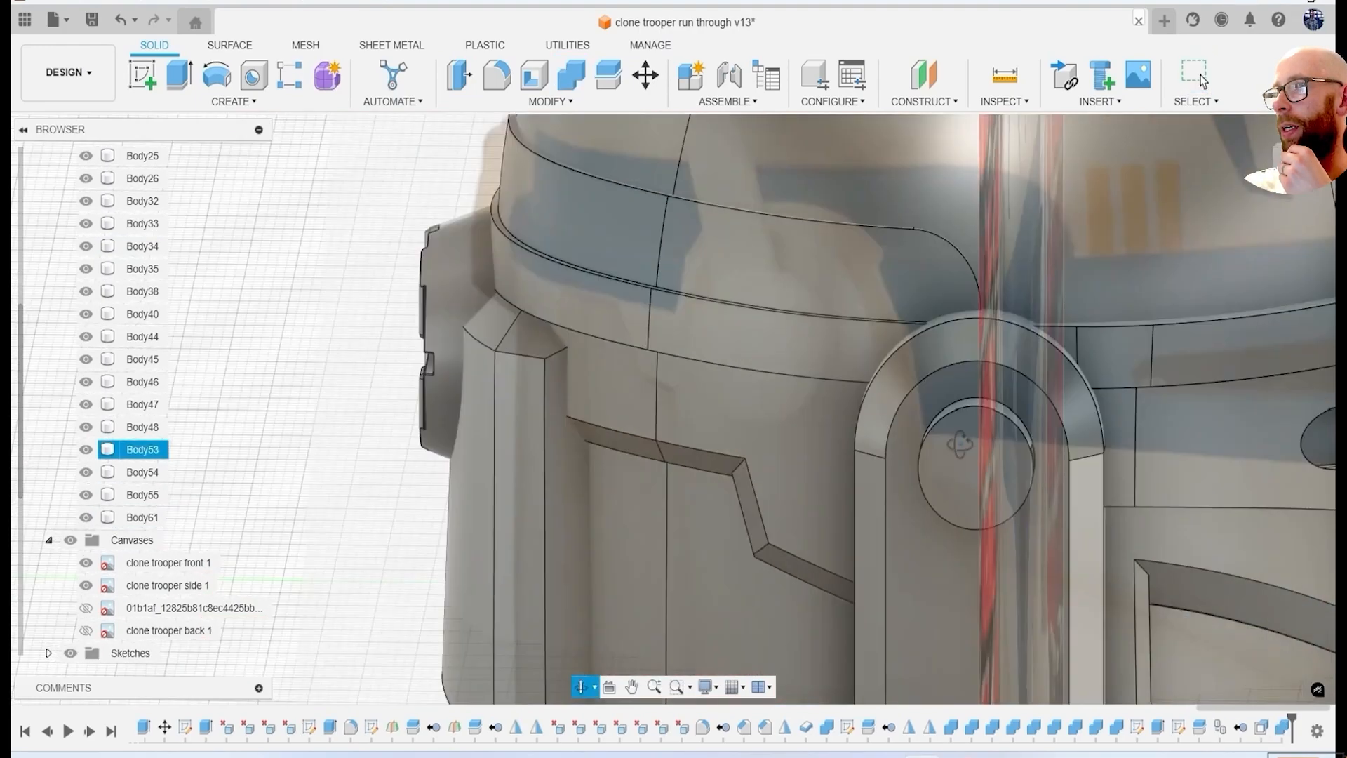
Create a construction plane tangent to the top of the ear disc's rim.
left_click(923, 101)
left_click(972, 160)
scroll(858, 436, "up", 2)
left_click(858, 434)
key("Return")
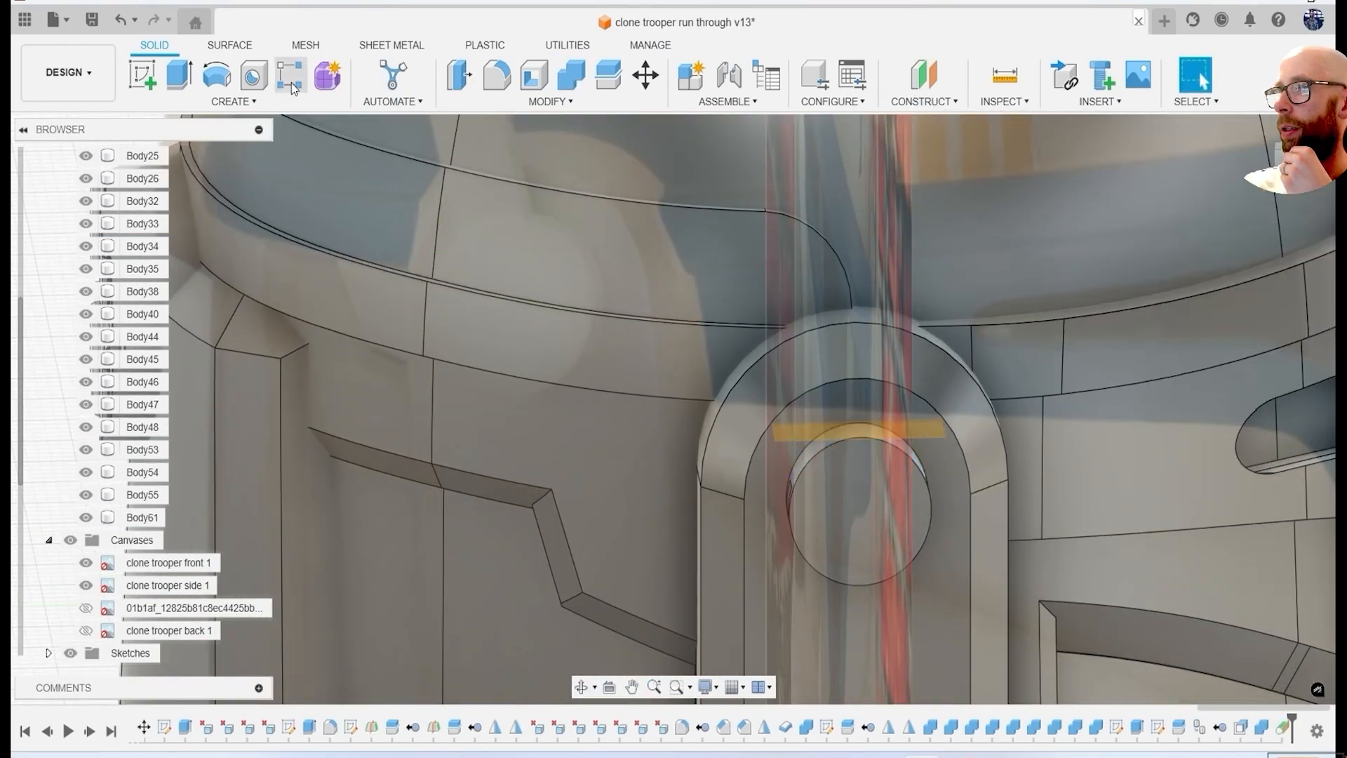
Sketch a circle on the tangent plane, centred across the projected disc's thickness, and extrude it upward as a new antenna body.
left_click(797, 440)
scroll(772, 344, "up", 2)
key("p")
left_click(725, 362)
key("Return")
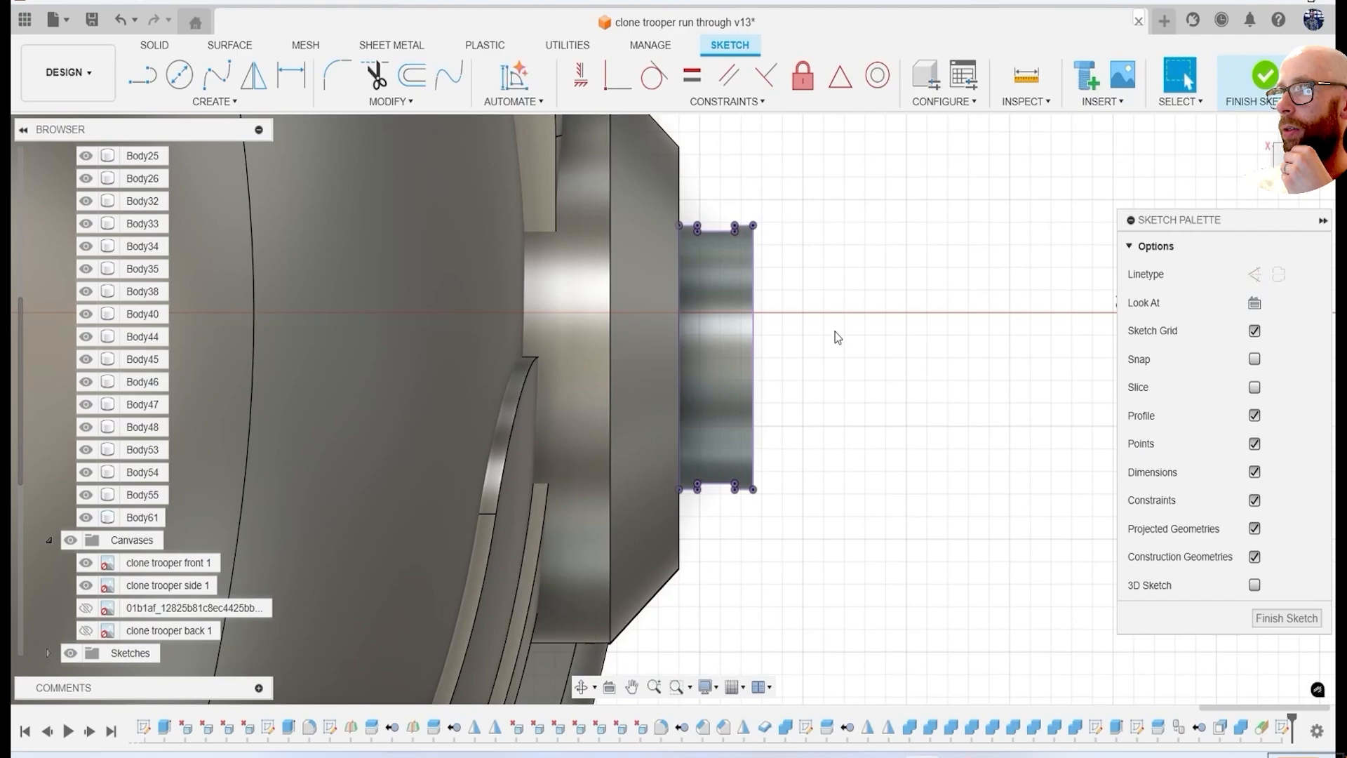
left_click(733, 390)
key("e")
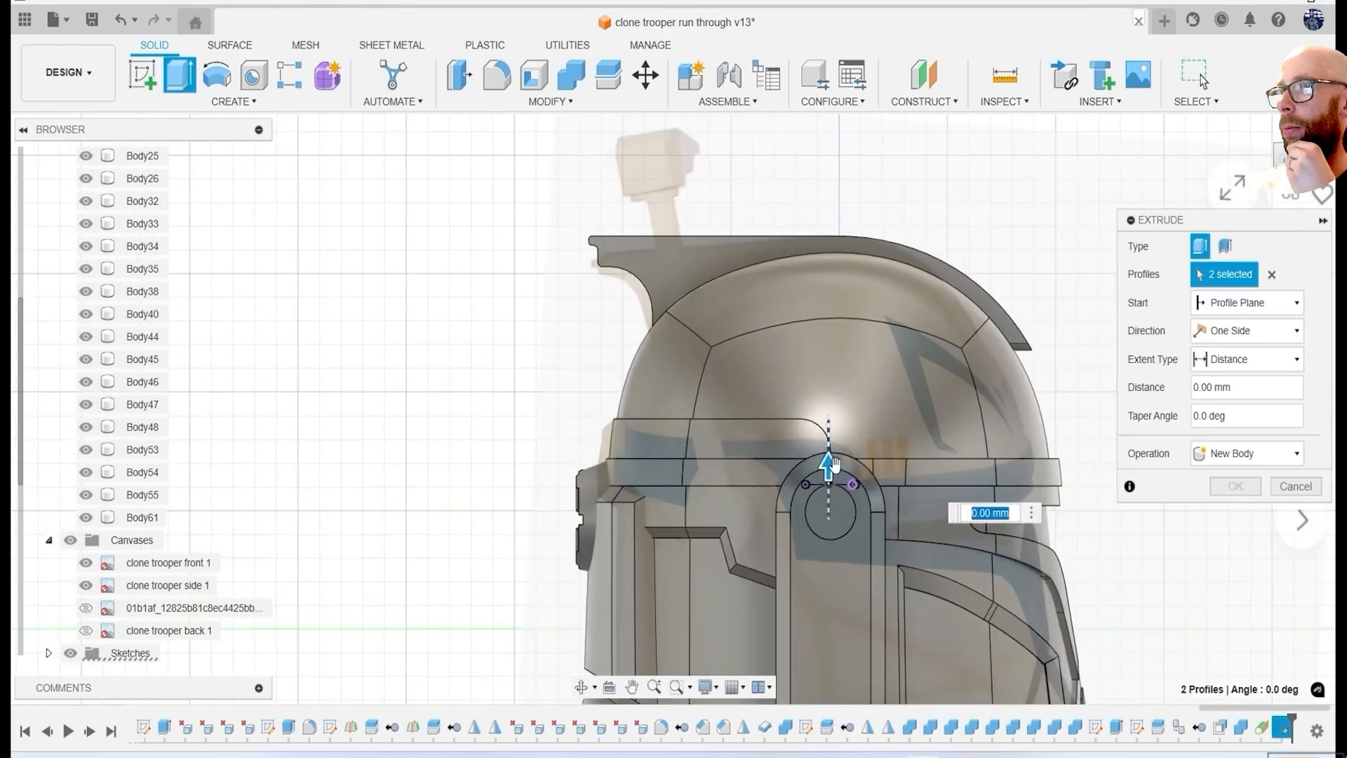
left_click(1235, 488)
Extrude the two circle profiles upward from the tangent plane as a new antenna body.
middle_click_drag(702, 449, 793, 343, "shift")
scroll(831, 484, "up", 10)
scroll(877, 518, "down", 2)
Extend the antenna's bottom face down into the ear disc and hide the reference canvases.
left_click(871, 530)
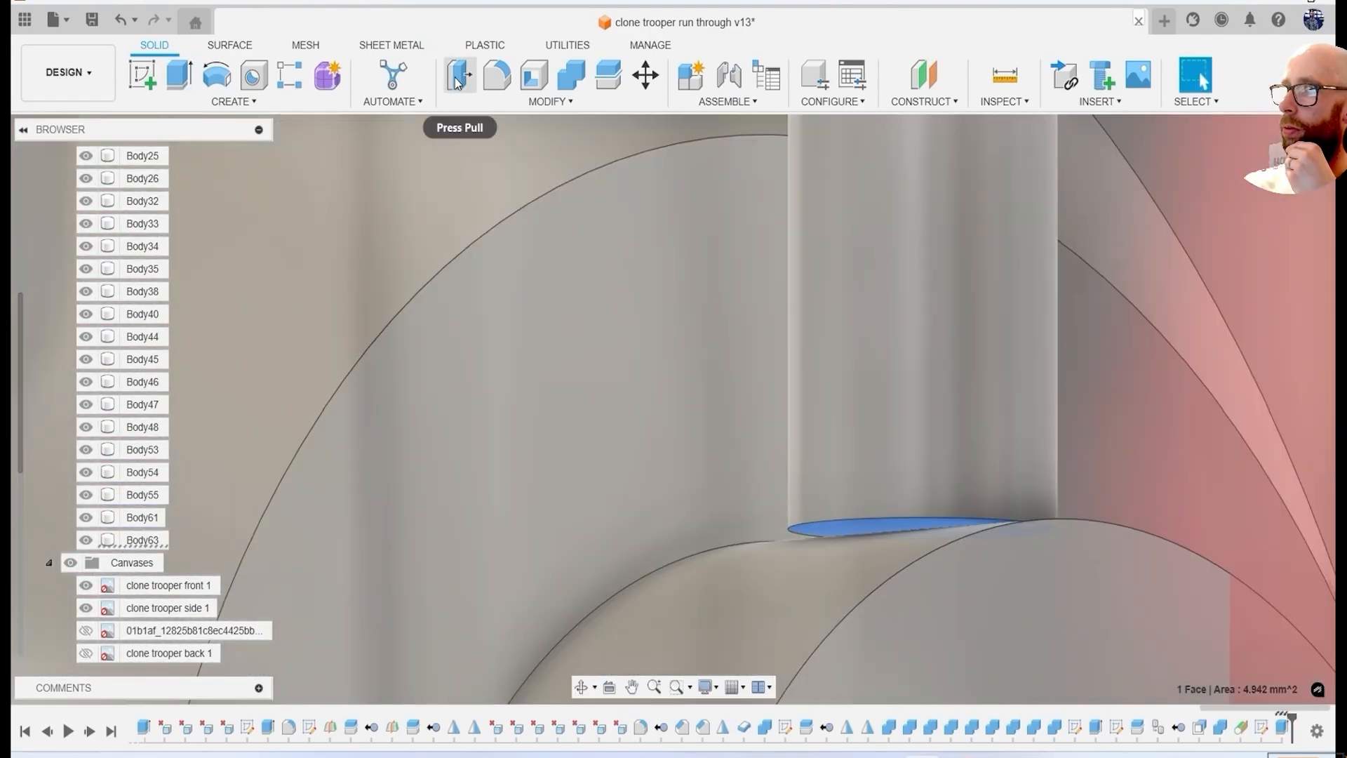
left_click(459, 74)
scroll(1114, 418, "down", 5)
middle_click_drag(983, 421, 843, 400, "shift")
left_click(70, 563)
middle_click_drag(761, 356, 815, 452)
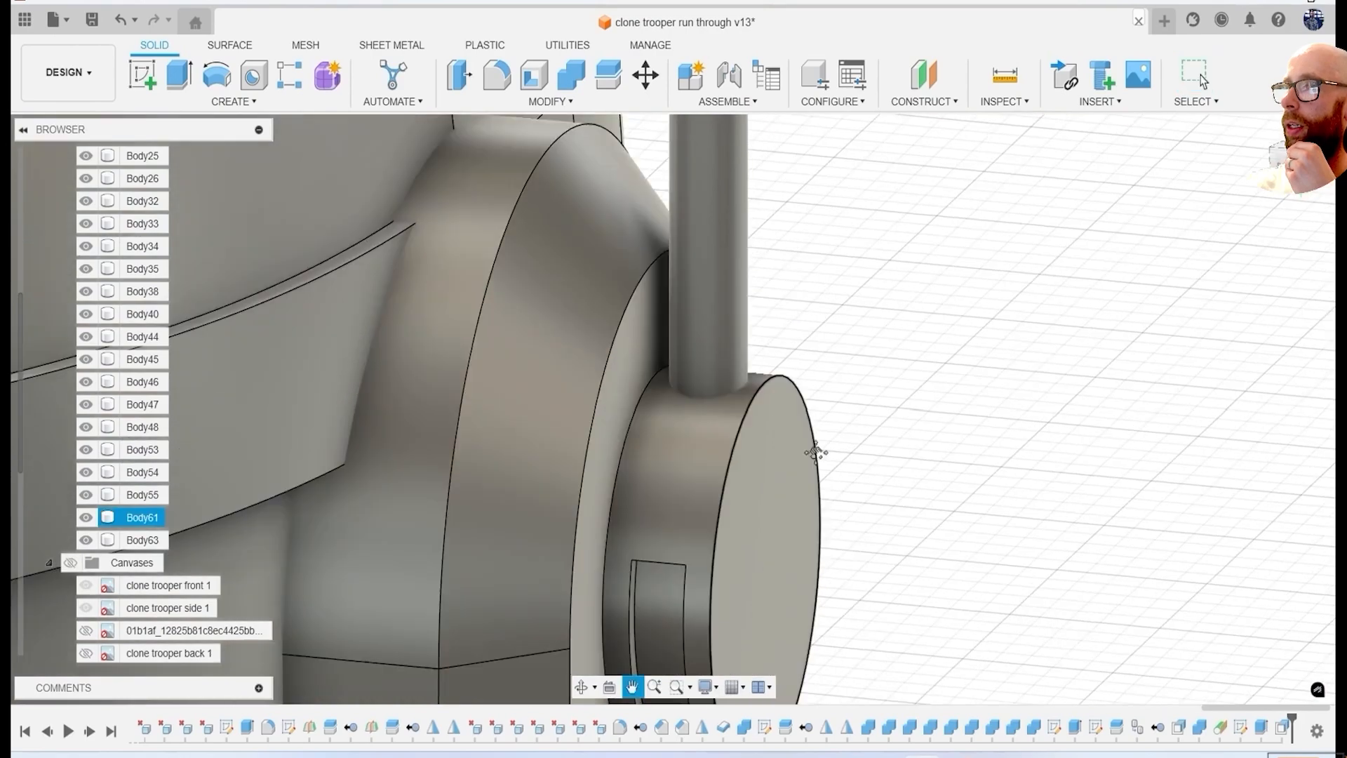
Offset the antenna's cylindrical face by 0.5 mm.
scroll(772, 421, "up", 3)
left_click(459, 73)
scroll(725, 389, "down", 4)
left_click(711, 402)
scroll(712, 402, "down", 4)
middle_click_drag(712, 401, 694, 541)
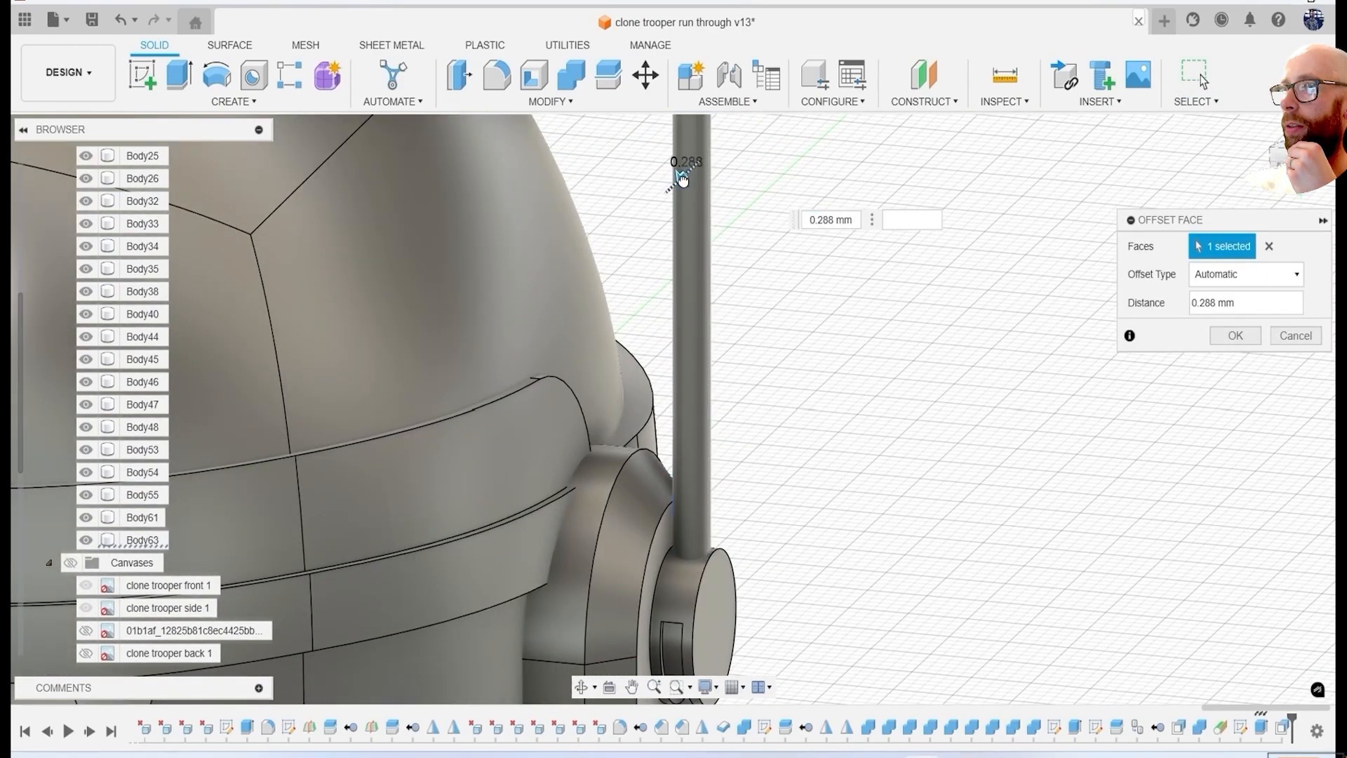
scroll(701, 556, "up", 6)
type(".")
key("BackSpace")
type(".5")
key("Return")
Cut the antenna's shape out of the ear disc, keeping the antenna as a separate body.
scroll(898, 233, "down", 5)
middle_click_drag(898, 233, 996, 344, "shift")
scroll(815, 360, "up", 3)
scroll(815, 360, "down", 10)
middle_click_drag(816, 360, 718, 270, "shift")
scroll(770, 352, "up", 8)
left_click(572, 75)
left_click(830, 327)
left_click(787, 246)
left_click(1245, 303)
left_click(1220, 358)
left_click(1235, 391)
Chamfer the circular outer edge of the ear disc with an equal-distance chamfer.
scroll(767, 341, "up", 3)
scroll(718, 269, "down", 2)
left_click(551, 102)
left_click(484, 169)
scroll(717, 415, "up", 5)
left_click(757, 422)
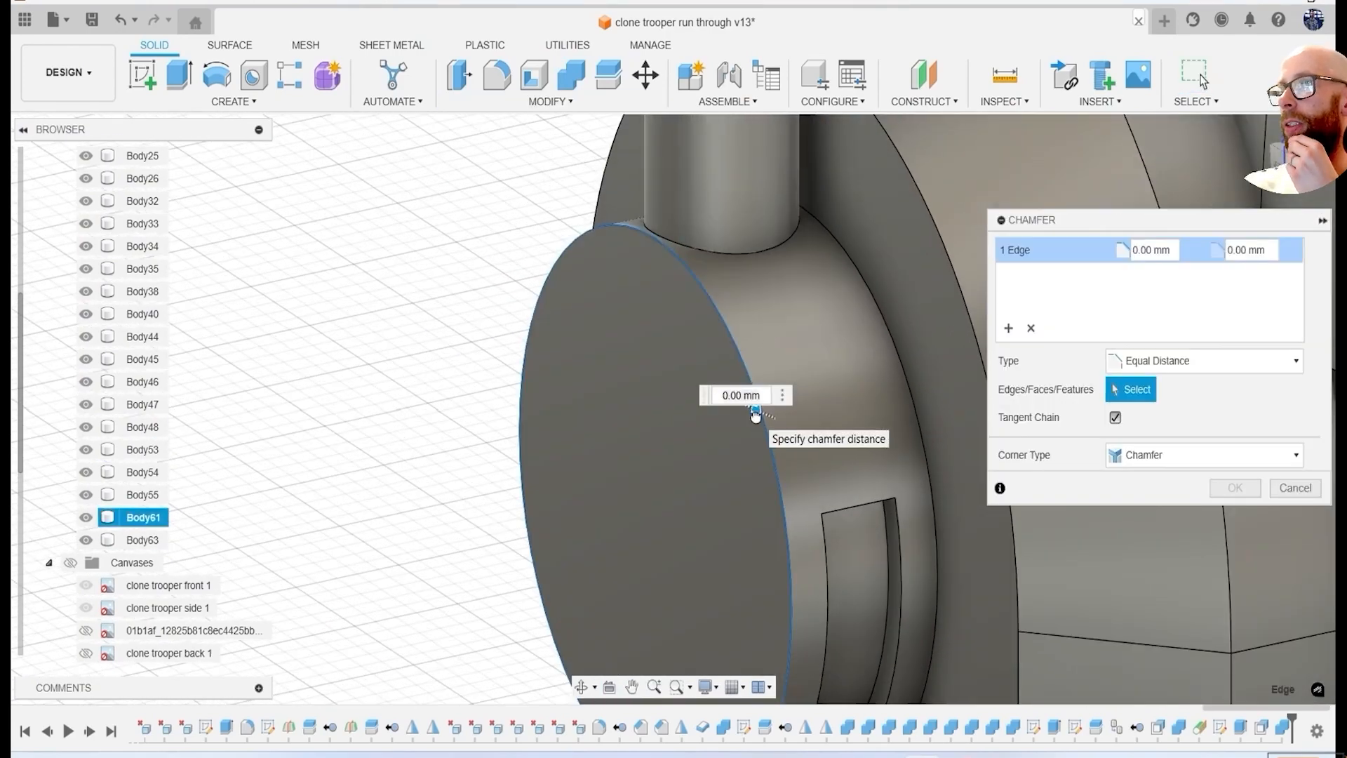
key("Return")
Fillet the ear disc's edge near the base of the antenna.
scroll(755, 421, "down", 4)
middle_click_drag(755, 421, 653, 346, "shift")
scroll(652, 346, "up", 6)
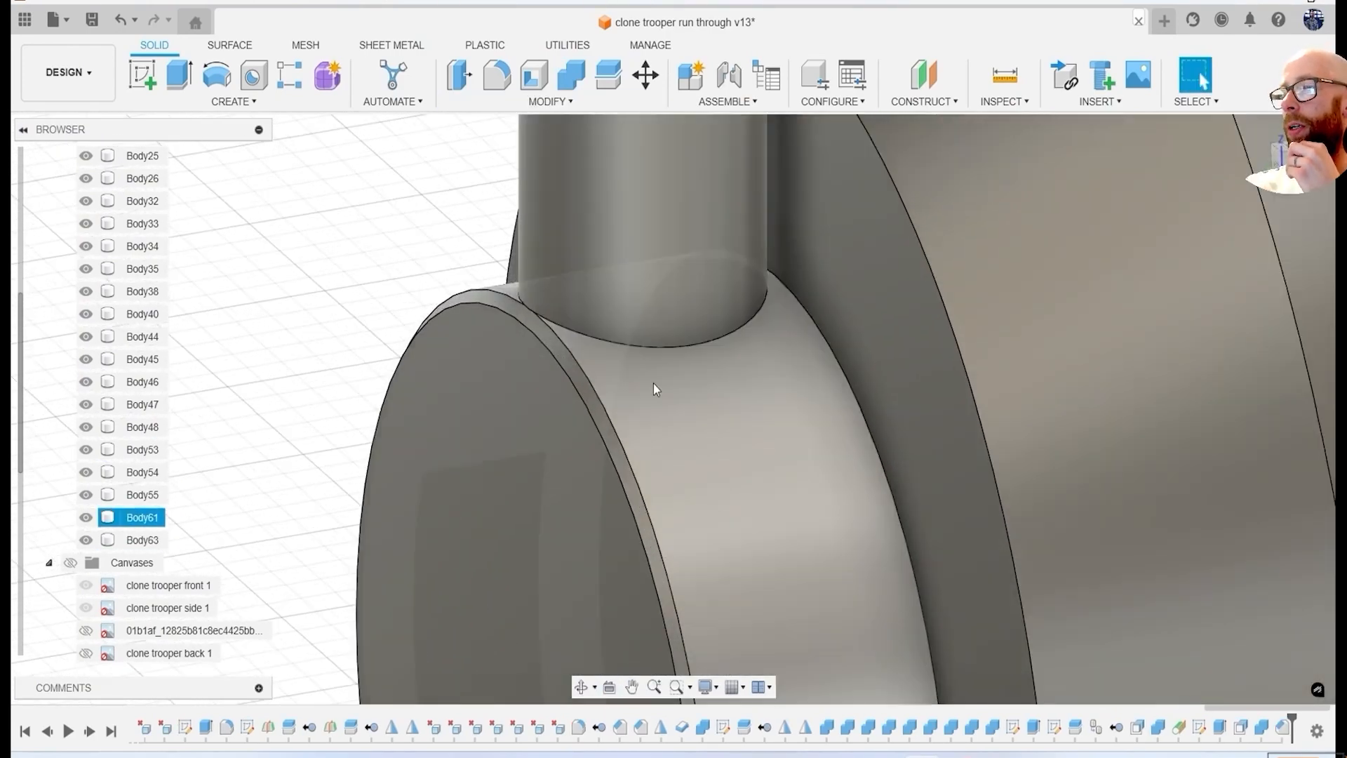
scroll(632, 353, "up", 4)
key("f")
left_click(557, 310)
left_click_drag(557, 308, 568, 317)
scroll(568, 318, "down", 2)
key("Return")
scroll(556, 305, "down", 5)
middle_click_drag(556, 305, 652, 337, "shift")
middle_click_drag(653, 337, 673, 409)
scroll(673, 408, "down", 8)
left_click(1287, 160)
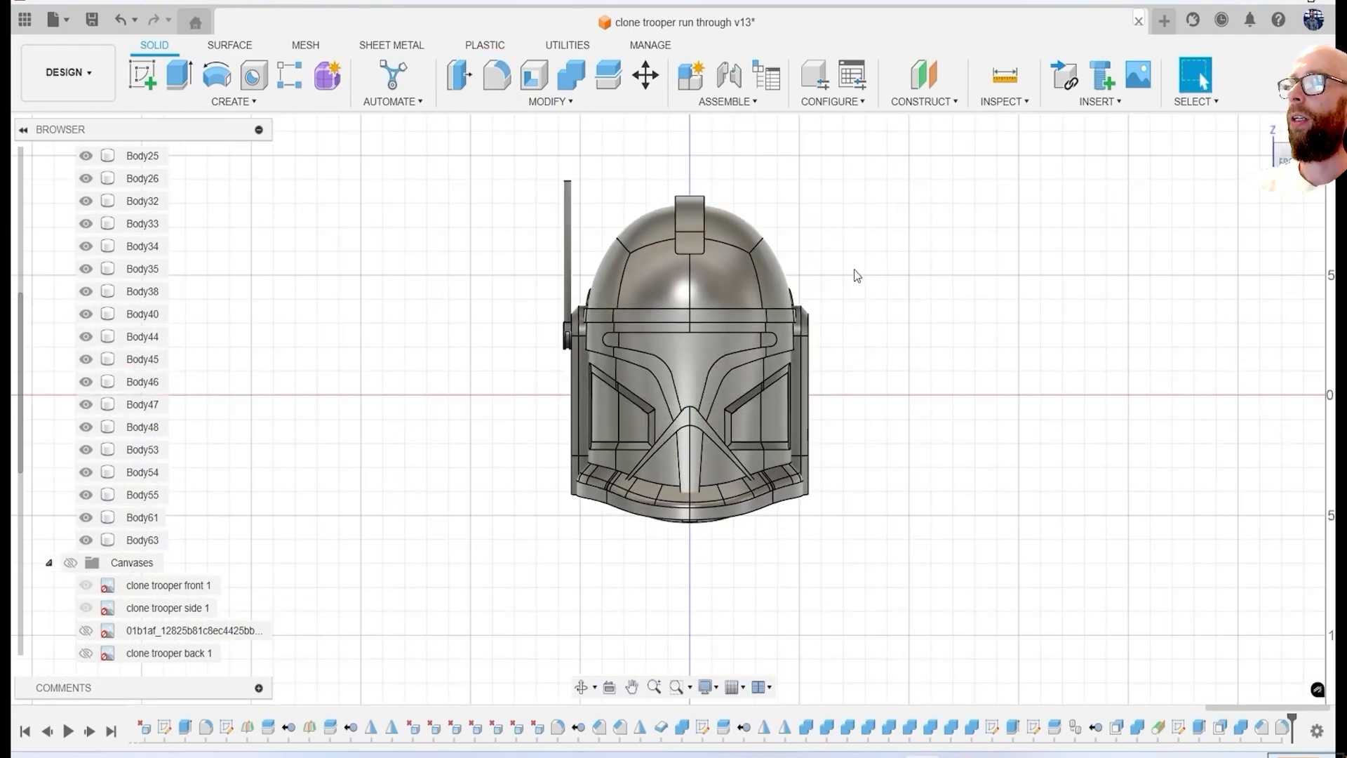
left_click(70, 562)
left_click(142, 75)
mouse_move(564, 138)
middle_mouse_down()
mouse_move(583, 234)
mouse_move(553, 191)
mouse_move(592, 312)
middle_mouse_up()
left_click(584, 234)
scroll(553, 192, "up", 6)
left_click(1265, 77)
Create two construction planes tangent to opposite sides of the antenna's cylindrical face.
left_click(925, 101)
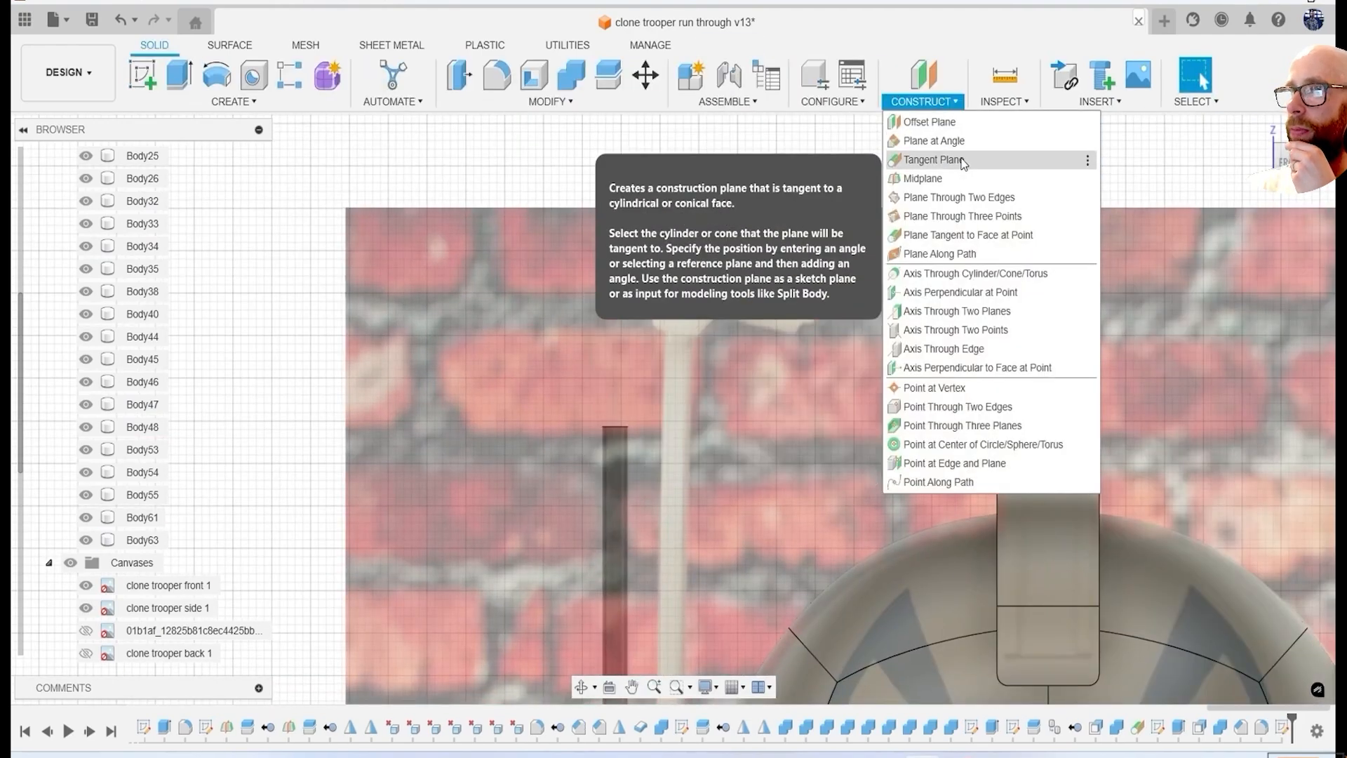
left_click(961, 156)
left_click(616, 455)
left_click(1238, 336)
scroll(1250, 379, "down", 3)
middle_click_drag(1053, 393, 597, 415, "shift")
left_click(937, 100)
left_click(972, 158)
left_click(847, 454)
left_click(1237, 336)
middle_click_drag(1207, 372, 1004, 359, "shift")
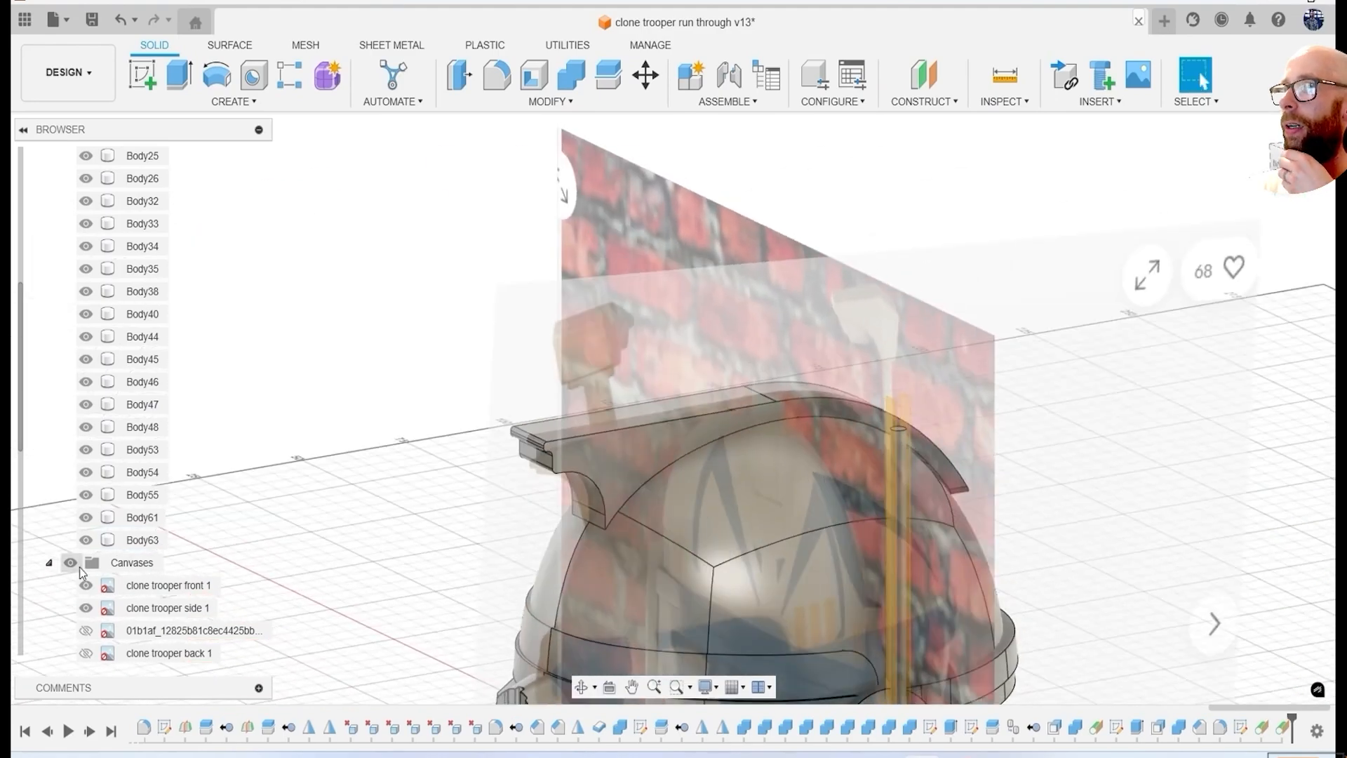
Create a midplane between the two planes tangent to the antenna and hide those tangent planes.
left_click(71, 562)
scroll(982, 379, "up", 4)
left_click(925, 101)
left_click(922, 178)
scroll(793, 406, "up", 2)
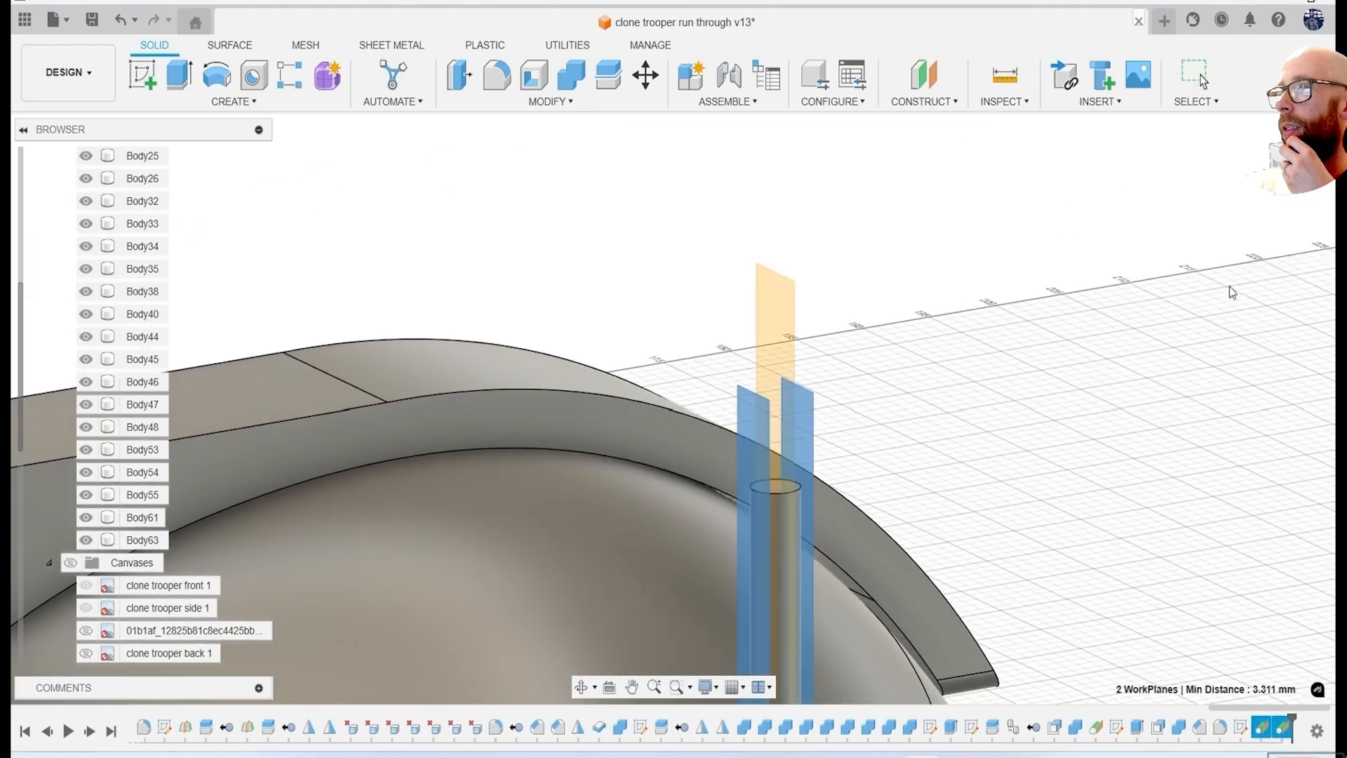
left_click(1236, 280)
scroll(792, 437, "up", 2)
key("v")
Start a sketch on the antenna's midplane with the canvases shown and draw the straight edges of the antenna head around the antenna's top.
scroll(1080, 415, "down", 4)
middle_click_drag(1080, 415, 1020, 424, "shift")
left_click(1286, 161)
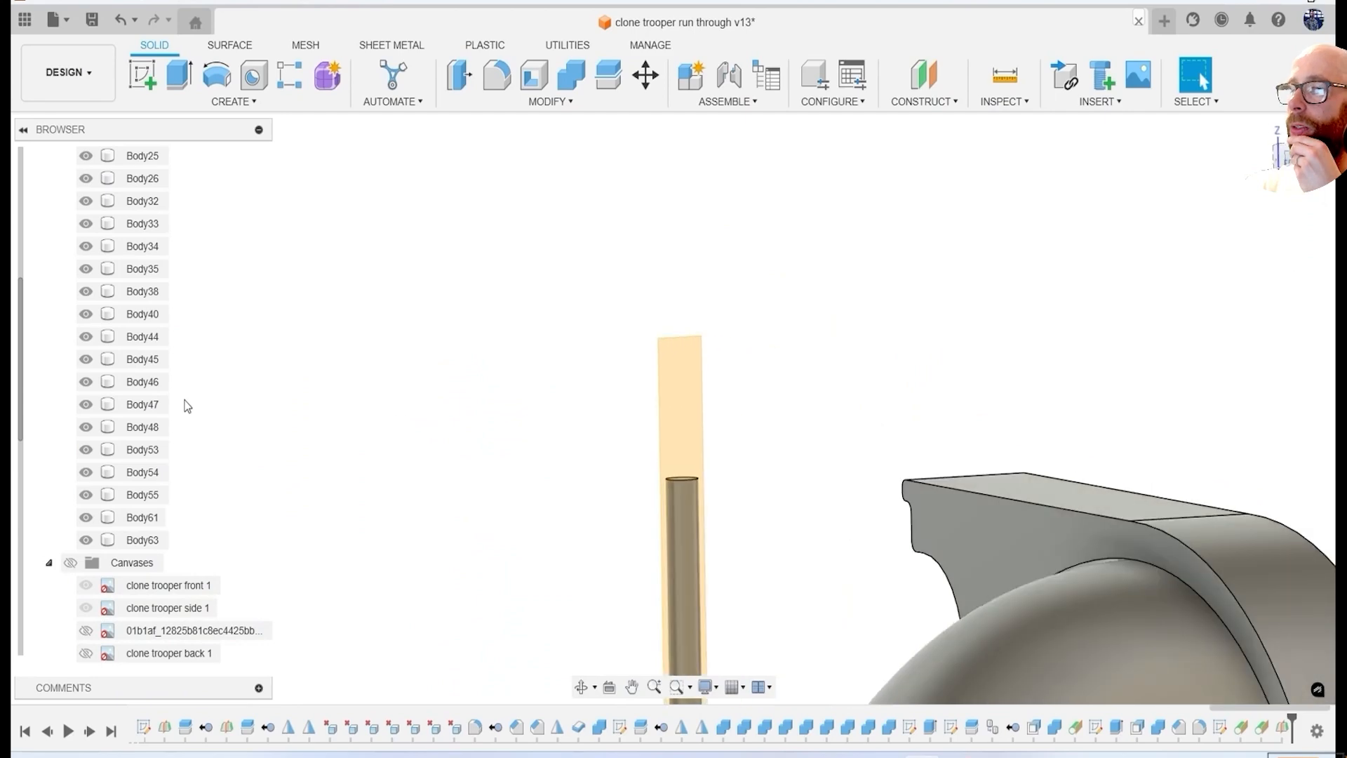
left_click(71, 563)
left_click(142, 75)
middle_click_drag(637, 553, 567, 405)
left_click(567, 404)
scroll(516, 329, "up", 3)
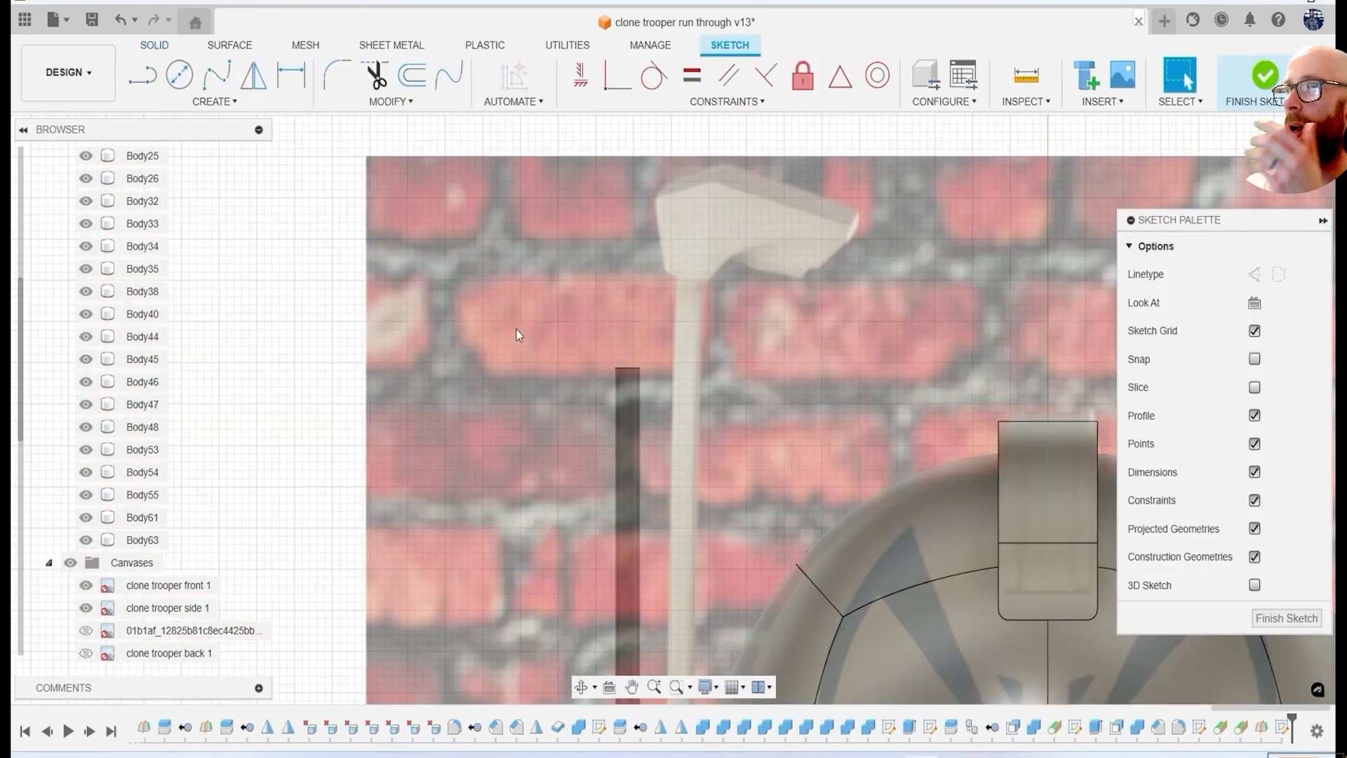
key("l")
double_click(671, 401)
left_click(571, 304)
left_click(633, 267)
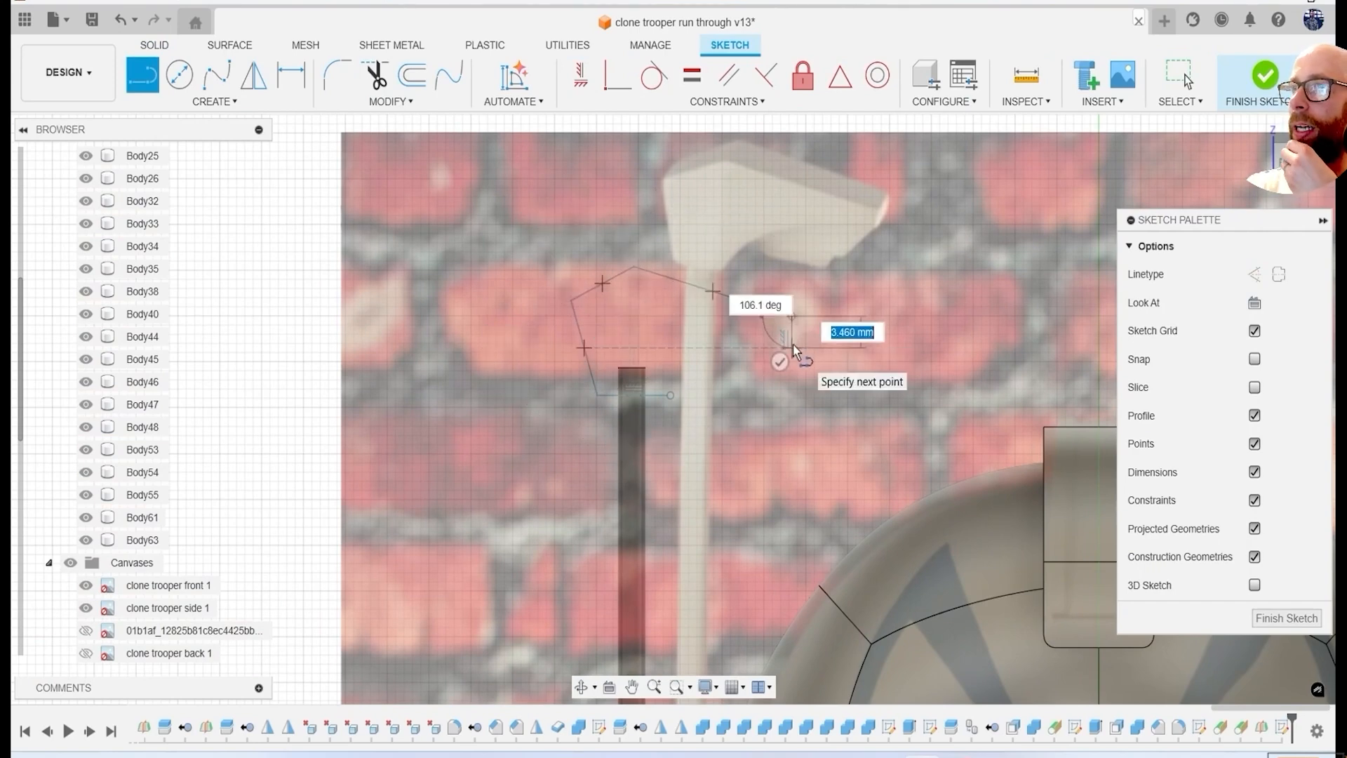
Close the underside of the antenna head profile with a concave arc spanning about 15 mm.
mouse_move(214, 179)
left_click(341, 179)
scroll(610, 292, "up", 2)
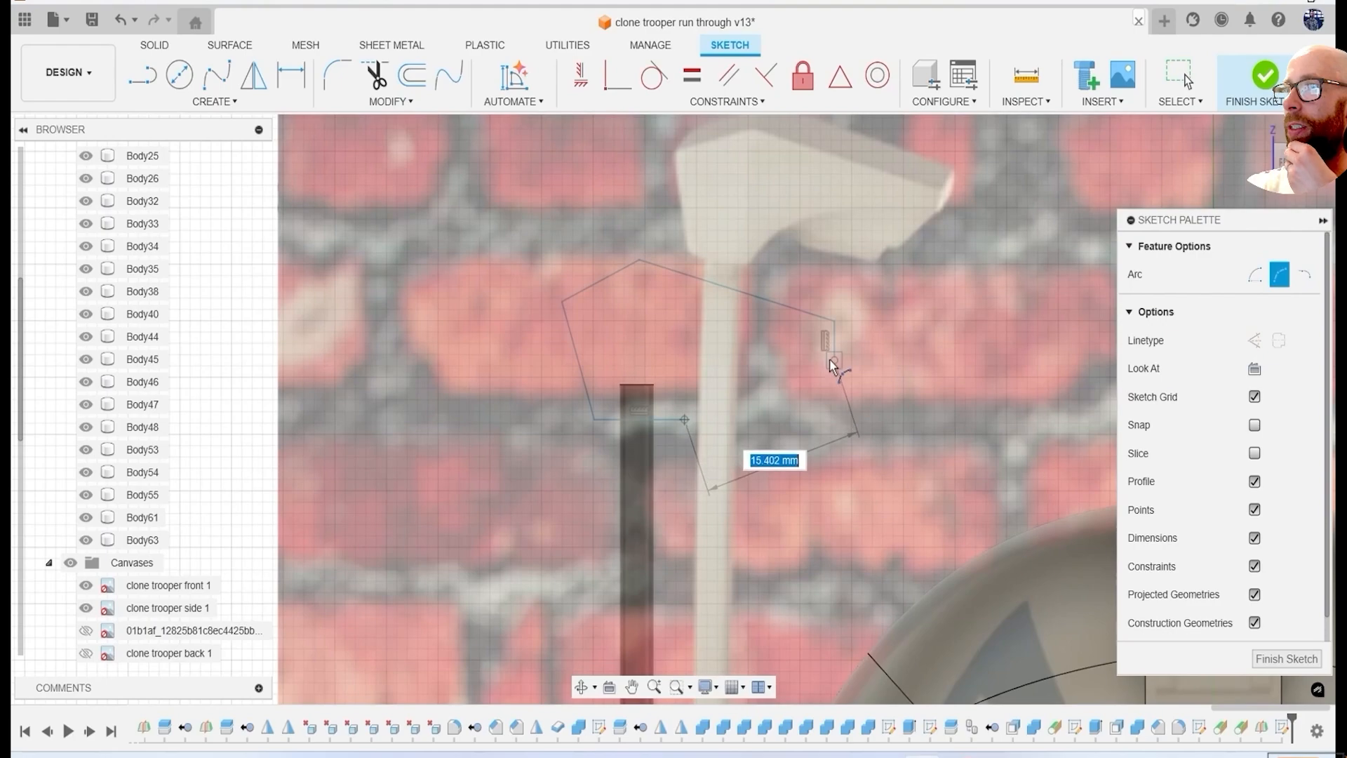
left_click(731, 381)
Extrude the antenna head profile symmetrically by about 5 mm as a new body.
key("e")
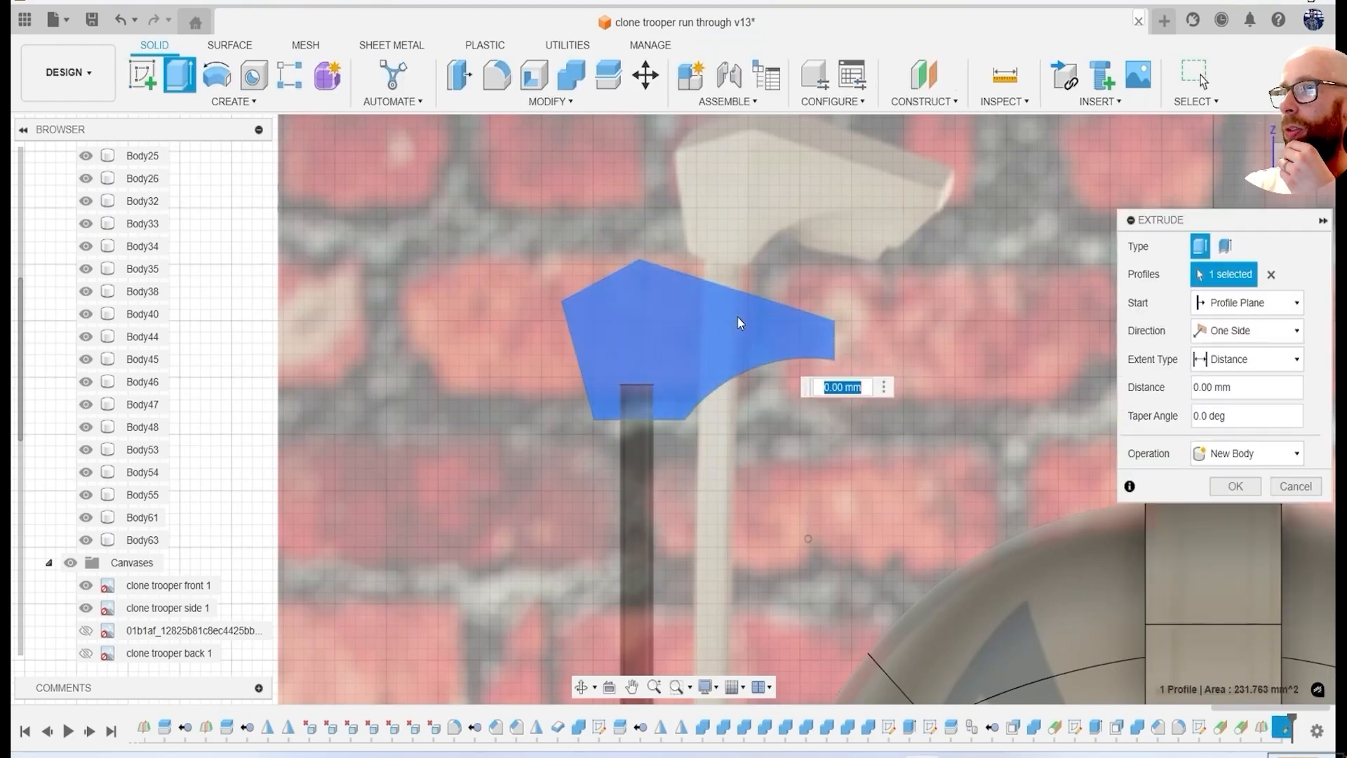
scroll(681, 350, "down", 3)
middle_click_drag(686, 379, 1109, 422, "shift")
scroll(879, 348, "up", 3)
left_click_drag(812, 349, 847, 352)
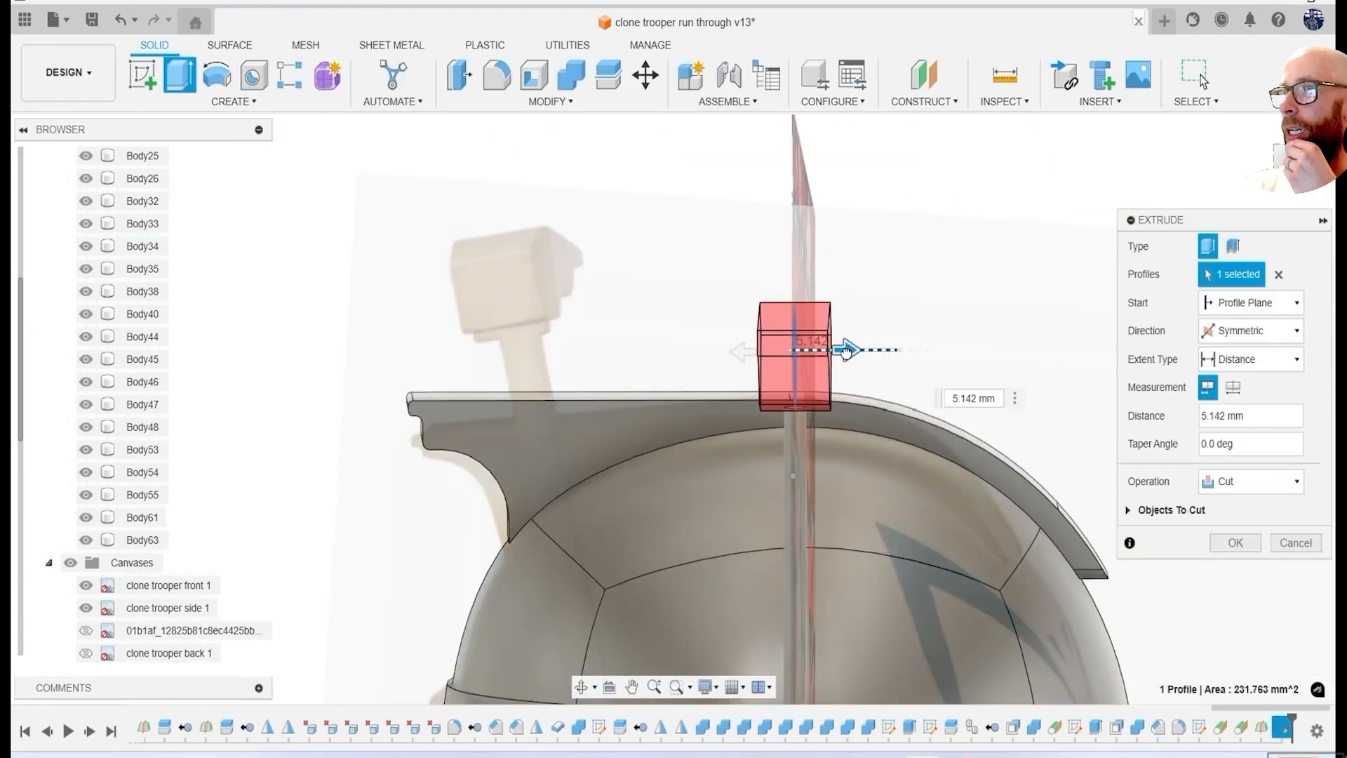
left_click(1236, 513)
Sketch a filler profile about 11 mm long beneath the antenna head's curved underside and extrude it symmetrically, joined to the head.
middle_click_drag(1193, 505, 1088, 497, "shift")
left_click(1289, 158)
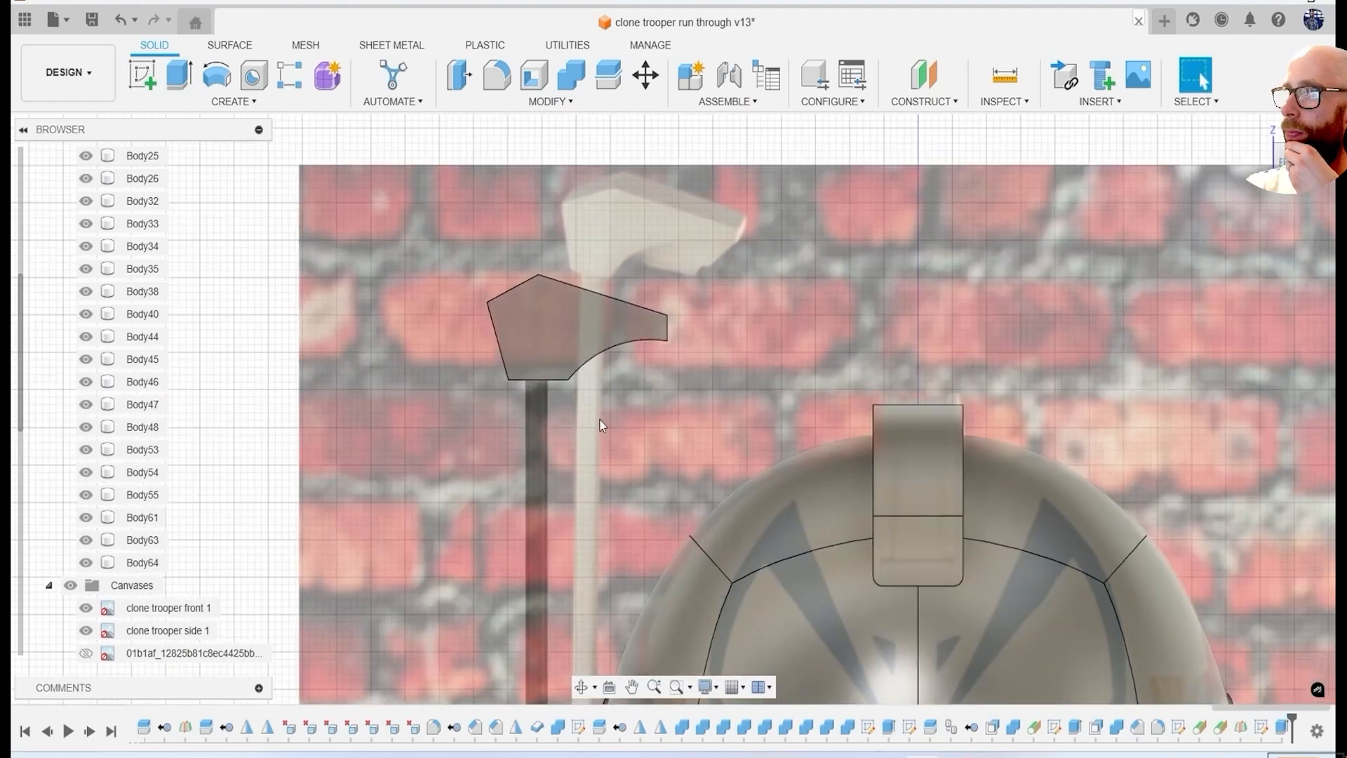
left_click(136, 71)
left_click(592, 298)
scroll(642, 390, "up", 4)
scroll(667, 399, "up", 1)
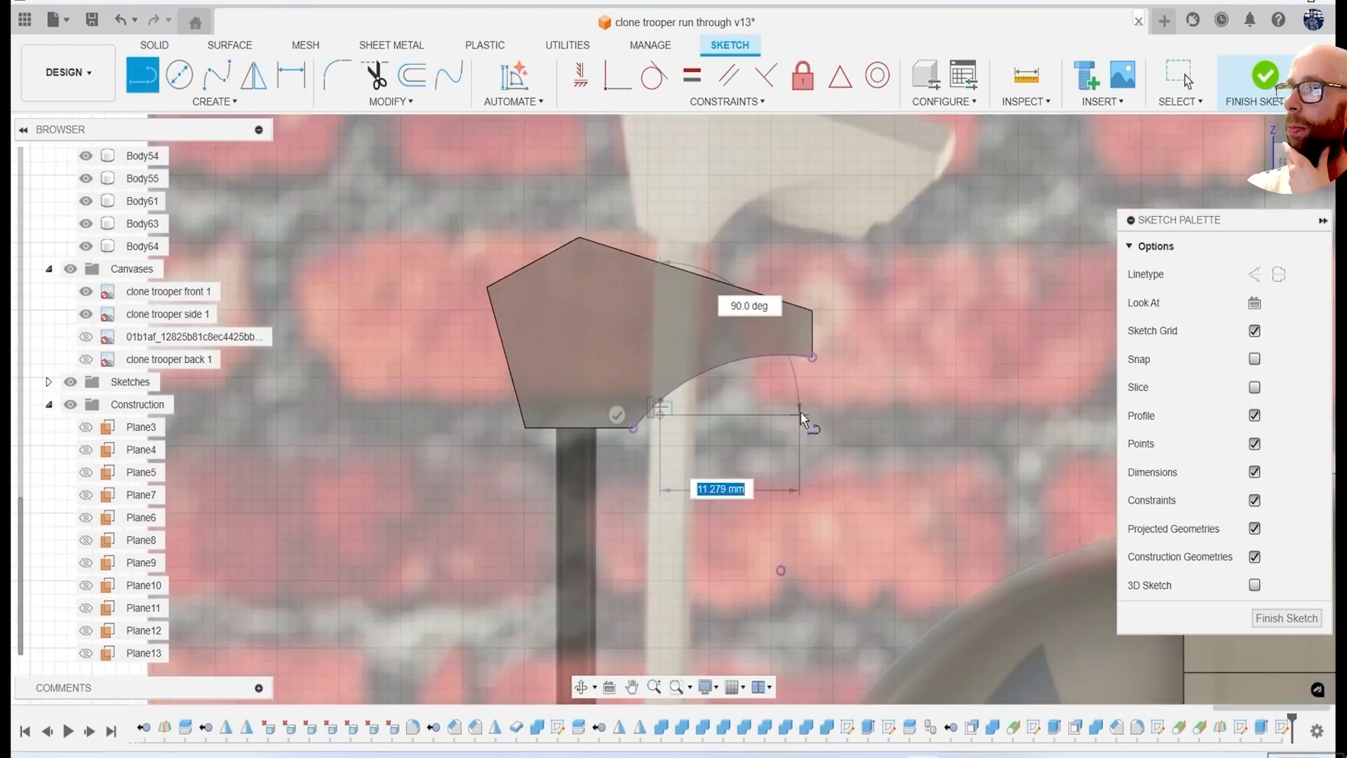
key("e")
left_click(759, 411)
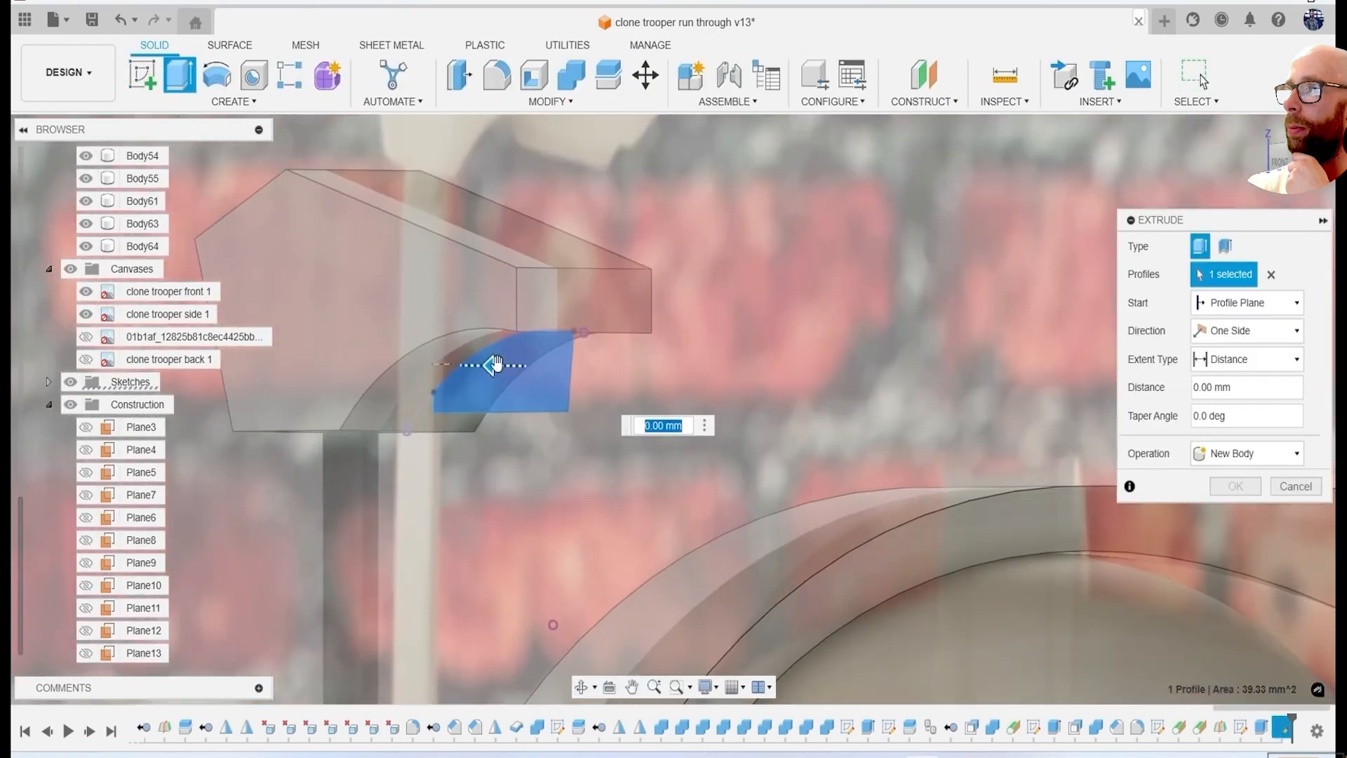
left_click(1241, 514)
Hide the reference canvases.
scroll(710, 441, "down", 3)
mouse_move(710, 441)
middle_mouse_down("shift")
mouse_move(632, 431)
mouse_move(691, 446)
middle_mouse_up("shift")
left_click(71, 269)
scroll(622, 500, "down", 5)
scroll(691, 505, "up", 5)
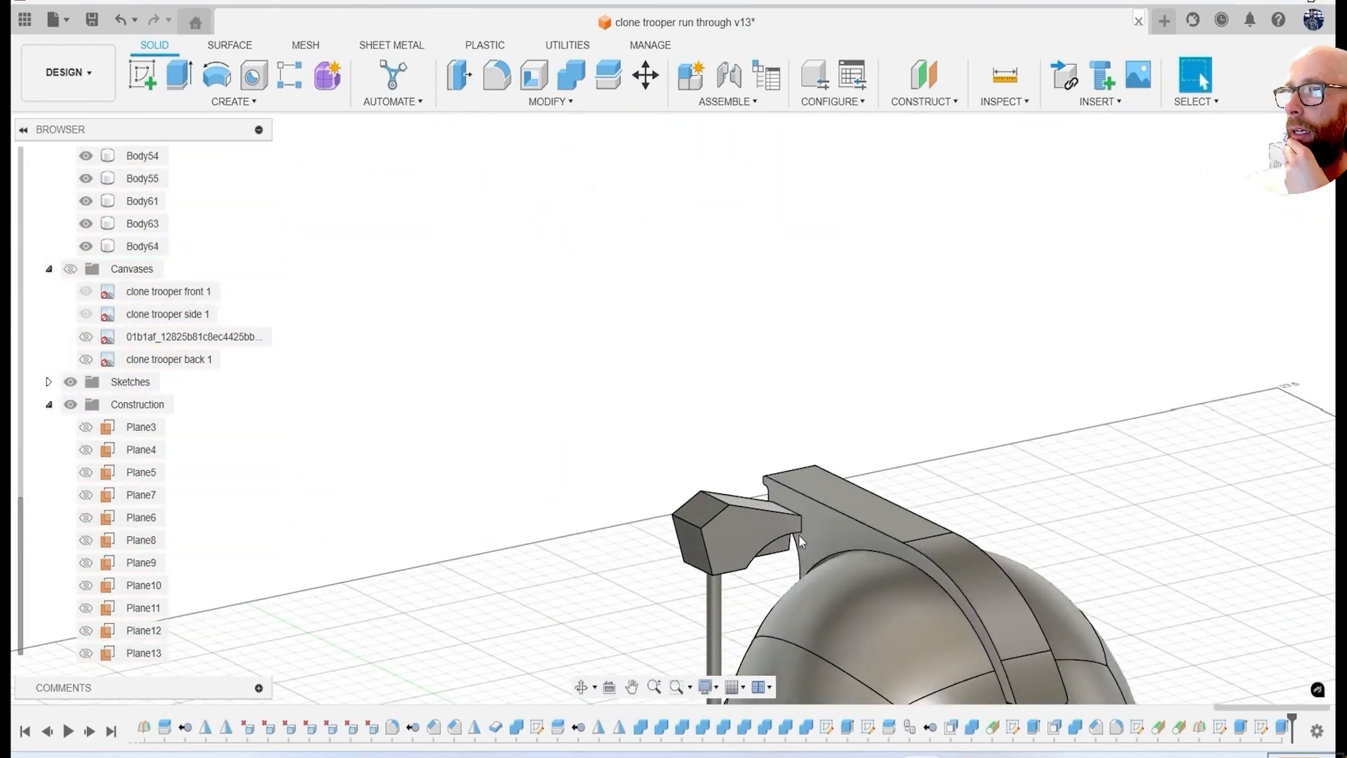
Fillet the front, back and end edges of the antenna head with a radius of about 0.54 mm.
key("f")
left_click(638, 537)
left_click(603, 507)
left_click(669, 495)
scroll(663, 452, "up", 2)
left_click(665, 442)
left_click(737, 441)
left_click(800, 480)
middle_click_drag(849, 554, 590, 502, "shift")
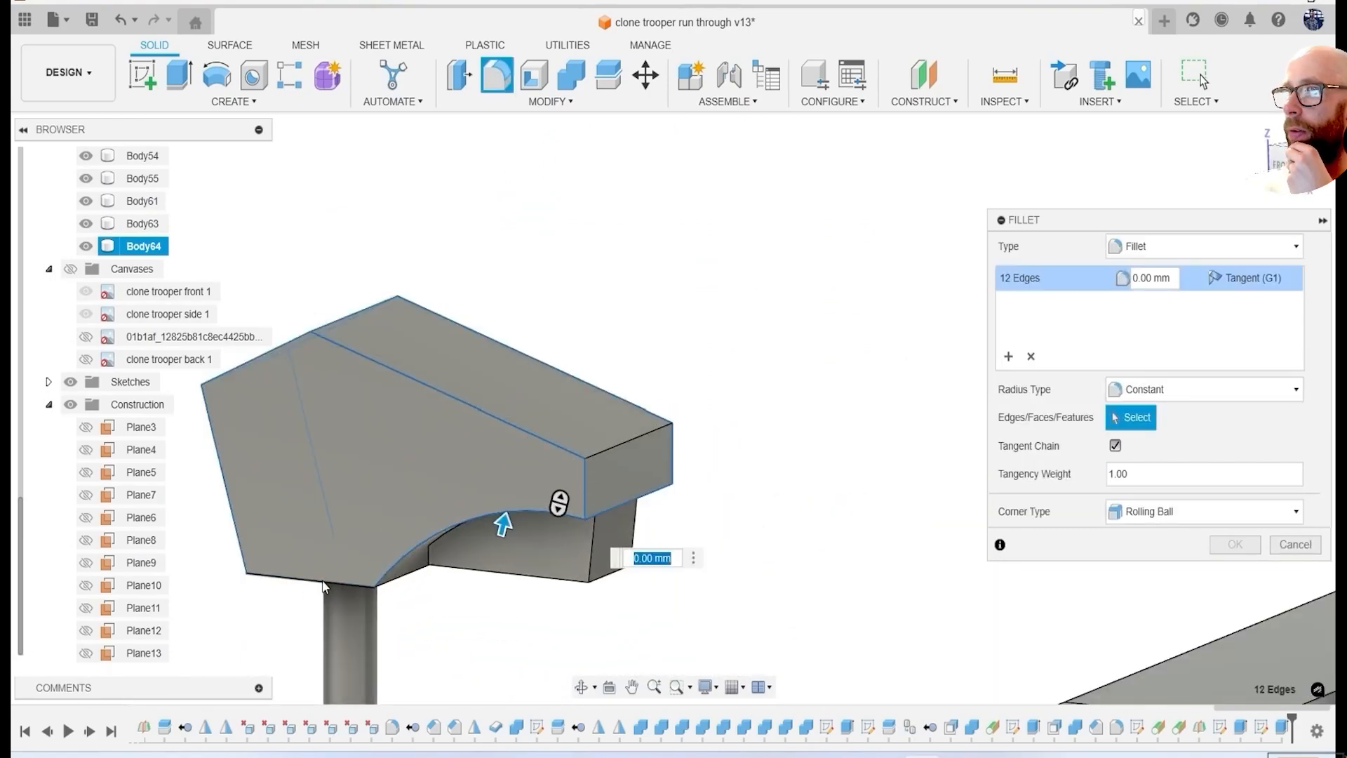
left_click(323, 586)
middle_click_drag(323, 586, 510, 507, "shift")
left_click(666, 615)
middle_click_drag(667, 615, 631, 450, "shift")
middle_click_drag(631, 449, 589, 364)
left_click(779, 421)
middle_click_drag(779, 421, 751, 361)
left_click_drag(965, 449, 936, 421)
middle_click_drag(843, 449, 607, 392, "shift")
scroll(626, 232, "up", 2)
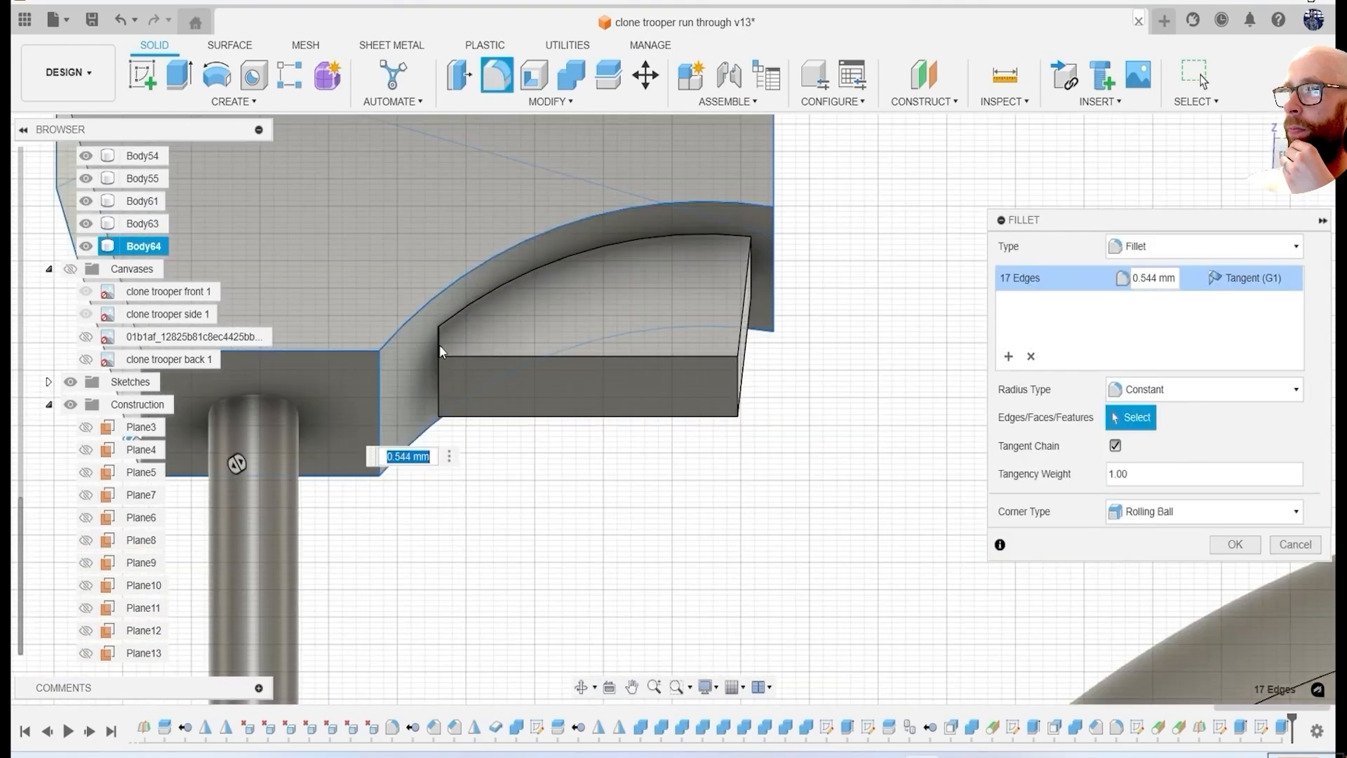
scroll(767, 425, "down", 5)
left_click(1236, 547)
Fillet the corner edges of the recessed groove in the ear disc's rim.
scroll(587, 457, "down", 4)
middle_click_drag(586, 456, 755, 478, "shift")
middle_click_drag(755, 477, 692, 281)
scroll(591, 520, "up", 6)
middle_click_drag(590, 513, 485, 515, "shift")
middle_click_drag(484, 516, 382, 414)
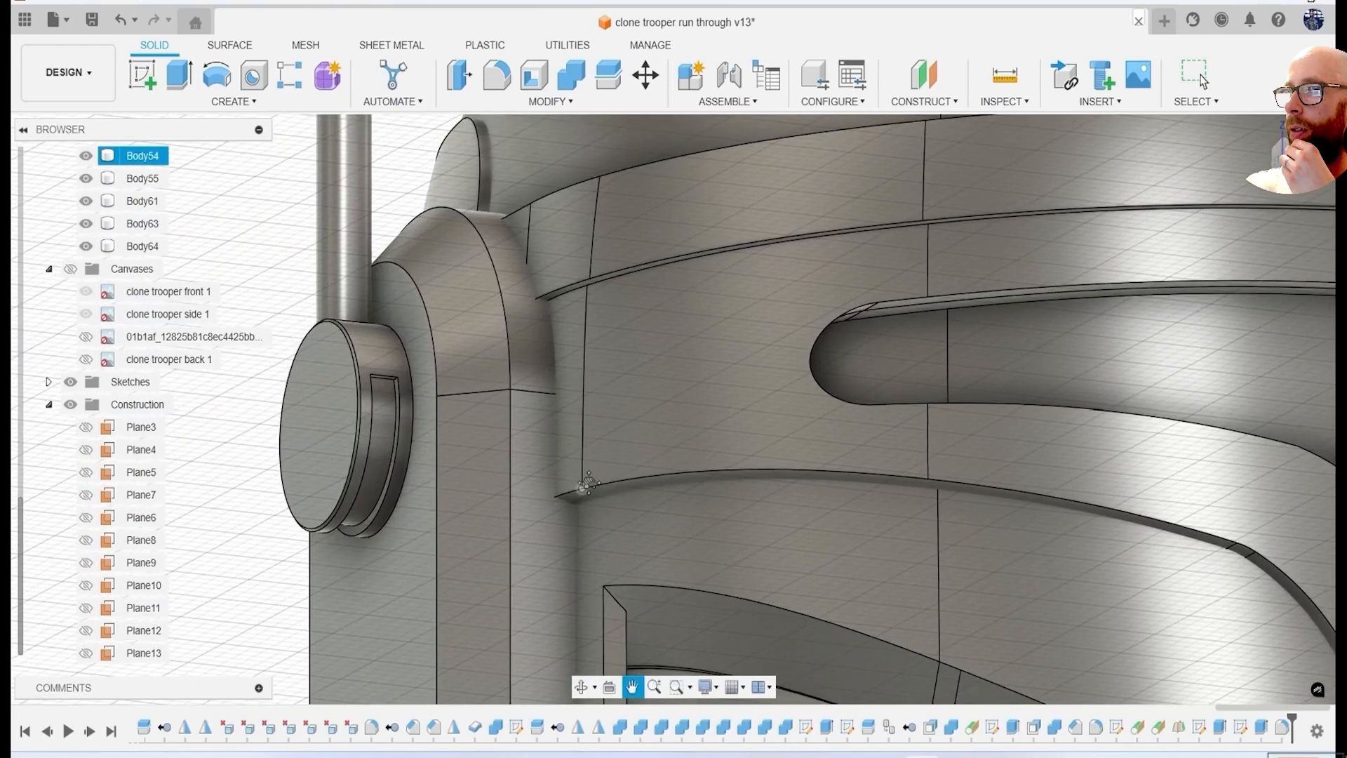
scroll(379, 396, "up", 5)
key("f")
left_click(477, 299)
left_click(338, 284)
scroll(335, 322, "down", 6)
middle_click_drag(336, 321, 570, 427, "shift")
scroll(569, 426, "up", 6)
left_click(576, 465)
left_click(786, 467)
left_click_drag(788, 472, 772, 492)
key("Return")
Add a separate fillet to one more edge of the ear disc's groove.
key("f")
left_click(728, 462)
key("Return")
scroll(779, 490, "down", 12)
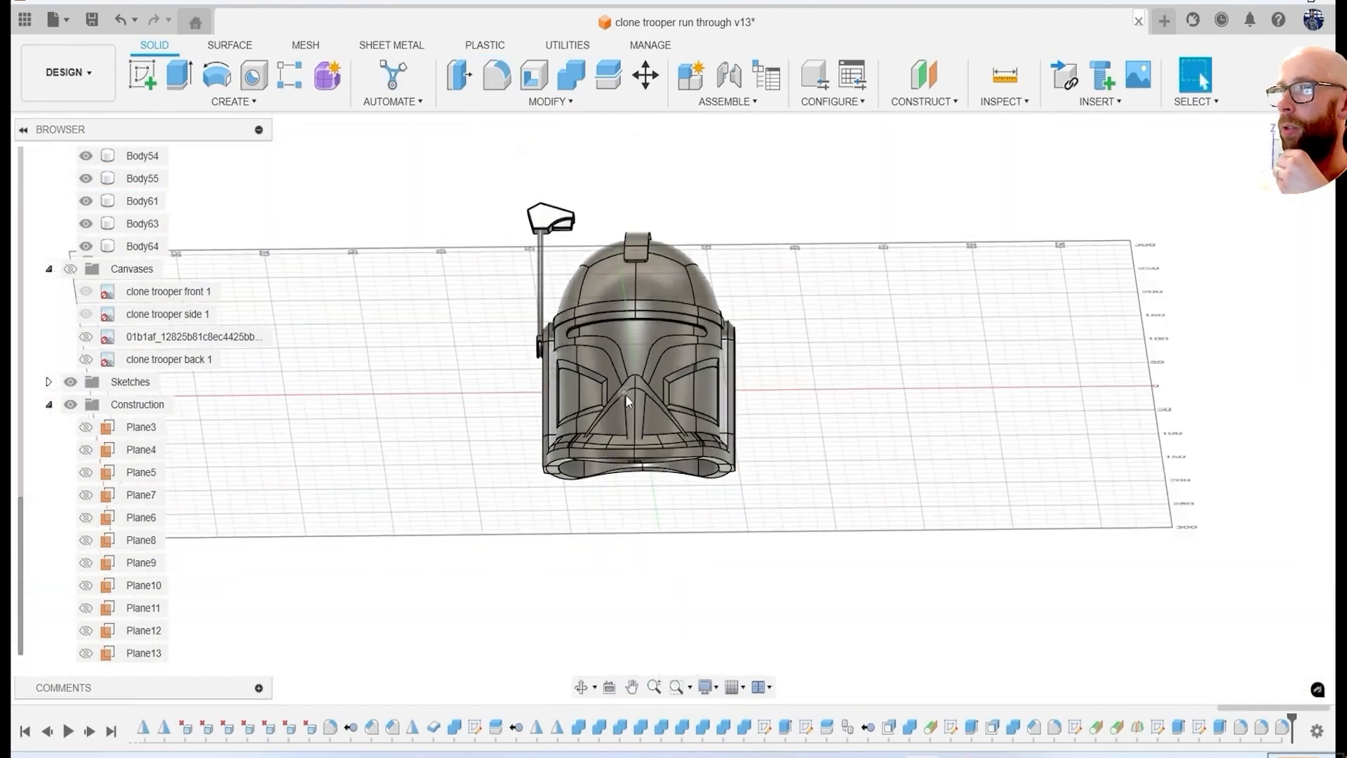
middle_click_drag(626, 394, 772, 424, "shift")
scroll(603, 425, "up", 8)
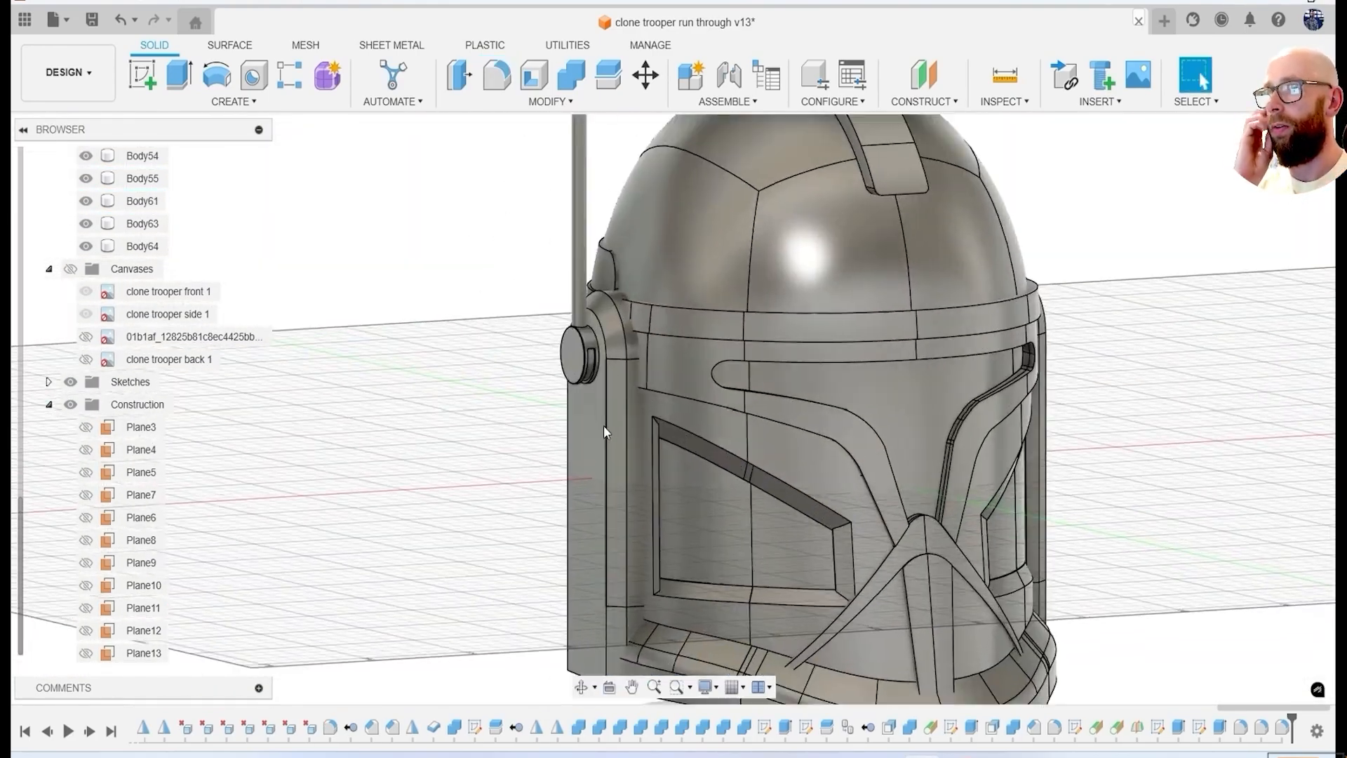
Fillet the long border edge of the side ear panel, including its curve around the ear disc.
key("f")
key("BackSpace")
type(".4")
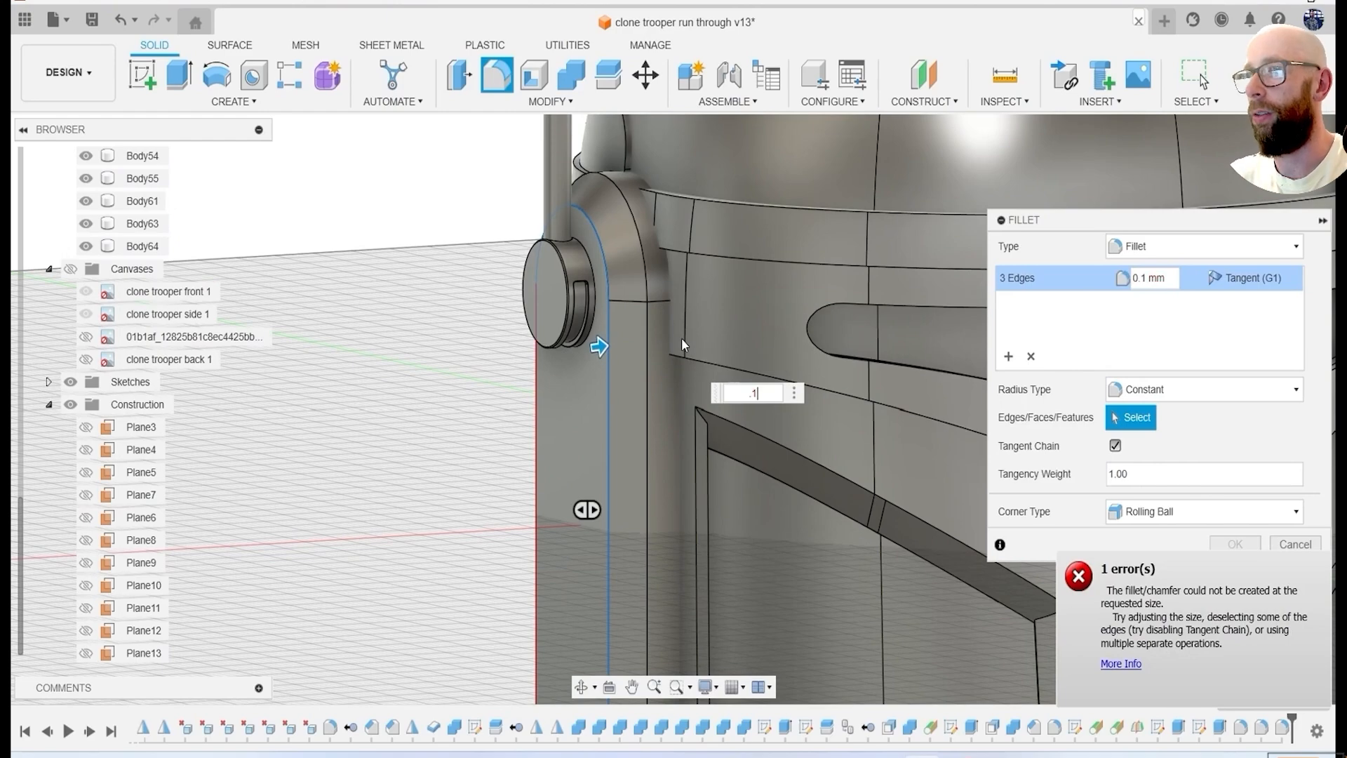
key("Return")
Try to fillet the rounded upper edge of the ear panel with a radius of 0.4 mm.
key("f")
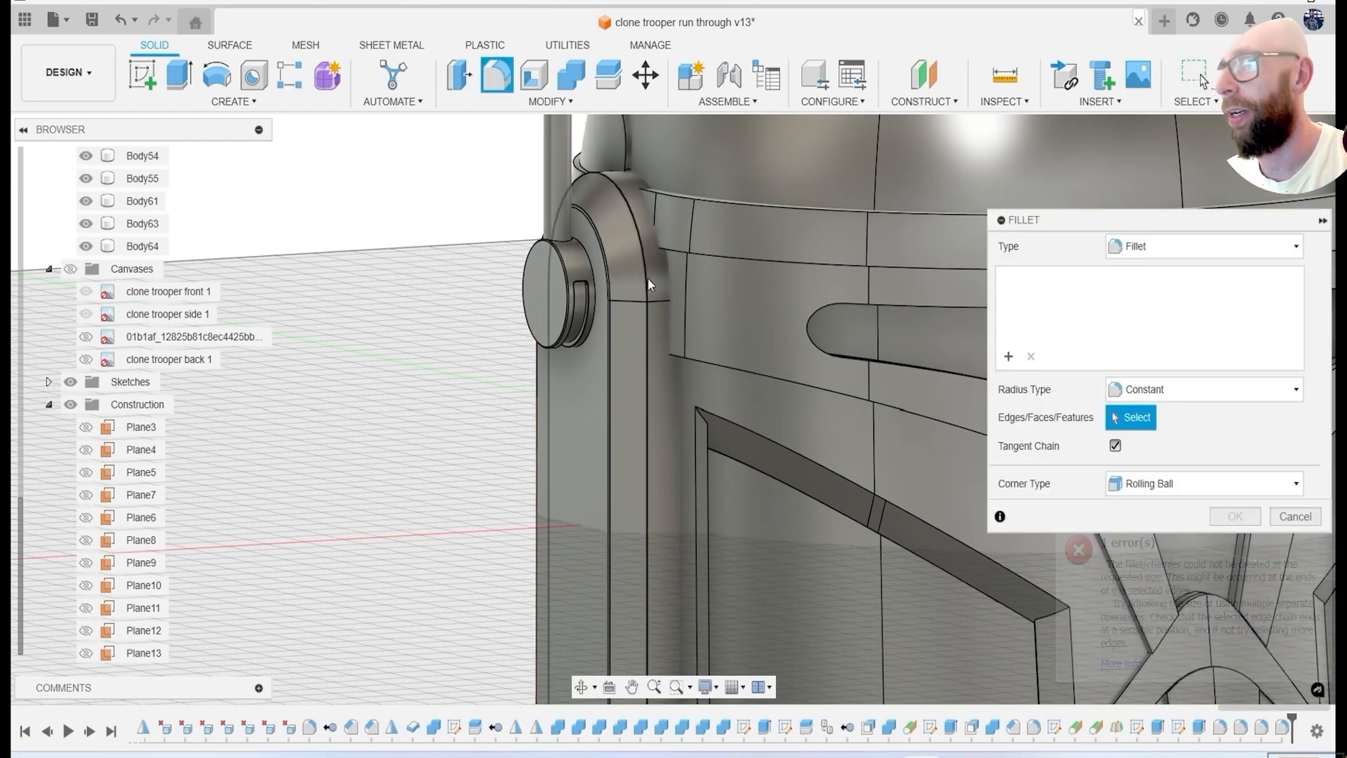
left_click(647, 276)
type(".4")
Cut the lower rim's shape out of the central mouth bar with a Combine operation.
scroll(771, 387, "down", 6)
middle_click_drag(770, 388, 871, 485, "shift")
scroll(844, 393, "up", 5)
scroll(845, 393, "down", 4)
left_click(571, 75)
left_click(841, 359)
left_click(821, 488)
left_click(1242, 391)
Hide the leftover sliver body, Body65, on the underside of the lower rim.
scroll(795, 493, "up", 6)
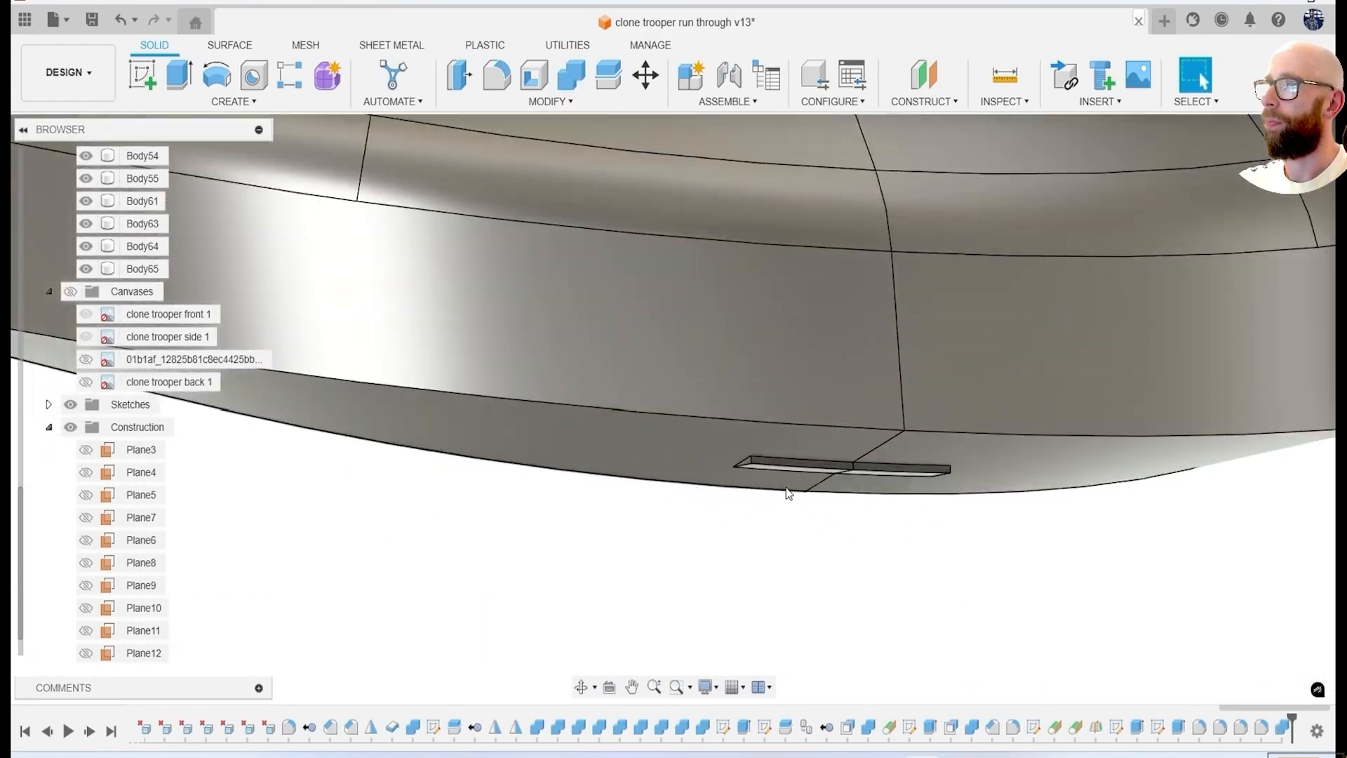
scroll(793, 484, "up", 5)
left_click(812, 466)
left_click(86, 269)
scroll(715, 472, "down", 8)
middle_click_drag(716, 472, 687, 547, "shift")
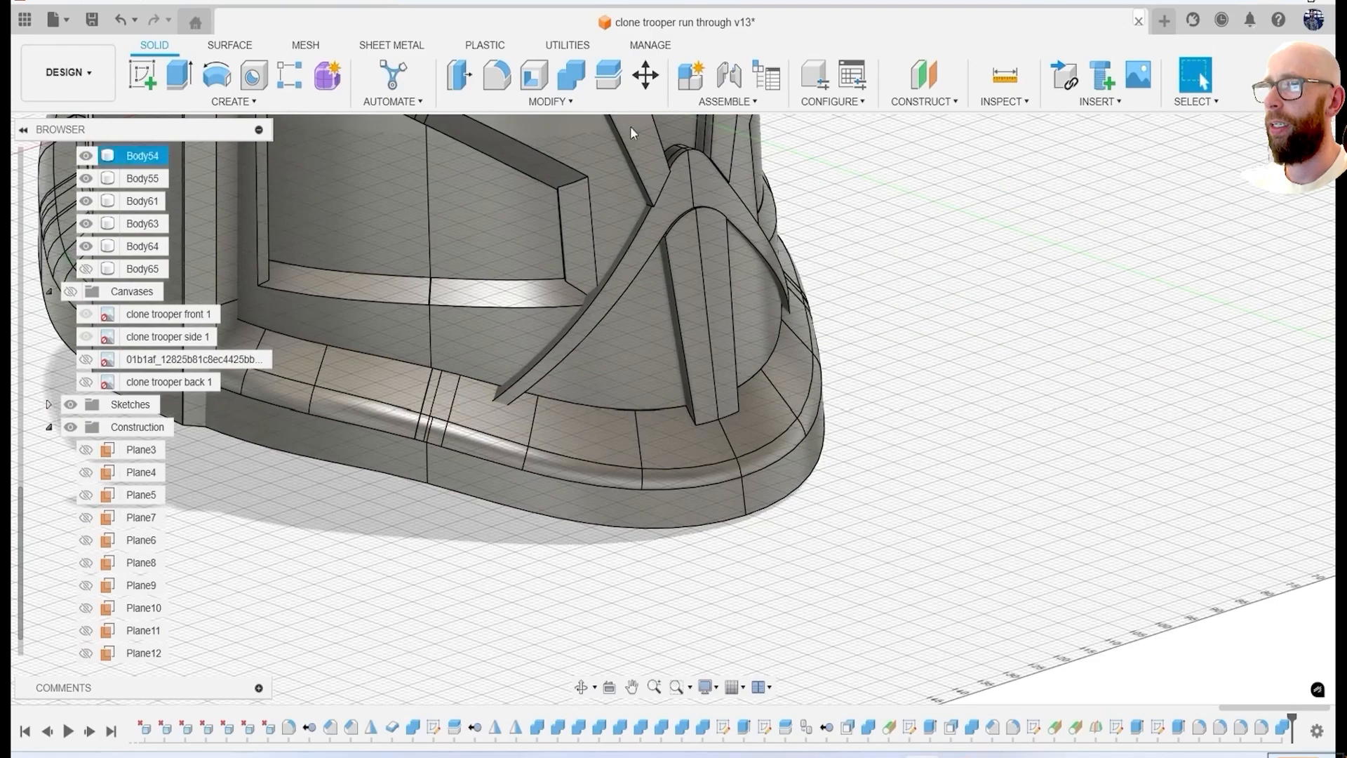
Cut the V-shaped mouth ridge with the lower rim band using another Combine operation.
left_click(724, 188)
left_click(775, 421)
left_click(1237, 392)
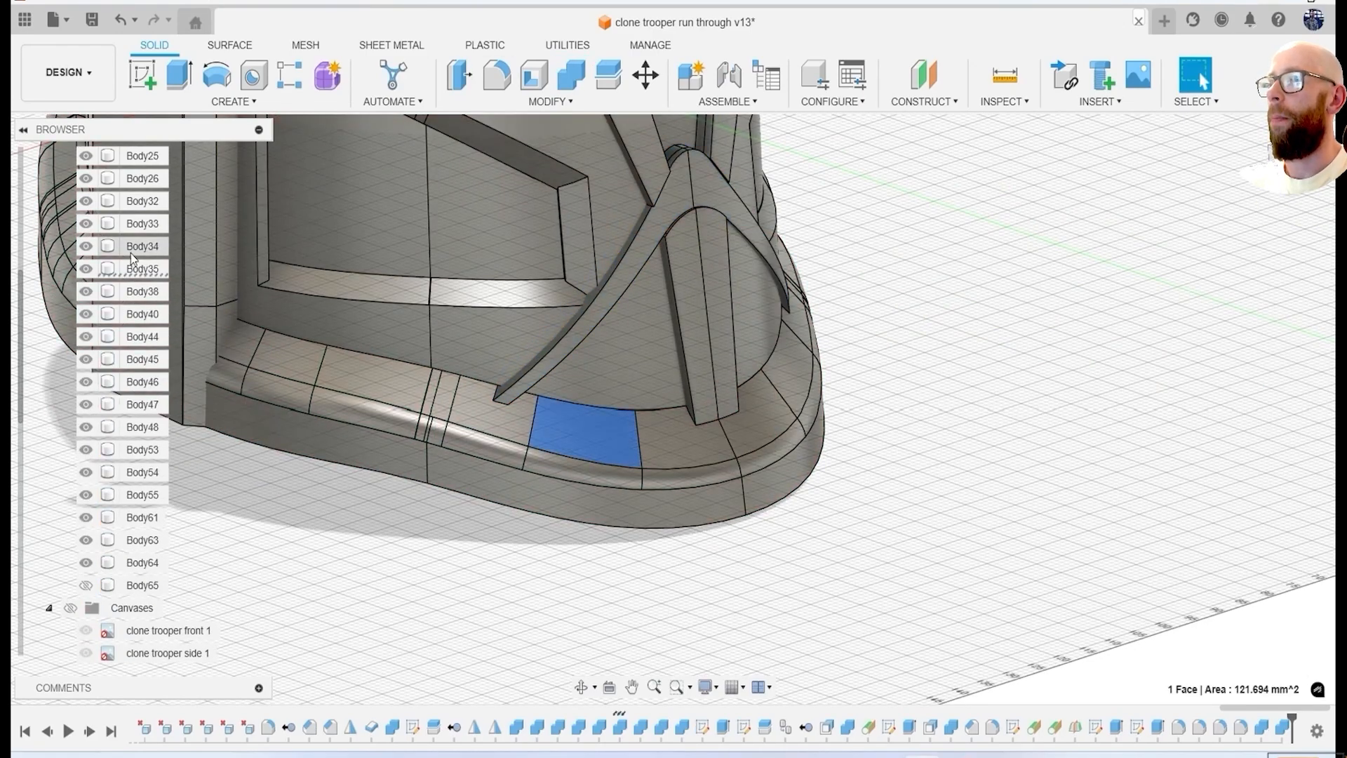
Fillet another edge of the helmet with a radius of 1 mm.
scroll(1053, 484, "down", 8)
middle_click_drag(1053, 484, 779, 351, "shift")
scroll(602, 212, "up", 8)
key("f")
left_click(599, 214)
type("1")
key("Return")
Begin a fillet on the two long side edges of the central mouth bar.
scroll(600, 229, "down", 8)
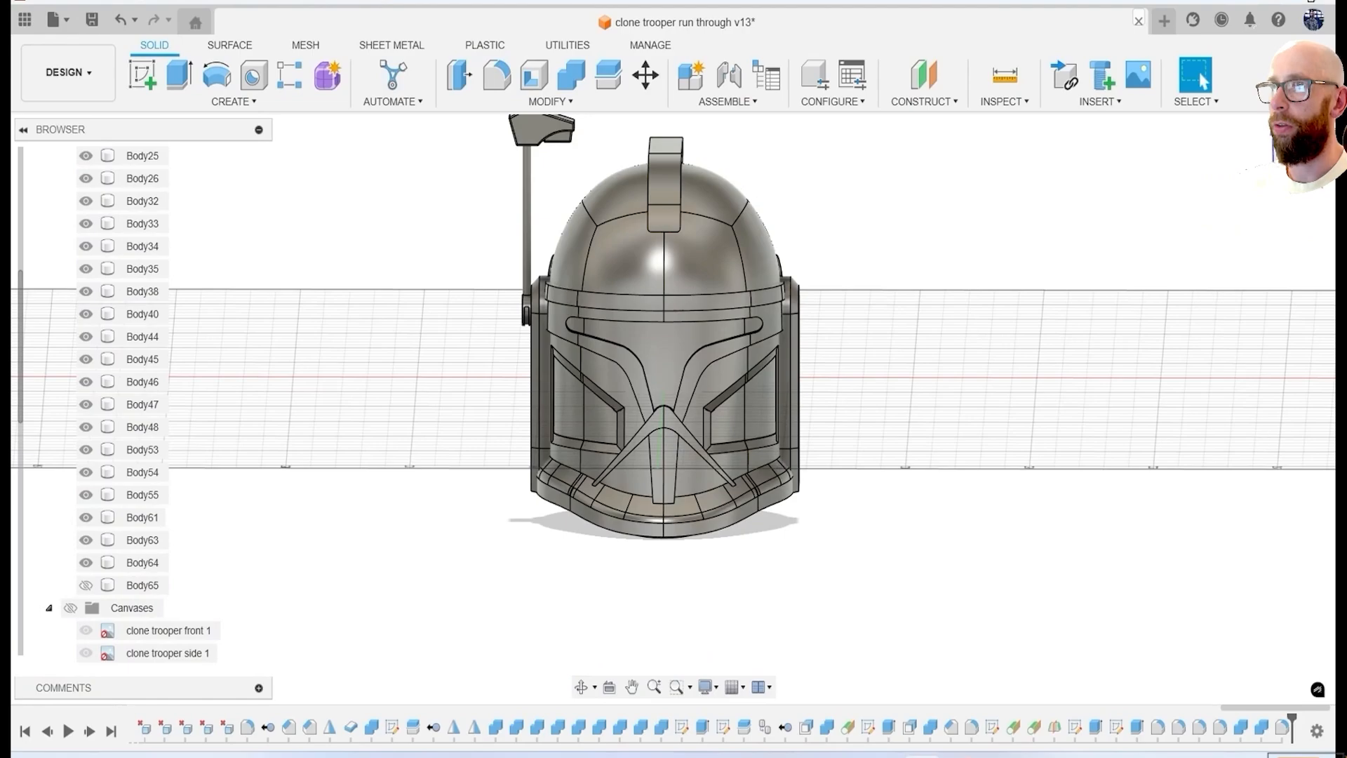
scroll(694, 491, "up", 3)
middle_click_drag(695, 492, 920, 526, "shift")
scroll(920, 526, "up", 4)
key("f")
scroll(920, 527, "up", 2)
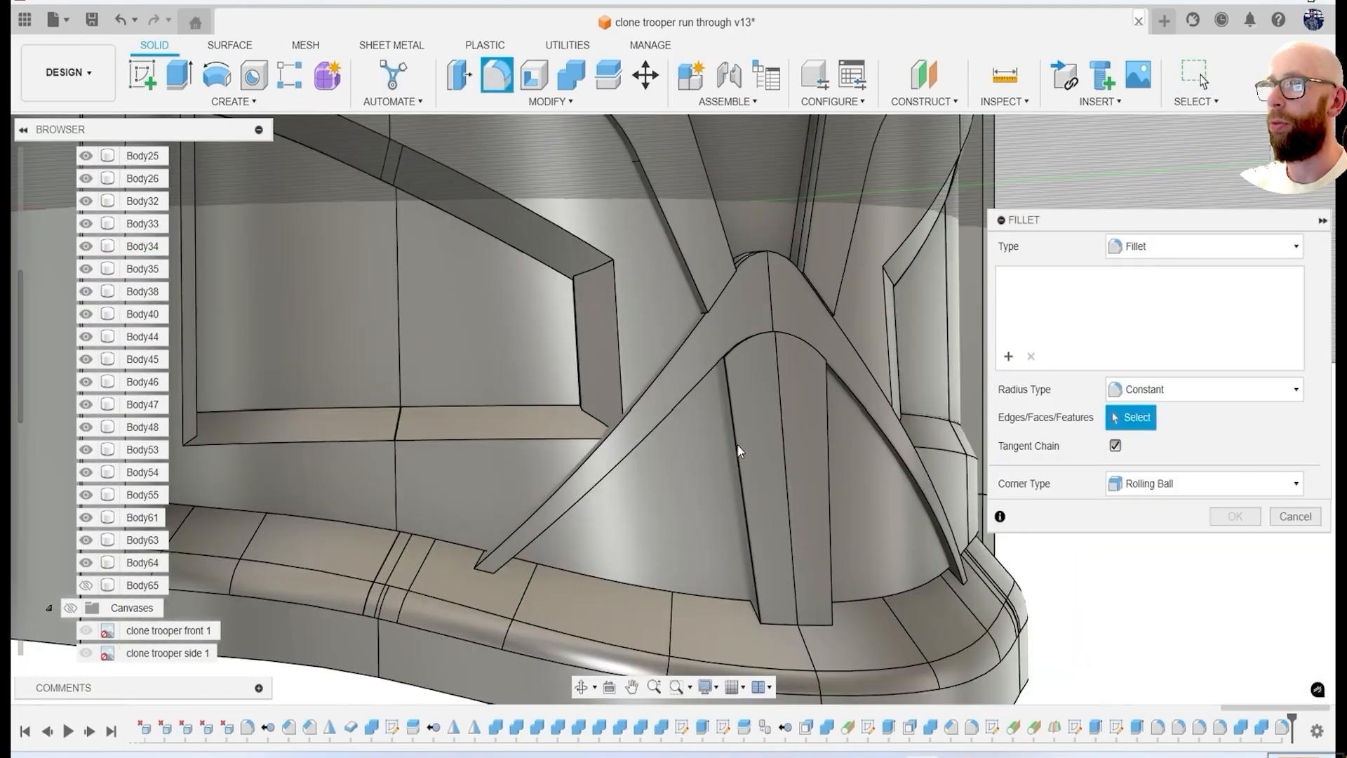
left_click(738, 453)
left_click(829, 490)
Include the arched upper edge of the mouth bar in the fillet and complete it.
middle_click_drag(862, 491, 361, 475, "shift")
left_click_drag(862, 491, 735, 562, "shift")
middle_click_drag(361, 475, 518, 432, "shift")
scroll(518, 431, "up", 4)
left_click(472, 304)
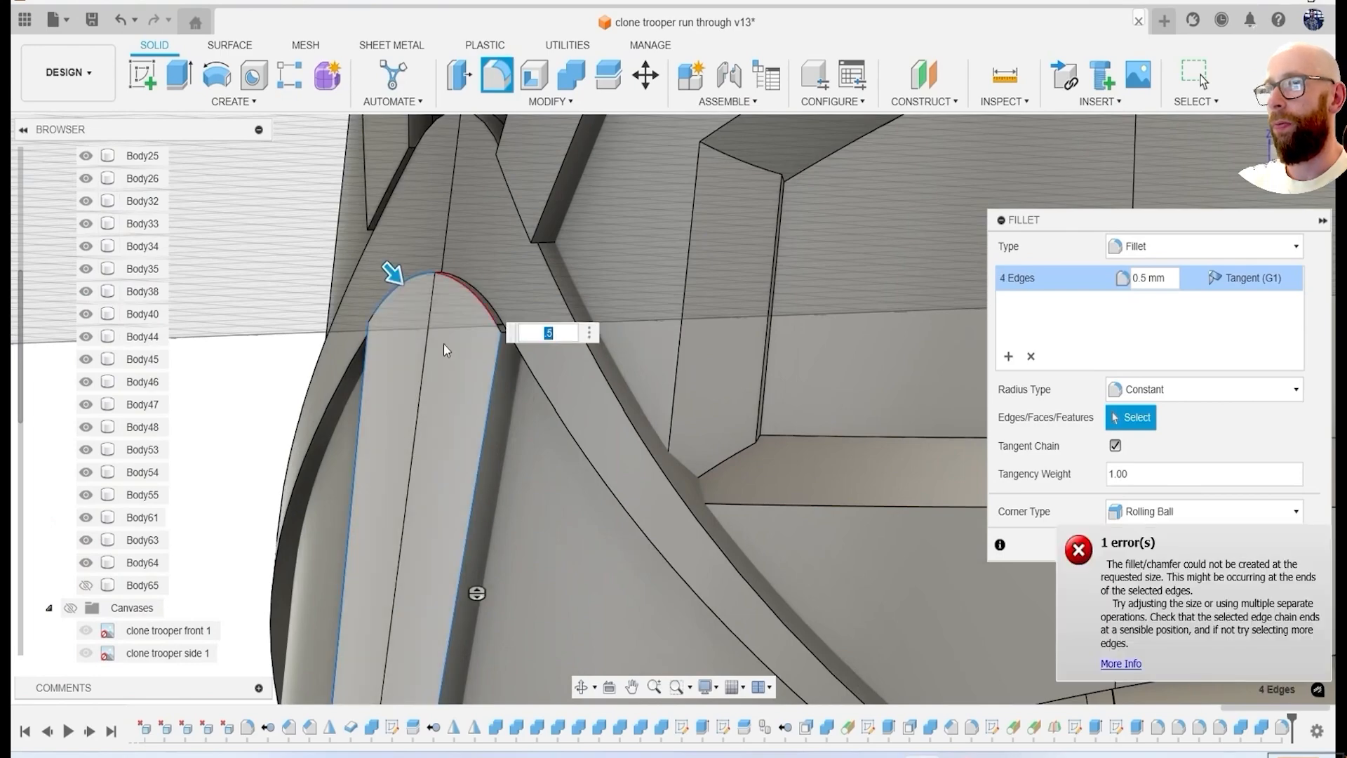
left_click(431, 276)
scroll(515, 407, "down", 4)
middle_click_drag(515, 407, 653, 414, "shift")
middle_click_drag(653, 414, 751, 440)
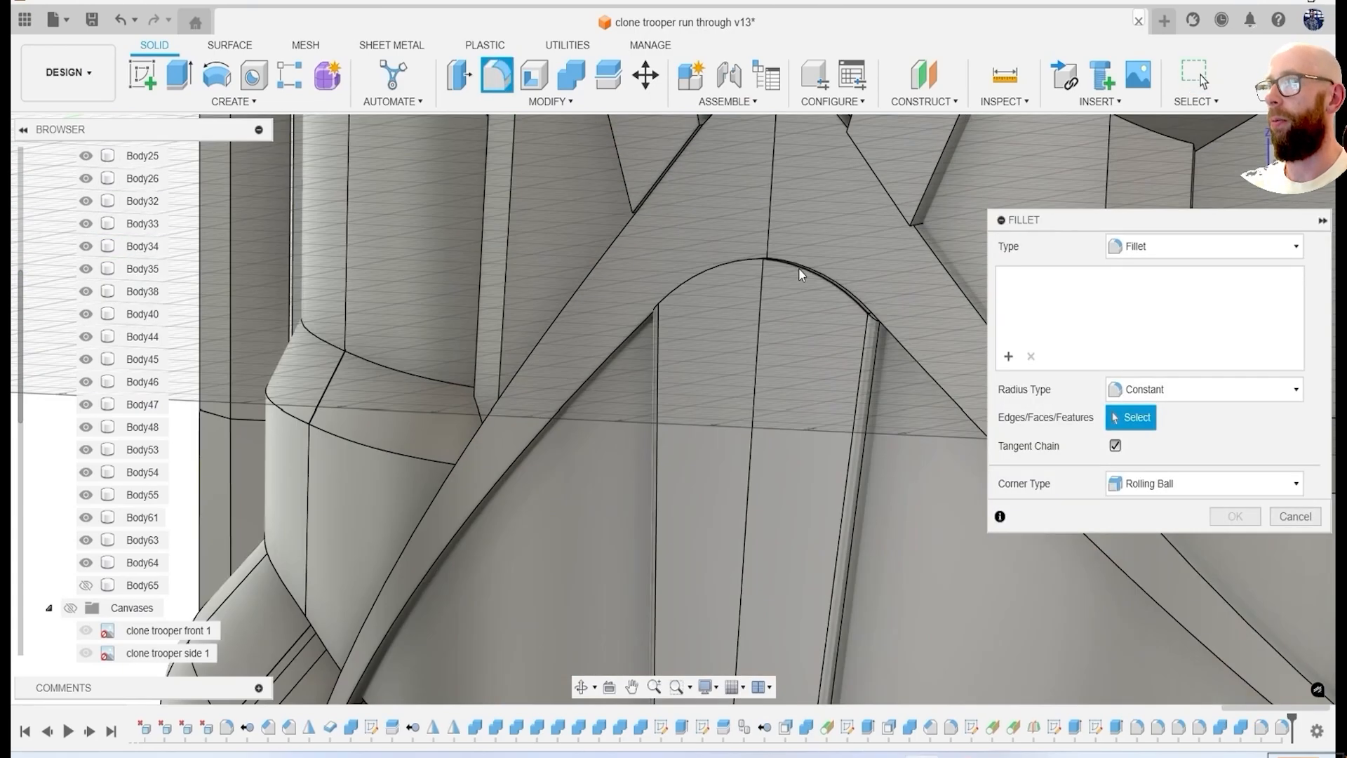
left_click(799, 267)
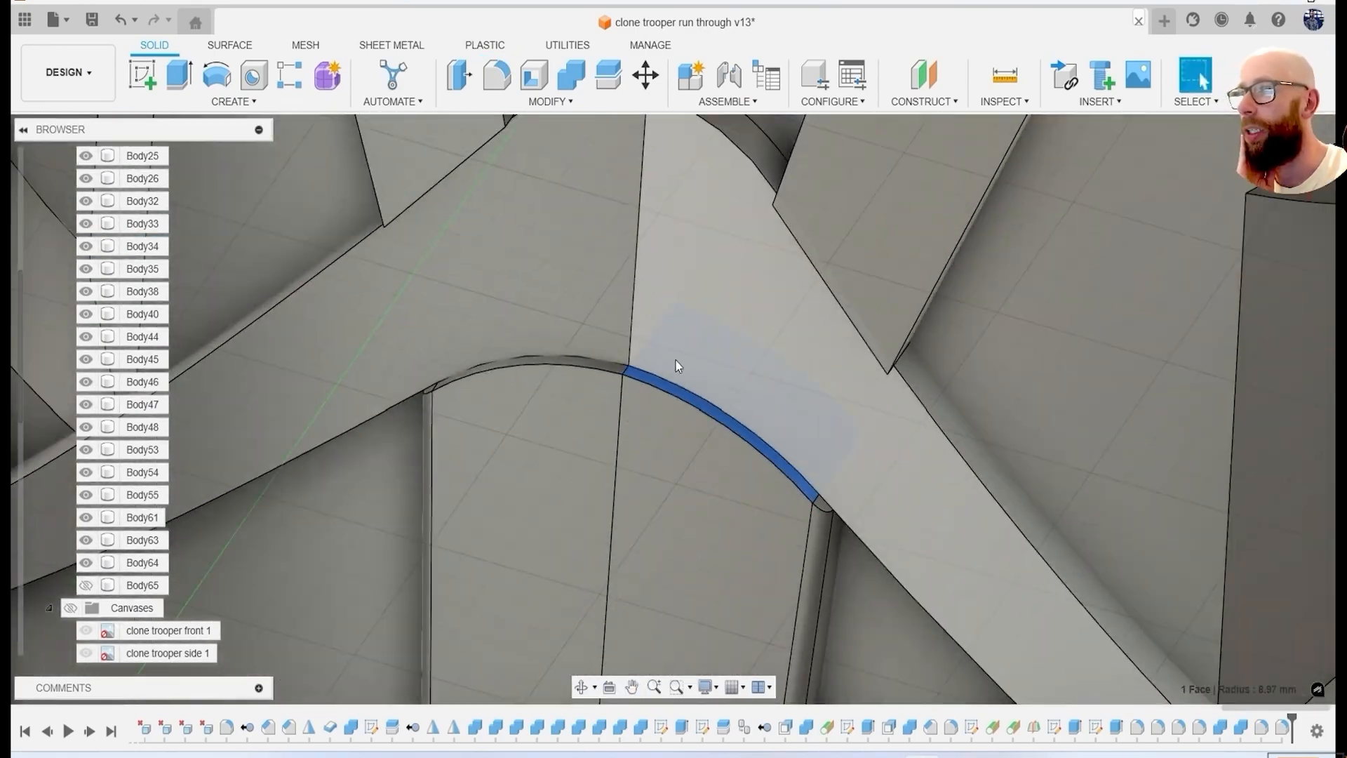
Fillet the edges of the V-shaped mouth ridge by its two front faces with a radius of 0.2 mm.
scroll(848, 455, "up", 3)
type("f.1")
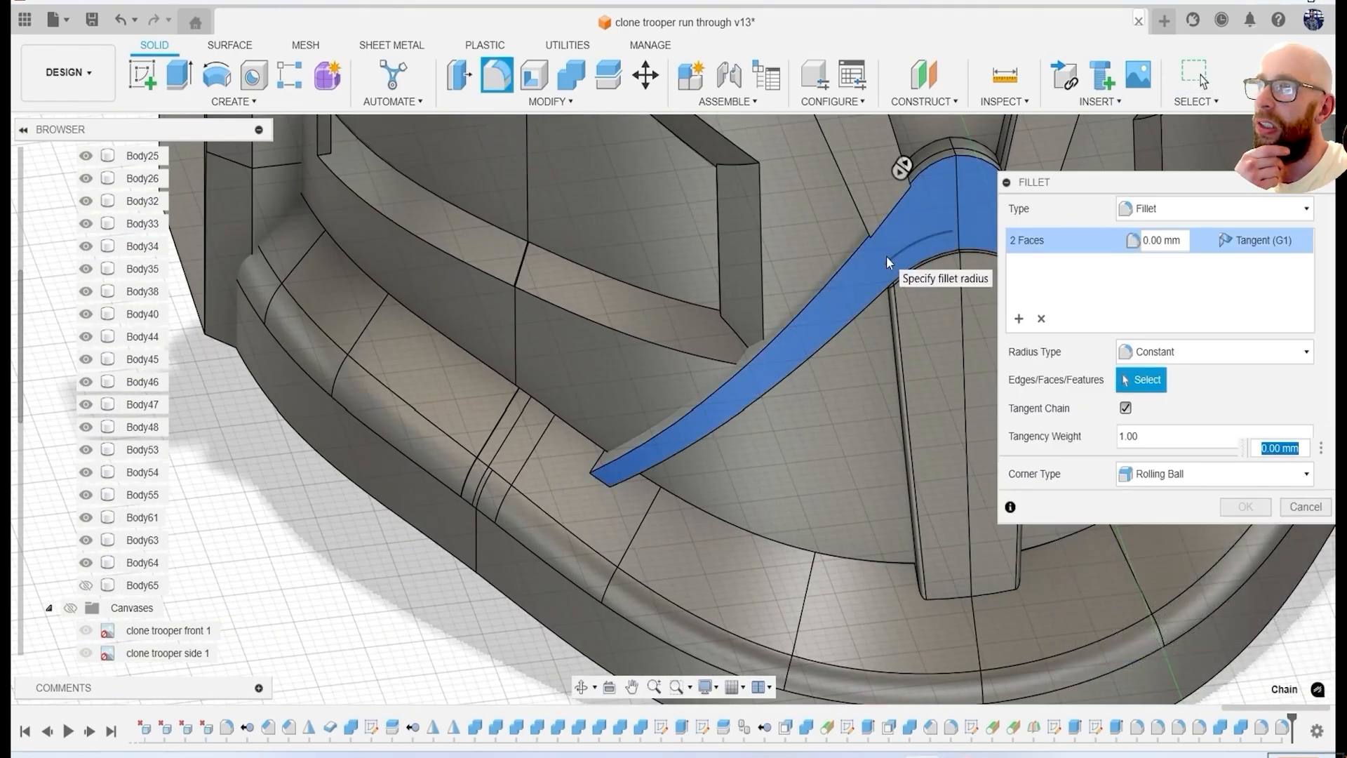
key("Up")
key("Up")
key("Up")
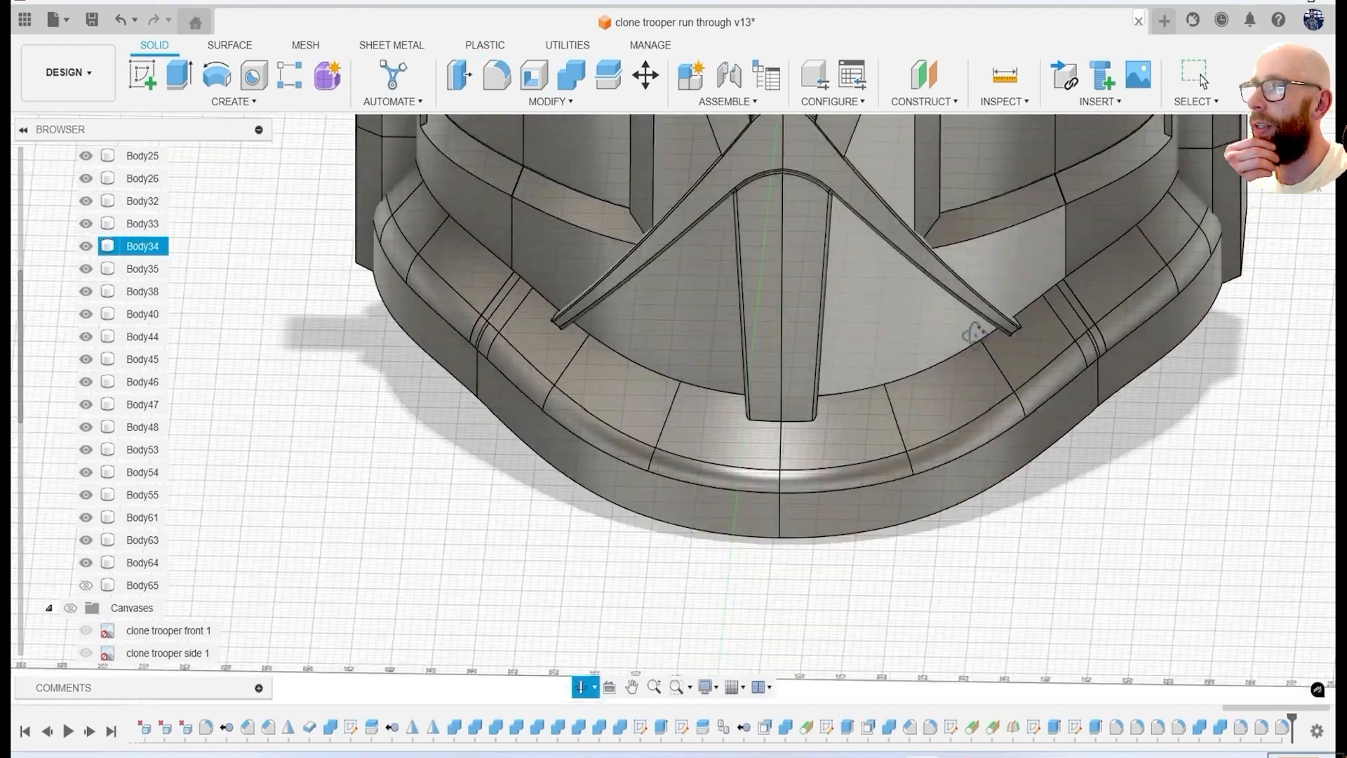
key("Escape")
Fillet the edges of the T-shaped visor recess and the lower edges of its surrounding frame.
key("f")
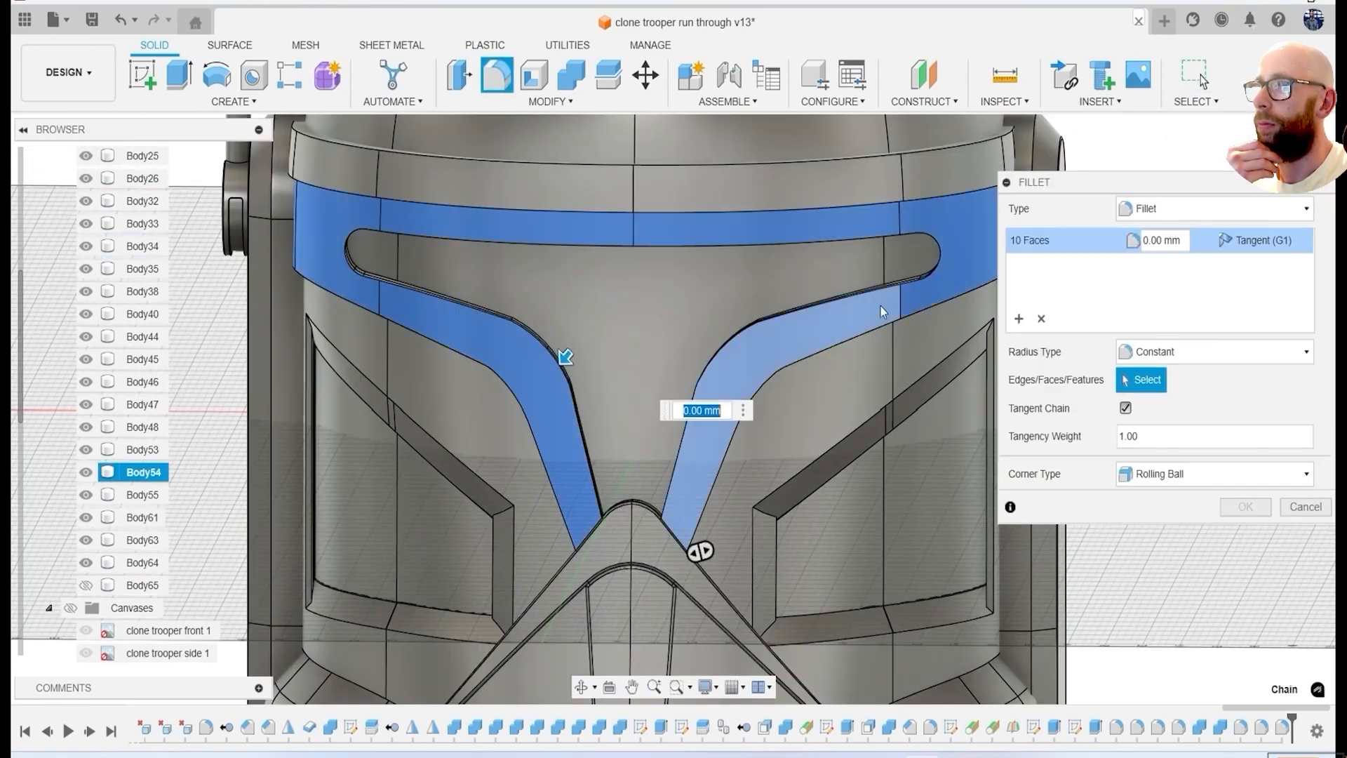
type("4")
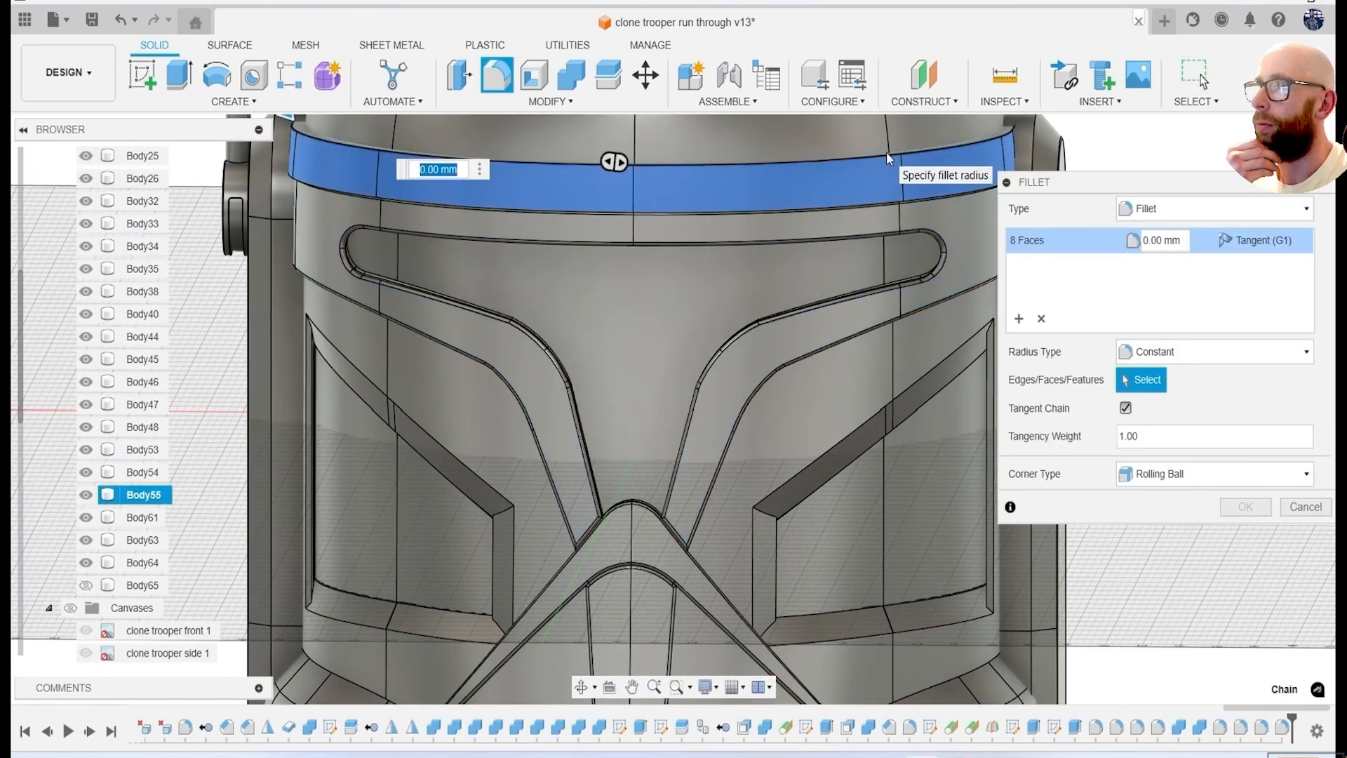
key("Return")
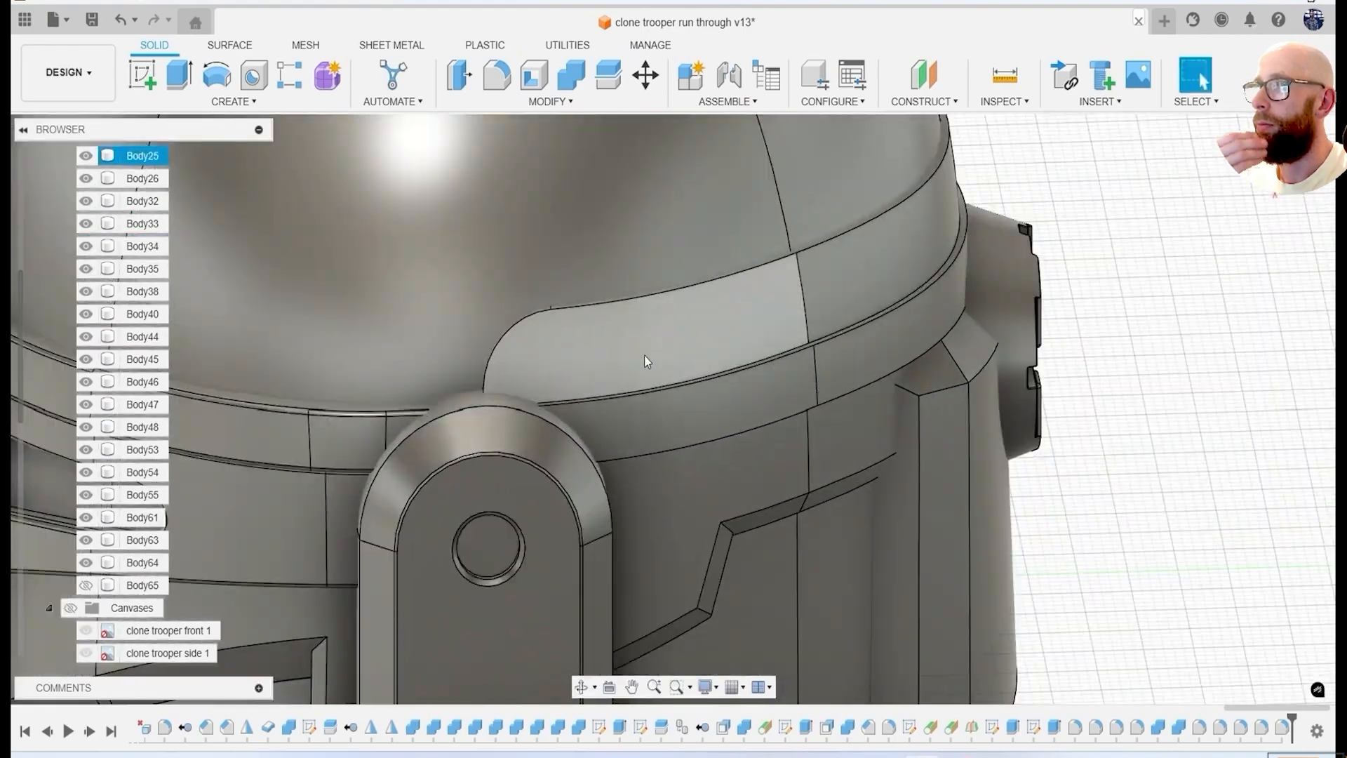
Fillet the edges of the raised bands around the base of the dome, using a radius of 0.4 mm at the back.
key("f")
left_click(674, 281)
key("Return")
key("f")
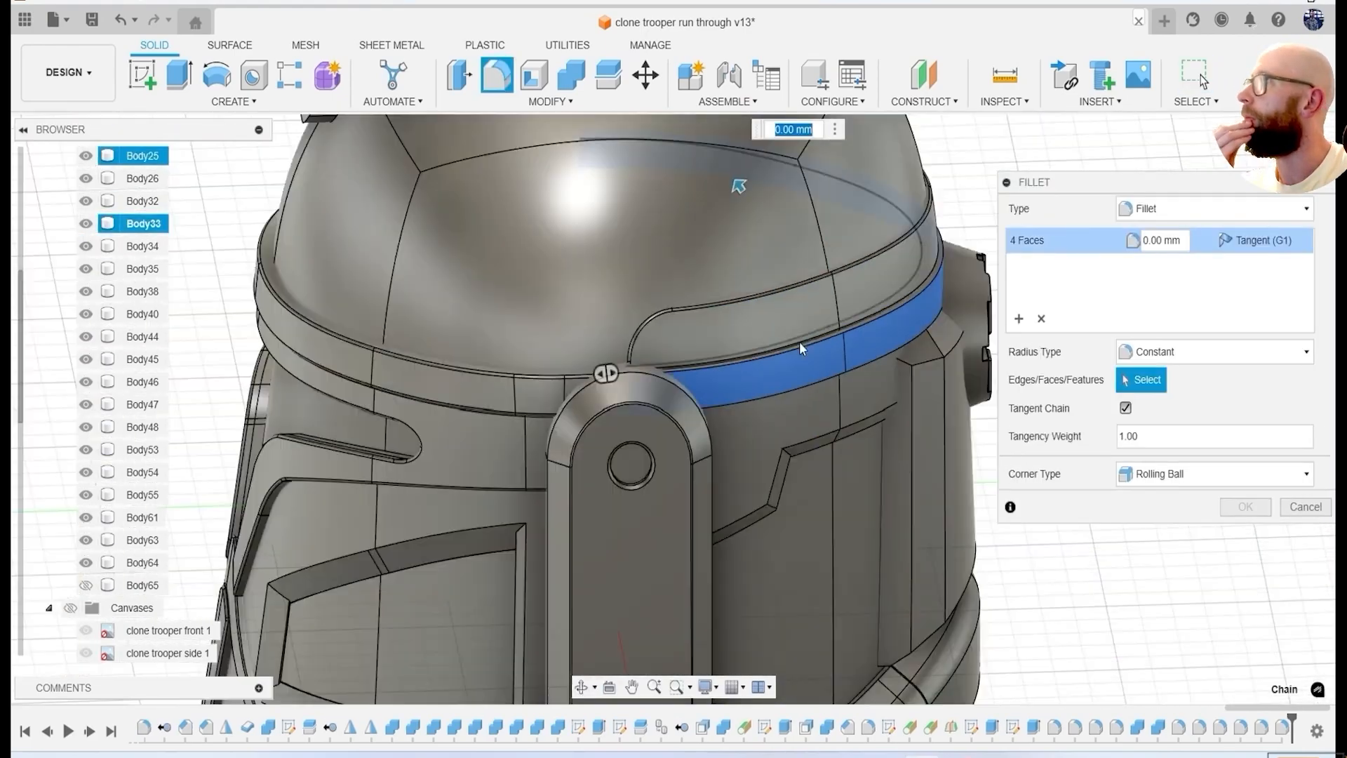
scroll(768, 340, "down", 3)
type(".4")
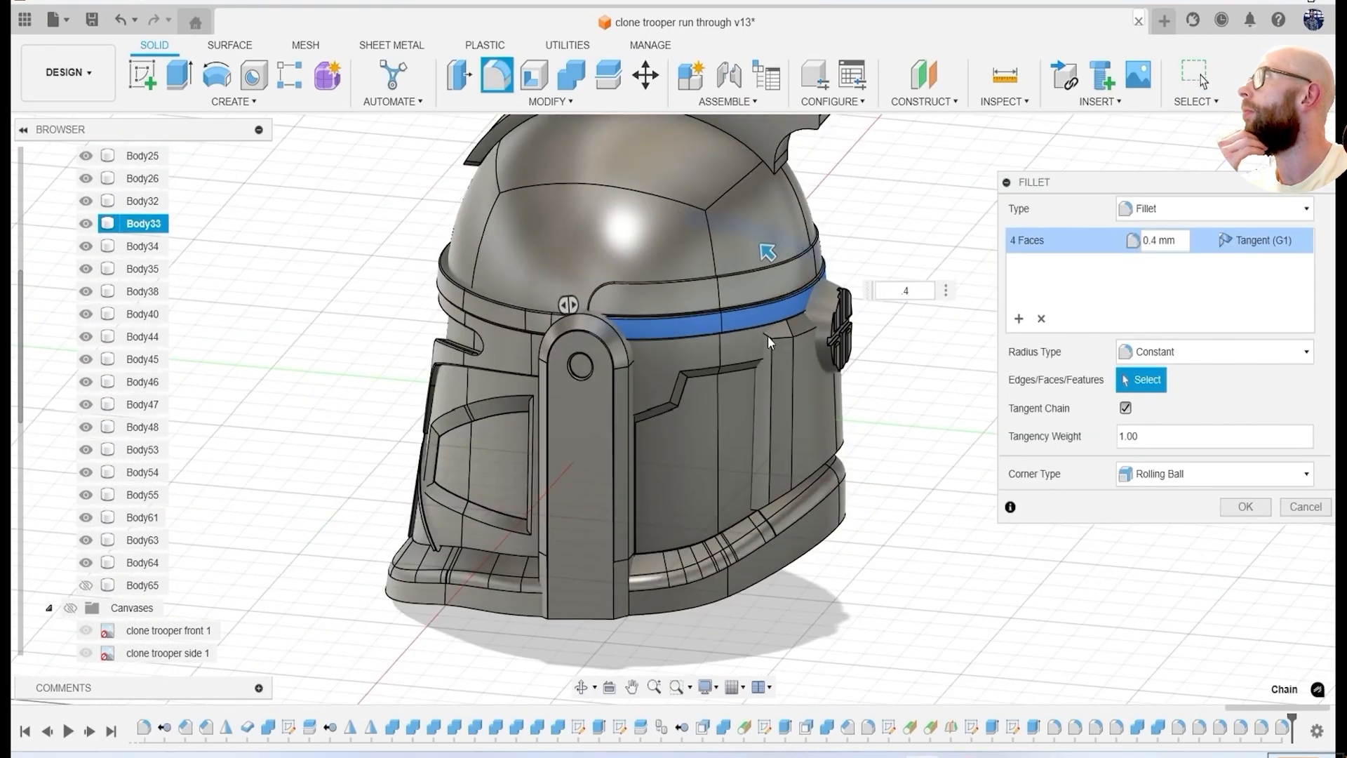
key("Return")
Fillet the edges of the angular cheek recesses on the helmet's front, with a radius of 1 mm on the recess borders.
scroll(772, 365, "up", 8)
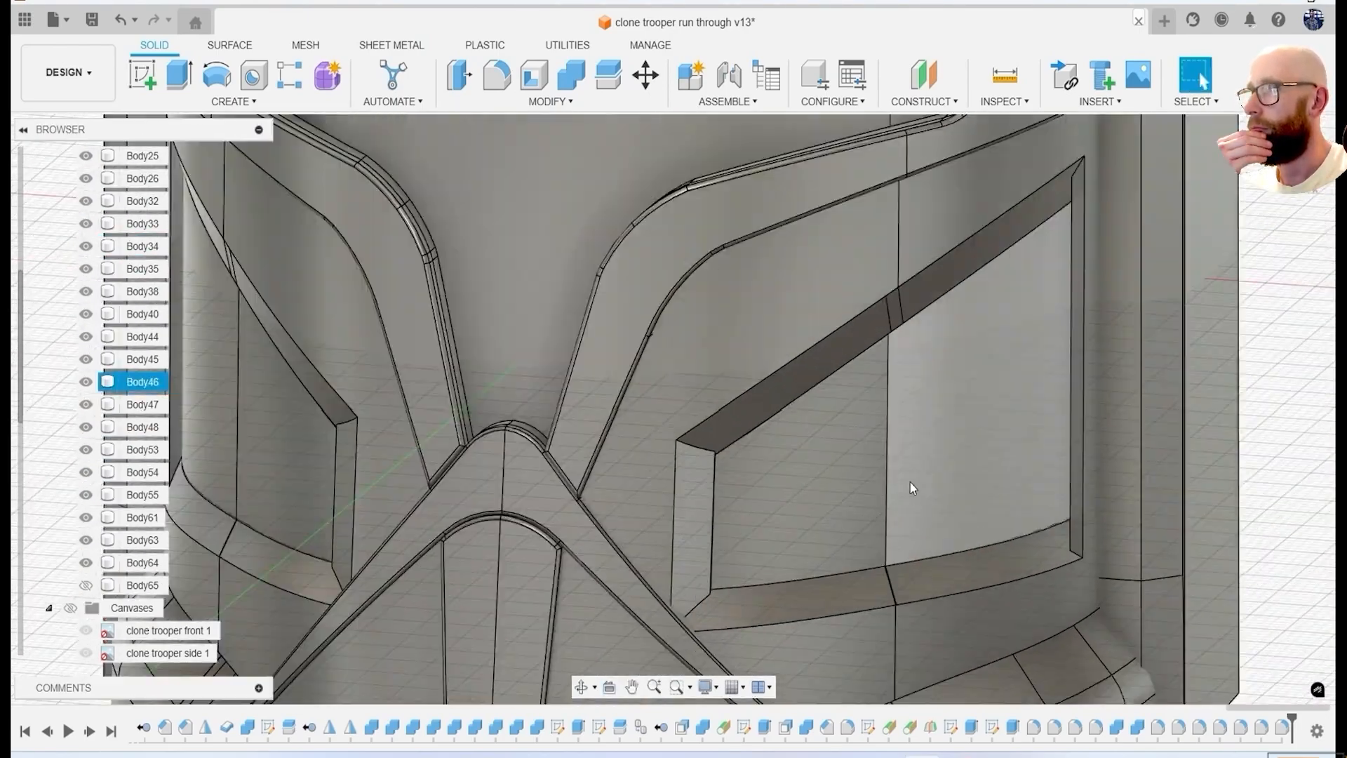
key("f")
middle_click_drag(787, 458, 524, 501)
scroll(801, 286, "up", 4)
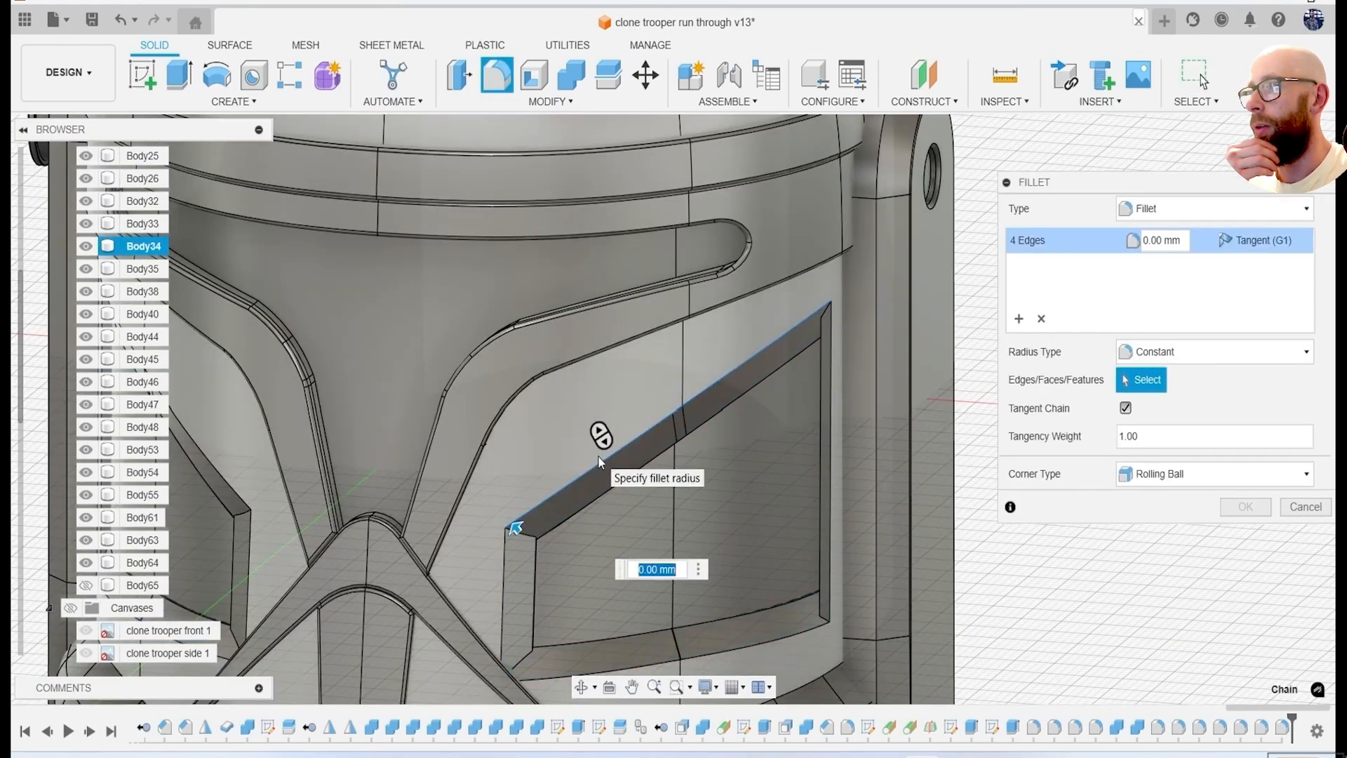
type(".4")
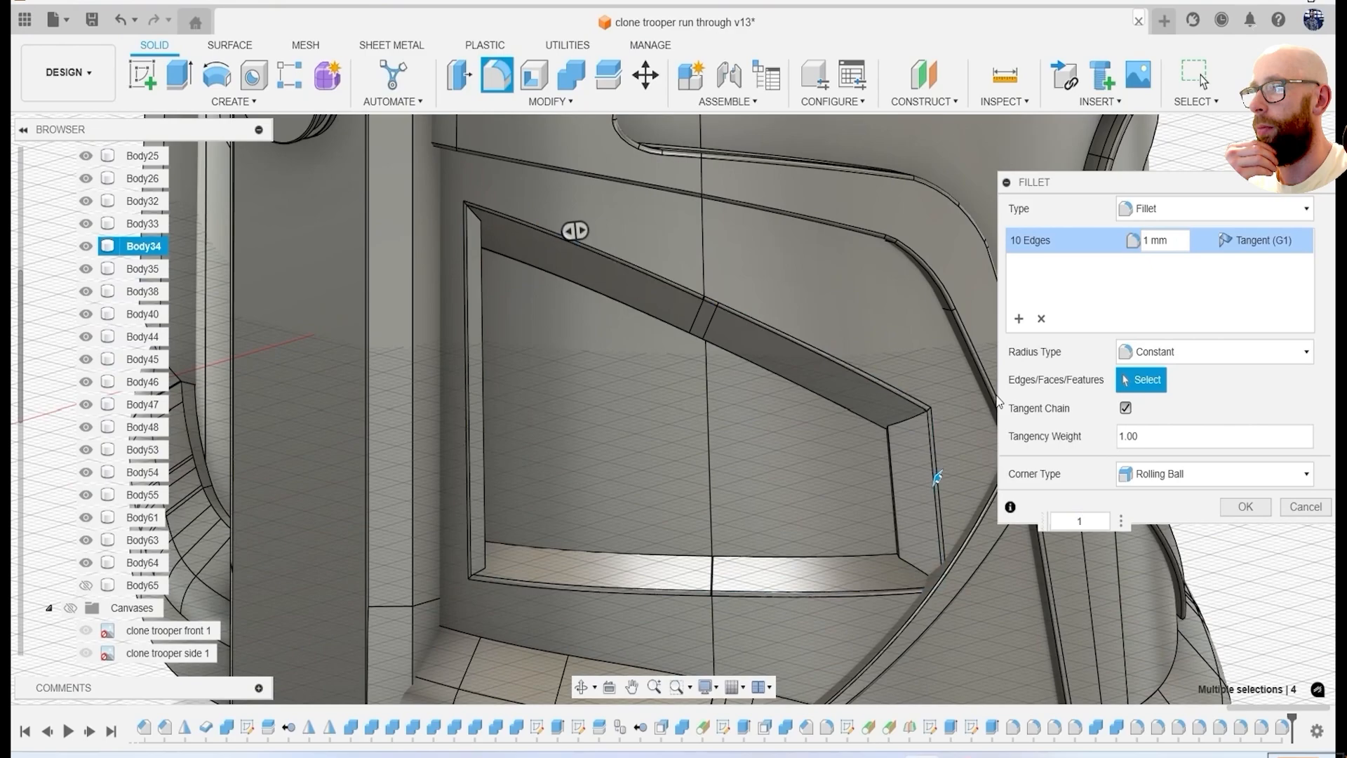
key("Return")
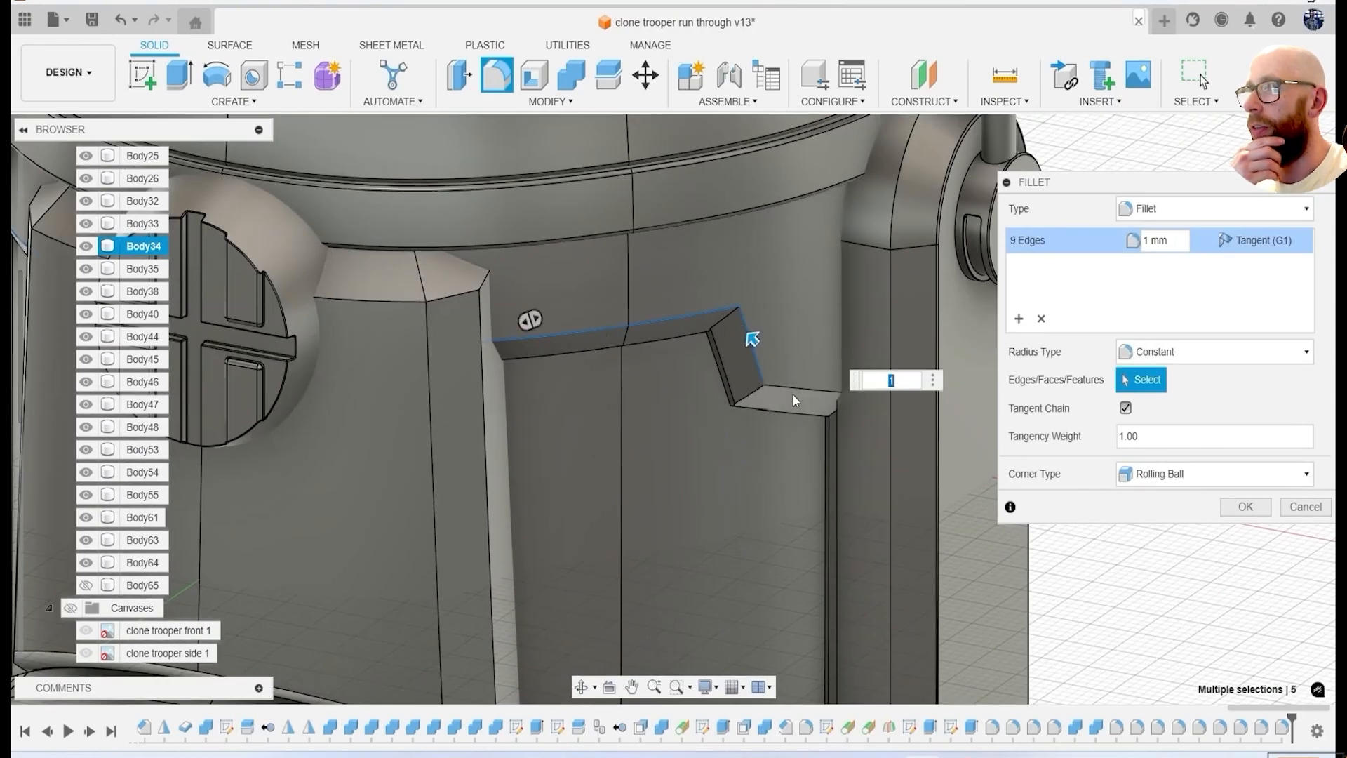
Fillet the edges of the stepped recessed panels on the helmet's back with a radius of 1 mm.
left_click(793, 395)
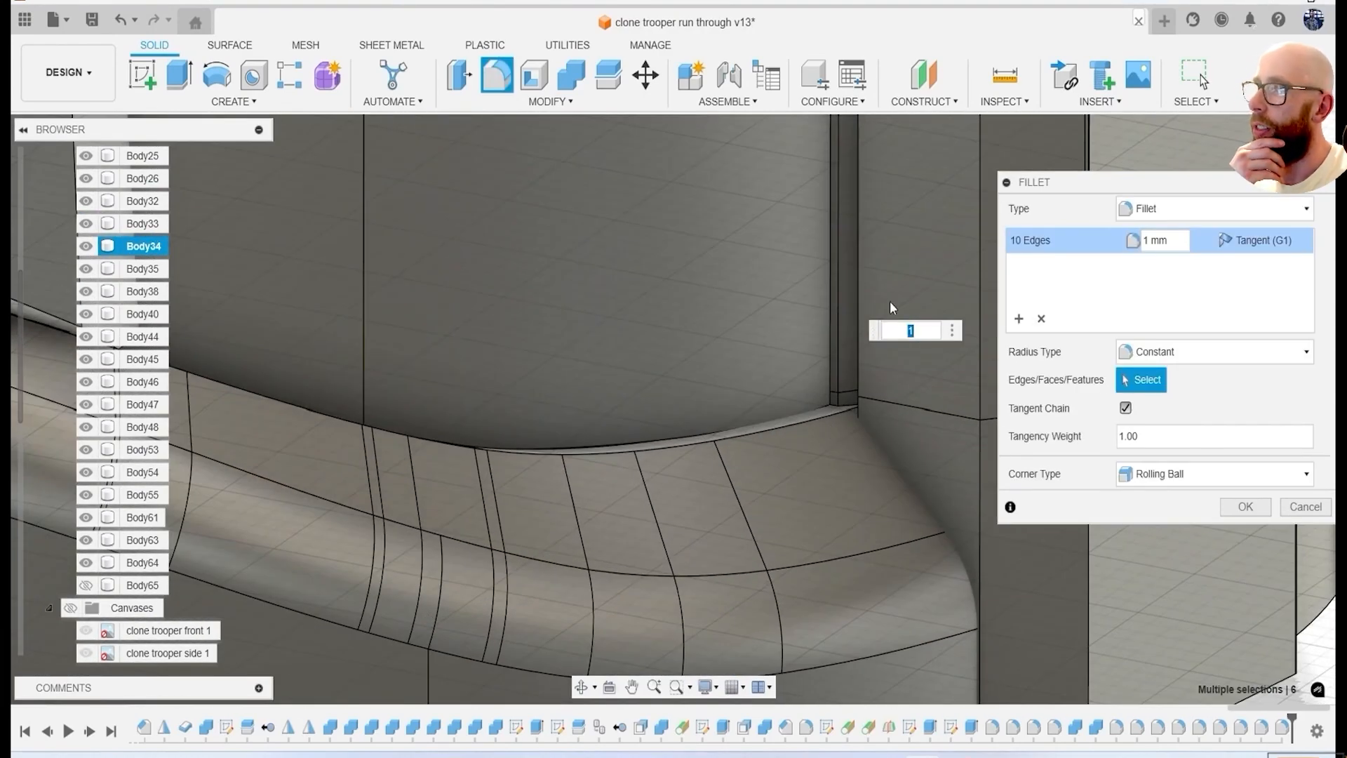
left_click(838, 290)
scroll(838, 397, "down", 1)
left_click(838, 398)
scroll(869, 322, "down", 8)
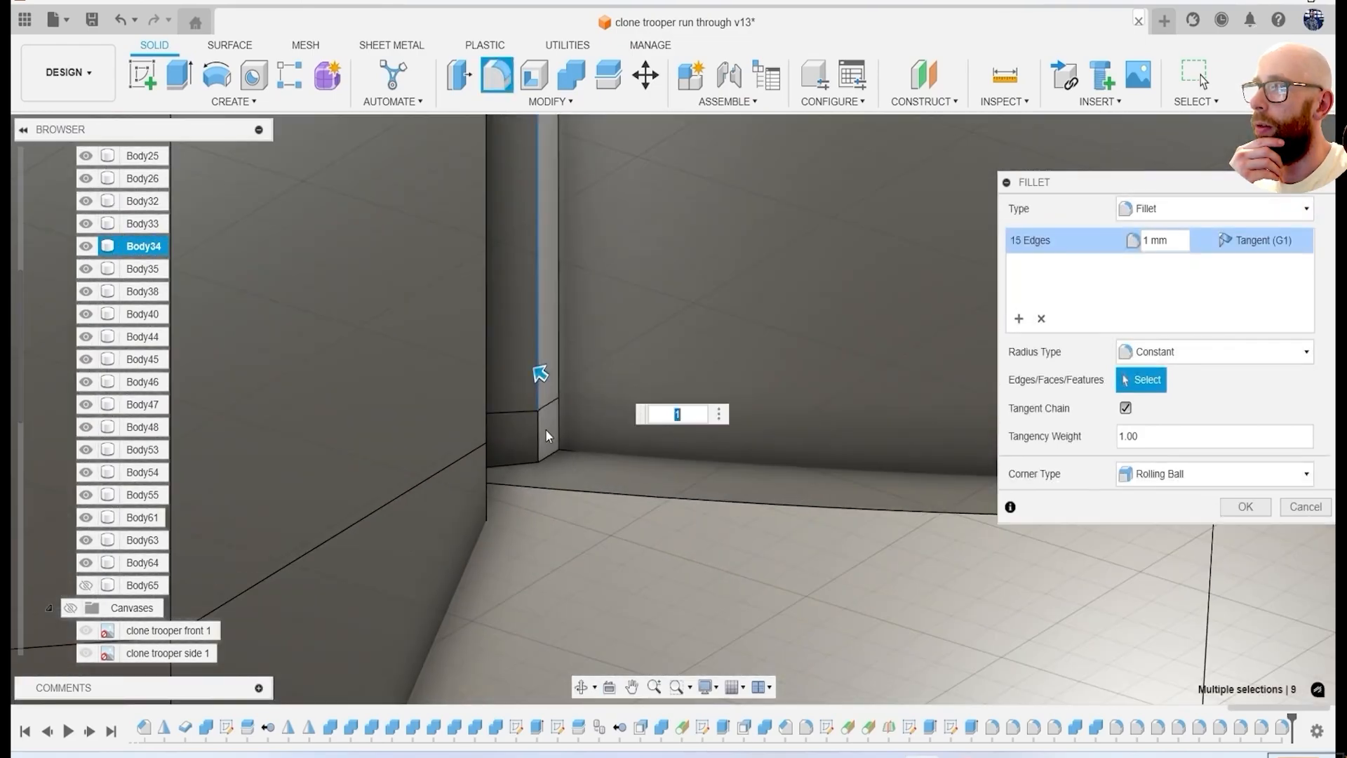
left_click(547, 372)
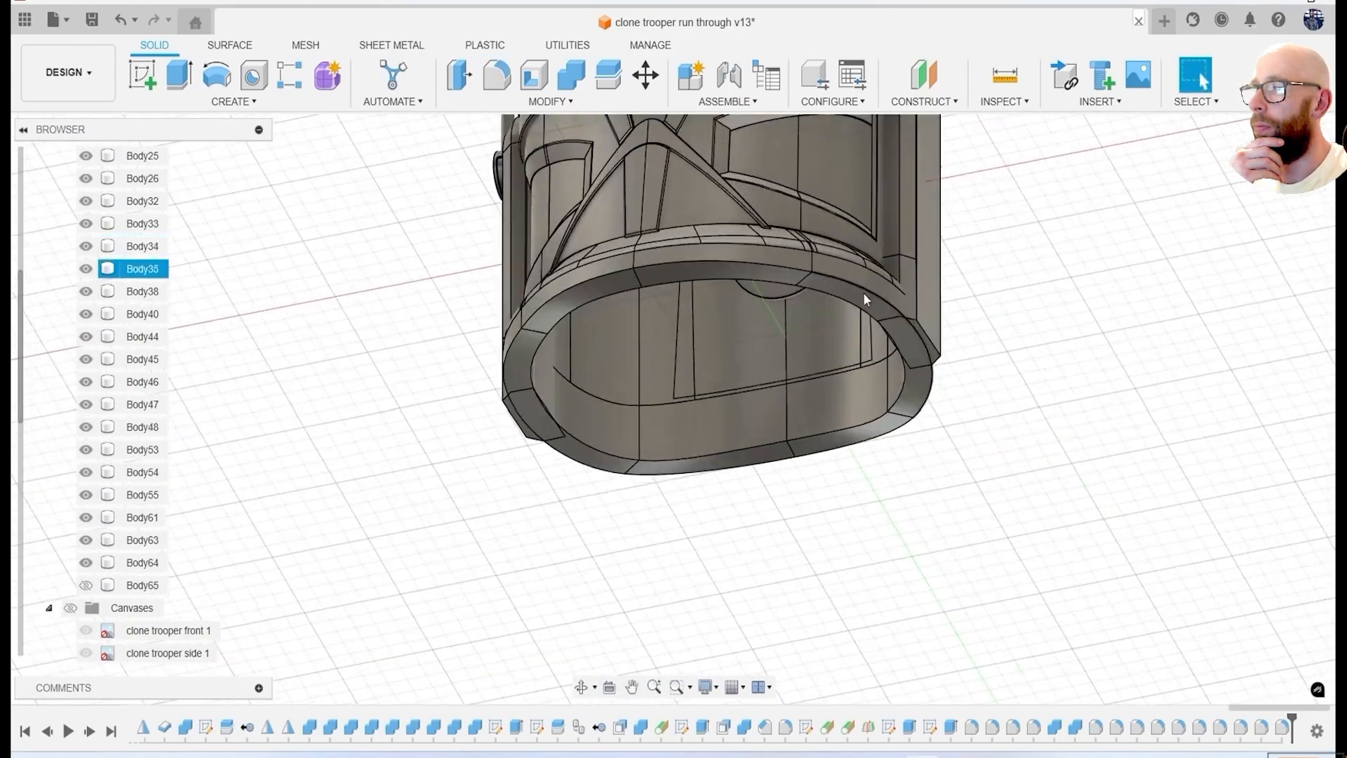
Fillet the lower edges of the rim around the helmet's neck opening.
key("f")
left_click(892, 304)
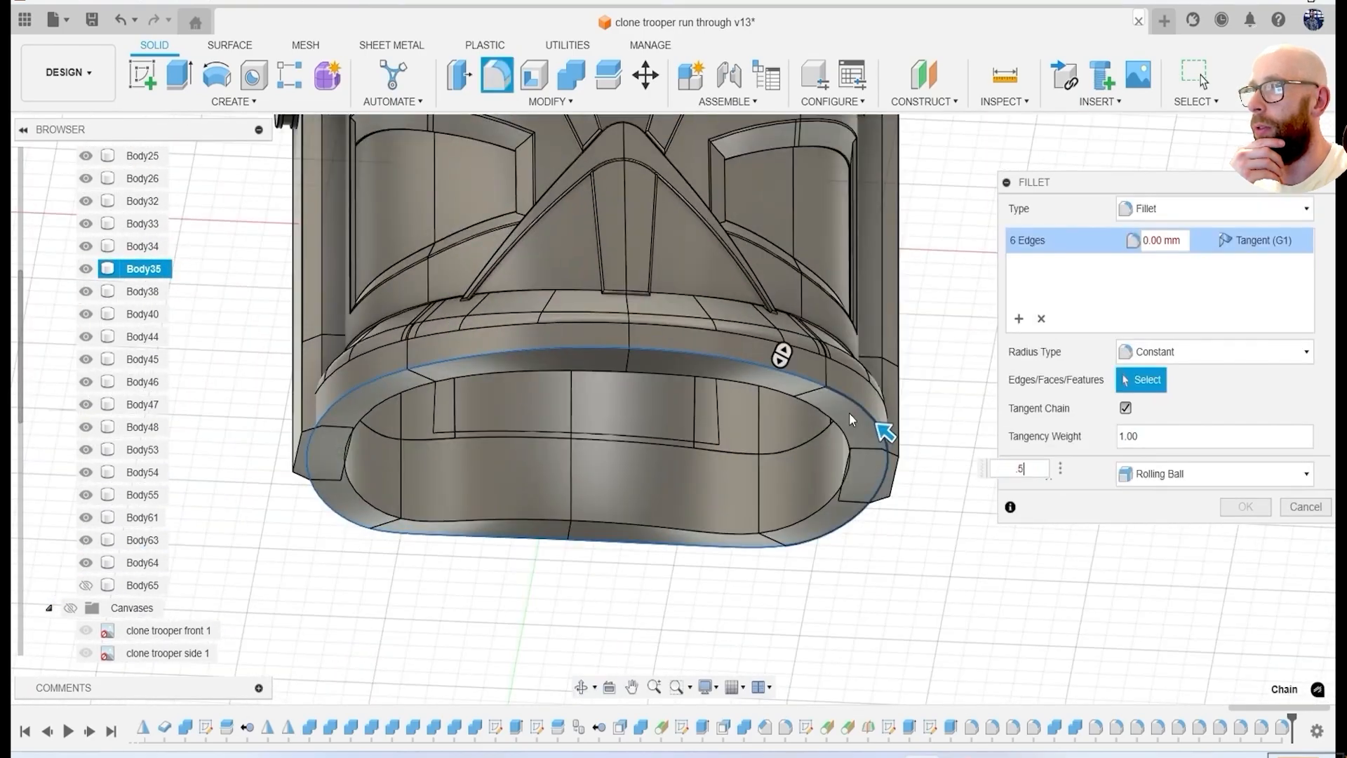
left_click(739, 406)
left_click(773, 466)
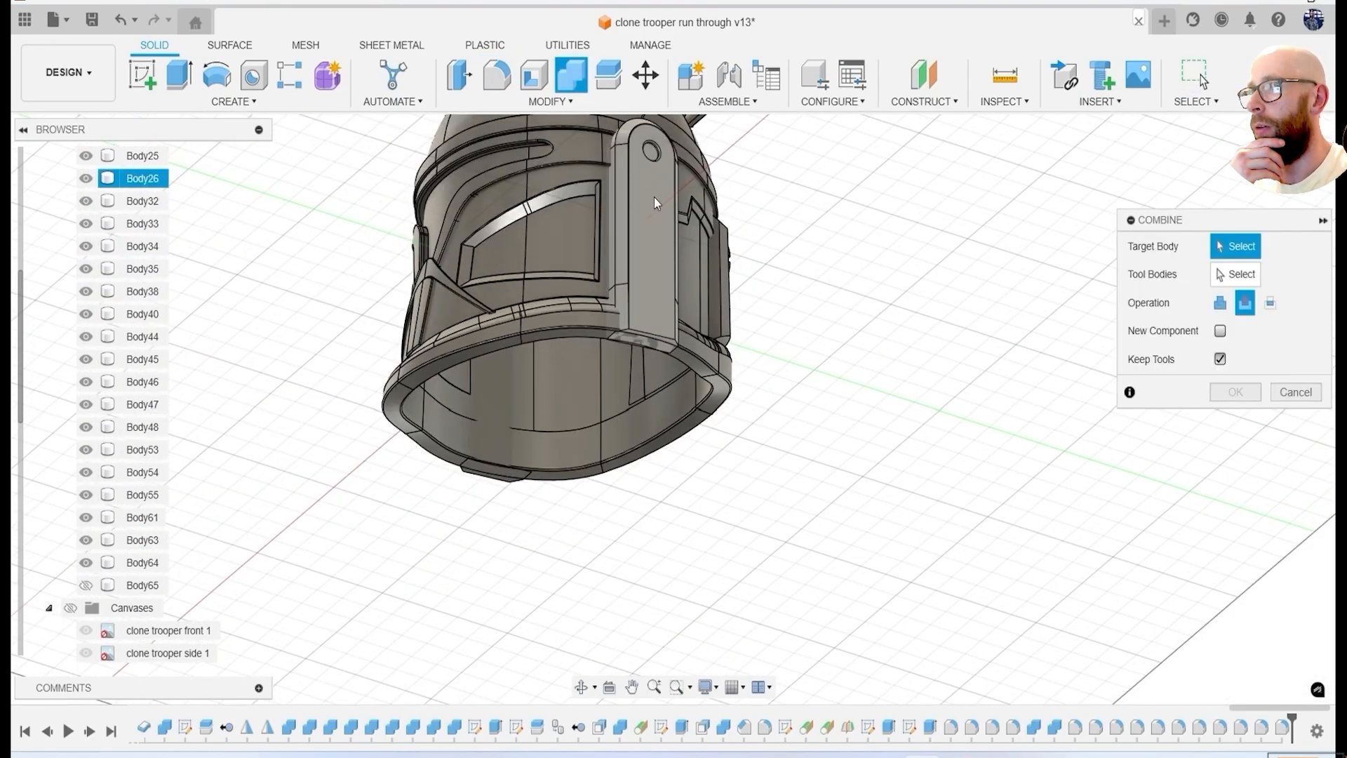
Try to cut the side ear panel with the main helmet shell, keeping the tool body.
left_click(655, 203)
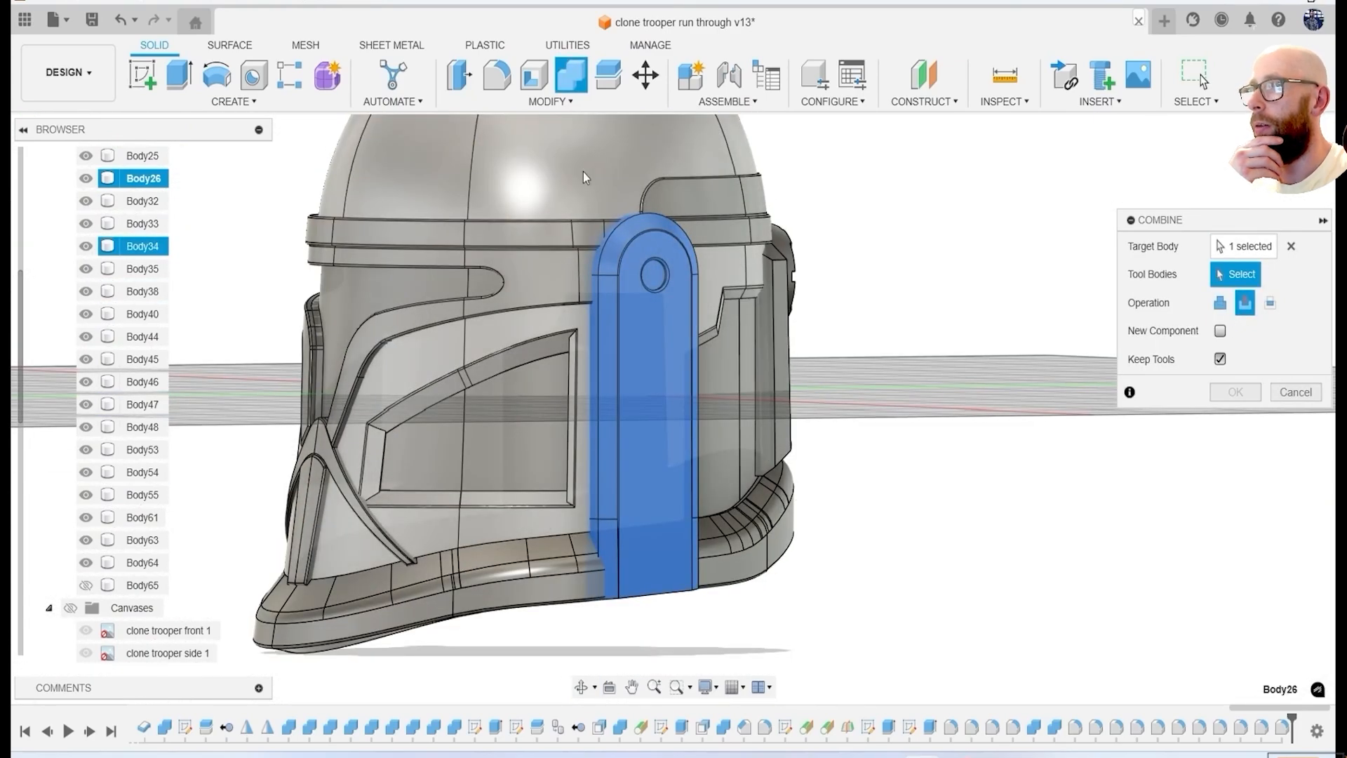
left_click(586, 176)
left_click(1235, 392)
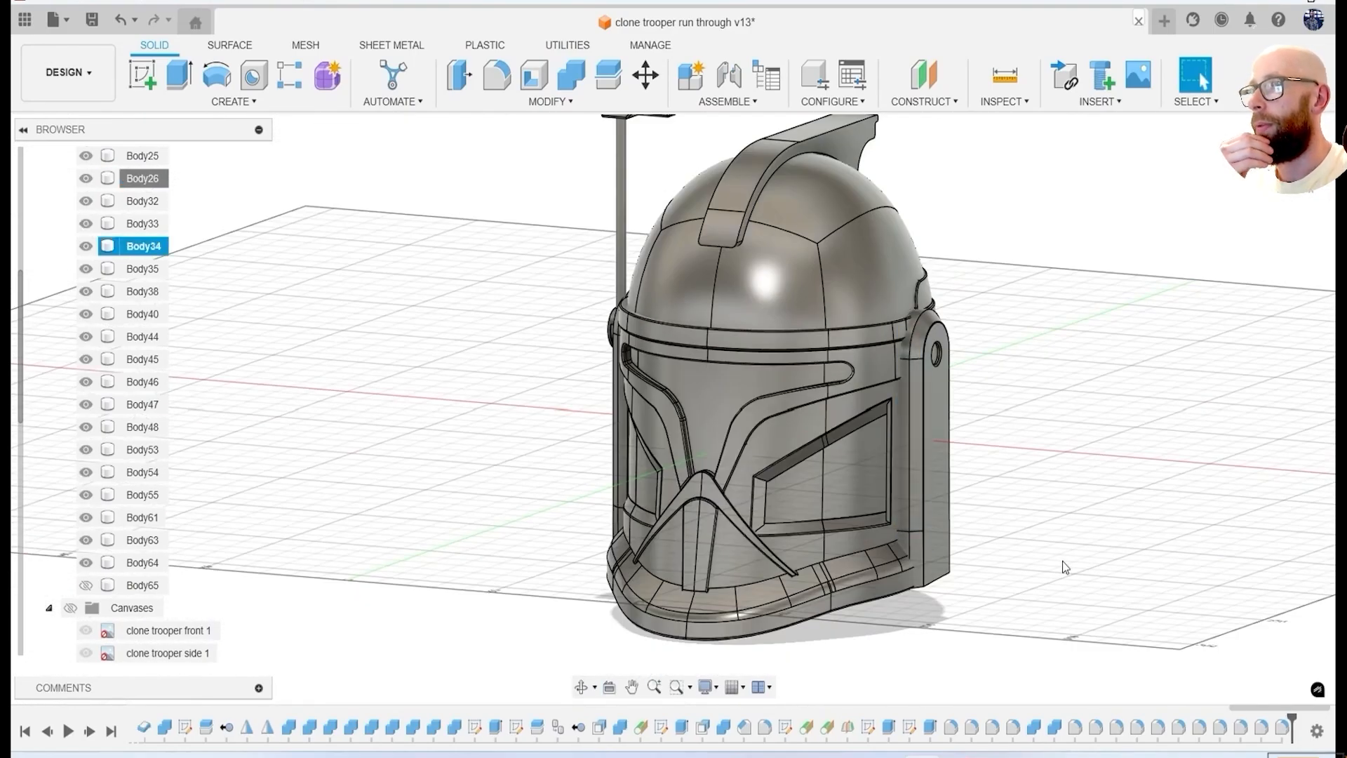
Show only the back reference canvas and compare the helmet's back against it.
middle_click_drag(1066, 567, 835, 546, "shift")
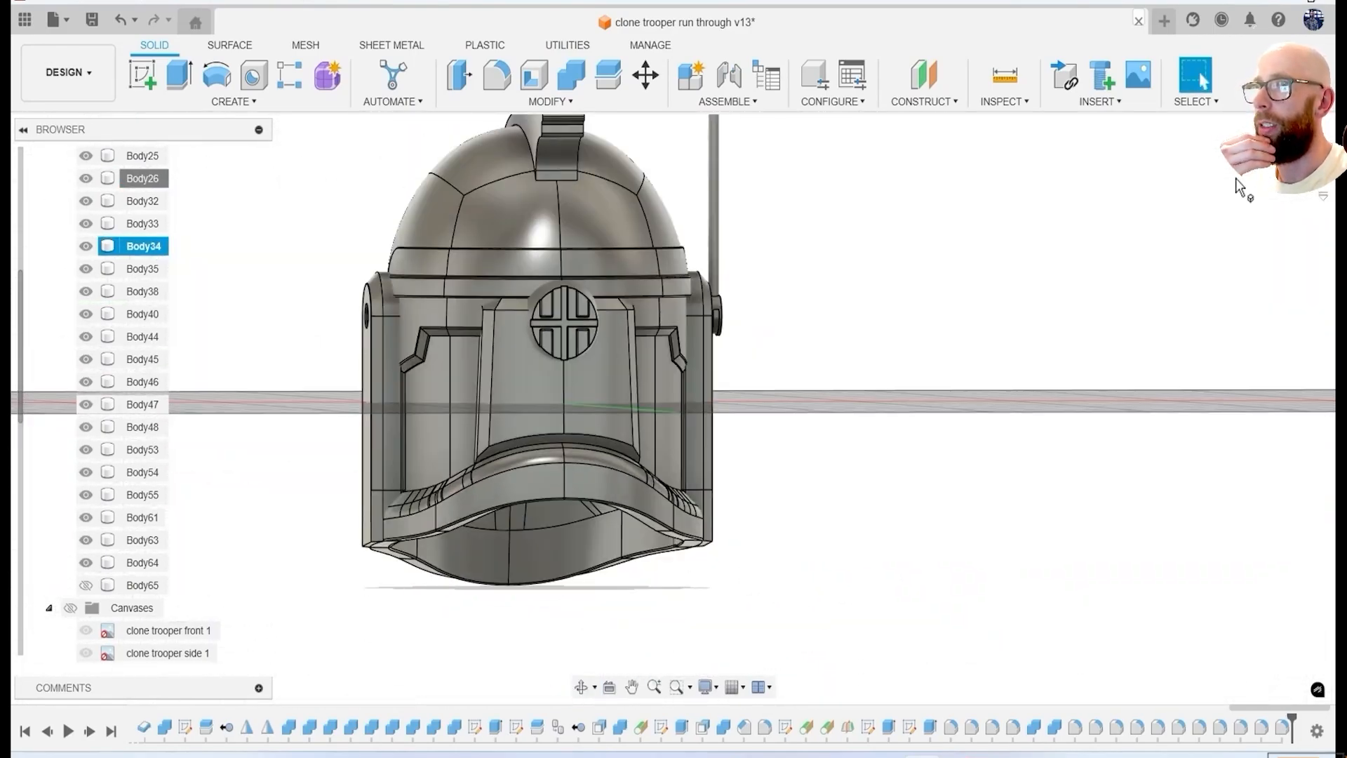
left_click(71, 607)
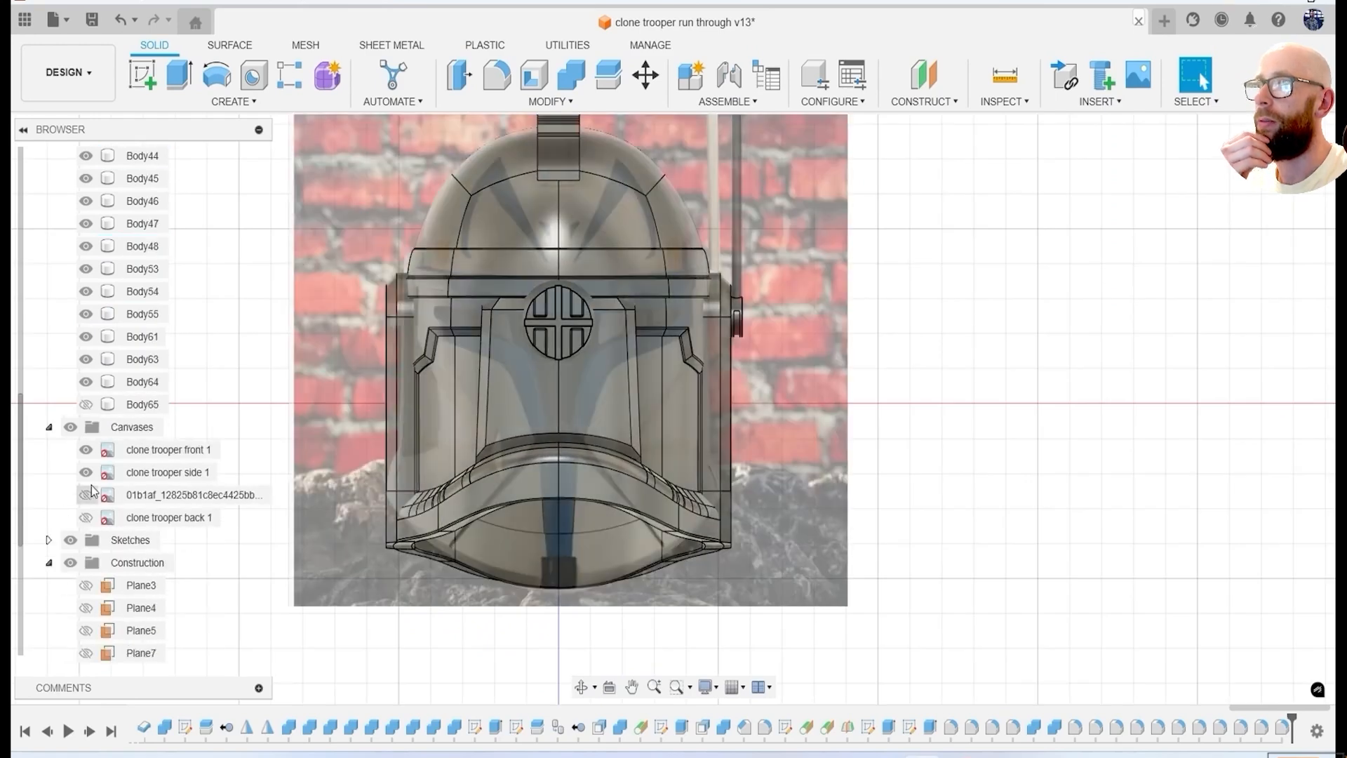
left_click(86, 472)
left_click(86, 450)
left_click(86, 520)
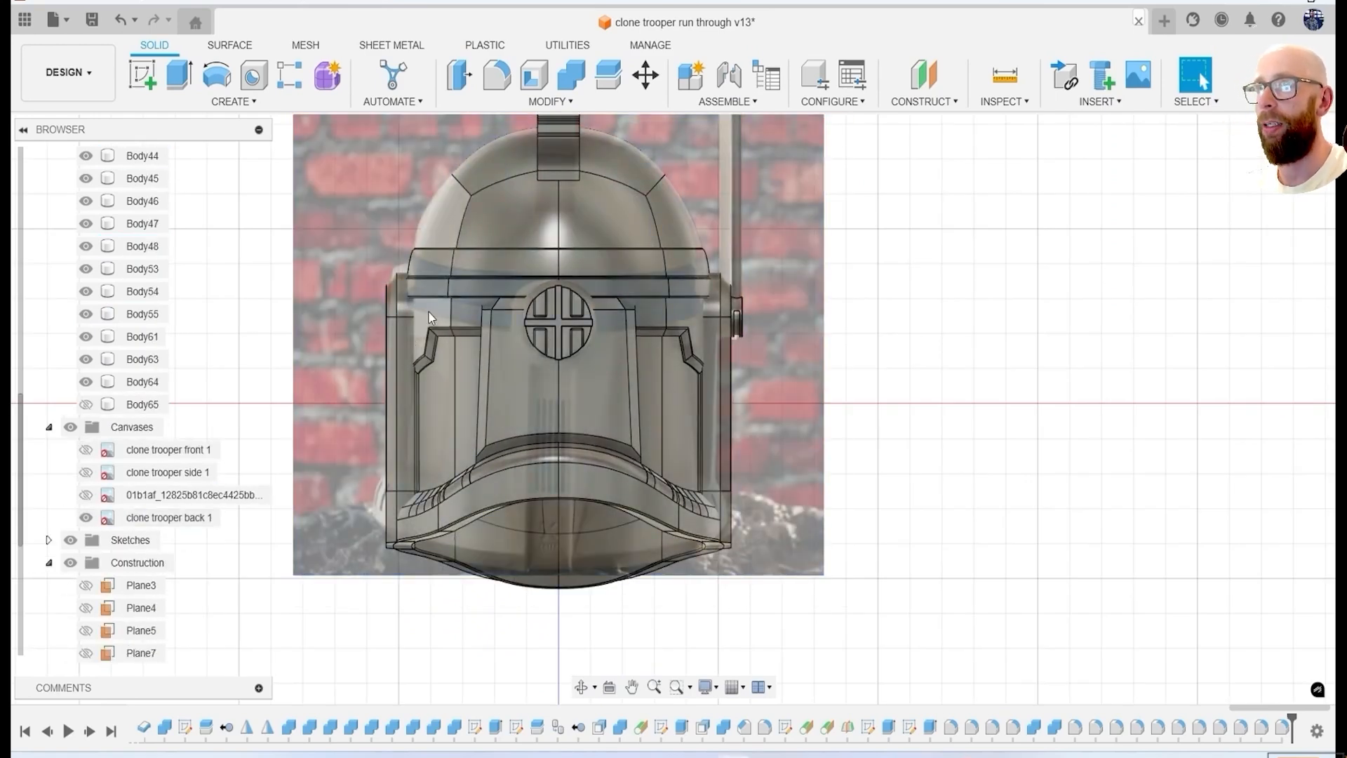
scroll(78, 586, "down", 3)
middle_click_drag(732, 325, 871, 354, "shift")
Sketch a narrow upright center rectangle on Plane6, centred across the helmet's back and extending from the round vent past the lower rim.
left_click(86, 630)
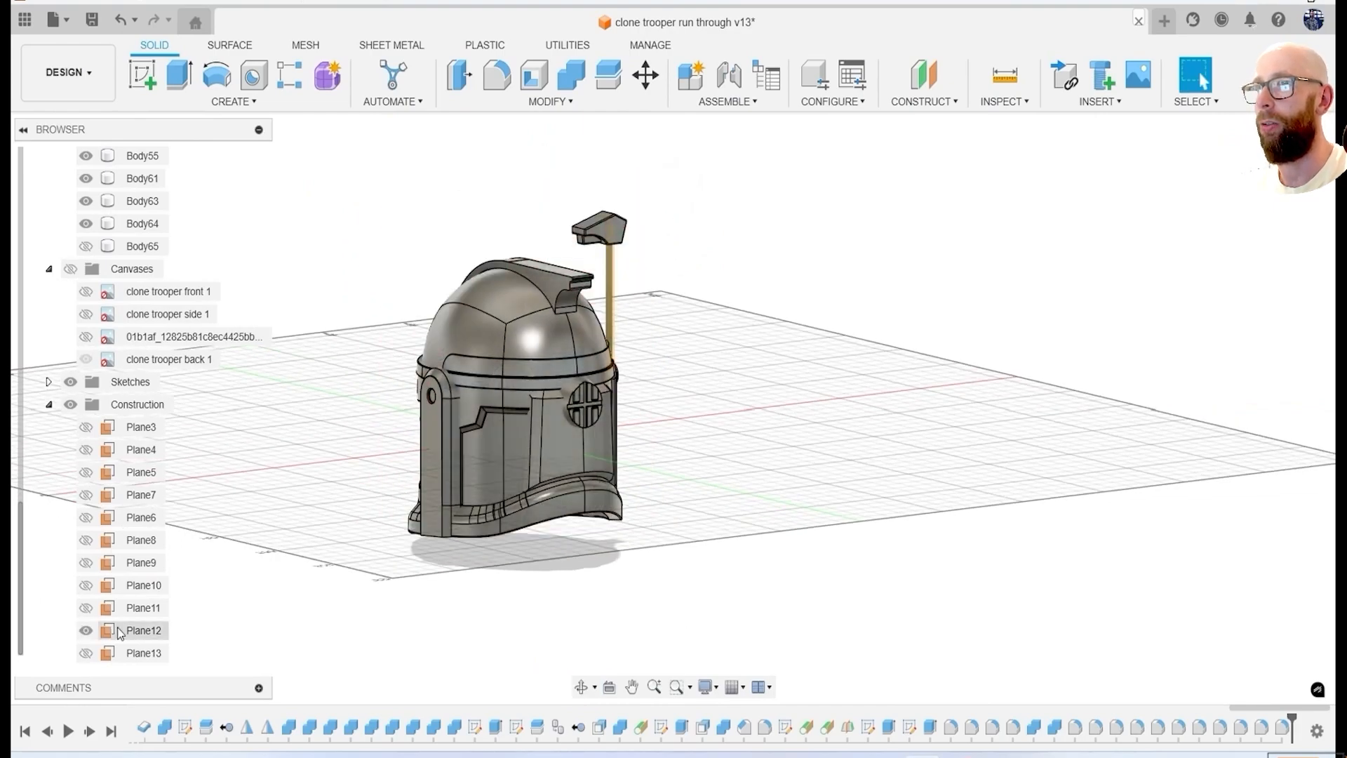
left_click(141, 518)
mouse_move(701, 421)
middle_mouse_down("shift")
mouse_move(829, 393)
mouse_move(702, 337)
middle_mouse_up("shift")
left_click(142, 75)
left_click(141, 518)
scroll(706, 459, "up", 3)
key("r")
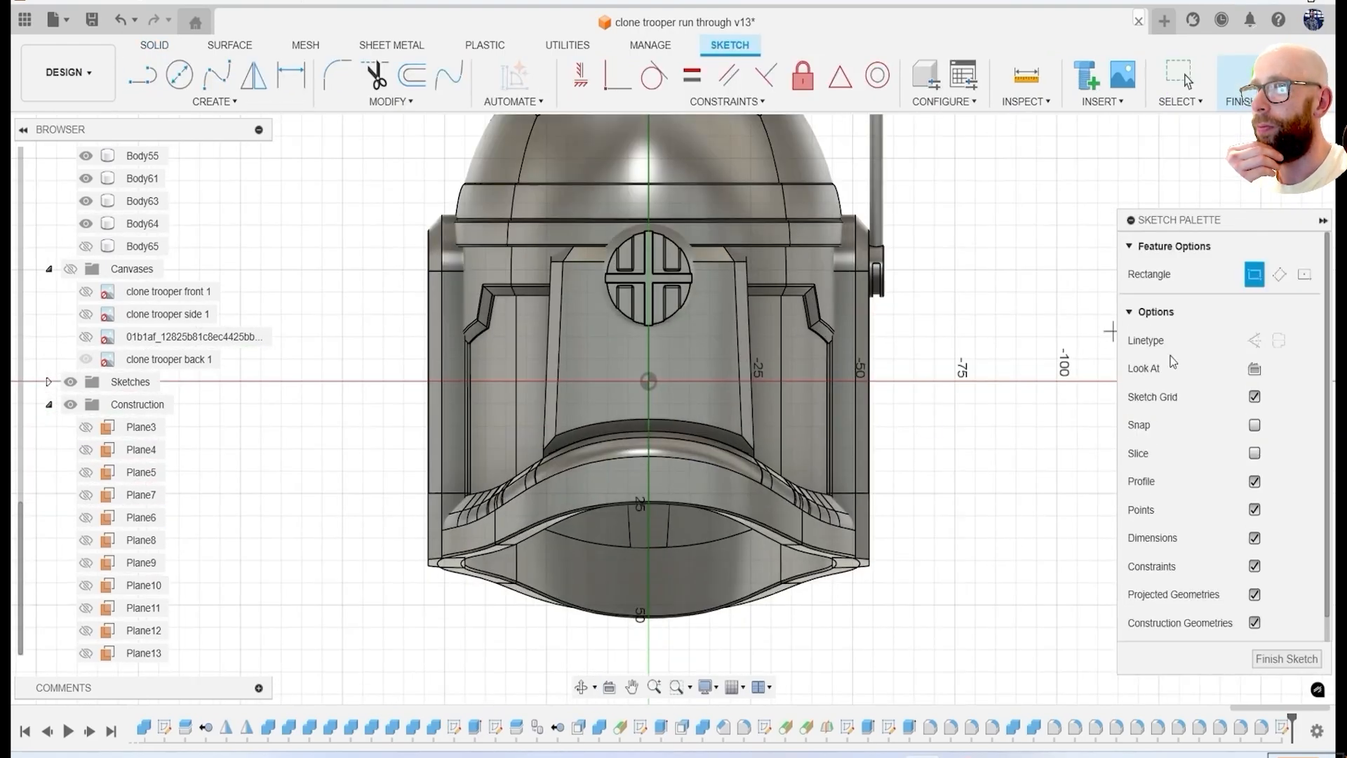
scroll(655, 379, "up", 2)
left_click(652, 483)
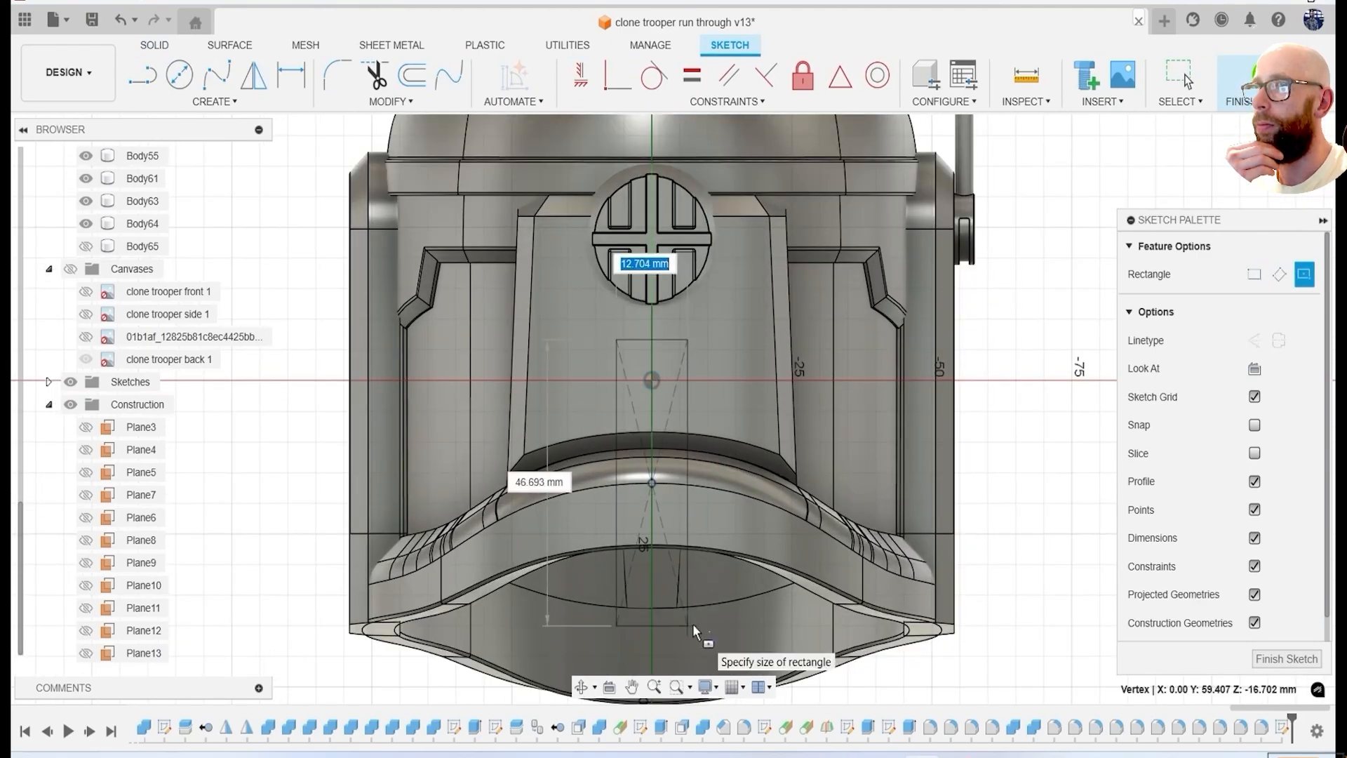
scroll(684, 658, "down", 3)
left_click(1252, 77)
Hide the round vent body, Body40, on the helmet's back.
middle_click_drag(794, 421, 905, 425, "shift")
scroll(677, 302, "up", 3)
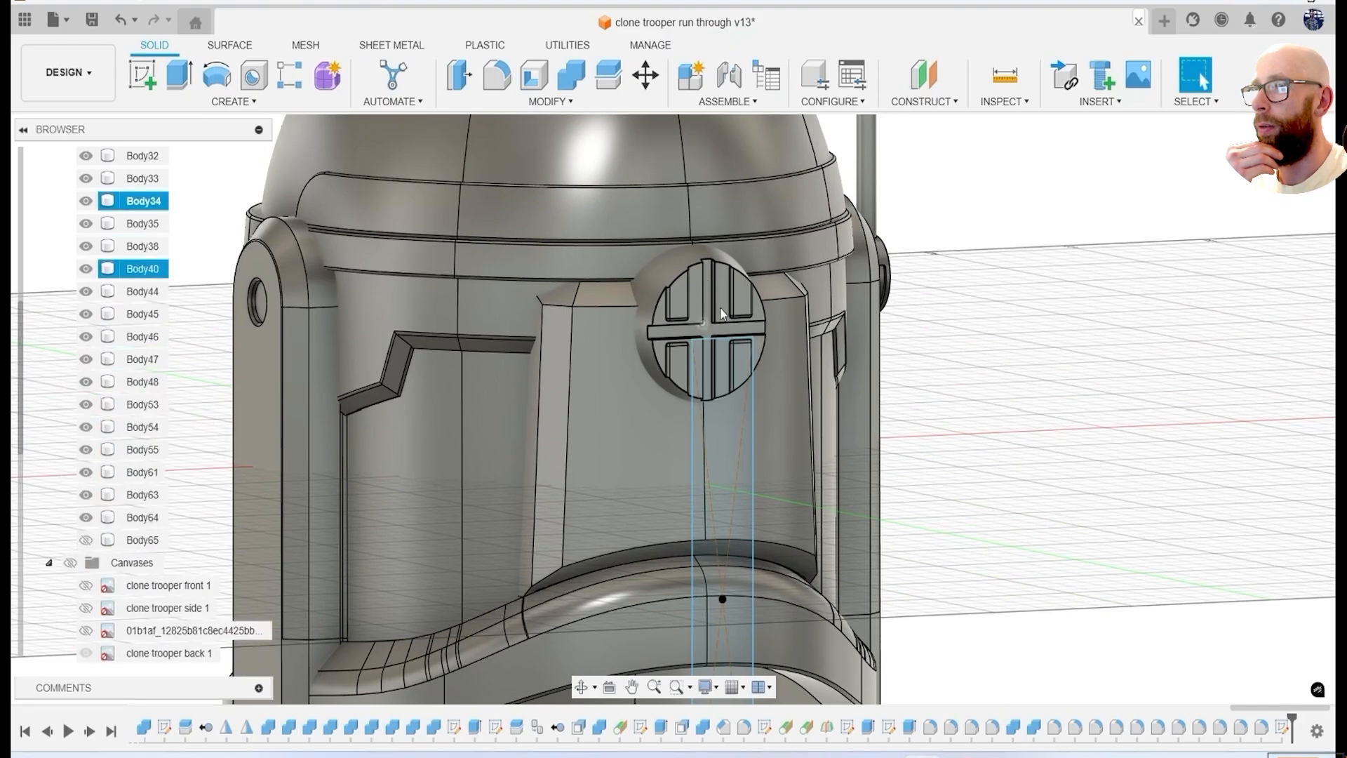
left_click(86, 271)
scroll(768, 442, "down", 5)
Extrude the rectangle as a cut to form a vertical channel through the back panel and lower rim.
key("e")
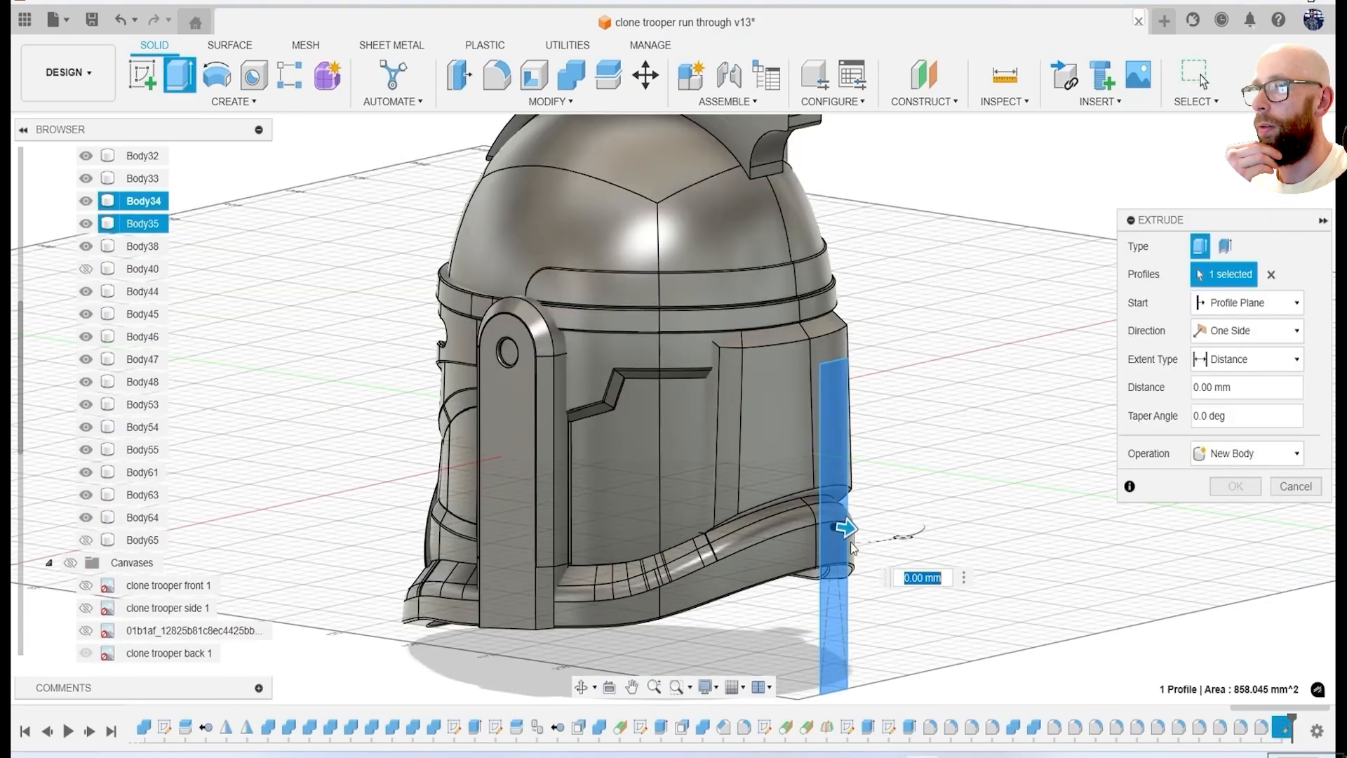
middle_click_drag(898, 551, 797, 337, "shift")
scroll(679, 419, "up", 4)
mouse_move(658, 407)
left_mouse_down()
mouse_move(656, 381)
mouse_move(662, 397)
left_mouse_up()
key("Return")
middle_click_drag(843, 433, 1269, 697, "shift")
scroll(836, 593, "down", 4)
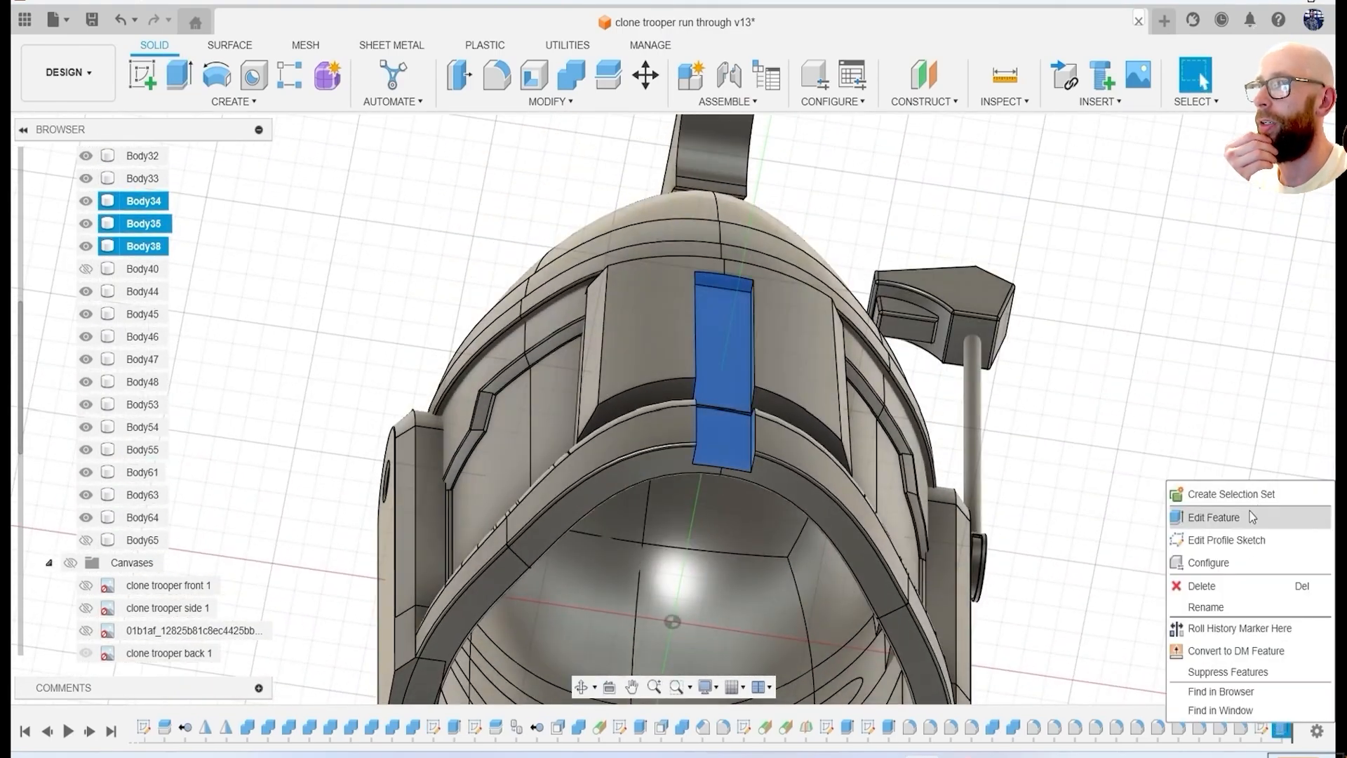
Reopen the back channel's extrude cut for editing, accept it, and show the round vent body, Body40, again.
left_click(1253, 517)
left_click(1236, 514)
middle_click_drag(982, 491, 842, 586, "shift")
scroll(804, 549, "down", 2)
left_click(86, 271)
scroll(857, 448, "down", 2)
middle_click_drag(856, 448, 989, 363, "shift")
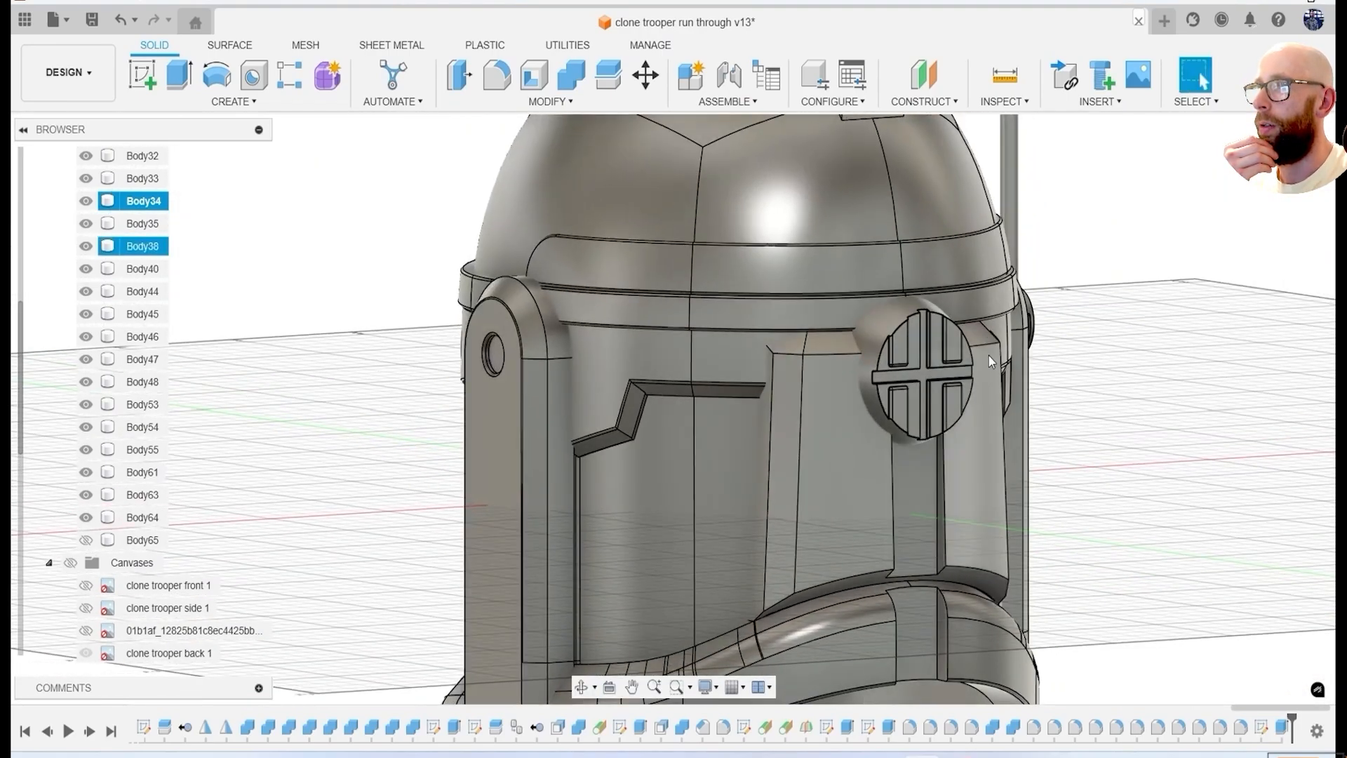
Sketch a narrow upright center rectangle on the channel face below the round vent and extrude it as a cut.
key("c")
left_click(1235, 393)
middle_click_drag(1186, 477, 1088, 459, "shift")
left_click(796, 460)
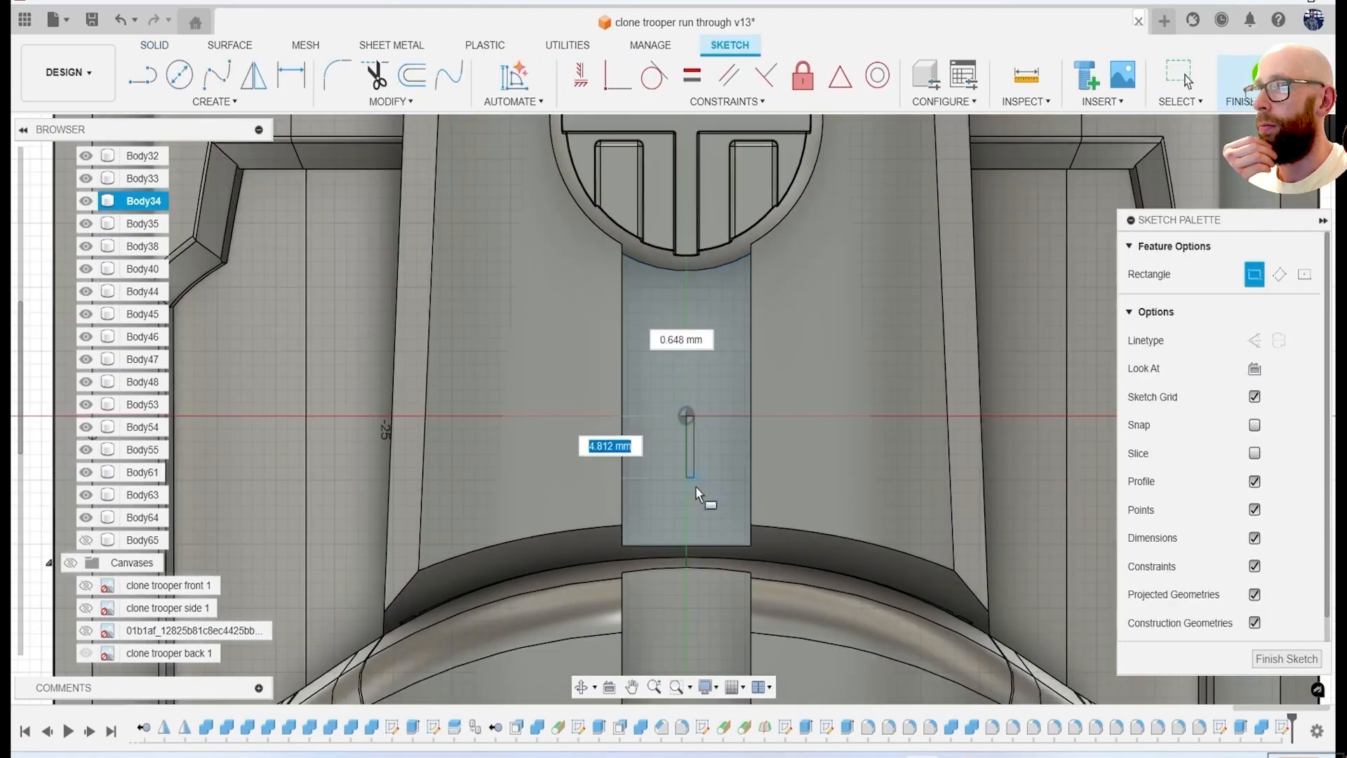
left_click(694, 512)
key("e")
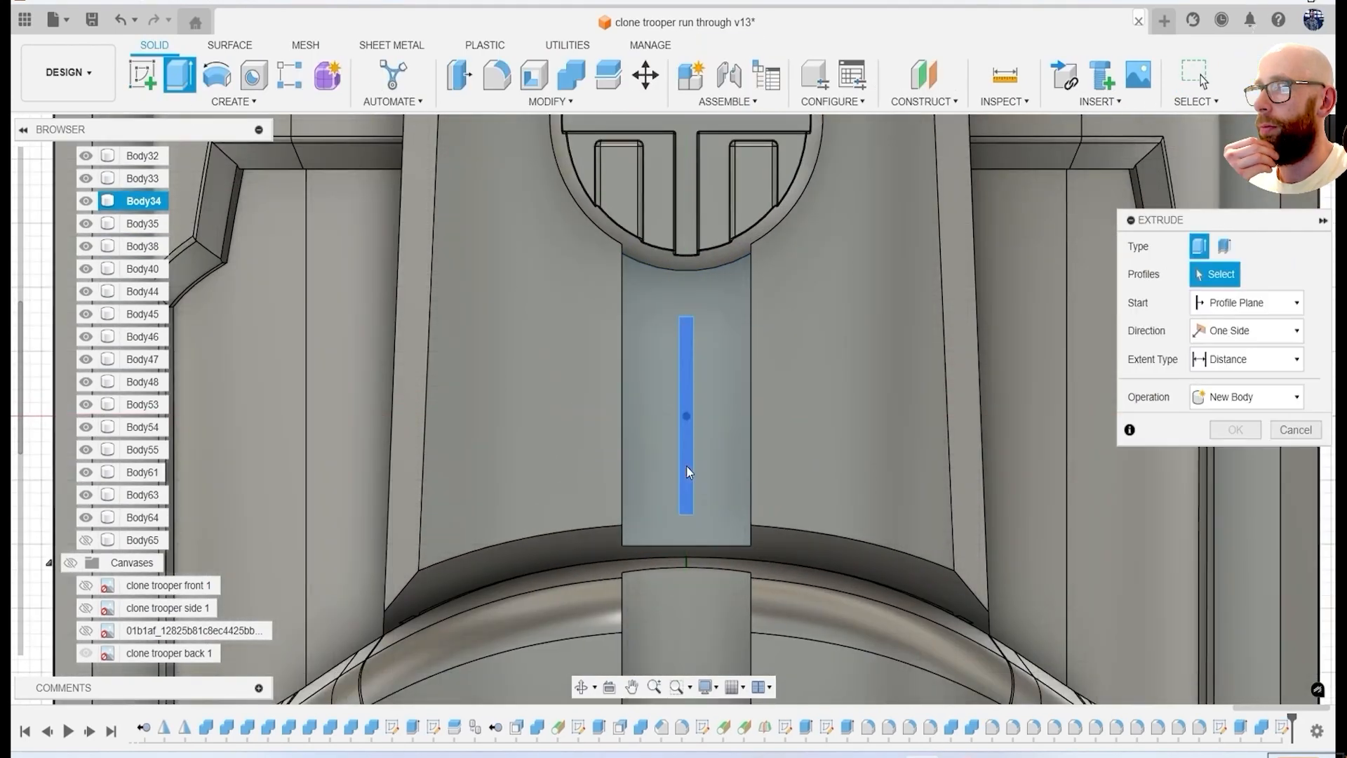
left_click(1221, 514)
Pattern the narrow slot cut sideways in a rectangular feature pattern to form a row of parallel grooves across the channel.
mouse_move(232, 484)
left_click(322, 483)
left_click(1249, 274)
middle_click_drag(737, 407, 740, 330, "shift")
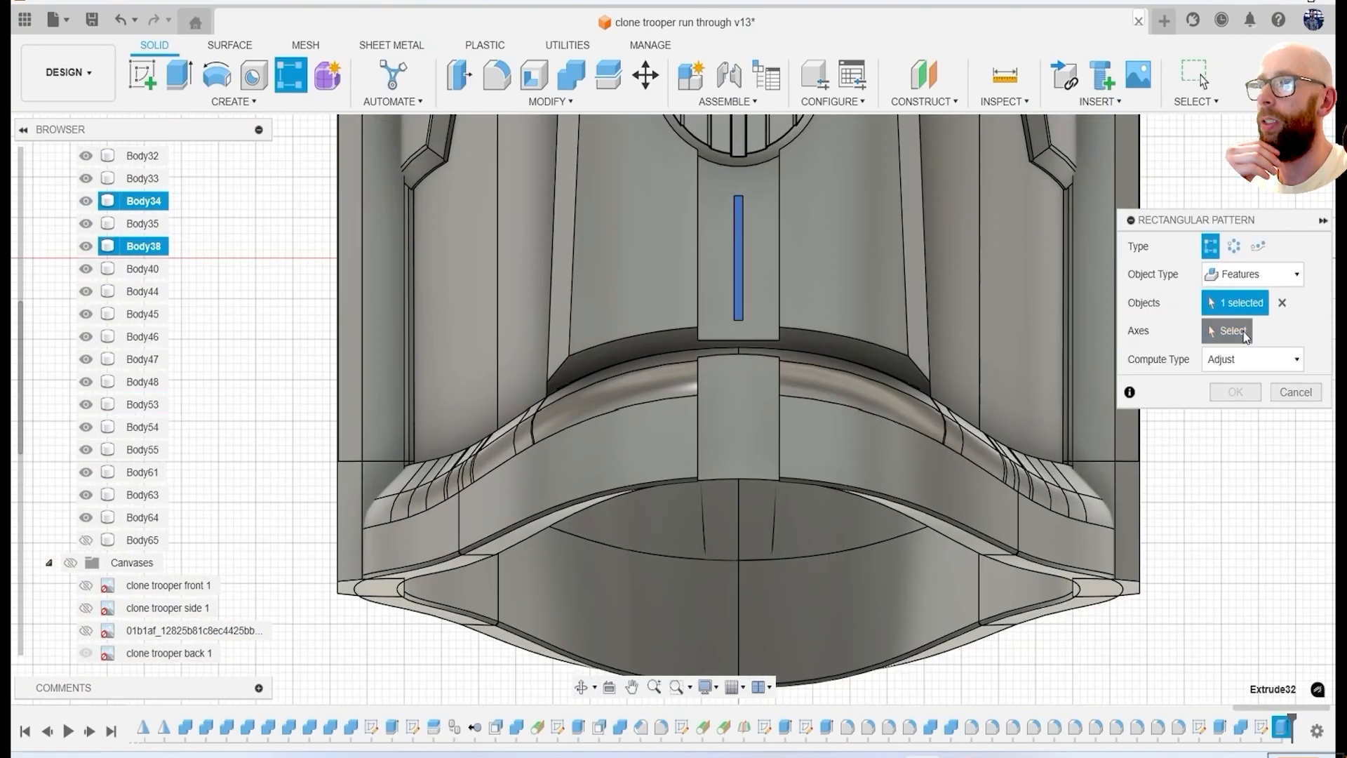
left_click(1245, 332)
scroll(709, 344, "up", 2)
left_click(710, 340)
middle_click_drag(719, 457, 695, 596)
scroll(758, 365, "up", 3)
left_click_drag(703, 389, 731, 390)
left_click(697, 387)
left_click(991, 430)
left_click(1237, 659)
Fillet all edges of the grooved channel face with a 0.3 mm radius.
scroll(872, 416, "down", 6)
middle_click_drag(872, 416, 875, 282, "shift")
scroll(875, 282, "up", 7)
key("f")
scroll(722, 216, "down", 2)
left_click(825, 202)
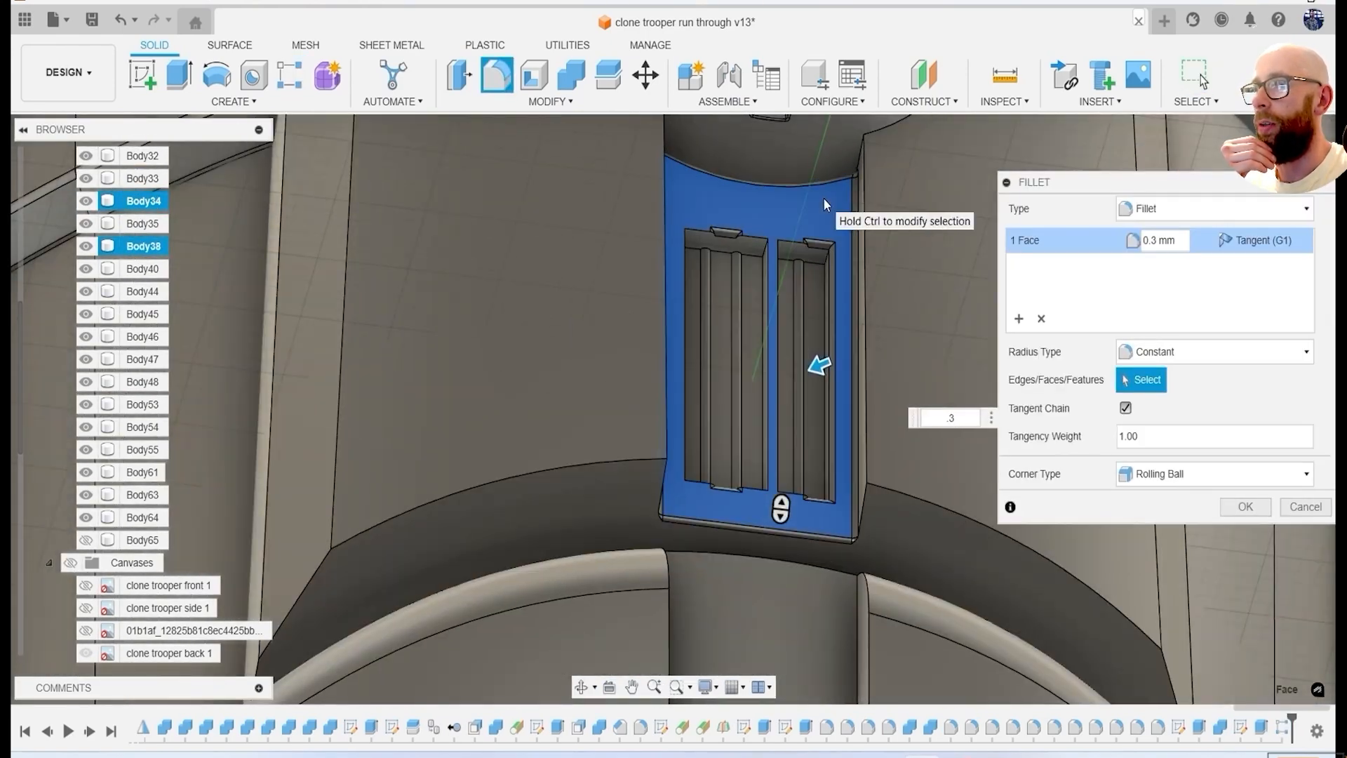
scroll(825, 202, "down", 6)
middle_click_drag(825, 202, 913, 337, "shift")
Cut the round vent body, Body40, with the band body, Body33, using Combine and keeping the tool body.
scroll(892, 256, "up", 3)
left_click(572, 75)
scroll(824, 203, "up", 3)
left_click(891, 289)
left_click(788, 235)
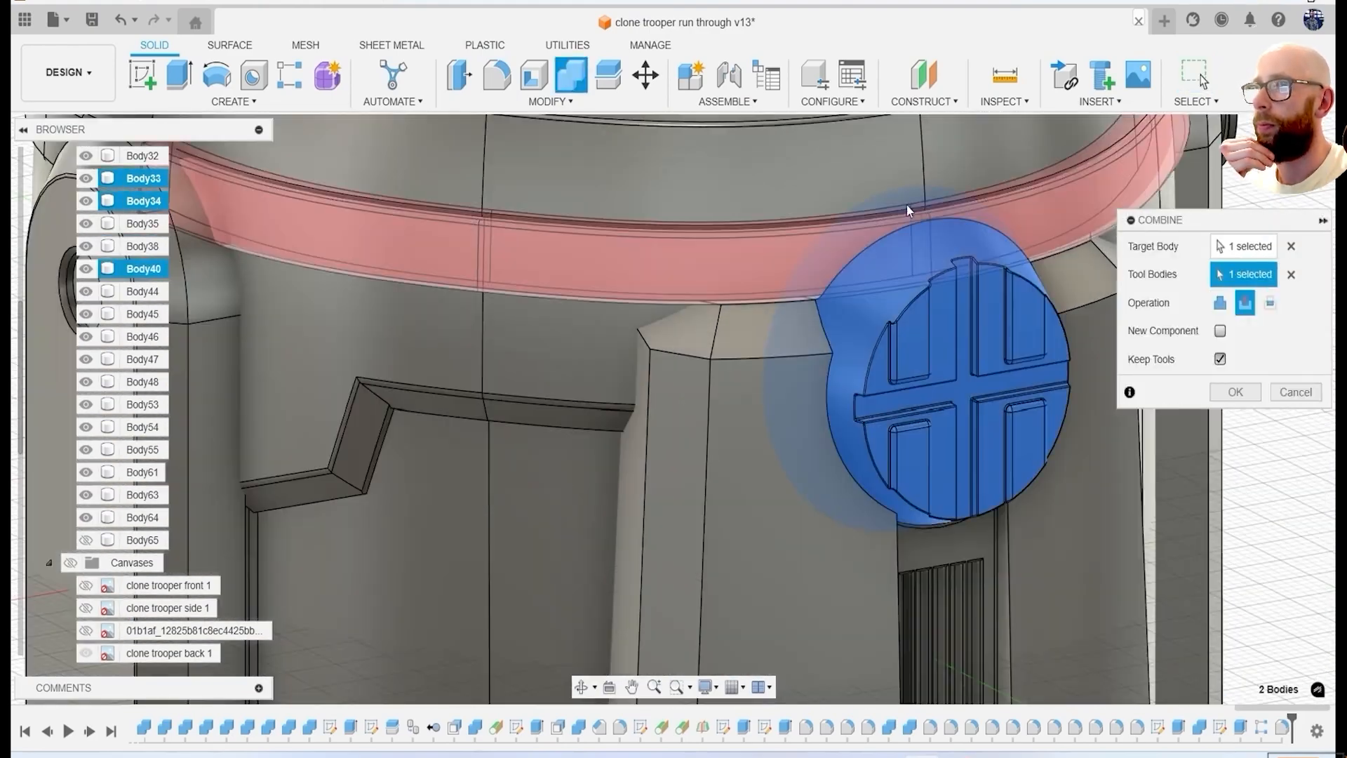
left_click(1234, 391)
Isolate Body40, delete the leftover faces above the round vent, and remove the detached sliver, Body66.
scroll(1011, 379, "down", 3)
middle_click_drag(1011, 379, 1031, 357, "shift")
left_click(966, 312)
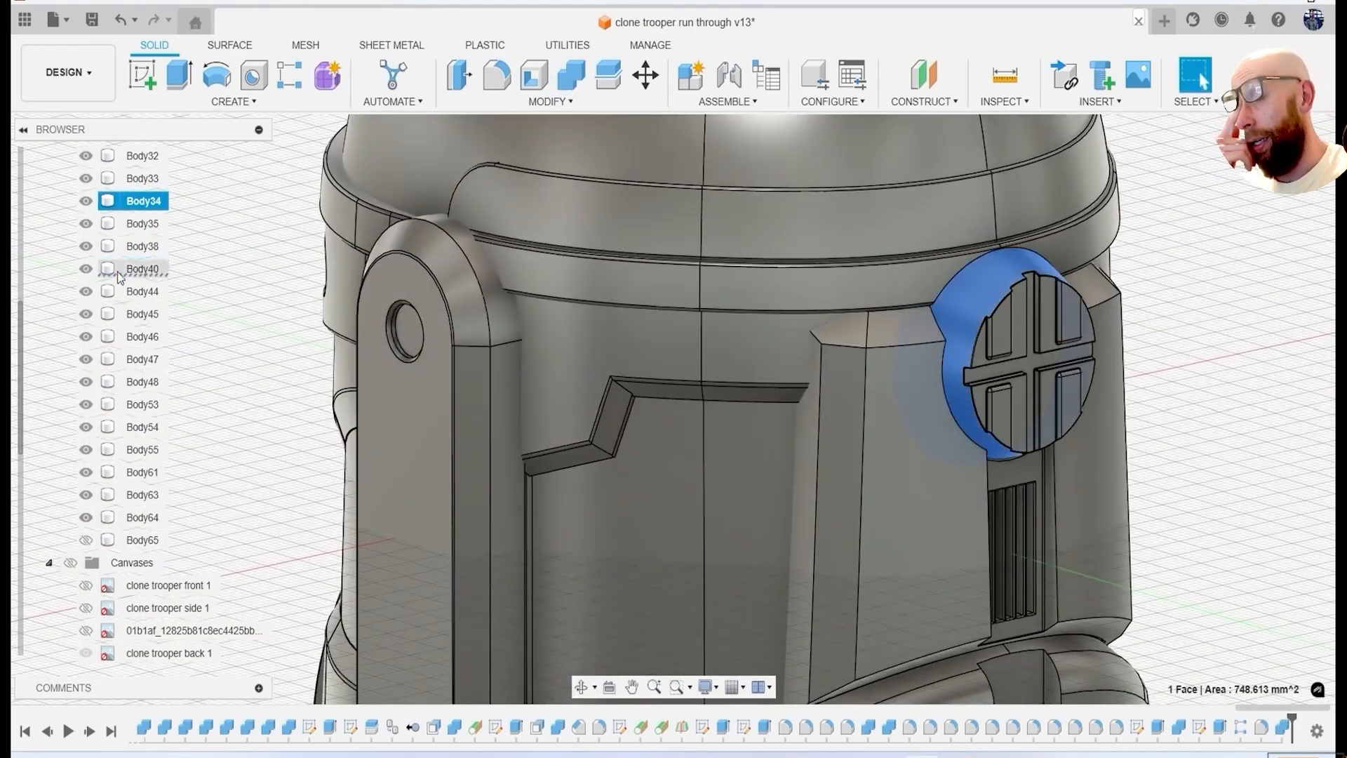
left_click(155, 694)
middle_click_drag(751, 475, 637, 611, "shift")
scroll(1092, 302, "up", 5)
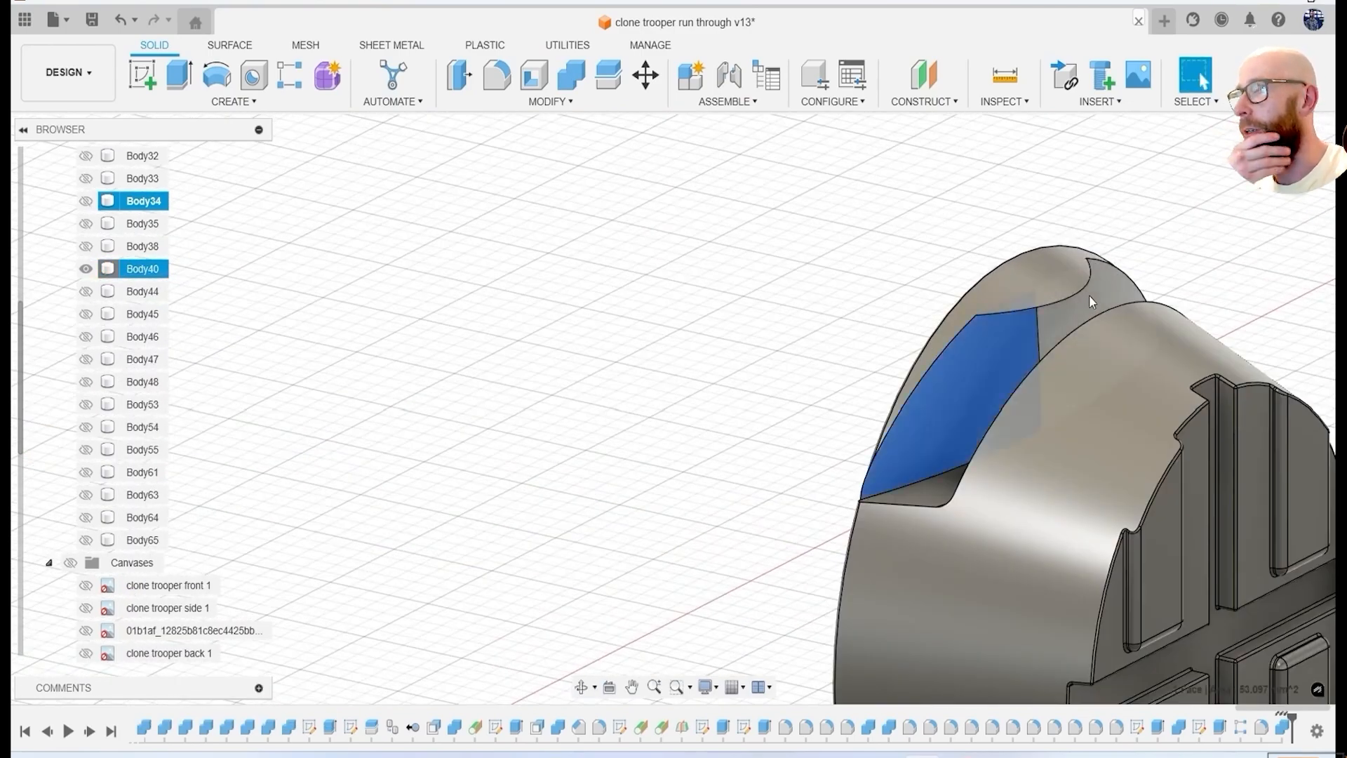
scroll(1031, 337, "down", 2)
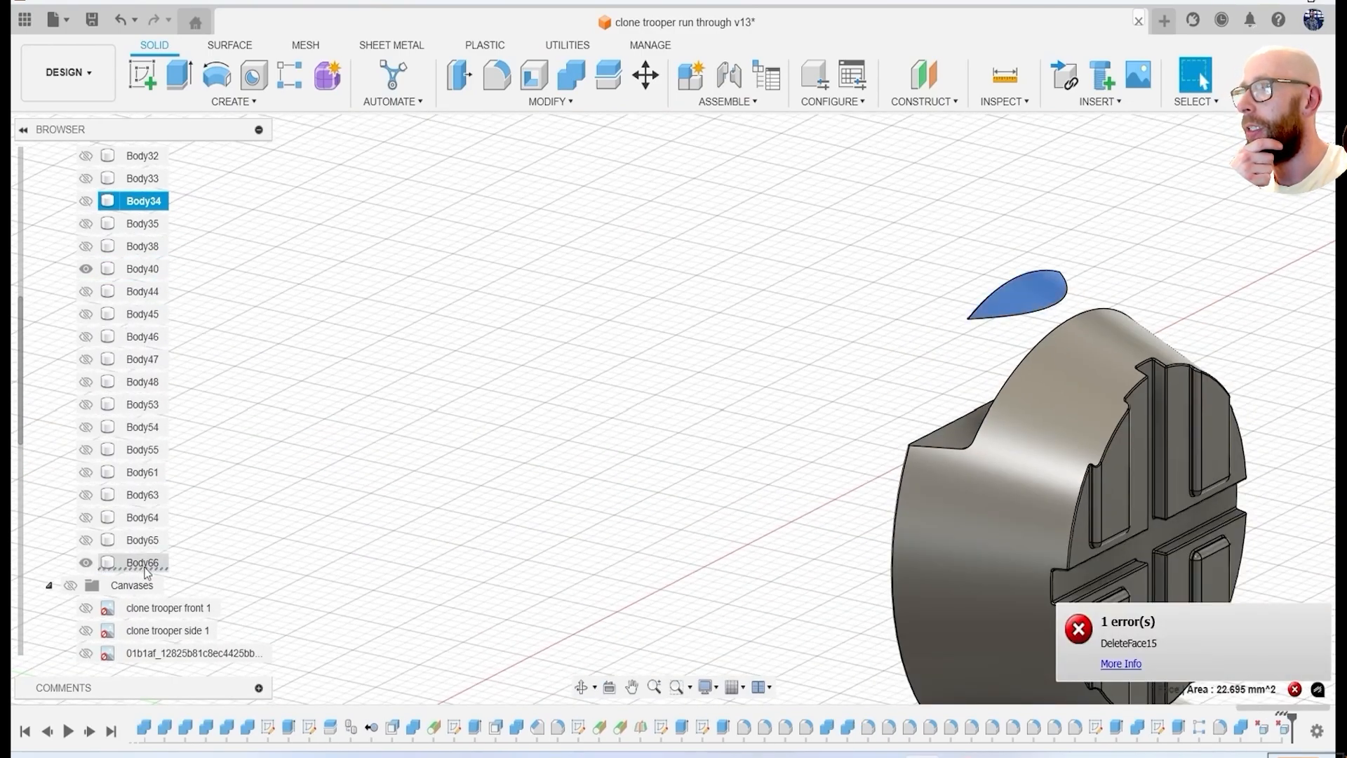
left_click(209, 419)
End the isolation of the round vent body, Body40, to bring back the rest of the helmet.
scroll(640, 436, "down", 2)
middle_click_drag(641, 436, 814, 433, "shift")
middle_click_drag(933, 400, 376, 282, "shift")
right_click(145, 271)
left_click(242, 694)
Fillet the edges around the round vent recess in the back panel with a 0.5 mm radius.
scroll(968, 393, "down", 3)
middle_click_drag(969, 421, 656, 272, "shift")
scroll(743, 361, "up", 3)
middle_click_drag(743, 361, 819, 431, "shift")
left_click(439, 272)
left_click(436, 384)
type(".")
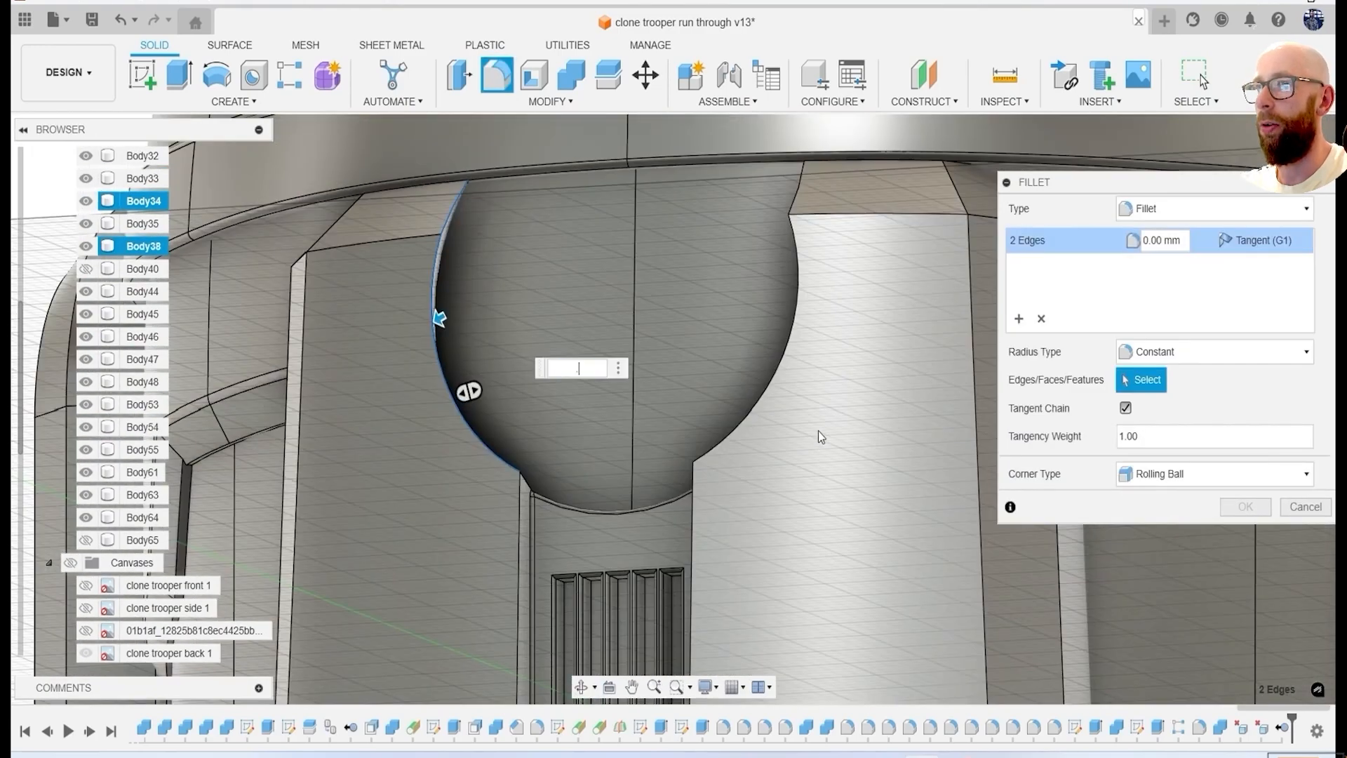
type("3")
key("Return")
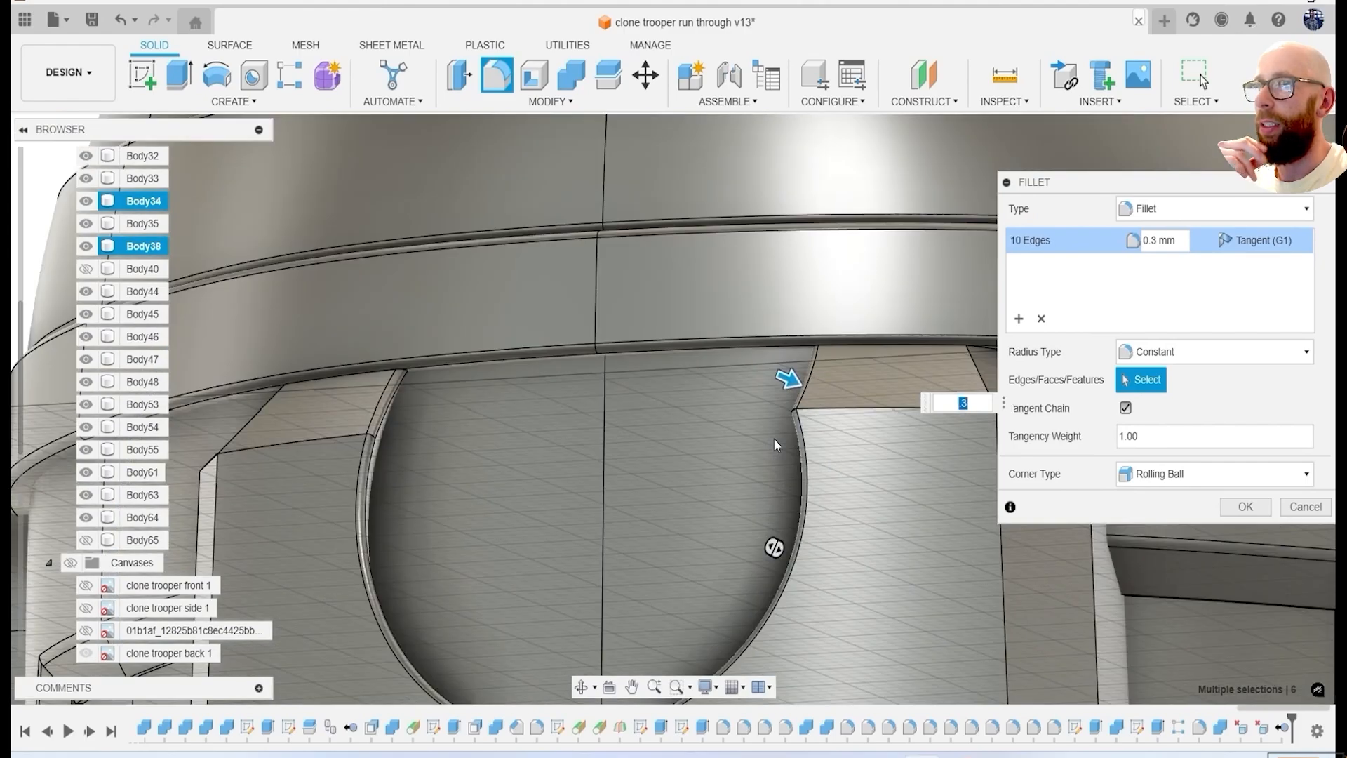
type(".5")
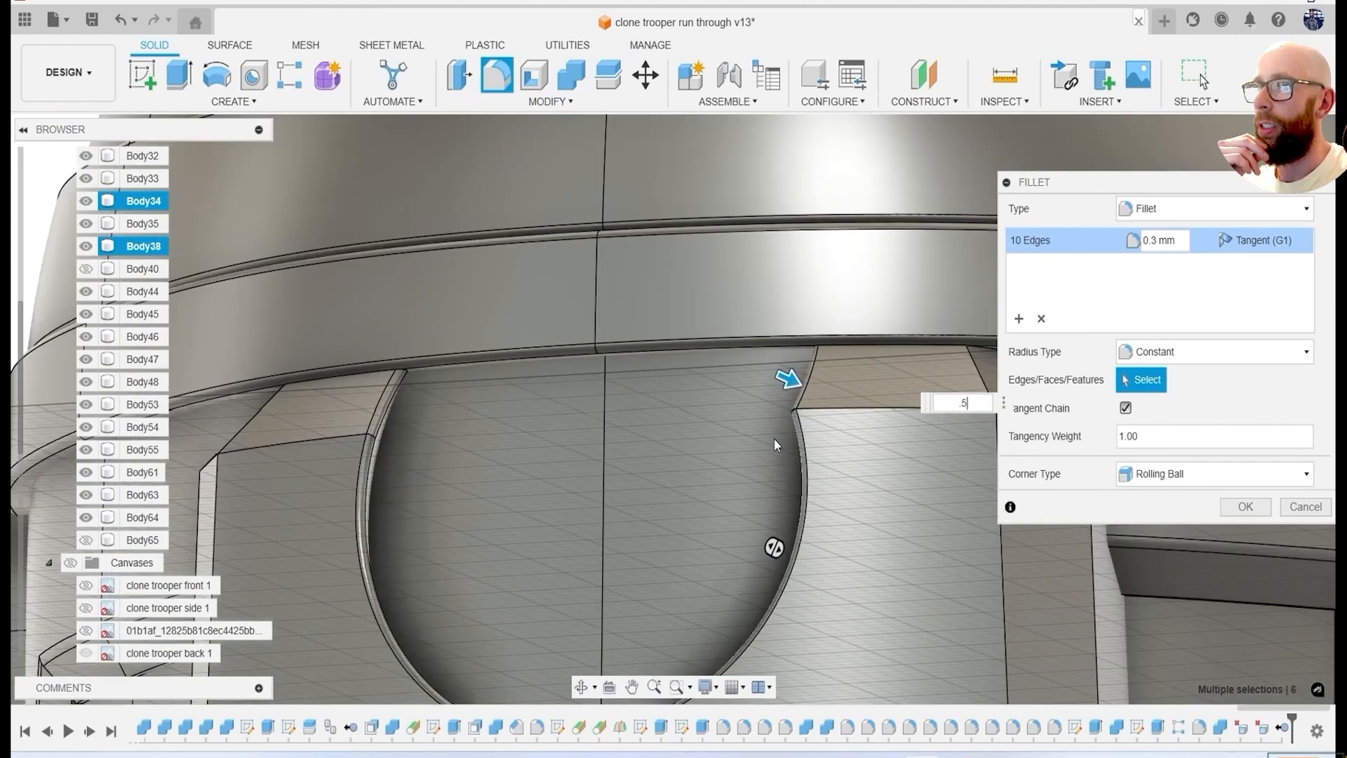
key("Return")
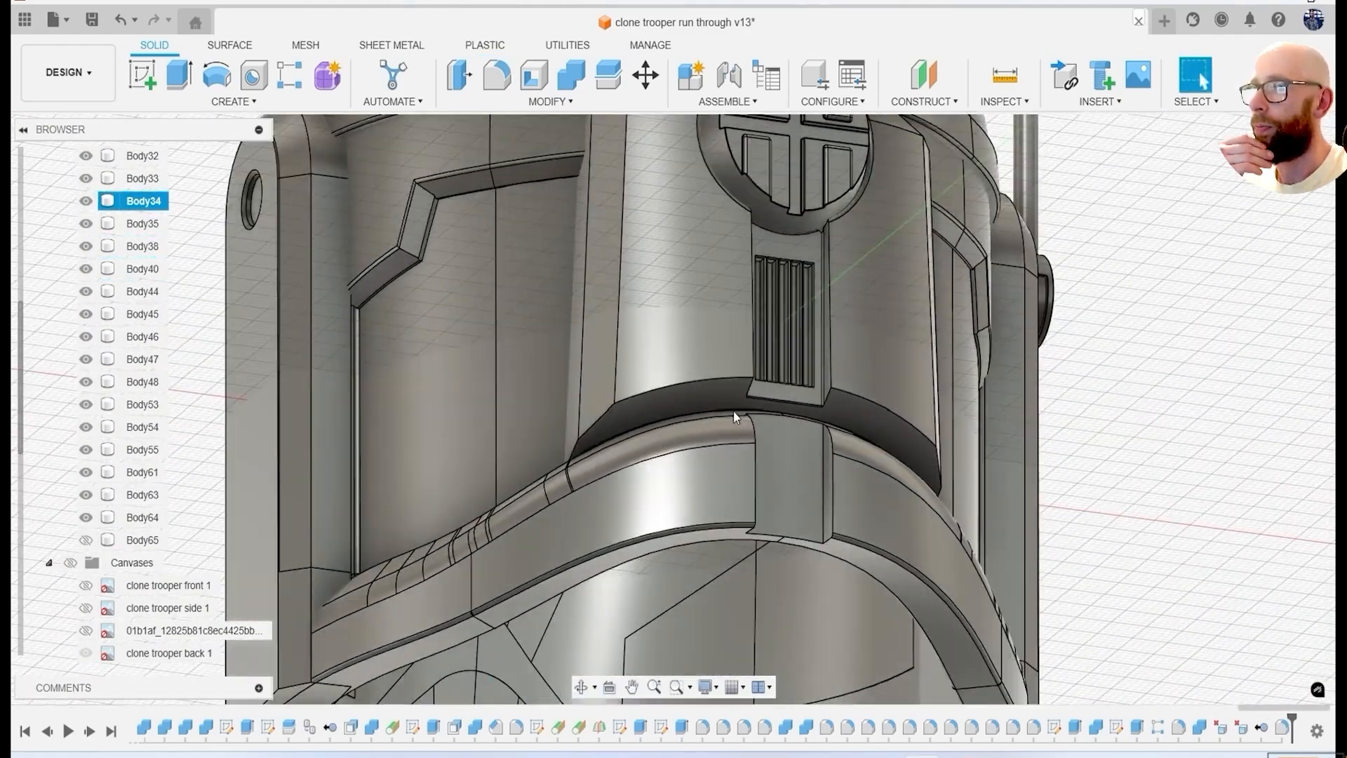
Fillet the lower edges of the raised back panel with a 0.5 mm radius.
key("f")
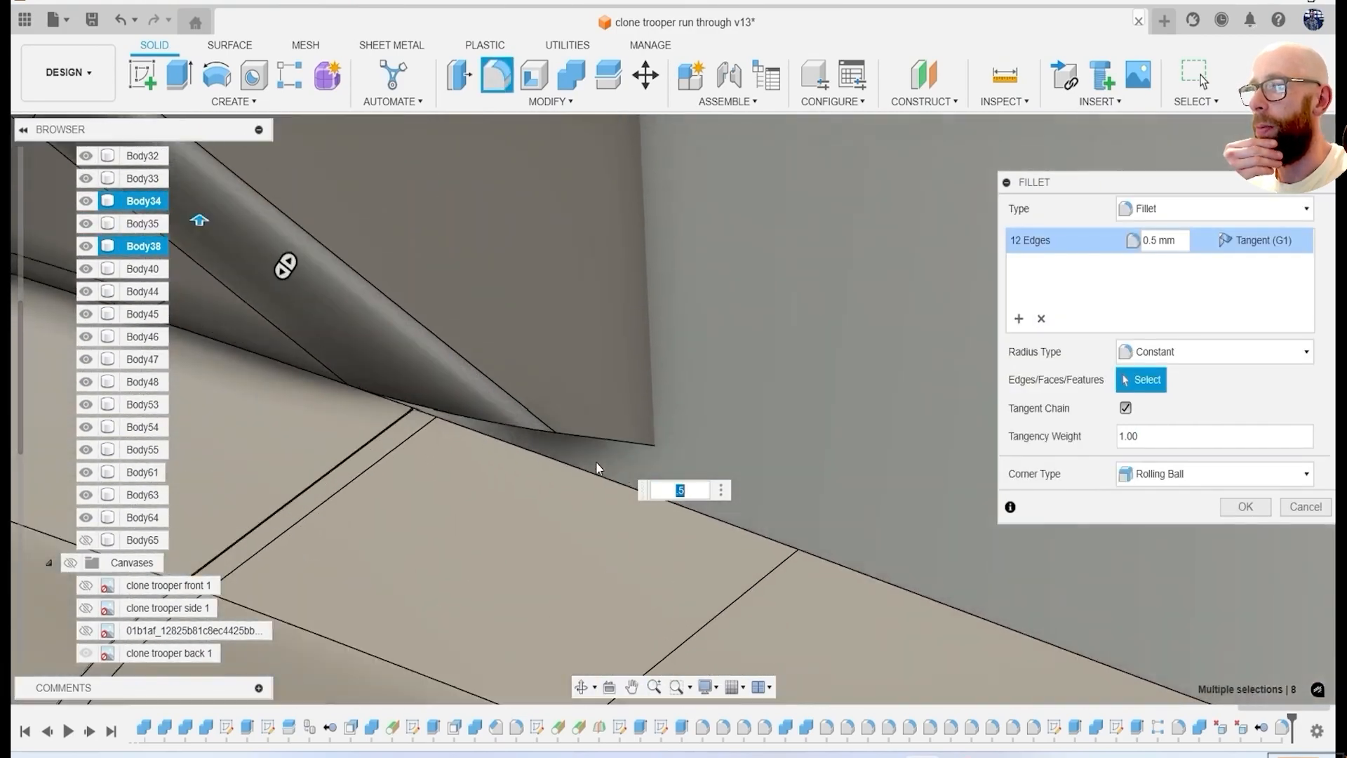
left_click(582, 440)
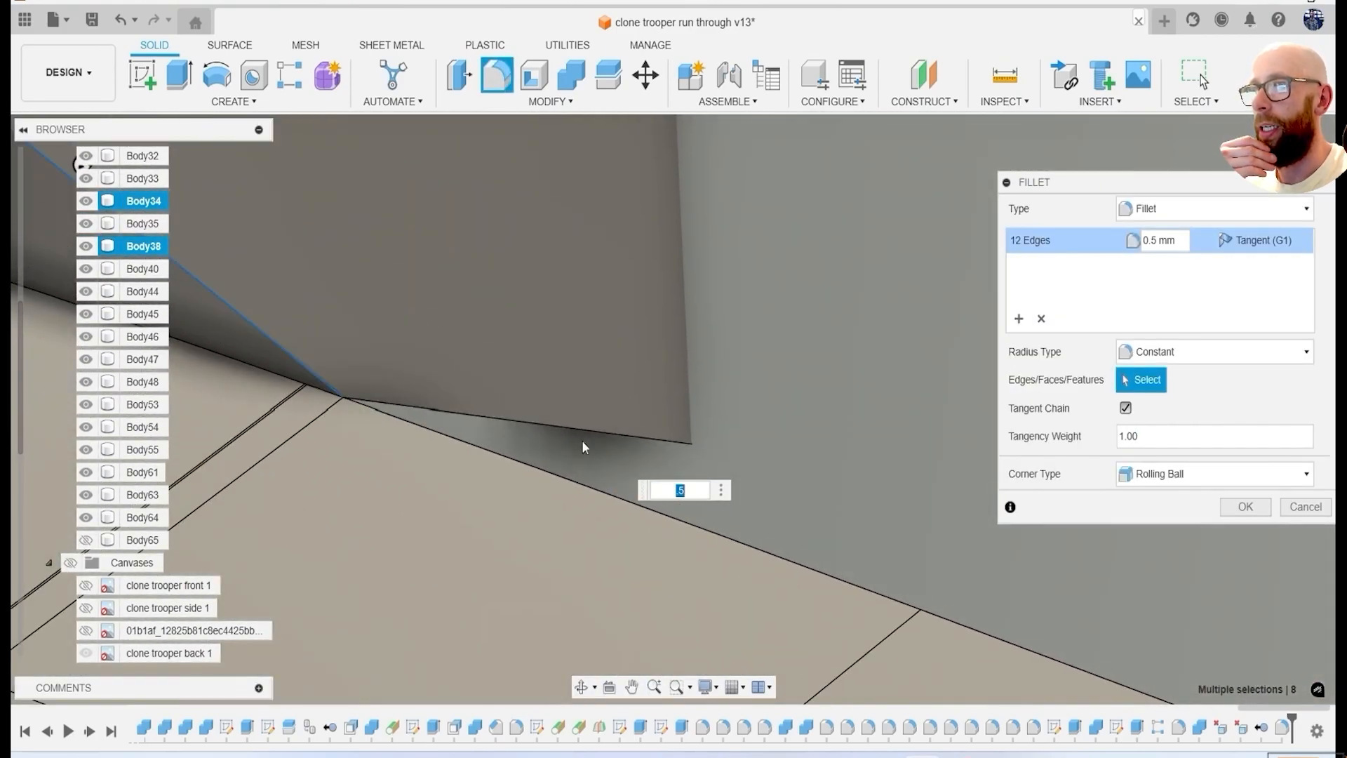
scroll(502, 380, "down", 5)
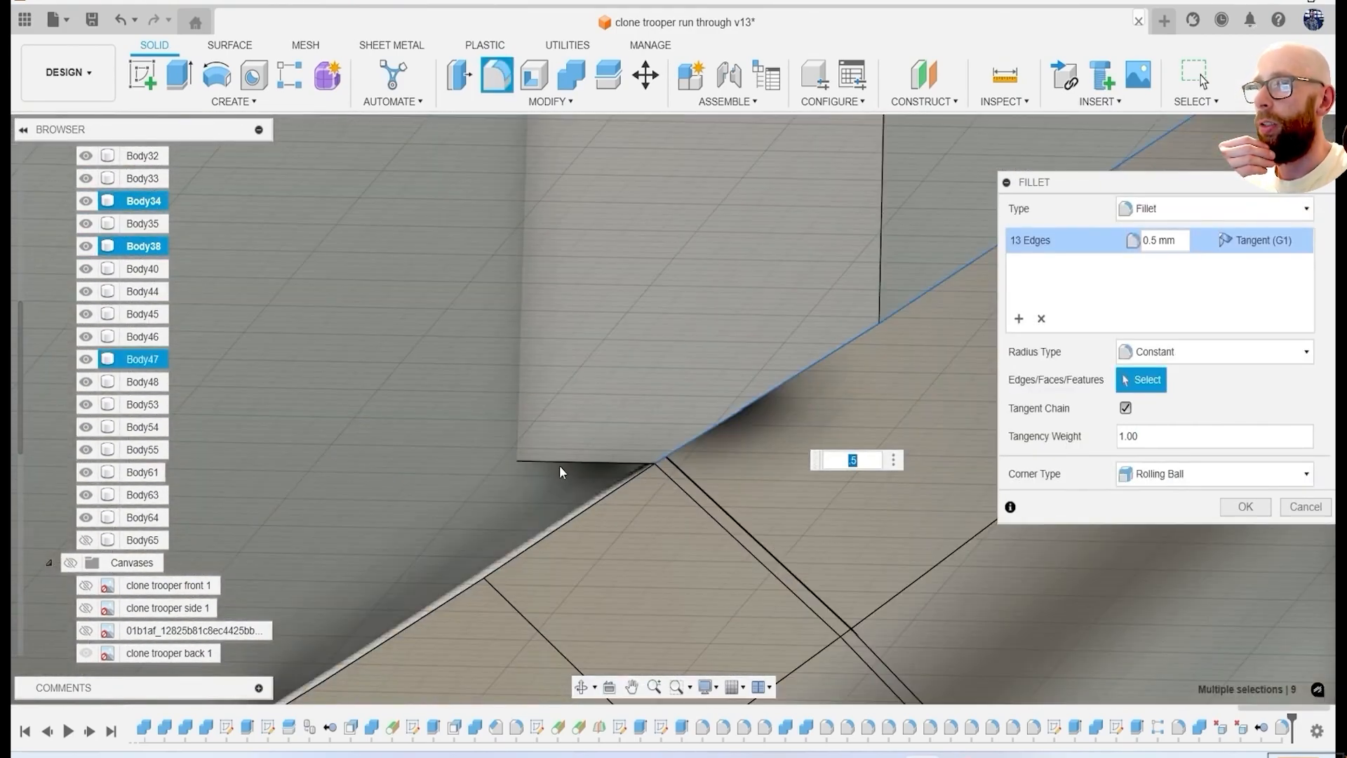
left_click(609, 374)
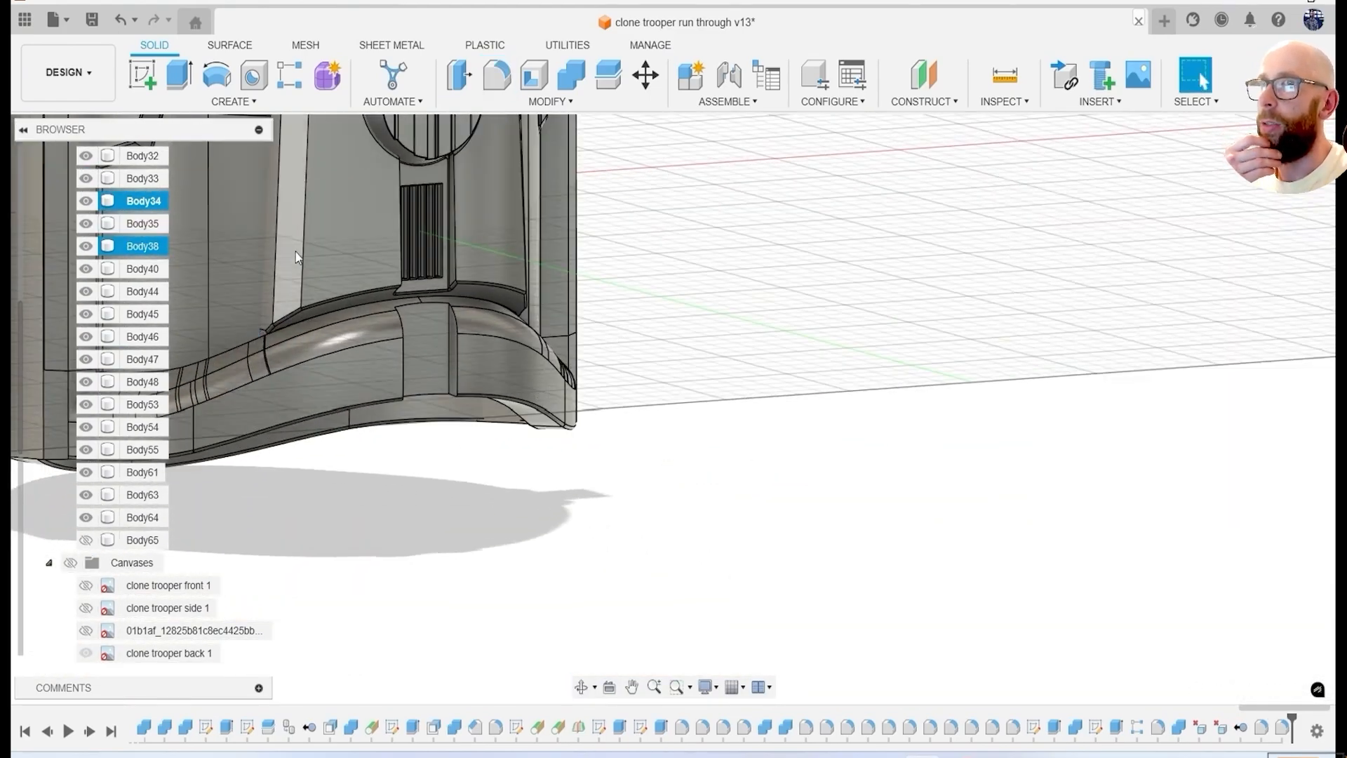
Fillet the edges of the channel through the lower rim at the back with a 0.5 mm radius.
middle_click_drag(296, 257, 534, 372, "shift")
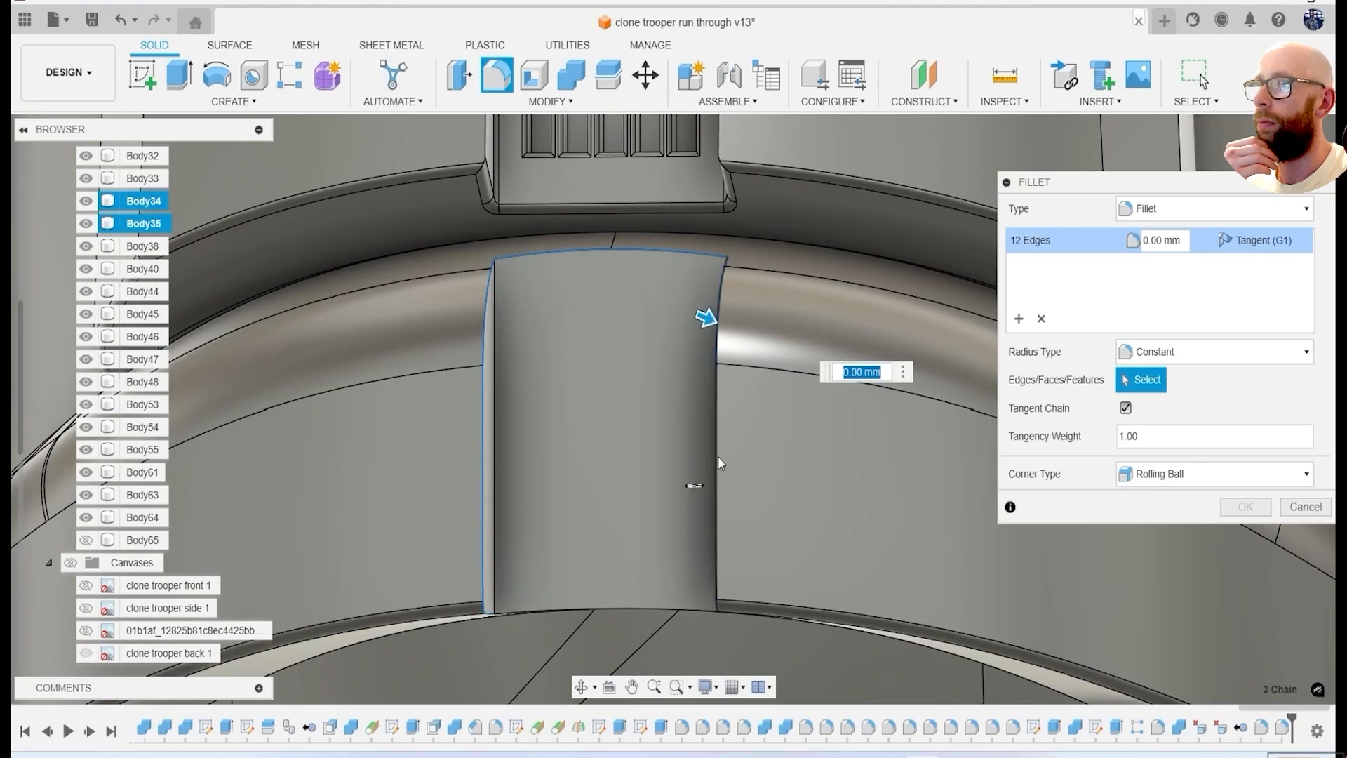
type("0.5")
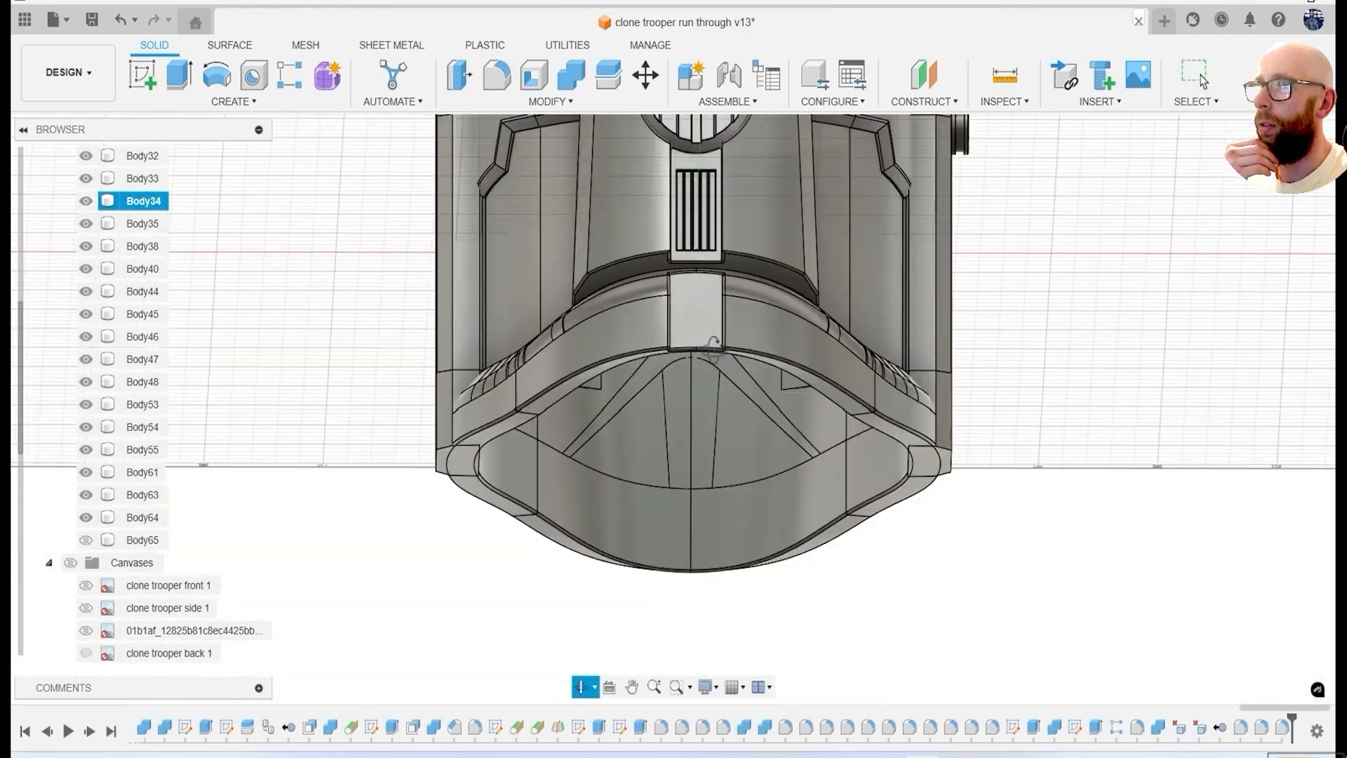
middle_click_drag(714, 338, 858, 334, "shift")
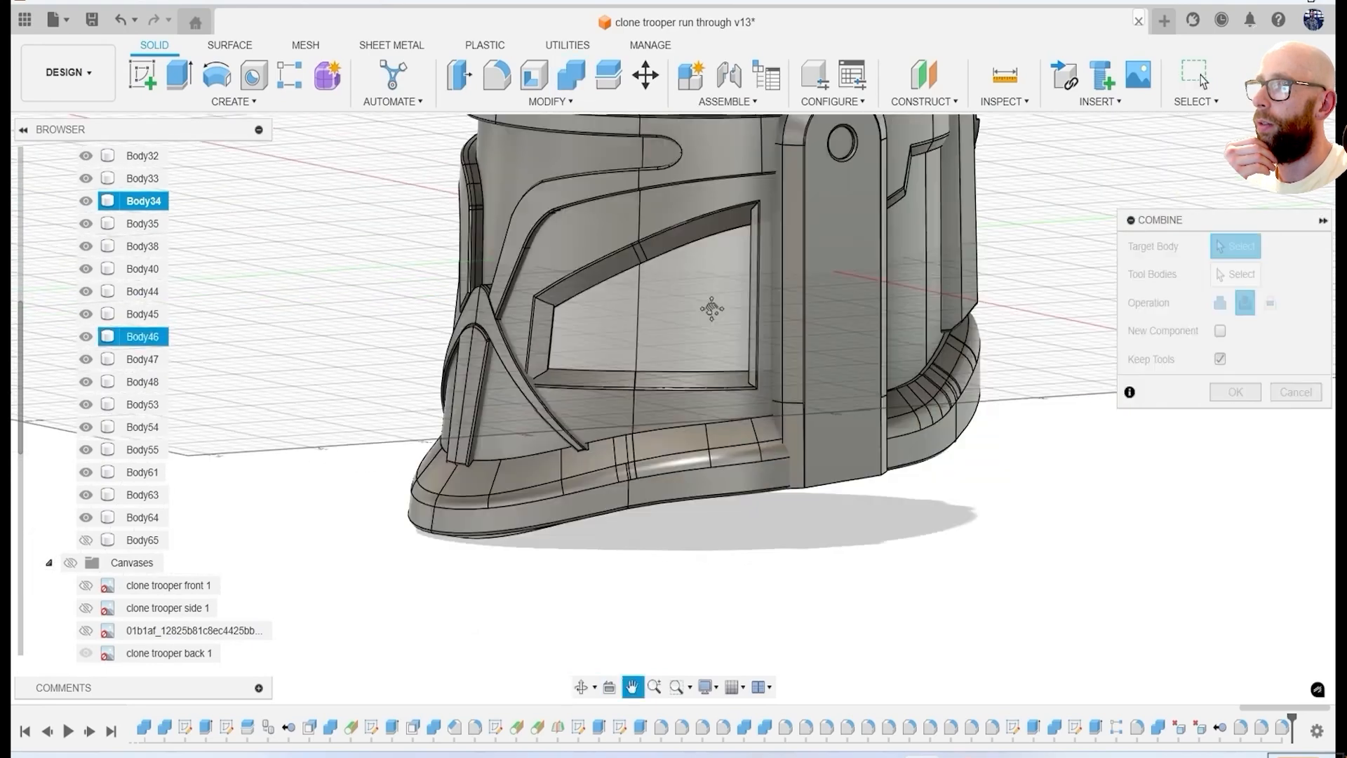
Cut the ear piece body, Body26, with the lower rim body, Body35, using Combine and keeping the tool body.
left_click(744, 308)
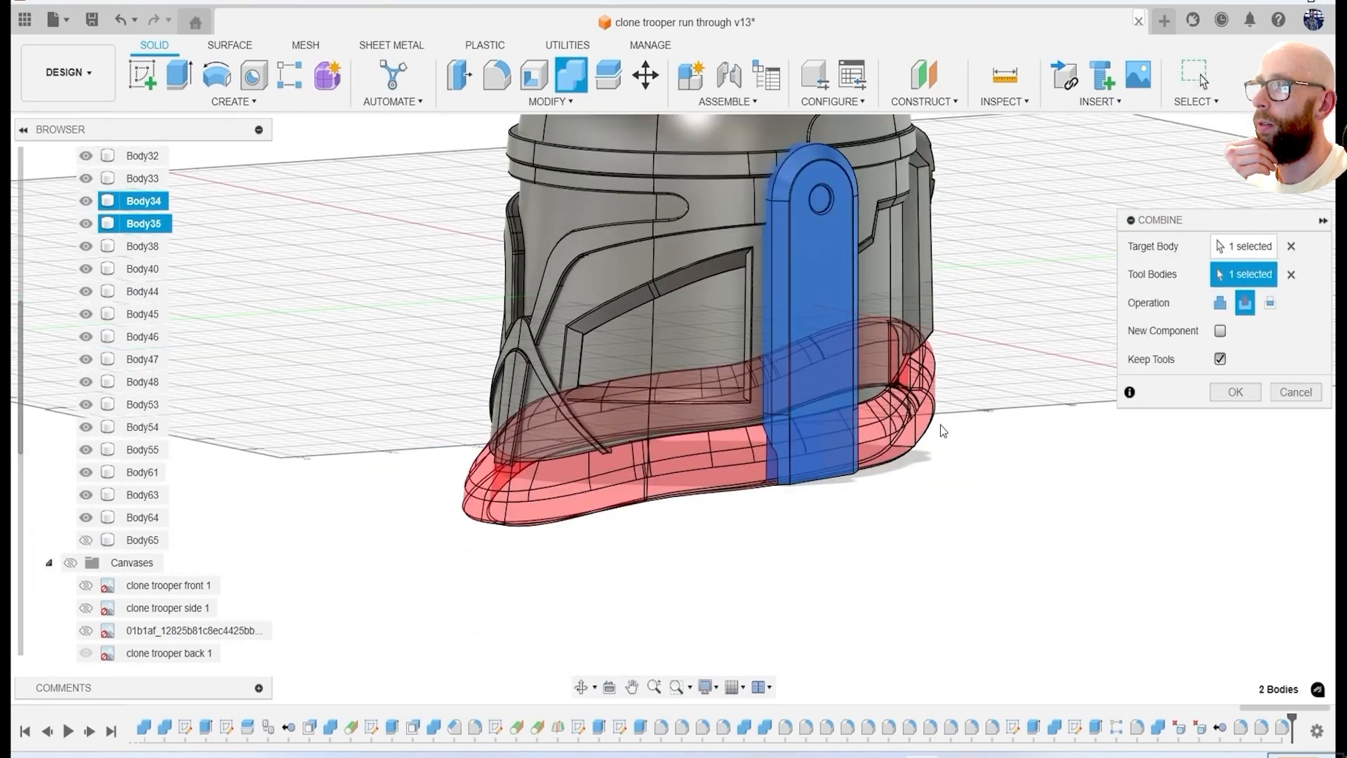
left_click(1235, 392)
left_click(337, 443)
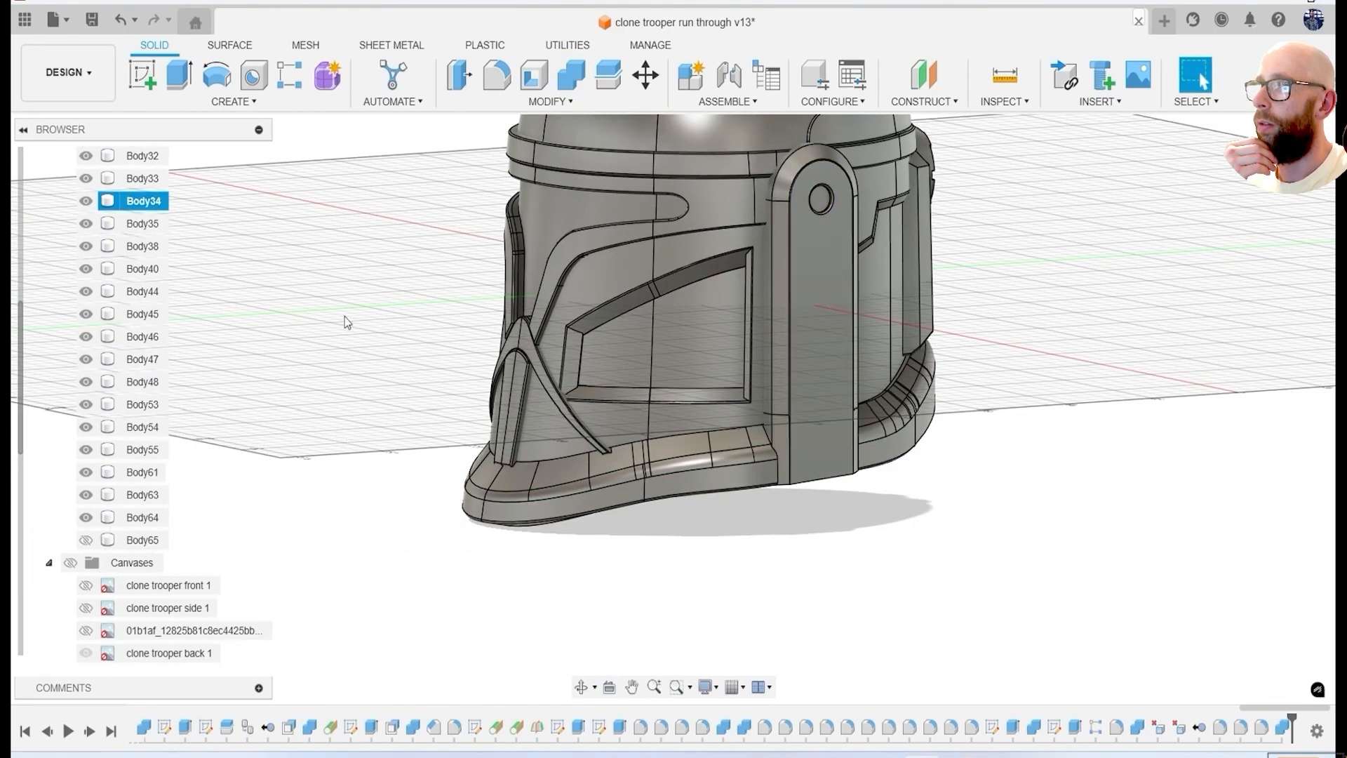
Isolate the ear piece, Body26, and delete the leftover face at its lower end.
left_click(834, 395)
right_click(144, 252)
left_click(204, 649)
middle_click_drag(743, 629, 933, 304, "shift")
scroll(873, 289, "up", 5)
left_click(878, 280)
middle_click_drag(972, 243, 851, 484)
key("Delete")
Fillet the edges of the rim-shaped cut at the lower end of Body26 with a 0.5 mm radius.
middle_click_drag(763, 603, 775, 494, "shift")
scroll(954, 495, "up", 5)
scroll(775, 494, "down", 4)
scroll(588, 466, "up", 6)
key("f")
left_click(695, 380)
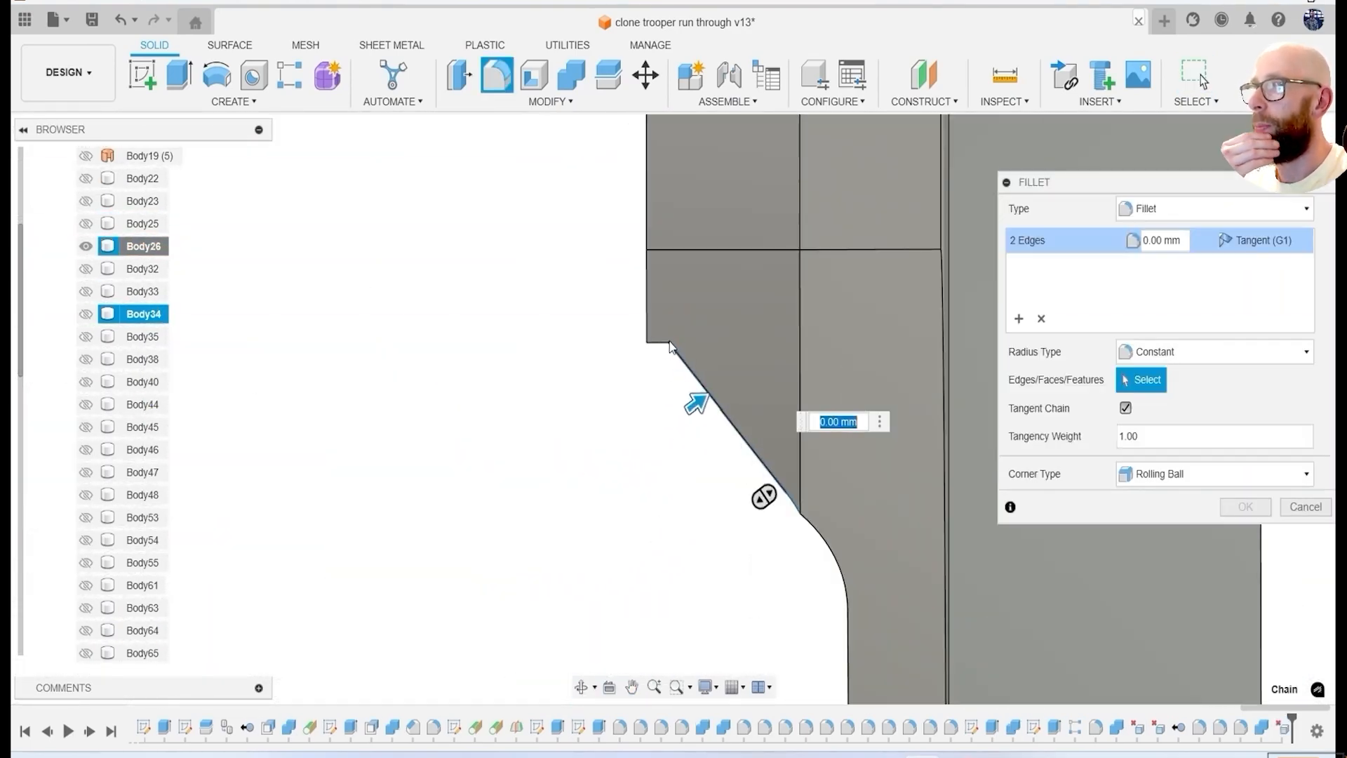
scroll(670, 339, "up", 3)
left_click(662, 341)
left_click(832, 532)
scroll(833, 533, "down", 5)
middle_click_drag(857, 527, 866, 418, "shift")
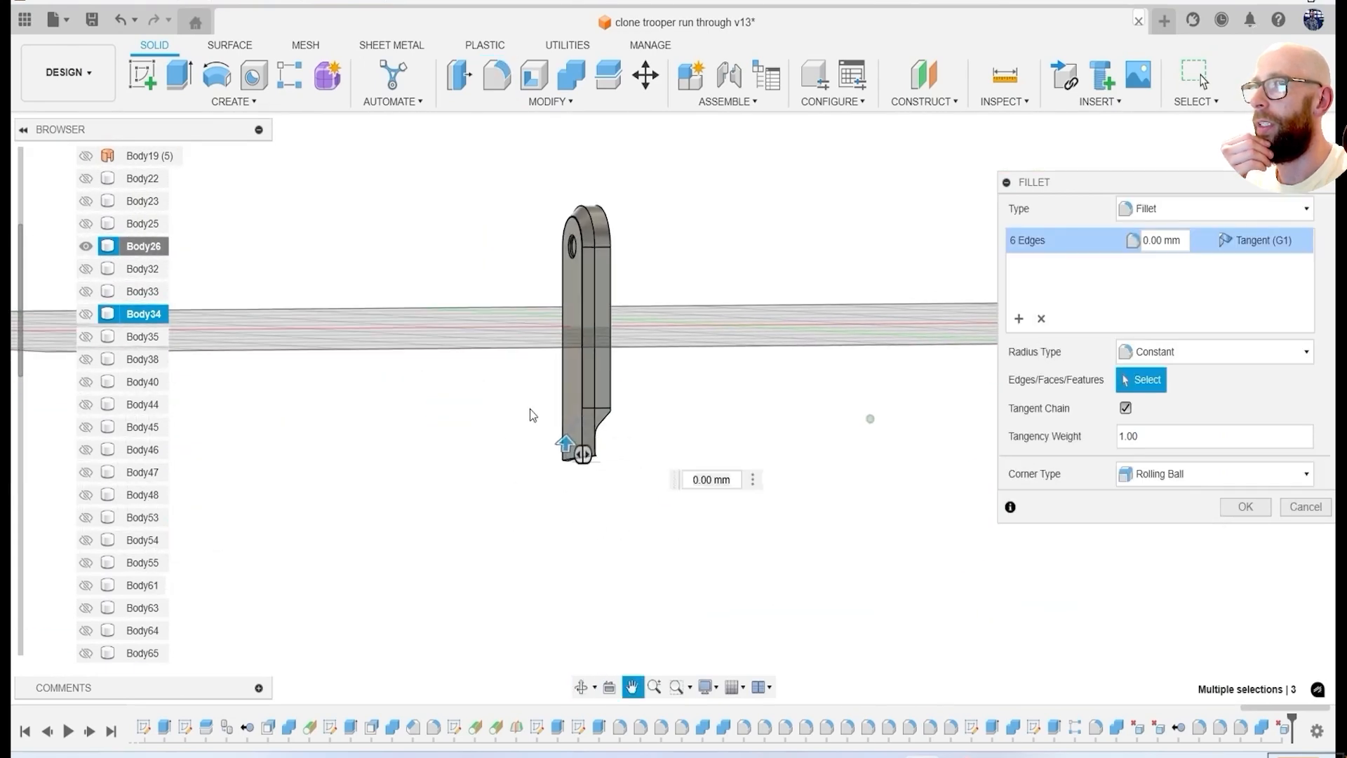
scroll(520, 403, "up", 5)
scroll(594, 381, "down", 2)
middle_click_drag(595, 381, 492, 316, "shift")
scroll(485, 319, "up", 5)
left_click(484, 355)
left_click(761, 408)
middle_click_drag(690, 452, 667, 393, "shift")
scroll(641, 475, "down", 5)
scroll(795, 389, "up", 3)
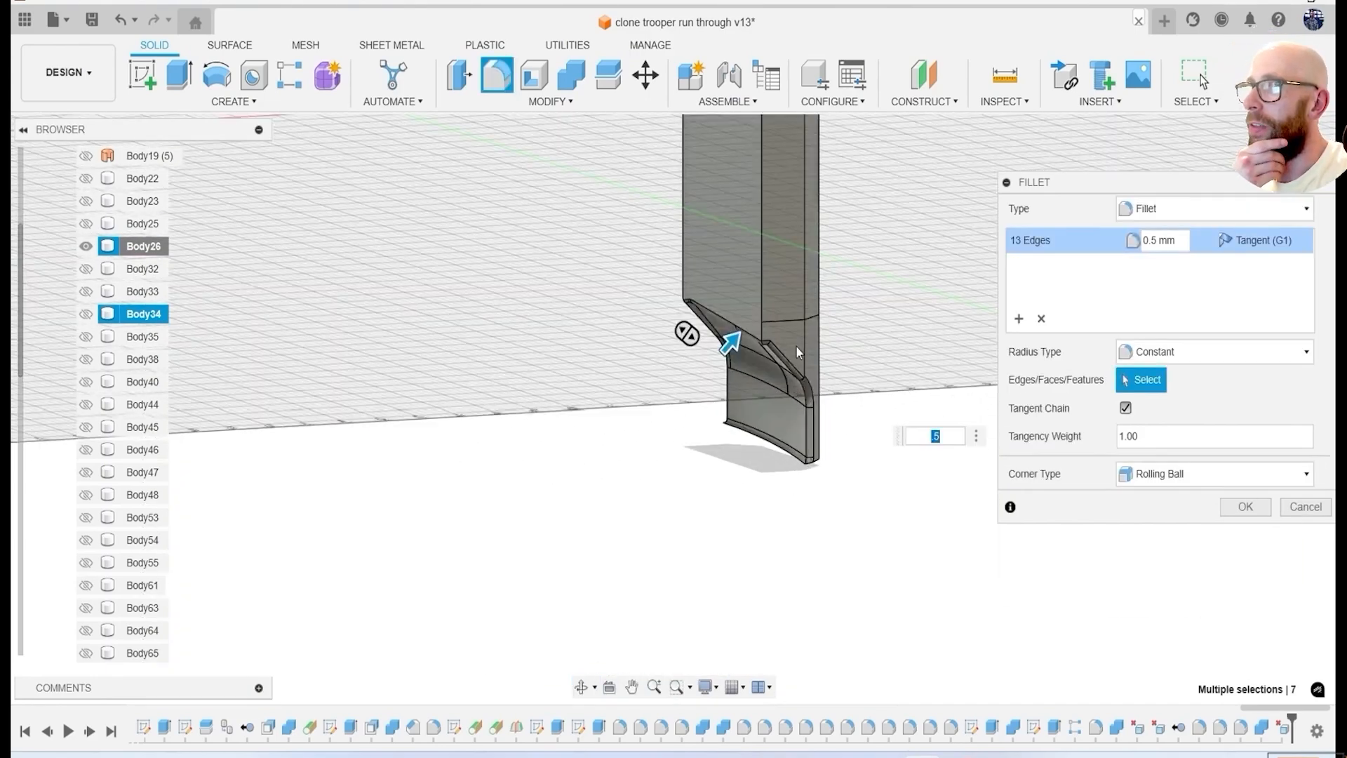
scroll(795, 389, "up", 3)
scroll(736, 542, "down", 3)
key("Return")
End the isolation of Body26 and cut the opposite ear piece, Body53, with the lower rim body, keeping the tool body.
right_click(144, 246)
left_click(264, 670)
middle_click_drag(920, 534, 930, 484, "shift")
scroll(792, 477, "down", 3)
key("shift+c")
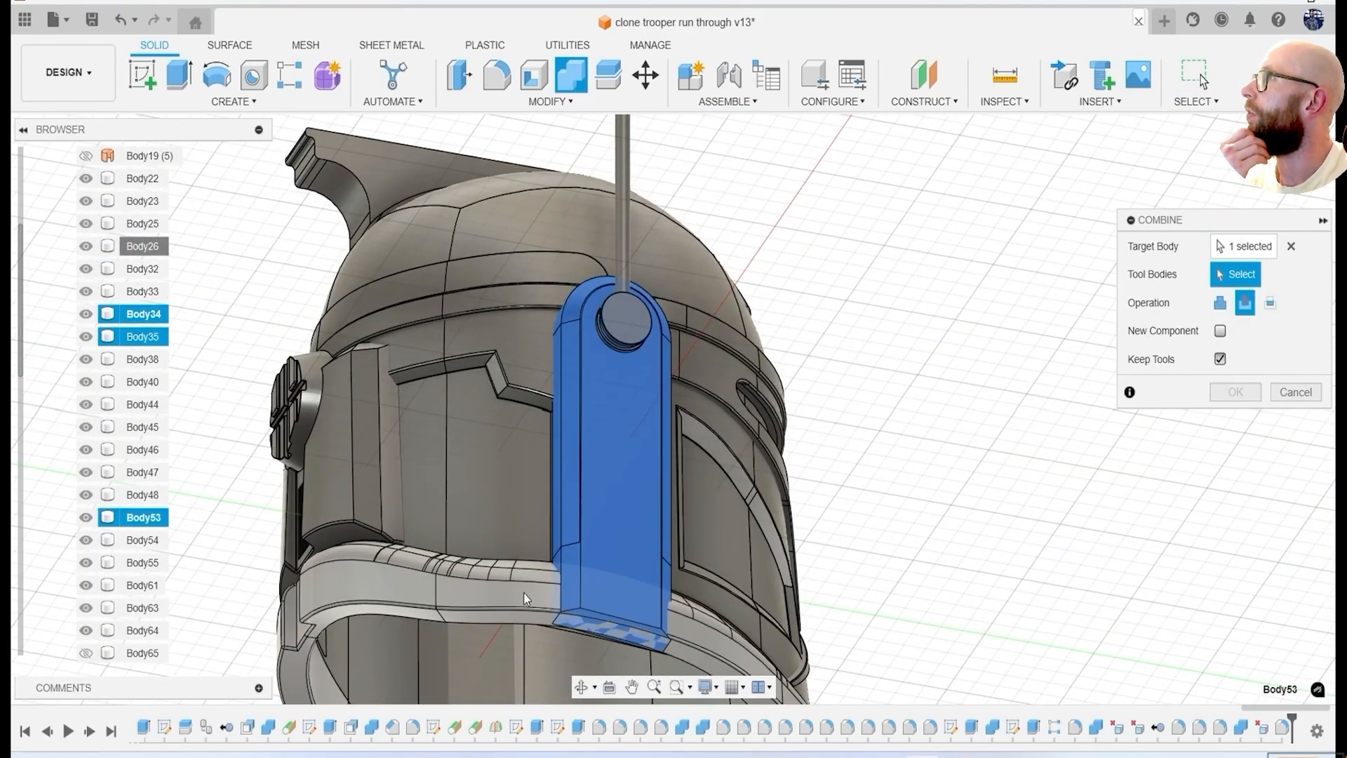
left_click(1239, 391)
Isolate the opposite ear piece, Body53, and delete the leftover face at its lower end.
left_click(191, 491)
middle_click_drag(828, 484, 1080, 464, "shift")
middle_click_drag(1080, 463, 878, 539, "shift")
scroll(860, 515, "up", 5)
left_click(852, 404)
key("Delete")
middle_click_drag(1162, 387, 885, 411, "shift")
scroll(832, 359, "up", 2)
middle_click_drag(832, 360, 980, 414, "shift")
middle_click_drag(980, 414, 704, 437)
scroll(705, 436, "up", 3)
key("f")
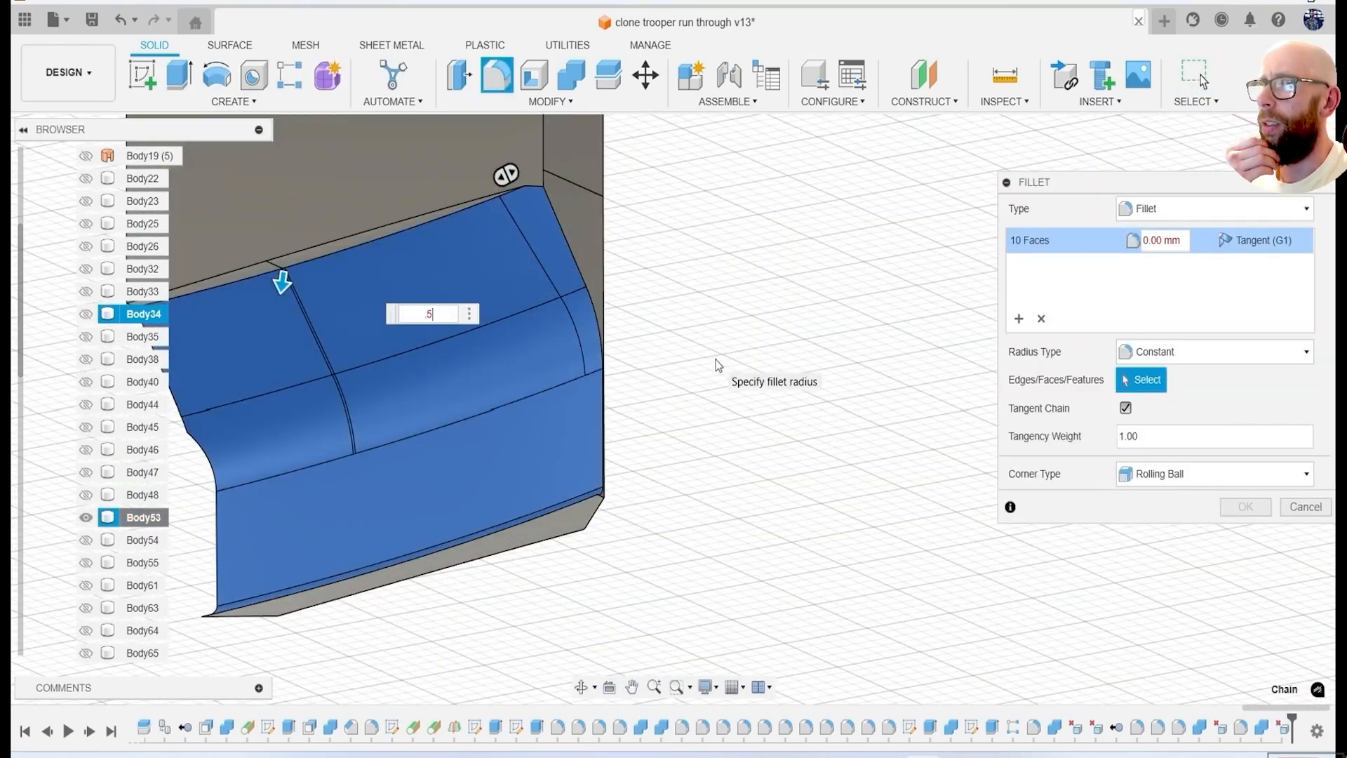
key("Escape")
Fillet the individual edges of the rim-shaped cut at the lower end of Body53 with a 0.5 mm radius.
middle_click_drag(725, 430, 680, 496, "shift")
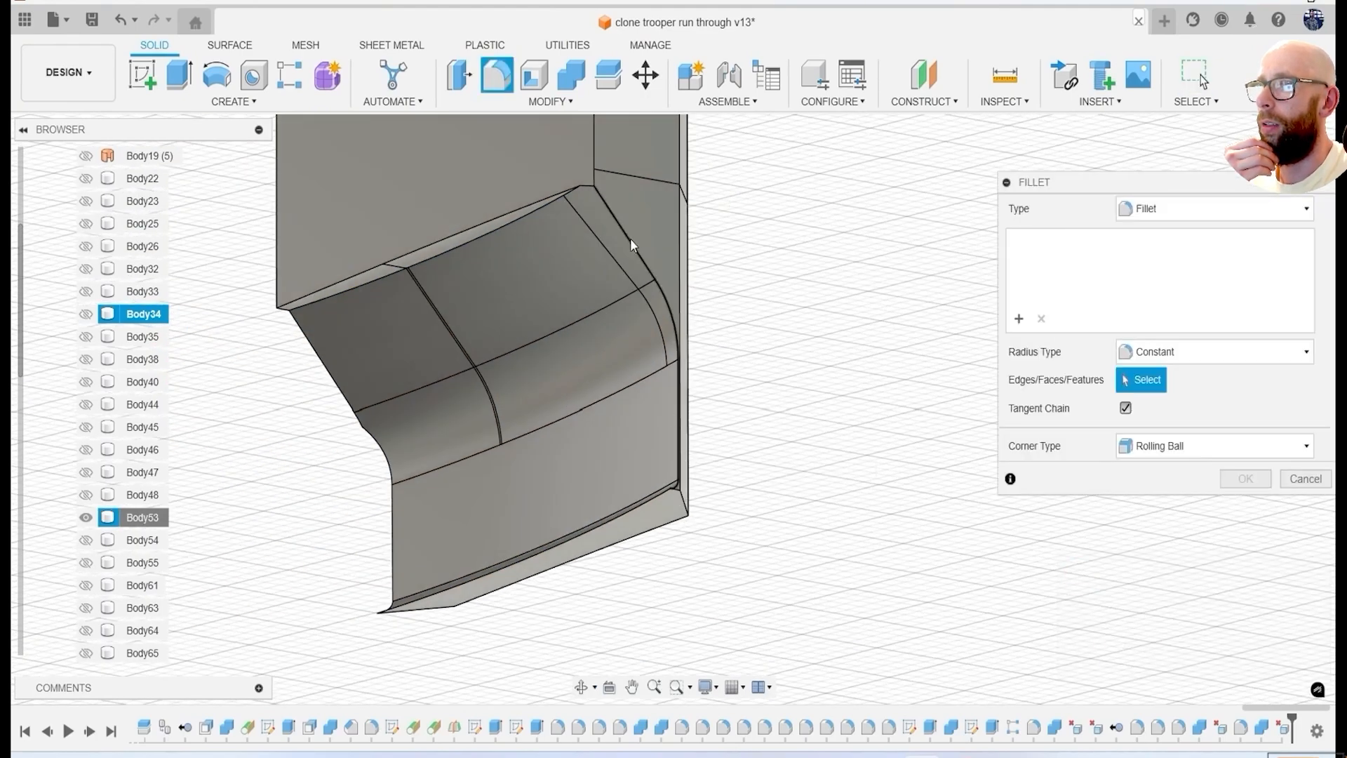
type(".5")
scroll(595, 203, "up", 2)
left_click(584, 181)
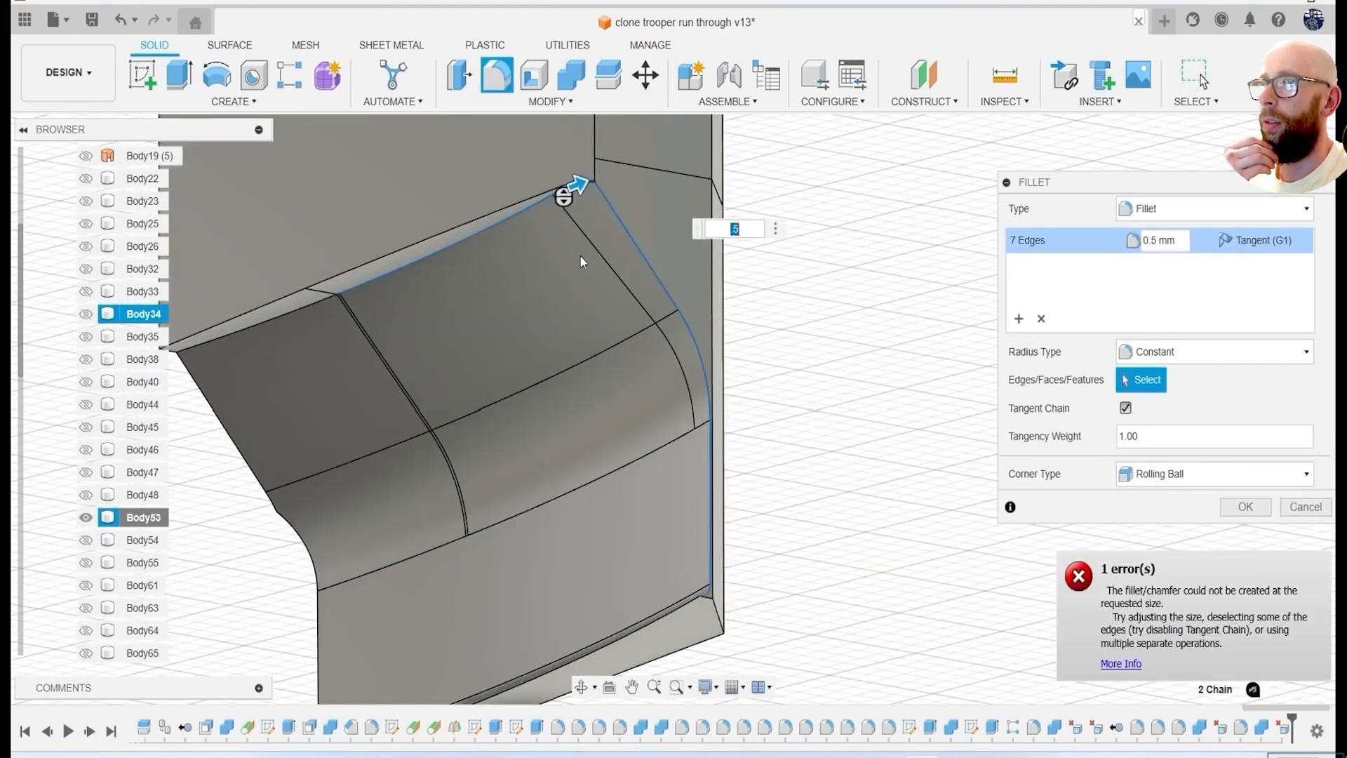
middle_click_drag(620, 280, 791, 232)
middle_click_drag(806, 321, 623, 345)
scroll(743, 343, "down", 5)
scroll(674, 302, "up", 3)
left_click(594, 306)
scroll(716, 176, "up", 3)
left_click(708, 221)
scroll(731, 214, "down", 3)
middle_click_drag(730, 309, 779, 337, "shift")
End the isolation of Body53 to bring back the rest of the helmet.
right_click(151, 515)
left_click(203, 421)
left_click(391, 388)
Try to fillet the underside edges where the ear piece Body53 meets the lower rim with 0.5 mm and 0.1 mm radii.
scroll(421, 386, "down", 4)
middle_click_drag(492, 393, 597, 421, "shift")
scroll(633, 483, "up", 6)
key("f")
left_click(618, 427)
left_click(687, 445)
scroll(692, 449, "down", 3)
middle_click_drag(691, 449, 671, 392, "shift")
scroll(630, 309, "up", 4)
left_click(632, 277)
type(".5")
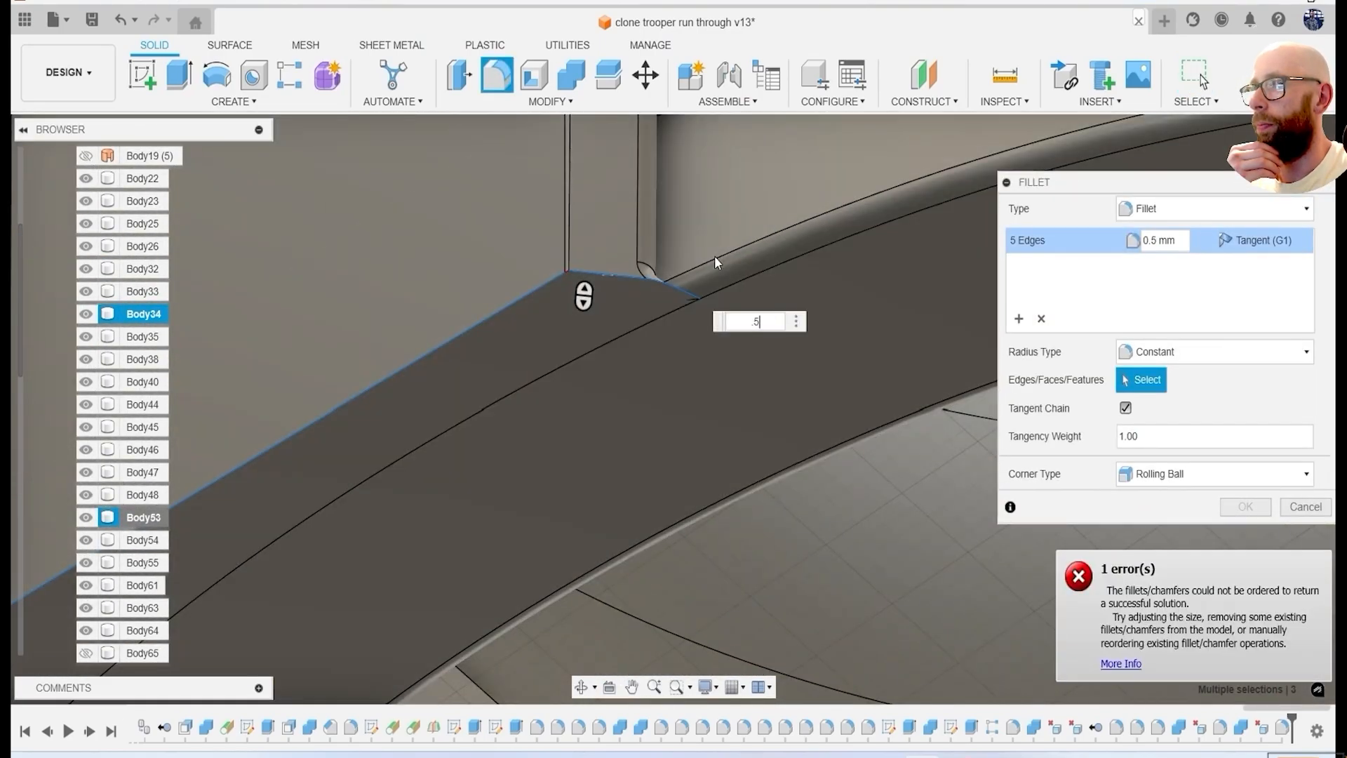
scroll(582, 253, "up", 7)
left_click(492, 333)
type(".1")
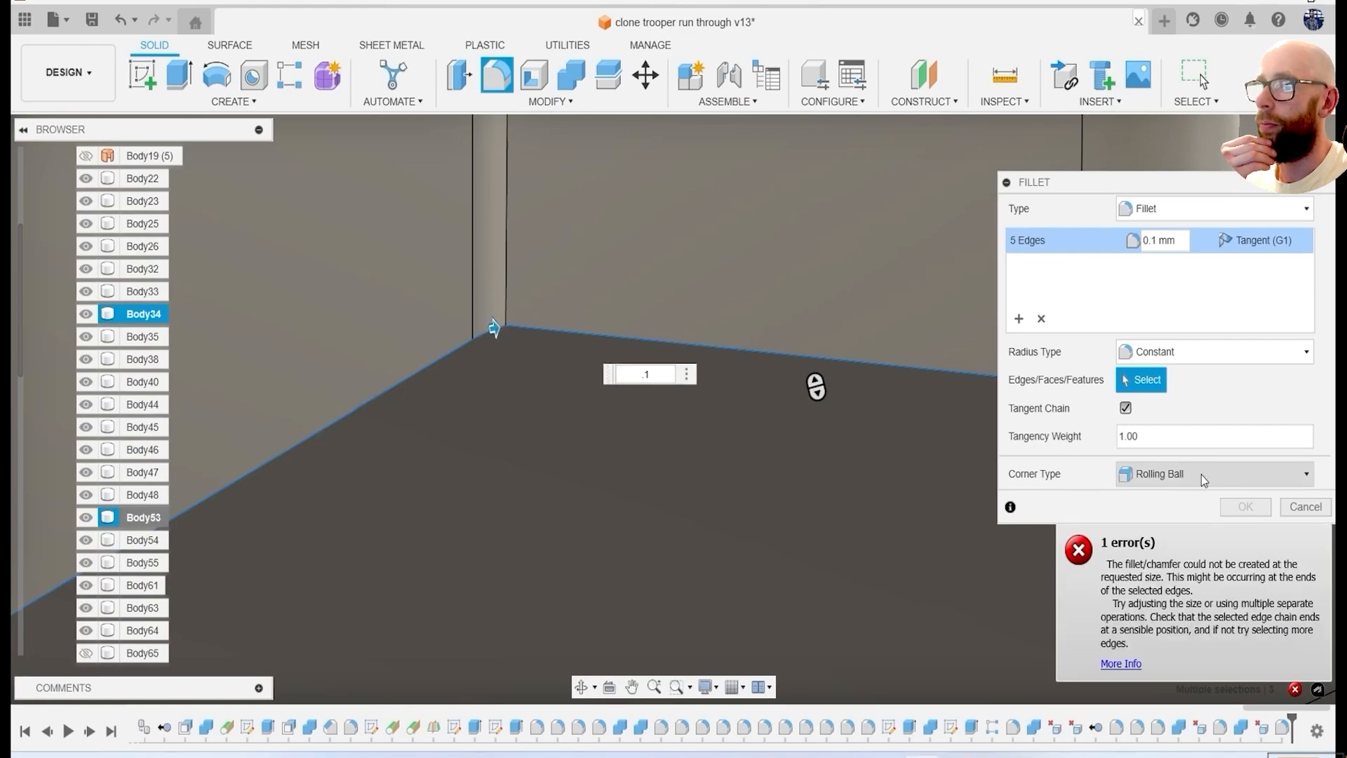
key("Escape")
Fillet the edges of the crest on the helmet dome, Body32, and save the design.
scroll(1200, 473, "down", 10)
middle_click_drag(1194, 466, 828, 537, "shift")
scroll(828, 519, "down", 4)
scroll(929, 503, "up", 6)
middle_click_drag(929, 504, 1033, 426, "shift")
scroll(907, 459, "down", 6)
middle_click_drag(906, 459, 878, 540, "shift")
scroll(726, 375, "up", 3)
scroll(725, 374, "down", 5)
middle_click_drag(779, 421, 702, 400, "shift")
scroll(686, 436, "up", 3)
key("f")
scroll(685, 435, "up", 4)
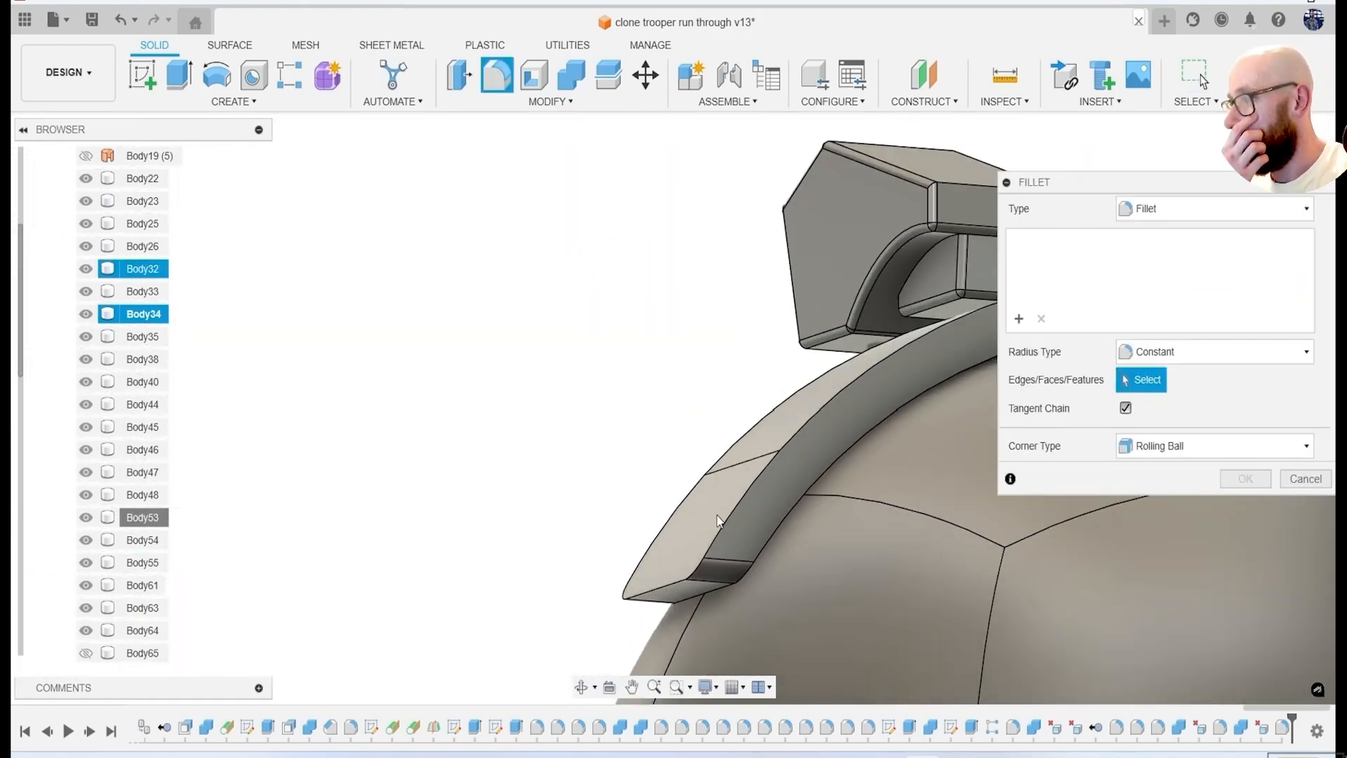
scroll(702, 449, "down", 4)
middle_click_drag(702, 449, 710, 550, "shift")
left_click(710, 551)
middle_click_drag(831, 582, 702, 486, "shift")
scroll(783, 533, "up", 4)
key("Return")
scroll(783, 534, "down", 5)
scroll(473, 458, "up", 3)
scroll(473, 457, "down", 5)
middle_click_drag(473, 457, 1046, 446, "shift")
scroll(877, 385, "down", 2)
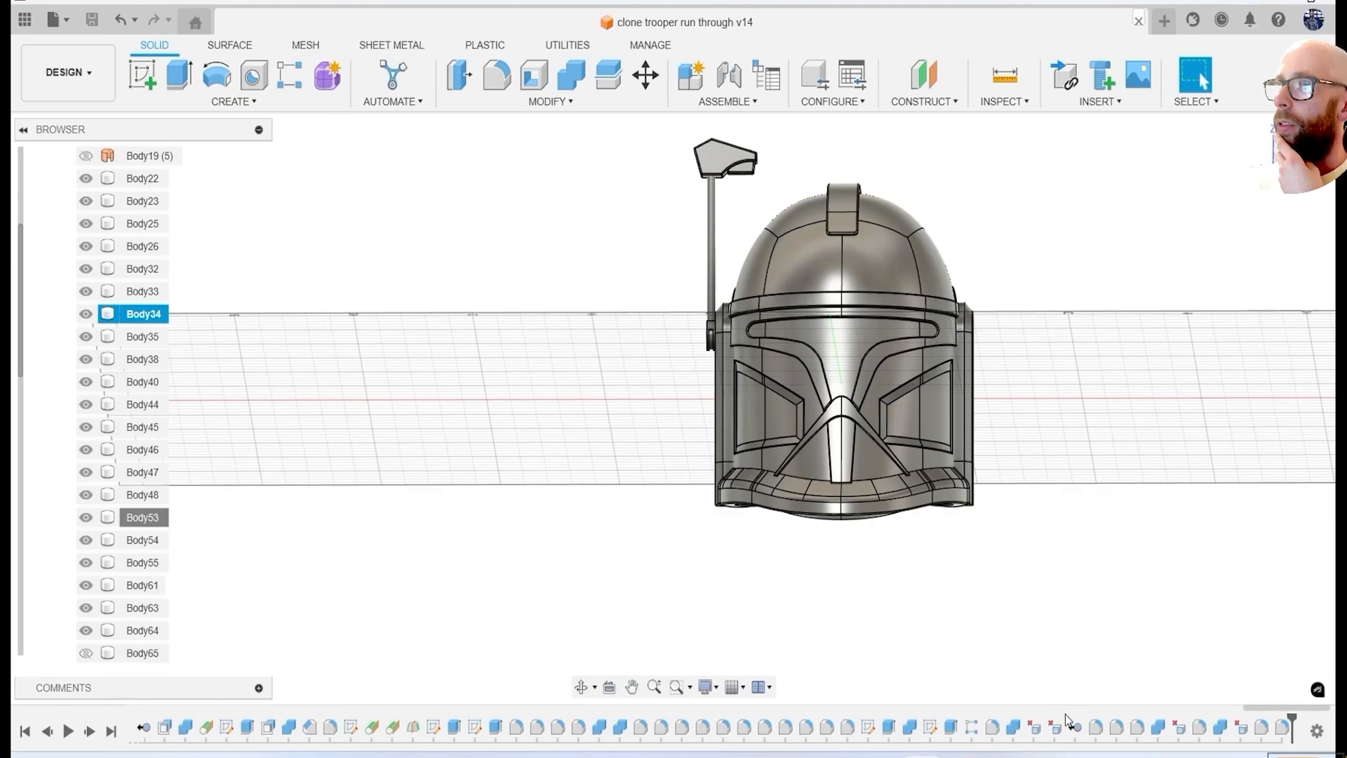
Thicken the helmet surface Body19 into a solid shell and hide the source surface.
middle_click_drag(659, 433, 851, 466, "shift")
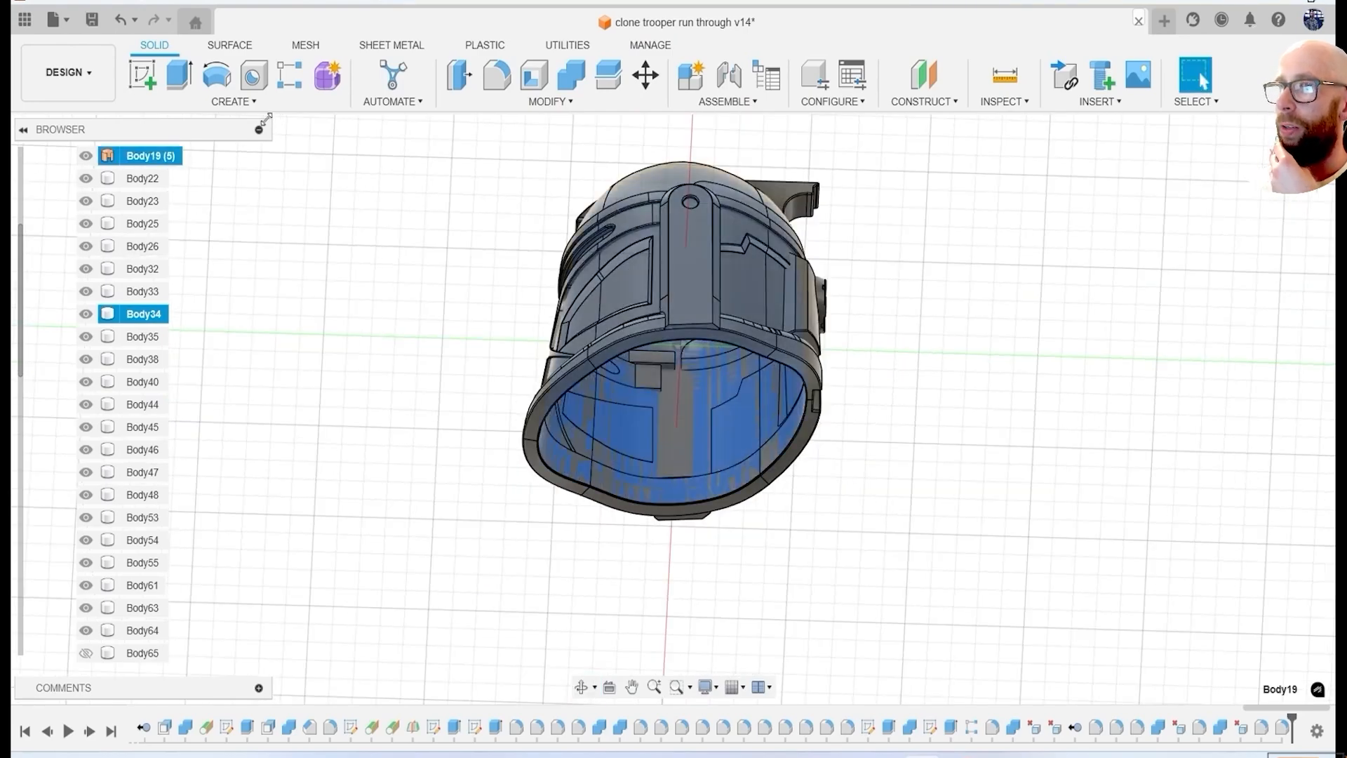
middle_click_drag(812, 412, 798, 368, "shift")
scroll(746, 317, "up", 3)
left_click_drag(691, 186, 685, 204)
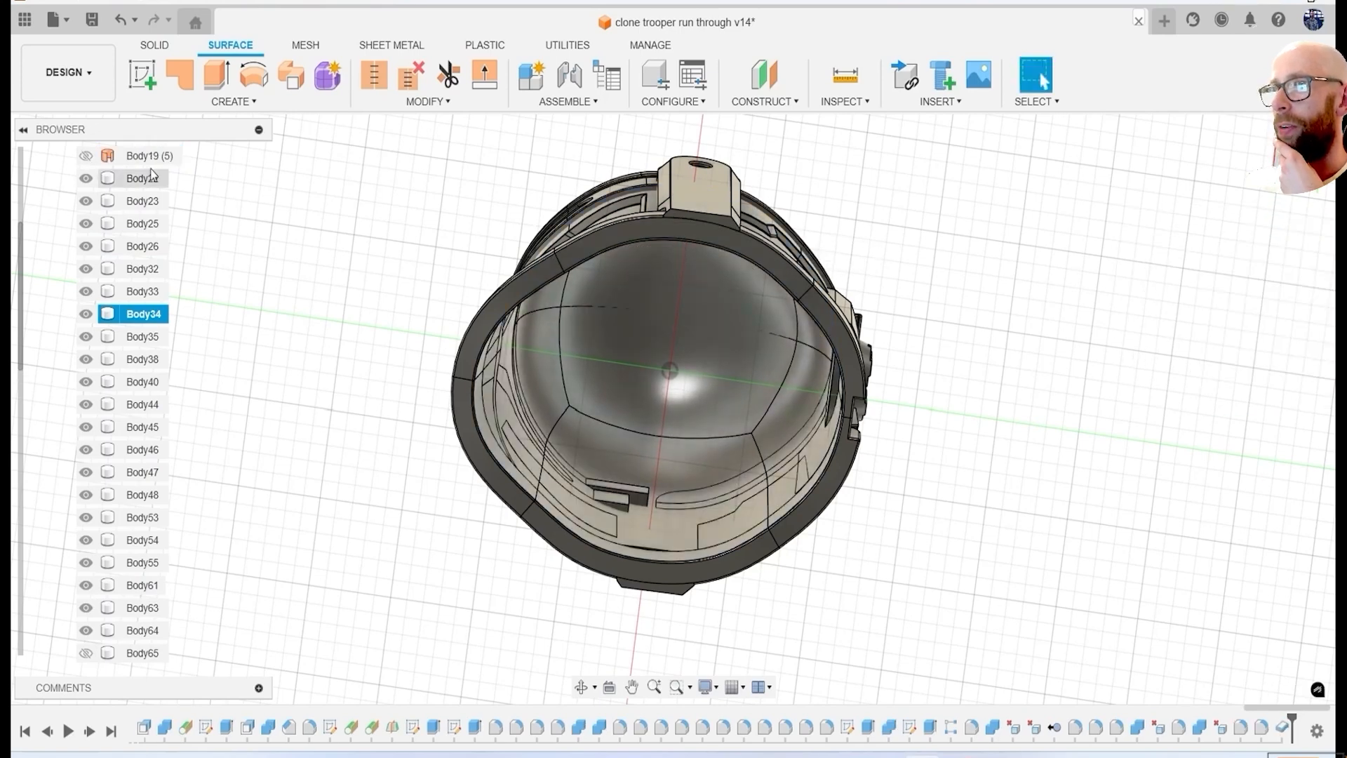
Hide the other helmet bodies one by one so the thickened shell Body67 can be checked against single parts.
scroll(141, 290, "up", 3)
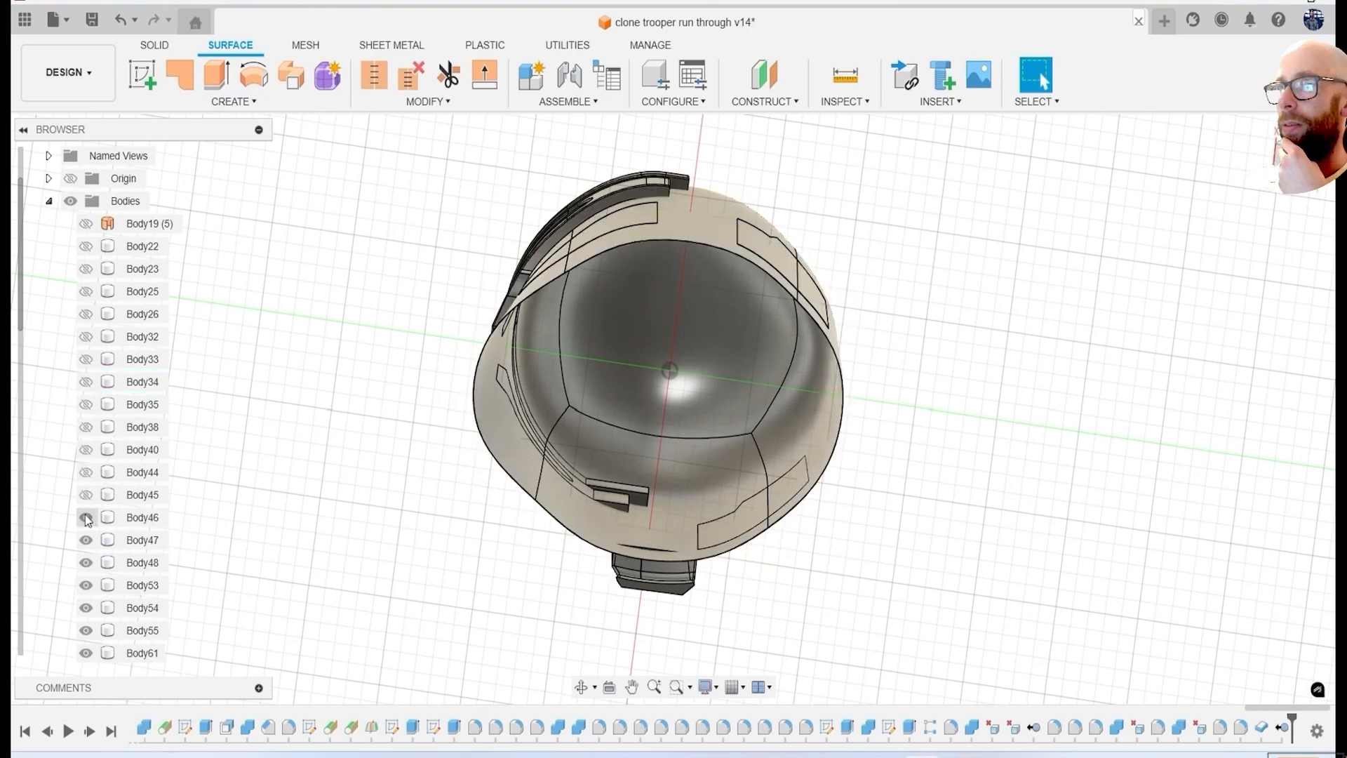
left_click(86, 517)
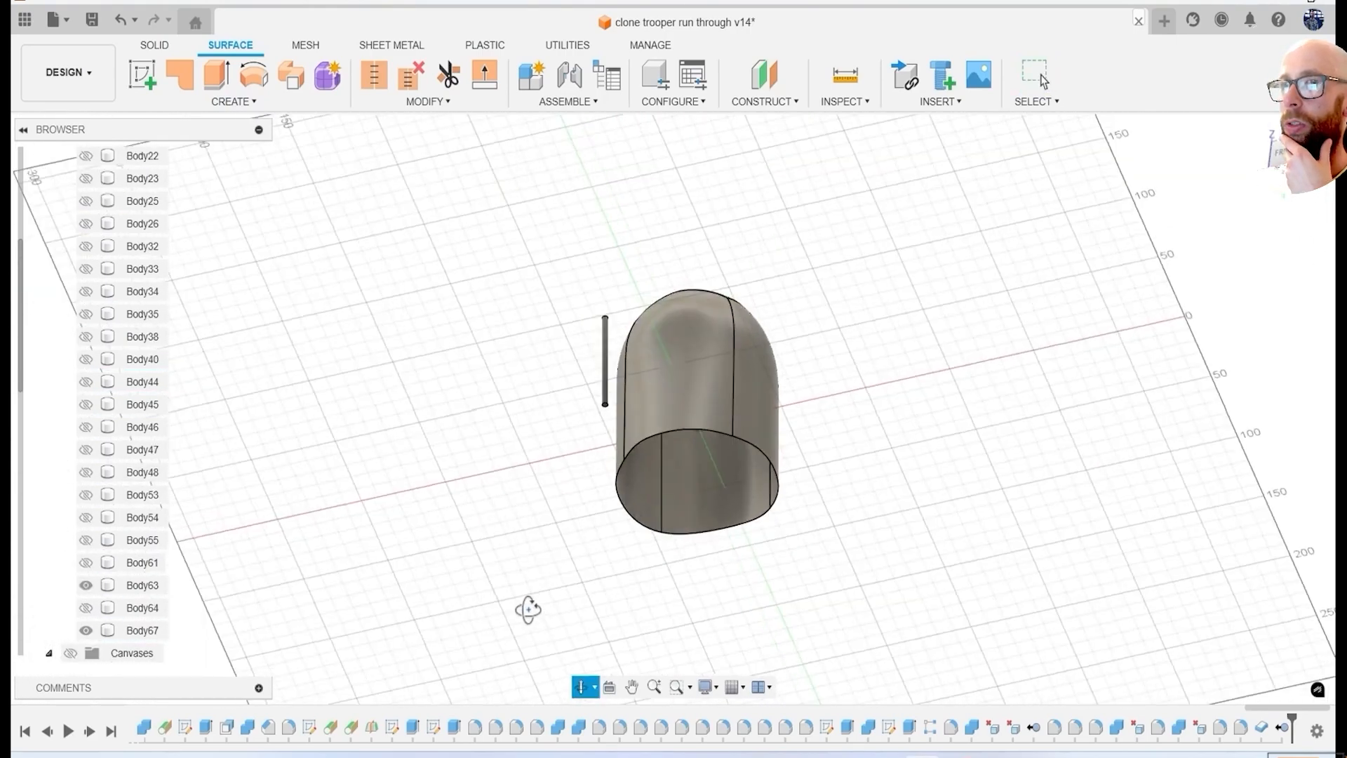
Cut Body55 with the shell Body67, keeping the tool body, and remove the leftover pieces Body68 and Body69.
middle_click_drag(379, 504, 260, 58, "shift")
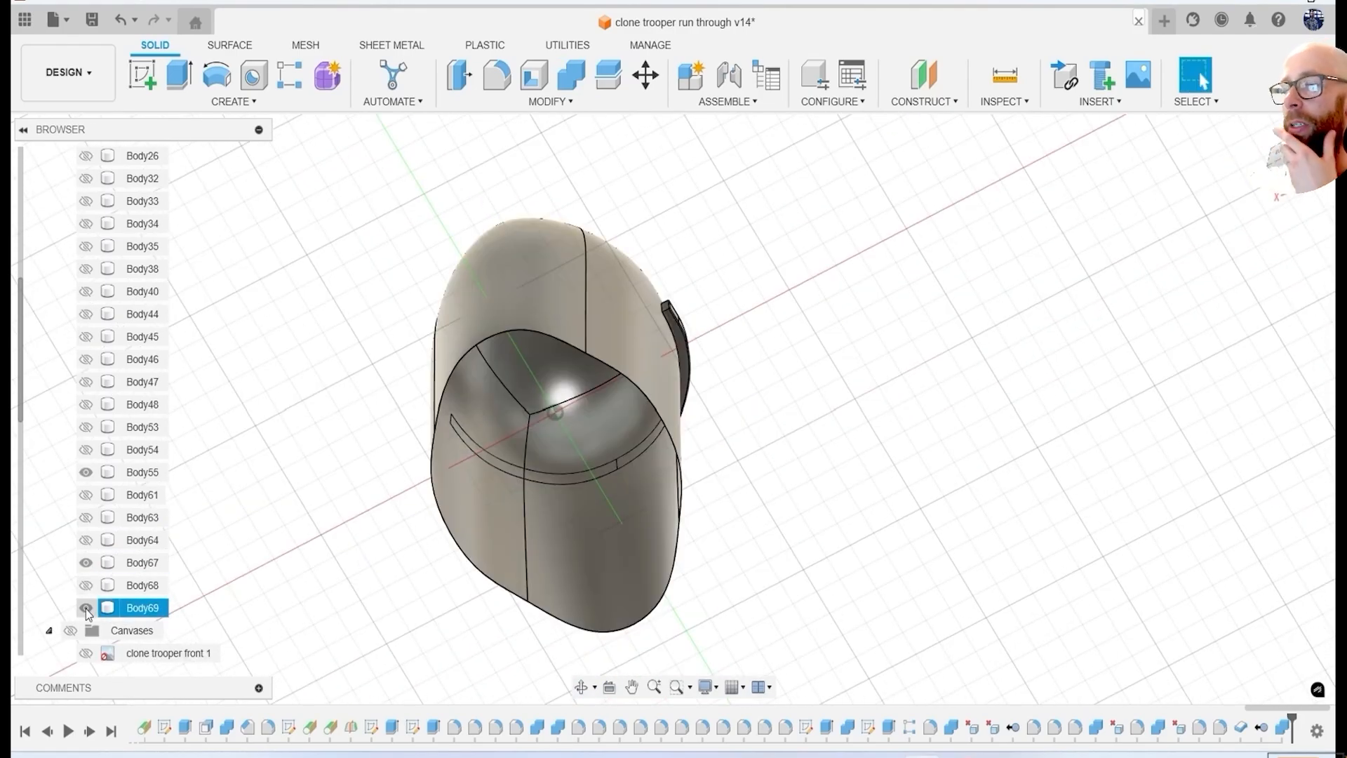
left_click(86, 610)
mouse_move(438, 553)
middle_mouse_down("shift")
mouse_move(638, 613)
mouse_move(453, 557)
middle_mouse_up("shift")
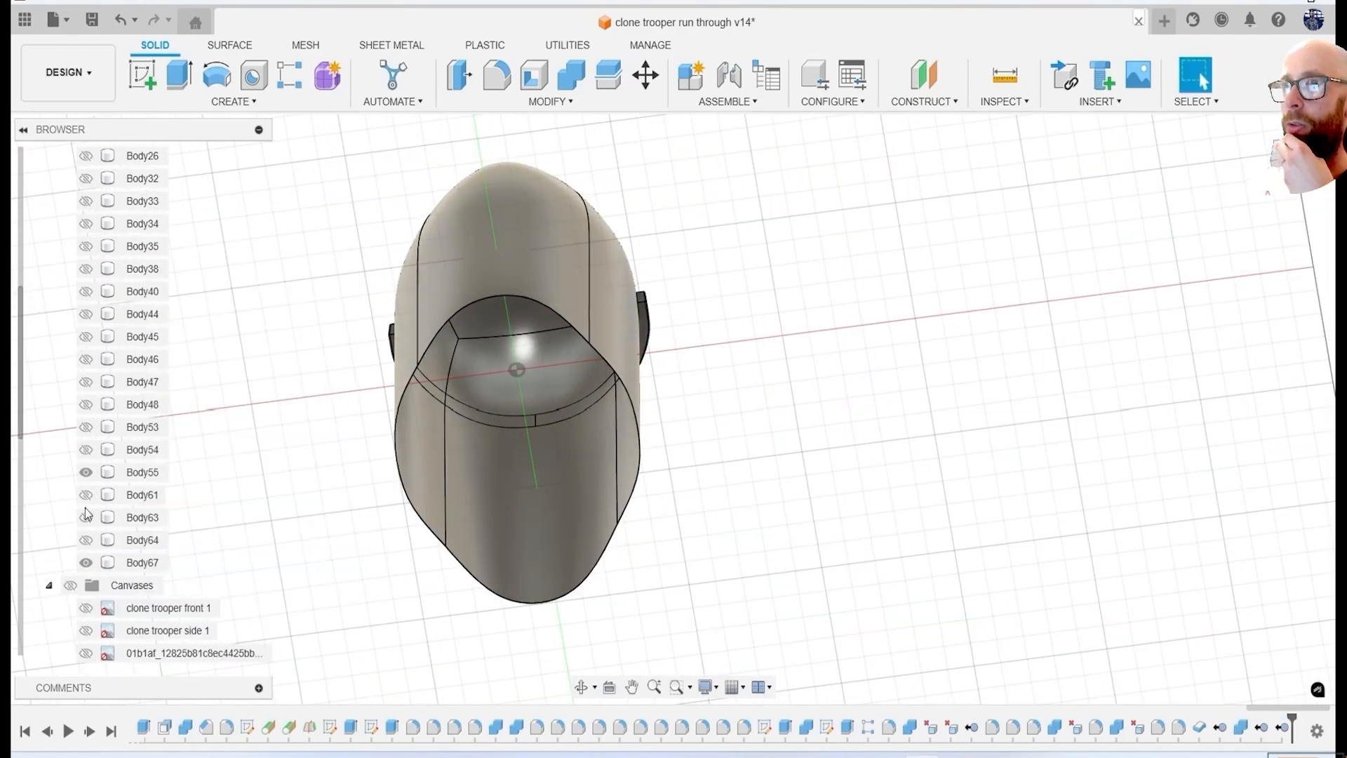
Show Body54, cut it with the shell Body67 keeping the tool body, and remove the leftover pieces Body70 and Body71.
middle_click_drag(449, 421, 482, 641, "shift")
left_click(143, 563)
scroll(611, 412, "up", 6)
middle_click_drag(596, 414, 560, 360, "shift")
scroll(559, 360, "down", 6)
middle_click_drag(491, 449, 392, 326, "shift")
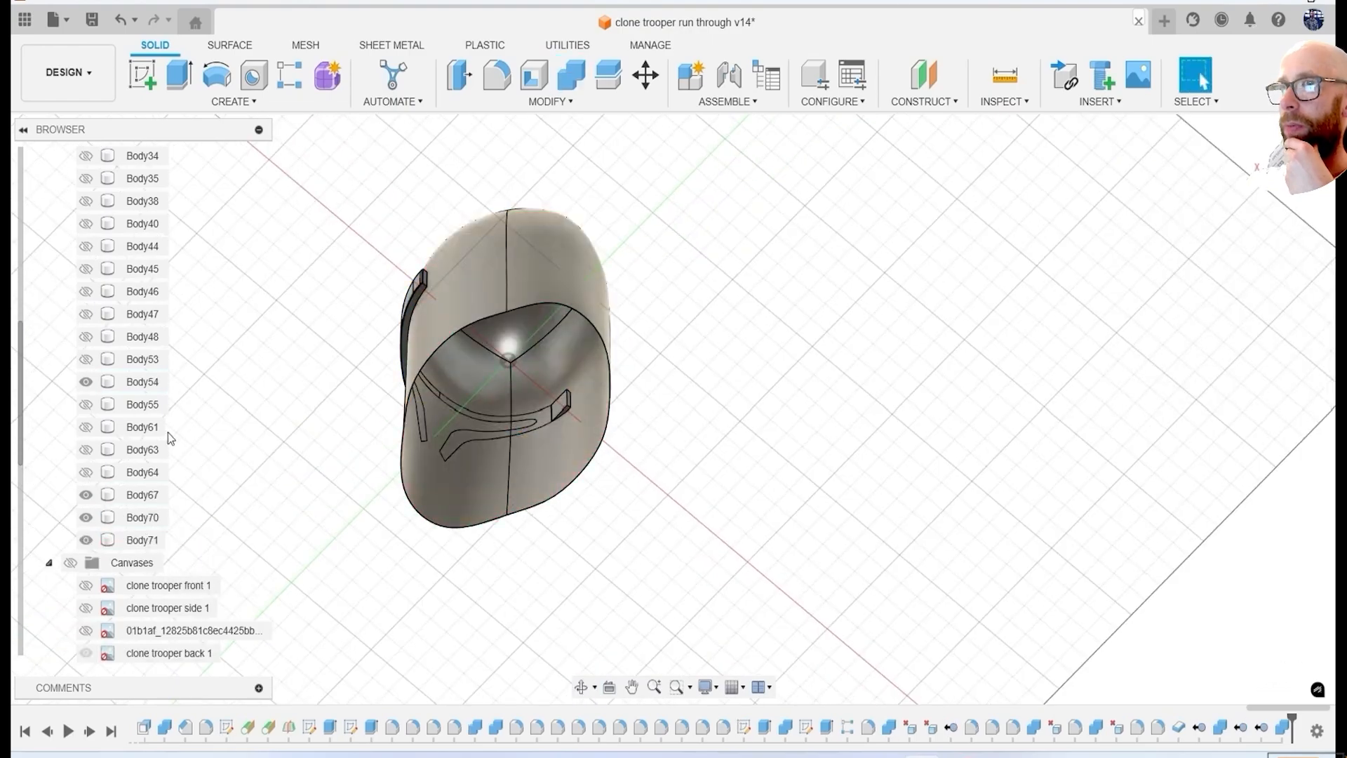
middle_click_drag(350, 414, 259, 639, "shift")
left_click(143, 517, "ctrl")
middle_click_drag(702, 533, 790, 546, "shift")
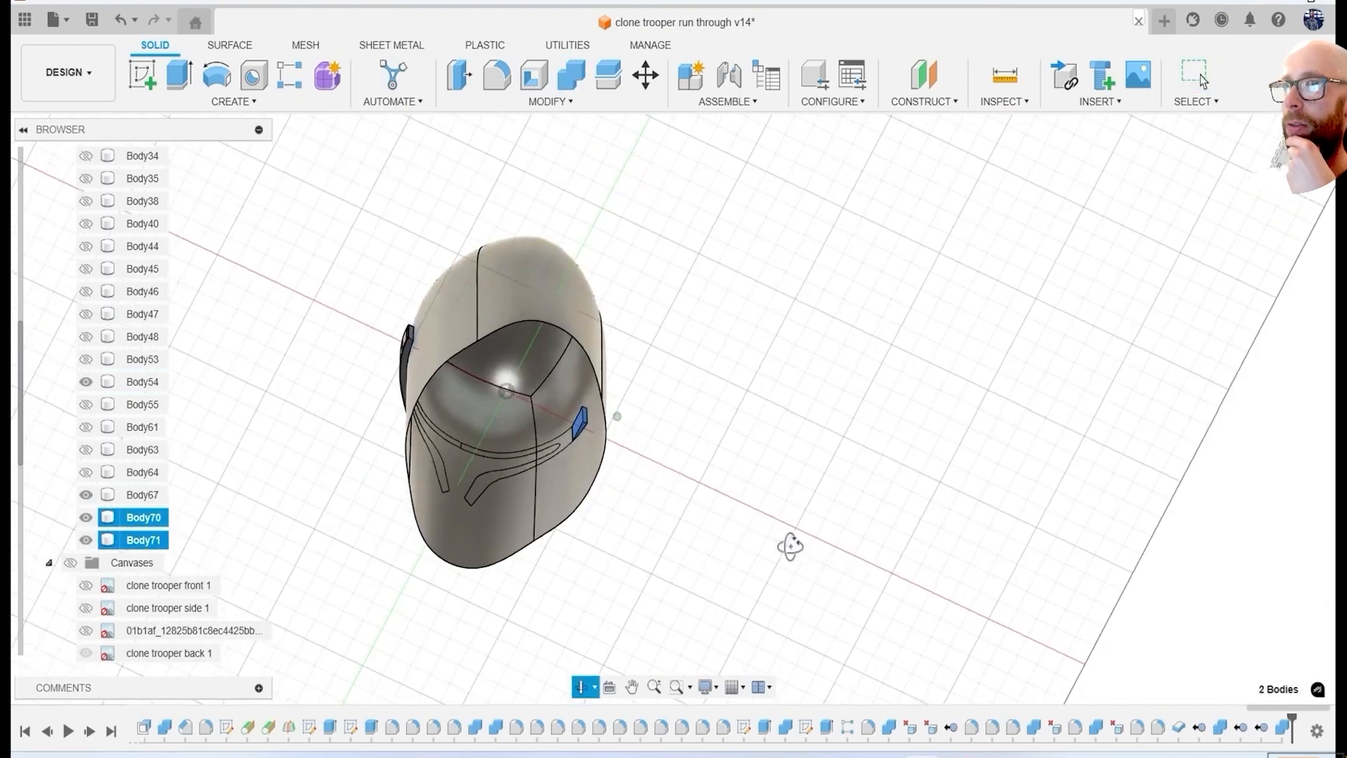
middle_click_drag(348, 462, 535, 563, "shift")
Show the ear piece Body53, cut it with the shell Body67 keeping the tool, and remove the leftover Body72.
left_click(85, 359)
middle_click_drag(365, 393, 579, 406, "shift")
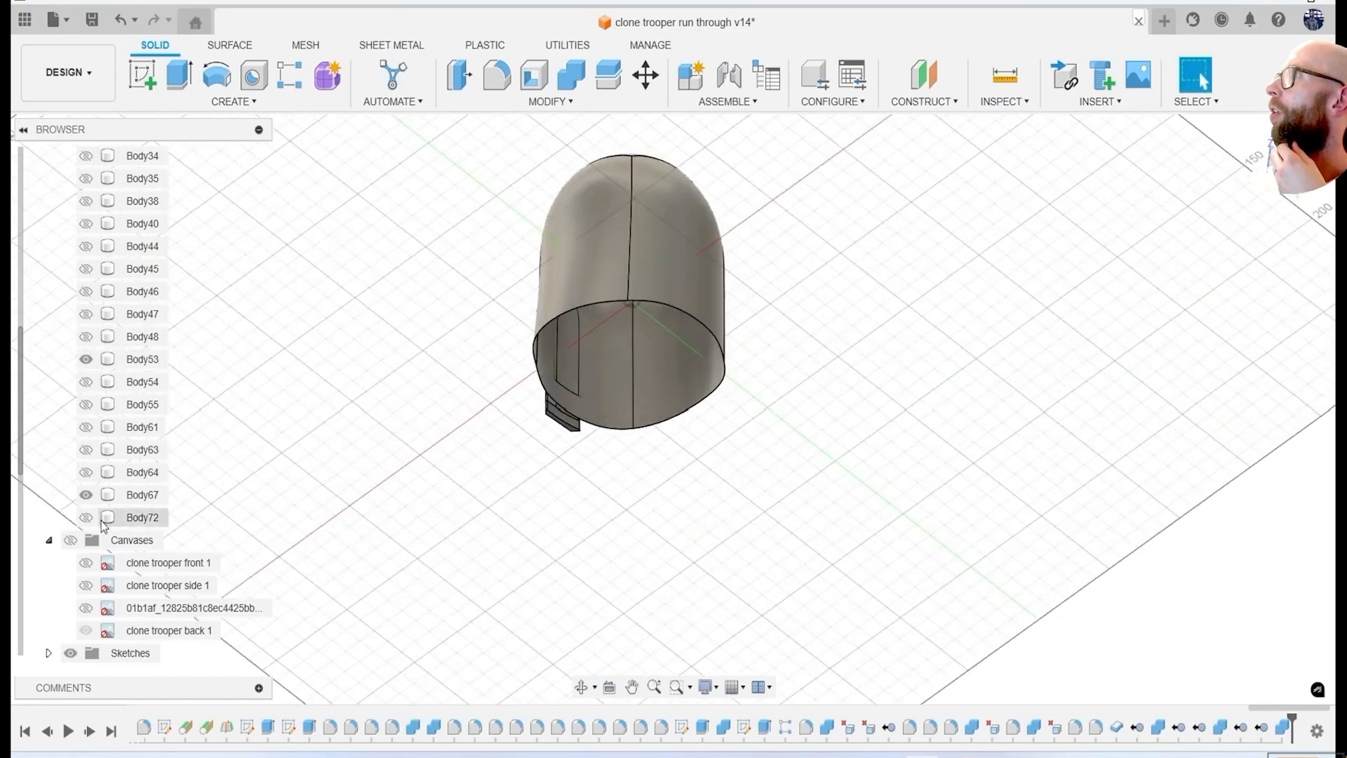
scroll(610, 393, "up", 3)
middle_click_drag(629, 390, 595, 120, "shift")
Cut Body40 with the shell Body67, keeping the tool body, and remove the leftover inner piece Body73.
left_click(86, 337)
scroll(652, 337, "down", 2)
scroll(114, 346, "up", 3)
left_click(86, 381)
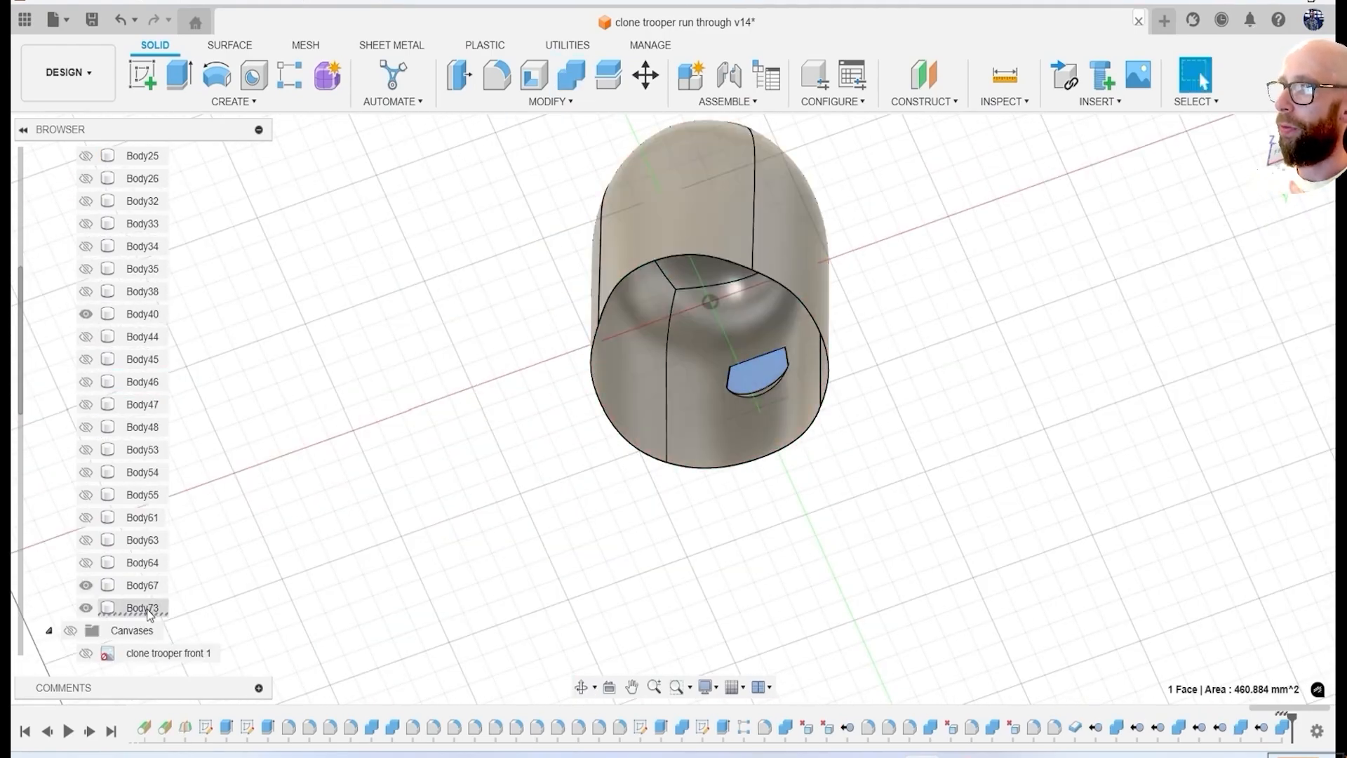
left_click(175, 453)
middle_click_drag(631, 443, 467, 638, "shift")
Show Body38, cut it with the shell Body67 while keeping the tool, and hide Body38 again.
left_click(86, 291)
middle_click_drag(786, 533, 884, 421, "shift")
scroll(912, 442, "up", 4)
middle_click_drag(1043, 500, 870, 590, "shift")
left_click(571, 75)
left_click(697, 239)
left_click(730, 281)
left_click(85, 291)
Show Body35 and Body34 in turn to check whether they protrude through the inside of the shell.
scroll(243, 395, "down", 2)
left_click(86, 269)
middle_click_drag(435, 400, 425, 342, "shift")
left_click(86, 269)
left_click(86, 246)
middle_click_drag(491, 456, 580, 222, "shift")
Show Body33 and cut it with the shell Body67, keeping the tool body.
left_click(86, 224)
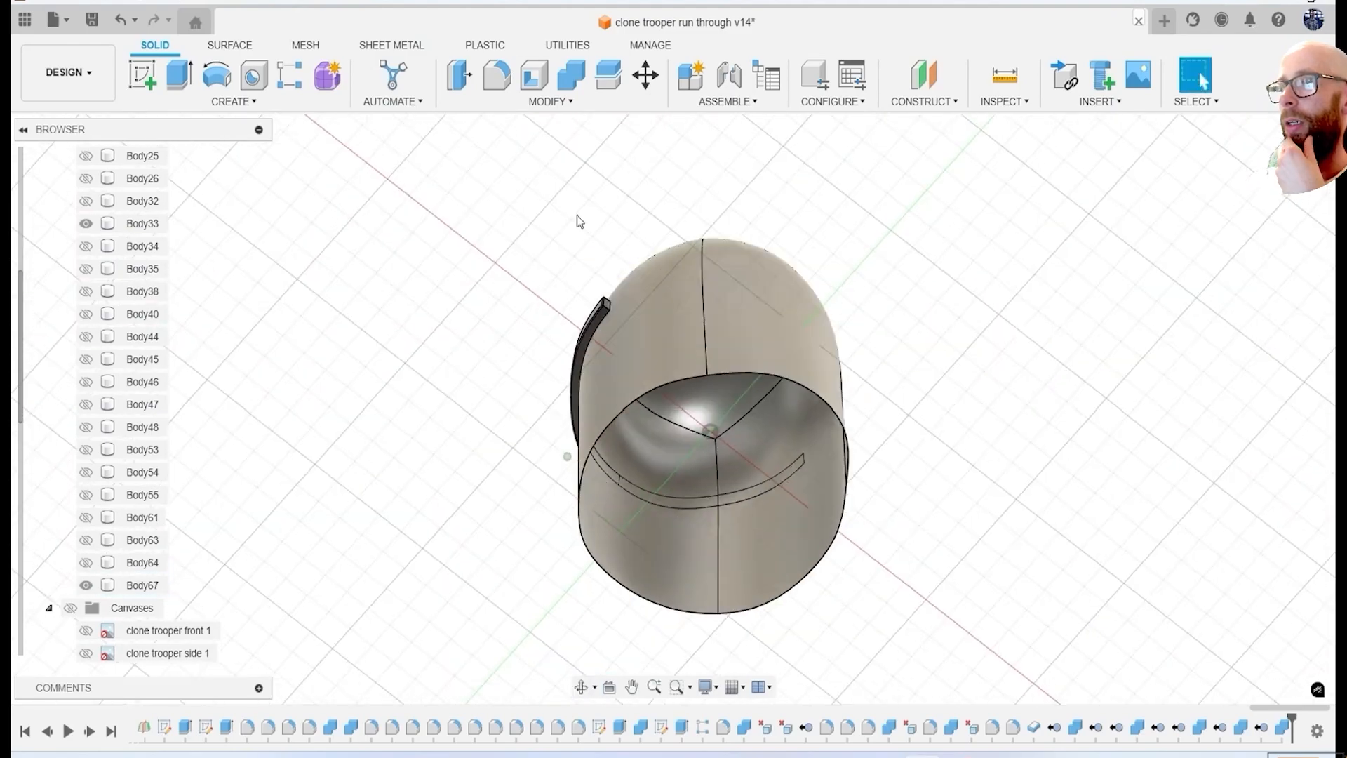
left_click(121, 594)
key("Return")
middle_click_drag(575, 351, 405, 296, "shift")
Show the ear piece Body26, cut it with the shell Body67 keeping the tool, and remove the leftover Body74.
left_click(86, 292)
middle_click_drag(618, 562, 663, 437, "shift")
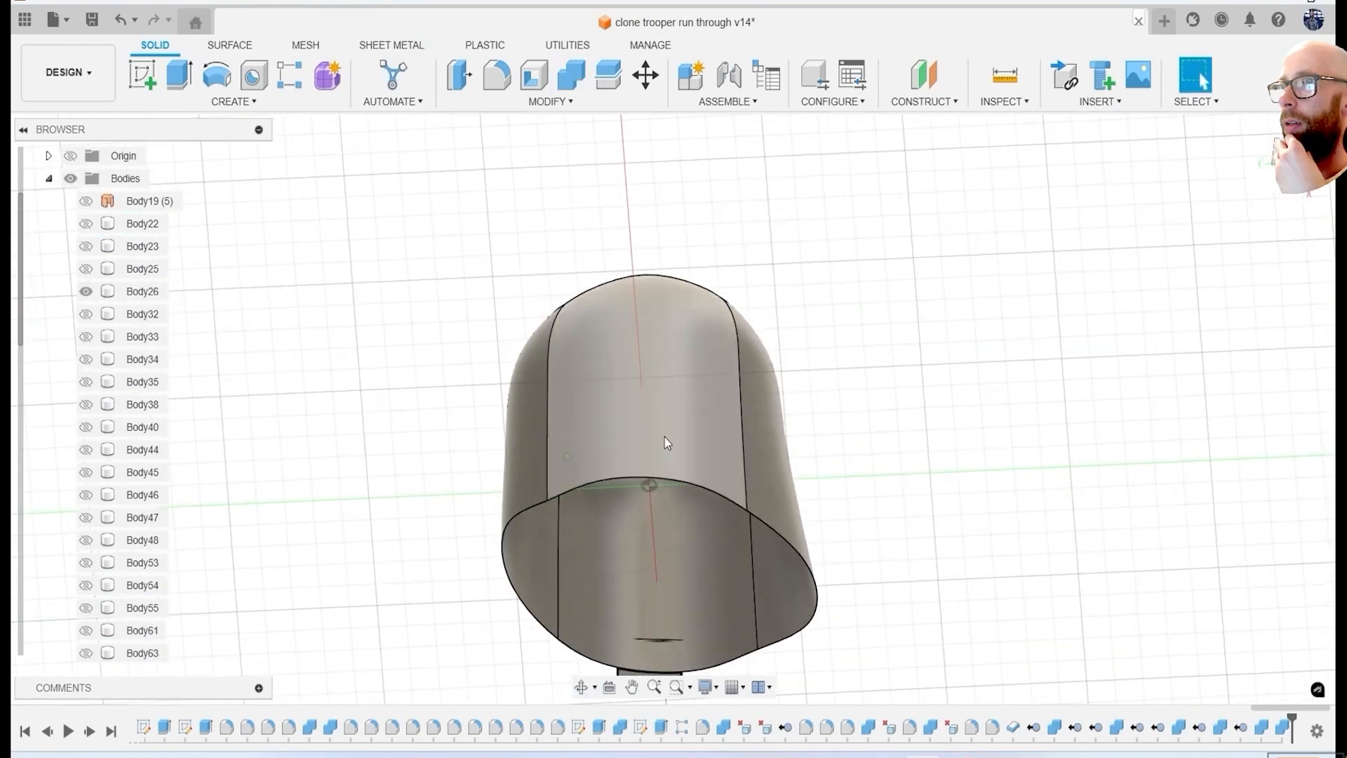
left_click(571, 75)
scroll(659, 497, "up", 2)
left_click(659, 500)
left_click(758, 436)
left_click(1233, 392)
scroll(137, 540, "down", 3)
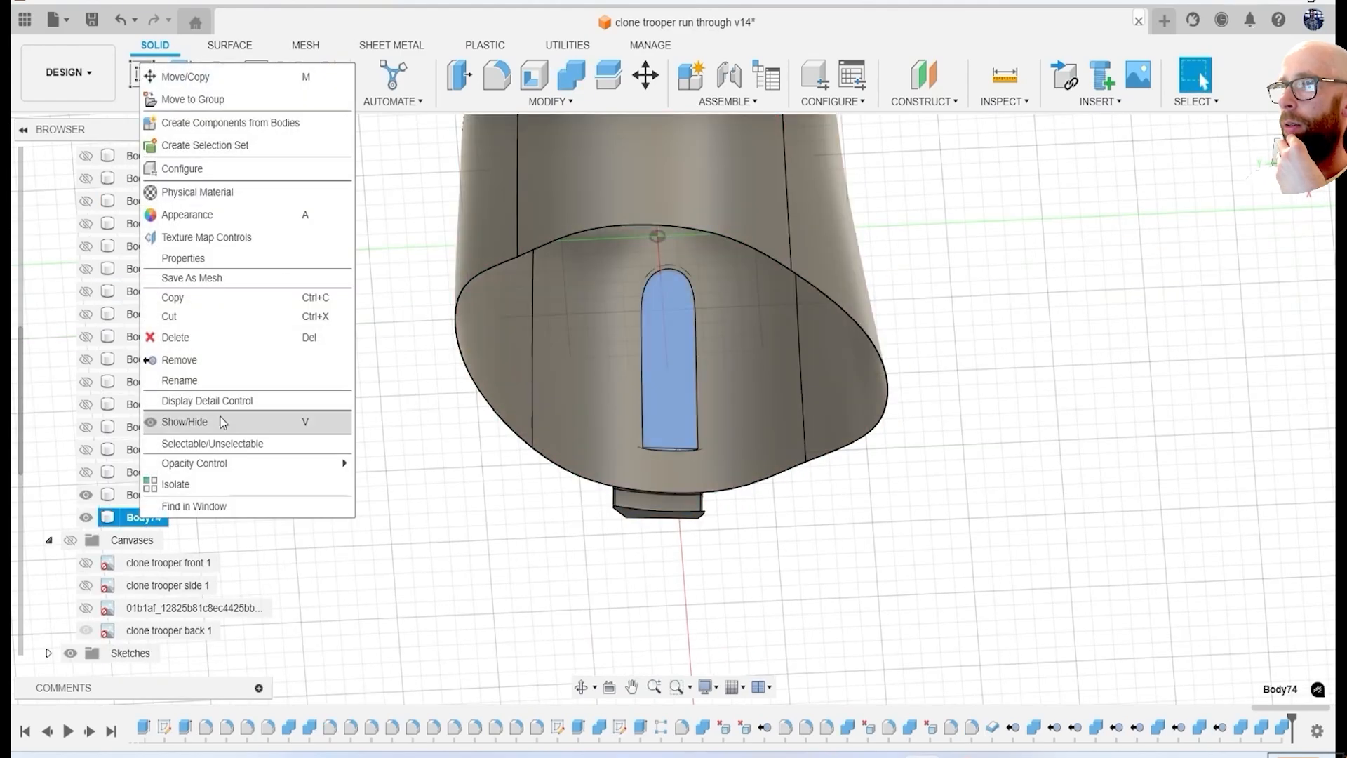
middle_click_drag(734, 558, 788, 496, "shift")
scroll(140, 359, "up", 5)
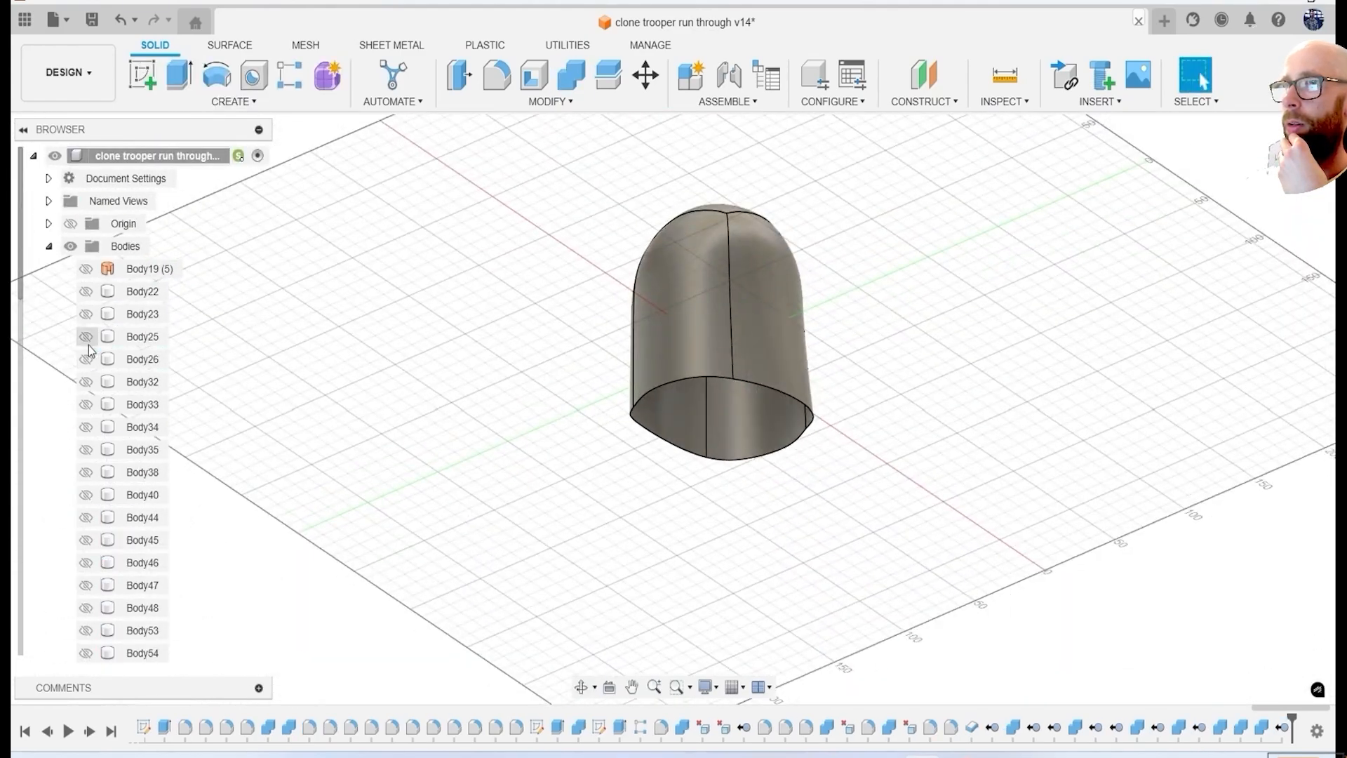
Show Body23 and cut it with the shell Body67, keeping the tool body.
middle_click_drag(309, 393, 352, 330, "shift")
middle_click_drag(577, 381, 617, 330, "shift")
scroll(617, 330, "up", 5)
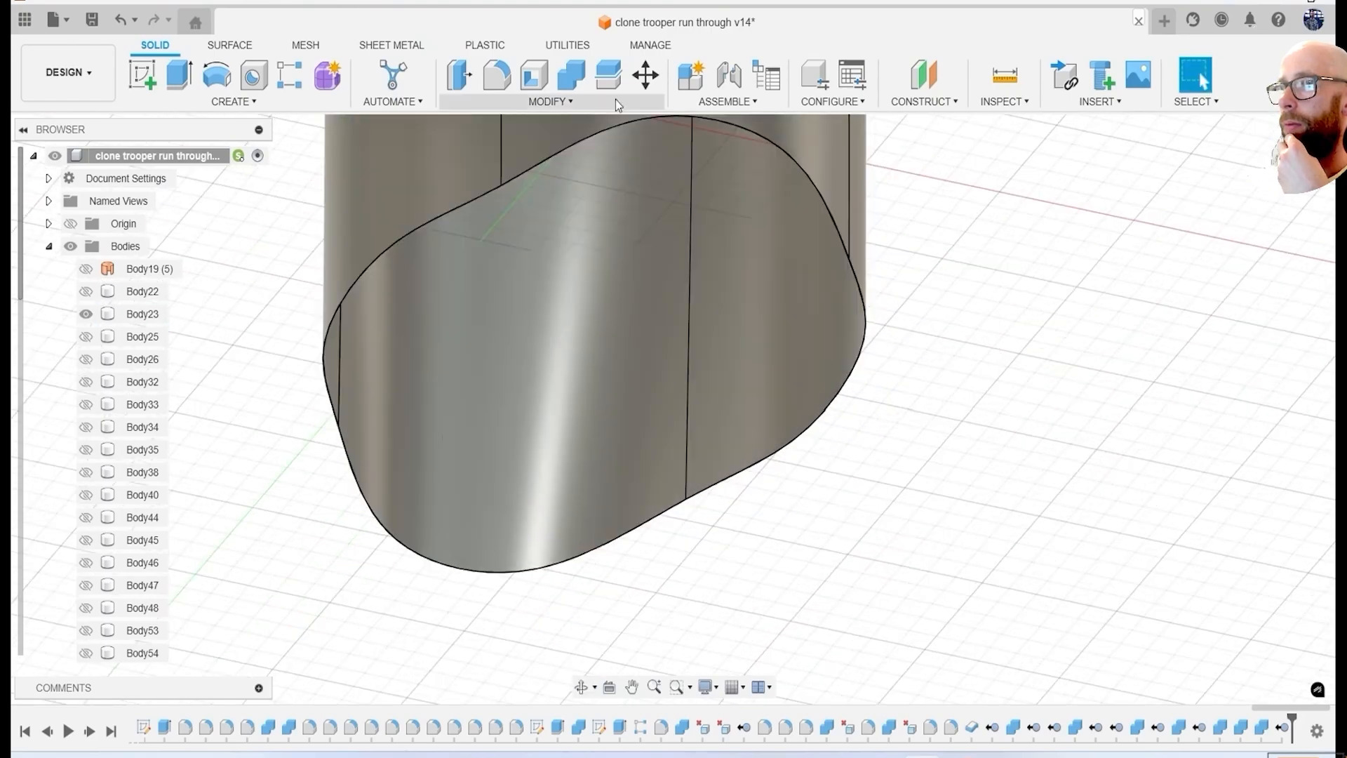
left_click(153, 315)
scroll(153, 393, "down", 3)
left_click(145, 562)
left_click(1235, 392)
scroll(211, 319, "up", 3)
middle_click_drag(449, 302, 583, 400, "shift")
Show Body22 to check it against the shell, and remove the shell Body67.
left_click(86, 289)
left_click(86, 269)
middle_click_drag(519, 537, 537, 428, "shift")
scroll(153, 471, "down", 3)
right_click(126, 630)
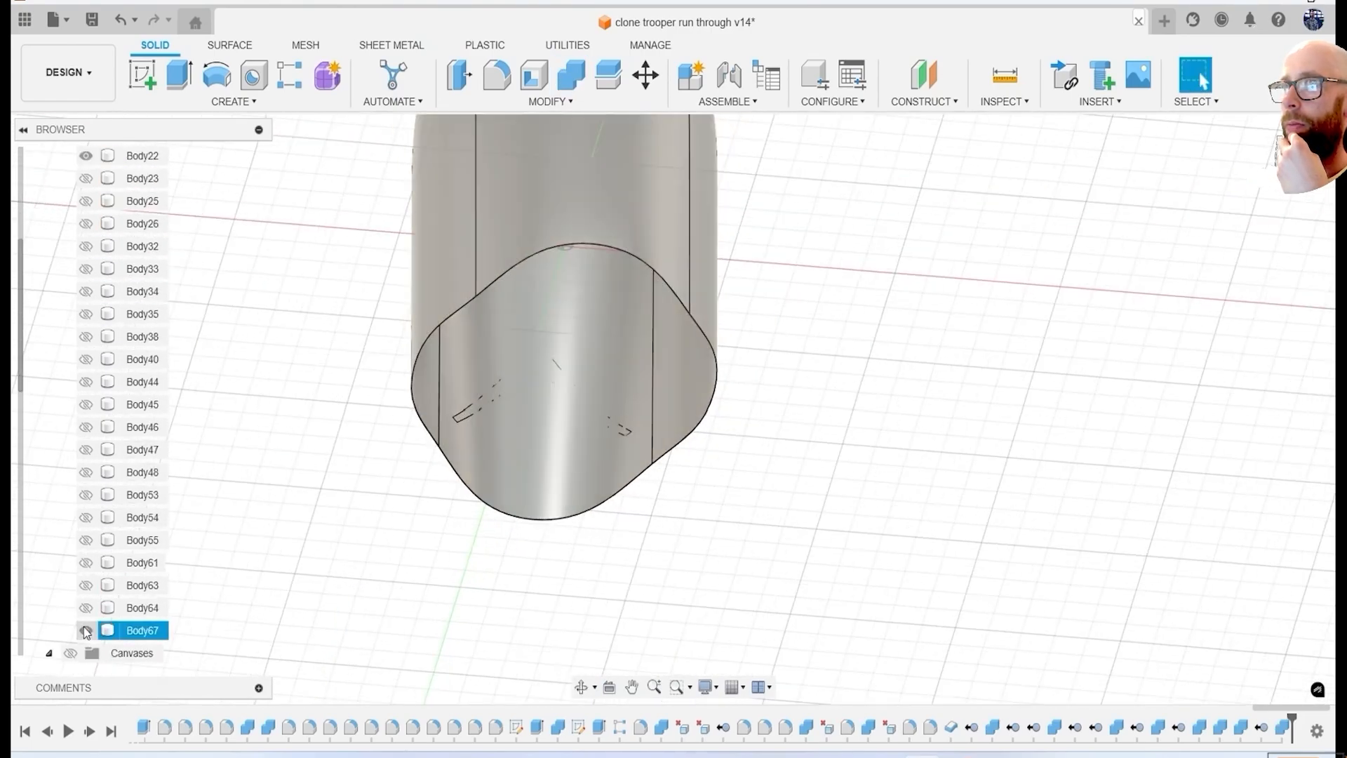
key("Delete")
Show all the hidden solid bodies of the helmet again and inspect the complete model.
left_click(86, 473)
scroll(449, 449, "down", 3)
middle_click_drag(421, 449, 607, 578, "shift")
left_click(86, 449)
left_click(86, 430)
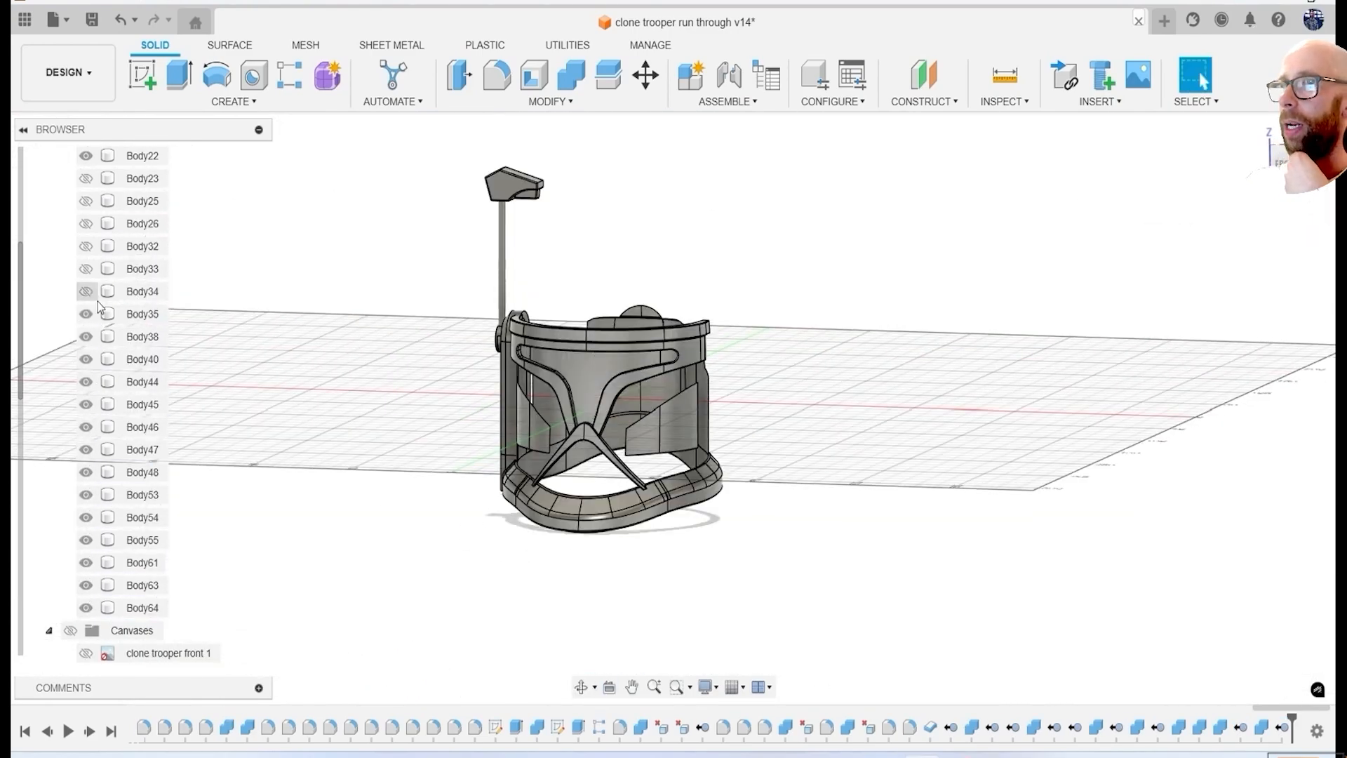
left_click(86, 246)
middle_click_drag(428, 485, 561, 484, "shift")
scroll(589, 541, "up", 3)
mouse_move(659, 562)
middle_mouse_down("shift")
mouse_move(541, 545)
mouse_move(307, 550)
mouse_move(484, 597)
mouse_move(765, 576)
mouse_move(660, 572)
middle_mouse_up("shift")
scroll(769, 565, "down", 3)
middle_click_drag(984, 615, 850, 611, "shift")
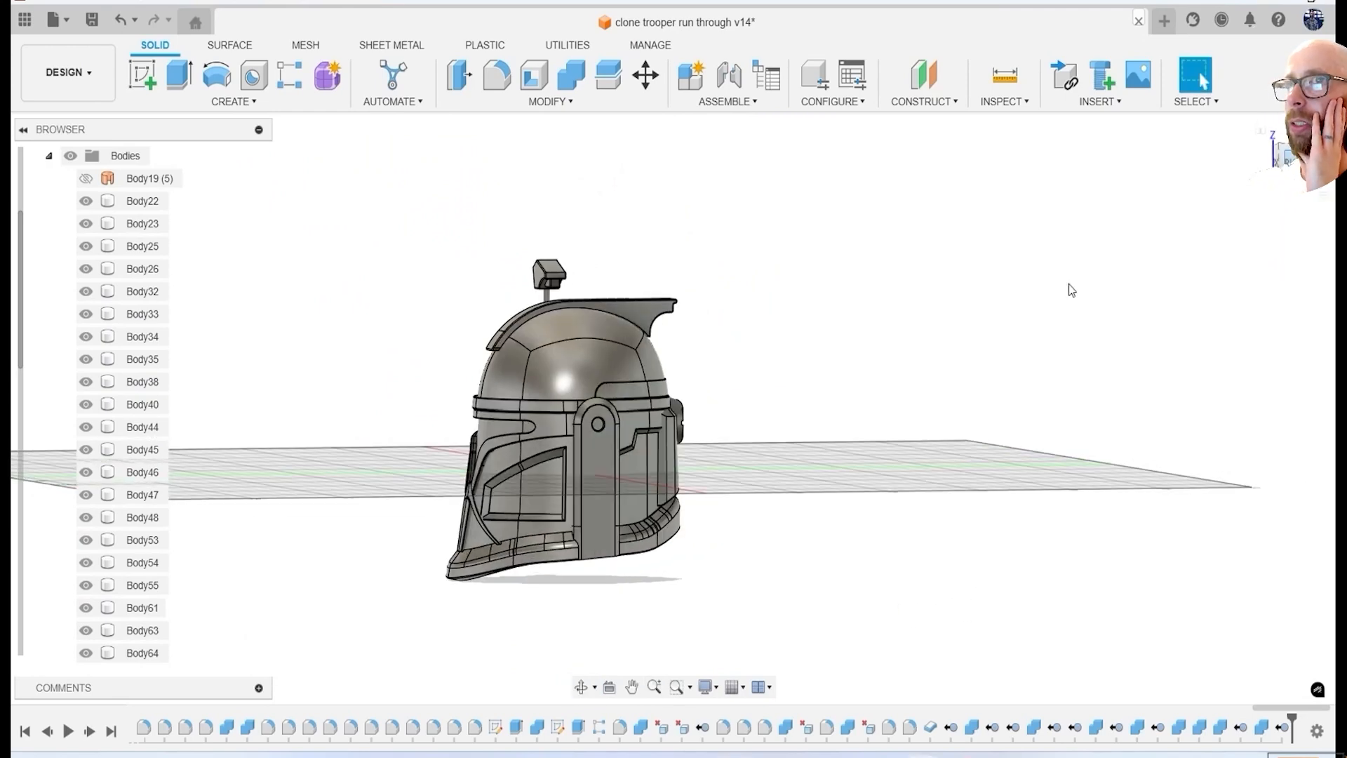
Save the design and create a construction plane offset about 63 mm from the YZ plane, just outside the ear piece.
left_click(1297, 160)
scroll(654, 492, "up", 3)
scroll(654, 493, "down", 3)
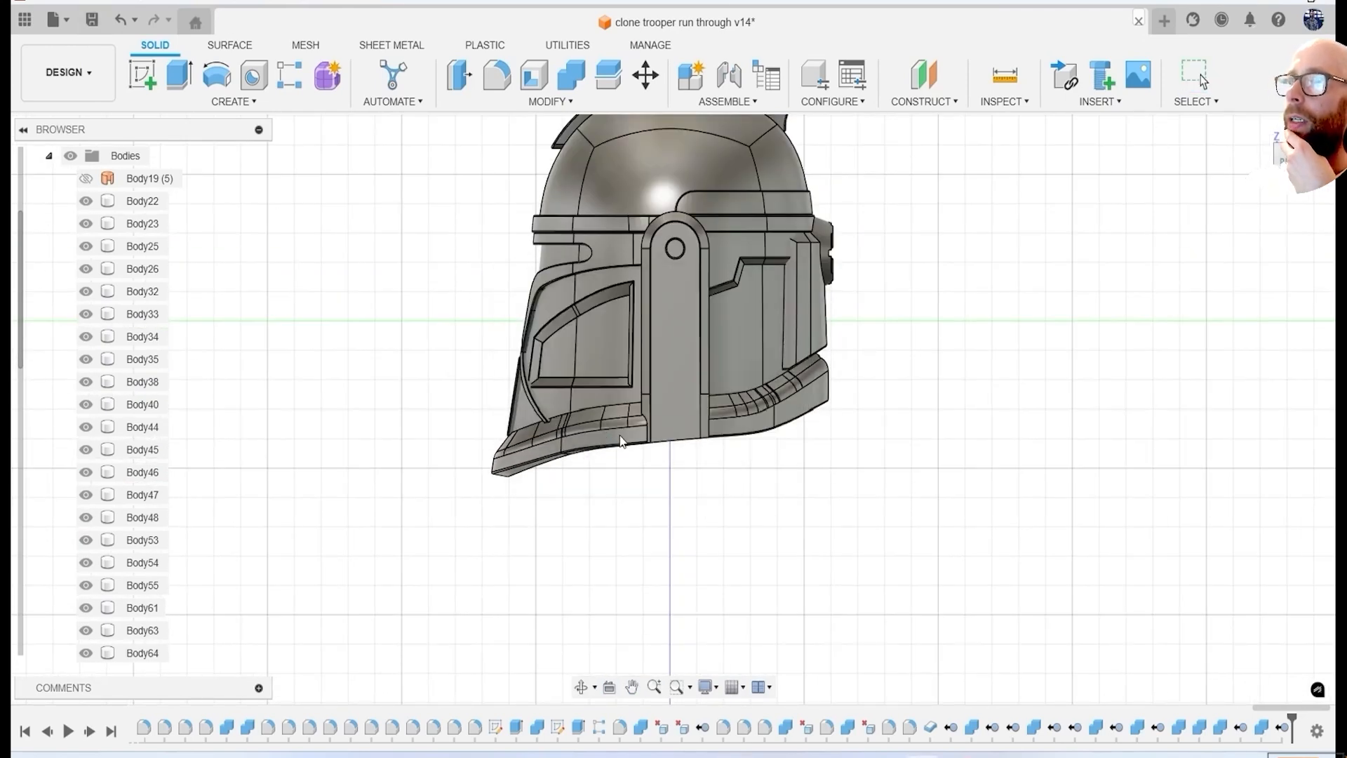
scroll(621, 435, "up", 2)
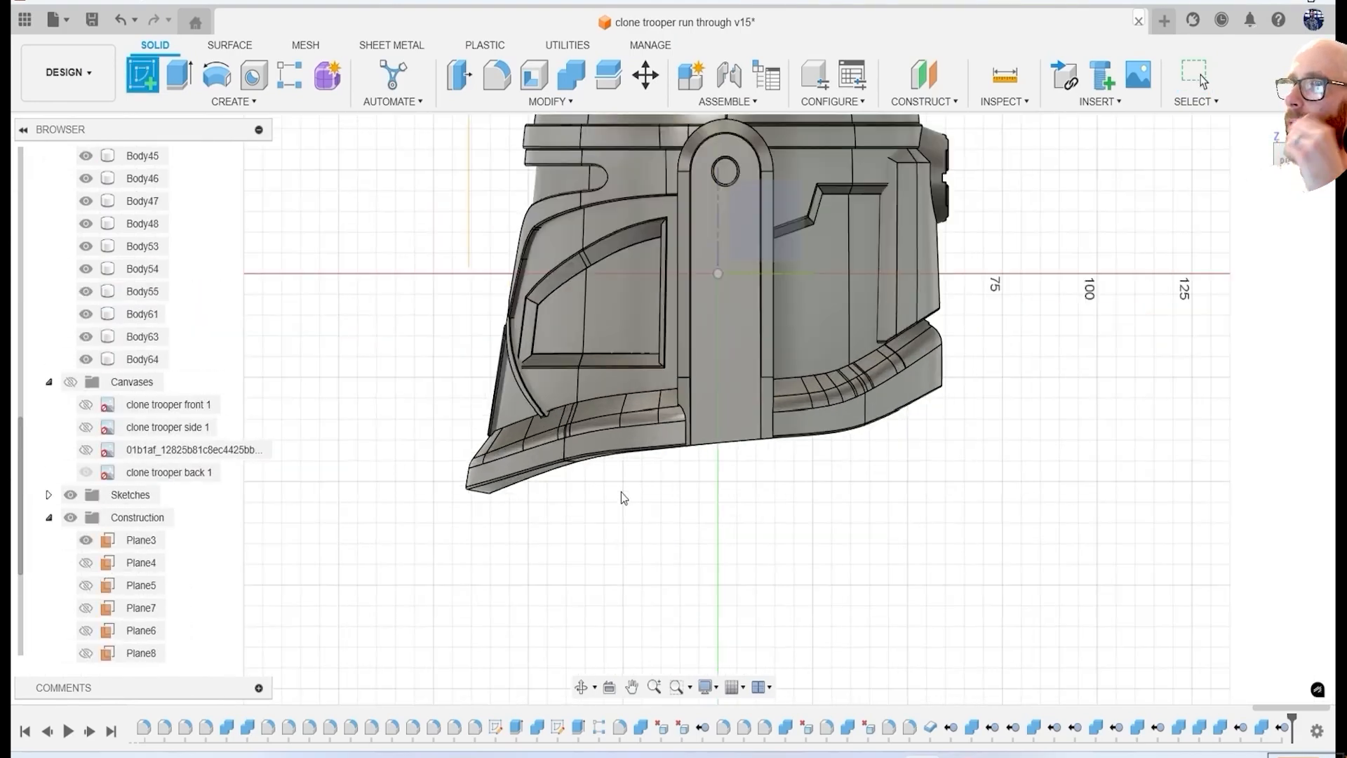
middle_click_drag(623, 496, 457, 502, "shift")
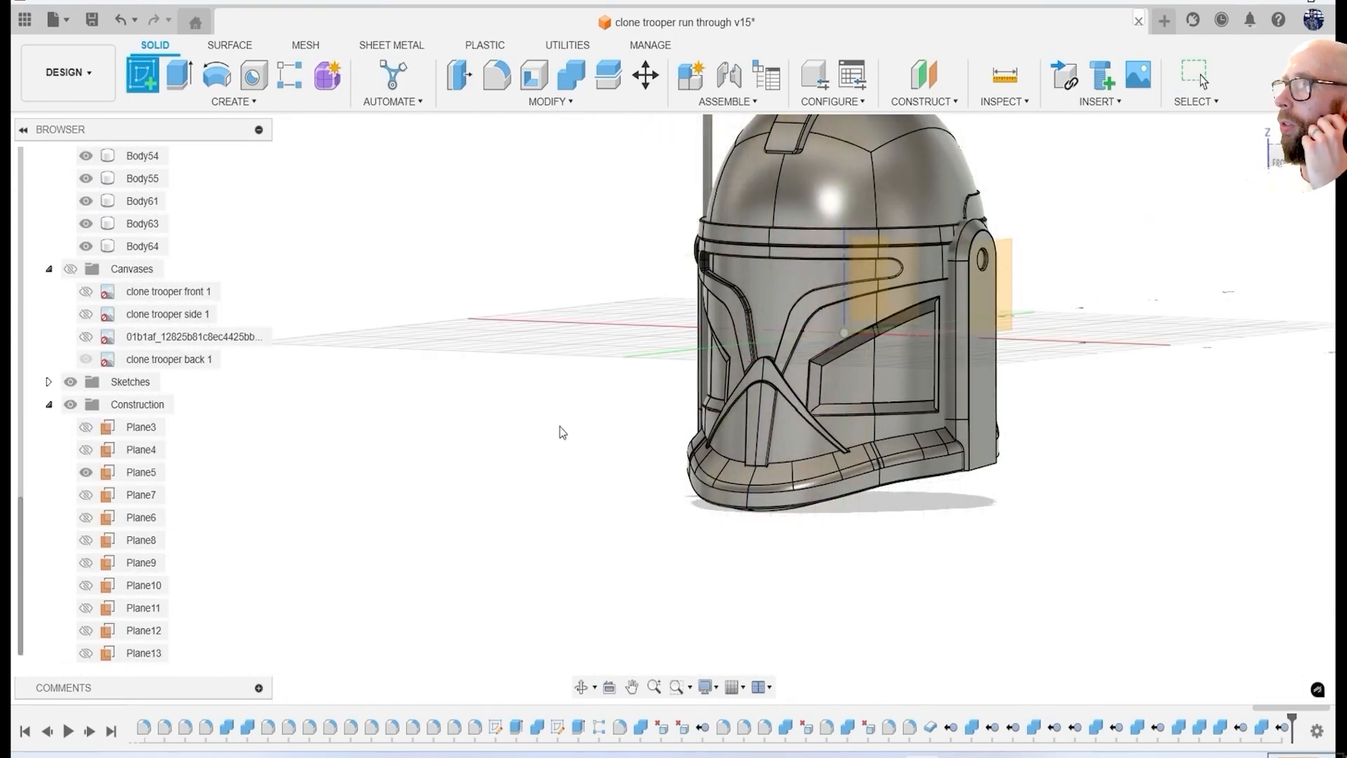
middle_click_drag(562, 432, 836, 437, "shift")
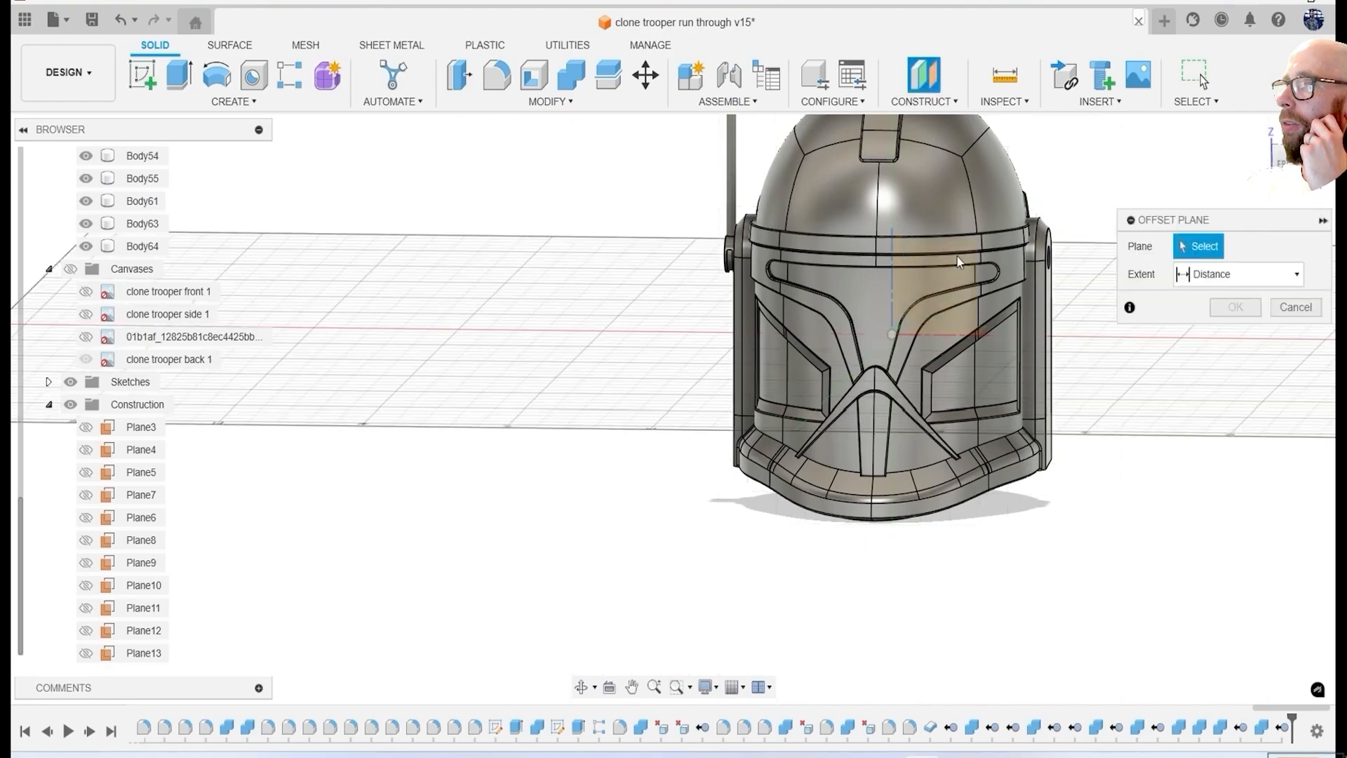
middle_click_drag(772, 330, 936, 325, "shift")
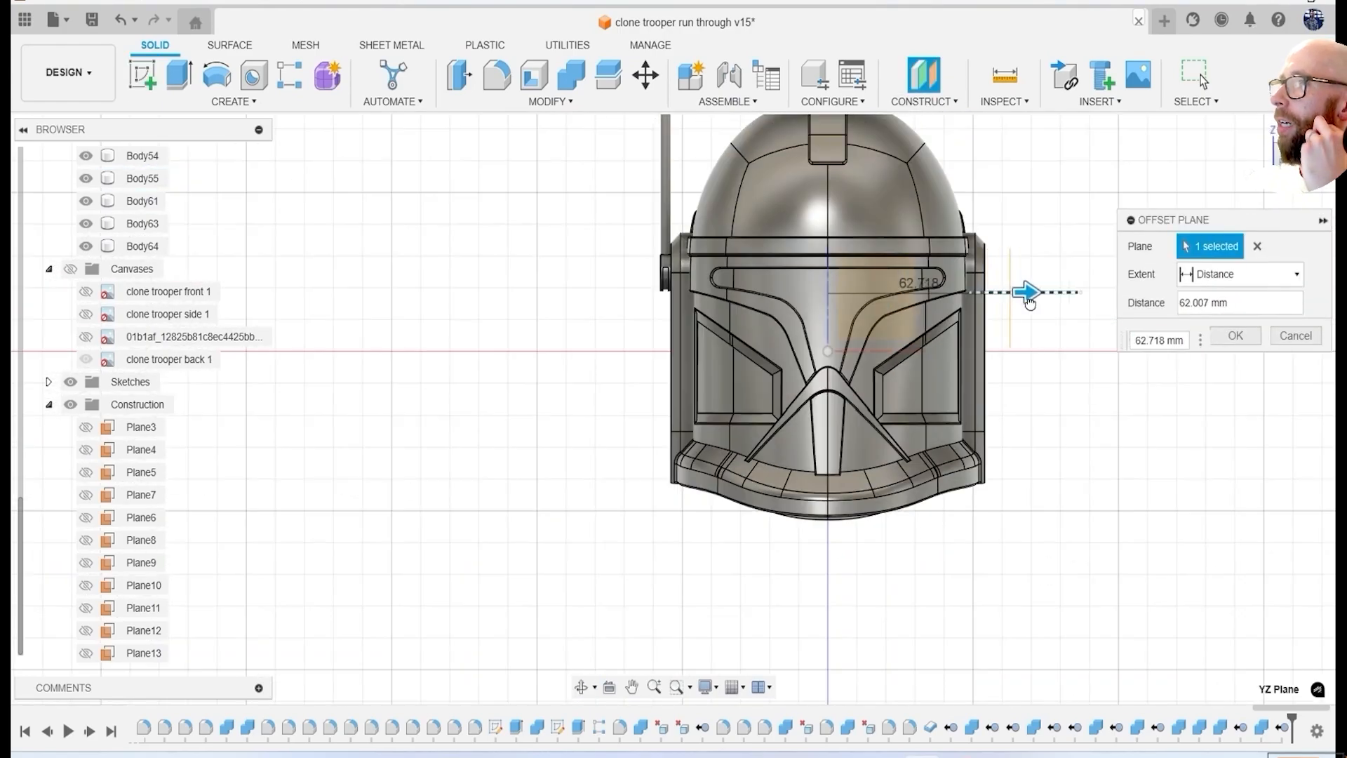
key("Return")
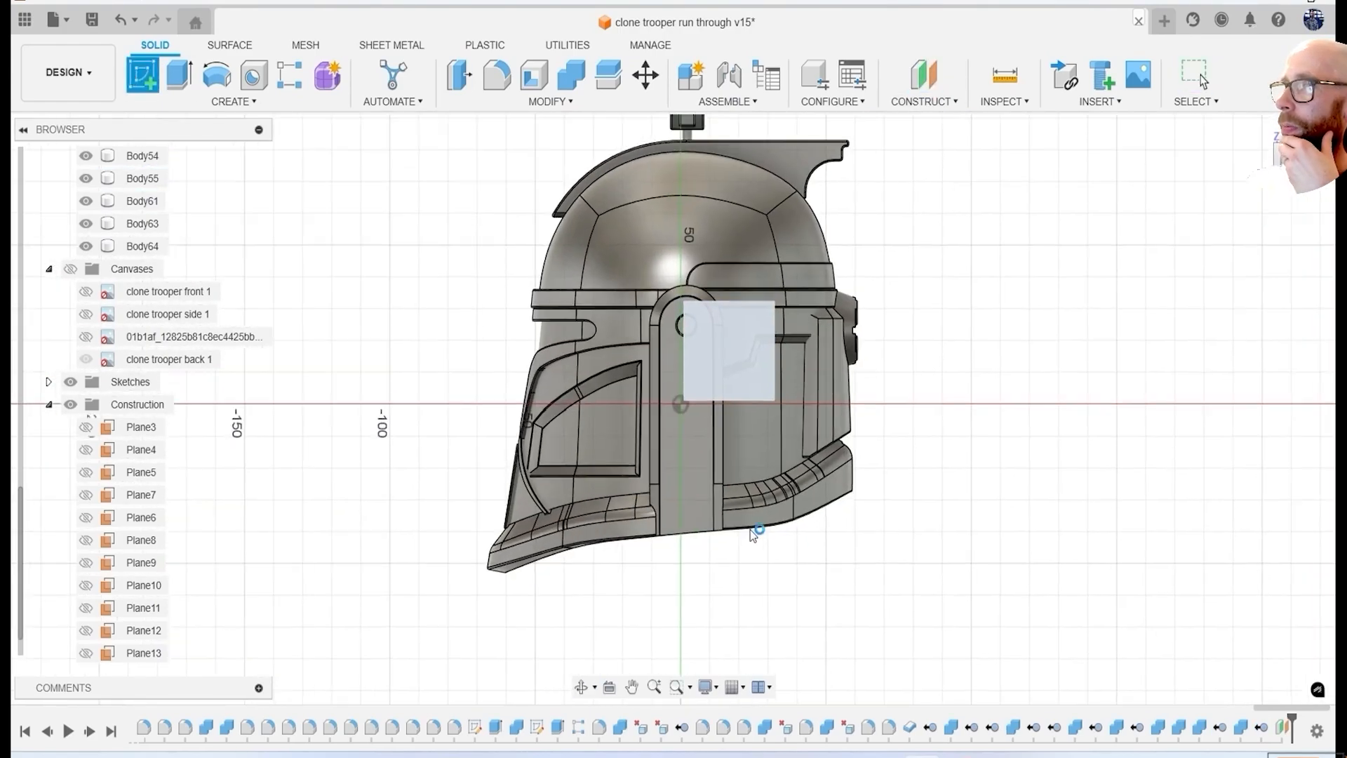
Start a sketch on the offset plane and draw a narrow, slightly tilted centre-to-centre slot about 7 mm long across the front part of the lower rim.
left_click(753, 536)
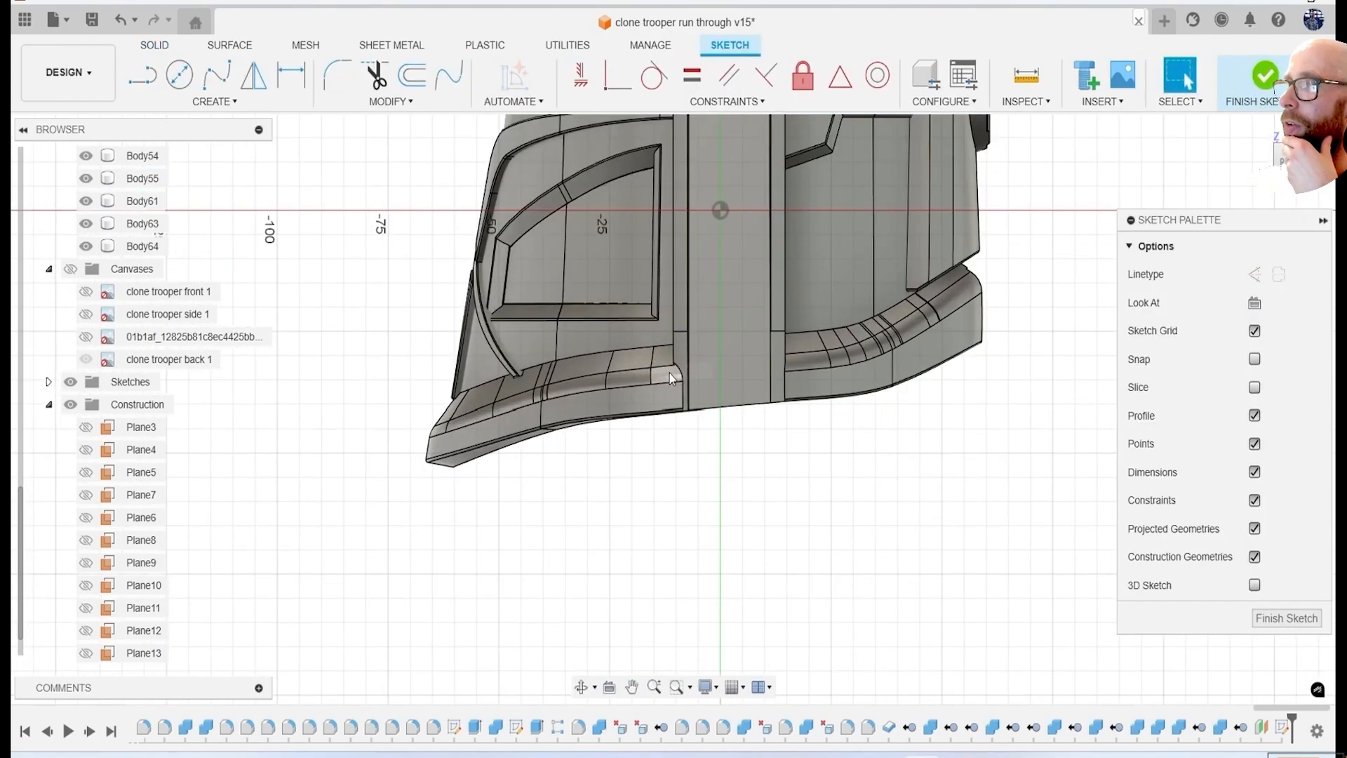
left_click(213, 106)
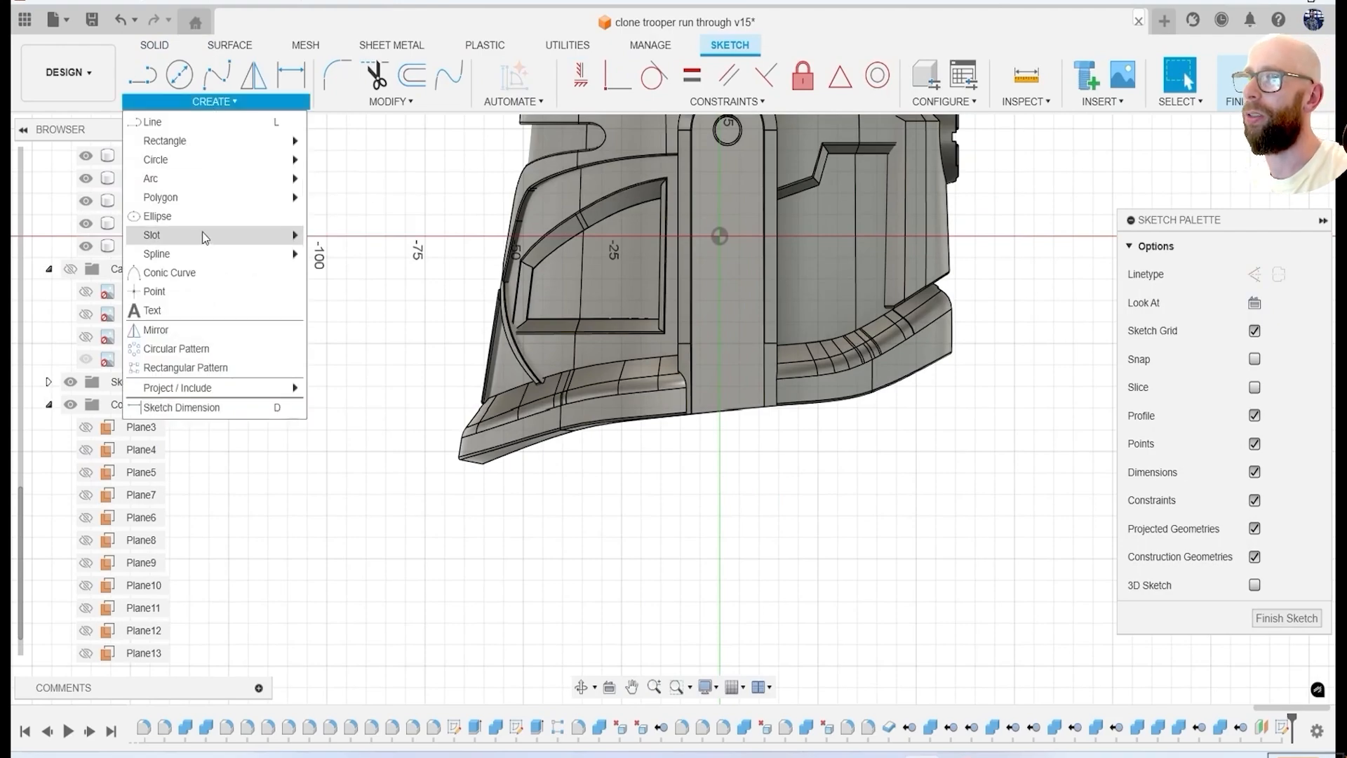
mouse_move(207, 235)
left_click(358, 234)
scroll(674, 397, "up", 4)
scroll(579, 369, "down", 4)
scroll(477, 383, "up", 6)
left_click(702, 307)
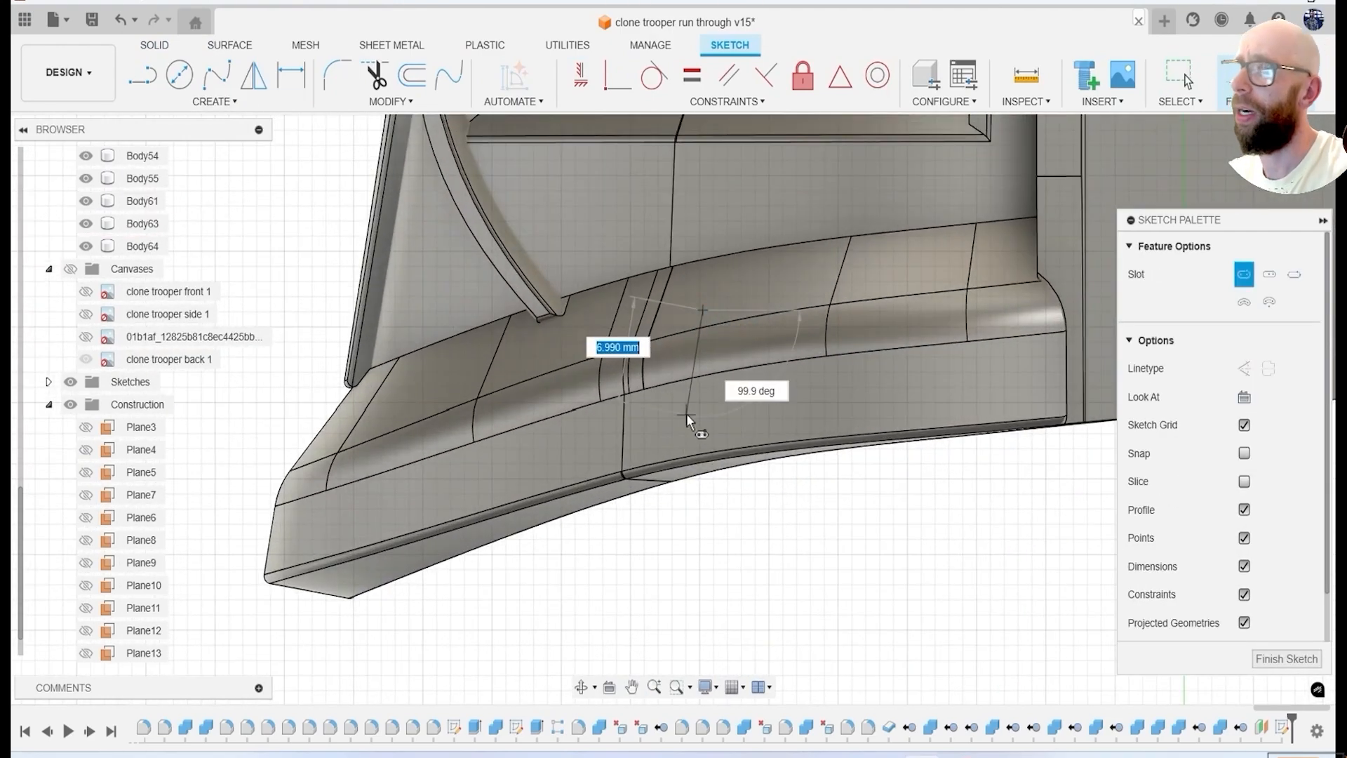
left_click(689, 414)
left_click(700, 415)
left_click(223, 103)
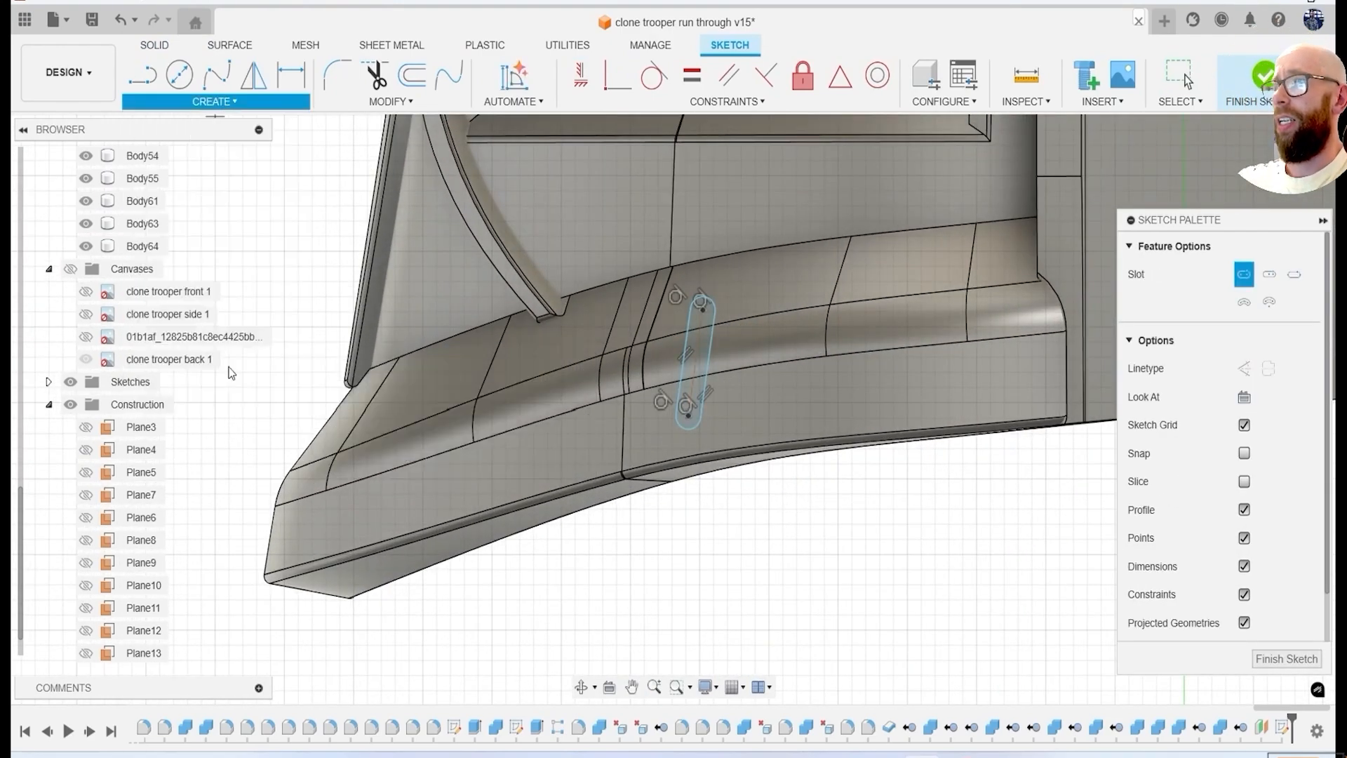
left_click(209, 365)
double_click(710, 361)
left_click_drag(727, 365, 854, 365)
middle_click_drag(854, 365, 708, 375)
left_click_drag(707, 375, 797, 370)
left_click(1079, 438)
left_click(1079, 354)
left_click(1080, 533)
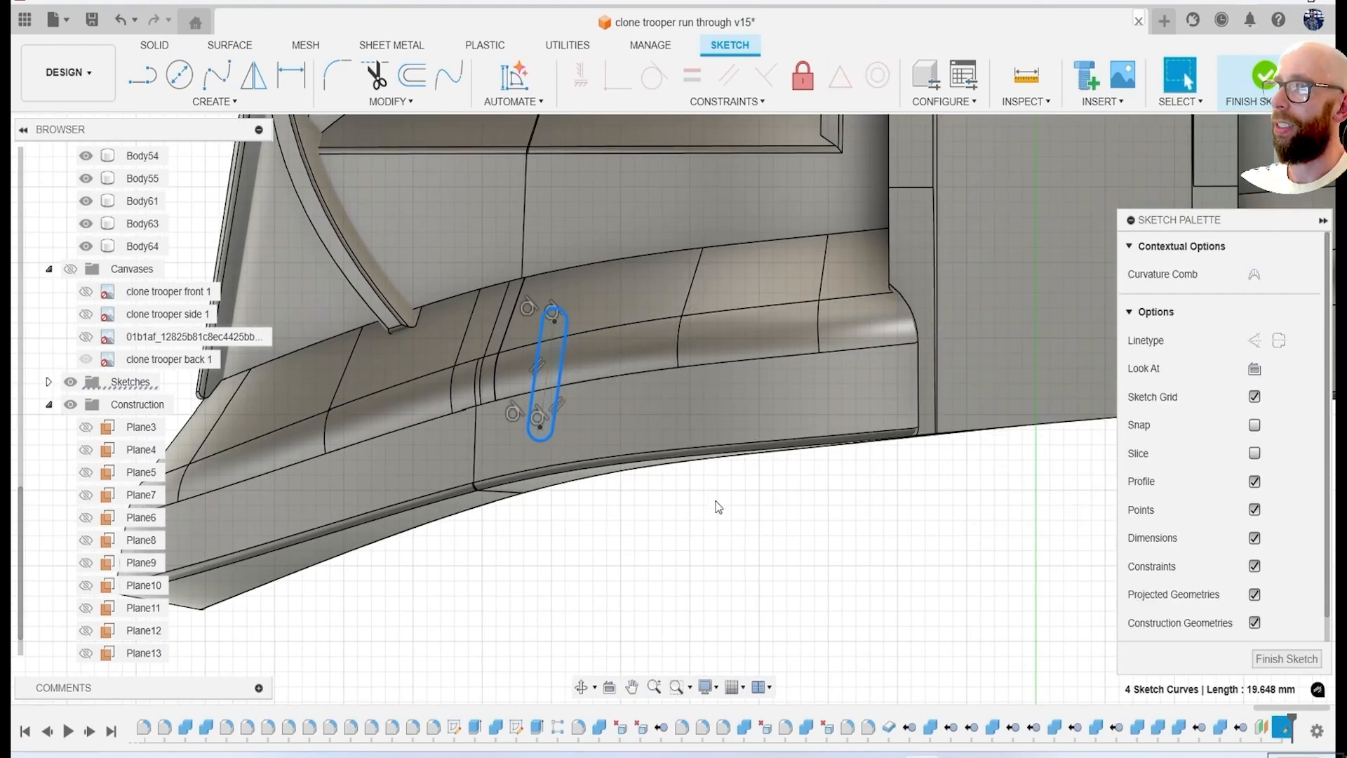
Move the slot profile slightly upward on the lower rim.
right_click(711, 497)
left_click(653, 527)
left_click_drag(535, 323, 535, 307)
left_click(1236, 563)
Create a rectangular pattern of six slots in one row toward the rear of the rim, over an extent of about 17.65 mm.
left_click(215, 102)
left_click(208, 367)
double_click(559, 372)
scroll(652, 442, "down", 2)
middle_click_drag(651, 442, 568, 444)
left_click_drag(525, 393, 692, 390)
left_click(924, 432)
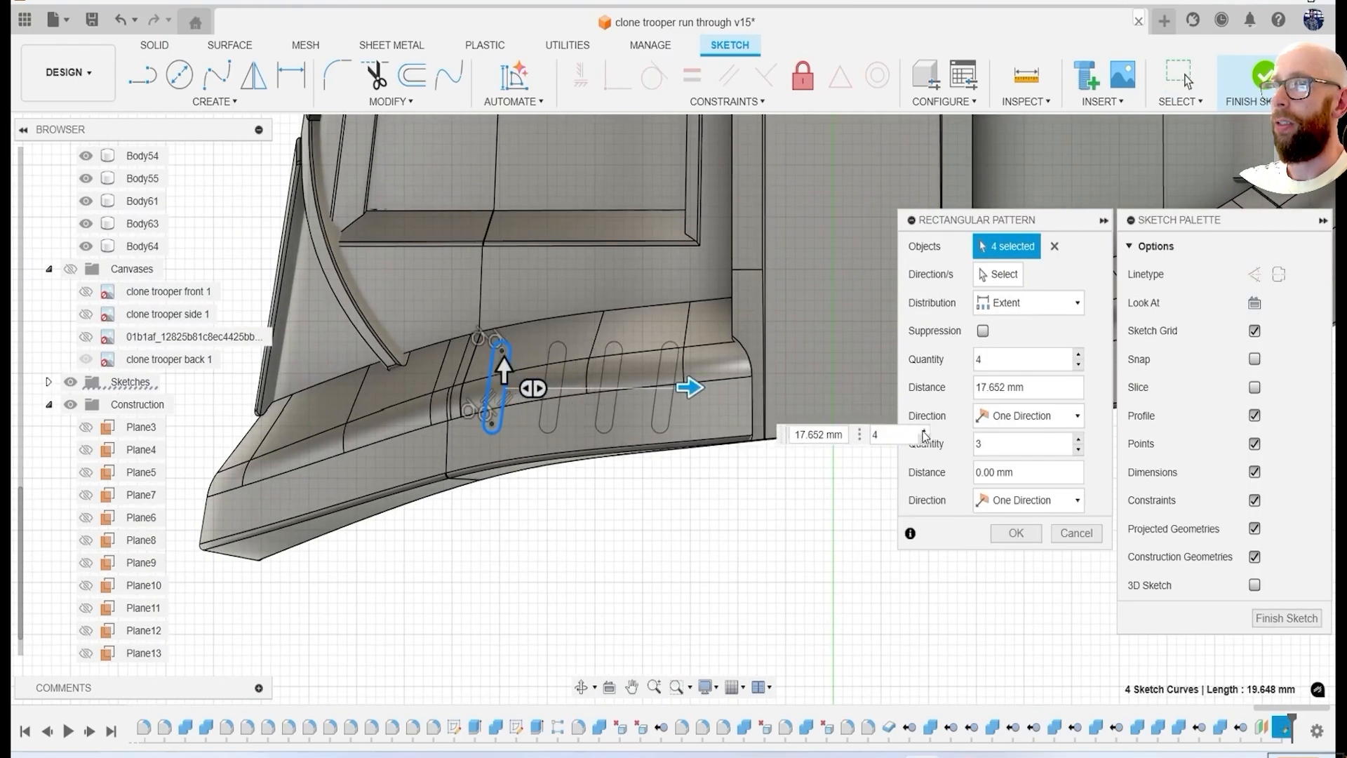
left_click(1016, 534)
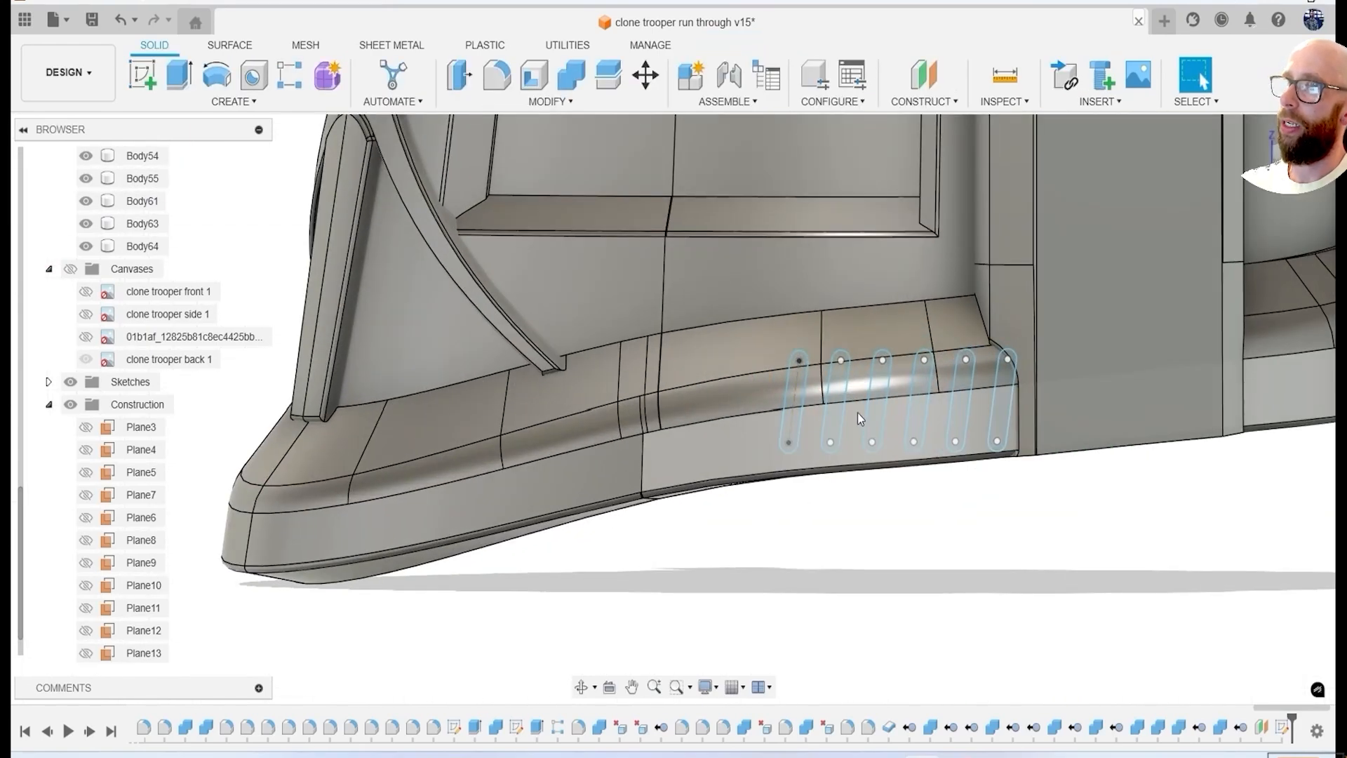
key("e")
left_click(793, 413)
left_click(852, 414)
left_click(911, 413)
left_click(827, 369)
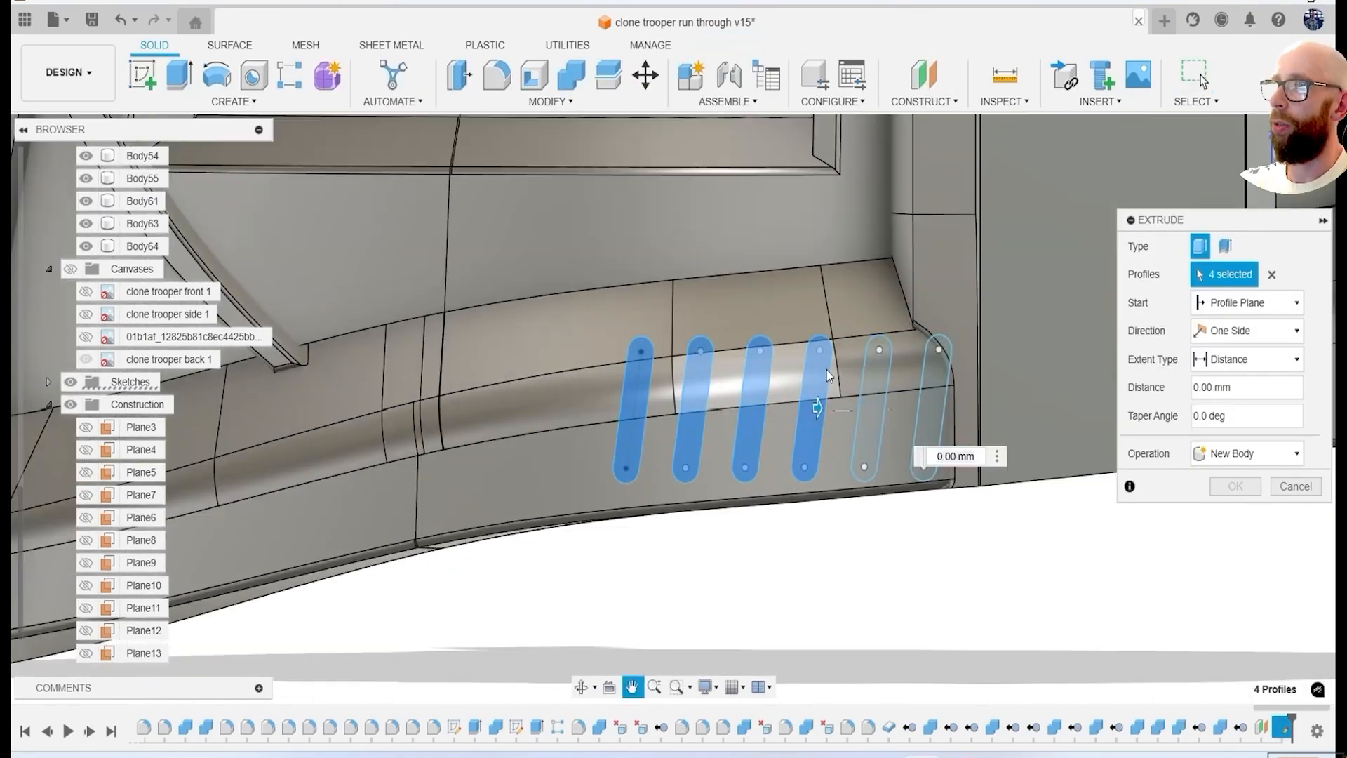
left_click(876, 404)
left_click(930, 400)
middle_click_drag(828, 410, 884, 456, "shift")
left_click_drag(1075, 506, 867, 453)
left_click(1296, 515)
Deboss the six slot profiles 2 mm deep into the lower rim's outer face with the Emboss command.
left_click(233, 101)
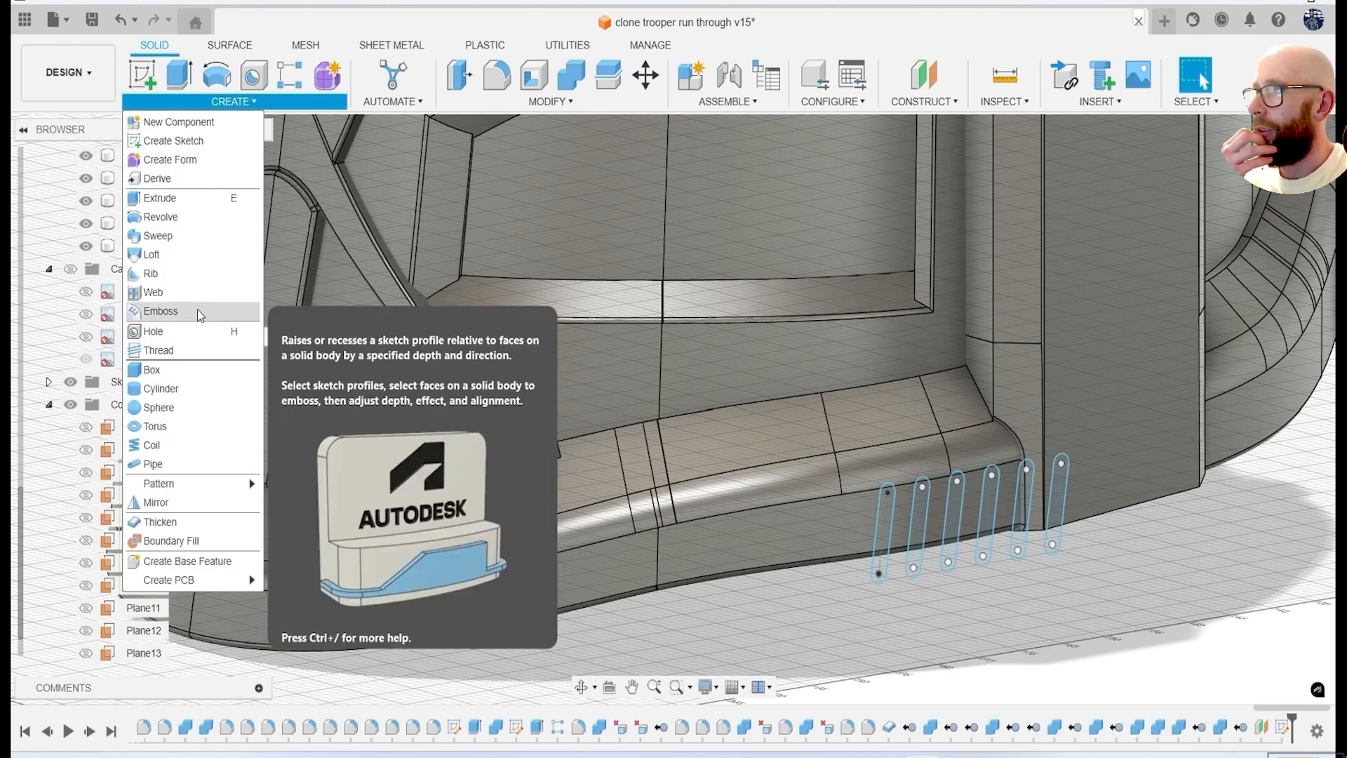
left_click(169, 313)
left_click(1221, 281)
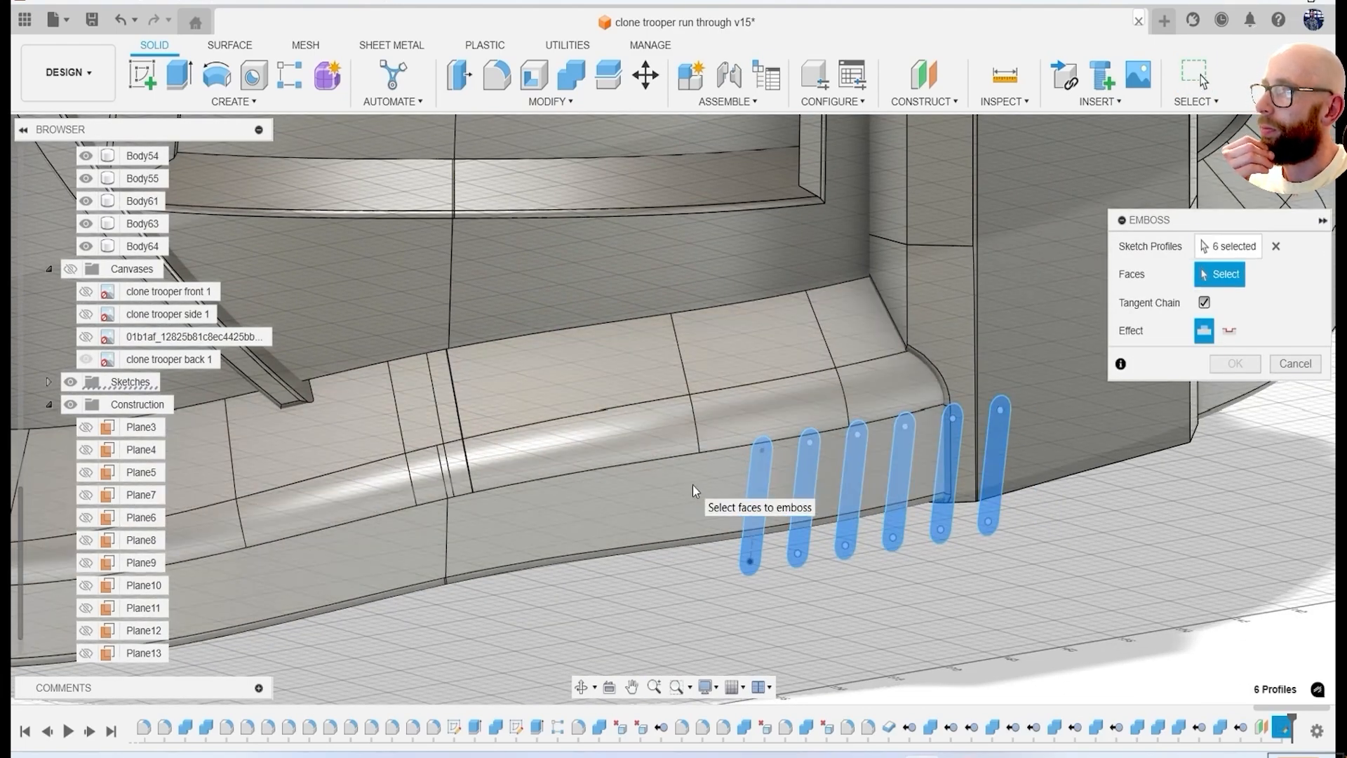
left_click(833, 305)
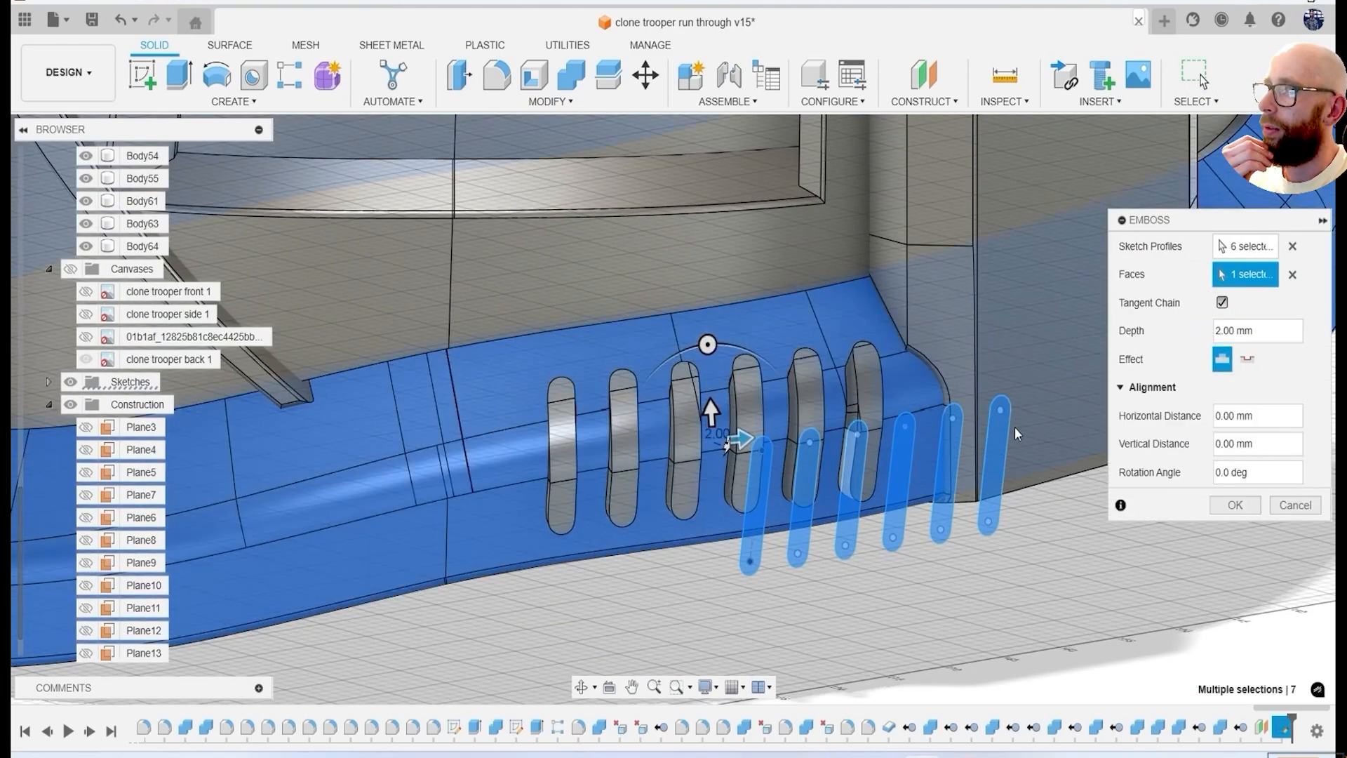
left_click(1249, 358)
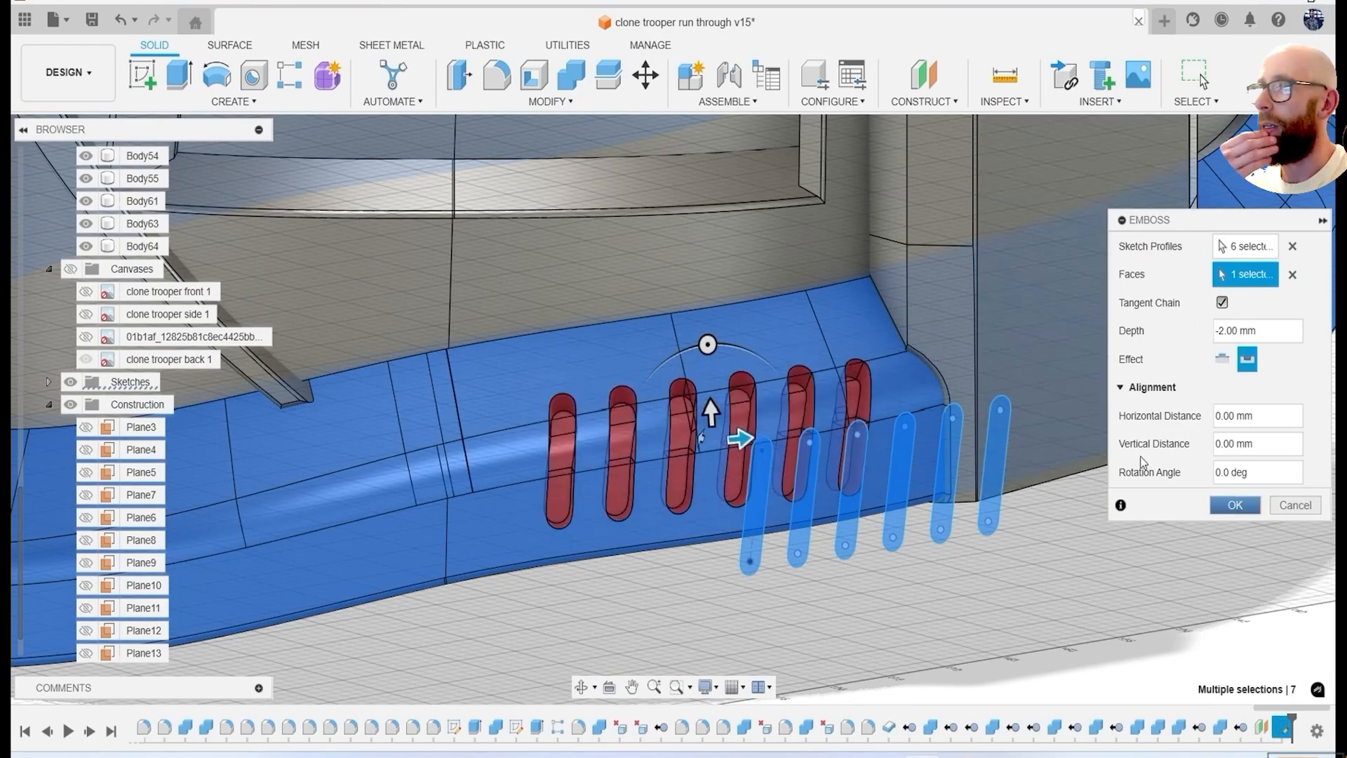
key("Return")
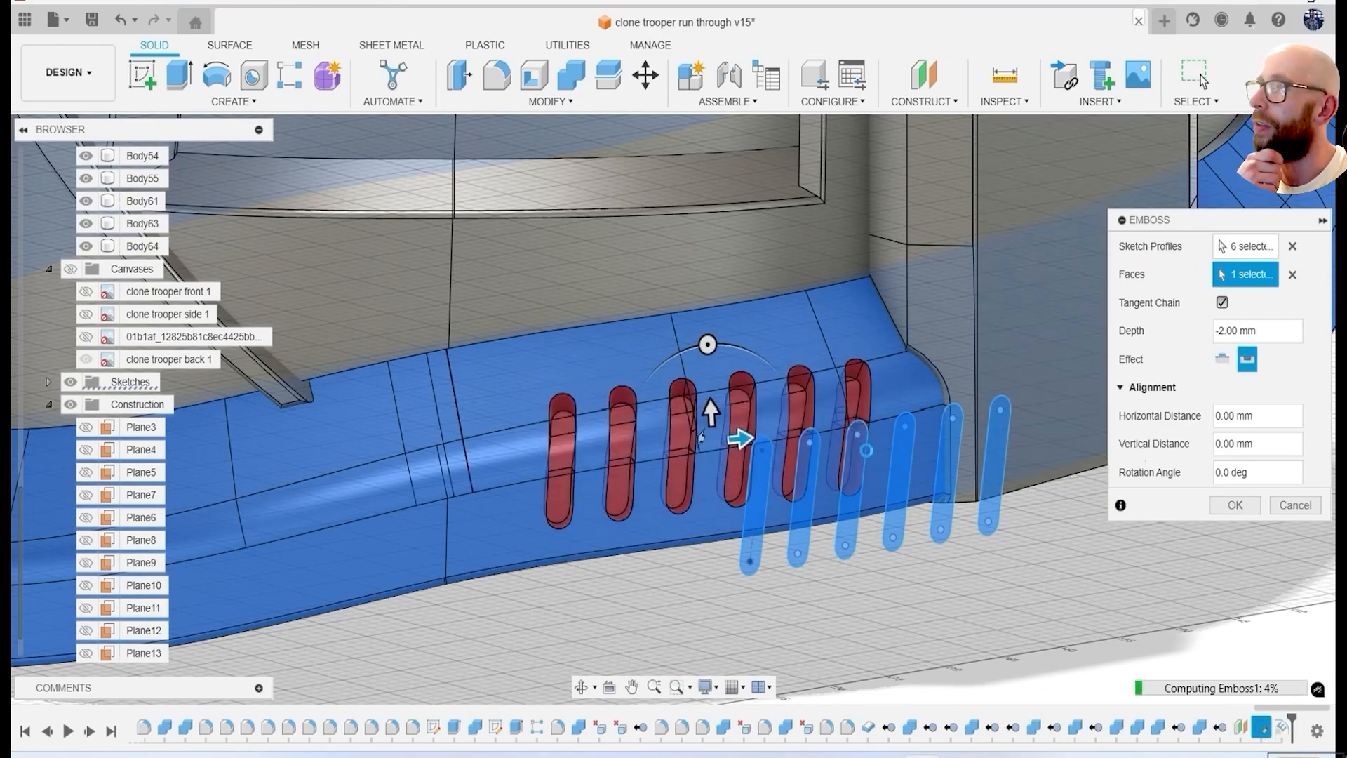
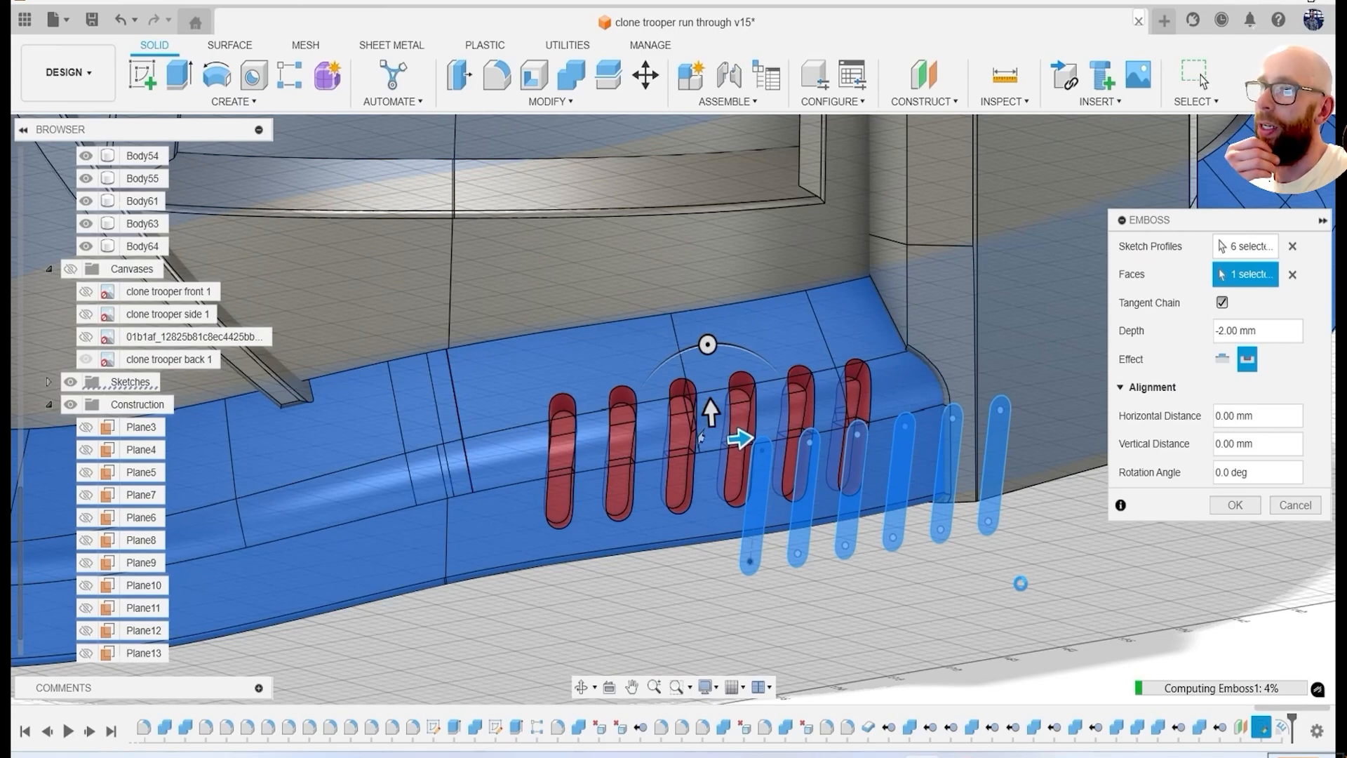
Try to fillet the outer edges of the debossed rim slots with a 0.1 mm radius.
key("Return")
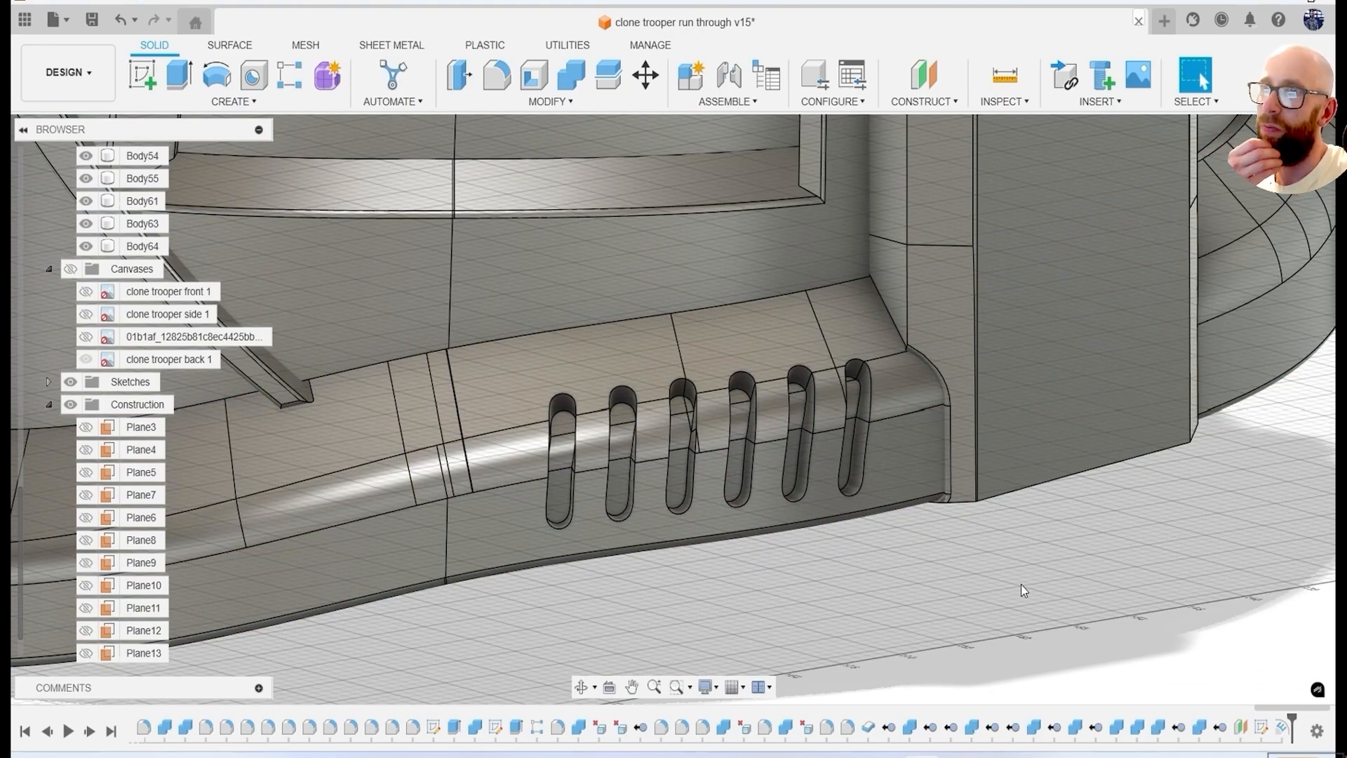
scroll(789, 542, "down", 3)
middle_click_drag(788, 542, 778, 398, "shift")
scroll(838, 520, "down", 5)
scroll(762, 399, "up", 7)
key("f")
left_click(632, 306)
scroll(627, 442, "up", 4)
left_click(563, 267)
left_click(651, 358)
left_click(868, 349)
left_click(826, 288)
left_click(824, 289)
left_click(786, 146)
left_click(780, 198)
left_click(877, 205)
type("0.1")
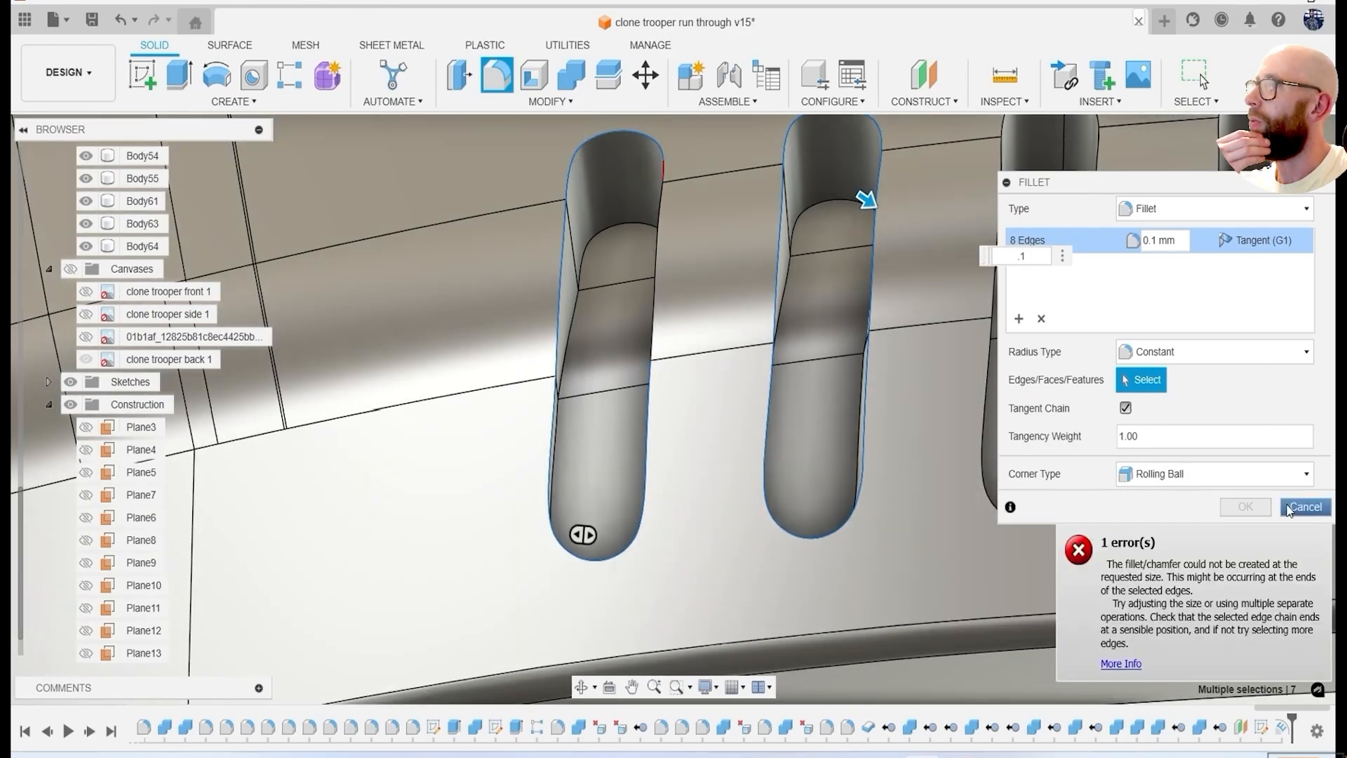
left_click(1304, 506)
Delete the slot deboss feature from the helmet's lower rim.
scroll(987, 426, "down", 8)
scroll(990, 433, "down", 3)
middle_click_drag(990, 433, 1011, 477, "shift")
left_click(1283, 728)
key("Delete")
middle_click_drag(1137, 596, 1116, 551, "shift")
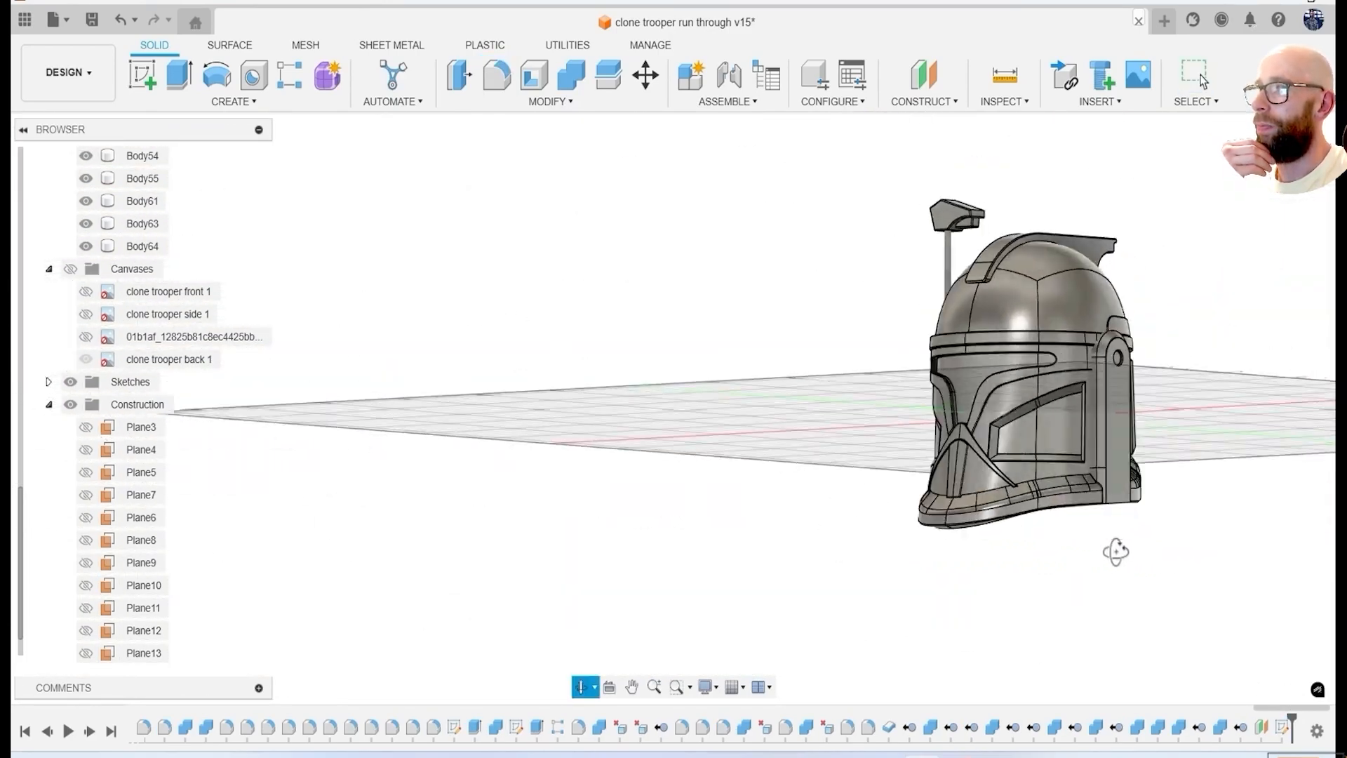
Start a sketch on the vertical side strip's outer face and draw a narrow upright slot near its lower front edge.
left_click(1288, 158)
middle_click_drag(960, 520, 722, 415)
scroll(722, 414, "up", 4)
left_click(143, 75)
left_click(797, 372)
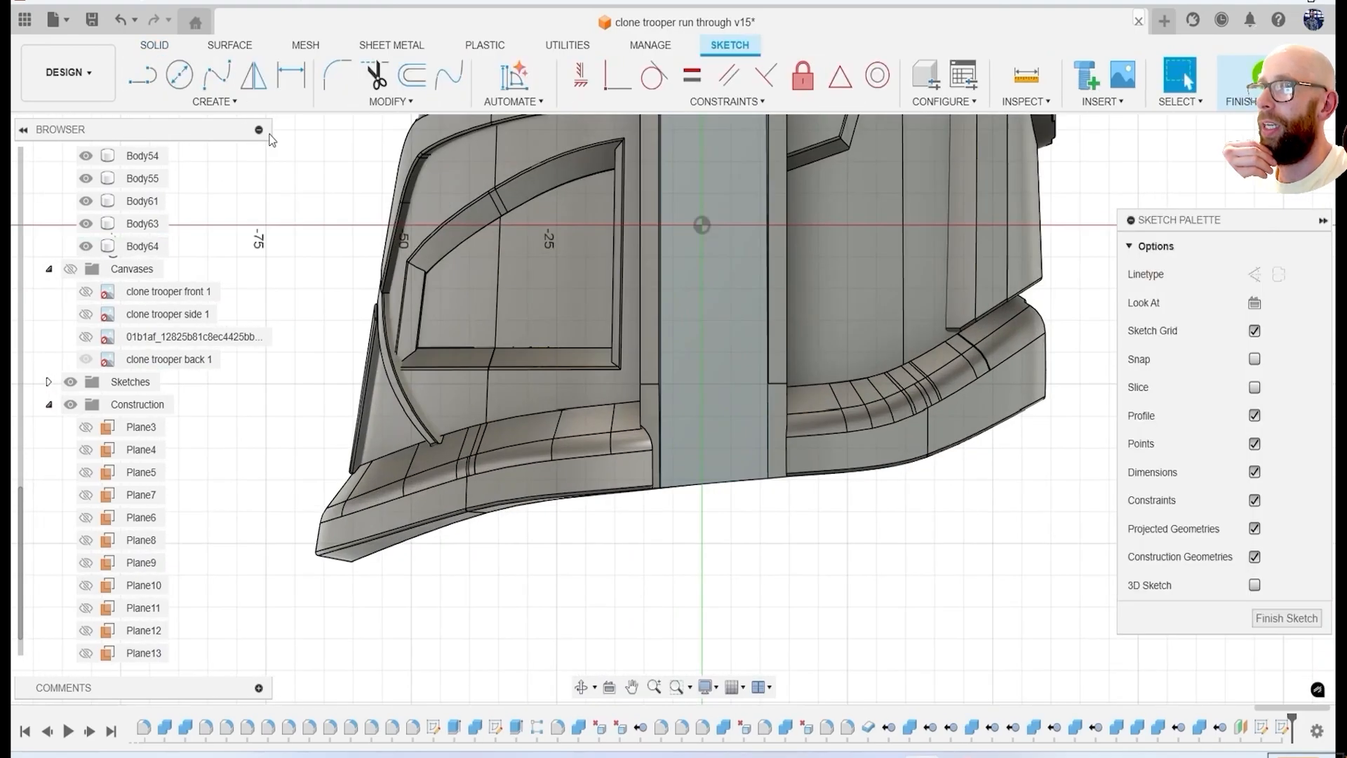
left_click(215, 102)
left_click(210, 235)
scroll(701, 431, "up", 4)
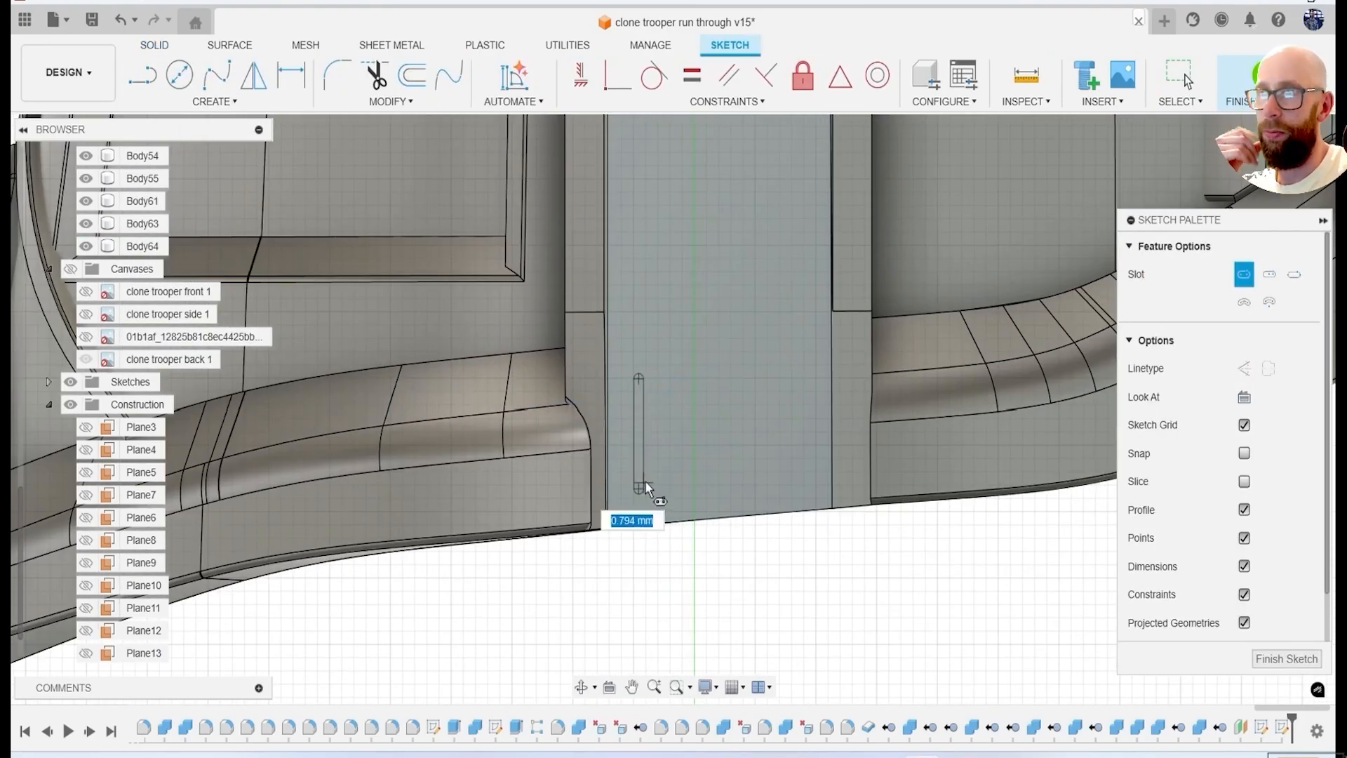
Extrude the slot profile as a cut into the side strip.
key("e")
left_click(637, 412)
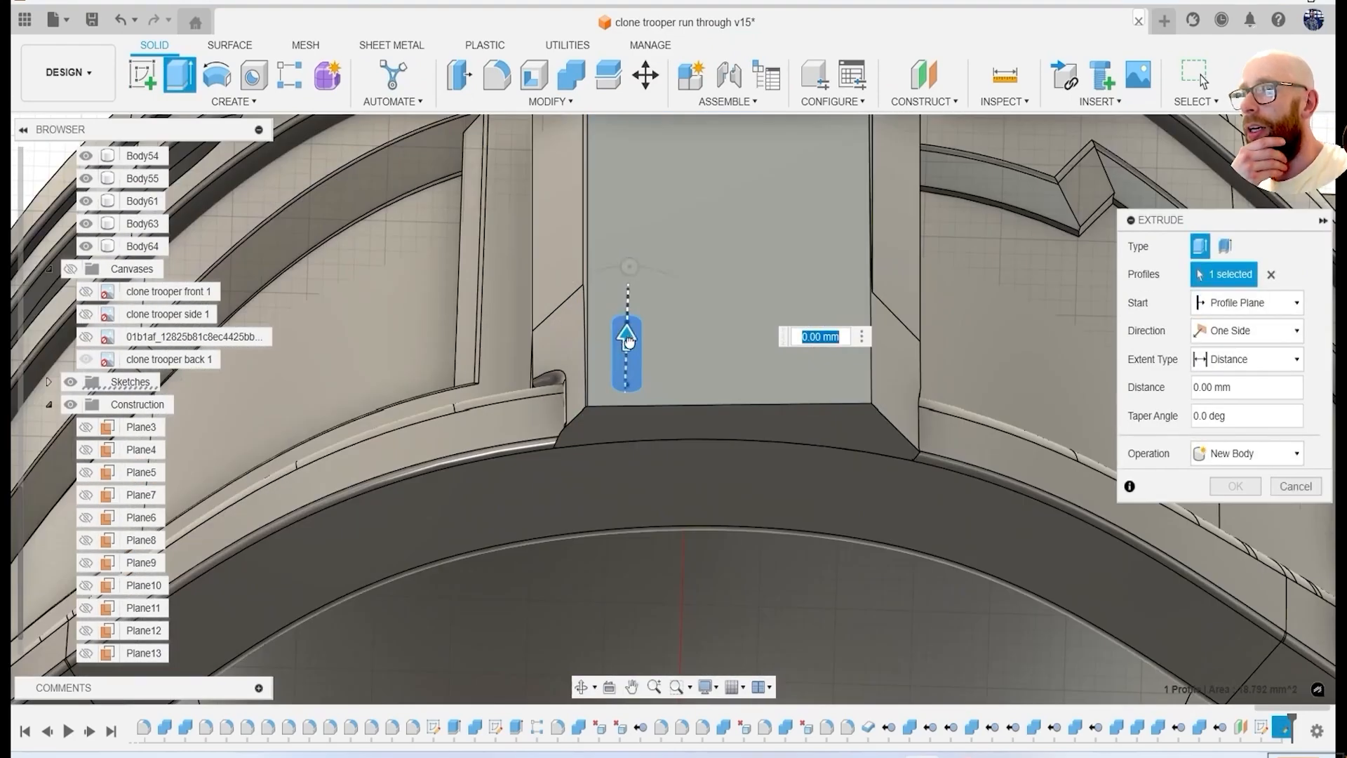
left_click_drag(628, 341, 628, 355)
left_click(1236, 515)
Fillet the edges of the new slot recess with a 0.3 mm radius.
key("f")
scroll(627, 337, "up", 4)
left_click(627, 296)
left_click_drag(630, 302, 626, 290)
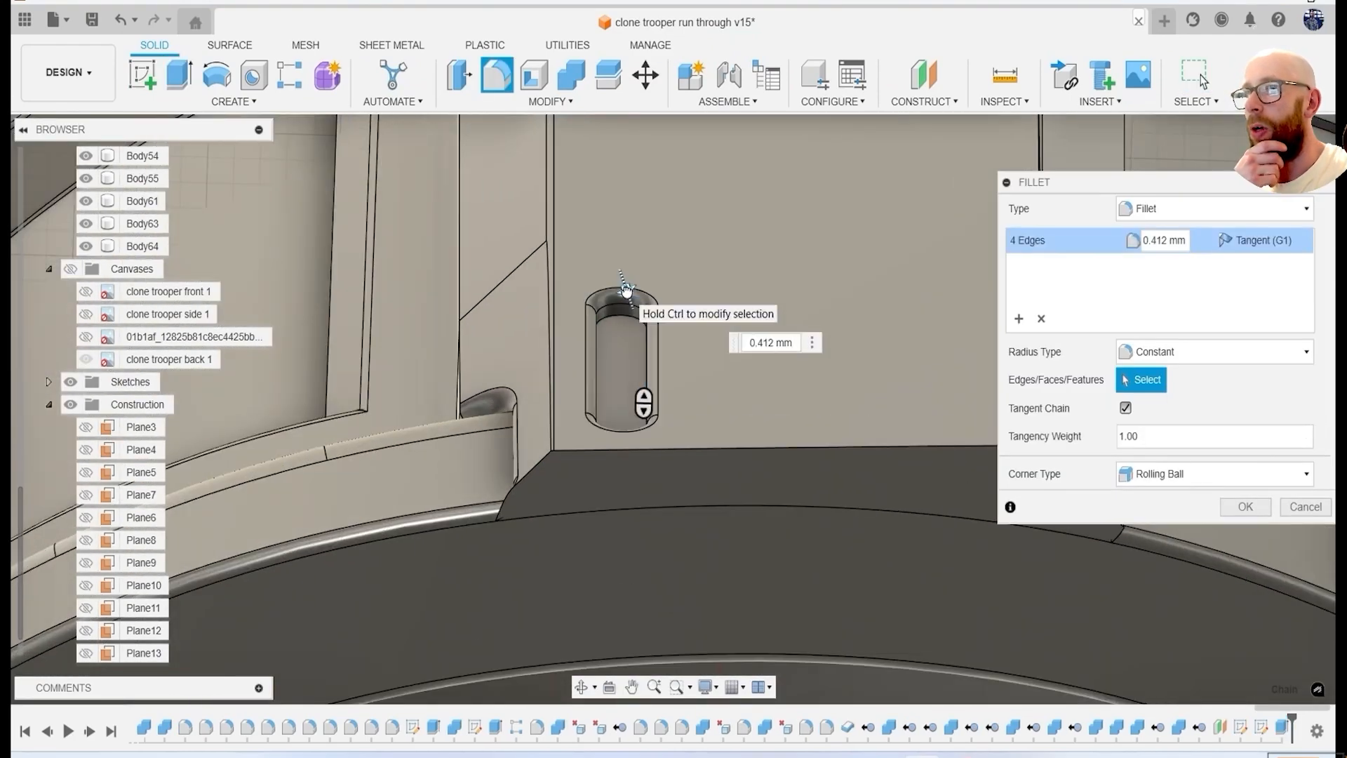
type(".3")
key("Return")
Pattern the slot cut and its fillet rearward along the side strip's lower edge, with four instances over an extent of 12.883 mm.
left_click(234, 101)
left_click(329, 487)
left_click(1261, 730)
left_click(1282, 728)
left_click(1227, 331)
scroll(966, 486, "down", 8)
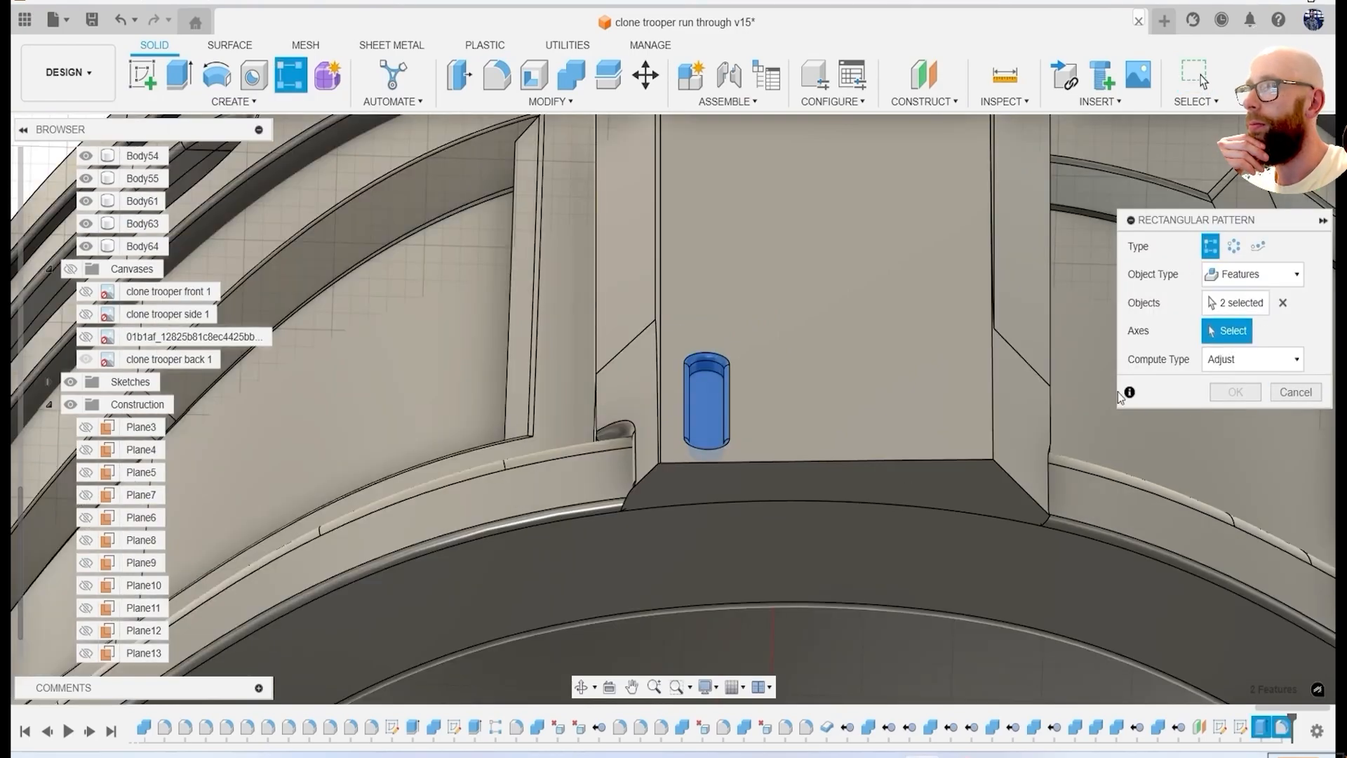
middle_click_drag(852, 495, 821, 413)
left_click(842, 546)
scroll(810, 355, "up", 5)
left_click_drag(734, 372, 873, 375)
key("Tab")
type("4")
key("Return")
Show the first side's slot sketch and start a new sketch on the outer face of the opposite side strip.
scroll(890, 532, "down", 8)
middle_click_drag(938, 563, 1039, 494, "shift")
left_click(1279, 165)
scroll(208, 165, "down", 1)
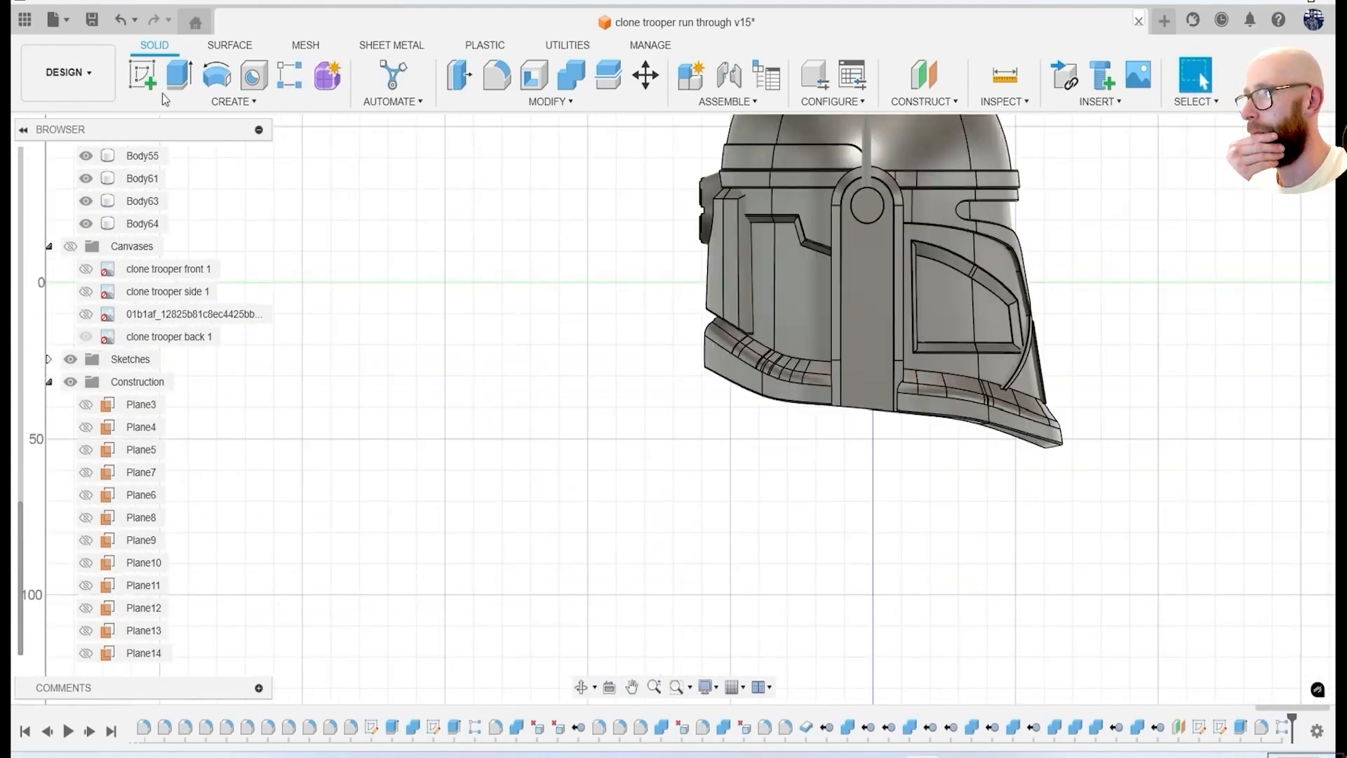
left_click(49, 382)
left_click(48, 626)
left_click(94, 607)
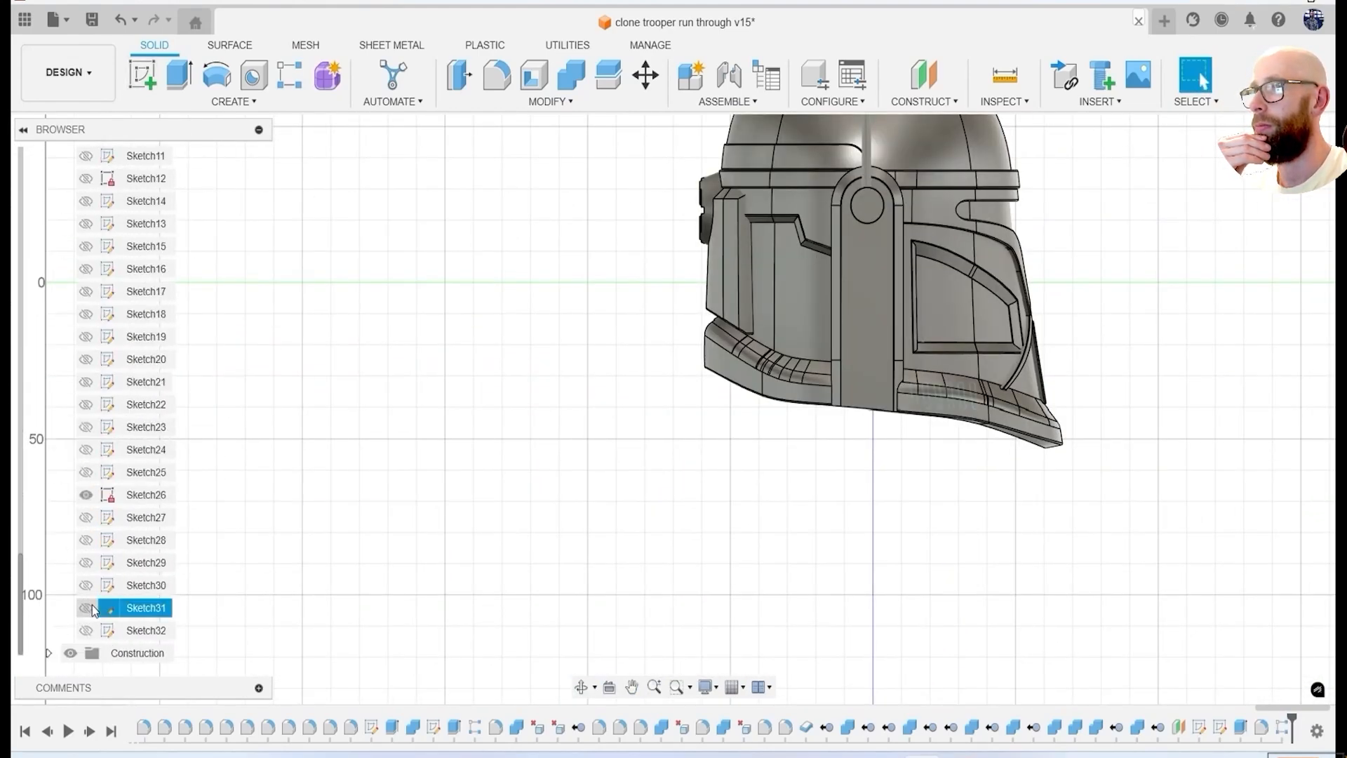
scroll(862, 383, "up", 5)
left_click(142, 75)
middle_click_drag(968, 190, 824, 400)
left_click(824, 400)
key("p")
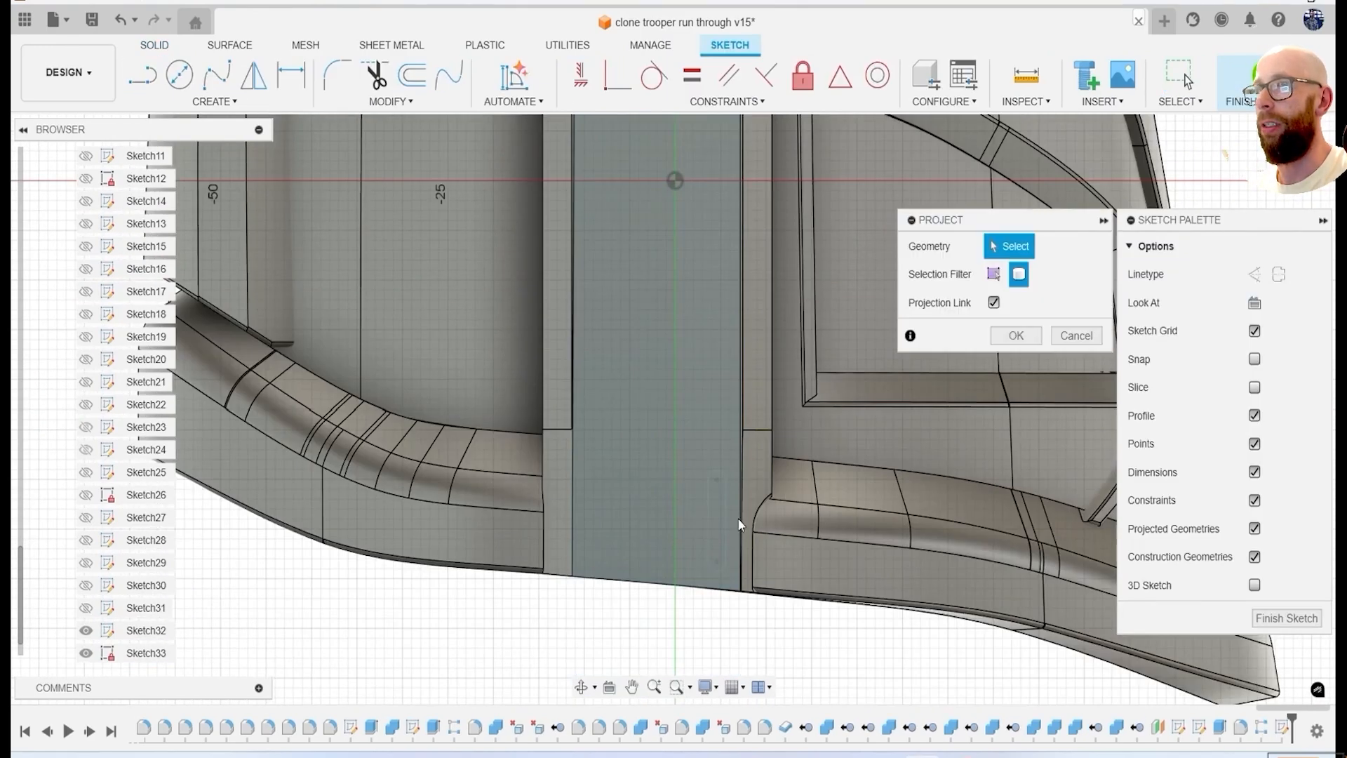
Draw a narrow vertical center-to-center slot near the lower front edge of the opposite side strip.
scroll(741, 525, "up", 2)
scroll(741, 526, "up", 2)
left_click(215, 102)
mouse_move(189, 237)
left_click(354, 235)
scroll(712, 502, "up", 1)
left_click(701, 447)
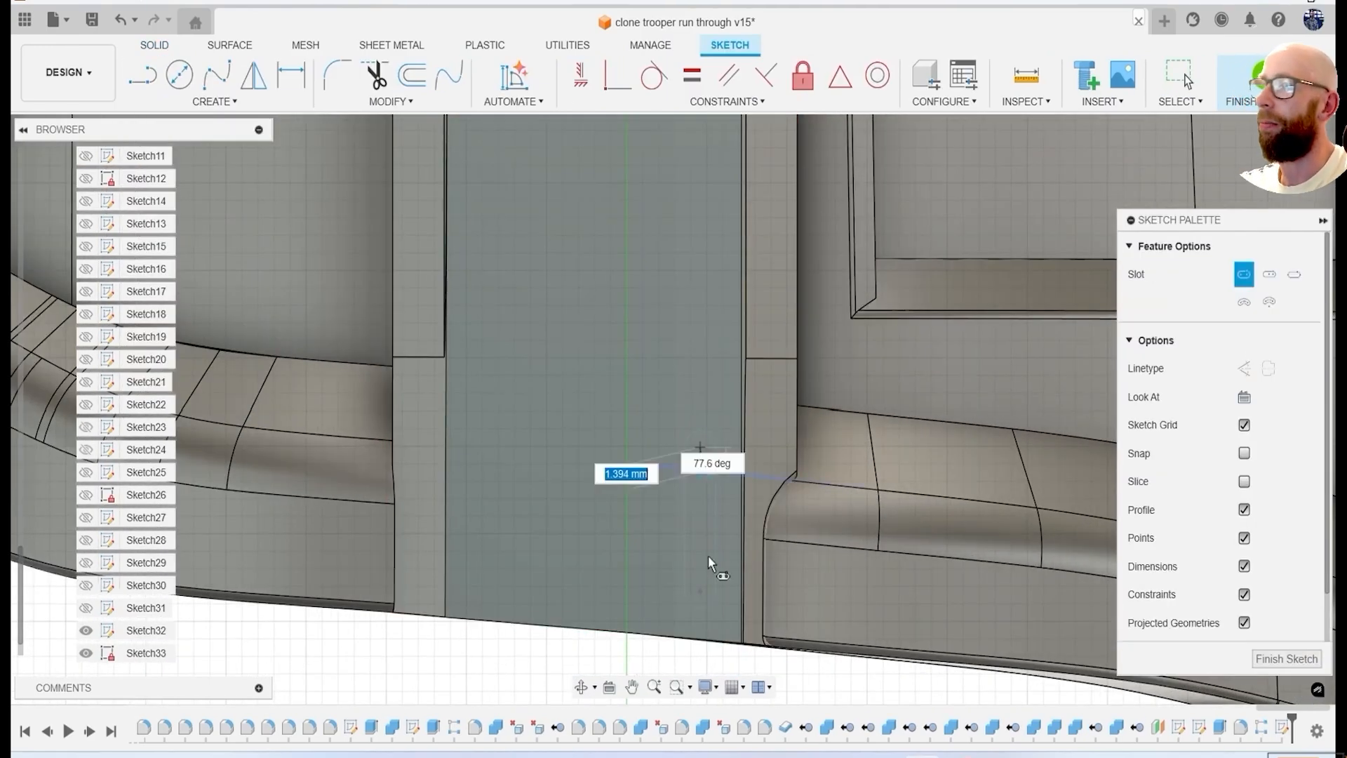
left_click(714, 608)
Cut the slot profile into the opposite side strip and fillet the recess edges, using the first side's features as reference.
key("e")
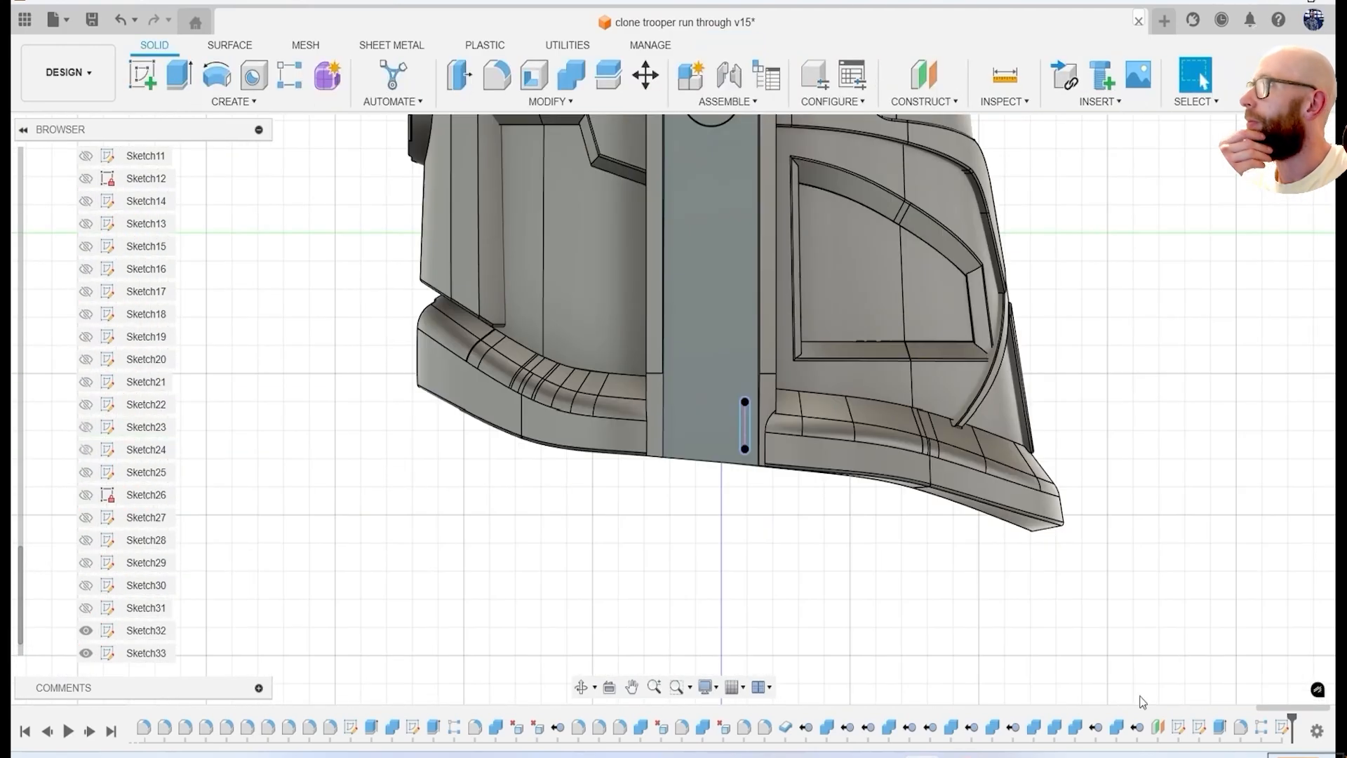
right_click(1201, 728)
left_click(1212, 520)
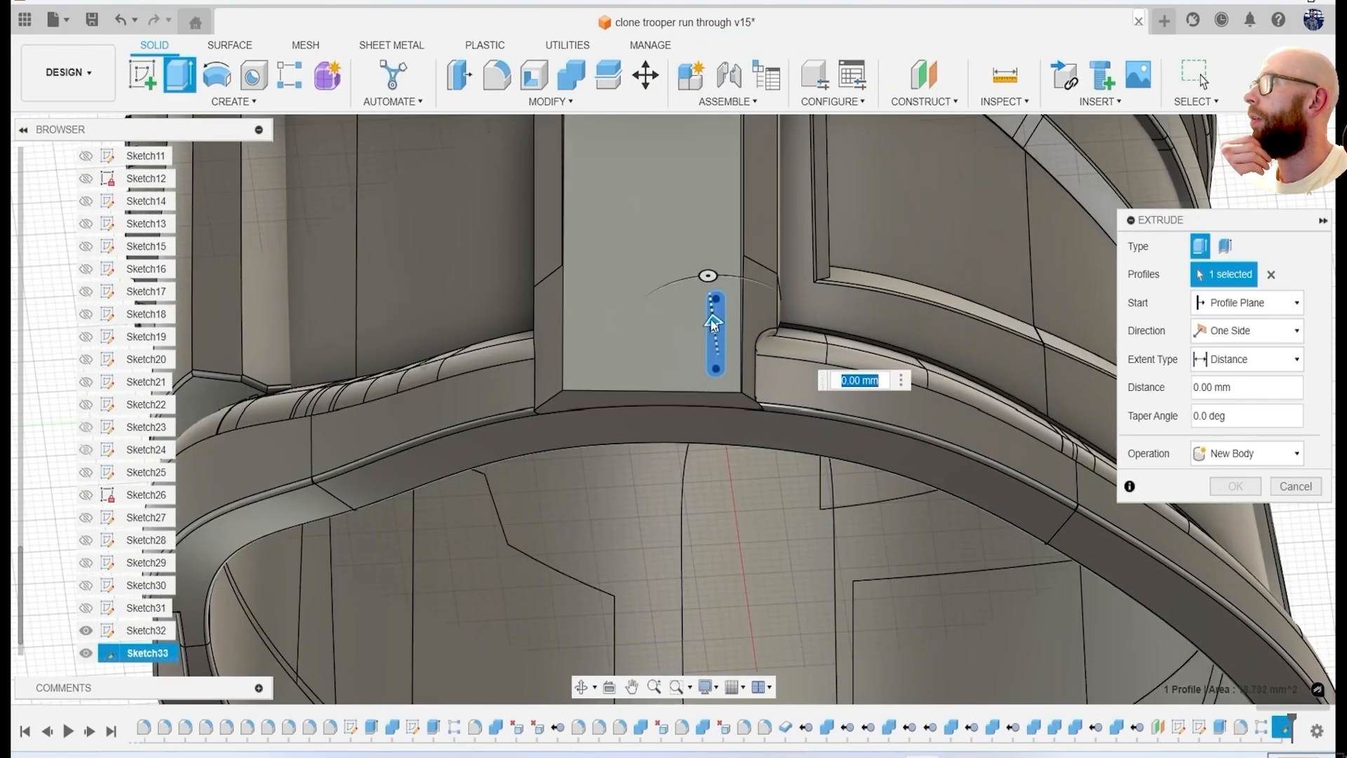
left_click(1235, 515)
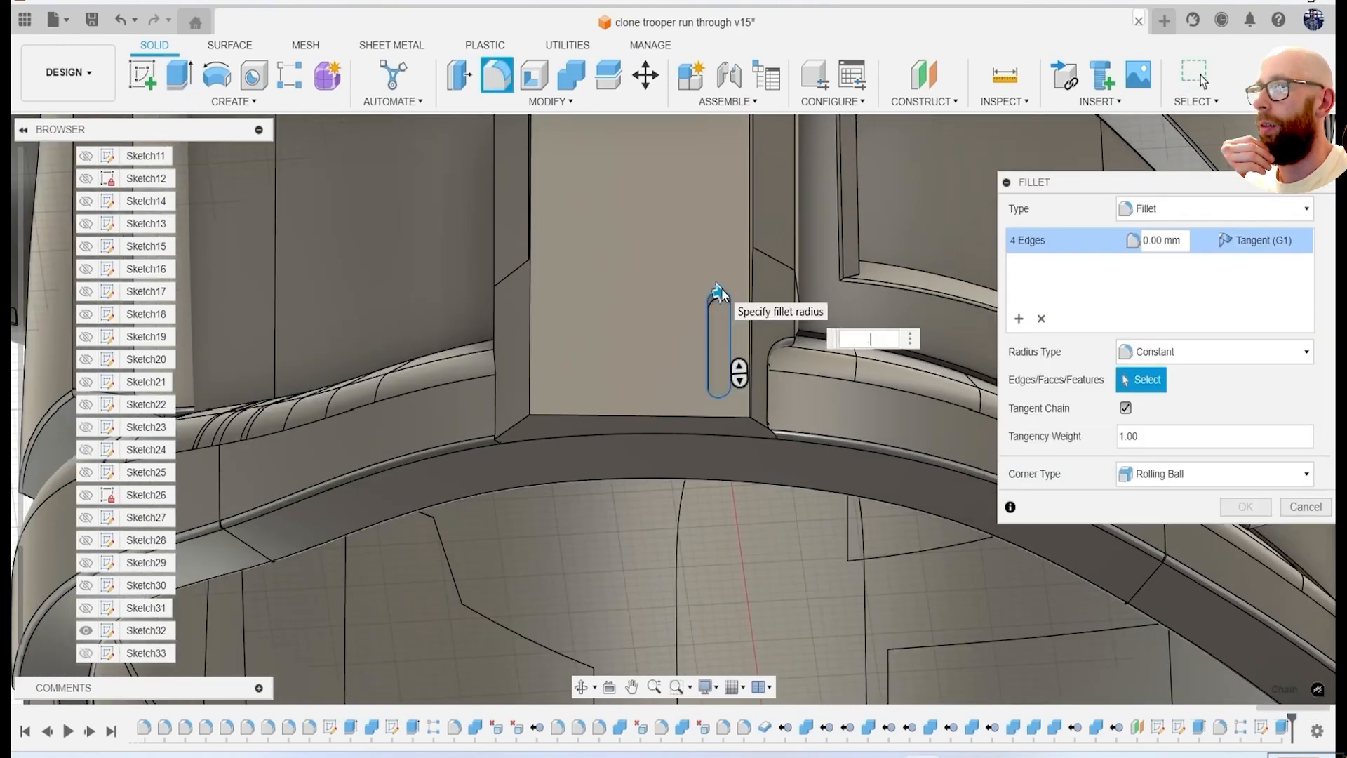
left_click(1256, 491)
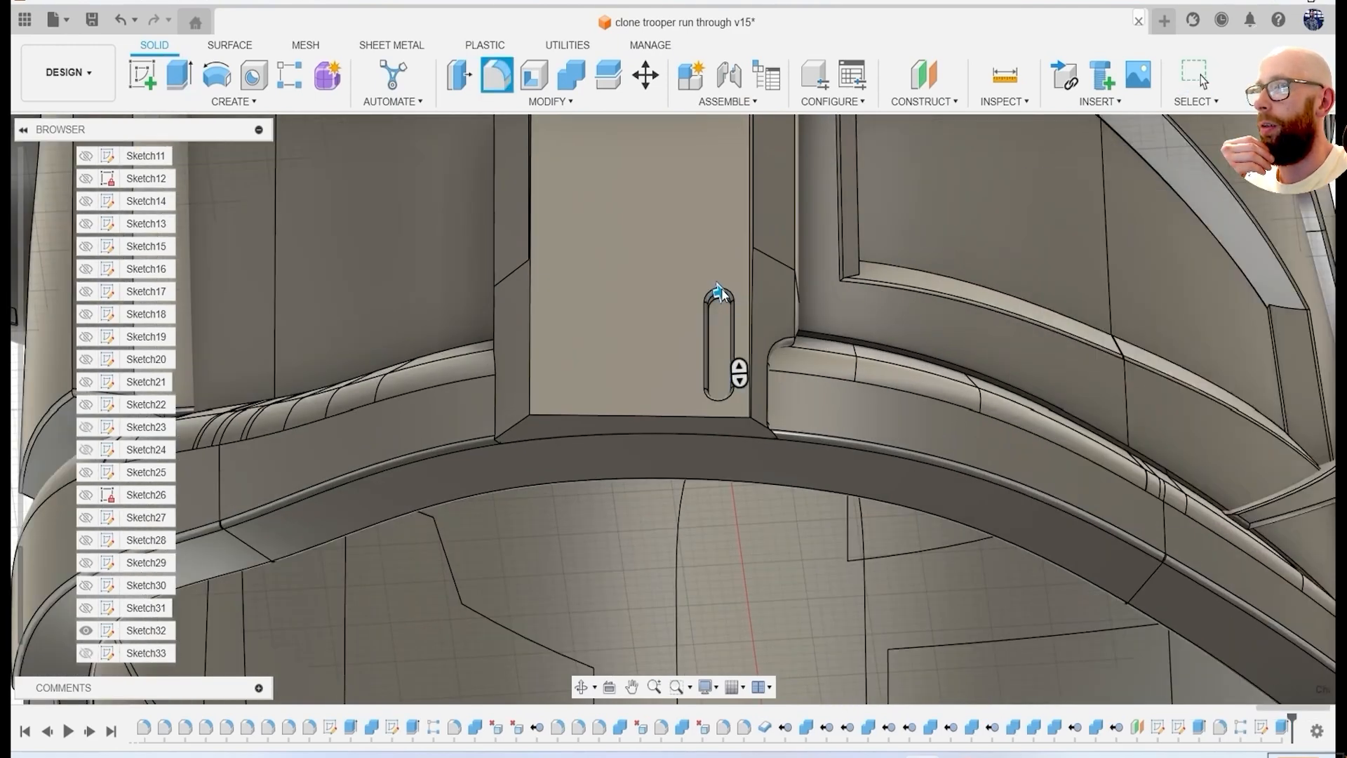
Pattern this slot cut and fillet rearward along the strip's lower edge over 12.883 mm, making four slots as in the first side's pattern.
double_click(1222, 727)
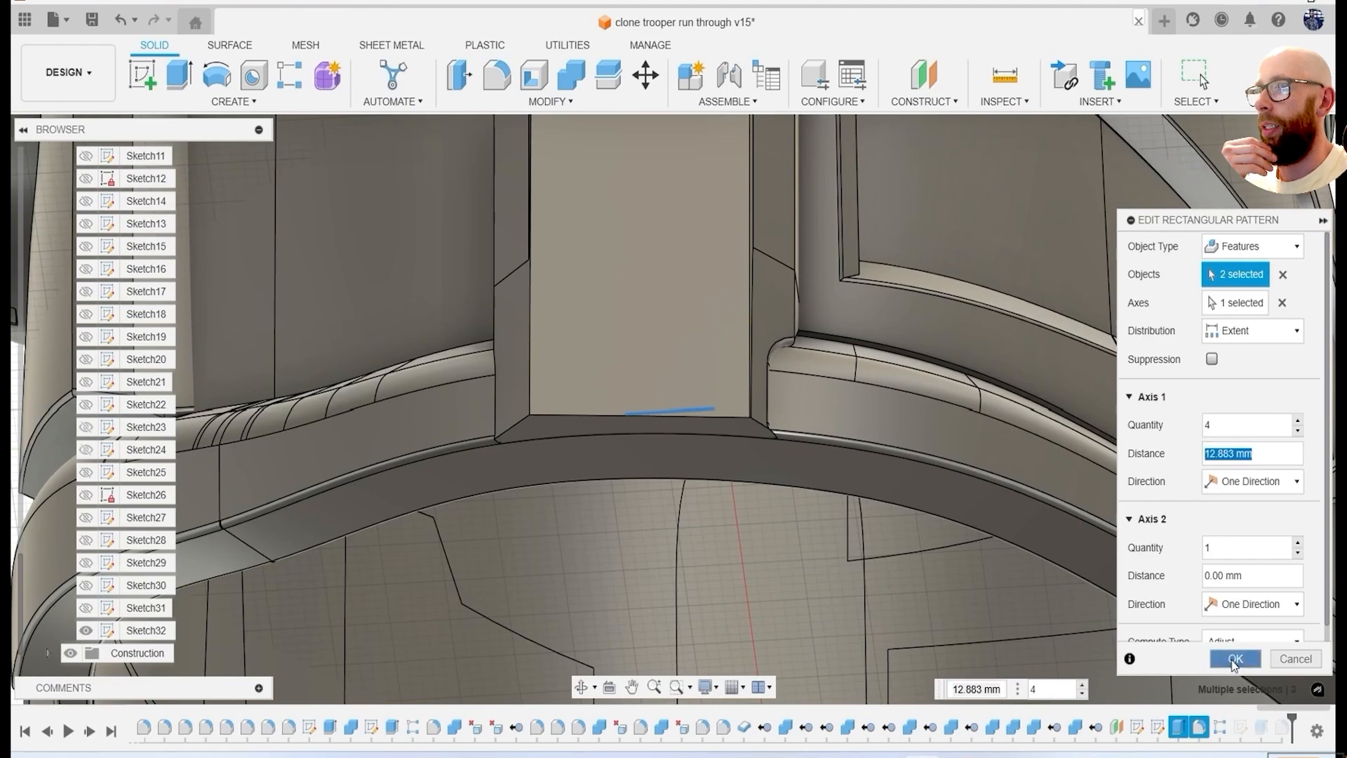
left_click(1234, 659)
left_click(234, 101)
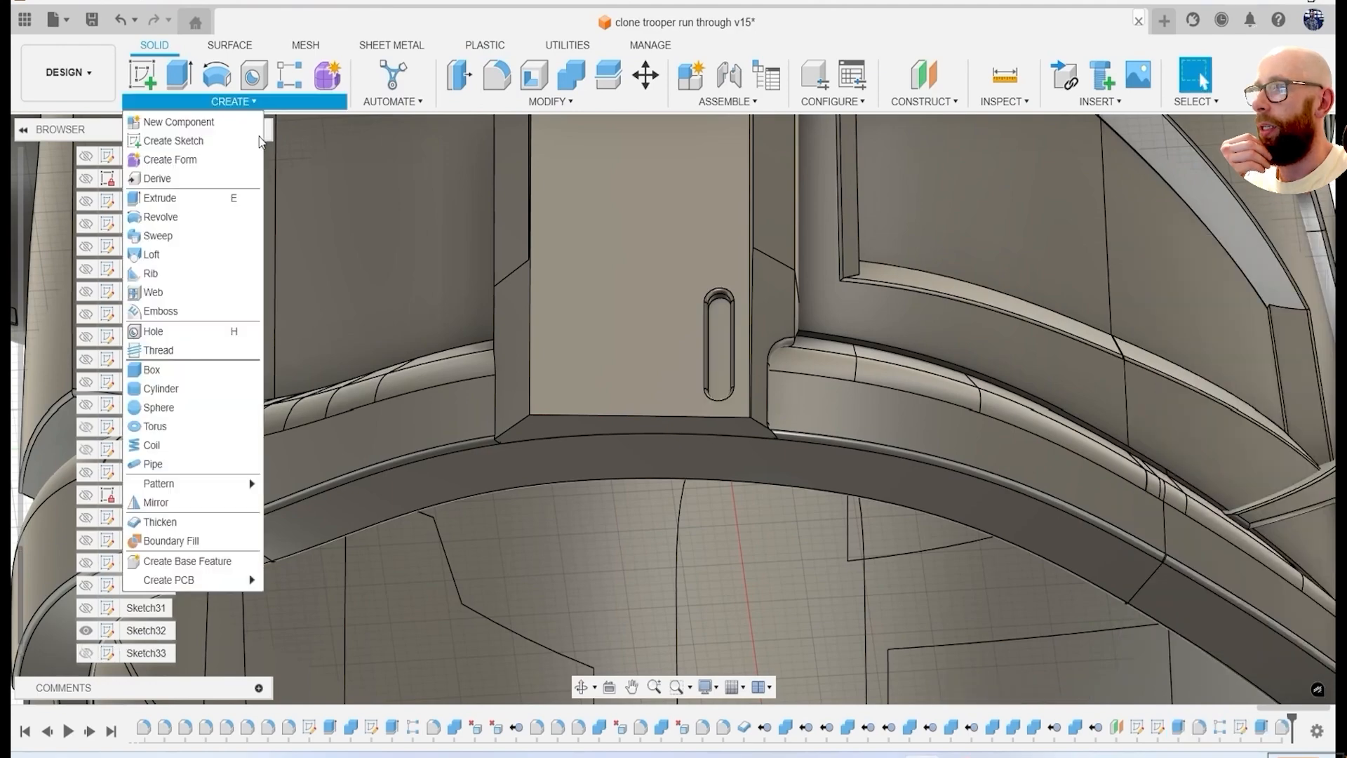
mouse_move(210, 484)
left_click(323, 481)
scroll(765, 407, "down", 5)
left_click(1227, 331)
left_click(703, 403)
scroll(744, 393, "up", 4)
left_click_drag(742, 379, 644, 384)
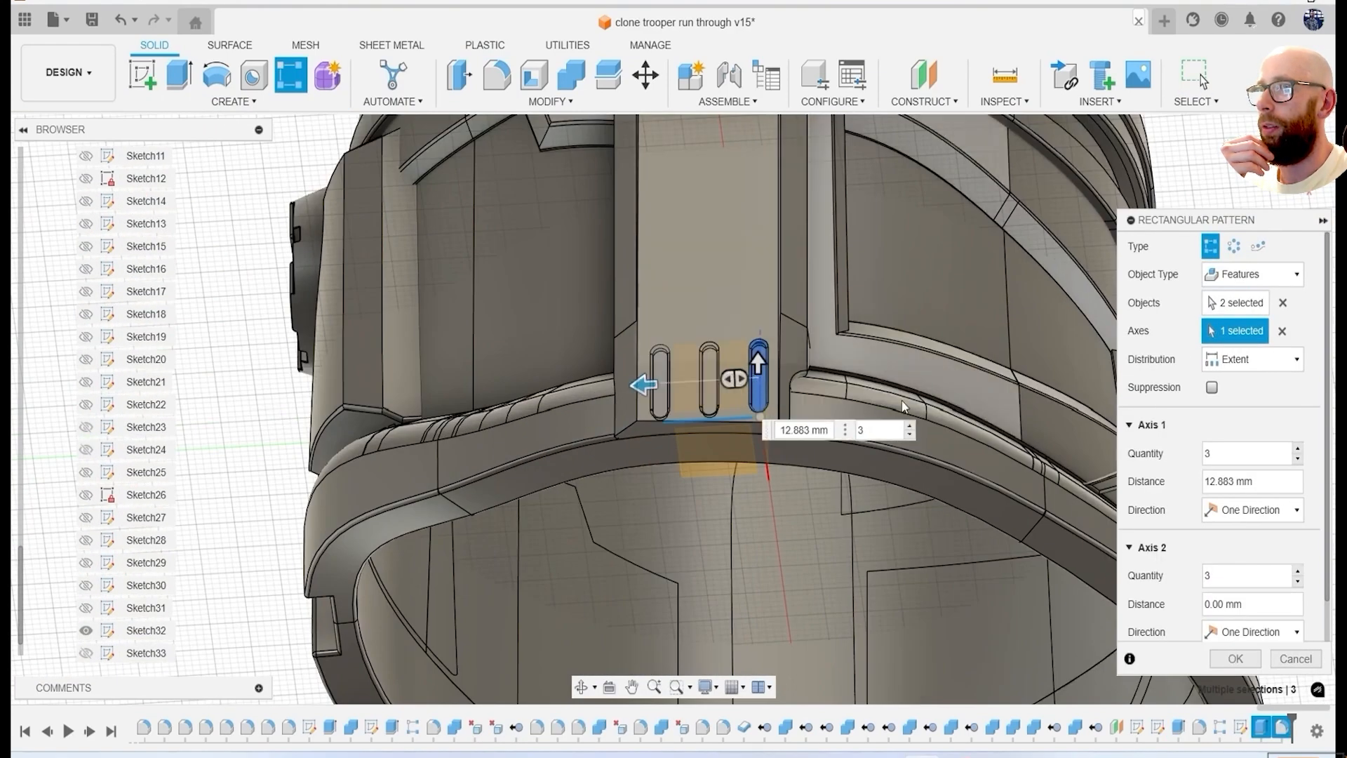
middle_click_drag(821, 554, 636, 516, "shift")
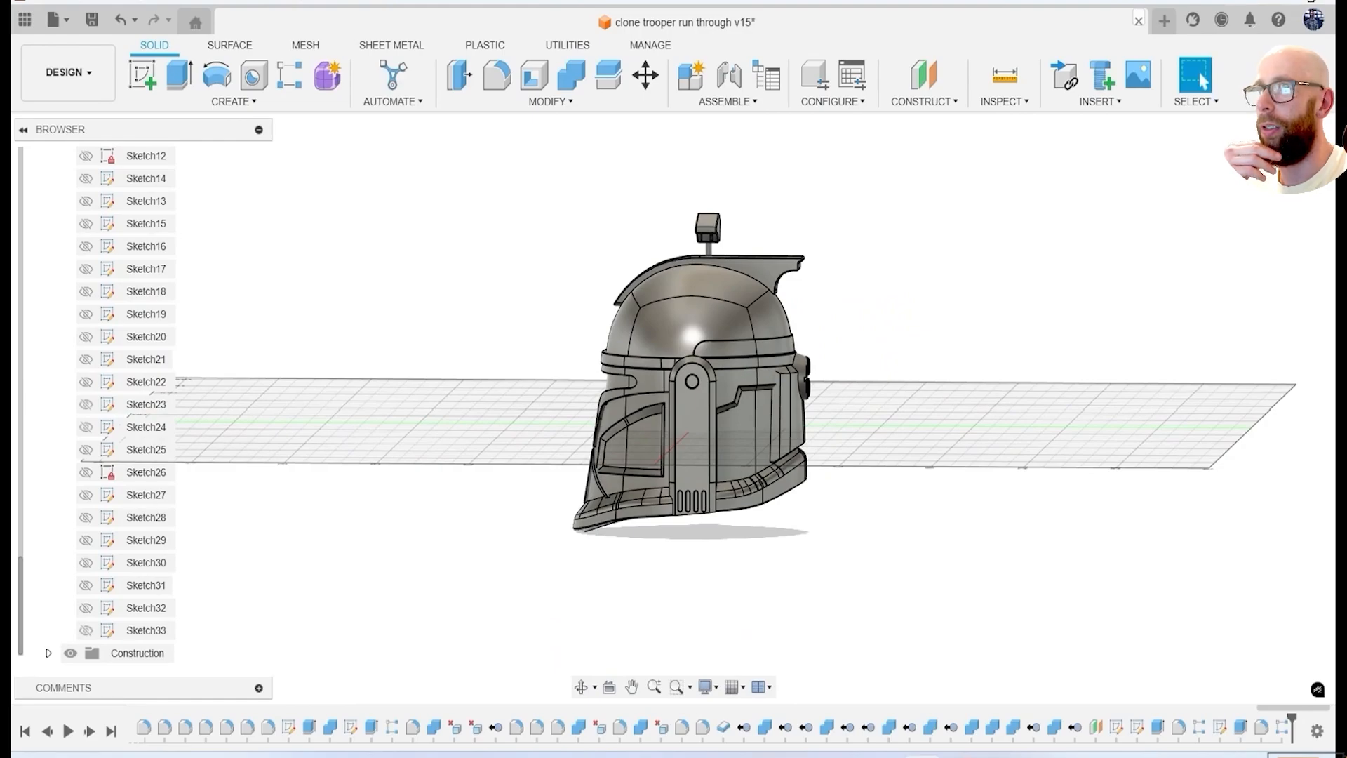
Save the helmet design and export it as an FBX file named clone trooper run through v15.
middle_click_drag(597, 152, 548, 408, "shift")
scroll(548, 407, "down", 1)
left_click(92, 20)
left_click(733, 464)
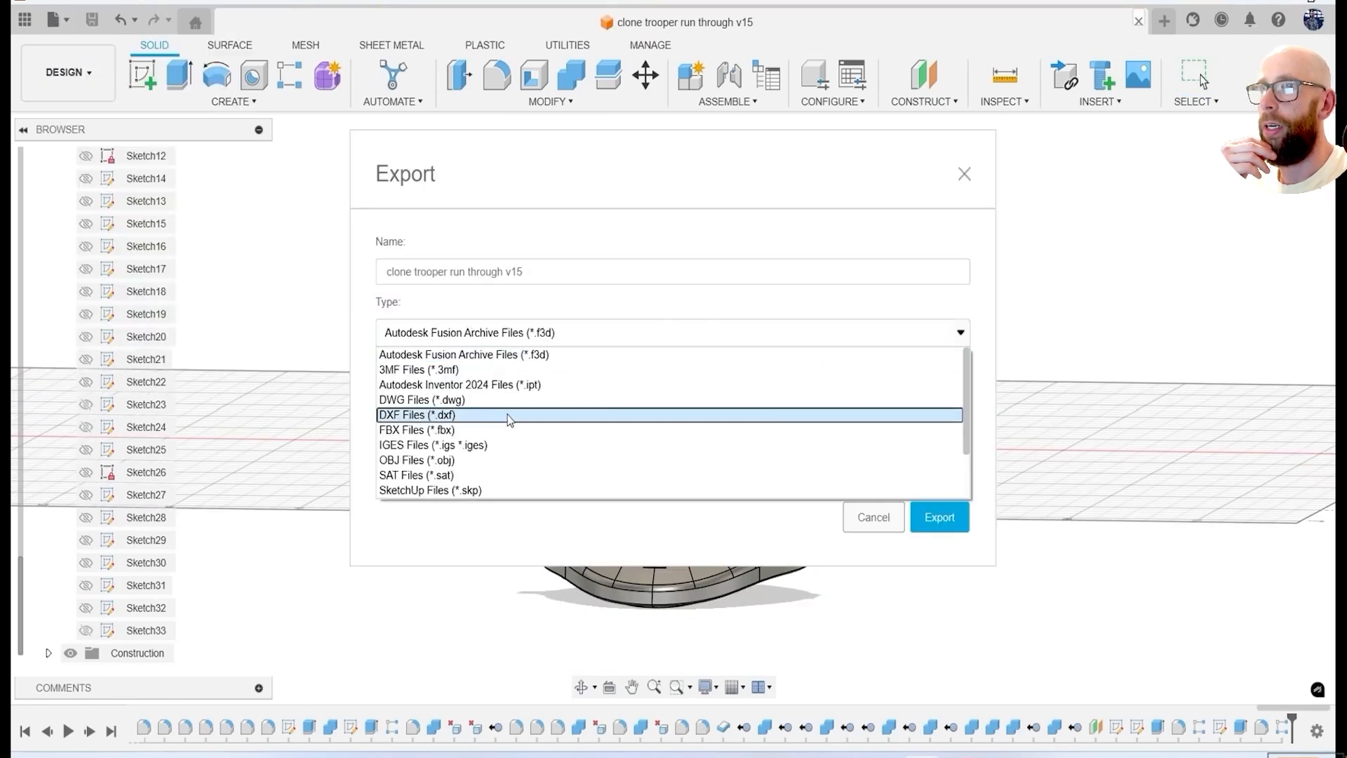
left_click(508, 412)
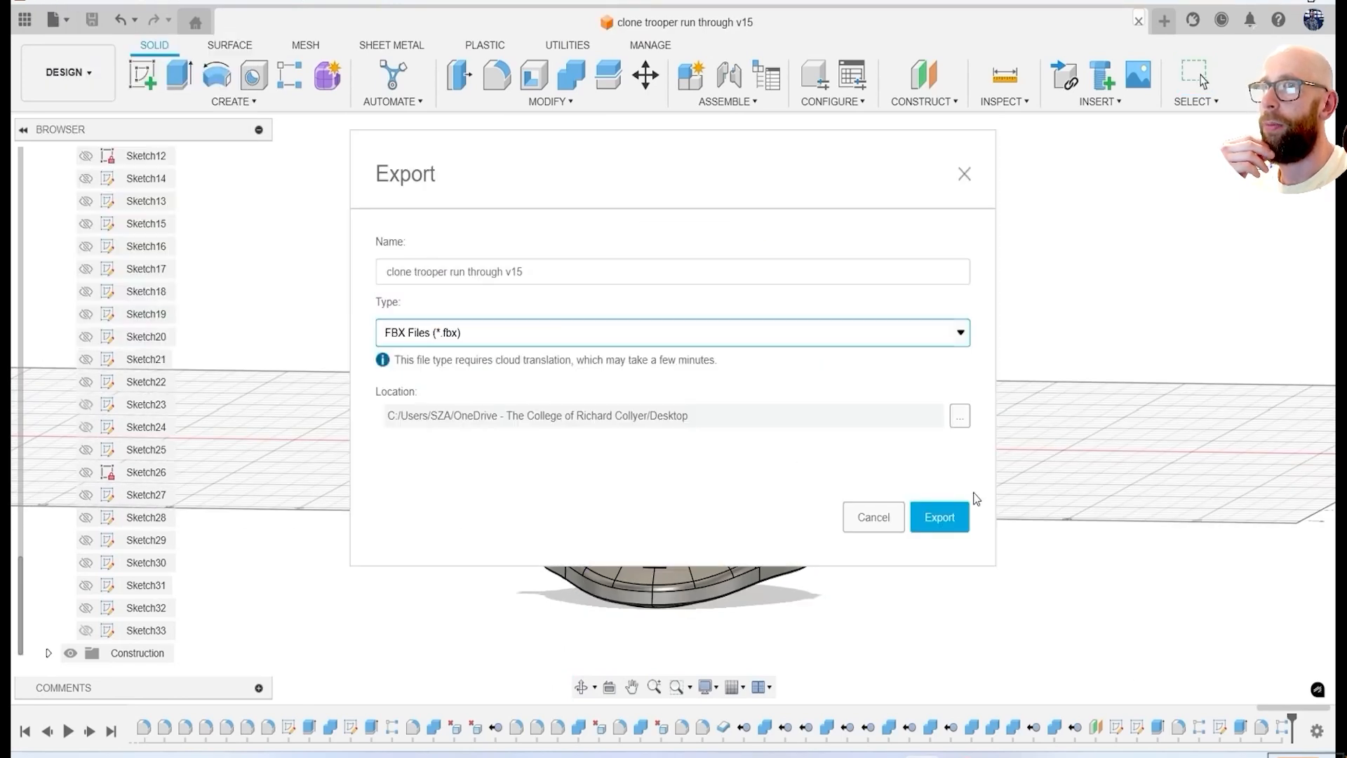
left_click(939, 517)
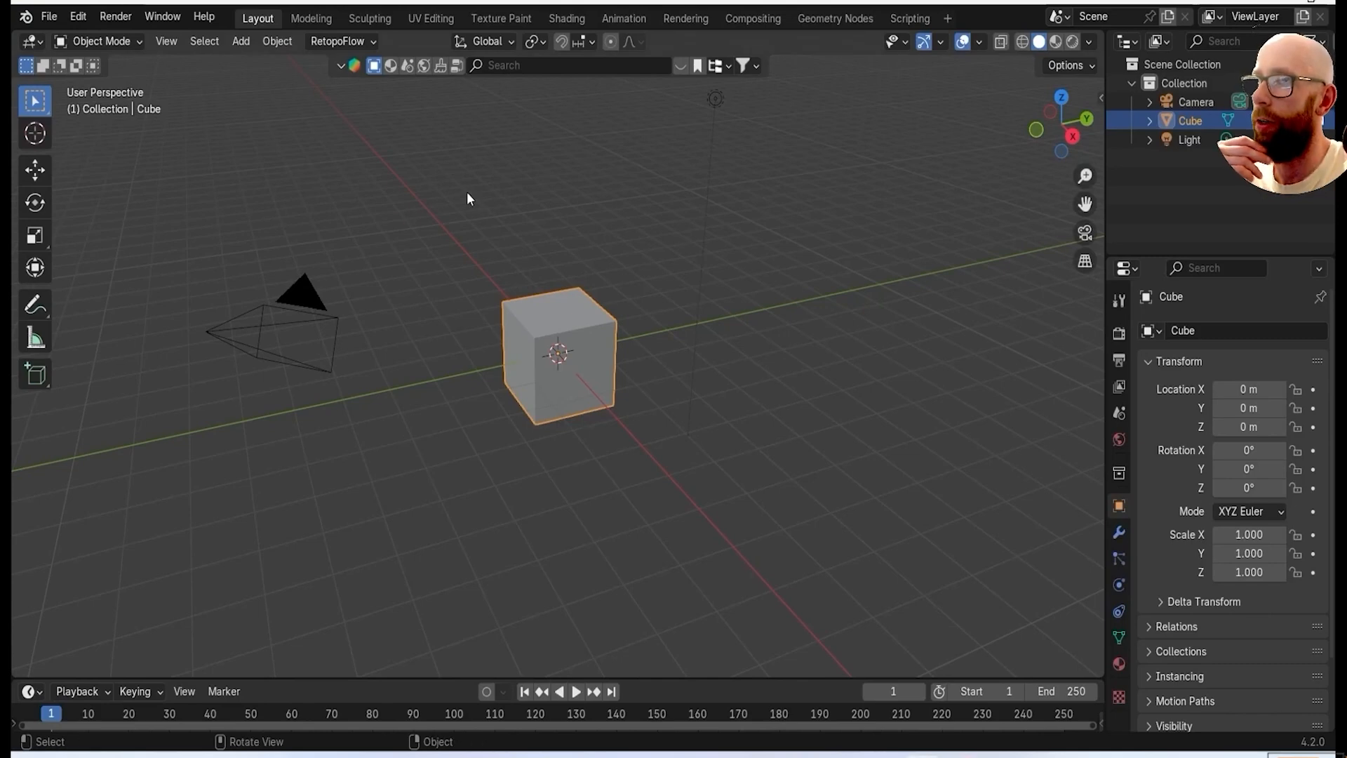
Switch to Blender and delete all default objects from the scene.
key("a")
key("x")
left_click(466, 192)
Import the exported clone trooper FBX file into the empty scene.
left_click(49, 16)
mouse_move(105, 279)
left_click(343, 453)
double_click(583, 365)
Rotate the imported helmet 90 degrees about the X axis.
scroll(567, 384, "up", 8)
type("rx90")
key("Return")
scroll(541, 379, "down", 4)
middle_click_drag(515, 382, 577, 368)
Move the helmet along Z so its base sits on the grid floor, and deselect it.
key("KP_1")
scroll(579, 369, "up", 9)
key("g")
key("z")
left_click(596, 295)
left_click(717, 358)
middle_click_drag(603, 309, 674, 352)
scroll(717, 358, "down", 3)
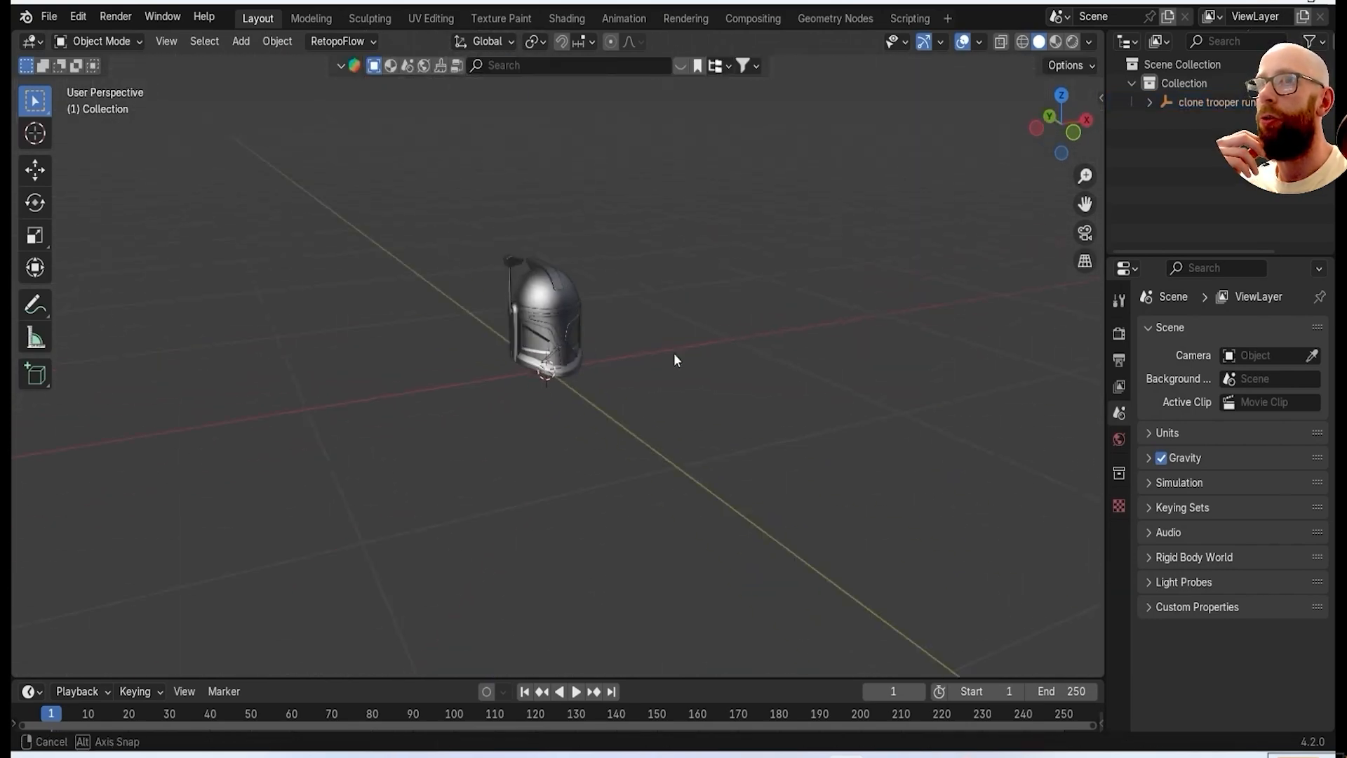
Add an area light at the origin and raise it along Z above the helmet.
key("shift+a")
mouse_move(702, 590)
left_click(779, 642)
key("g")
key("z")
left_click(592, 330)
Move the area light out to the helmet's antenna side and rotate it about -84 degrees around Y to face the helmet.
key("grave")
left_click(482, 276)
key("g")
left_click(353, 320)
key("r")
left_click(492, 151)
Add a second area light and move it along Y to about 1.03 m behind the helmet.
middle_click_drag(593, 257, 671, 421)
key("grave")
left_click(675, 338)
key("shift+a")
mouse_move(666, 355)
left_click(744, 409)
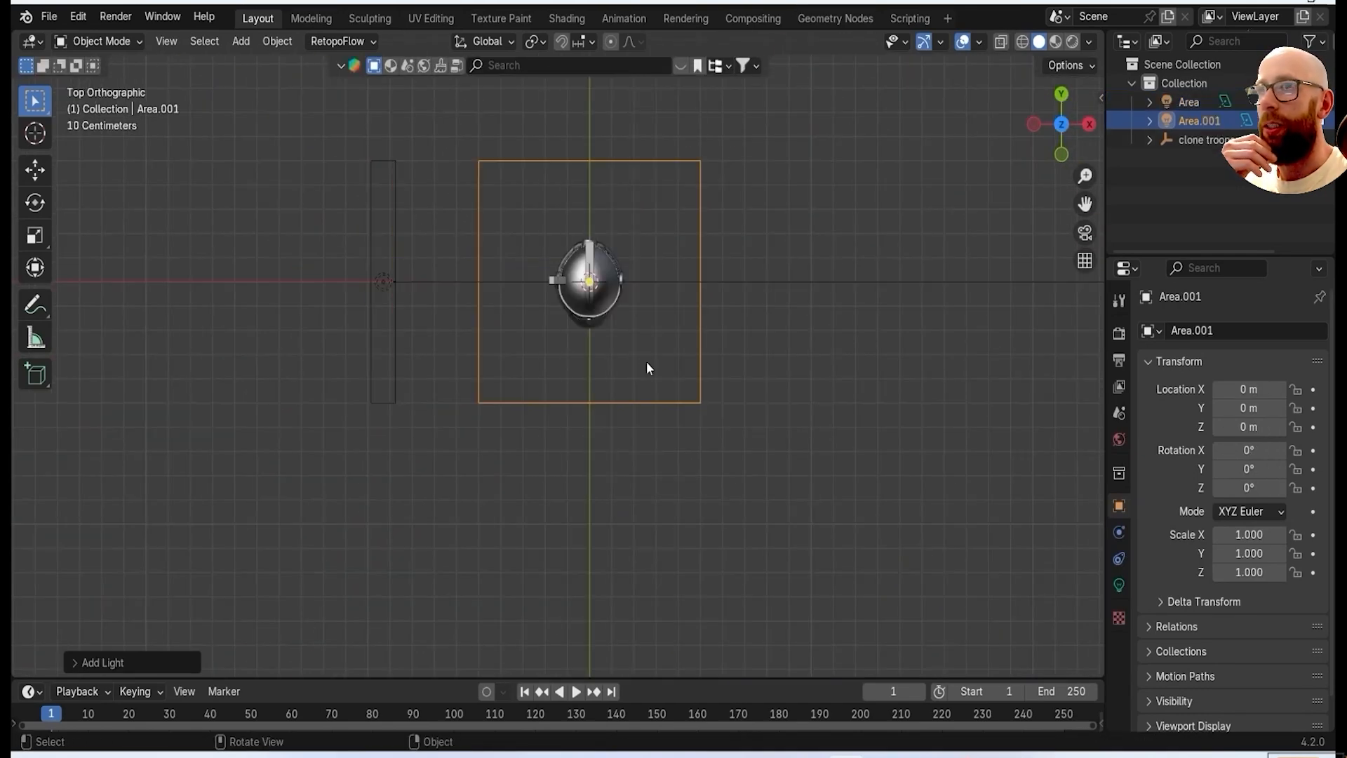
key("g")
key("y")
left_click(637, 134)
Rotate the second area light -90 degrees about X, raise it to about 0.23 m on Z, and deselect it.
middle_click_drag(638, 133, 627, 355)
type("rx-90")
left_click(628, 356)
mouse_move(602, 439)
middle_mouse_down()
mouse_move(577, 399)
mouse_move(457, 403)
middle_mouse_up()
key("g")
key("z")
left_click(581, 369)
left_click(858, 219)
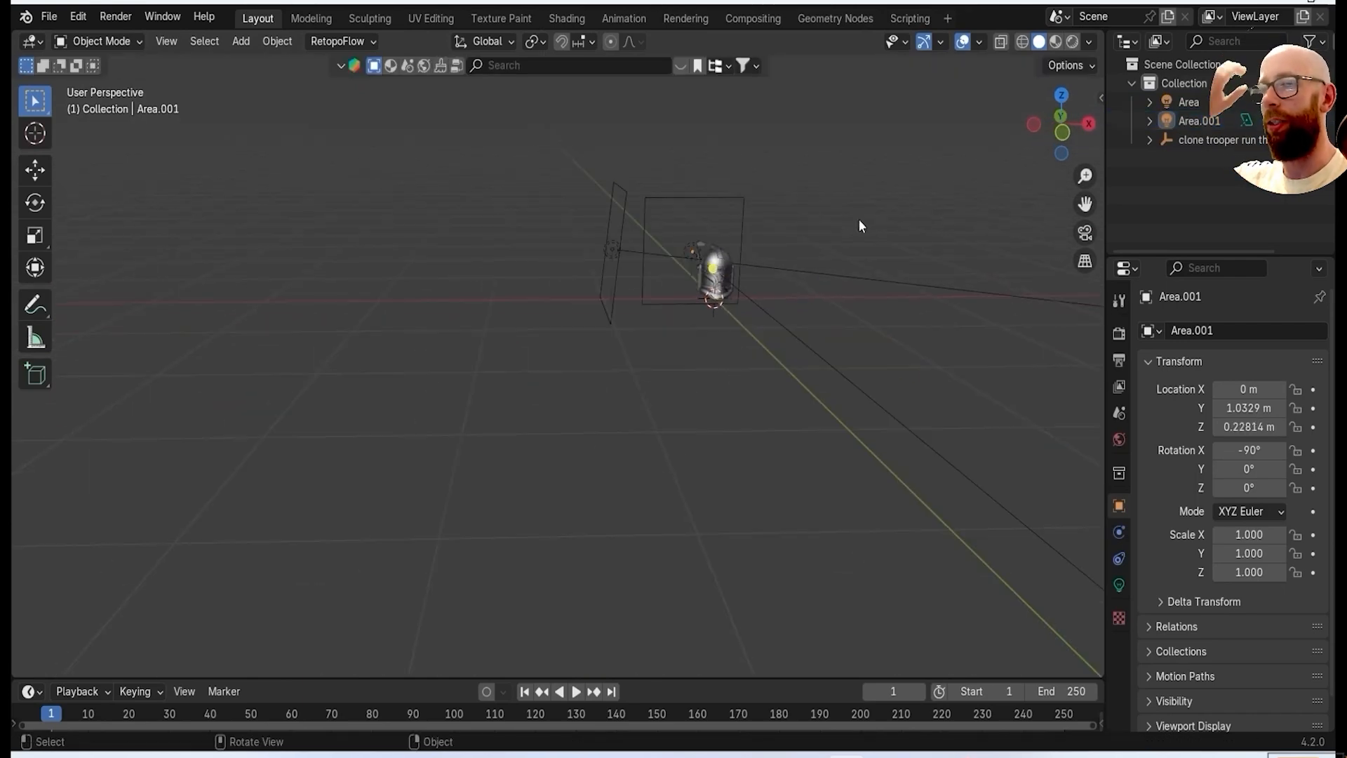
Switch the viewport to rendered shading and inspect the lighting on the helmet.
left_click(1071, 43)
scroll(657, 294, "up", 7)
mouse_move(657, 295)
middle_mouse_down()
mouse_move(606, 336)
mouse_move(621, 333)
middle_mouse_up()
scroll(621, 332, "down", 6)
mouse_move(693, 196)
middle_mouse_down()
mouse_move(687, 170)
mouse_move(668, 271)
middle_mouse_up()
Move the area light behind the helmet slightly farther back.
key("KP_7")
left_click(605, 177)
key("g")
left_click(611, 143)
Move the antenna-side area light farther away from the helmet and scale it up.
left_click(424, 363)
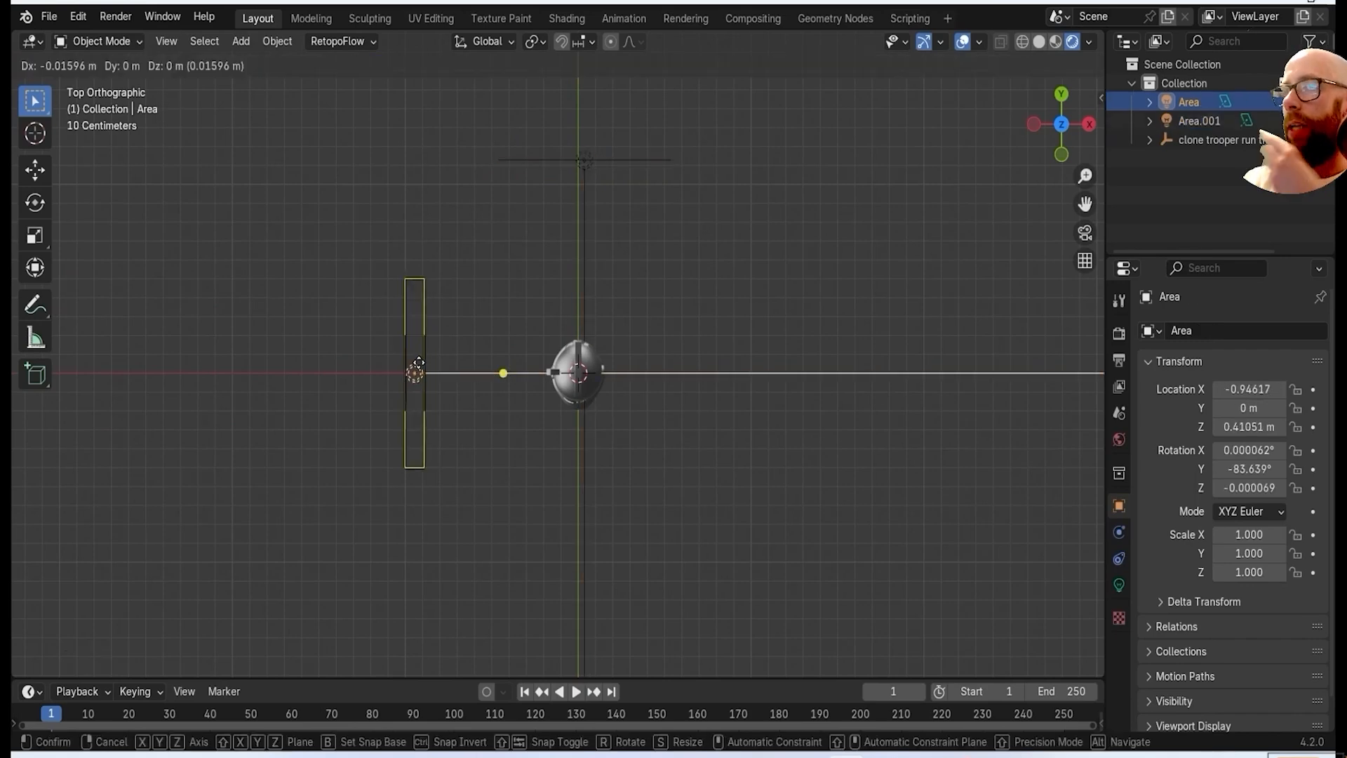
key("g")
left_click(364, 367)
key("s")
left_click(401, 380)
Set the render engine to Cycles with GPU Compute and limit the viewport's max samples to 50.
middle_click_drag(590, 502, 593, 430)
scroll(625, 396, "up", 7)
scroll(592, 429, "down", 5)
left_click(1120, 334)
left_click(1274, 331)
left_click(1261, 389)
left_click(1240, 377)
left_click(1252, 393)
left_click(1274, 502)
type("50")
key("Return")
Duplicate the antenna-side area light about 3.3 m along X and rotate the copy 180 degrees around Z.
middle_click_drag(866, 484, 474, 429)
scroll(457, 355, "down", 4)
key("KP_7")
key("shift+d")
key("x")
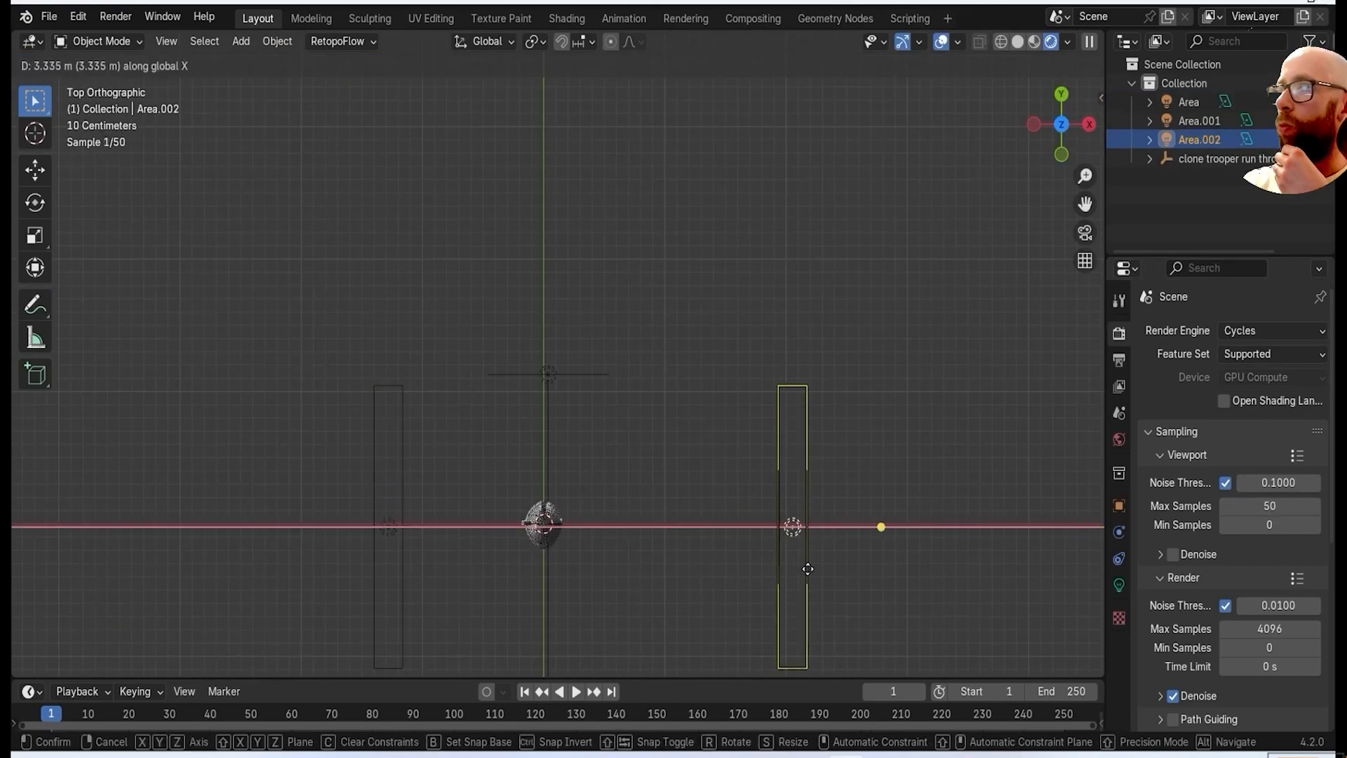
left_click(803, 570)
type("rz180")
key("Return")
Move the duplicated area light diagonally in front of the helmet and rotate it to face the helmet.
middle_click_drag(636, 520, 591, 451)
scroll(652, 514, "up", 3)
middle_click_drag(591, 451, 571, 444)
scroll(572, 444, "up", 2)
scroll(571, 444, "up", 1)
scroll(716, 402, "down", 2)
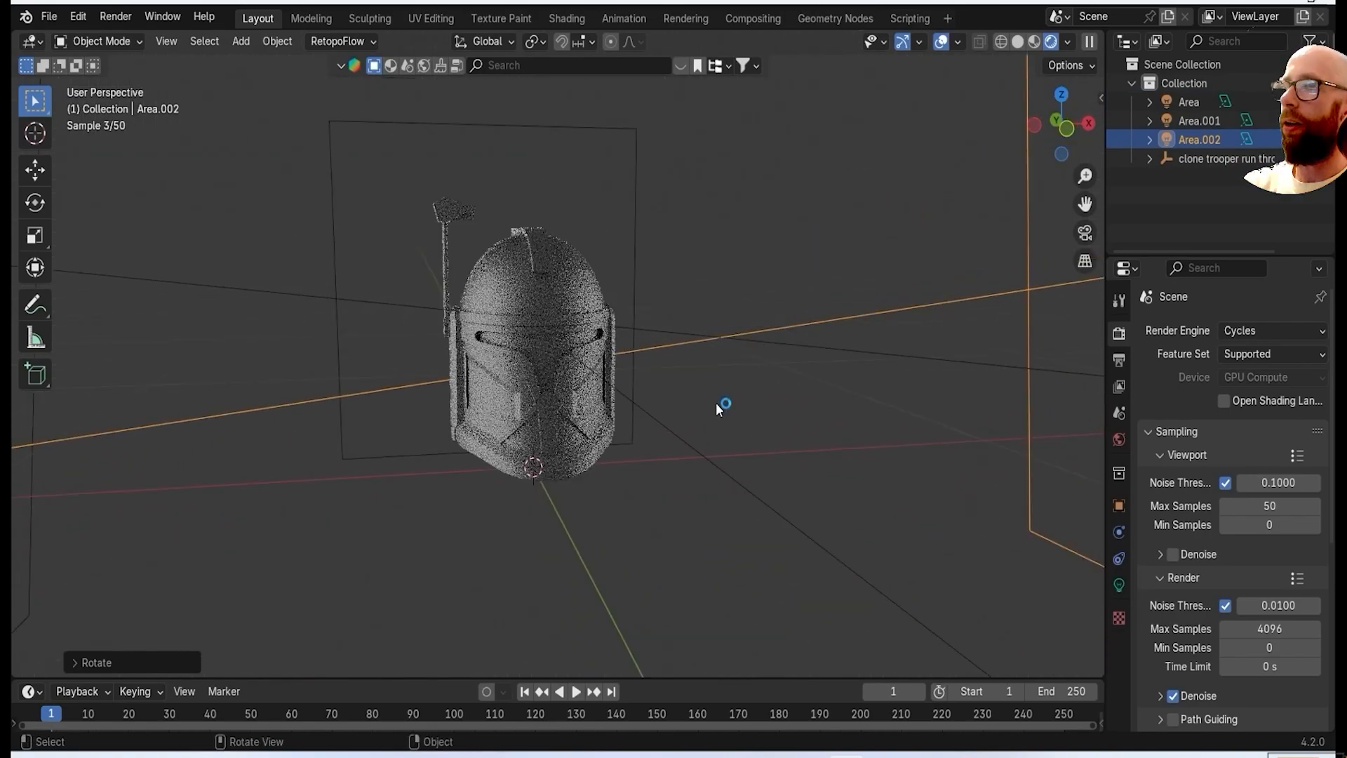
key("KP_7")
scroll(638, 407, "down", 6)
key("g")
left_click(852, 559)
key("r")
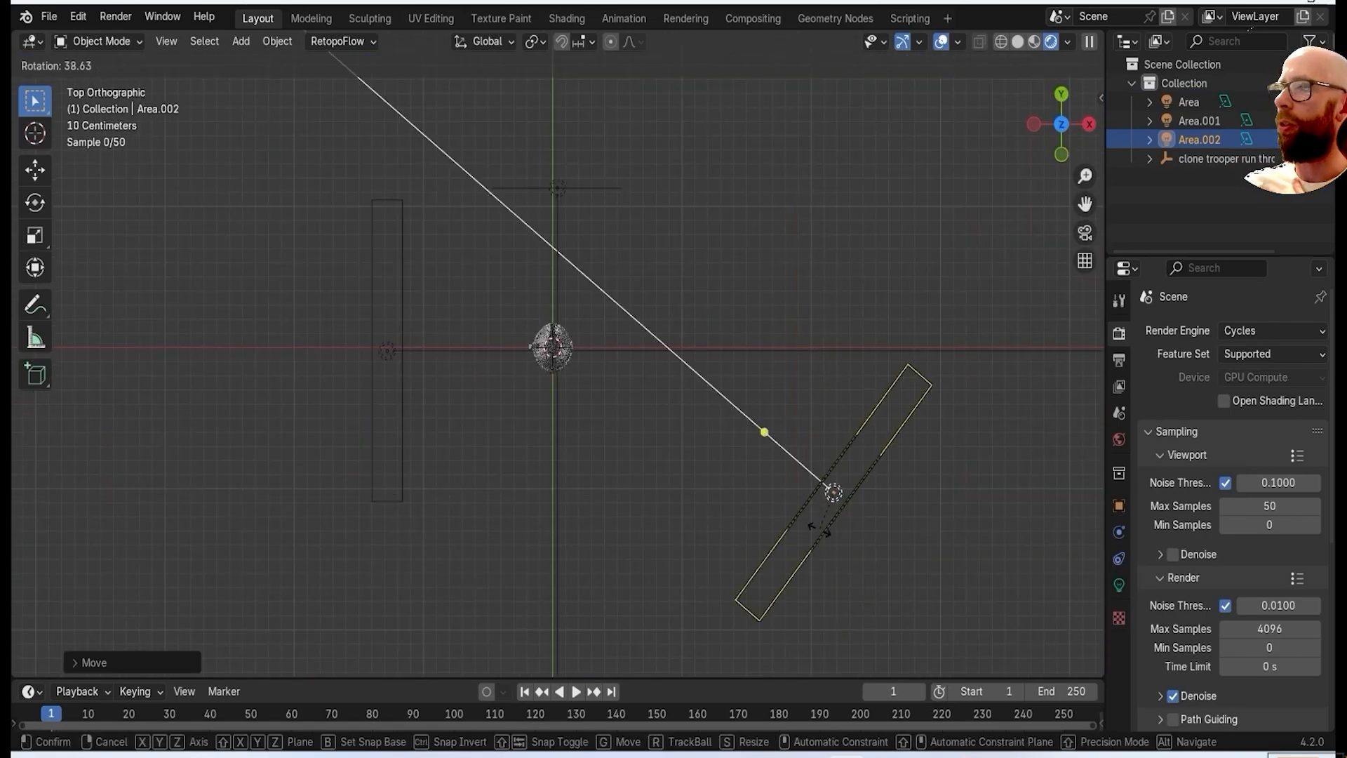
left_click(829, 537)
Add a camera and align it to a three-quarter front view of the helmet.
middle_click_drag(829, 537, 584, 340)
left_click(563, 291)
middle_click_drag(741, 550, 579, 452)
scroll(658, 496, "up", 4)
scroll(683, 487, "up", 2)
middle_click_drag(684, 487, 659, 460, "shift")
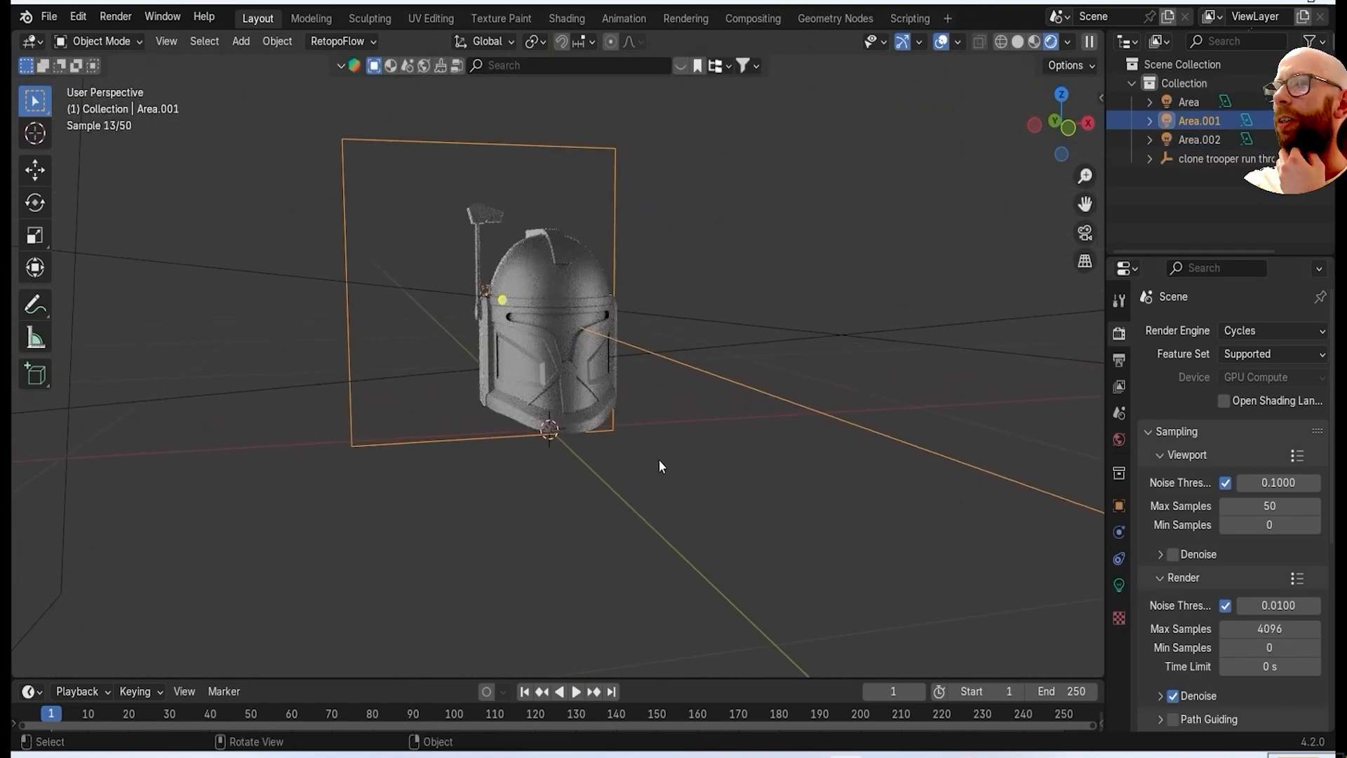
key("shift+a")
left_click(654, 512)
key("ctrl+alt+KP_0")
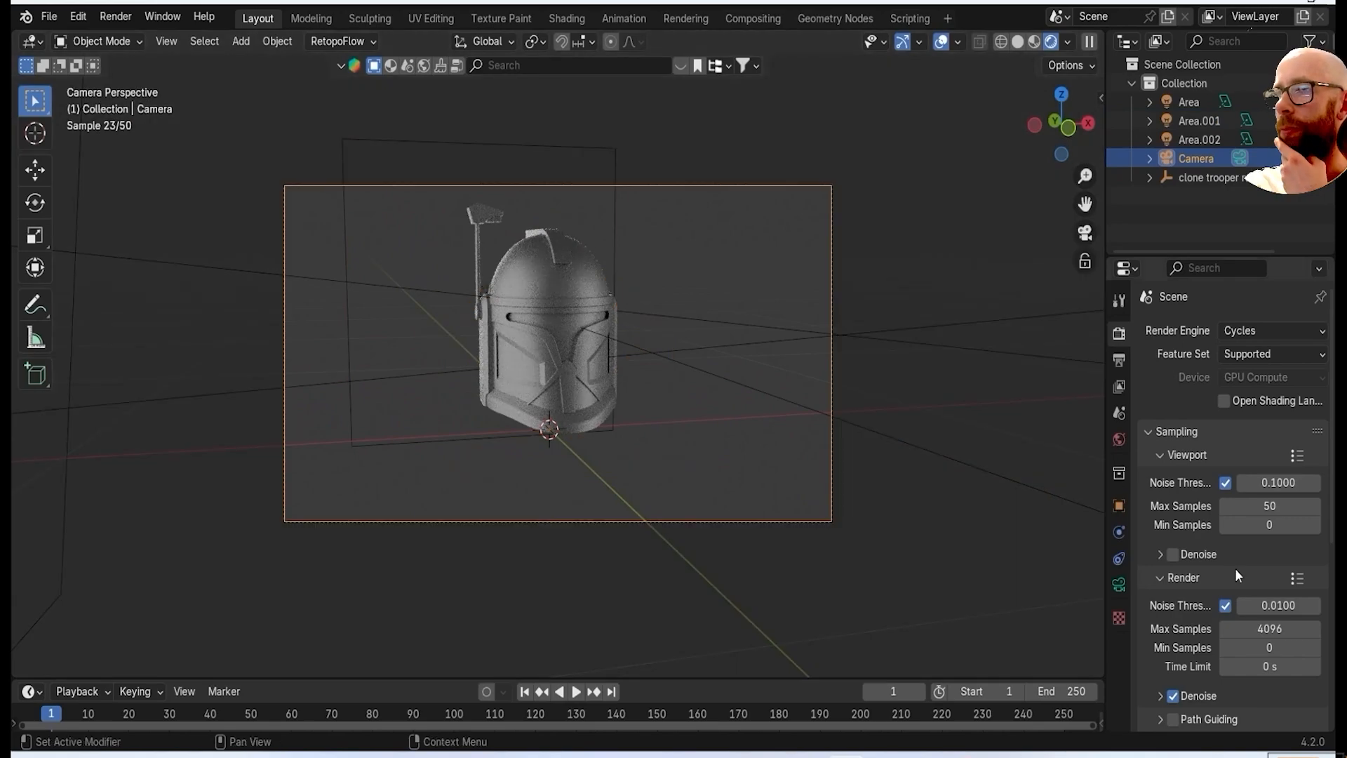
Set the camera's lens shift to -0.040 in X and 0.060 in Y.
left_click(1119, 585)
mouse_move(1263, 470)
left_mouse_down()
mouse_move(1276, 489)
mouse_move(1263, 489)
left_mouse_up()
scroll(658, 442, "up", 4)
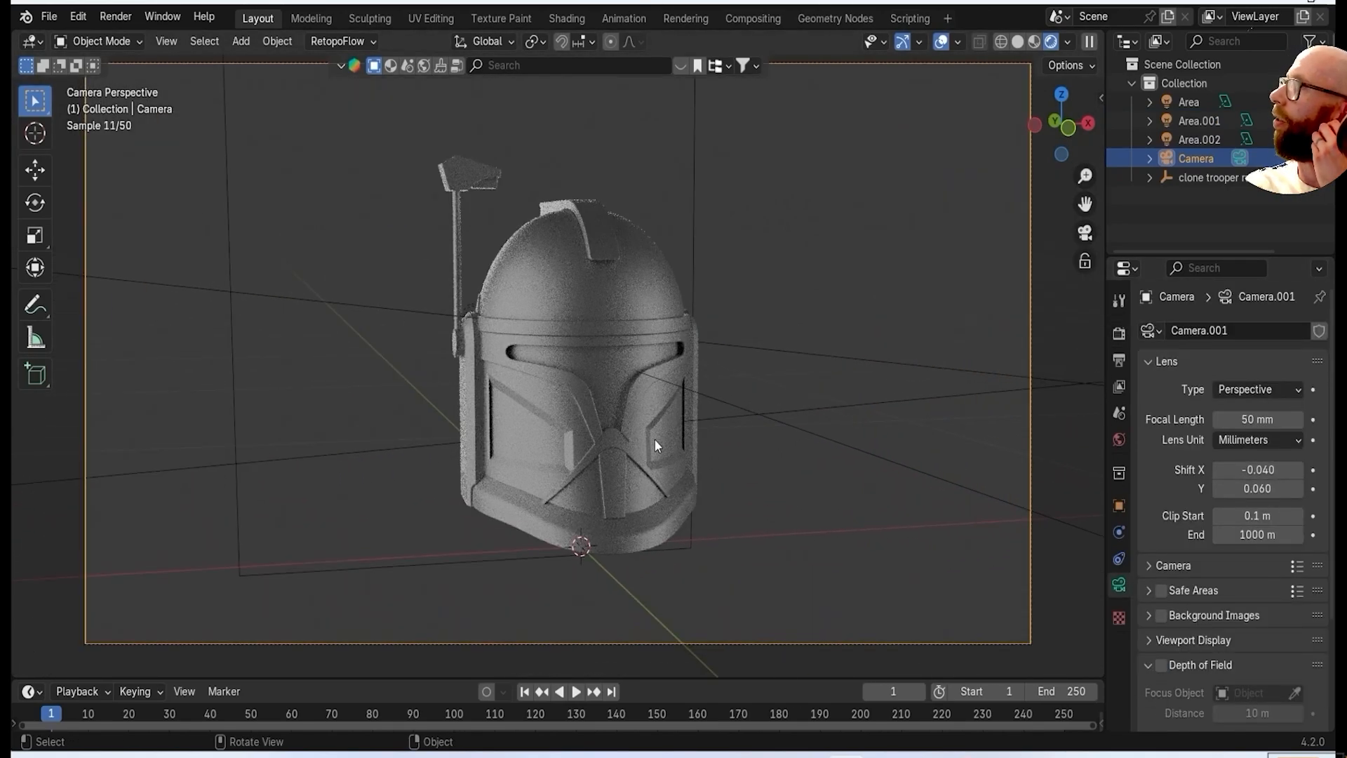
Set the power of the area light behind the helmet to 30 W.
scroll(734, 356, "down", 2)
middle_click_drag(800, 389, 808, 397)
scroll(807, 397, "down", 6)
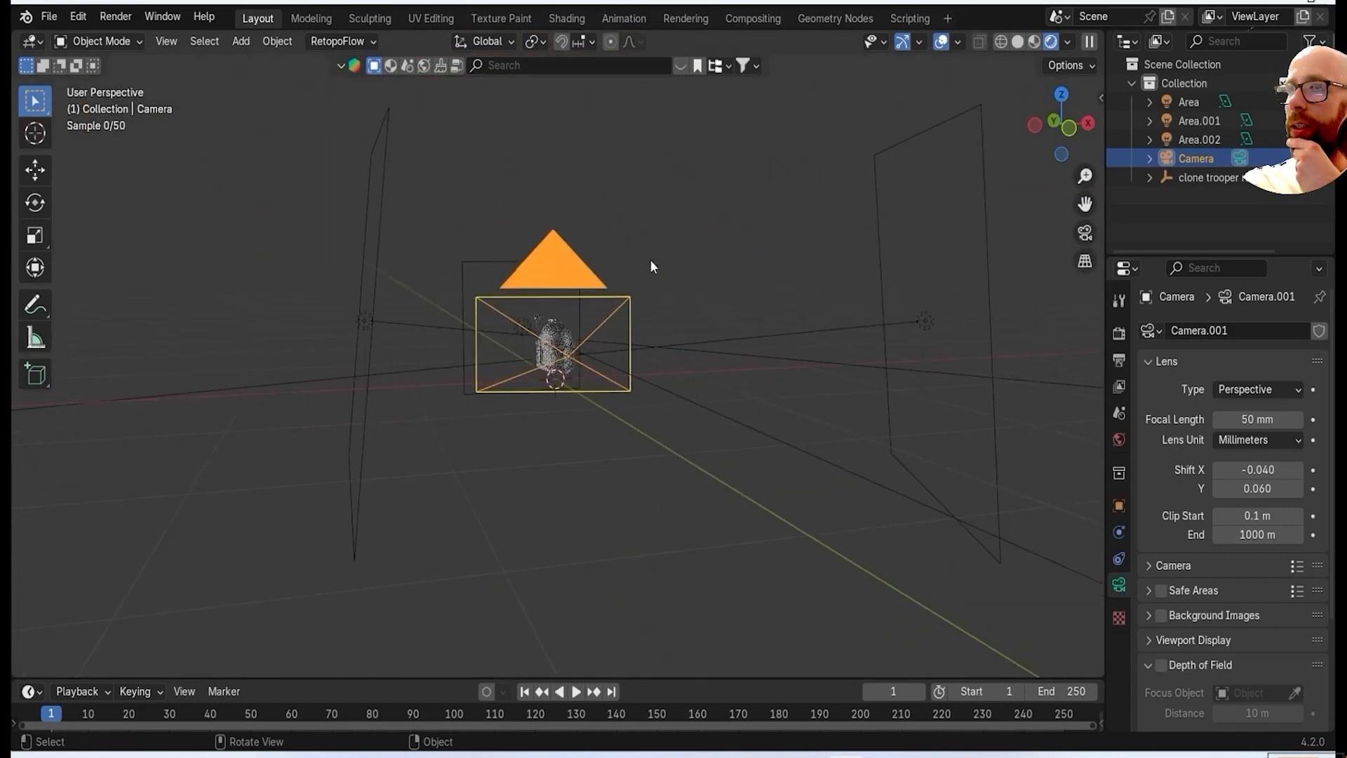
left_click(492, 262)
left_click(1247, 462)
type("30")
key("Return")
key("KP_0")
scroll(562, 450, "down", 2)
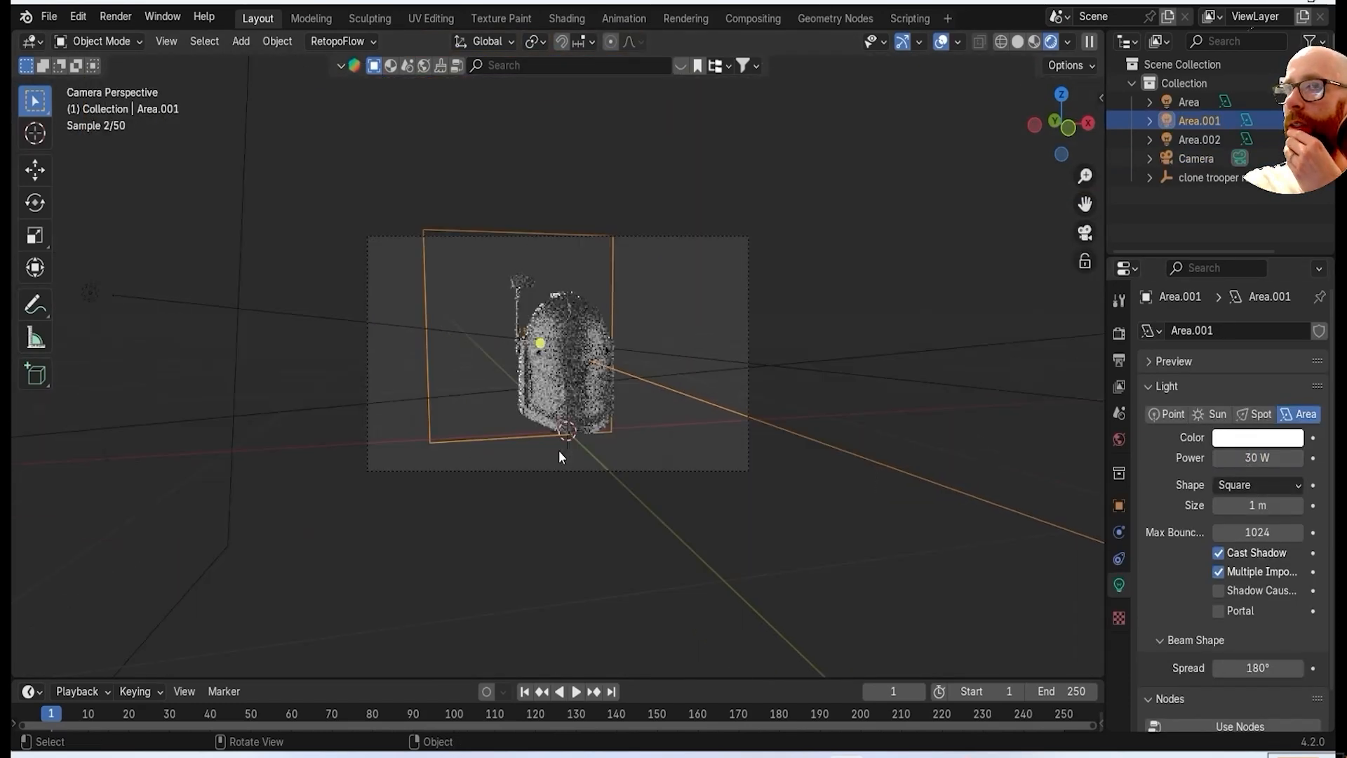
Set the power of the diagonal front area light, Area.002, to 20 W.
key("KP_0")
scroll(836, 380, "down", 3)
left_click(817, 337)
key("KP_0")
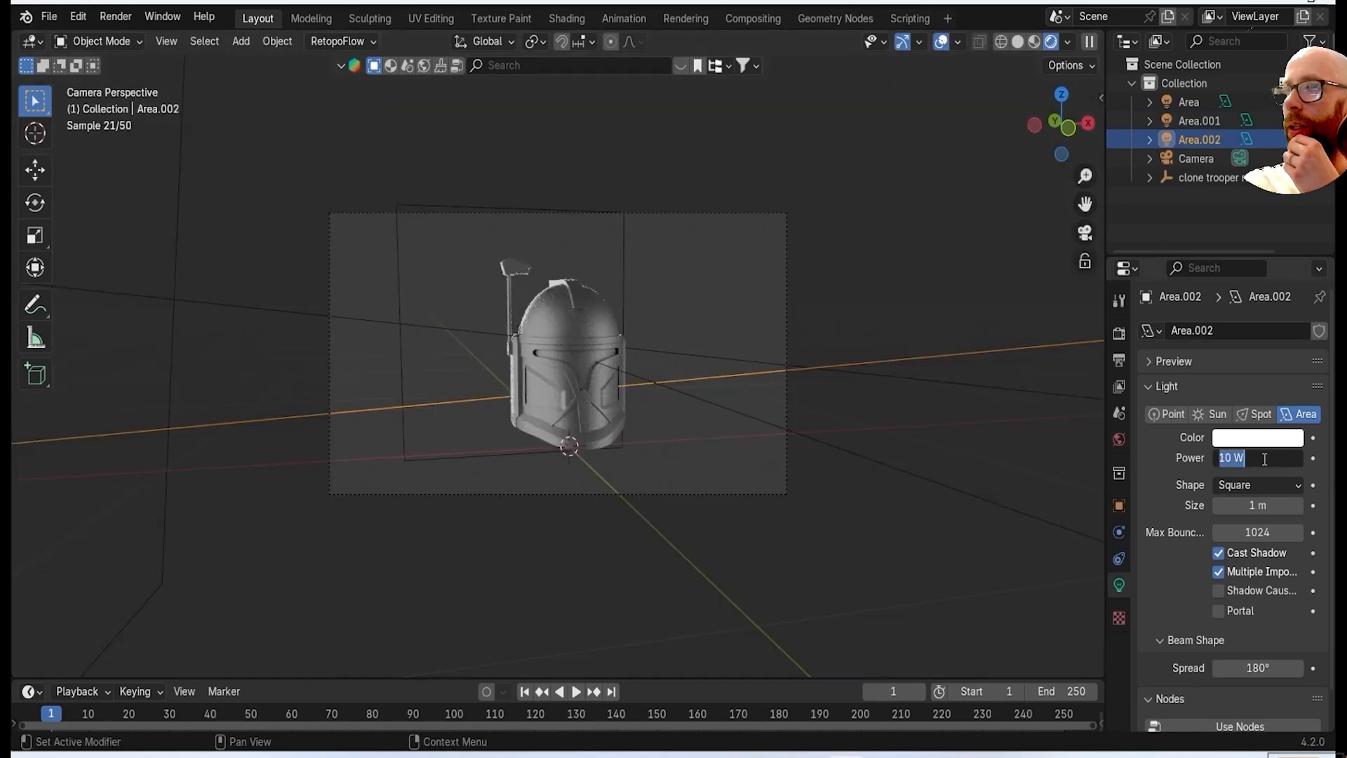
left_click(1256, 457)
type("20")
key("Return")
Set the power of the antenna-side area light to 20 W.
left_click(100, 291)
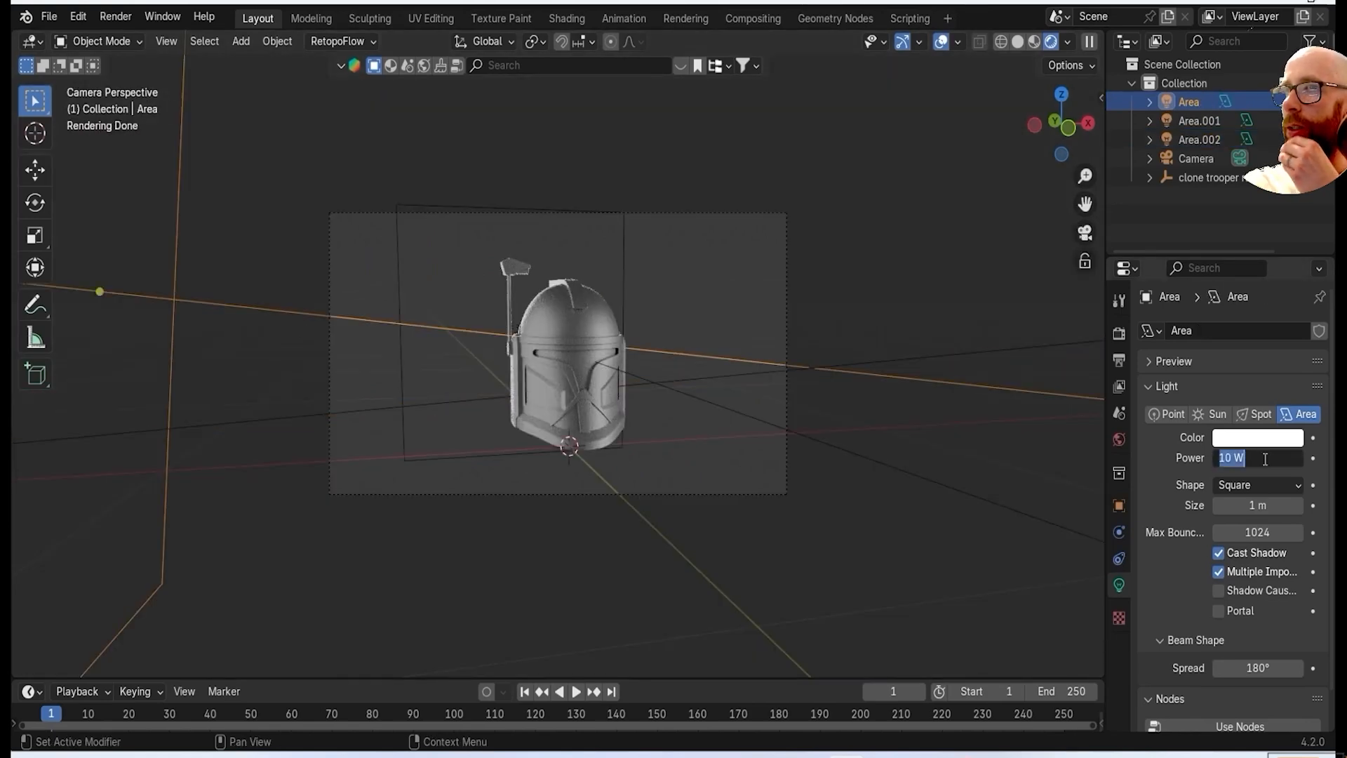
left_click(1265, 459)
type("20")
key("Return")
scroll(874, 453, "up", 3)
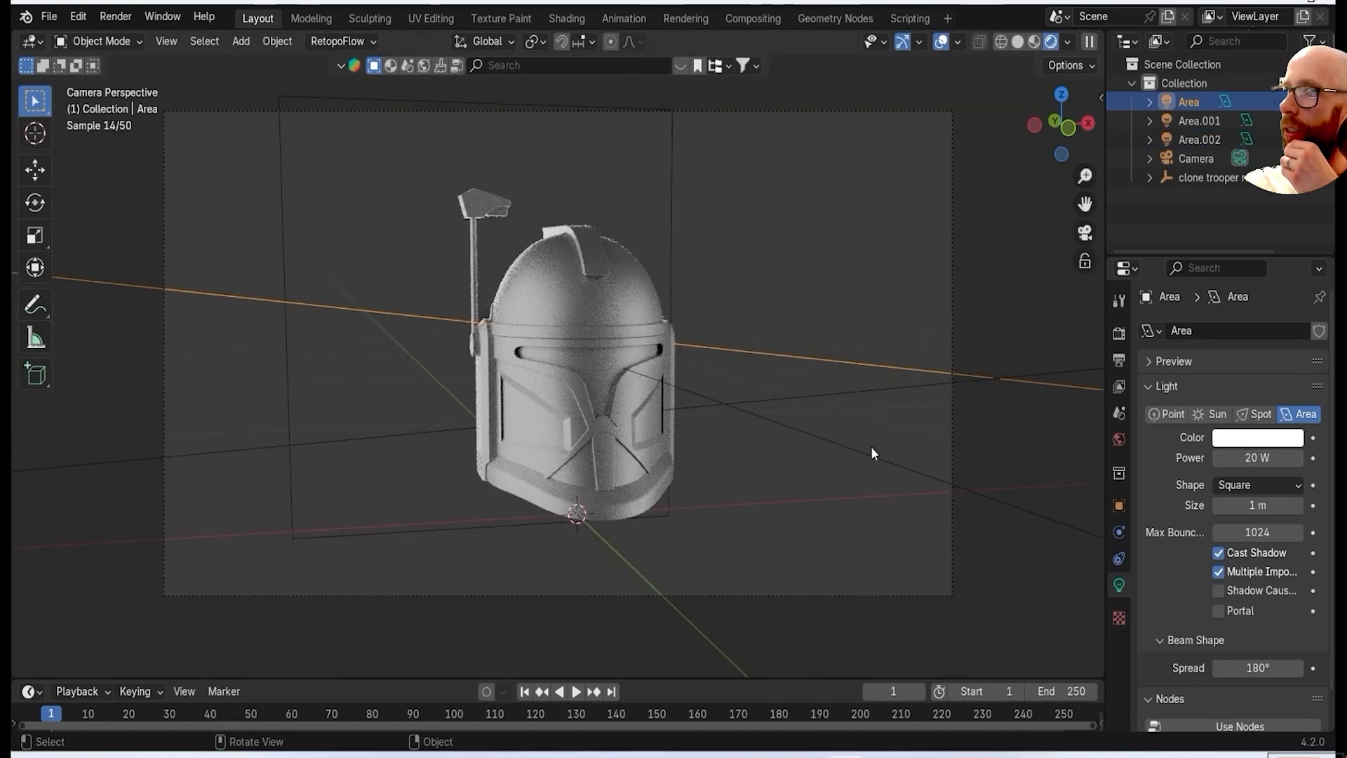
Remove the timeline from the layout by expanding it over a split-off viewport half and closing that area.
left_click_drag(13, 30, 622, 105)
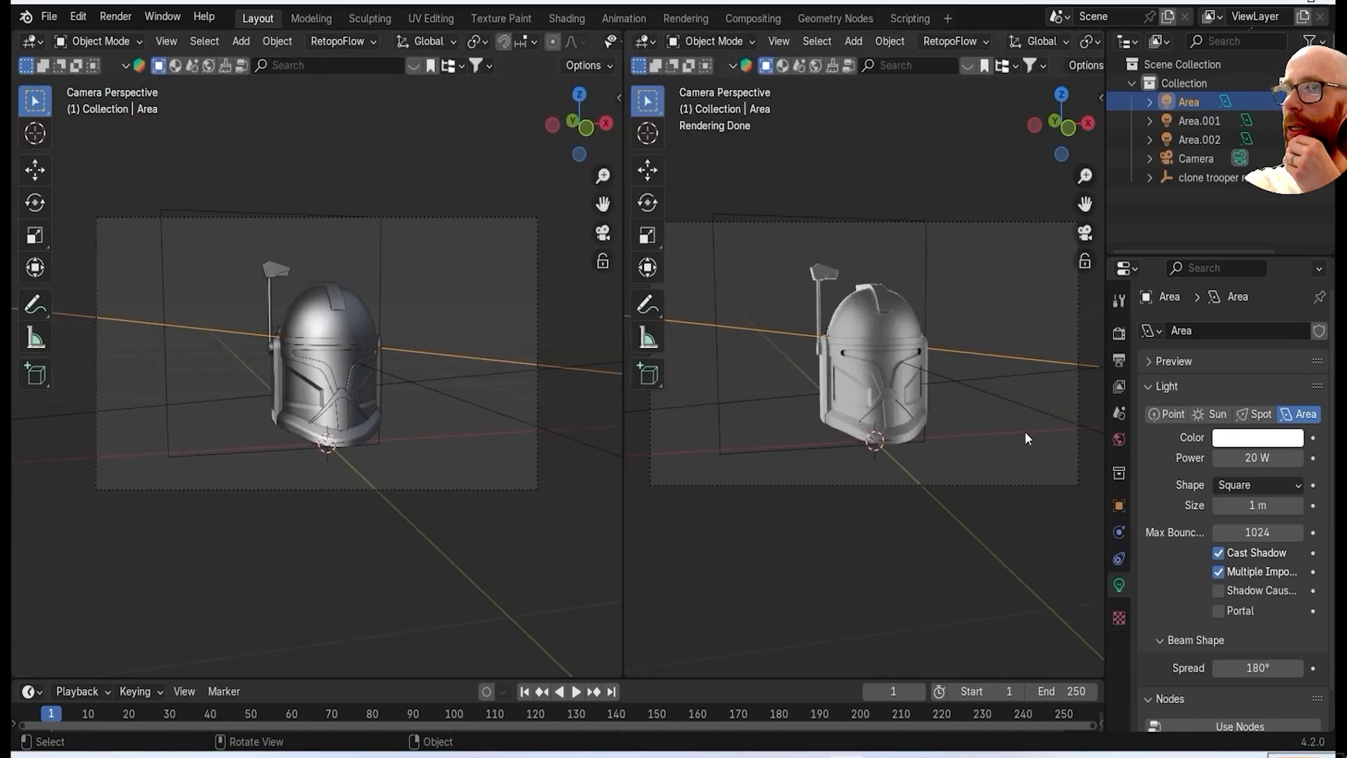
scroll(1021, 421, "up", 1)
left_click_drag(15, 682, 142, 57)
left_click(184, 42)
mouse_move(212, 302)
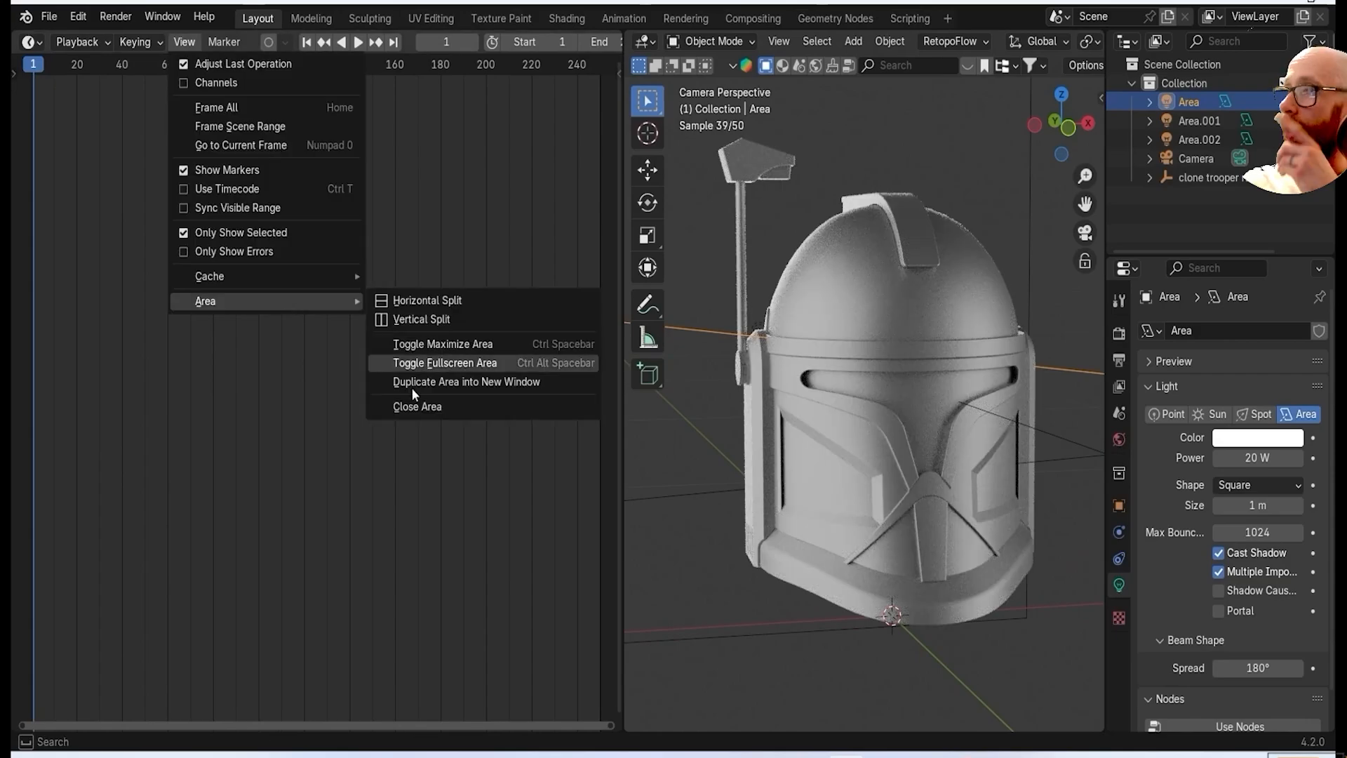
left_click(416, 405)
Split the viewport side by side, divide the new half horizontally, and make its lower area a Shader Editor.
left_click_drag(12, 30, 521, 225)
scroll(765, 351, "down", 2)
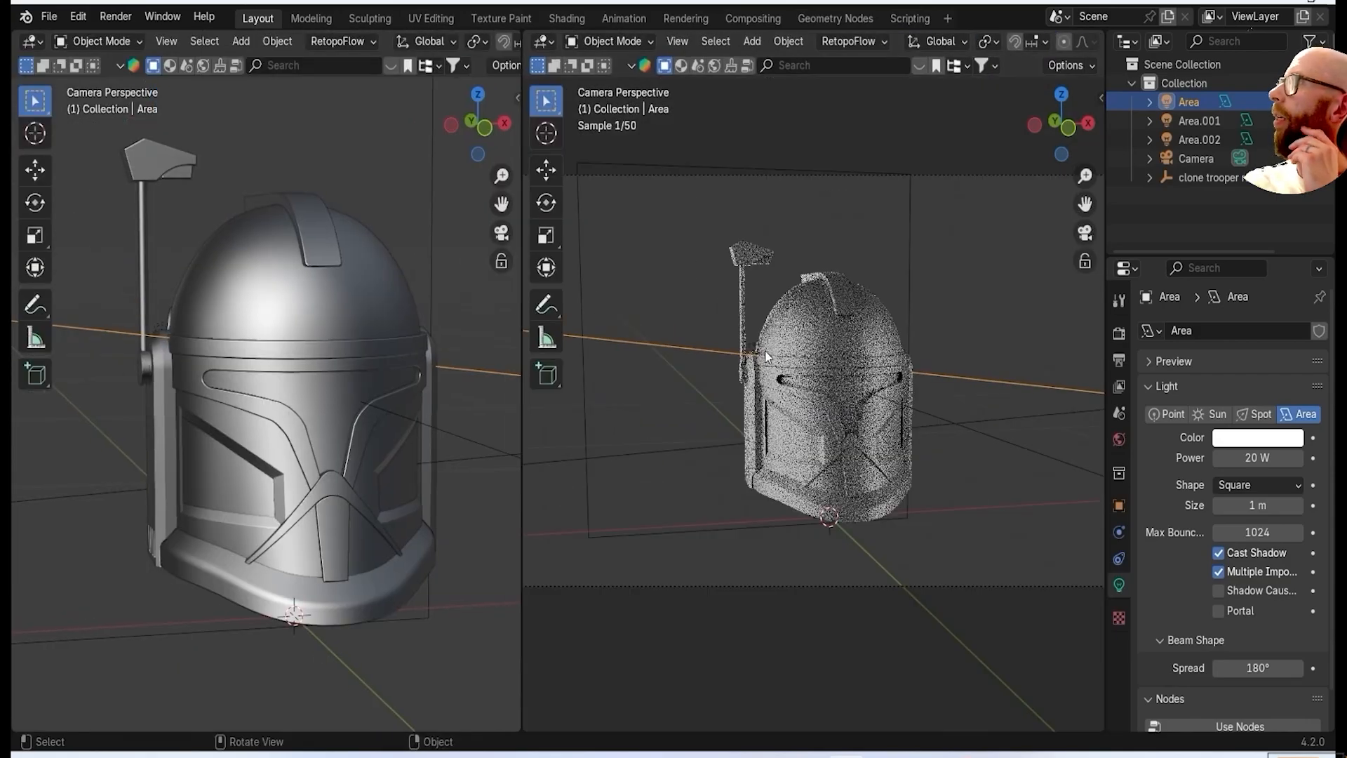
left_click_drag(12, 31, 105, 371)
scroll(179, 115, "down", 3)
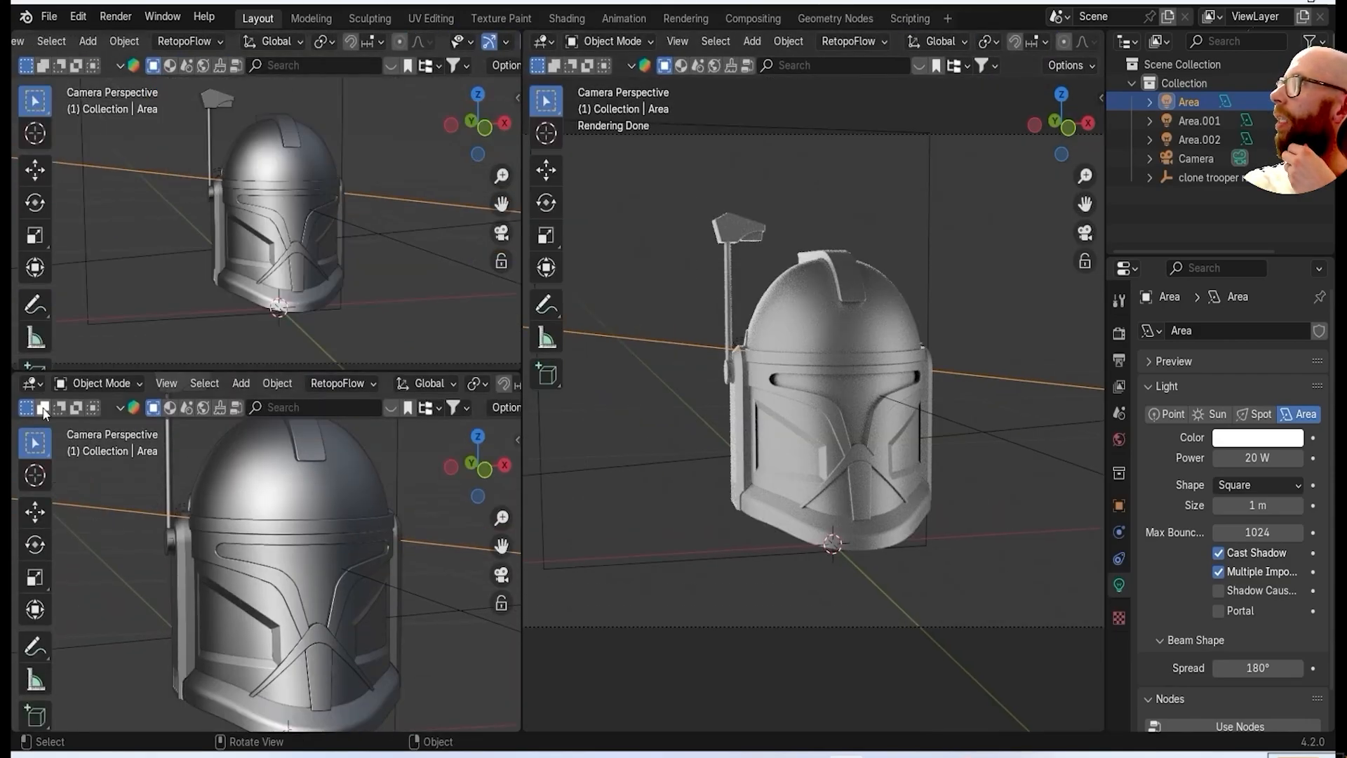
left_click(31, 384)
left_click(95, 535)
Search the online material library for painted metal and browse the material previews.
left_click(283, 59)
type("paint")
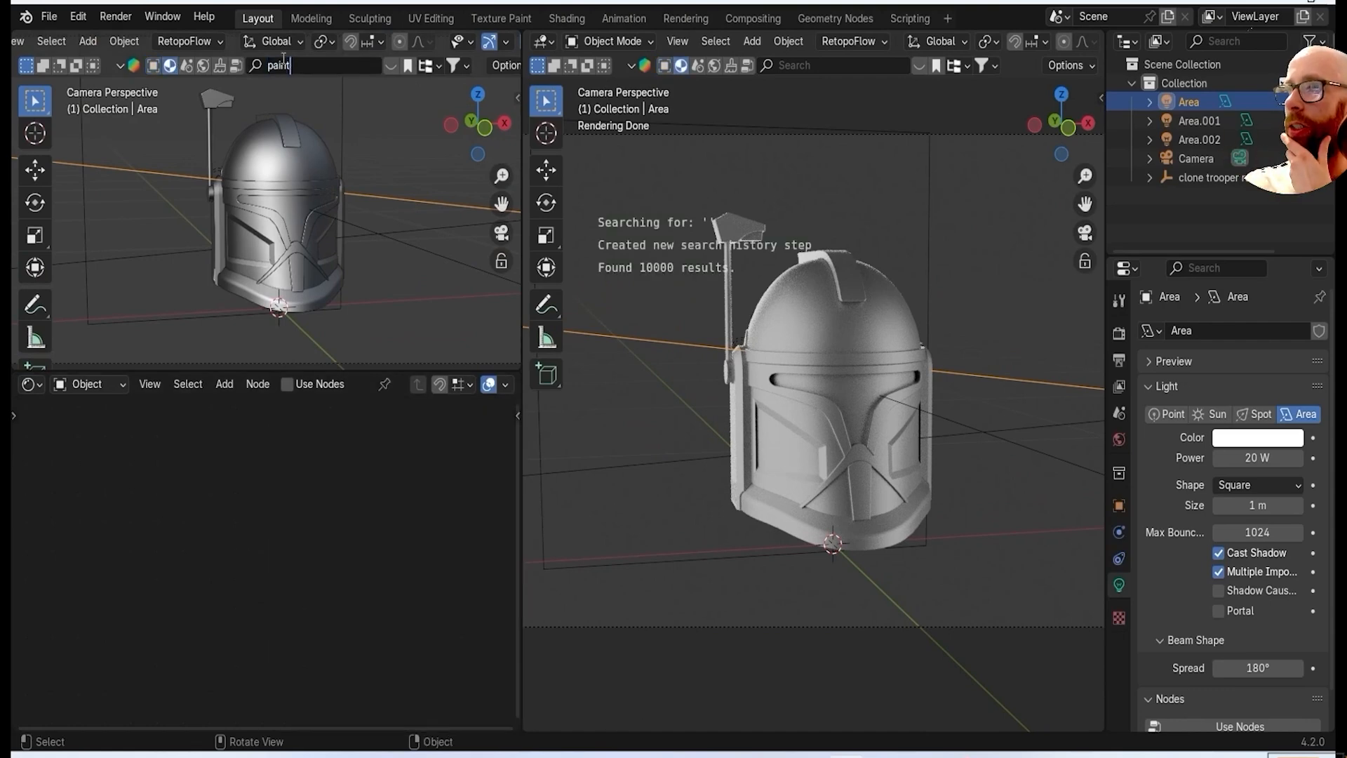
type("ed metal")
key("Return")
mouse_move(882, 162)
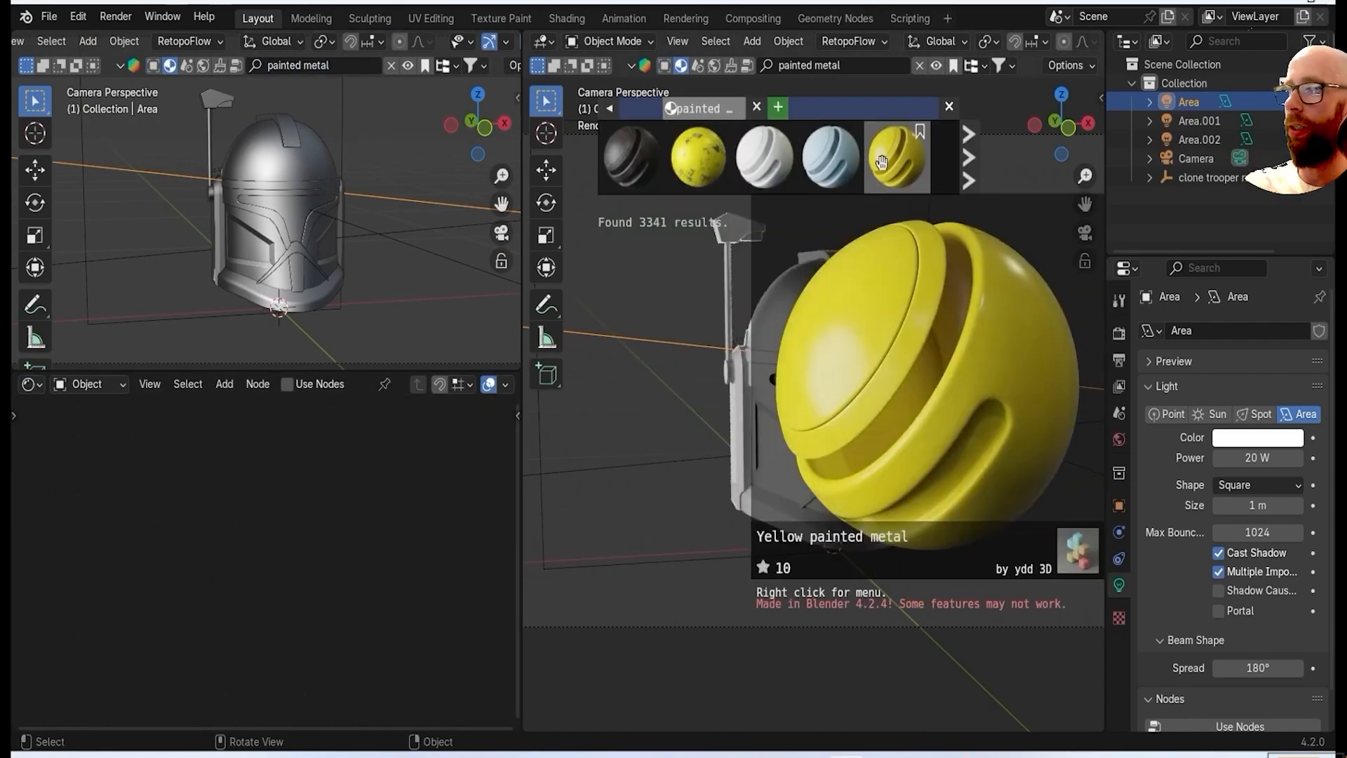
left_click(968, 157)
mouse_move(705, 156)
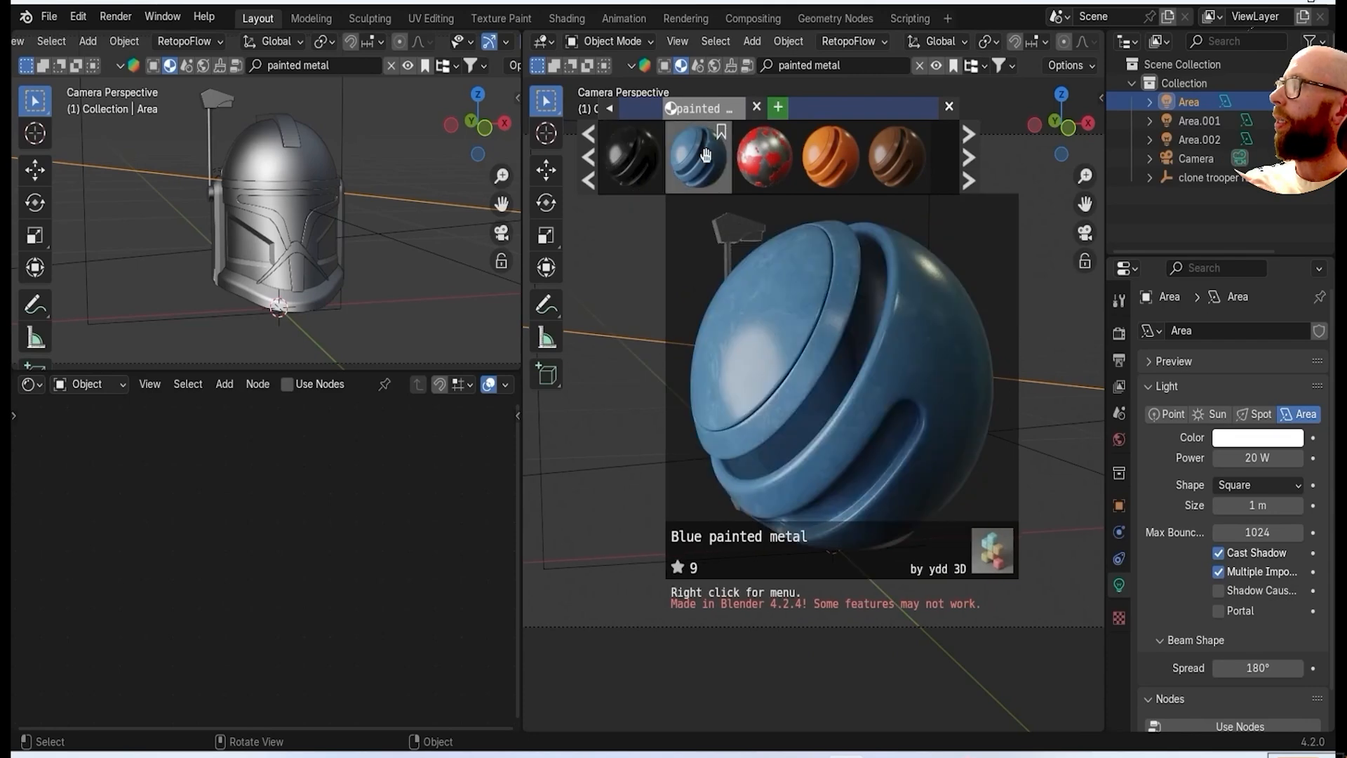
left_click(968, 157)
left_click(968, 157)
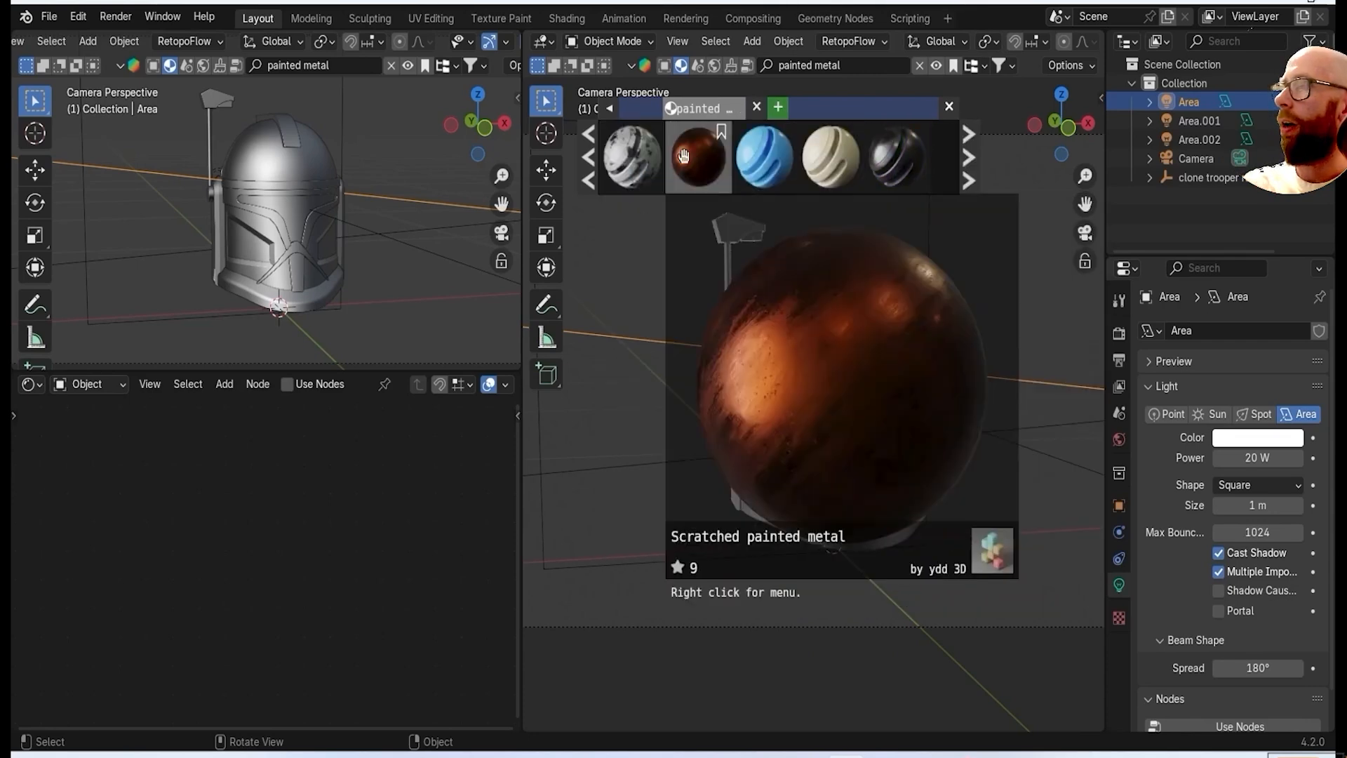
mouse_move(804, 162)
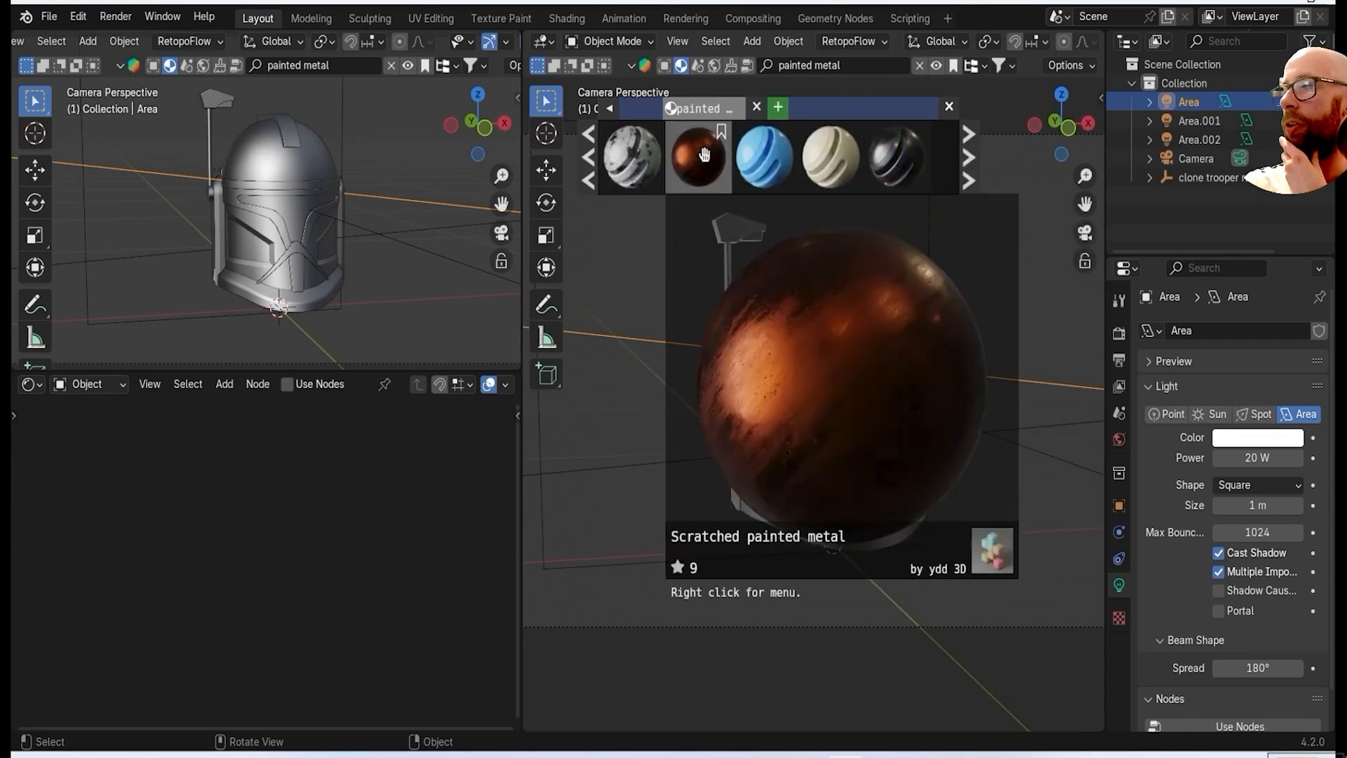
Try the black Damaged painted metal material on the helmet's main shell and unwrap the shell's UVs.
left_click_drag(893, 165, 814, 293)
left_click_drag(870, 349, 868, 346)
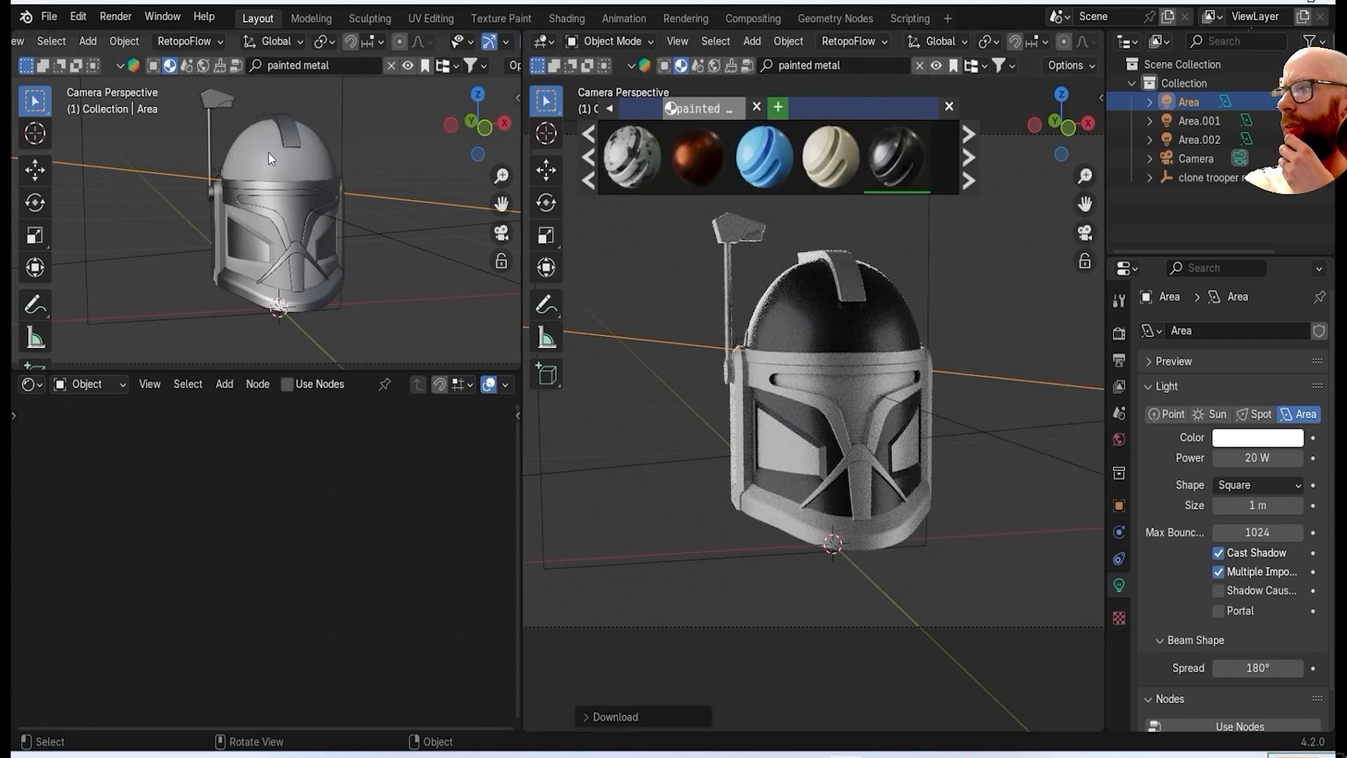
left_click(263, 156)
key("Tab")
key("u")
left_click(265, 260)
key("Tab")
scroll(763, 313, "up", 4)
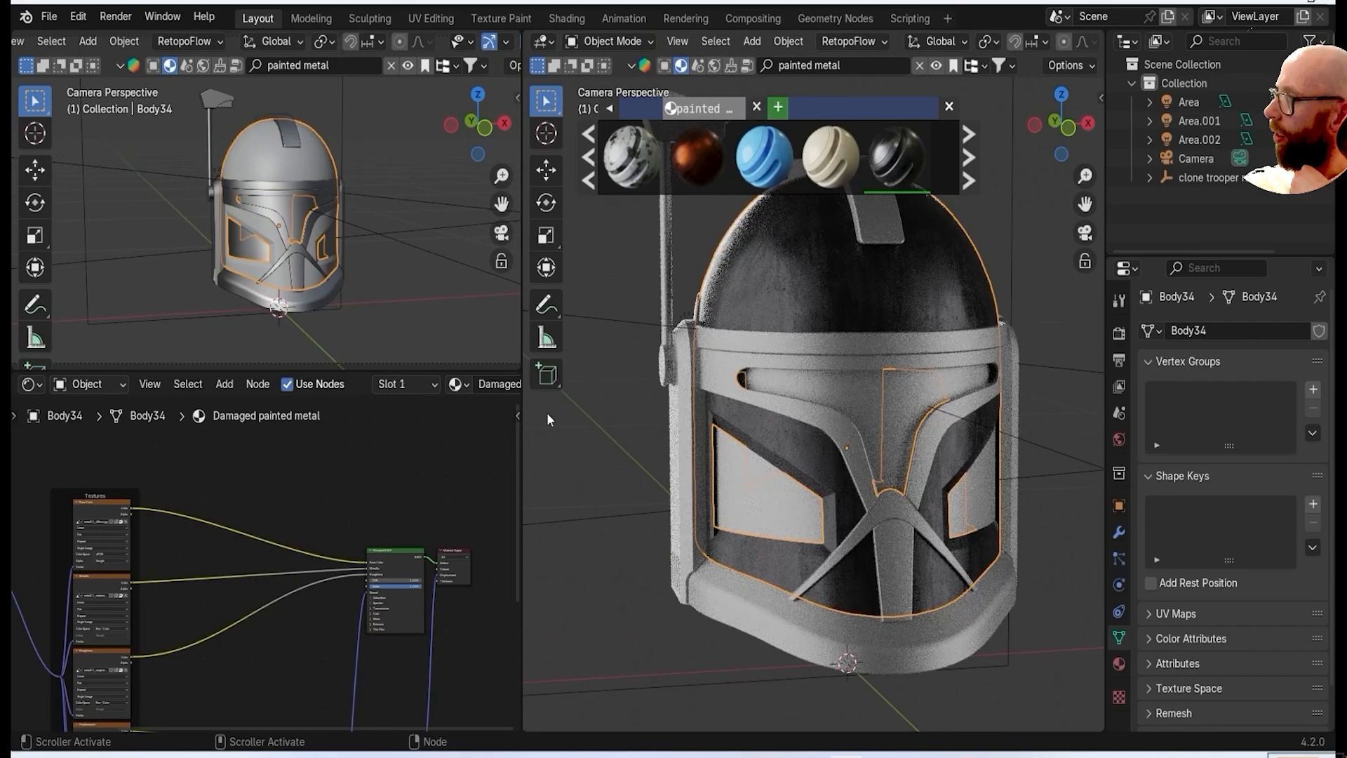
Apply the damaged yellow painted metal material to the helmet's main shell and unwrap its UVs again.
middle_click_drag(548, 419, 807, 365)
scroll(851, 358, "up", 8)
left_click(589, 157)
left_click(588, 157)
mouse_move(642, 176)
left_click_drag(698, 155, 760, 399)
key("Tab")
key("u")
left_click(262, 167)
key("Tab")
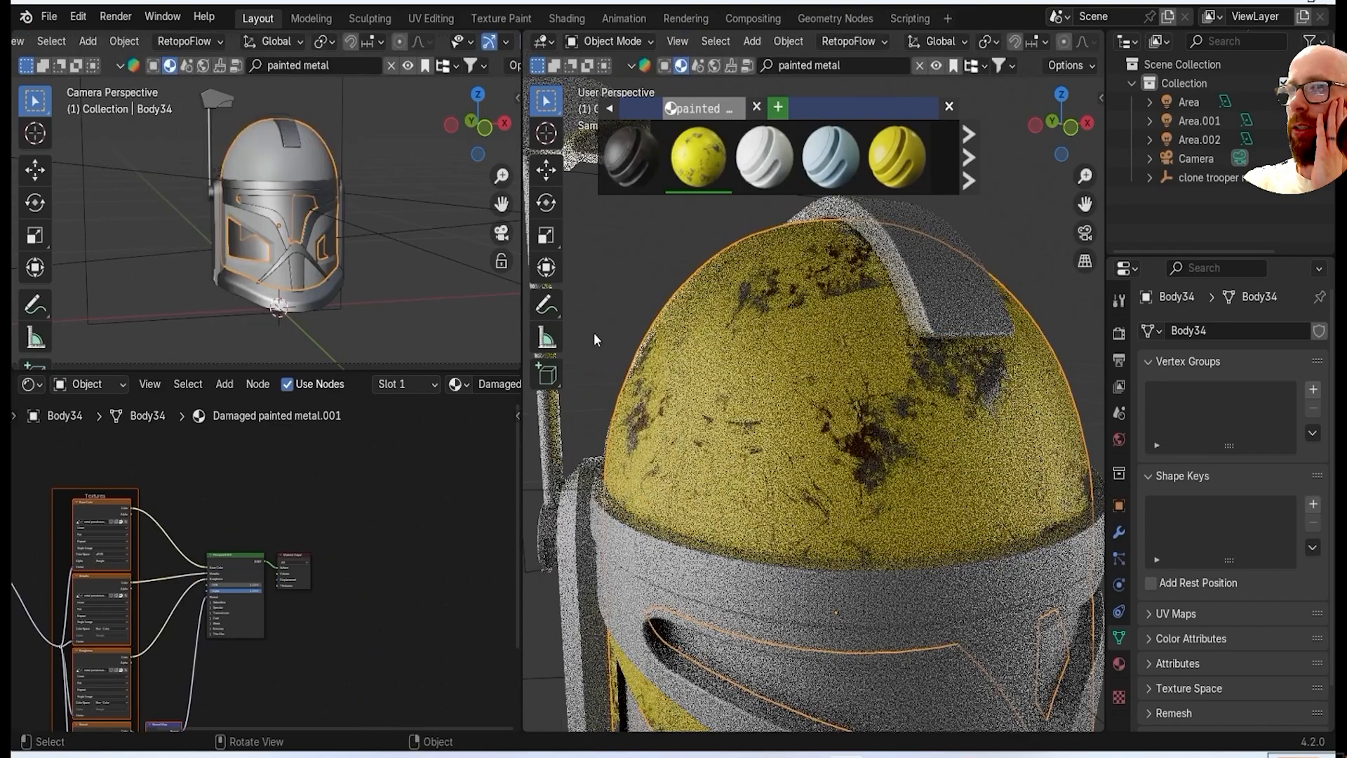
Show the helmet in material preview shading and close the smaller viewport above the Shader Editor.
scroll(596, 339, "down", 6)
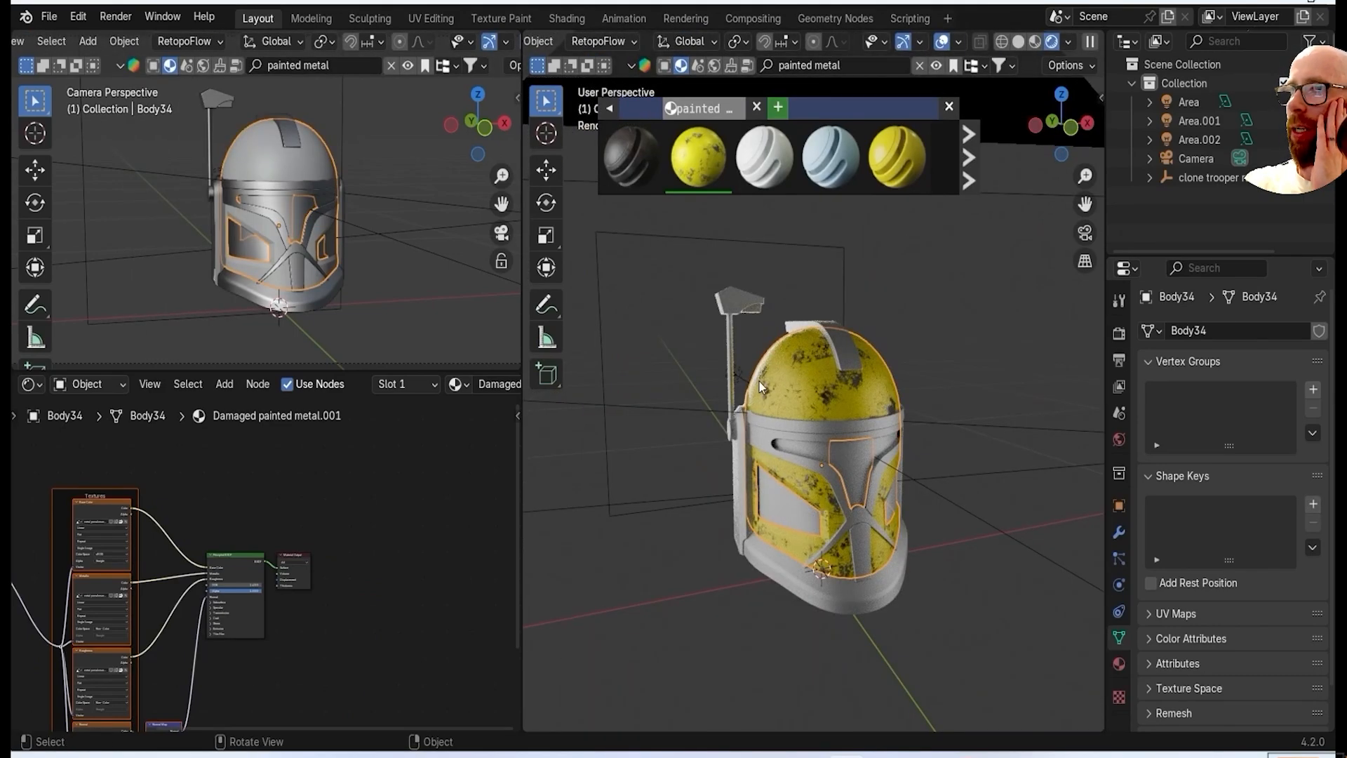
key("Home")
scroll(643, 320, "up", 4)
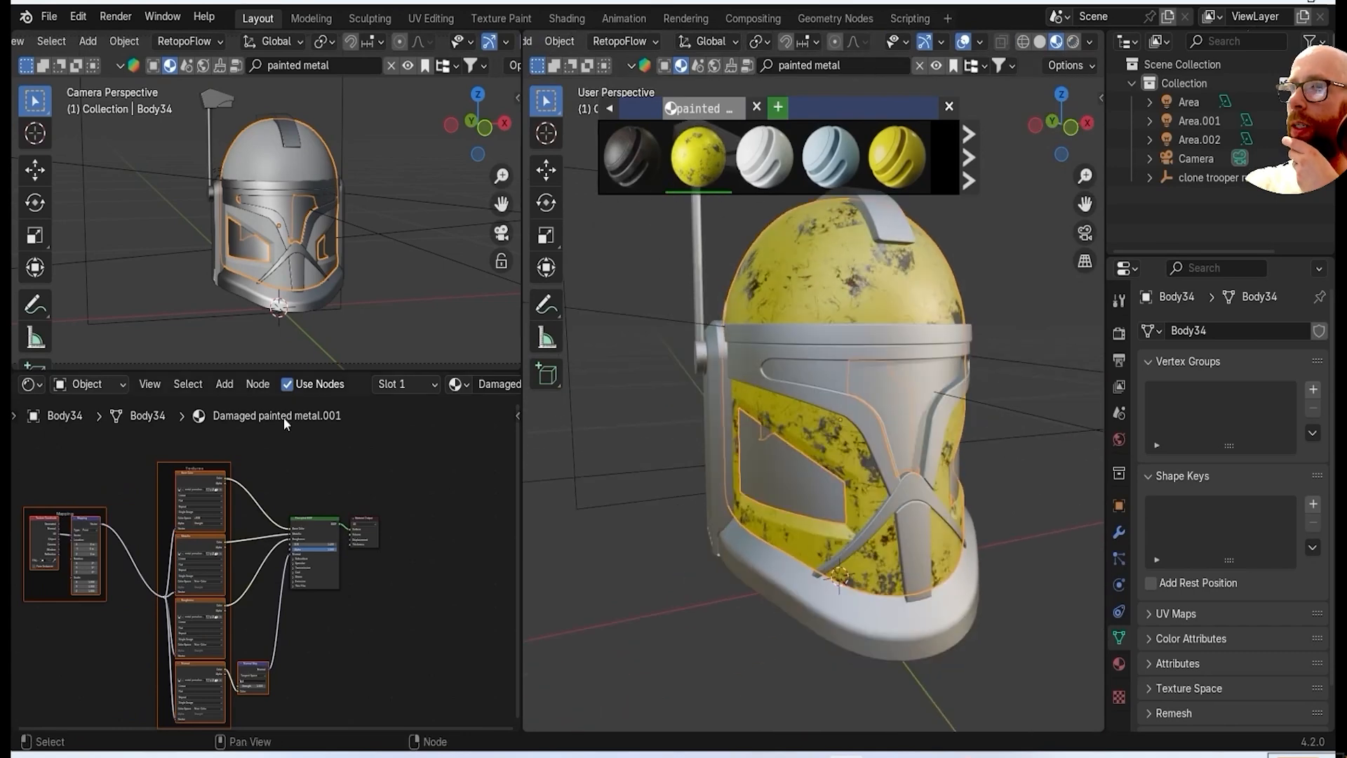
scroll(19, 46, "up", 3)
left_click(166, 41)
left_click(440, 602)
scroll(393, 316, "up", 5)
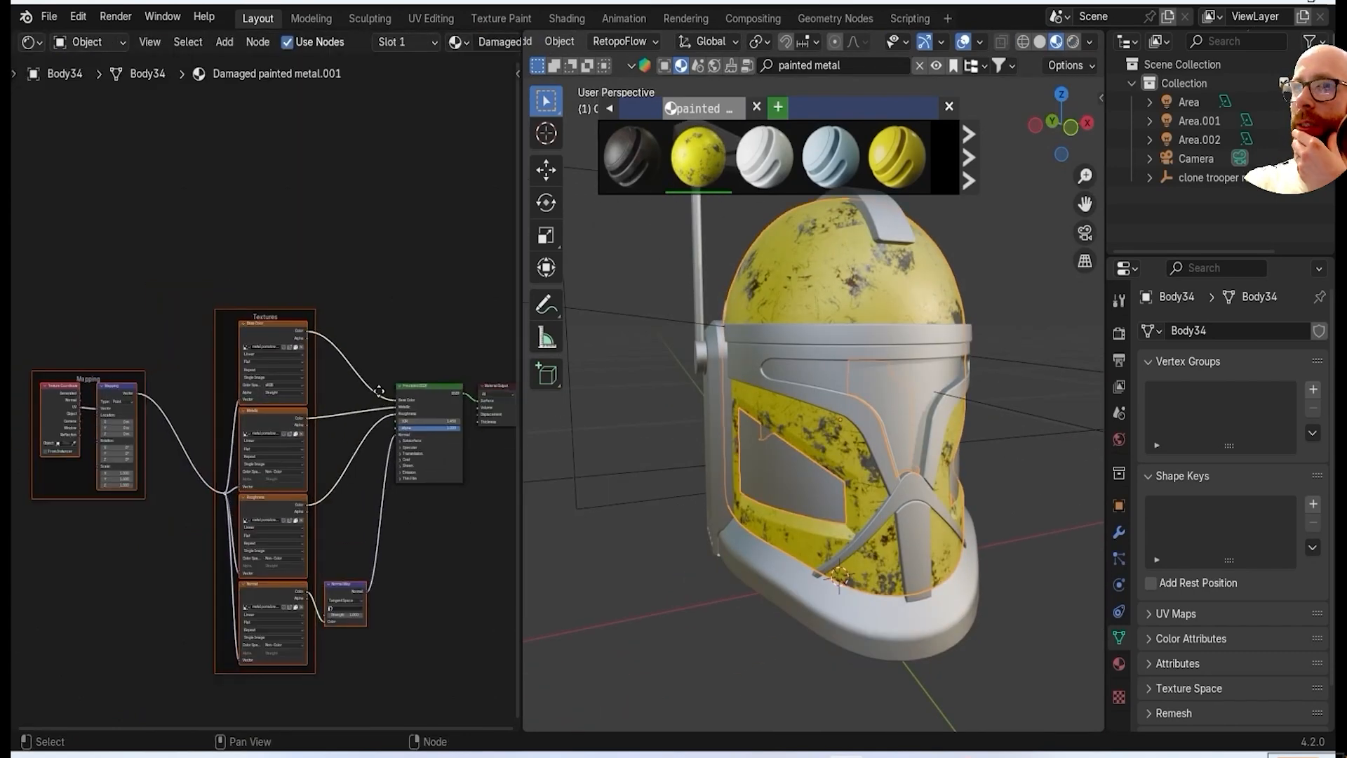
Insert a Color Ramp node between the base colour texture and the Principled BSDF's Base Color.
middle_click_drag(456, 316, 344, 316)
key("shift+a")
type("col")
key("Return")
left_click(206, 333)
scroll(264, 393, "up", 8)
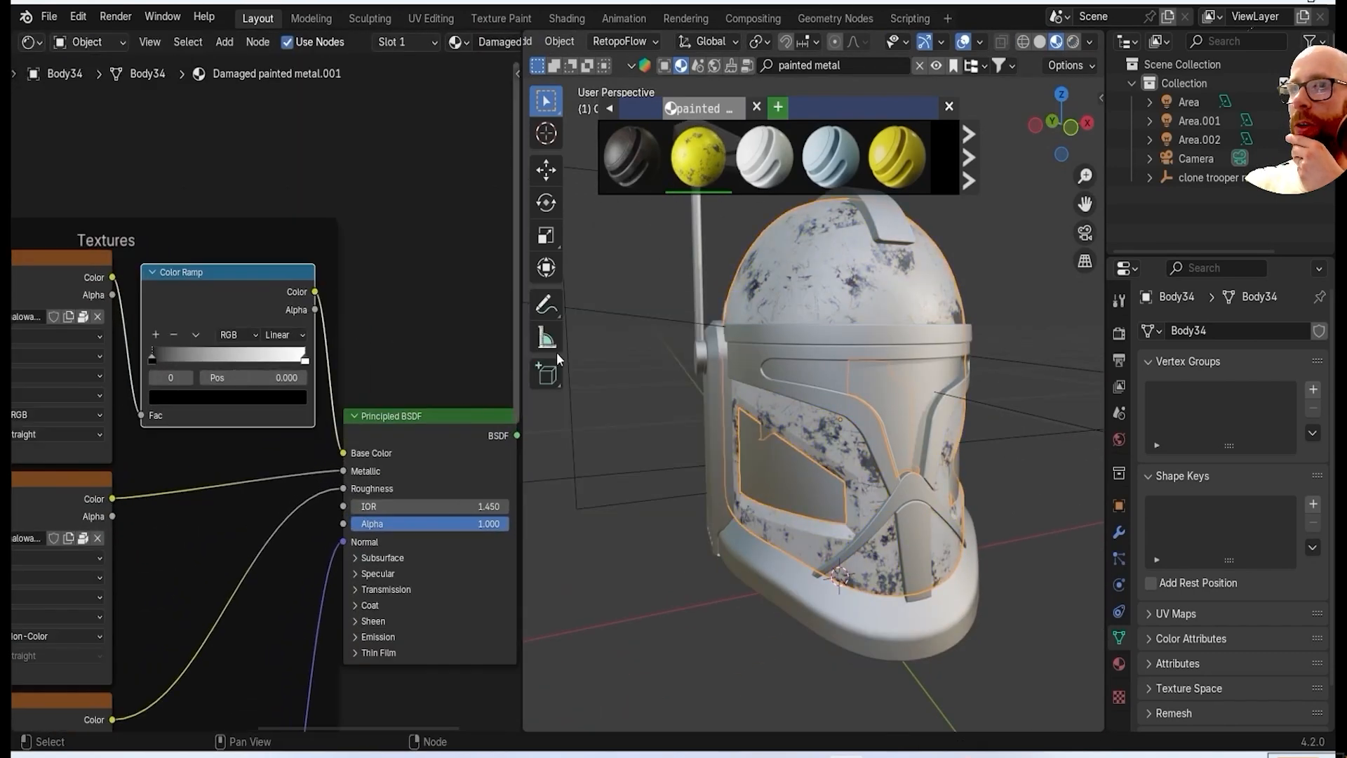
Change the Color Ramp's black stop at position 0 to a light grey.
middle_click_drag(729, 428, 670, 432)
left_click(204, 398)
left_click(347, 208)
left_click_drag(304, 361, 177, 379)
middle_click_drag(786, 428, 891, 435)
left_click(274, 398)
left_click(288, 395)
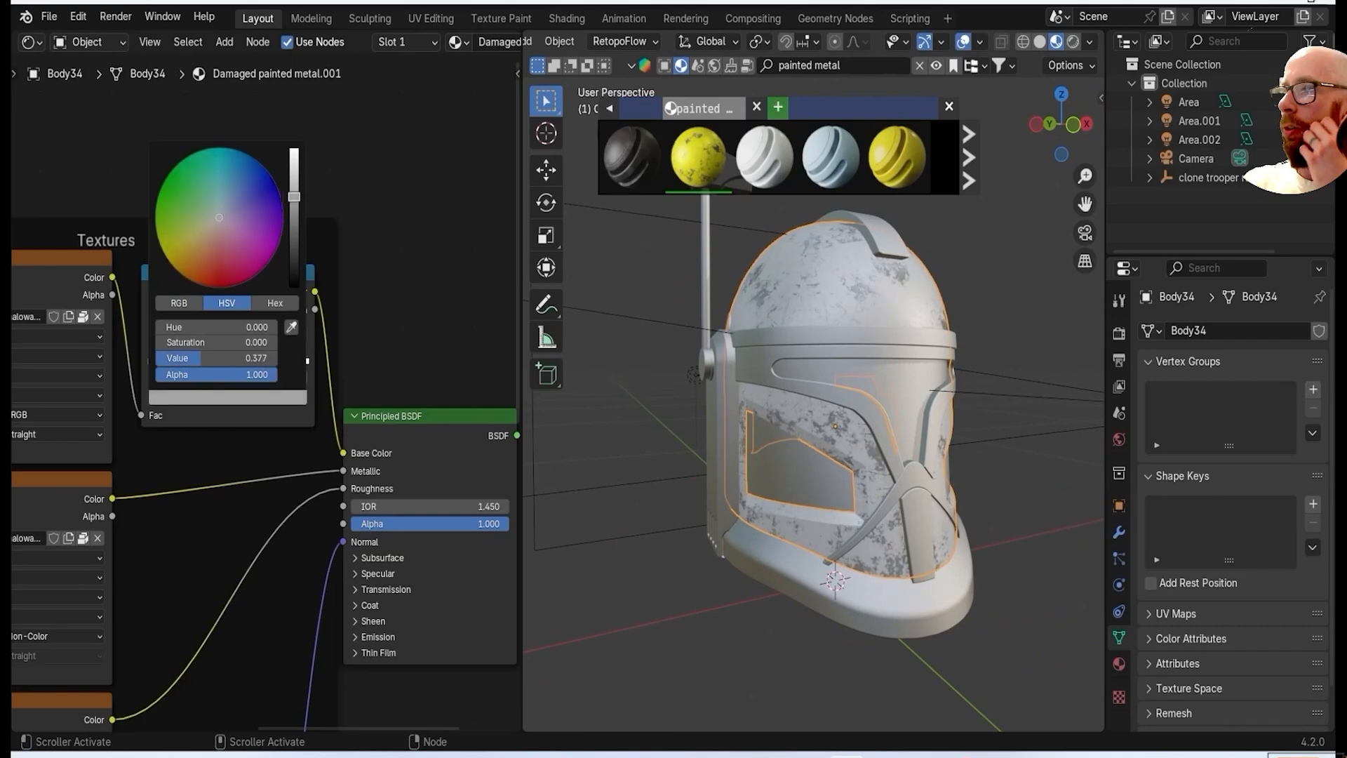
left_click_drag(294, 175, 294, 177)
Link the shell's Damaged painted metal.001 material to the helmet's lower rim, side strips and antenna.
middle_click_drag(982, 422, 763, 465)
scroll(785, 449, "up", 1)
scroll(827, 329, "up", 1)
left_click(710, 636)
left_click(665, 442, "shift")
left_click(656, 315, "shift")
scroll(668, 314, "down", 3)
left_click(730, 217, "shift")
scroll(766, 470, "up", 3)
middle_click_drag(779, 512, 646, 498)
left_click(763, 491, "shift")
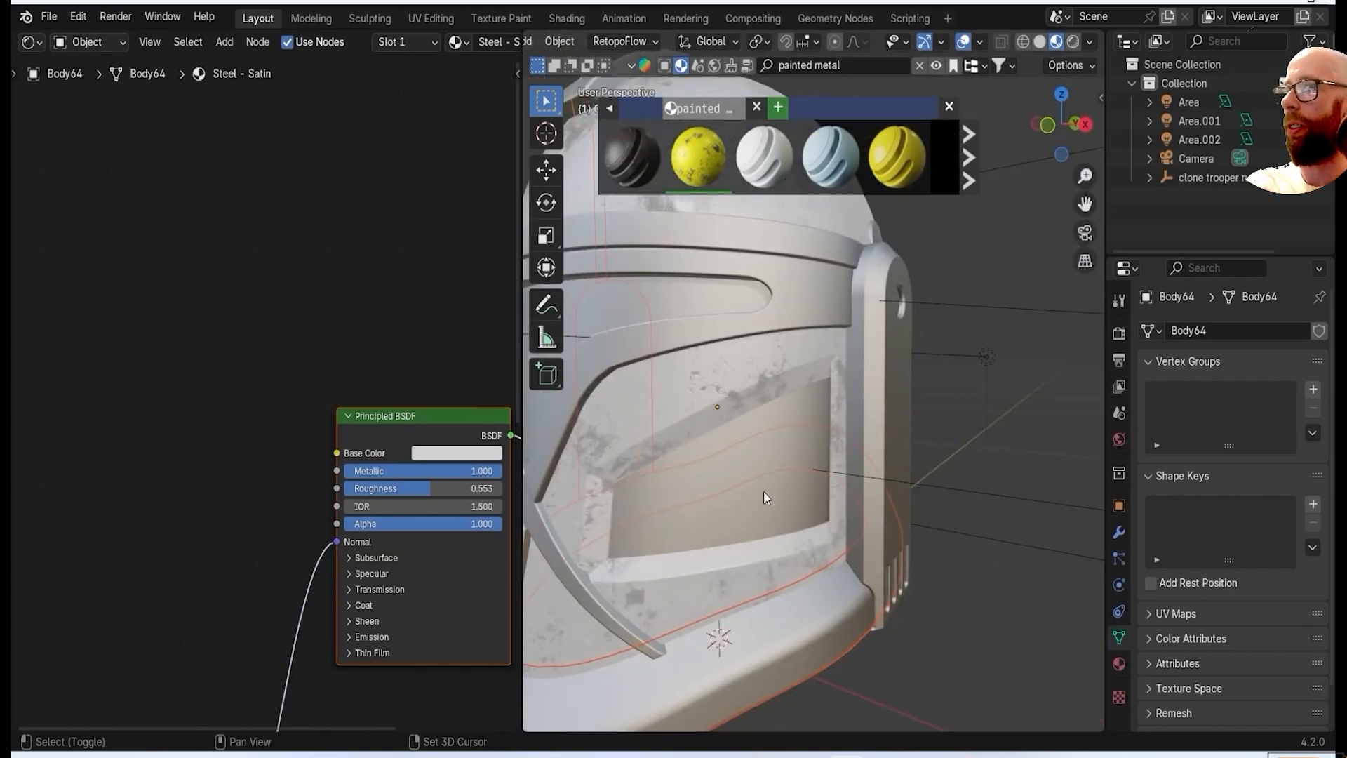
middle_click_drag(764, 491, 695, 484)
left_click(914, 449, "shift")
middle_click_drag(913, 449, 768, 485)
left_click(695, 512, "shift")
left_click(938, 483, "shift")
left_click(934, 289, "shift")
key("ctrl+l")
left_click(925, 330)
scroll(912, 393, "down", 3)
scroll(765, 492, "up", 4)
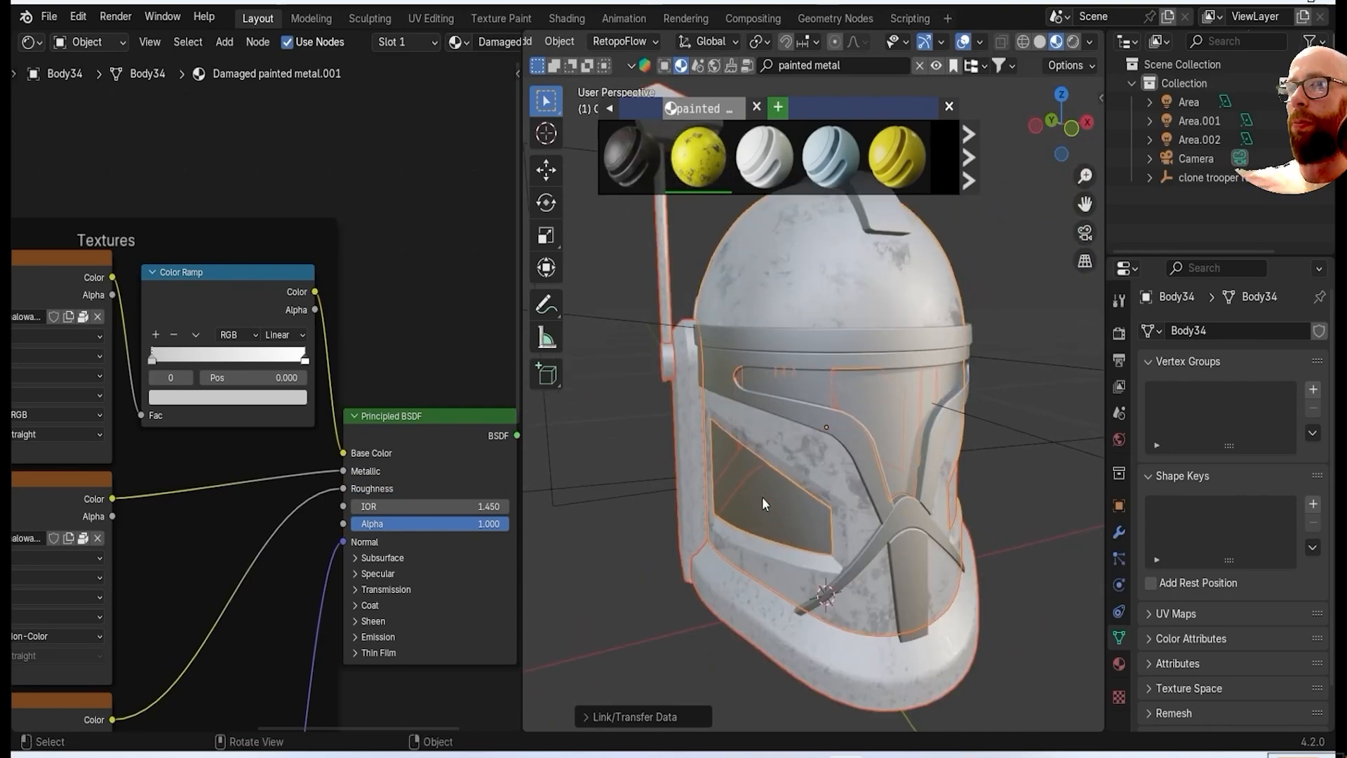
Link the dome's Damaged painted metal.001 material to the recessed cheek and face panels.
left_click(763, 498, "shift")
left_click(803, 285, "shift")
key("ctrl+l")
left_click(803, 285)
Remap the UVs of the recessed cheek inset and the neighbouring front panel with Cube Projection.
key("Tab")
left_click(776, 517)
key("a")
key("u")
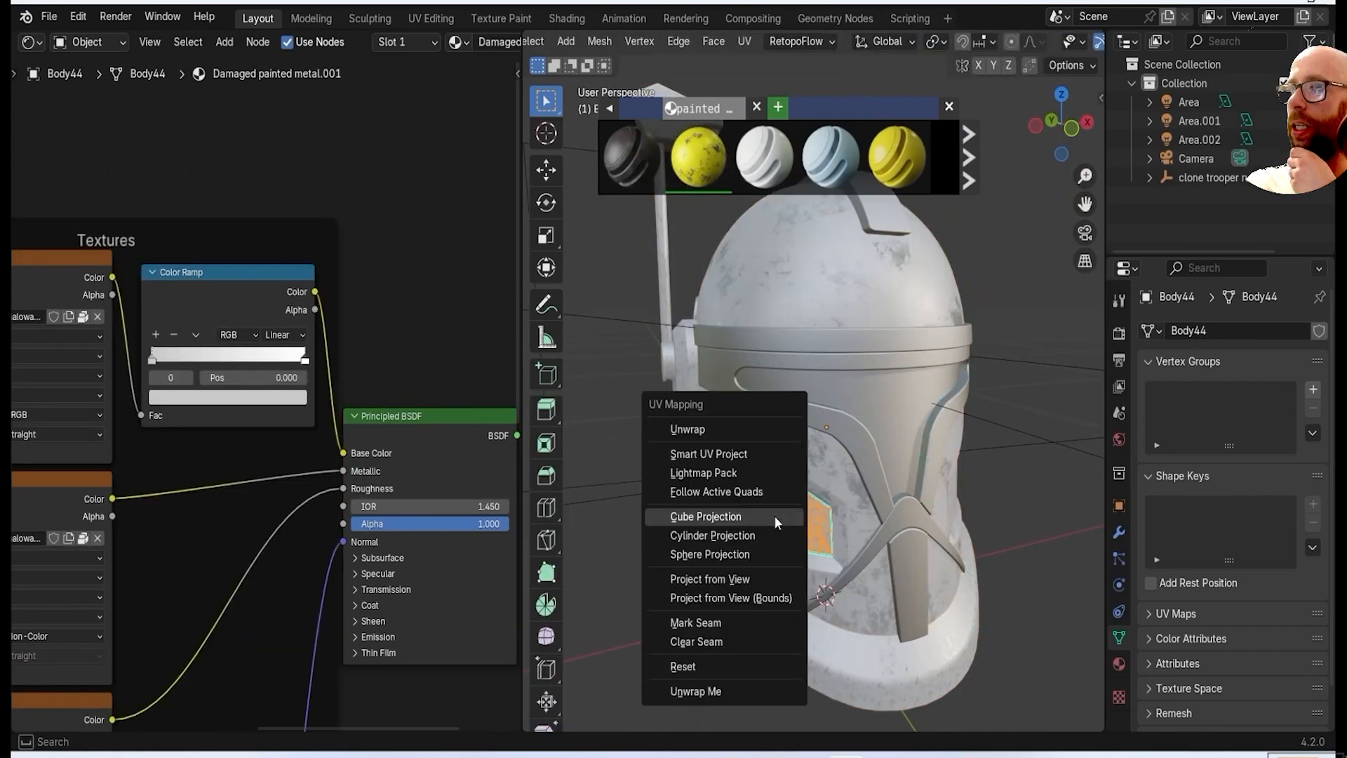
left_click(776, 521)
key("Tab")
middle_click_drag(776, 521, 832, 507)
left_click(833, 506)
key("Tab")
key("a")
key("u")
left_click(832, 508)
key("Tab")
Apply Cube Projection UVs to the remaining front panels on the opposite cheek and lower face.
left_click(941, 408)
key("Tab")
key("a")
key("u")
left_click(940, 410)
key("Tab")
left_click(829, 545)
key("Tab")
key("a")
key("u")
left_click(830, 547)
key("Tab")
Cube-project the UVs of the large recessed panel on the helmet's side behind the ear strip.
middle_click_drag(878, 649, 818, 618)
left_click(807, 465)
key("Tab")
key("a")
key("u")
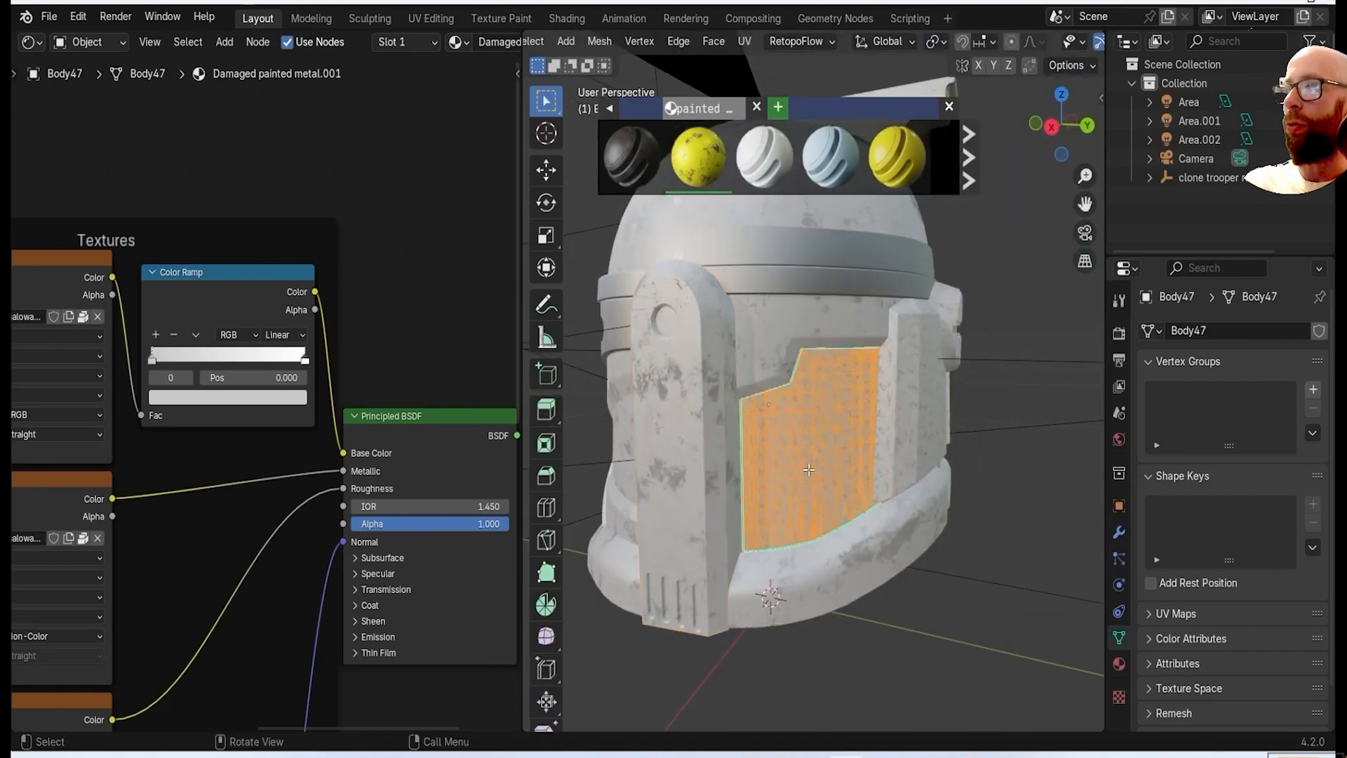
left_click(807, 467)
key("Tab")
Cube-project the UVs of two more panels around the back of the helmet.
middle_click_drag(942, 608, 860, 596)
left_click(836, 442)
key("Tab")
key("a")
key("u")
left_click(837, 444)
key("Tab")
left_click(818, 344)
key("Tab")
key("a")
key("u")
left_click(818, 345)
key("Tab")
Cube-project the UVs of the stepped rear side panel and the vertical ear strip beside it.
left_click(843, 471)
key("Tab")
key("a")
key("u")
left_click(844, 473)
key("Tab")
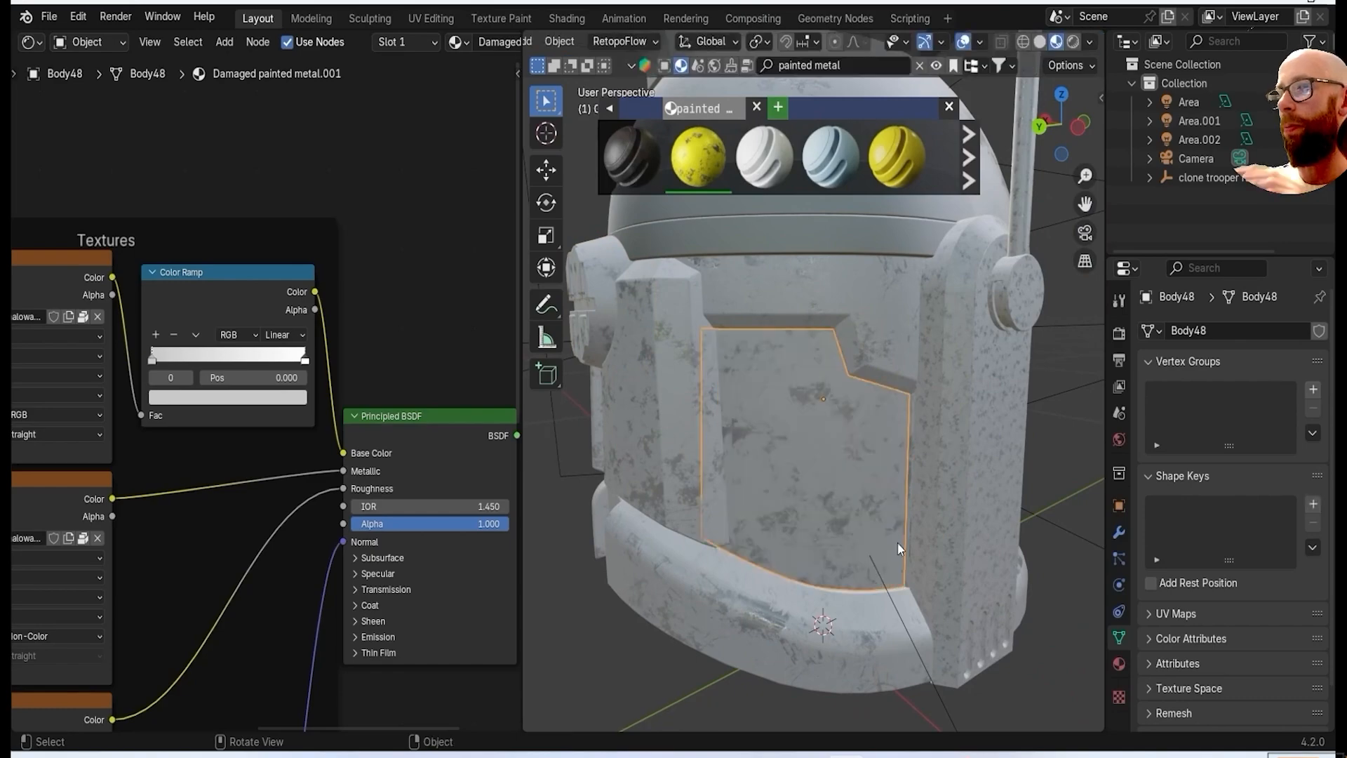
left_click(948, 561)
key("Tab")
key("a")
key("u")
left_click(948, 562)
key("Tab")
Cube-project the UVs of the antenna rod and the ear piece at its base.
left_click(836, 506)
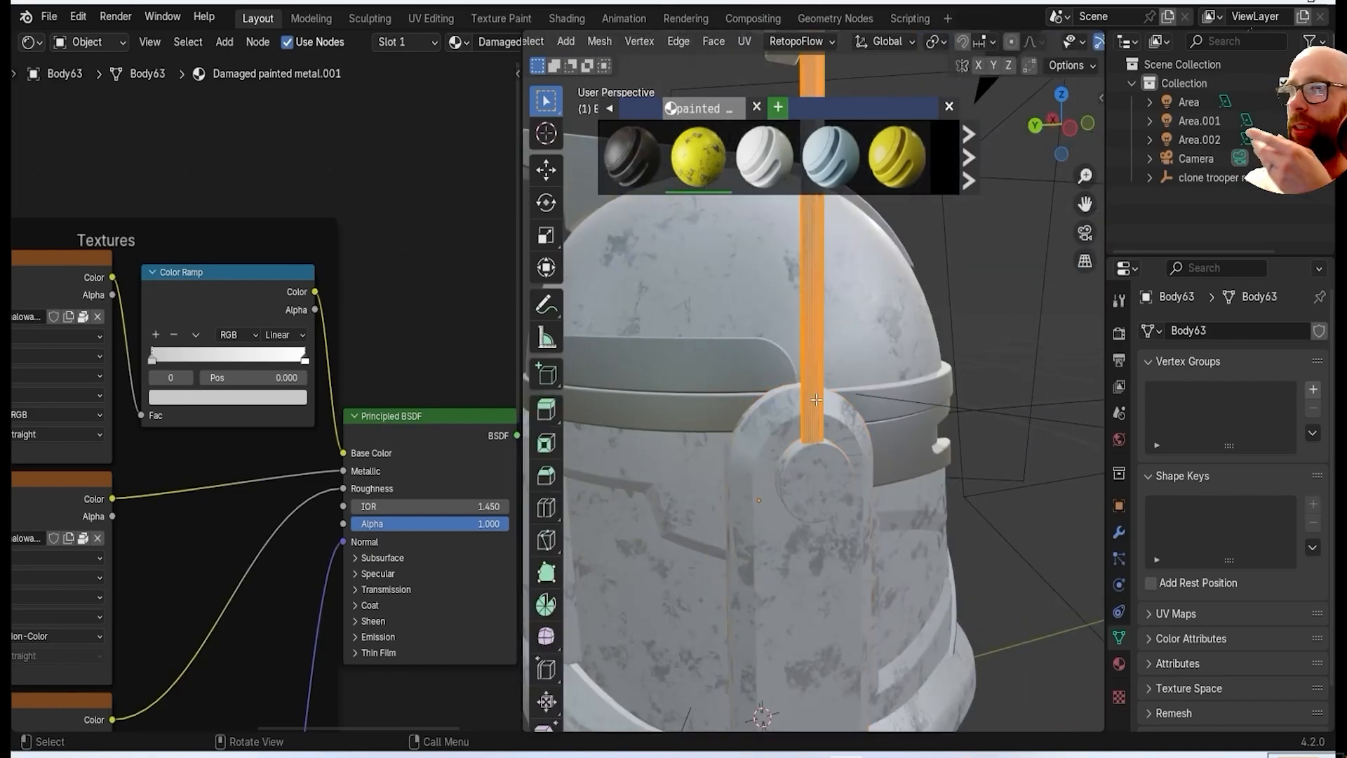
key("u")
left_click(817, 401)
left_click(806, 422)
key("Tab")
left_click(806, 423)
key("Tab")
key("a")
key("u")
left_click(807, 425)
key("Tab")
Link the dome's Damaged painted metal.001 material to the crest strip on top of the helmet.
middle_click_drag(849, 499, 766, 503)
left_click(862, 421)
left_click(789, 521, "shift")
key("ctrl+l")
left_click(790, 518)
left_click(1003, 368)
left_click(860, 425)
left_click(753, 492, "shift")
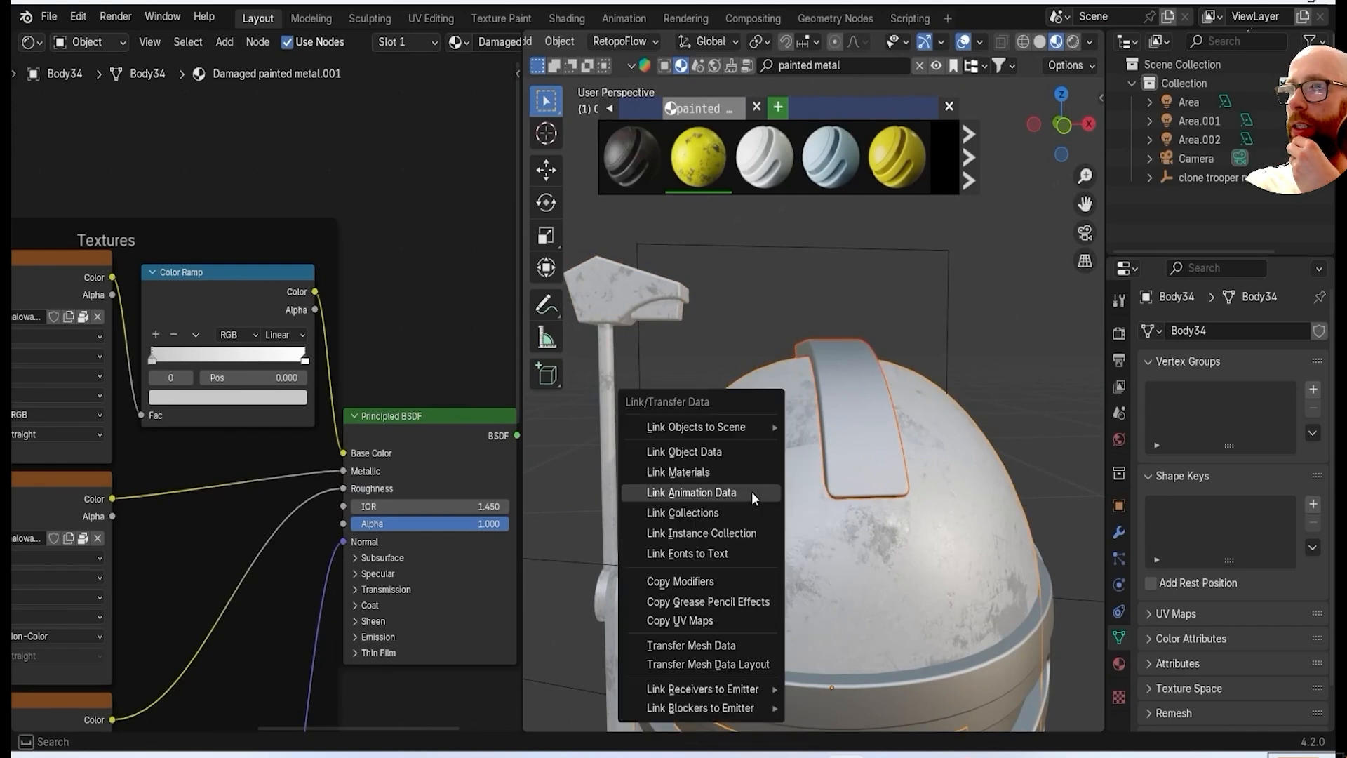
key("ctrl+l")
left_click(753, 493)
Cube-project the UVs of the crest strip on the dome.
key("Tab")
key("Tab")
left_click(870, 431)
key("Tab")
key("a")
key("u")
left_click(874, 429)
key("Tab")
Link the painted metal material to the front brow band above the visor.
middle_click_drag(935, 431, 857, 411)
scroll(870, 386, "up", 3)
left_click(886, 299)
key("ctrl+l")
left_click(882, 294)
left_click(961, 362)
Make the brow band's material a single-user copy and recolour its Color Ramp to deep blue.
left_click(1119, 664)
left_click(1233, 410)
left_click_drag(248, 196, 261, 181)
left_click_drag(313, 364, 315, 362)
left_click(289, 397)
left_click(277, 398)
mouse_move(292, 180)
left_mouse_down()
mouse_move(292, 214)
mouse_move(292, 204)
left_mouse_up()
Link the blue painted metal material to the remaining trim parts, including the band around the helmet.
middle_click_drag(872, 461, 886, 412)
scroll(901, 469, "up", 1)
key("Tab")
key("Tab")
scroll(963, 437, "down", 2)
left_click(840, 555)
mouse_move(737, 385)
middle_mouse_down()
mouse_move(940, 410)
mouse_move(689, 370)
middle_mouse_up()
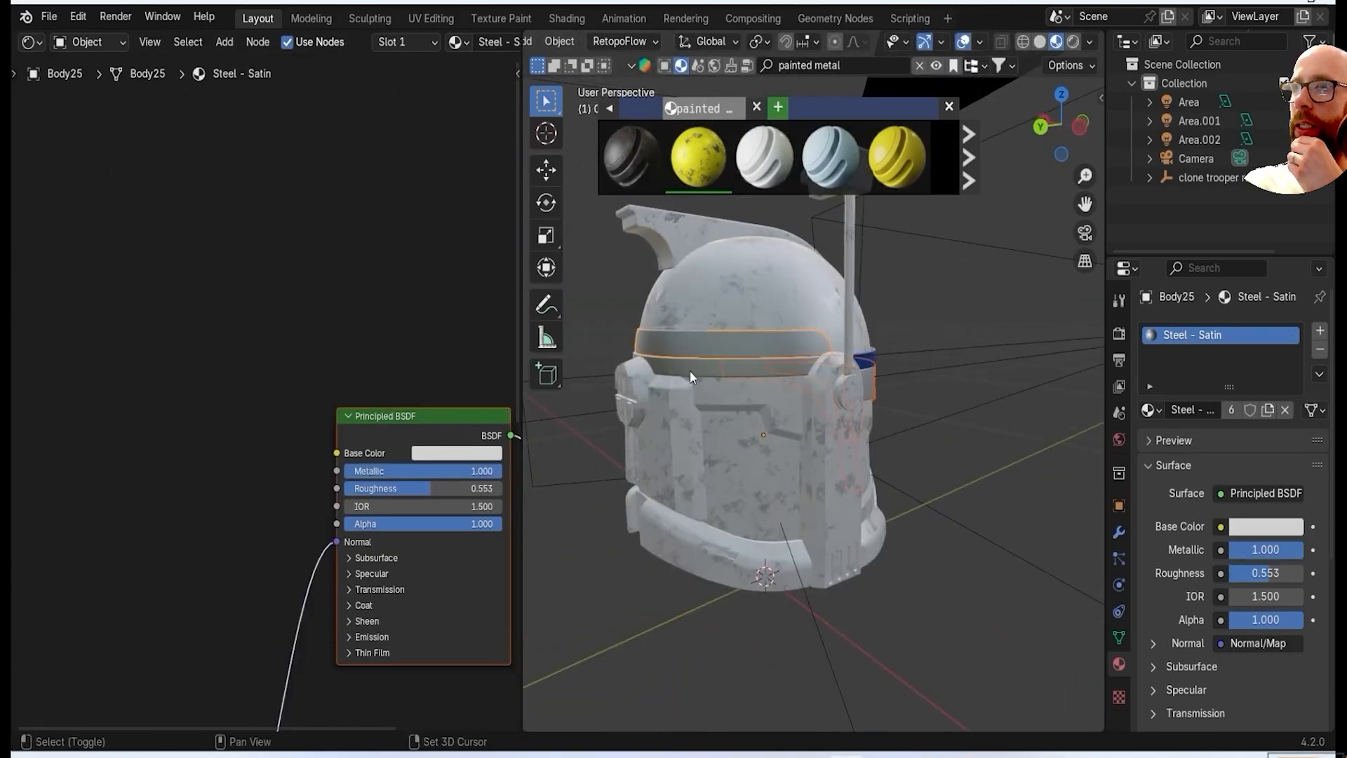
scroll(689, 370, "up", 3)
left_click(894, 385)
middle_click_drag(894, 385, 989, 390)
Cube-project the UVs of the blue trim around the visor and down the chin.
left_click(887, 436)
scroll(887, 436, "up", 2)
key("Tab")
key("Tab")
scroll(887, 437, "down", 2)
middle_click_drag(887, 437, 1021, 443)
Cube-project the UVs of the blue brow bands so their wear pattern is mapped properly.
key("Tab")
key("Tab")
left_click(883, 477)
key("Tab")
key("Tab")
scroll(883, 478, "down", 2)
middle_click_drag(883, 478, 744, 456)
left_click(704, 316)
key("Tab")
key("Tab")
left_click(712, 350)
left_click(712, 348)
key("Tab")
key("Tab")
middle_click_drag(712, 351, 895, 529)
left_click(697, 499)
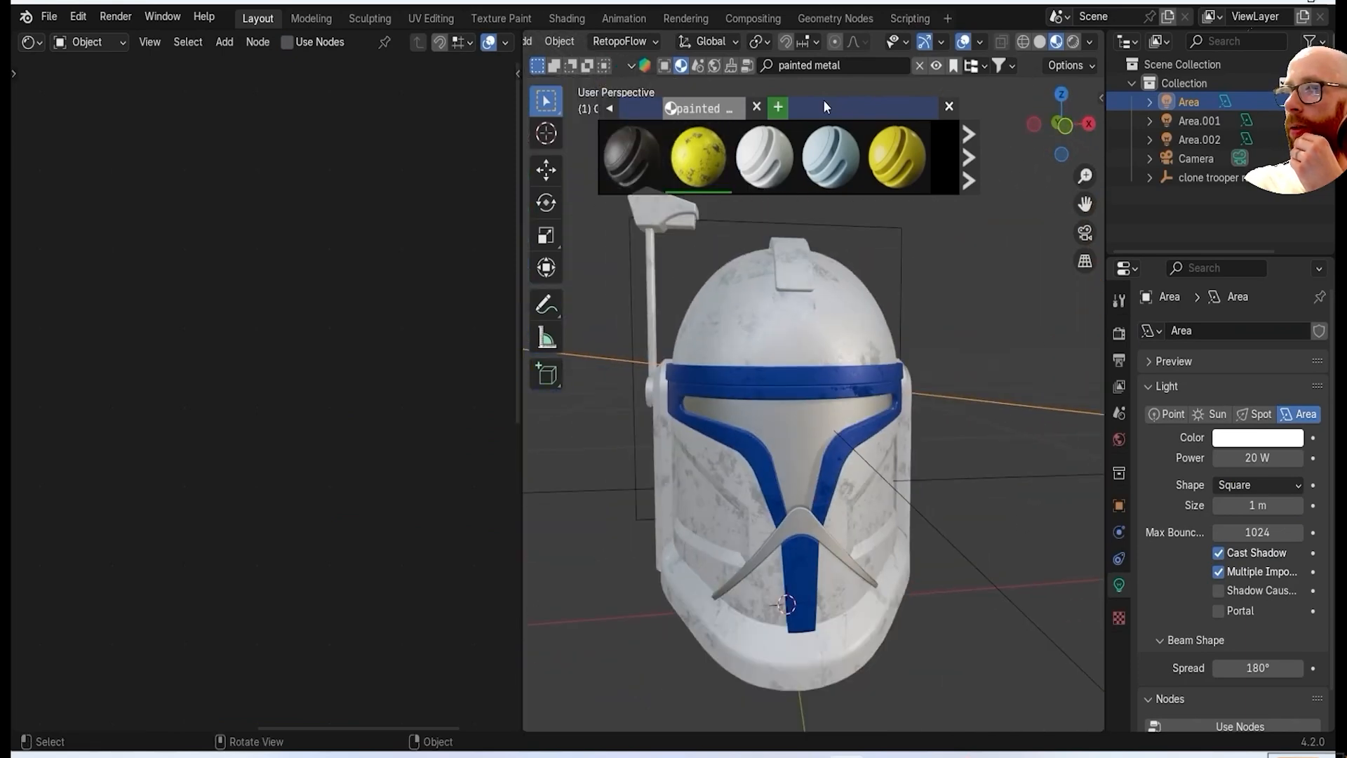
Apply the Plastic Base 01 material from the "plastic base" assets to the visor and set its Roughness to 0.067.
left_click_drag(631, 156, 796, 442)
scroll(490, 403, "down", 7)
middle_click_drag(391, 469, 492, 376)
scroll(421, 359, "up", 1)
scroll(168, 316, "up", 7)
left_click_drag(383, 231, 334, 245)
scroll(334, 281, "up", 2)
middle_click_drag(337, 316, 132, 388)
scroll(244, 305, "up", 1)
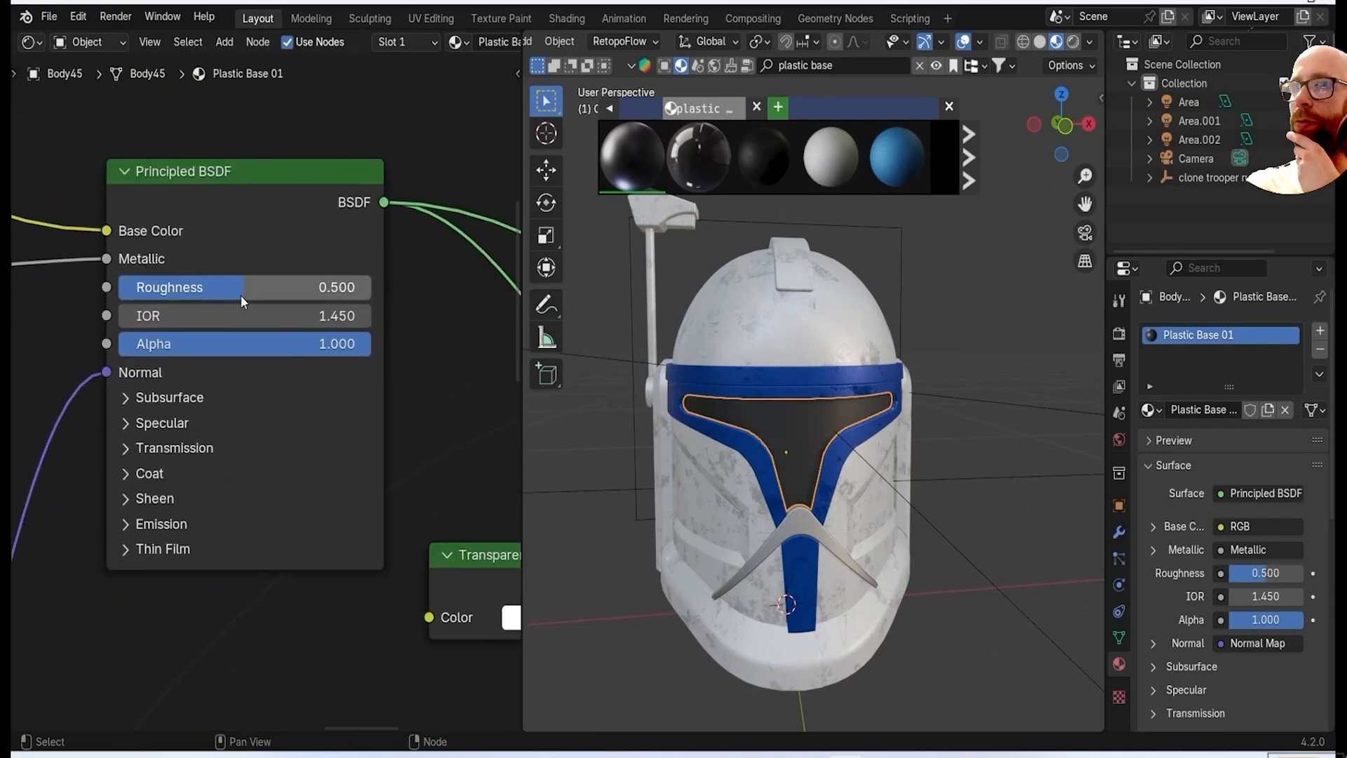
scroll(807, 393, "up", 4)
mouse_move(836, 323)
middle_mouse_down()
mouse_move(888, 352)
mouse_move(846, 326)
middle_mouse_up()
Link the visor's Plastic Base 01 material to the V-shaped piece below the visor.
middle_click_drag(852, 485, 848, 372, "shift")
left_click(846, 372)
left_click(847, 314, "shift")
key("ctrl+l")
left_click(838, 305)
middle_click_drag(1014, 414, 1016, 466, "shift")
Cube-project the UVs of the V-shaped piece below the visor.
left_click(804, 268)
key("Tab")
key("u")
left_click(804, 267)
key("Tab")
left_click(838, 448)
left_click(838, 448)
left_click(838, 448)
scroll(803, 465, "down", 3)
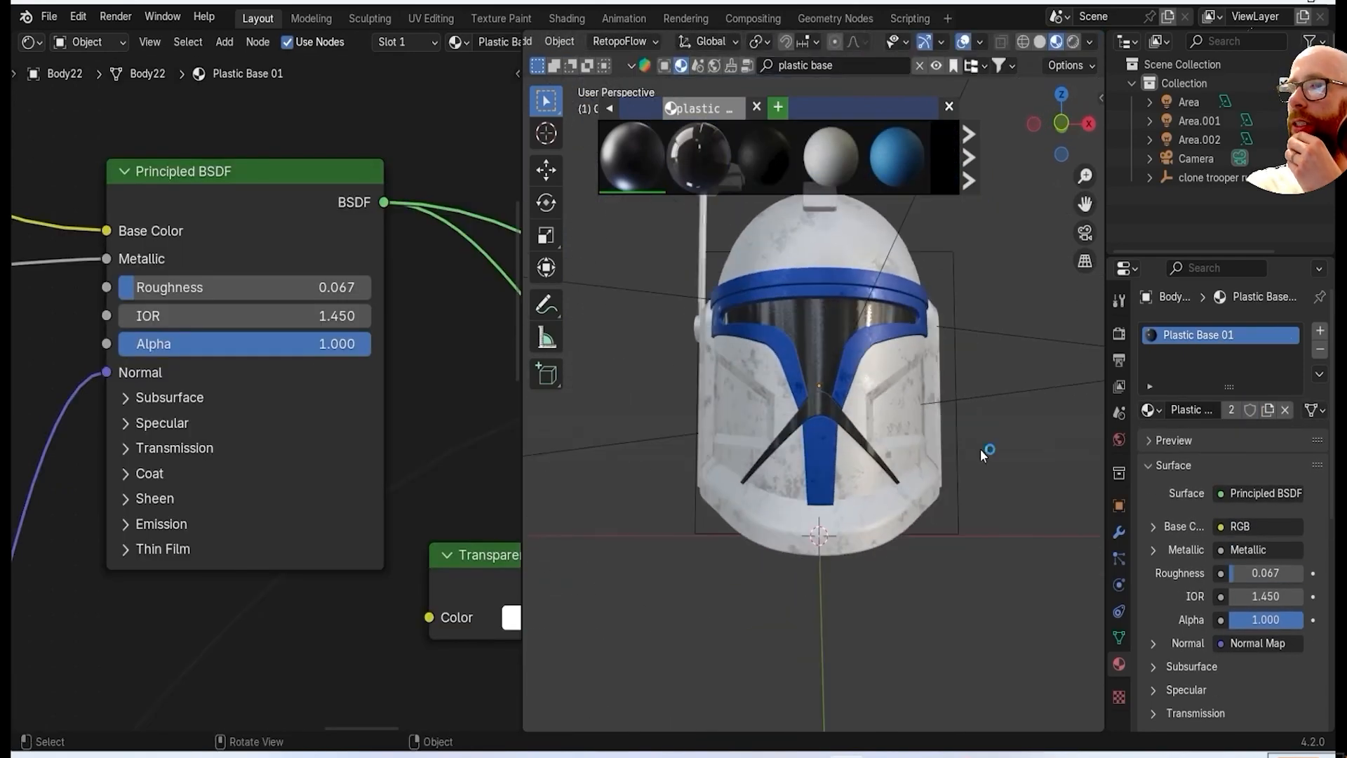
Preview the textured helmet through the camera in rendered shading.
left_click_drag(523, 338, 195, 337)
mouse_move(912, 329)
middle_mouse_down()
mouse_move(1017, 323)
mouse_move(1041, 301)
mouse_move(929, 325)
middle_mouse_up()
key("grave")
left_click(929, 218)
key("z")
left_click(869, 433)
middle_click_drag(869, 432, 929, 230)
key("grave")
left_click(915, 283)
scroll(971, 382, "down", 3)
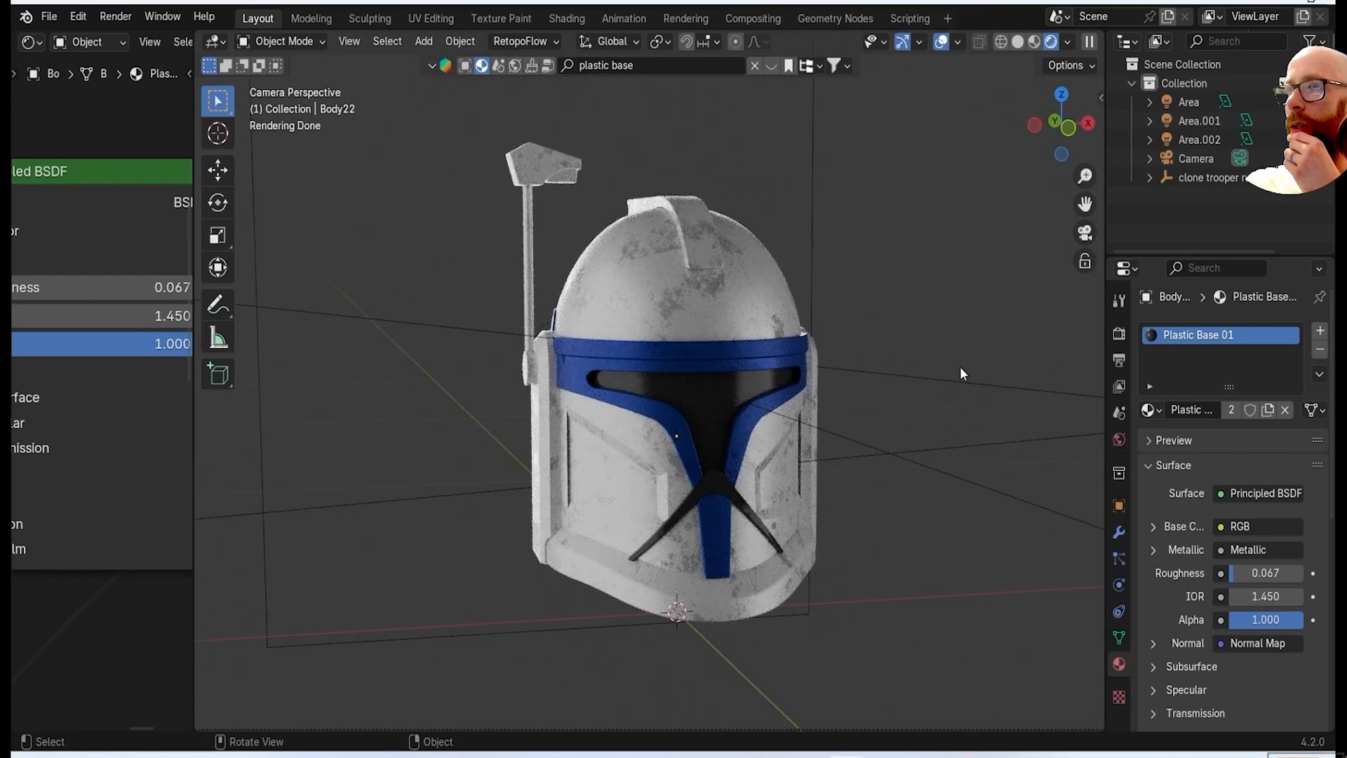
Return to material preview and add clone trooper symbol 1.png as an image decal on the white helmet dome.
key("z")
left_click(800, 411)
middle_click_drag(745, 349, 698, 359)
scroll(695, 347, "up", 1)
left_click(683, 311)
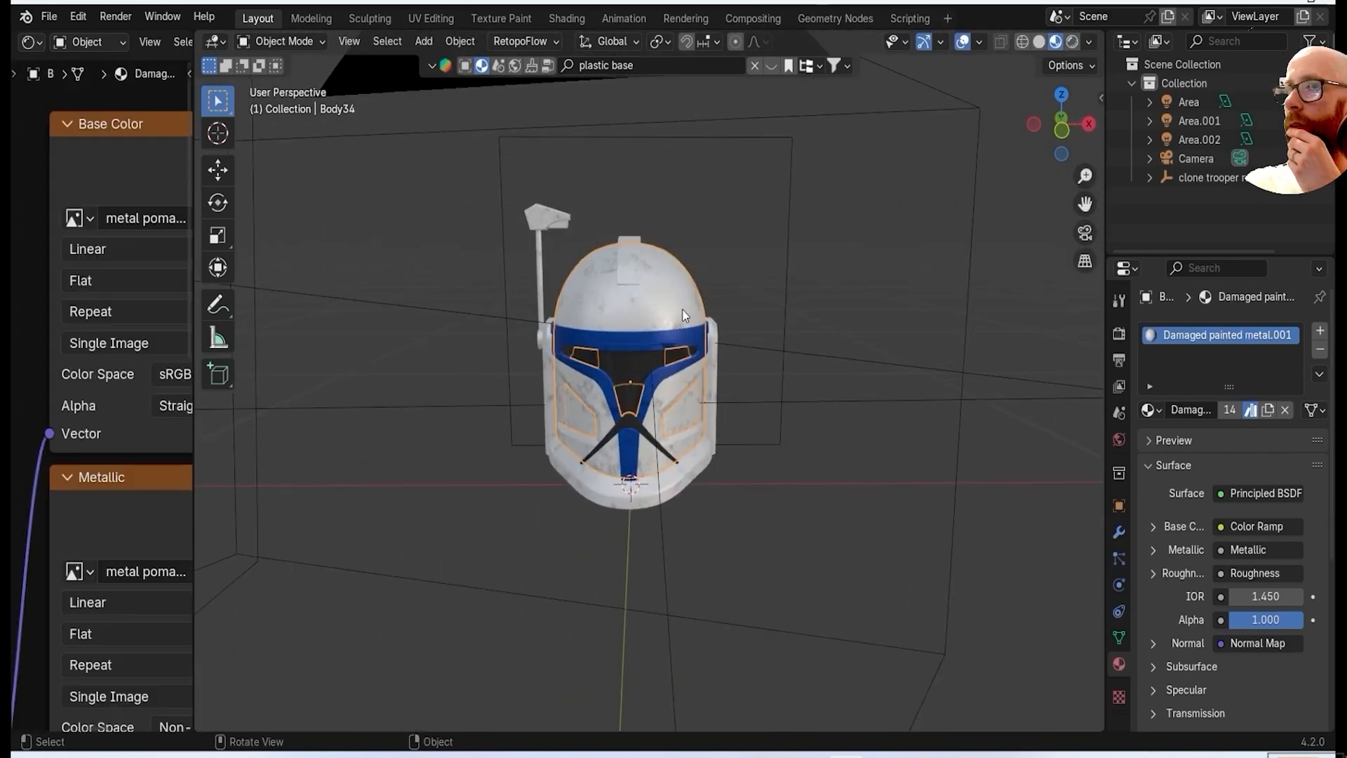
key("shift+a")
left_click(820, 332)
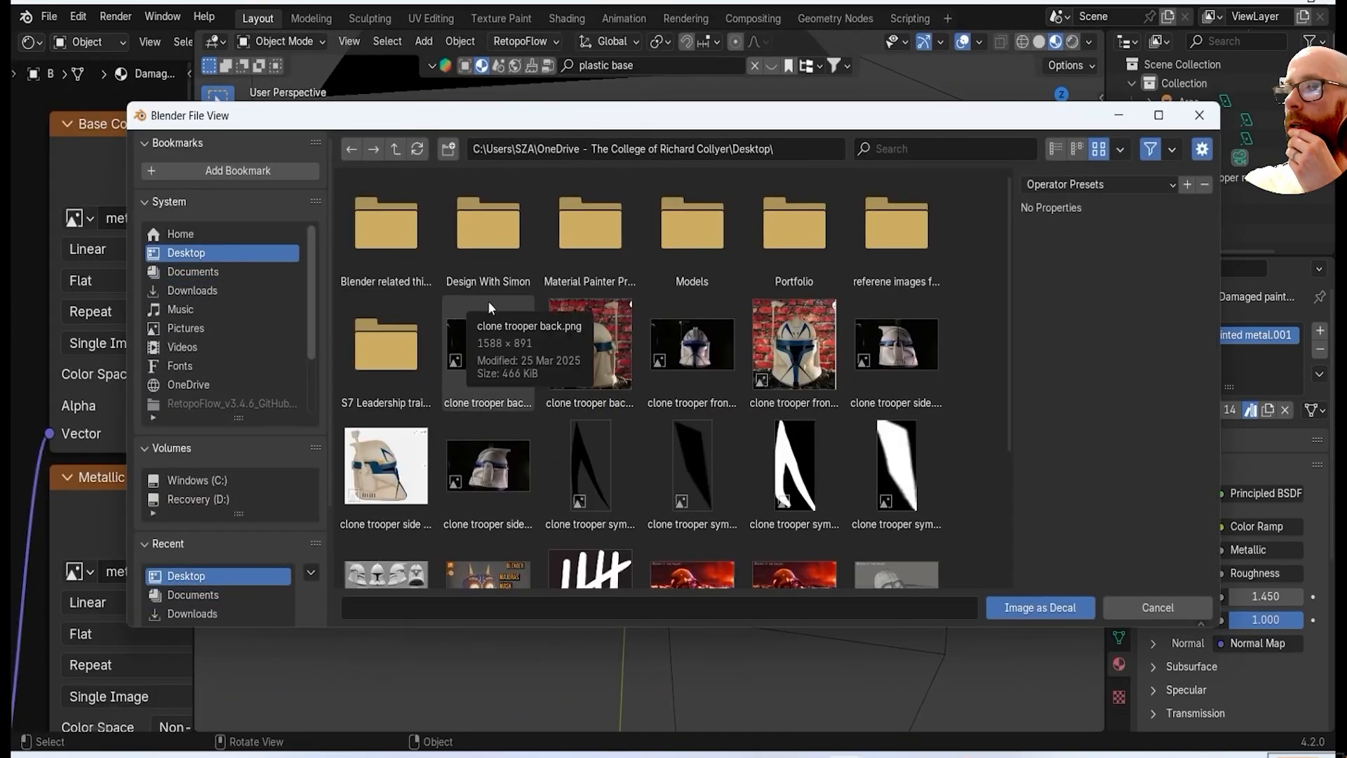
double_click(590, 434)
Orient and scale the symbol decal and raise it towards the front of the dome.
scroll(571, 390, "up", 2)
middle_click_drag(571, 392, 681, 405)
key("g")
key("z")
left_click(685, 282)
middle_click_drag(685, 283, 500, 356)
key("r")
key("Return")
left_click(628, 316)
middle_click_drag(628, 316, 636, 169)
scroll(635, 210, "up", 3)
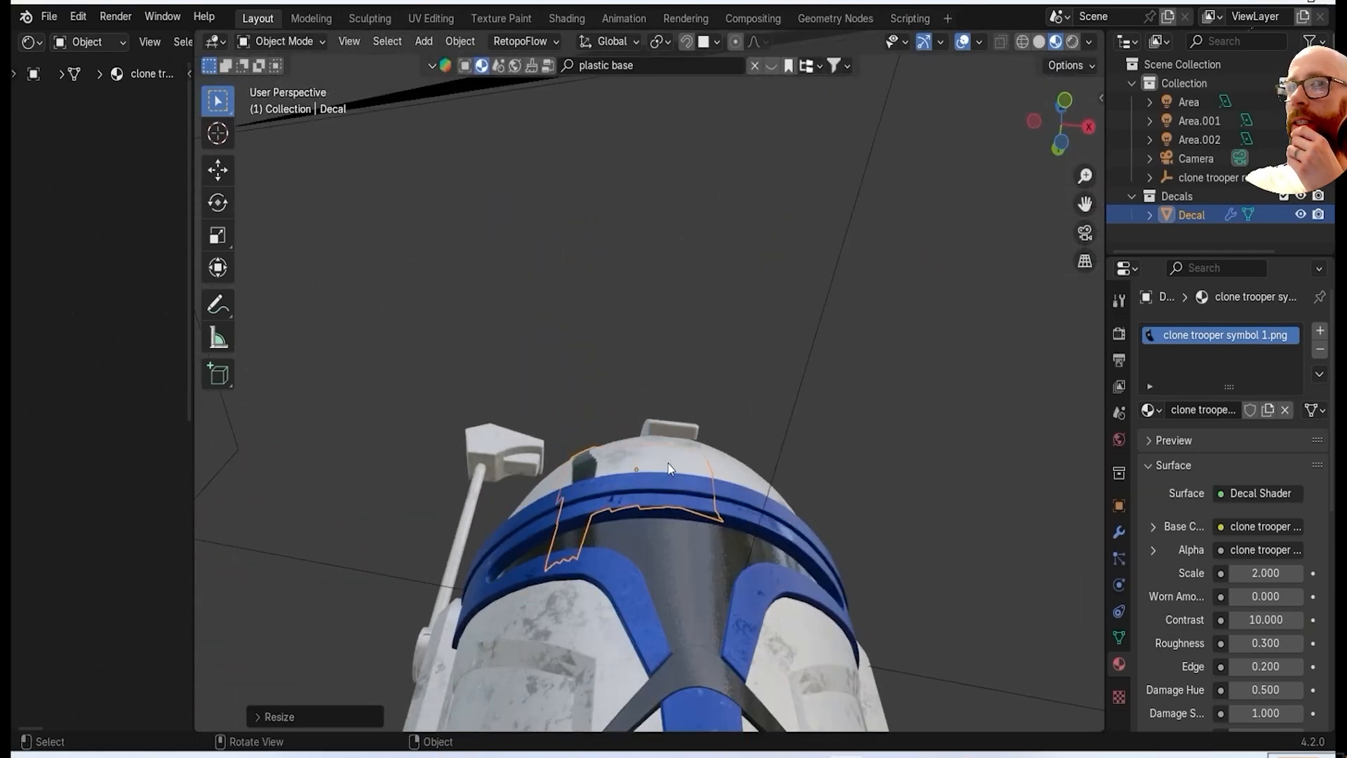
Place the symbol decal above the blue brow band beside the central crest and tilt it slightly to follow the dome.
key("g")
left_click(681, 484)
middle_click_drag(681, 484, 692, 569)
scroll(618, 547, "up", 2)
left_click(627, 502)
middle_click_drag(627, 503, 606, 466)
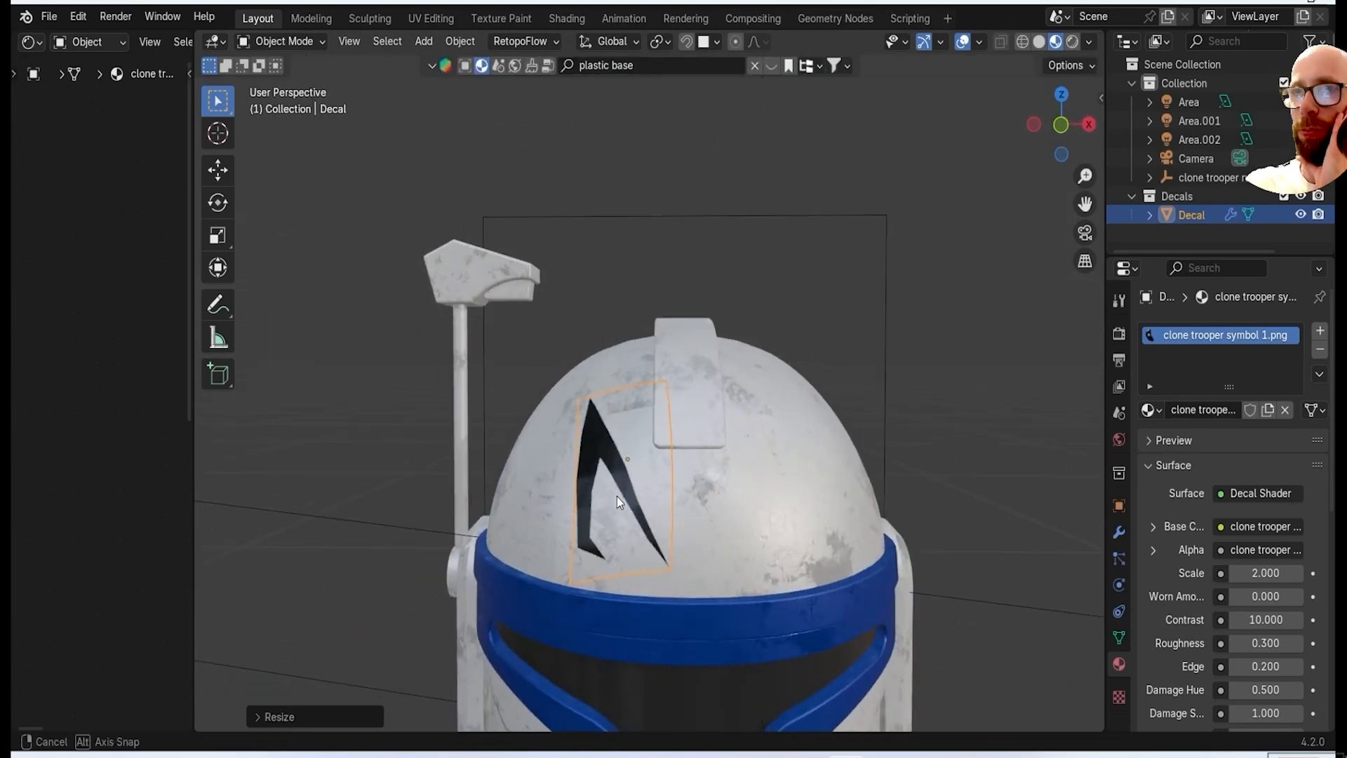
left_click(828, 372)
scroll(756, 416, "down", 2)
scroll(615, 450, "up", 2)
key("KP_1")
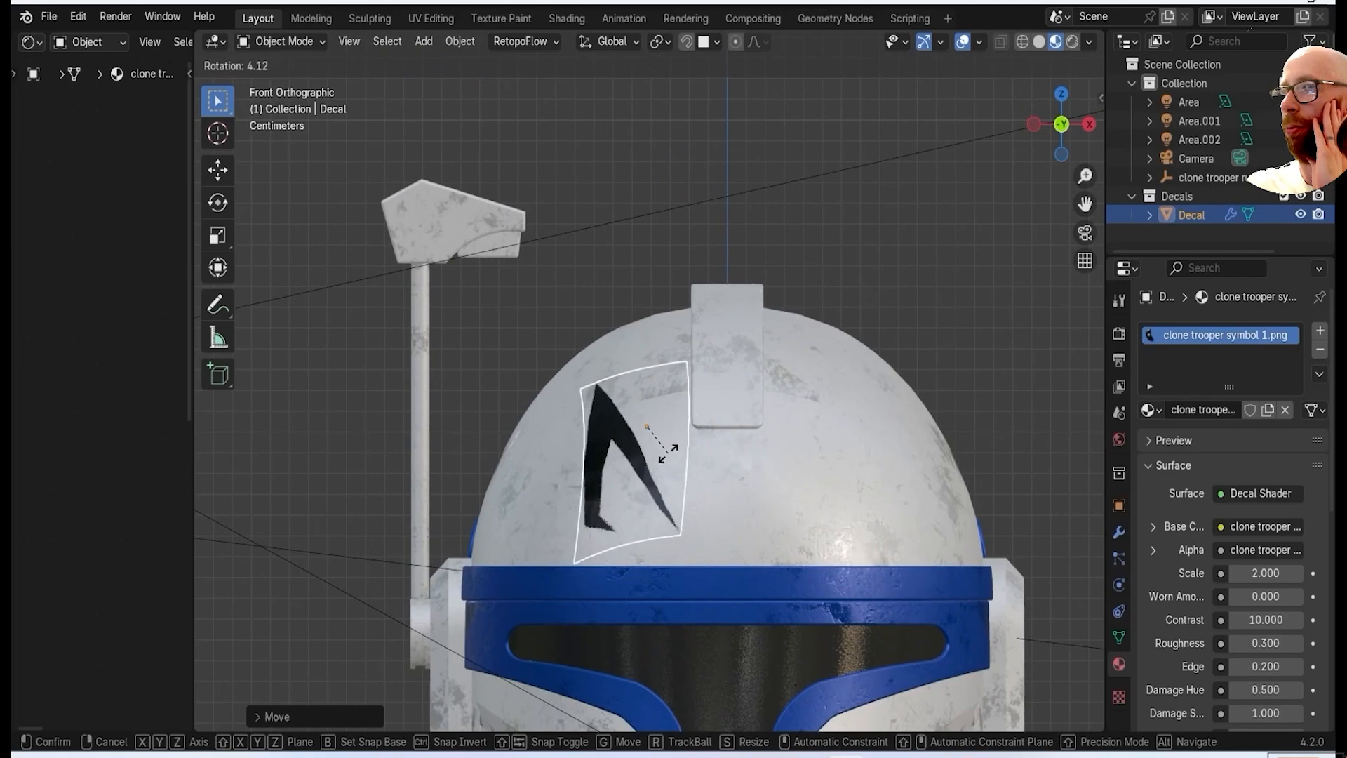
left_click(688, 442)
middle_click_drag(688, 441, 691, 470)
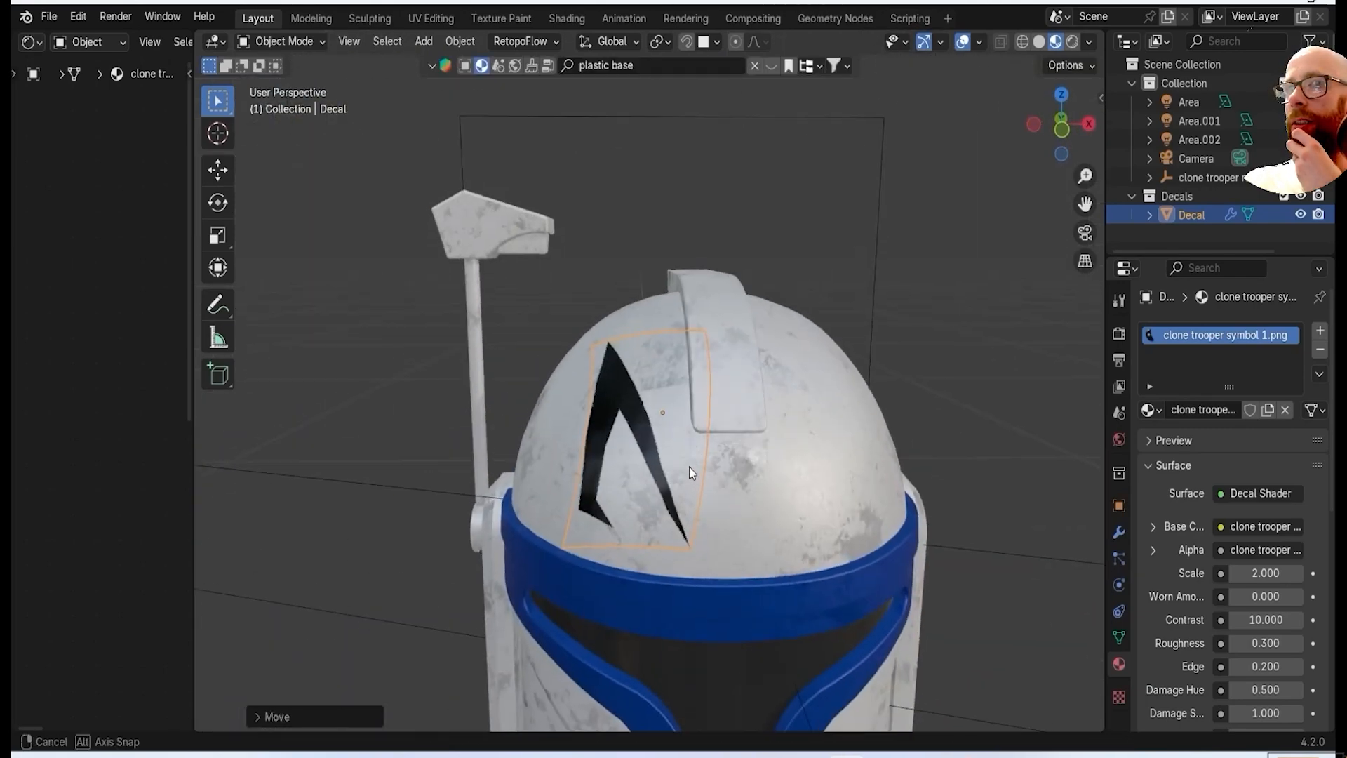
Insert a Color Ramp between the symbol image's Color output and the Decal Shader's Base Color.
left_click_drag(193, 513, 503, 507)
middle_click_drag(462, 426, 313, 393)
scroll(309, 395, "up", 4)
left_click(333, 265)
key("shift+a")
type("col")
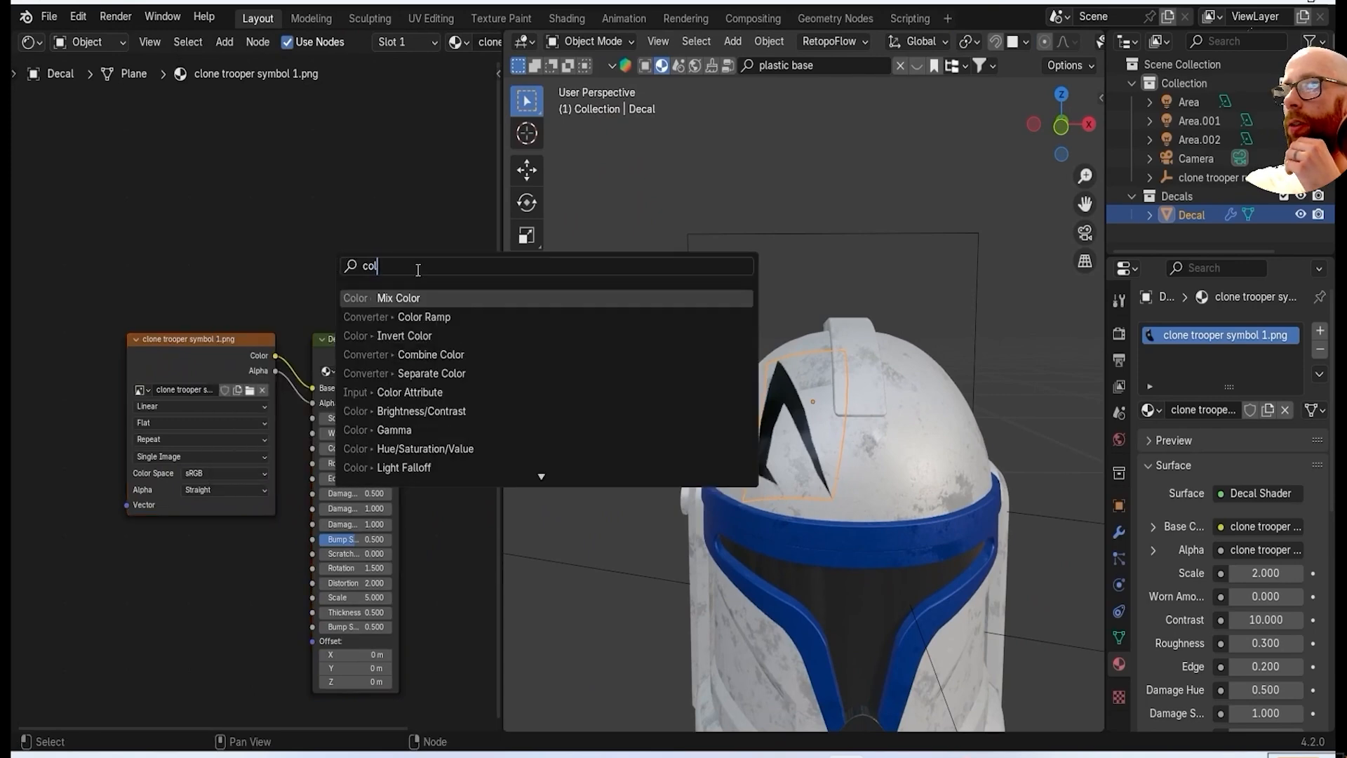
left_click(416, 316)
left_click(304, 245)
left_click_drag(188, 340, 127, 400)
middle_click_drag(473, 327, 411, 309)
scroll(322, 330, "up", 4)
Make the Color Ramp's black stop dark blue and set the white stop's position to 0.295.
left_click(322, 330)
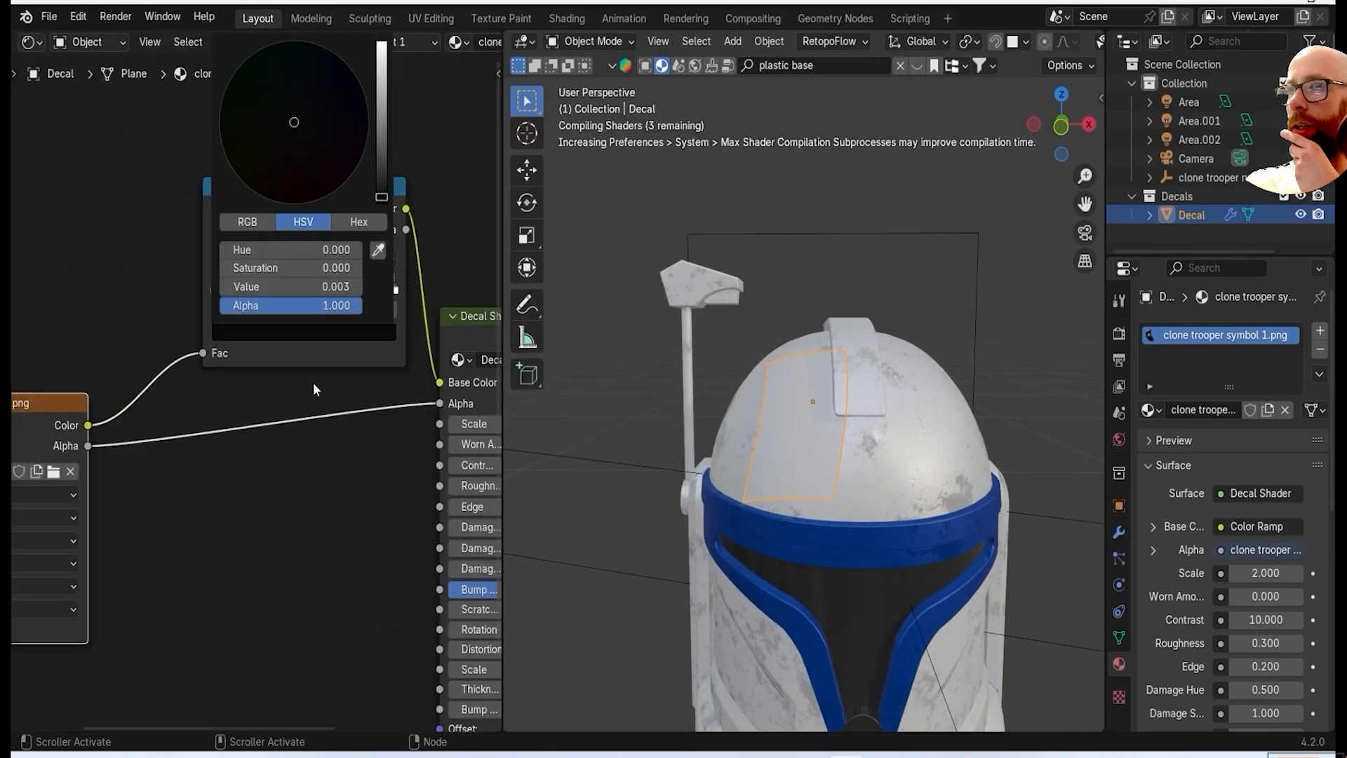
left_click(385, 328)
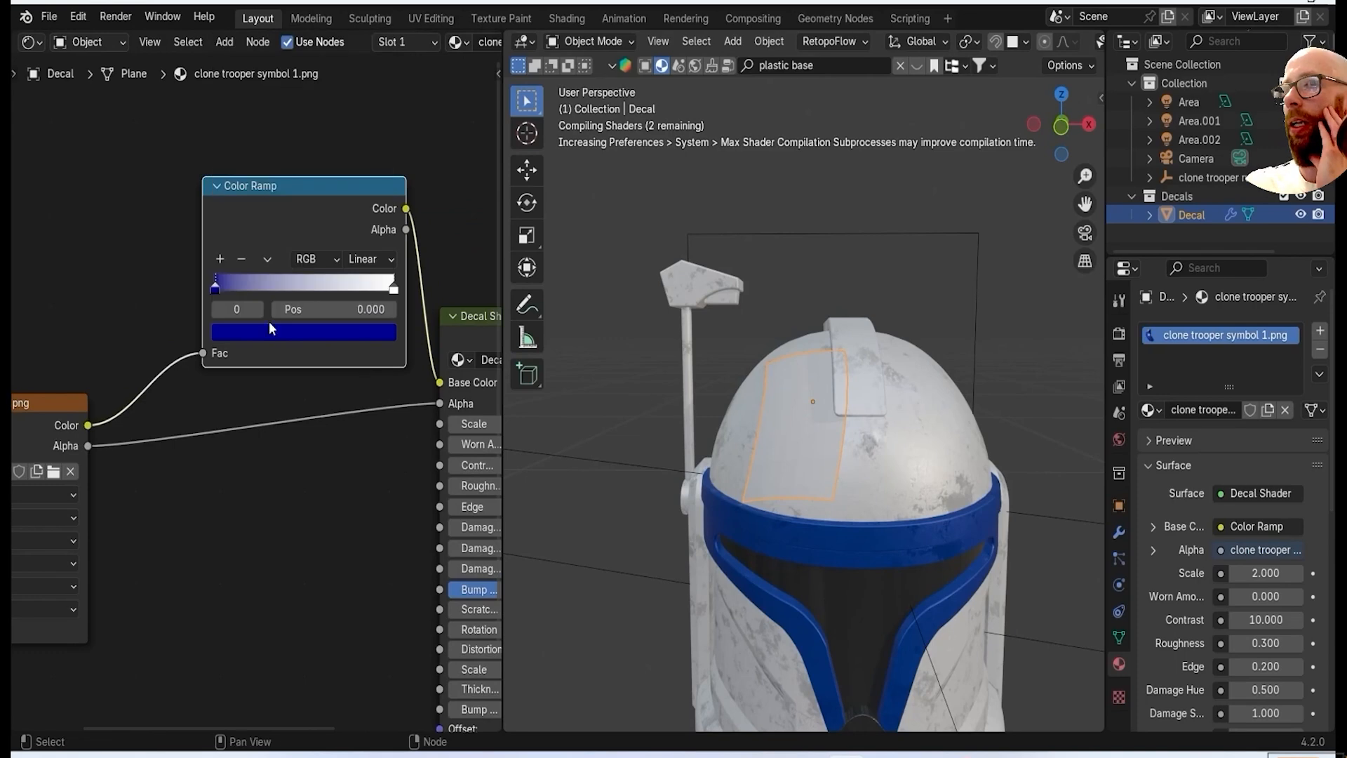
key("g")
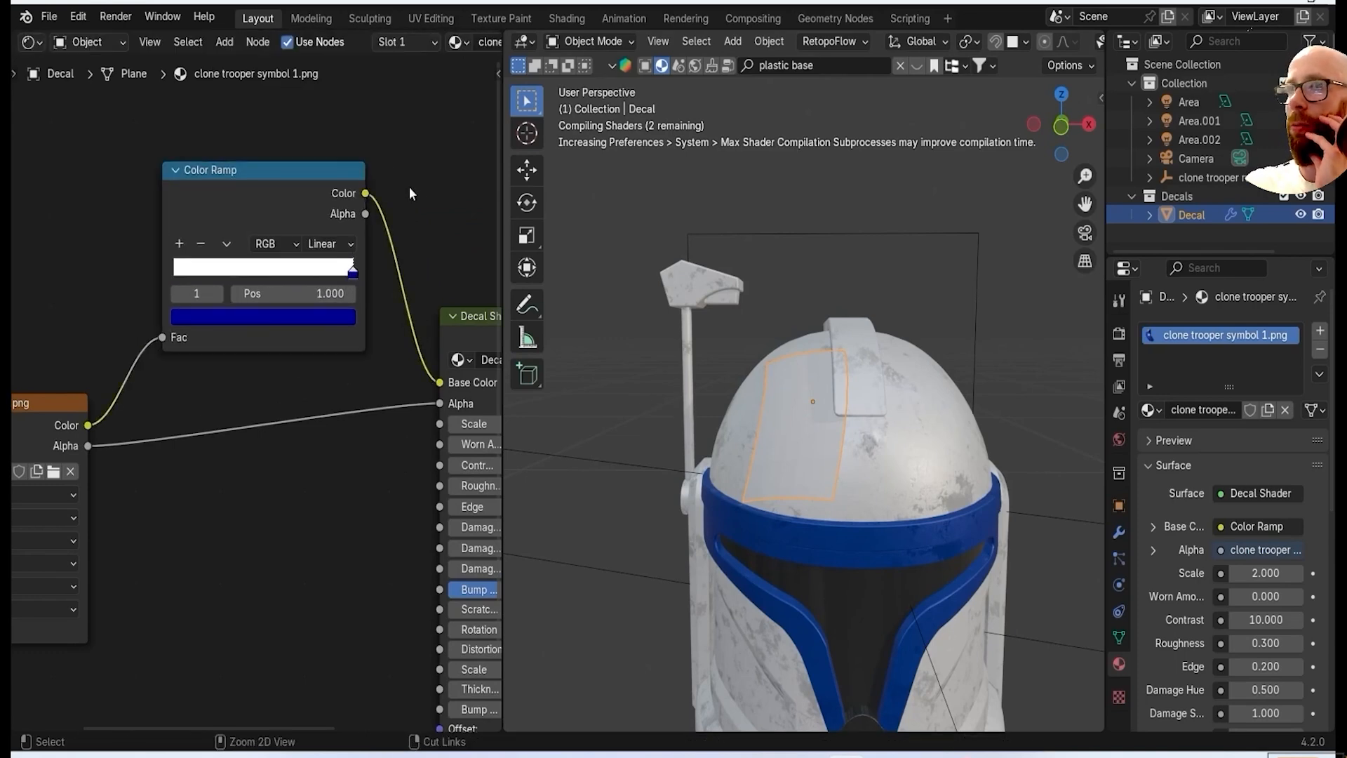
key("ctrl+z")
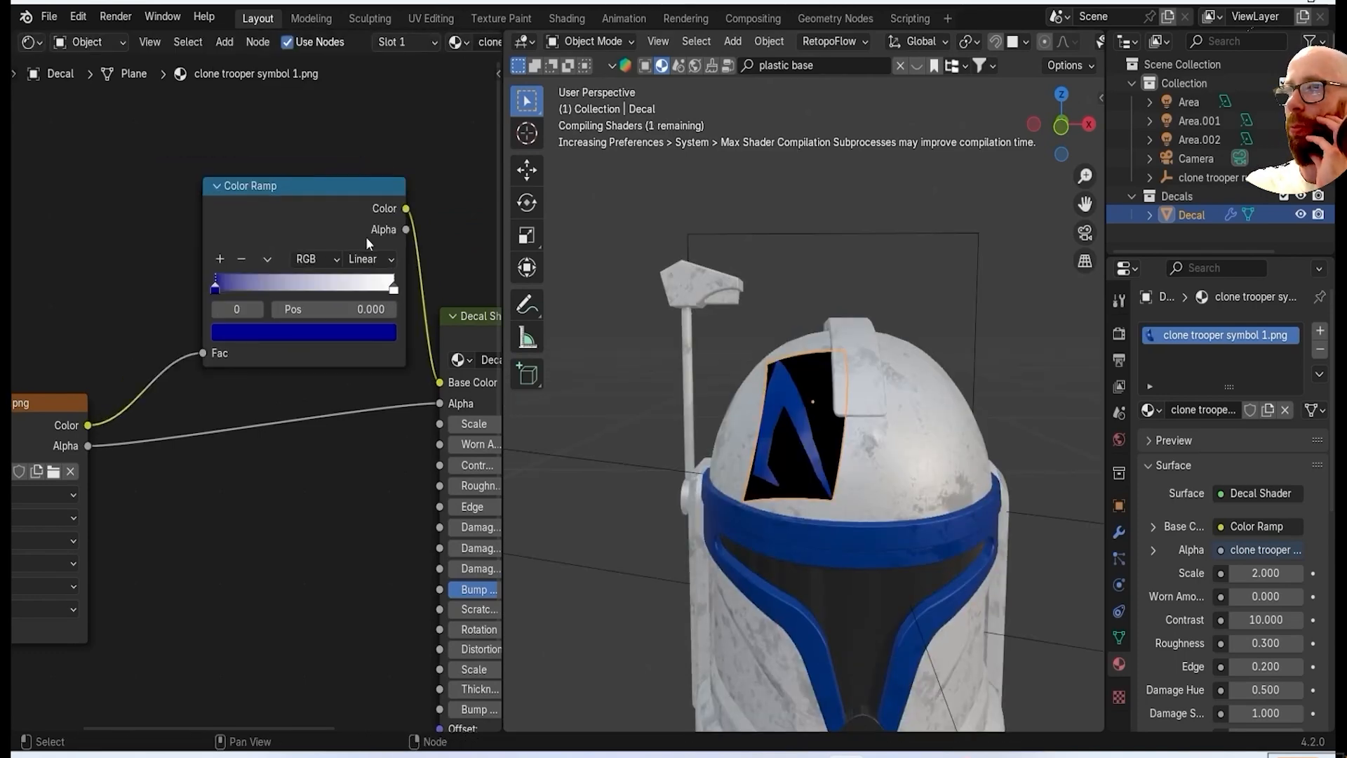
middle_click_drag(842, 469, 886, 470)
scroll(264, 397, "down", 2)
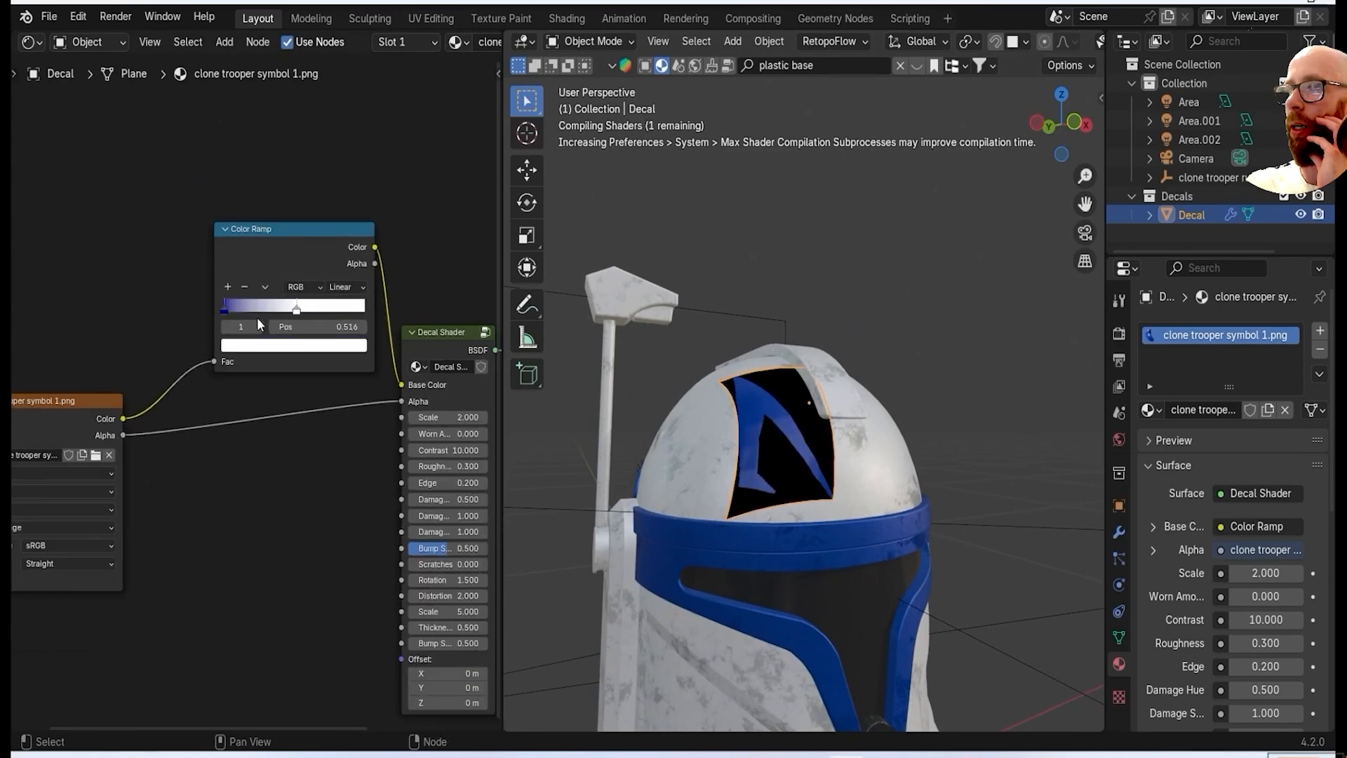
scroll(334, 546, "up", 6)
scroll(761, 464, "up", 4)
middle_click_drag(762, 449, 803, 496)
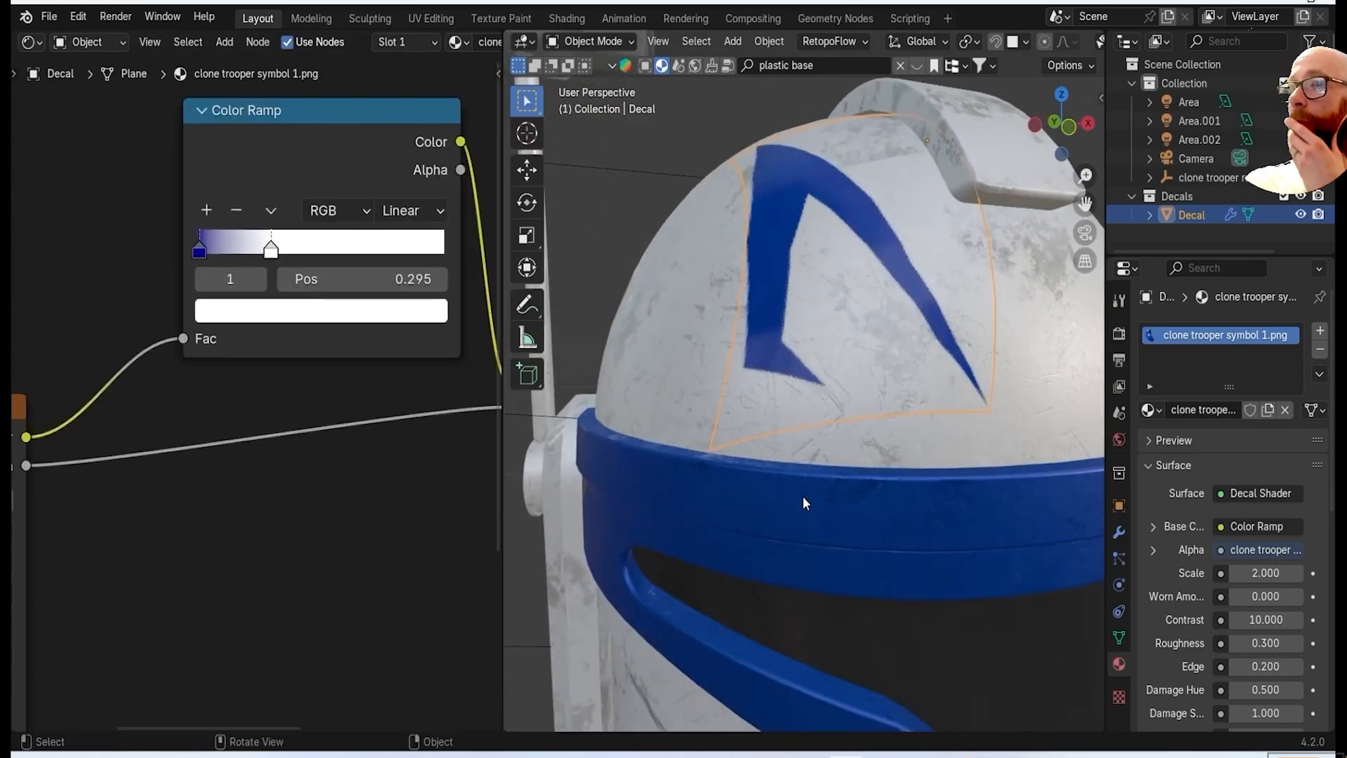
Copy the hex colour from the blue brow band's Color Ramp and paste it into the symbol decal's blue stop.
left_click(803, 495)
scroll(273, 389, "down", 6)
middle_click_drag(162, 323, 237, 362)
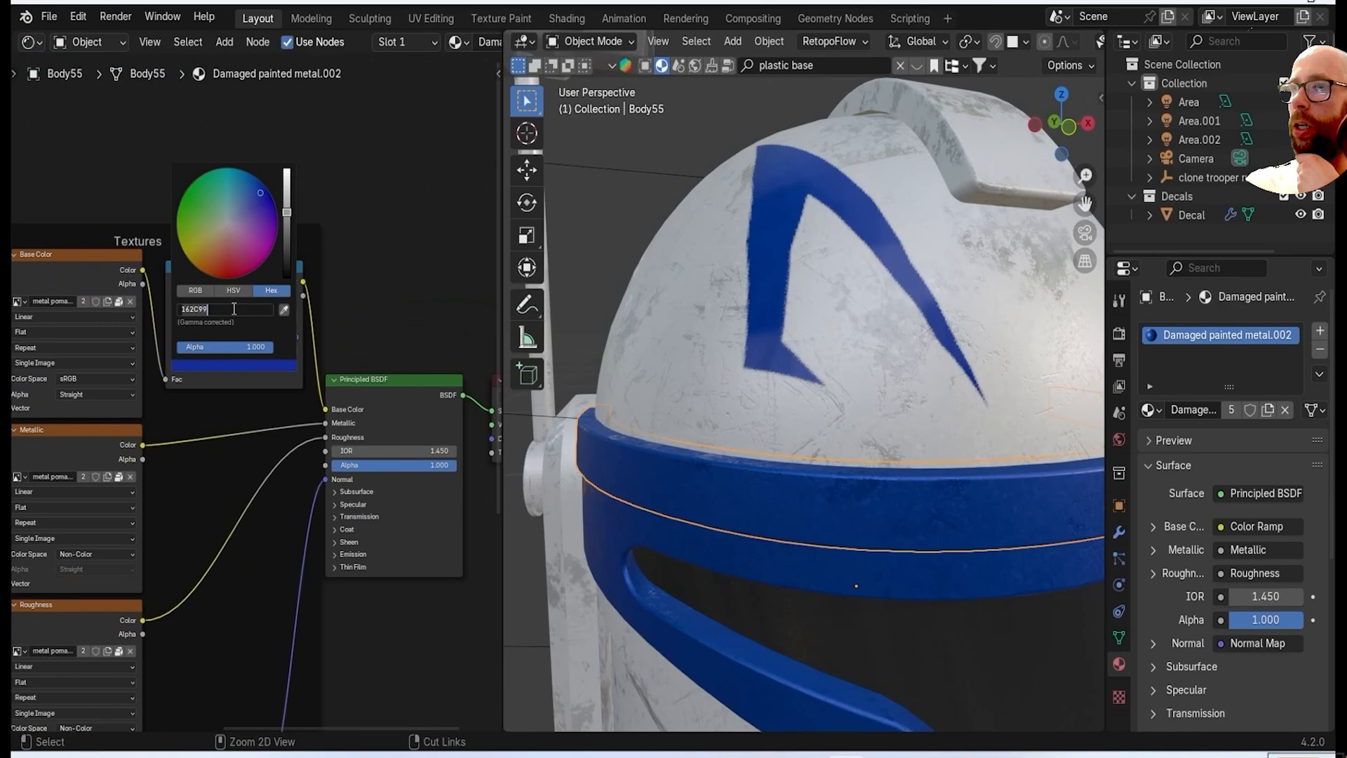
left_click(766, 329)
scroll(337, 372, "up", 4)
left_click(332, 351)
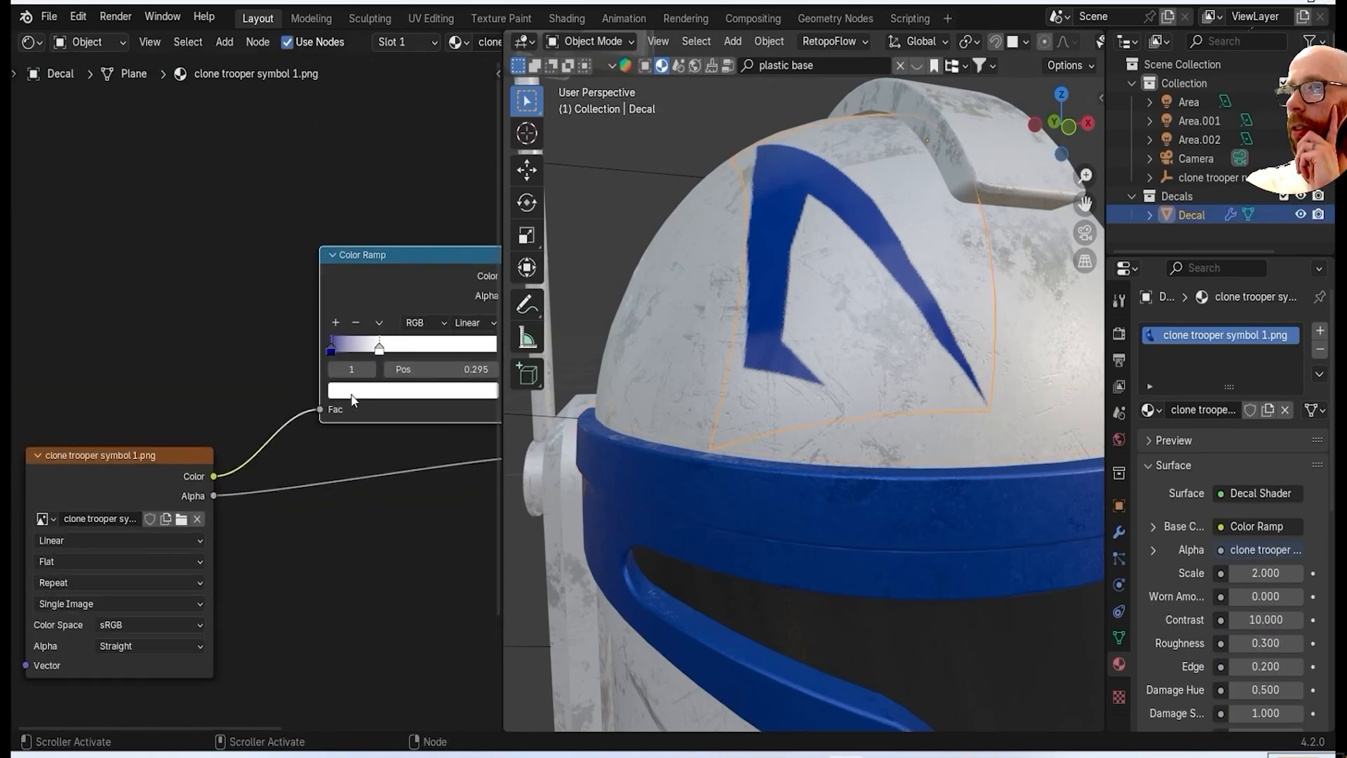
scroll(351, 397, "up", 7)
middle_click_drag(315, 311, 82, 306)
left_click(82, 306)
left_click(348, 383)
type("162C99")
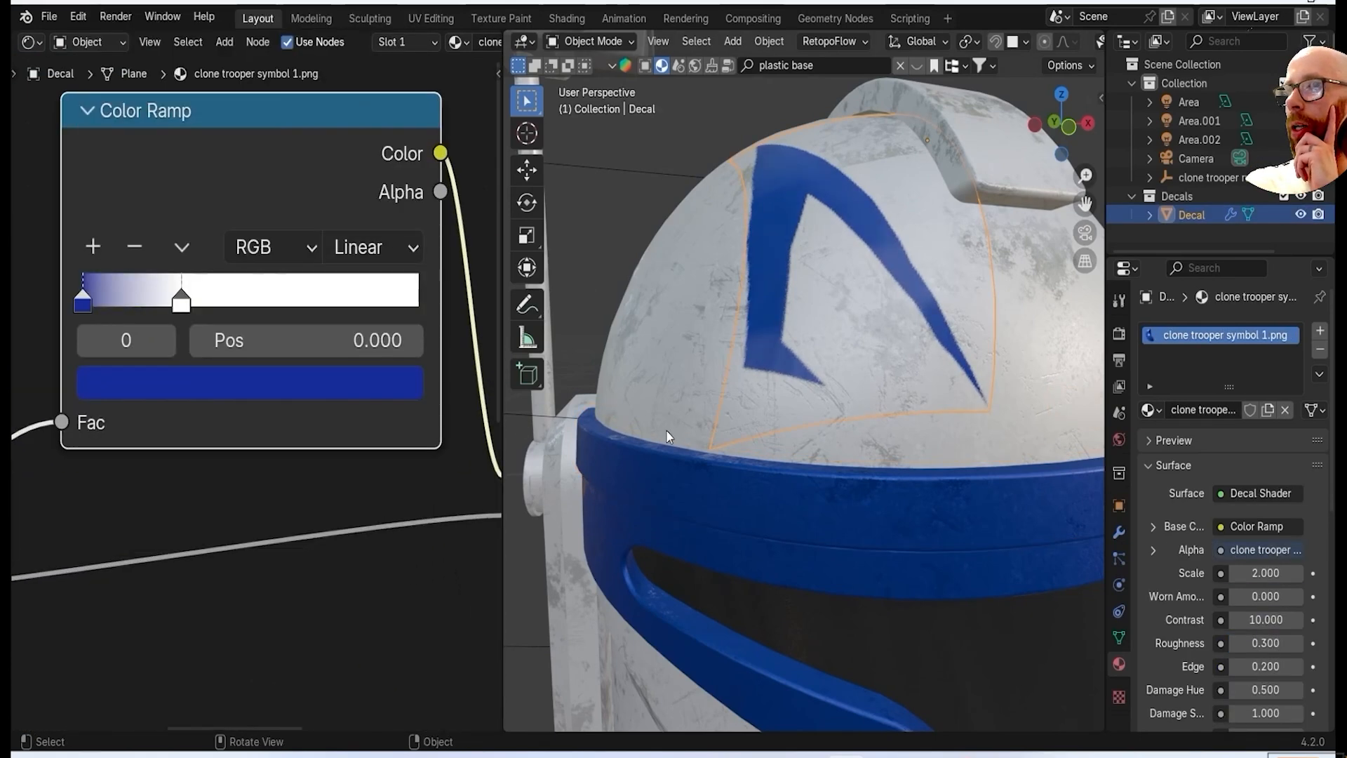
Inspect the recoloured symbol decal up close and from the front.
key("Tab")
scroll(911, 456, "down", 8)
key("Tab")
middle_click_drag(910, 456, 929, 482)
scroll(816, 371, "up", 4)
middle_click_drag(816, 372, 798, 440)
scroll(798, 441, "down", 3)
key("KP_1")
scroll(762, 407, "up", 2)
scroll(762, 409, "down", 3)
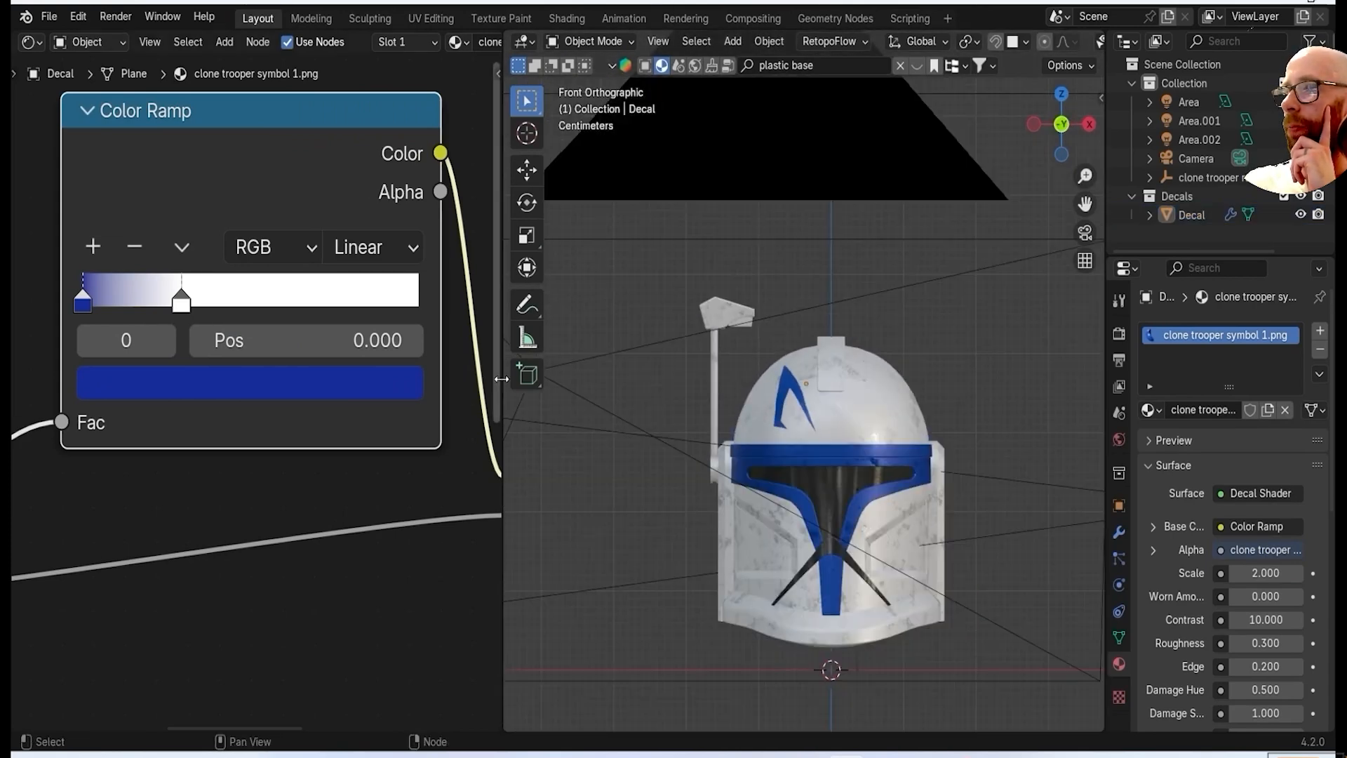
Snap the 3D cursor to the world origin and set the symbol decal's origin to the cursor.
left_click_drag(503, 381, 175, 383)
scroll(524, 383, "up", 2)
scroll(695, 390, "up", 1)
middle_click_drag(696, 391, 645, 328, "shift")
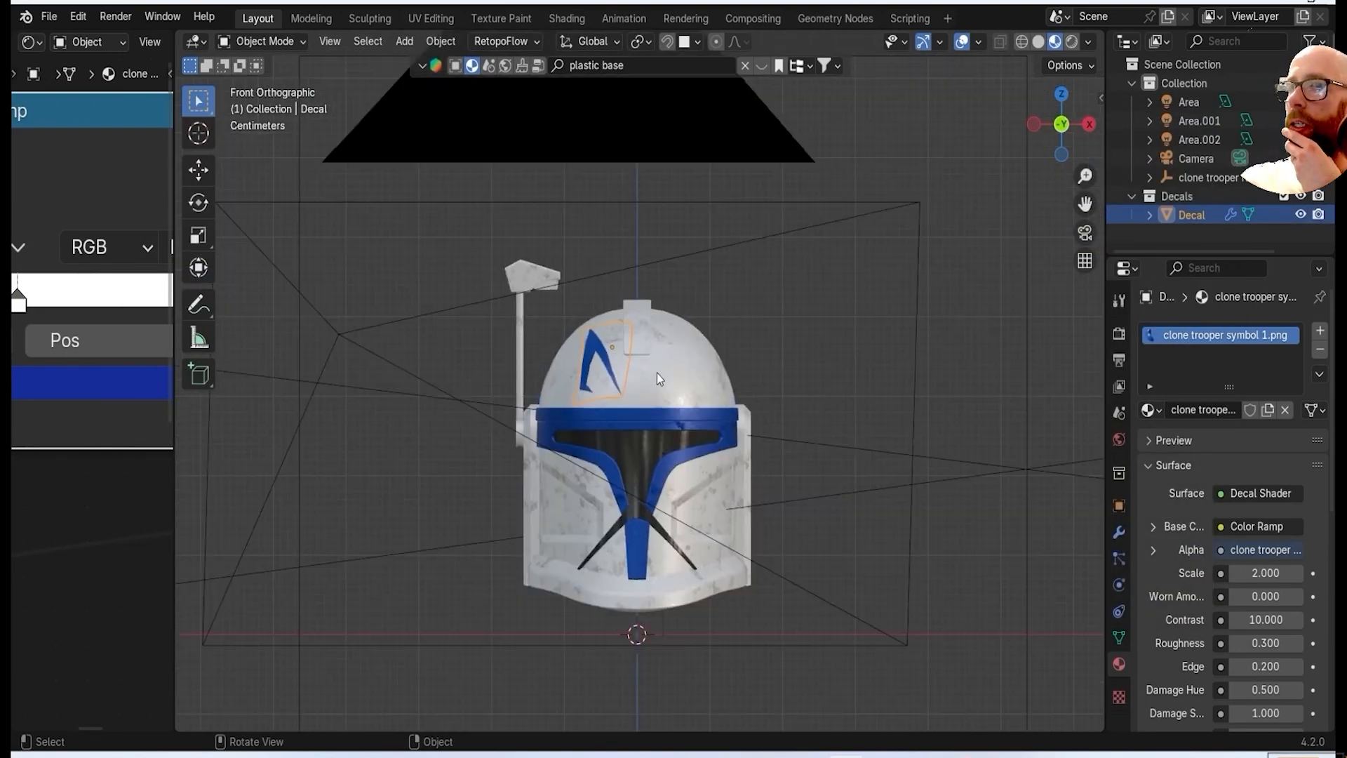
right_click(811, 321)
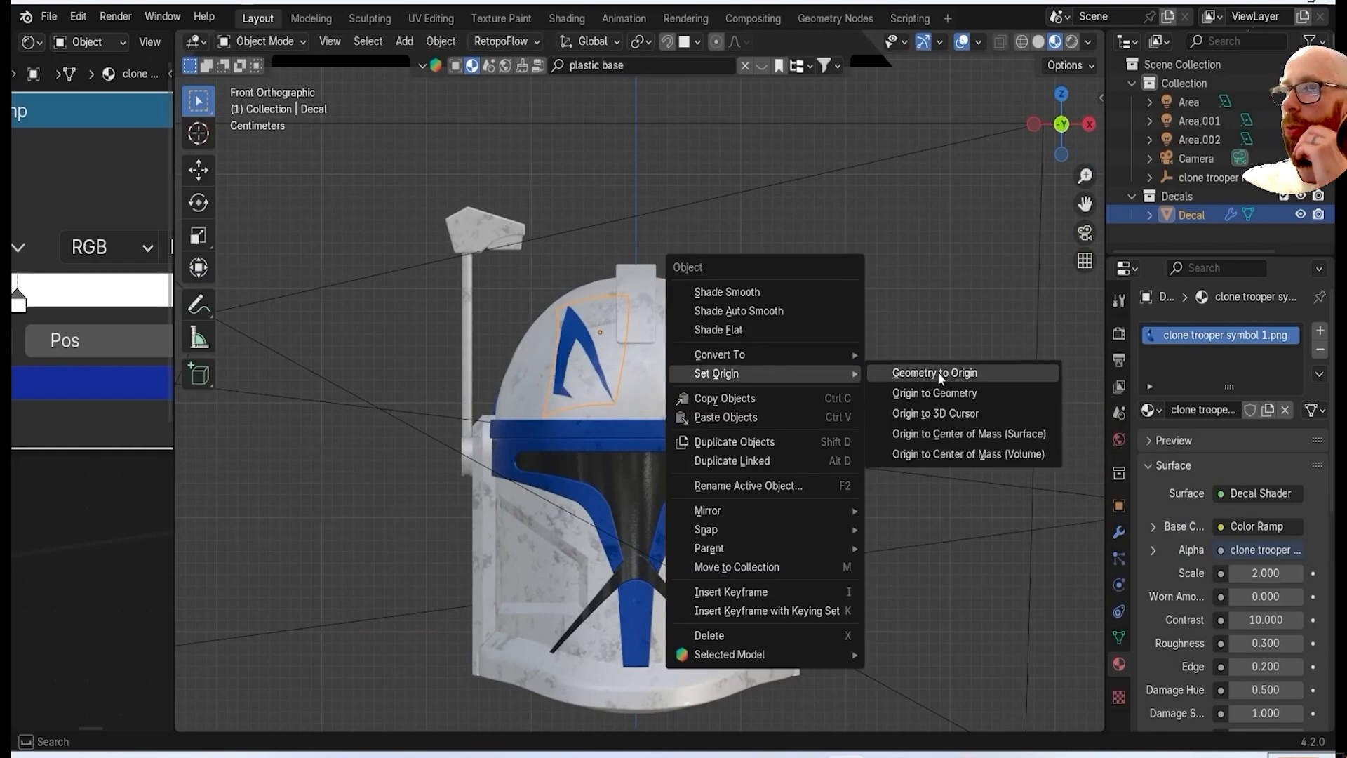
left_click(958, 412)
Try to mirror the symbol decal with a Mirror modifier on the X axis.
left_click(1119, 532)
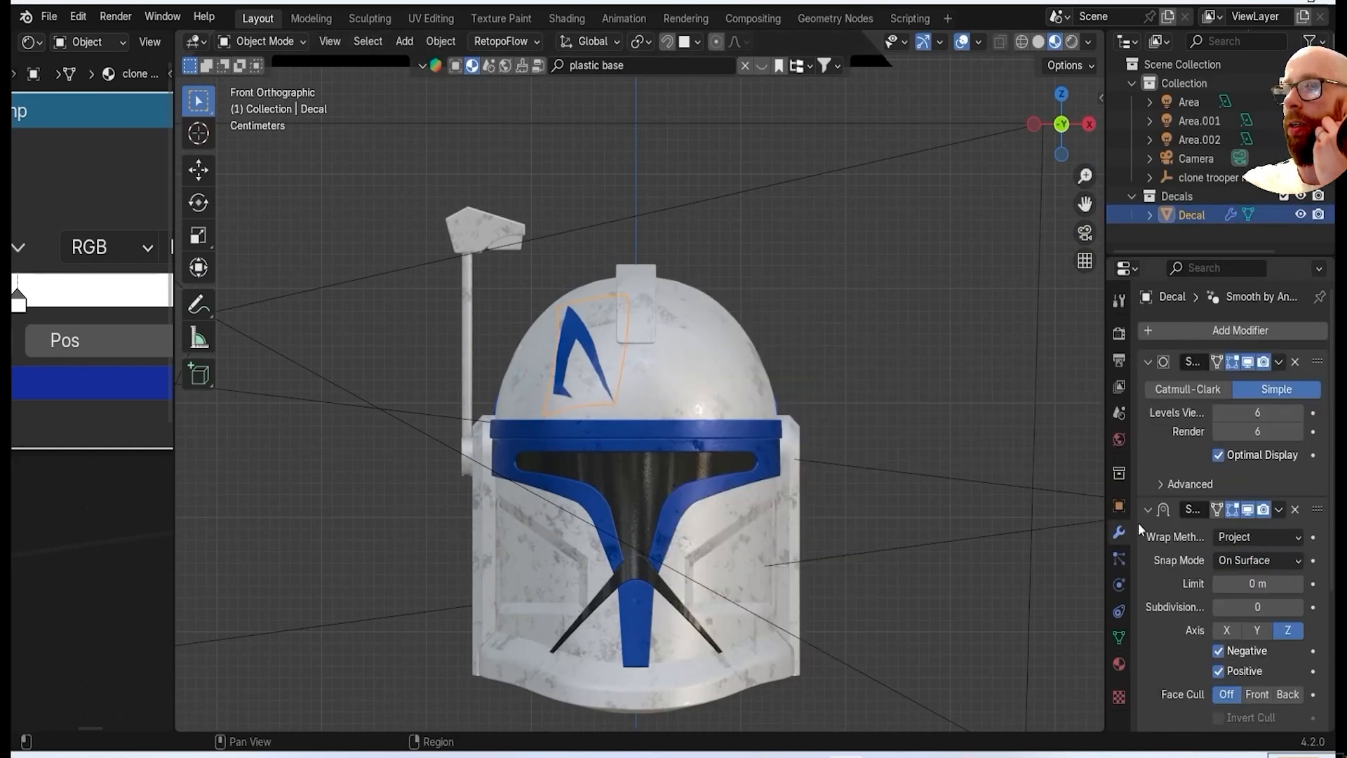
left_click(1146, 360)
left_click(1151, 325)
mouse_move(1074, 396)
left_click(911, 207)
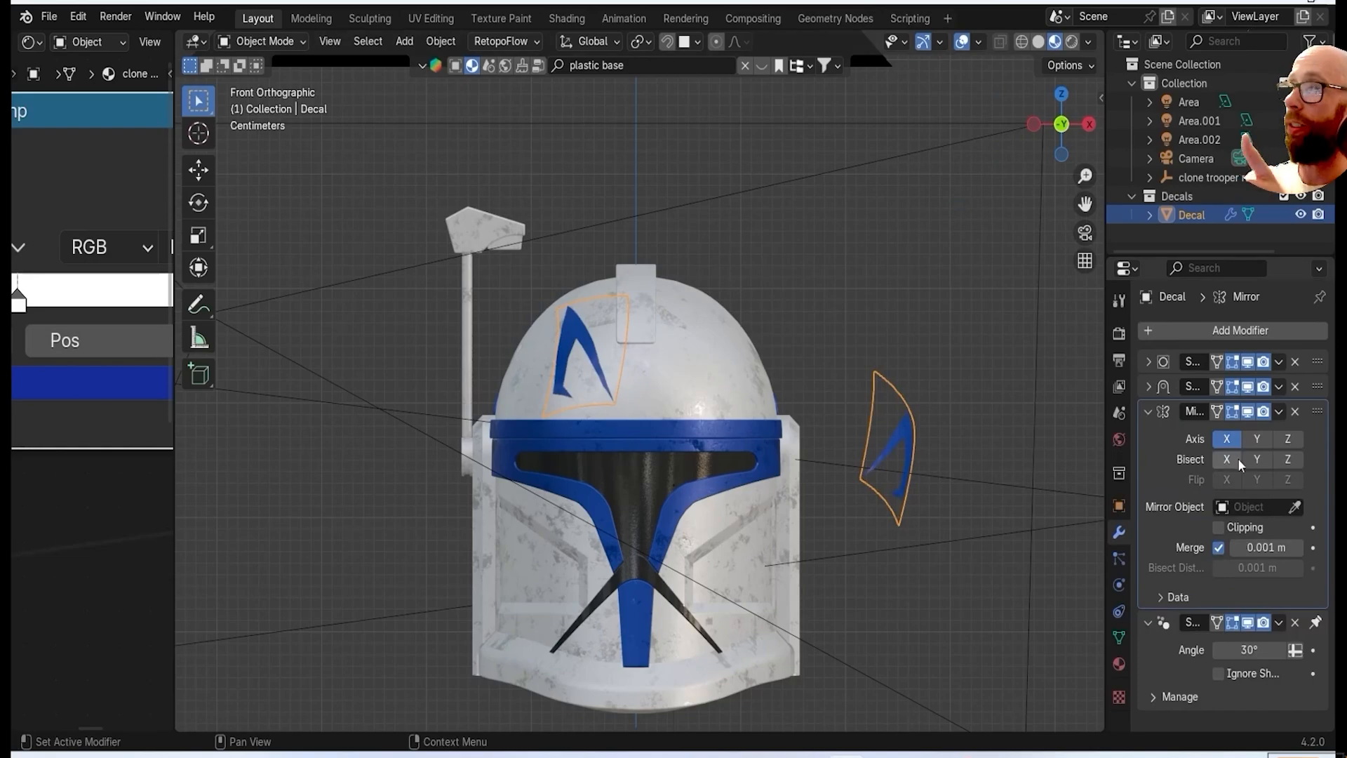
left_click(1296, 412)
Duplicate the symbol decal in place and mirror the copy across X onto the other side of the dome.
key("shift+d")
right_click(793, 268)
right_click(793, 268)
mouse_move(793, 268)
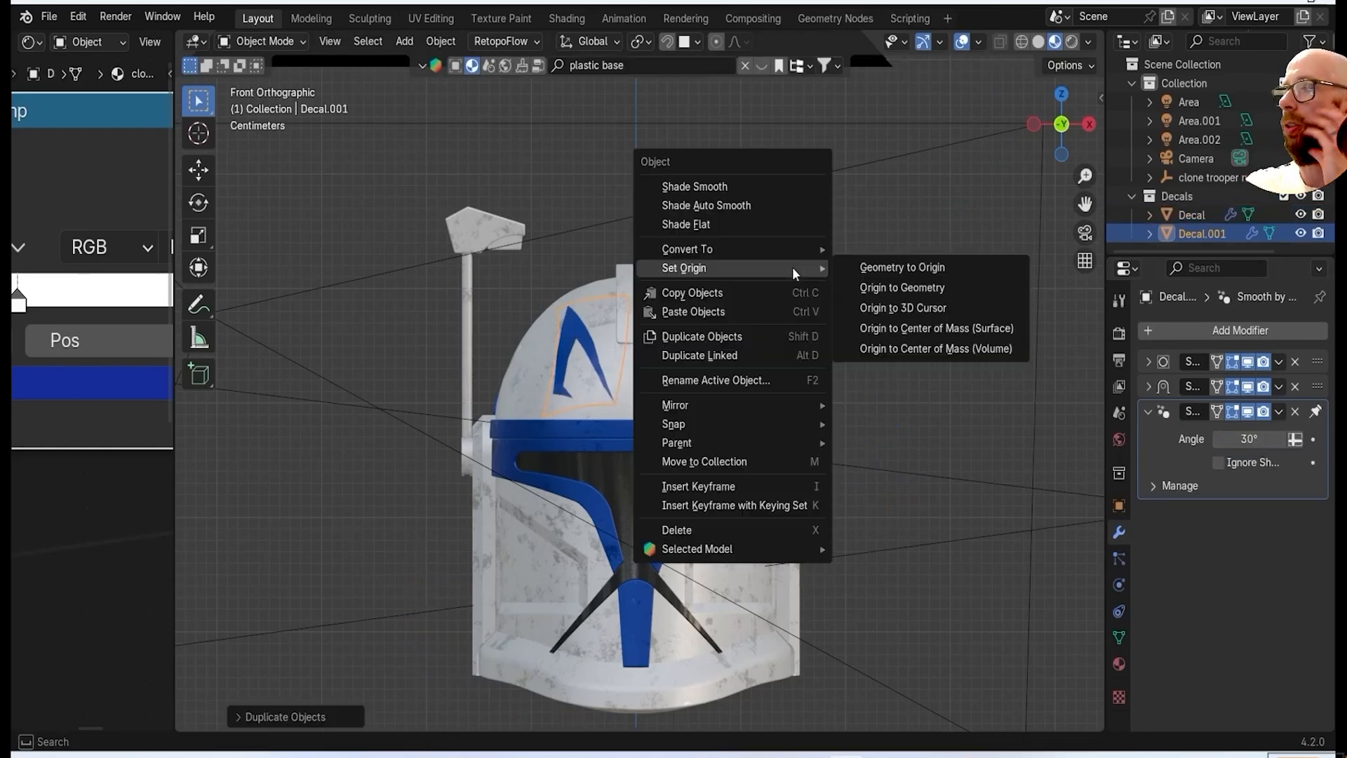
left_click(880, 428)
middle_click_drag(697, 414, 611, 385)
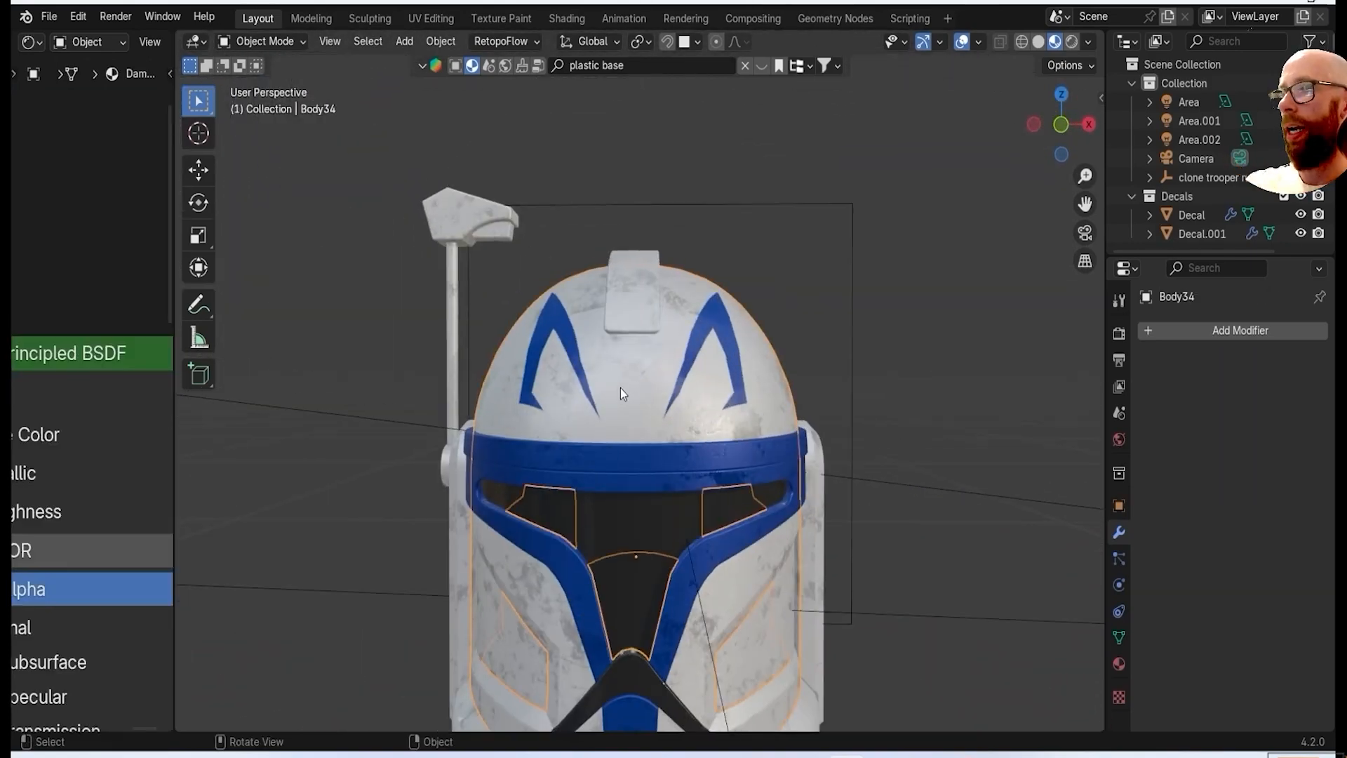
Add clone trooper symbol 2.png as an image decal on the dome and rotate it upright.
key("shift+a")
left_click(734, 443)
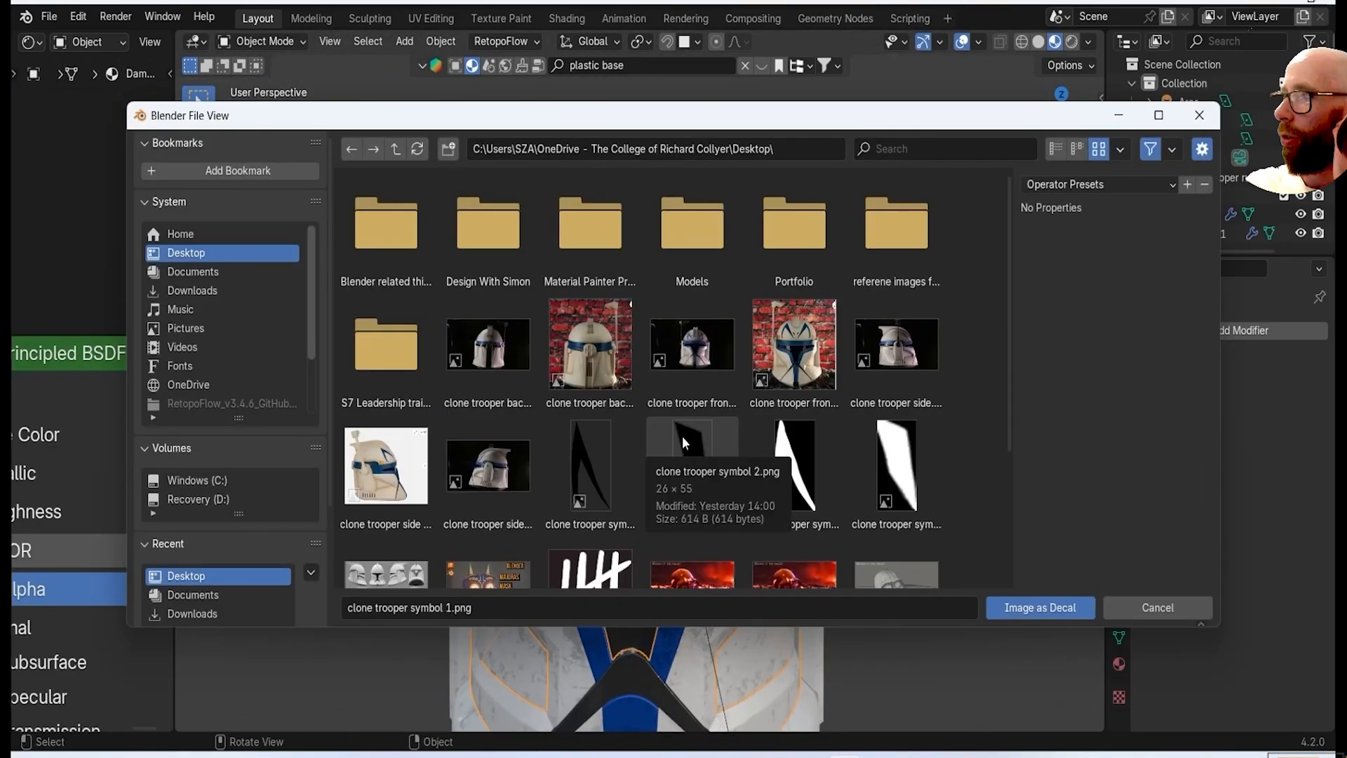
double_click(682, 435)
scroll(660, 377, "up", 4)
key("r")
middle_click_drag(622, 375, 848, 389)
left_click(720, 383)
Position the second symbol decal just below the crest, beside the centre line, and scale it down to a small mark.
scroll(693, 371, "up", 4)
key("g")
left_click(677, 372)
key("KP_1")
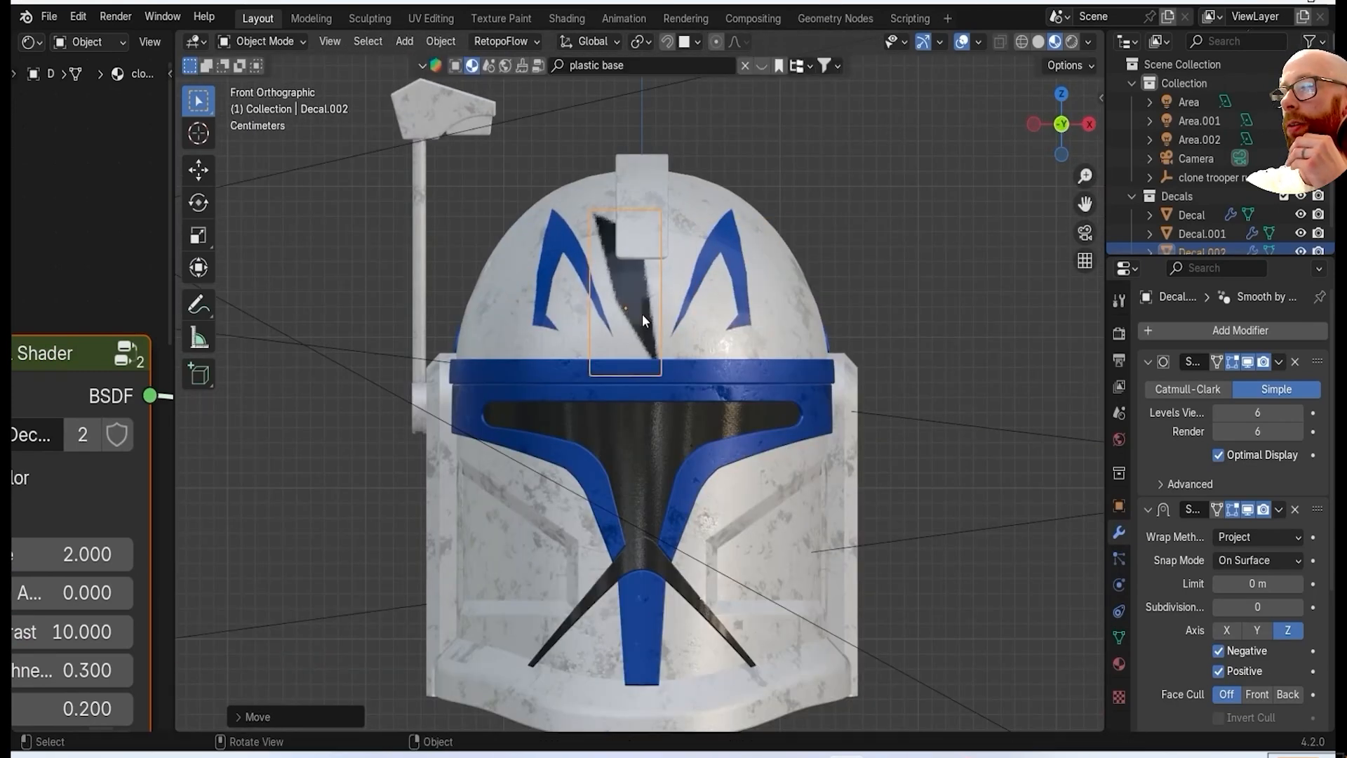
left_click(873, 309)
scroll(629, 305, "up", 4)
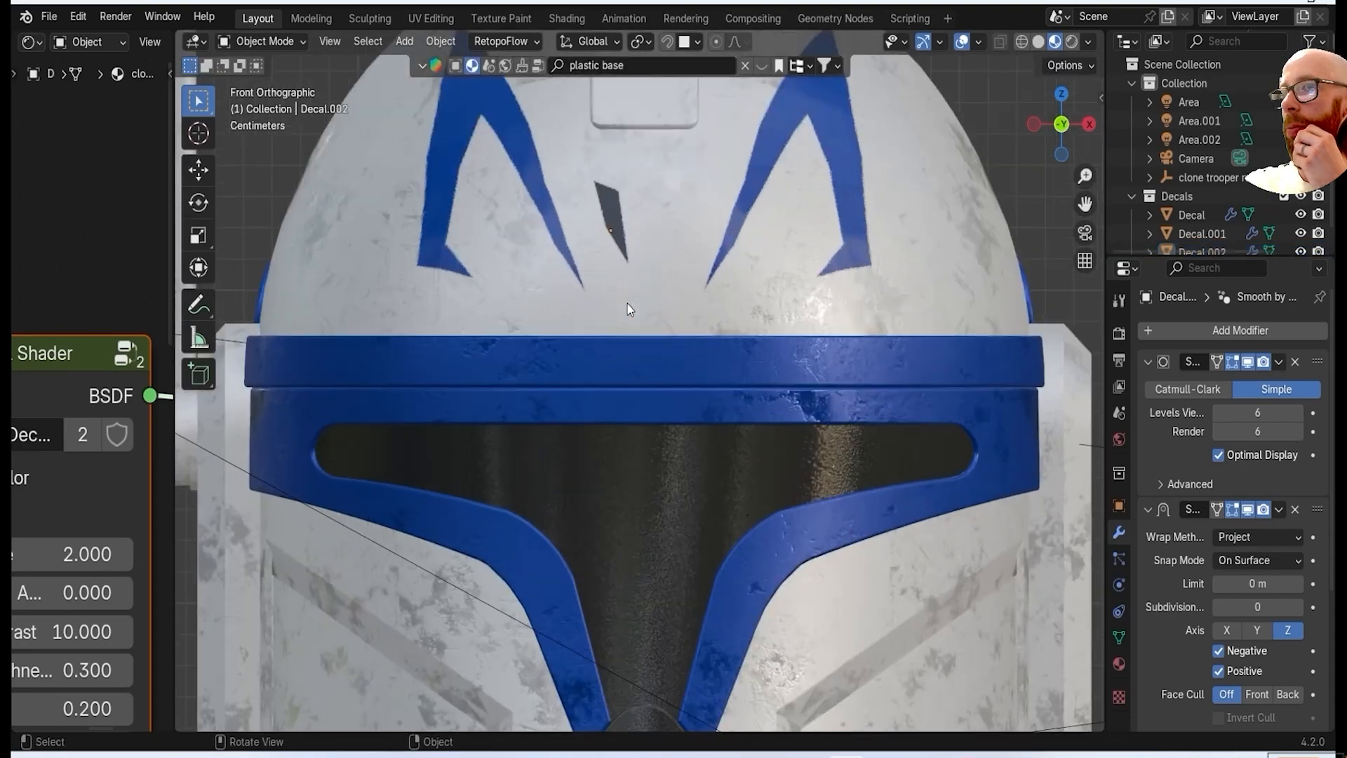
Insert a Color Ramp before the second decal shader's Base Color and give its black stop the same blue hex colour.
scroll(625, 288, "down", 3)
left_click_drag(176, 478, 504, 465)
scroll(242, 438, "down", 6)
middle_click_drag(238, 438, 497, 455)
left_click_drag(341, 394, 91, 396)
key("shift+a")
type("colo")
left_click(342, 384)
left_click(239, 327)
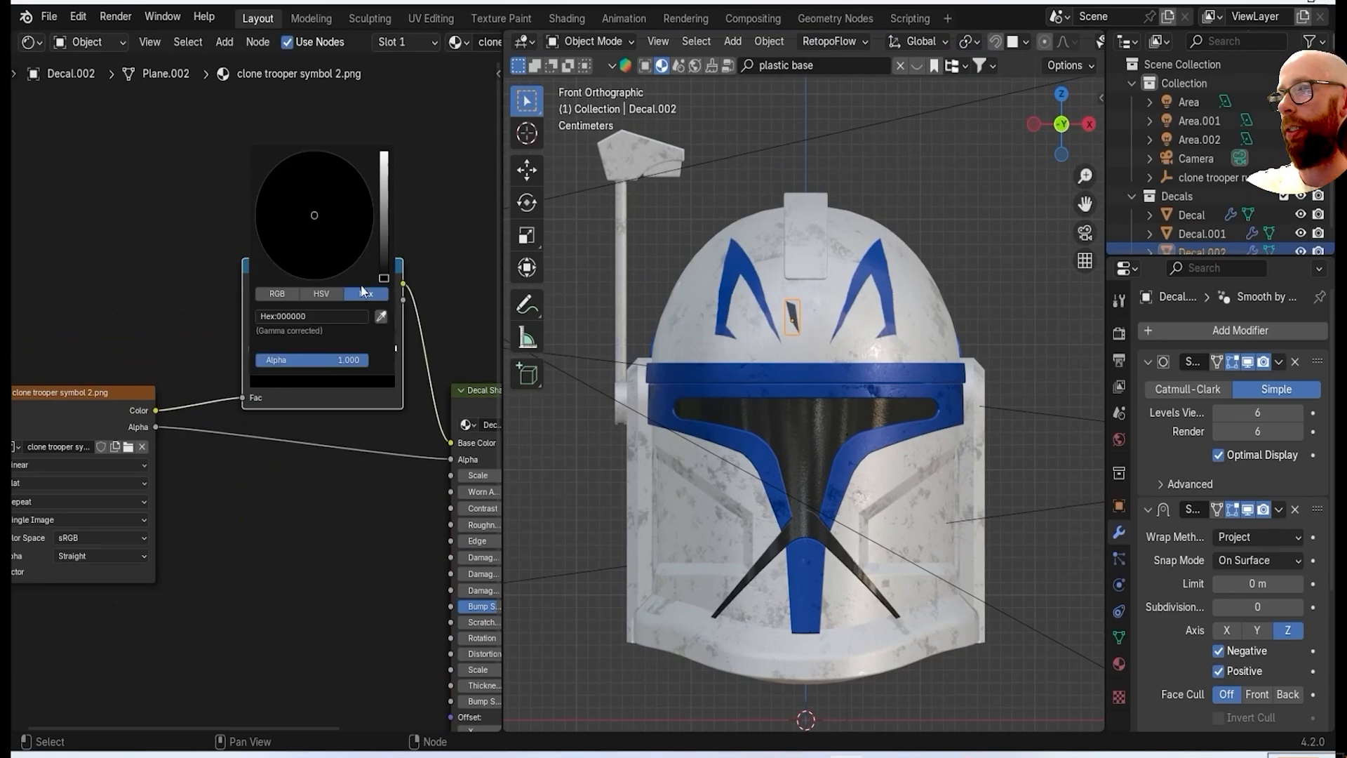
key("Return")
scroll(772, 278, "up", 4)
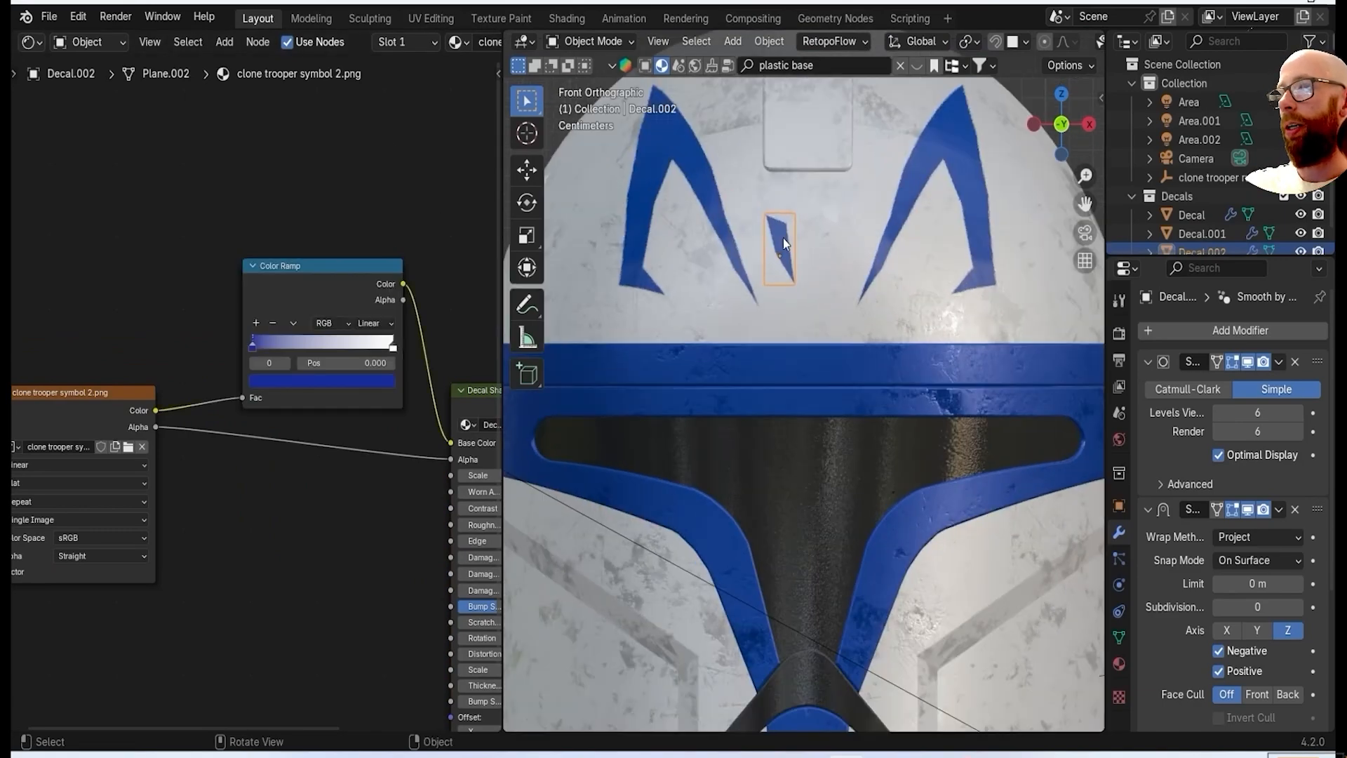
Snap the 3D cursor to the world origin and set the small second decal's origin to the cursor.
scroll(783, 237, "down", 4)
left_click_drag(504, 298, 235, 298)
scroll(665, 272, "up", 4)
left_click(666, 272)
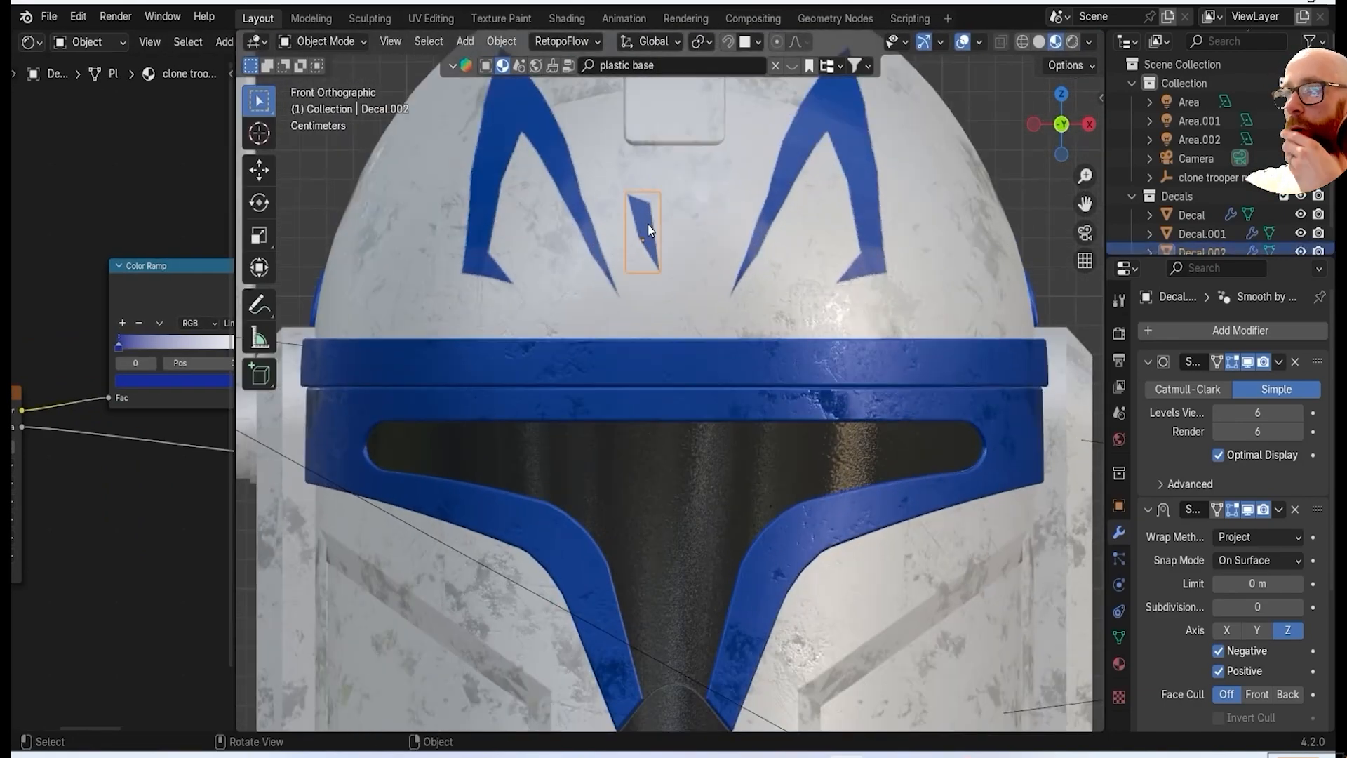
scroll(647, 224, "down", 4)
key("shift+s")
left_click(779, 305)
left_click(815, 247)
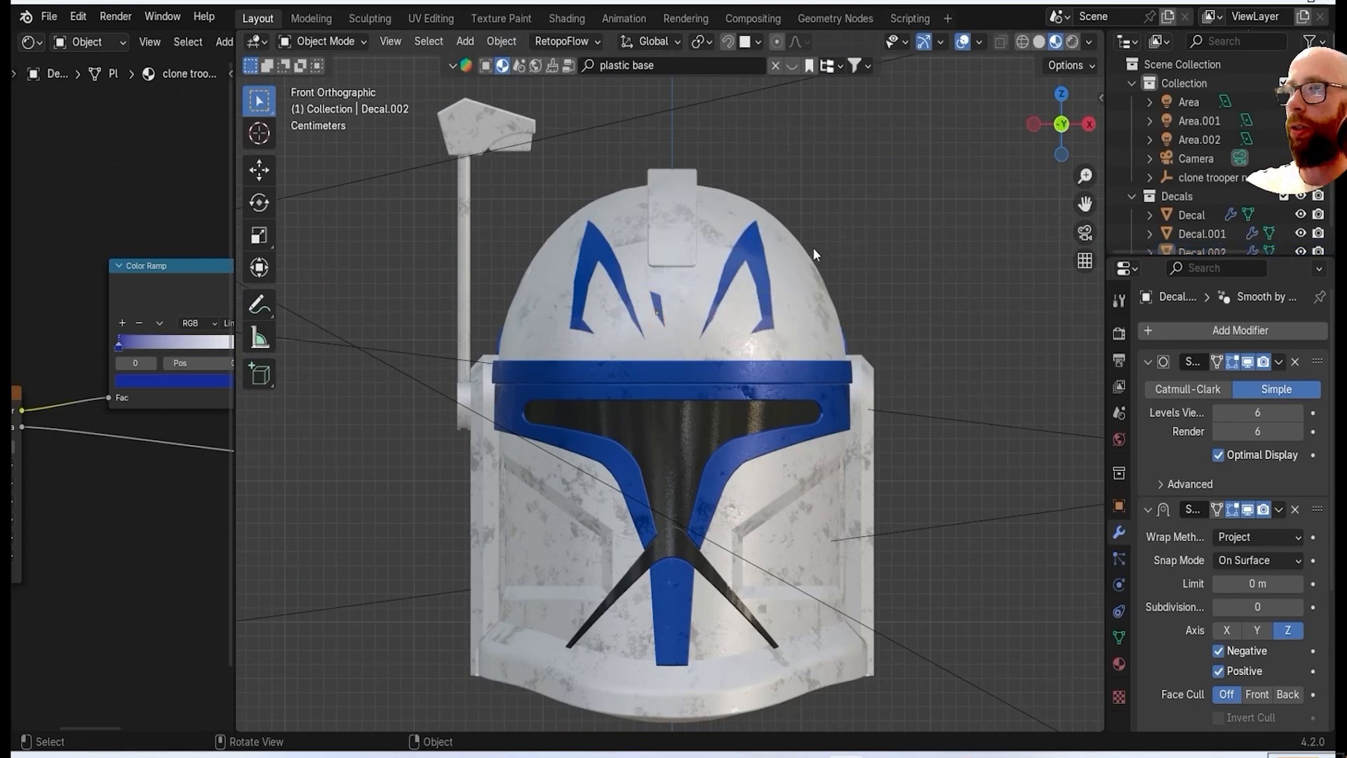
right_click(815, 247)
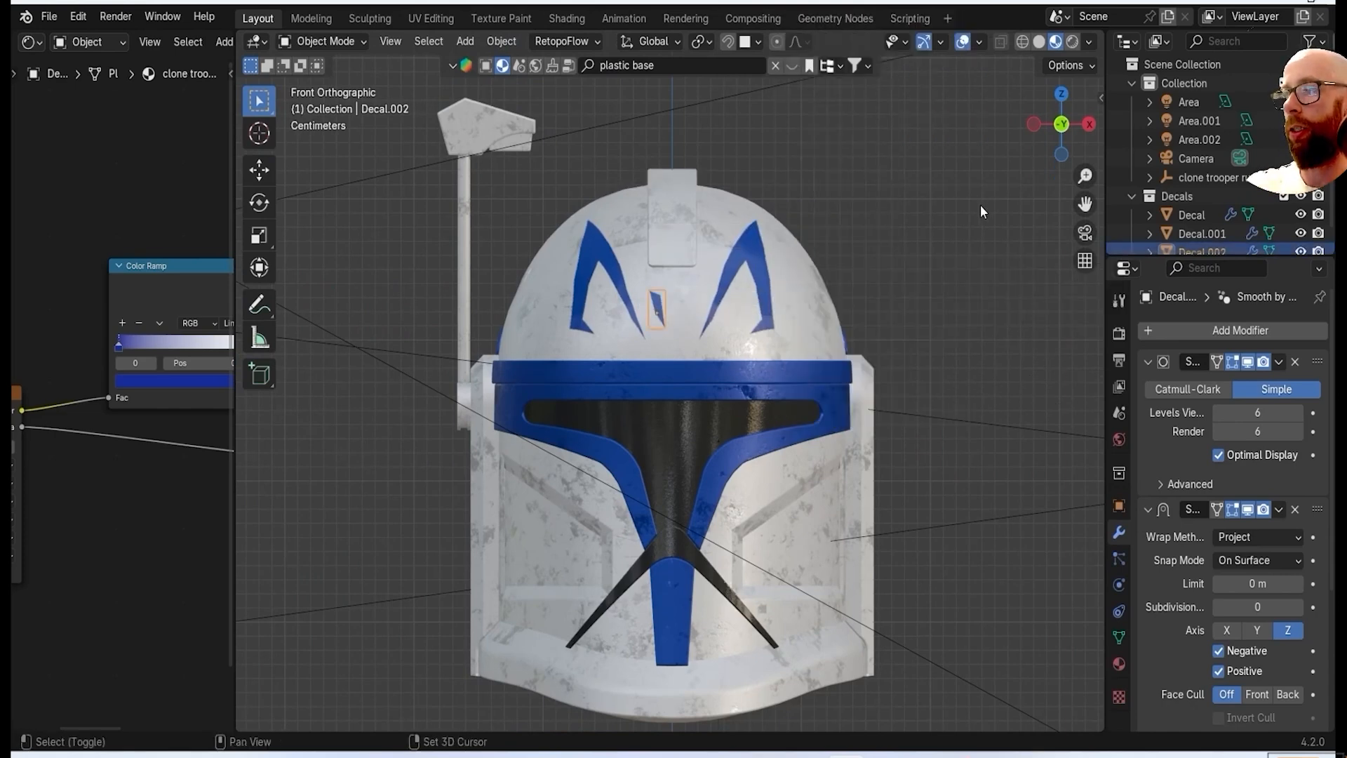
key("shift+s")
left_click(841, 266)
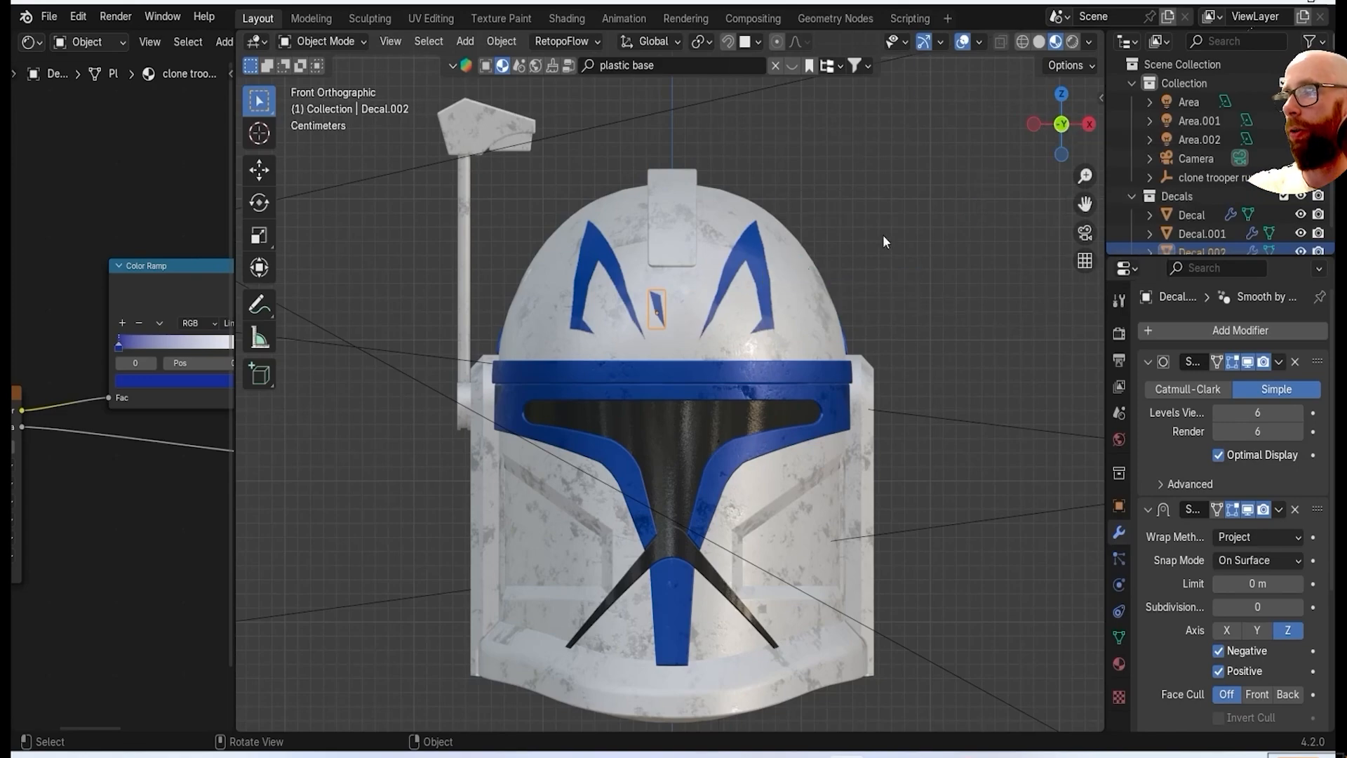
right_click(853, 132)
left_click(954, 176)
Duplicate the small decal in place, mirror the copy across X, and preview the helmet in rendered shading.
right_click(886, 228)
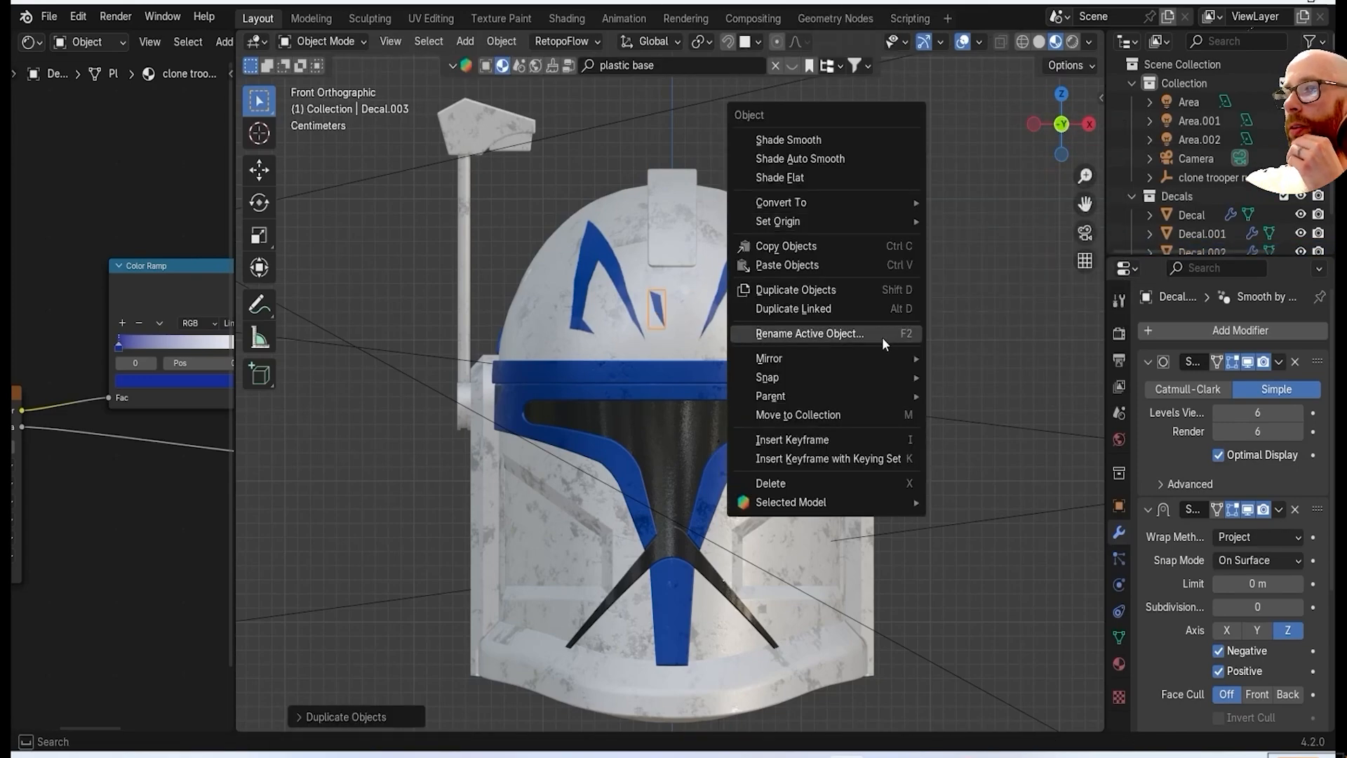
middle_click_drag(898, 357, 829, 303)
mouse_move(680, 521)
middle_mouse_down()
mouse_move(606, 405)
mouse_move(802, 360)
mouse_move(911, 419)
mouse_move(1078, 43)
middle_mouse_up()
left_click(1073, 42)
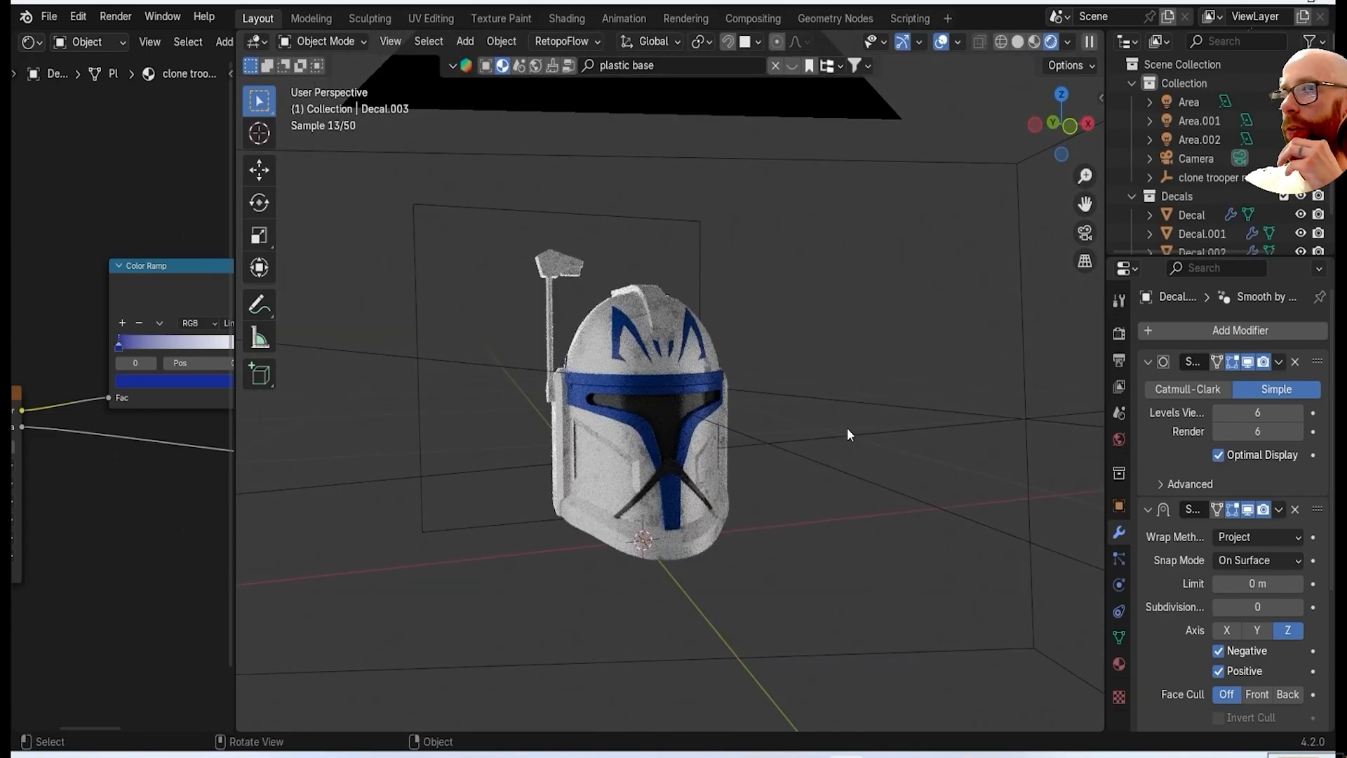
Switch the viewport to material preview and save the project file.
left_click(1034, 42)
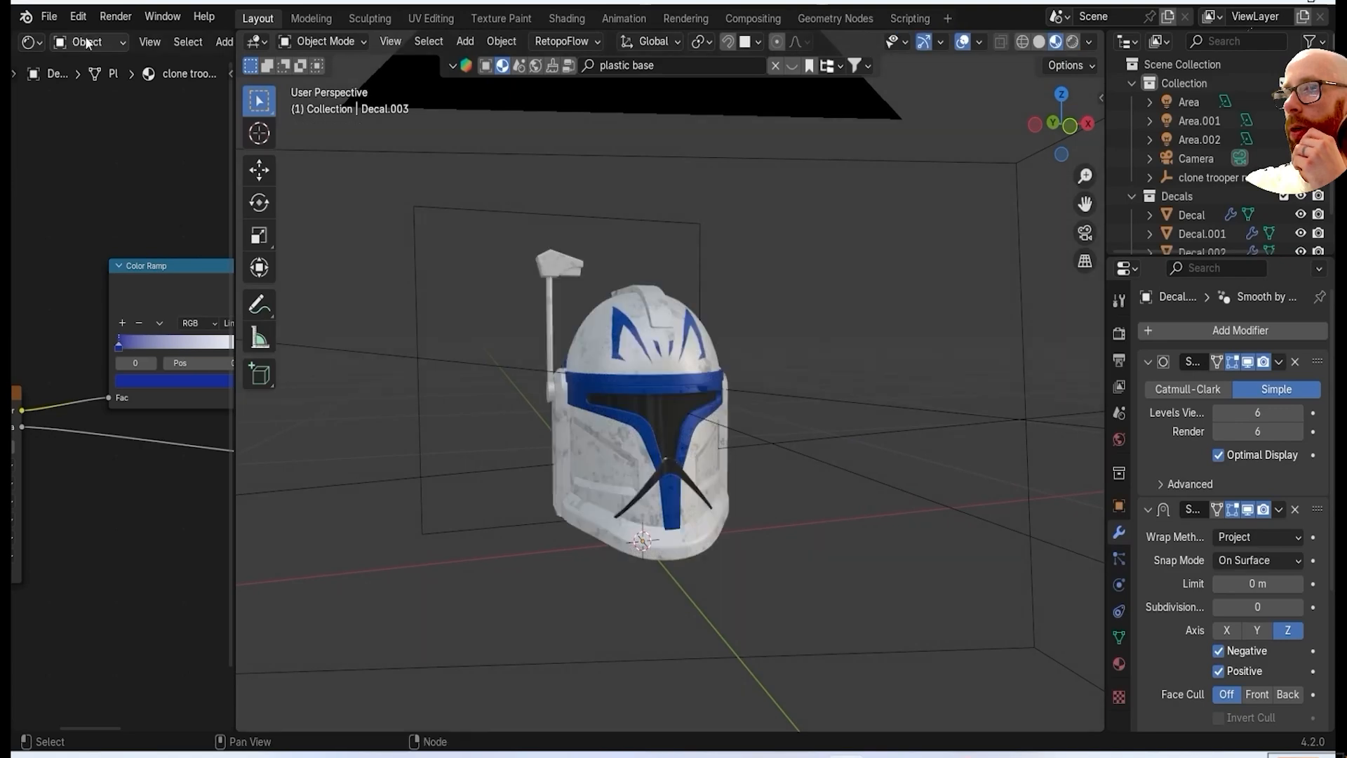
left_click(49, 16)
left_click(103, 138)
left_click(390, 477)
left_click(1040, 607)
Try adding tally mark.png as an image decal on the selected helmet body.
middle_click_drag(893, 582, 572, 509)
scroll(804, 327, "up", 3)
left_click(798, 326)
key("shift+a")
mouse_move(716, 322)
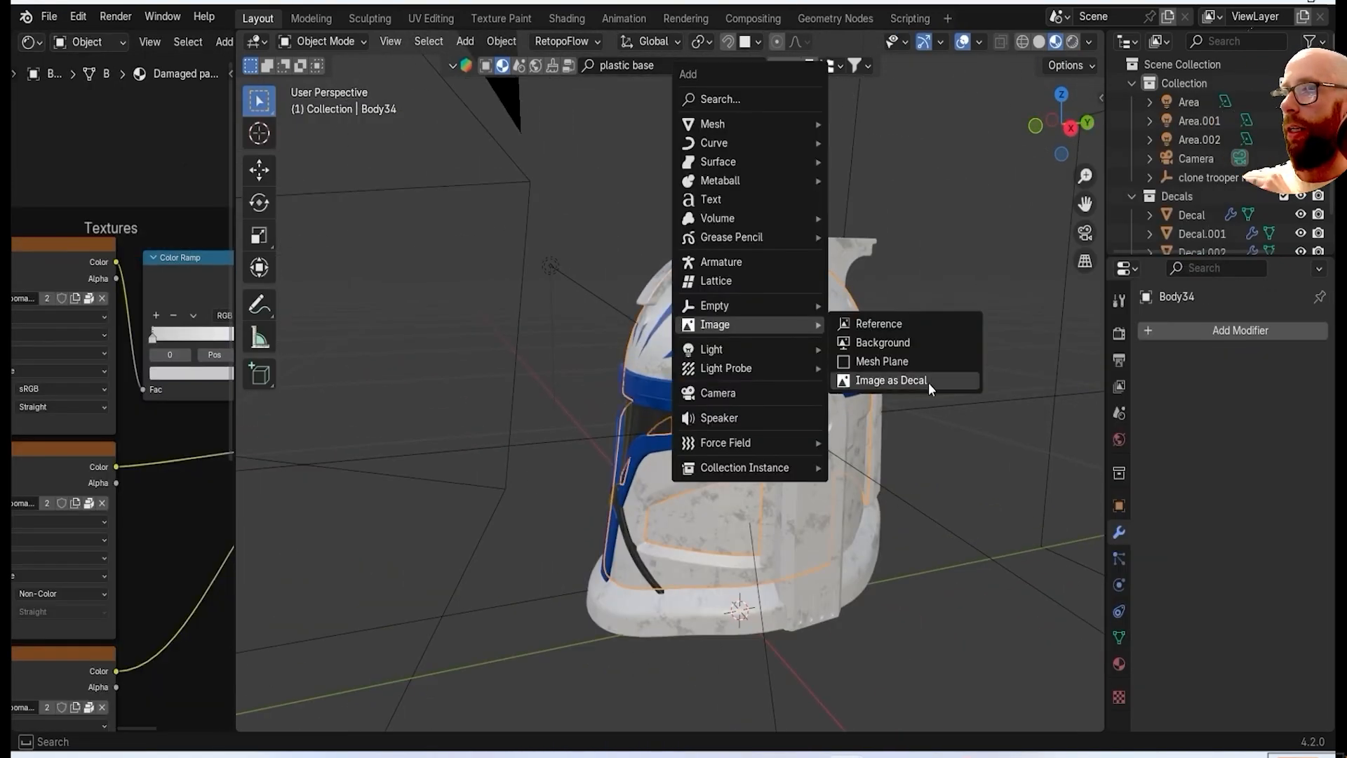
left_click(928, 383)
scroll(576, 393, "down", 2)
double_click(592, 414)
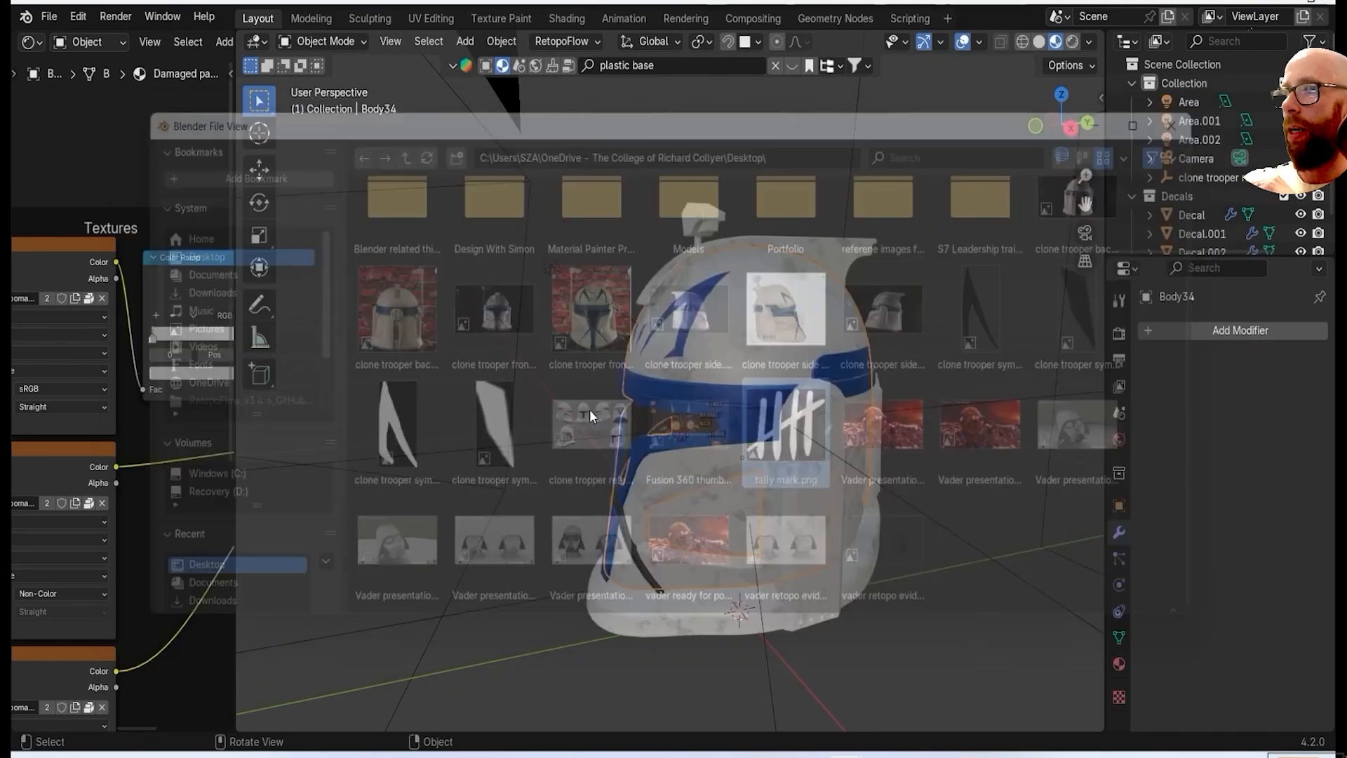
Try scaling down the white tally decal and moving it onto the side of the dome.
left_click(752, 354)
middle_click_drag(752, 353, 604, 379)
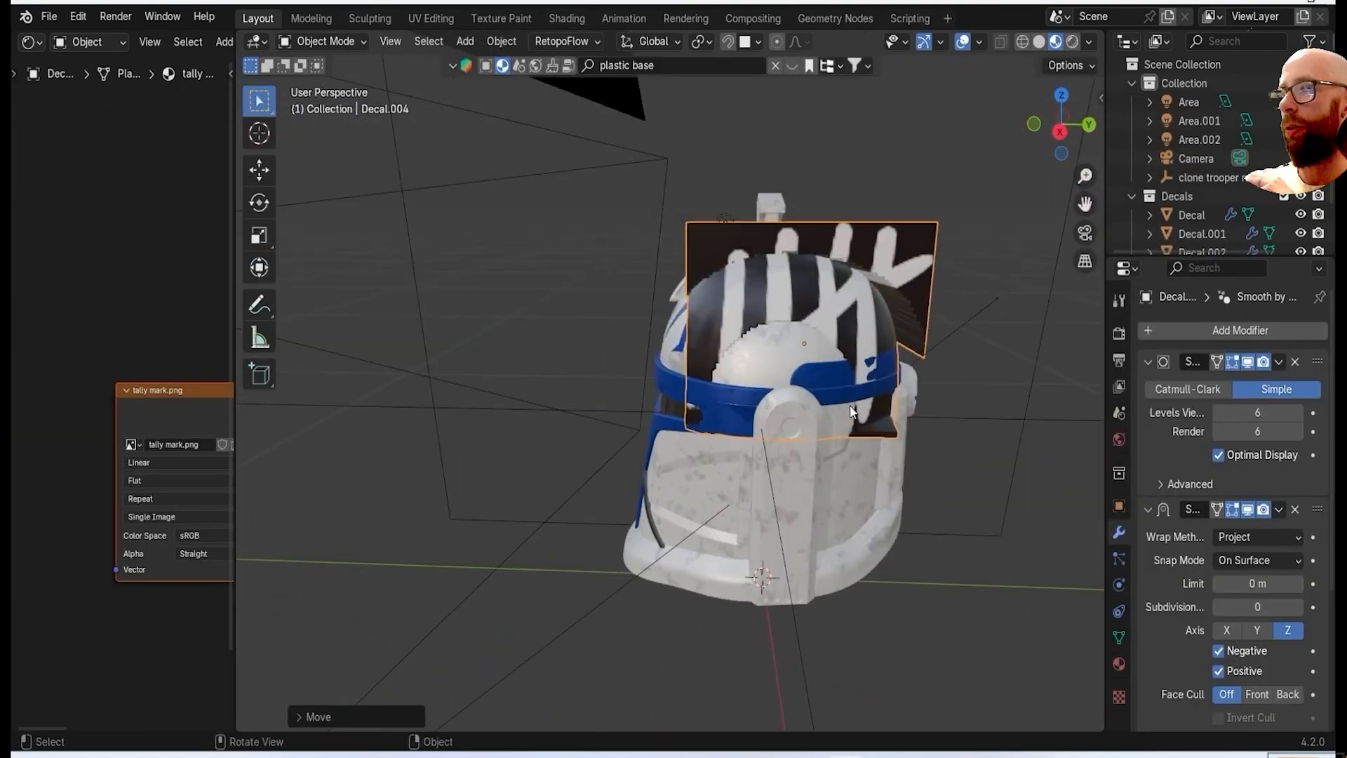
key("s")
left_click(828, 350)
middle_click_drag(942, 343, 836, 482)
key("g")
left_click(843, 463)
middle_click_drag(933, 400, 790, 426)
Try rotating the tally decal in front view to match the dome's slope and shifting it into place.
key("KP_1")
scroll(656, 466, "up", 3)
key("r")
left_click(643, 488)
middle_click_drag(643, 490, 791, 483)
key("KP_3")
key("KP_1")
key("g")
left_click(672, 500)
middle_click_drag(672, 499, 542, 521)
Try inserting an Invert Color node between the tally mark image and the decal shader's Base Color.
scroll(223, 477, "down", 4)
left_click_drag(250, 489, 441, 484)
key("shift+a")
type("inv")
key("Return")
left_click(197, 381)
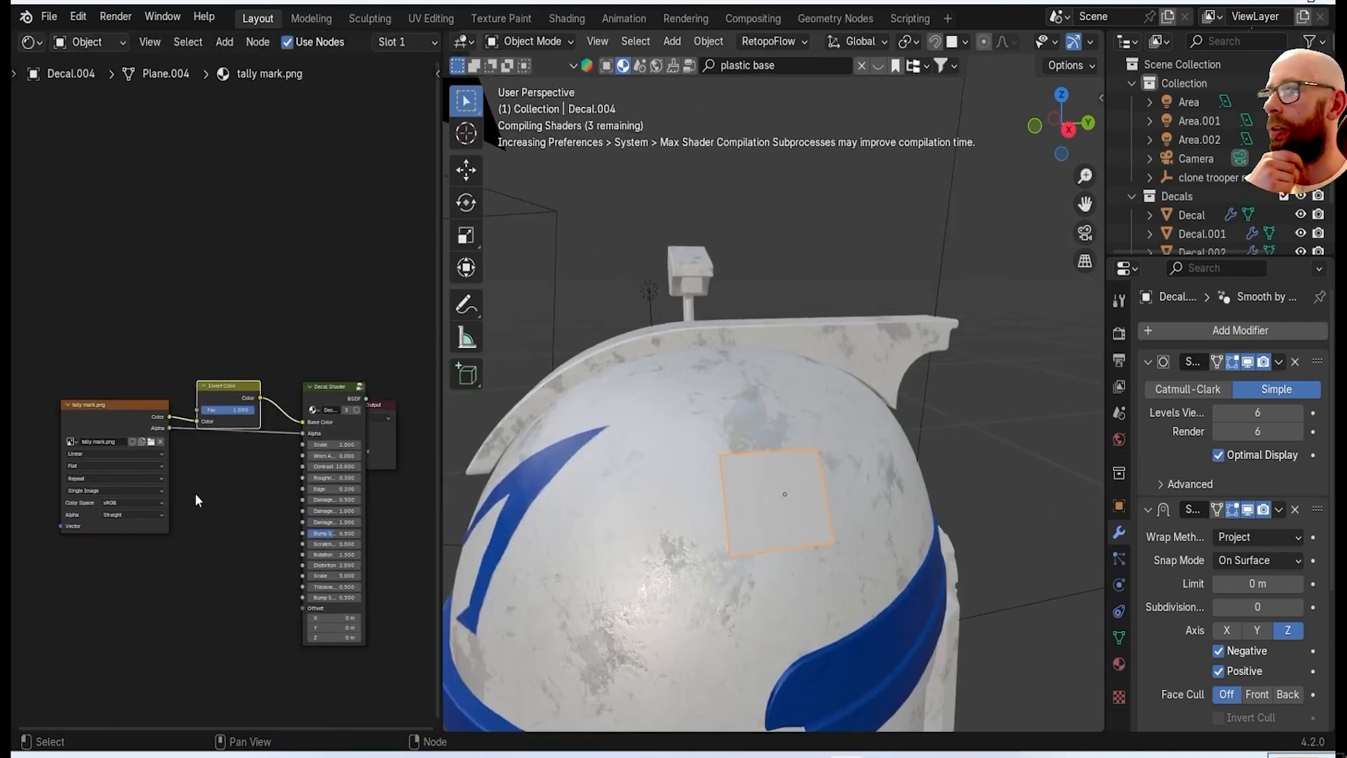
Examine the inverted tally decal on the dome up close and delete it.
middle_click_drag(491, 393, 885, 360)
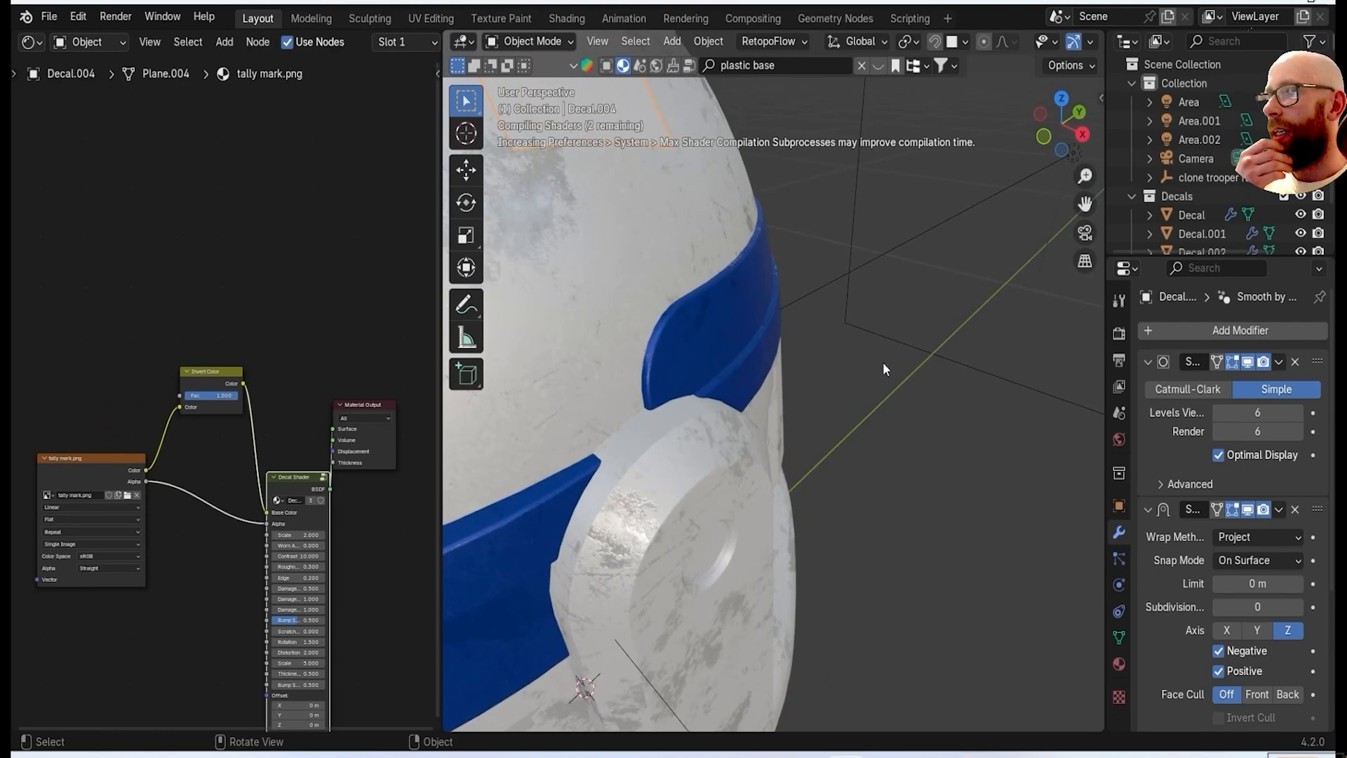
scroll(885, 360, "down", 3)
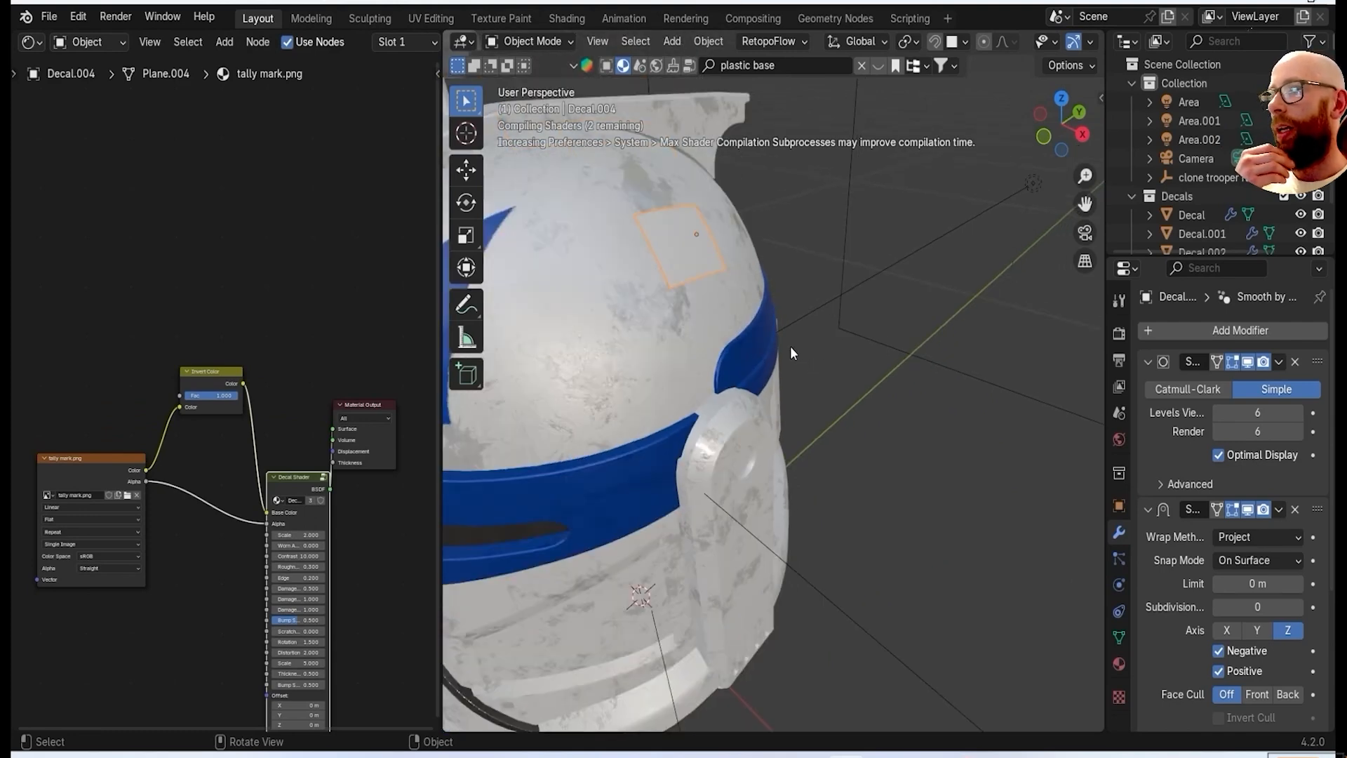
scroll(768, 362, "down", 3)
middle_click_drag(767, 362, 904, 388)
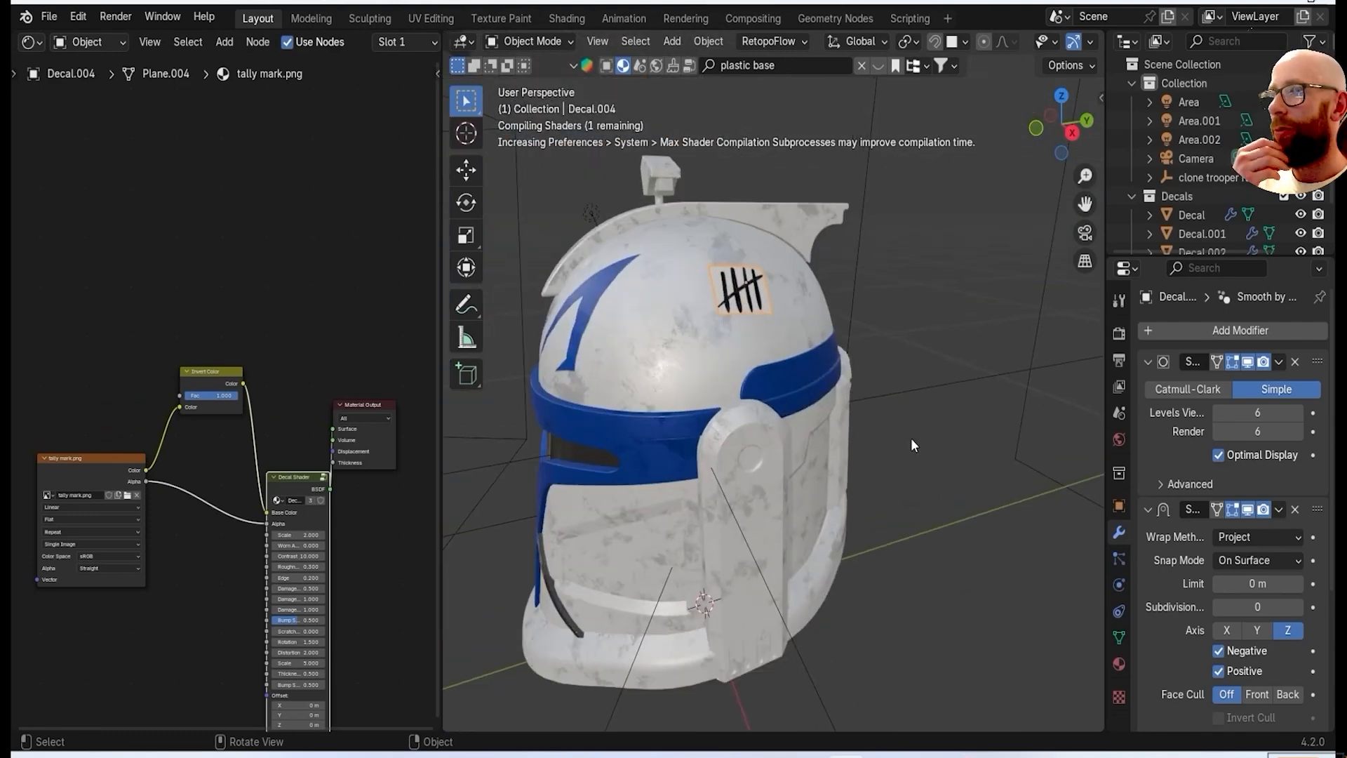
scroll(741, 357, "up", 5)
scroll(237, 348, "up", 2)
middle_click_drag(764, 359, 746, 317)
key("Delete")
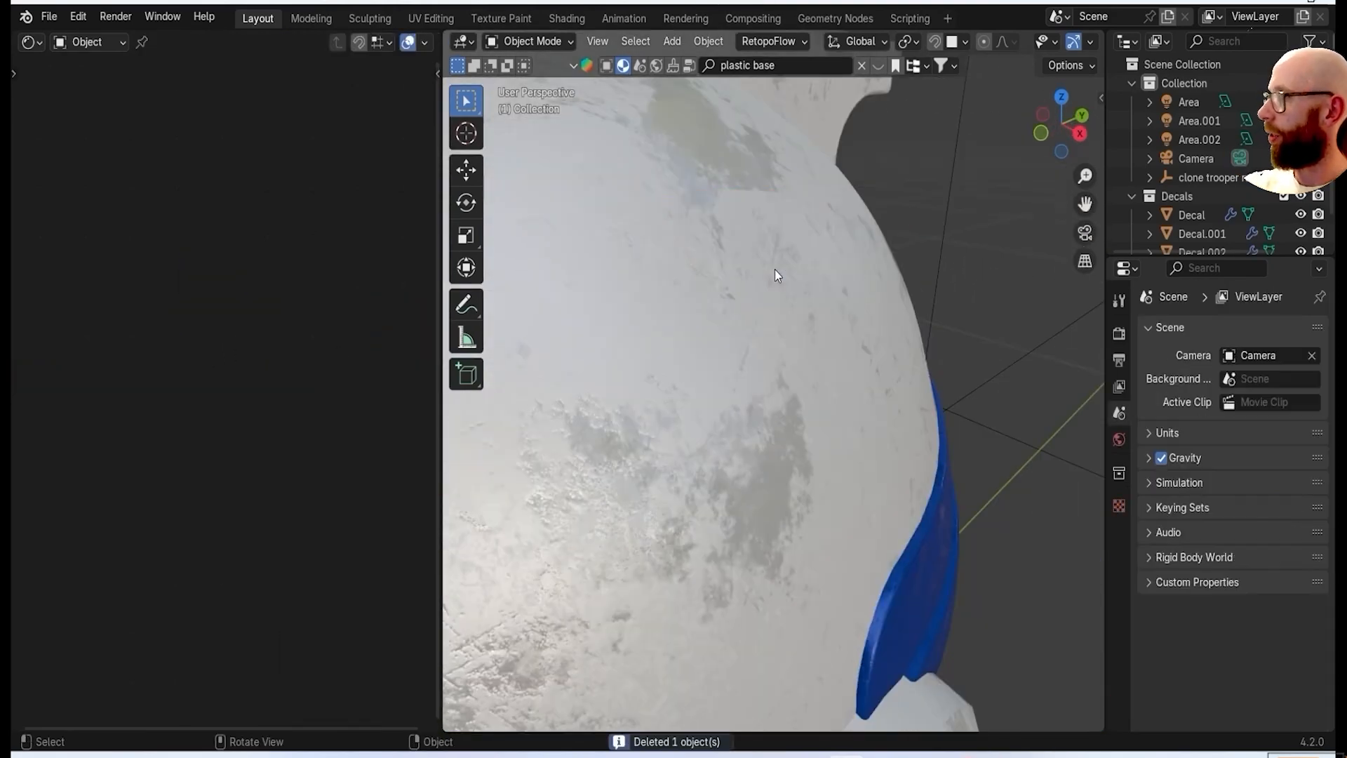
Select the helmet body again and add the black version of tally mark.png as an image decal.
scroll(775, 274, "down", 5)
mouse_move(838, 346)
middle_mouse_down()
mouse_move(881, 331)
mouse_move(747, 410)
mouse_move(895, 354)
mouse_move(810, 431)
mouse_move(840, 353)
middle_mouse_up()
scroll(746, 404, "up", 4)
scroll(827, 370, "down", 5)
left_click(48, 17)
scroll(840, 354, "up", 4)
left_click(841, 354)
key("shift+a")
mouse_move(841, 353)
left_click(984, 411)
scroll(679, 445, "down", 3)
double_click(679, 445)
Move the black tally decal onto the side of the dome and scale it down to a small mark.
middle_click_drag(797, 421, 916, 415)
scroll(842, 424, "down", 5)
key("grave")
left_click(674, 385)
key("g")
left_click(1017, 330)
middle_click_drag(1018, 330, 870, 379)
key("s")
left_click(769, 400)
scroll(768, 401, "up", 4)
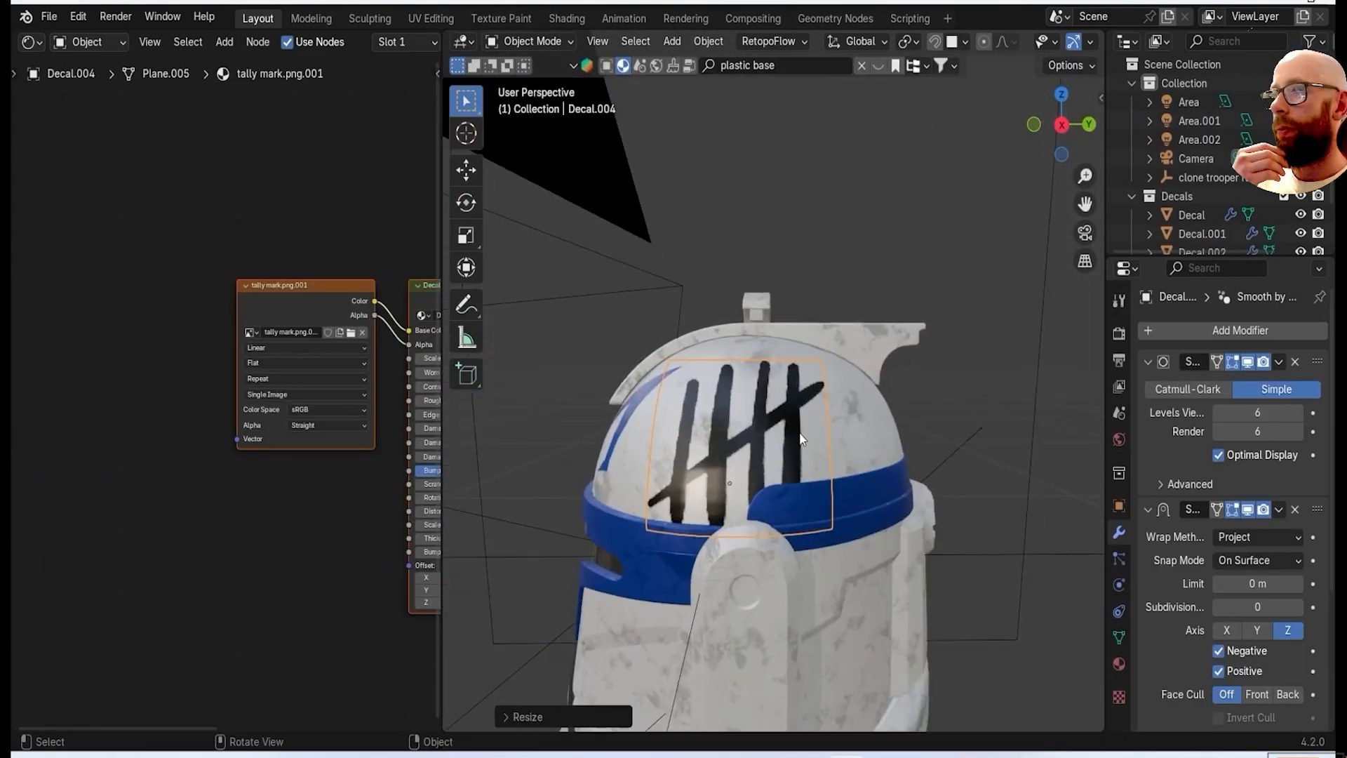
key("s")
left_click(758, 460)
middle_click_drag(758, 460, 954, 491)
Reposition the small tally decal in front view so it projects onto the upper side of the dome.
scroll(954, 491, "up", 3)
key("grave")
left_click(855, 422)
key("g")
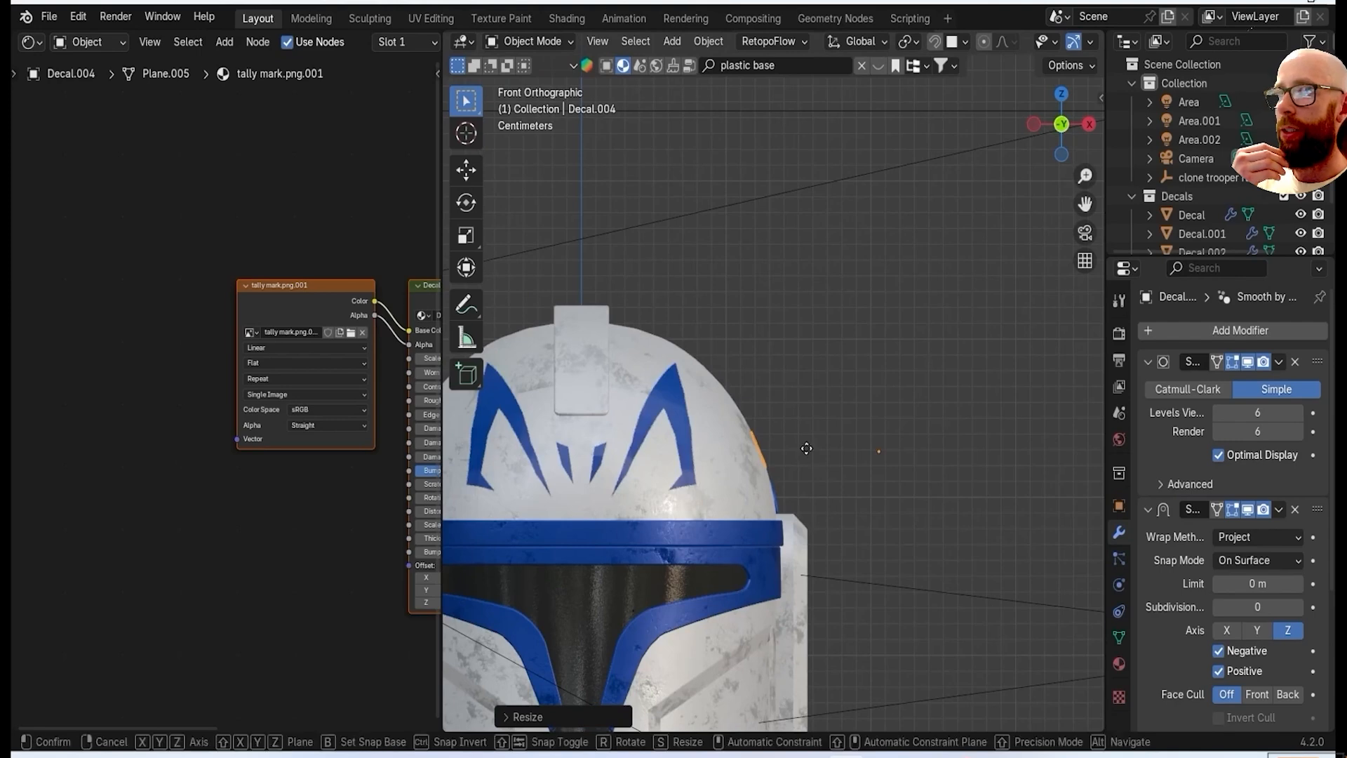
left_click(796, 455)
middle_click_drag(796, 455, 634, 473)
scroll(760, 423, "up", 4)
key("grave")
left_click(853, 424)
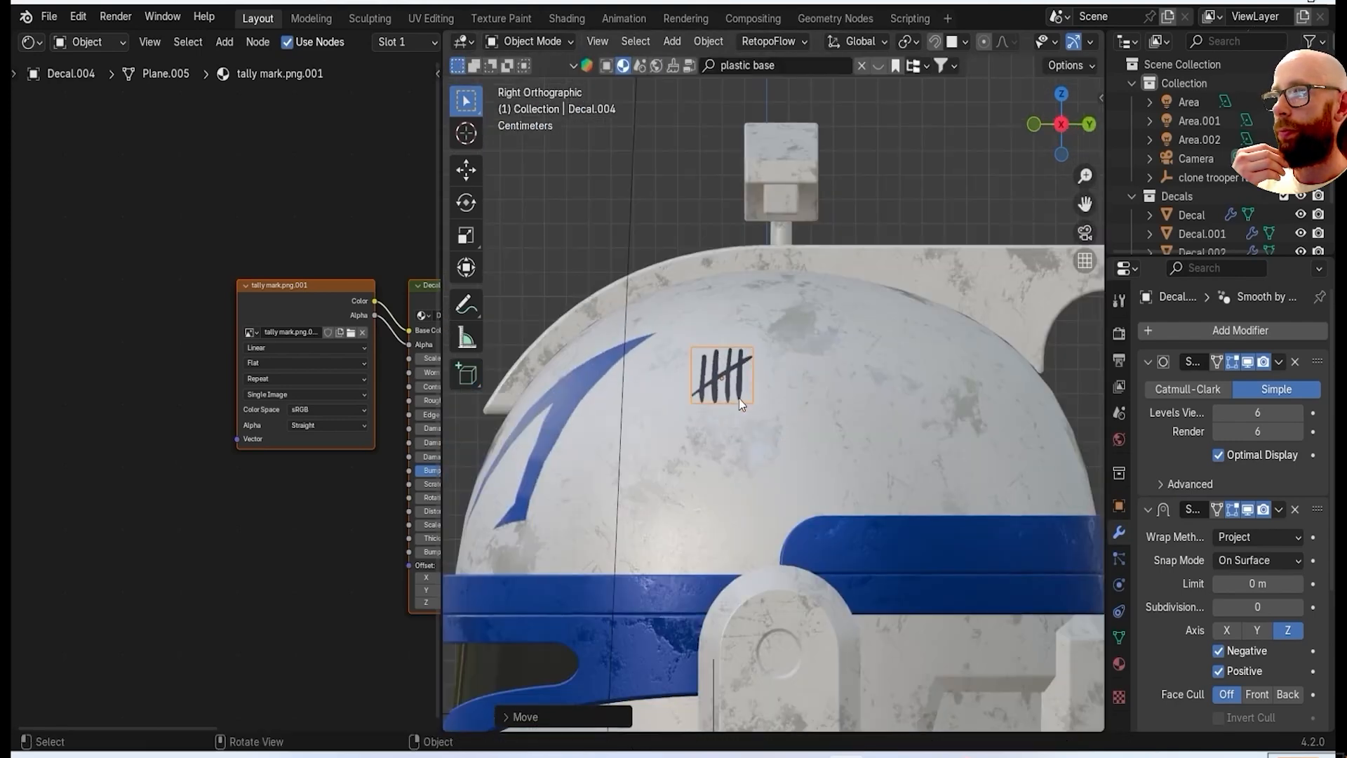
Duplicate the tally decal four times to form an upper row of three marks and a lower row of two.
key("shift+d")
left_click(813, 384)
key("shift+d")
left_click(897, 384)
key("shift+d")
left_click(733, 464)
key("shift+d")
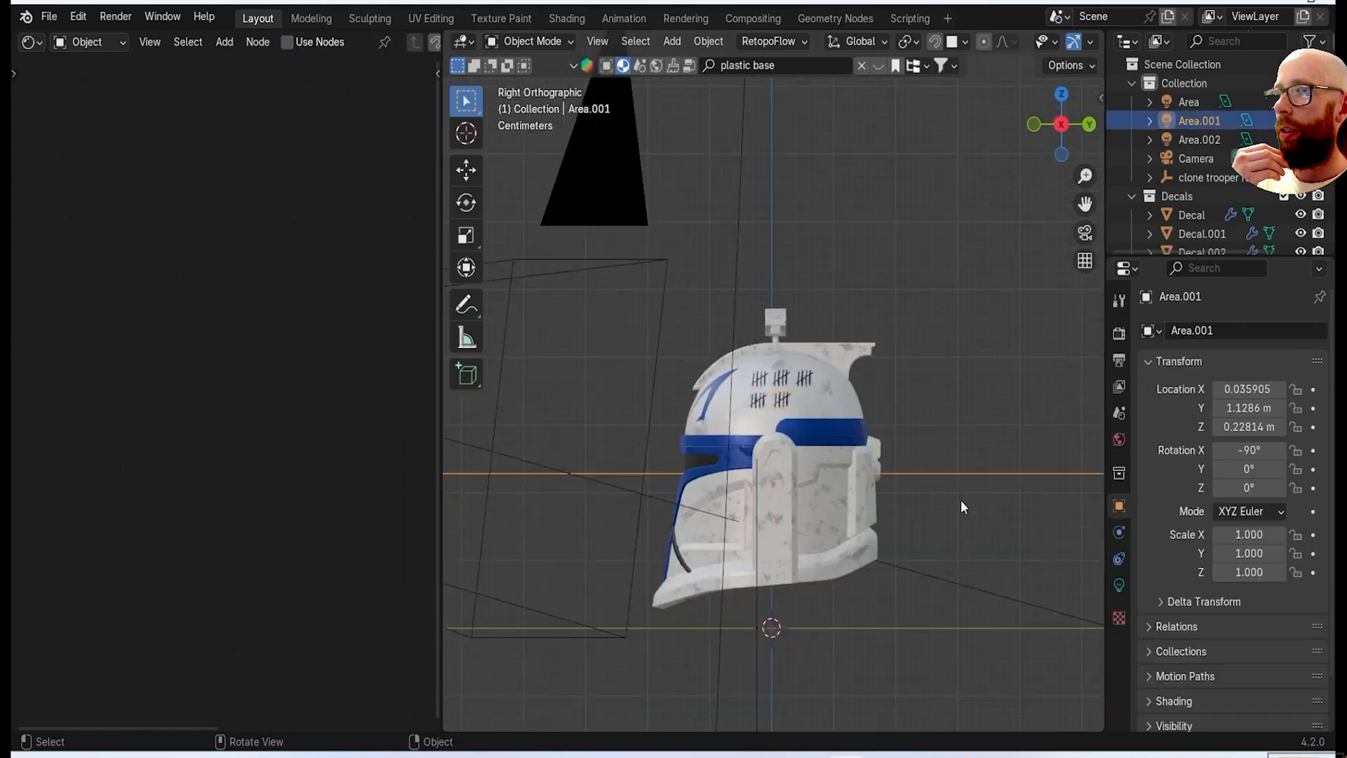
middle_click_drag(962, 500, 709, 432)
scroll(709, 431, "up", 3)
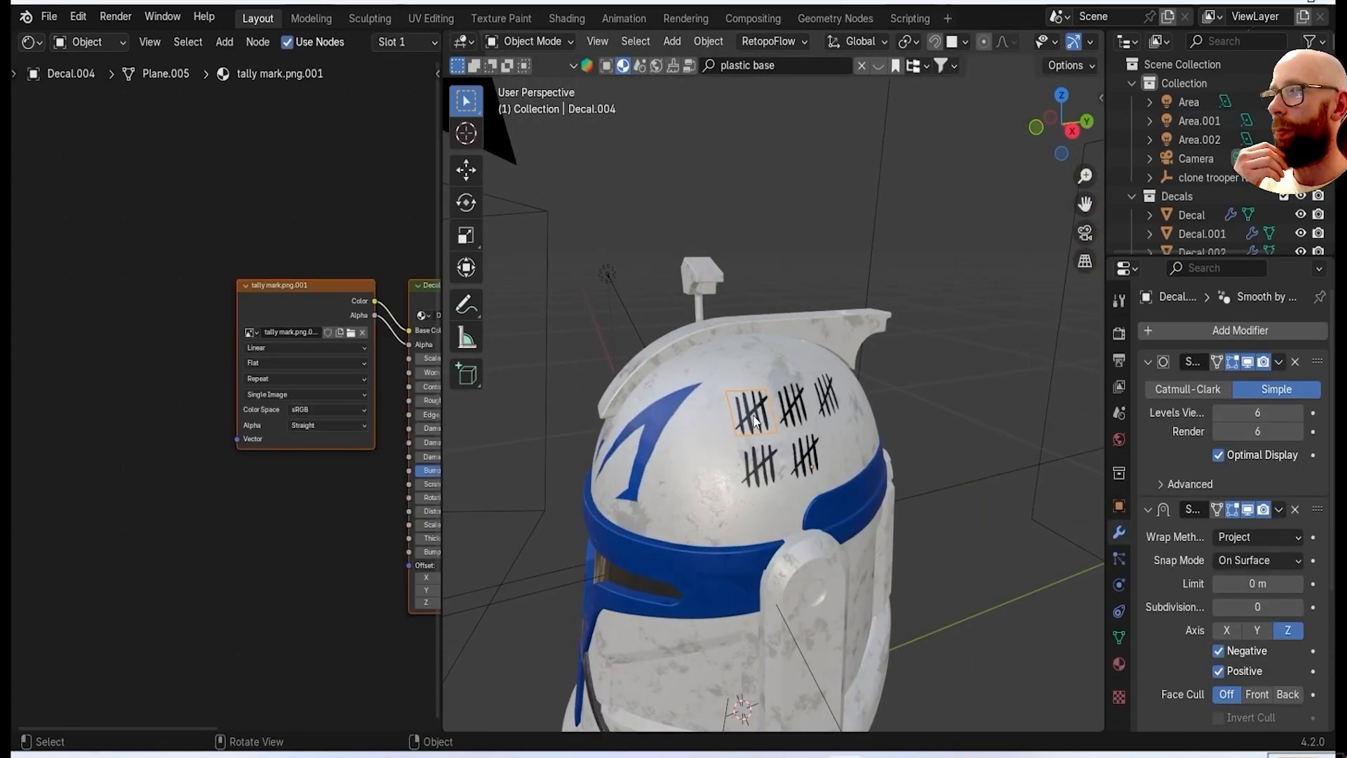
Snap the 3D cursor to the world origin and set the first tally decal's origin to the cursor.
scroll(813, 512, "down", 4)
middle_click_drag(813, 512, 892, 386)
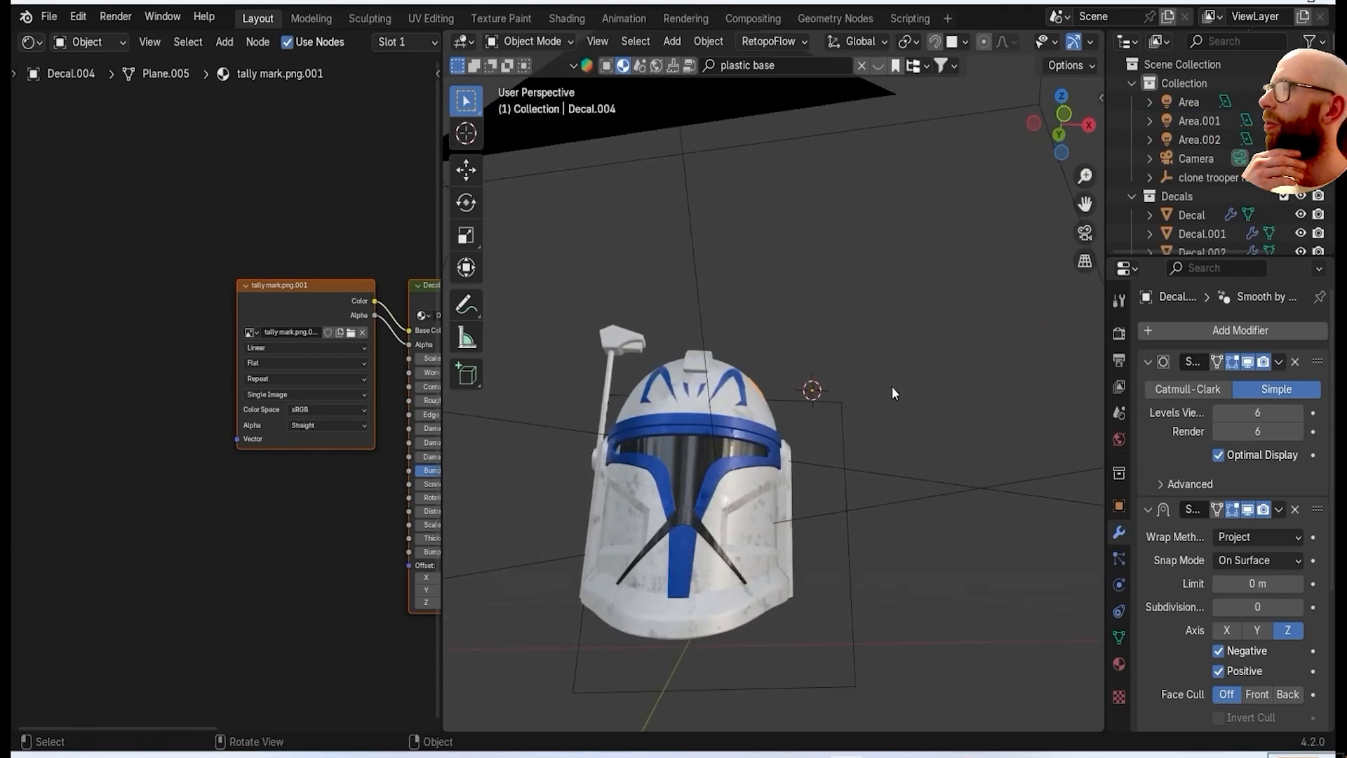
key("shift+a")
middle_click_drag(984, 290, 915, 368)
key("shift+s")
left_click(784, 435)
middle_click_drag(779, 441, 762, 485)
scroll(762, 486, "up", 2)
right_click(881, 324)
mouse_move(824, 186)
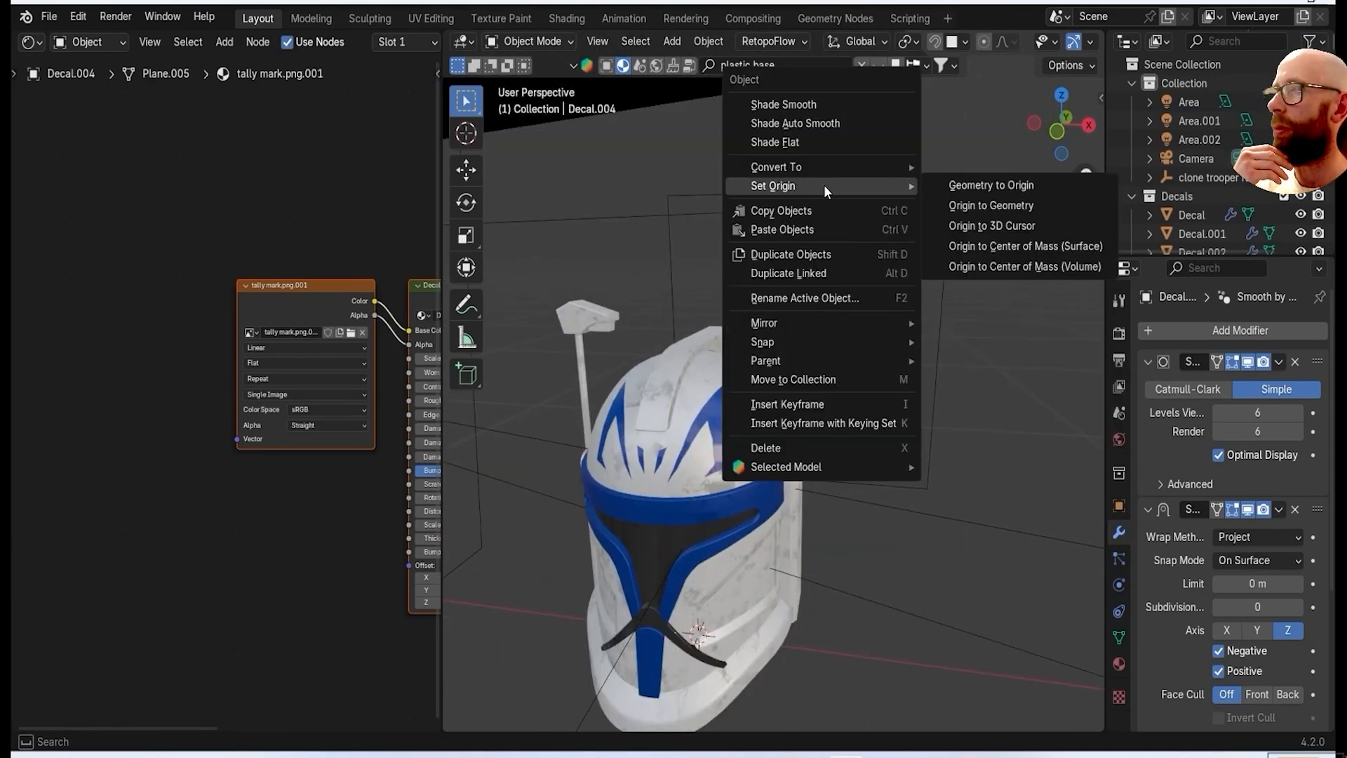
left_click(982, 227)
Mirror a duplicate of the tally decal across X and copy the mirrored mark beside it on the antenna side.
key("shift+d")
right_click(866, 350)
right_click(866, 351)
mouse_move(839, 491)
left_click(963, 513)
middle_click_drag(963, 513, 814, 449)
key("grave")
left_click(693, 447)
key("shift+d")
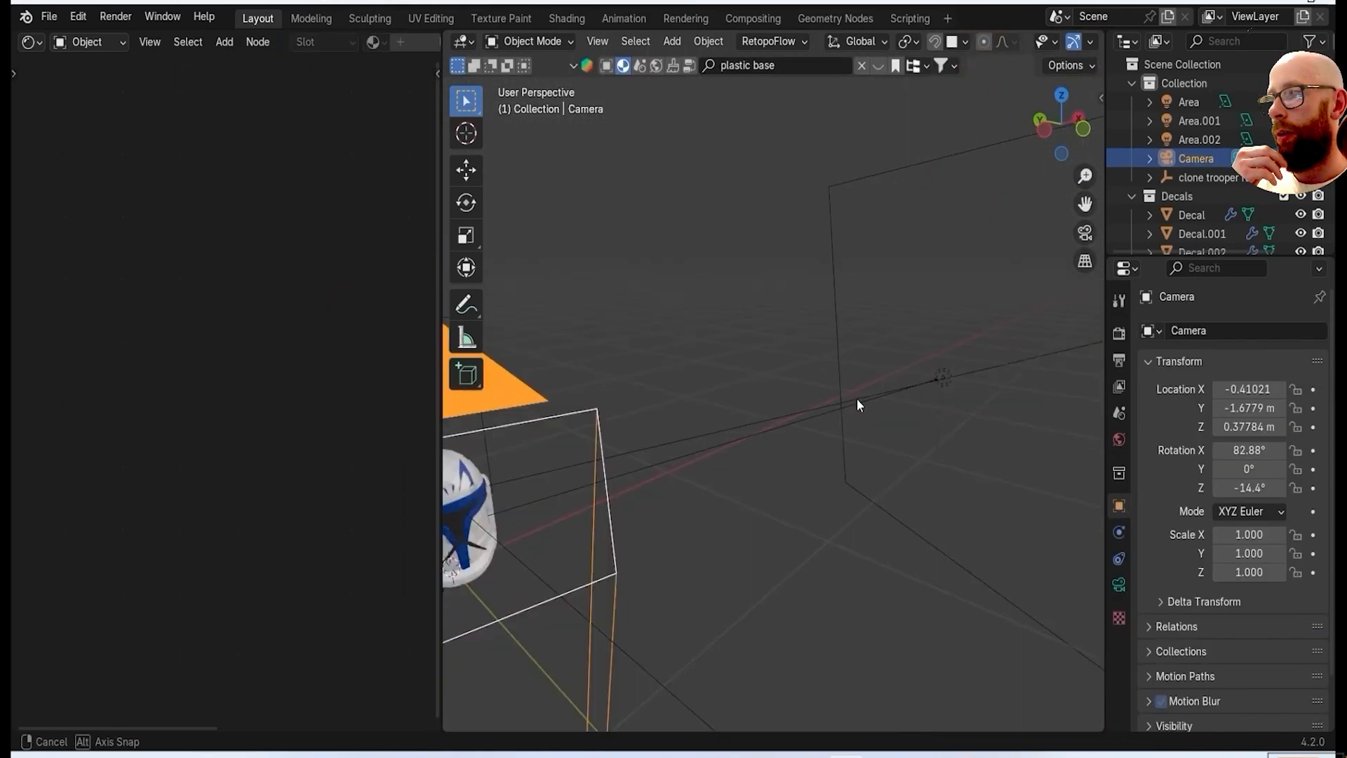
scroll(857, 399, "down", 3)
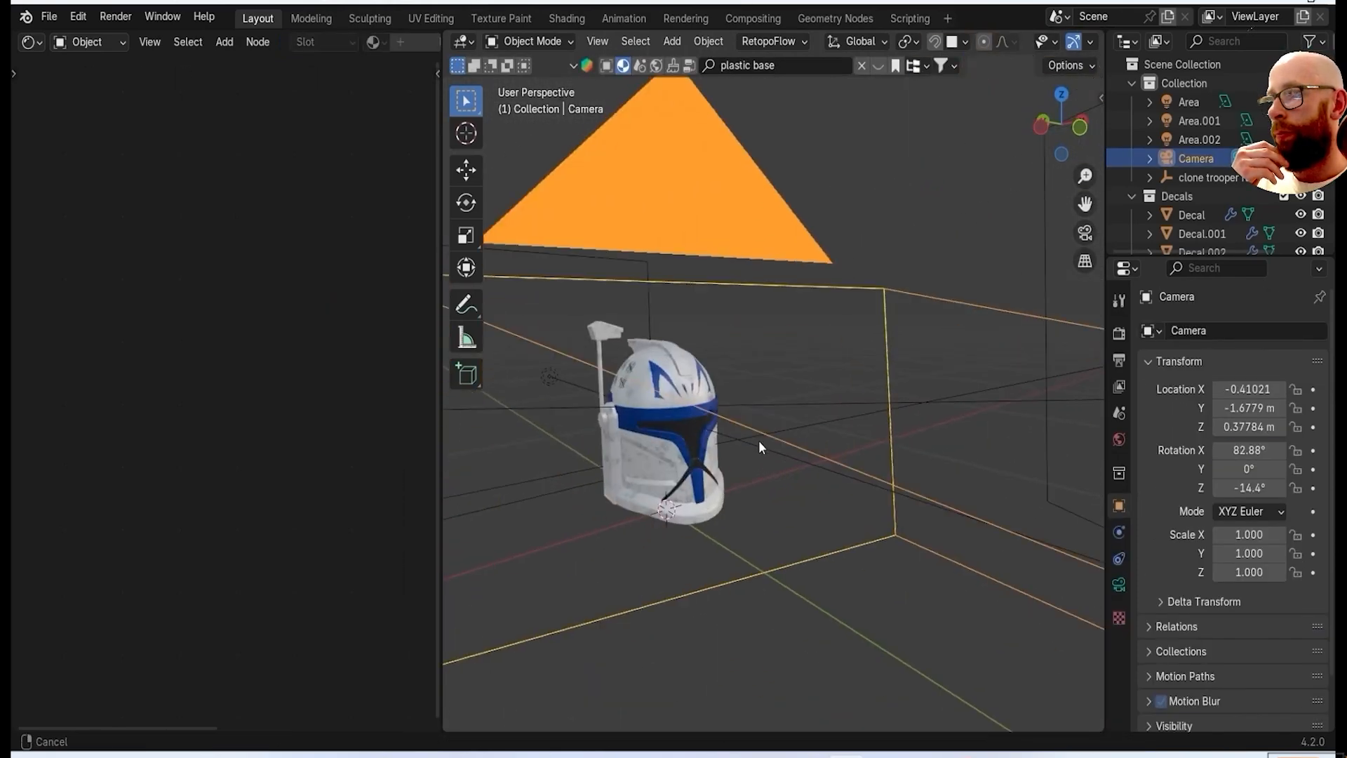
Select the helmet body and add side detail.png as an image decal.
scroll(742, 455, "up", 3)
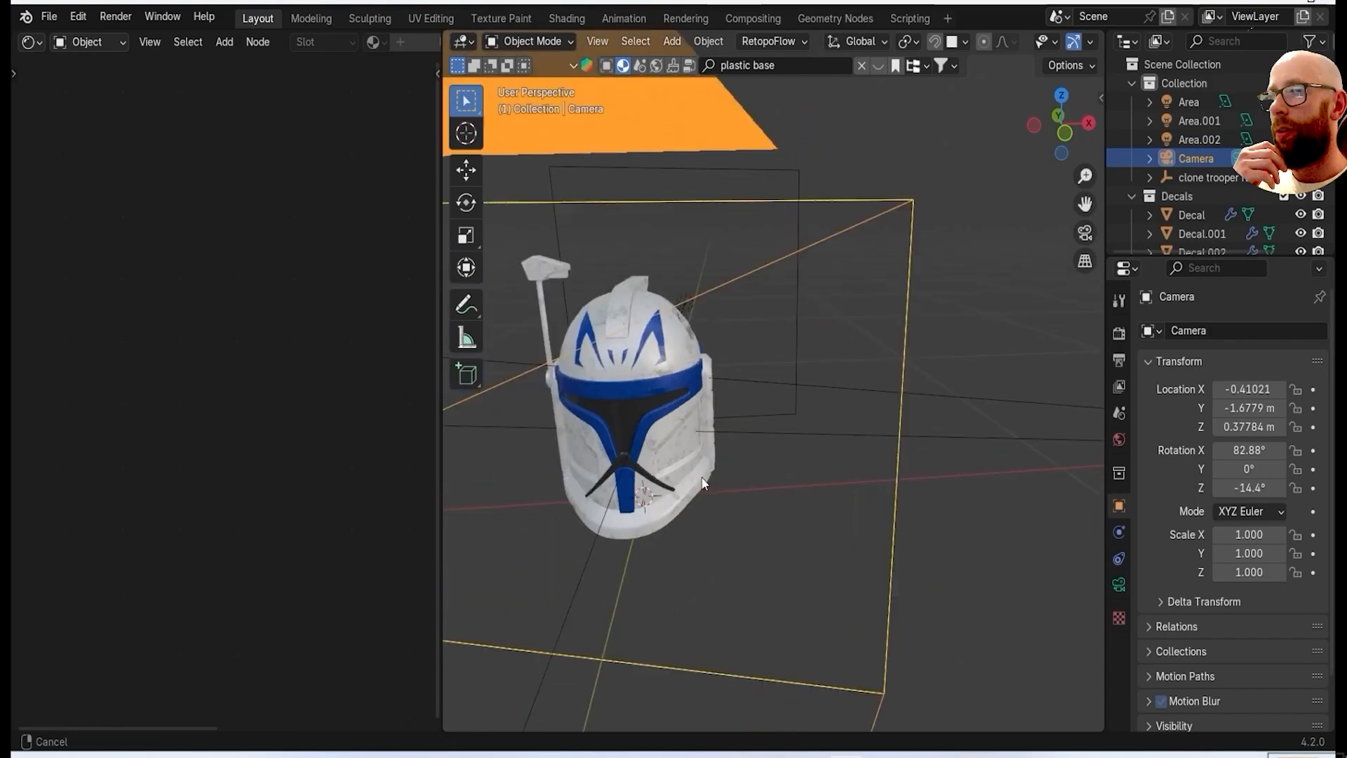
left_click(852, 484)
scroll(852, 485, "up", 3)
key("shift+a")
left_click(919, 435)
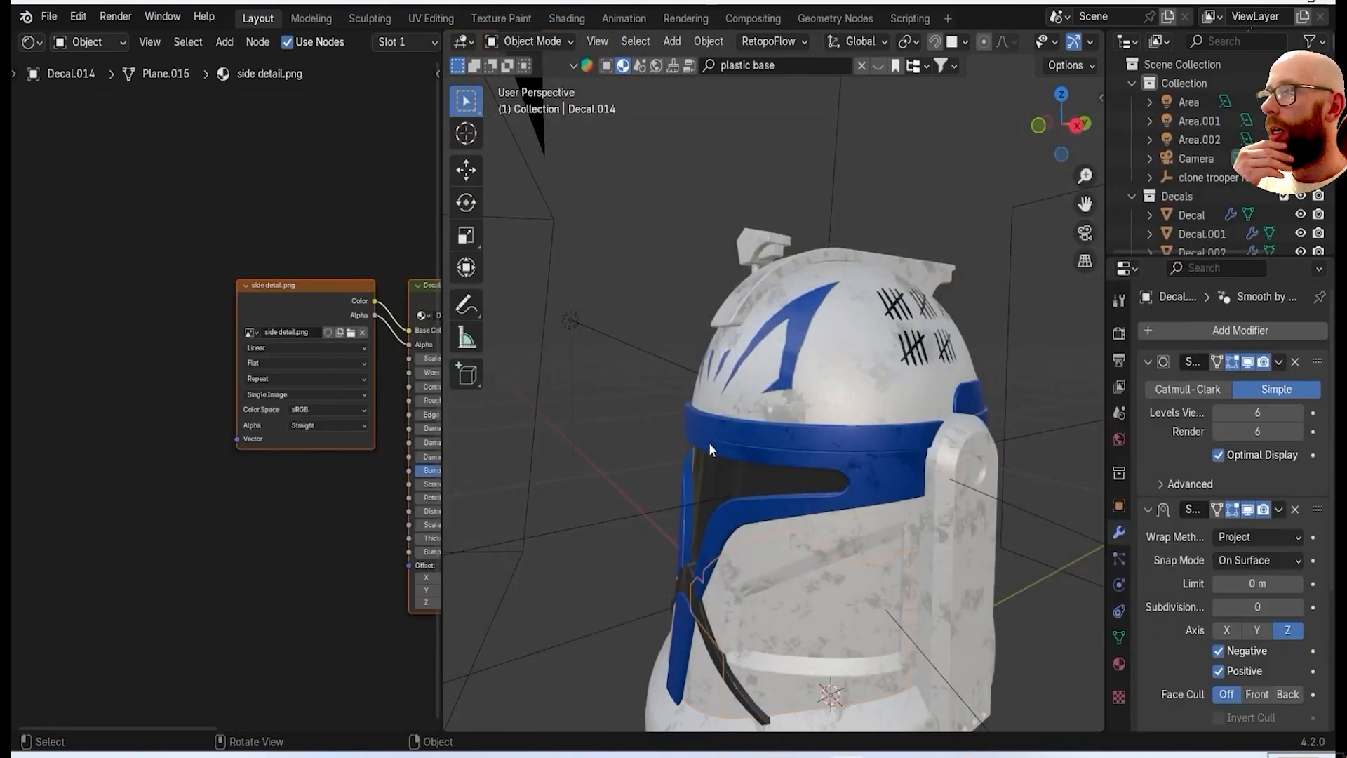
scroll(709, 442, "down", 3)
middle_click_drag(848, 549, 858, 389)
Move the orange side-detail decal to the side of the dome in front view and scale it down.
key("grave")
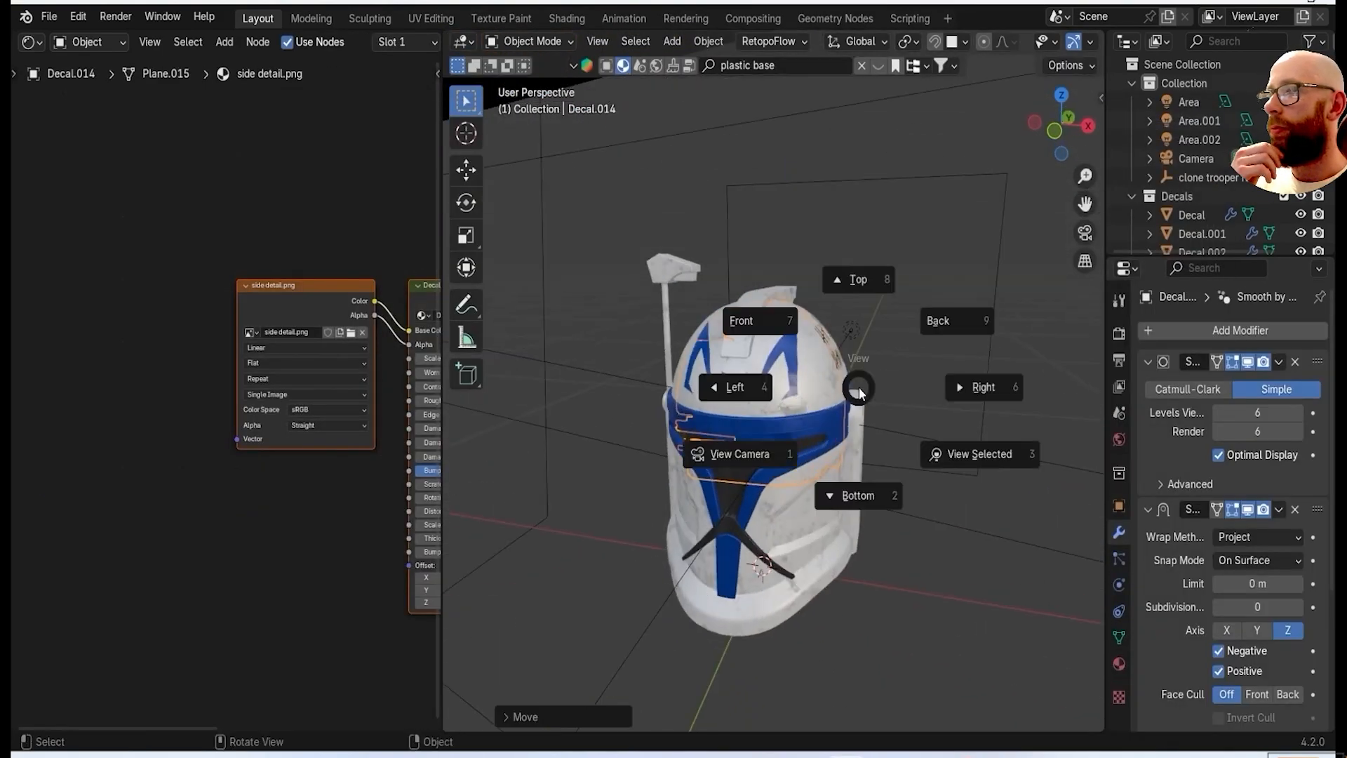
left_click(982, 387)
key("grave")
left_click(742, 314)
key("g")
left_click(884, 393)
middle_click_drag(884, 393, 905, 442)
key("s")
left_click(917, 483)
Position the side-detail decal from above and adjust its height behind the blue symbol, scaling it down further.
key("KP_7")
key("g")
left_click(820, 476)
left_click(841, 466)
middle_click_drag(846, 472, 810, 469)
scroll(810, 470, "up", 5)
key("g")
key("z")
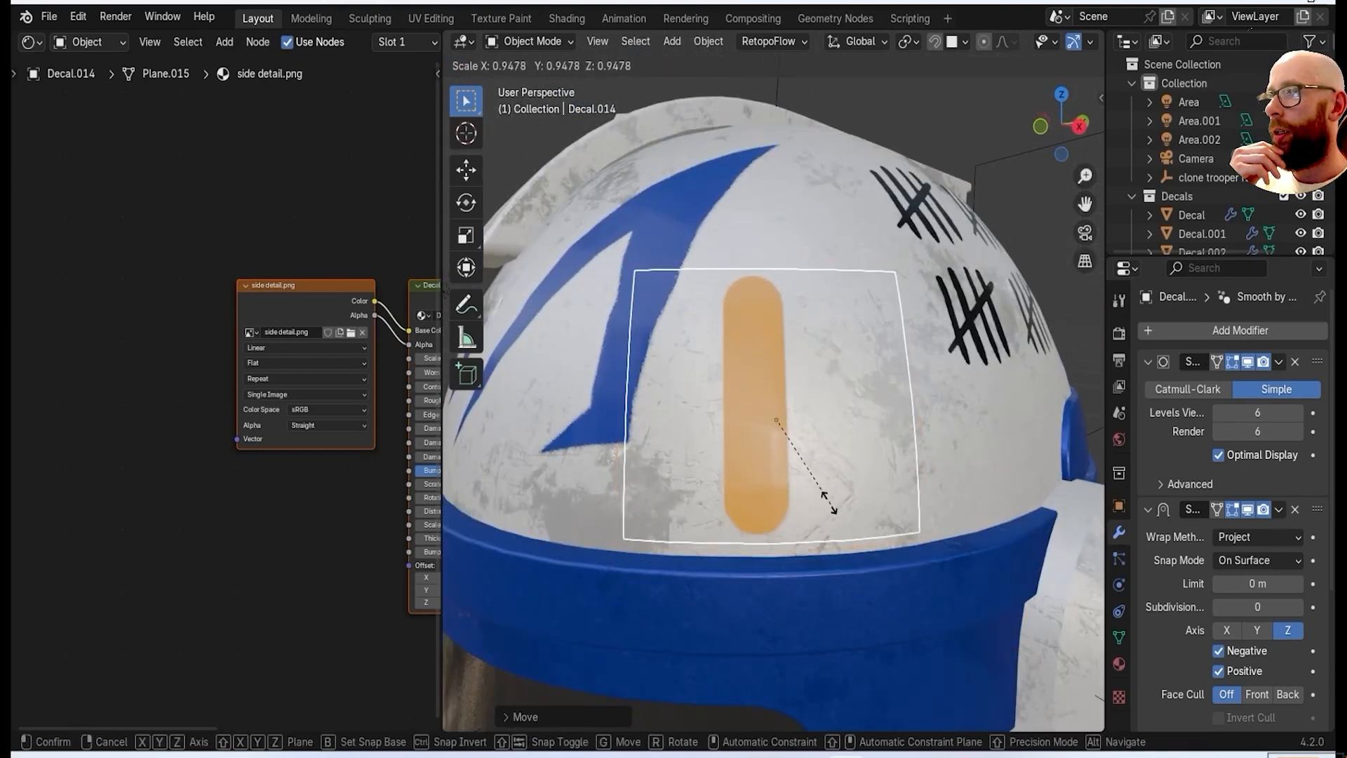
middle_click_drag(904, 508, 840, 493)
Move the side-detail decal just above the blue band, rotate it in top view to follow the dome's curve, and resize it.
scroll(840, 493, "down", 3)
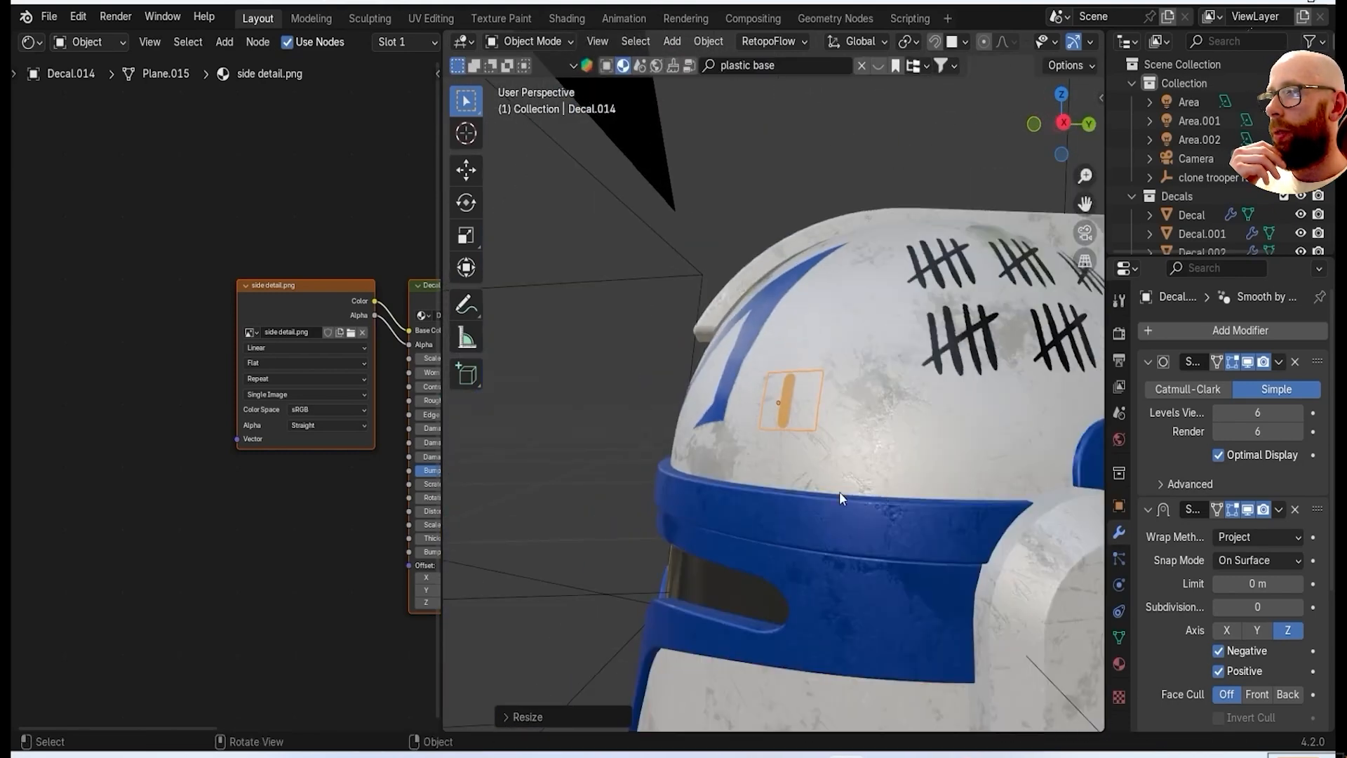
key("KP_3")
key("g")
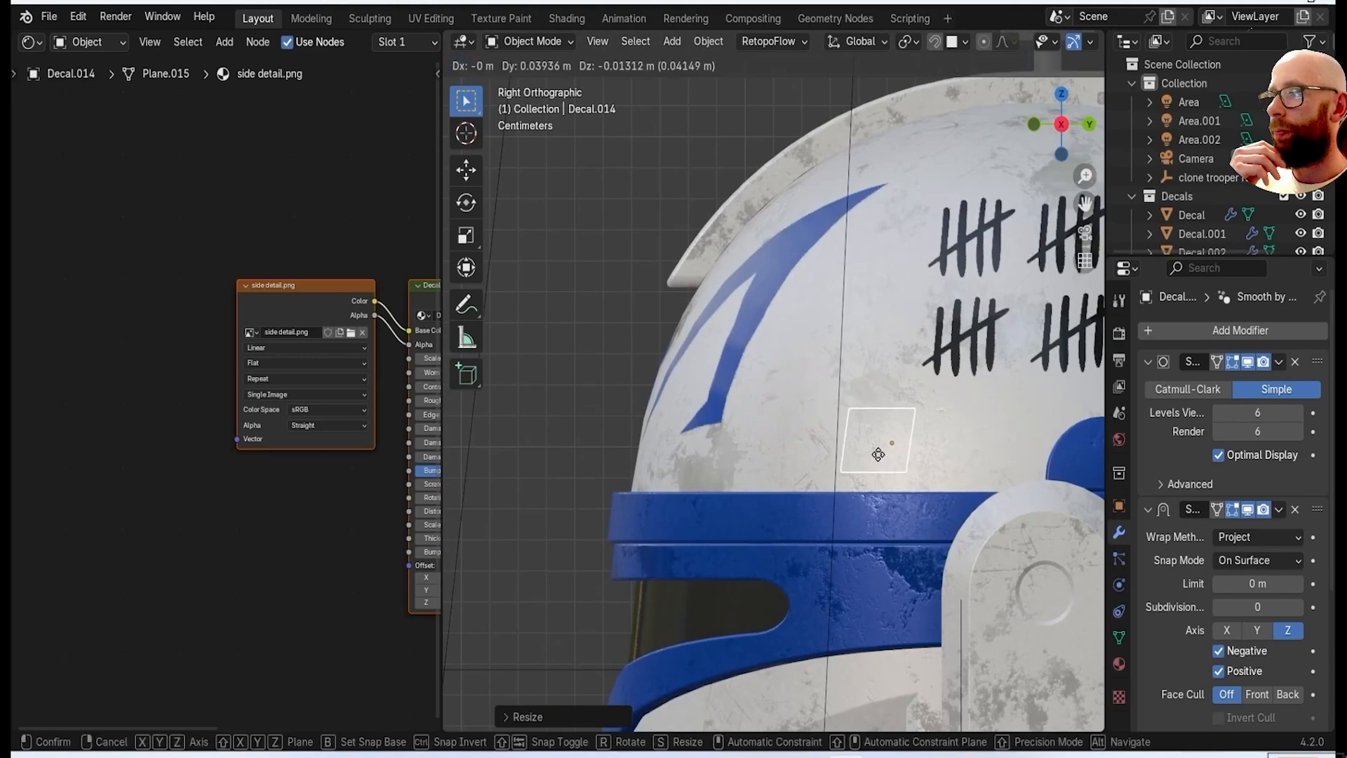
key("KP_7")
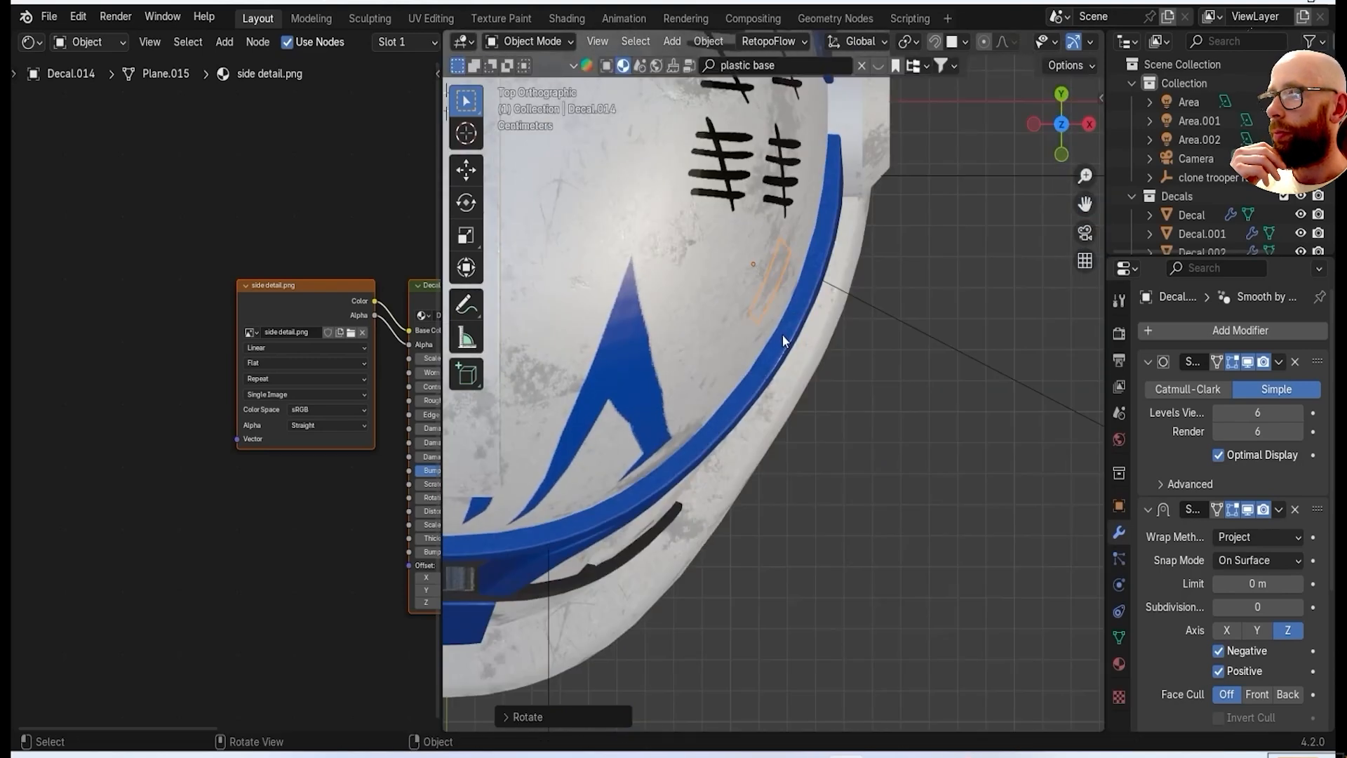
left_click(845, 369)
middle_click_drag(845, 369, 992, 457)
key("KP_3")
scroll(931, 414, "up", 2)
key("s")
left_click(974, 431)
Duplicate the orange stripe decal twice, placing the copies in a row towards the front above the blue band.
scroll(975, 431, "down", 4)
key("shift+d")
mouse_move(941, 412)
middle_mouse_down()
mouse_move(940, 473)
mouse_move(933, 357)
mouse_move(930, 414)
middle_mouse_up()
key("shift+d")
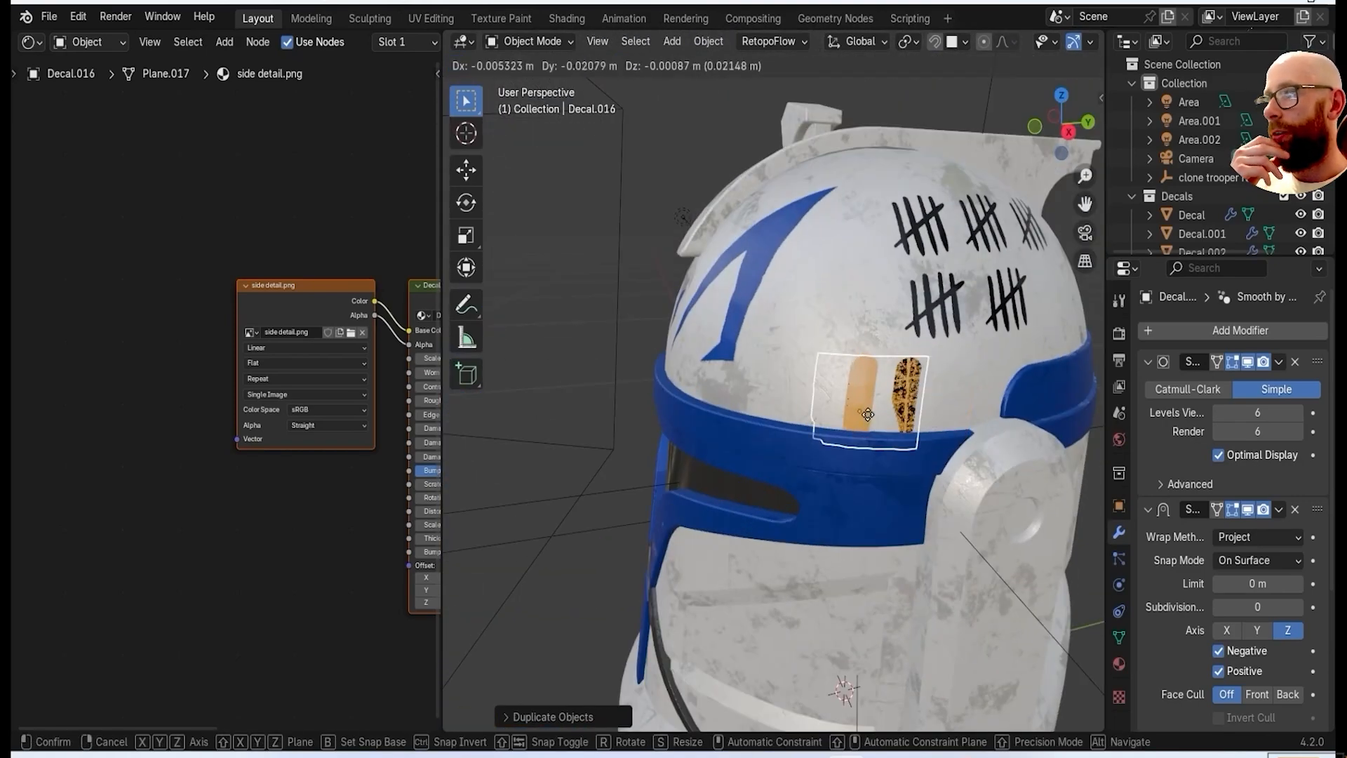
left_click(835, 411)
Reposition the orange stripe decals in top view so they follow the dome's curve above the blue band.
key("grave")
left_click(836, 302)
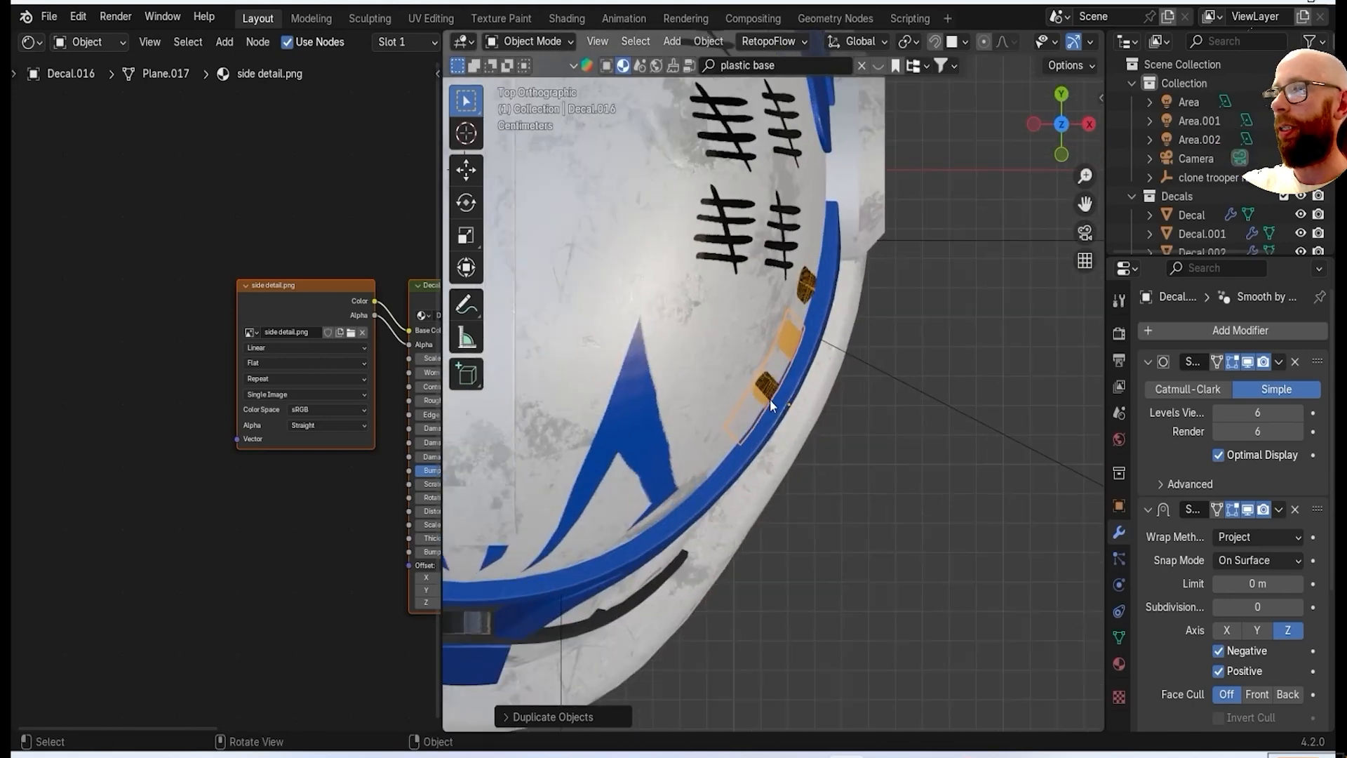
key("g")
left_click(803, 468)
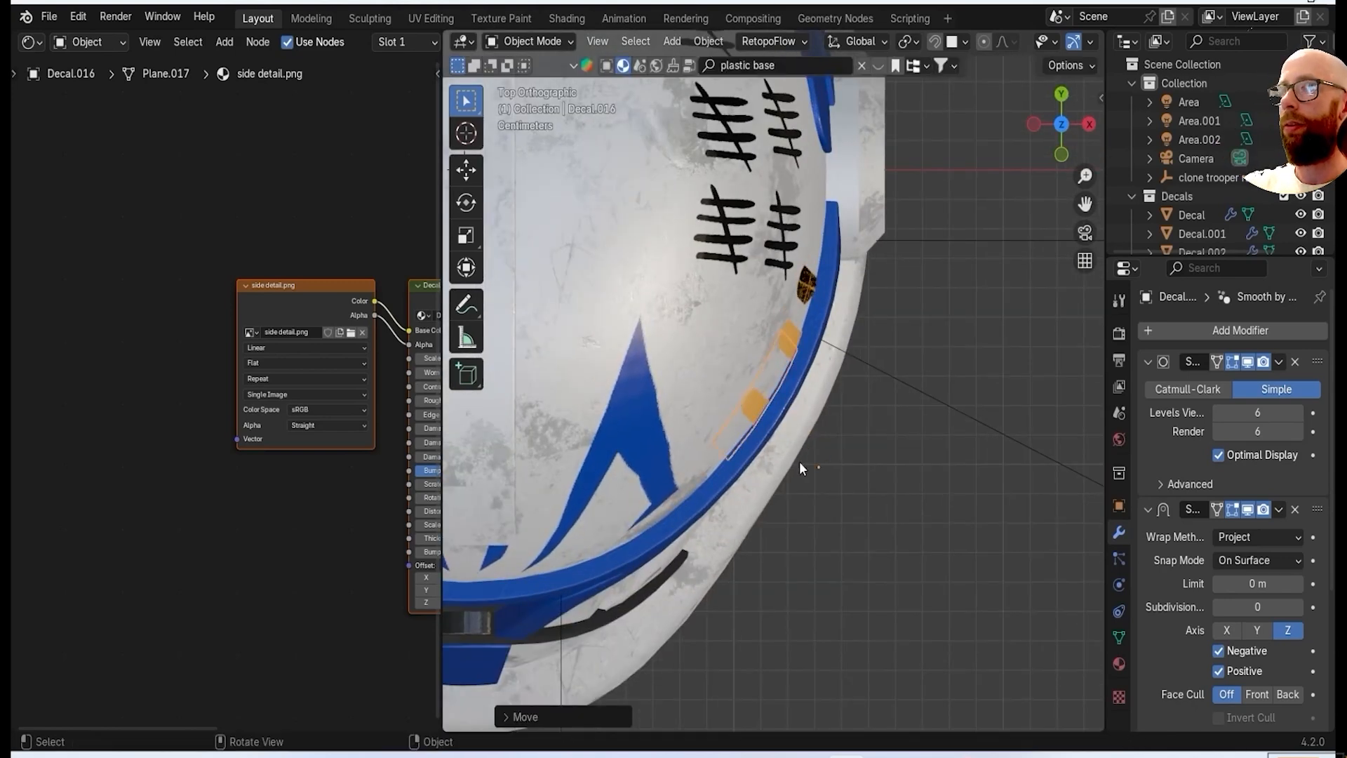
left_click(820, 285)
key("g")
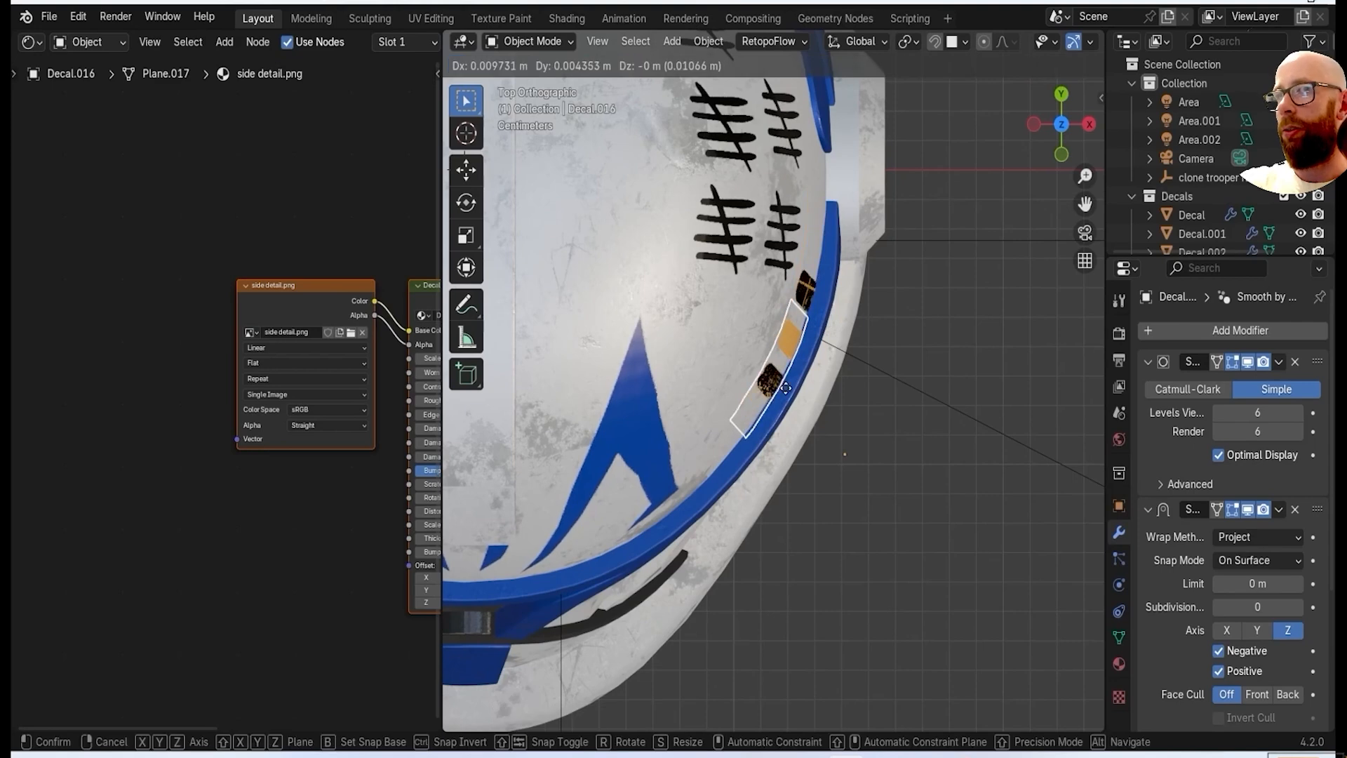
left_click(791, 418)
Set the middle orange stripe decal's Shrinkwrap offset to 0.002 m and save the file.
scroll(1253, 621, "down", 6)
left_click(1256, 588)
middle_click_drag(972, 326, 859, 214)
type(".002")
key("Return")
scroll(735, 457, "down", 5)
mouse_move(735, 457)
middle_mouse_down()
mouse_move(994, 523)
mouse_move(685, 452)
mouse_move(659, 369)
mouse_move(688, 247)
mouse_move(810, 385)
mouse_move(810, 361)
mouse_move(758, 354)
middle_mouse_up()
left_click(49, 17)
left_click(115, 137)
Snap the 3D cursor and set the middle orange stripe decal's origin to it.
scroll(753, 407, "up", 2)
scroll(907, 343, "up", 4)
middle_click_drag(907, 343, 764, 346, "shift")
scroll(765, 347, "down", 3)
scroll(765, 347, "up", 2)
key("shift+s")
left_click(786, 449)
right_click(912, 211)
left_click(1143, 280)
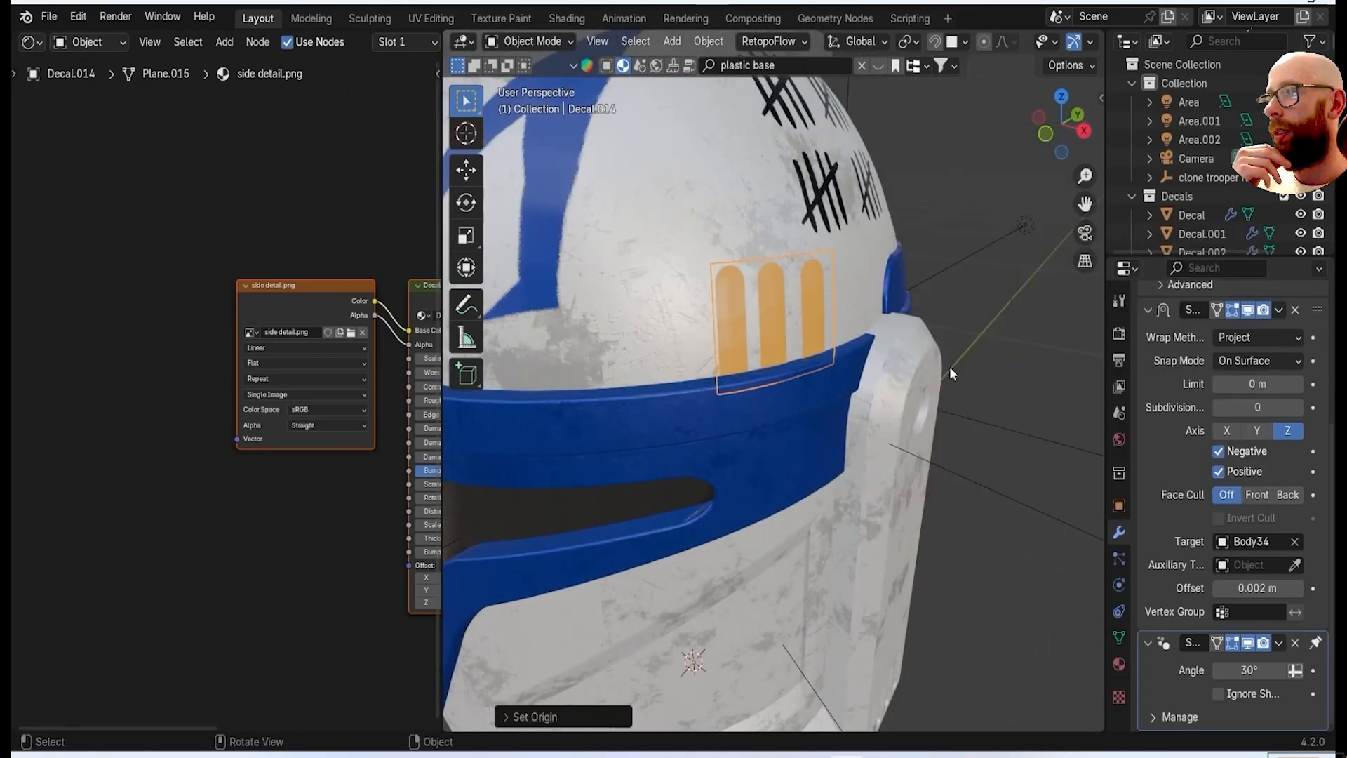
Duplicate the middle orange stripe and mirror the copy across X onto the dome's opposite side.
right_click(853, 406)
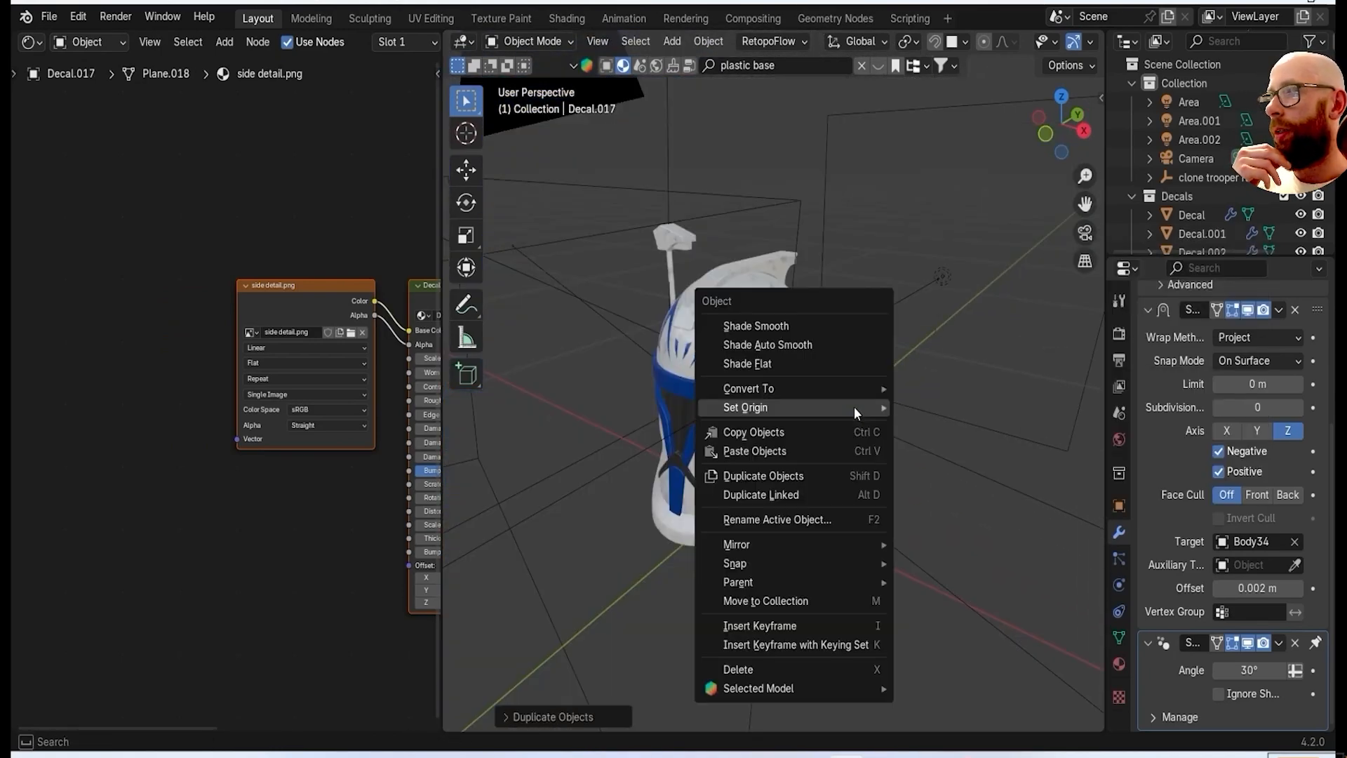
mouse_move(857, 544)
left_click(933, 569)
middle_click_drag(793, 505, 899, 488)
scroll(898, 486, "up", 2)
middle_click_drag(975, 442, 817, 407)
scroll(817, 407, "up", 1)
middle_click_drag(892, 357, 744, 401, "shift")
Set the rear orange stripe decal's origin to the 3D cursor.
left_click(748, 399)
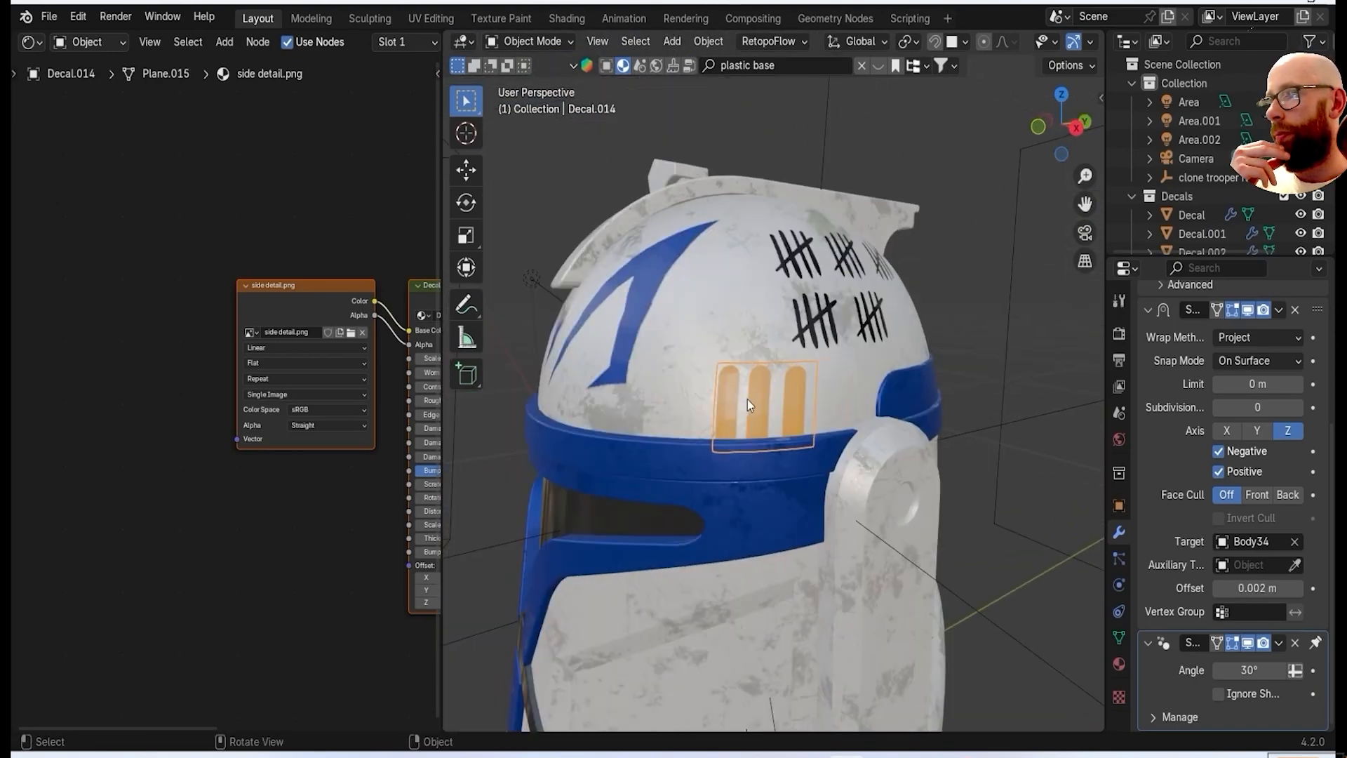
key("shift+s")
left_click(749, 502)
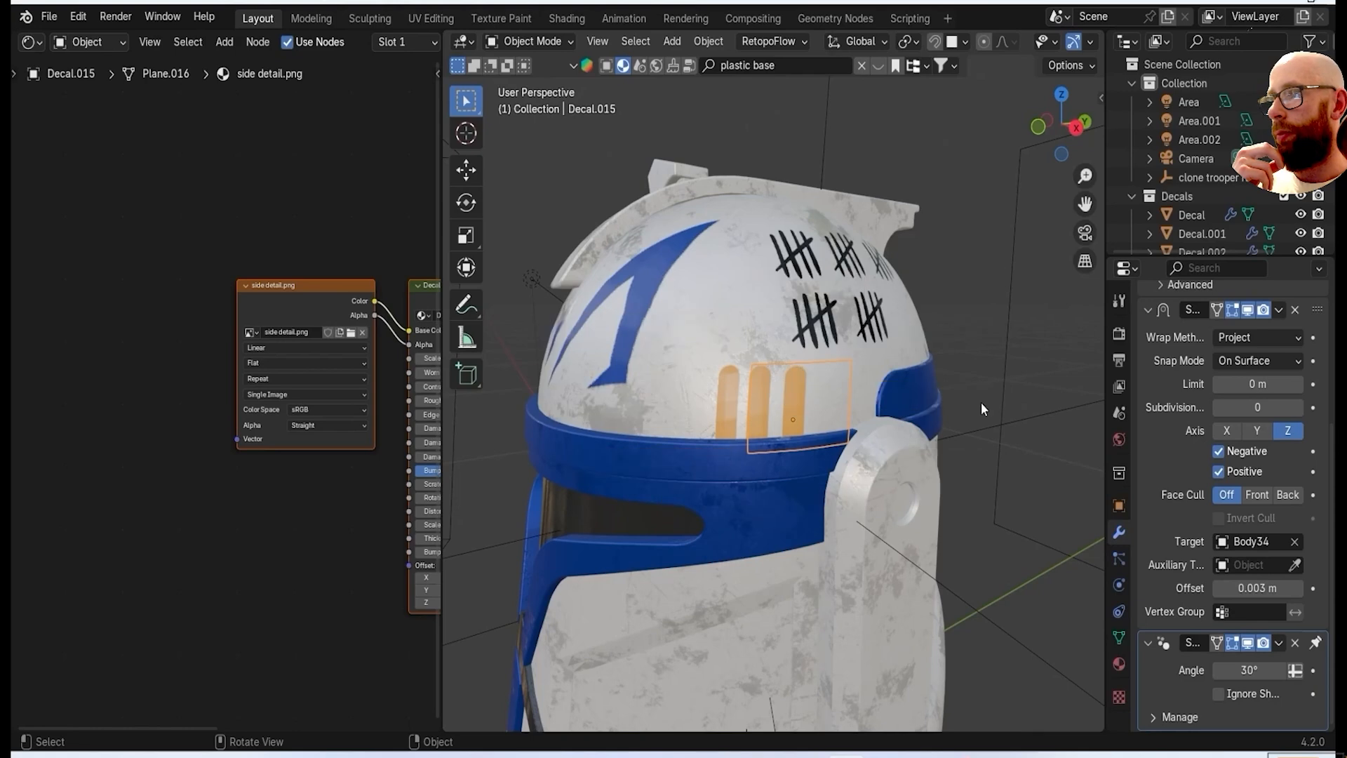
right_click(881, 191)
mouse_move(882, 191)
left_click(1119, 214)
Duplicate the rear orange stripe and mirror the copy across X onto the dome's opposite side.
key("shift+d")
right_click(966, 349)
right_click(966, 349)
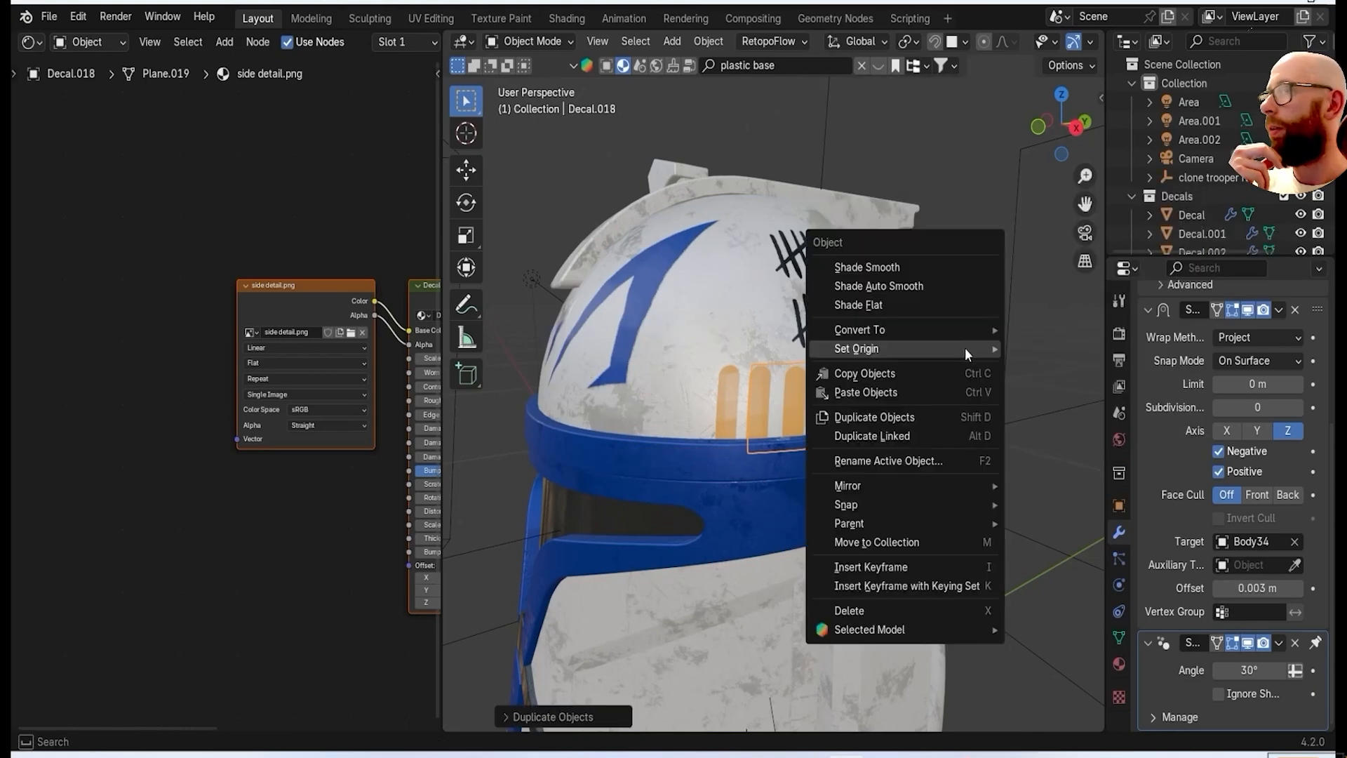
mouse_move(976, 485)
left_click(1029, 508)
middle_click_drag(667, 478, 618, 493)
scroll(815, 462, "down", 4)
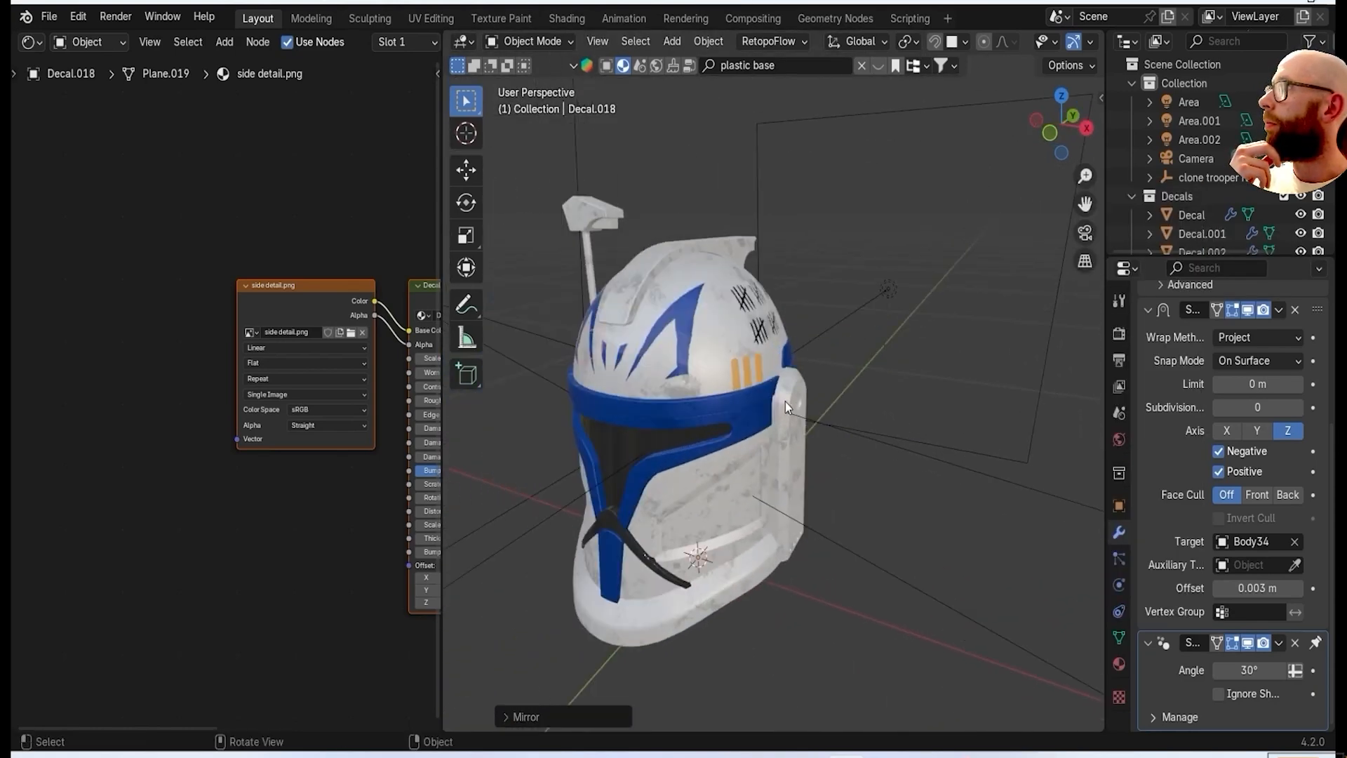
scroll(784, 400, "up", 5)
Duplicate the front orange stripe and mirror the copy across to complete the row on the dome's opposite side.
left_click(674, 385)
scroll(902, 332, "down", 6)
middle_click_drag(903, 332, 1079, 407)
scroll(714, 440, "up", 5)
middle_click_drag(540, 351, 709, 421, "shift")
scroll(710, 400, "up", 4)
left_click(710, 370)
key("shift+d")
left_click(768, 370)
scroll(886, 451, "down", 5)
middle_click_drag(1010, 422, 965, 351)
left_click(898, 394)
Save the helmet file.
scroll(959, 350, "up", 5)
scroll(897, 385, "down", 5)
scroll(959, 374, "up", 5)
scroll(965, 351, "down", 5)
left_click(90, 139)
Preview the helmet in rendered shading from the front and side, and return to material preview.
middle_click_drag(709, 421, 757, 425)
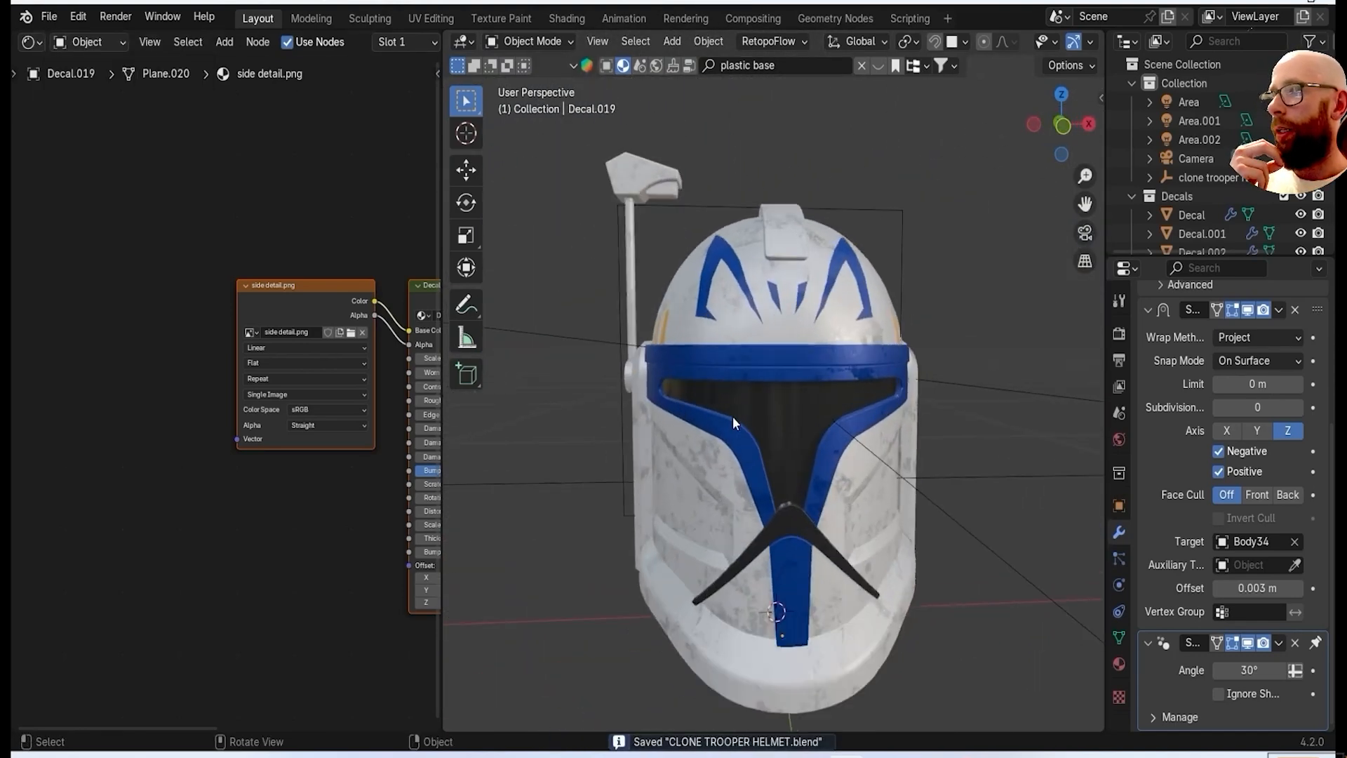
scroll(1053, 41, "down", 5)
left_click(1073, 41)
mouse_move(870, 399)
middle_mouse_down()
mouse_move(935, 407)
mouse_move(914, 417)
mouse_move(937, 448)
mouse_move(975, 454)
mouse_move(925, 449)
middle_mouse_up()
scroll(914, 417, "up", 1)
middle_click_drag(708, 372, 741, 366)
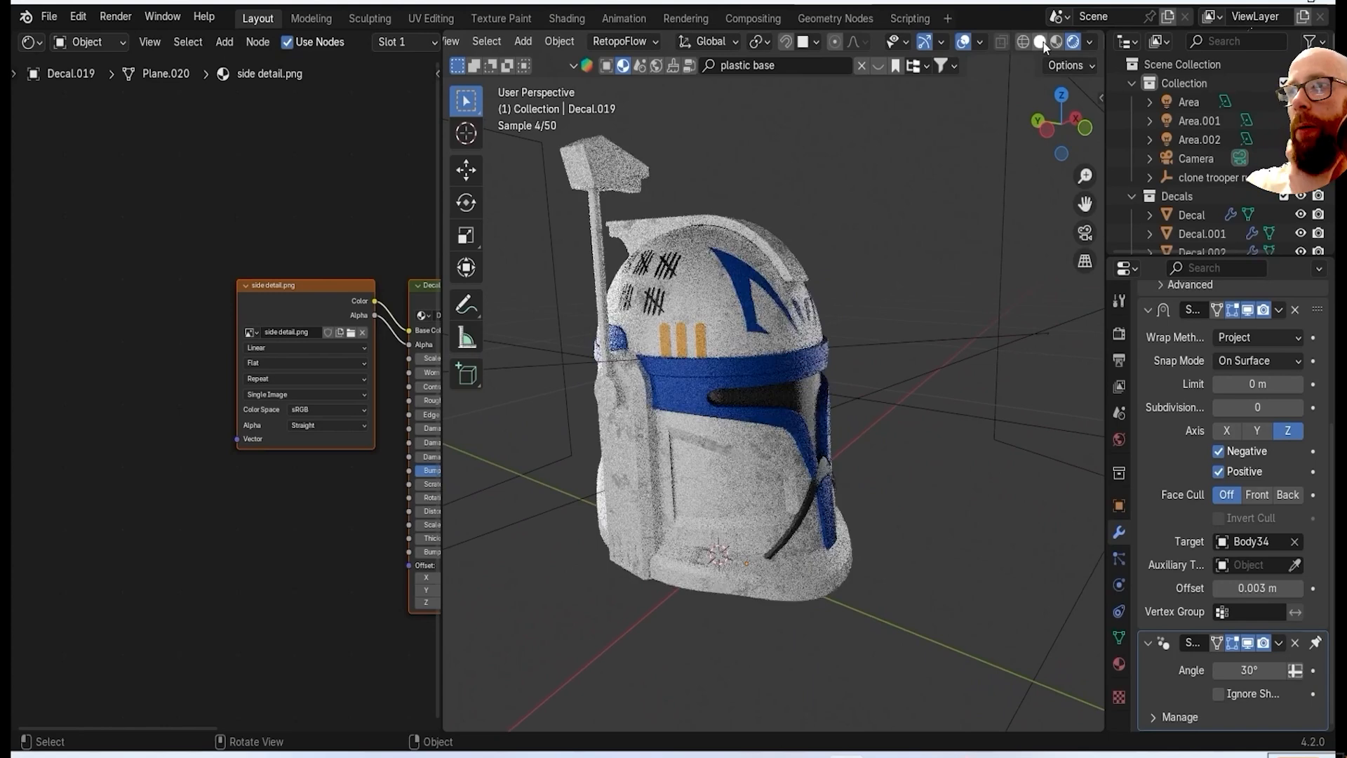
left_click(1057, 41)
Set the tally mark decal's Worn Amount to 1.6 and its Edge to 14.1.
scroll(644, 280, "up", 4)
left_click(605, 258)
key("n")
scroll(982, 391, "down", 5)
scroll(639, 393, "up", 2)
middle_click_drag(639, 393, 660, 435)
scroll(659, 435, "up", 3)
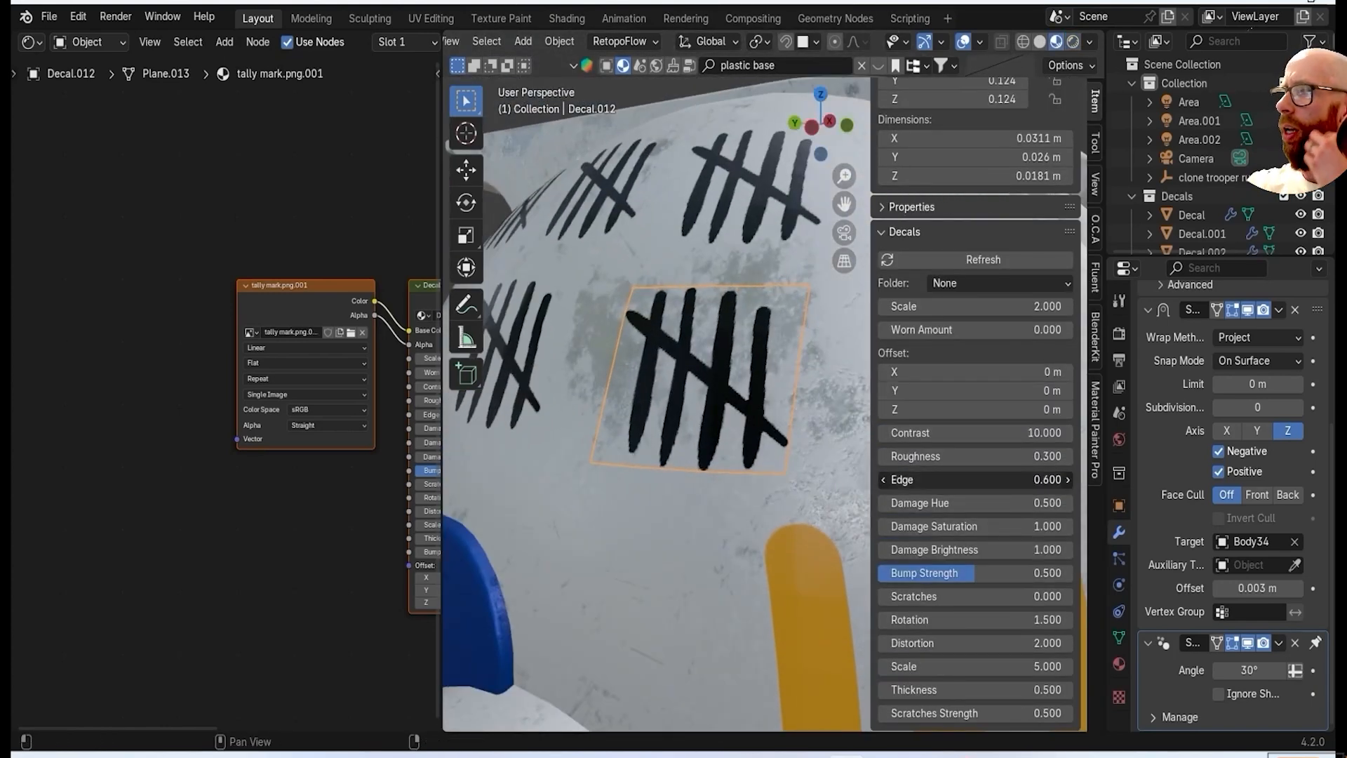
left_click_drag(975, 329, 1005, 330)
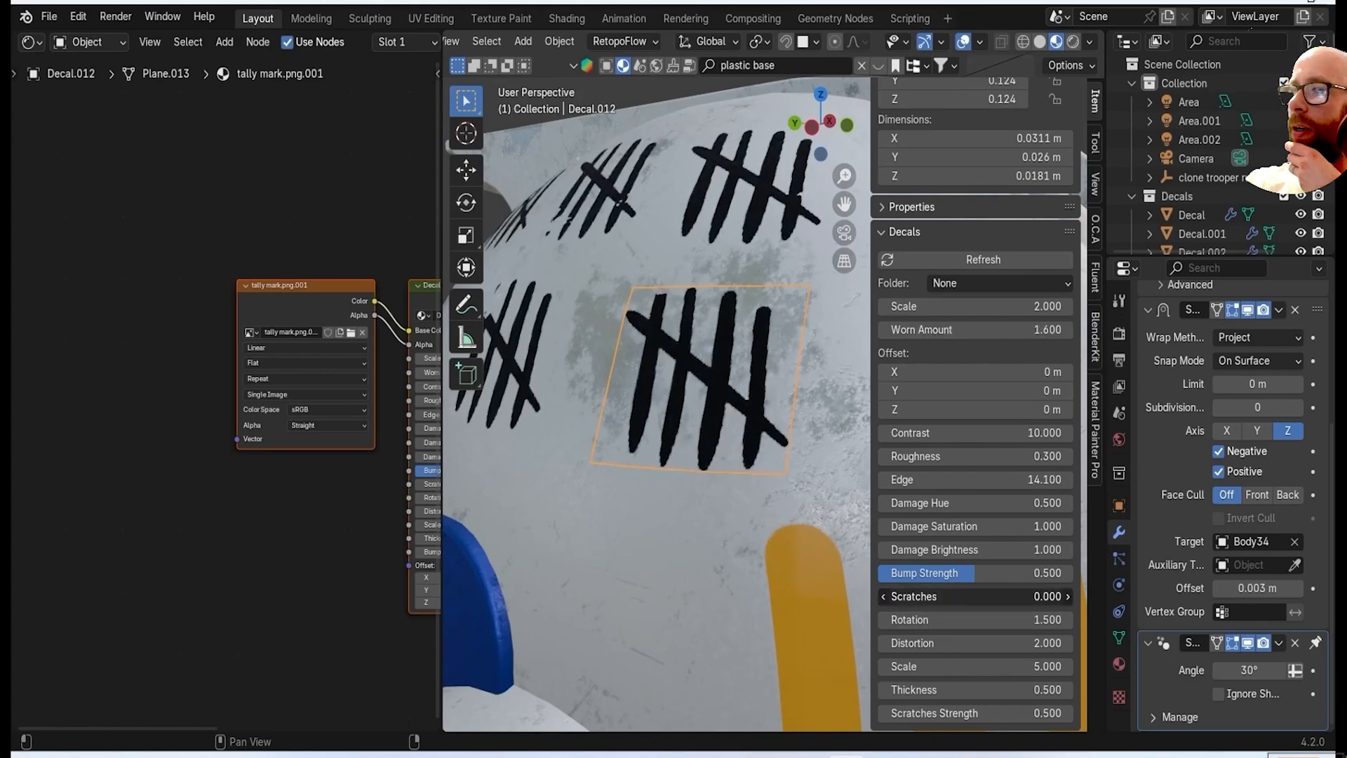
Set Scratches to 10 on a tally mark decal from the other group and adjust its Scratches Strength.
scroll(733, 237, "down", 4)
middle_click_drag(734, 237, 1179, 154)
middle_click_drag(1179, 155, 1106, 168)
scroll(656, 278, "up", 4)
middle_click_drag(656, 278, 693, 383)
scroll(708, 379, "up", 8)
left_click(747, 352)
left_click_drag(975, 596, 1023, 597)
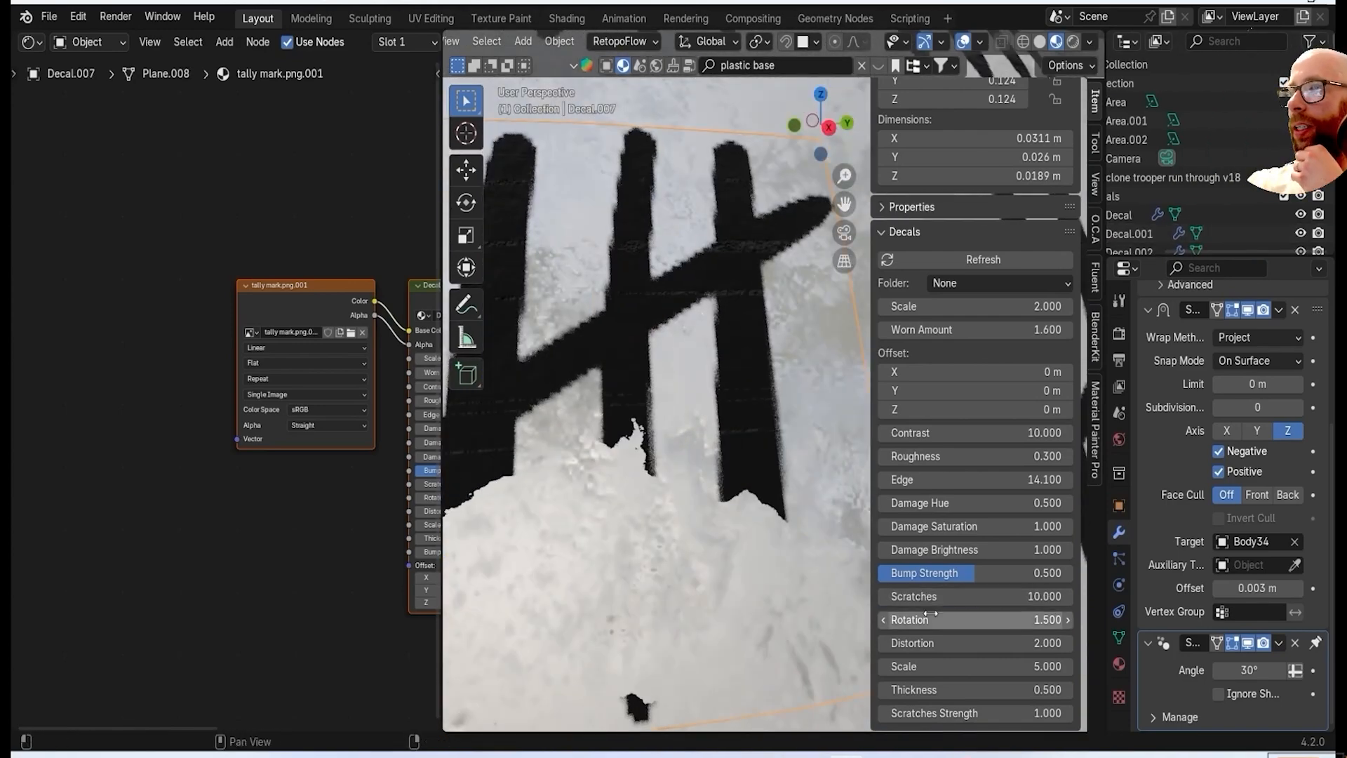
left_click_drag(950, 713, 936, 713)
scroll(602, 436, "down", 16)
middle_click_drag(602, 435, 834, 368)
key("n")
middle_click_drag(570, 305, 631, 309)
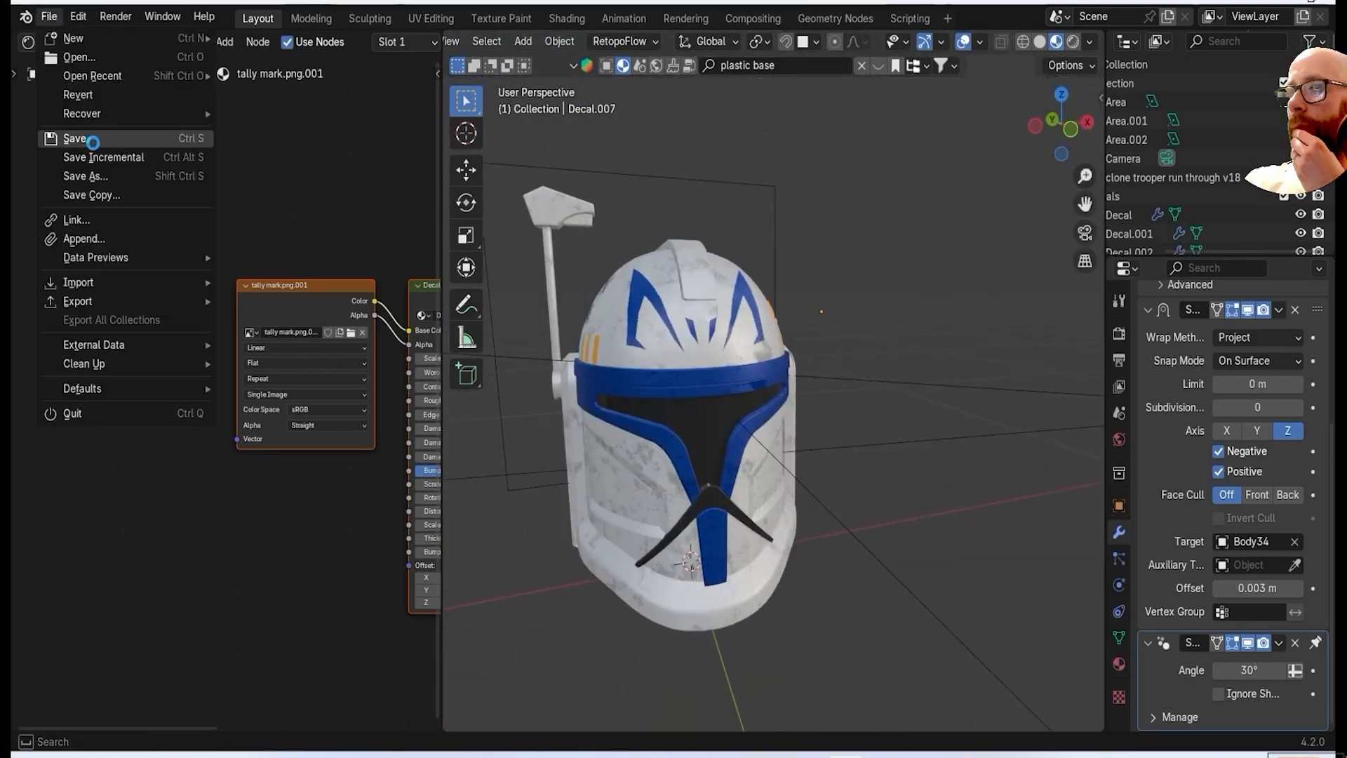
Select the helmet's cheek panel and widen the node editor to show its Damaged painted metal.001 material.
scroll(681, 359, "up", 2)
middle_click_drag(681, 359, 739, 327, "shift")
left_click(740, 327)
scroll(219, 347, "down", 6)
left_click(685, 518)
middle_click_drag(219, 346, 385, 379)
left_click_drag(442, 414, 642, 433)
scroll(274, 264, "up", 10)
middle_click_drag(608, 87, 409, 229)
scroll(485, 246, "up", 1)
Add a WornOut Wizard mask node to the cheek panel's material.
key("f")
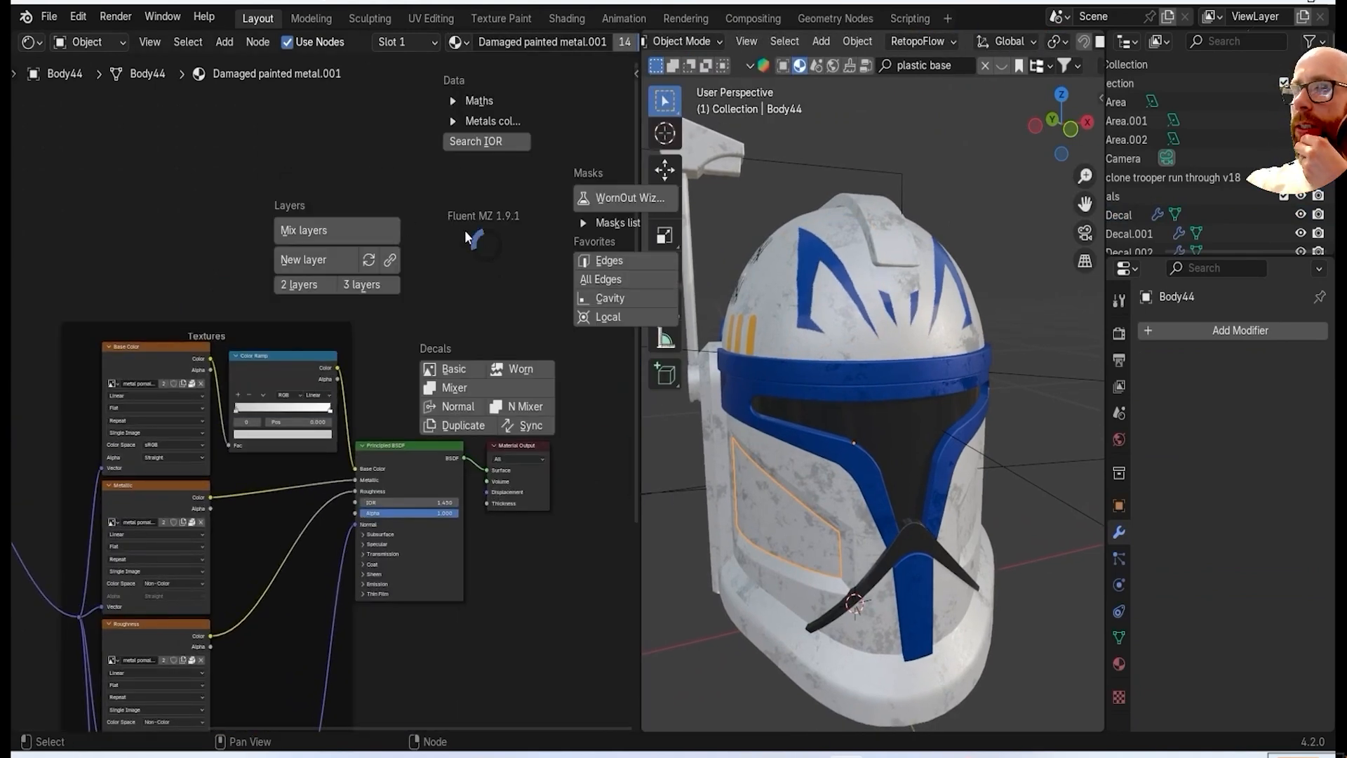
left_click(450, 292)
left_click(442, 449)
key("f")
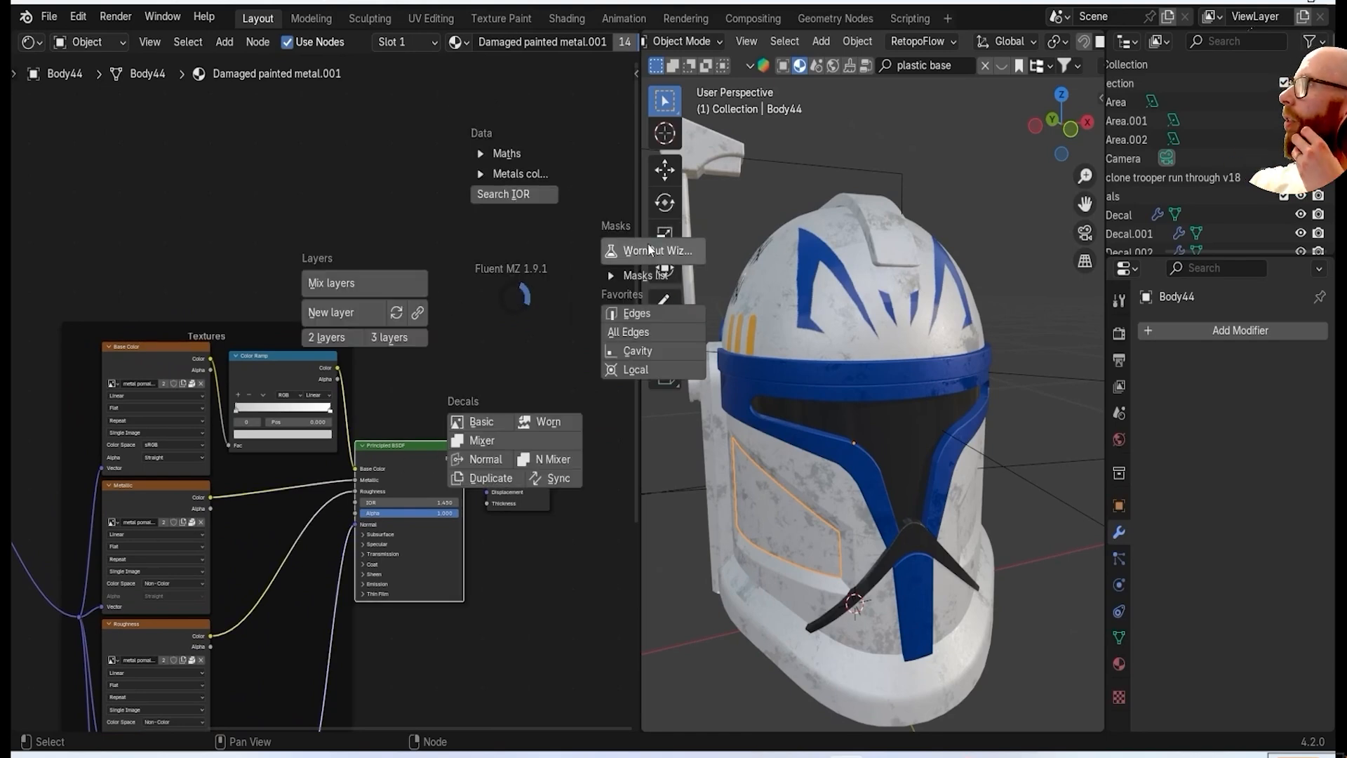
left_click(653, 250)
left_click(516, 244)
Add a Mix Layers node above the Principled BSDF and expand its inputs.
key("f")
left_click(272, 199)
left_click(411, 139)
scroll(411, 140, "down", 3)
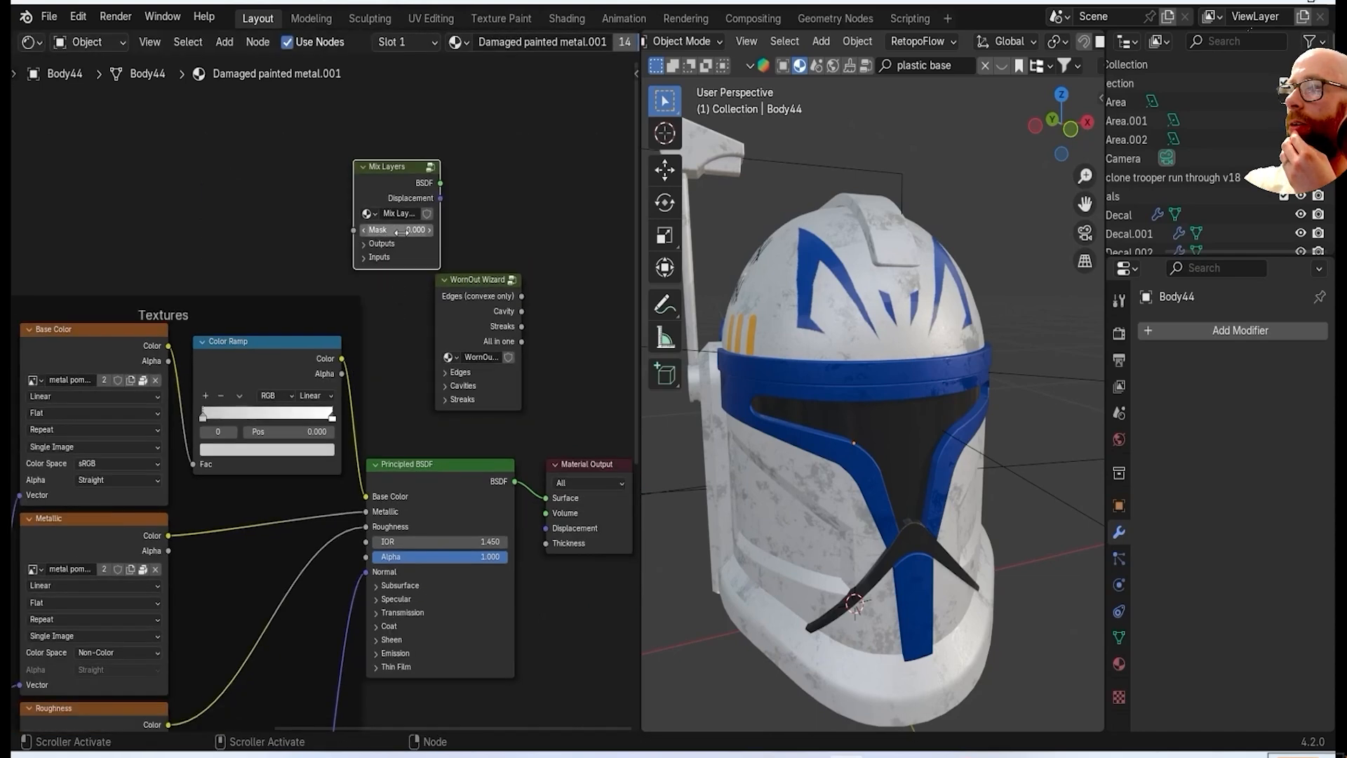
left_click_drag(477, 281, 611, 181)
left_click(362, 245)
left_click_drag(402, 176, 457, 82)
left_click(457, 82)
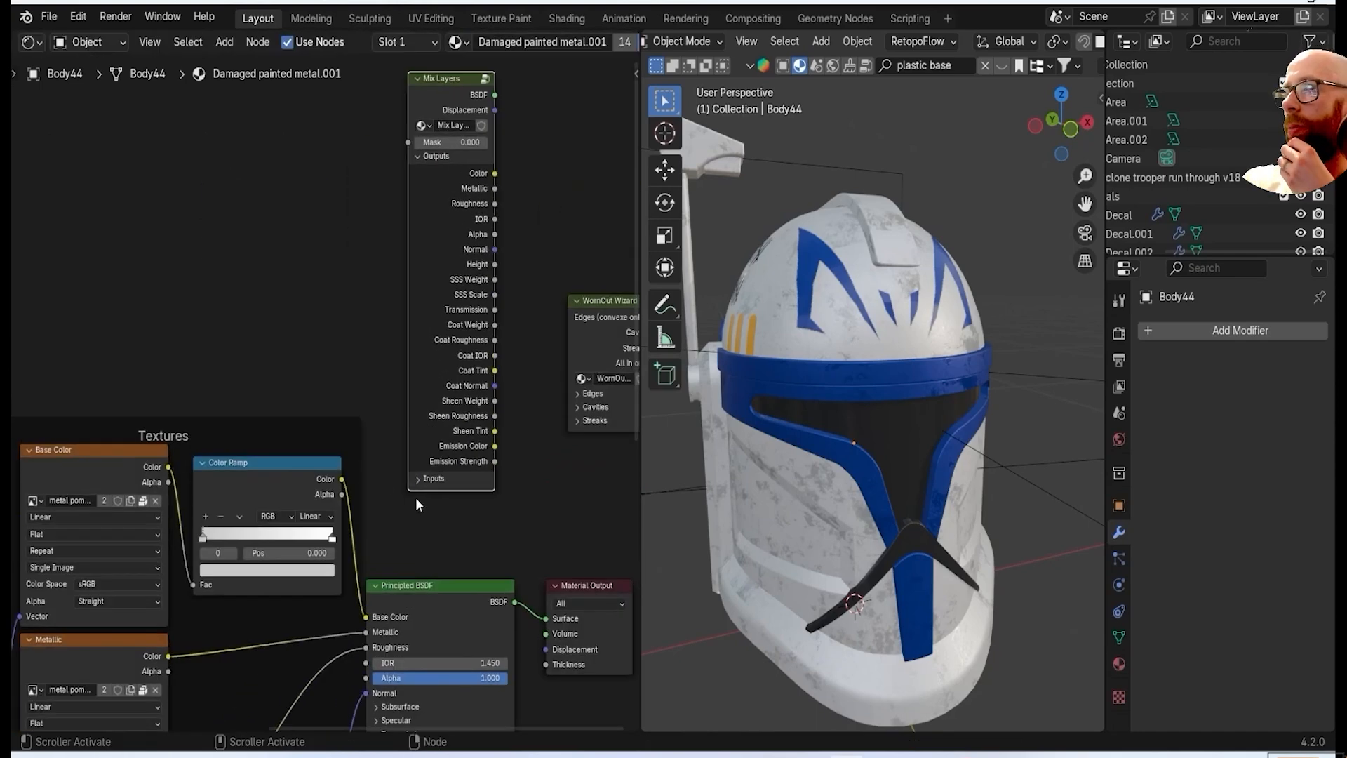
left_click(419, 169)
scroll(456, 452, "down", 2)
Connect the Color Ramp colour and the metallic, roughness and normal maps to the first-layer inputs of Mix Layers.
left_click_drag(418, 457, 520, 339)
middle_click_drag(506, 351, 530, 434)
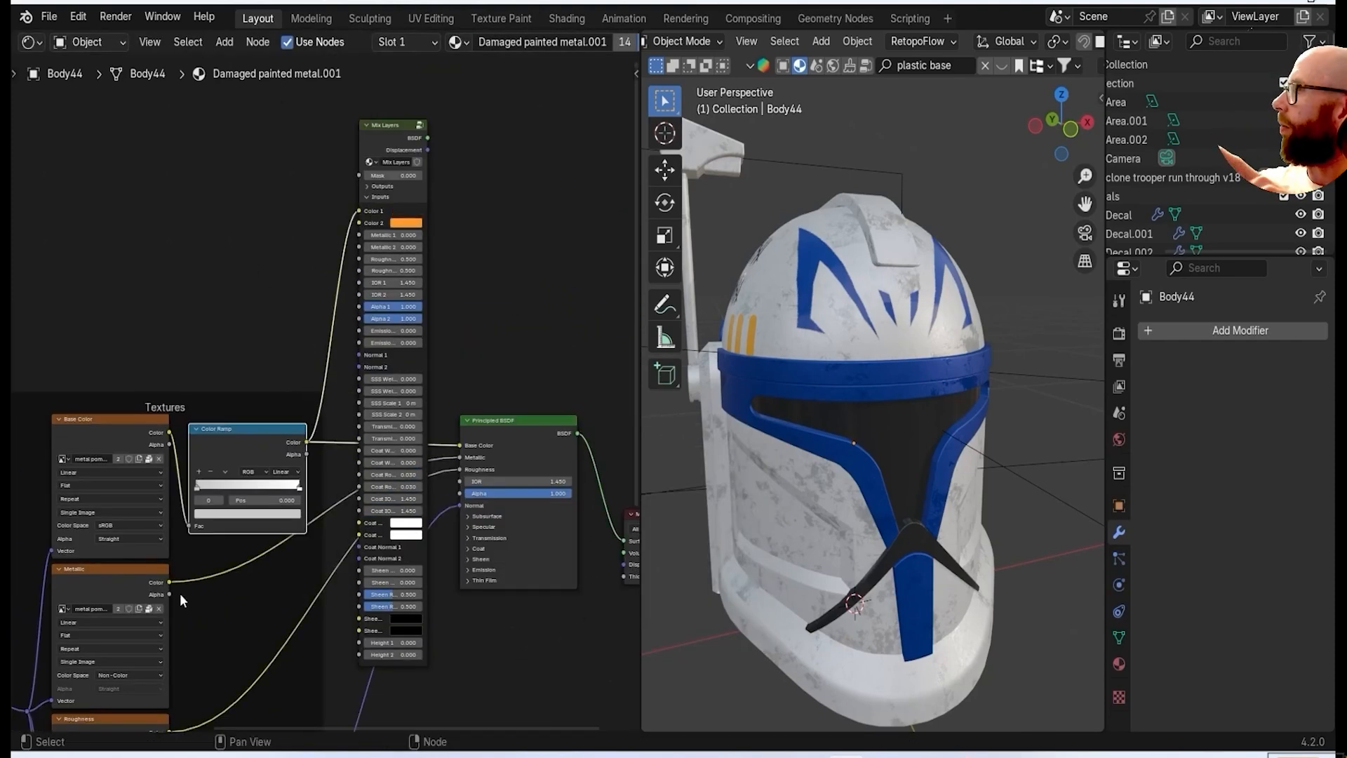
left_click_drag(355, 235, 357, 236)
middle_click_drag(308, 449, 315, 281)
left_click_drag(363, 156, 362, 94)
middle_click_drag(287, 557, 258, 475)
left_click_drag(291, 376, 338, 104)
Connect the Mix Layers BSDF output to the Material Output's surface and delete the Principled BSDF node.
middle_click_drag(498, 193, 423, 446)
left_click_drag(331, 140, 364, 171)
left_click_drag(535, 478, 528, 541)
left_click(402, 430)
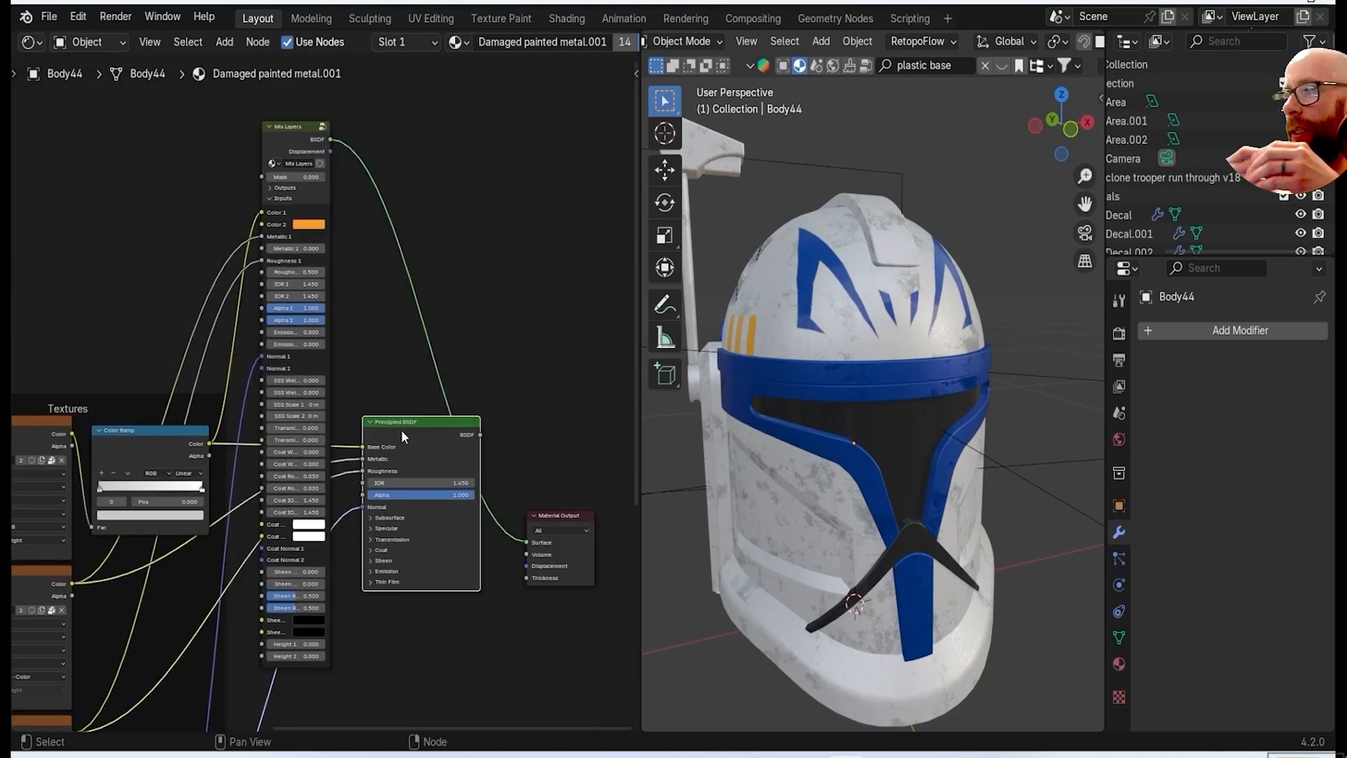
key("x")
middle_click_drag(419, 482, 491, 547)
Browse the Grunges and Imperfections sections of the Fluent library for a suitable mask texture.
scroll(431, 516, "up", 5)
middle_click_drag(358, 203, 447, 321)
scroll(448, 322, "up", 2)
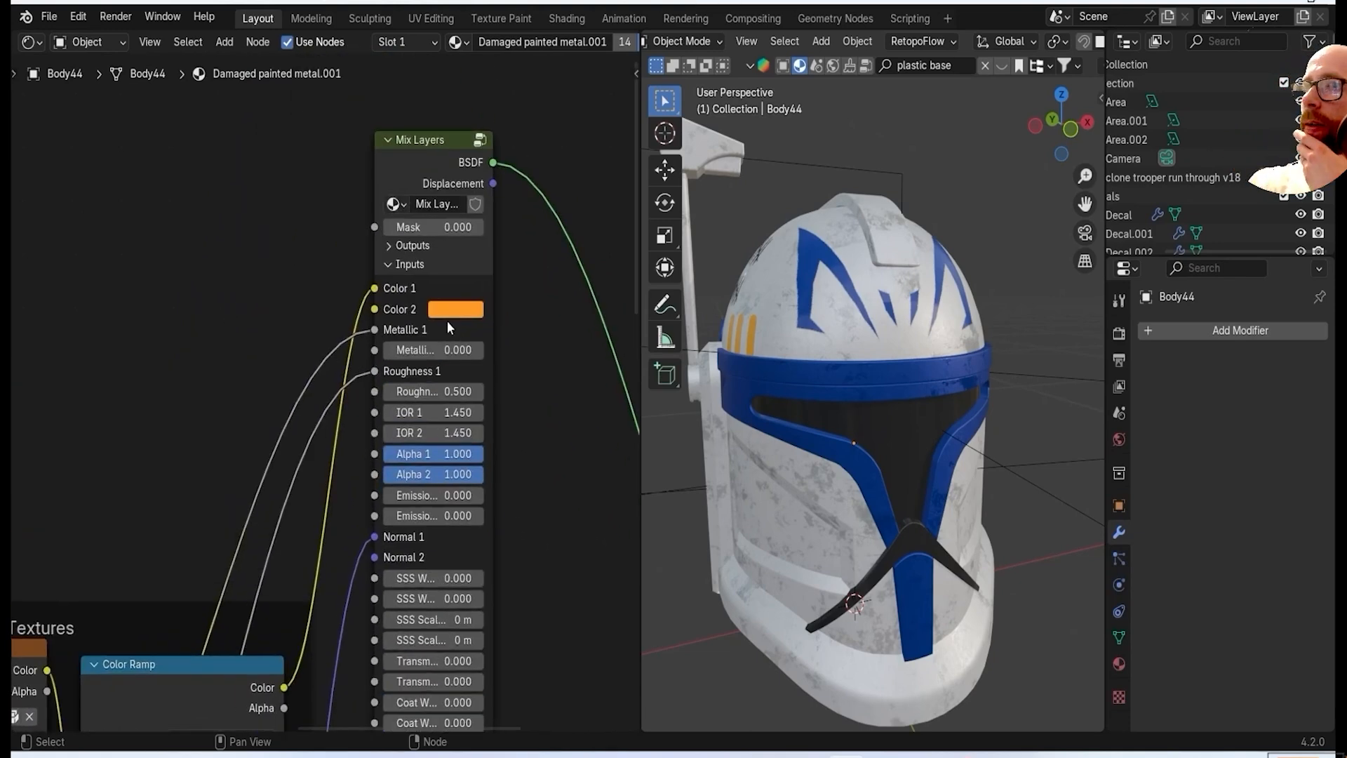
scroll(325, 393, "down", 6)
key("n")
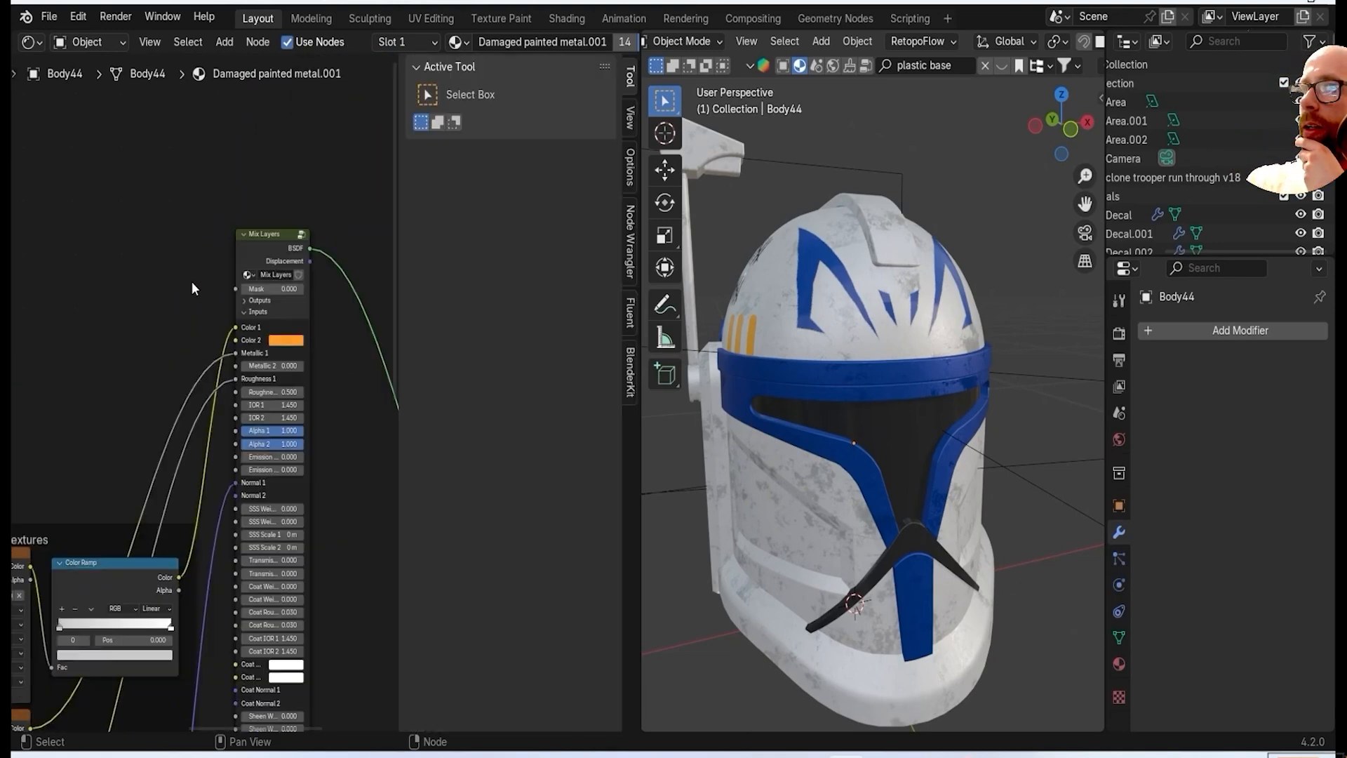
left_click(631, 312)
left_click(519, 493)
left_click(520, 432)
left_click(511, 577)
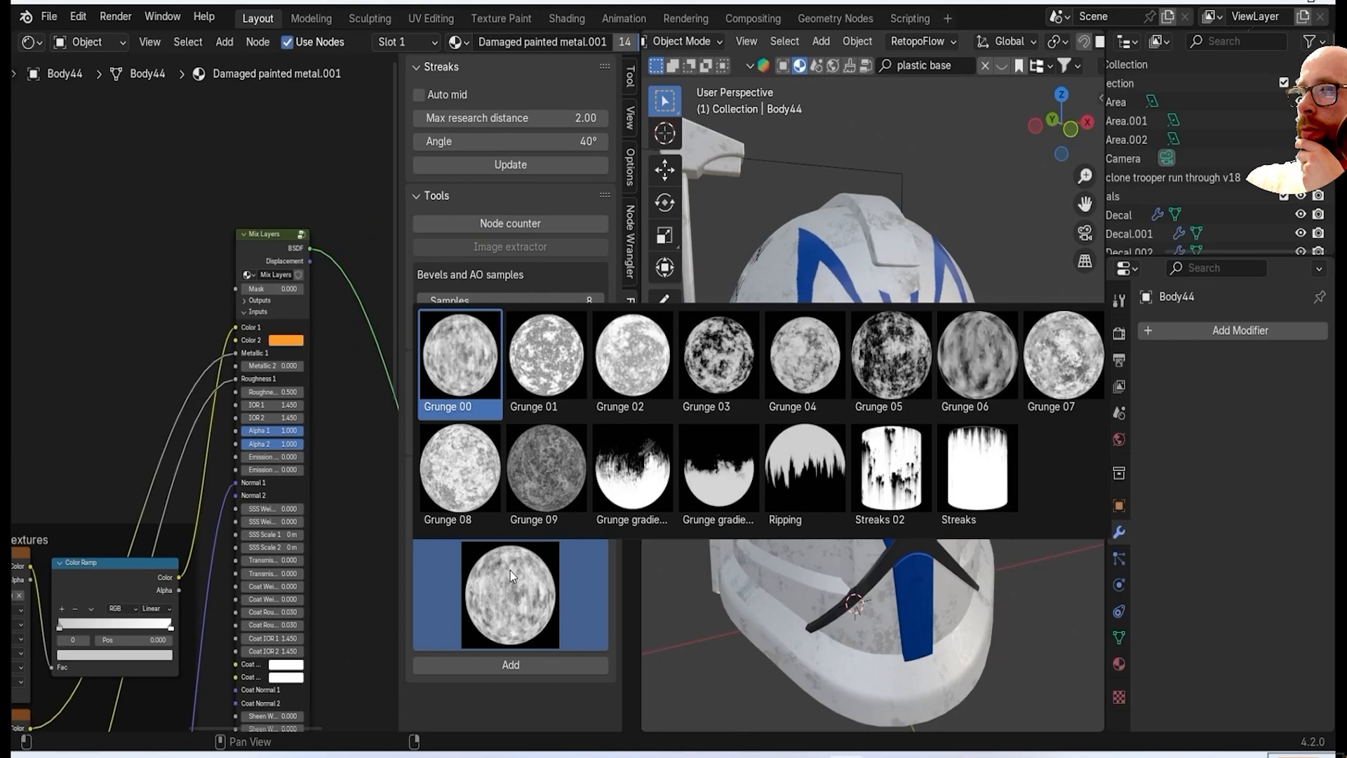
left_click(508, 523)
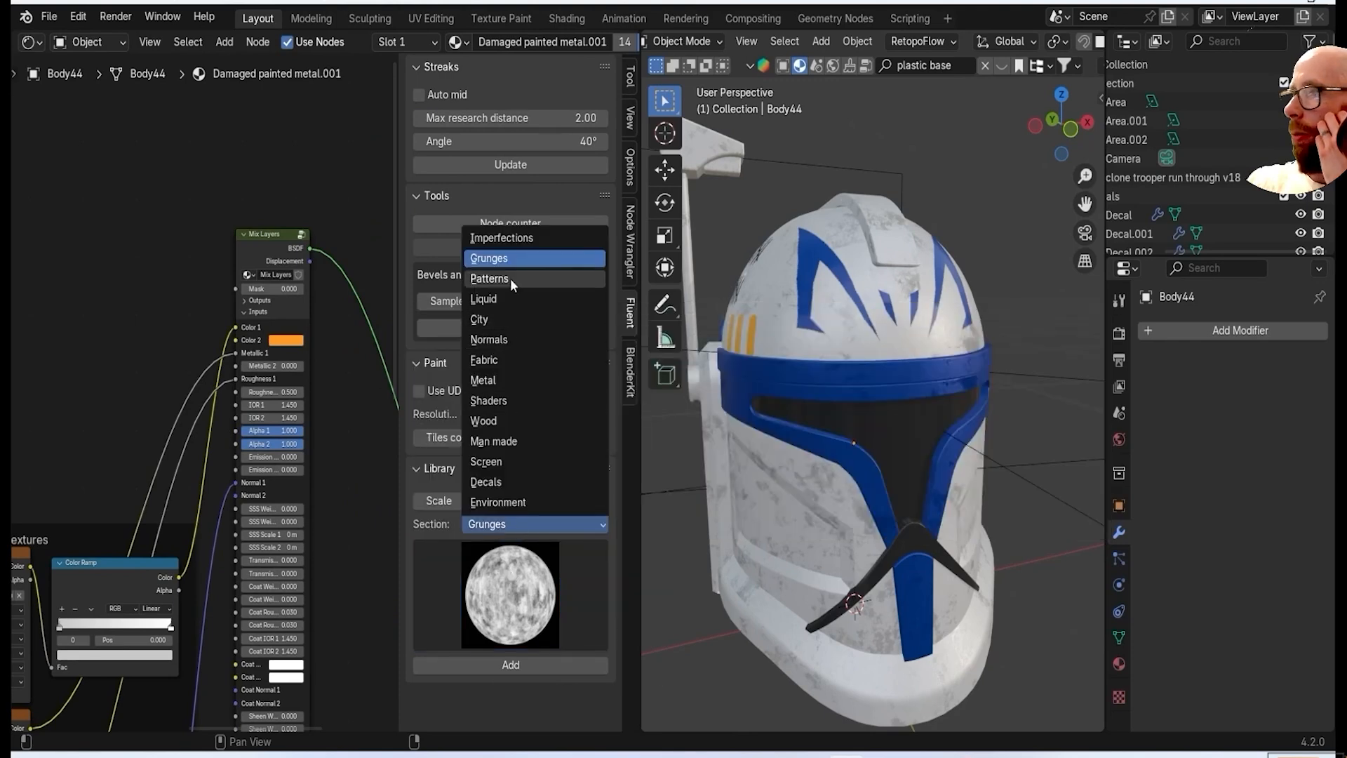
left_click(512, 241)
left_click(527, 601)
Add the Grunge 05 texture from the library and place its node beside Mix Layers.
left_click(536, 525)
left_click(517, 262)
left_click(511, 597)
left_click(892, 355)
left_click(555, 664)
key("g")
left_click(52, 137)
scroll(64, 151, "up", 2)
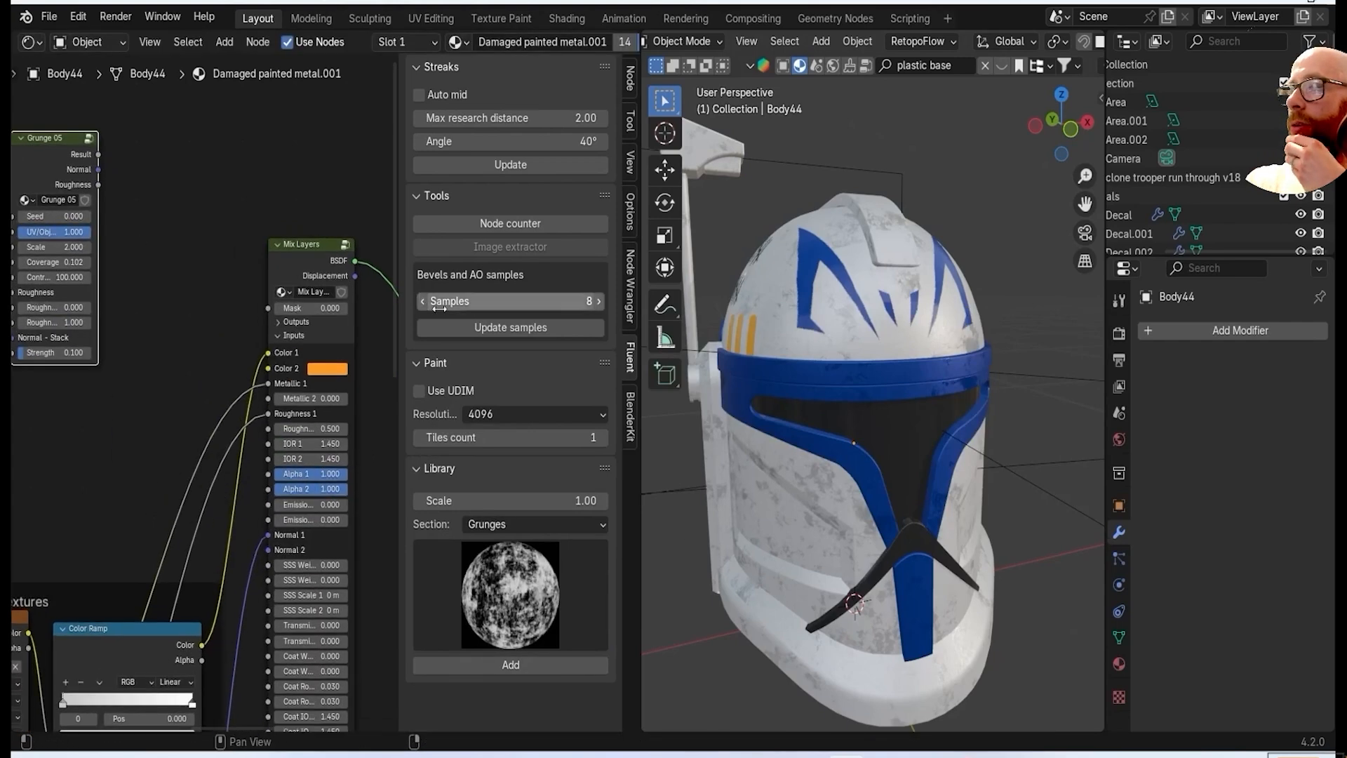
Connect the Grunge 05 Result output to the Mask input of Mix Layers.
key("n")
scroll(218, 168, "up", 1)
left_click_drag(377, 309, 393, 302)
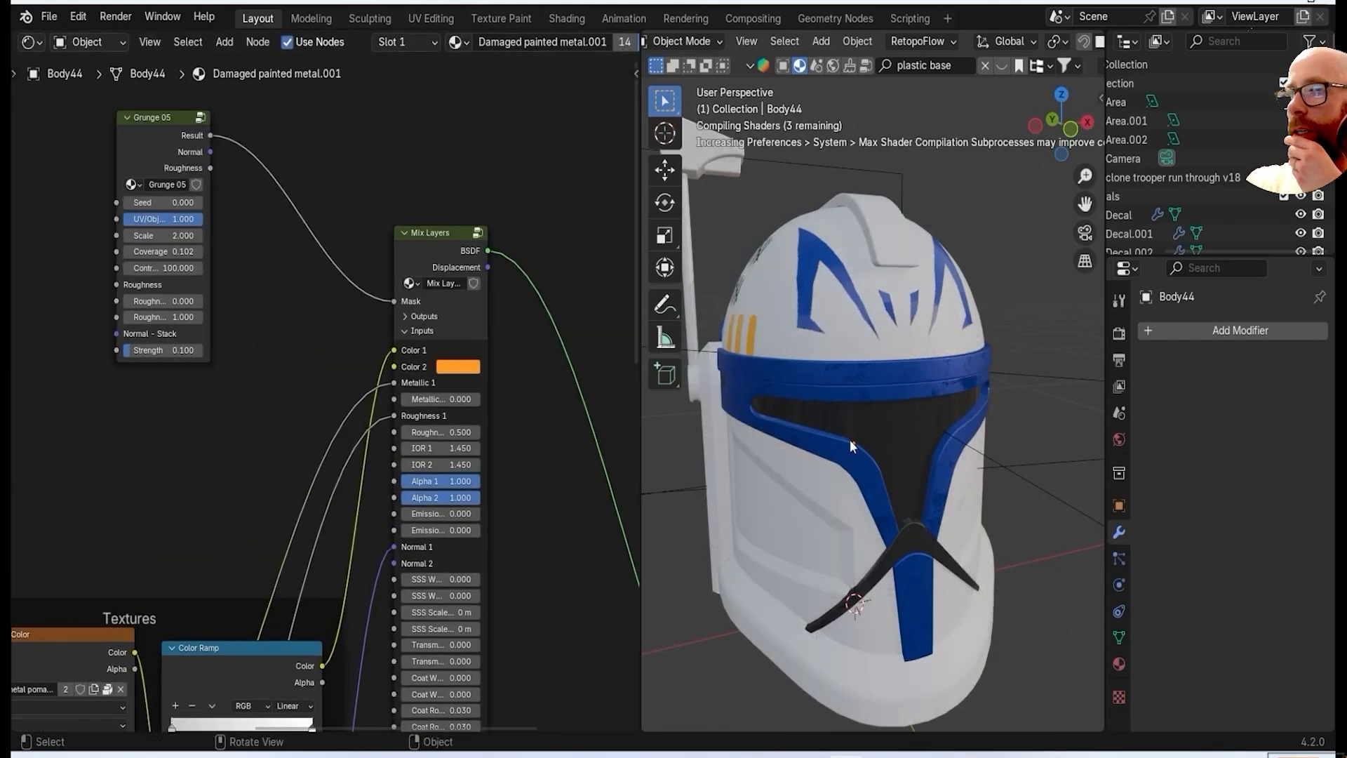
Change Color 2 of the Mix Layers node to black.
scroll(942, 469, "up", 2)
middle_click_drag(858, 387, 919, 411)
mouse_move(453, 527)
middle_mouse_down()
mouse_move(460, 463)
mouse_move(446, 506)
middle_mouse_up()
left_click(469, 342)
left_click_drag(567, 137, 565, 242)
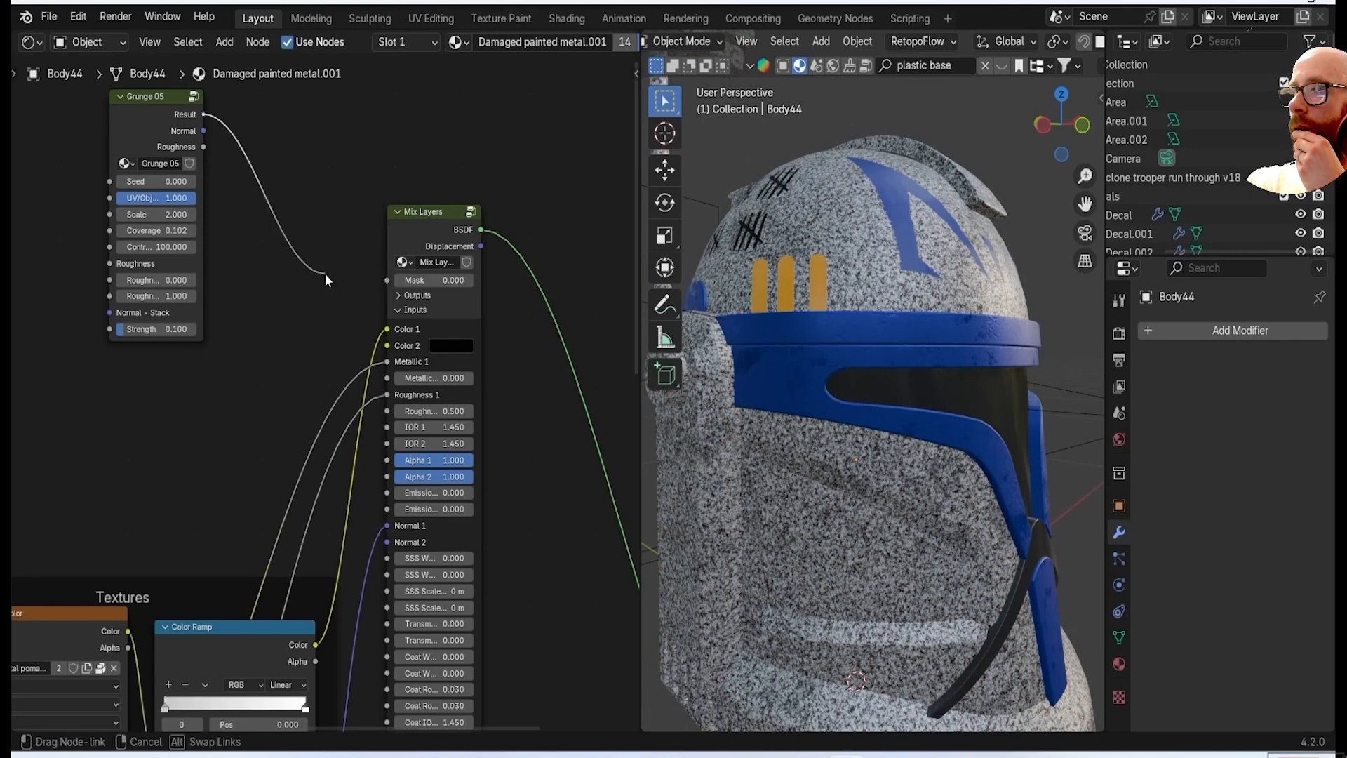
Replace the Grunge 05 node with a Cavity mask and connect its Mask output to the Mix Layers mask.
left_click_drag(325, 272, 328, 274)
scroll(860, 516, "down", 3)
middle_click_drag(860, 516, 775, 519)
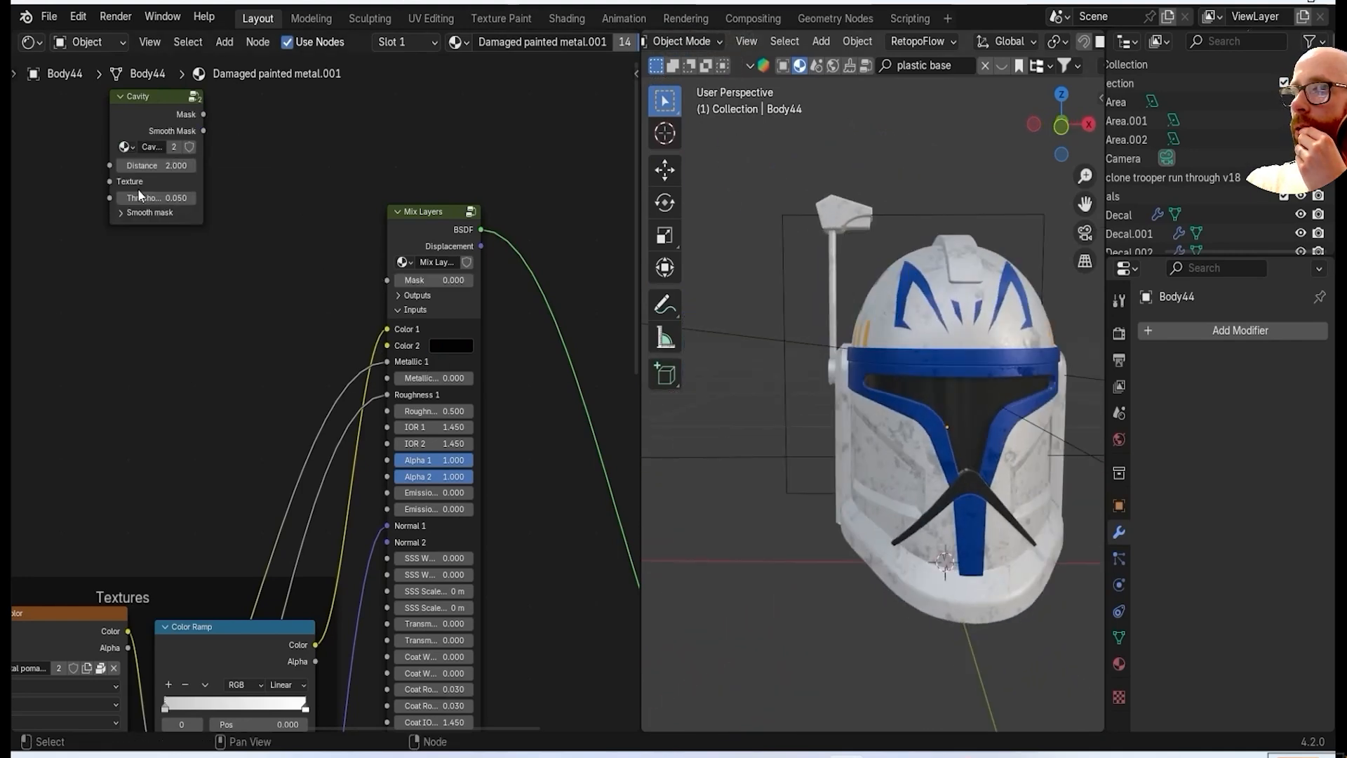
middle_click_drag(140, 196, 187, 235)
left_click_drag(435, 322, 435, 322)
Change Color 2 of the Mix Layers node to a muted greyish brown.
middle_click_drag(814, 456, 867, 466)
scroll(595, 399, "up", 5)
left_click(452, 382)
left_click_drag(617, 218, 617, 124)
scroll(327, 391, "down", 2)
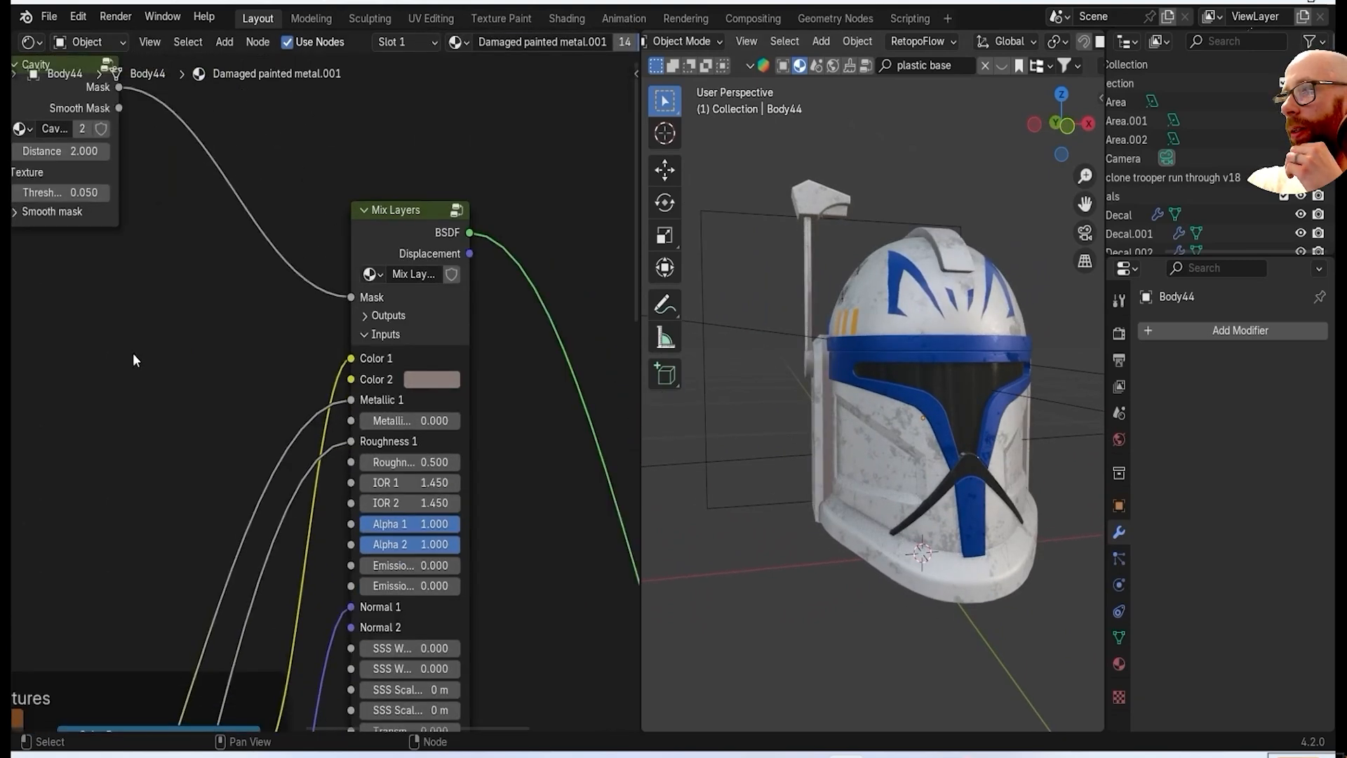
Set the Cavity node's Distance to 2.6 and its Threshold to 0.25.
middle_click_drag(133, 358, 383, 489)
scroll(289, 281, "up", 3)
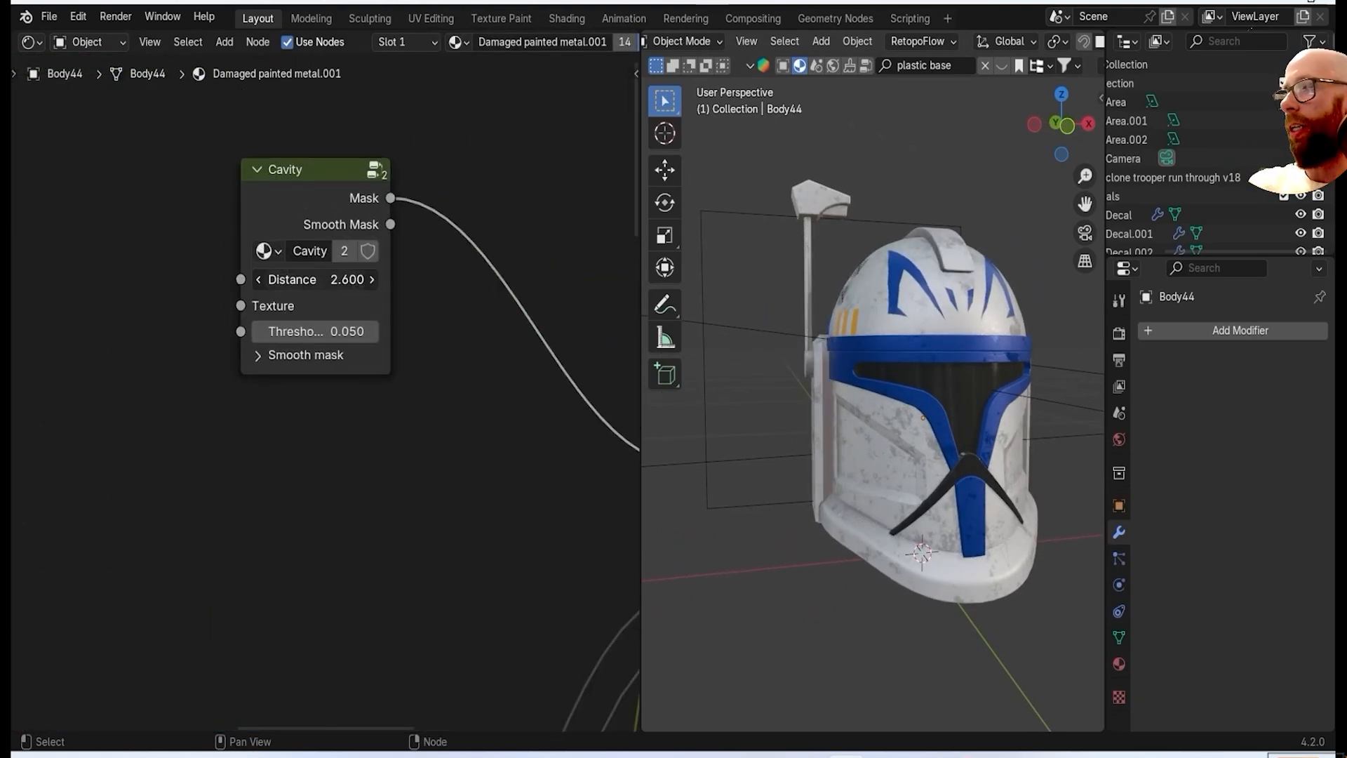
left_click_drag(315, 331, 233, 332)
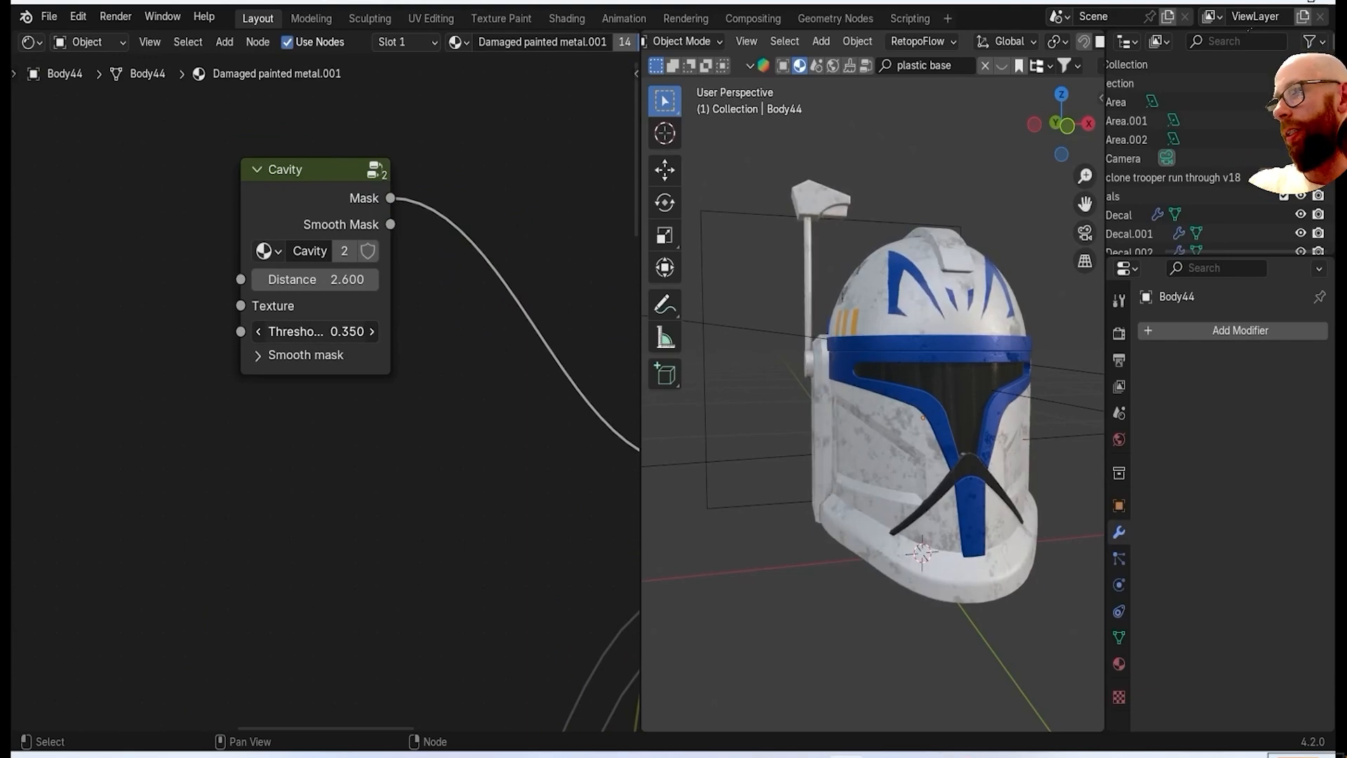
scroll(744, 534, "up", 3)
middle_click_drag(666, 523, 709, 480)
scroll(809, 511, "up", 4)
scroll(809, 512, "down", 5)
scroll(889, 481, "up", 3)
middle_click_drag(888, 481, 656, 457)
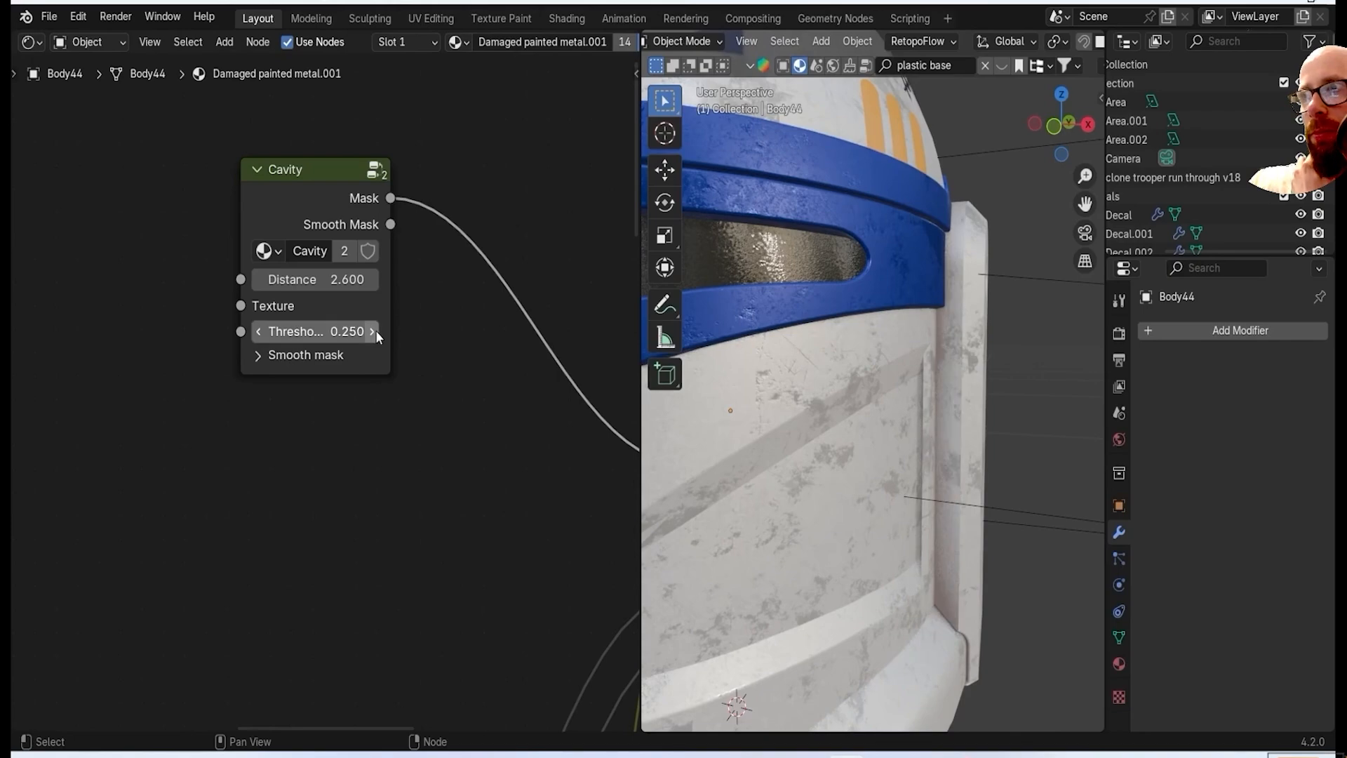
Set the Cavity node's Distance to 0.8, checking the recesses on the helmet's side.
scroll(845, 445, "down", 5)
middle_click_drag(845, 445, 915, 435)
middle_click_drag(786, 414, 857, 406, "shift")
scroll(856, 406, "up", 5)
scroll(856, 406, "up", 1)
left_click_drag(316, 279, 345, 280)
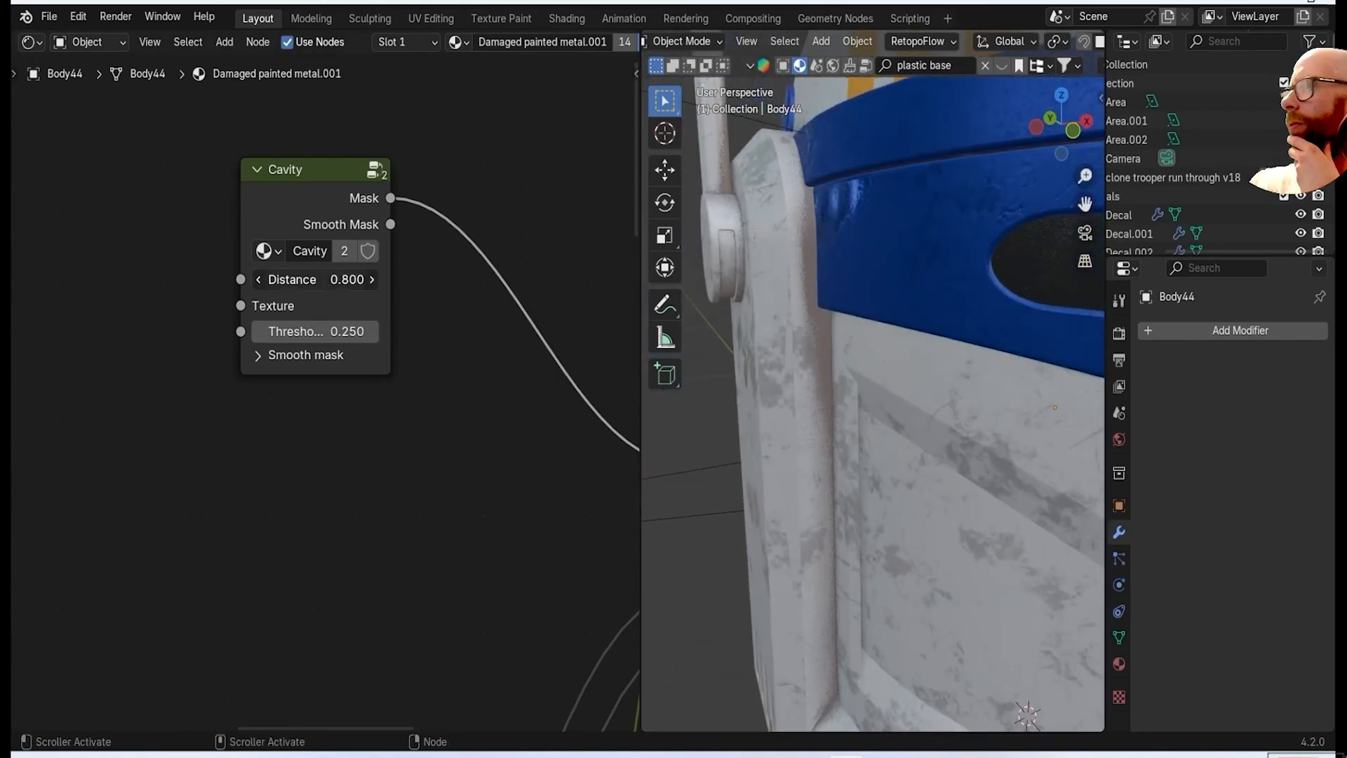
middle_click_drag(863, 379, 793, 491)
scroll(925, 471, "down", 3)
scroll(793, 491, "down", 2)
scroll(897, 359, "up", 4)
scroll(941, 368, "down", 5)
Select the blue band above the visor and add a Cavity mask node to its Damaged painted metal.002 material.
middle_click_drag(942, 368, 644, 460)
middle_click_drag(885, 422, 757, 390)
left_click(782, 271)
scroll(447, 486, "down", 6)
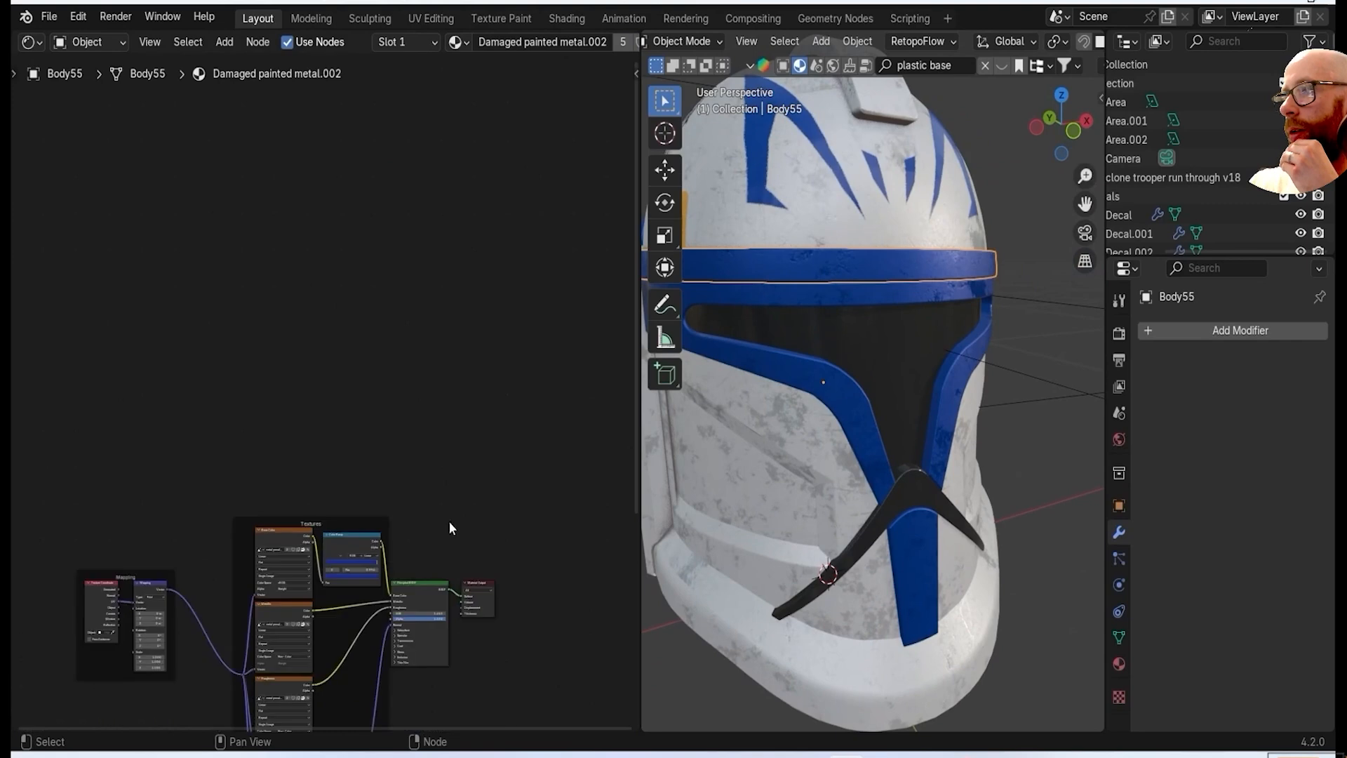
middle_click_drag(448, 486, 412, 323)
scroll(503, 272, "up", 1)
key("f")
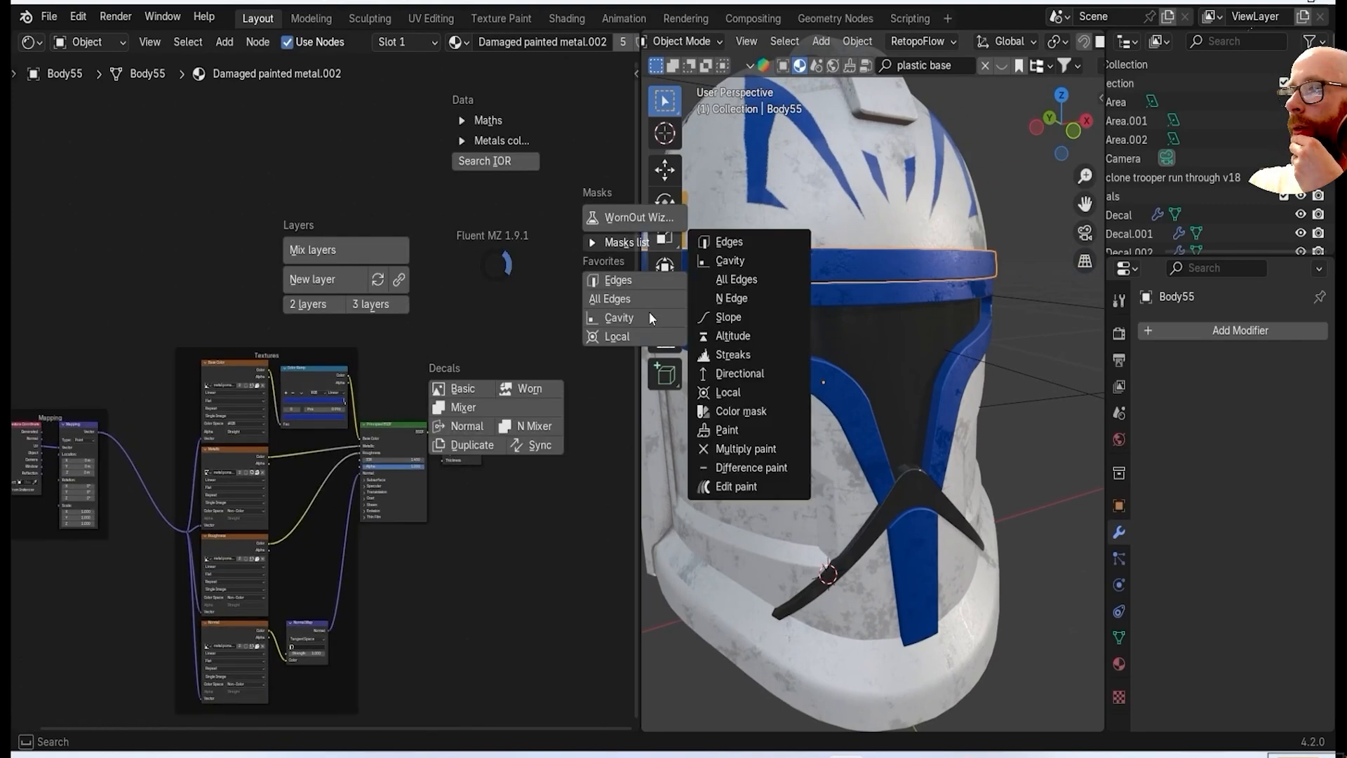
left_click(649, 316)
scroll(547, 355, "down", 3)
scroll(449, 379, "up", 6)
left_click_drag(342, 396, 161, 170)
key("shift+a")
key("f")
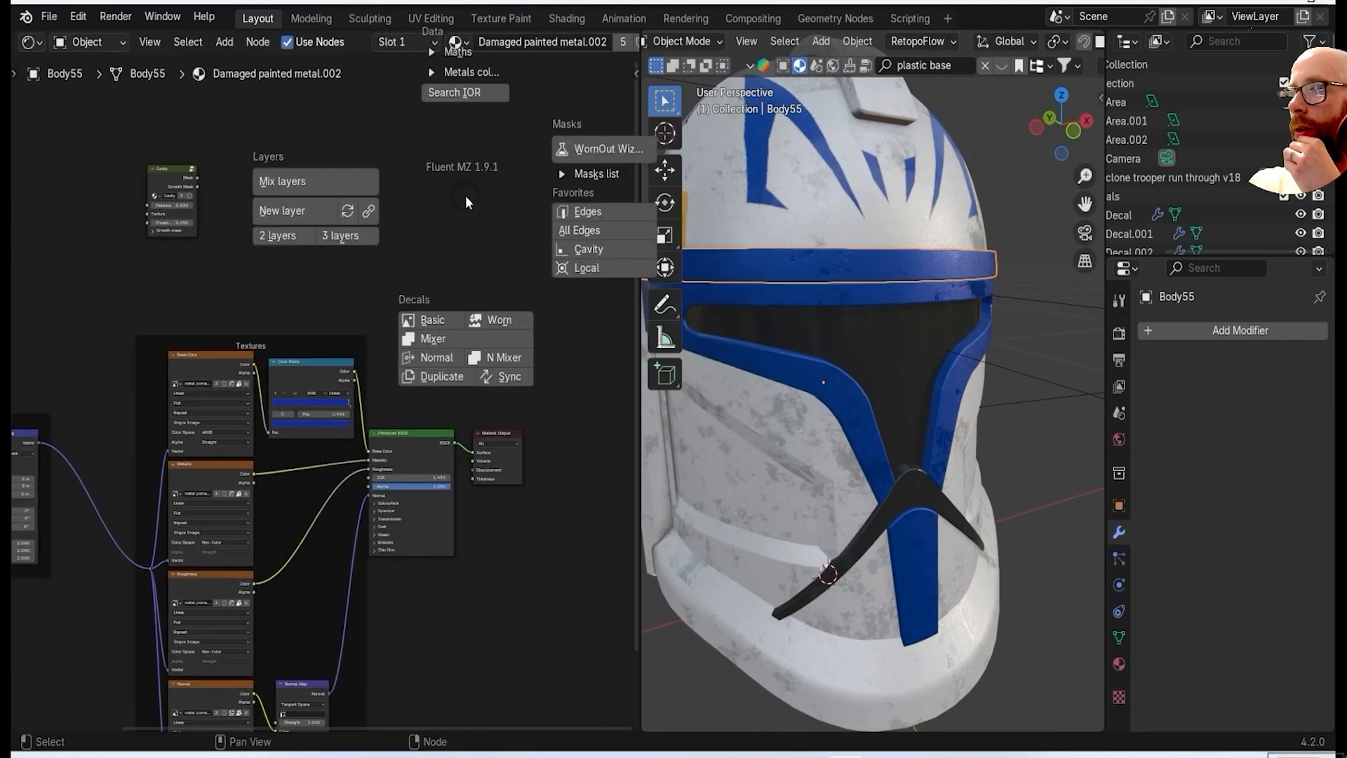
left_click(280, 215)
left_click_drag(360, 396, 462, 223)
scroll(395, 313, "up", 4)
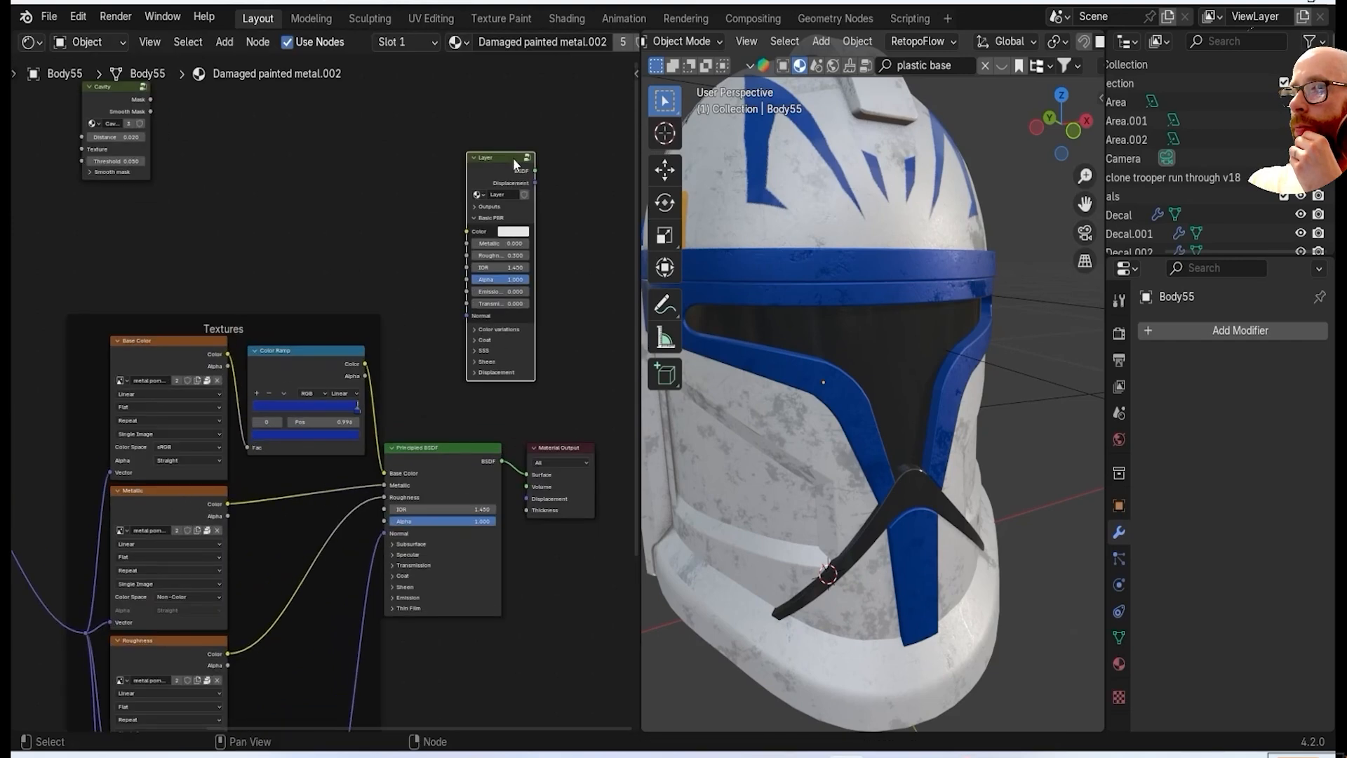
Add a Mix Layers node above the blue material's texture nodes and expand its inputs.
key("f")
left_click(351, 172)
left_click_drag(360, 396, 466, 219)
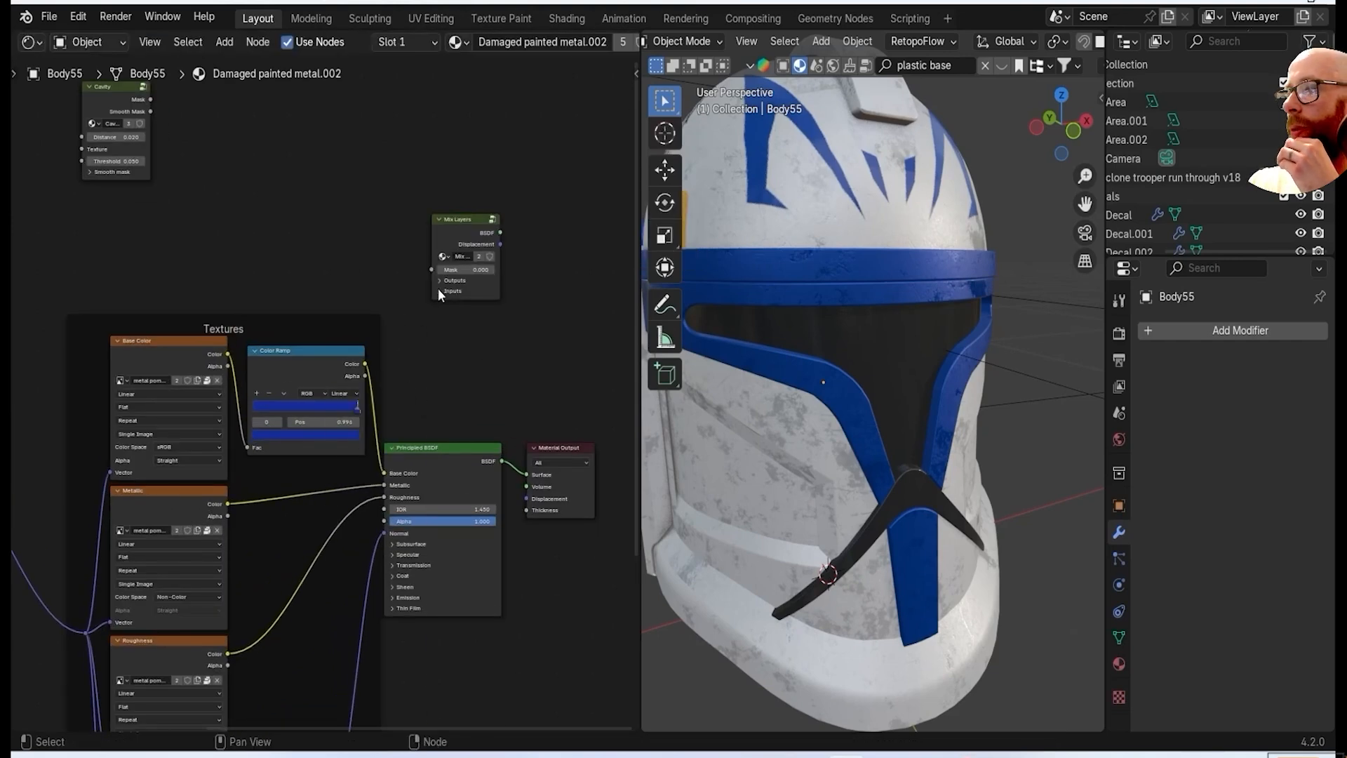
left_click(440, 290)
middle_click_drag(440, 291, 519, 137)
scroll(519, 137, "up", 3)
Route the color ramp, metallic, roughness and normal textures through Mix Layers to the Material Output, replacing the Principled BSDF.
middle_click_drag(294, 625, 259, 402)
scroll(259, 401, "down", 3)
left_click_drag(450, 162, 451, 162)
middle_click_drag(451, 162, 483, 407)
left_click_drag(513, 177, 429, 125)
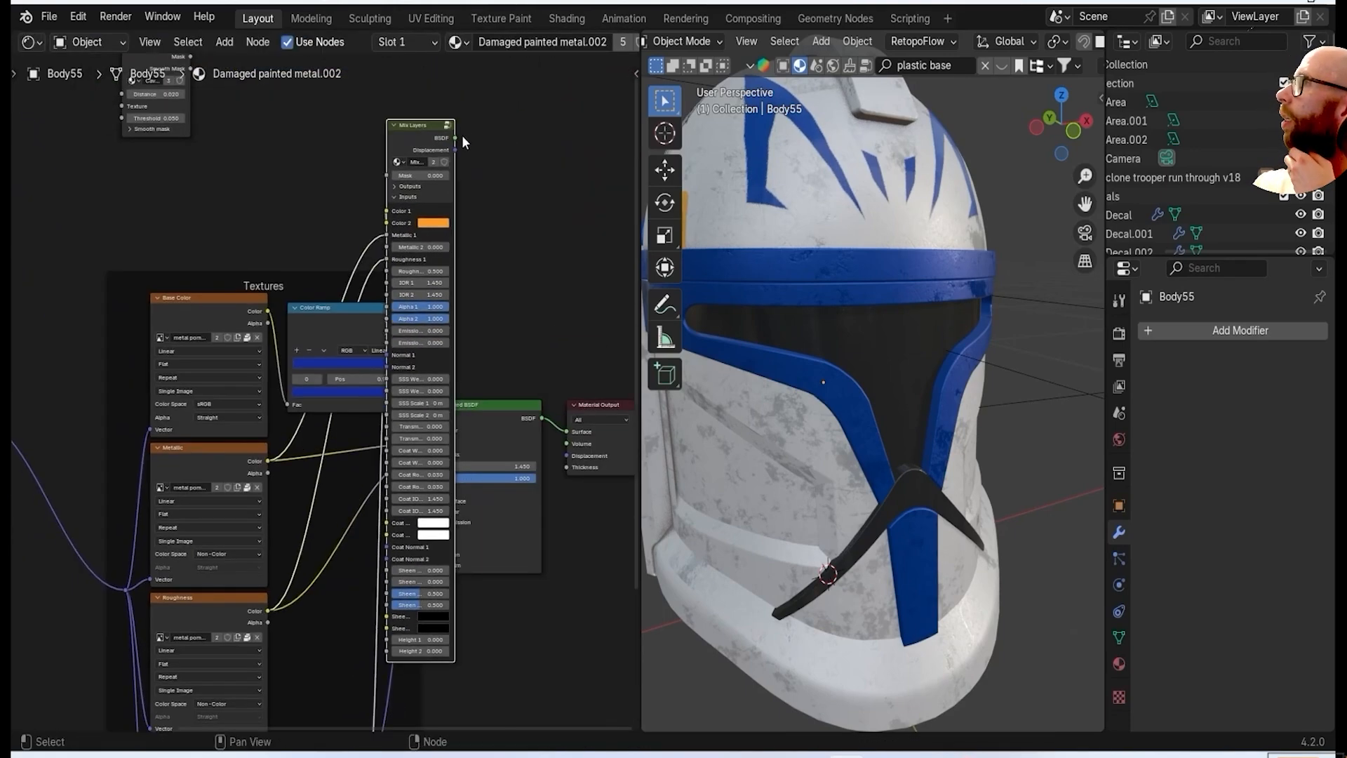
key("x")
middle_click_drag(498, 412, 621, 564)
left_click_drag(526, 273, 562, 114)
scroll(562, 114, "up", 4)
middle_click_drag(562, 114, 507, 99)
Connect the Cavity Mask output to the Mix Layers mask and change Color 2 from orange to a darker tone.
left_click_drag(169, 228, 485, 181)
middle_click_drag(676, 335, 930, 439)
scroll(930, 439, "up", 2)
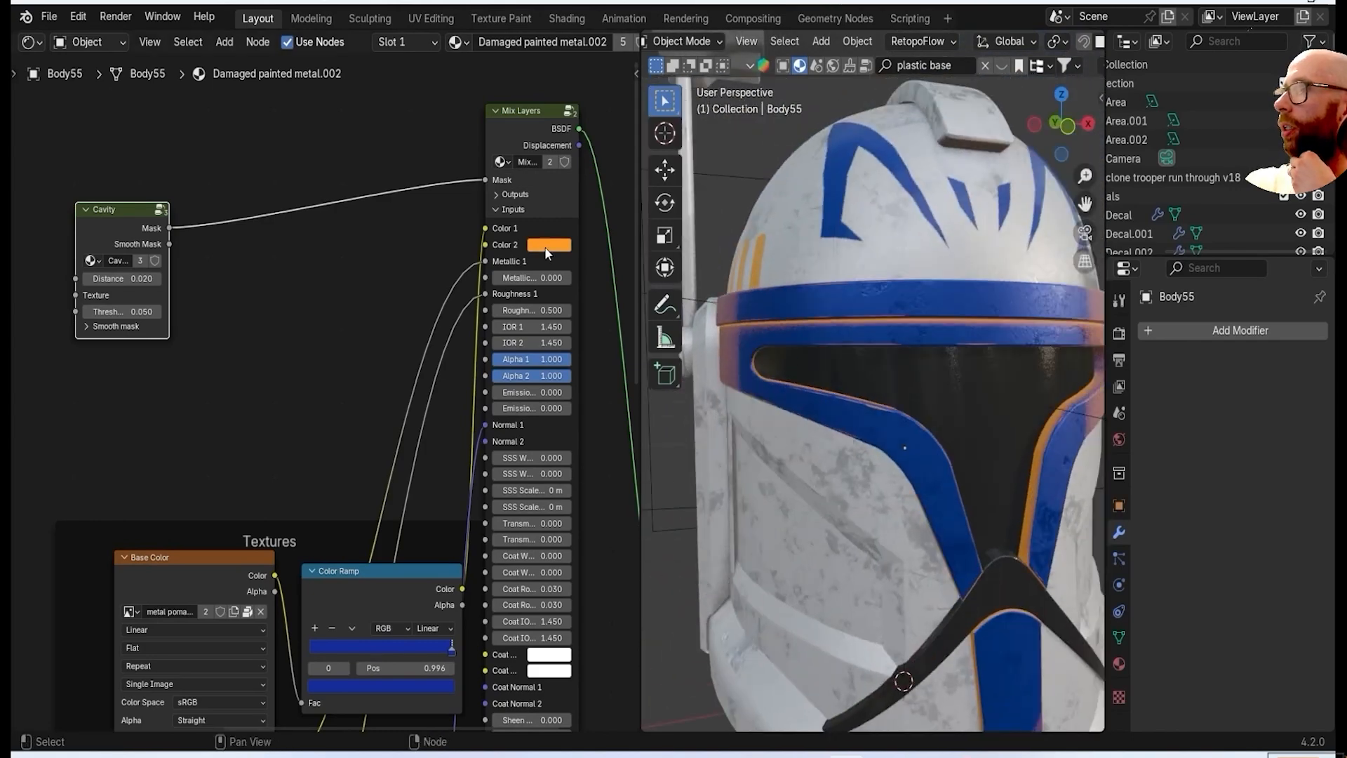
left_click(546, 246)
left_click(592, 323)
left_click_drag(662, 264, 663, 345)
Examine the cavity shading on the blue trim and the rest of the helmet from several angles.
middle_click_drag(835, 273, 892, 498)
scroll(932, 452, "down", 3)
scroll(829, 444, "up", 4)
scroll(925, 472, "down", 5)
mouse_move(821, 443)
middle_mouse_down()
mouse_move(919, 415)
mouse_move(951, 335)
mouse_move(880, 452)
mouse_move(892, 468)
mouse_move(848, 323)
mouse_move(870, 435)
mouse_move(807, 466)
mouse_move(830, 428)
middle_mouse_up()
scroll(919, 414, "up", 5)
scroll(880, 452, "down", 3)
scroll(893, 468, "down", 2)
scroll(893, 467, "up", 4)
scroll(871, 435, "down", 4)
scroll(851, 456, "up", 3)
scroll(830, 428, "up", 2)
Set the orange side stripe decal's Worn Amount to 1.8 and its wear Scale to 2.9.
left_click(847, 379)
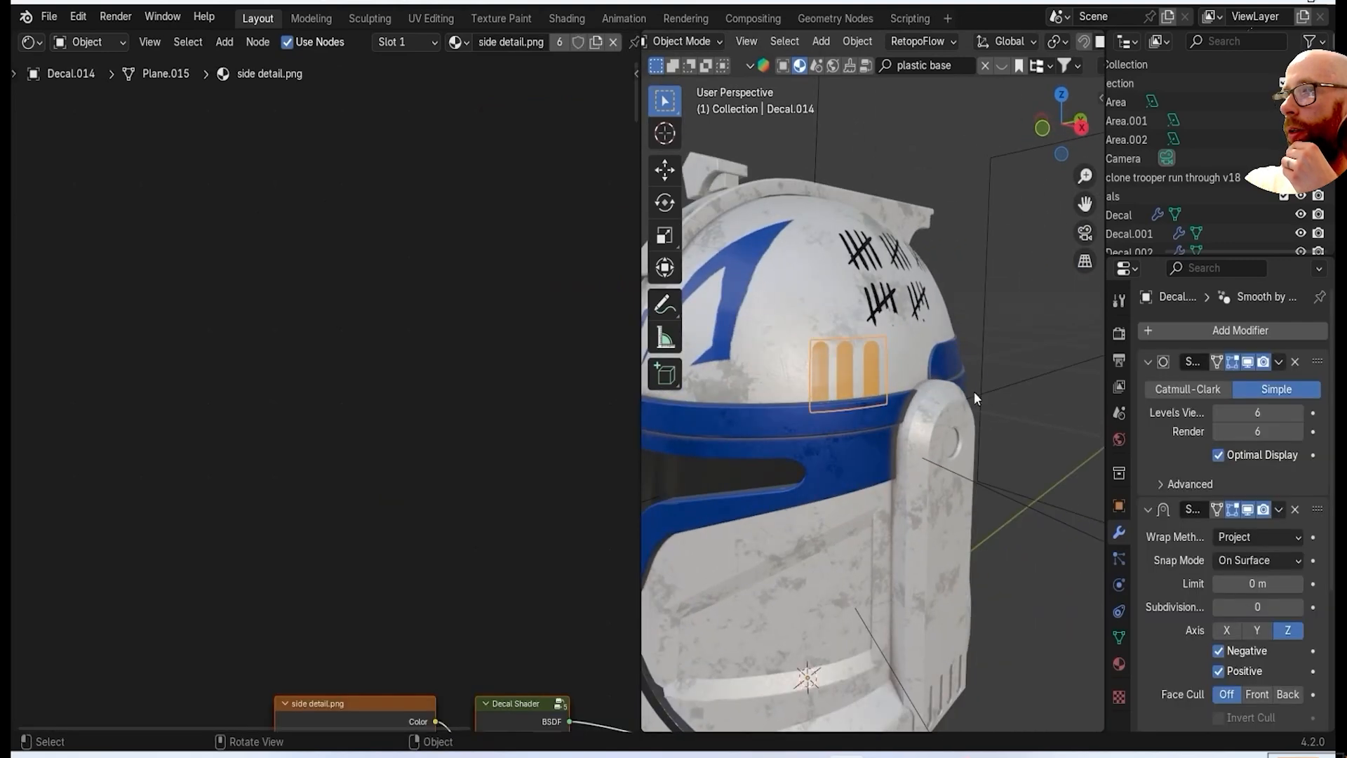
key("n")
scroll(730, 442, "down", 4)
middle_click_drag(709, 442, 804, 430)
scroll(805, 431, "up", 4)
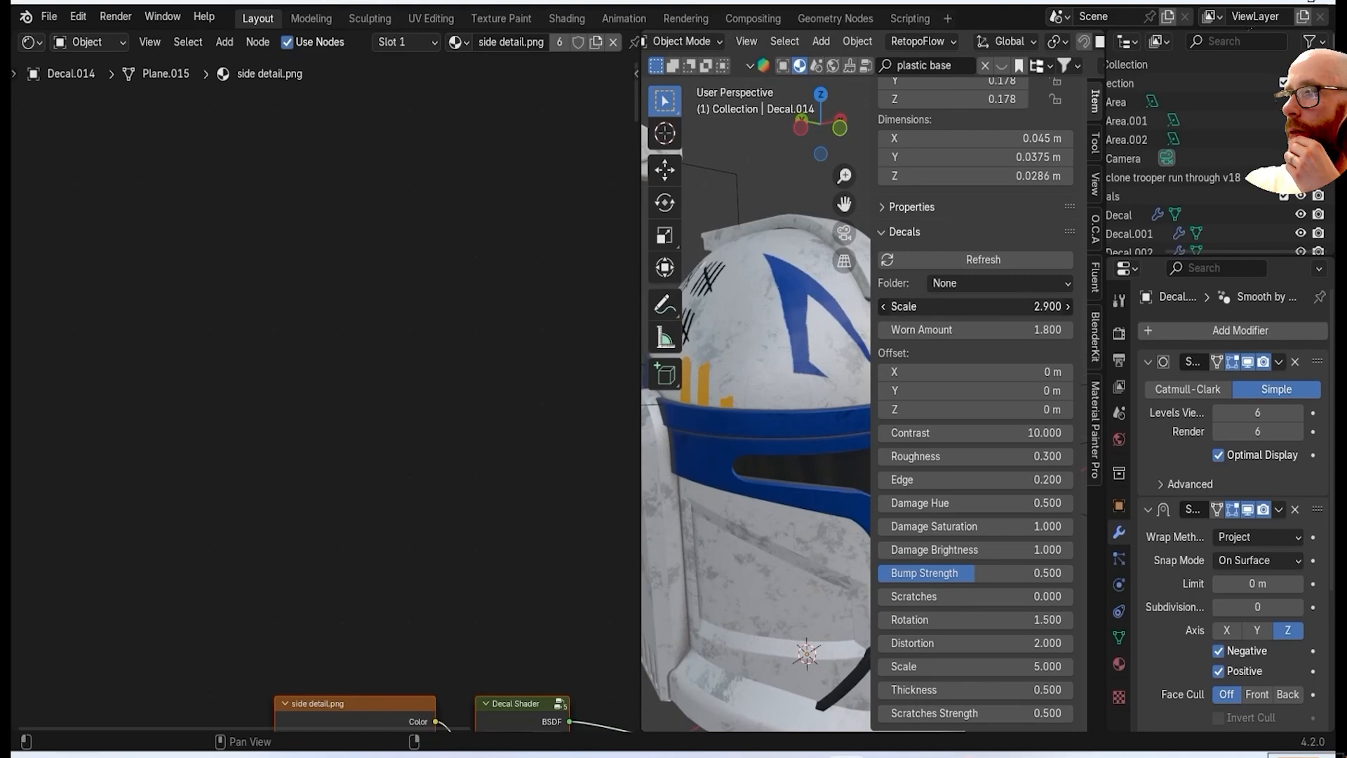
middle_click_drag(747, 437, 604, 477)
left_click_drag(639, 489, 421, 495)
scroll(674, 526, "down", 2)
middle_click_drag(698, 540, 793, 516)
Select the dark visor and add a Mix Layers node to its Plastic Base 01 material.
left_click(730, 379)
scroll(260, 536, "down", 3)
middle_click_drag(260, 536, 154, 390)
left_click_drag(421, 472, 619, 468)
middle_click_drag(328, 431, 80, 594)
scroll(339, 407, "down", 1)
middle_click_drag(340, 407, 105, 257)
key("f")
left_click(238, 314)
left_click_drag(341, 397, 359, 272)
scroll(361, 416, "up", 1)
middle_click_drag(361, 416, 307, 425)
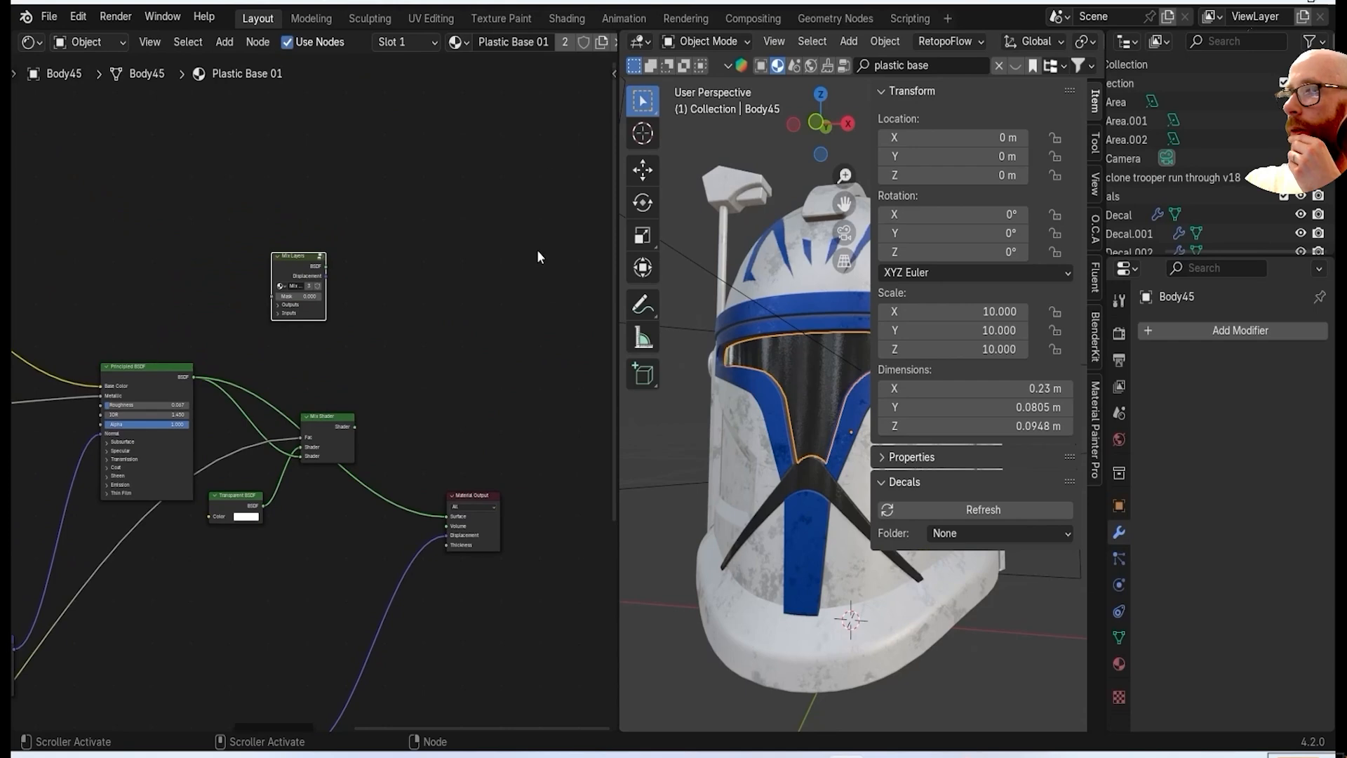
Enlarge the 3D viewport and add an OCA setup to the blue decal on the helmet dome.
left_click(362, 306)
key("n")
scroll(754, 442, "down", 2)
middle_click_drag(551, 403, 640, 427)
left_click(515, 281)
key("n")
left_click(1096, 226)
left_click(982, 146)
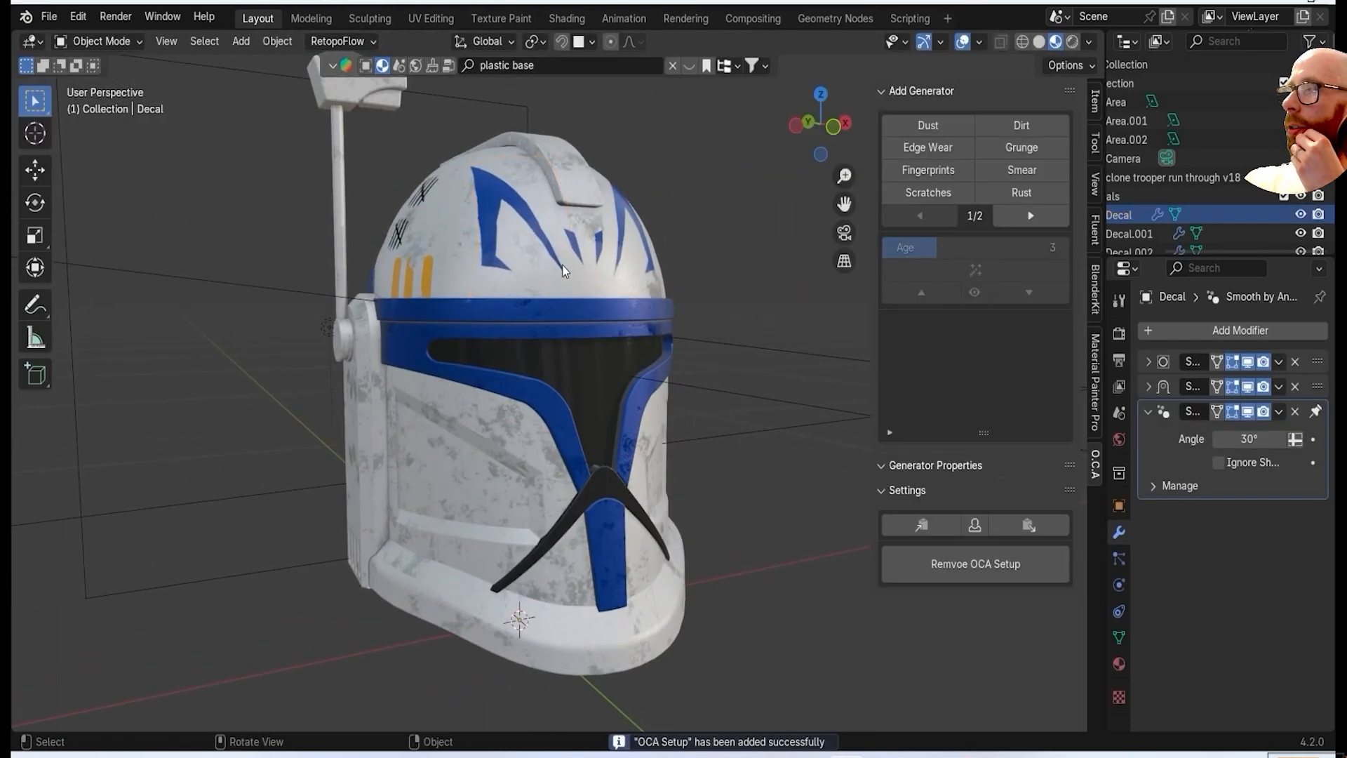
Try an Edge Wear generator on the blue dome decal and undo it.
scroll(590, 233, "up", 2)
left_click(927, 148)
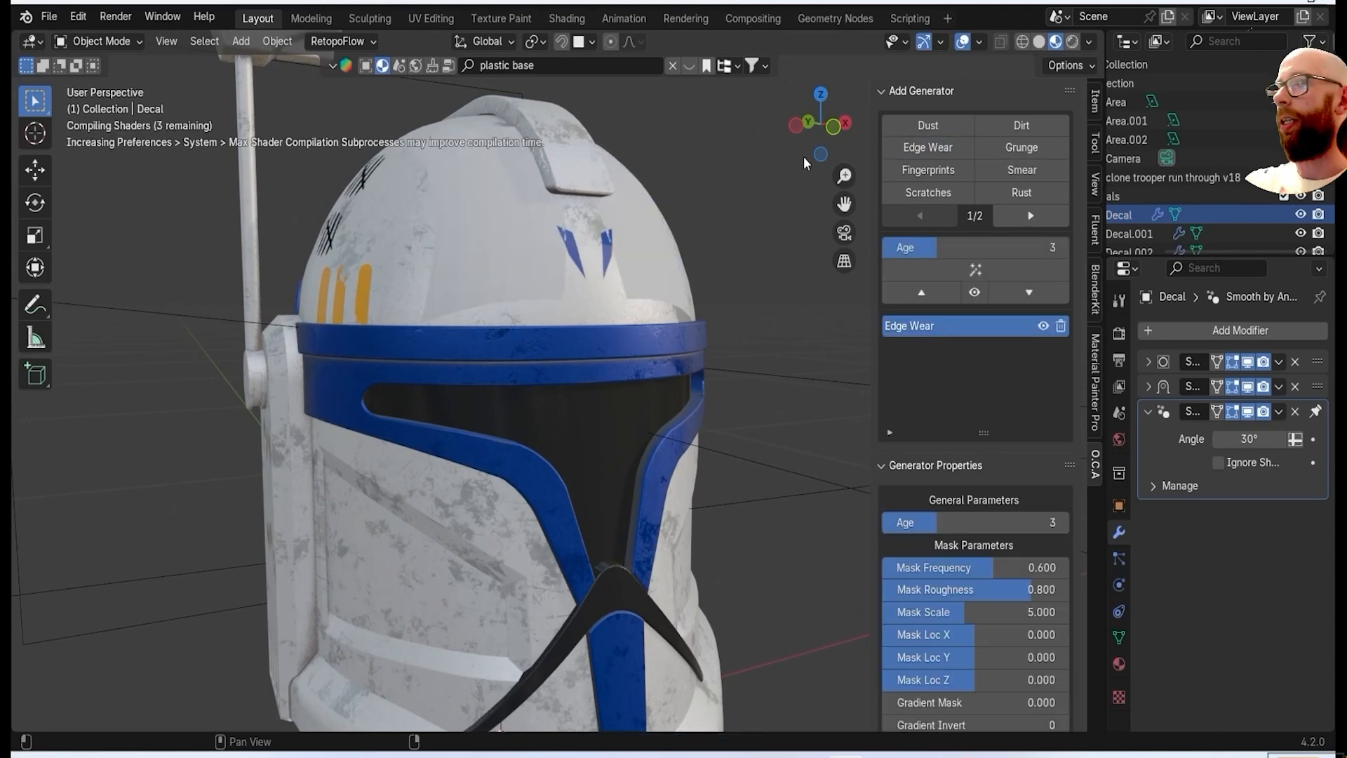
middle_click_drag(824, 405, 788, 424)
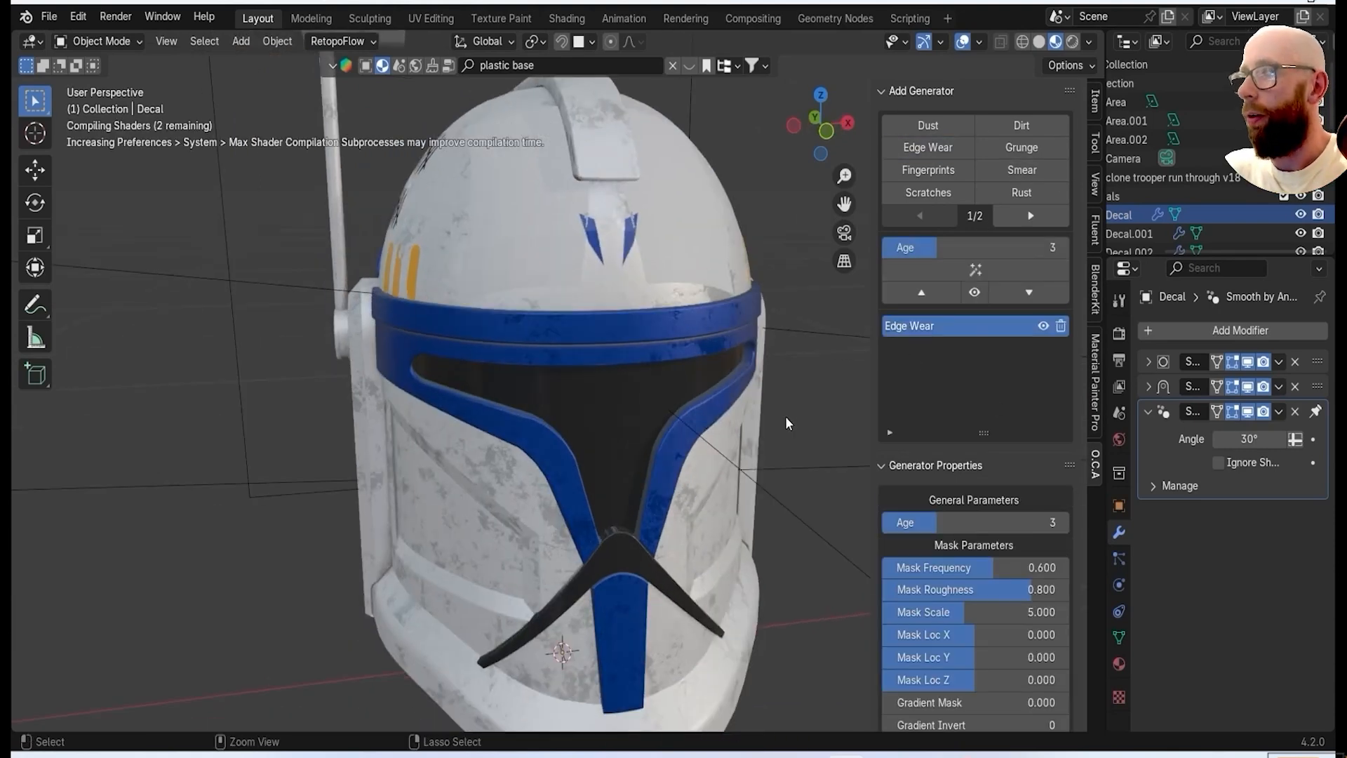
key("ctrl+z")
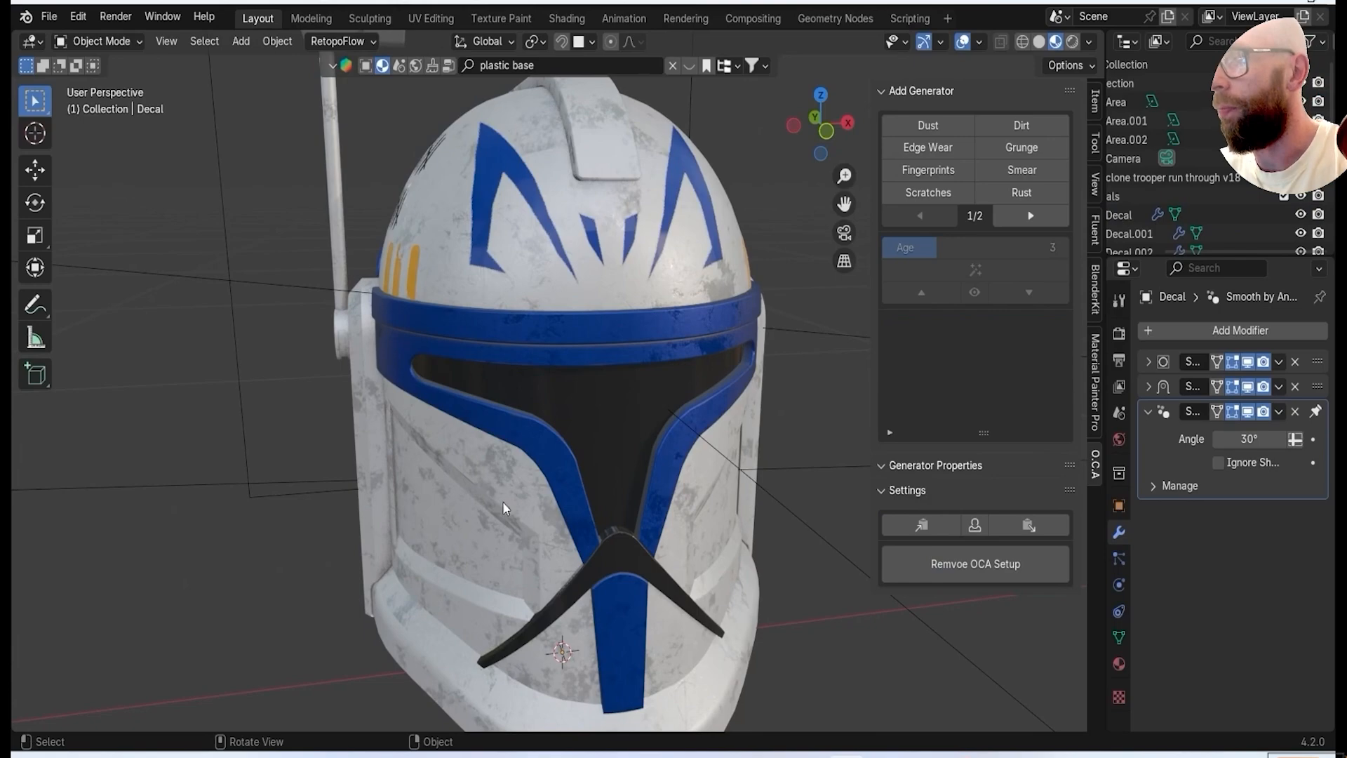
Add an Edge Wear generator to the white helmet shell and change its texture color to dark grey.
left_click(930, 149)
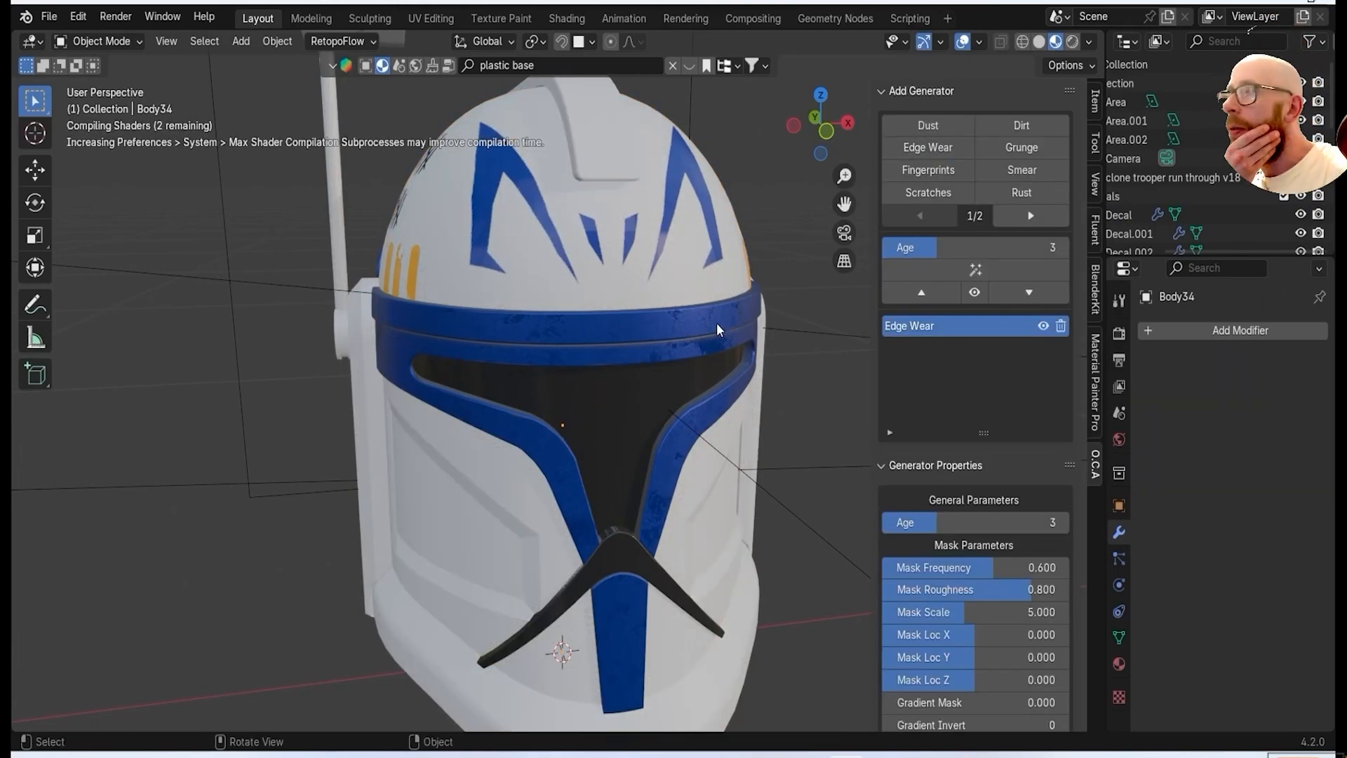
scroll(719, 330, "up", 5)
middle_click_drag(638, 313, 598, 184)
scroll(947, 555, "down", 10)
left_click(975, 483)
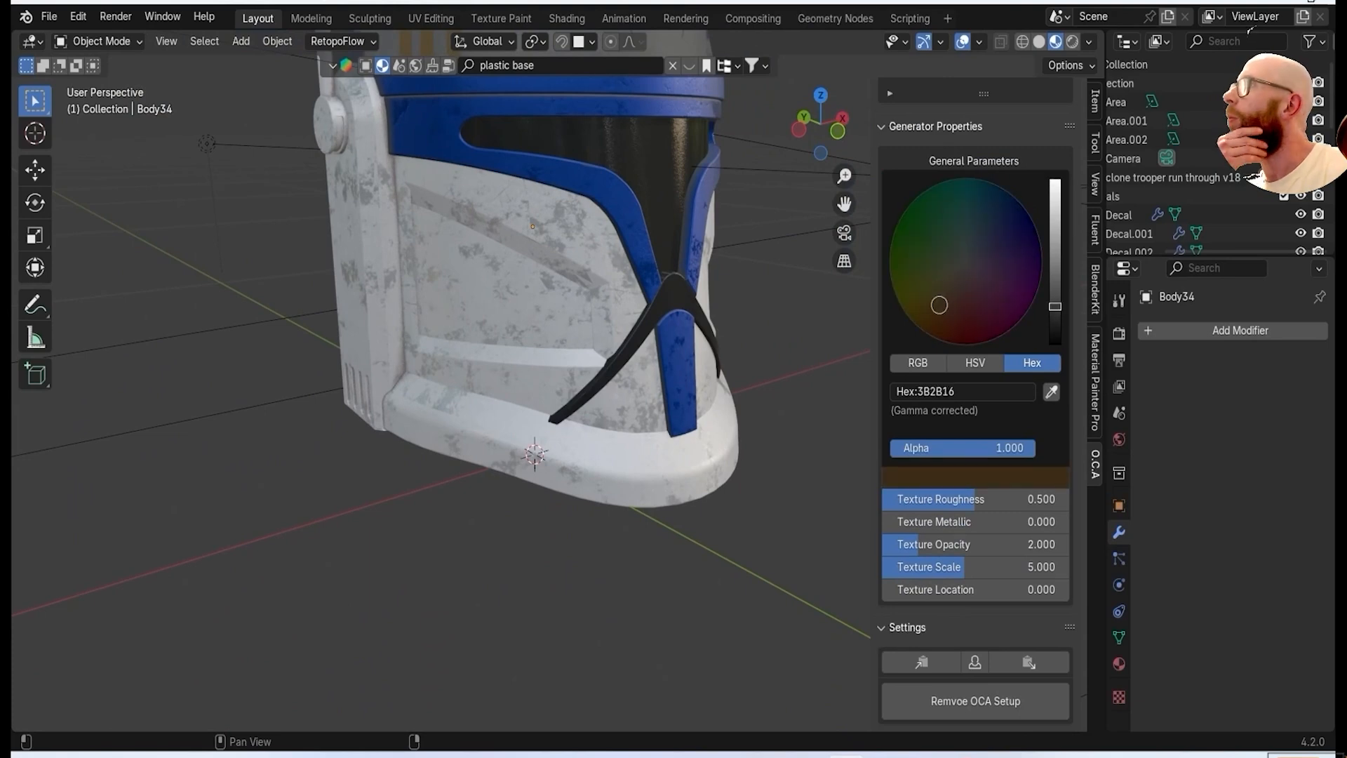
scroll(941, 304, "up", 4)
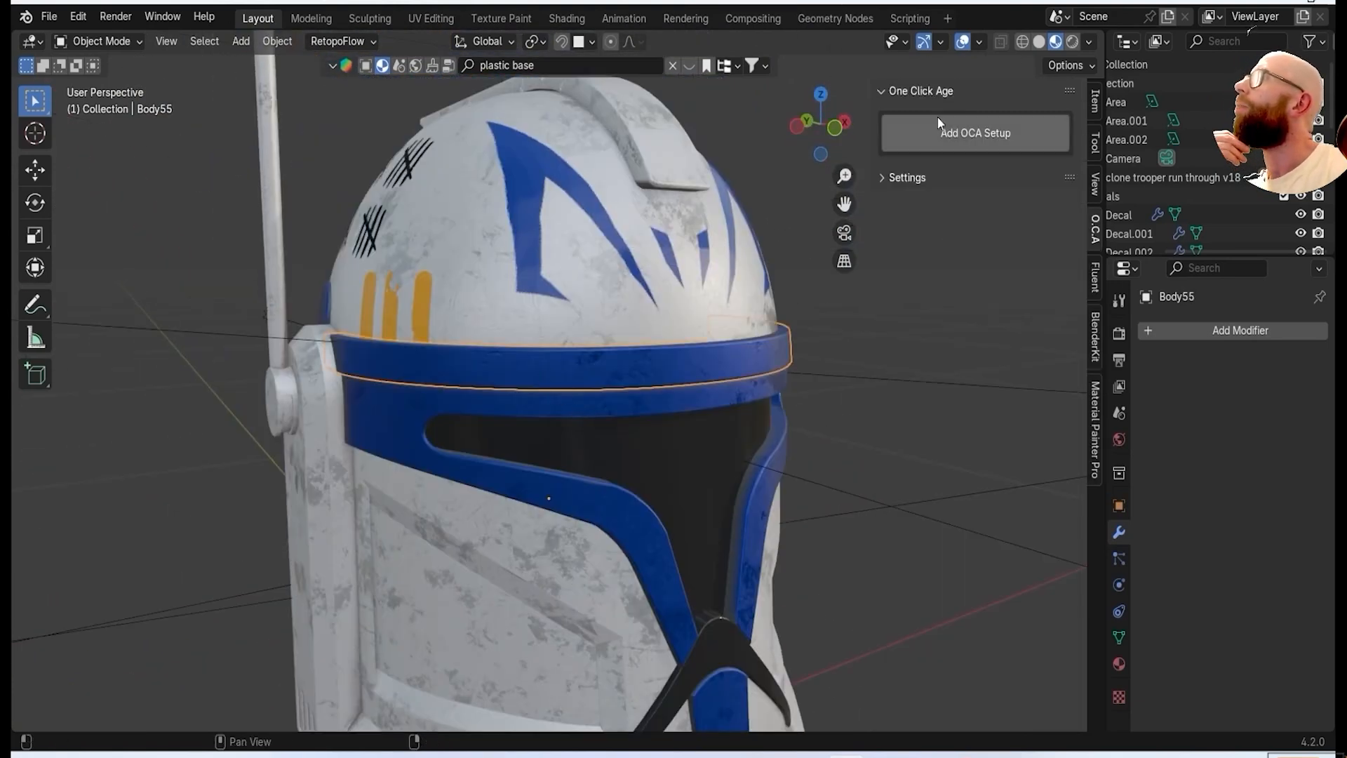
Add an OCA setup with an Edge Wear generator to the blue band above the visor.
left_click(938, 127)
left_click(928, 147)
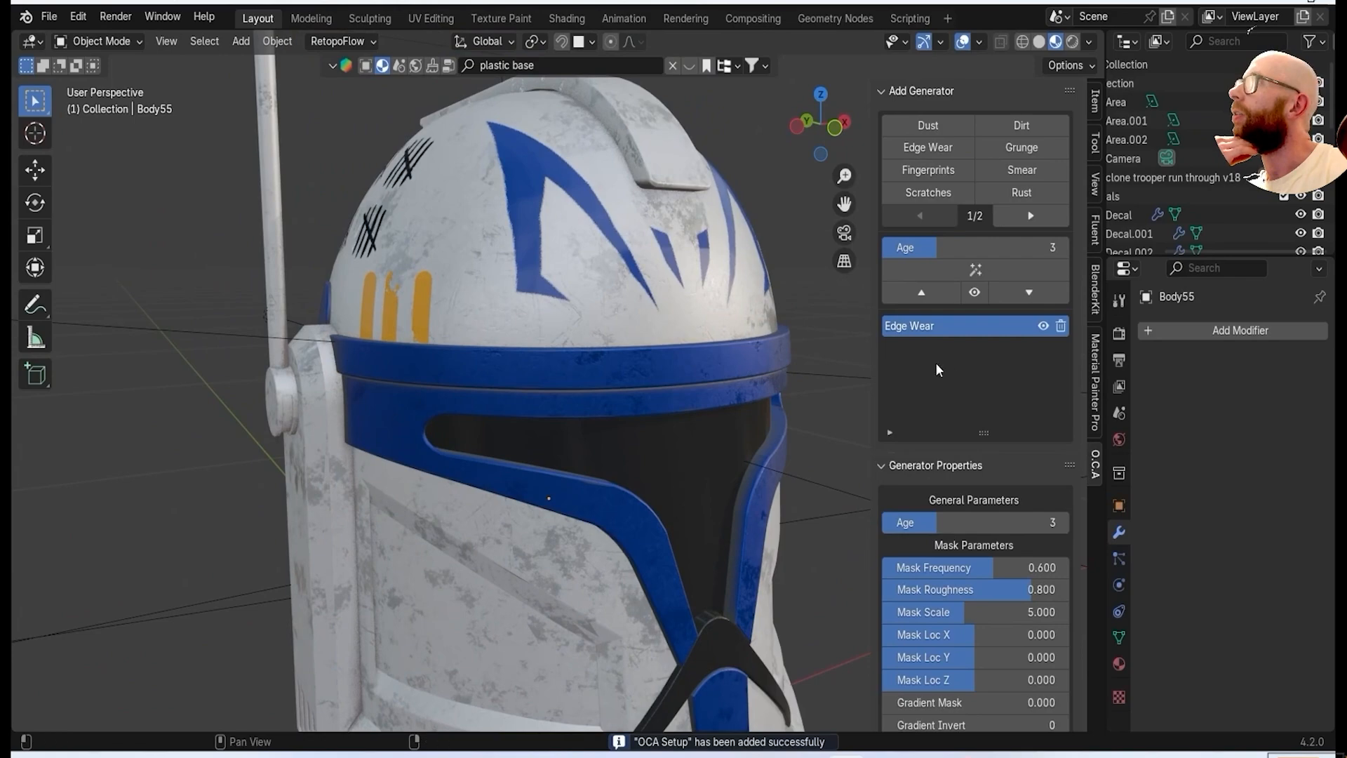
middle_click_drag(632, 421, 535, 421)
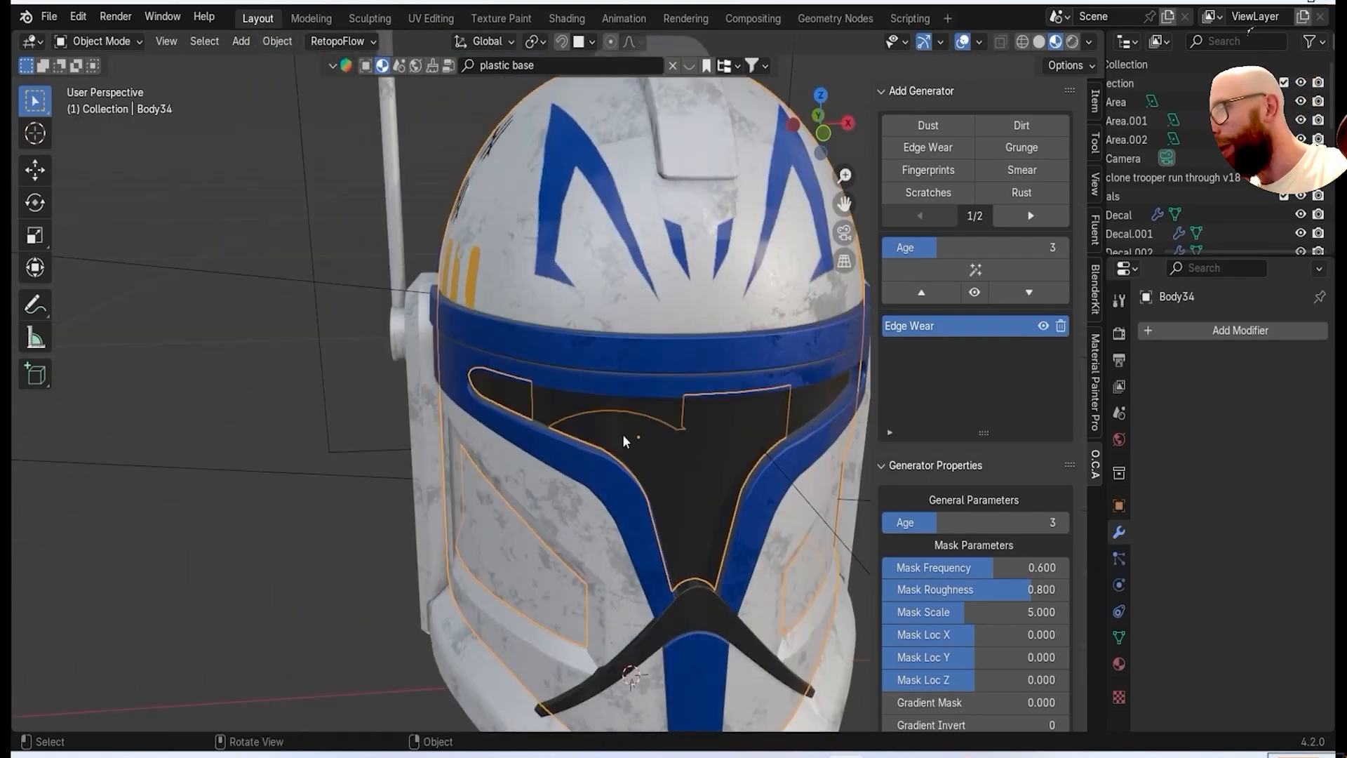
Save the Blender file.
scroll(626, 442, "down", 5)
left_click(49, 16)
left_click(75, 137)
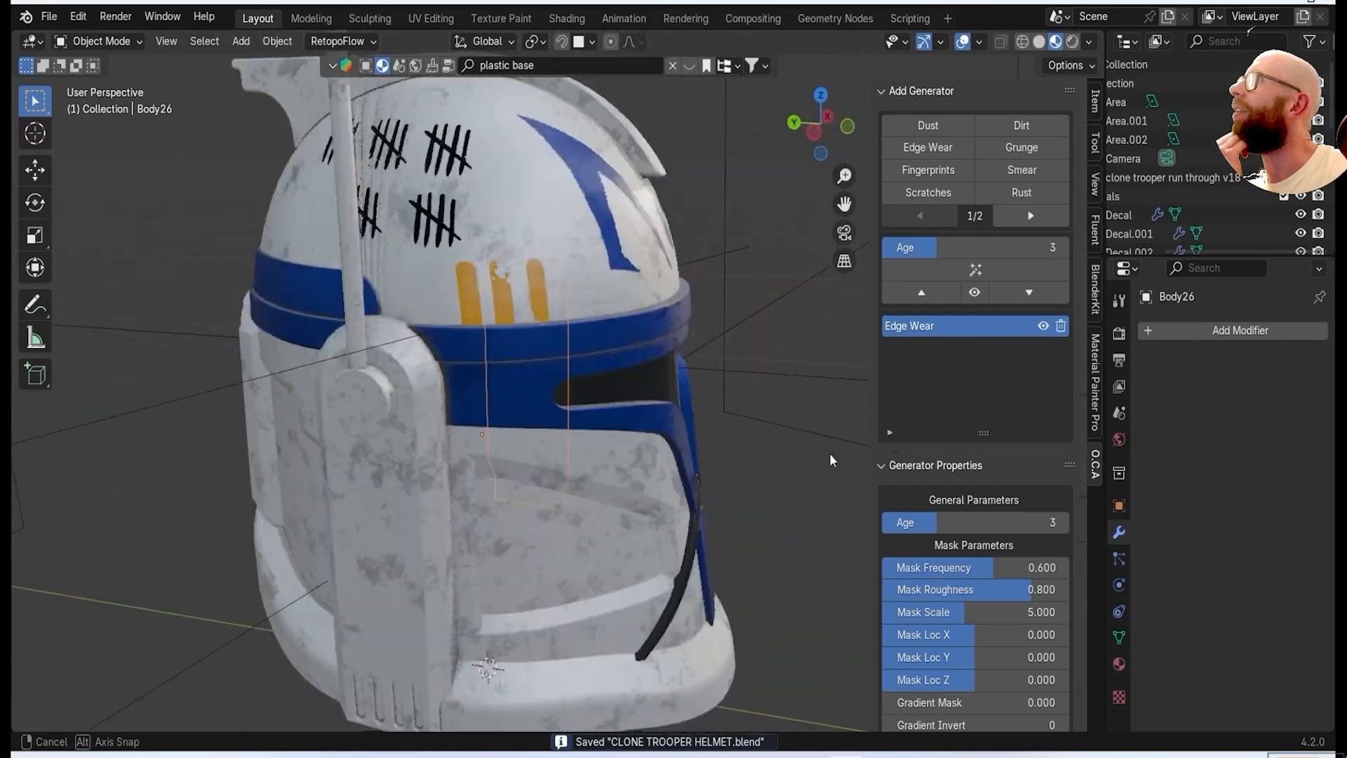
Add an OCA setup with Edge Wear and Grunge generators to the dark visor.
middle_click_drag(833, 460, 674, 428)
scroll(686, 424, "down", 4)
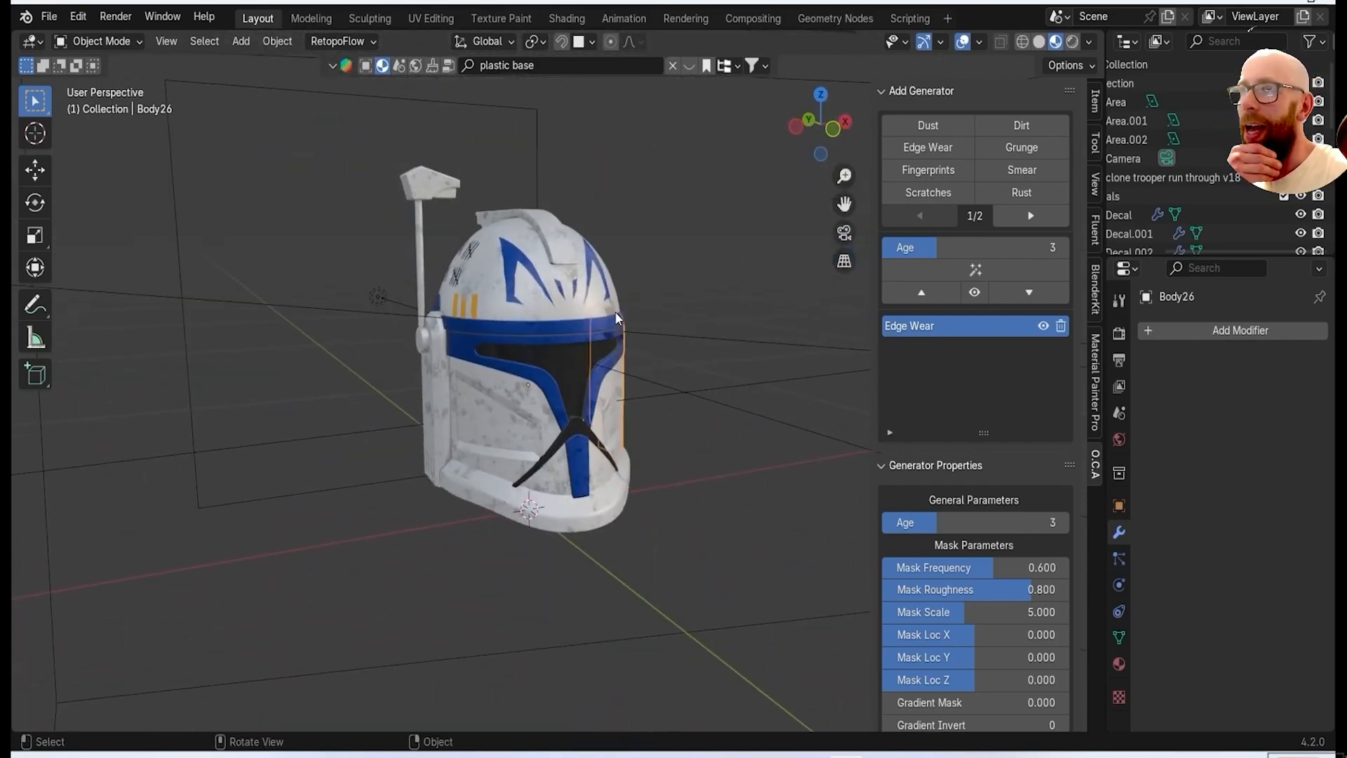
left_click(595, 325)
left_click(966, 142)
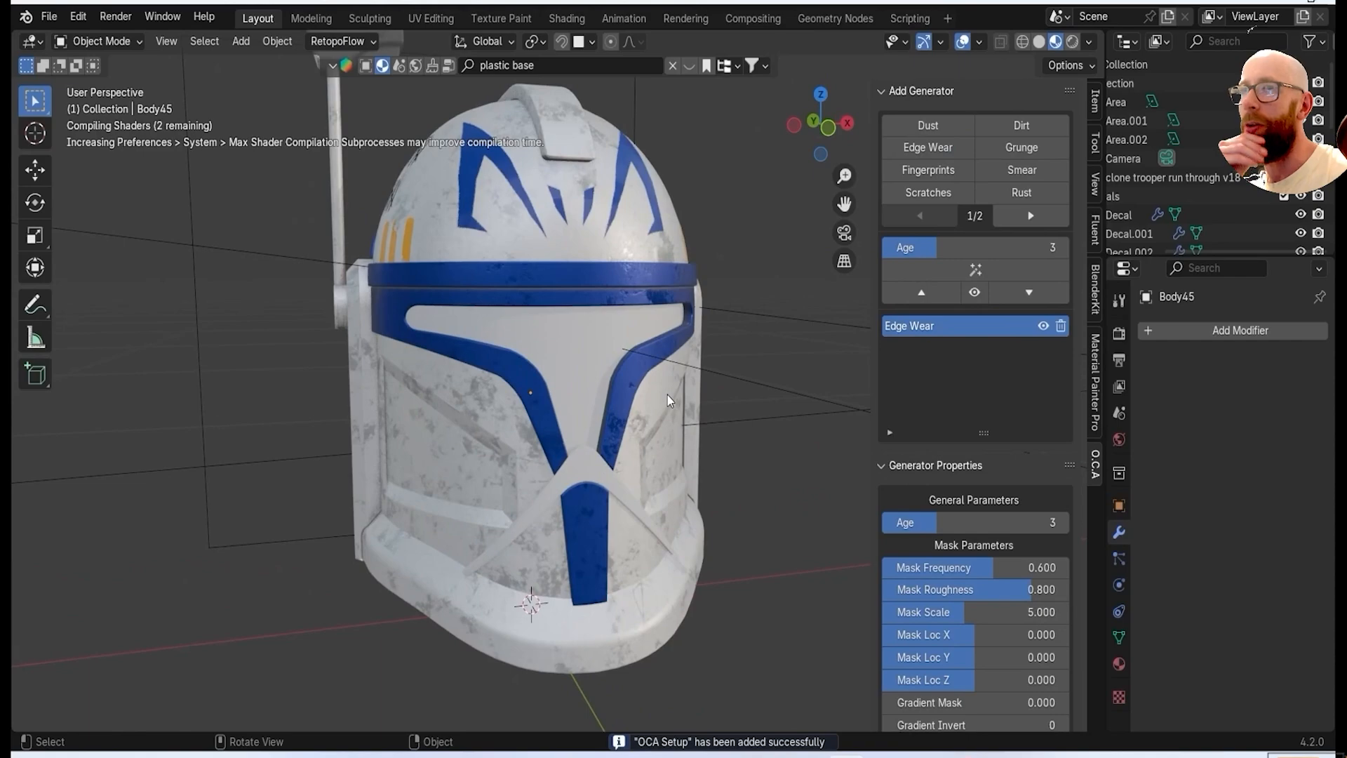
scroll(669, 399, "up", 4)
mouse_move(669, 399)
middle_mouse_down()
mouse_move(592, 288)
mouse_move(668, 397)
middle_mouse_up()
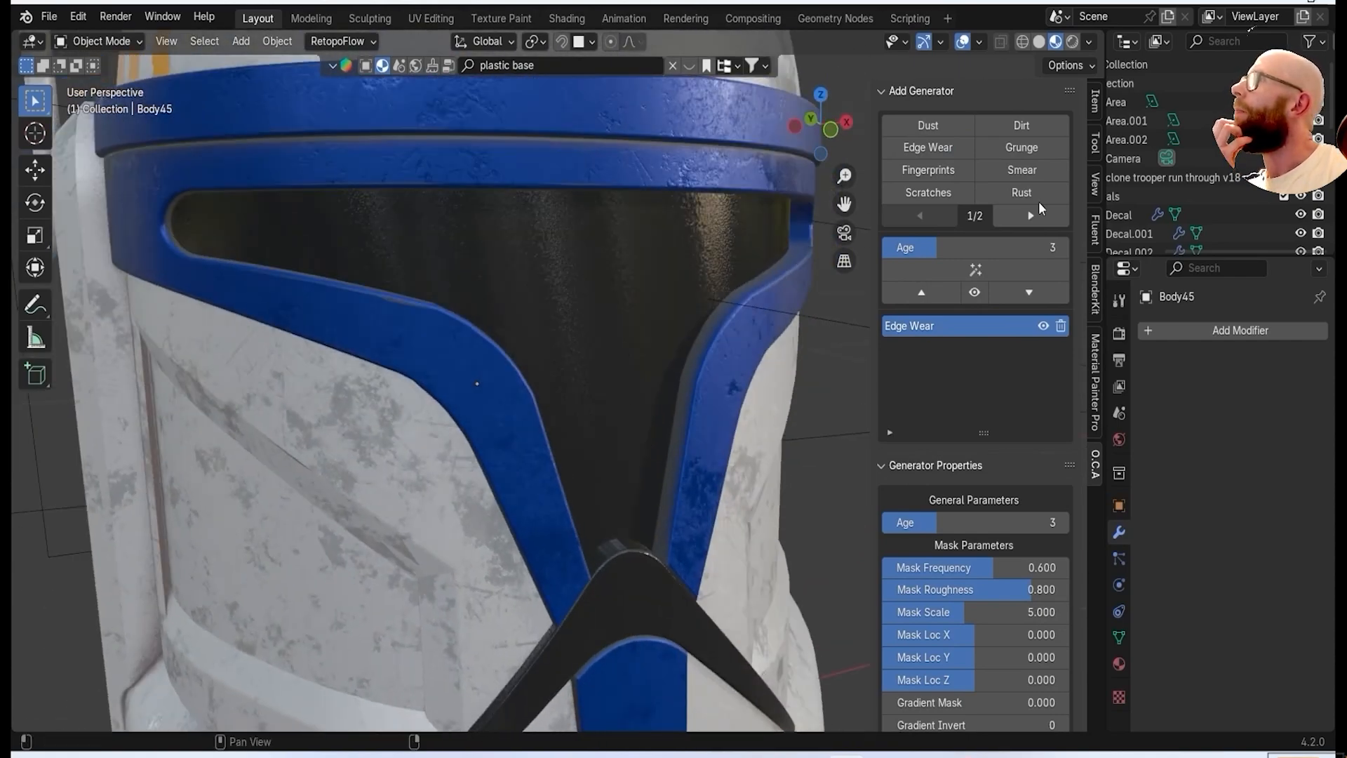
left_click(1032, 155)
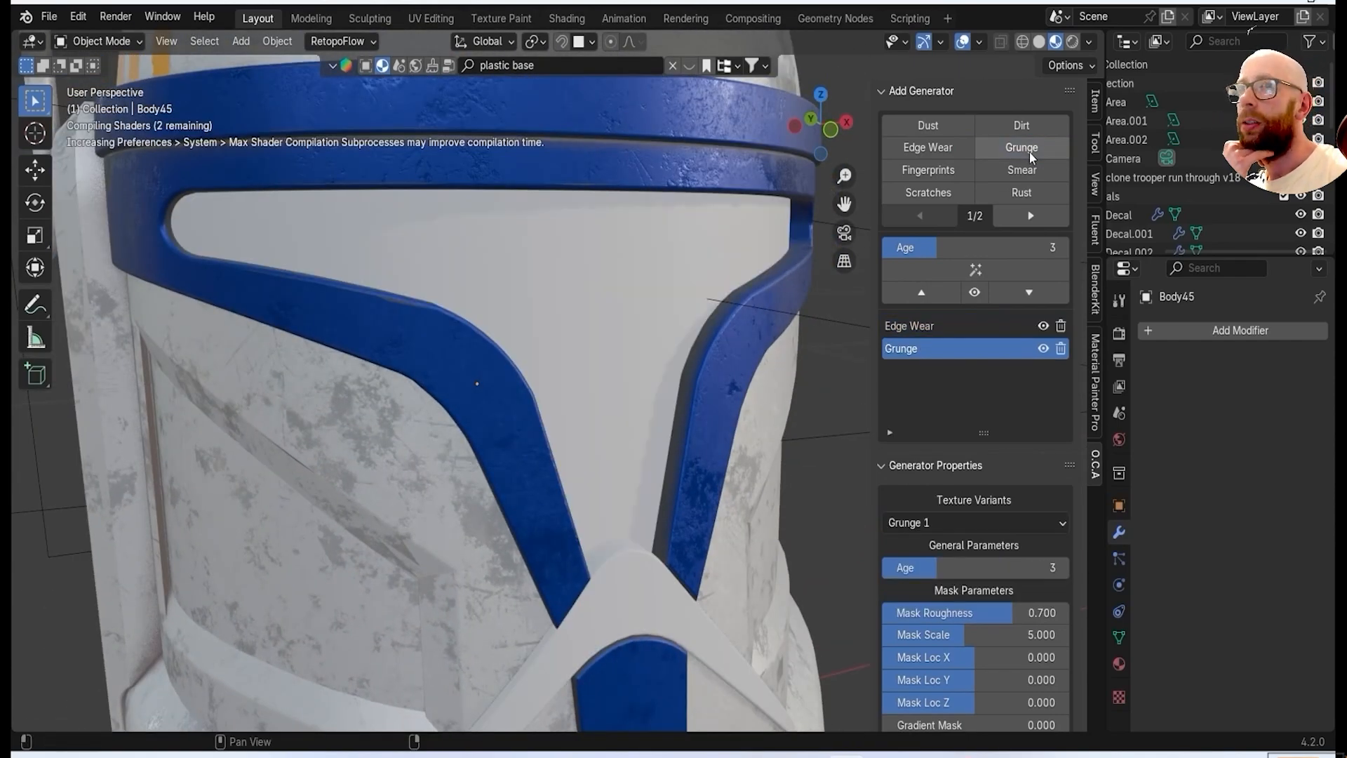
Select the white helmet shell and add a Grunge generator to it.
scroll(578, 391, "down", 4)
middle_click_drag(578, 391, 544, 217)
left_click(616, 449)
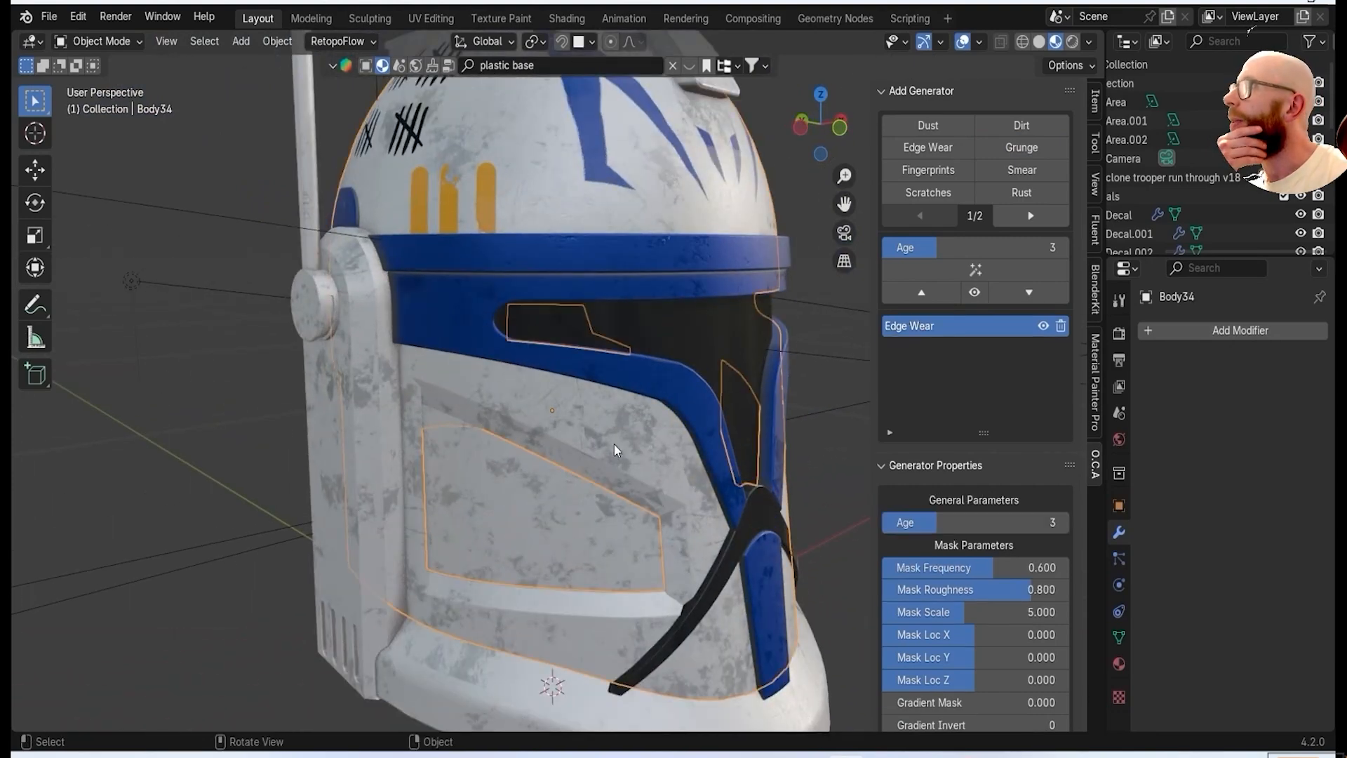
left_click(1032, 150)
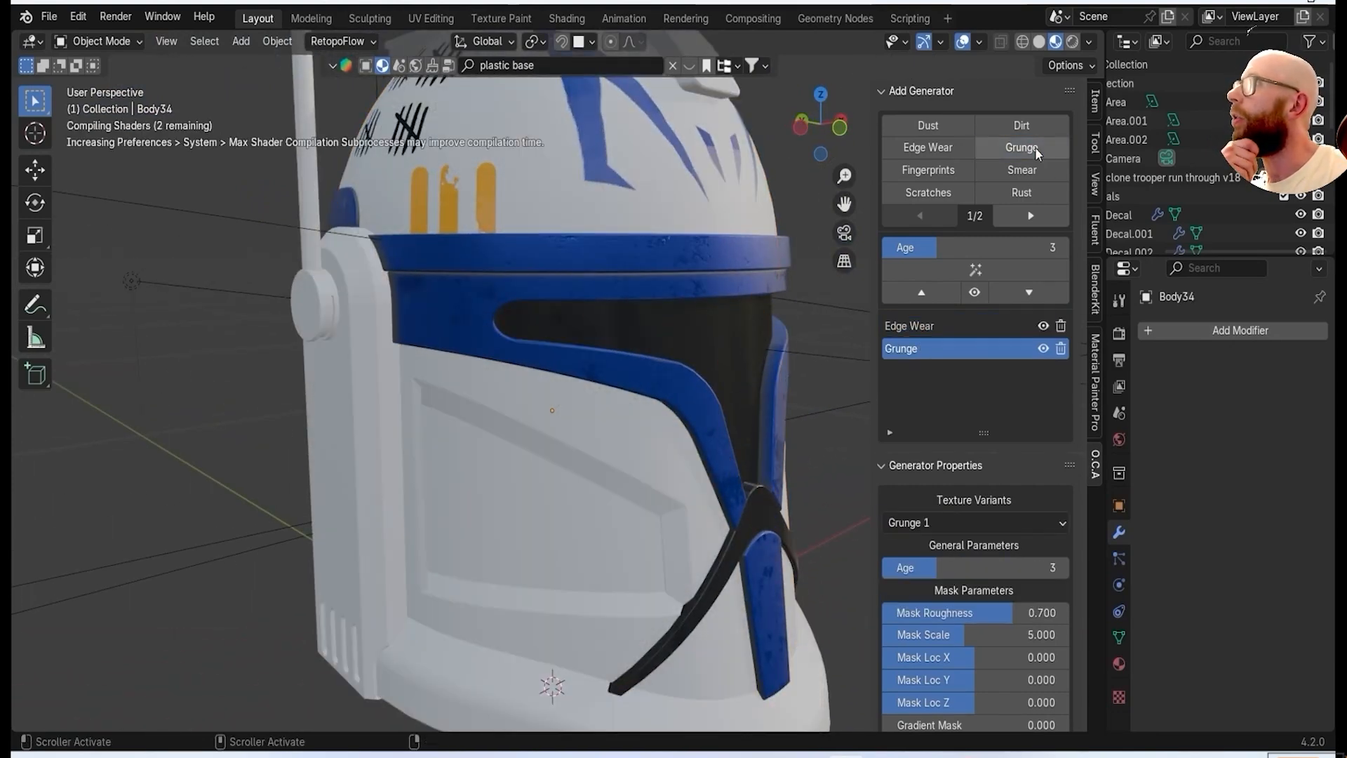
Hide the sidebar and view the helmet through the camera in rendered shading.
scroll(786, 327, "down", 4)
mouse_move(786, 327)
middle_mouse_down()
mouse_move(694, 370)
mouse_move(709, 378)
mouse_move(618, 461)
mouse_move(518, 480)
middle_mouse_up()
key("n")
middle_click_drag(817, 385, 862, 351)
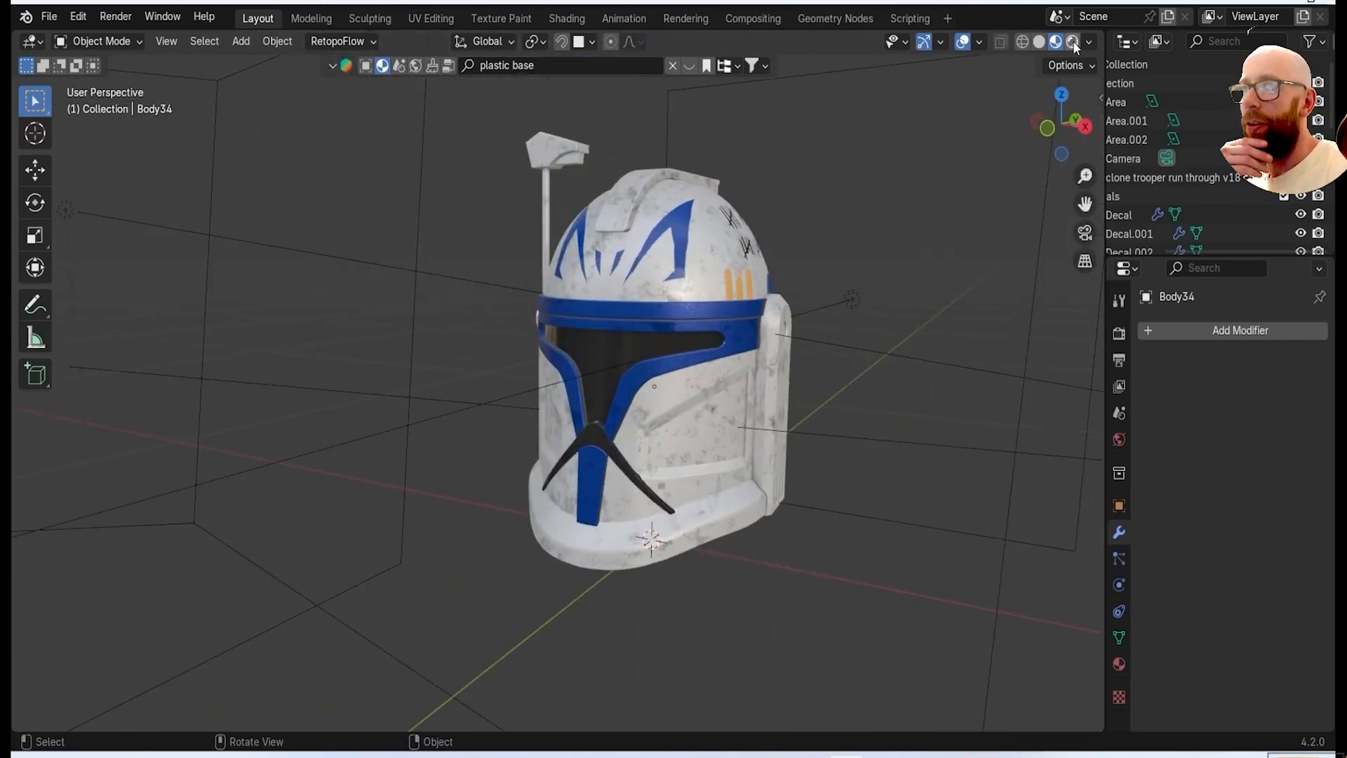
left_click(1072, 42)
key("KP_0")
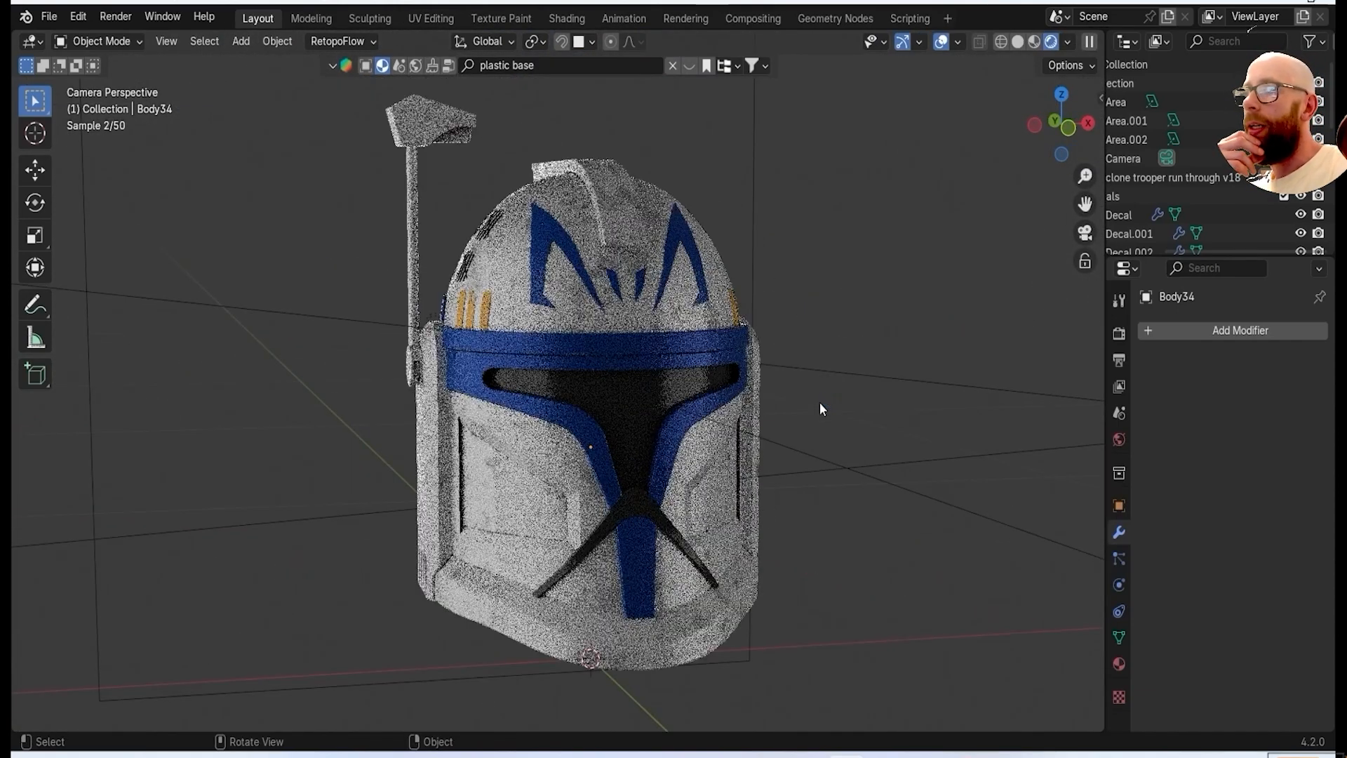